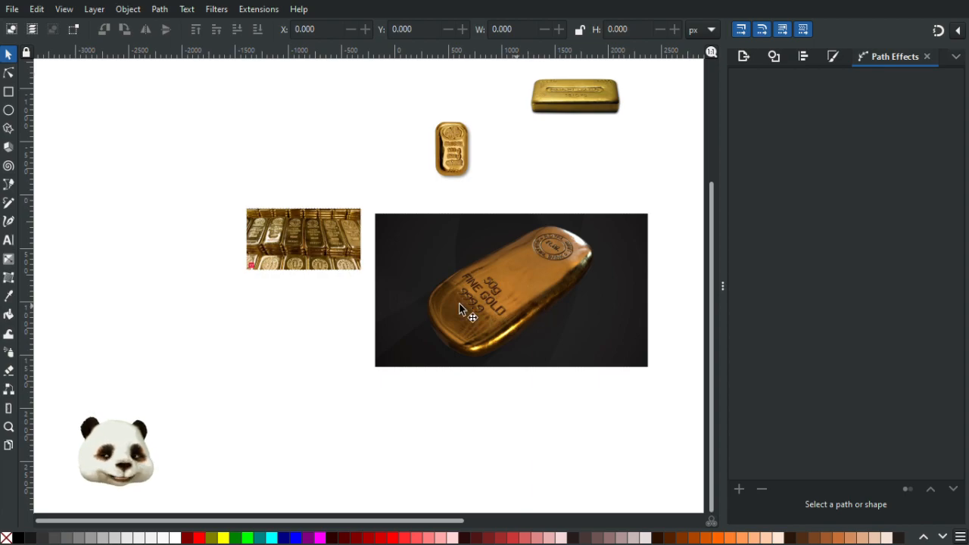
Examine the reference photos of the stacked 1 kilo gold bars and the 50g Fine Gold bar up close.
scroll(318, 253, "up", 5)
scroll(303, 348, "down", 2)
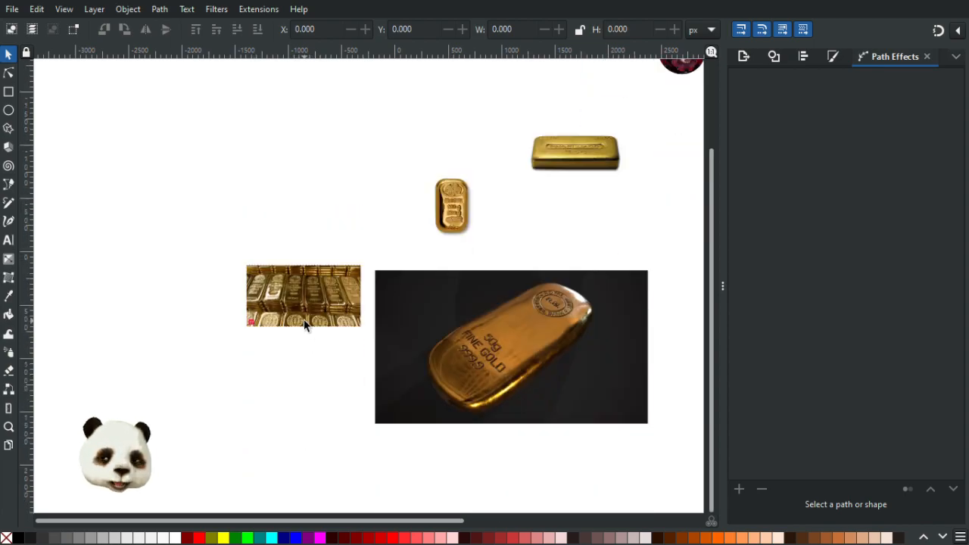
scroll(294, 261, "up", 6)
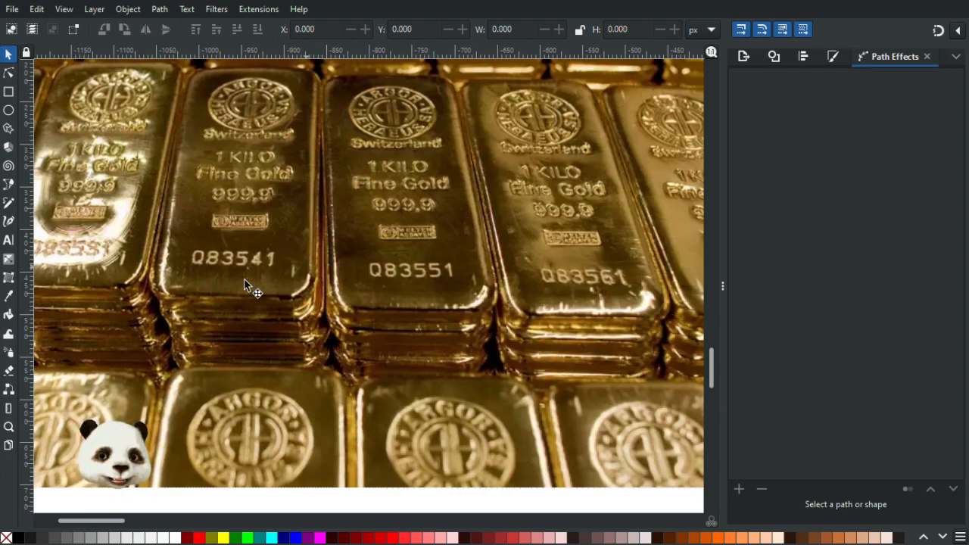
scroll(337, 303, "down", 4)
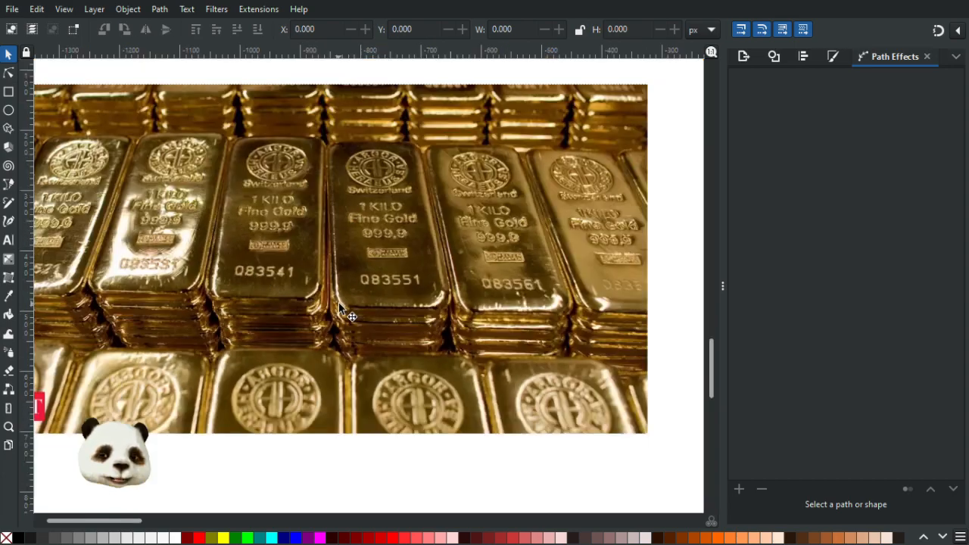
left_click_drag(439, 303, 227, 221)
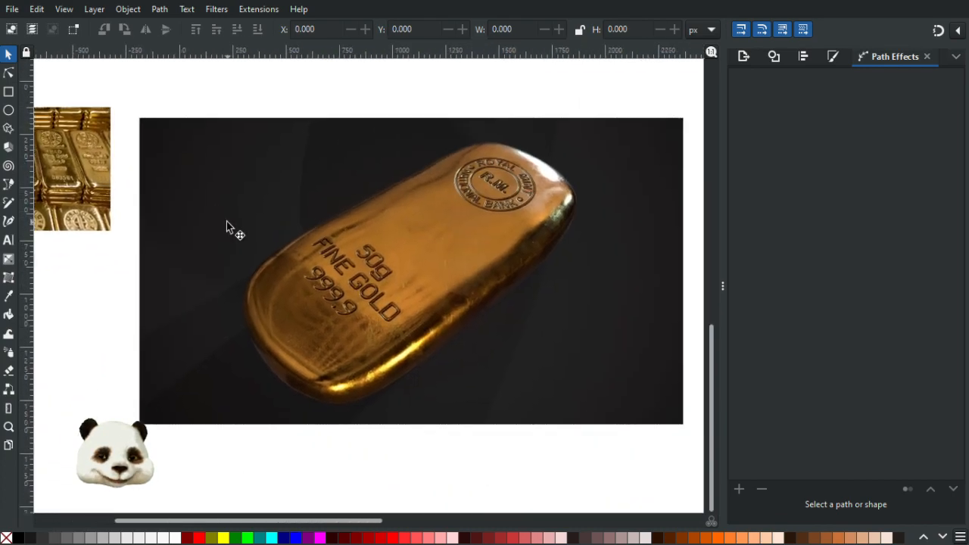
scroll(360, 286, "up", 2)
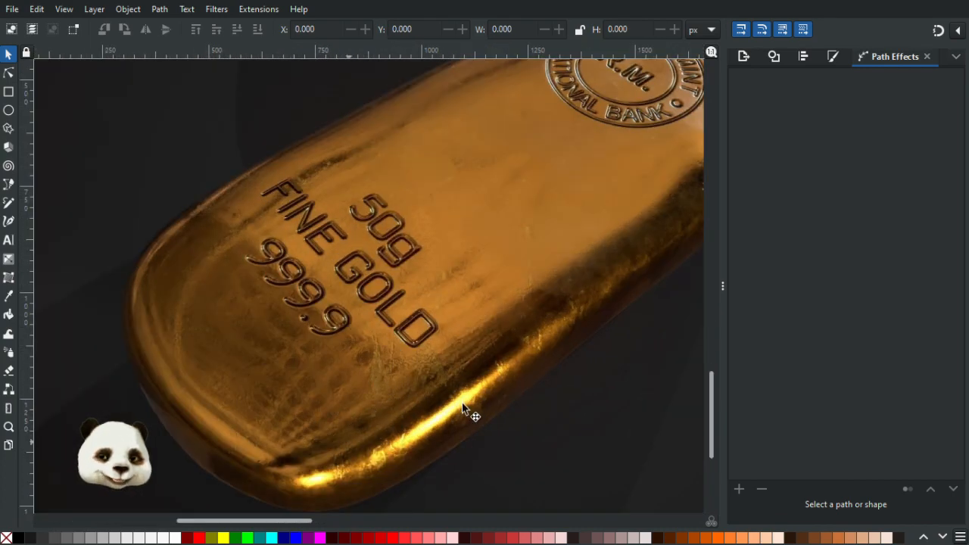
left_click_drag(614, 234, 372, 346)
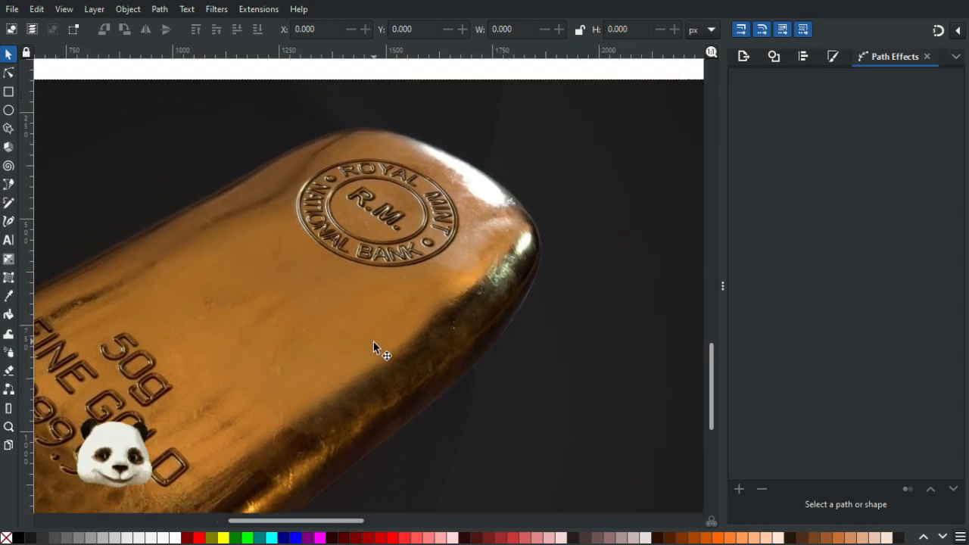
scroll(307, 238, "down", 4)
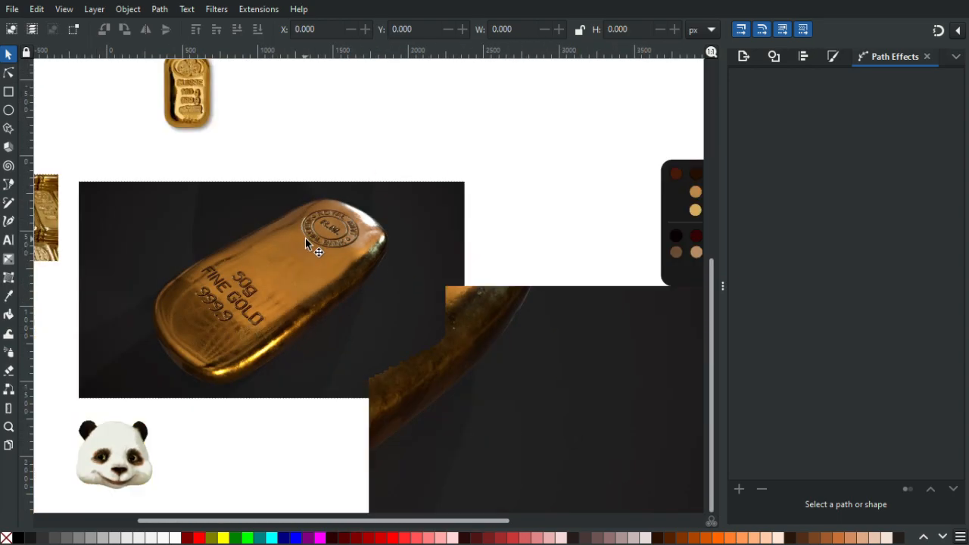
Examine the shading and edges of the Suisse 100 g bar and the Engelhard gold bar references.
left_click_drag(258, 229, 422, 293)
scroll(384, 188, "up", 4)
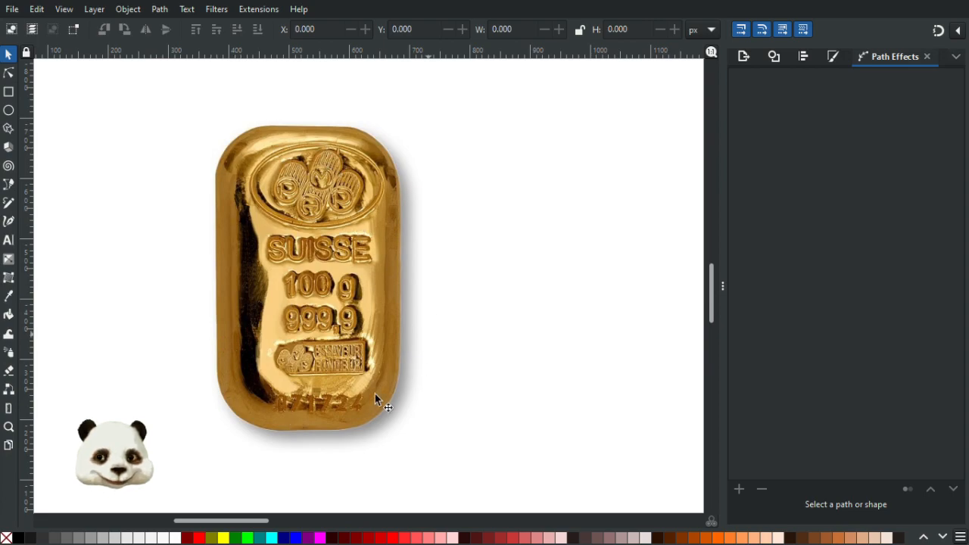
scroll(414, 422, "down", 3)
left_click_drag(553, 292, 353, 346)
scroll(439, 353, "up", 4)
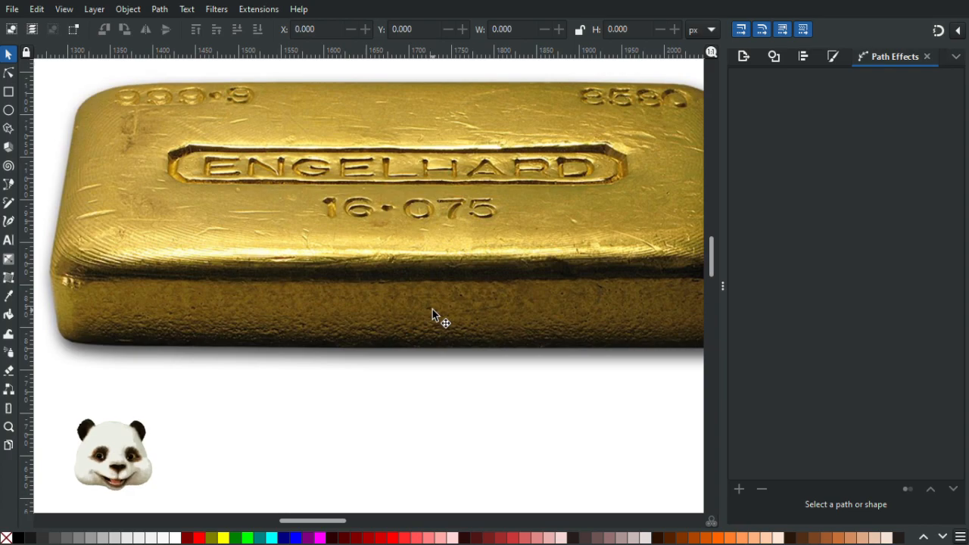
scroll(432, 308, "down", 2)
scroll(477, 274, "down", 1)
left_click_drag(485, 271, 437, 305)
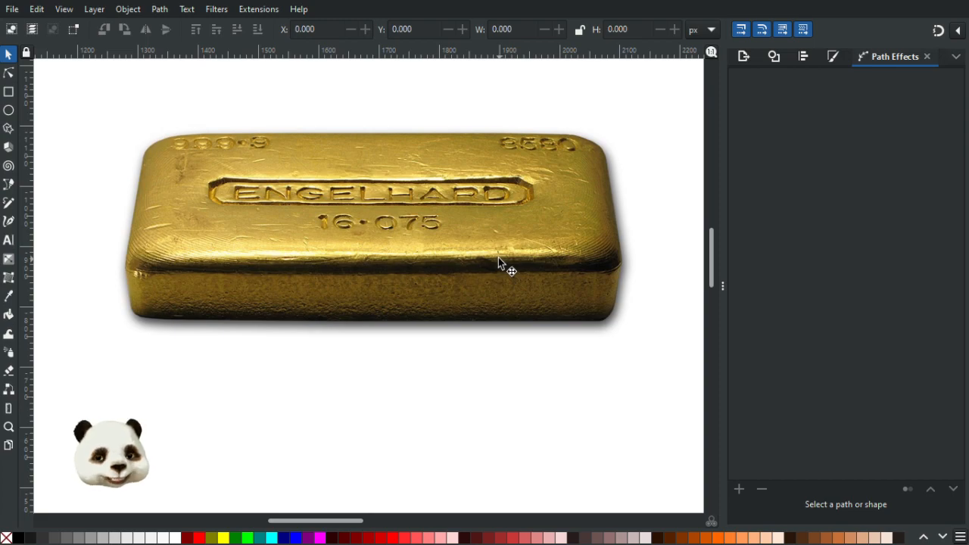
Compare the gold bar references with the colour swatch palette and the red curtain photo.
scroll(496, 258, "down", 1, "ctrl")
left_click_drag(528, 275, 665, 80)
scroll(379, 223, "down", 2, "ctrl")
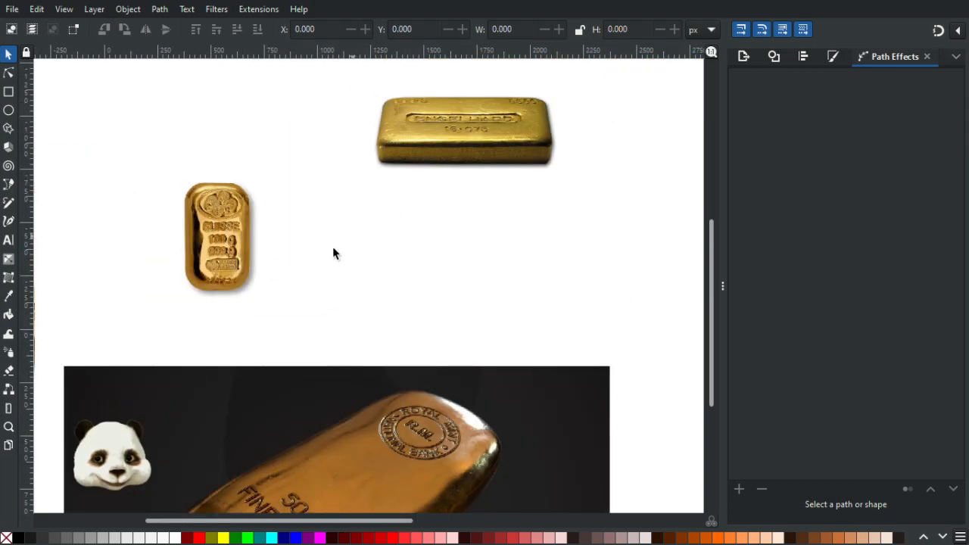
left_click_drag(341, 253, 442, 190)
scroll(432, 209, "down", 1, "ctrl")
left_click_drag(510, 244, 268, 240)
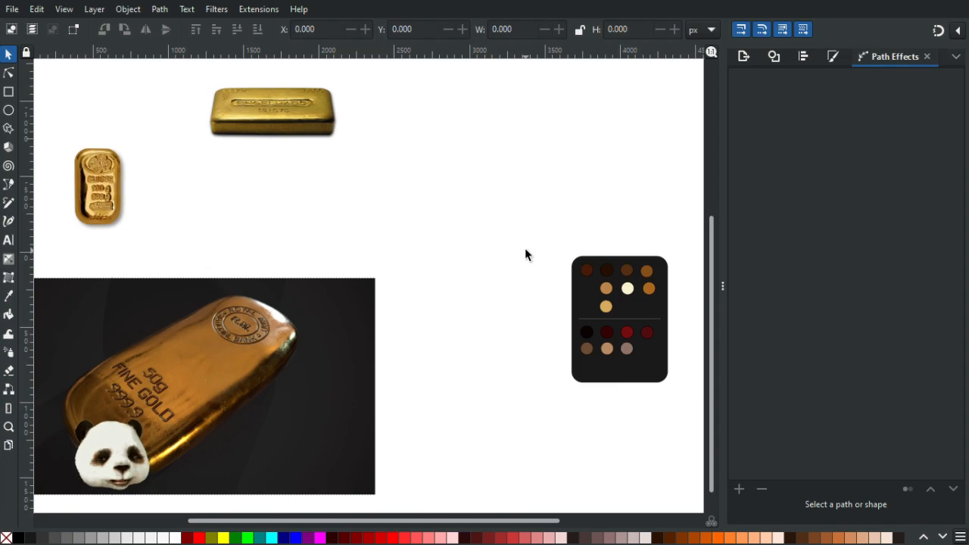
left_click_drag(525, 248, 184, 246)
scroll(571, 341, "up", 3)
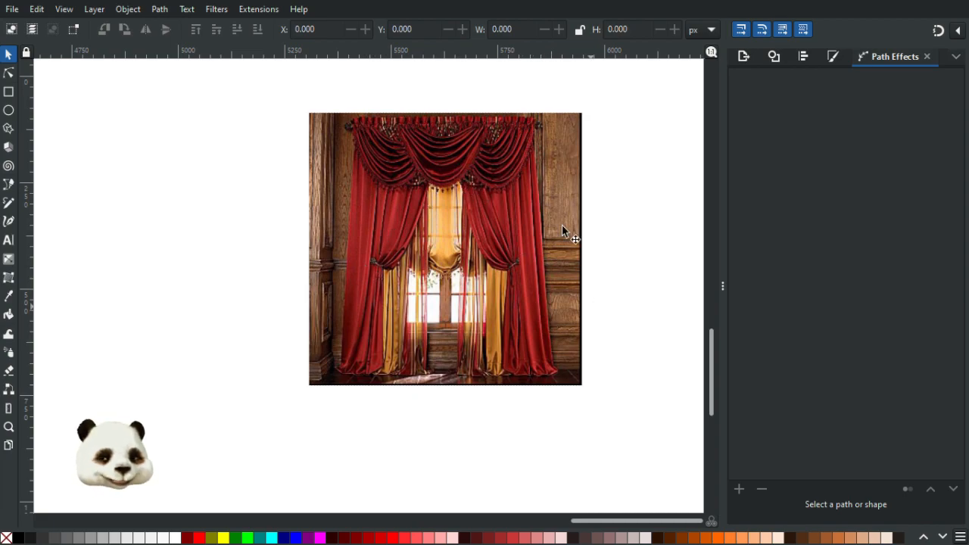
scroll(353, 268, "down", 2)
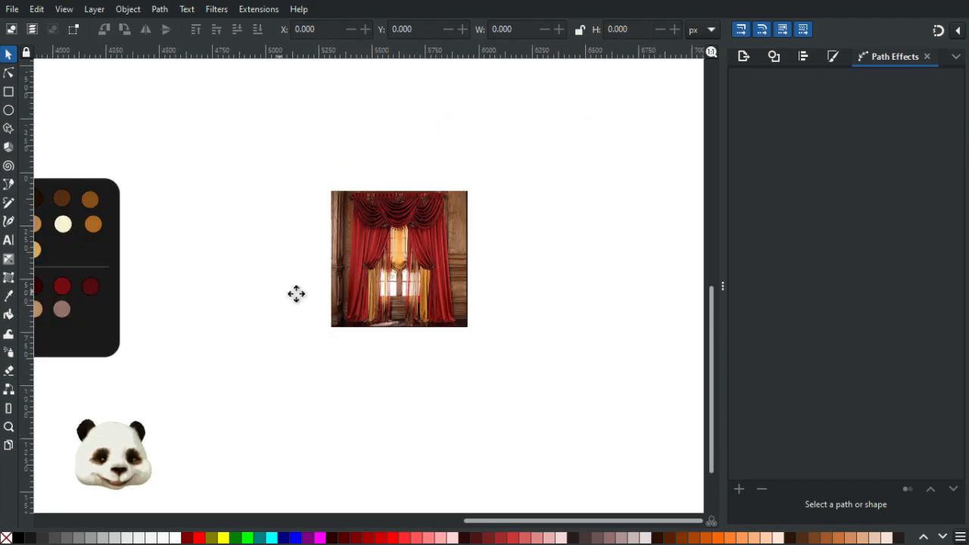
left_click_drag(296, 293, 460, 327)
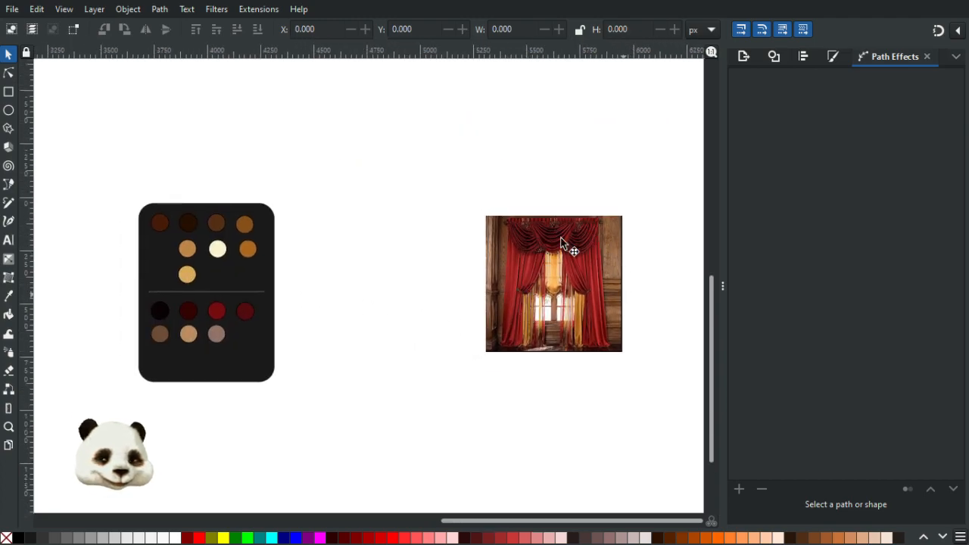
left_click_drag(240, 242, 216, 355)
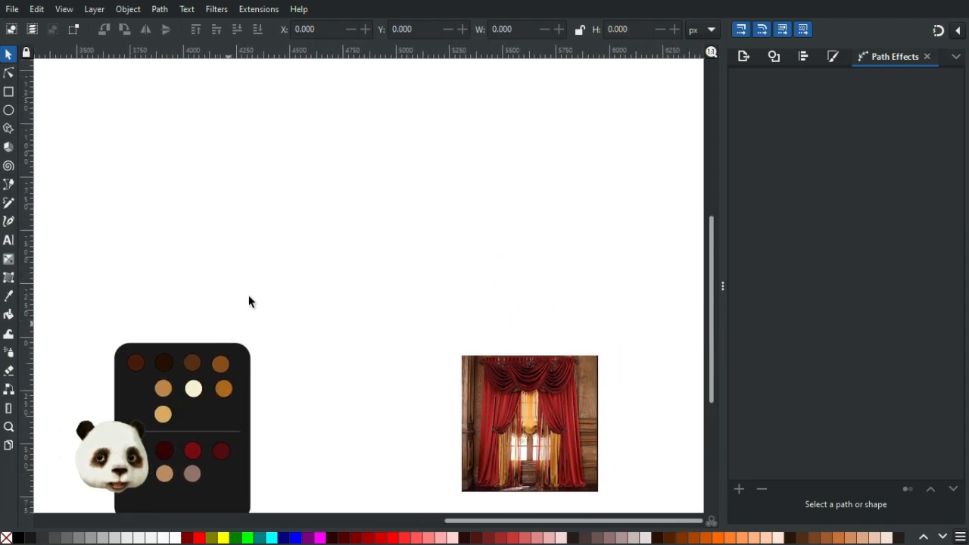
Examine the starsector banner and the round portrait of the helmeted woman.
scroll(249, 301, "down", 2)
left_click_drag(190, 232, 463, 399)
scroll(387, 290, "up", 3)
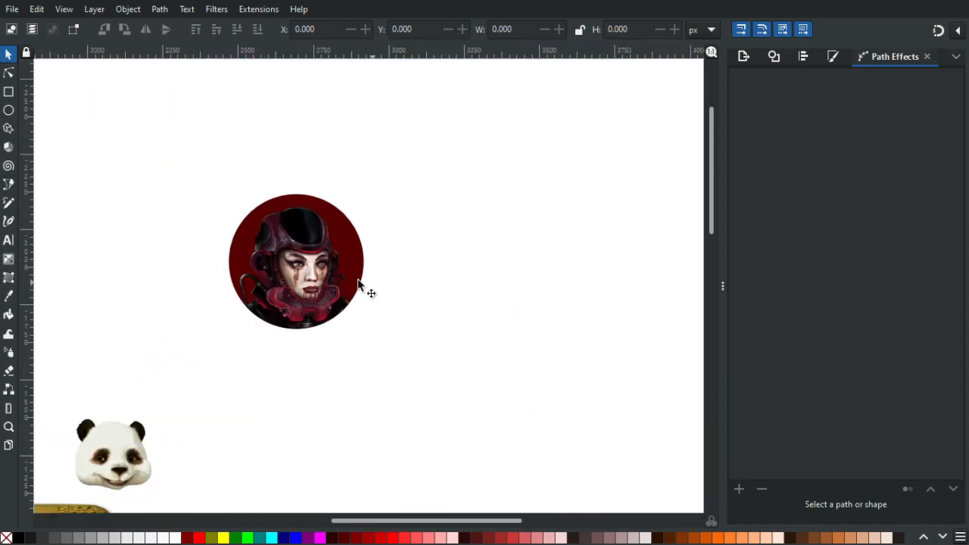
left_click_drag(319, 274, 411, 338)
scroll(449, 311, "up", 5)
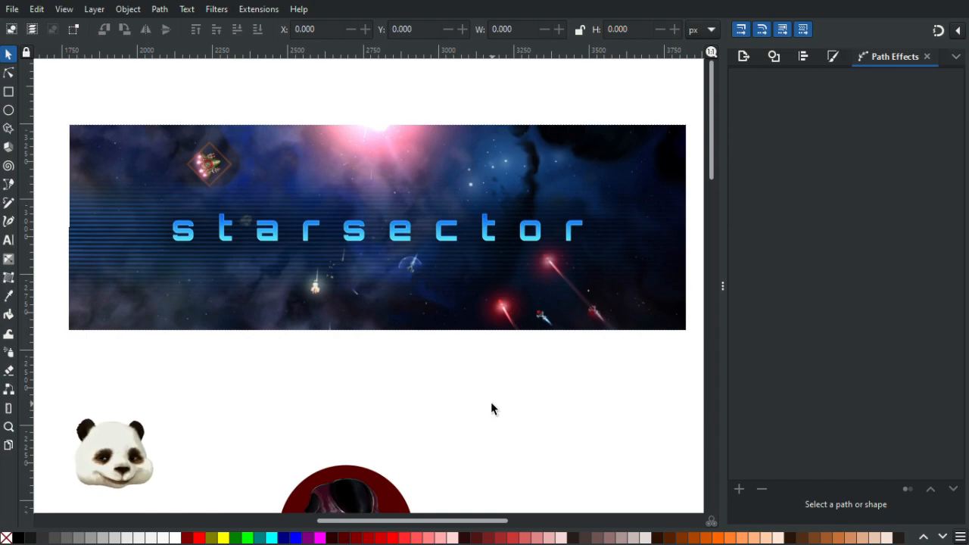
left_click_drag(497, 346, 490, 234)
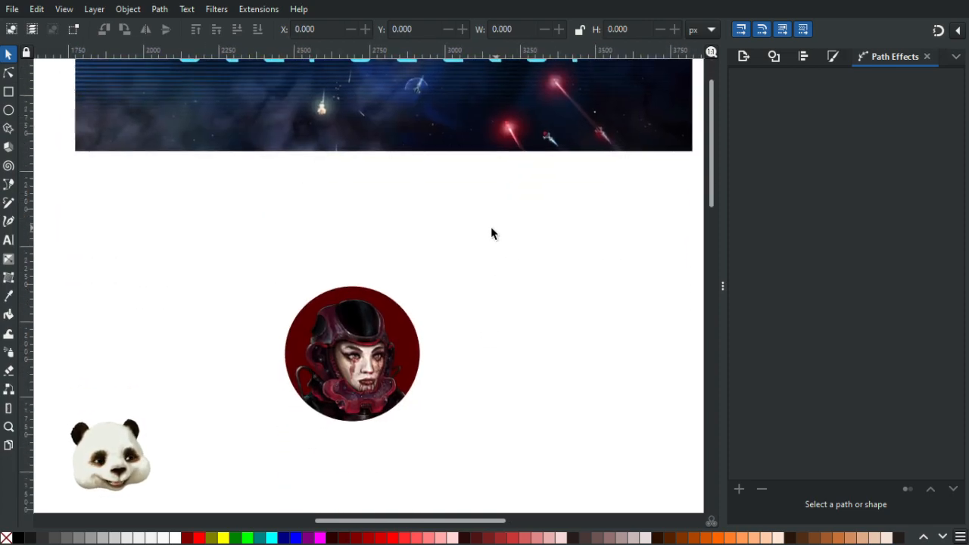
left_click_drag(486, 386, 504, 300)
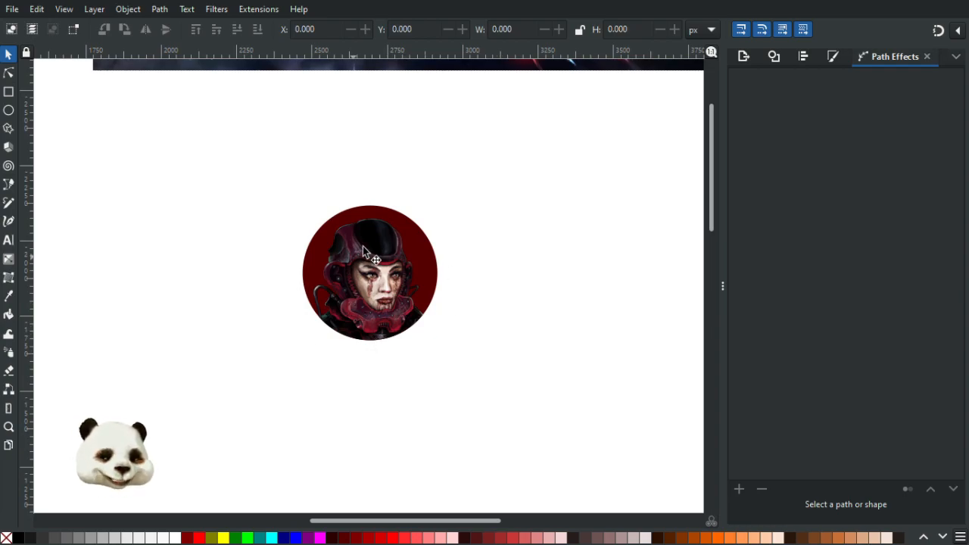
scroll(385, 296, "up", 1)
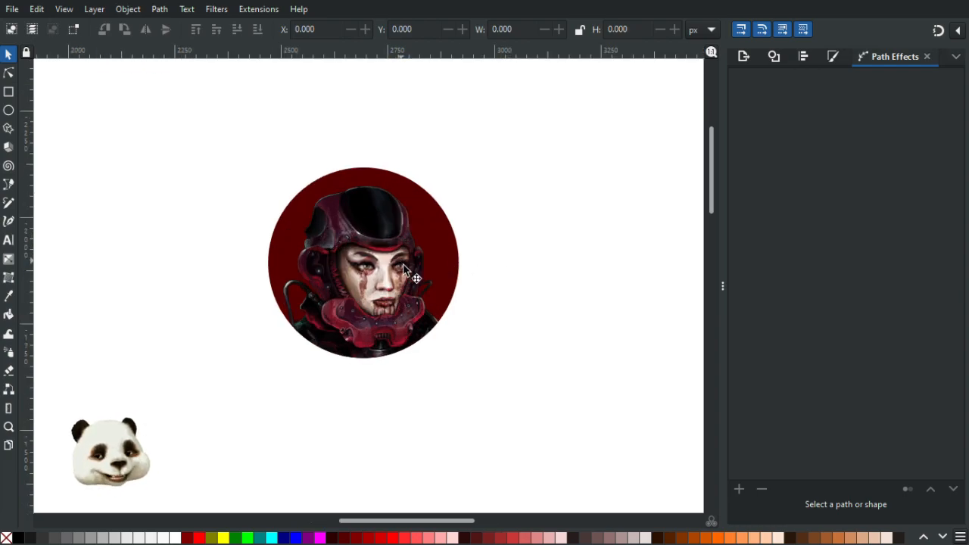
Try moving the helmeted portrait and its dark red background circle aside, undoing each move.
left_click(369, 291)
left_click_drag(371, 292, 698, 235)
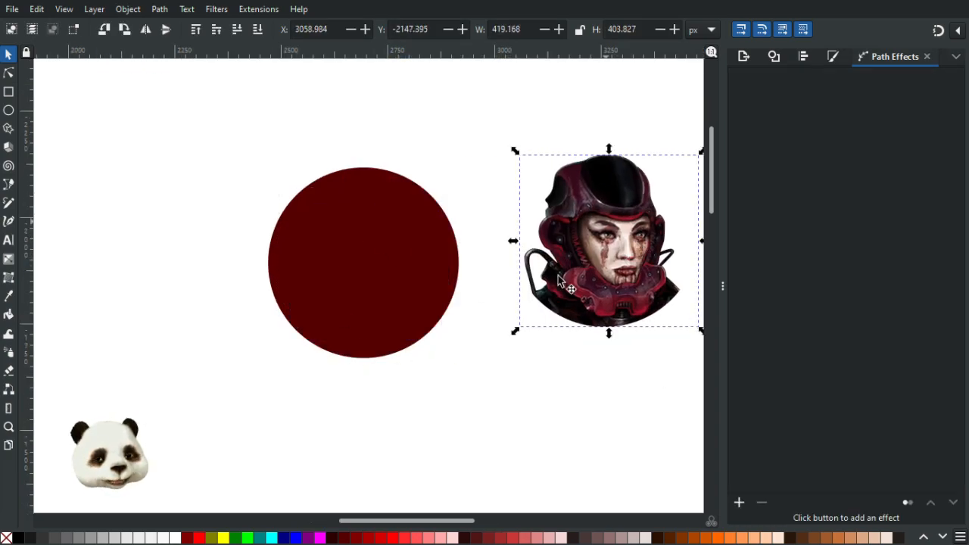
key("ctrl+z")
left_click(389, 180)
left_click_drag(389, 179, 621, 164)
key("ctrl+z")
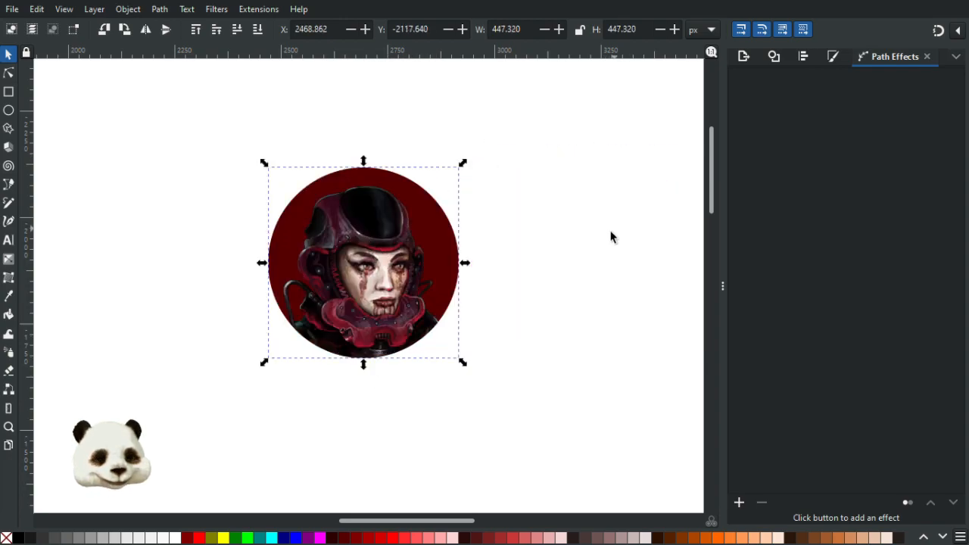
left_click(596, 243)
left_click_drag(596, 180, 616, 198)
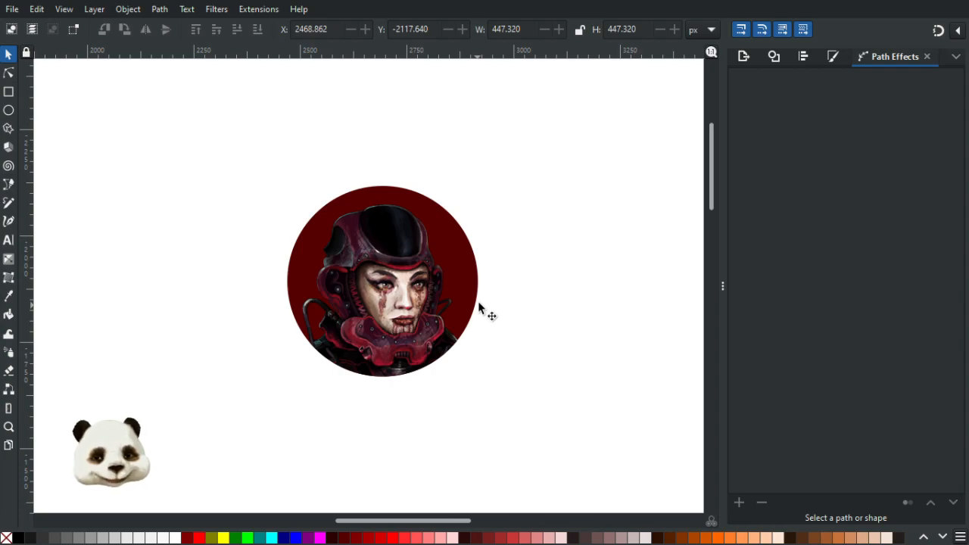
Apply a vertical linear gradient to the portrait's background circle and sample its dark red for the transparent end stop.
scroll(482, 300, "down", 1)
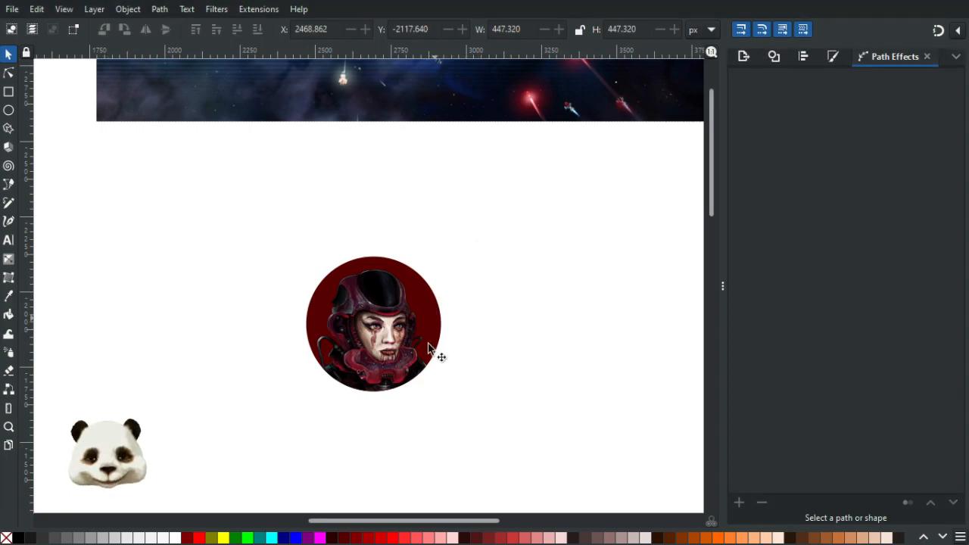
scroll(431, 353, "up", 2, "ctrl")
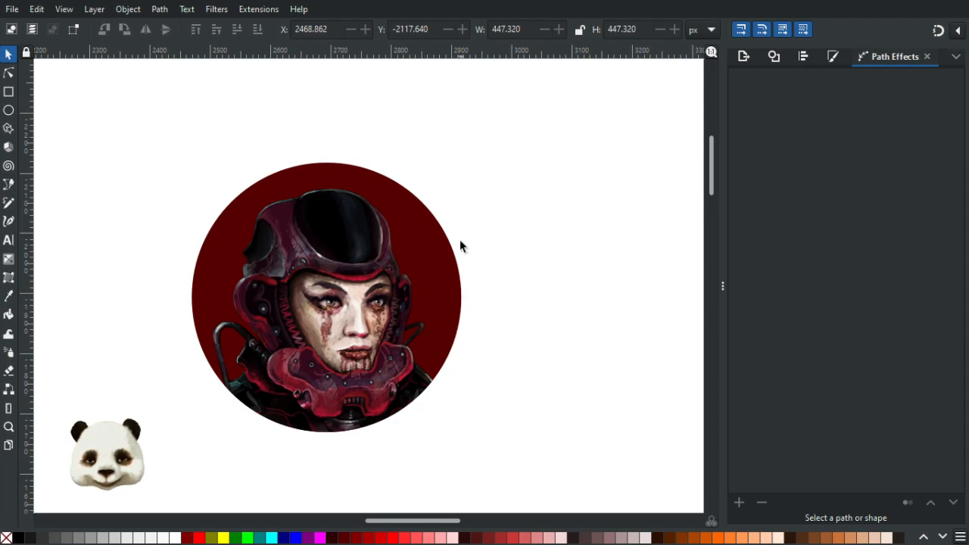
left_click(304, 175)
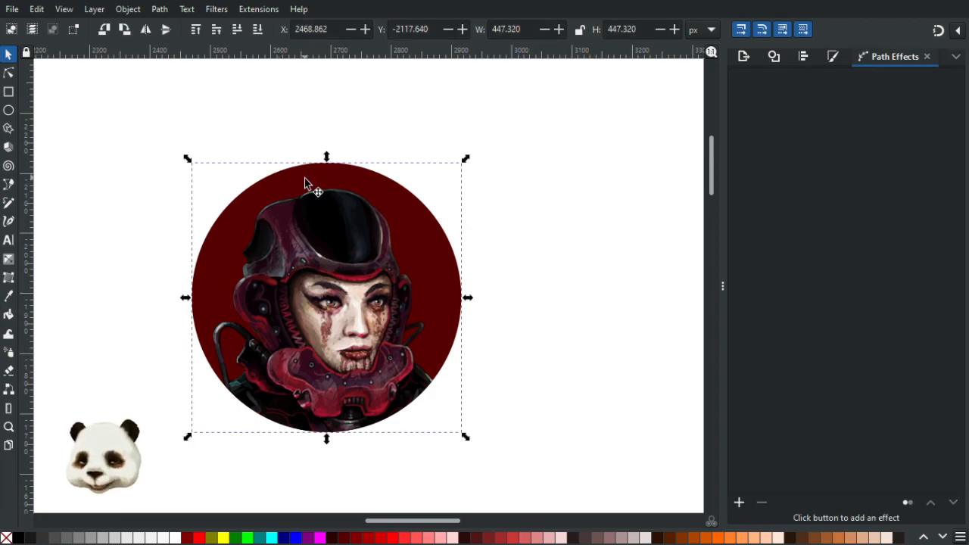
key("g")
left_click_drag(358, 181, 358, 368)
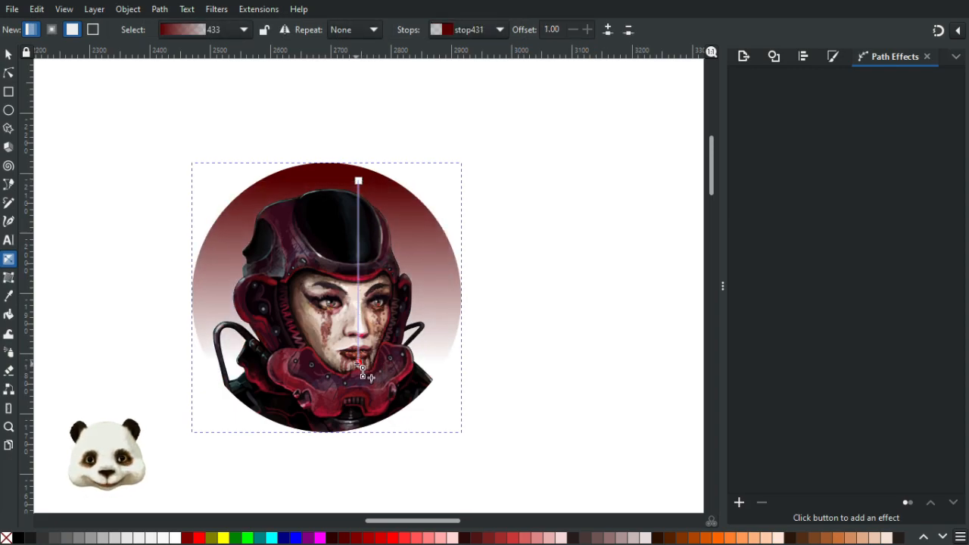
key("d")
left_click(337, 184)
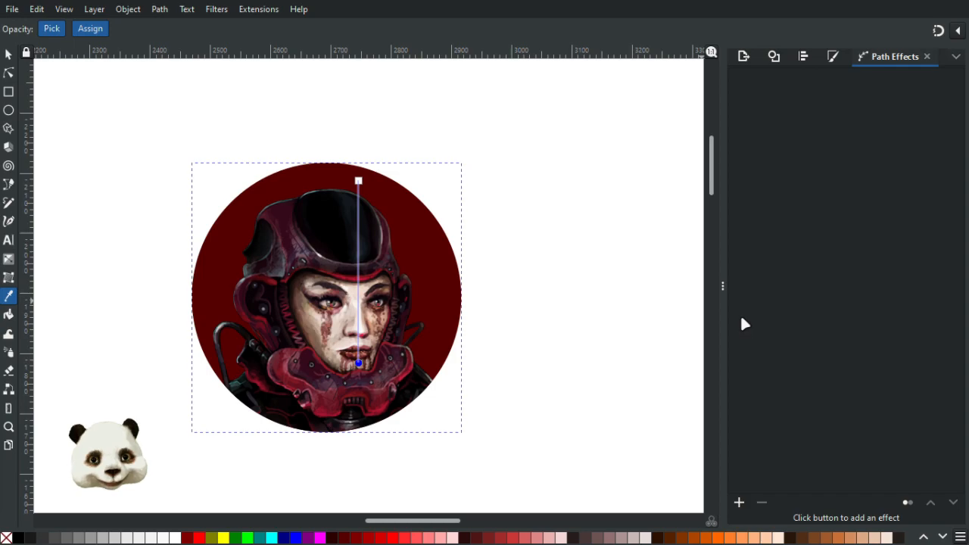
Darken the gradient's end stop to lightness 8 and slant the gradient from the circle's upper right edge to its lower left.
key("ctrl+shift+f")
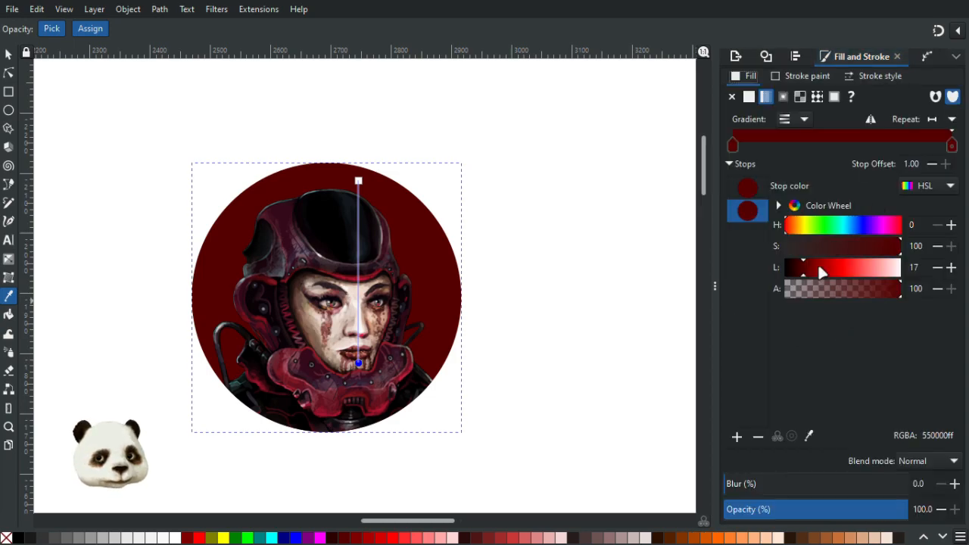
left_click(798, 271)
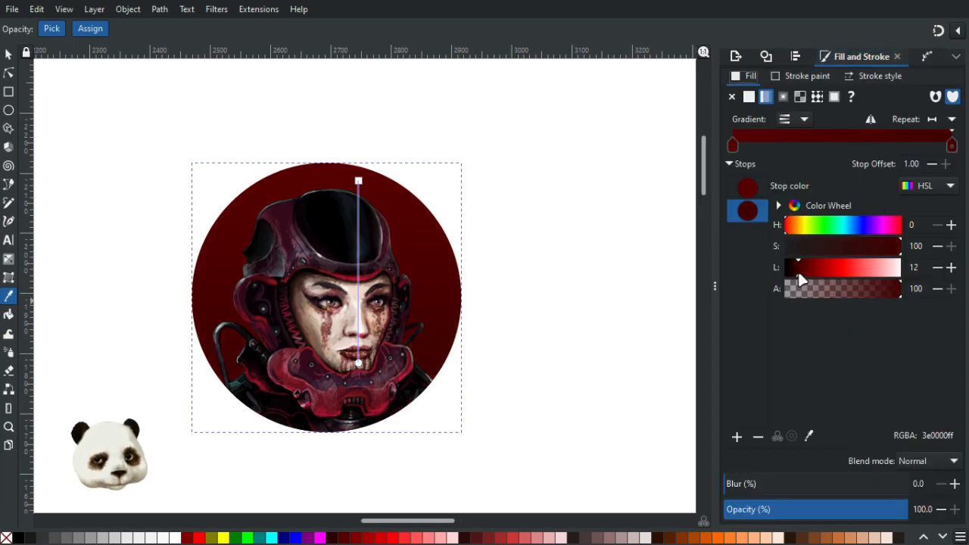
left_click_drag(348, 376, 312, 378)
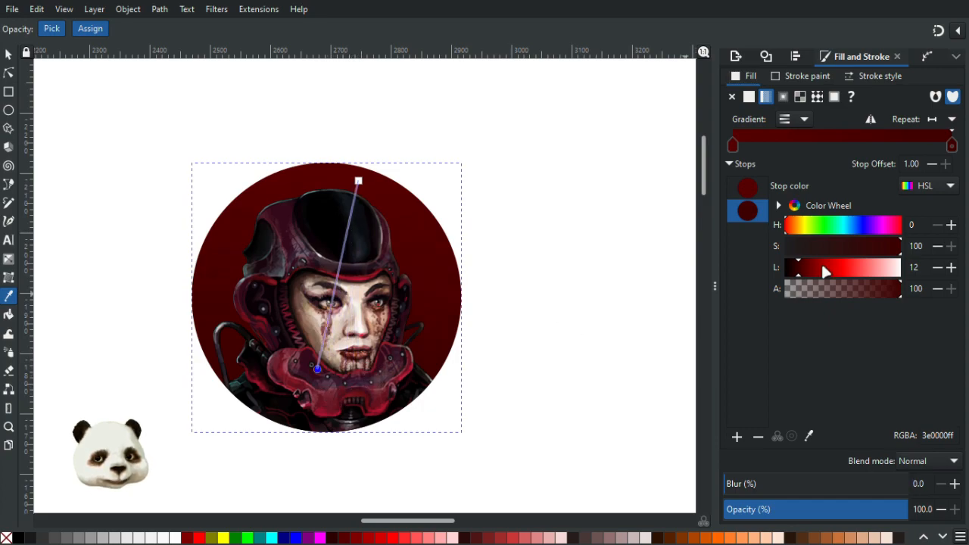
left_click(794, 274)
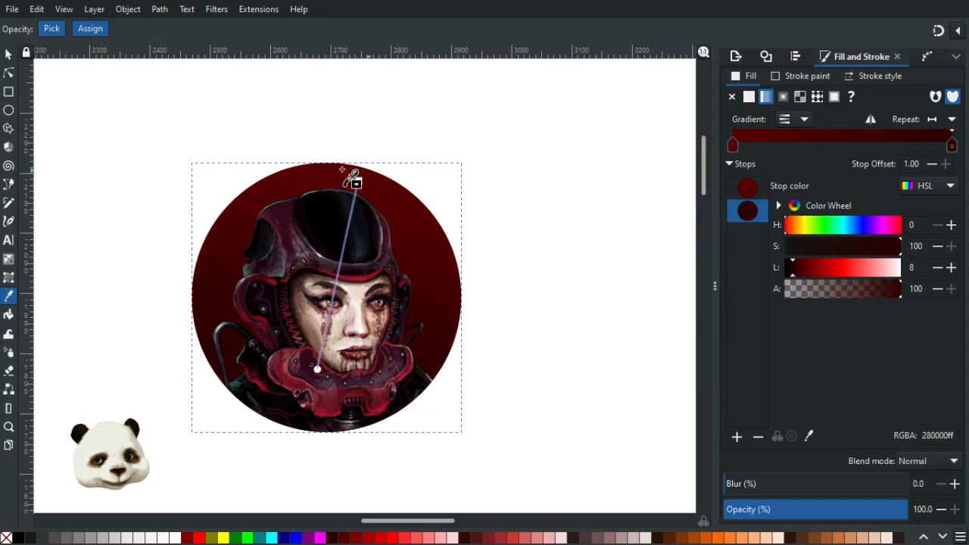
left_click_drag(359, 183, 381, 169)
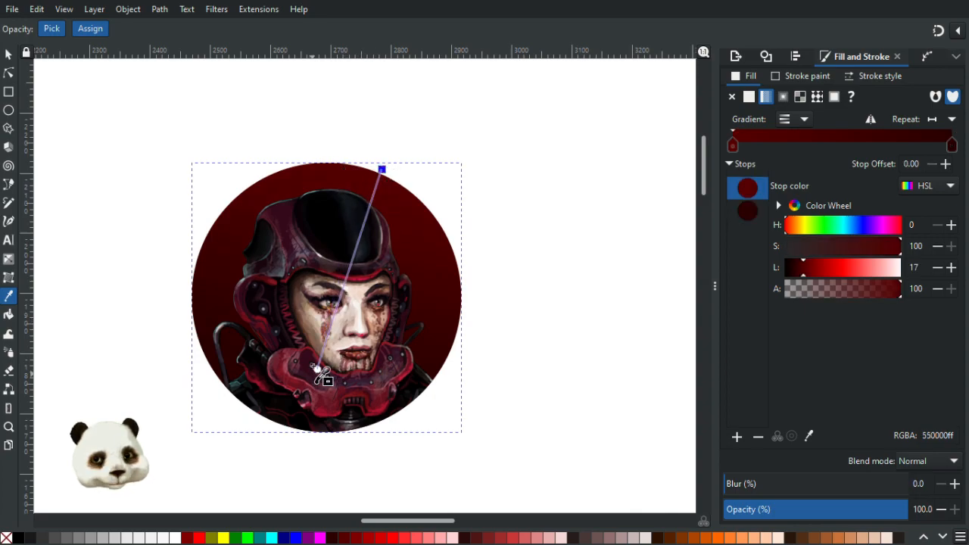
left_click_drag(318, 370, 289, 406)
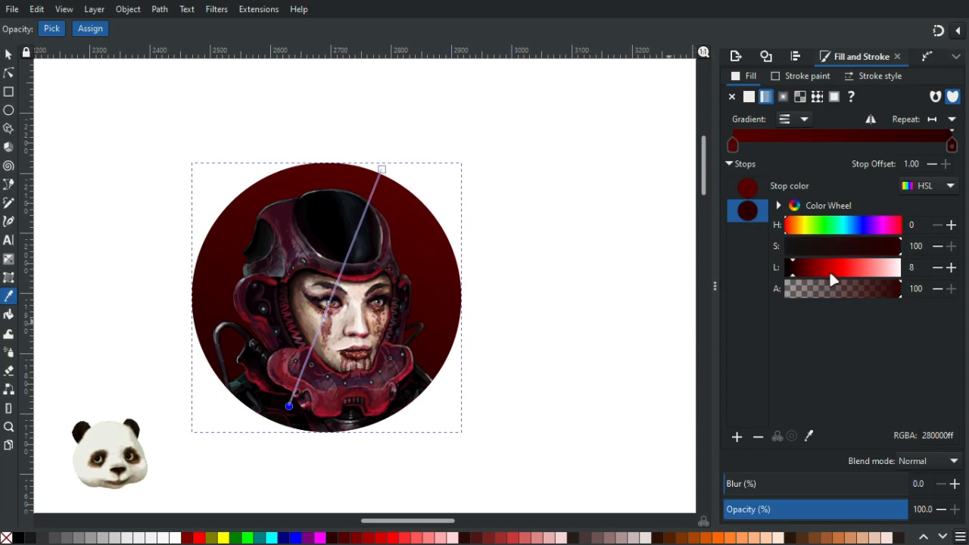
Shift the end stop of the background circle's gradient to hue 28 and deselect the circle to review the portrait.
left_click(793, 230)
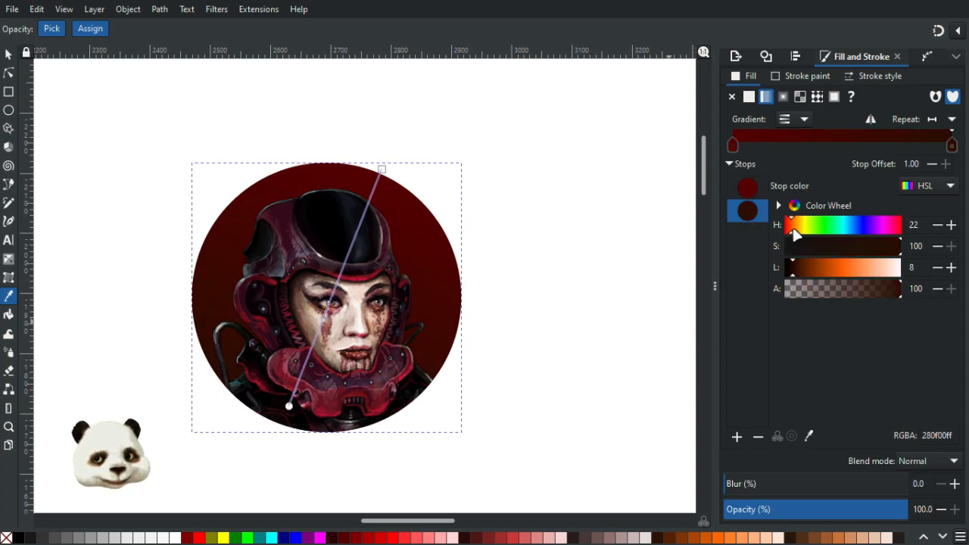
left_click(797, 234)
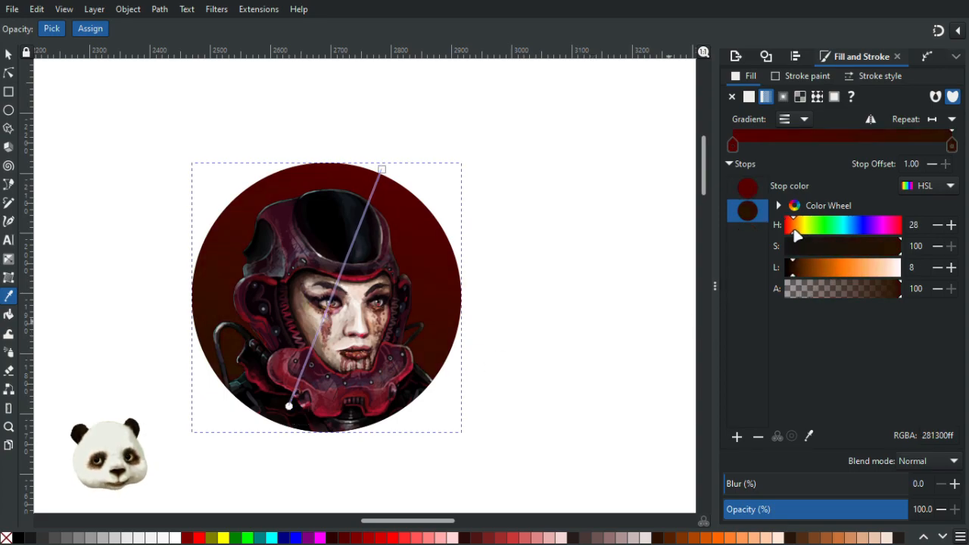
scroll(594, 272, "down", 1)
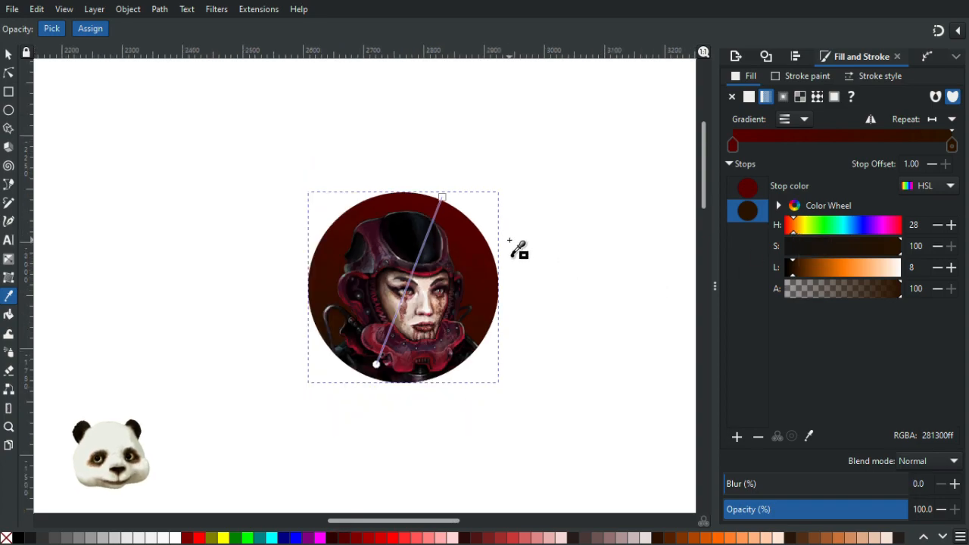
scroll(519, 250, "up", 1)
left_click(8, 54)
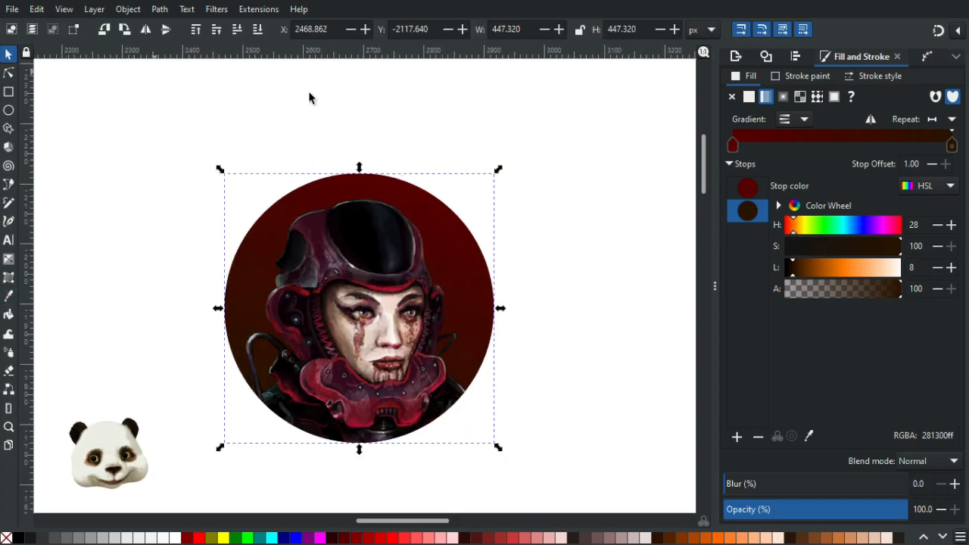
left_click(423, 99)
scroll(542, 168, "down", 2)
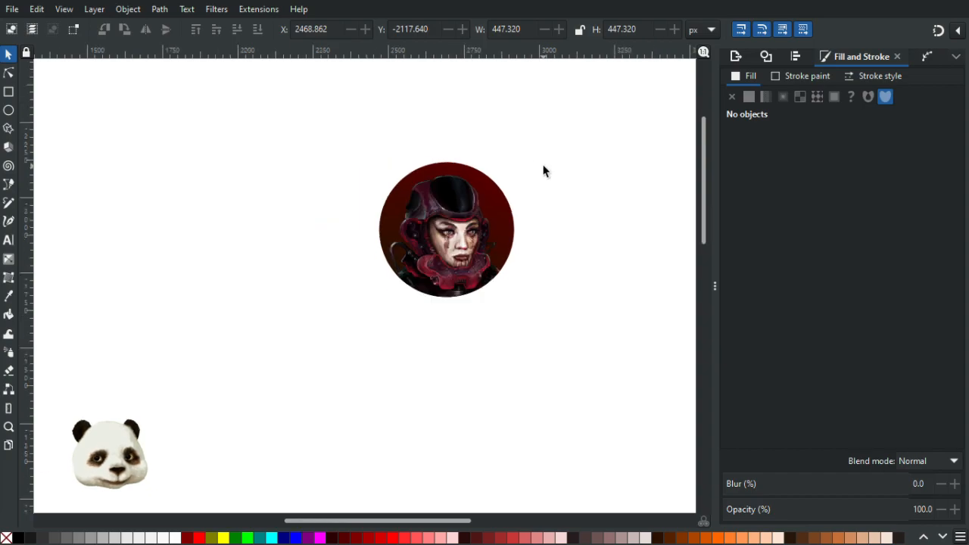
scroll(502, 221, "up", 2)
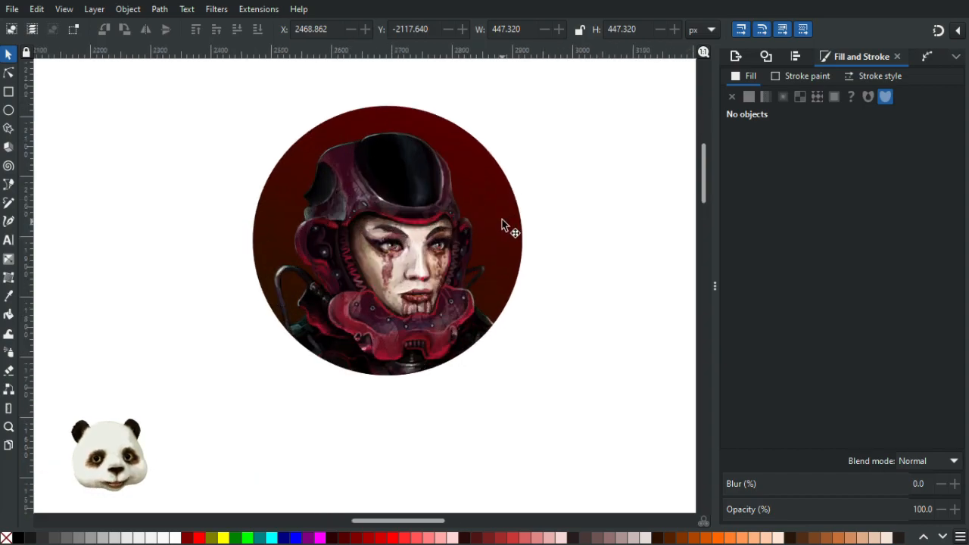
Raise the background circle above the portrait and send it back to the bottom.
left_click(496, 201)
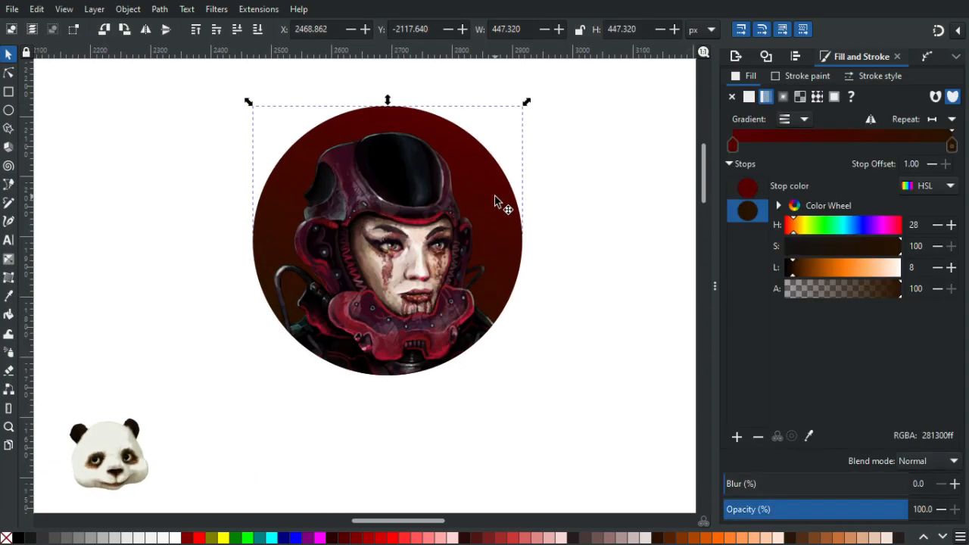
key("Home")
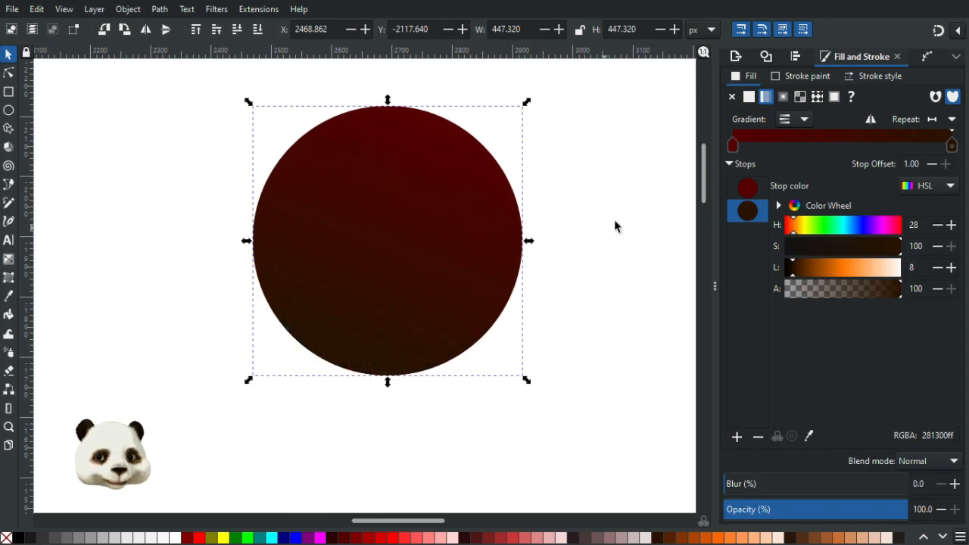
key("End")
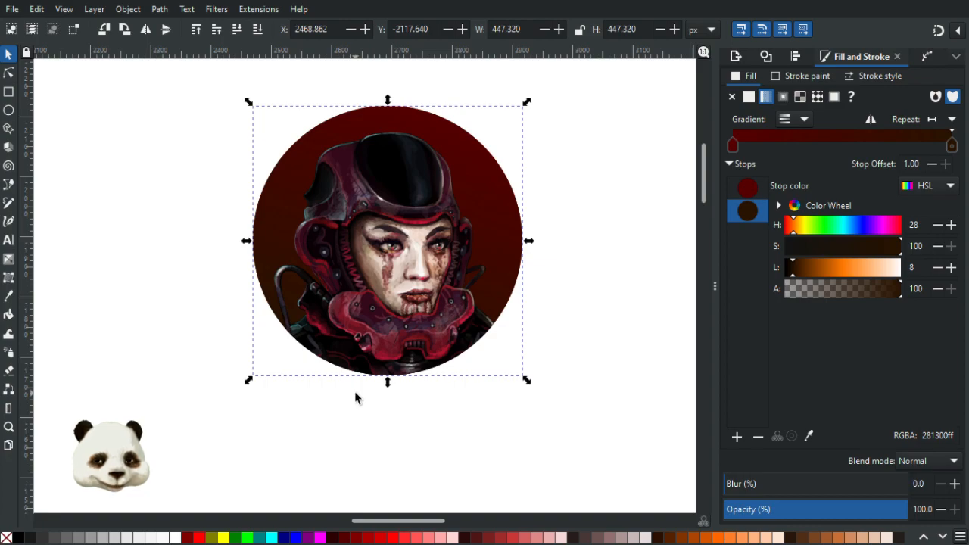
Try a flat dark fill of hue 10, saturation 100 and lightness 7 on the background circle, and delete the circle moved aside.
left_click(22, 538)
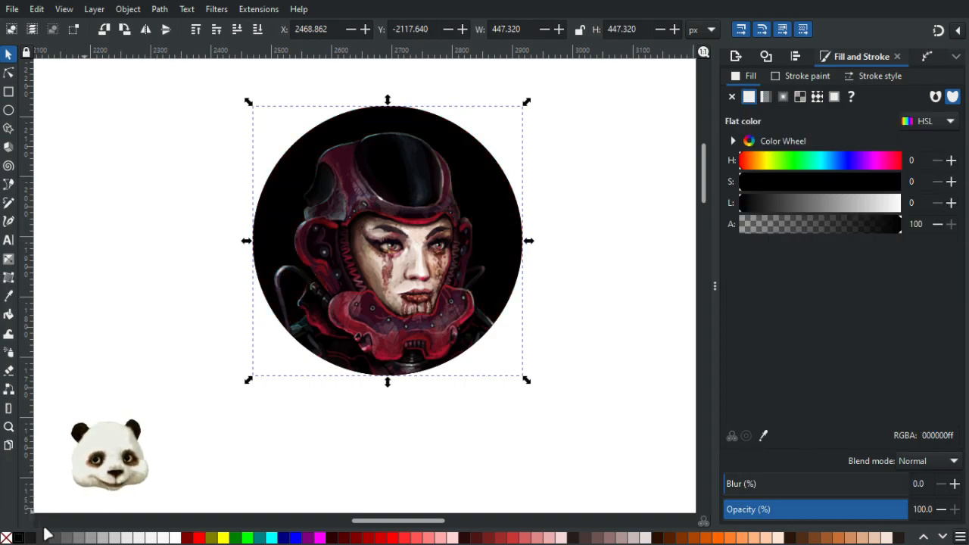
left_click(745, 163)
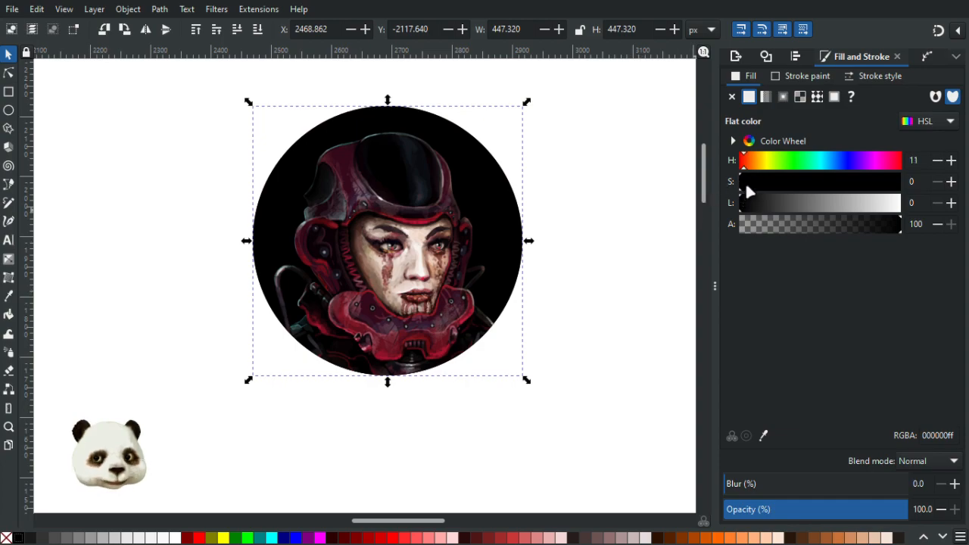
left_click_drag(795, 182, 947, 179)
left_click_drag(741, 209, 752, 212)
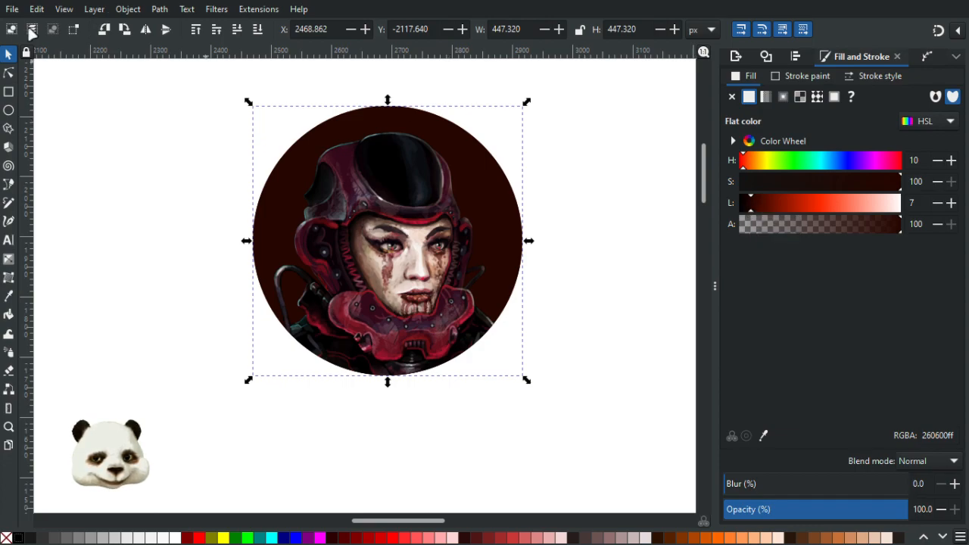
left_click_drag(489, 202, 521, 202)
key("Delete")
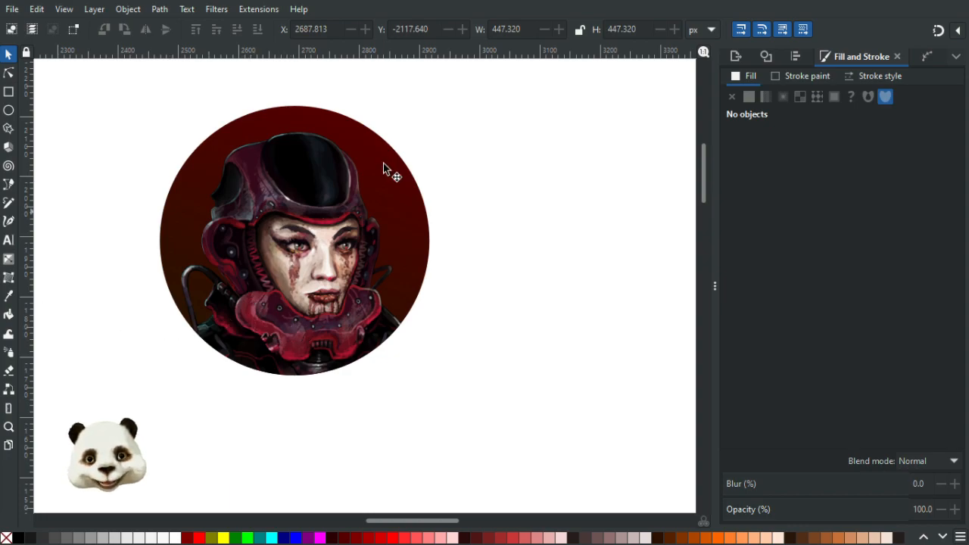
Raise a duplicate of the background circle above the portrait, giving it a black stroke and no fill.
left_click(402, 198)
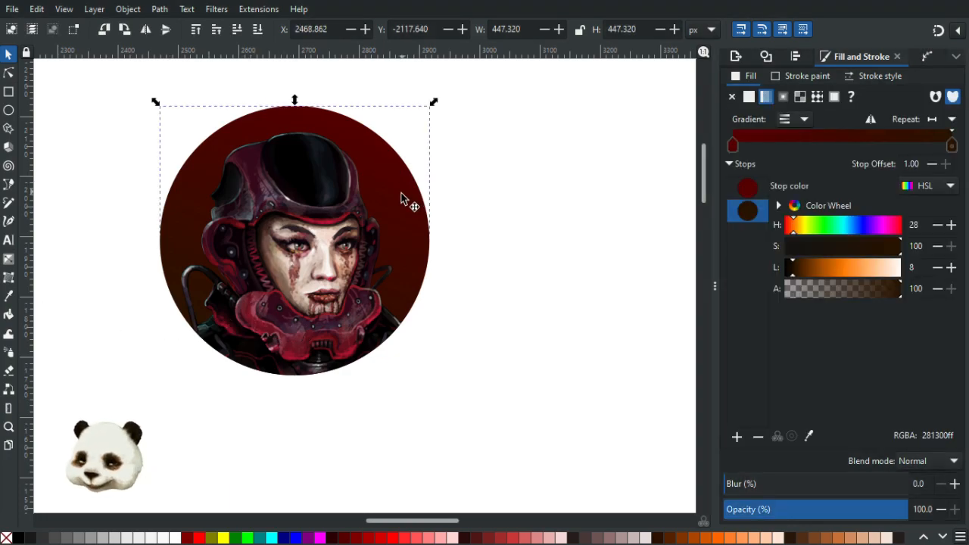
key("Home")
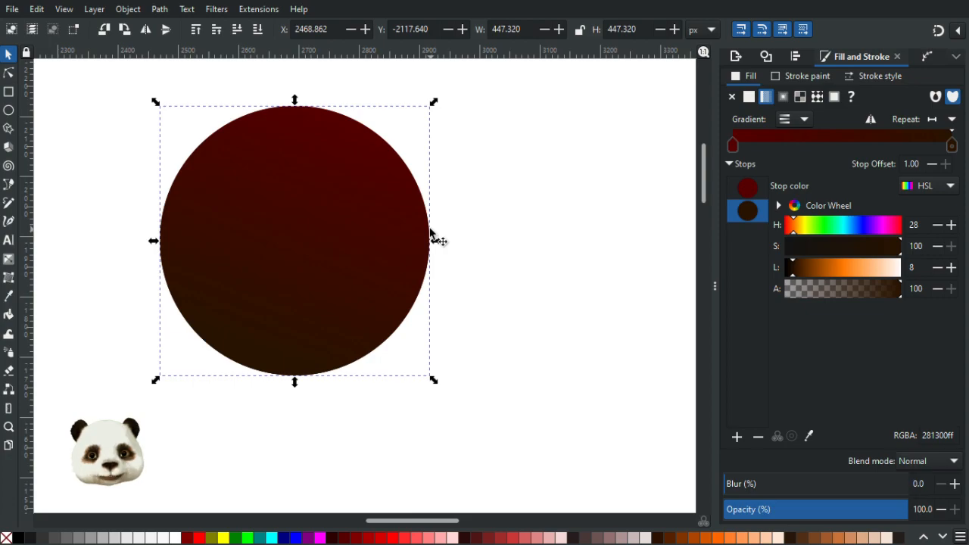
left_click(20, 539, "shift")
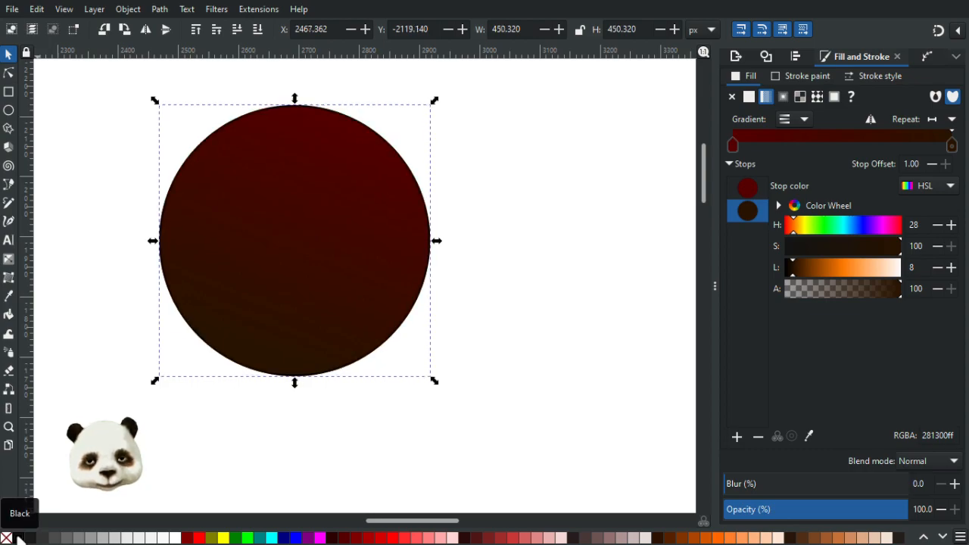
left_click(6, 539)
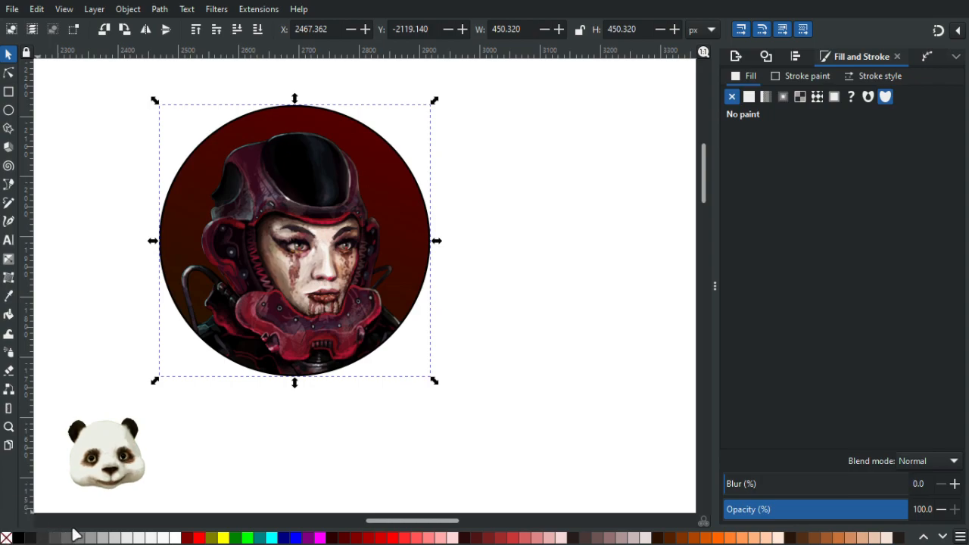
Try a stroke width of 15 px on the circle's black outline and settle on 25 px.
left_click(881, 78)
type("15")
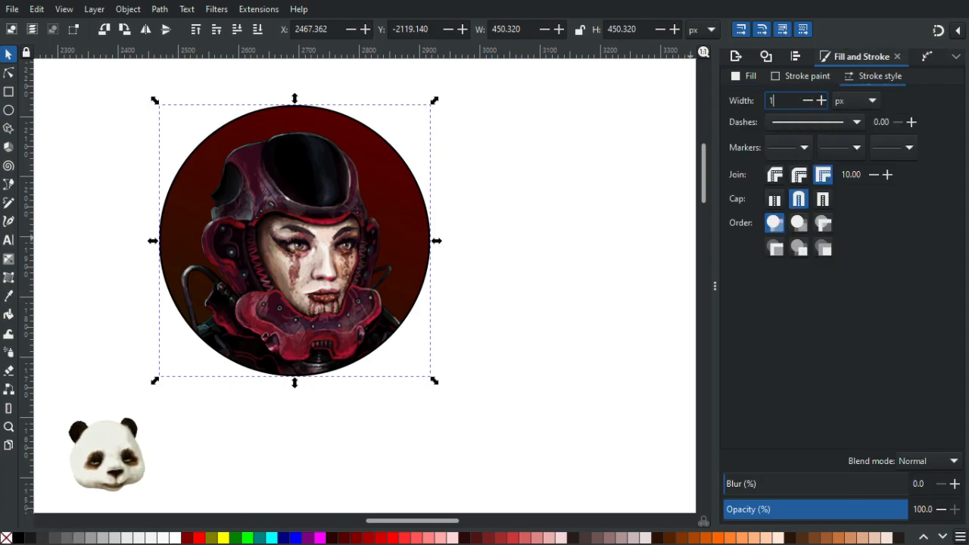
key("Return")
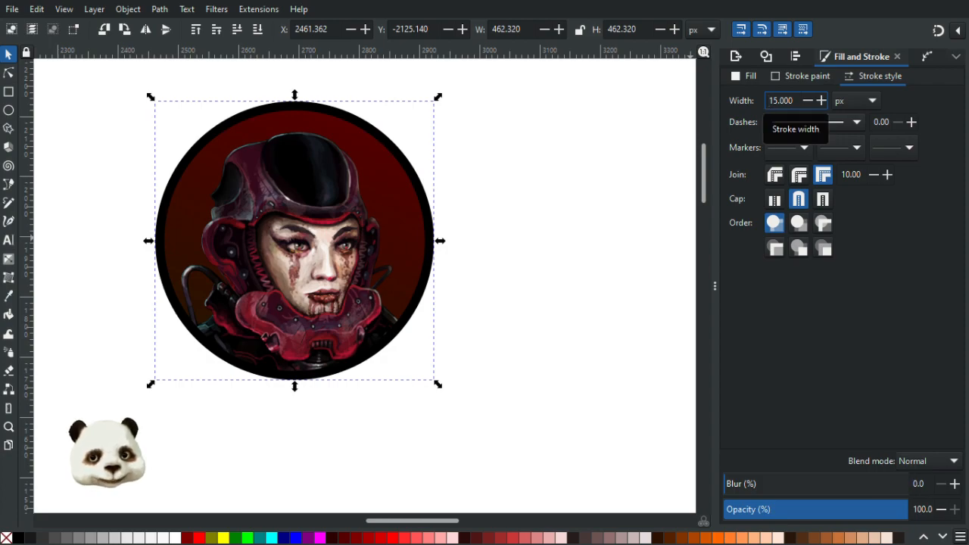
key("Delete")
type("2")
key("Return")
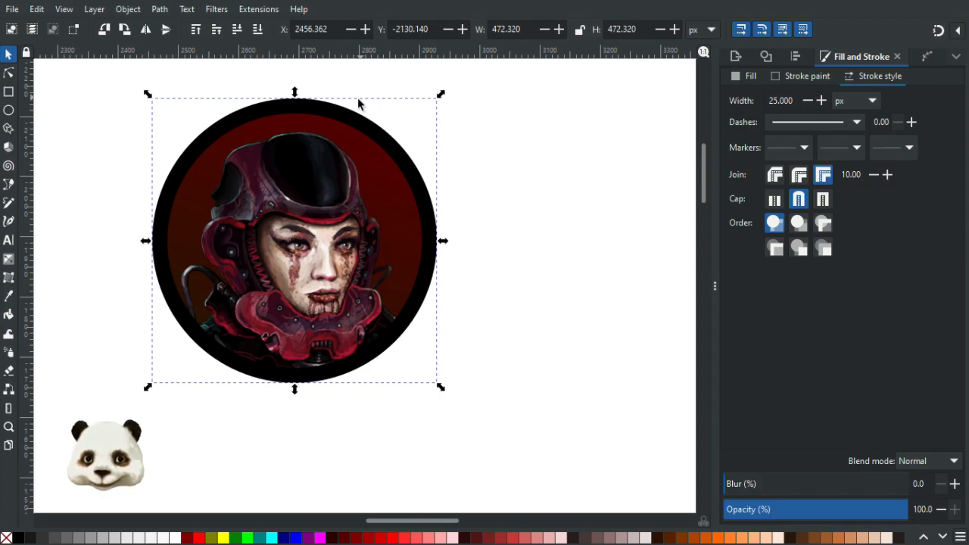
Convert the circle's black outline from a stroke to a path.
left_click(9, 72)
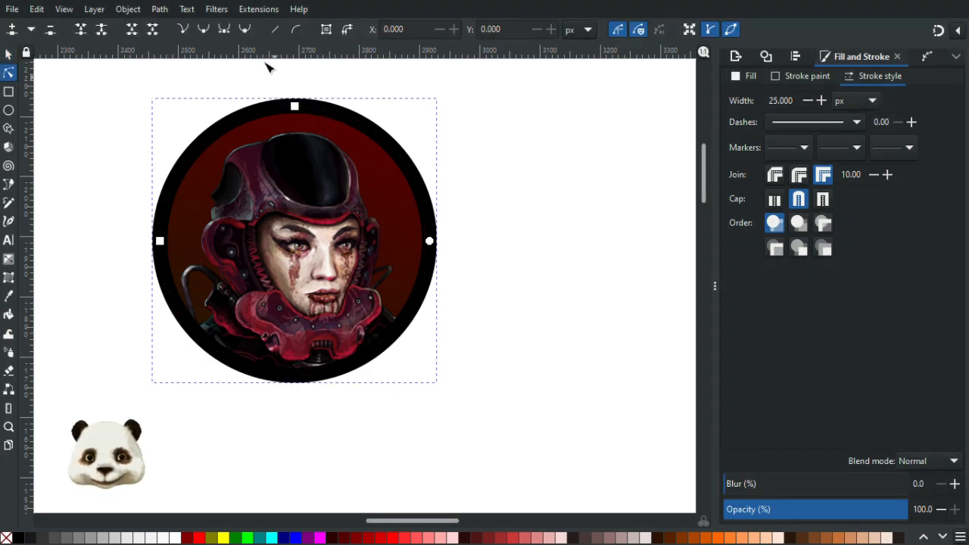
left_click(162, 9)
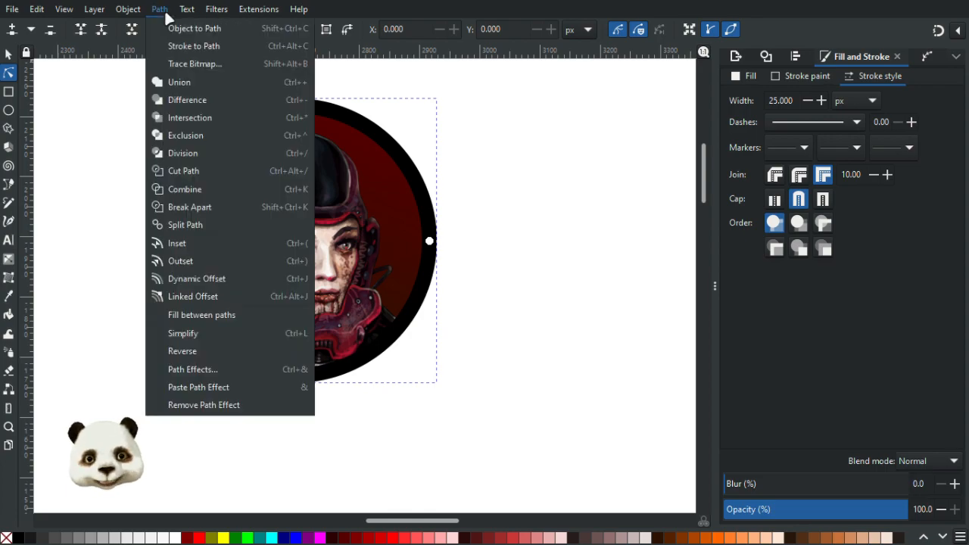
left_click(212, 52)
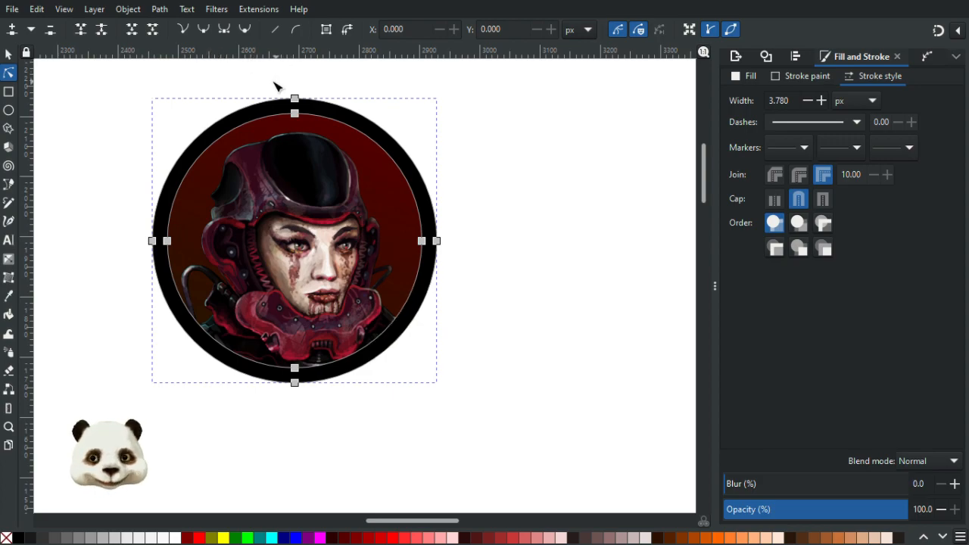
left_click(8, 54)
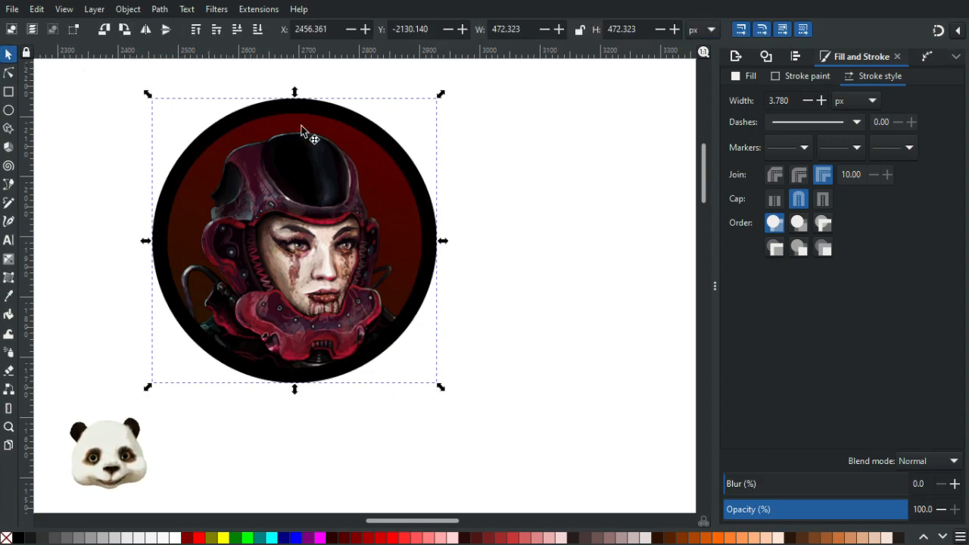
Colour the ring around the portrait olive, comparing it with bright yellow.
left_click(392, 188)
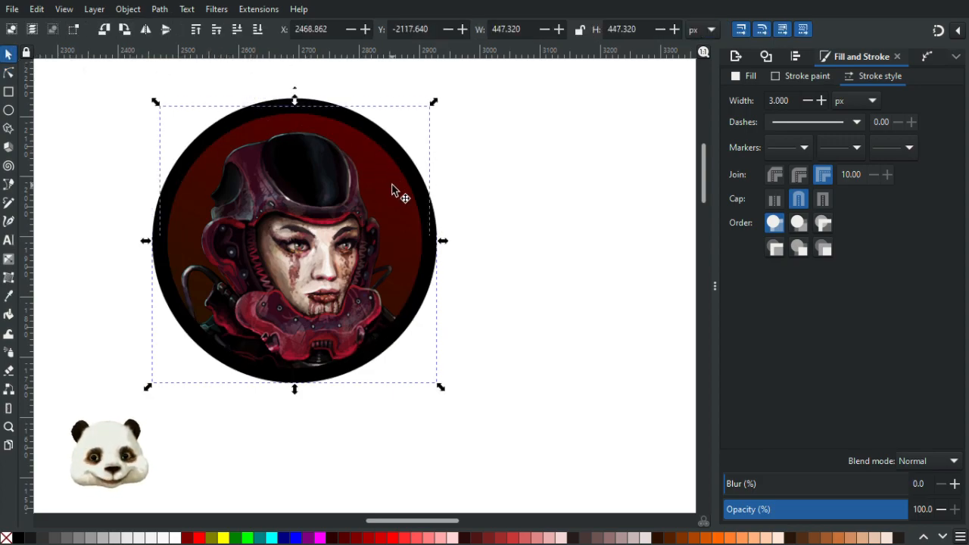
left_click(346, 121)
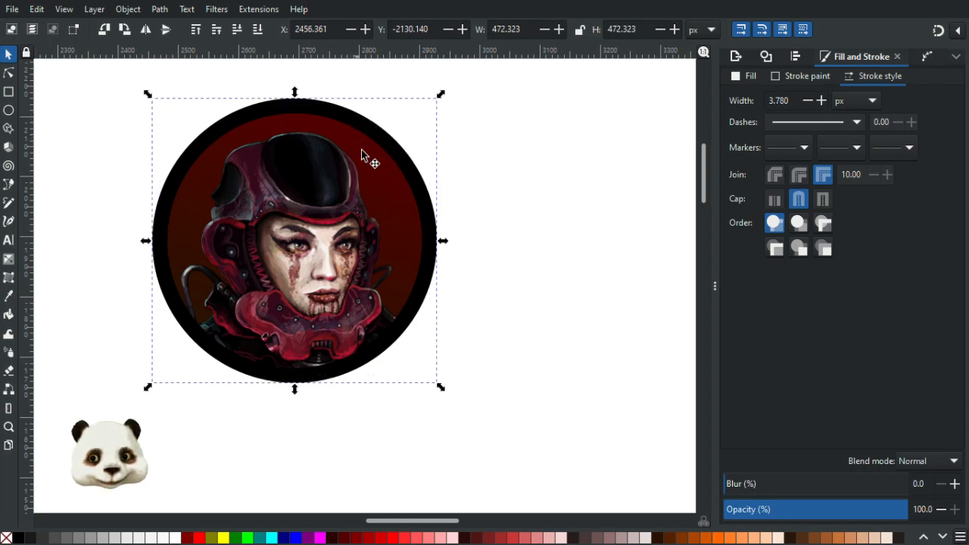
left_click(213, 538)
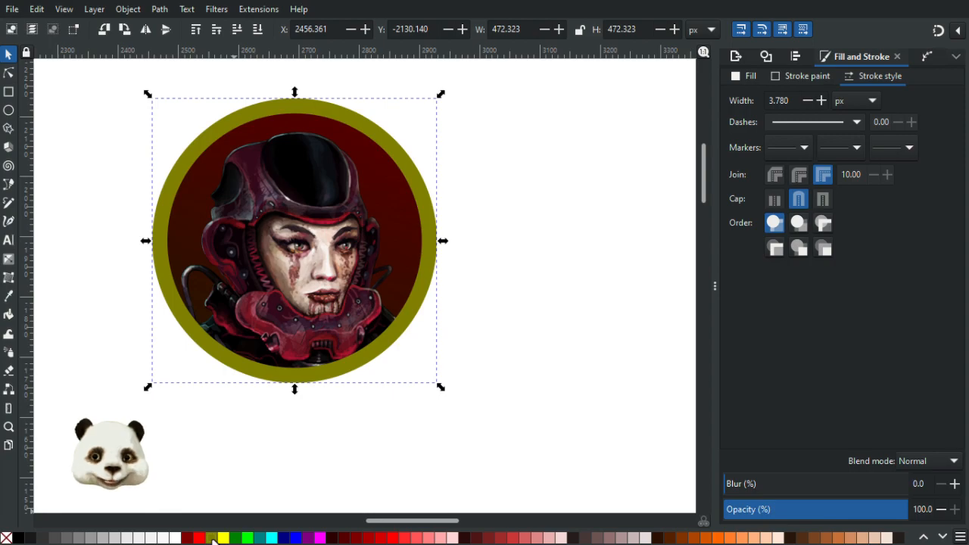
left_click(223, 538)
left_click(213, 539)
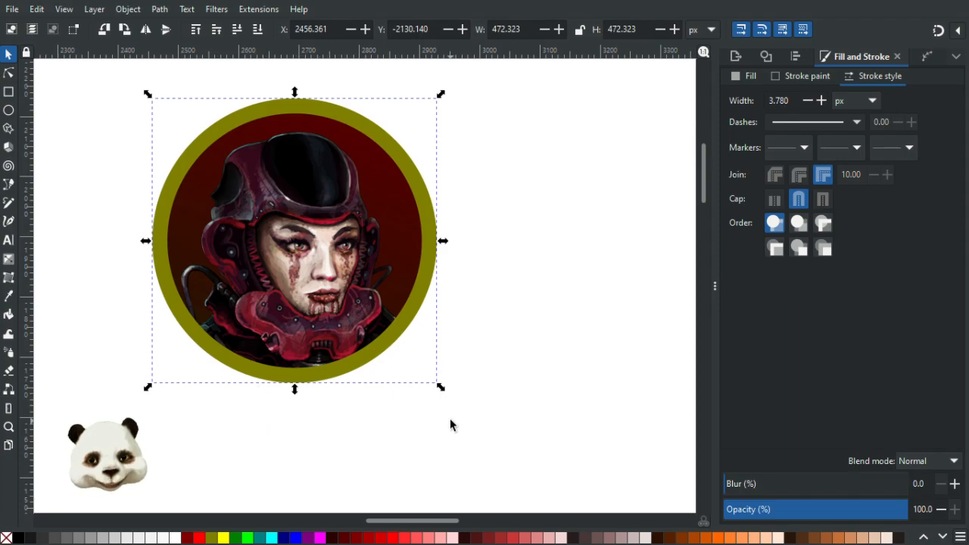
Examine the red and gold curtain reference image and return to the ringed portrait.
scroll(455, 426, "down", 4, "ctrl")
left_click_drag(551, 447, 349, 62)
left_click_drag(423, 384, 345, 154)
left_click_drag(631, 152, 525, 279)
scroll(530, 244, "up", 2, "ctrl")
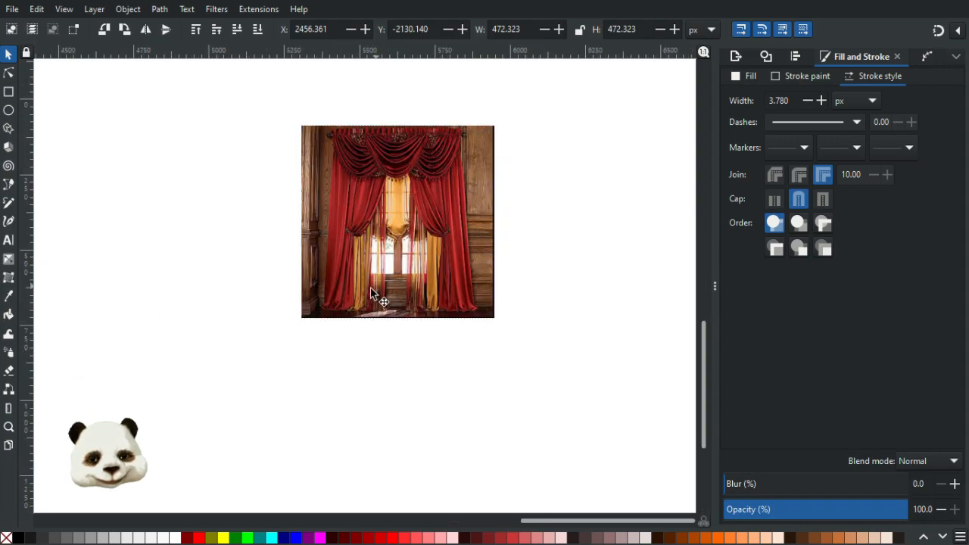
scroll(365, 290, "down", 1, "ctrl")
left_click_drag(290, 226, 580, 368)
left_click_drag(421, 225, 335, 386)
scroll(331, 245, "up", 2, "ctrl")
scroll(330, 246, "up", 2)
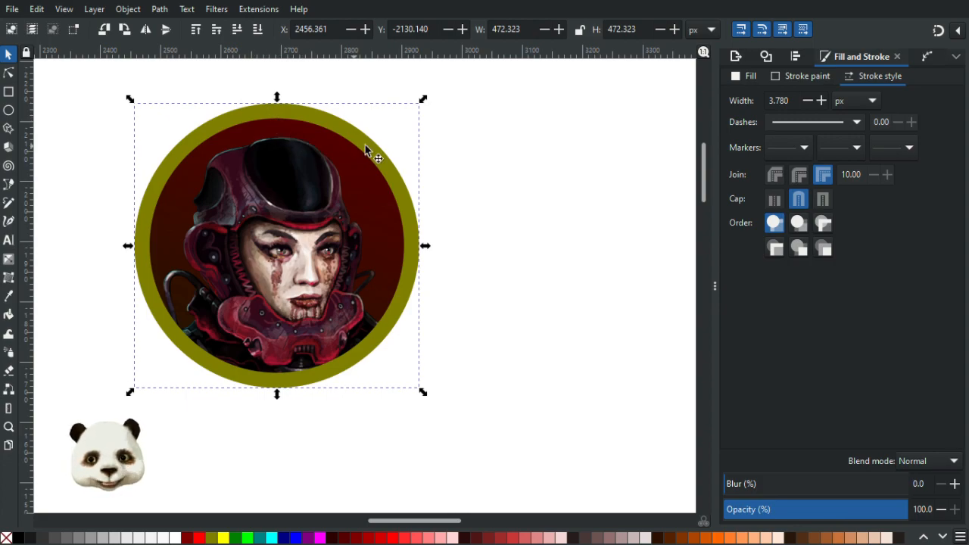
Place a copy of the olive ring to the right of the portrait, about 950 px away at the same height.
left_click_drag(364, 143, 460, 160)
scroll(323, 225, "down", 1)
left_click_drag(205, 221, 578, 237)
scroll(358, 225, "up", 2)
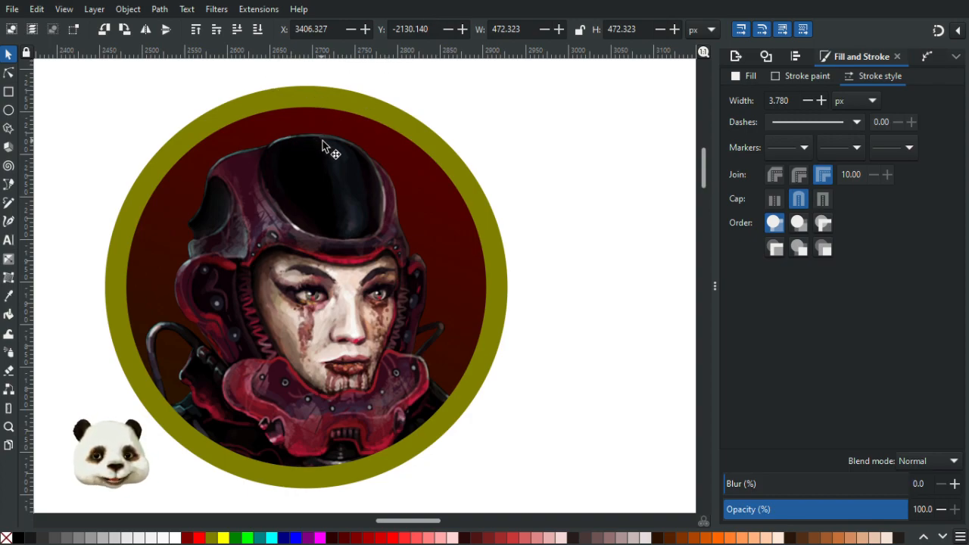
scroll(323, 148, "down", 2)
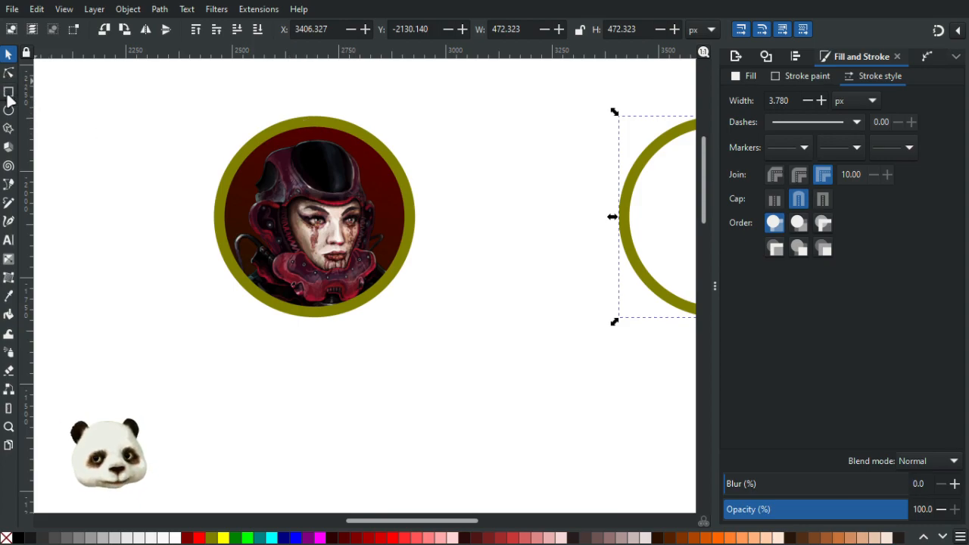
Enable snapping, place a vertical guide through the portrait ring's centre and draw a rectangle about 186 by 554 px starting at the ring's top.
left_click(939, 30)
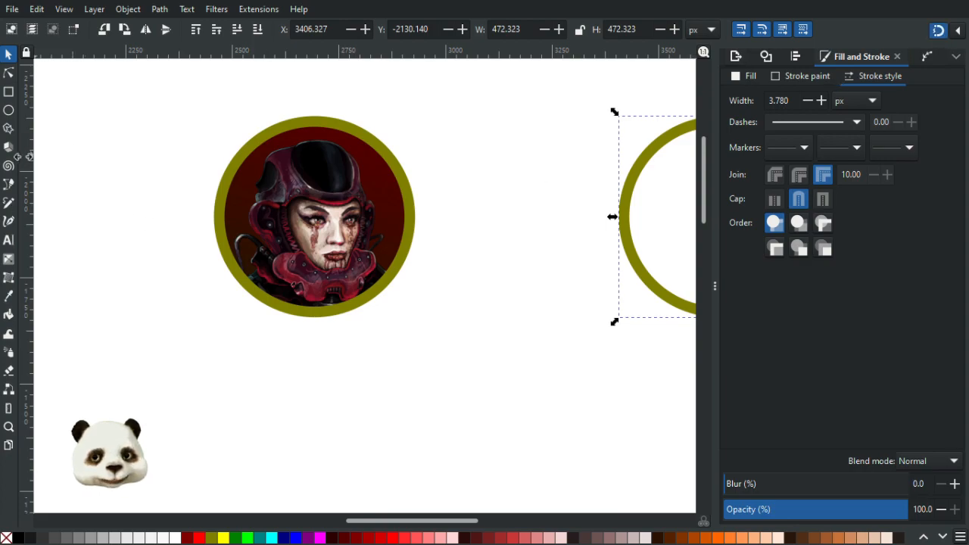
left_click_drag(31, 151, 328, 123)
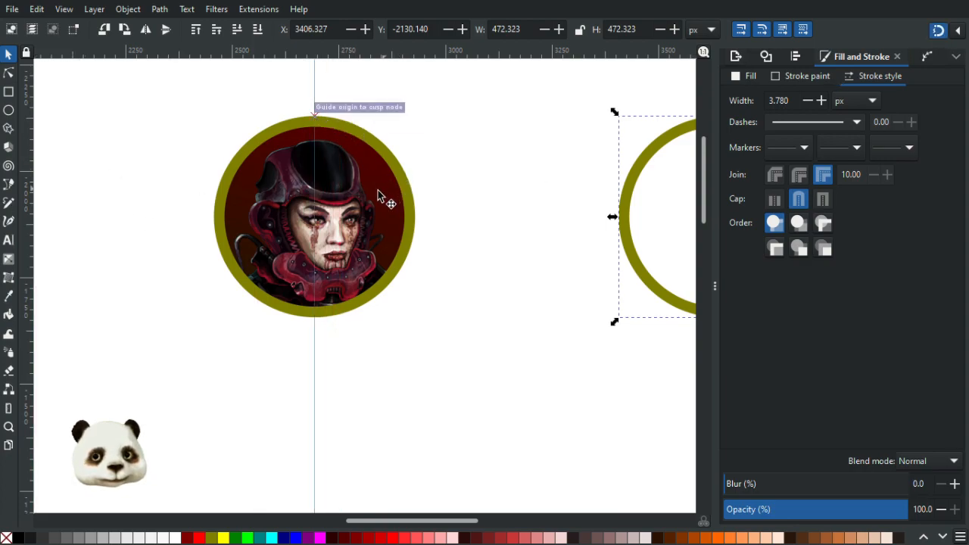
left_click(9, 92)
left_click_drag(315, 114, 393, 353)
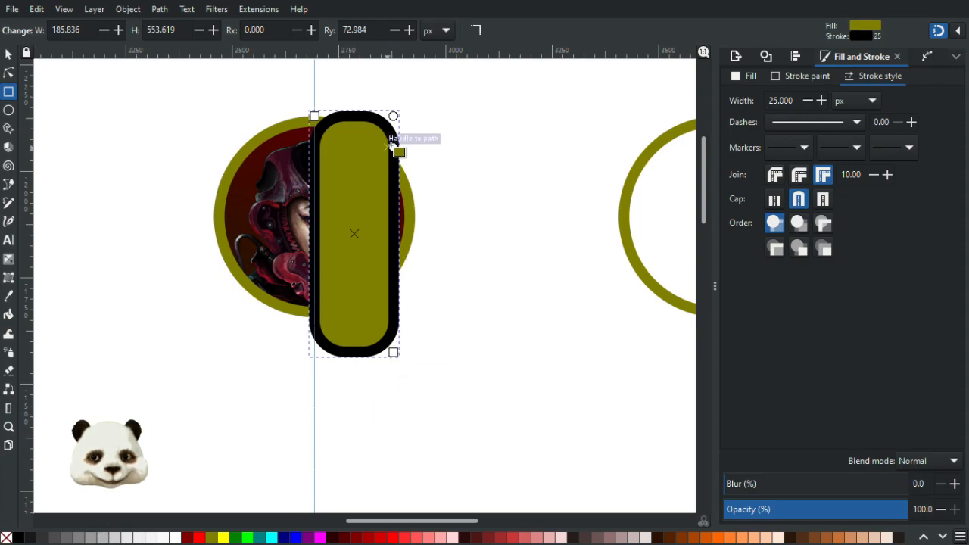
Reshape the rectangle over the portrait into a square-cornered, strokeless block about 347 by 617 px.
left_click_drag(393, 113, 408, 98)
left_click_drag(315, 121, 315, 89)
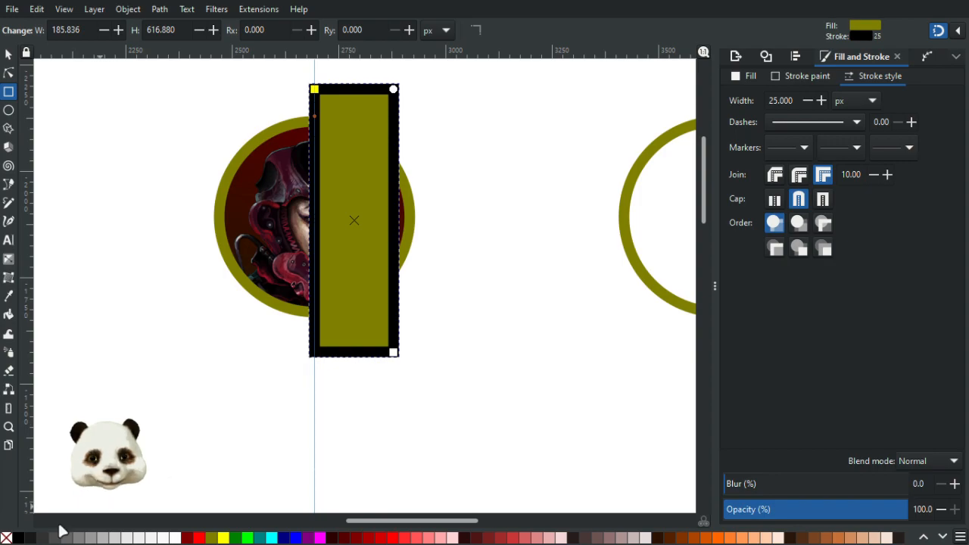
left_click(7, 537, "shift")
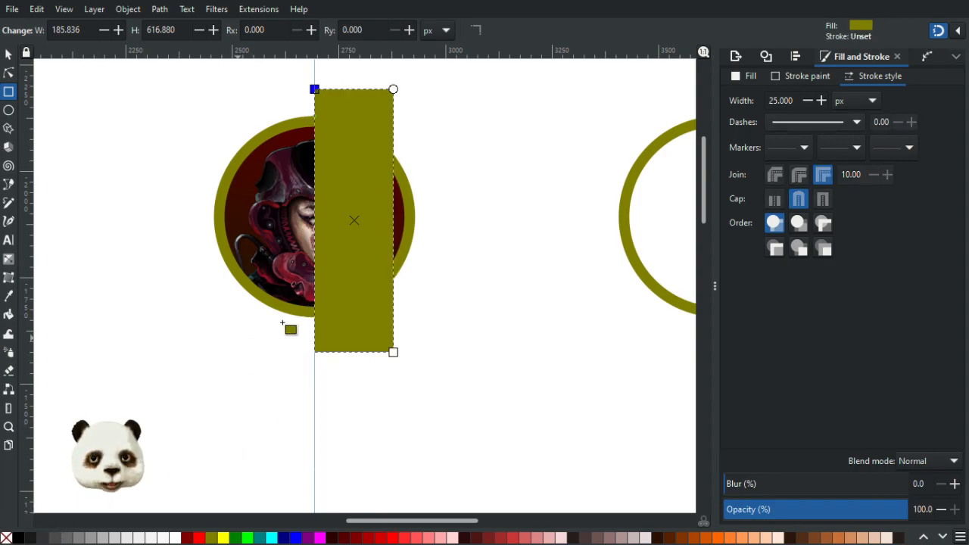
left_click_drag(393, 352, 463, 352)
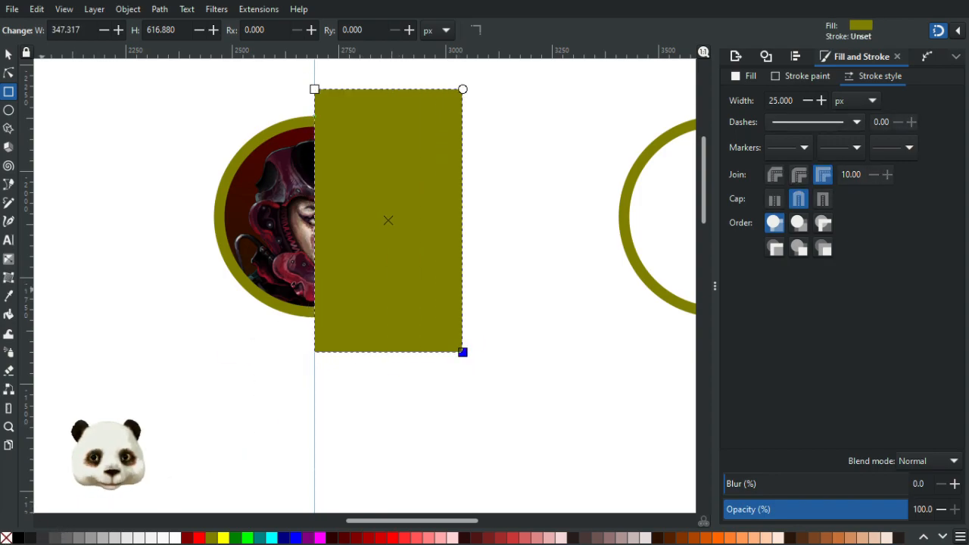
Fill the rectangle dark red and subtract it from the portrait ring, keeping only the ring's left half.
left_click(8, 54)
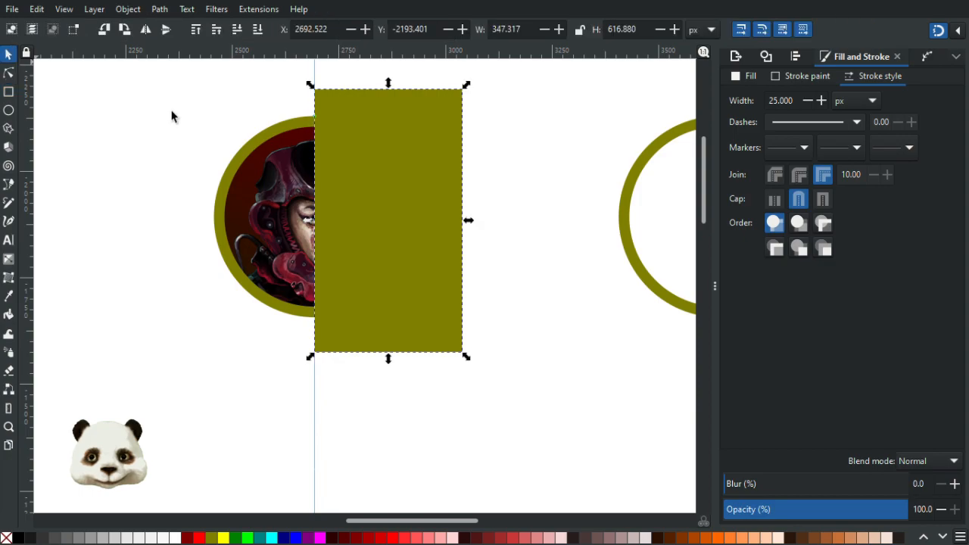
left_click(186, 537)
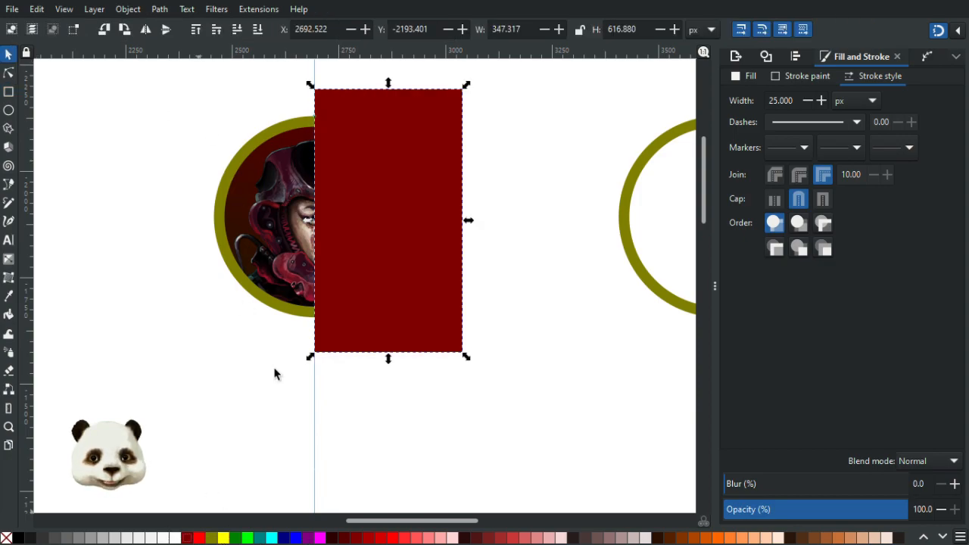
left_click(261, 136, "shift")
key("ctrl+minus")
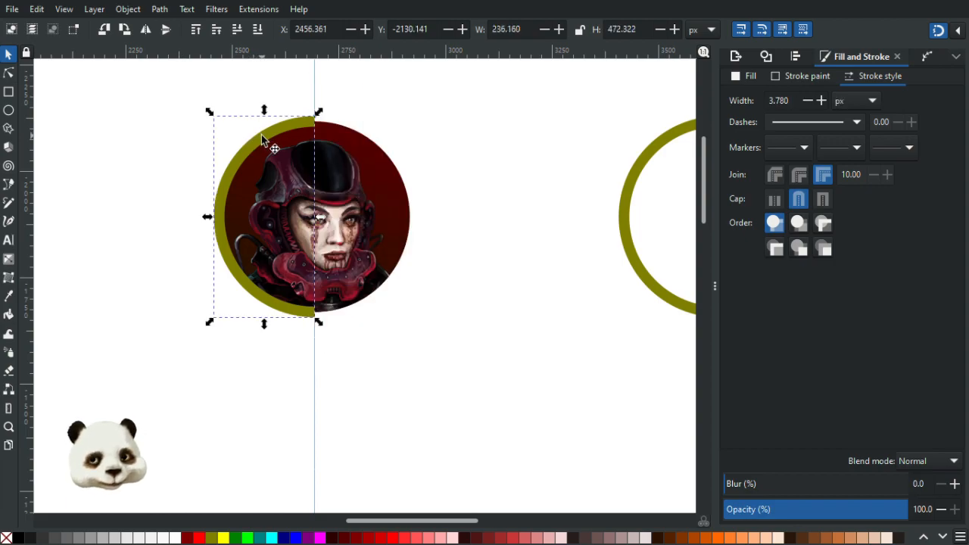
scroll(335, 115, "up", 4)
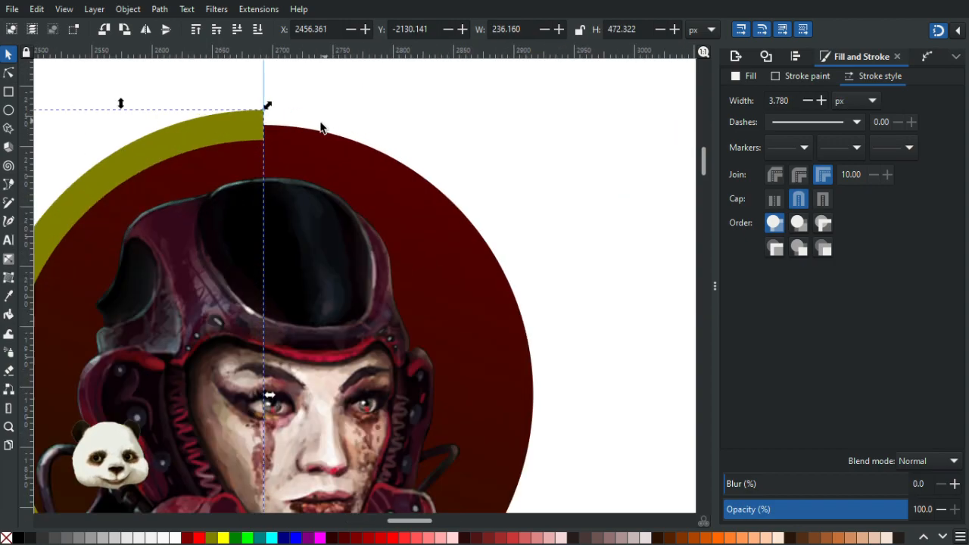
scroll(321, 127, "down", 3)
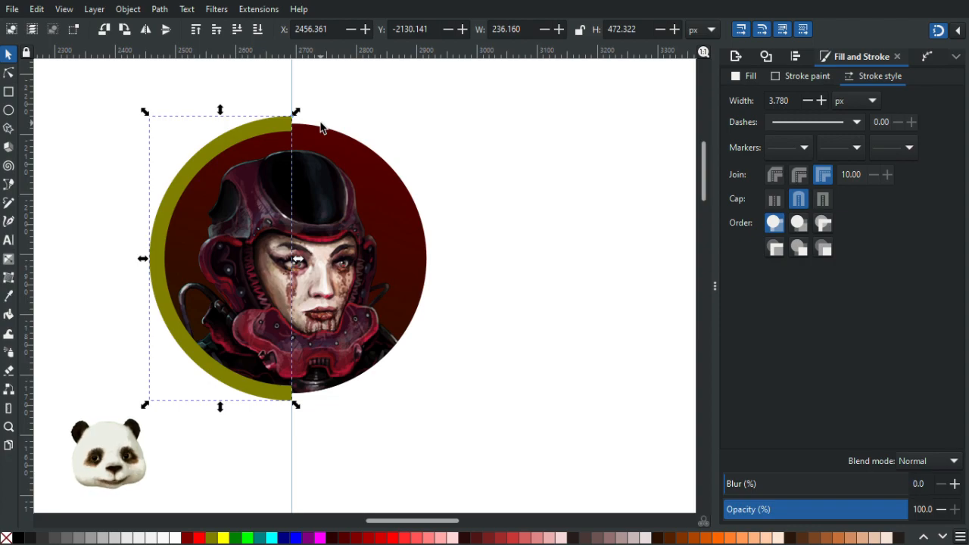
scroll(321, 127, "down", 1)
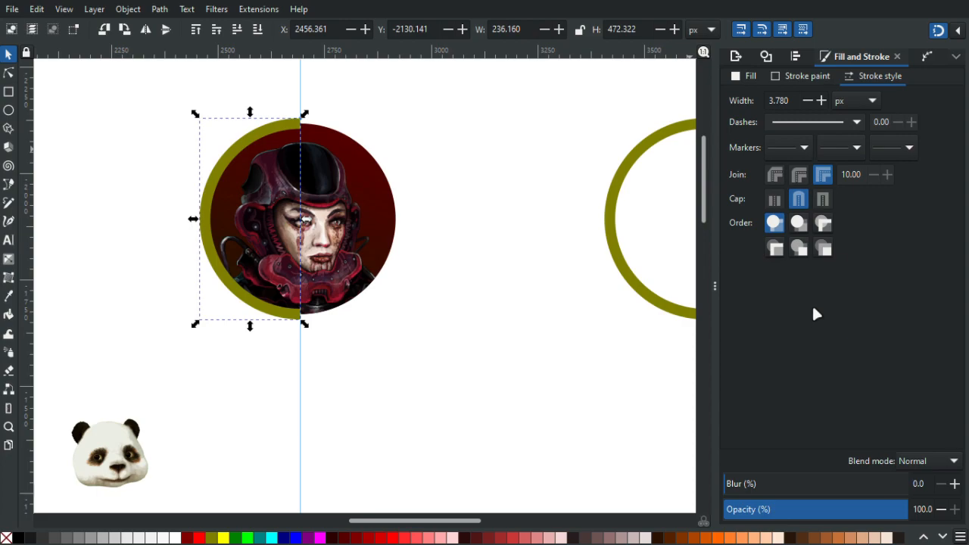
Apply a Mirror symmetry path effect to the half ring around the portrait.
left_click(927, 58)
left_click(731, 503)
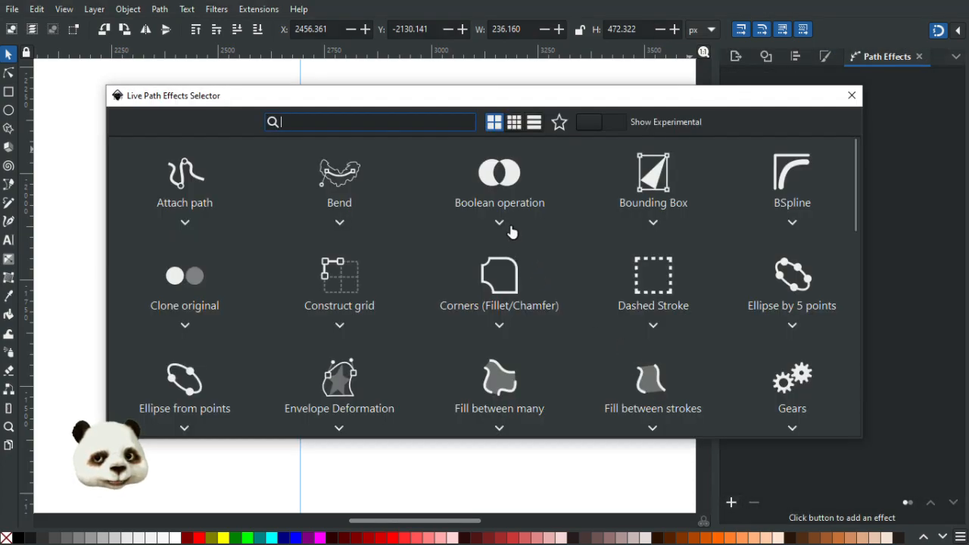
type("m")
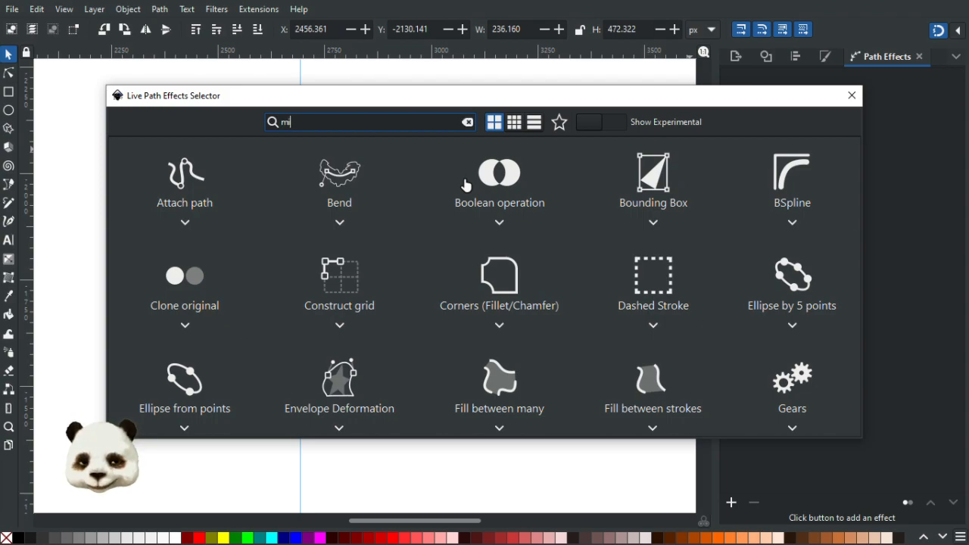
type("i")
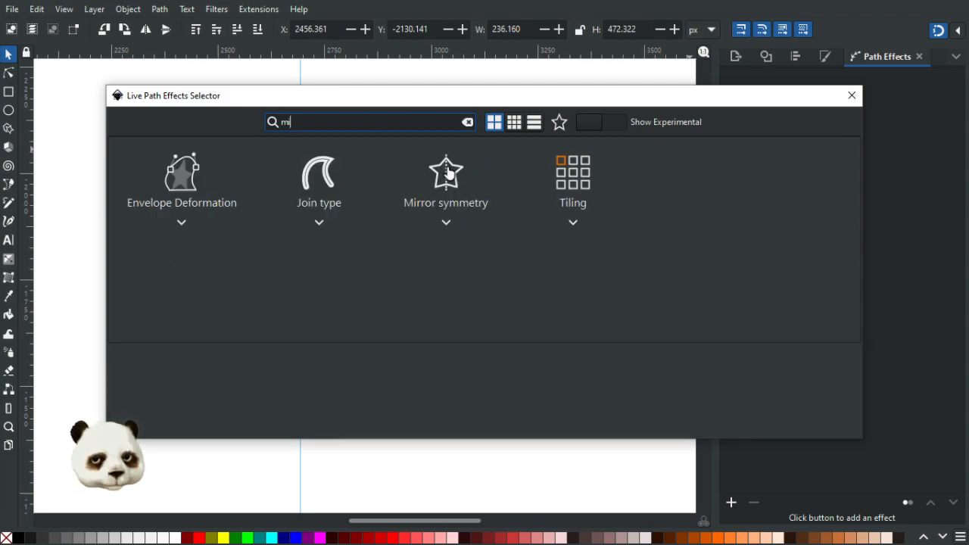
left_click(446, 172)
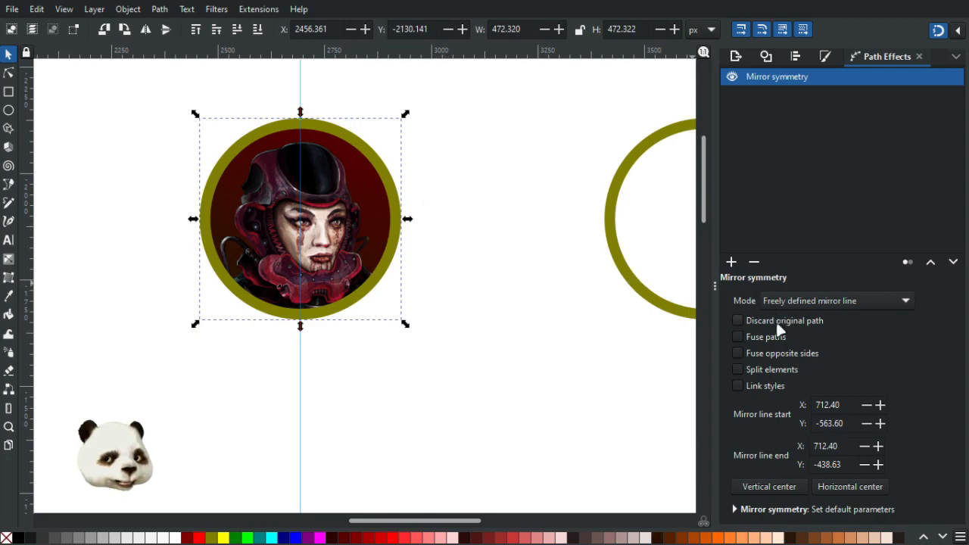
Try the mirror effect with Fuse paths, Fuse opposite sides and Link styles, and remove the effect from the half ring.
left_click(739, 338)
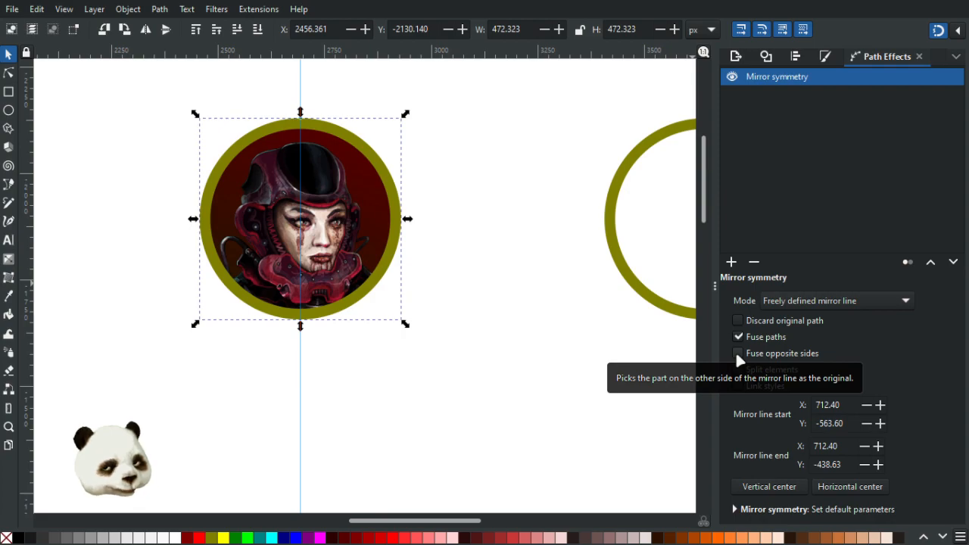
left_click(738, 354)
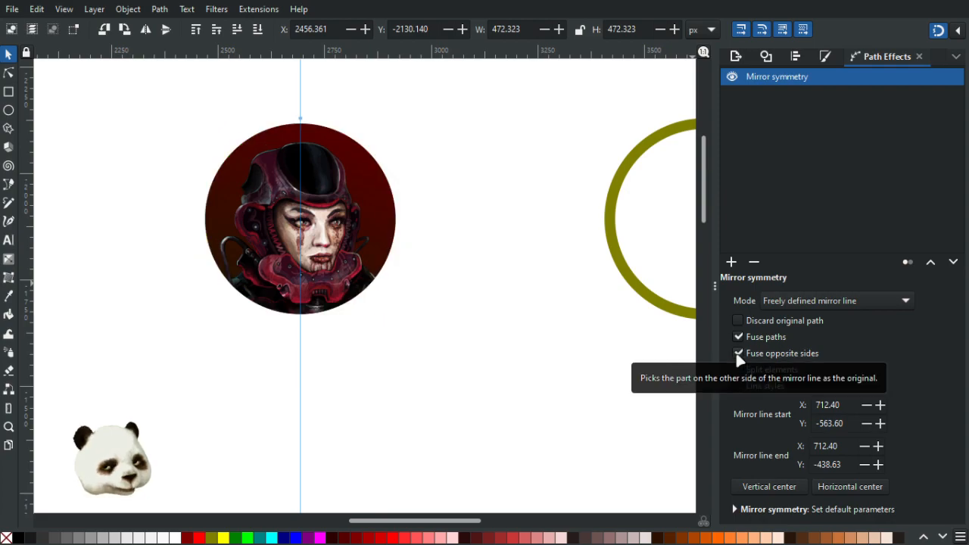
left_click(738, 353)
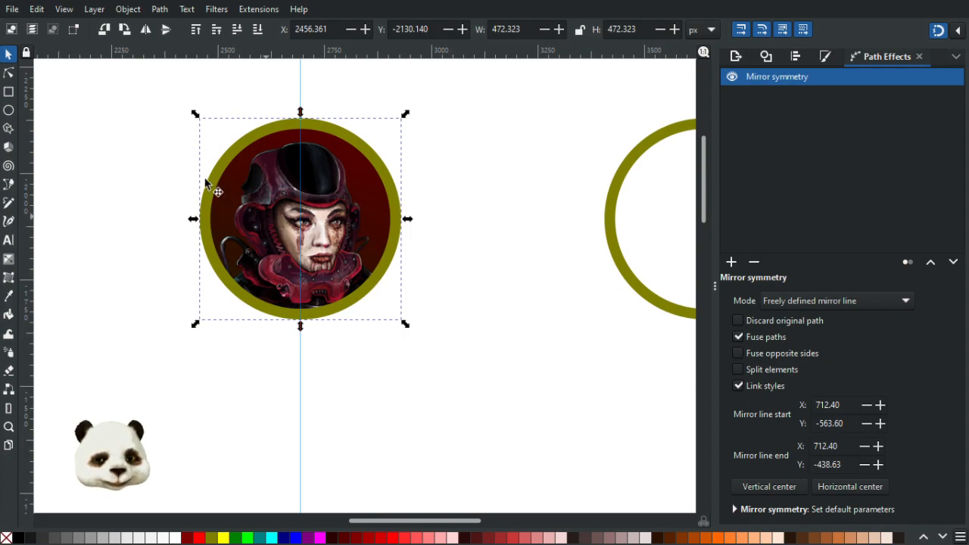
scroll(199, 178, "up", 3)
scroll(266, 210, "down", 1)
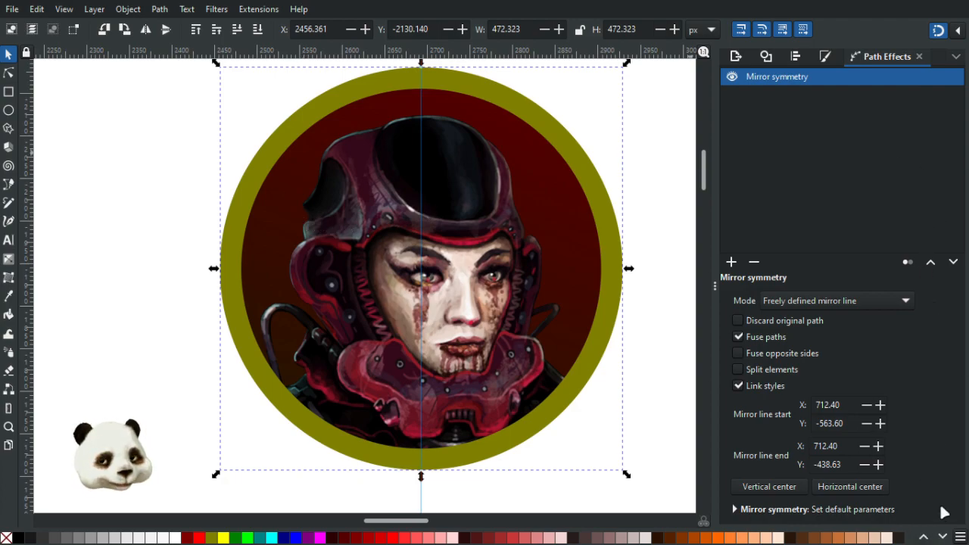
left_click(754, 261)
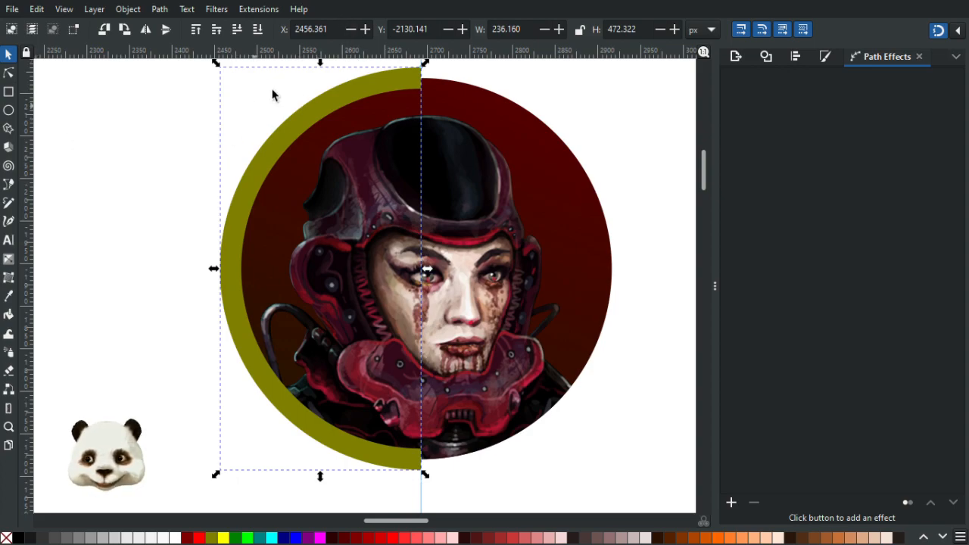
Add Mirror symmetry to the half ring again, with Fuse paths and Link styles enabled.
left_click(346, 103)
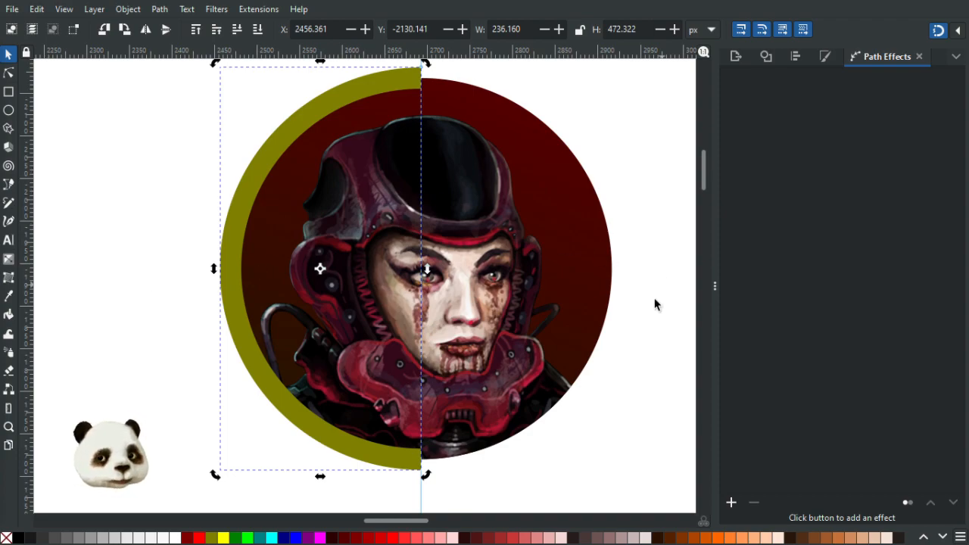
left_click(734, 501)
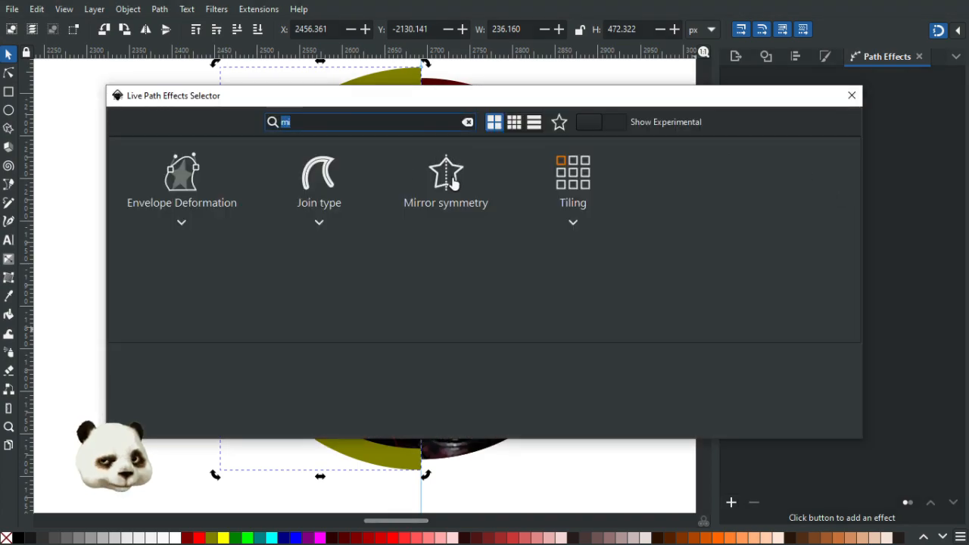
left_click(447, 175)
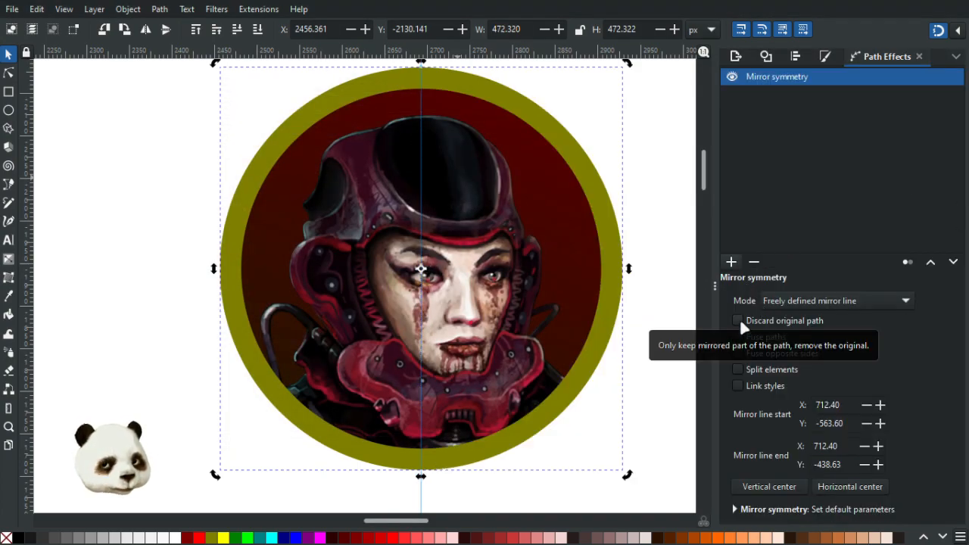
left_click(738, 385)
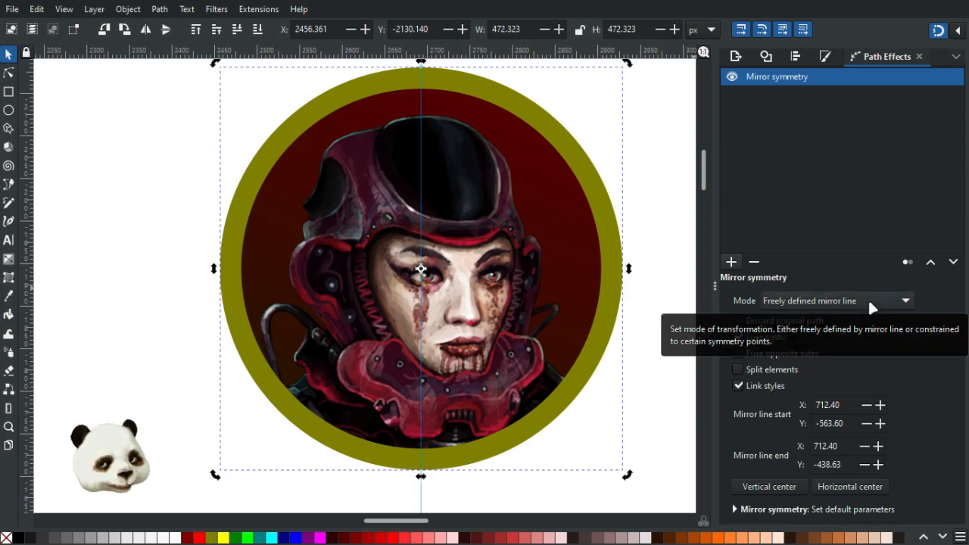
scroll(521, 295, "down", 2)
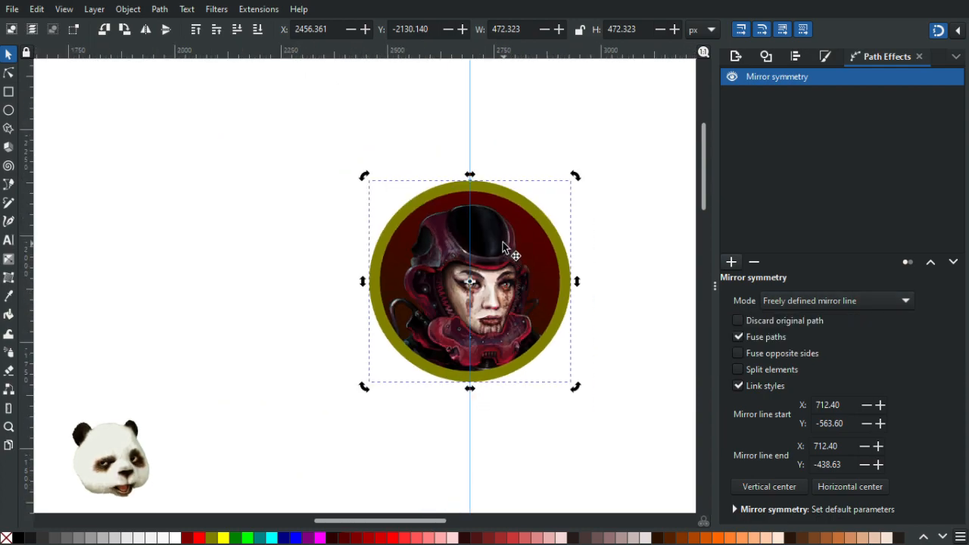
Delete the vertical guide running through the portrait's centre.
left_click(470, 151)
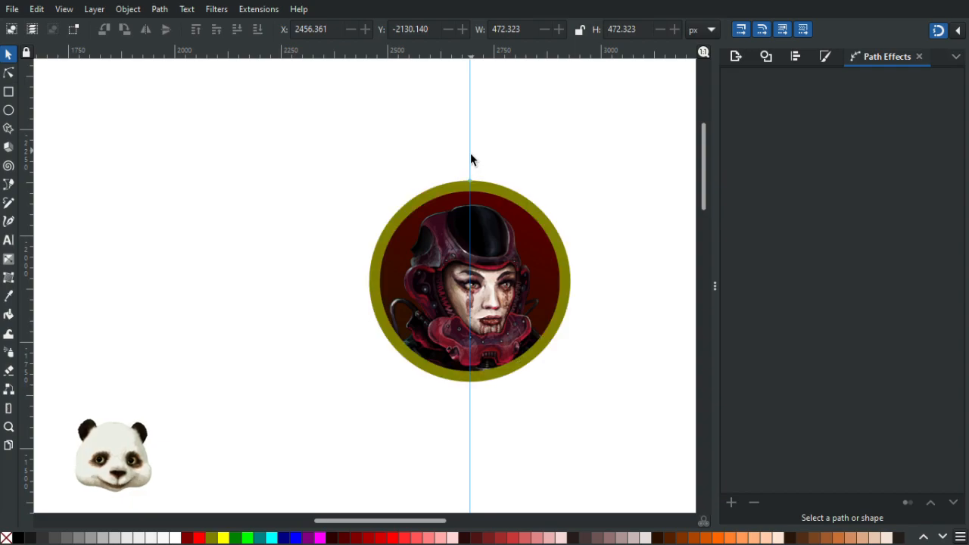
key("Delete")
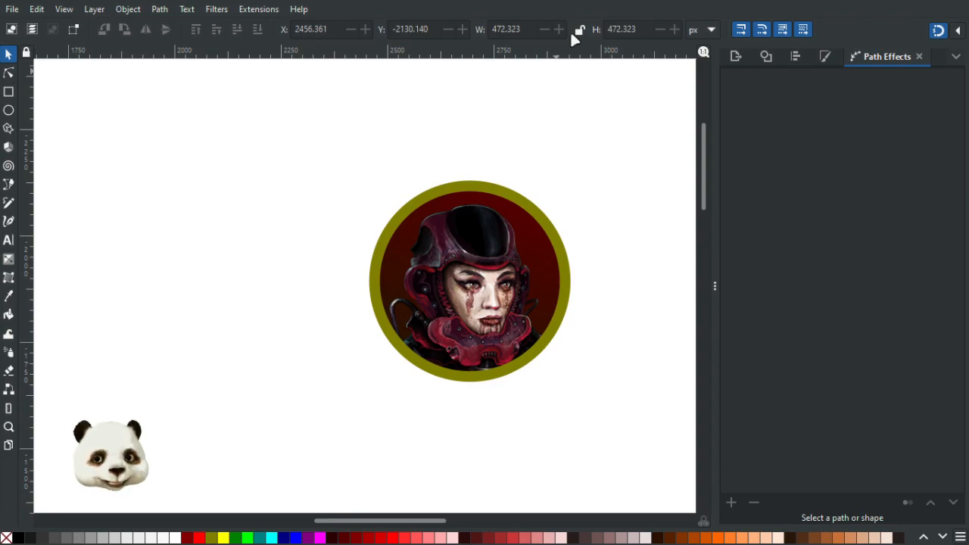
left_click(423, 200)
key("Escape")
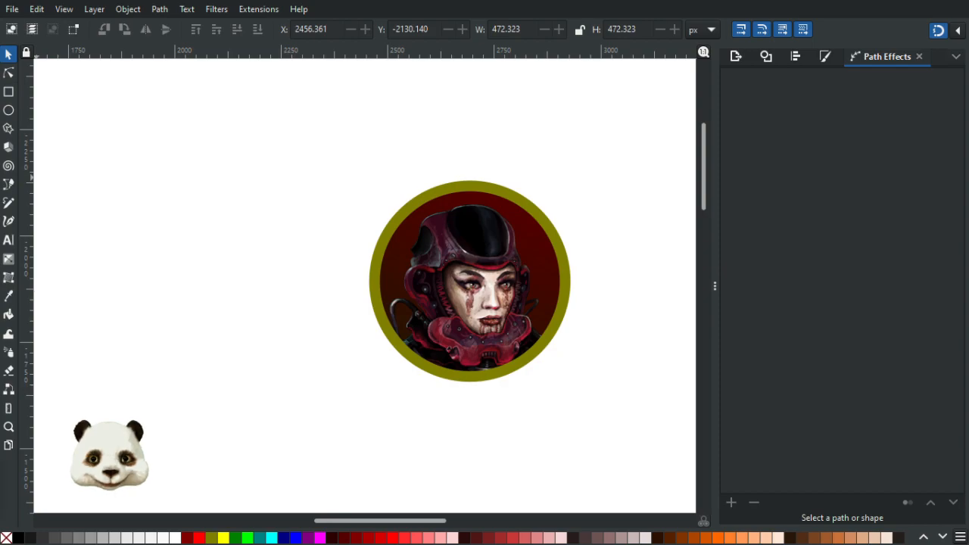
Try tilting the ring's mirror line by its top handle and shifting it by its centre handle, undoing each change.
left_click(470, 281)
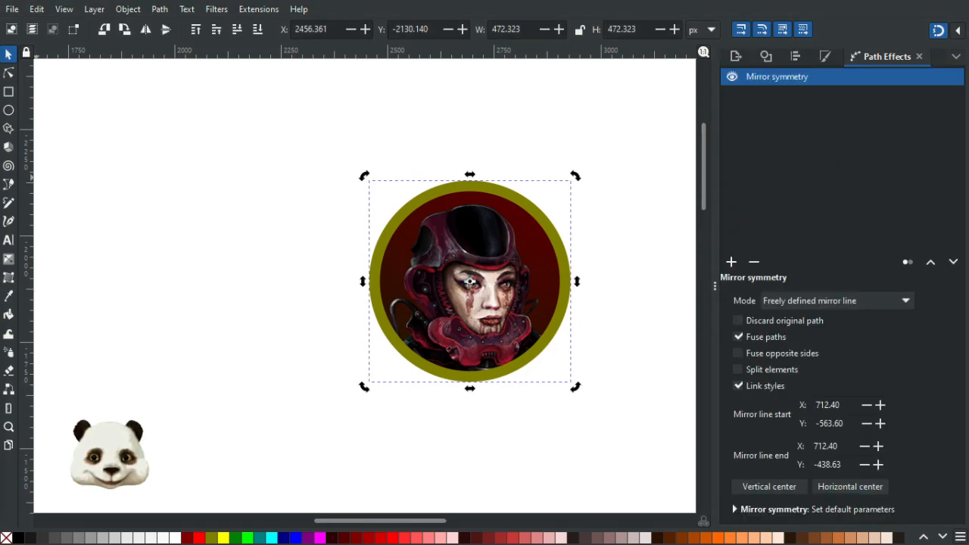
left_click(13, 78)
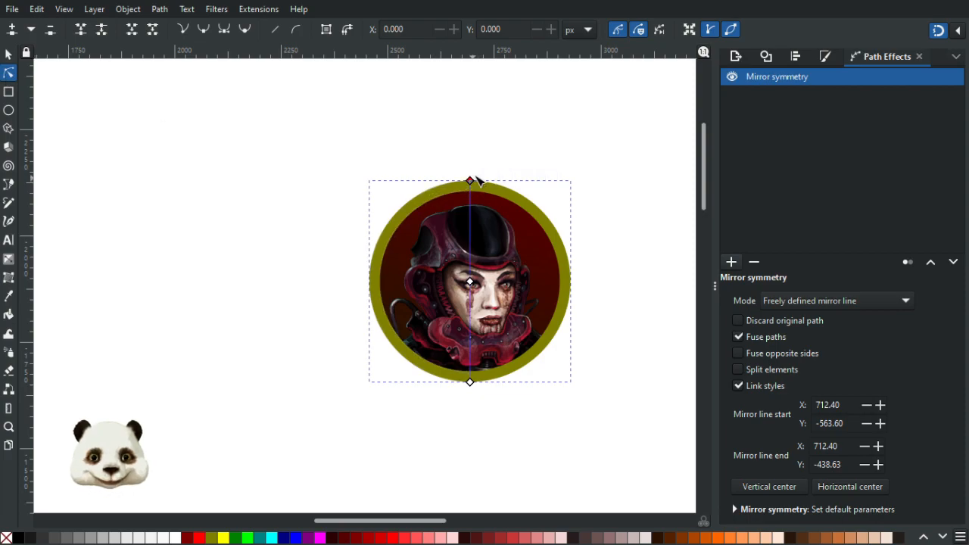
left_click_drag(470, 181, 535, 157)
key("ctrl+z")
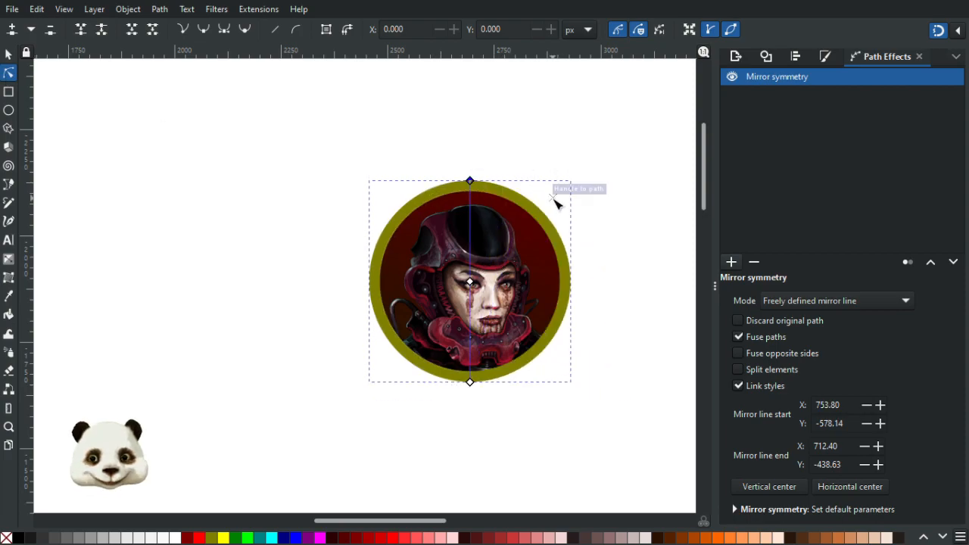
scroll(467, 247, "up", 1)
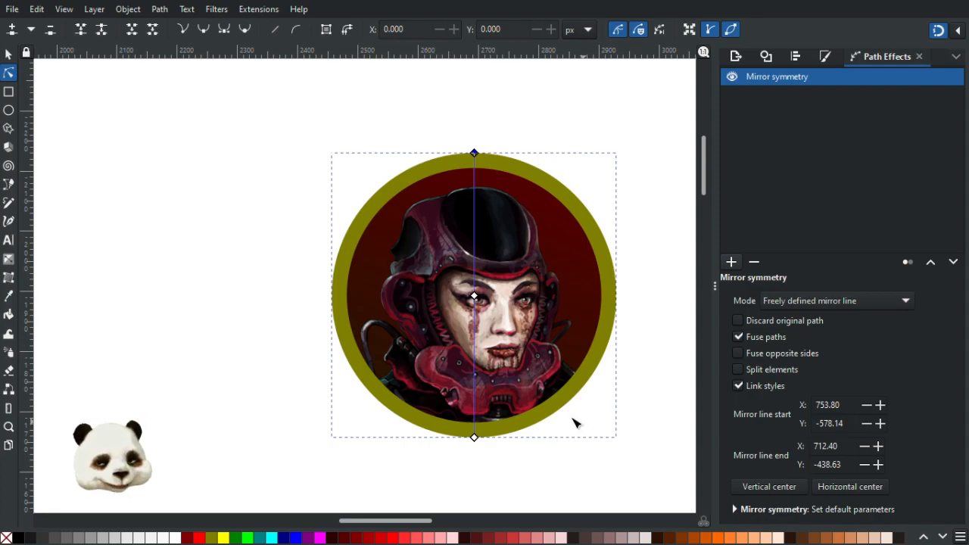
left_click_drag(474, 297, 513, 299)
key("ctrl+z")
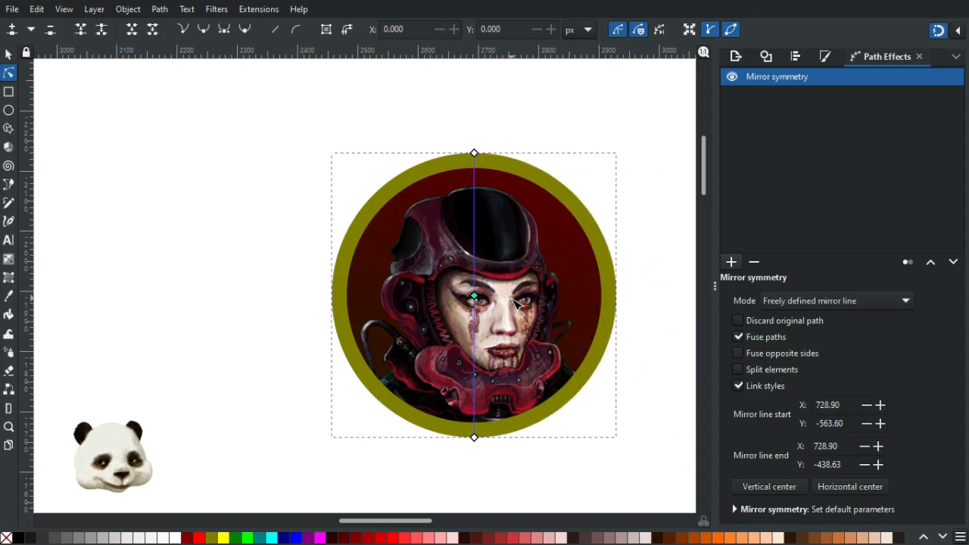
Add one node on the inner edge and one on the outer edge of the half ring, just left of the mirror line.
key("Escape")
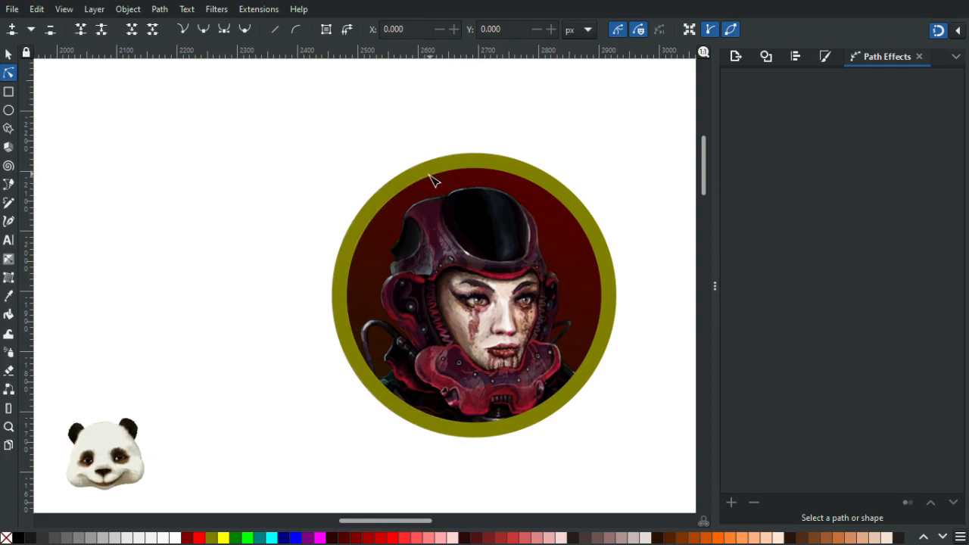
scroll(477, 155, "up", 2)
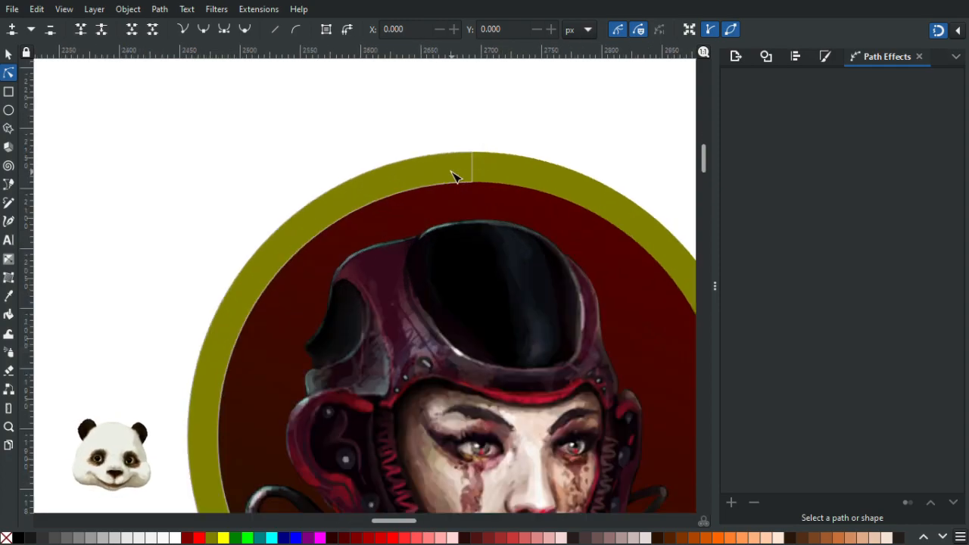
scroll(435, 188, "up", 1)
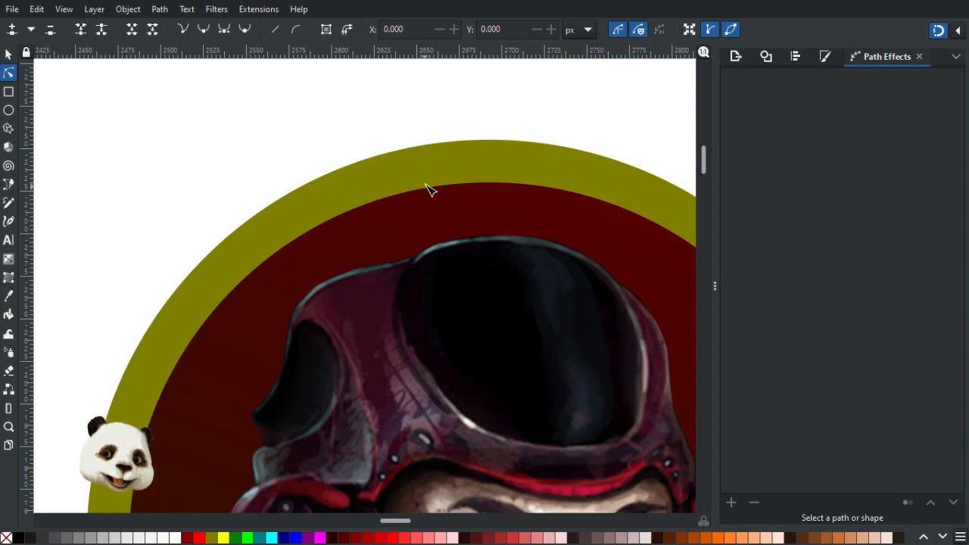
left_click(423, 195)
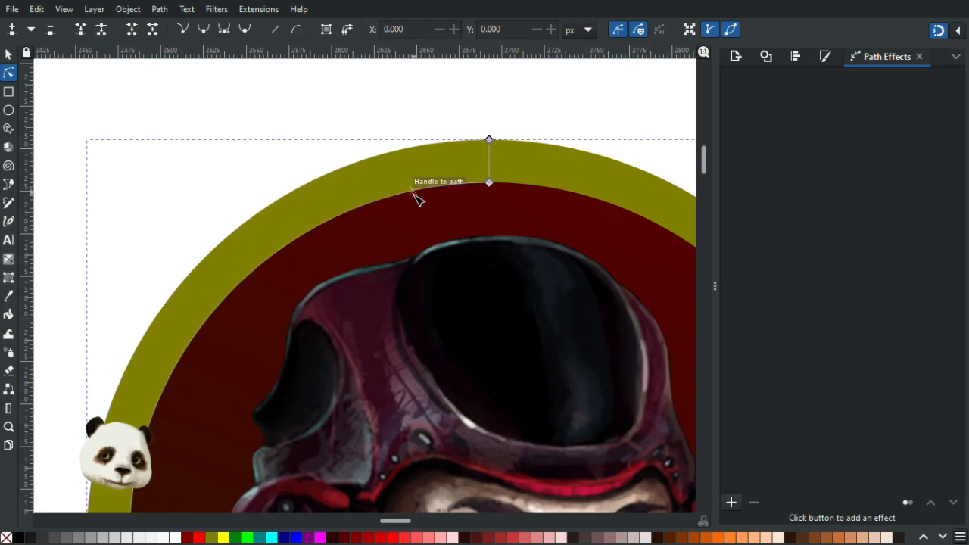
double_click(416, 191)
double_click(403, 147)
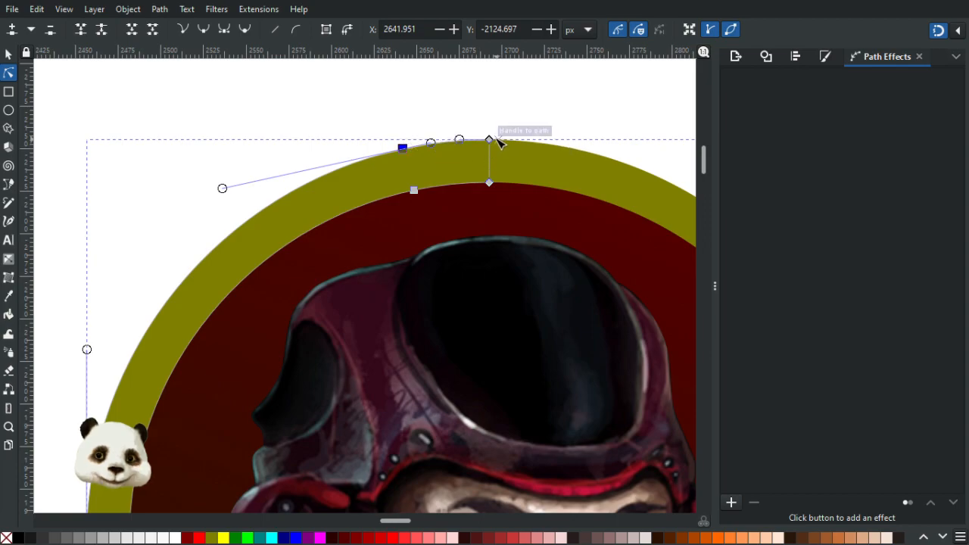
Turn snapping off and move the ring's outer top corner node to about X 2676, Y -2152 px, curving its outer edge into a pointed horn.
left_click_drag(489, 141, 452, 162)
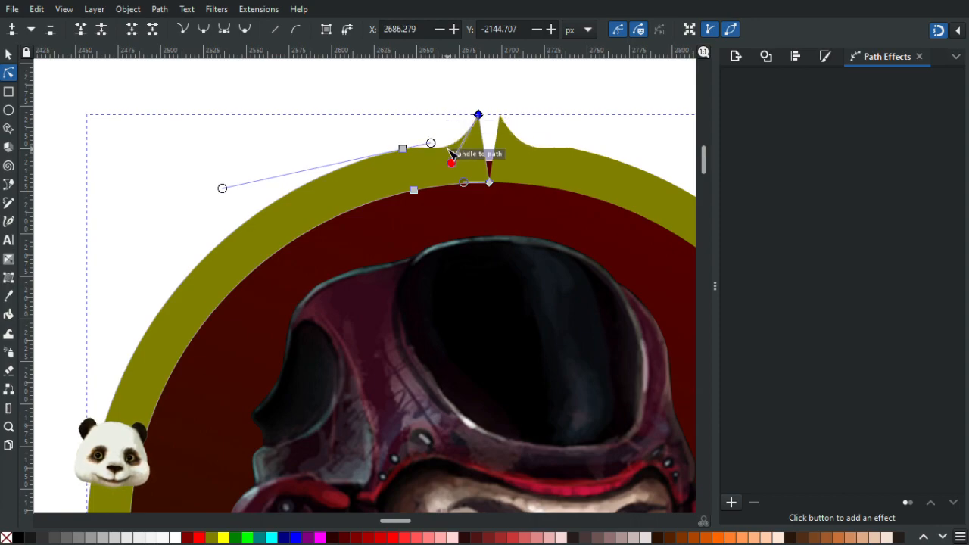
left_click(937, 30)
left_click_drag(453, 162, 449, 148)
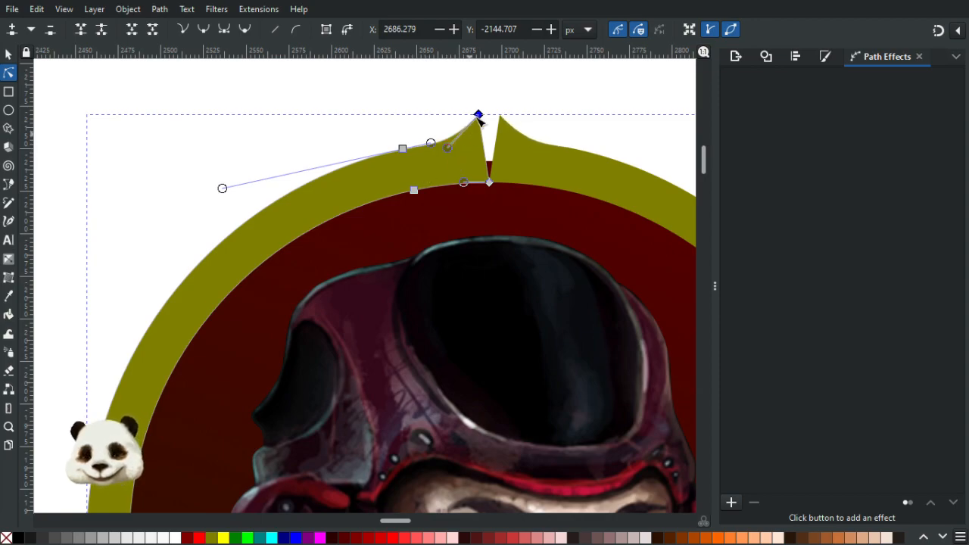
left_click_drag(477, 115, 461, 101)
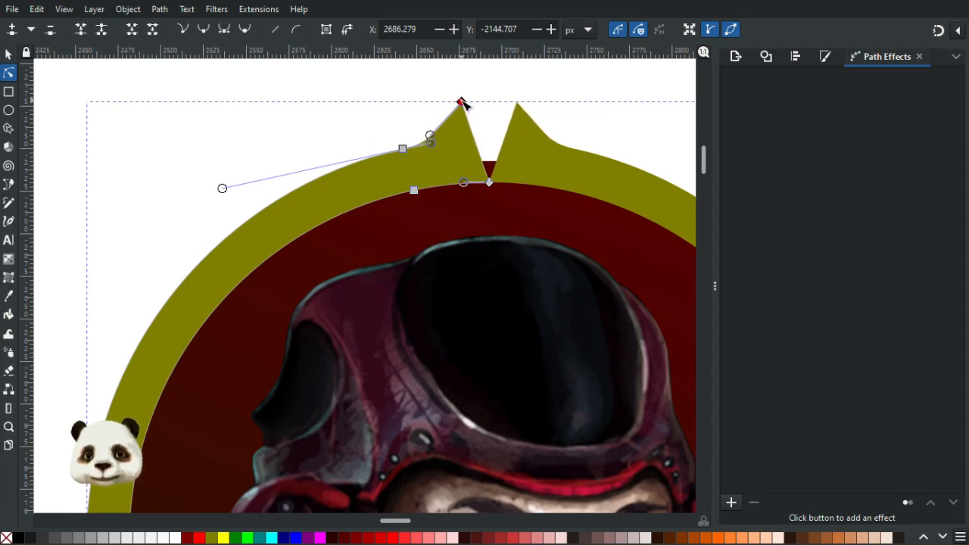
left_click_drag(433, 135, 450, 134)
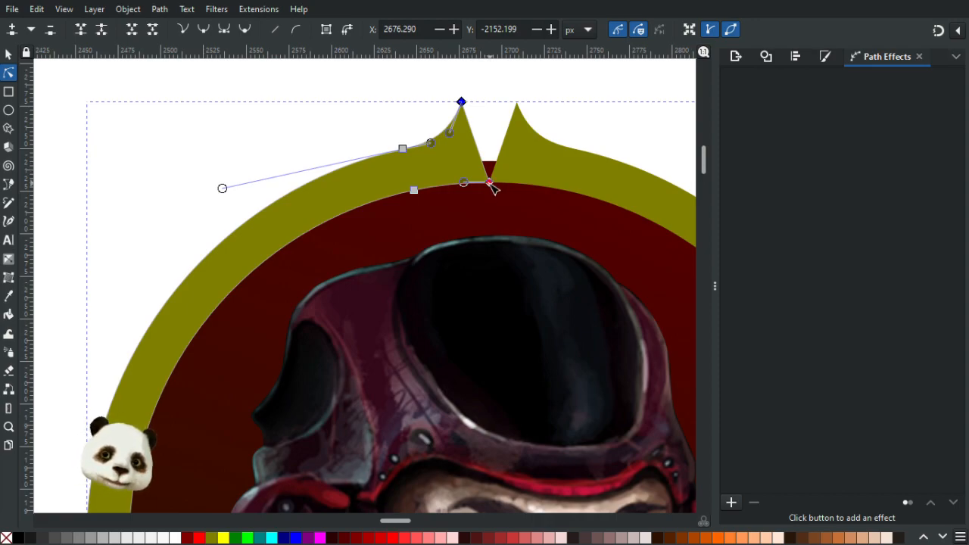
Delete the inner corner node at the mirror line and round the horn's lower inner edge by shortening the neighbouring node's handle.
left_click(490, 183)
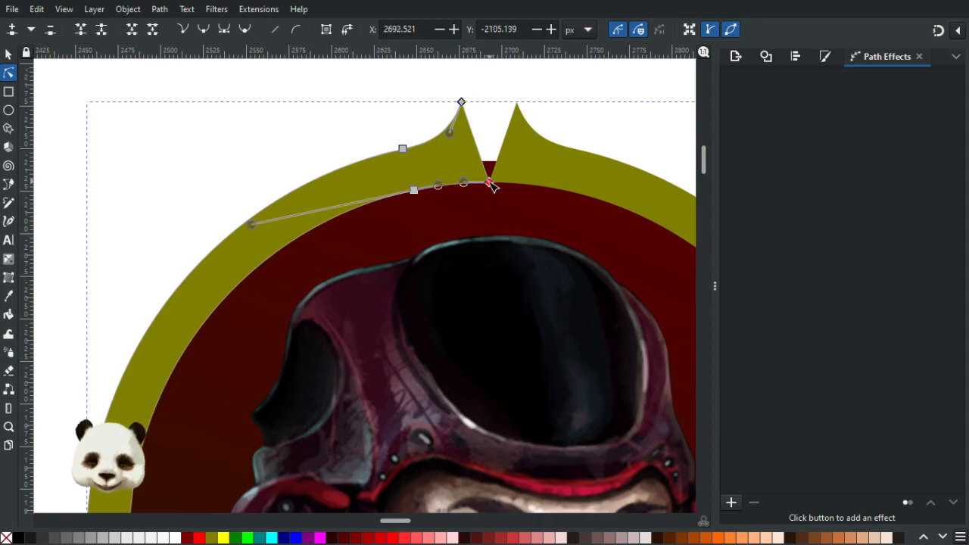
key("Delete")
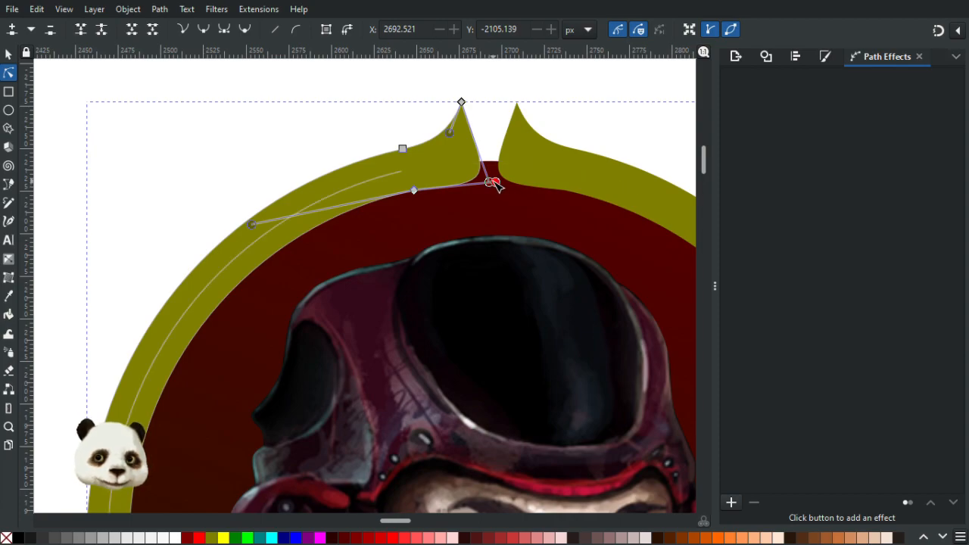
left_click_drag(493, 183, 436, 191)
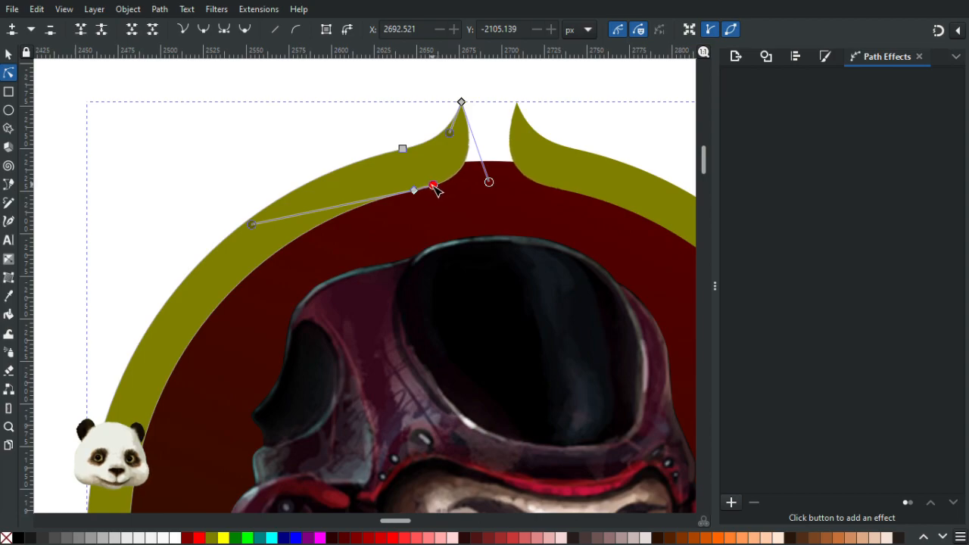
left_click(340, 98)
key("minus")
key("minus")
scroll(333, 147, "down", 2)
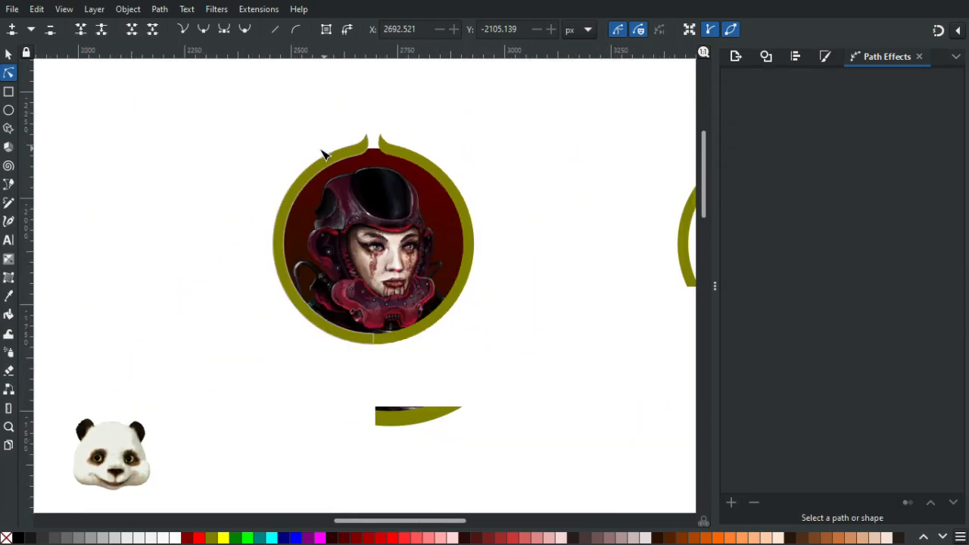
scroll(425, 138, "up", 1)
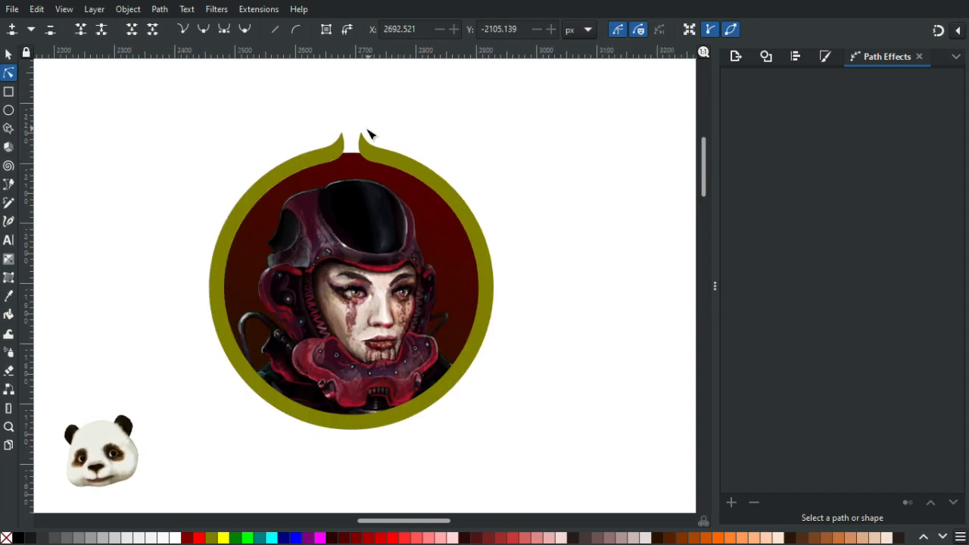
Add a node on the lower part of the left horn's inner curve.
scroll(409, 155, "up", 5)
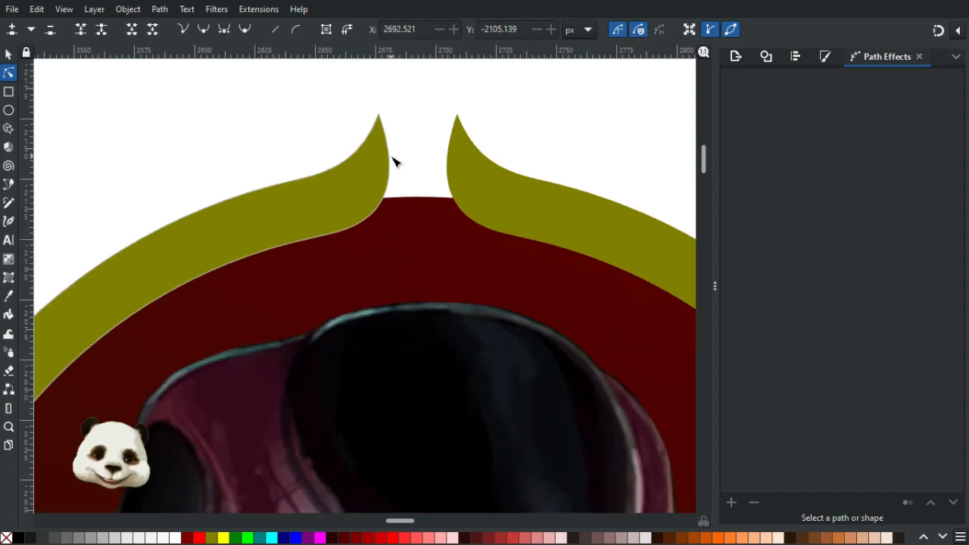
left_click(389, 160)
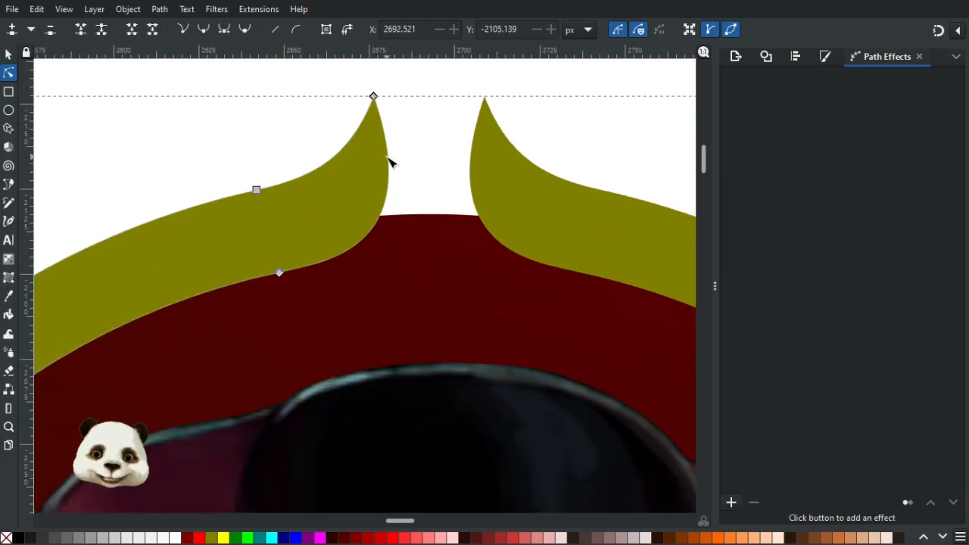
double_click(357, 246)
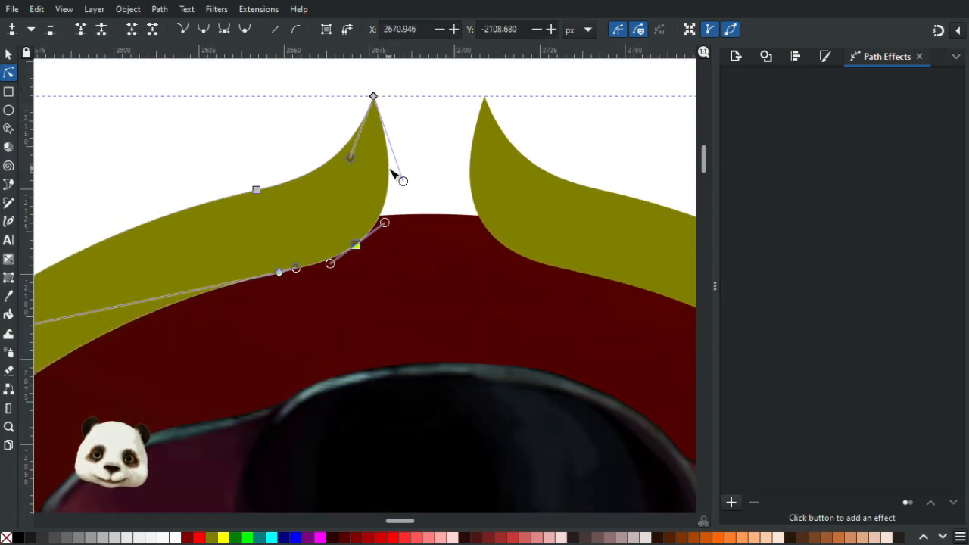
Try straightening the horn's inner edge by moving its curve handles, and undo the changes.
left_click_drag(396, 176, 374, 230)
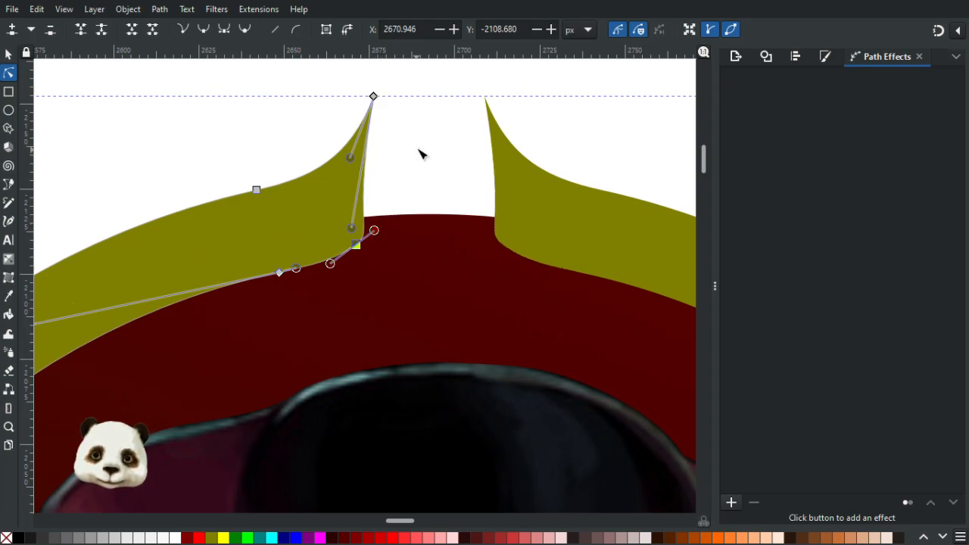
key("ctrl+z")
key("ctrl+z")
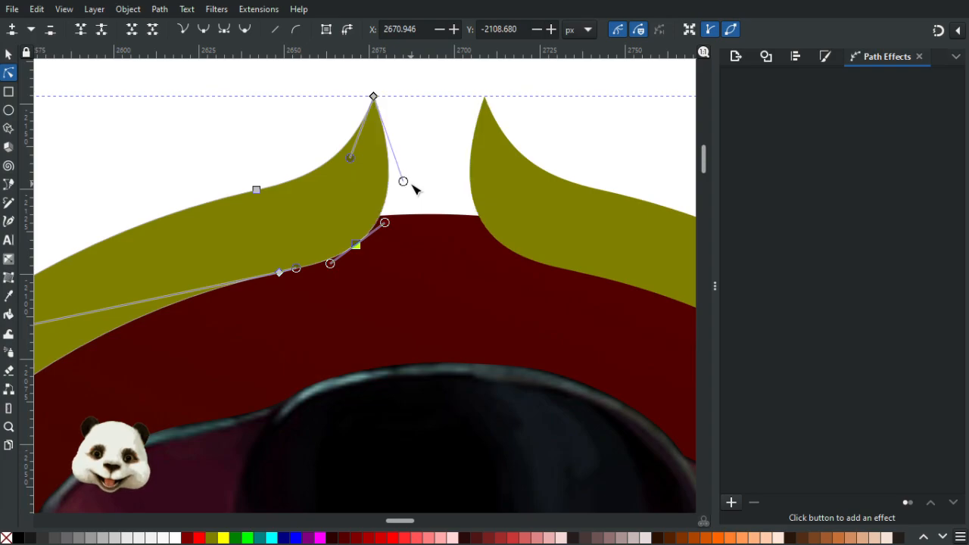
Bend the horn's inner edge into an S-curve with the new node's upper handle, and shorten the lower handle to sharpen the bottom notch.
left_click_drag(385, 222, 323, 198)
scroll(348, 204, "down", 3)
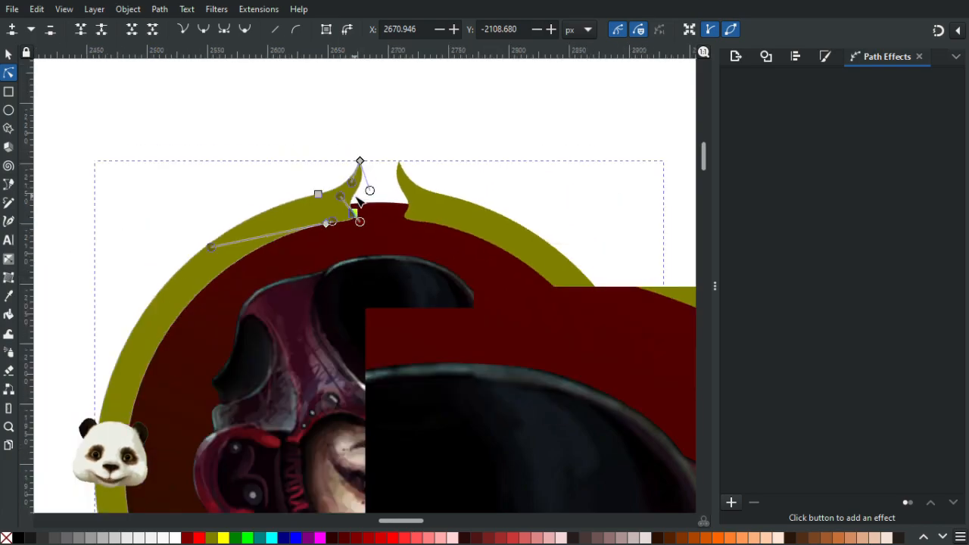
scroll(371, 190, "up", 1)
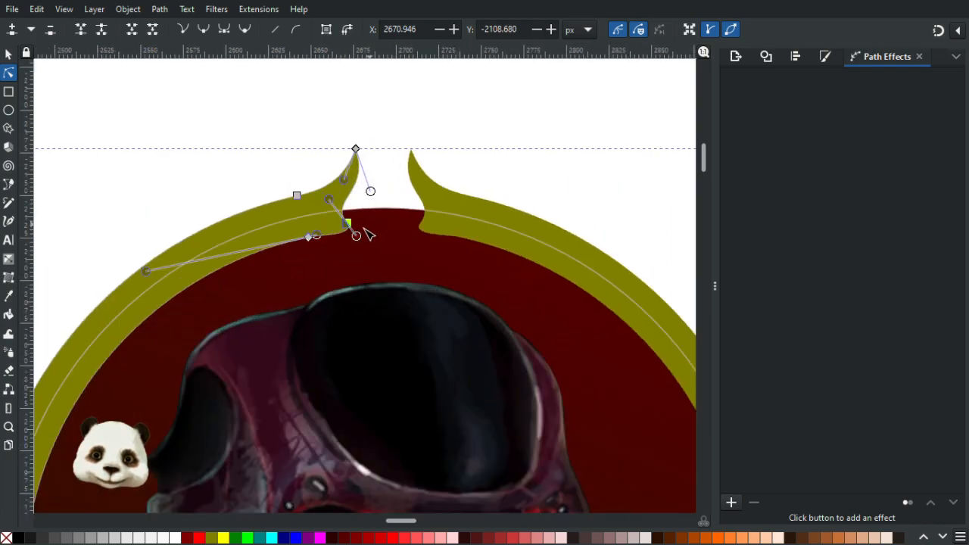
scroll(360, 241, "up", 3)
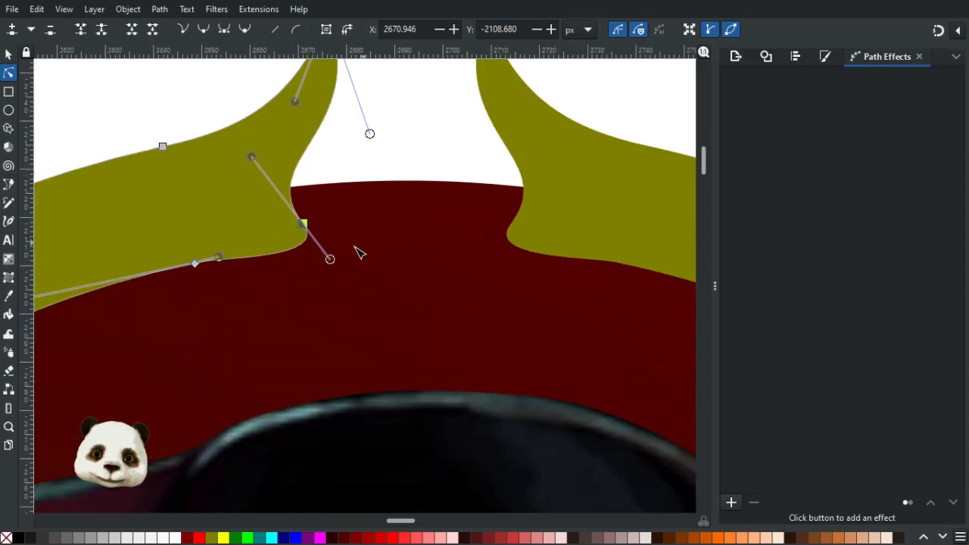
left_click_drag(330, 260, 322, 249)
left_click_drag(321, 249, 311, 235)
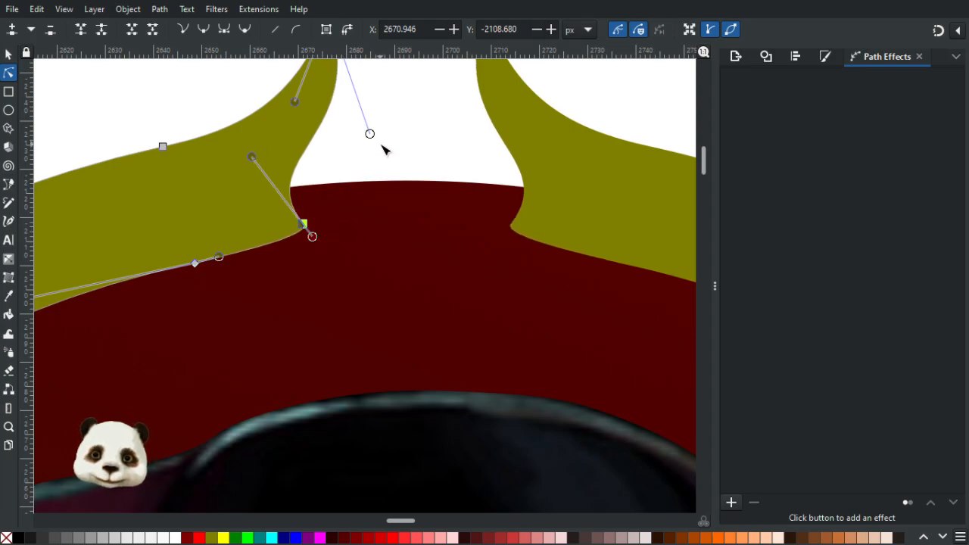
scroll(380, 144, "down", 2)
left_click(547, 105)
left_click(548, 108)
scroll(548, 108, "down", 3)
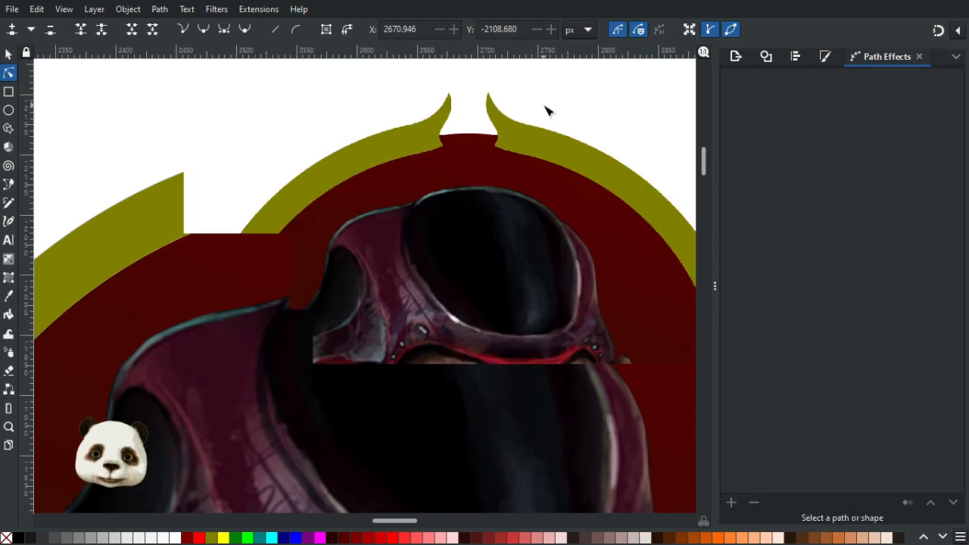
left_click_drag(601, 121, 476, 134)
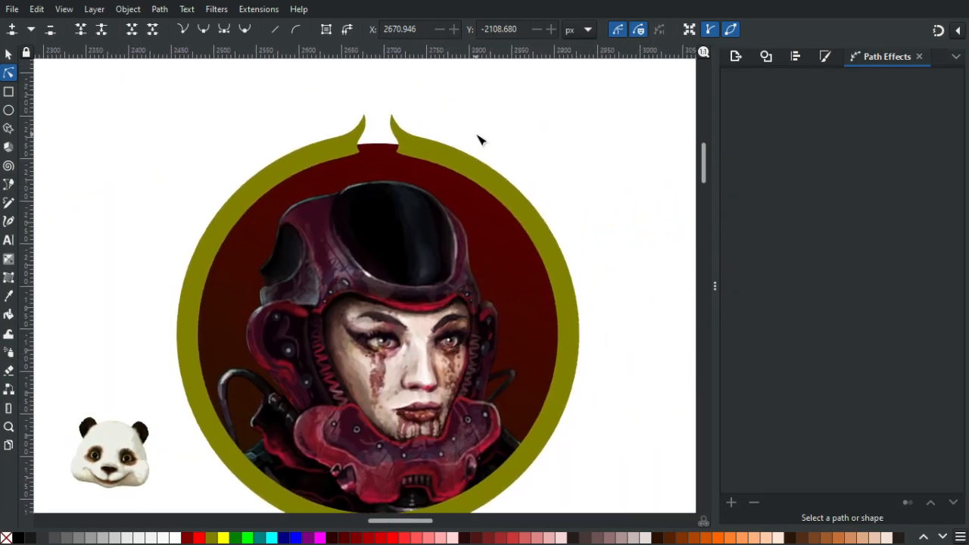
scroll(480, 136, "down", 2)
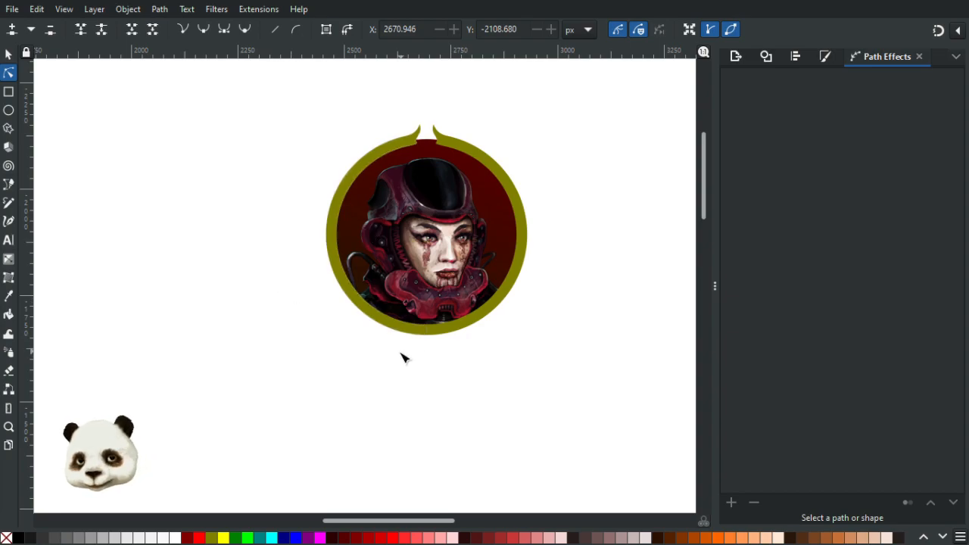
Move the starsector banner straight up, well clear of the framed portrait.
scroll(336, 329, "down", 5)
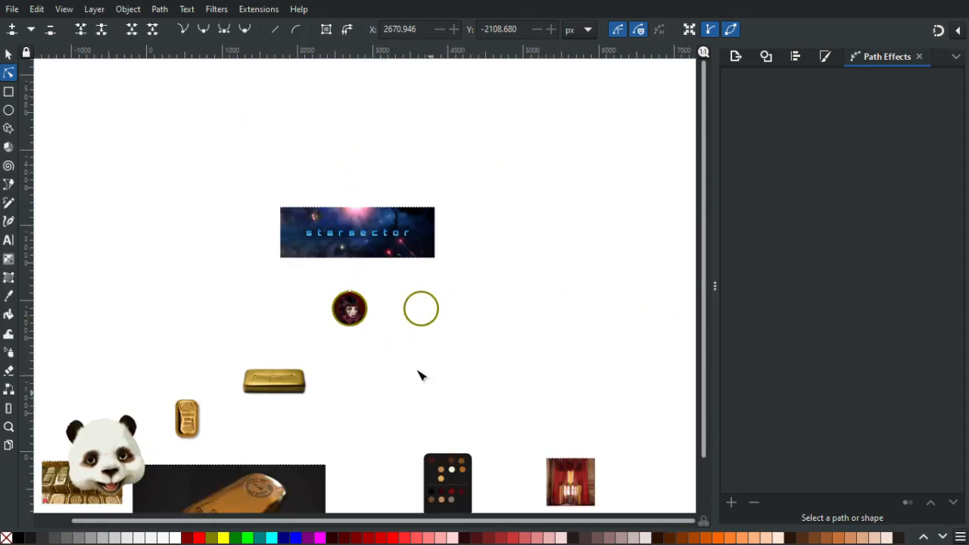
left_click(8, 55)
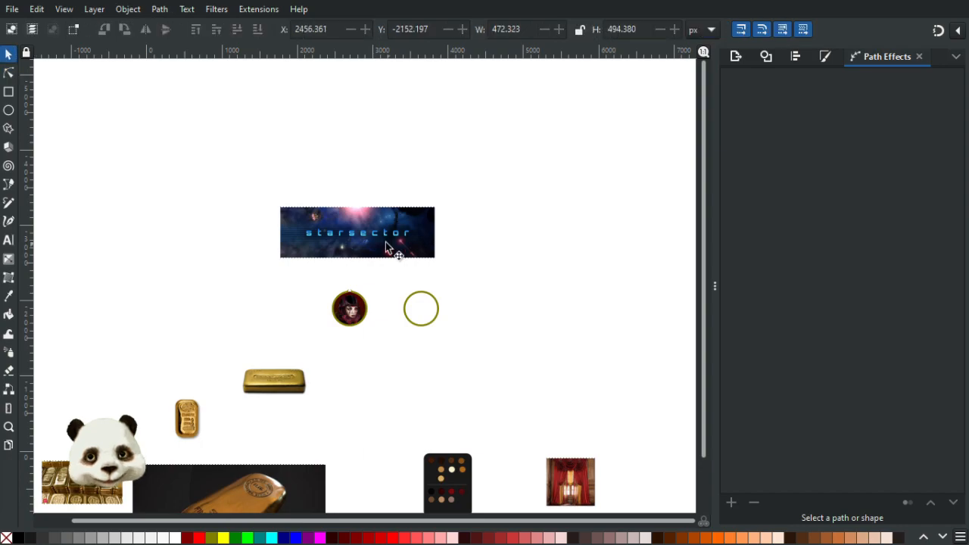
left_click_drag(385, 244, 383, 118)
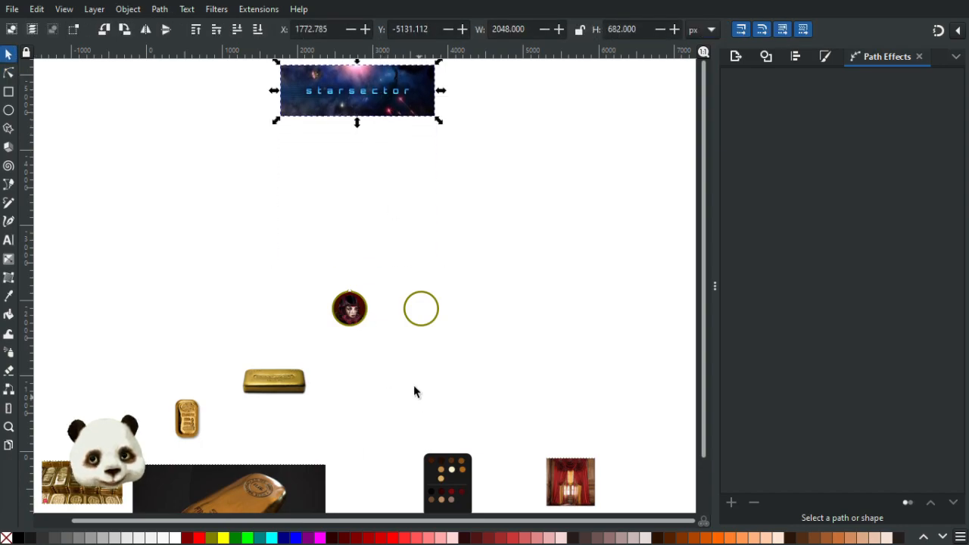
Select the framed portrait together with the spare ring and move both up into the free space below the banner.
left_click(308, 261)
left_click_drag(374, 308, 347, 261)
left_click(349, 309)
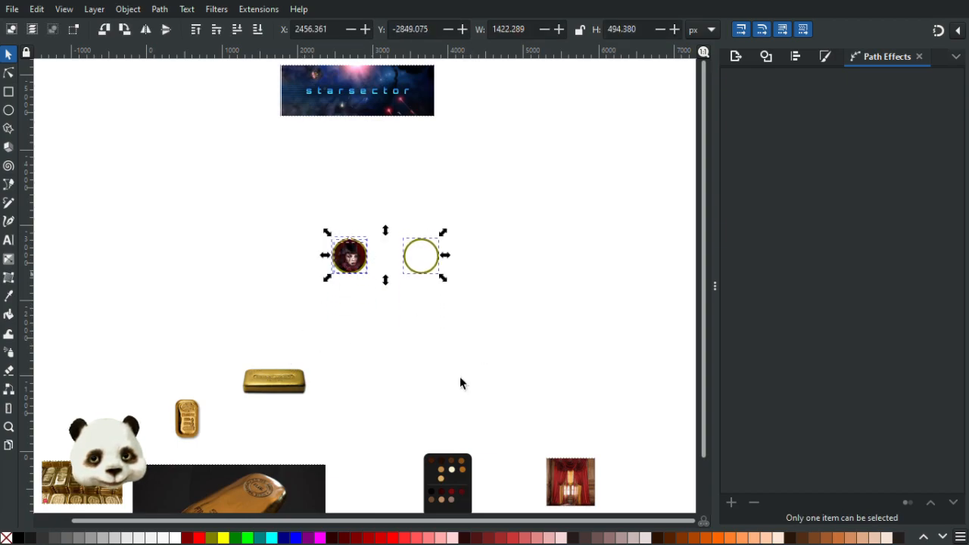
Move the dark colour palette card to the left of the framed portrait, leaving a clear gap between them.
left_click(466, 481)
left_click_drag(465, 482, 290, 253)
scroll(290, 253, "up", 3)
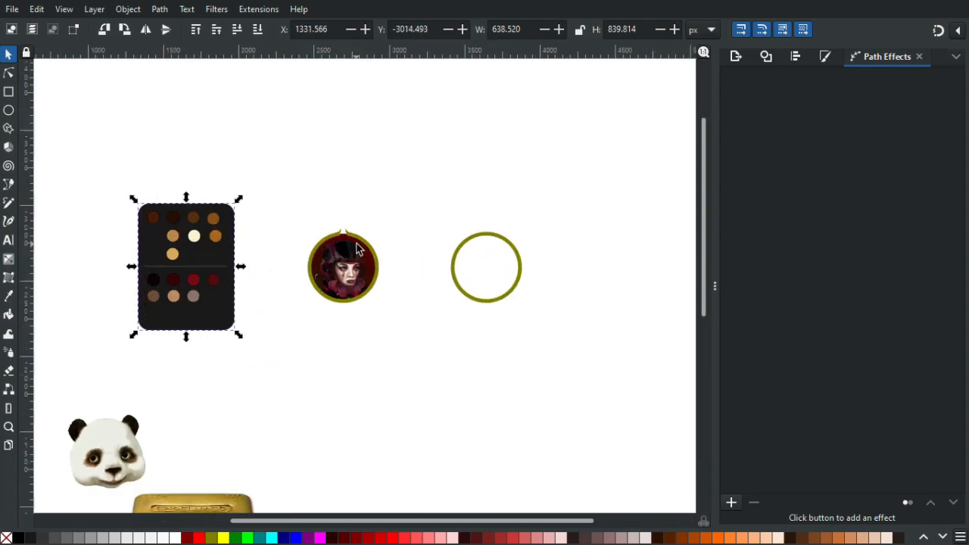
scroll(277, 258, "left", 2)
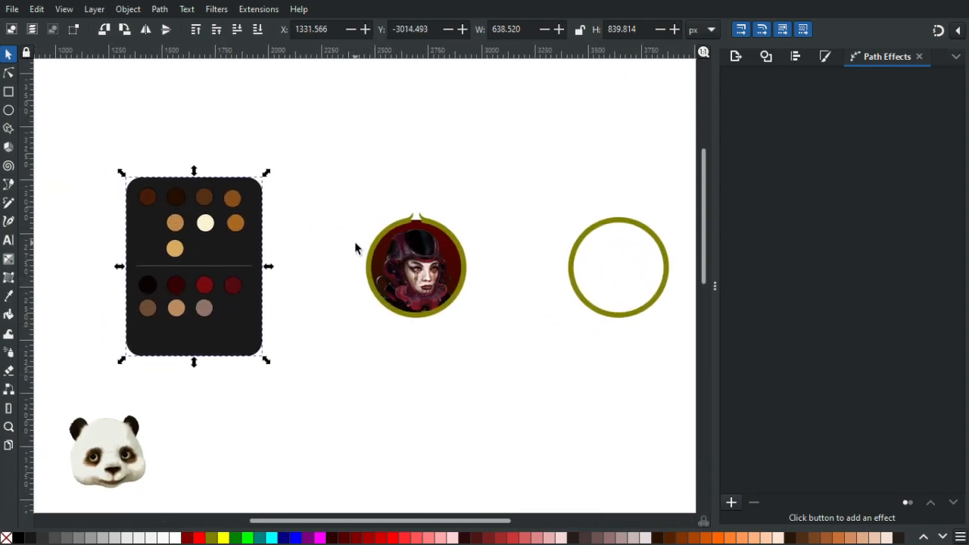
left_click_drag(255, 311, 217, 312)
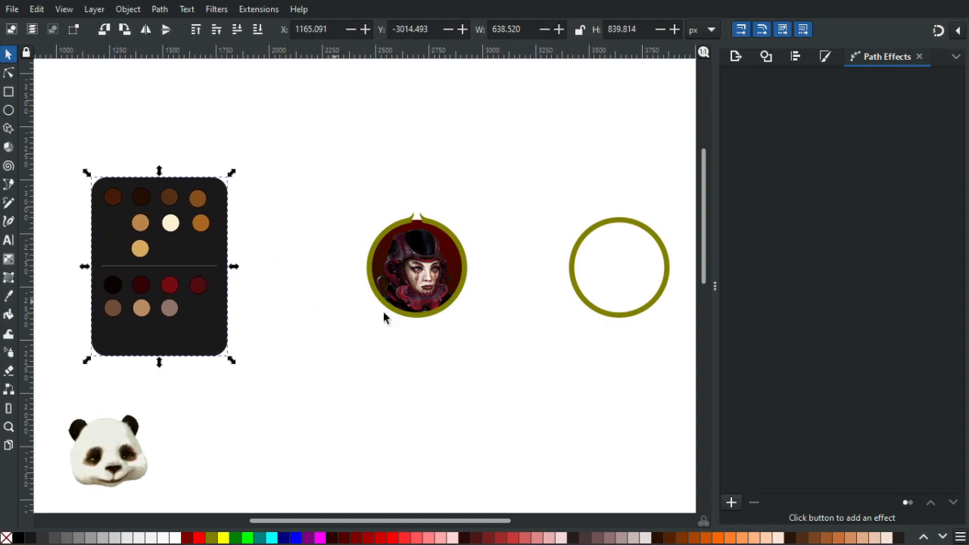
Recolour the horned ring with the light brown swatch at the start of the palette's second row, using the Dropper tool.
left_click(473, 277)
key("d")
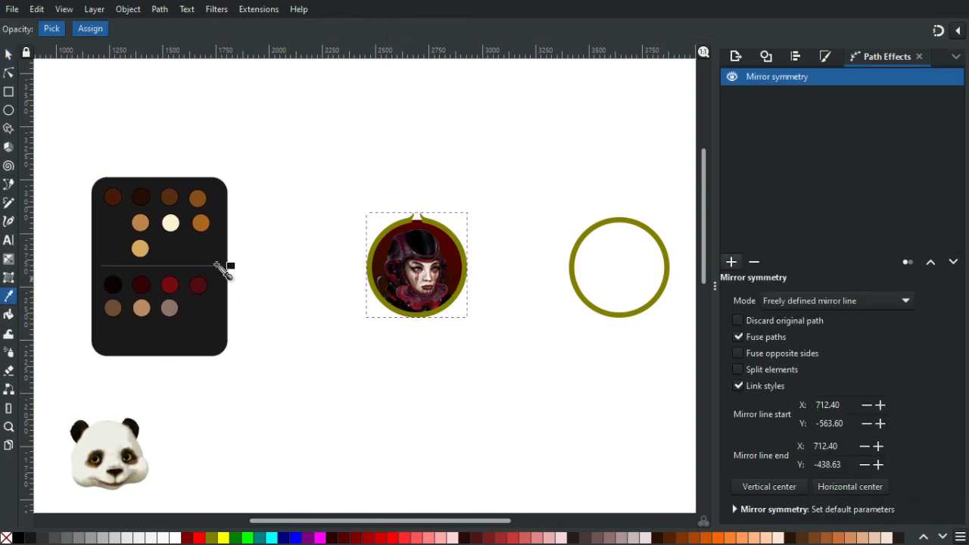
left_click(144, 228)
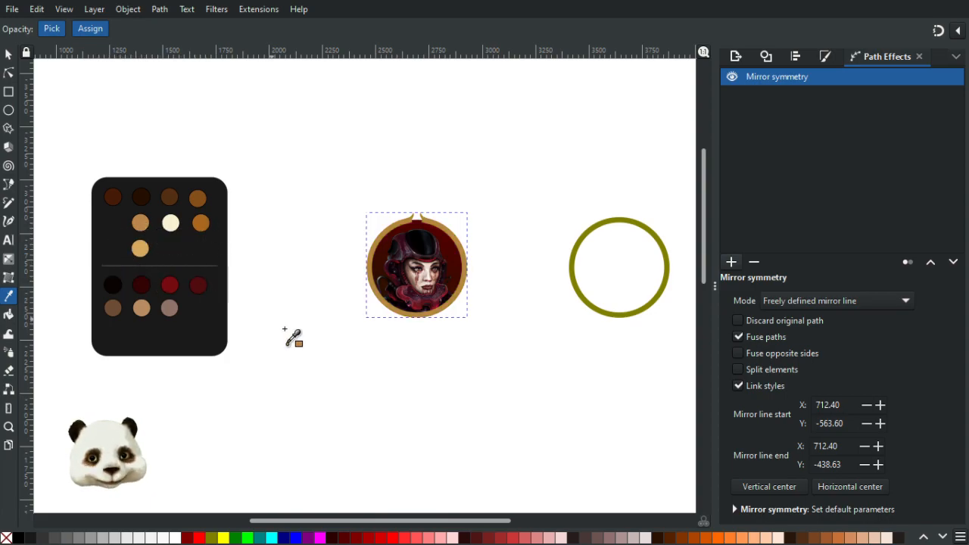
Examine the colours and highlights of the gold bar reference photos, and compare them with the palette and the framed portrait.
scroll(292, 335, "down", 4)
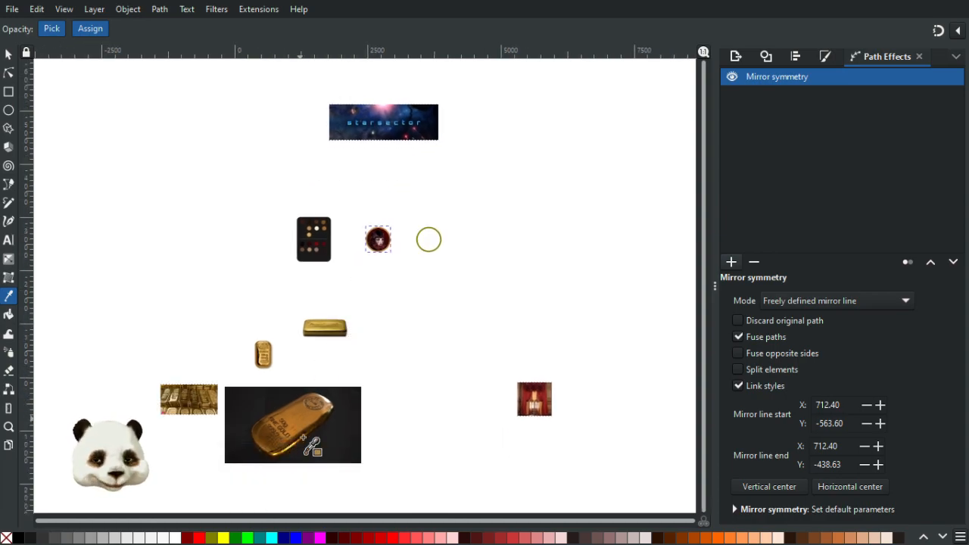
scroll(311, 446, "up", 4)
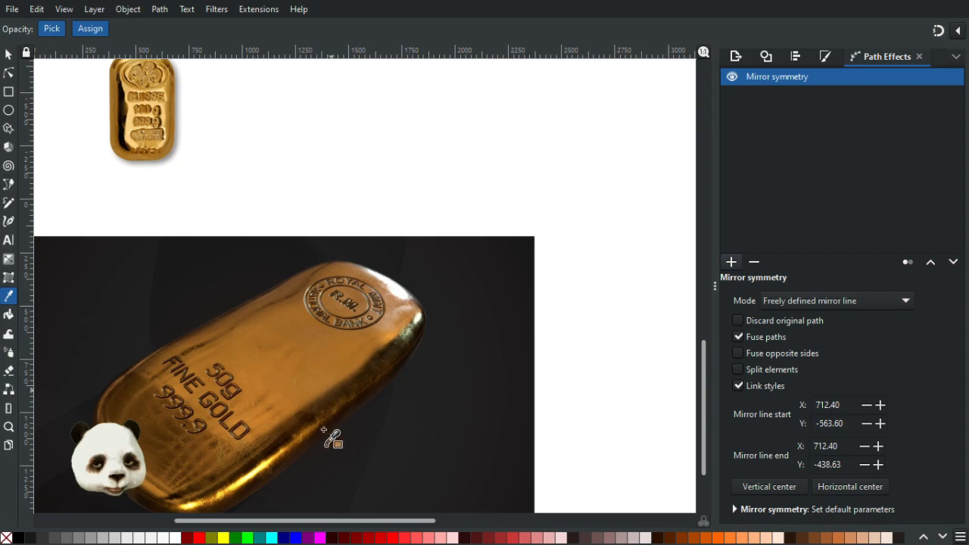
scroll(304, 408, "down", 2)
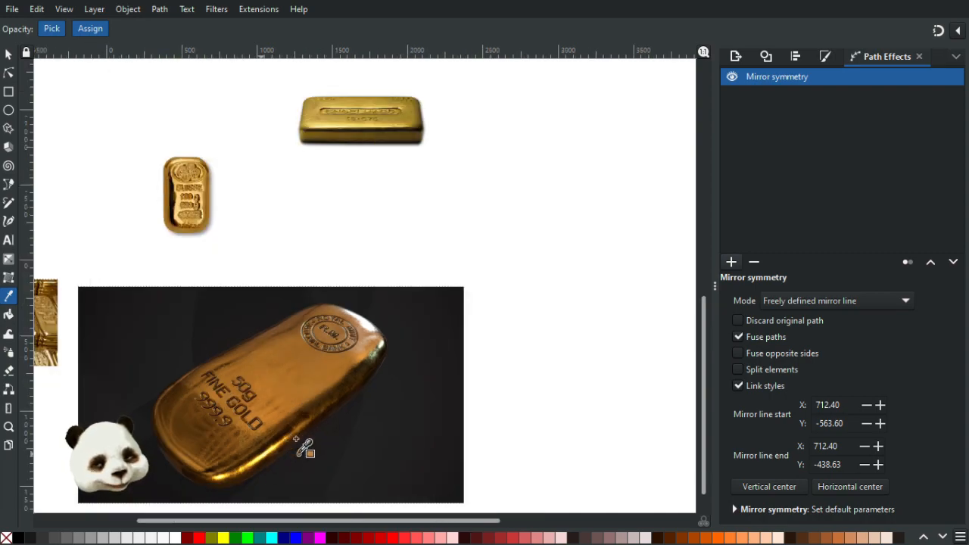
scroll(257, 365, "left", 10)
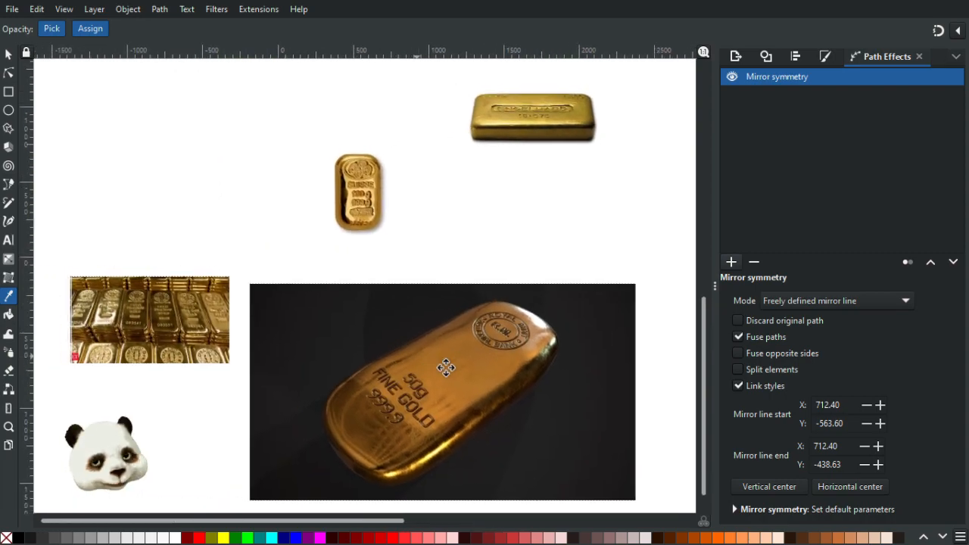
scroll(299, 356, "up", 3)
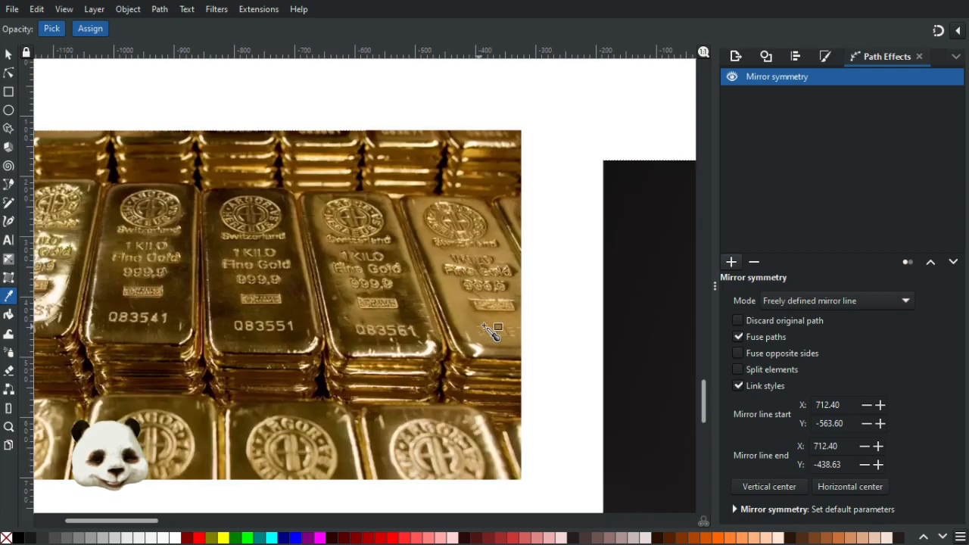
scroll(469, 326, "down", 1)
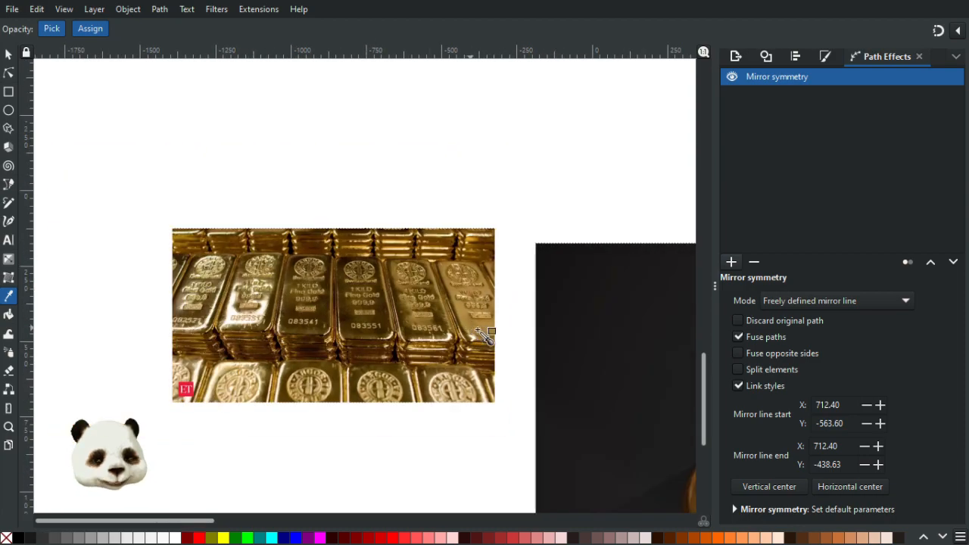
left_click_drag(473, 328, 266, 454)
left_click_drag(591, 280, 415, 420)
left_click_drag(496, 280, 266, 445)
scroll(467, 326, "up", 2)
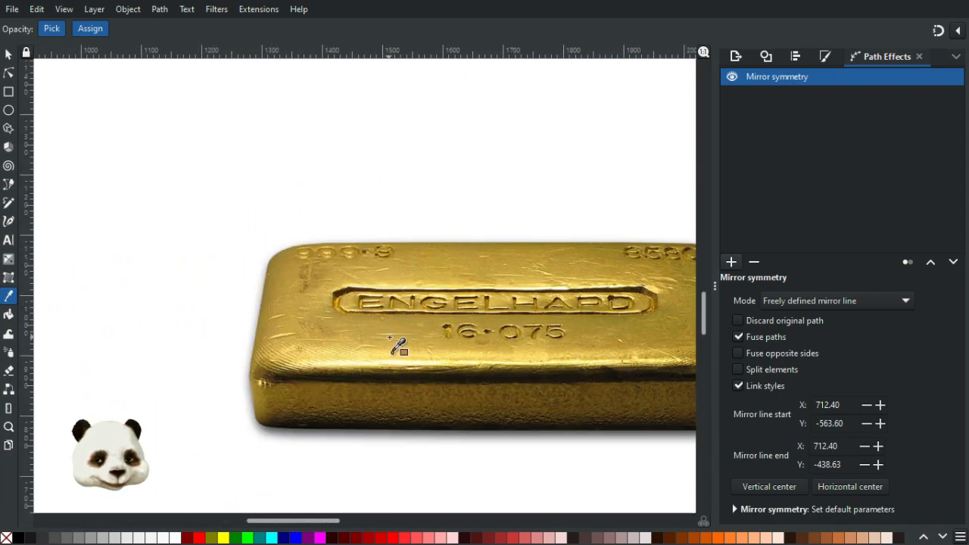
scroll(470, 264, "down", 4)
left_click_drag(489, 263, 419, 407)
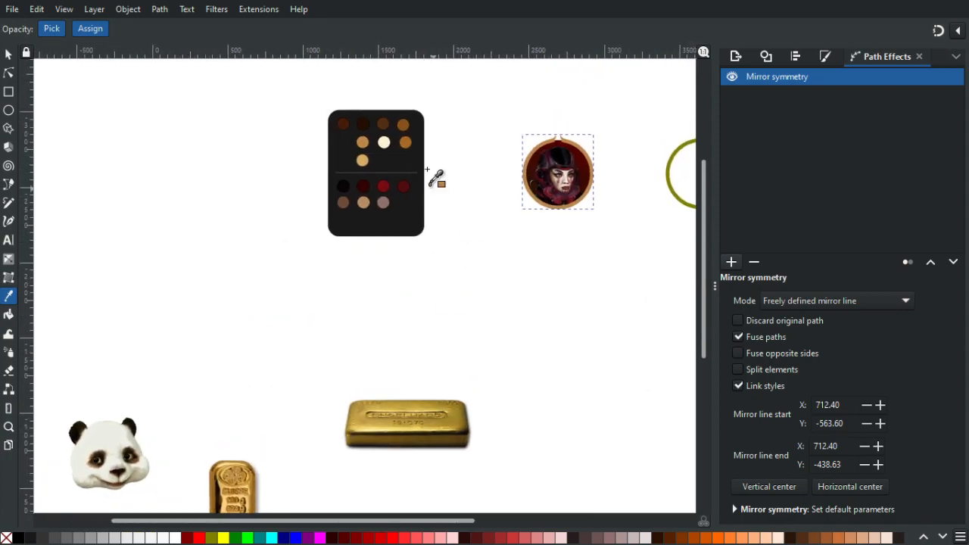
scroll(436, 168, "up", 1)
left_click_drag(512, 173, 415, 262)
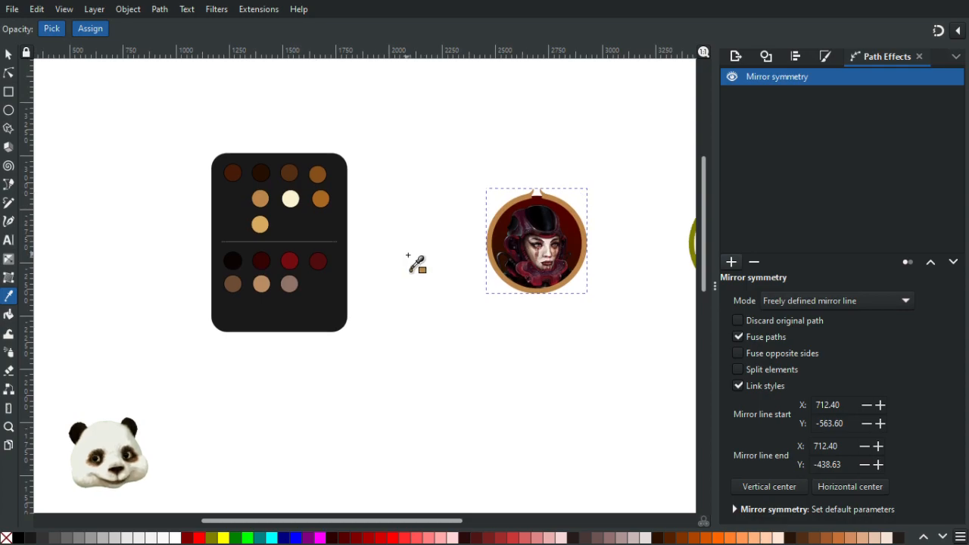
Duplicate the dark red background circle behind the portrait.
scroll(473, 263, "up", 1)
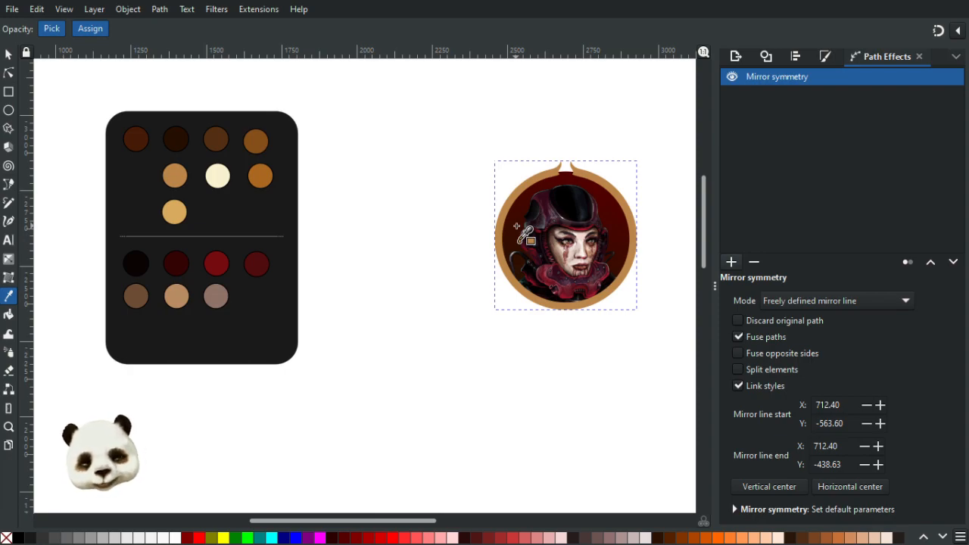
scroll(578, 221, "up", 1)
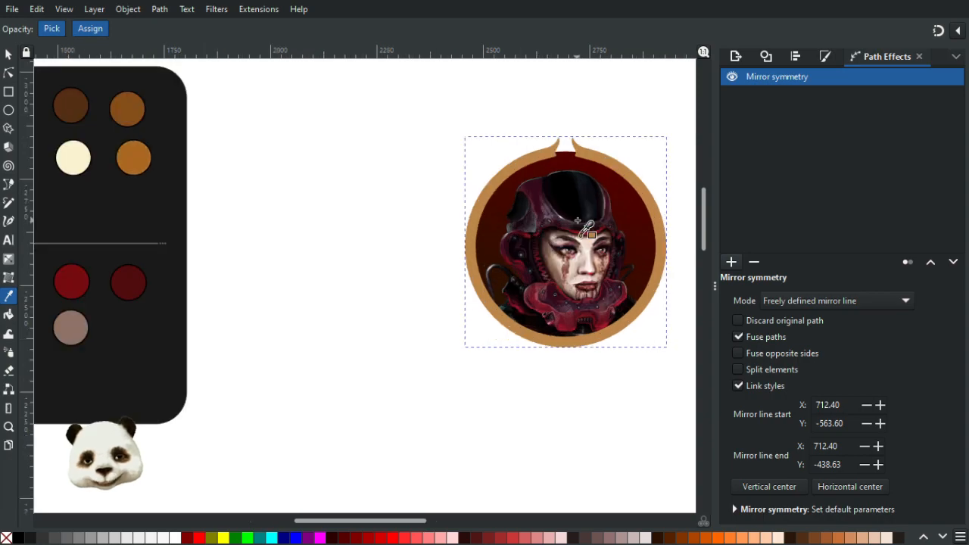
scroll(577, 220, "up", 1)
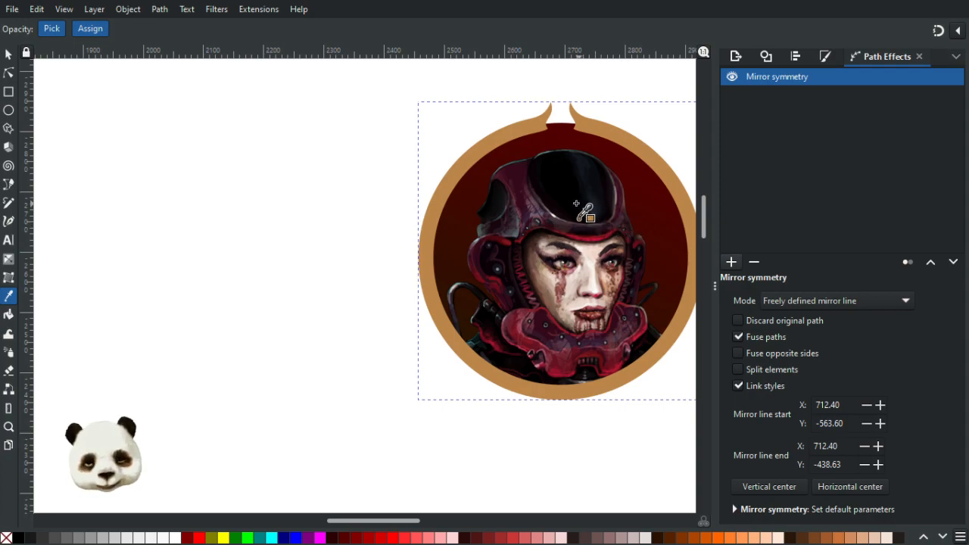
scroll(571, 204, "down", 1, "ctrl")
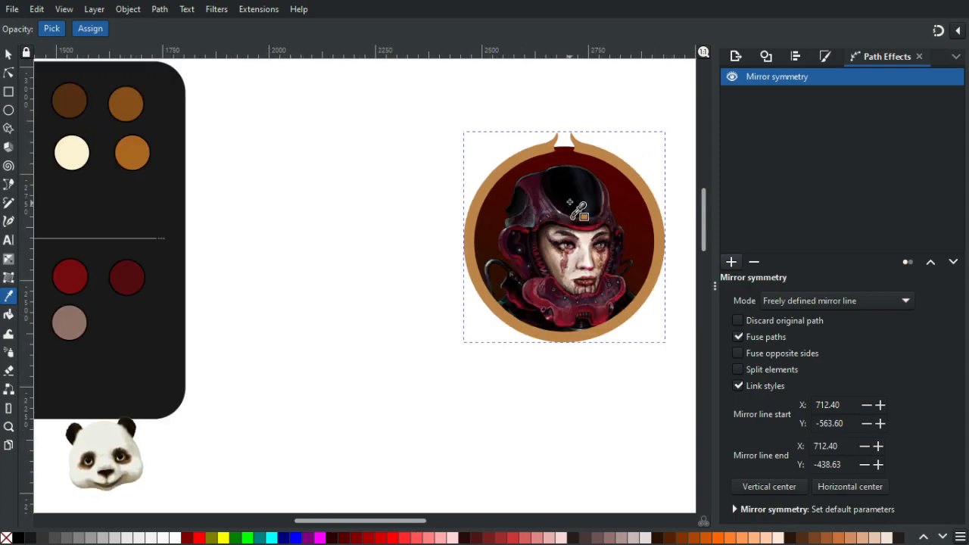
left_click(8, 55)
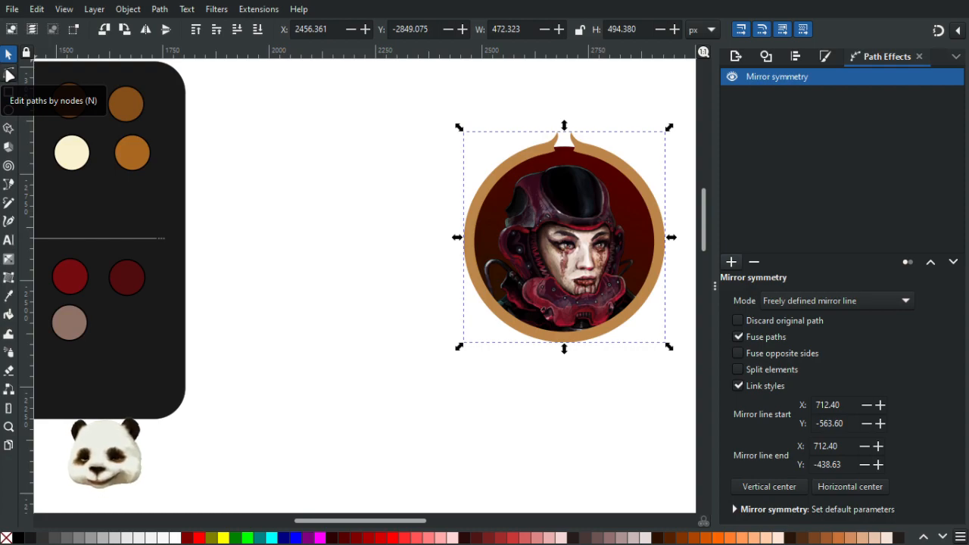
left_click(563, 156)
key("ctrl+d")
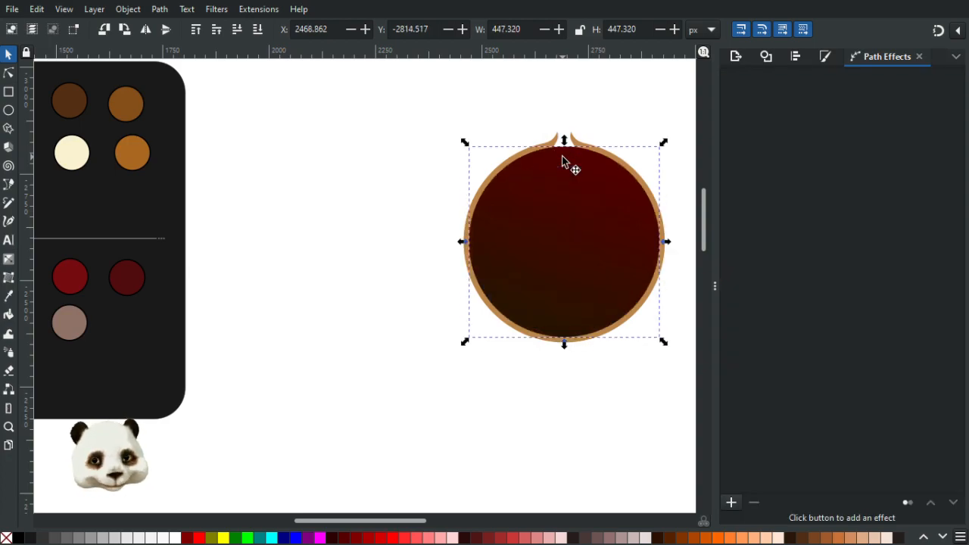
Give the duplicated circle a black stroke and remove its fill so it forms a thin ring over the frame.
scroll(574, 152, "up", 2)
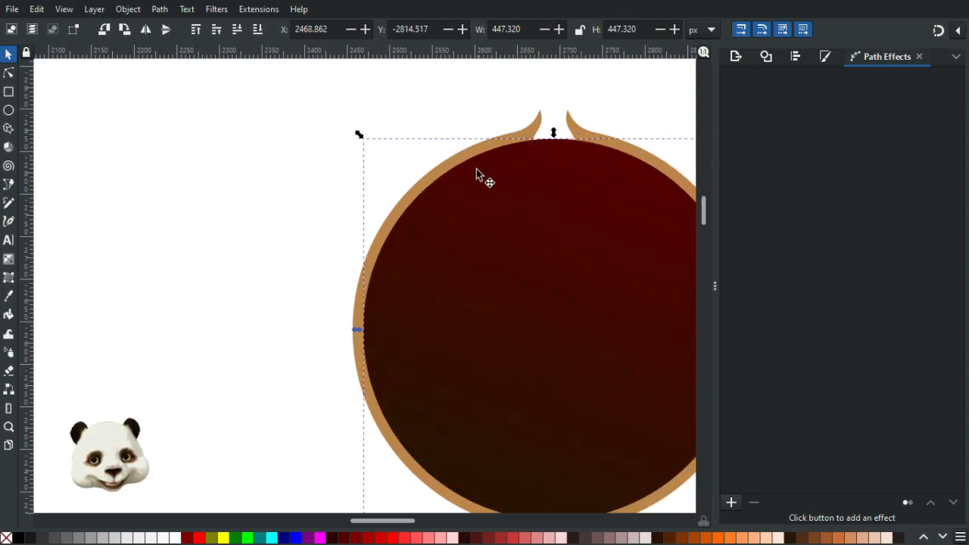
left_click_drag(513, 228, 329, 162)
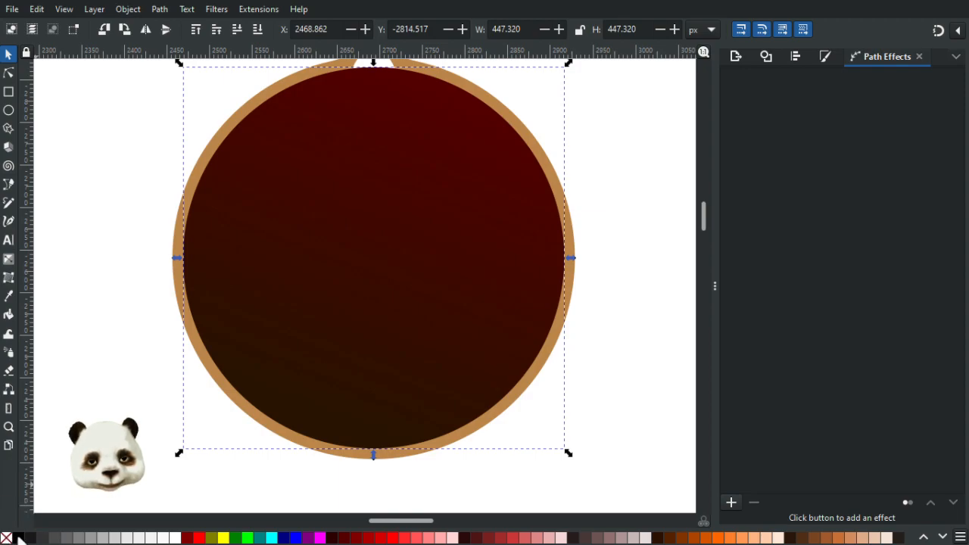
left_click(18, 537)
key("ctrl+z")
left_click(18, 538, "shift")
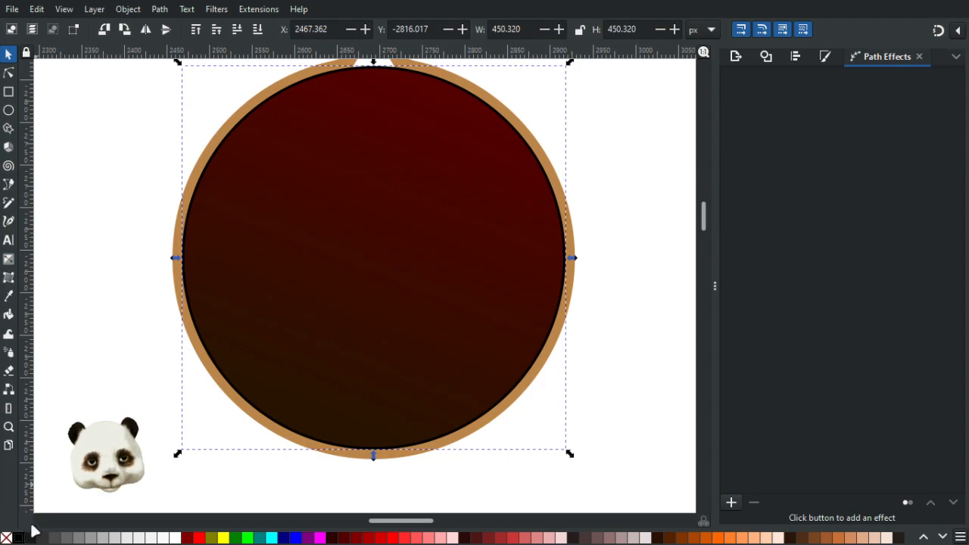
left_click(7, 537)
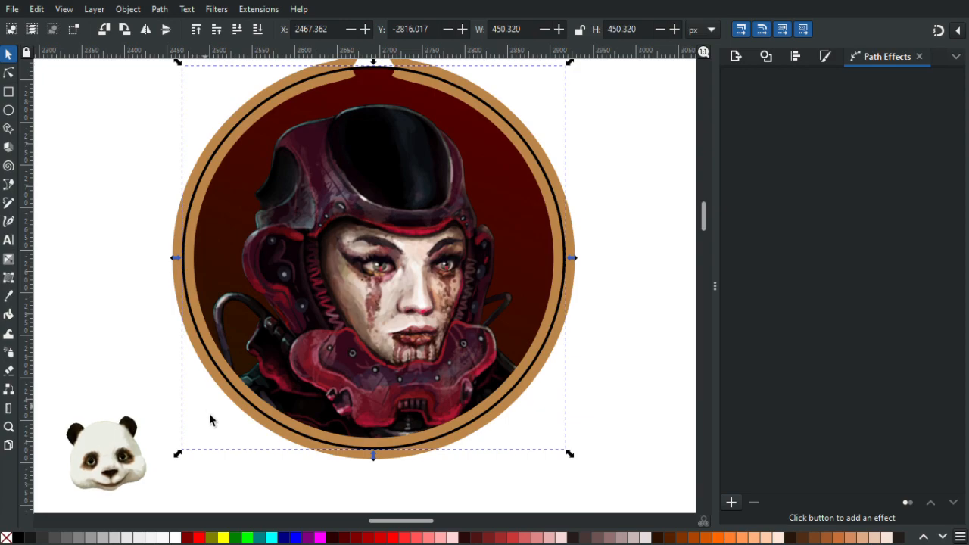
Set the black ring's stroke width to 2 px.
left_click(827, 59)
left_click(792, 100)
key("Down")
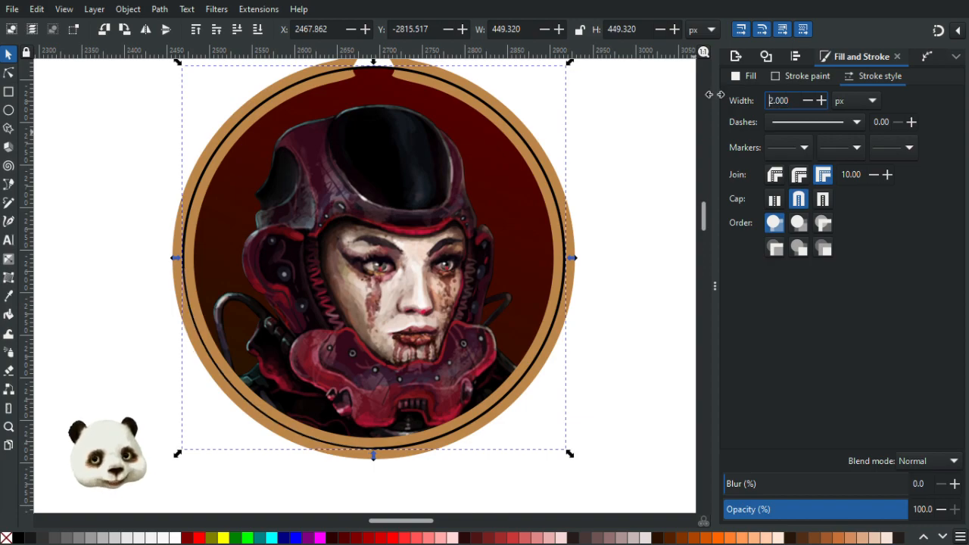
scroll(544, 138, "up", 4)
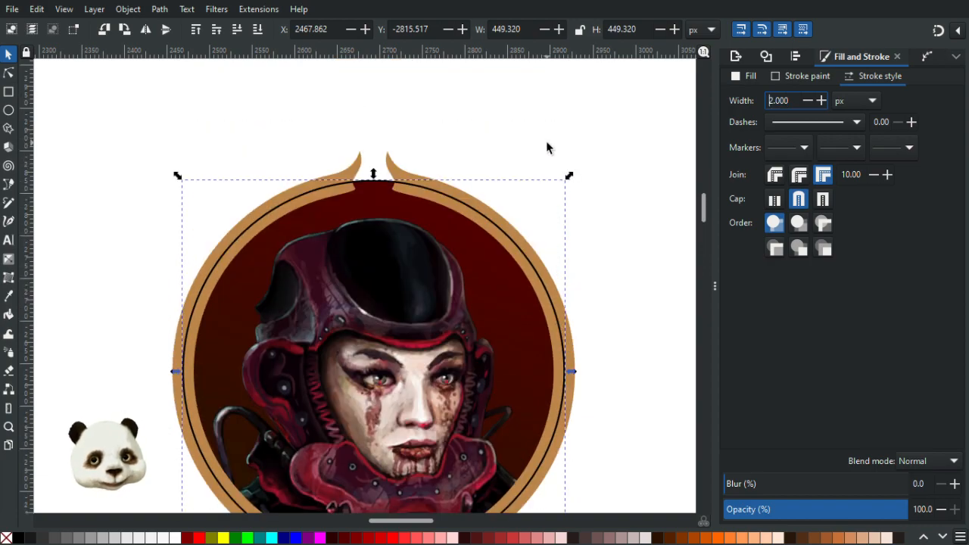
scroll(546, 141, "down", 2)
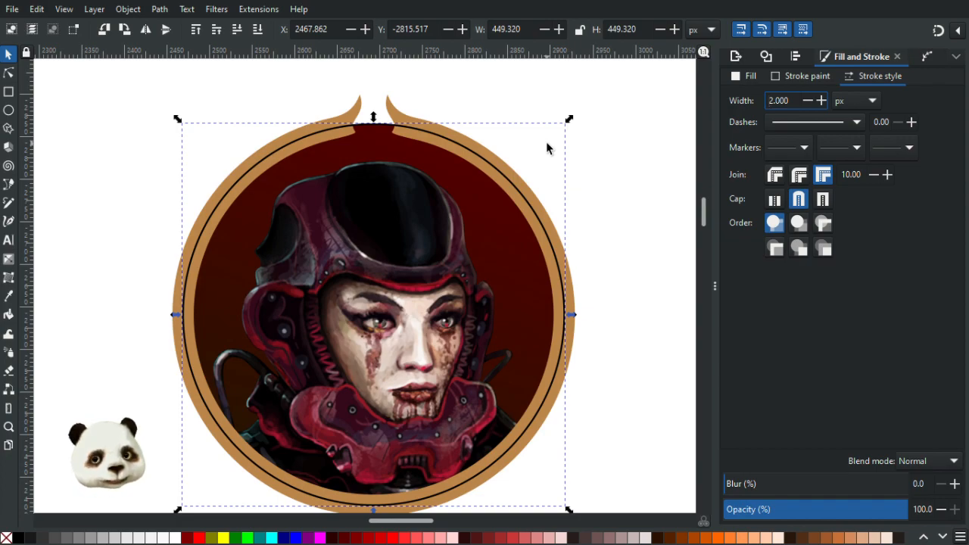
scroll(549, 148, "down", 3)
scroll(556, 148, "up", 1)
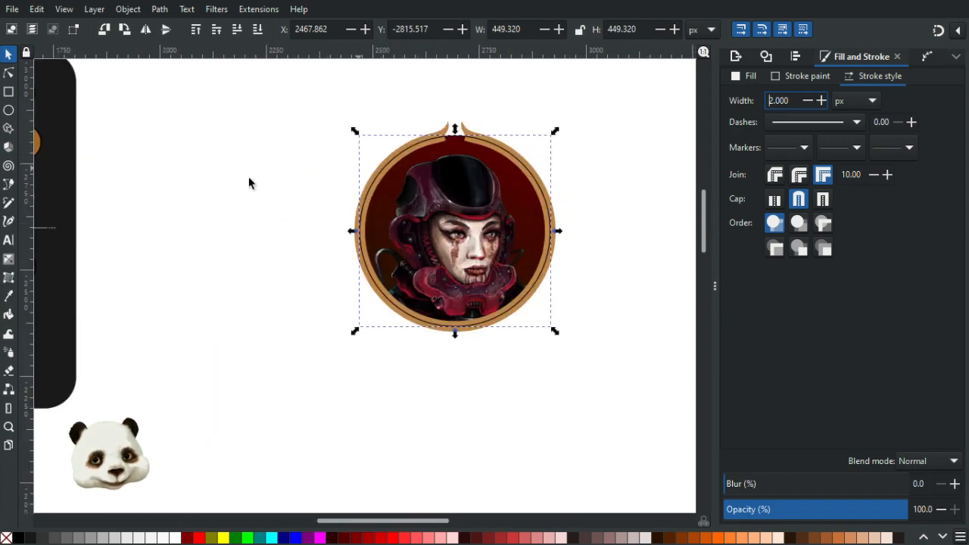
Turn on snapping and place a vertical guide through the centre of the framed portrait.
left_click(938, 31)
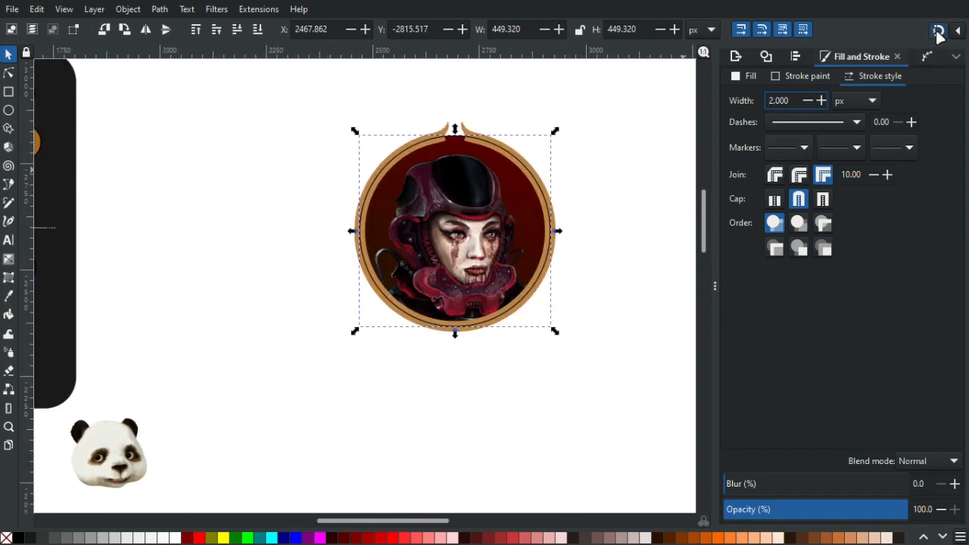
left_click_drag(28, 187, 453, 144)
scroll(502, 109, "up", 3, "ctrl")
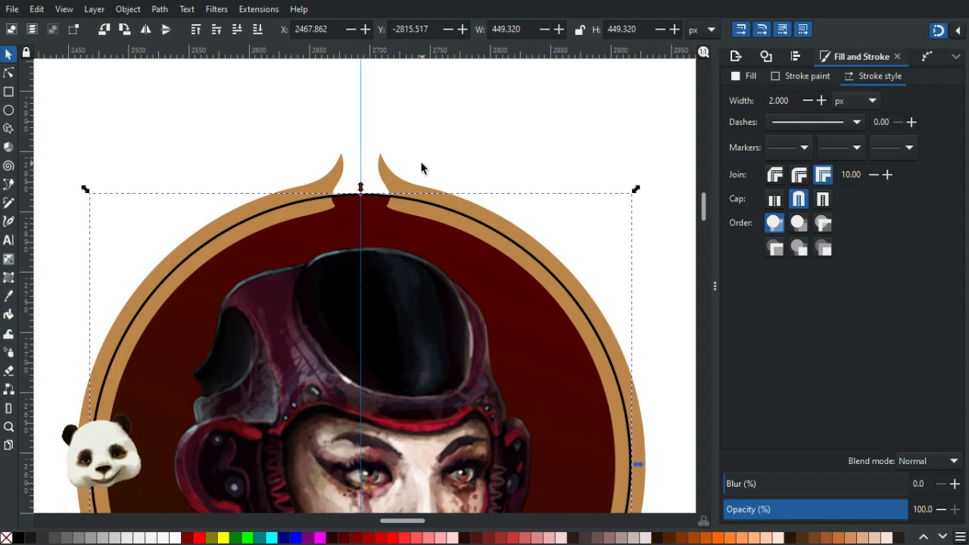
Convert the thin black ring's stroke to a path and bring up its nodes.
left_click(232, 224)
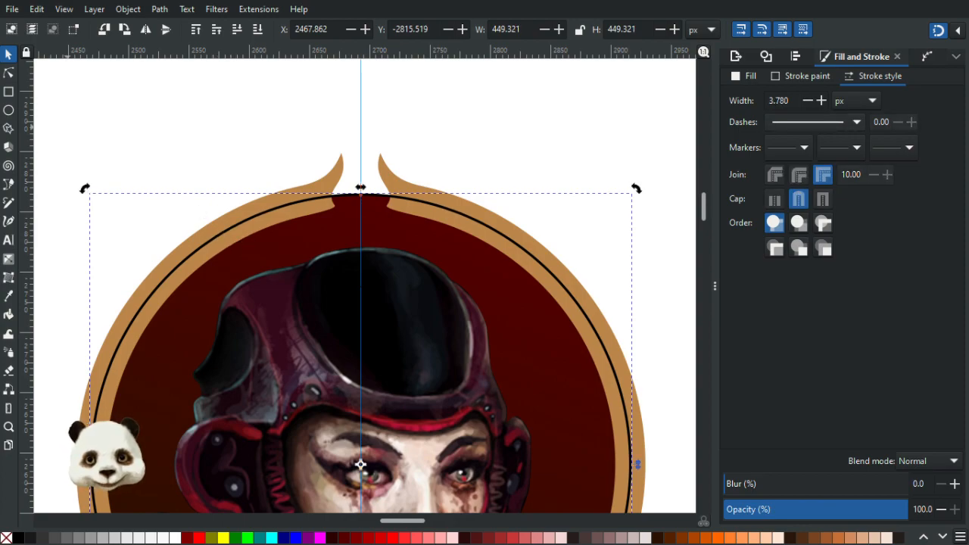
left_click(8, 72)
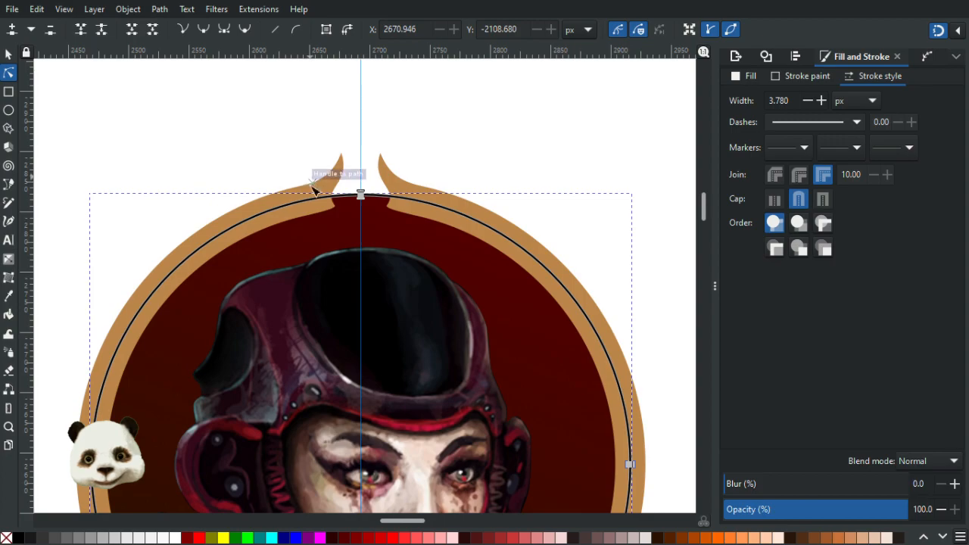
scroll(324, 227, "up", 2)
Draw a rectangle about 293 by 712 px from the guide over the portrait's right half and fill it black.
scroll(374, 204, "down", 8)
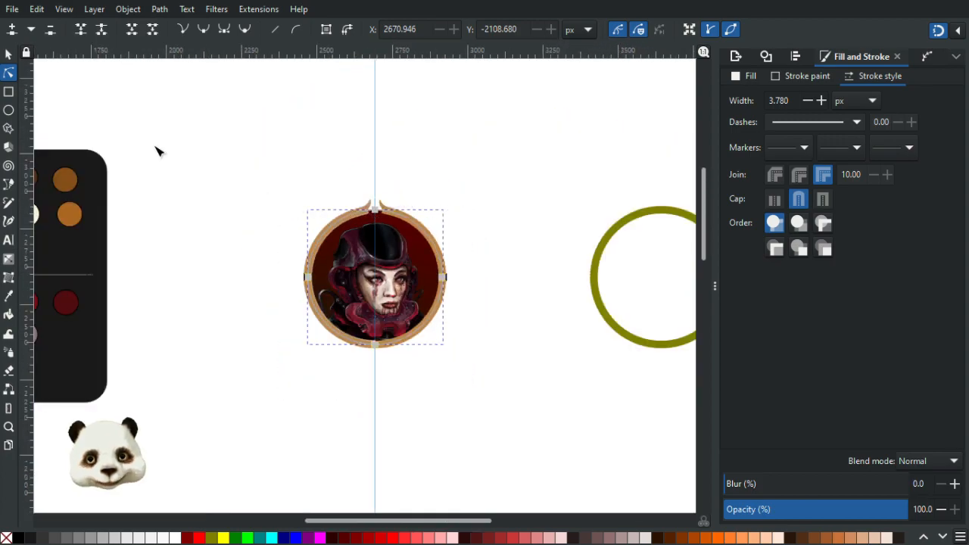
left_click(9, 90)
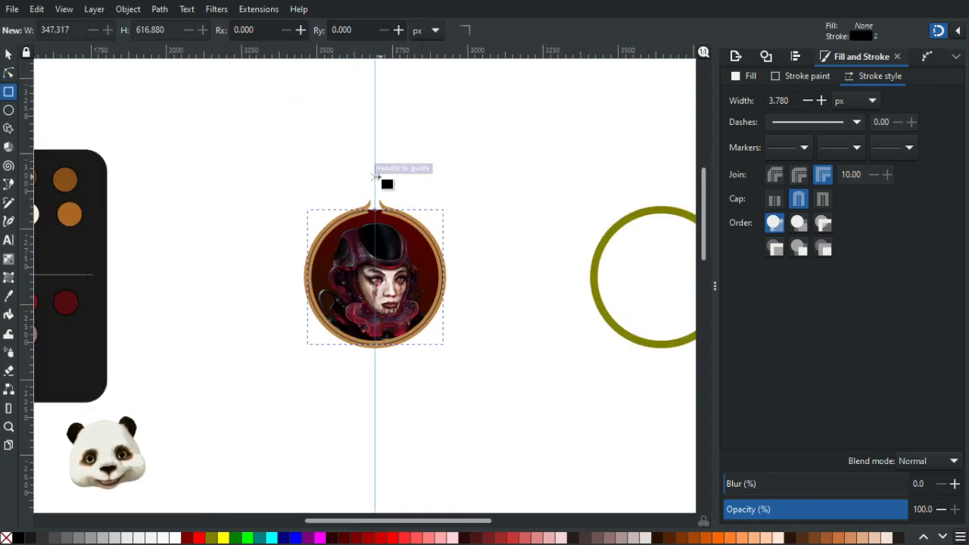
mouse_move(375, 167)
left_mouse_down()
mouse_move(444, 389)
mouse_move(464, 381)
left_mouse_up()
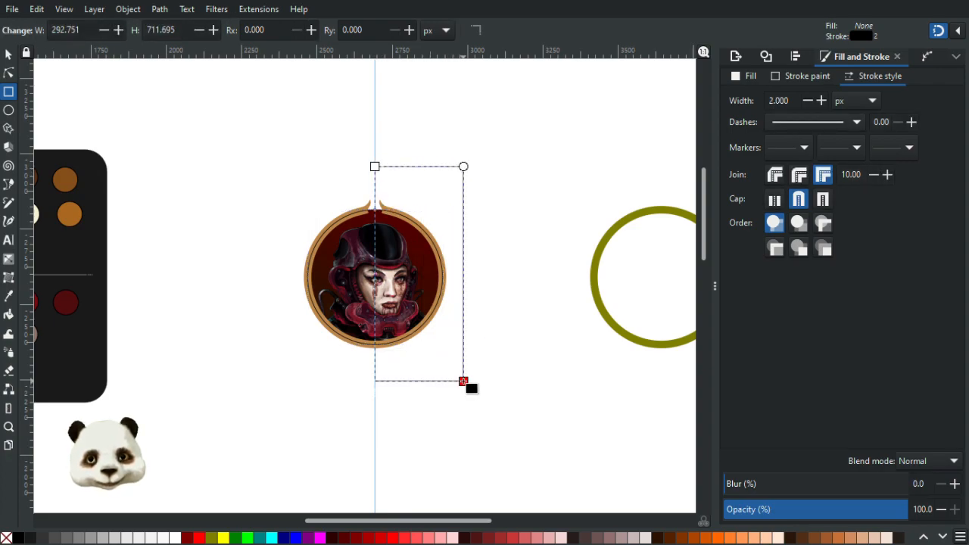
left_click(18, 537)
scroll(352, 274, "up", 2)
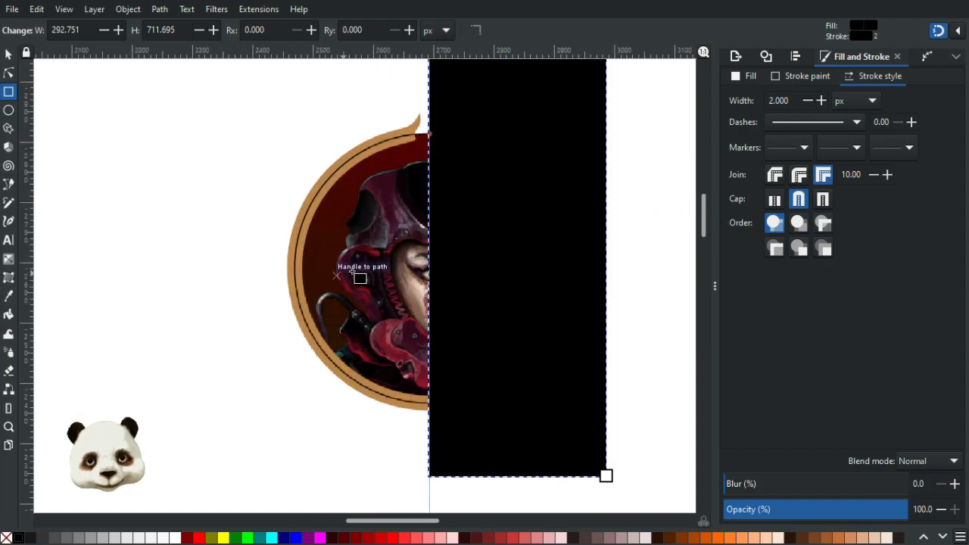
scroll(360, 278, "up", 1)
Recolour the rectangle dark red and subtract it from the thin black ring to keep only the ring's left half.
left_click(9, 54)
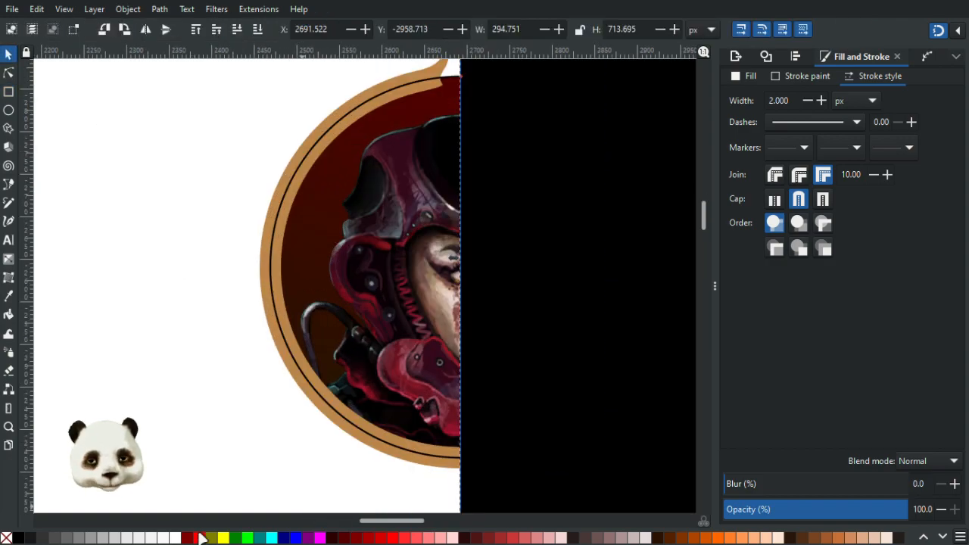
left_click(189, 538)
left_click(452, 78, "shift")
key("ctrl+minus")
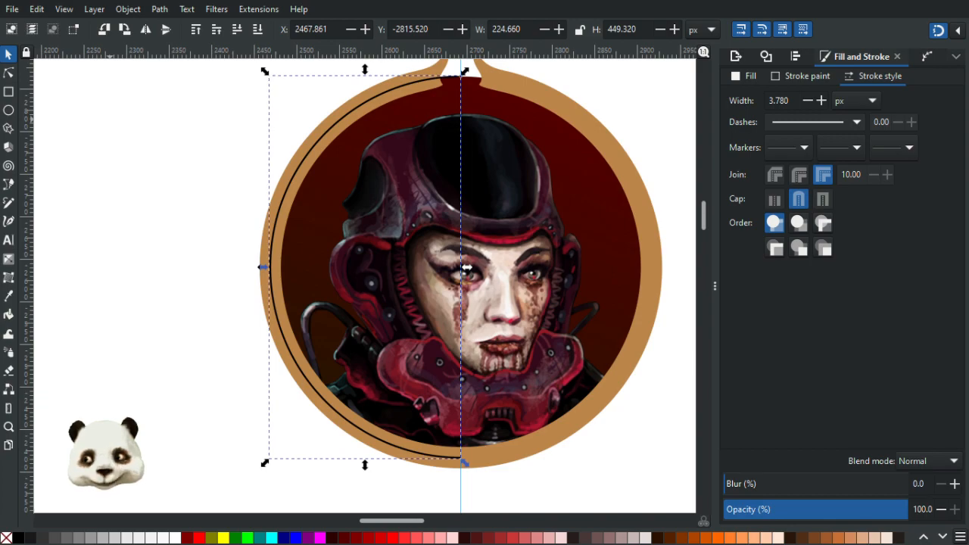
Move the black half ring about 140 px to the left, partly clear of the golden frame.
key("Tab")
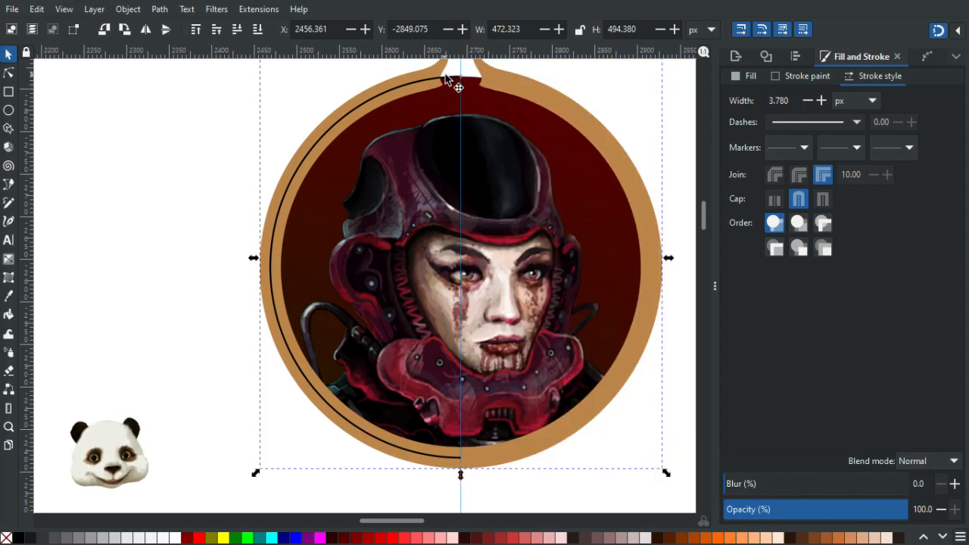
left_click_drag(453, 85, 324, 84)
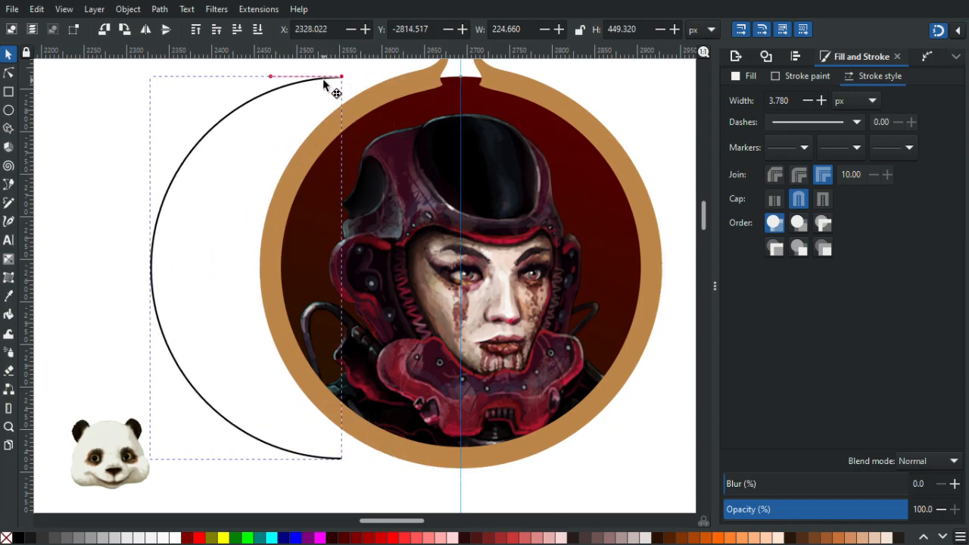
Undo the black half ring's move and mirror the half across the vertical guide to complete the thin ring on the frame.
key("ctrl+z")
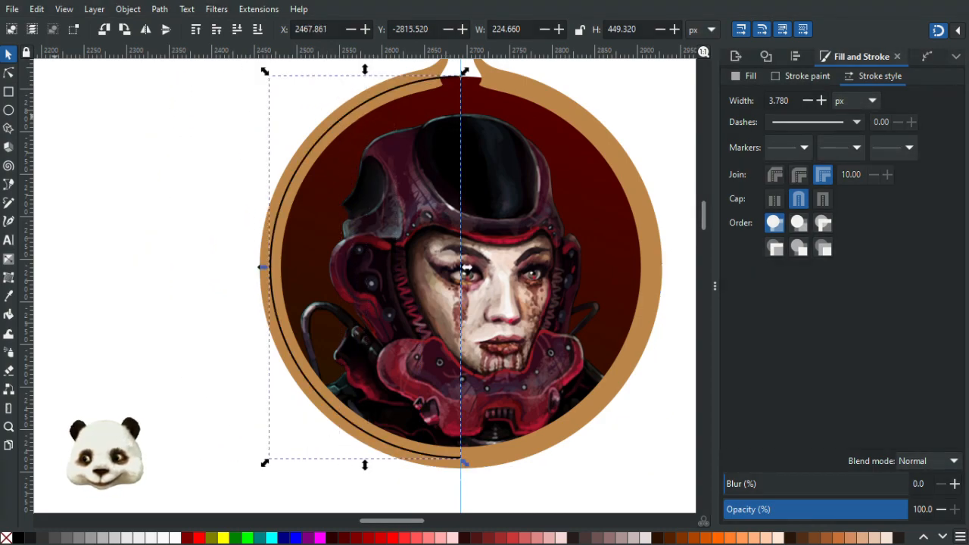
key("Page_Down")
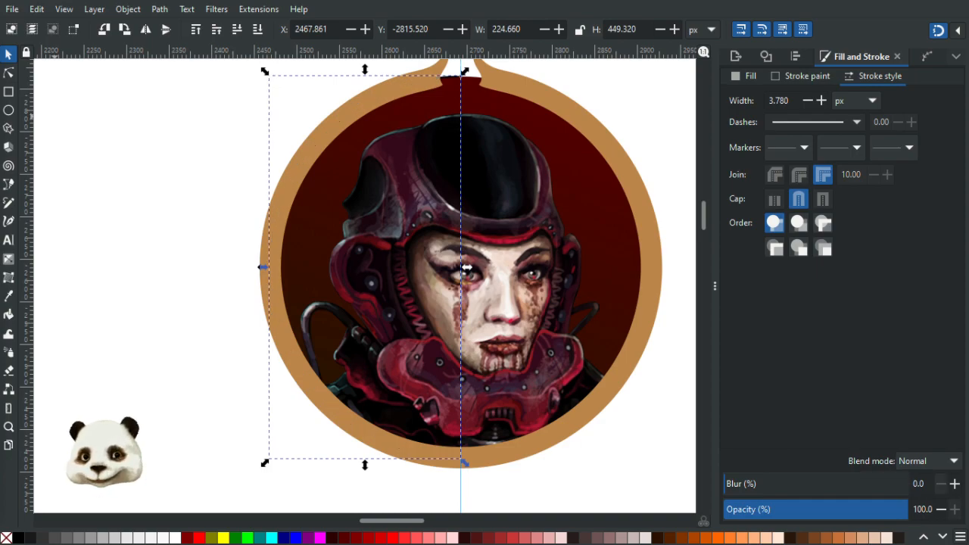
left_click_drag(466, 267, 656, 267)
key("Tab")
scroll(232, 167, "down", 4)
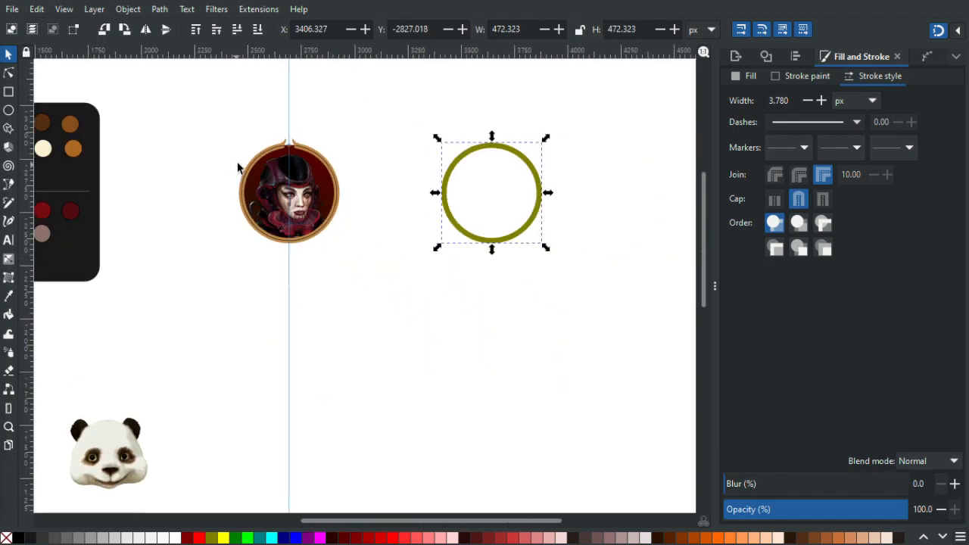
scroll(238, 169, "up", 3)
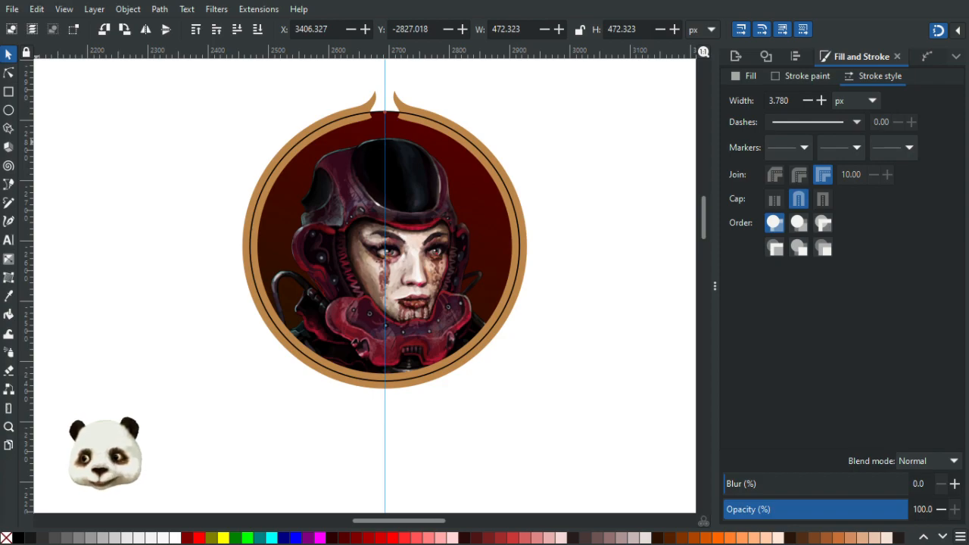
scroll(253, 159, "up", 3)
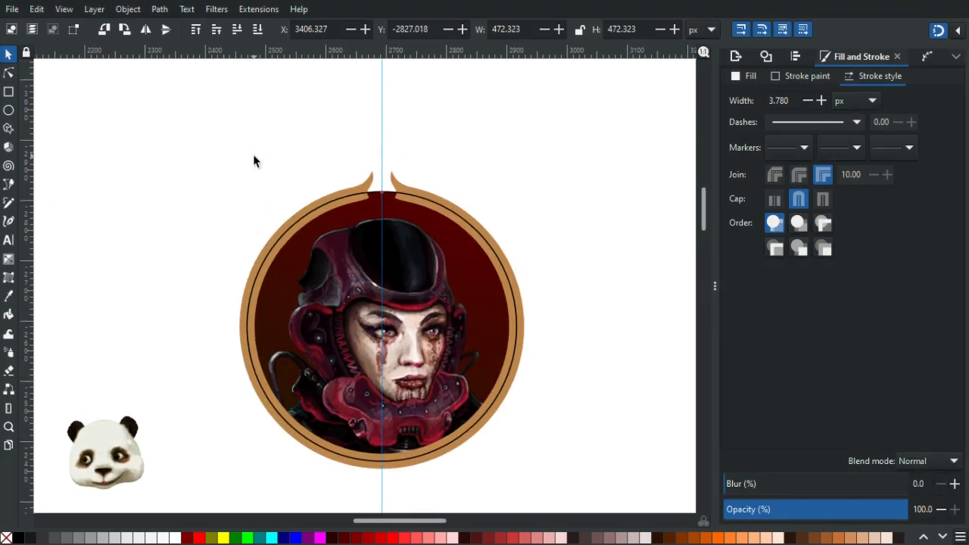
left_click_drag(253, 159, 259, 130)
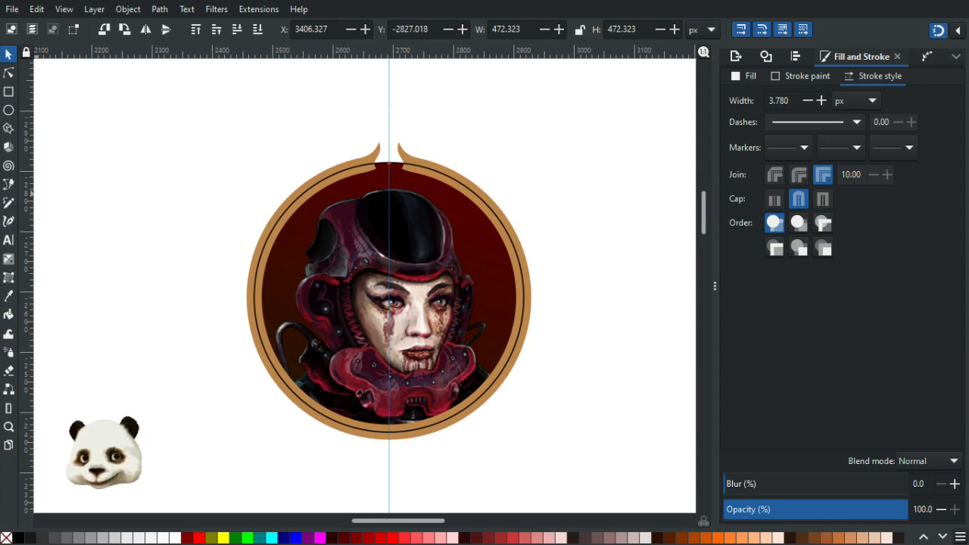
Add two new layers, named Wokspace and Outline.
key("ctrl+shift+n")
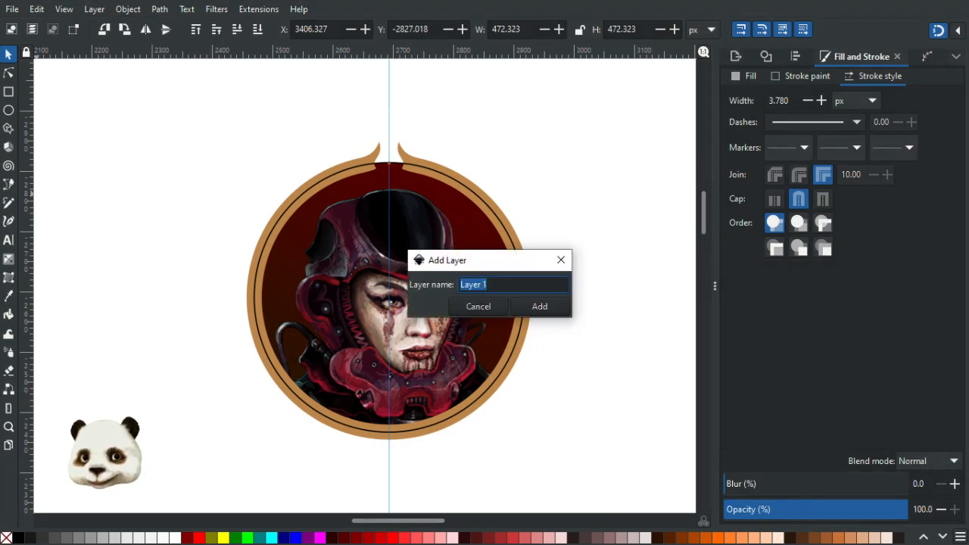
type("Wokspace")
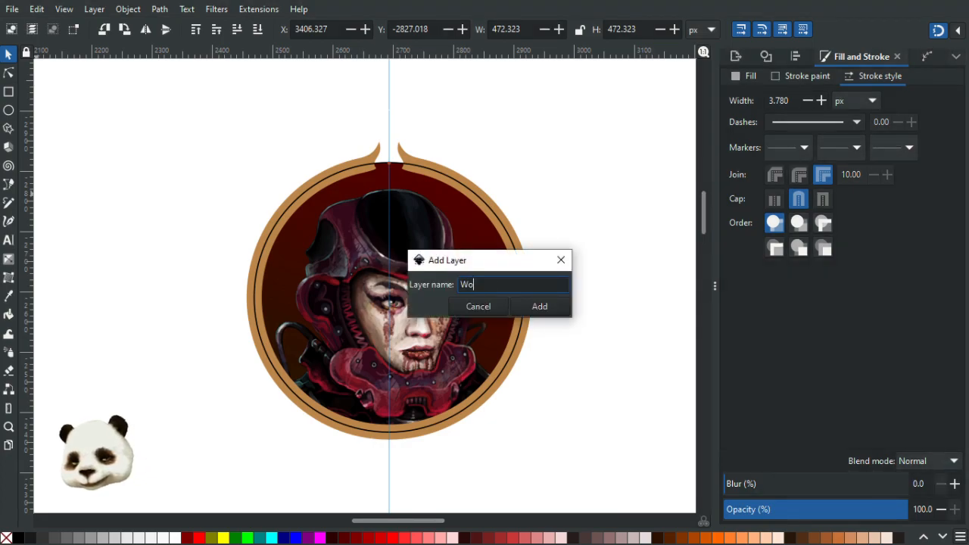
key("Return")
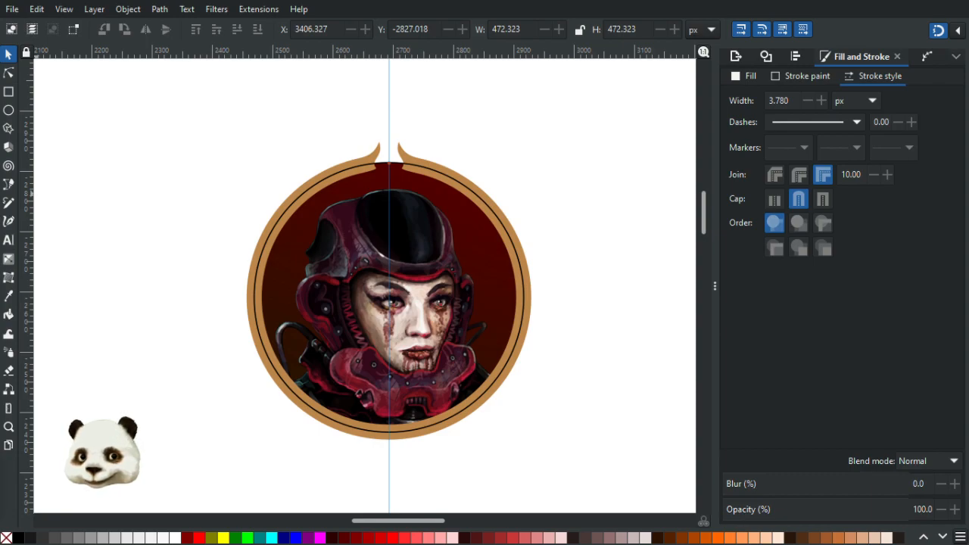
left_click(388, 291)
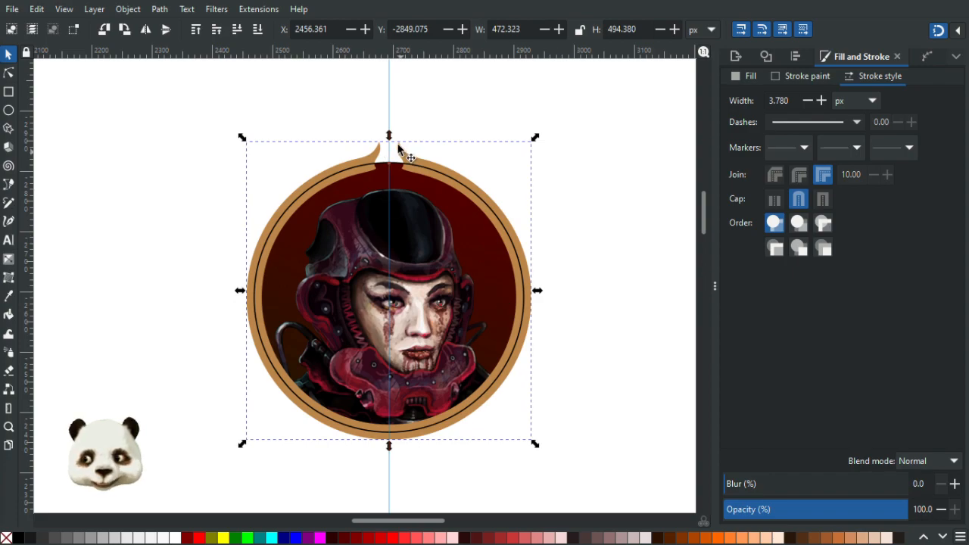
key("Tab")
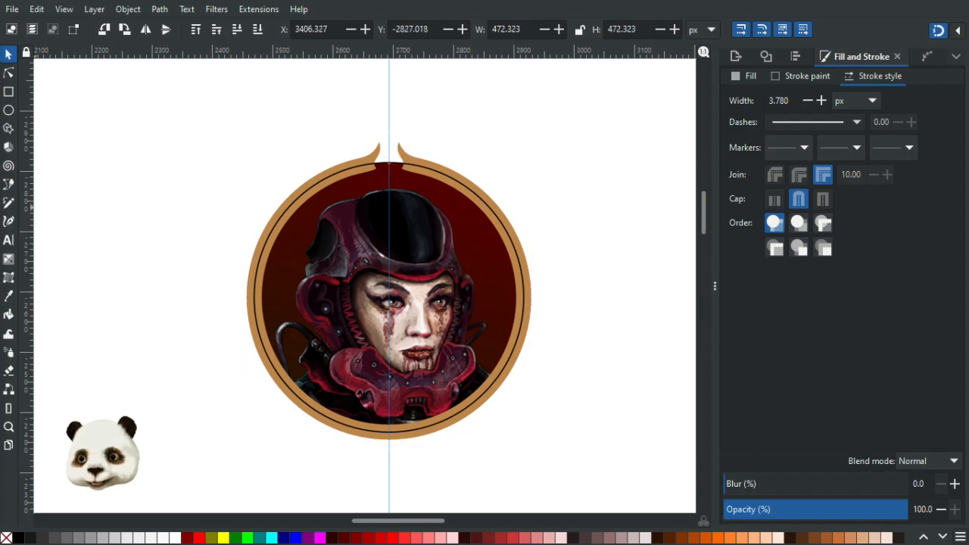
key("ctrl+shift+n")
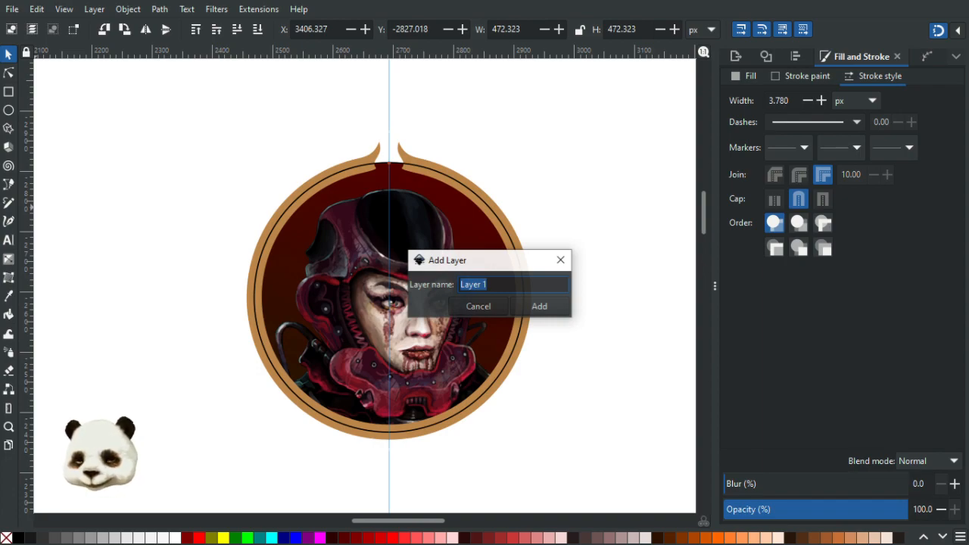
type("Outline")
key("Return")
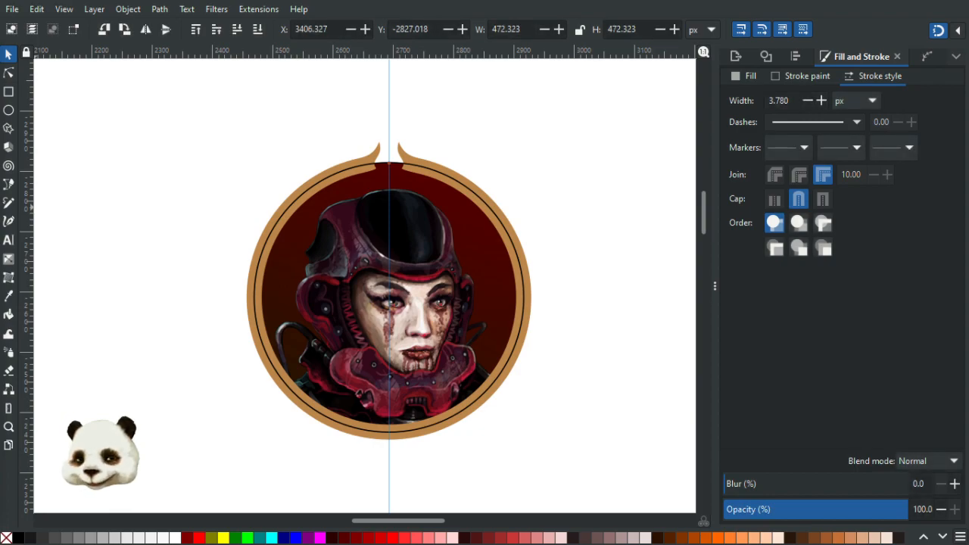
Turn off snapping and draw a closed five-point pen shape about 63 by 32 px over the left frame end, extending across the guide.
key("ctrl+a")
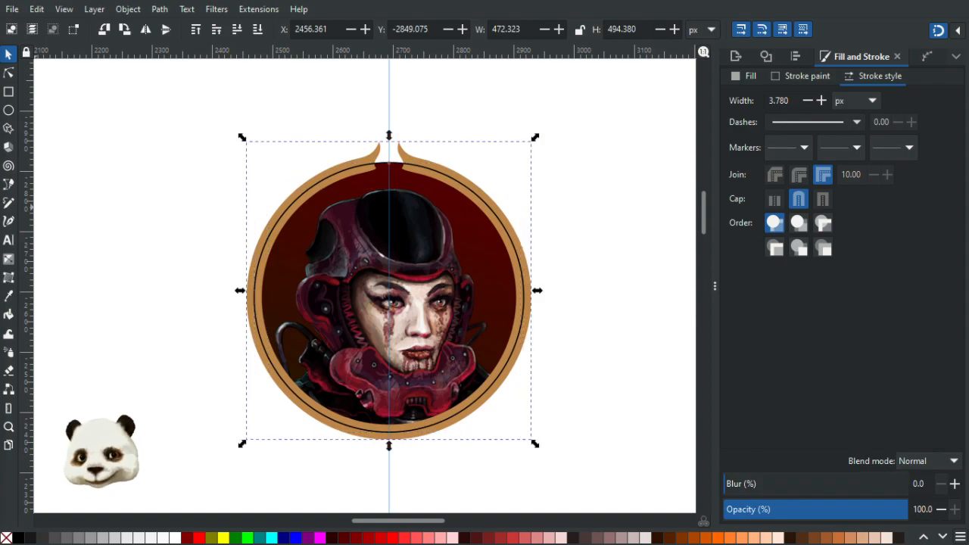
scroll(444, 187, "up", 1)
scroll(435, 185, "up", 1)
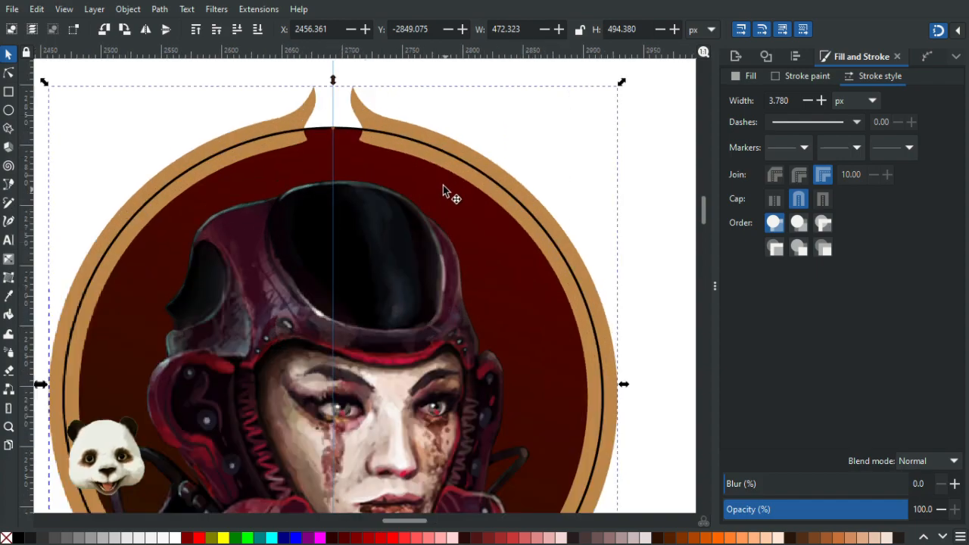
scroll(409, 178, "down", 1)
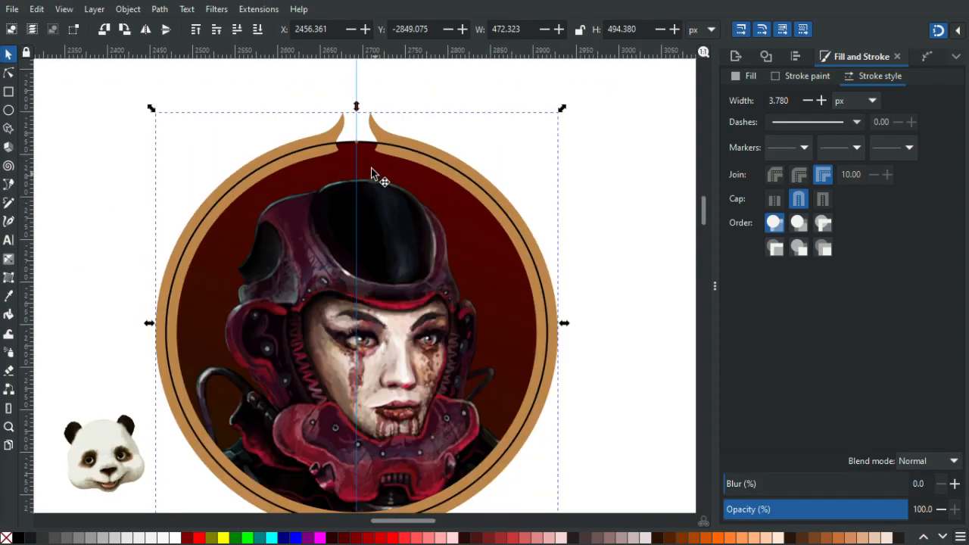
scroll(338, 137, "up", 2)
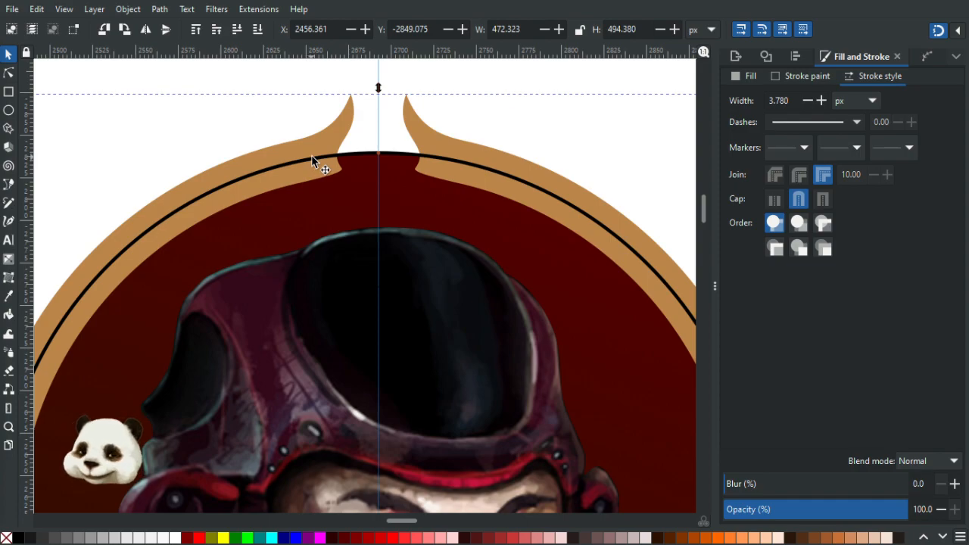
key("plus")
key("plus")
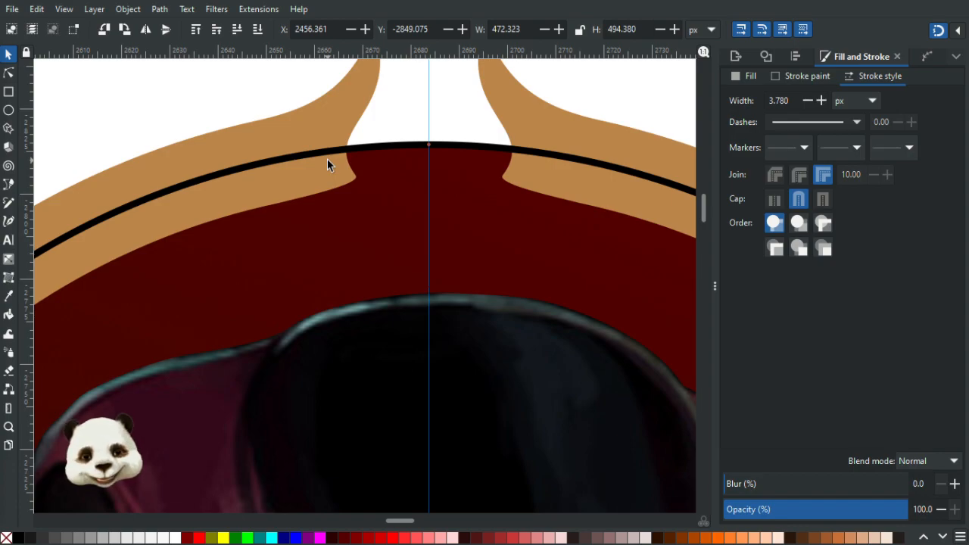
scroll(327, 159, "up", 1)
left_click(10, 94)
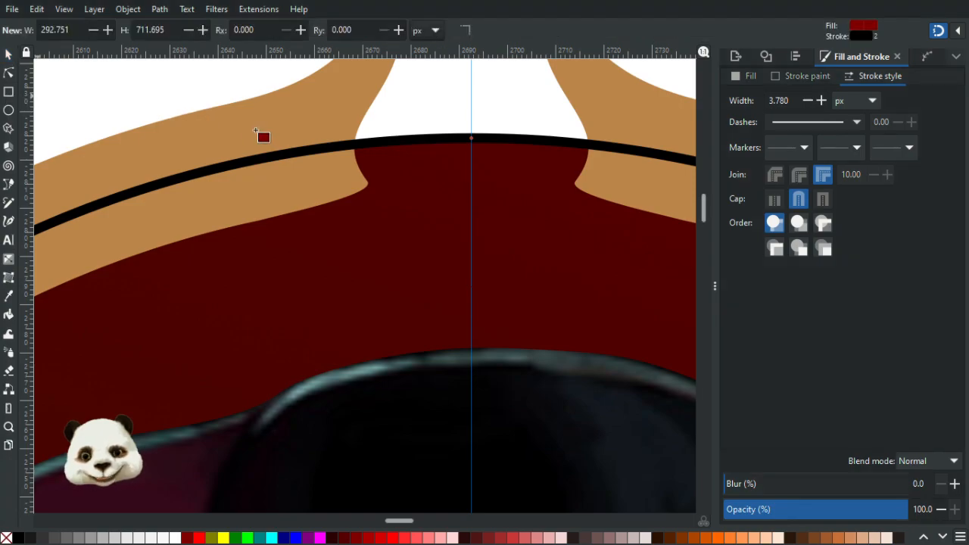
key("b")
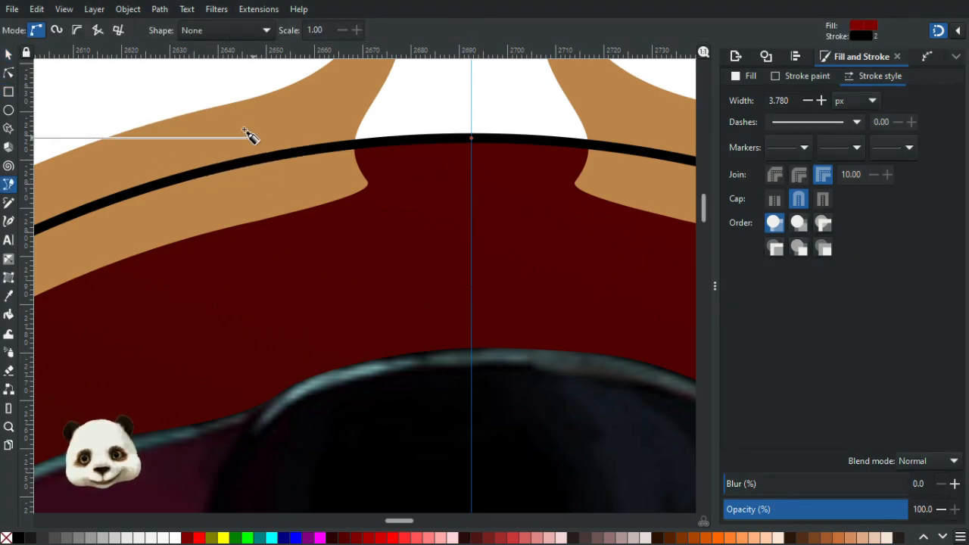
left_click(227, 102)
left_click(261, 219)
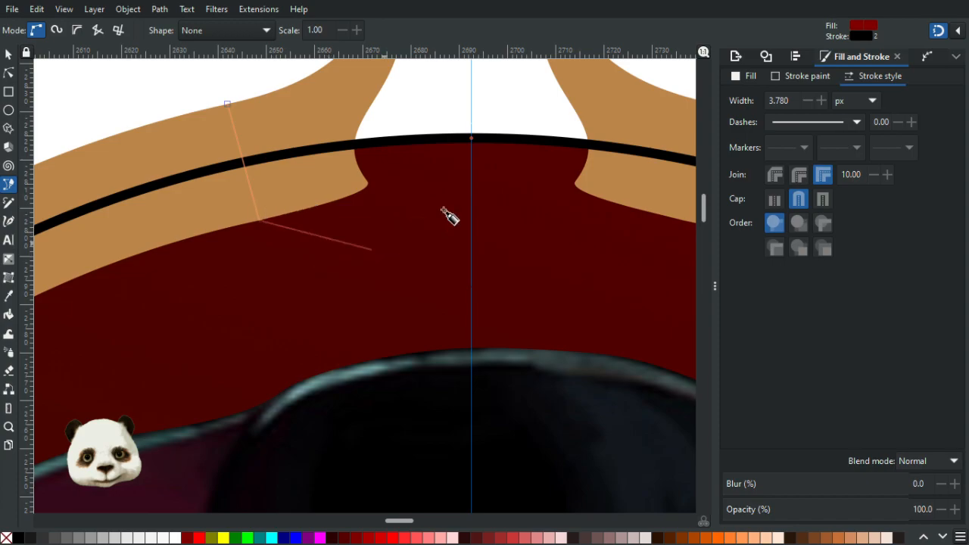
left_click(939, 30)
left_click(517, 187)
left_click(492, 86)
left_click(282, 78)
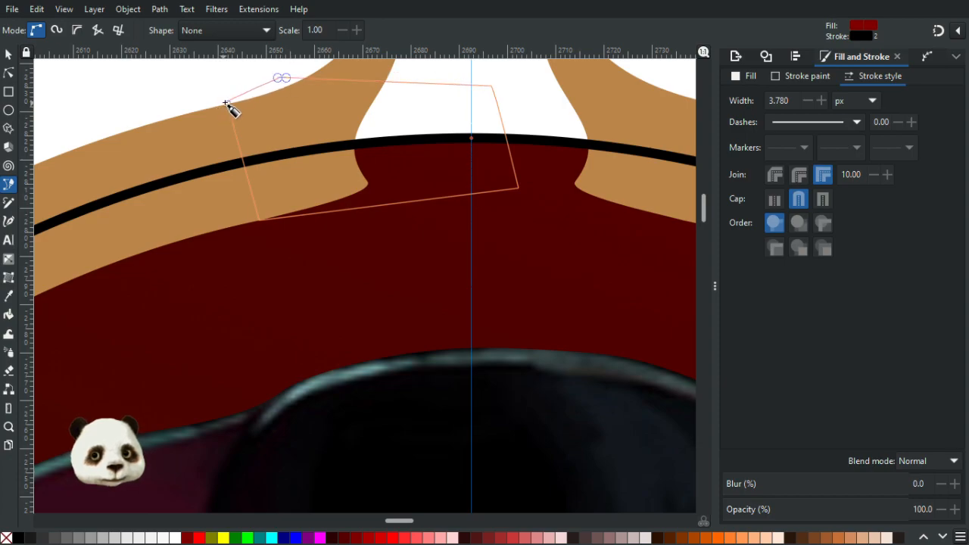
left_click(227, 103)
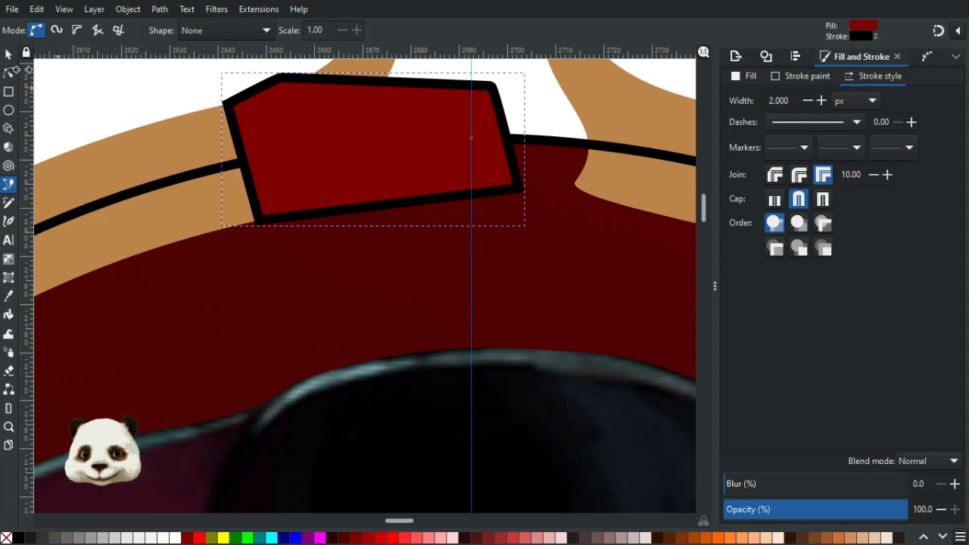
left_click(9, 54)
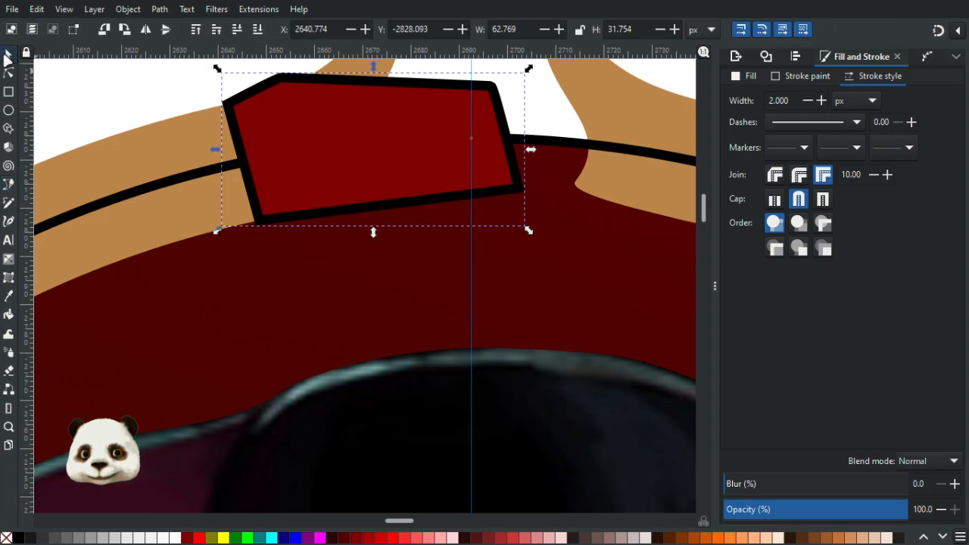
left_click(164, 190)
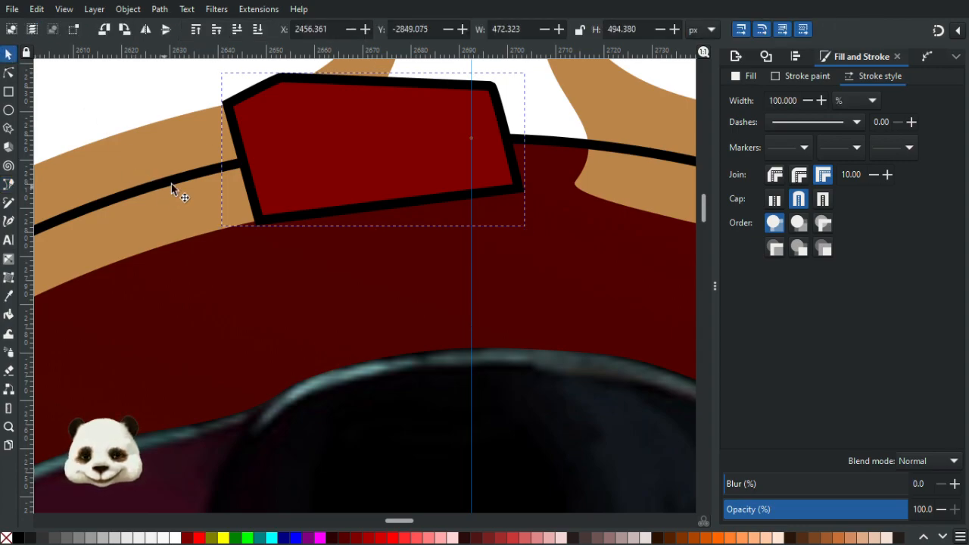
left_click(85, 98)
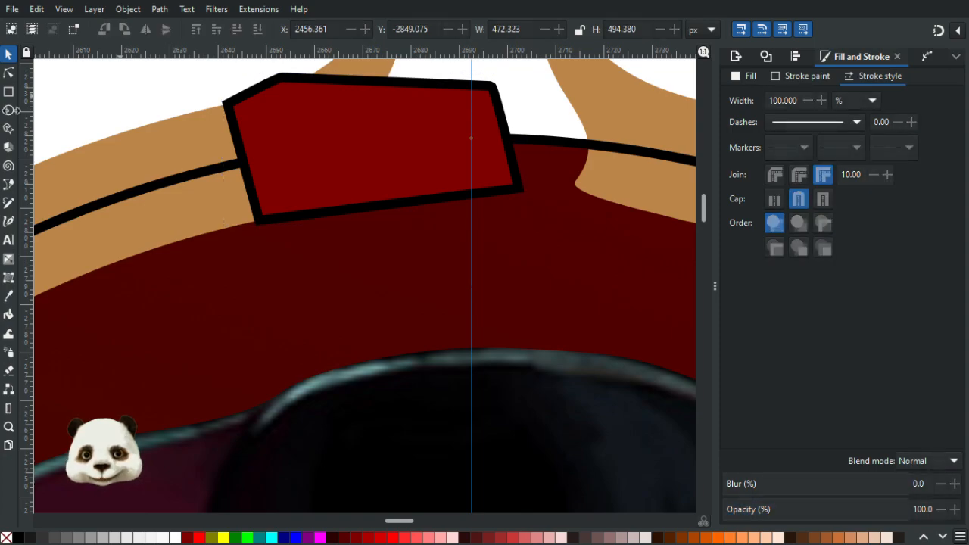
left_click(164, 182)
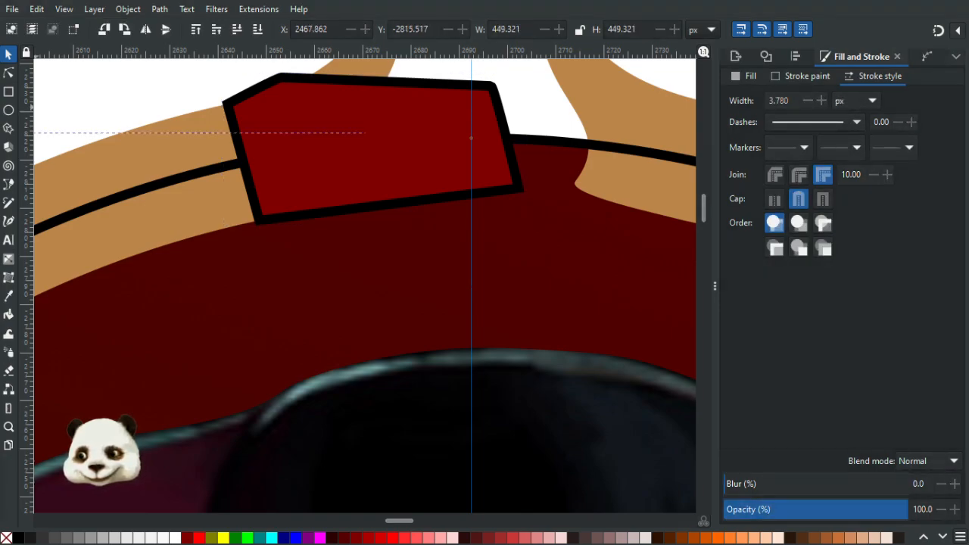
left_click(373, 149)
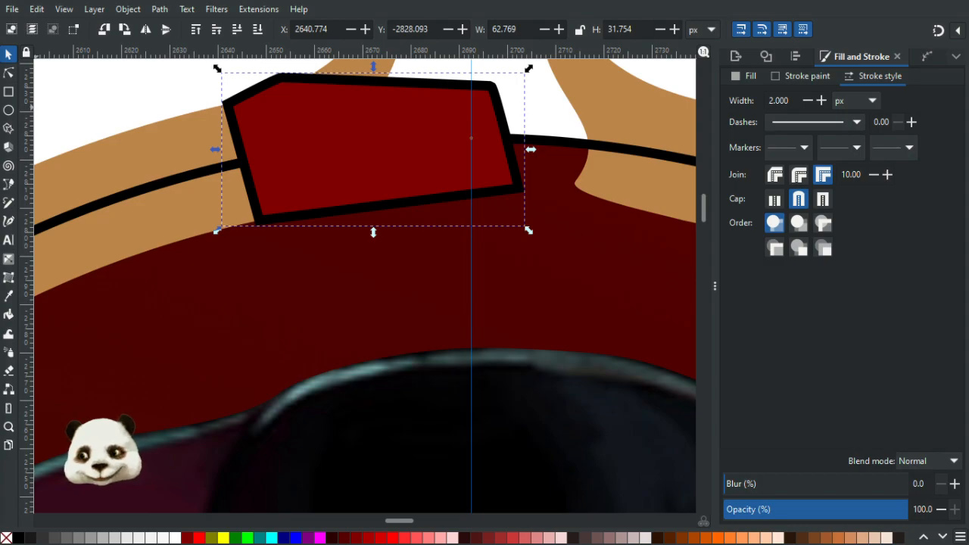
scroll(432, 190, "down", 3)
scroll(432, 190, "up", 3)
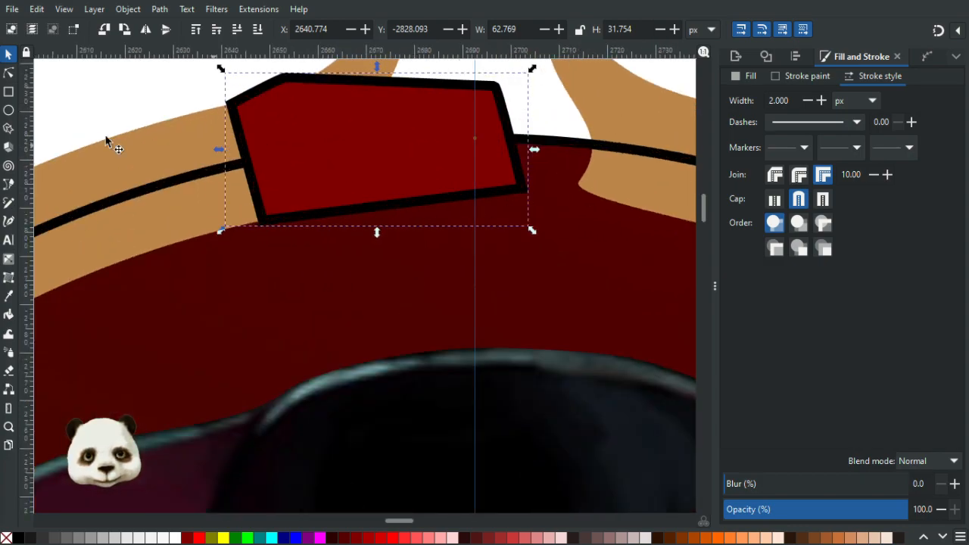
key("Escape")
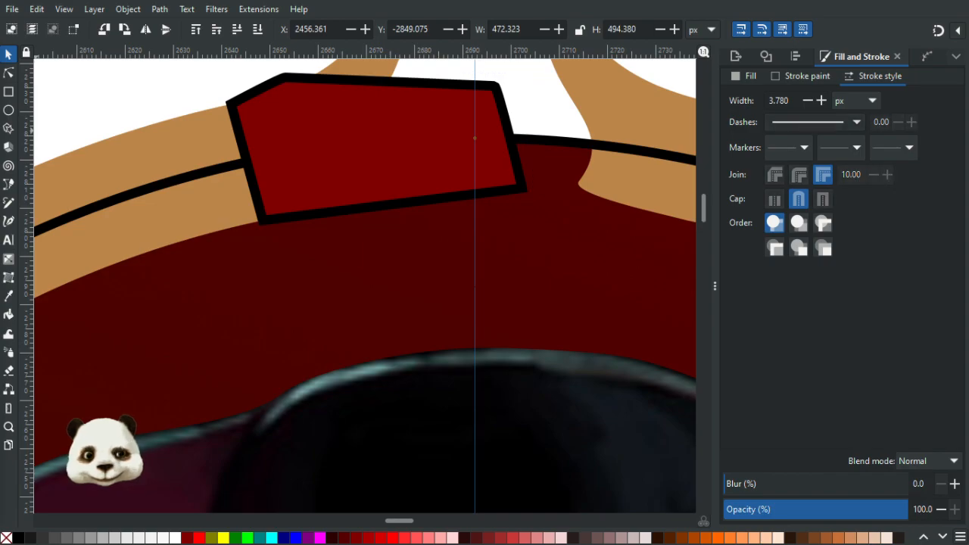
Remove the black outline from the dark red five-point shape.
left_click(920, 53)
left_click(827, 54)
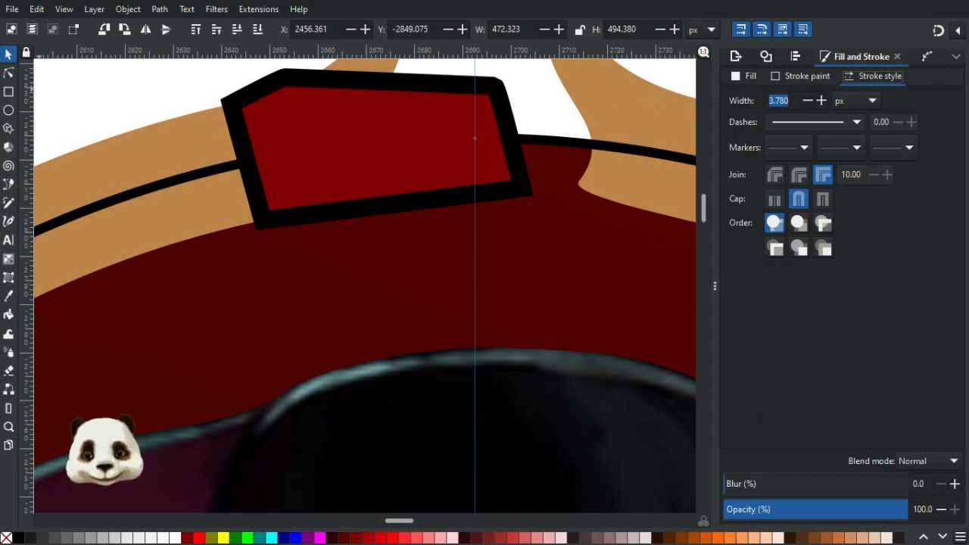
left_click(377, 149)
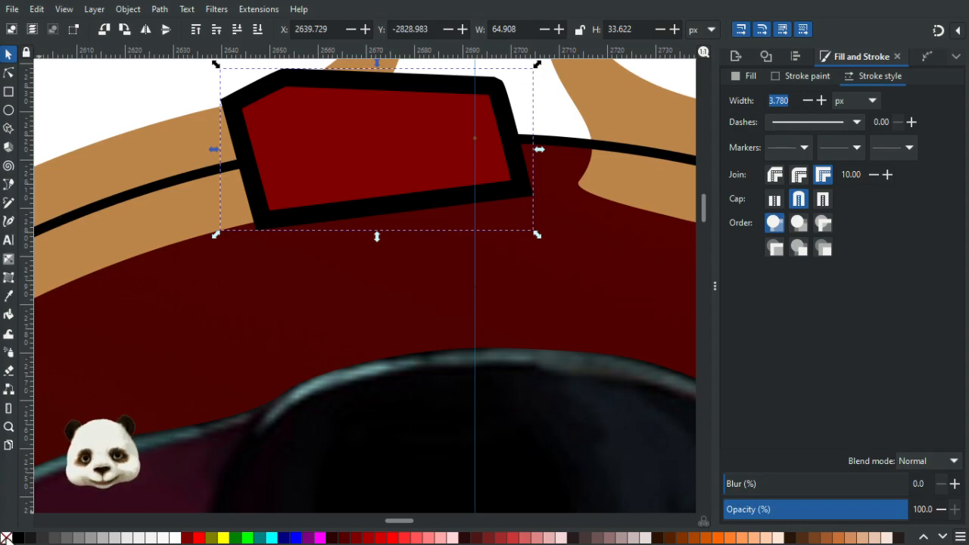
left_click(7, 538, "shift")
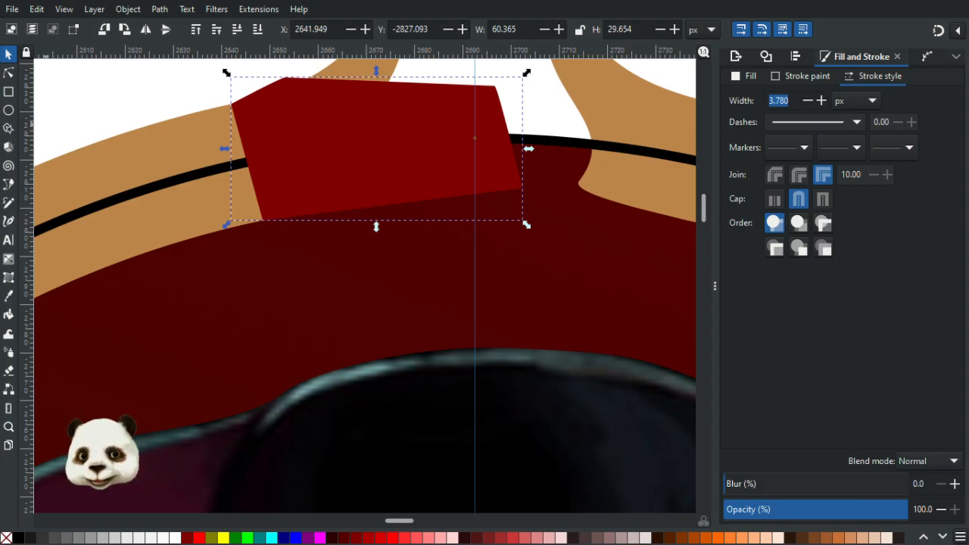
Mirror the dark red shape across the guide and move its lower-left node slightly down, just past the frame's inner edge.
left_click(14, 76)
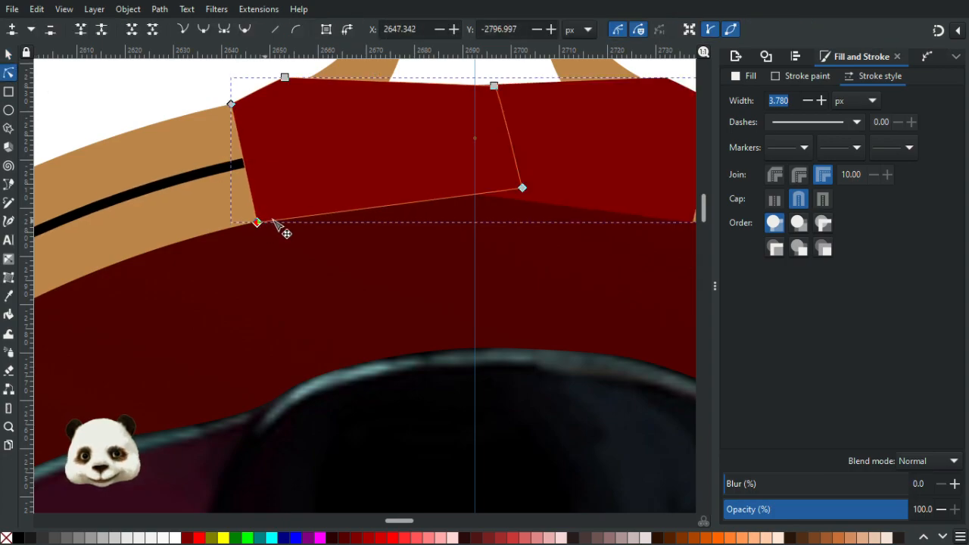
left_click_drag(261, 227, 261, 230)
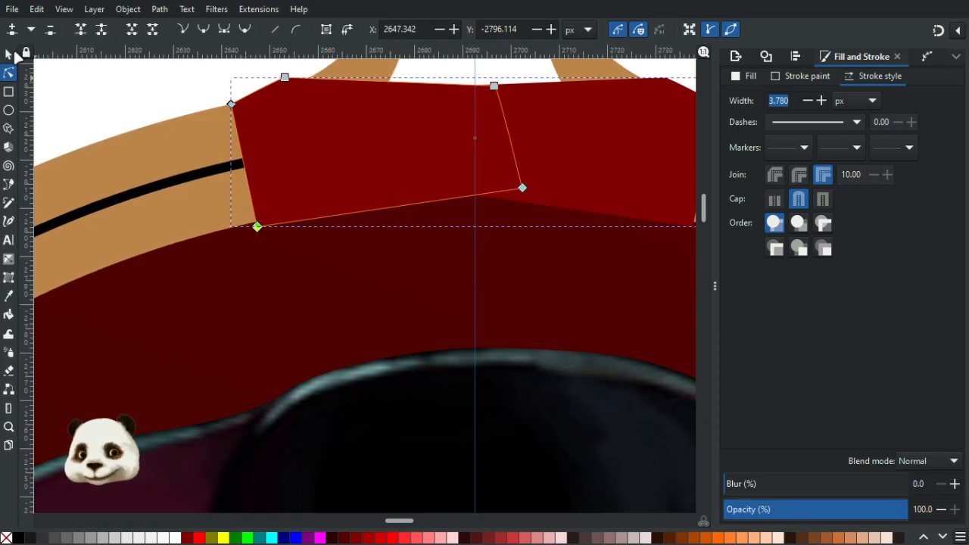
Cut the dark red shape out of the black inner line with the Difference operation, opening a gap at the frame's top.
left_click(189, 181, "shift")
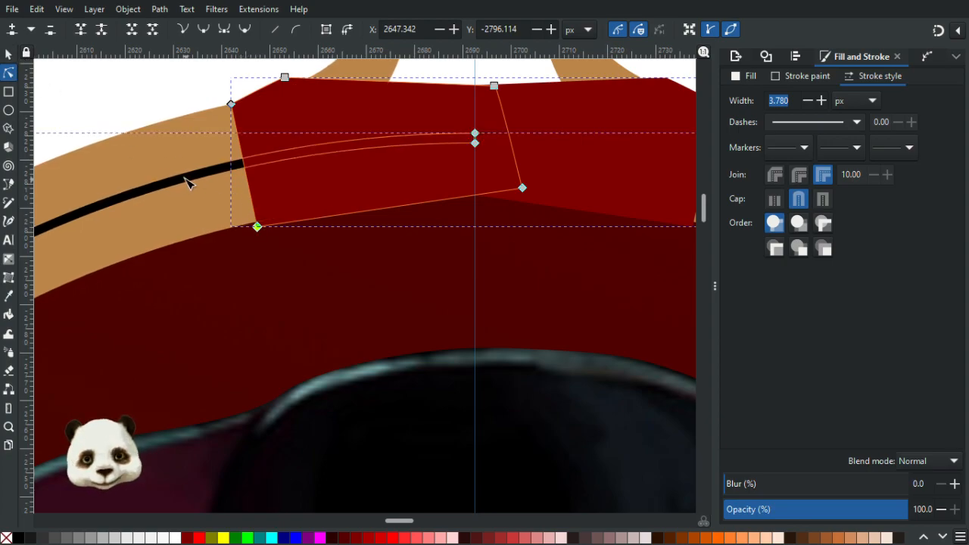
key("ctrl+minus")
scroll(406, 214, "down", 5, "ctrl")
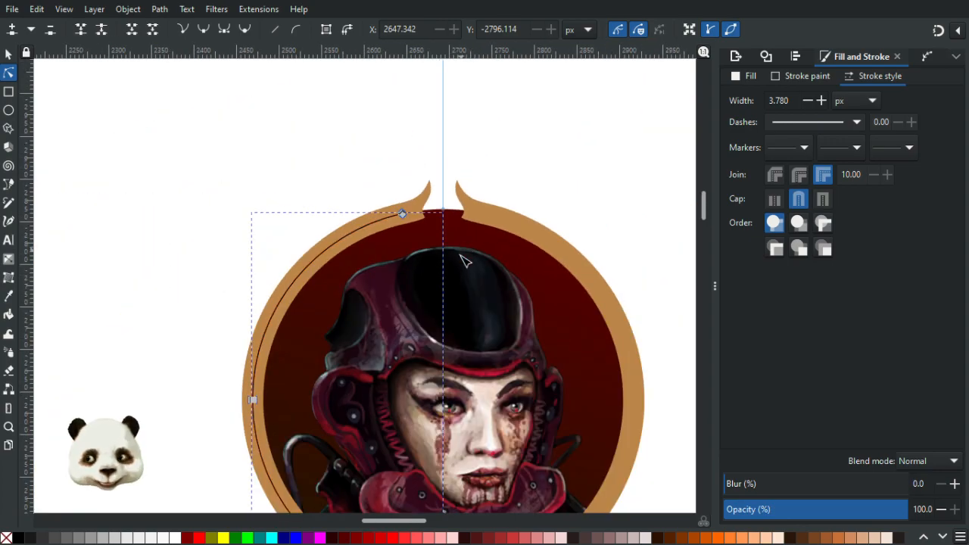
scroll(470, 242, "down", 5)
scroll(416, 121, "up", 2, "ctrl")
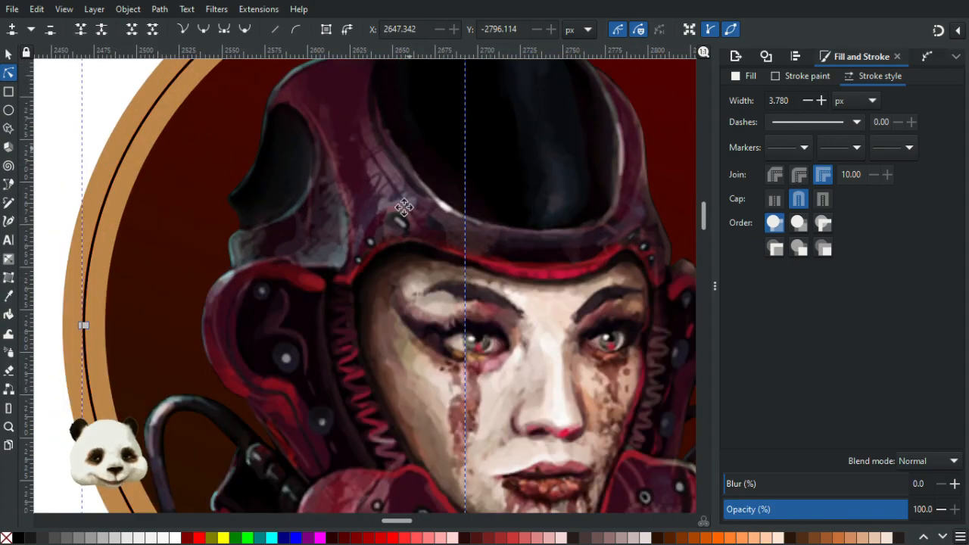
Add a node midway across the black line's cut end at the upper left and pull it outward into a point.
scroll(401, 350, "up", 6)
scroll(378, 197, "up", 4, "ctrl")
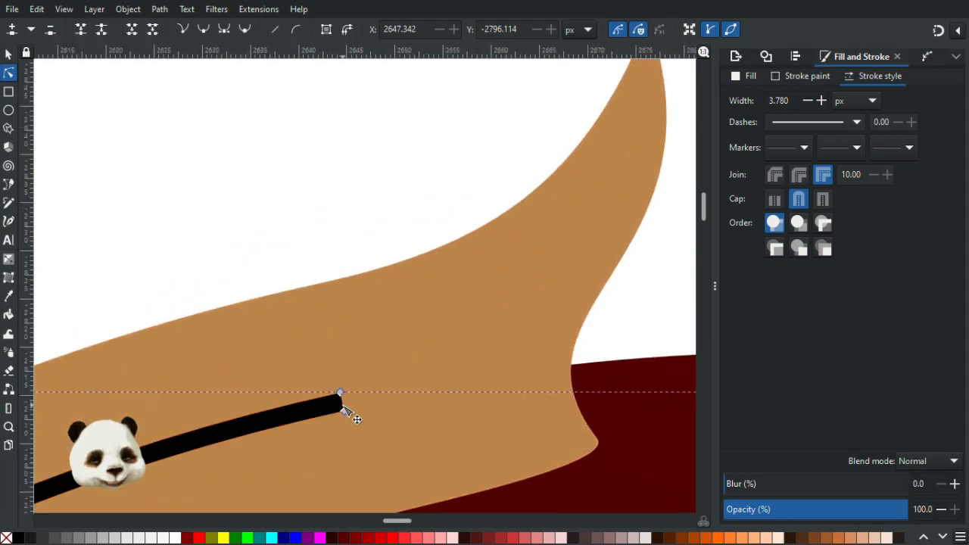
scroll(363, 411, "up", 4, "ctrl")
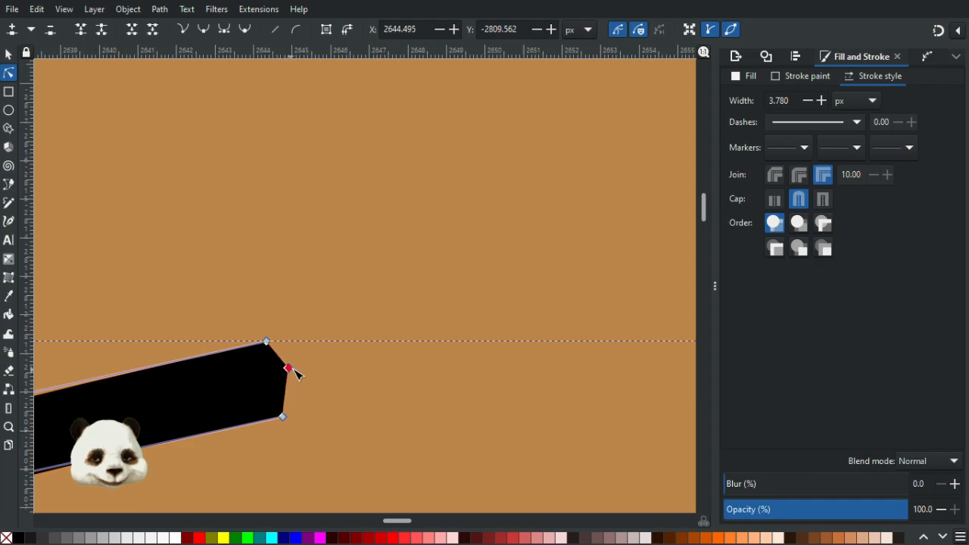
scroll(438, 395, "down", 8, "ctrl")
scroll(512, 394, "up", 6, "ctrl")
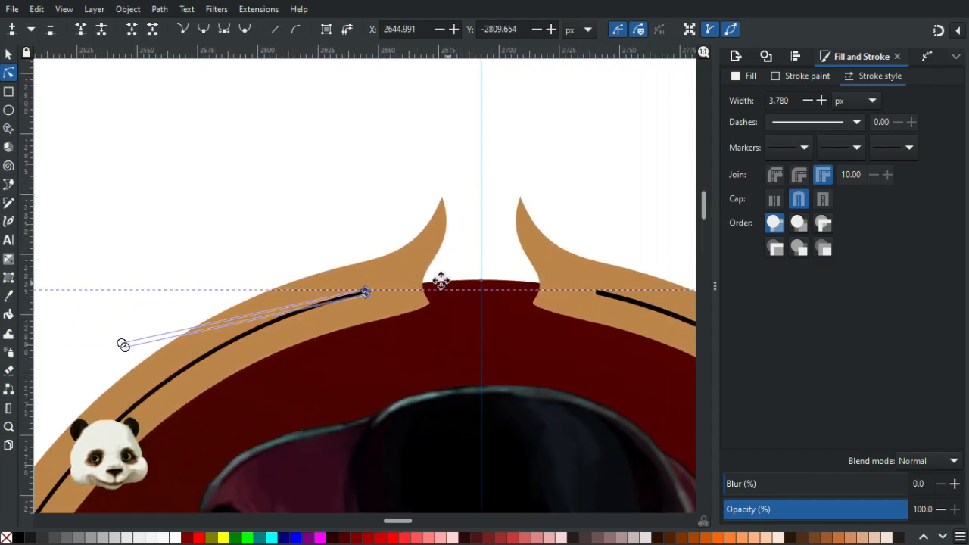
scroll(511, 225, "up", 3, "ctrl")
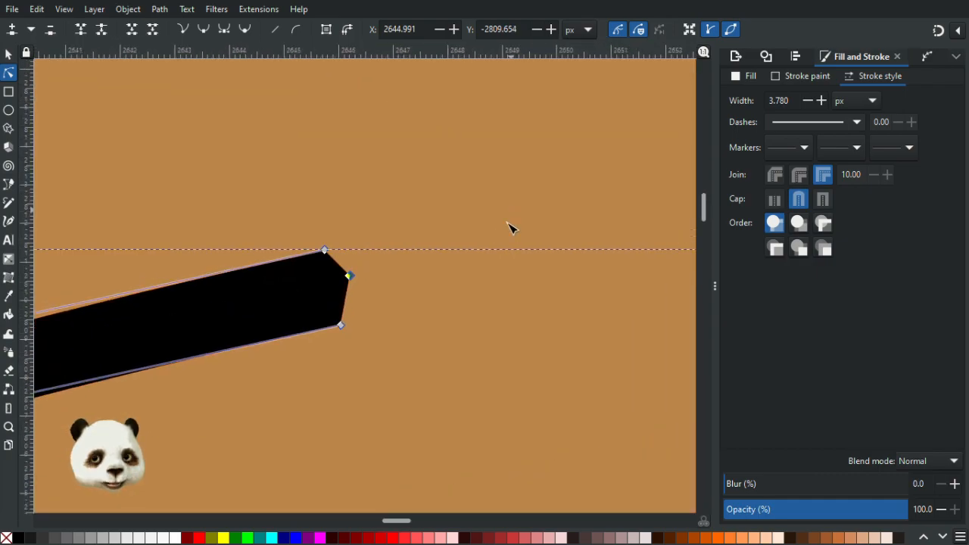
left_click_drag(294, 305, 340, 299)
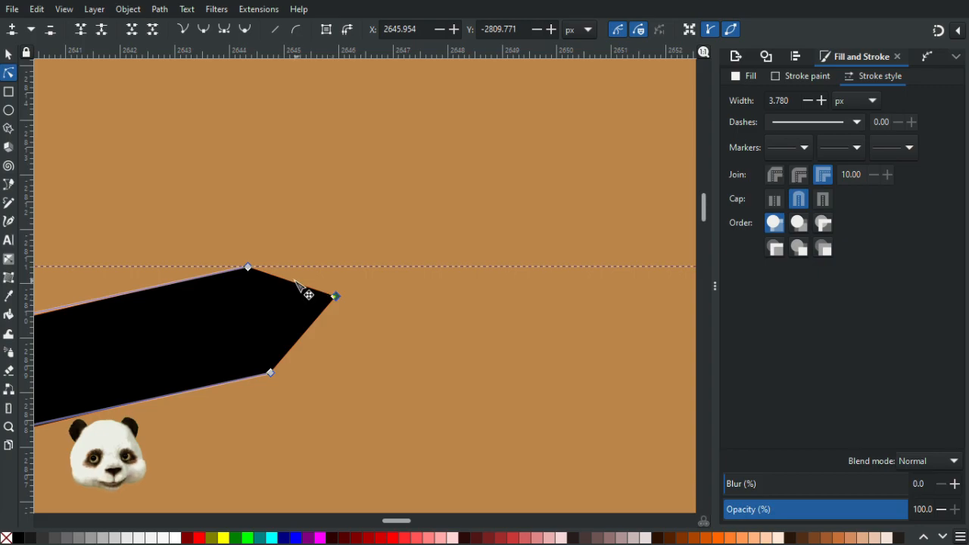
Smooth the new end node, then adjust its handles and position so the line finishes in an even rounded cap.
left_click(337, 297, "ctrl")
mouse_move(346, 338)
left_mouse_down()
mouse_move(351, 349)
mouse_move(345, 329)
mouse_move(356, 371)
mouse_move(353, 321)
mouse_move(354, 373)
mouse_move(352, 347)
left_mouse_up()
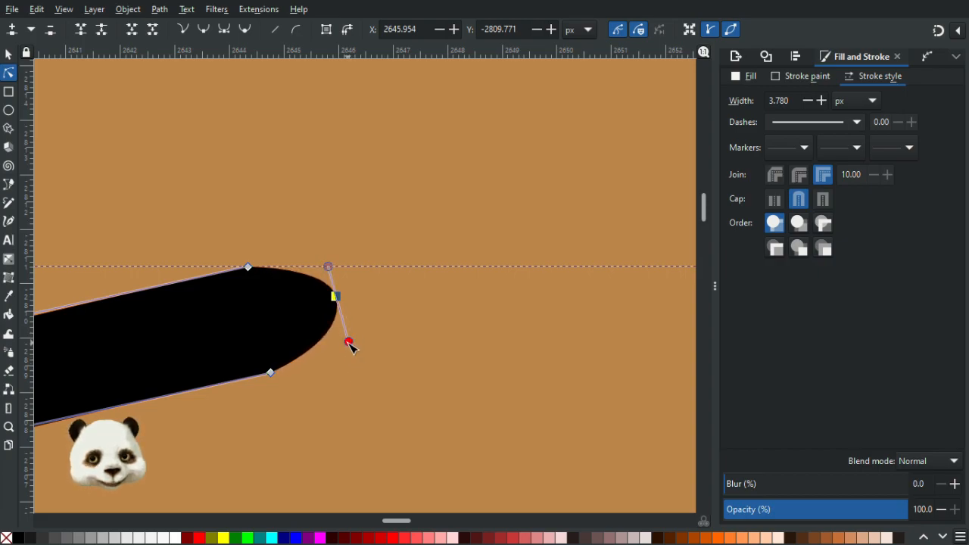
left_click_drag(330, 270, 325, 248)
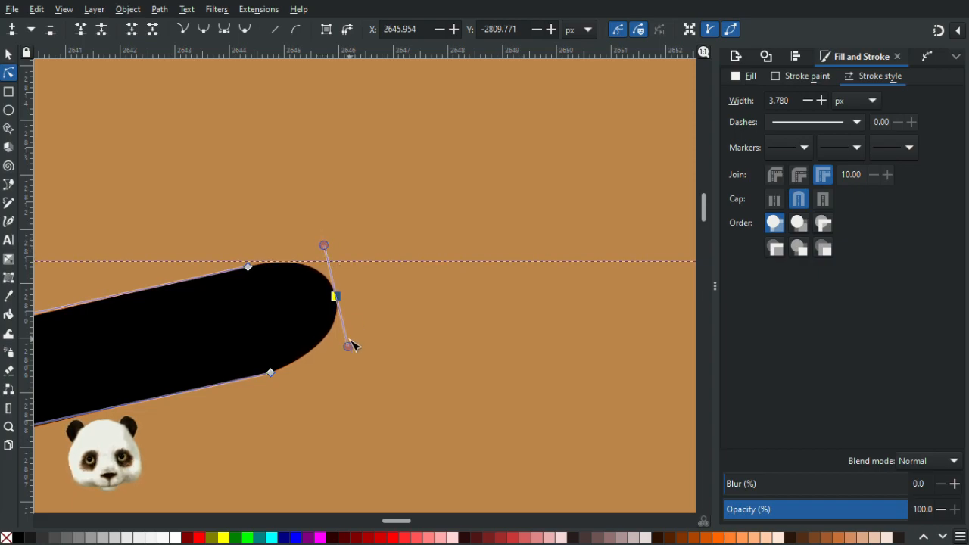
left_click_drag(350, 348, 352, 355)
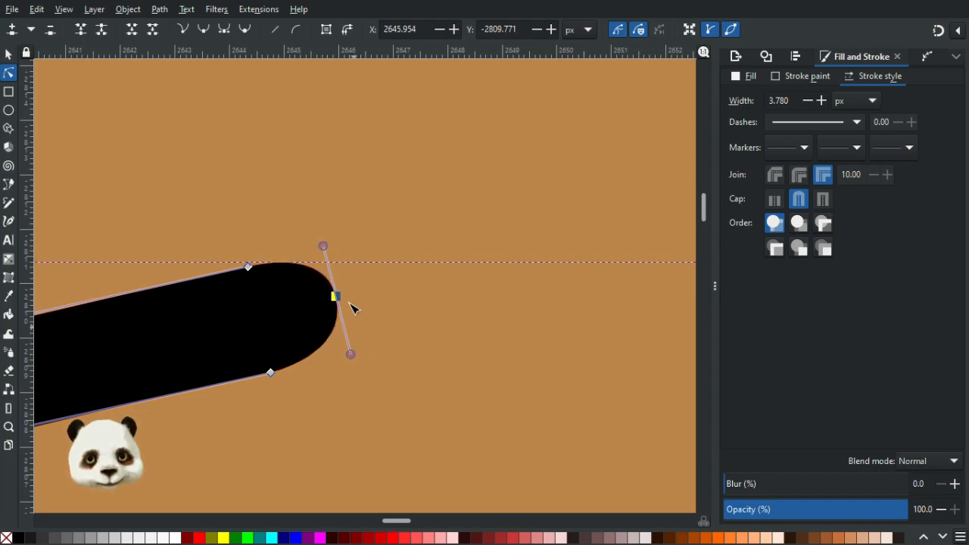
left_click_drag(335, 296, 321, 303)
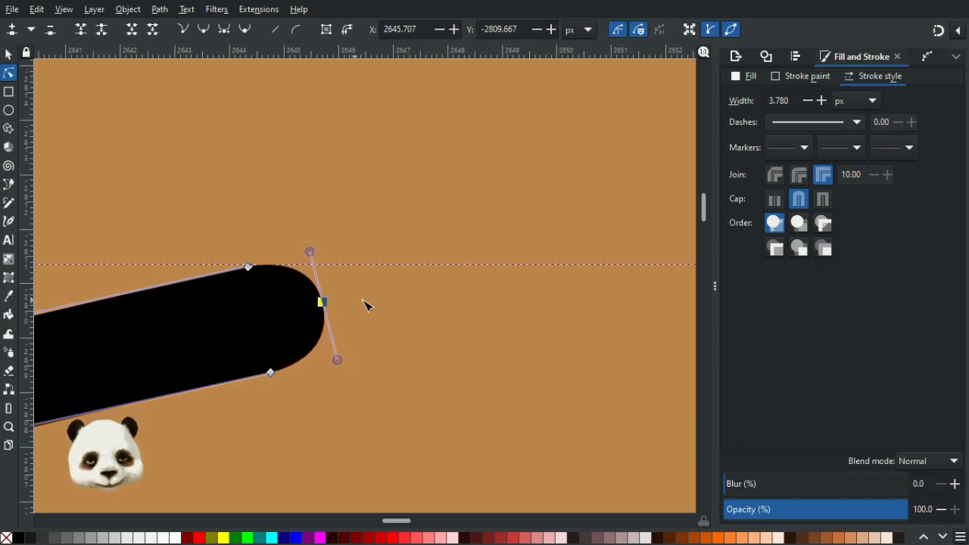
left_click_drag(339, 365, 338, 361)
left_click(433, 322)
Deselect everything and examine the inner line around the whole frame, including both ends beside the top gap.
scroll(432, 322, "down", 9)
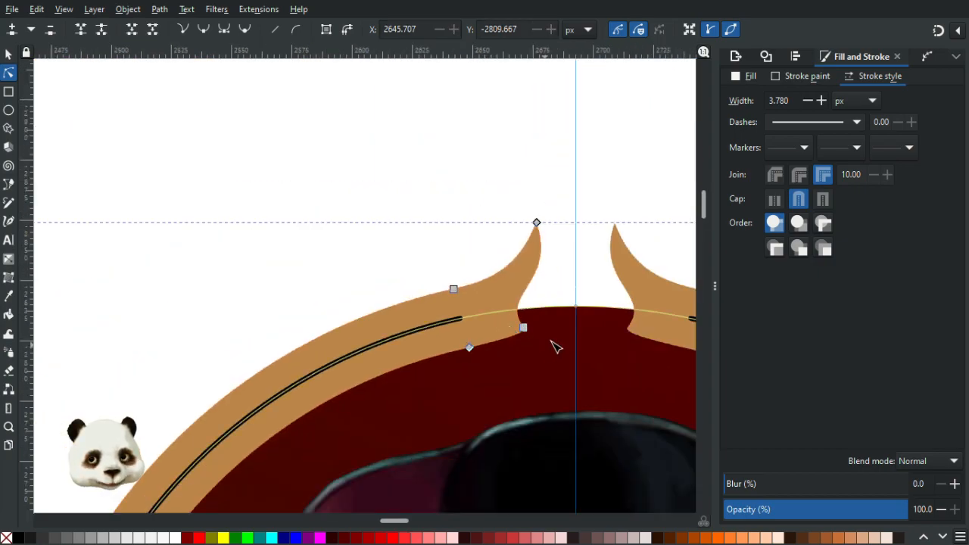
scroll(341, 214, "down", 5)
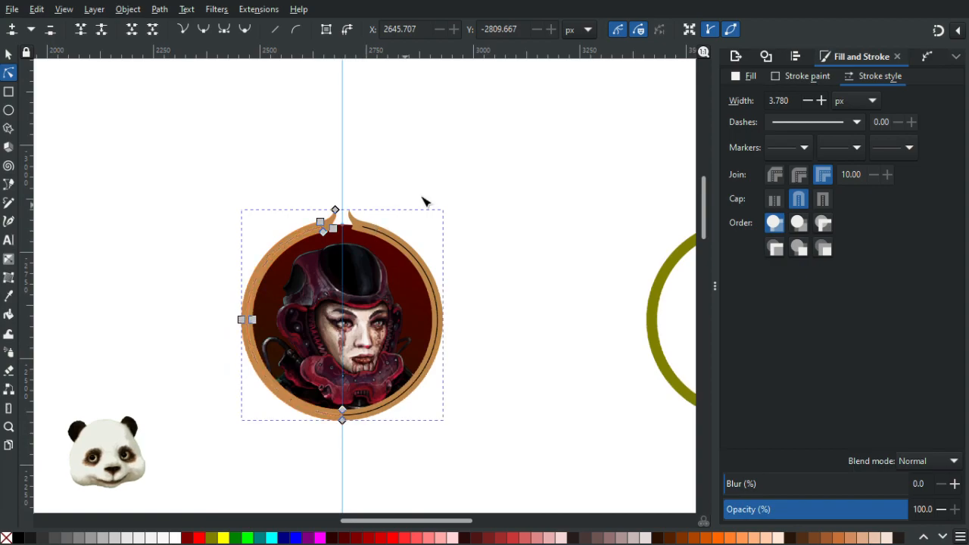
left_click(564, 209)
scroll(409, 477, "up", 1)
scroll(405, 477, "up", 1)
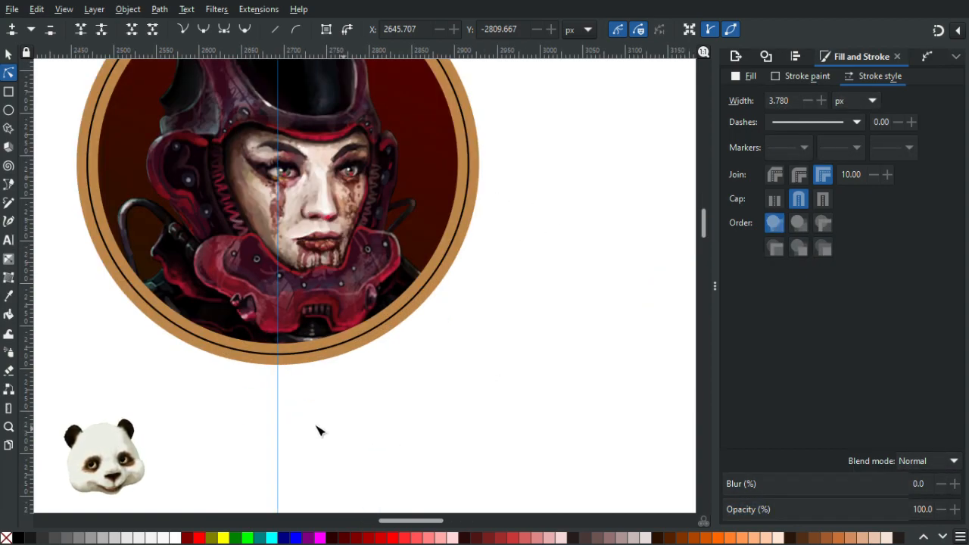
scroll(305, 419, "down", 1)
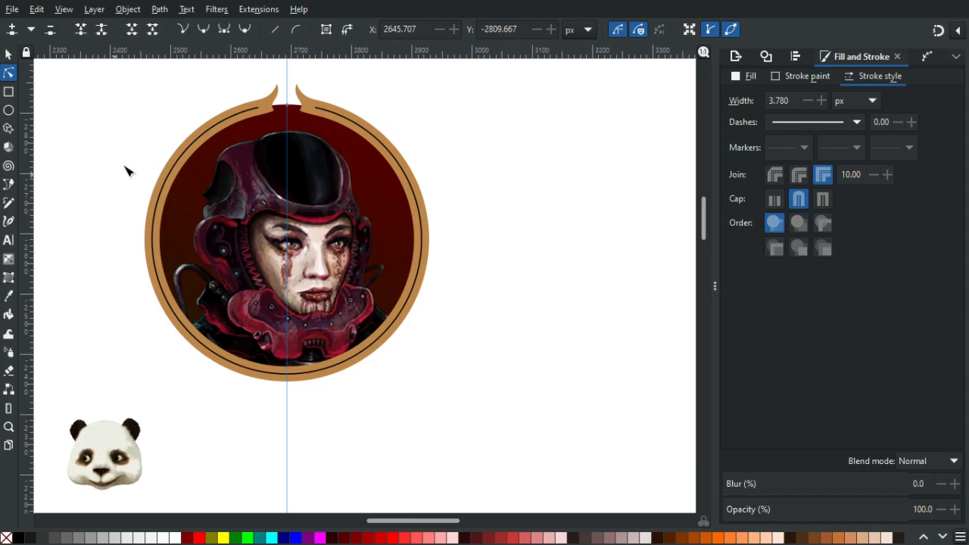
scroll(255, 90, "up", 1)
scroll(242, 114, "down", 3)
scroll(200, 144, "down", 1)
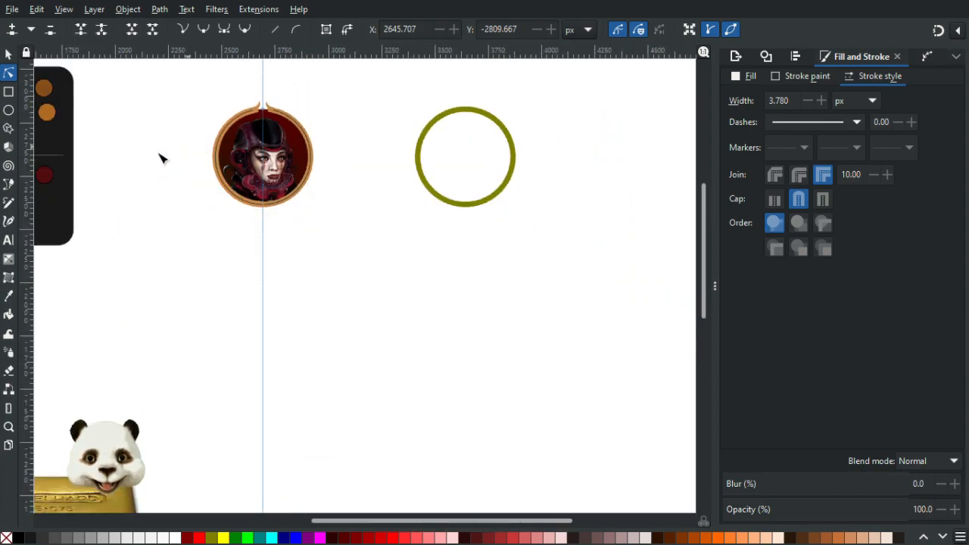
scroll(148, 152, "up", 1)
scroll(250, 93, "up", 3)
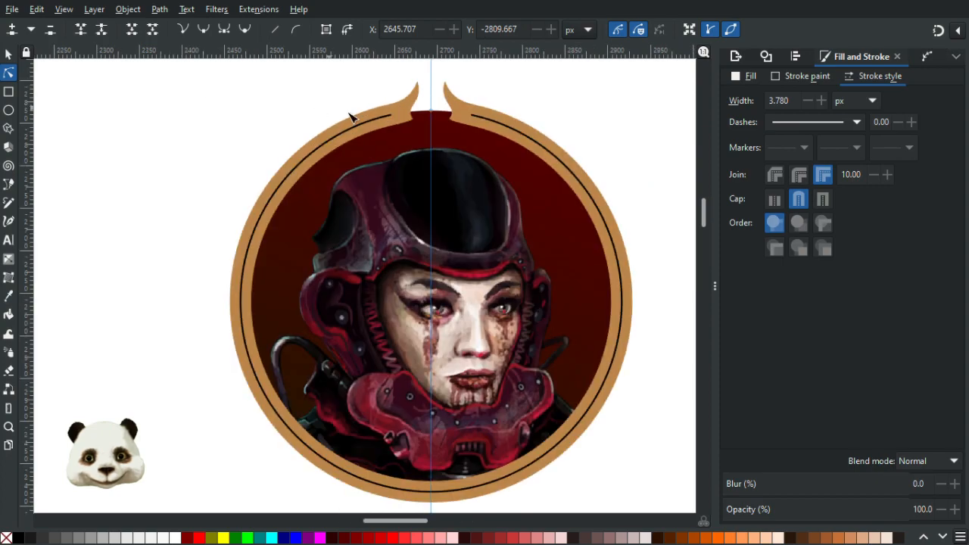
Recolour the black inner line with the dark brown sampled from the colour palette, and deselect it.
left_click(393, 121)
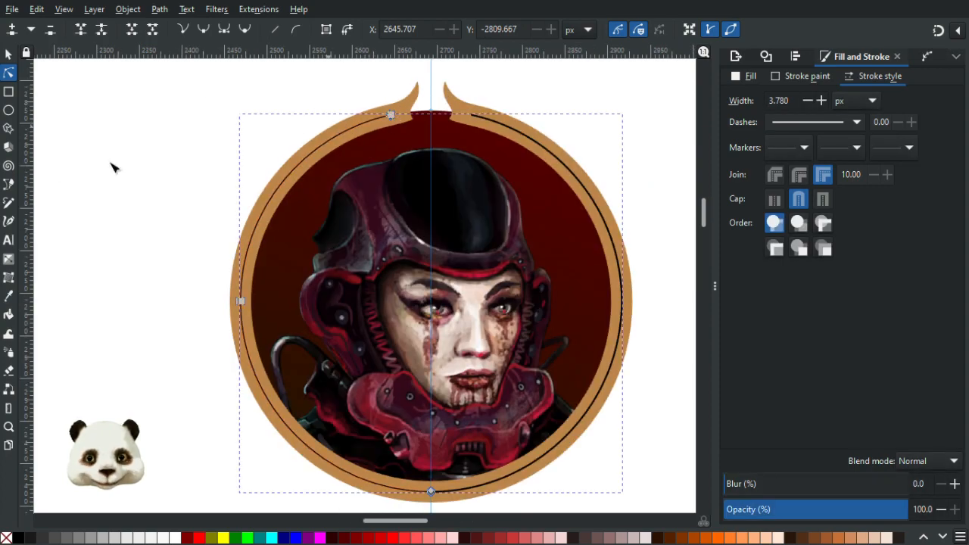
scroll(346, 173, "left", 5)
scroll(393, 201, "down", 3)
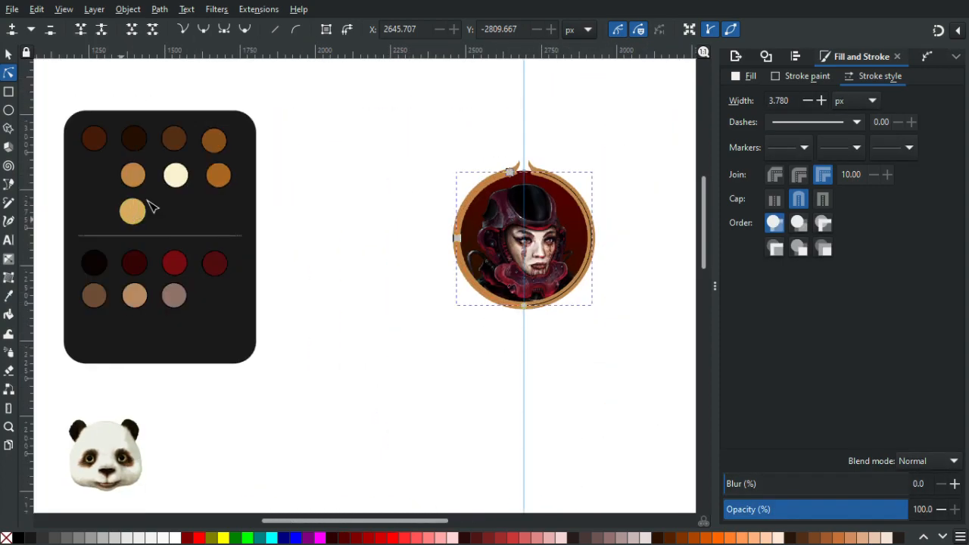
key("d")
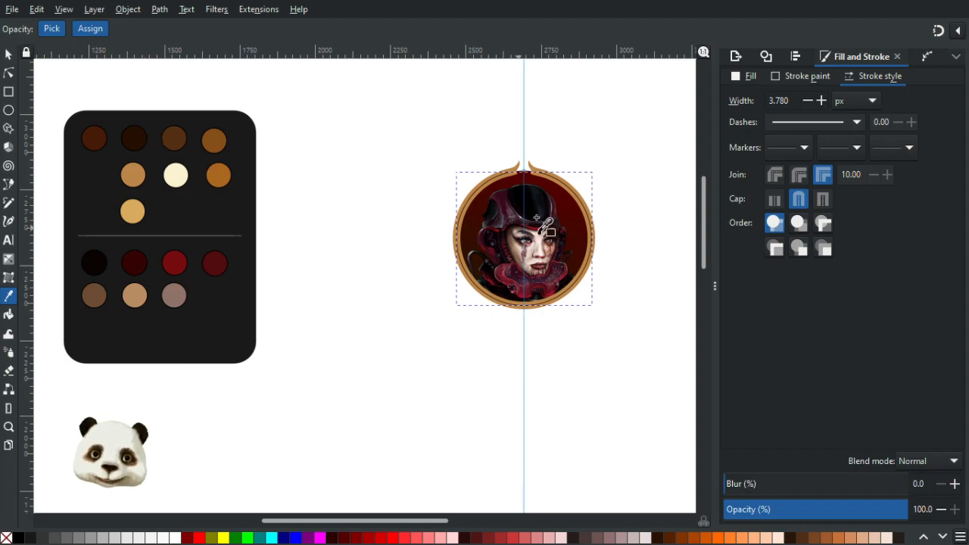
scroll(381, 151, "up", 4)
scroll(340, 184, "down", 2)
scroll(331, 175, "down", 1)
left_click_drag(199, 191, 462, 245)
left_click(146, 115, "shift")
left_click_drag(434, 169, 147, 189)
scroll(376, 204, "up", 3)
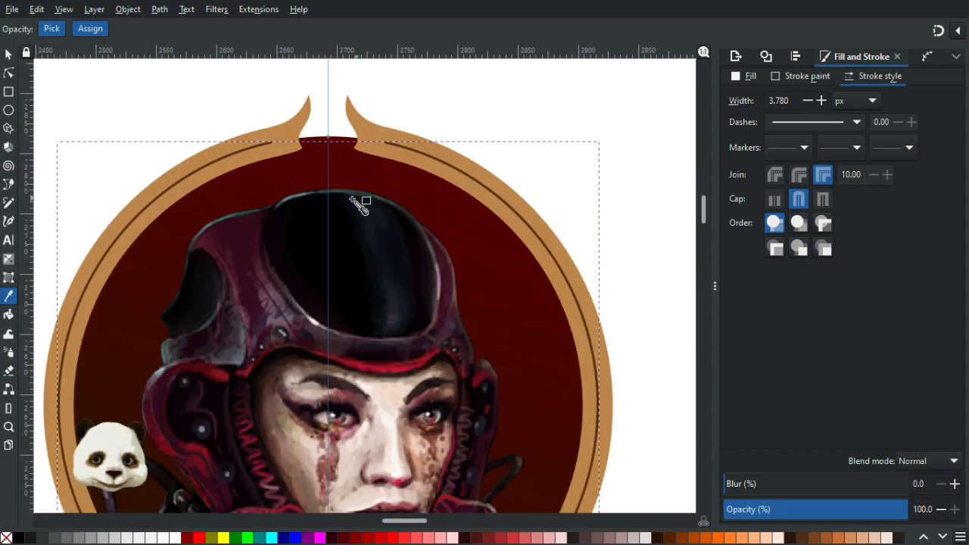
scroll(357, 198, "down", 2)
left_click(8, 54)
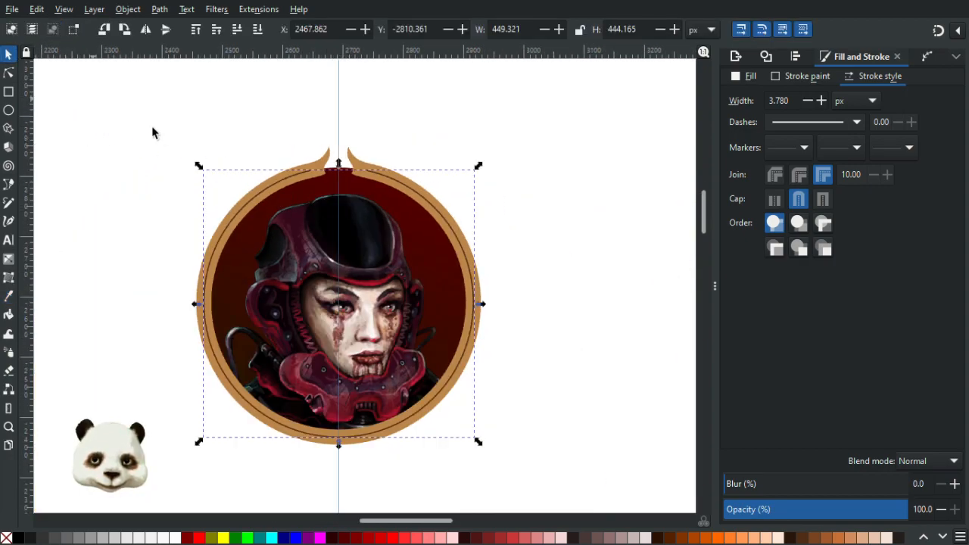
left_click(160, 137)
scroll(161, 147, "down", 2)
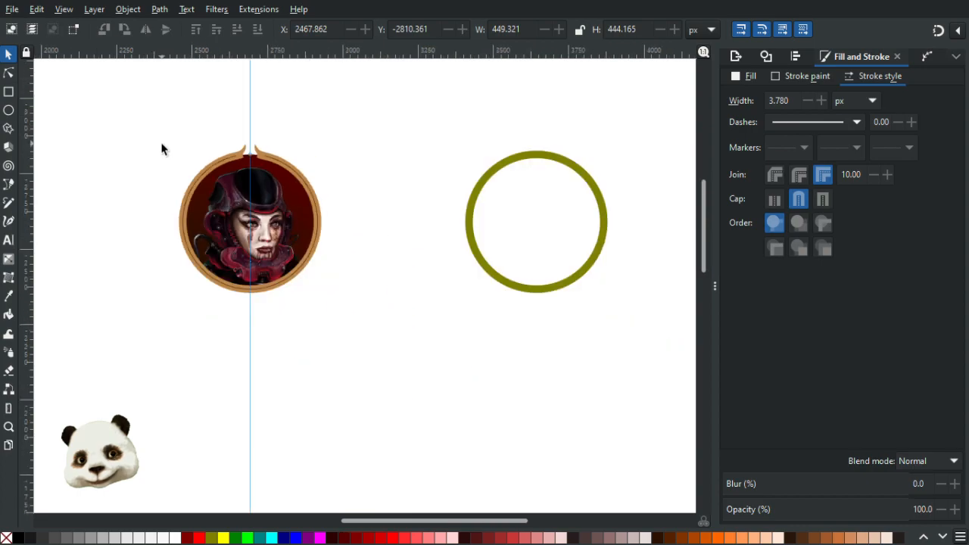
scroll(202, 145, "up", 2)
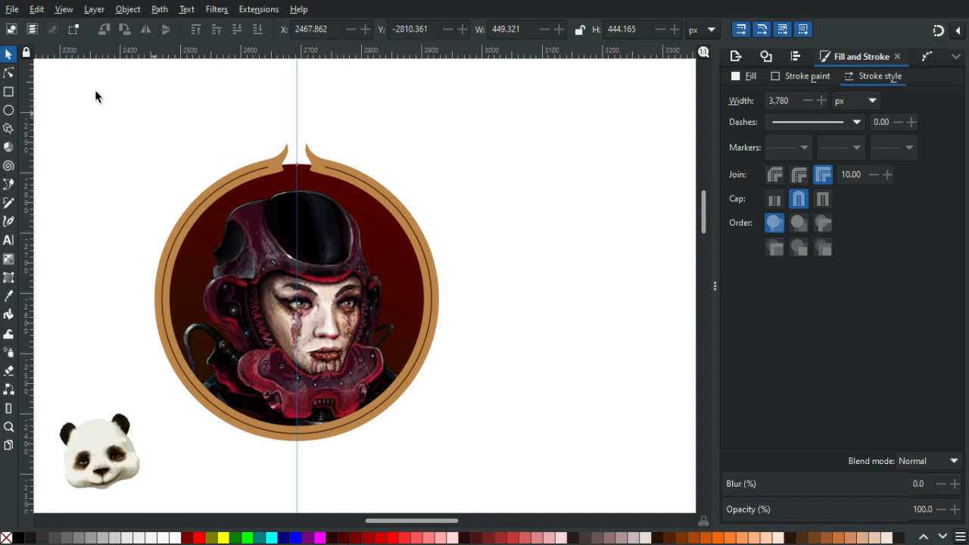
Try two freehand Pencil strokes running diagonally across the portrait, and undo both along with their mirrored shapes.
left_click(8, 204)
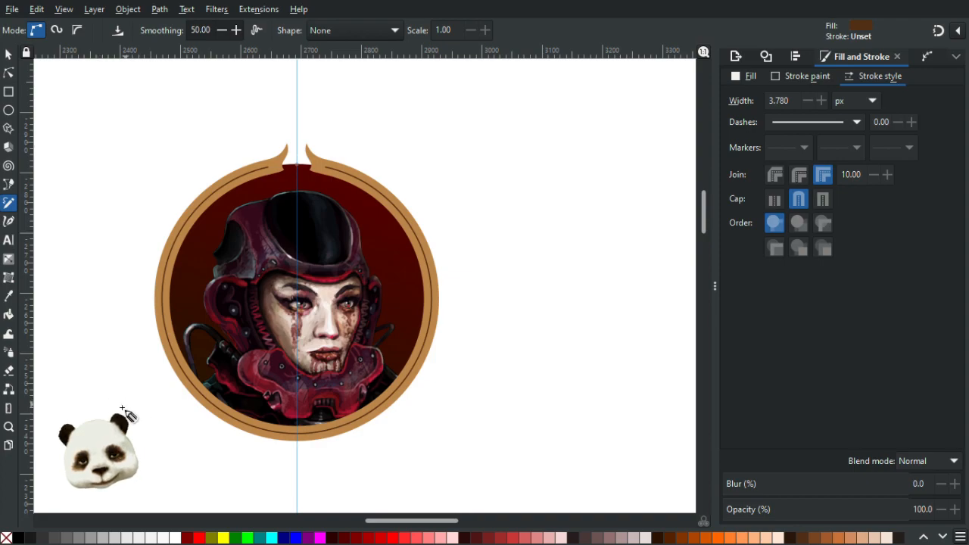
mouse_move(146, 382)
left_mouse_down()
mouse_move(264, 304)
mouse_move(518, 163)
left_mouse_up()
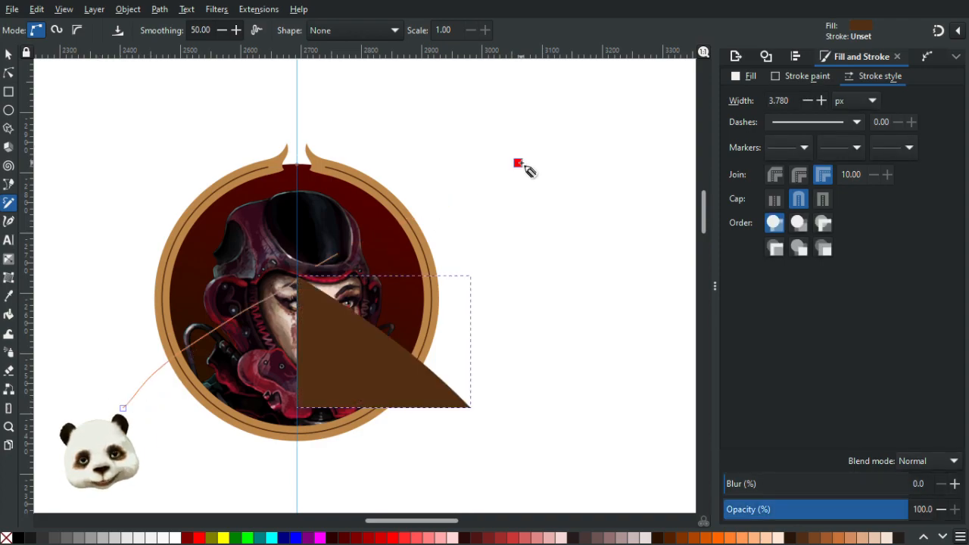
key("ctrl+z")
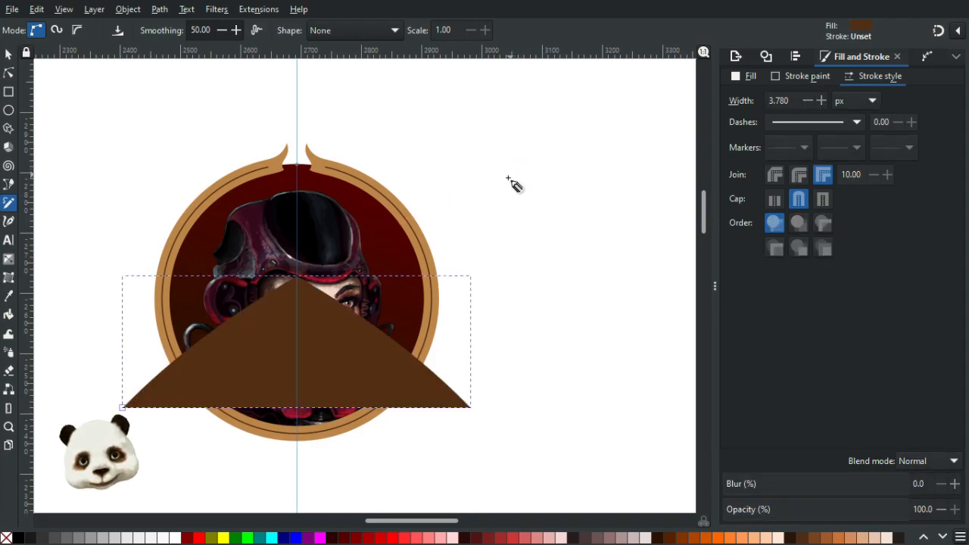
mouse_move(96, 366)
left_mouse_down()
mouse_move(343, 237)
mouse_move(602, 134)
left_mouse_up()
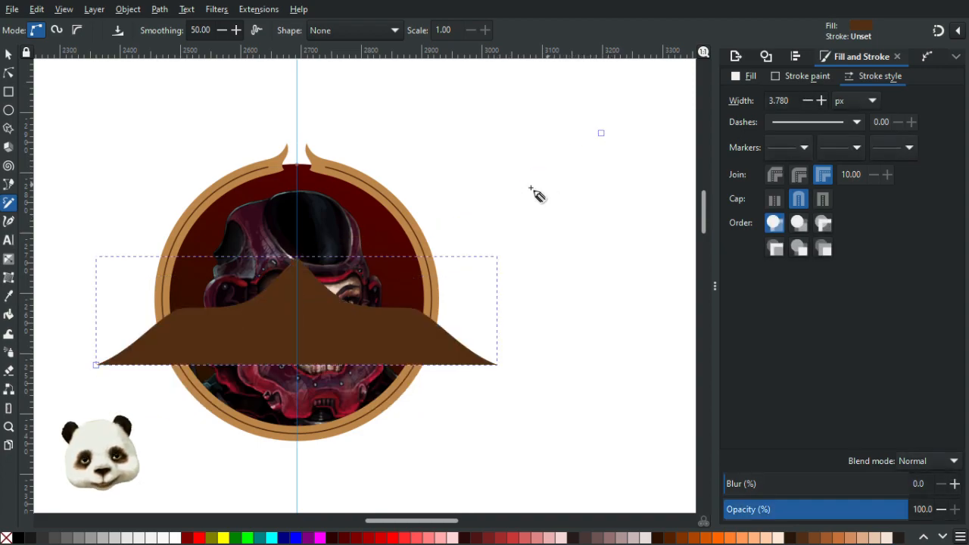
key("ctrl+z")
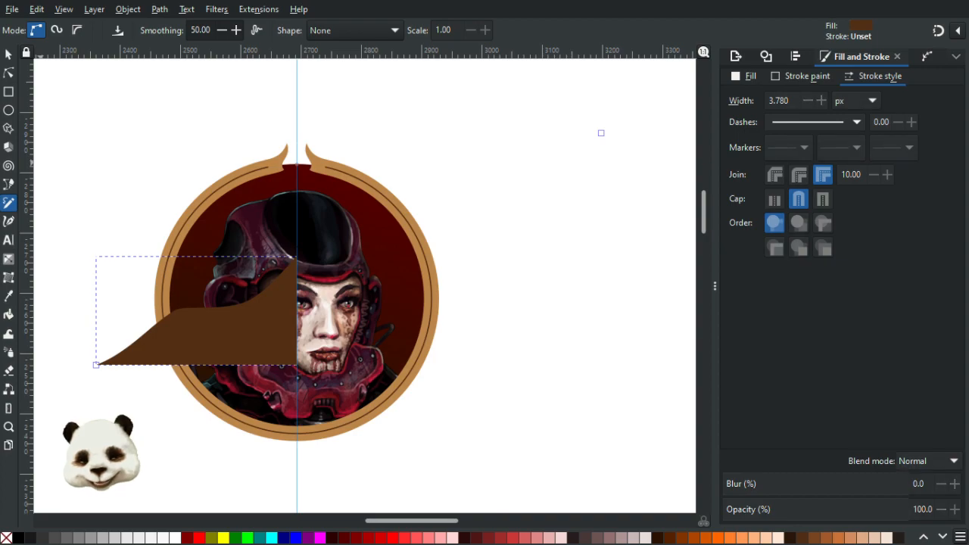
key("ctrl+z")
key("ctrl+z")
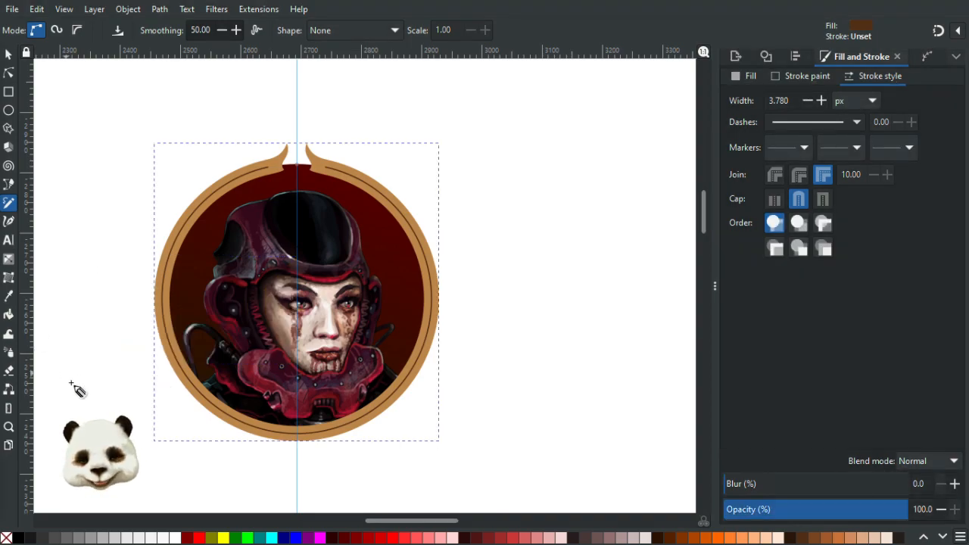
Try a diagonal Pencil stroke across the portrait with another stroke continuing from its upper end, and undo both.
left_click_drag(121, 403, 507, 165)
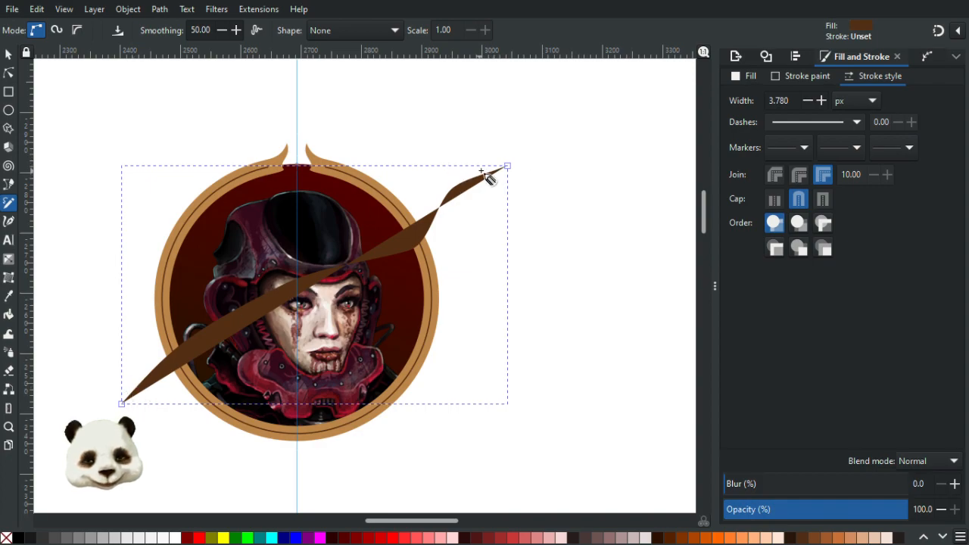
mouse_move(506, 167)
left_mouse_down()
mouse_move(513, 173)
mouse_move(504, 216)
mouse_move(500, 160)
mouse_move(432, 120)
left_mouse_up()
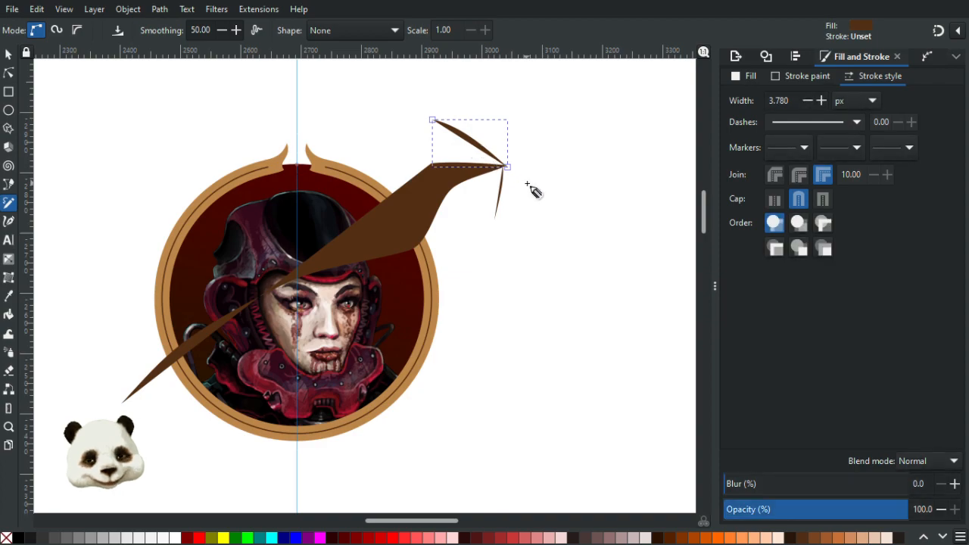
key("ctrl+z")
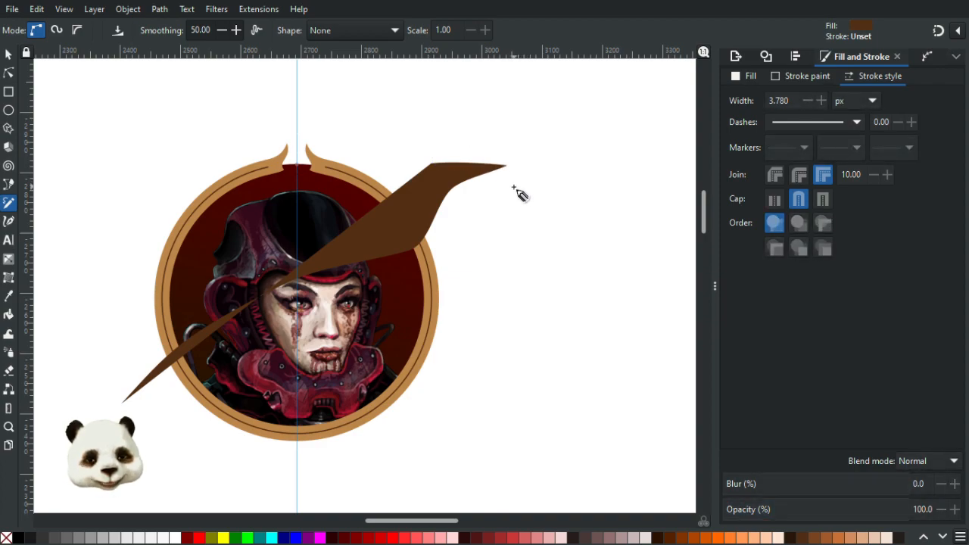
key("ctrl+z")
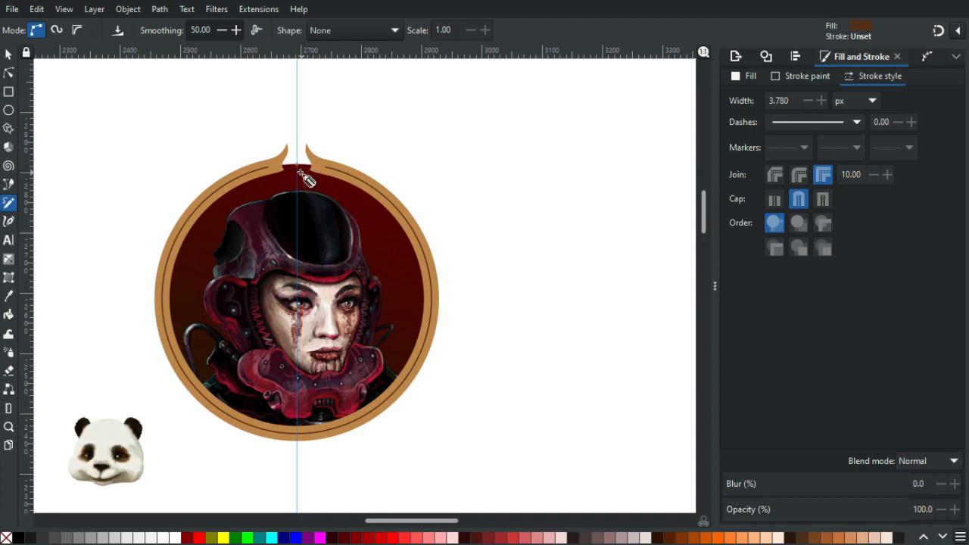
Examine the horned gold frame around the whole portrait, its surroundings on the canvas, and its outer left edge.
scroll(314, 168, "up", 2)
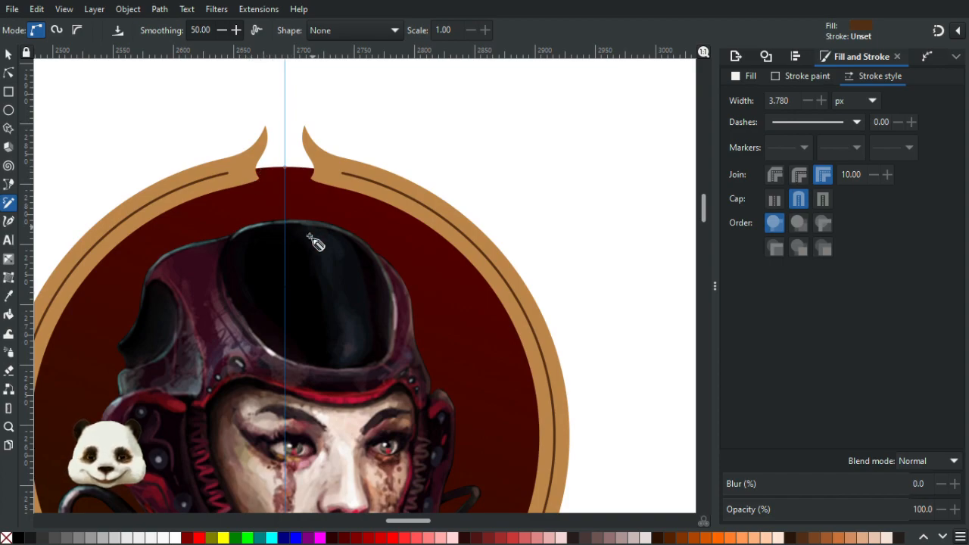
scroll(312, 241, "down", 2)
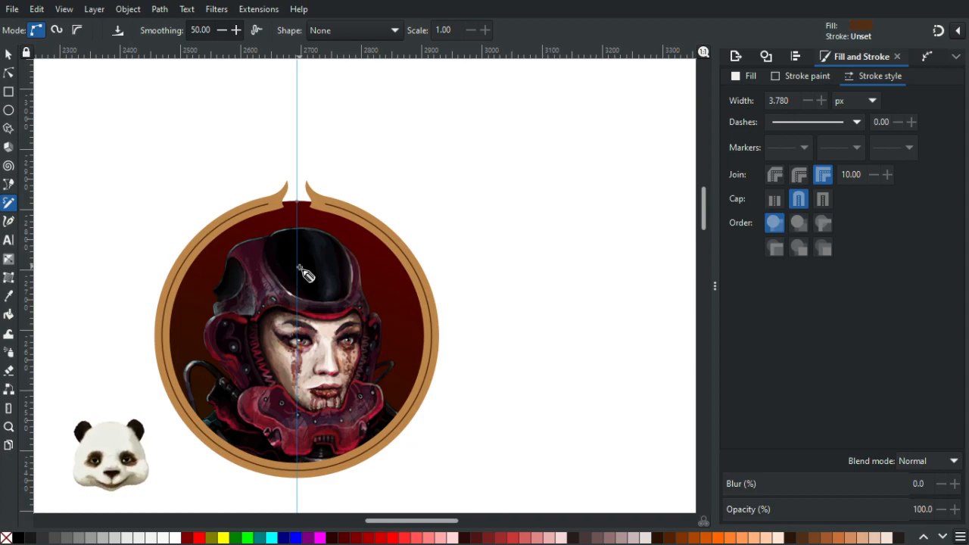
scroll(306, 276, "down", 5)
scroll(330, 316, "down", 1)
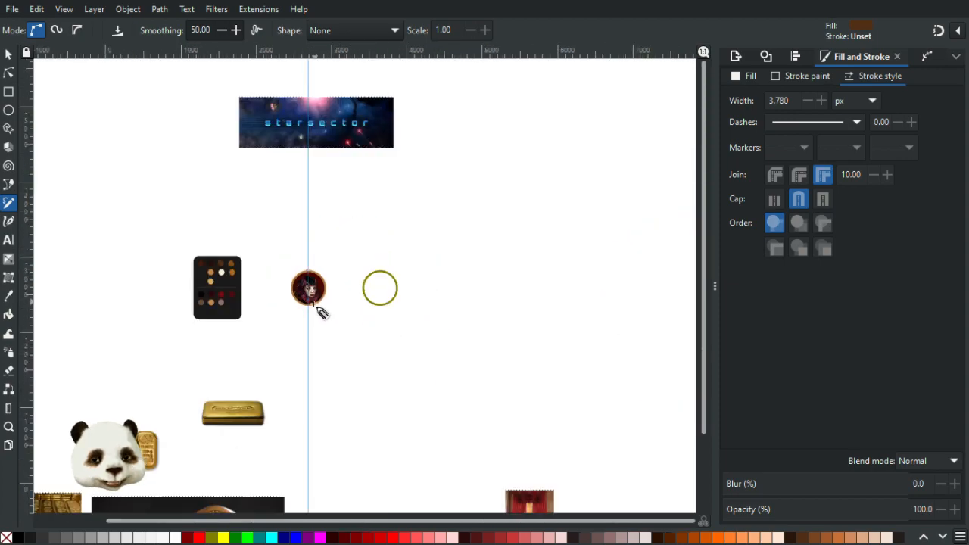
scroll(322, 312, "up", 2)
scroll(326, 307, "up", 1)
scroll(301, 246, "up", 3)
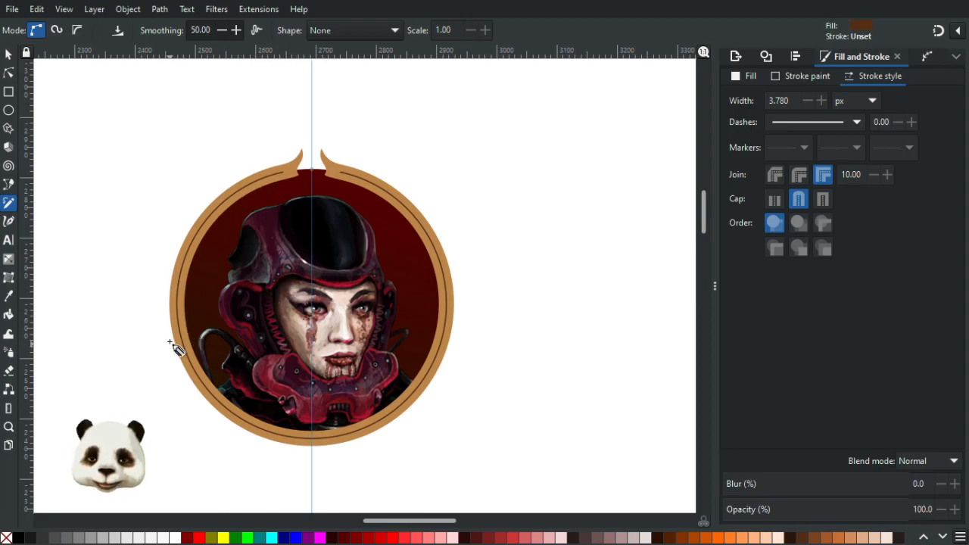
scroll(176, 344, "up", 1)
scroll(178, 342, "up", 1)
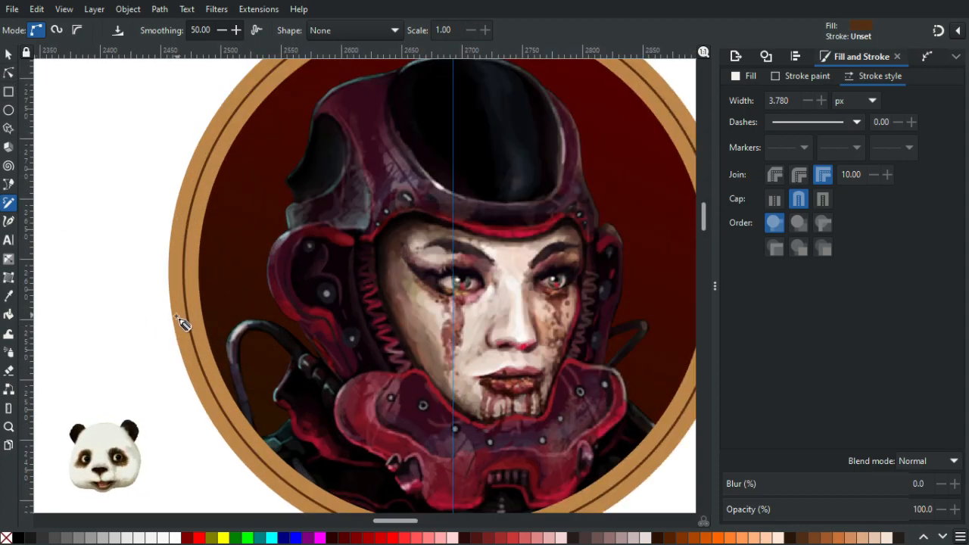
Try adding two nodes on the gold frame's outer left edge, just below its leftmost node.
key("b")
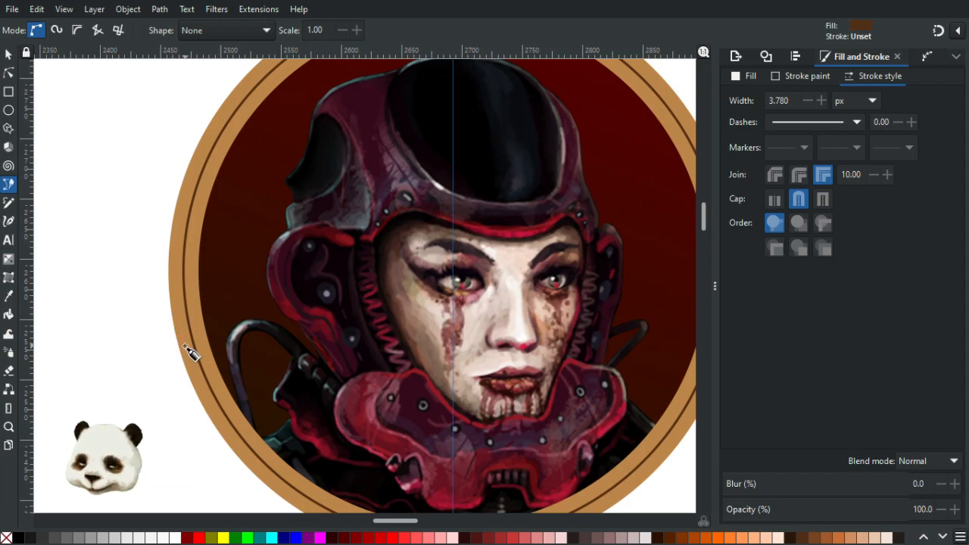
key("n")
left_click(173, 318)
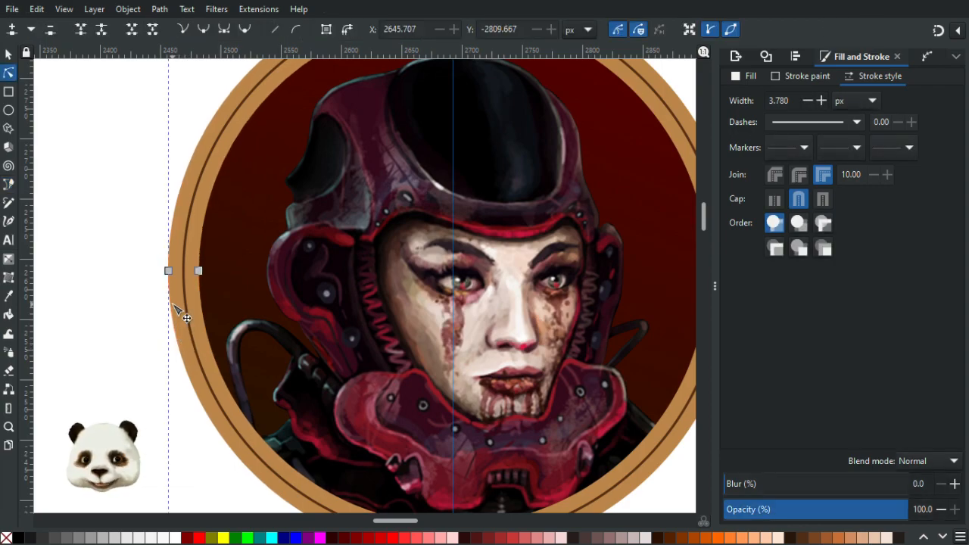
left_click_drag(179, 350, 162, 280)
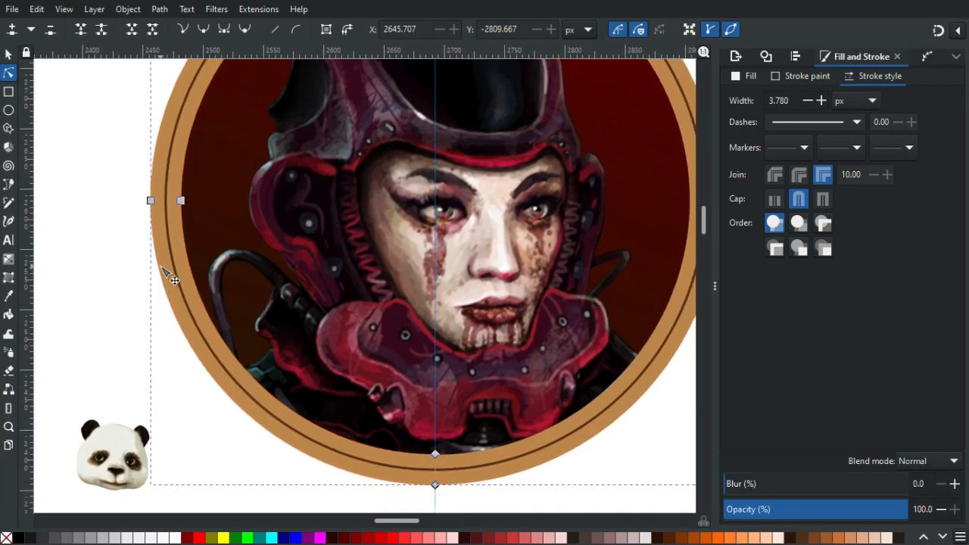
left_click(158, 266)
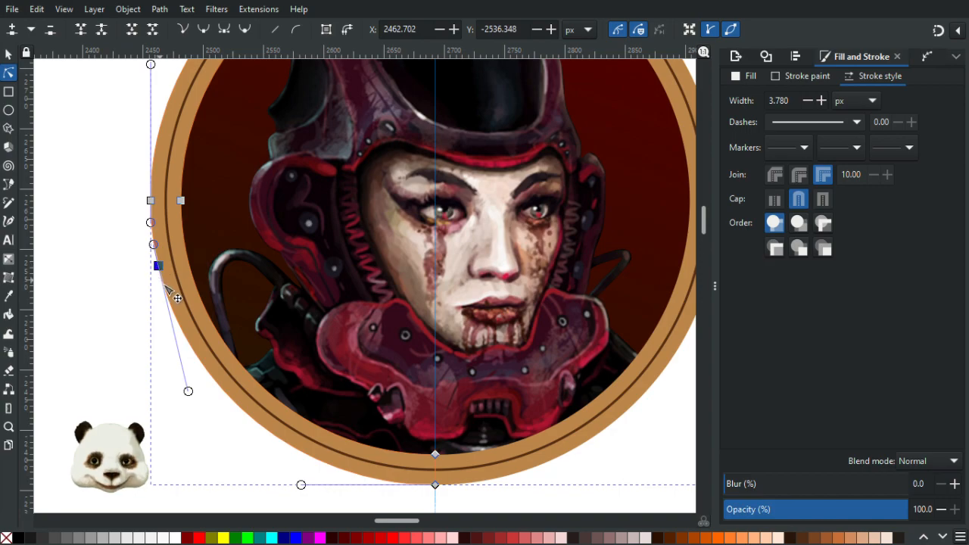
scroll(169, 295, "up", 2)
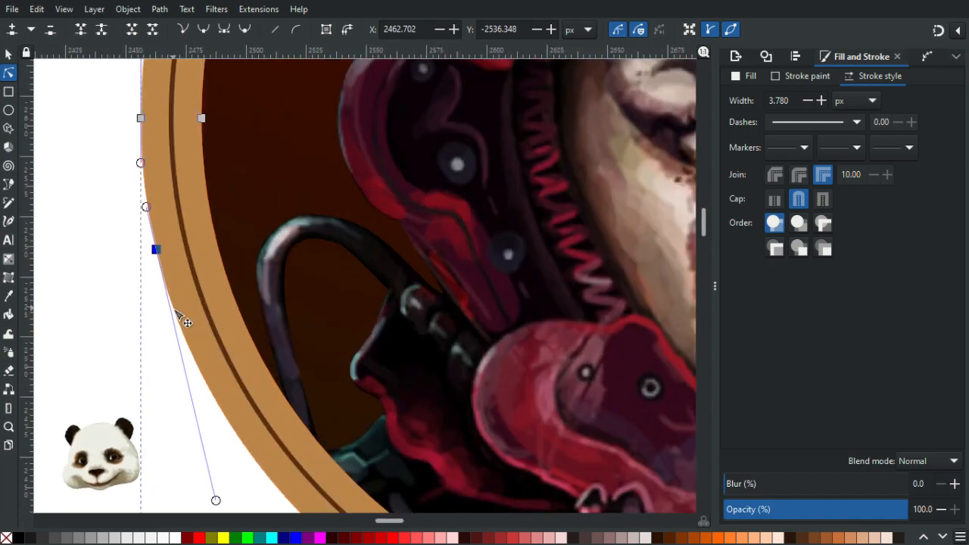
left_click(176, 310, "ctrl")
key("ctrl+z")
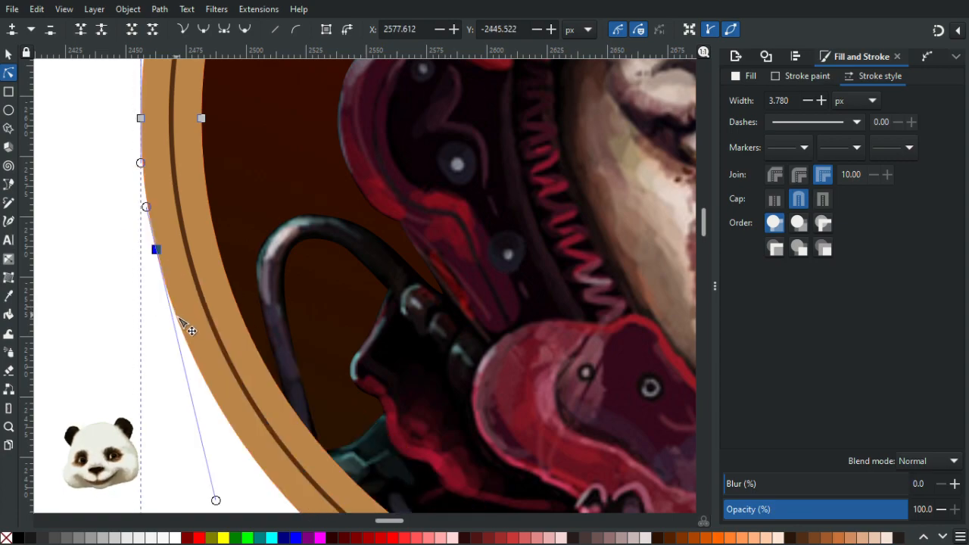
double_click(180, 319)
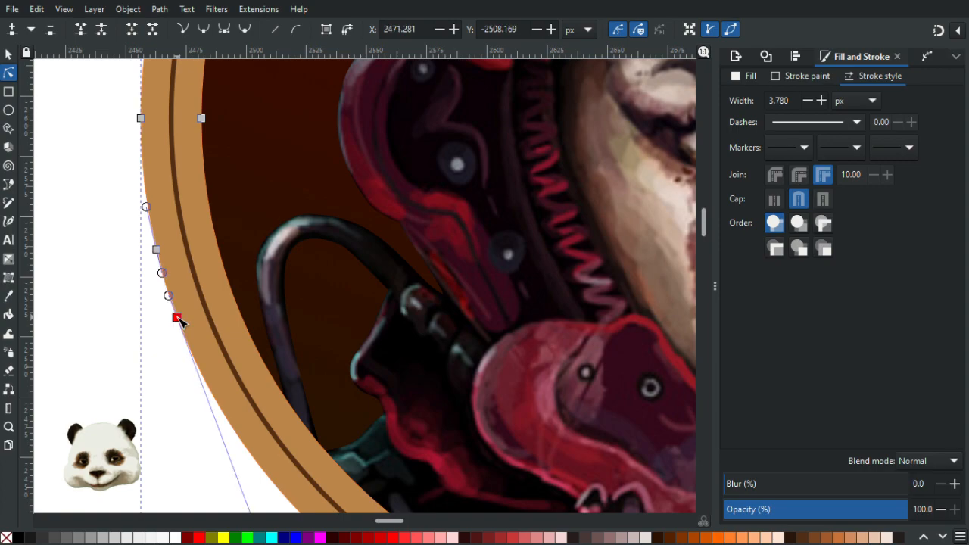
Add one more node close beside each of the two nodes on the frame's outer left edge, and deselect them.
scroll(160, 260, "up", 3)
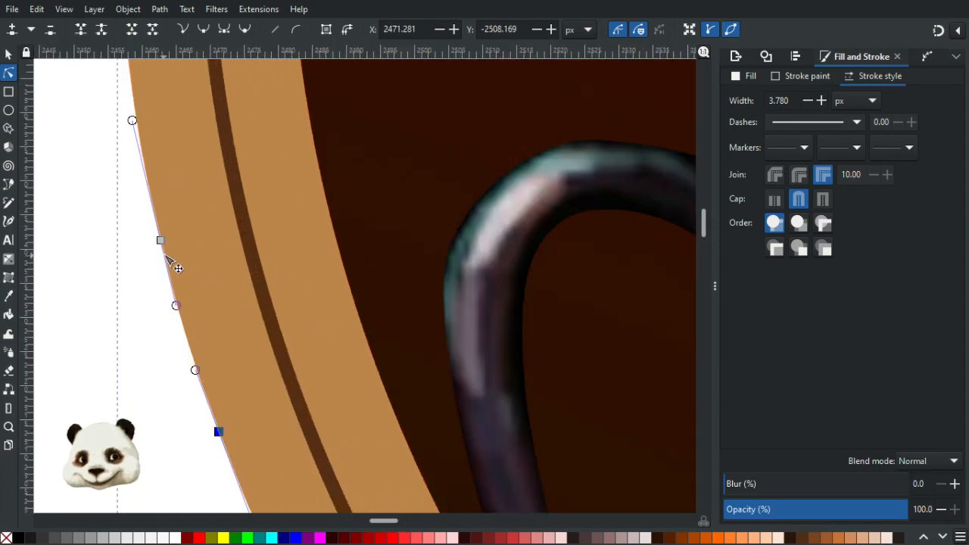
left_click(160, 241)
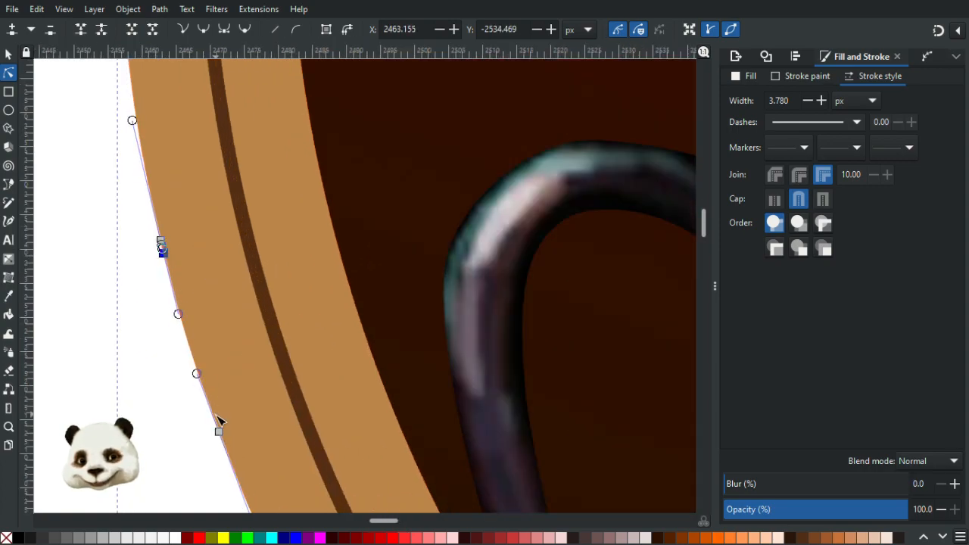
left_click_drag(218, 427, 214, 419)
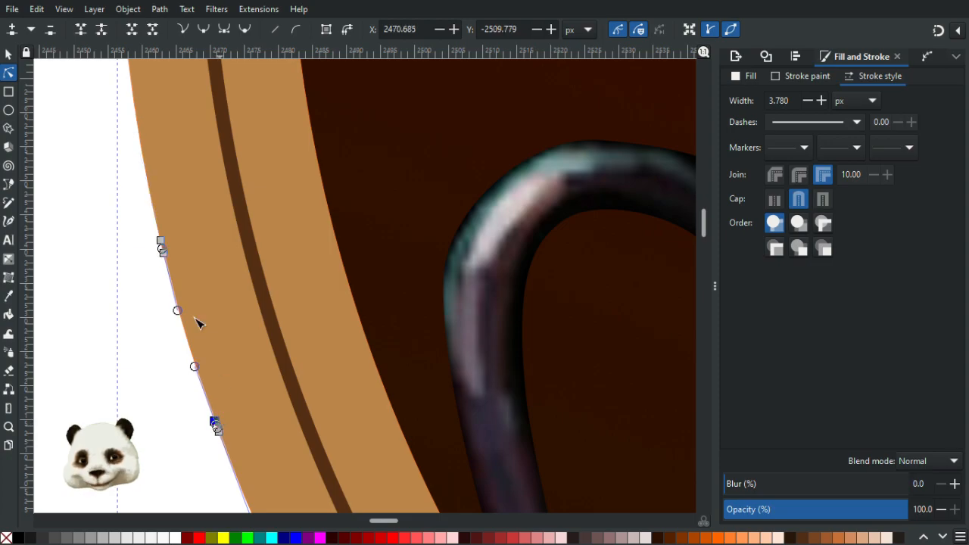
left_click(161, 248)
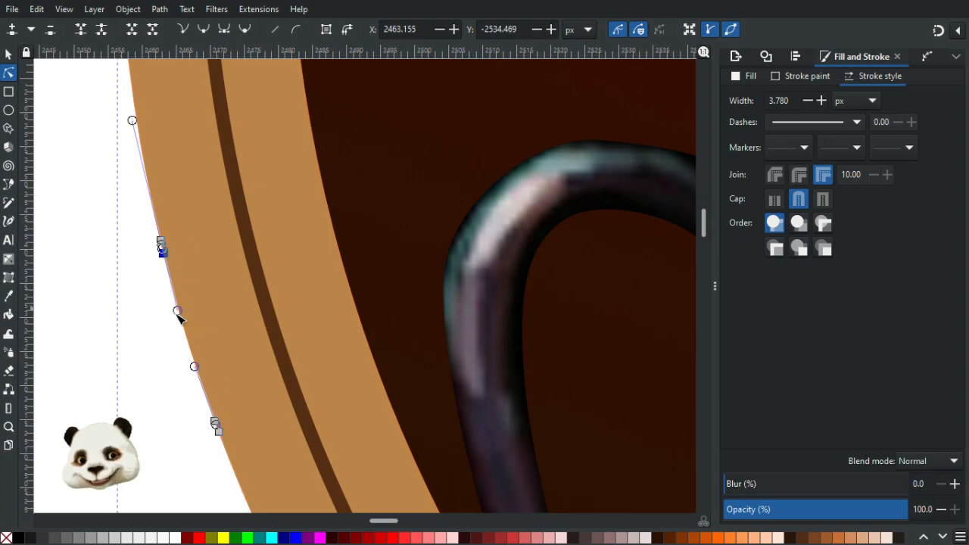
left_click_drag(190, 424, 184, 427, "ctrl")
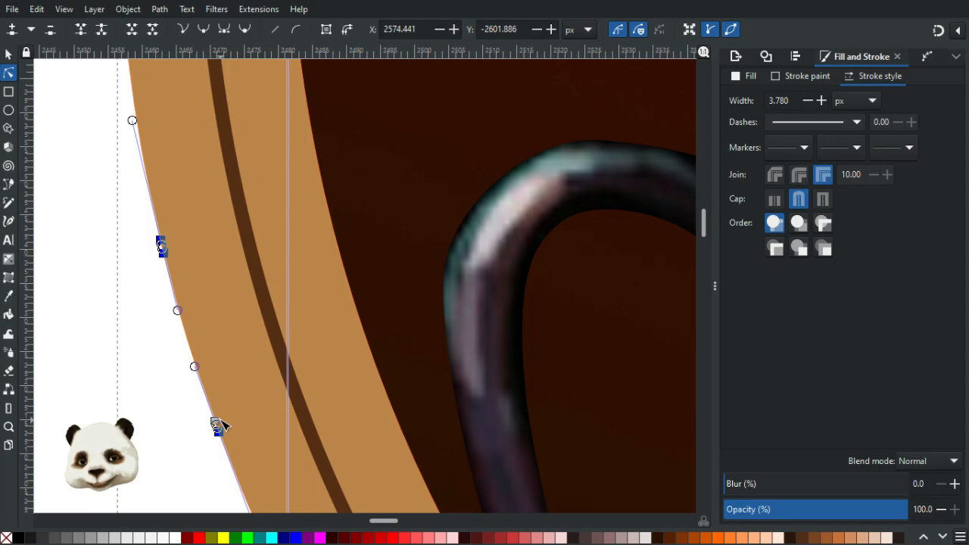
left_click(144, 331)
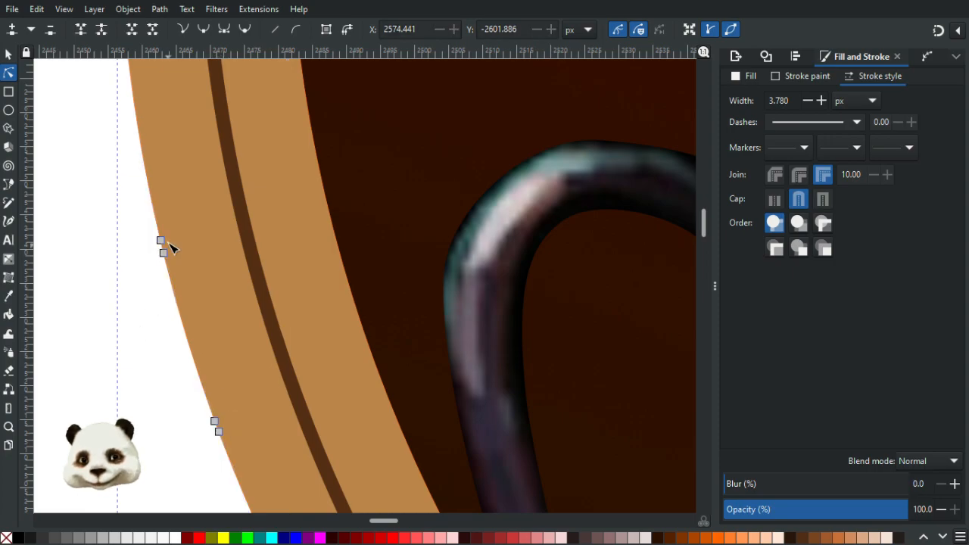
Try pulling the two inner nodes of the group outward together to form a rectangular tab on the frame's edge.
left_click(163, 252)
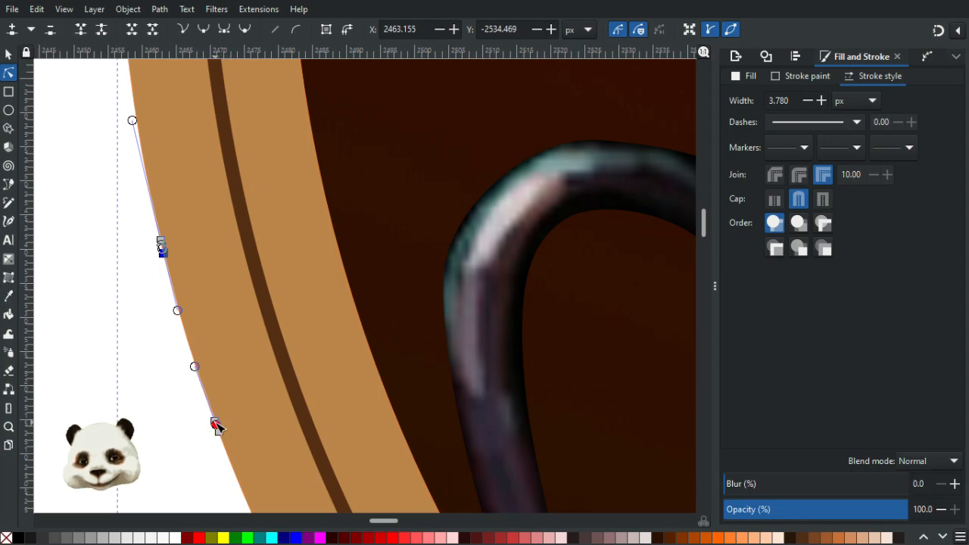
left_click(215, 424, "shift")
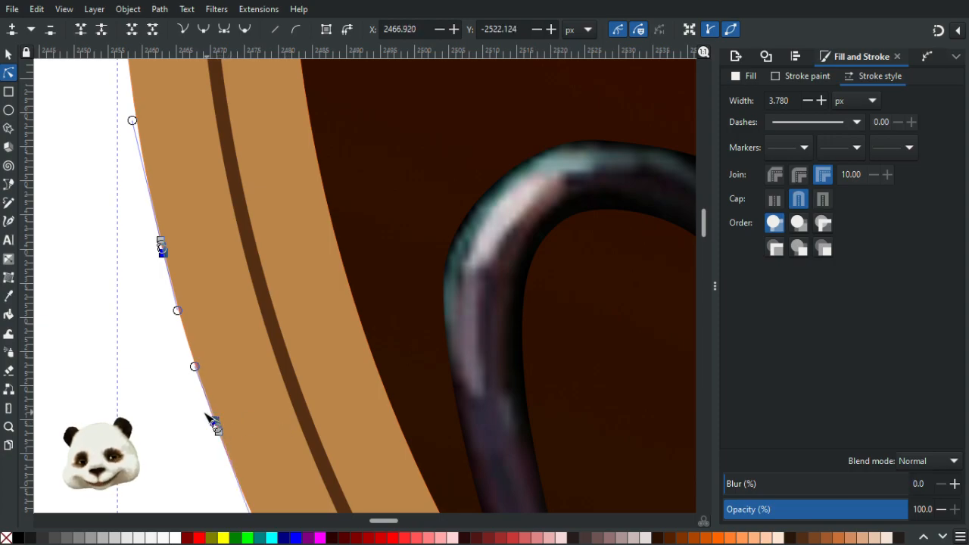
left_click_drag(215, 425, 92, 468)
Move the tab's lower outer corner slightly inward and adjust the curve handles along the tab's outer side.
scroll(166, 269, "down", 5)
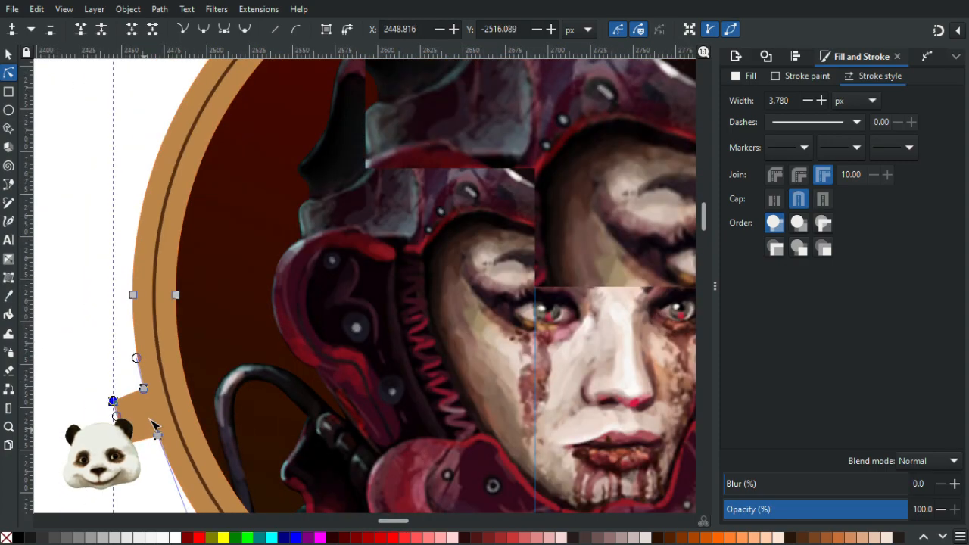
scroll(166, 269, "down", 3)
scroll(158, 281, "up", 2)
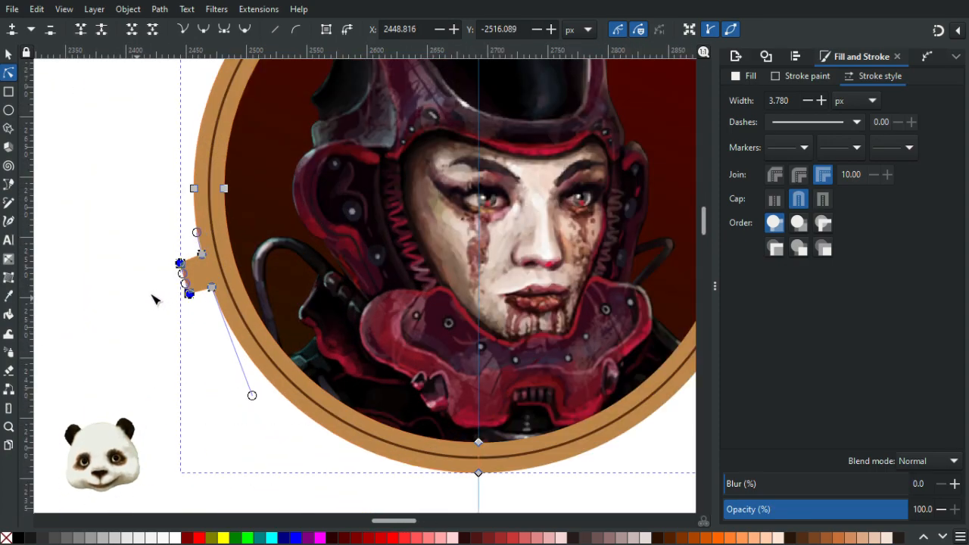
scroll(189, 295, "up", 1)
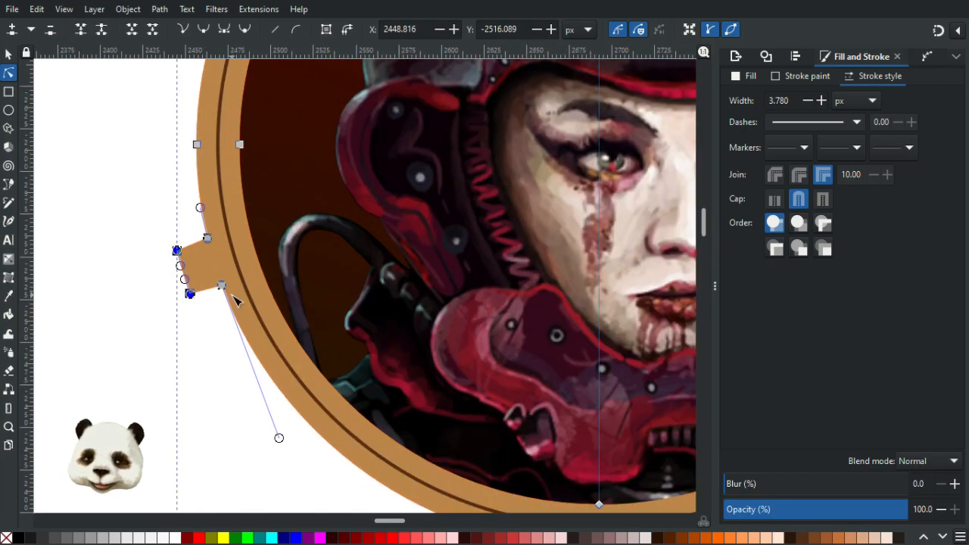
scroll(190, 294, "up", 1)
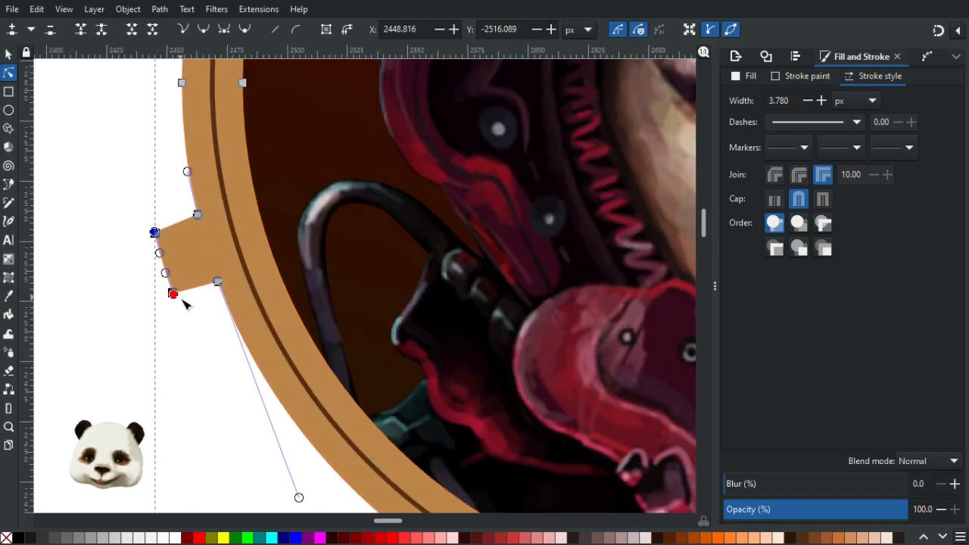
left_click(184, 300)
left_click(174, 294)
scroll(198, 314, "up", 2)
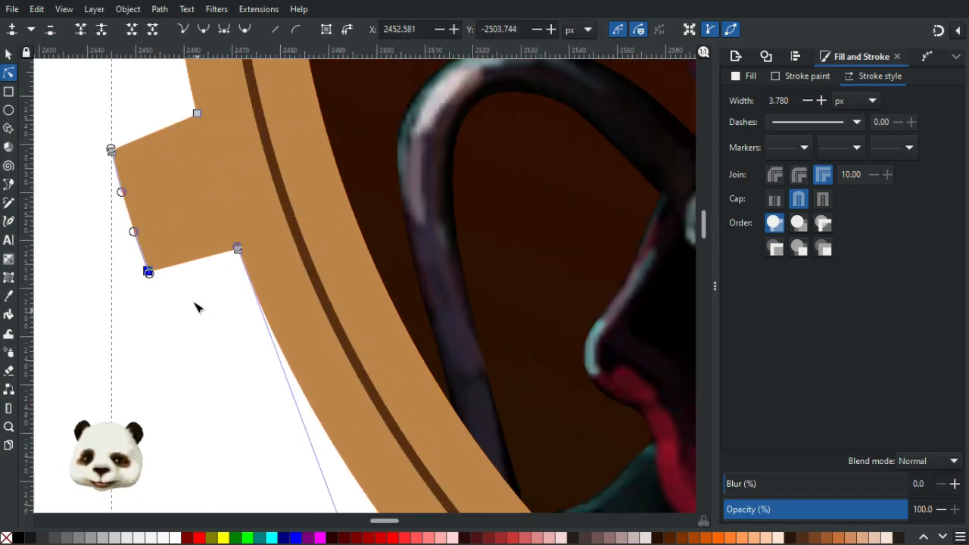
left_click_drag(150, 273, 163, 271)
key("ctrl+z")
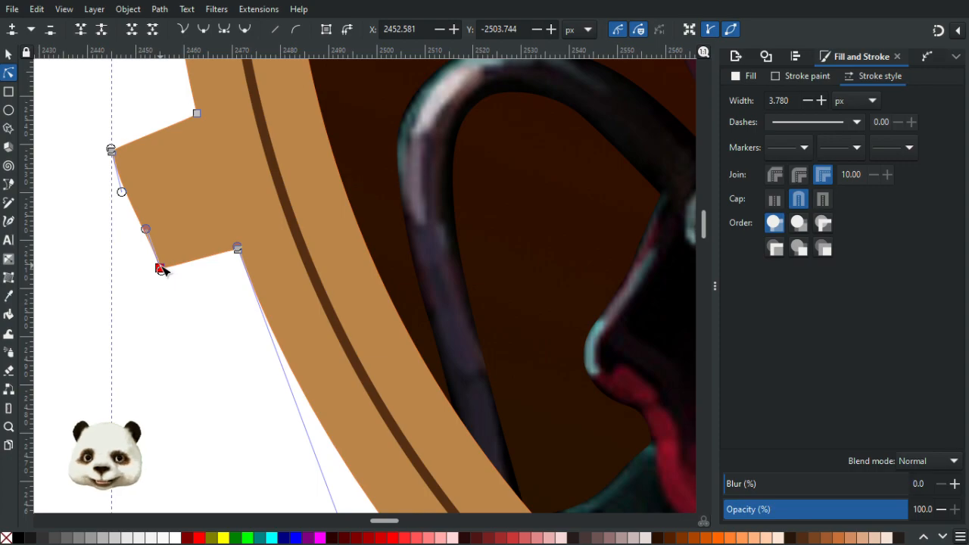
left_click_drag(122, 191, 129, 191)
left_click_drag(146, 229, 141, 231)
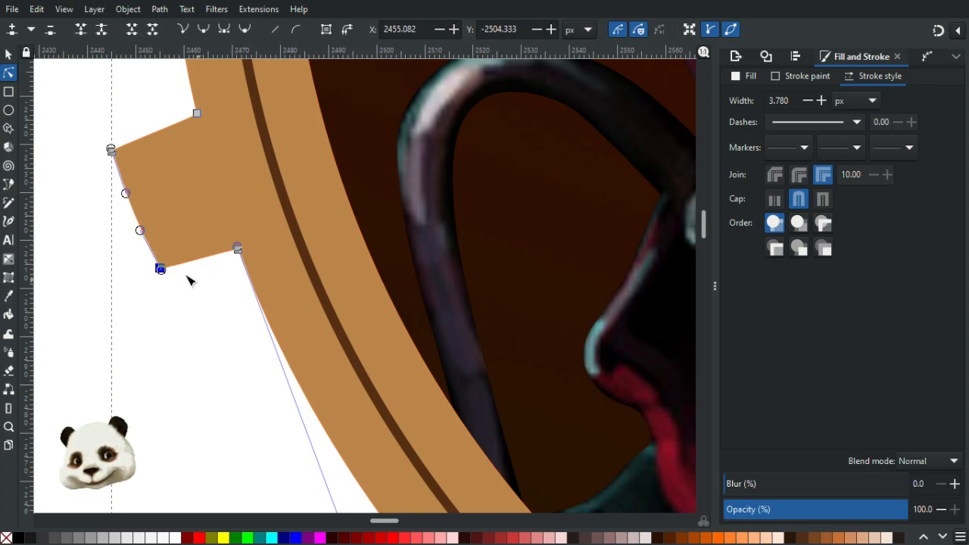
Move both outer corners of the tab closer to the frame, deselect it, and check the mirrored tabs on the whole frame.
left_click_drag(141, 258, 176, 280)
left_click_drag(97, 144, 119, 162)
left_click_drag(161, 268, 211, 257)
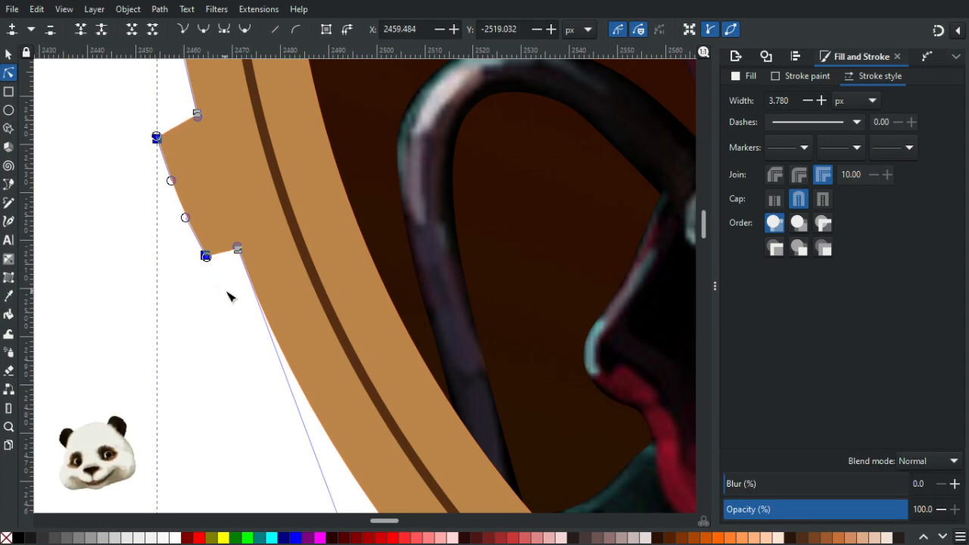
scroll(223, 296, "down", 5)
left_click(199, 334)
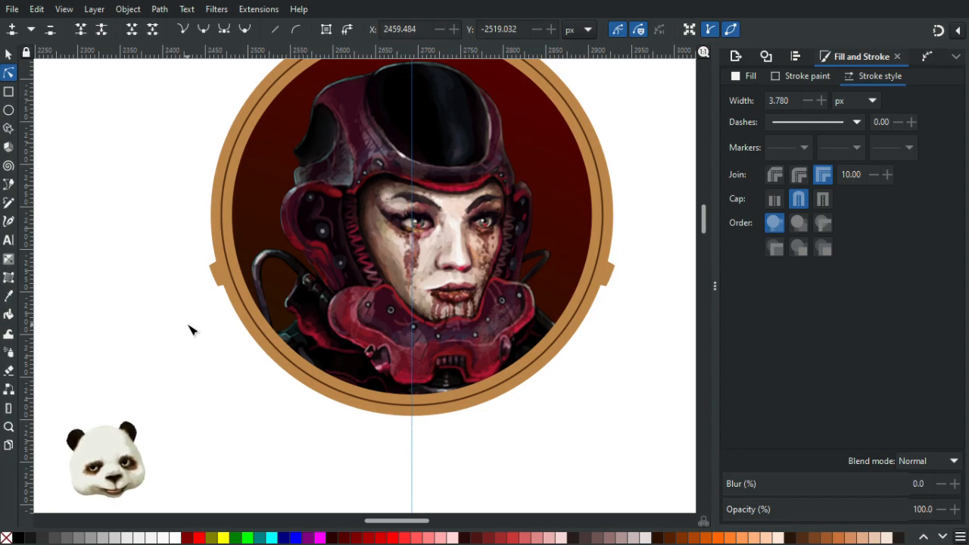
scroll(190, 329, "down", 2)
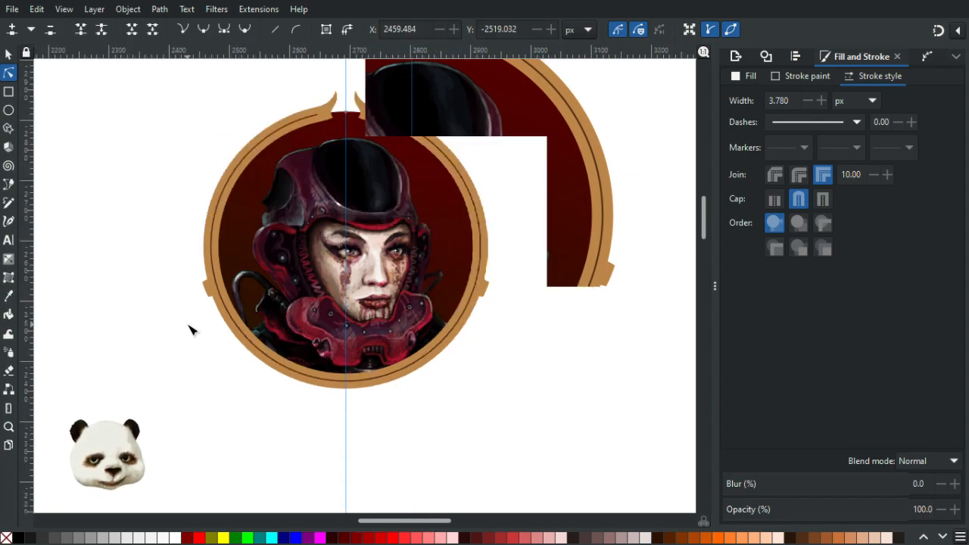
scroll(189, 330, "down", 1)
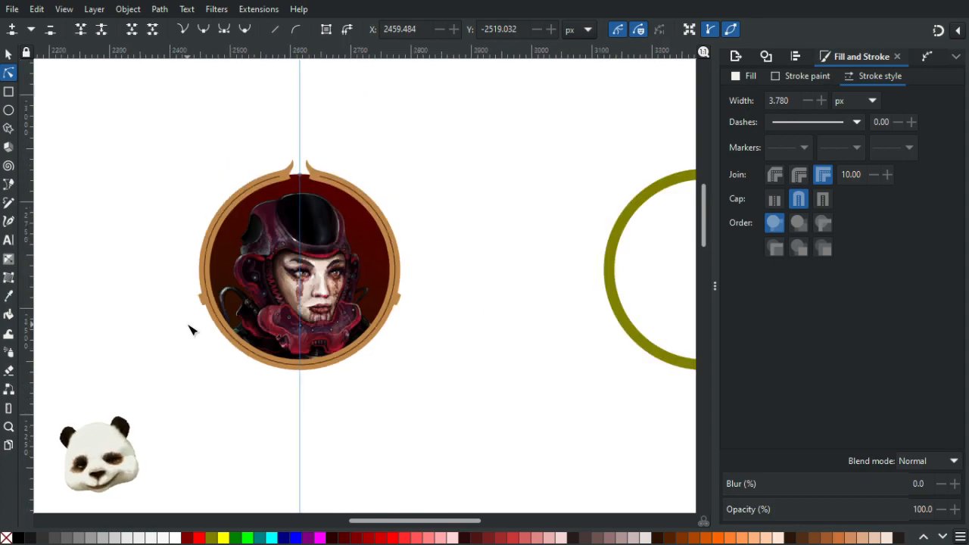
Undo the tab and its edits on both sides, restoring the frame's plain round outer edge.
scroll(189, 330, "up", 2)
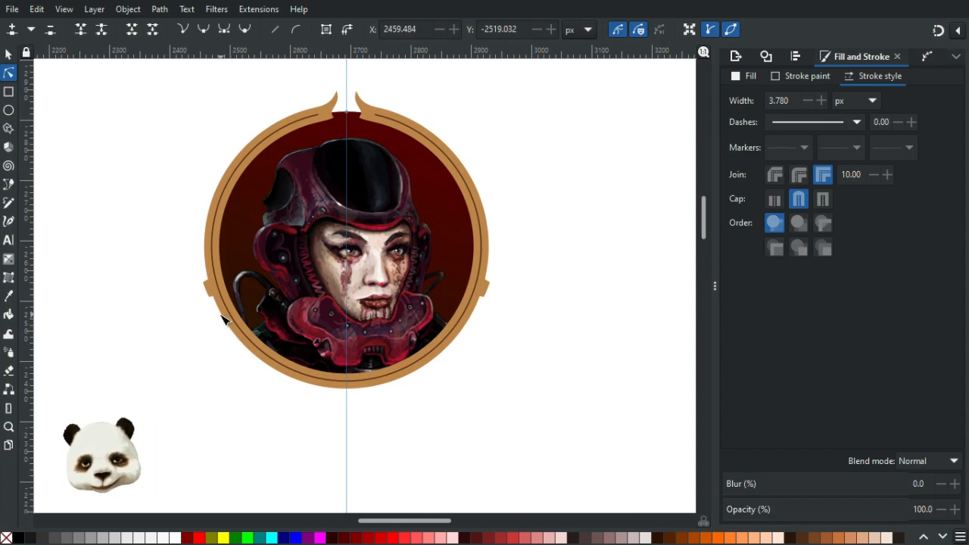
scroll(222, 319, "up", 4)
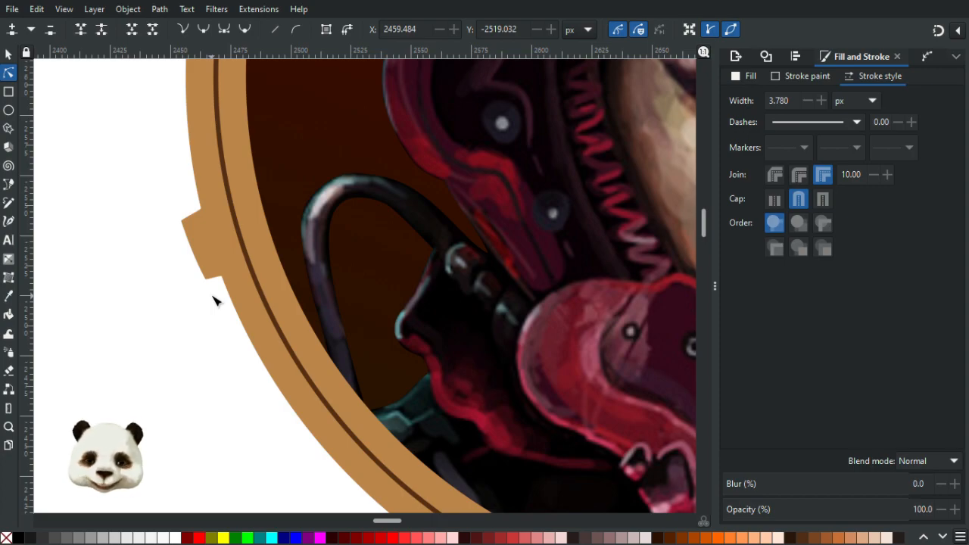
key("ctrl+z")
key("ctrl+z")
key("ctrl+z")
key("ctrl+z")
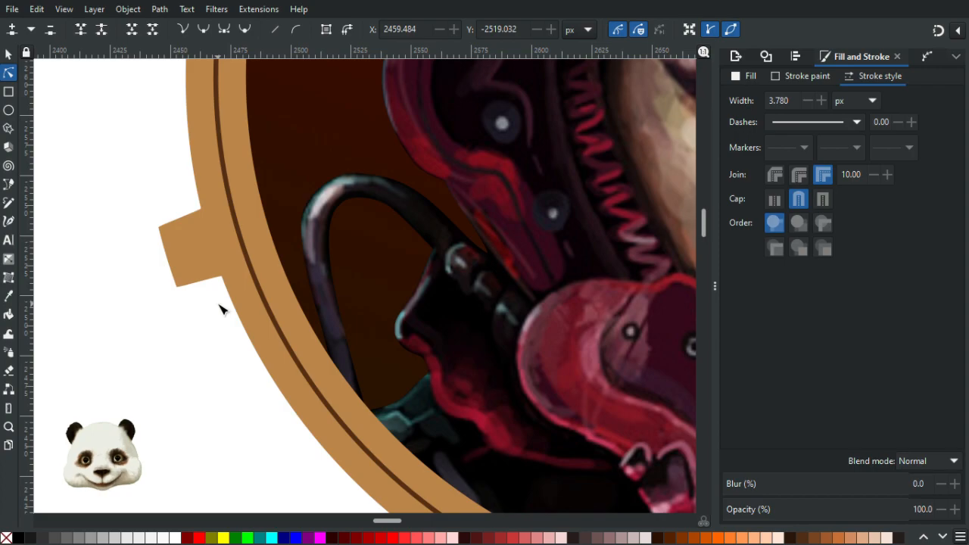
scroll(206, 319, "down", 5)
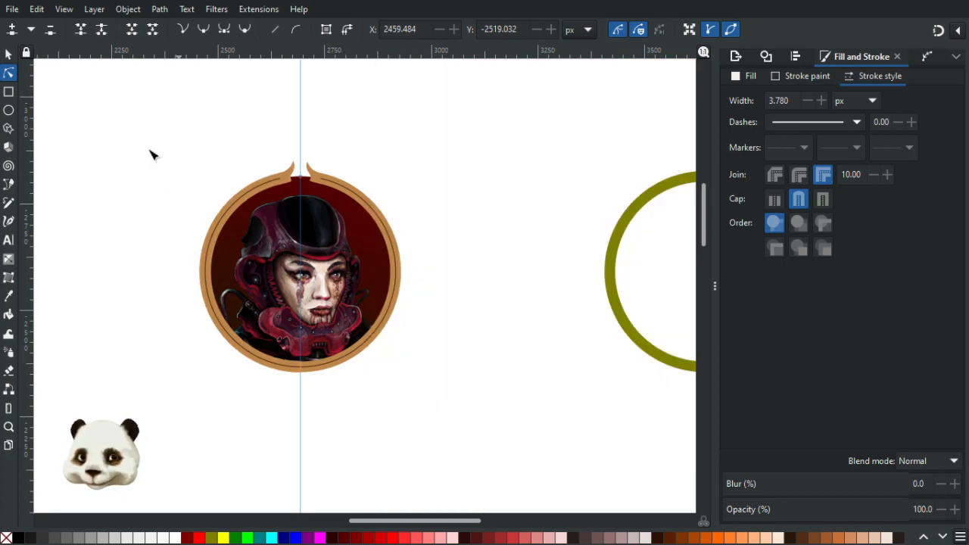
Duplicate the dark red background circle, raise the copy above the portrait, and enlarge it proportionally to about 541 px wide.
left_click(7, 57)
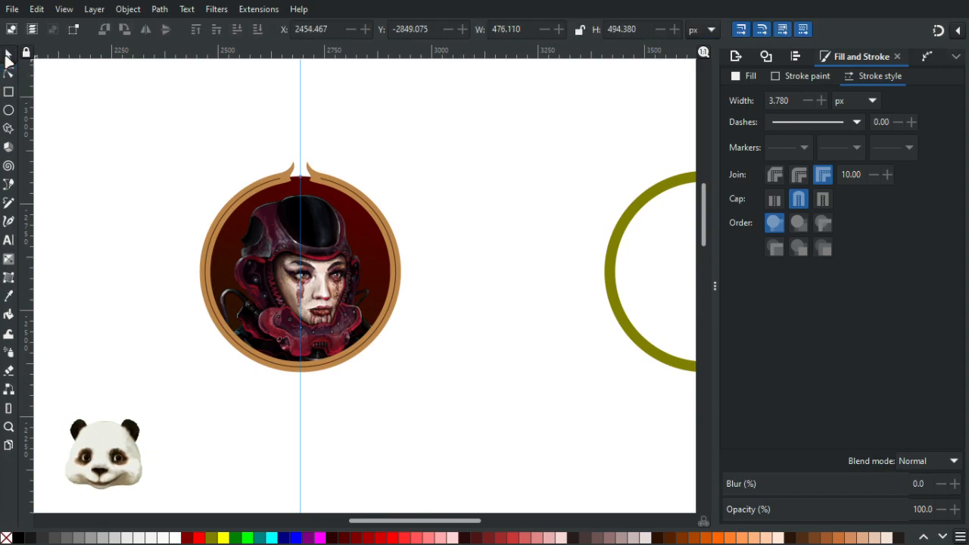
left_click(294, 190)
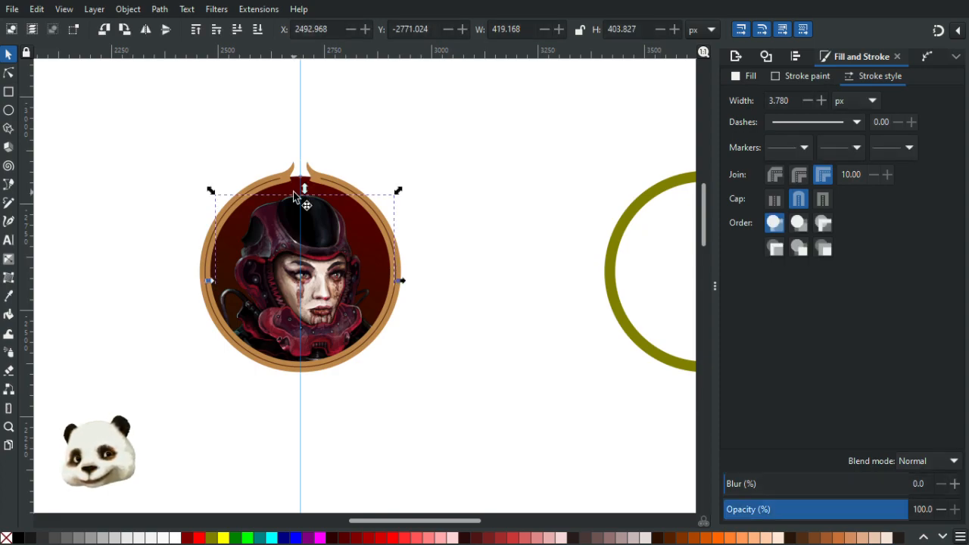
left_click(296, 185, "alt")
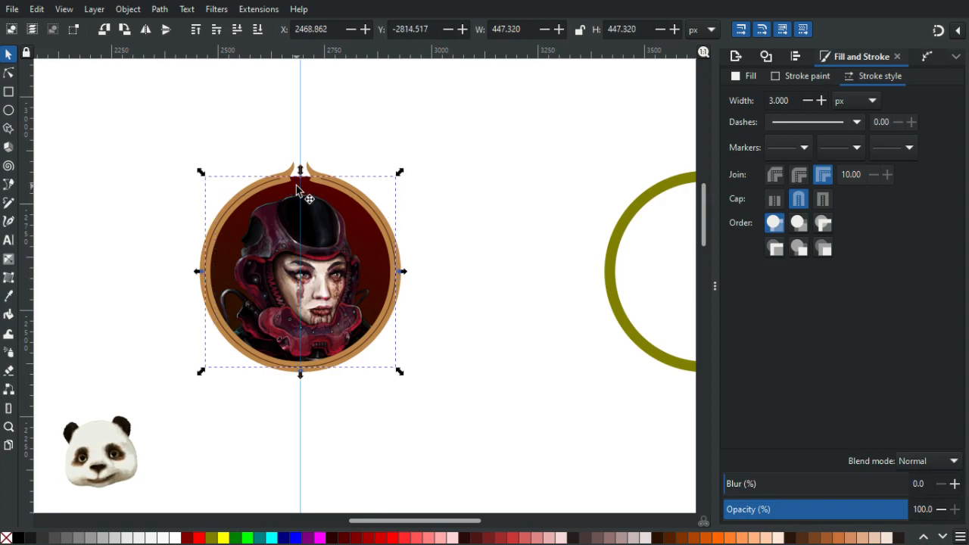
key("Page_Up")
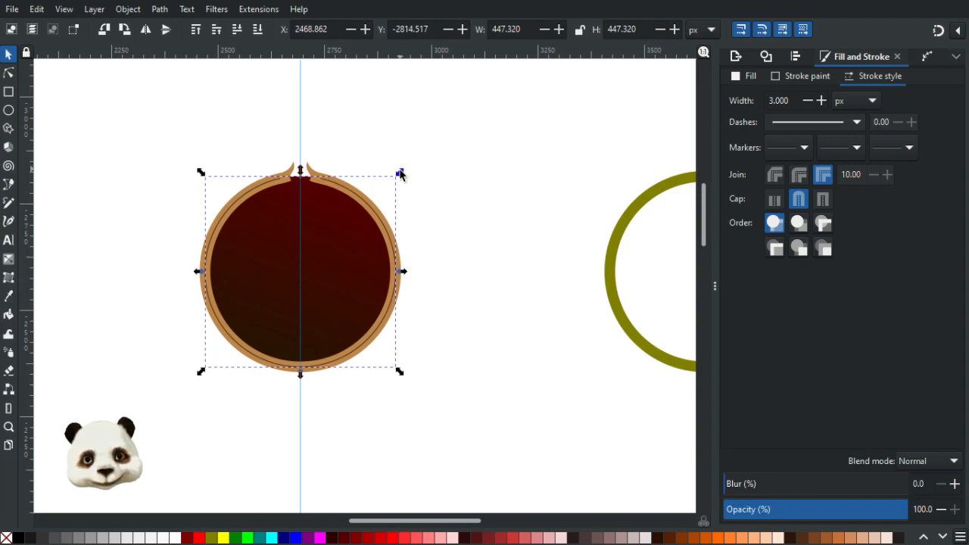
left_click_drag(403, 172, 473, 150)
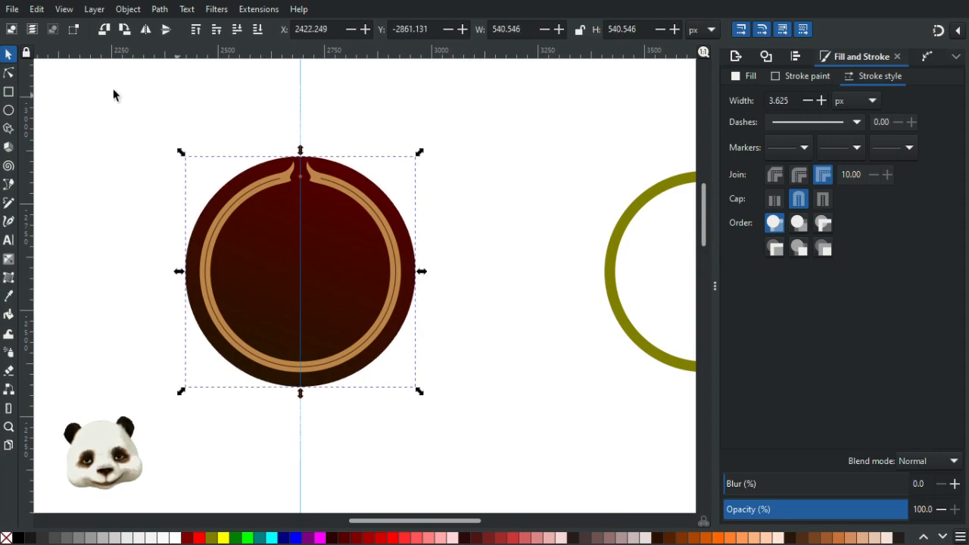
Enable snapping, shift the enlarged circle slightly upward along the vertical guide, and fill it with solid red.
left_click_drag(336, 168, 335, 155)
left_click(938, 31)
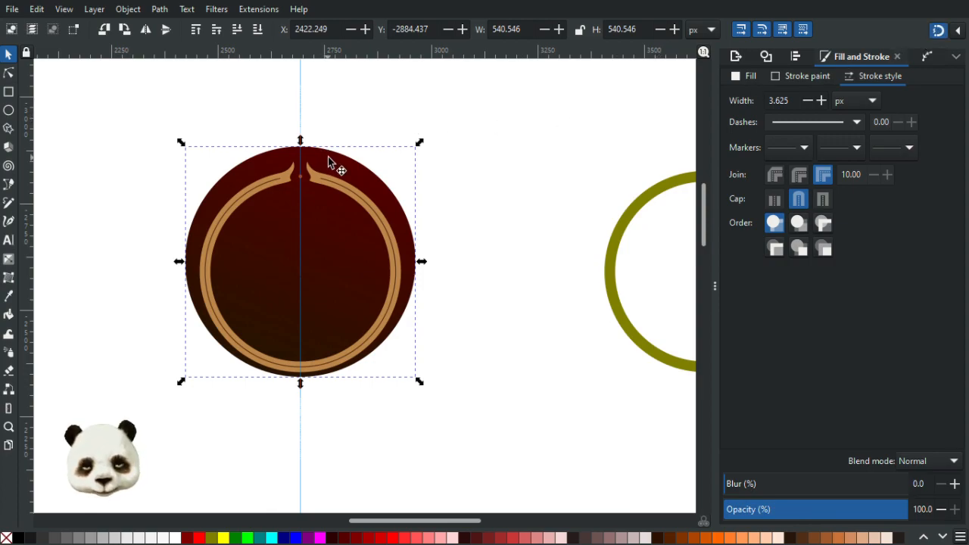
left_click_drag(330, 159, 326, 143)
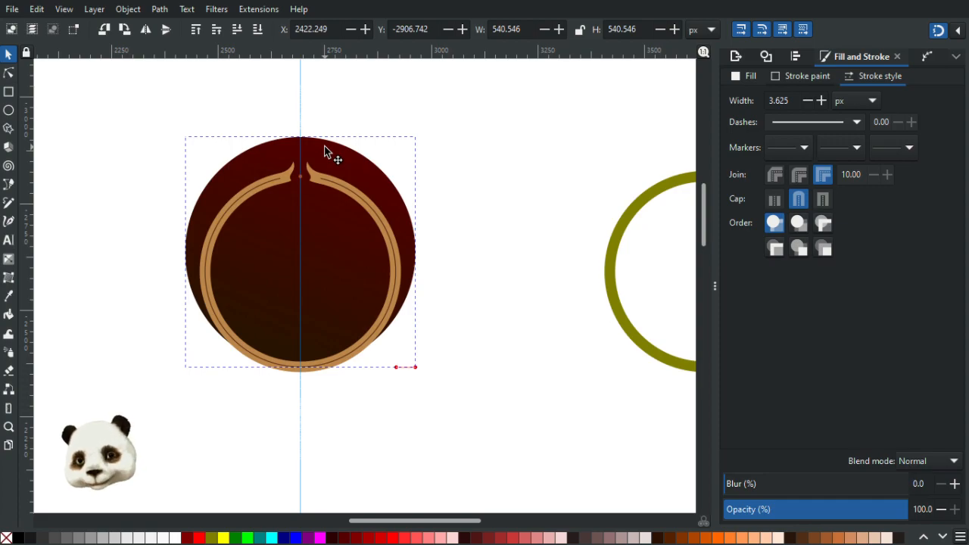
left_click_drag(324, 151, 325, 156)
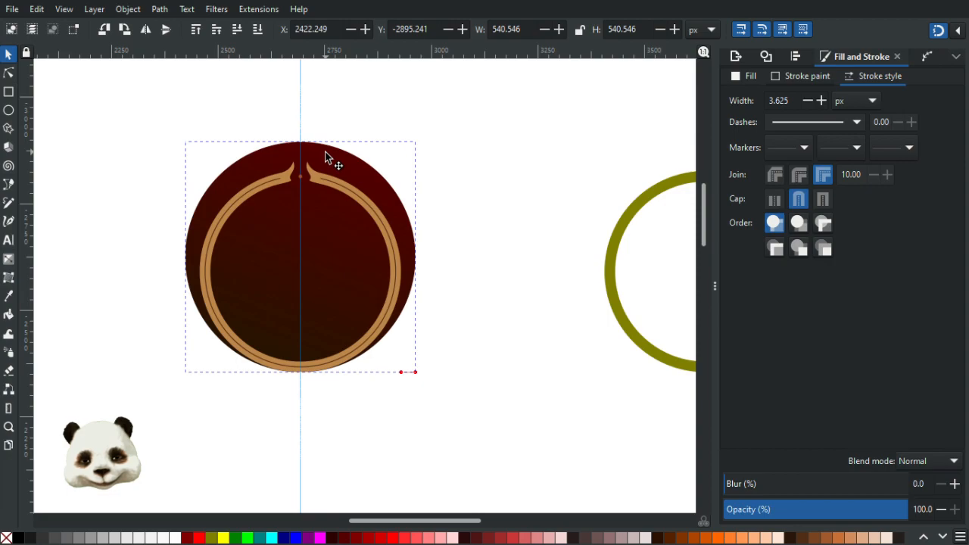
left_click_drag(325, 156, 326, 157)
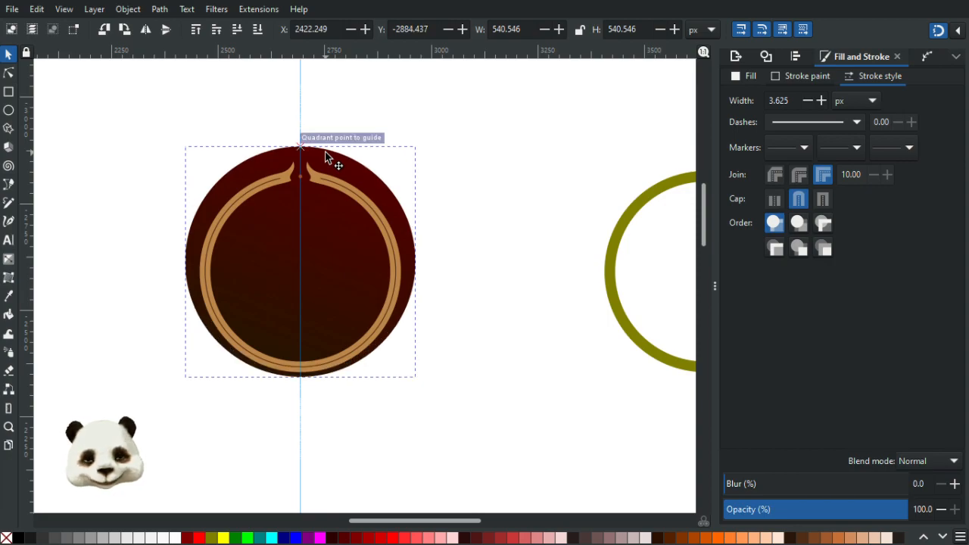
left_click_drag(325, 152, 329, 151)
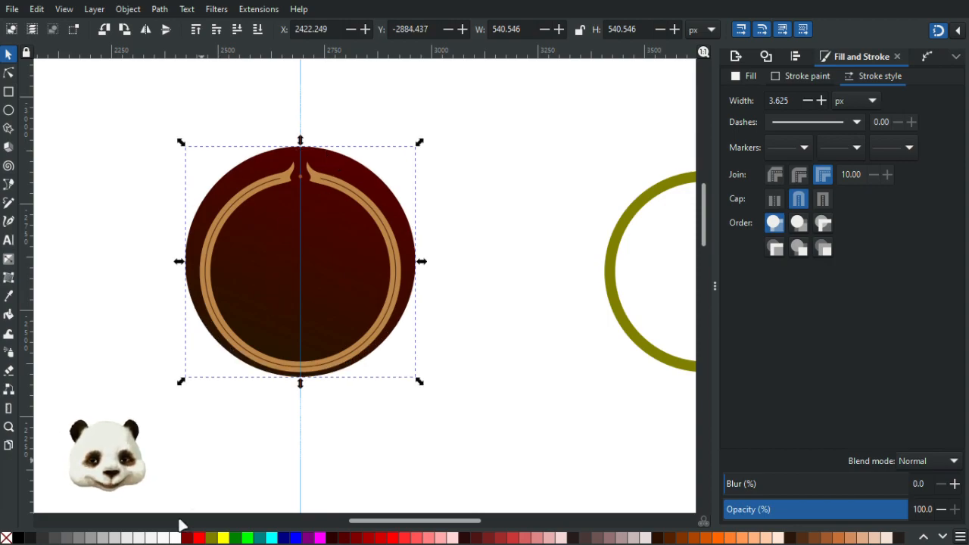
left_click(198, 538)
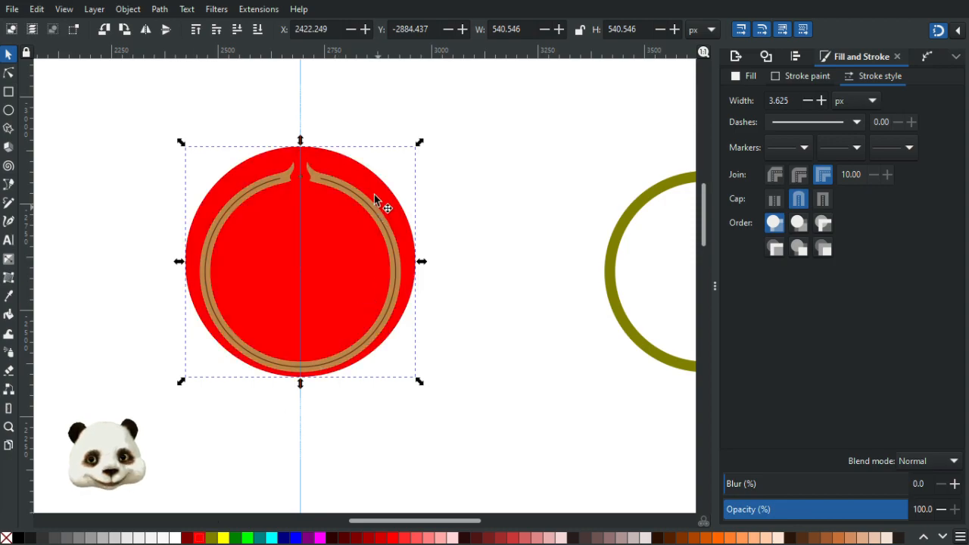
left_click_drag(345, 162, 342, 162)
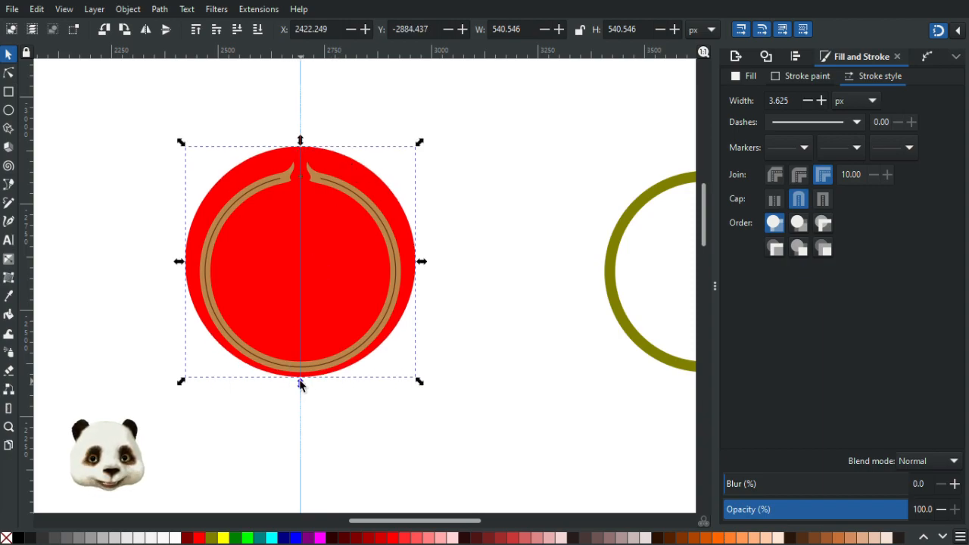
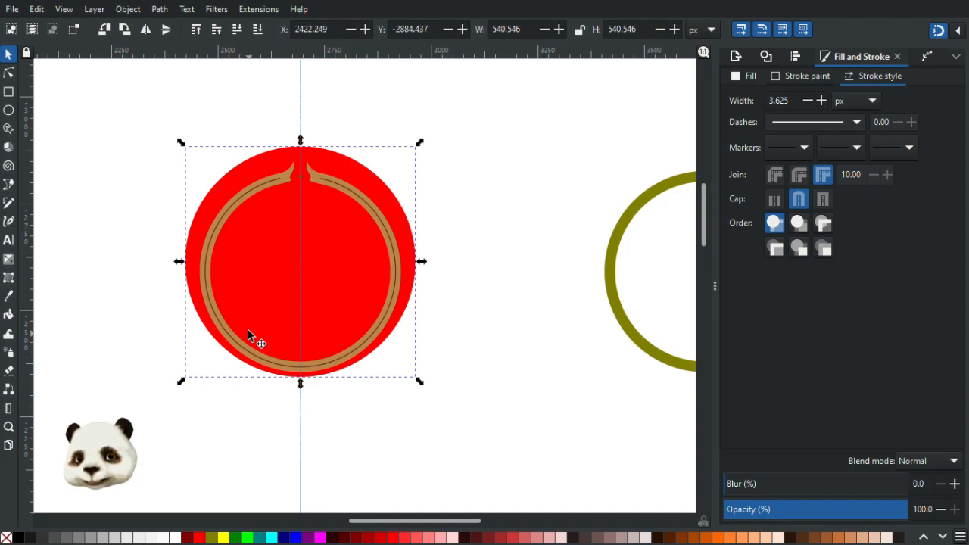
Examine how far the red circle extends beyond the frame along its sides and lower edge.
scroll(248, 333, "up", 3)
scroll(248, 333, "down", 1)
scroll(280, 356, "up", 3)
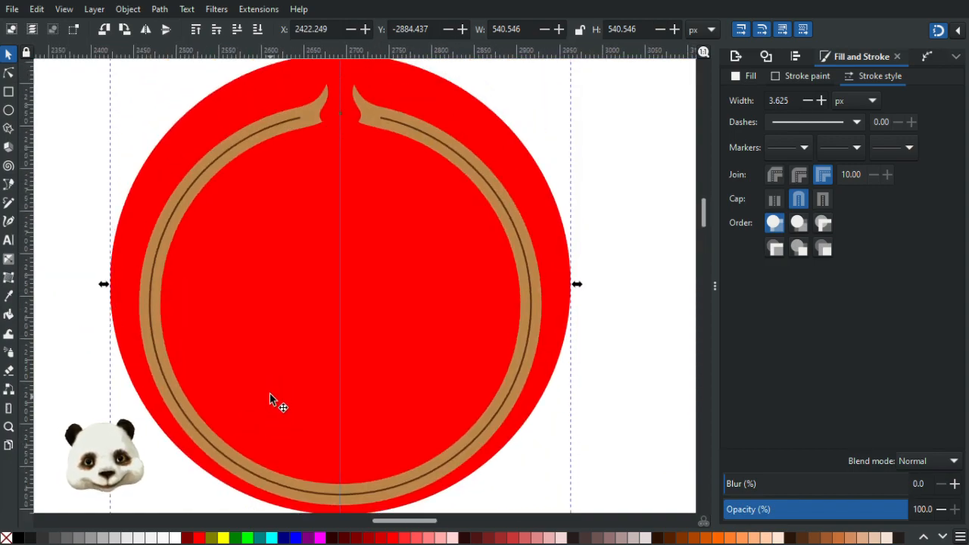
scroll(270, 392, "down", 1)
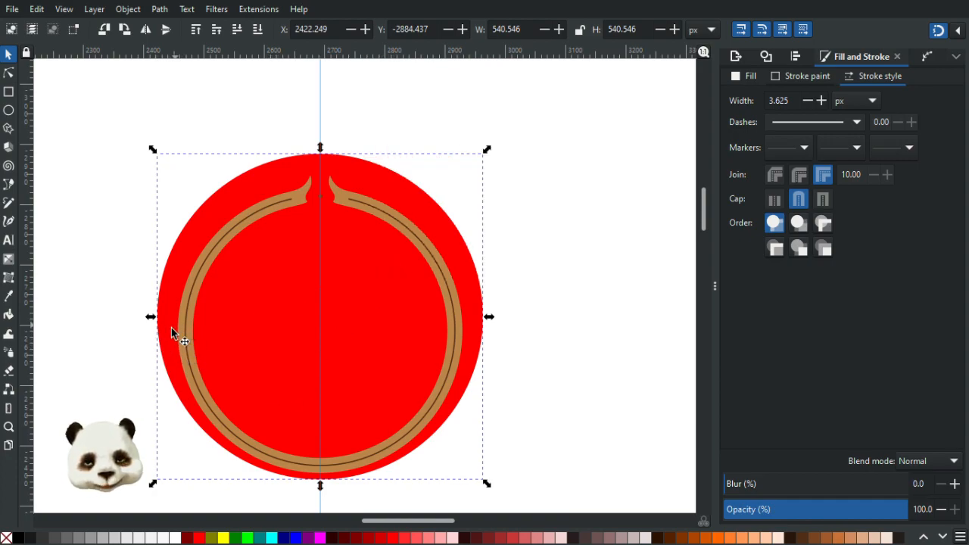
scroll(172, 400, "up", 2)
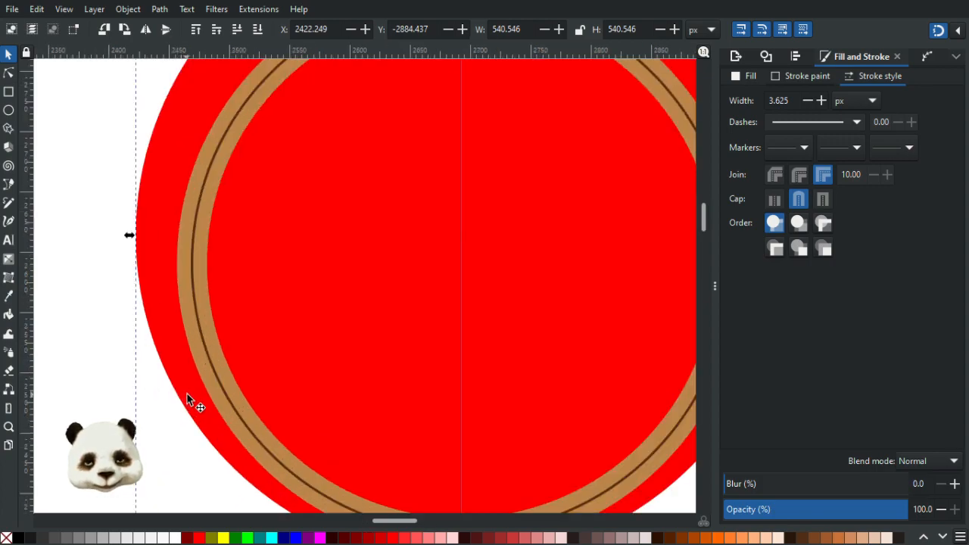
scroll(187, 394, "down", 1)
left_click_drag(288, 401, 279, 328)
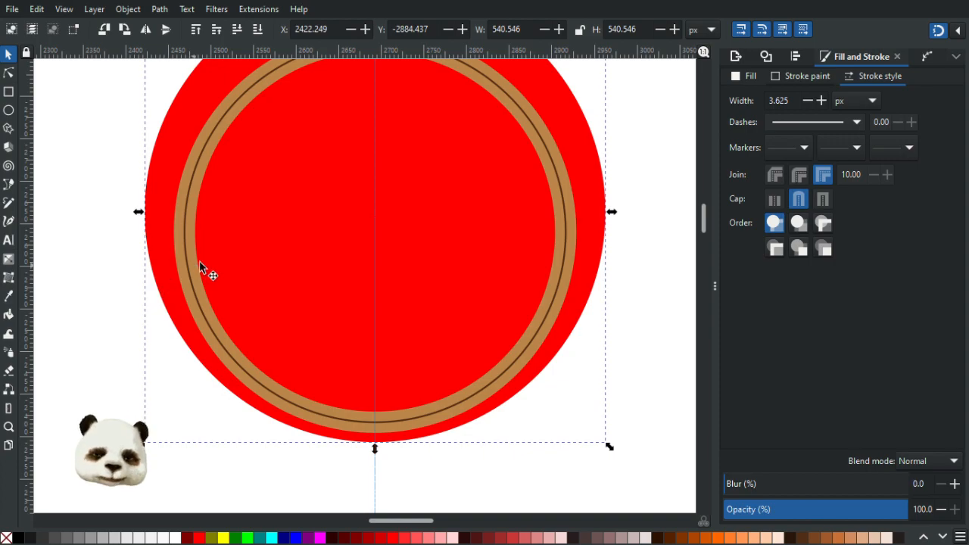
scroll(199, 269, "down", 4, "ctrl")
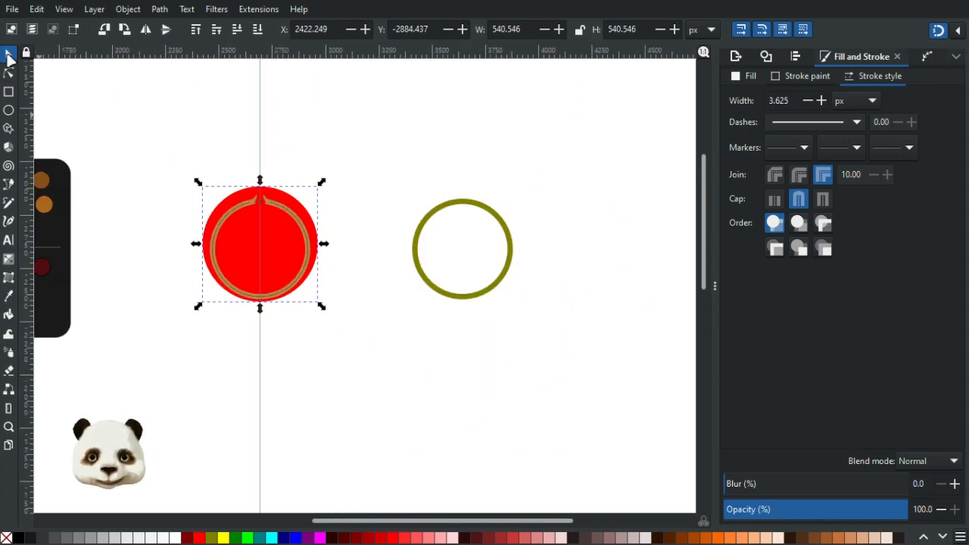
Duplicate the red circle lower on the guide, fill the copy with blue, and enlarge it to about 792 px wide.
left_click_drag(305, 214, 305, 262)
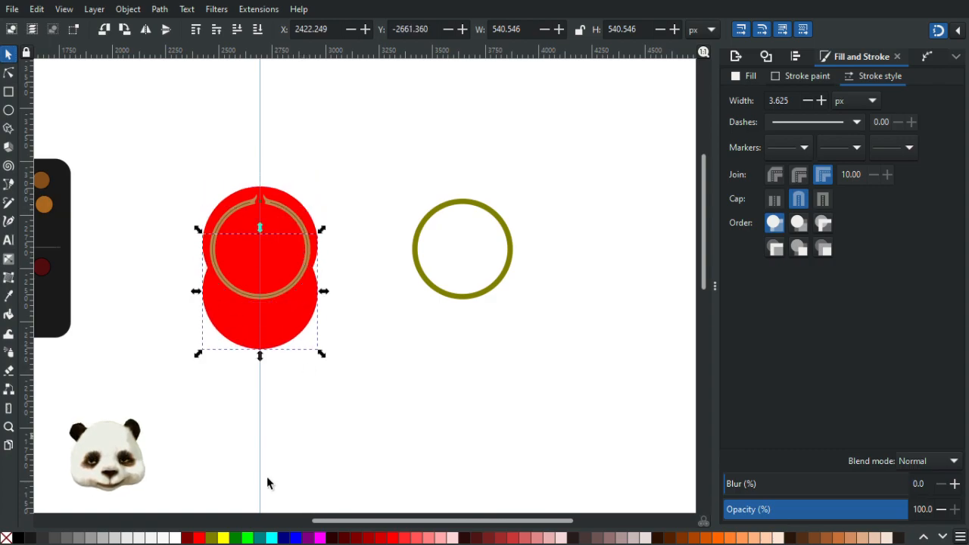
left_click(297, 539)
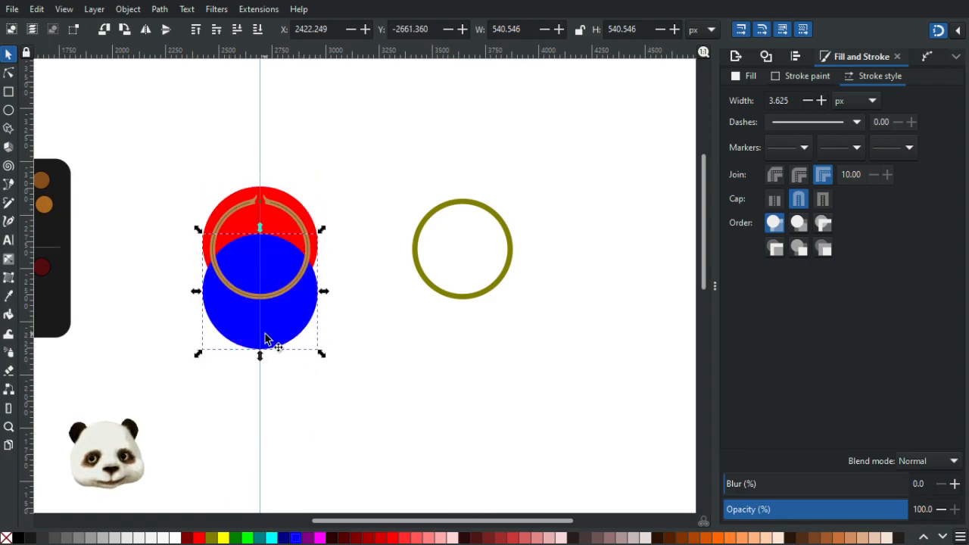
left_click_drag(323, 355, 362, 388)
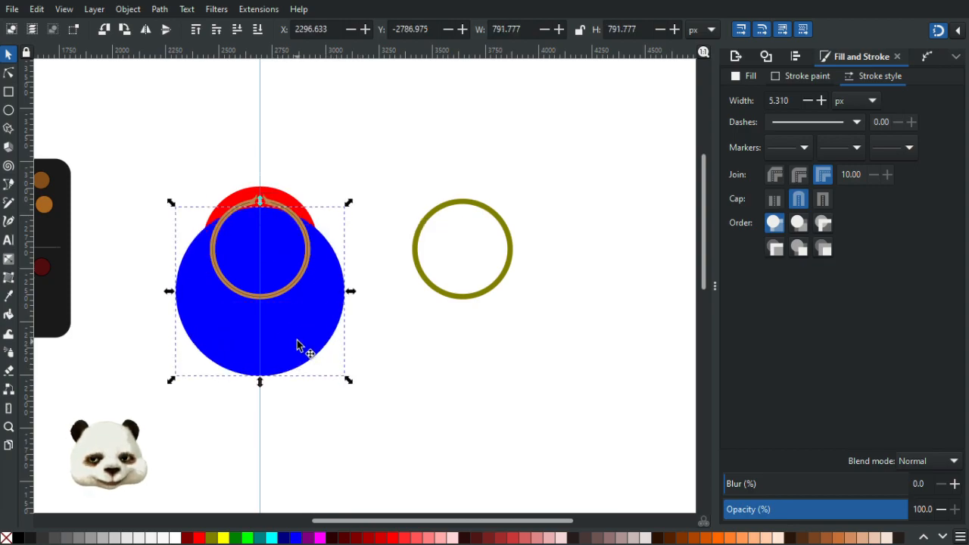
Set the blue circle's opacity to 40% and position it on the guide so its upper arc crosses the upper part of the frame.
mouse_move(298, 345)
left_mouse_down()
mouse_move(300, 357)
mouse_move(293, 335)
left_mouse_up()
scroll(264, 251, "up", 2)
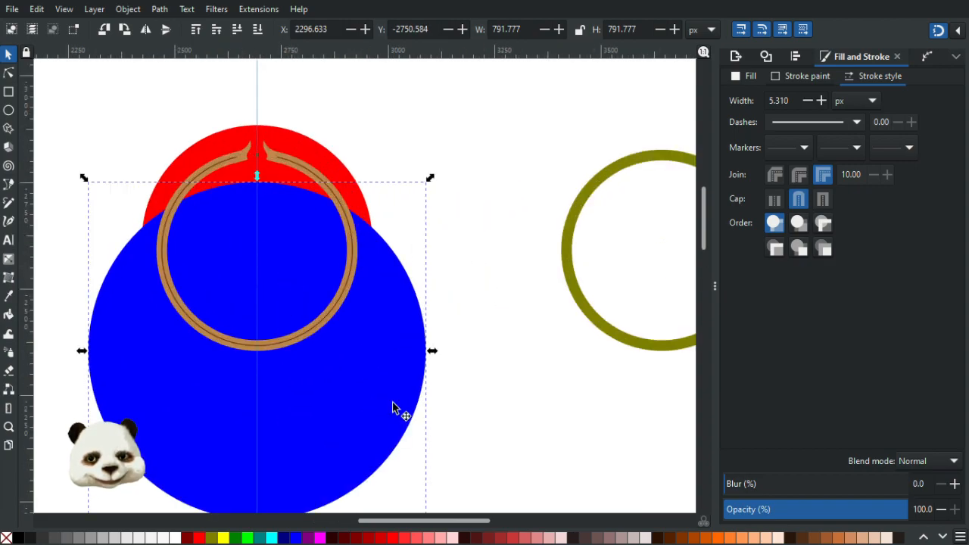
left_click(794, 509)
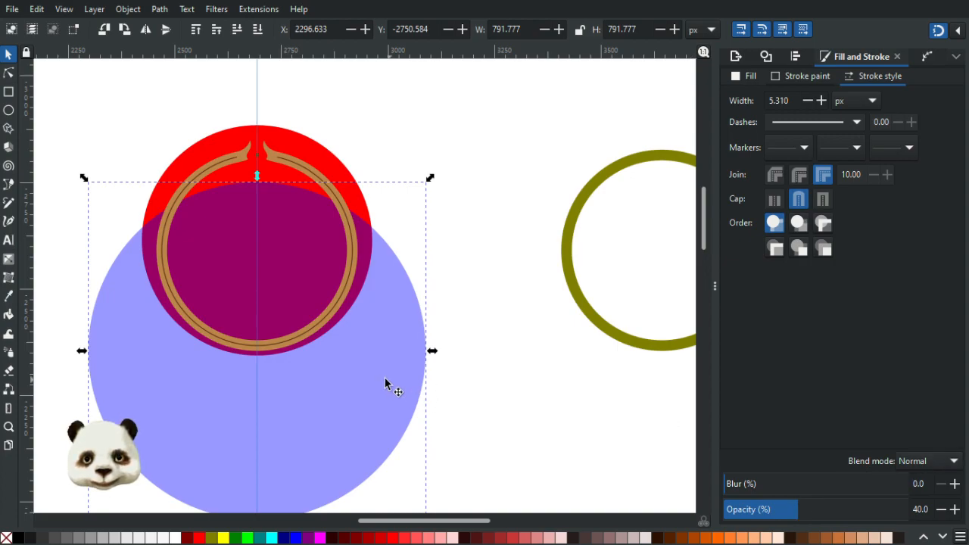
left_click_drag(372, 402, 374, 402)
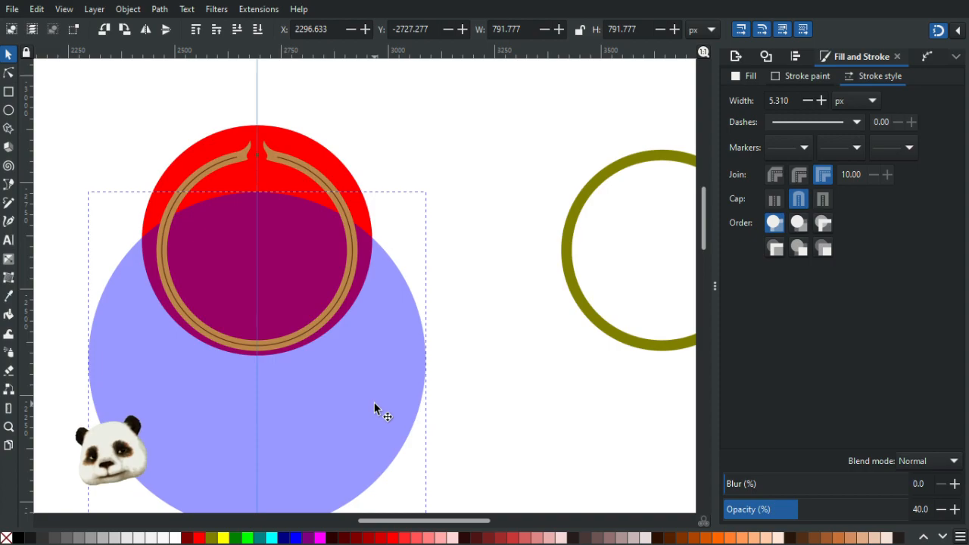
Move the red circle up until its lower edge meets the frame's bottom, and intersect it with the blue circle.
left_click(302, 146)
left_click_drag(301, 140, 300, 138)
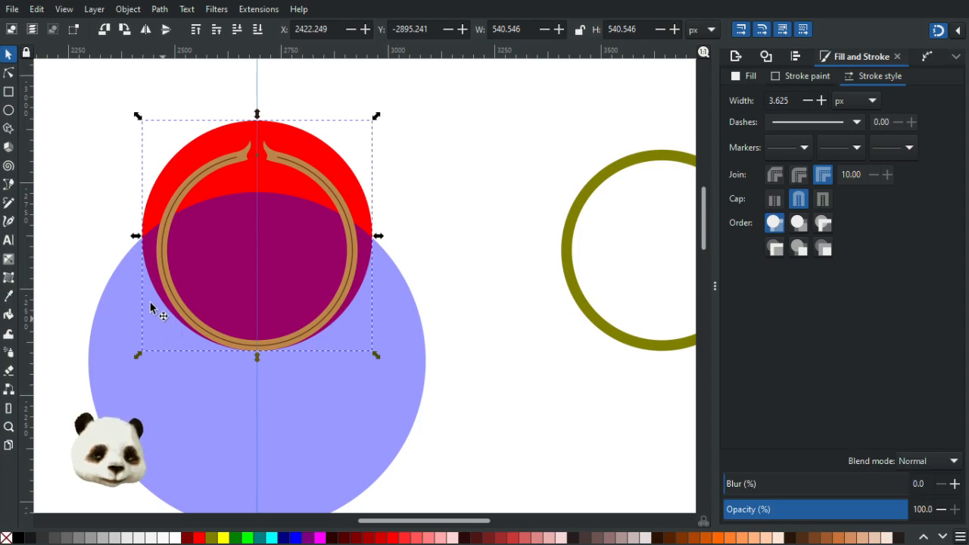
scroll(141, 291, "up", 1)
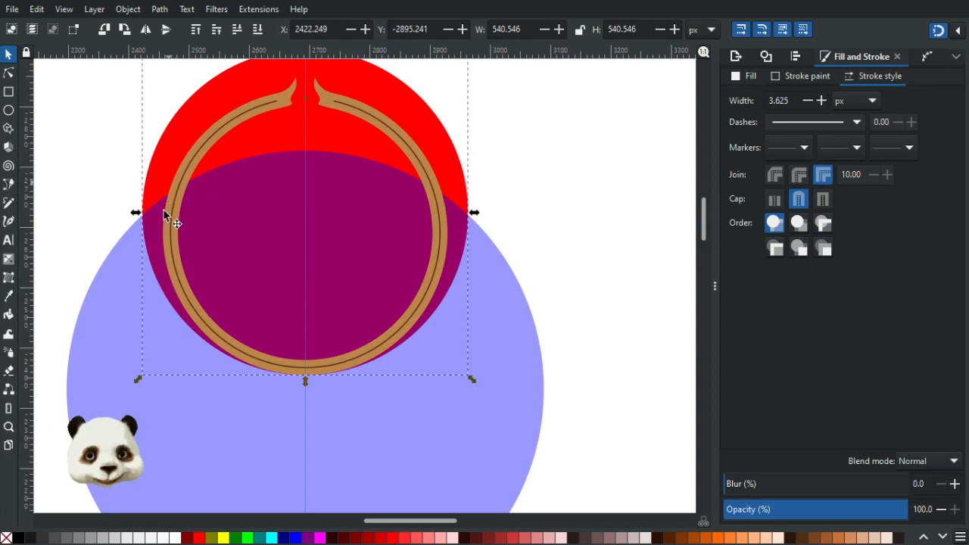
left_click(119, 353)
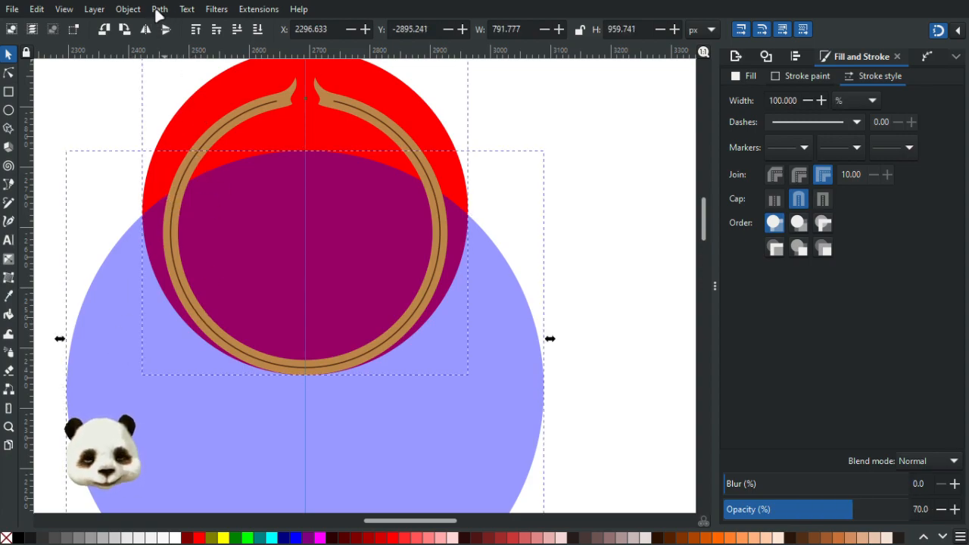
key("ctrl+asterisk")
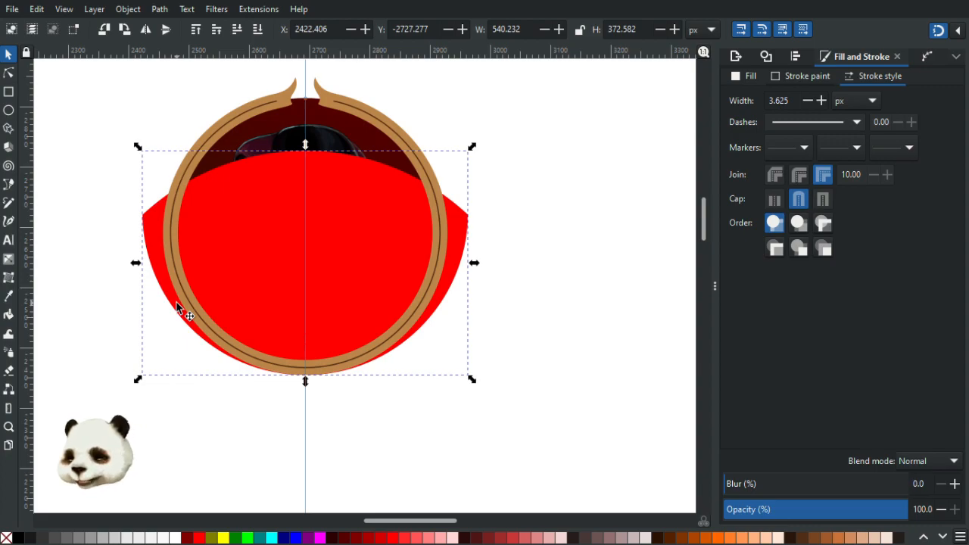
Give the gold frame an outline in the inner line's dark brown and set its stroke width to 2 px.
left_click(232, 118)
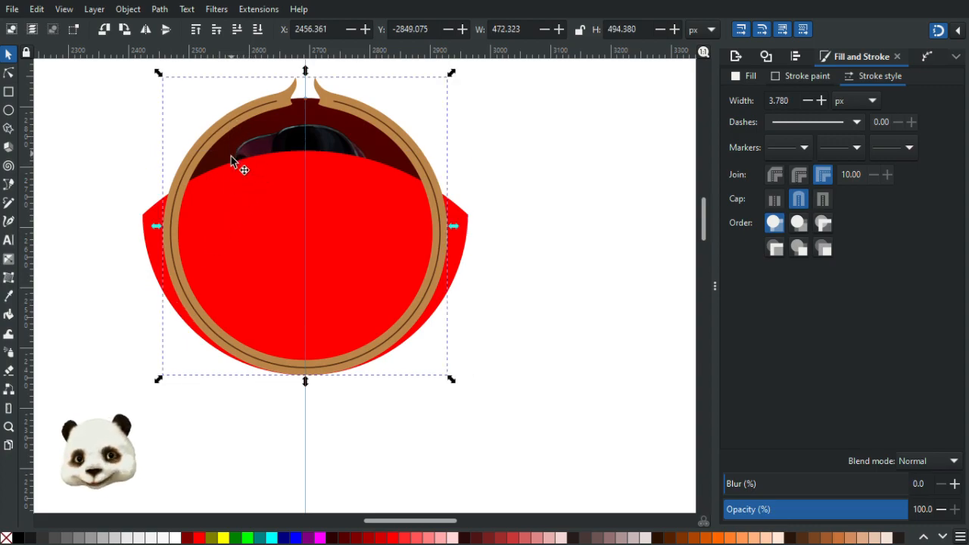
key("d")
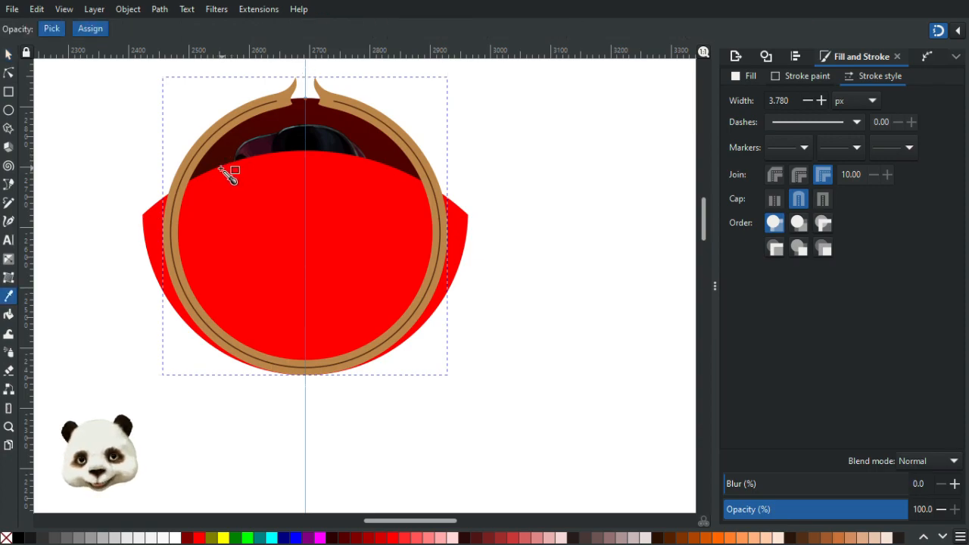
left_click(176, 267)
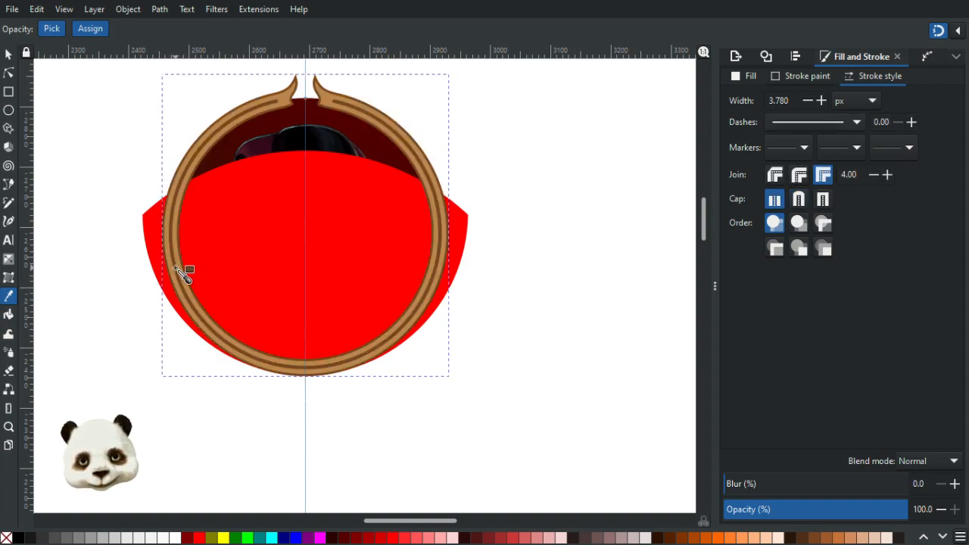
left_click(780, 100)
type("2")
key("Return")
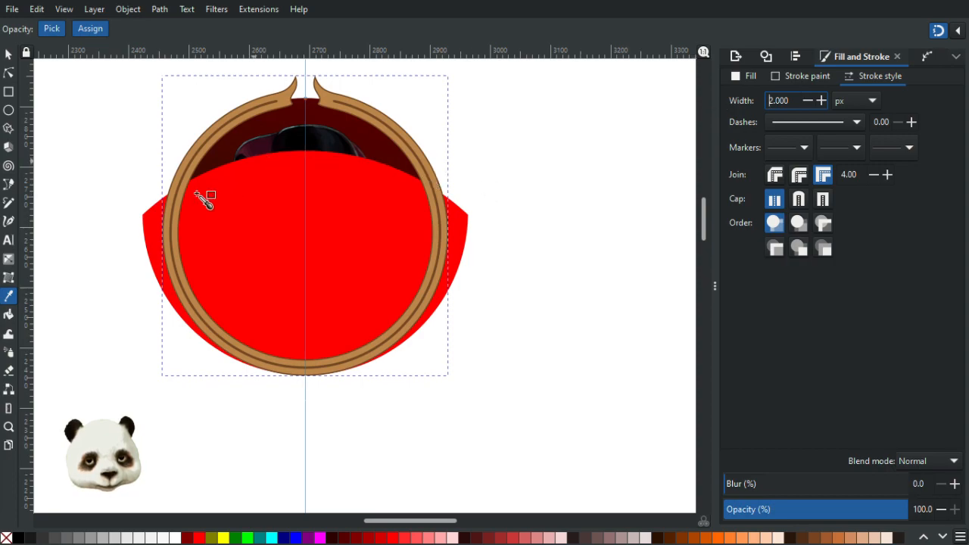
Try resampling the dark brown inner line's color for the selected frame, and undo each attempt.
scroll(190, 202, "up", 3)
scroll(186, 254, "down", 4)
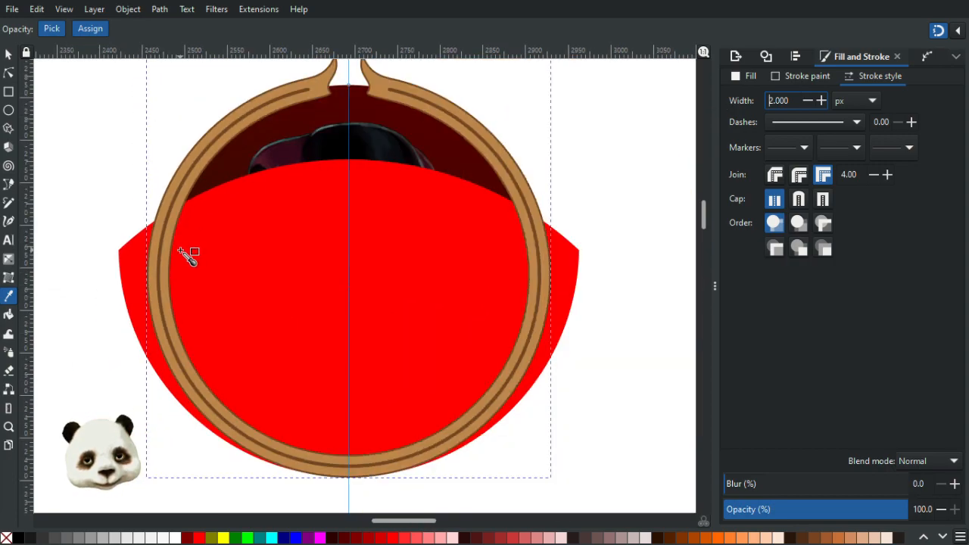
scroll(187, 252, "up", 5)
left_click(111, 244)
key("ctrl+z")
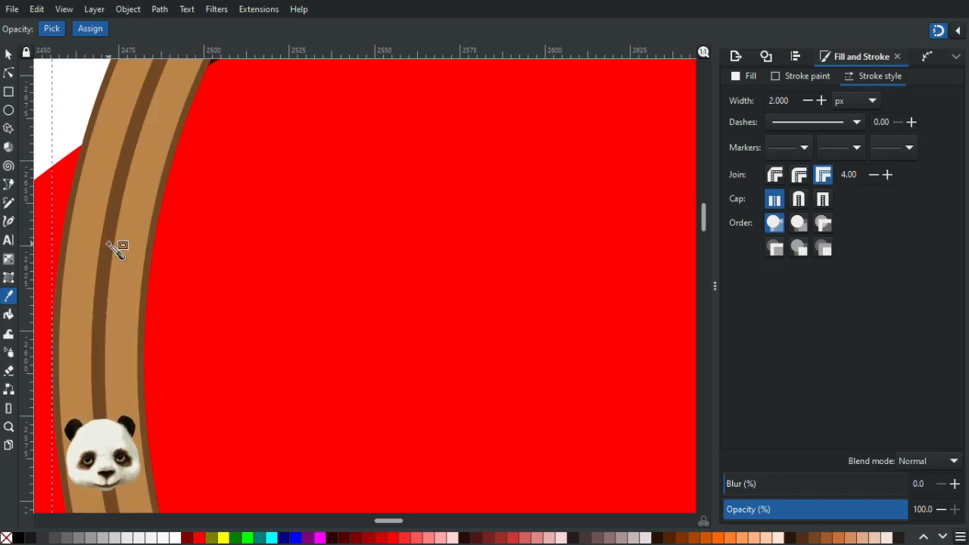
left_click(108, 245)
key("ctrl+z")
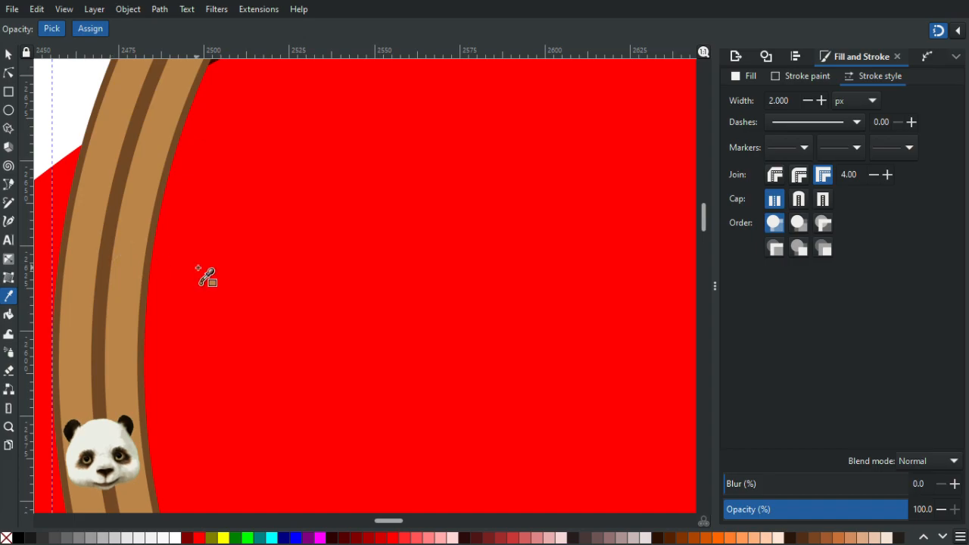
Reduce the gold frame's dark brown outline to a stroke width of 1 px.
scroll(205, 275, "down", 3, "ctrl")
scroll(220, 264, "down", 1, "ctrl")
left_click_drag(108, 220, 514, 209)
scroll(444, 216, "down", 3, "ctrl")
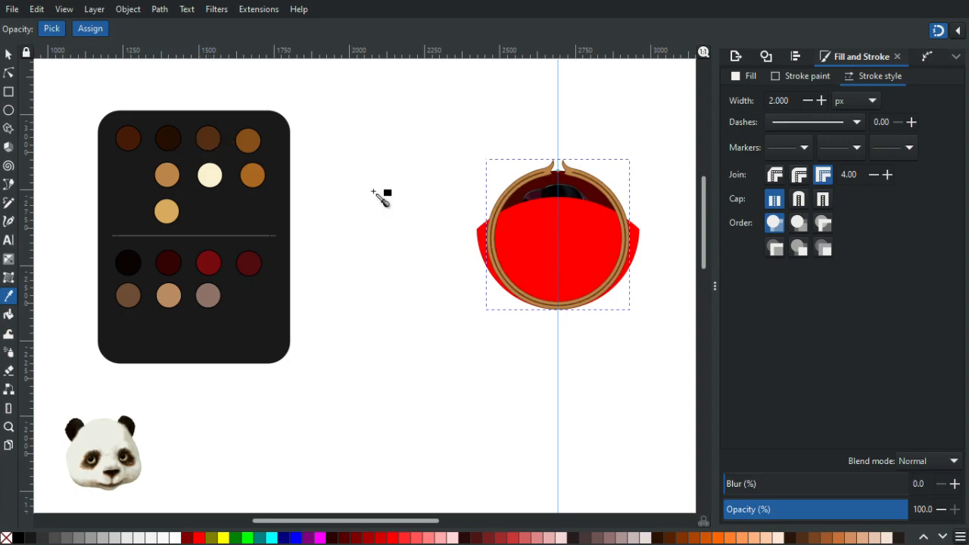
scroll(591, 206, "up", 3, "ctrl")
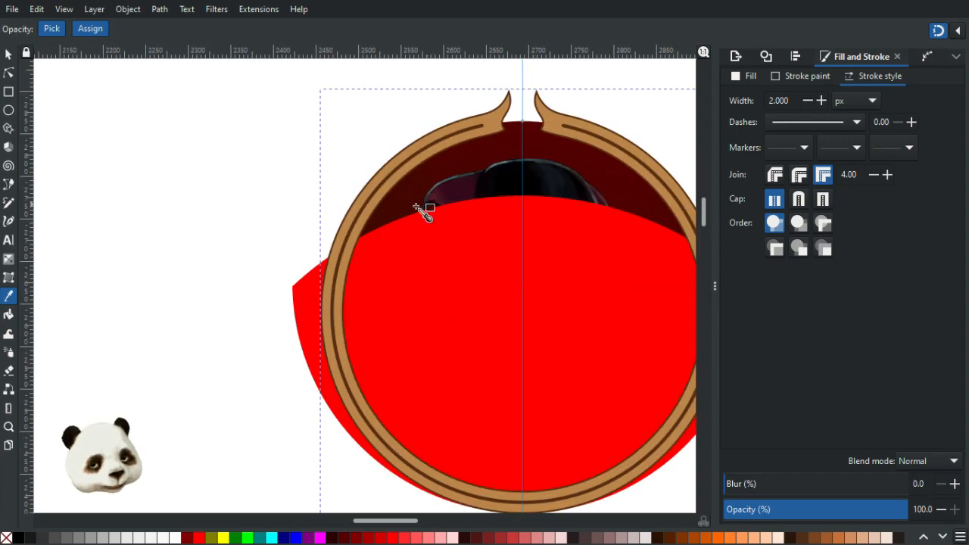
scroll(418, 270, "up", 1, "ctrl")
scroll(417, 270, "down", 1, "ctrl")
left_click_drag(346, 166, 235, 152)
left_click_drag(792, 100, 729, 98)
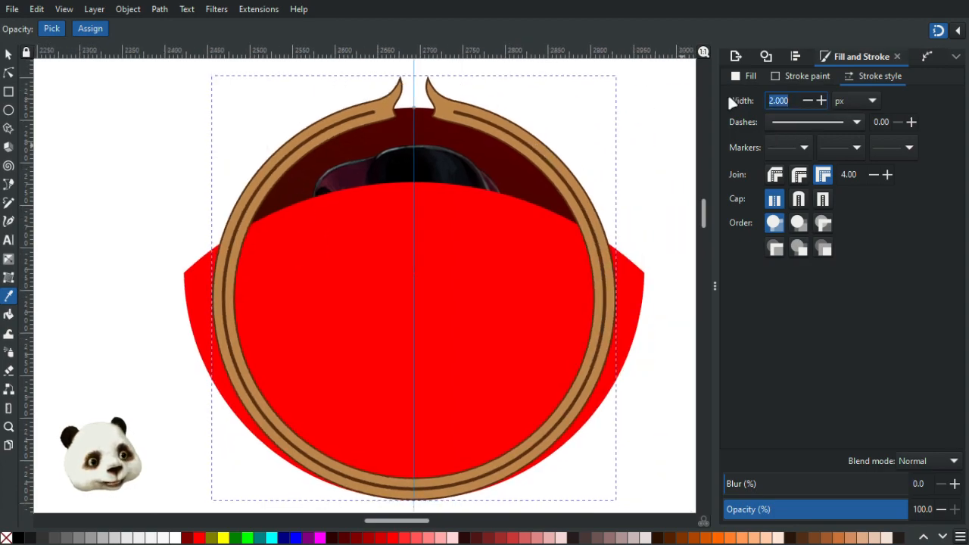
type("1")
key("Return")
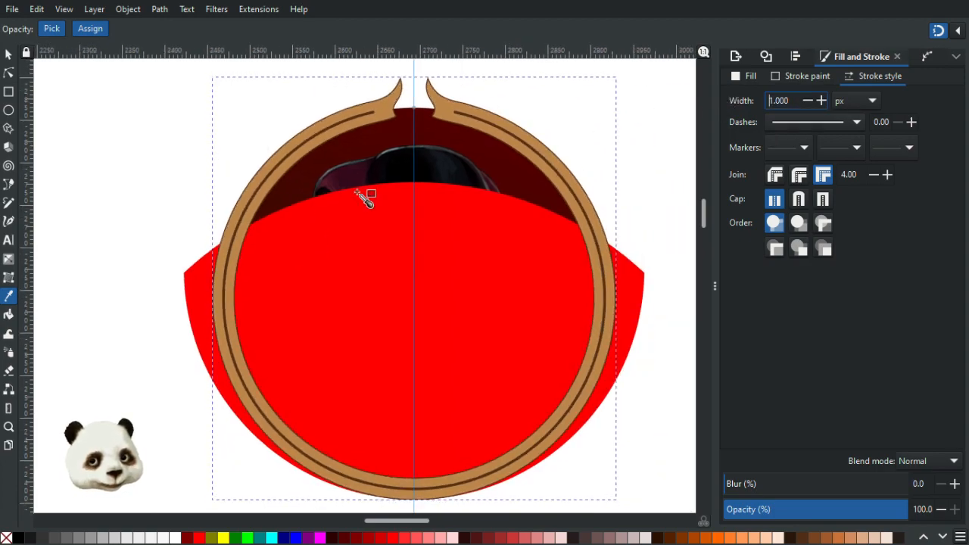
Raise the red intersected shape to the top of the stacking order, in front of the gold frame.
scroll(266, 223, "up", 3, "ctrl")
scroll(246, 248, "down", 2, "ctrl")
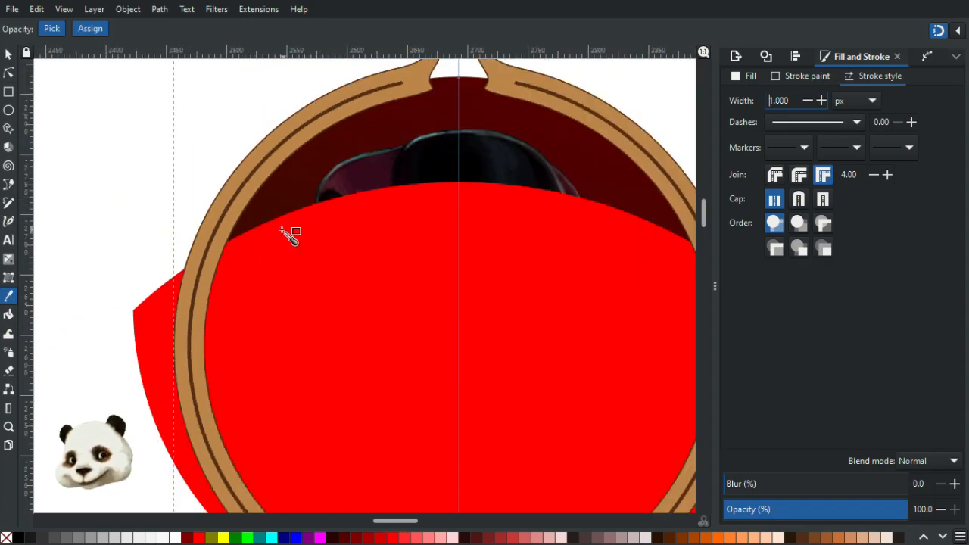
scroll(280, 235, "down", 2, "ctrl")
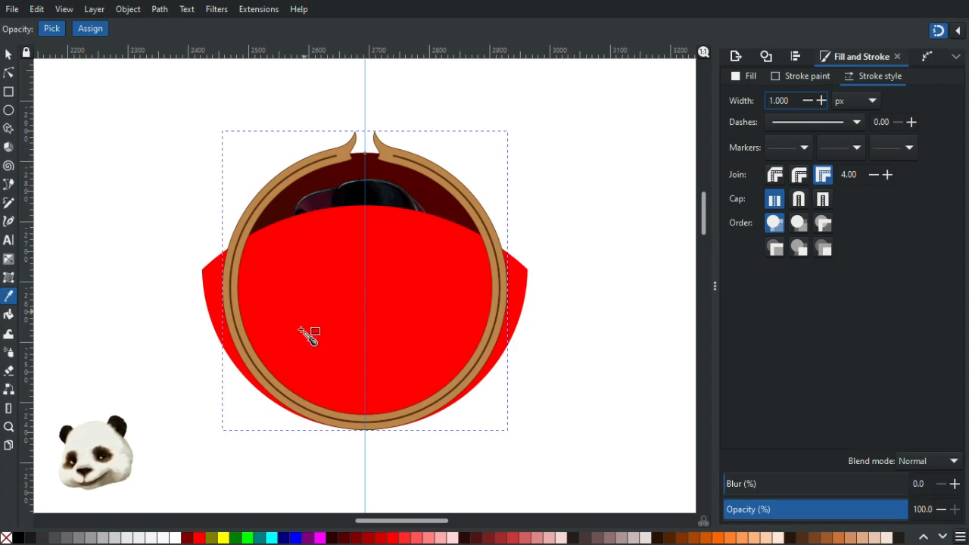
scroll(280, 385, "up", 2, "ctrl")
scroll(275, 364, "up", 1, "ctrl")
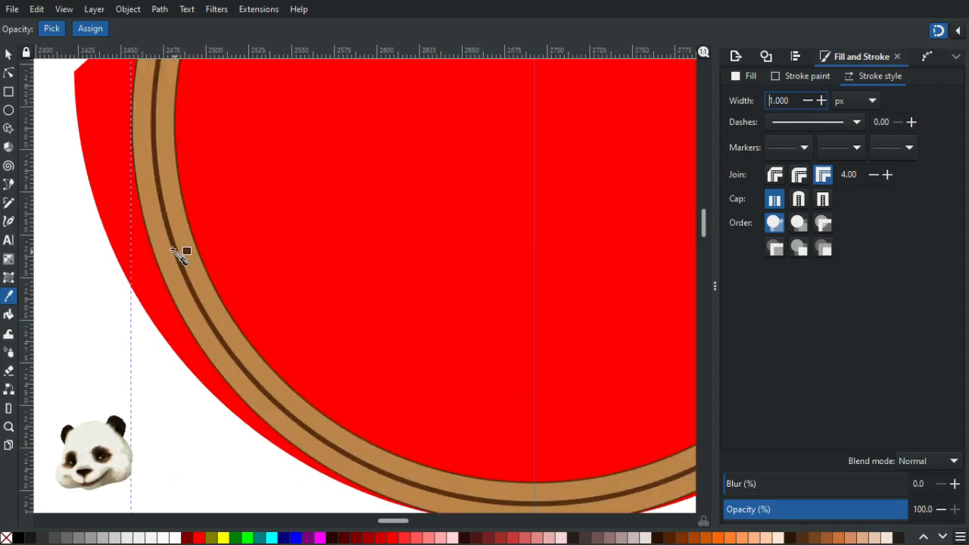
scroll(156, 227, "down", 1, "ctrl")
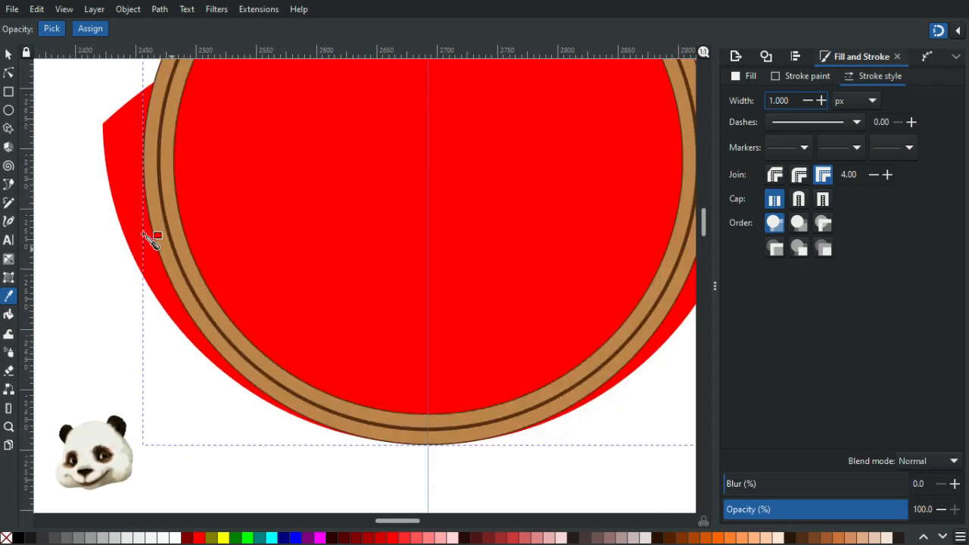
left_click(8, 54)
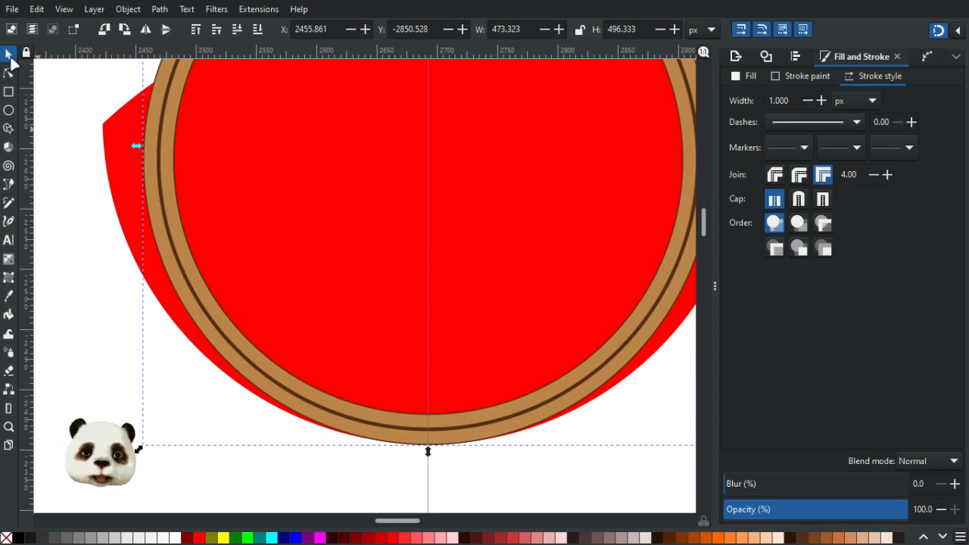
left_click(112, 149)
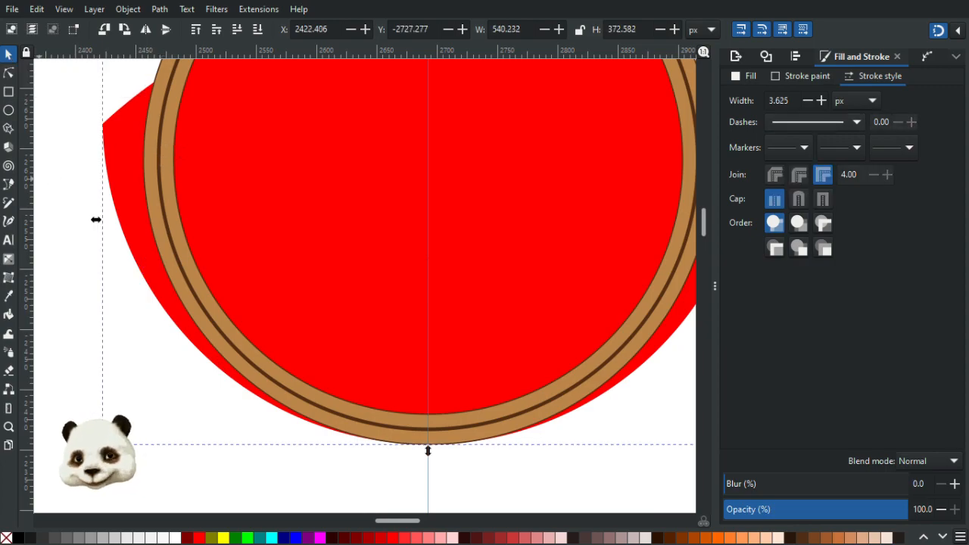
scroll(184, 218, "down", 3)
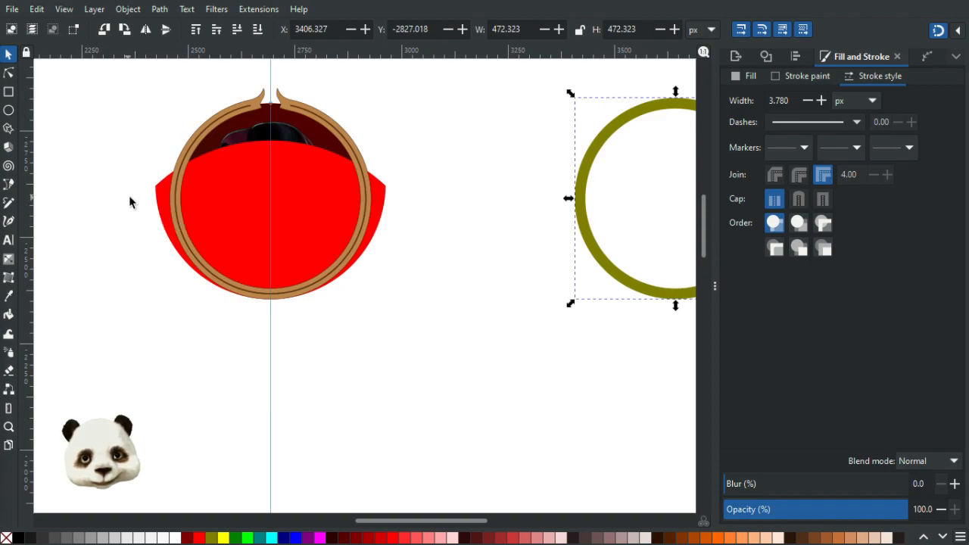
left_click(162, 200)
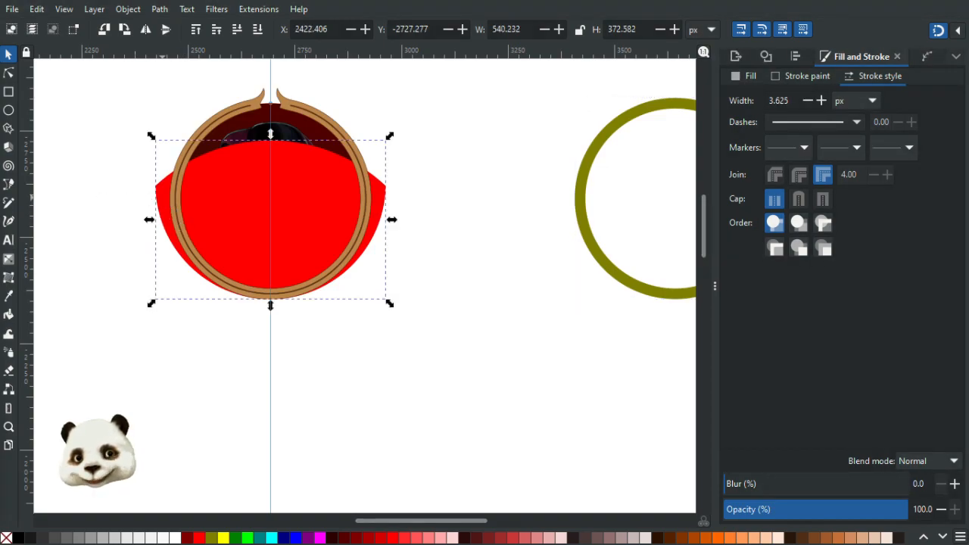
key("Home")
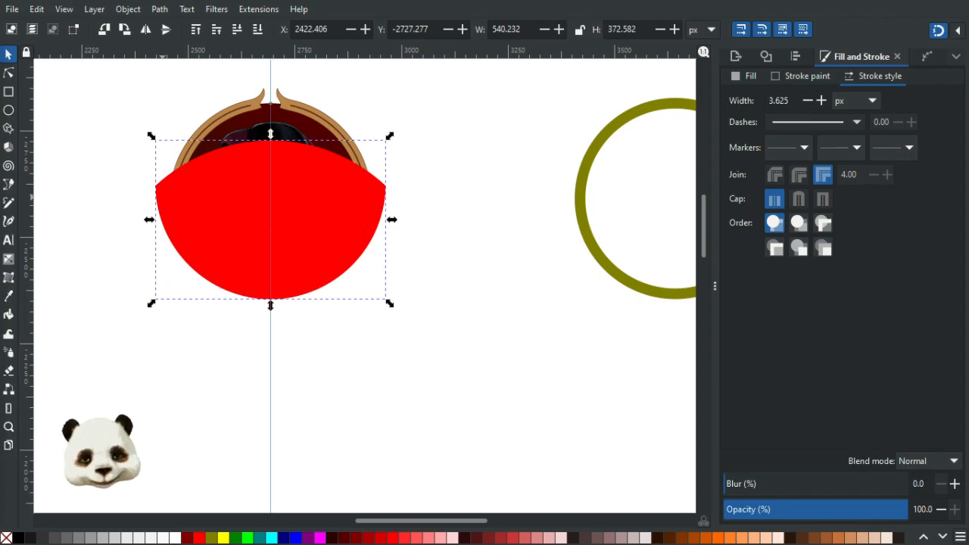
Draw a rectangle about 336 by 661 px over the red shape's right half from the centre guide and subtract it from the shape.
scroll(137, 210, "up", 2)
scroll(137, 210, "up", 2)
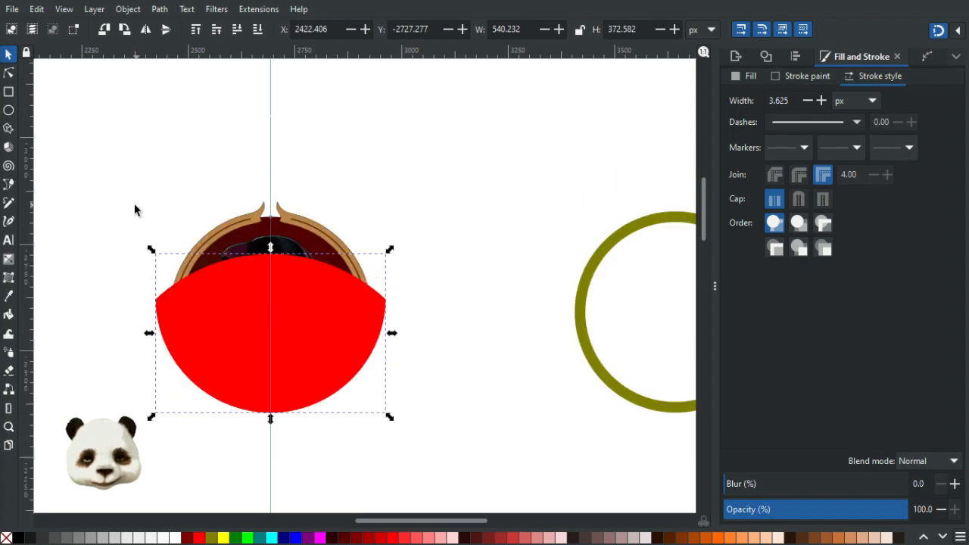
left_click(8, 92)
mouse_move(271, 174)
left_mouse_down()
mouse_move(315, 411)
mouse_move(389, 455)
mouse_move(413, 455)
left_mouse_up()
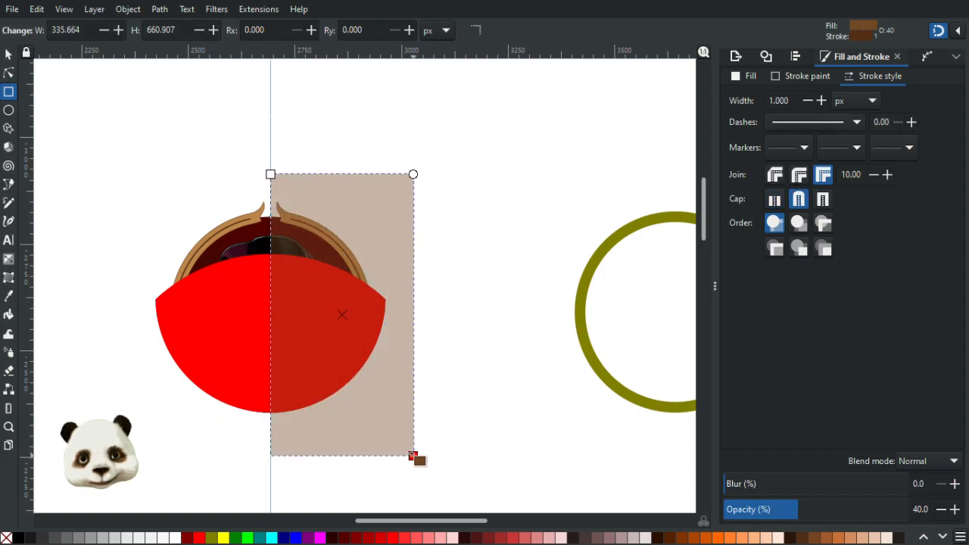
left_click(8, 54)
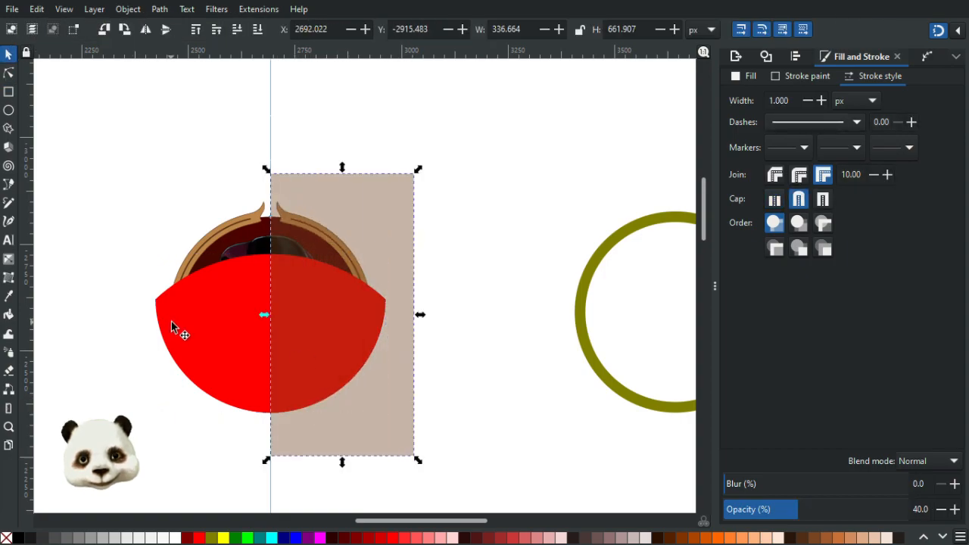
left_click(172, 322, "shift")
key("ctrl+minus")
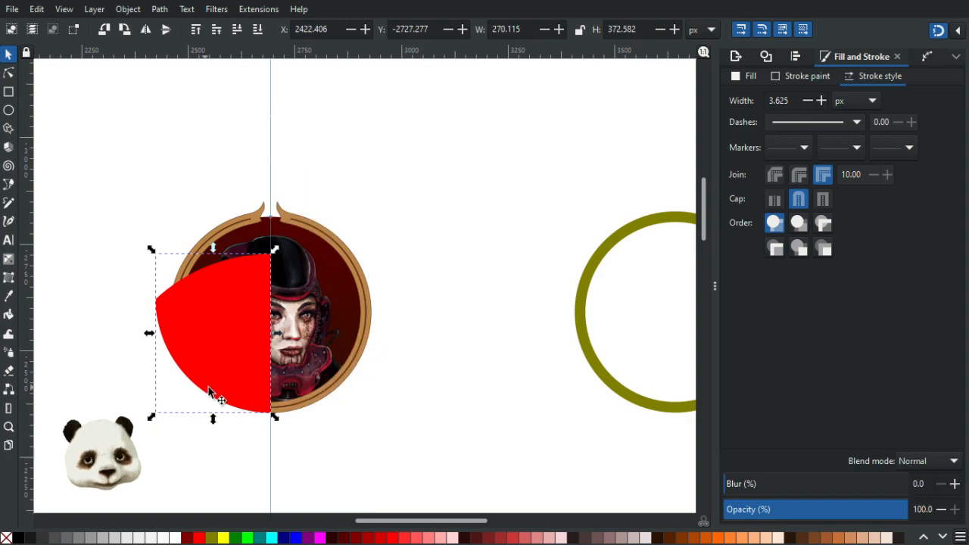
scroll(206, 392, "up", 2)
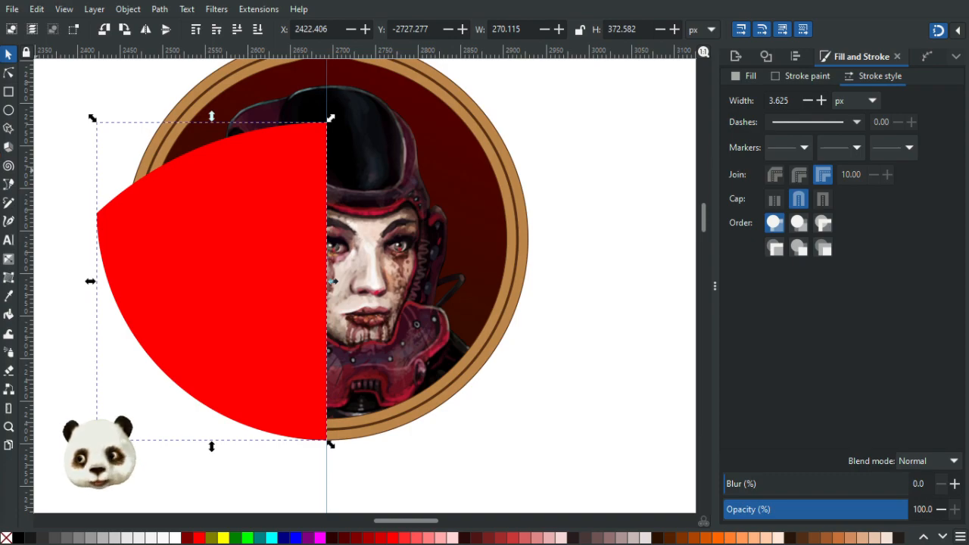
left_click(150, 121)
key("Tab")
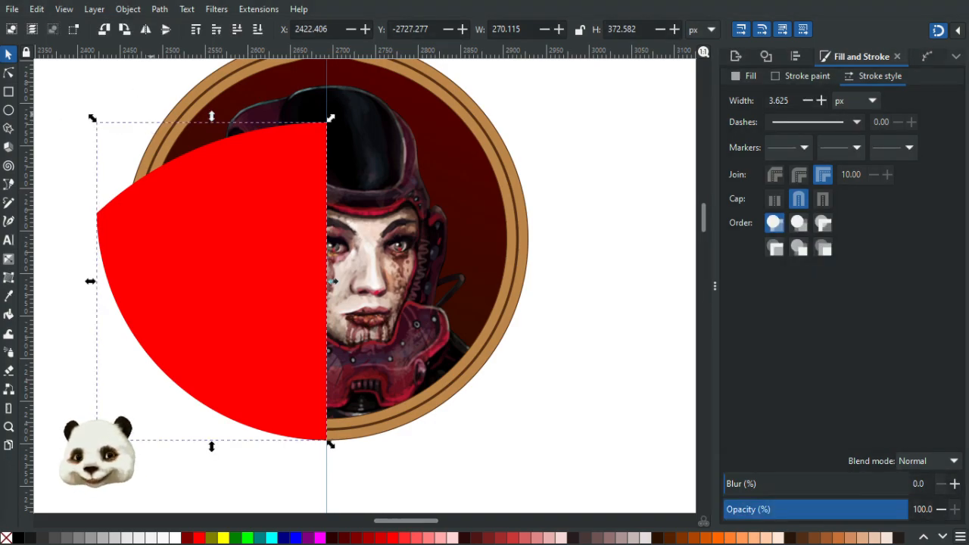
scroll(121, 113, "down", 2)
scroll(121, 116, "up", 2)
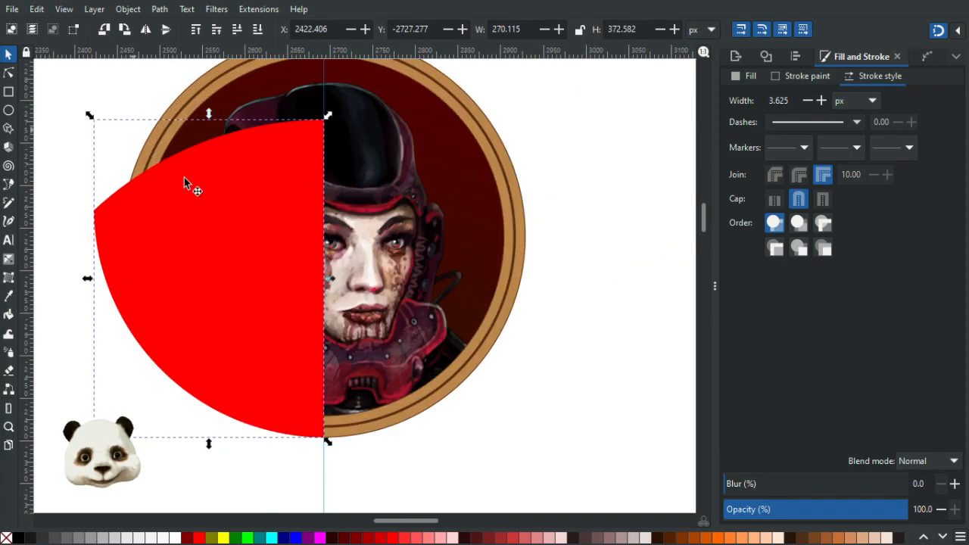
Examine the nodes and curve handles along the outline of the red half shape.
left_click(224, 214)
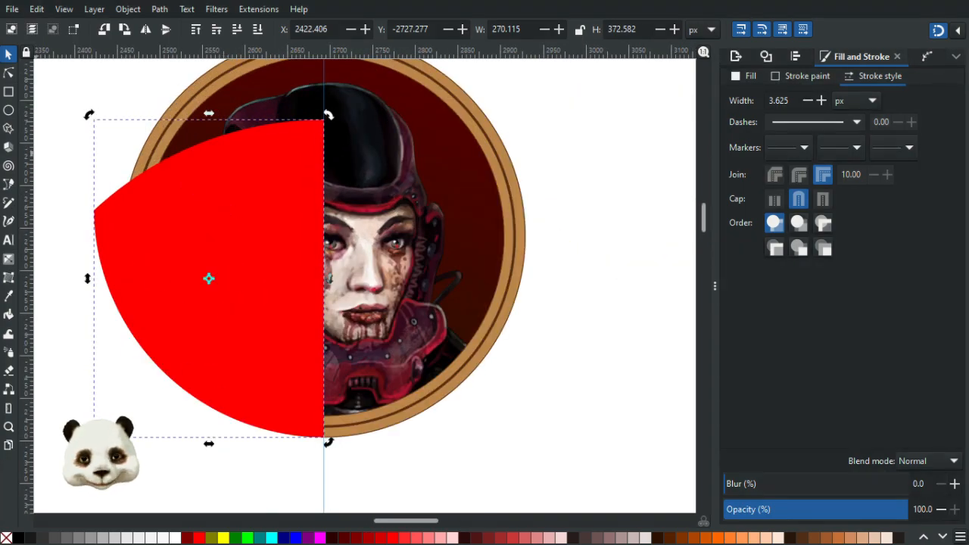
left_click(9, 73)
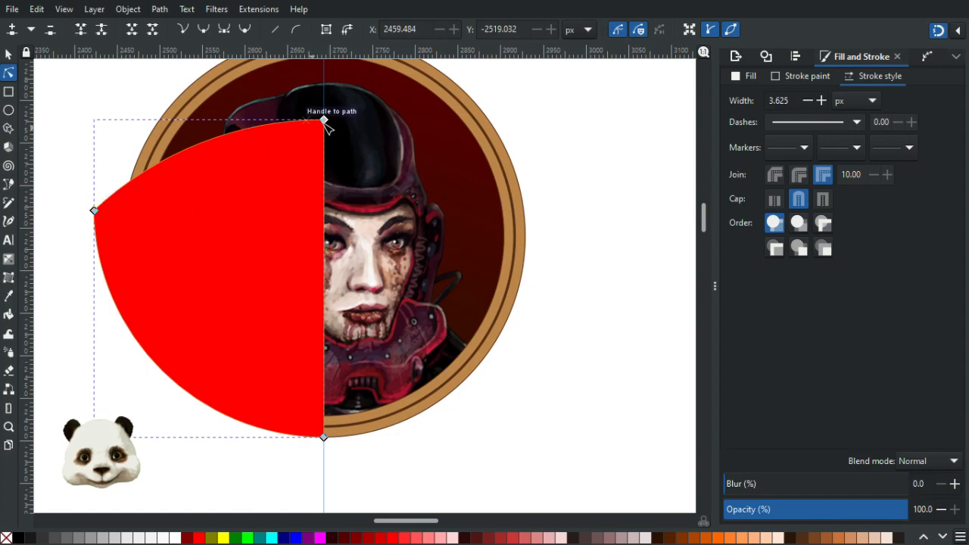
left_click(324, 120)
left_click_drag(324, 116, 325, 121)
scroll(310, 171, "down", 4)
scroll(313, 170, "up", 3)
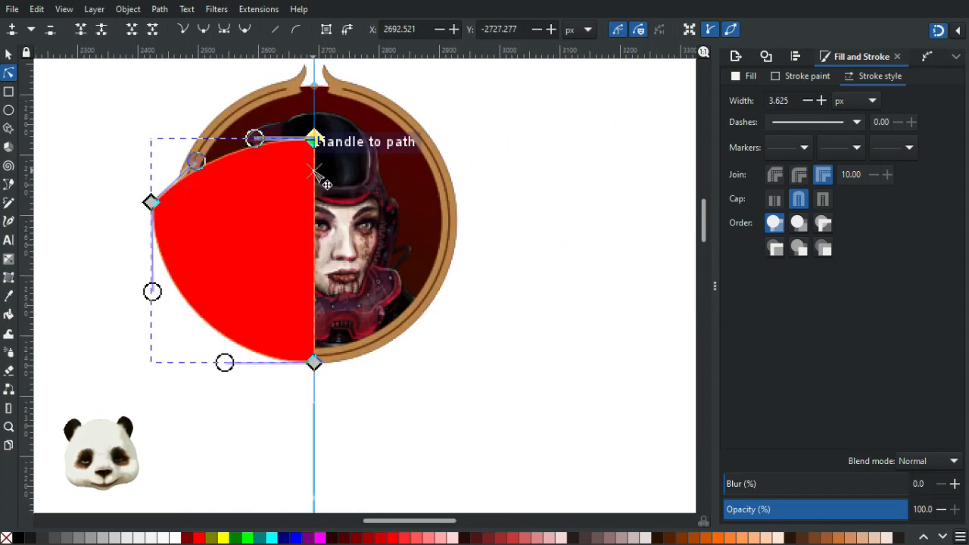
scroll(314, 173, "up", 2)
left_click_drag(225, 195, 367, 164)
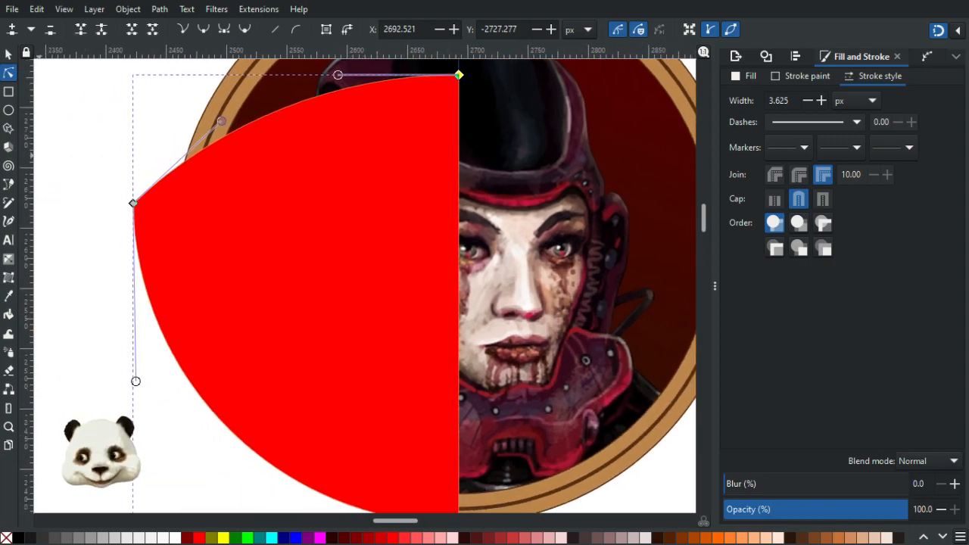
key("Escape")
scroll(162, 139, "down", 1)
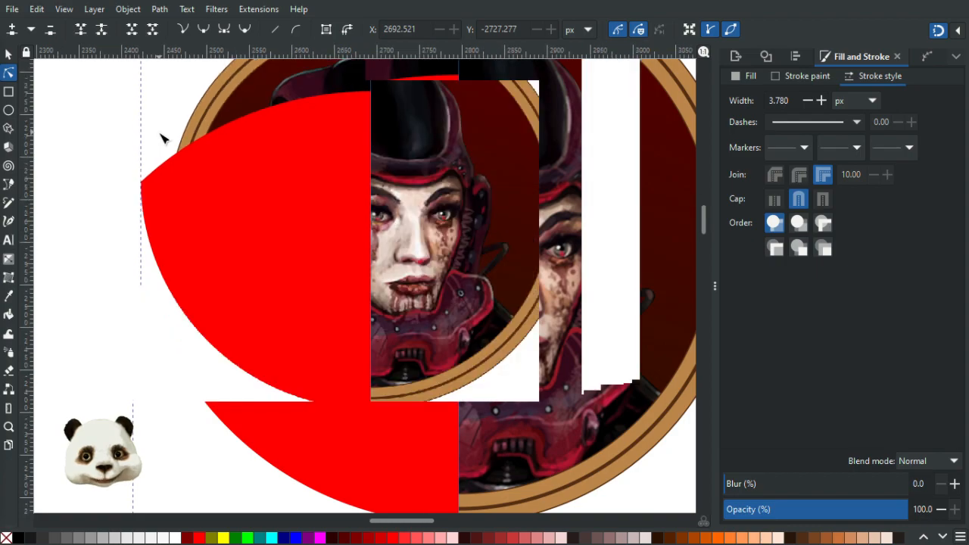
scroll(161, 138, "down", 1)
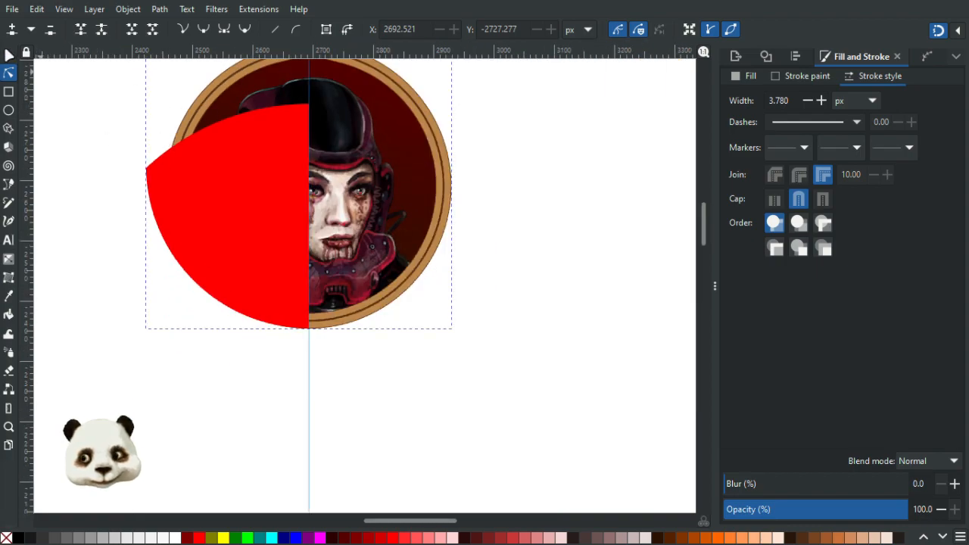
Try moving the group with the frame and red half shape slightly upward, and undo the move.
left_click(8, 54)
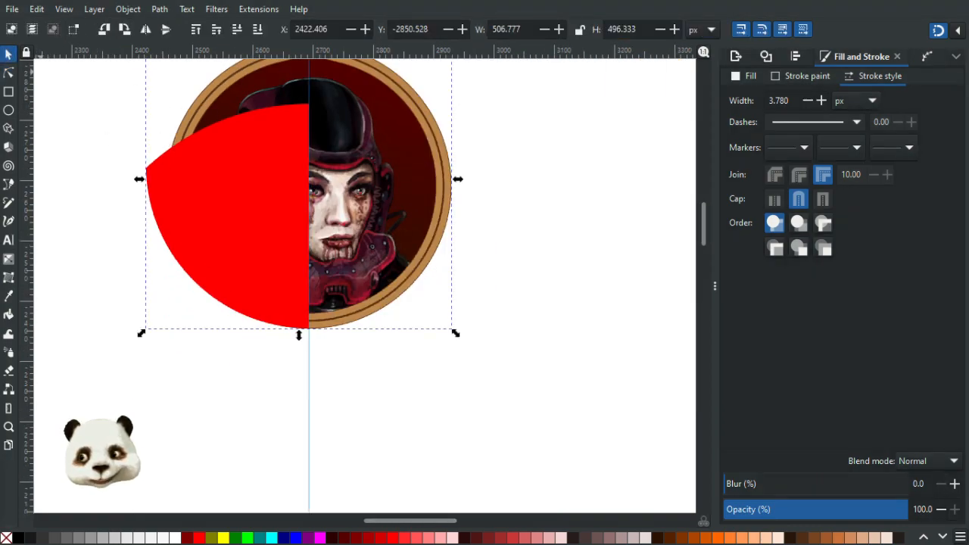
left_click(373, 100)
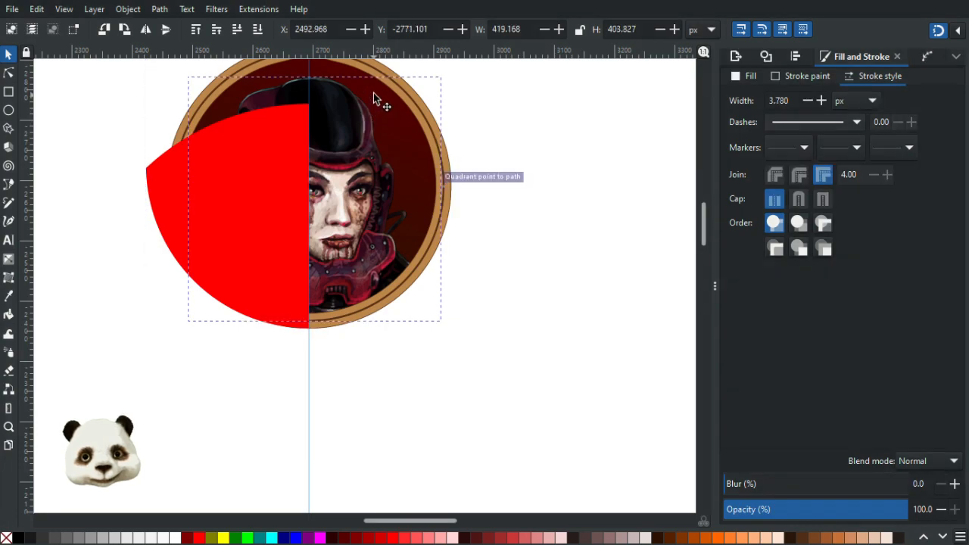
left_click(519, 145)
left_click(453, 203)
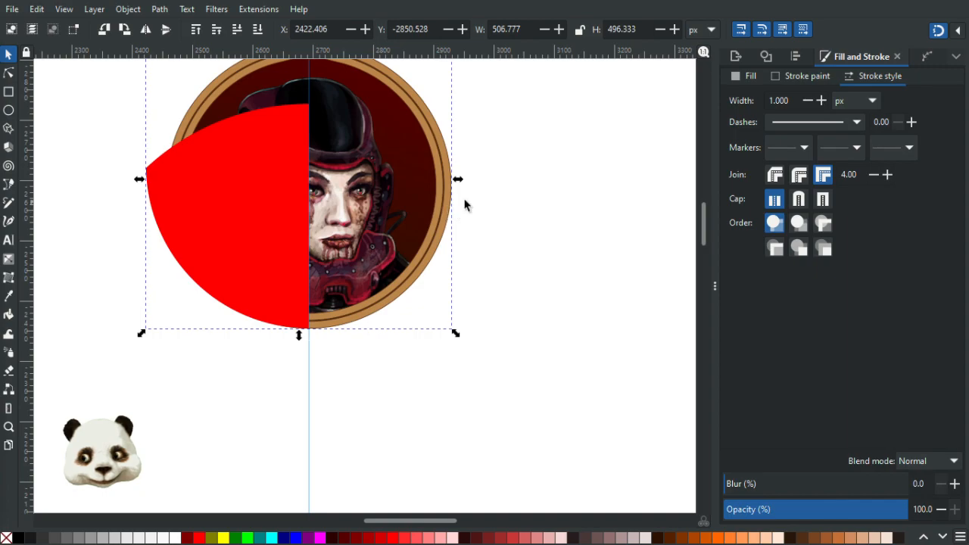
scroll(454, 201, "up", 3)
left_click_drag(370, 166, 370, 158)
key("ctrl+z")
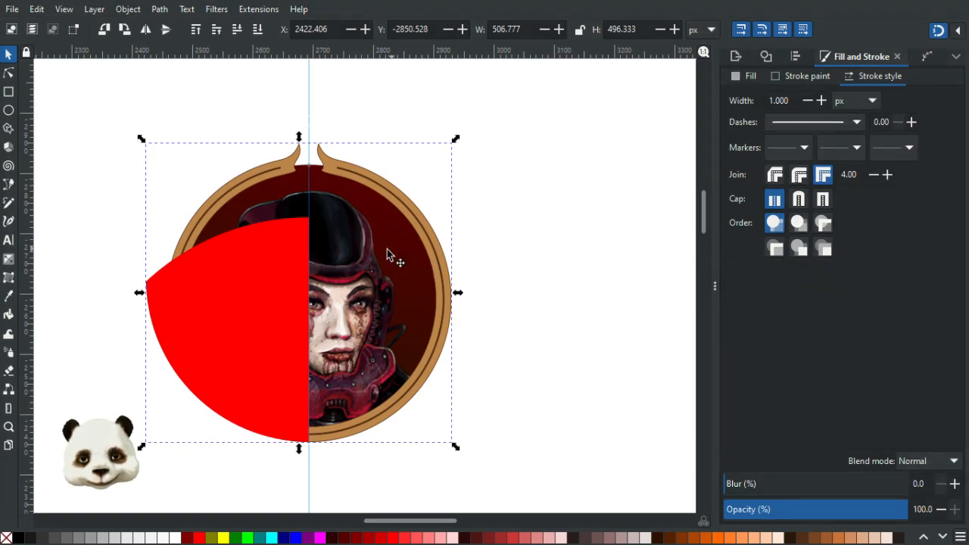
Select the dark background circle and the helmeted portrait in turn to identify the separate objects behind the red shape.
left_click(363, 273)
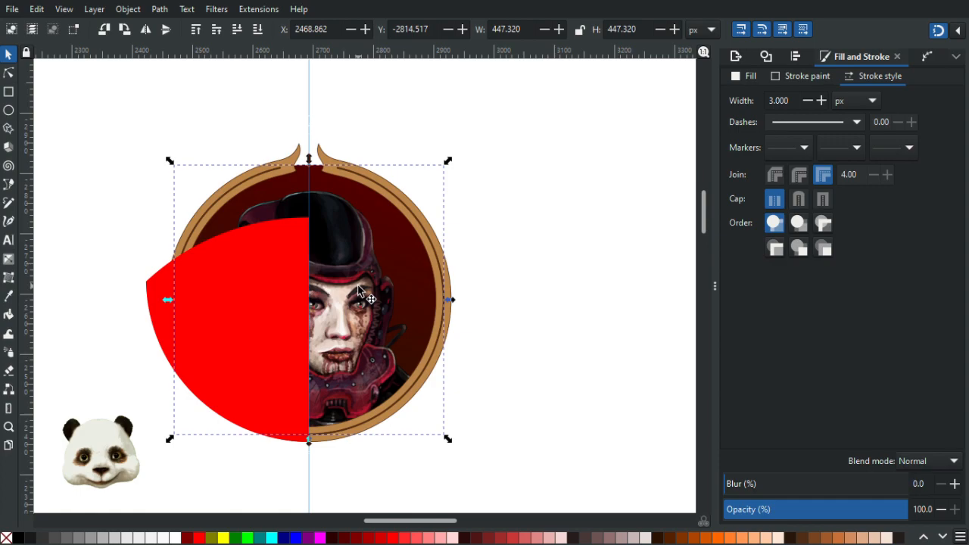
double_click(358, 286)
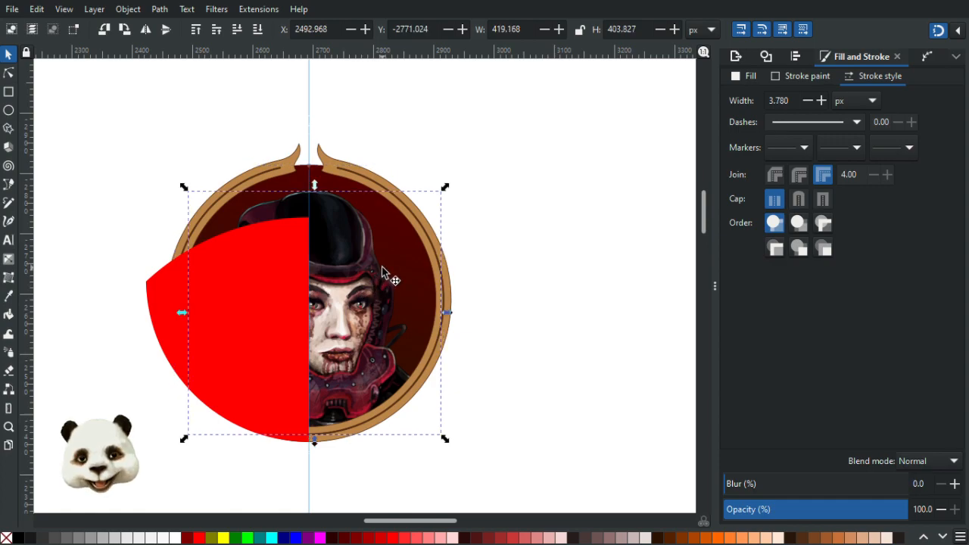
left_click(381, 273)
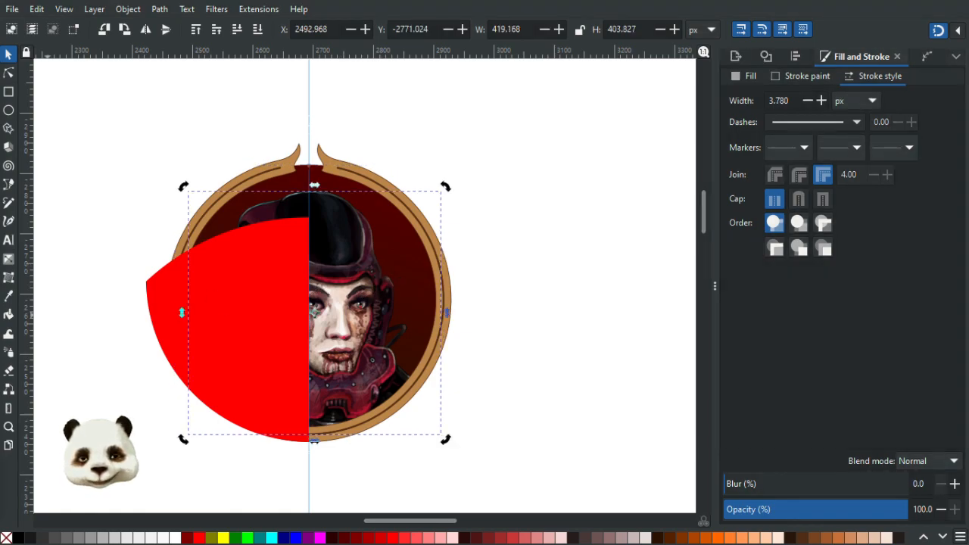
key("ctrl+BackSpace")
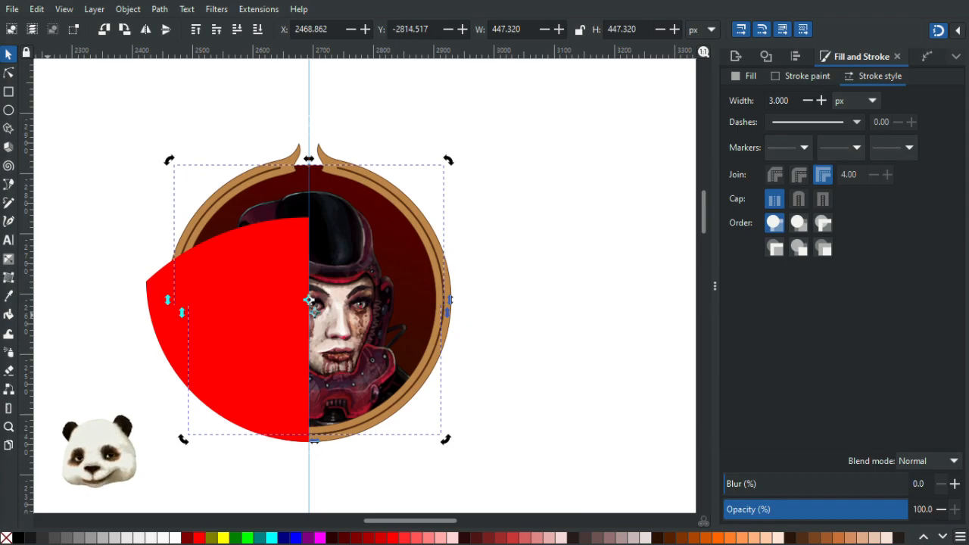
left_click(411, 248)
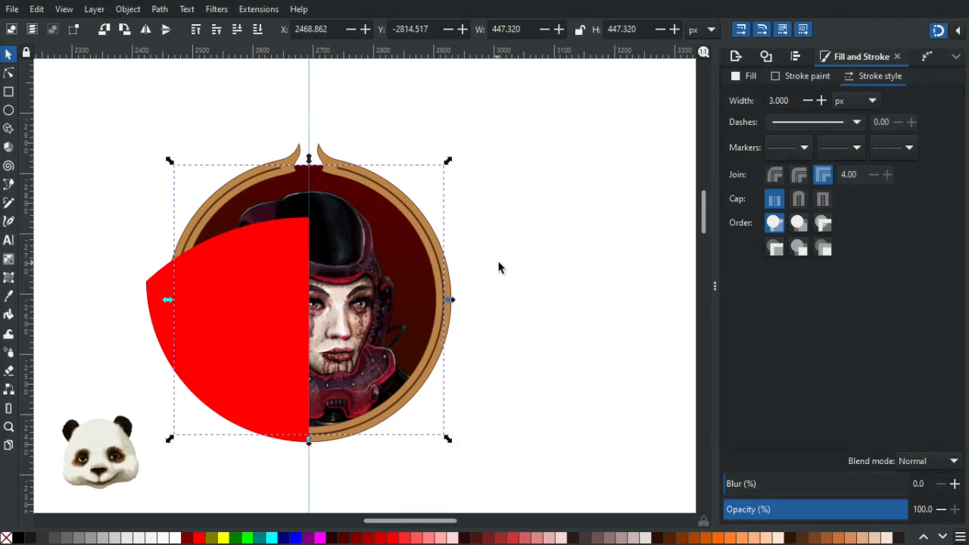
left_click(516, 252)
left_click(400, 246)
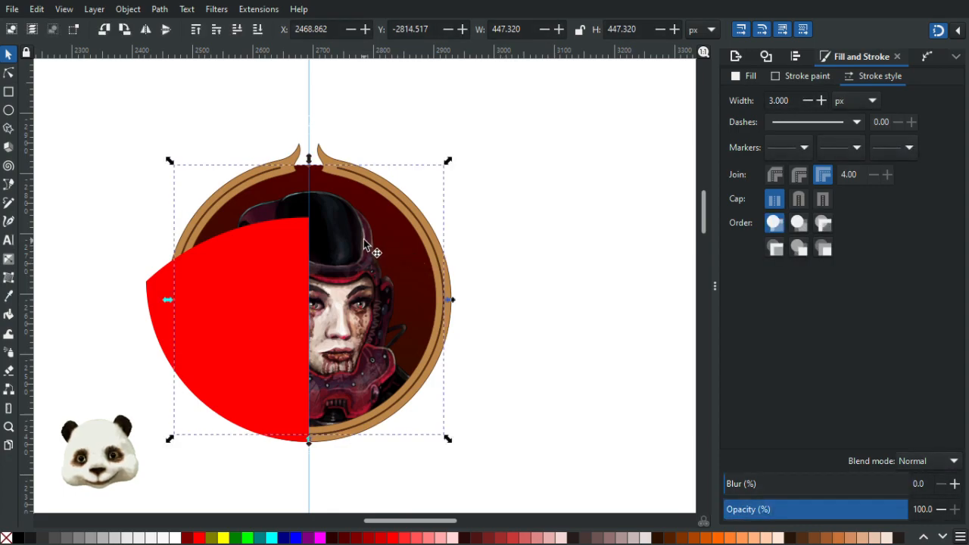
left_click(374, 250, "ctrl")
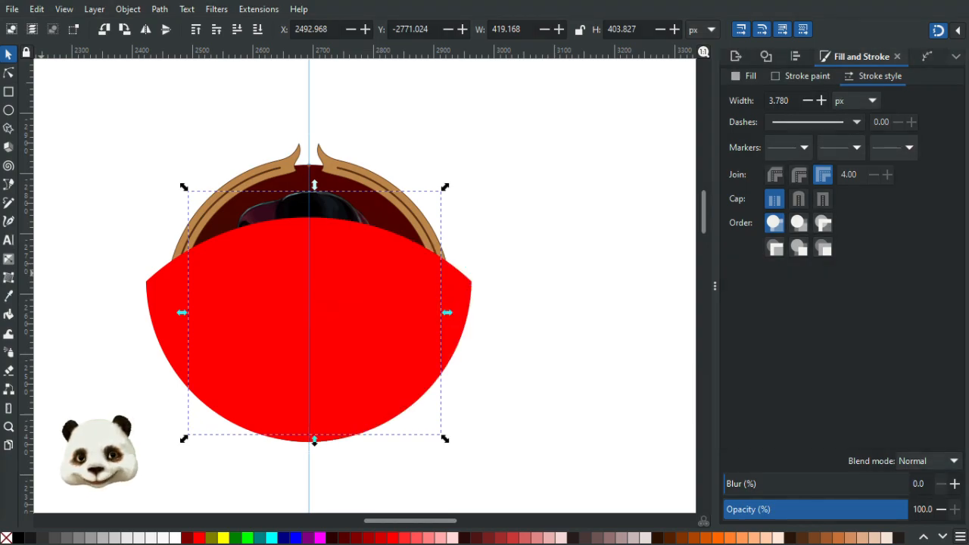
Try raising the dark background circle and the group with the frame and red shape to the top of the stacking order.
left_click(395, 191)
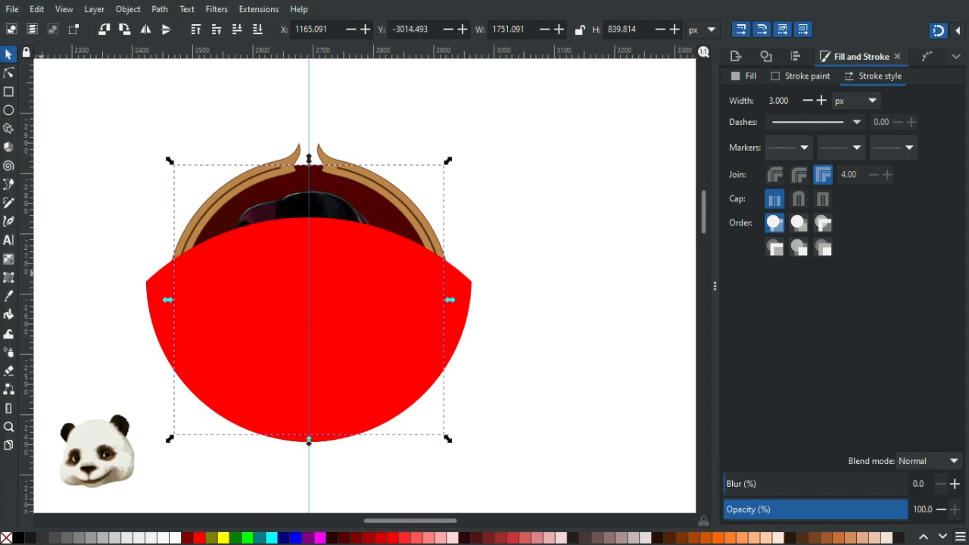
left_click(449, 296, "shift")
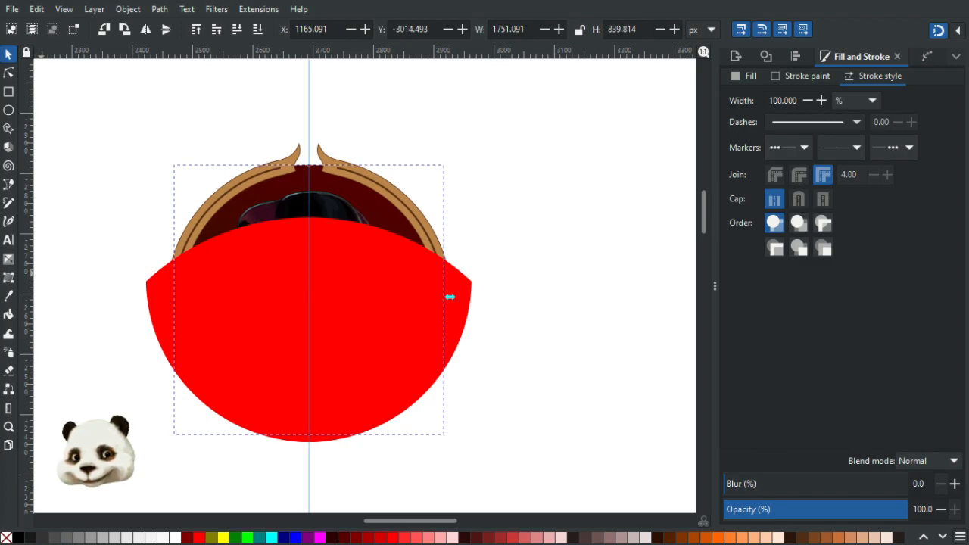
key("Home")
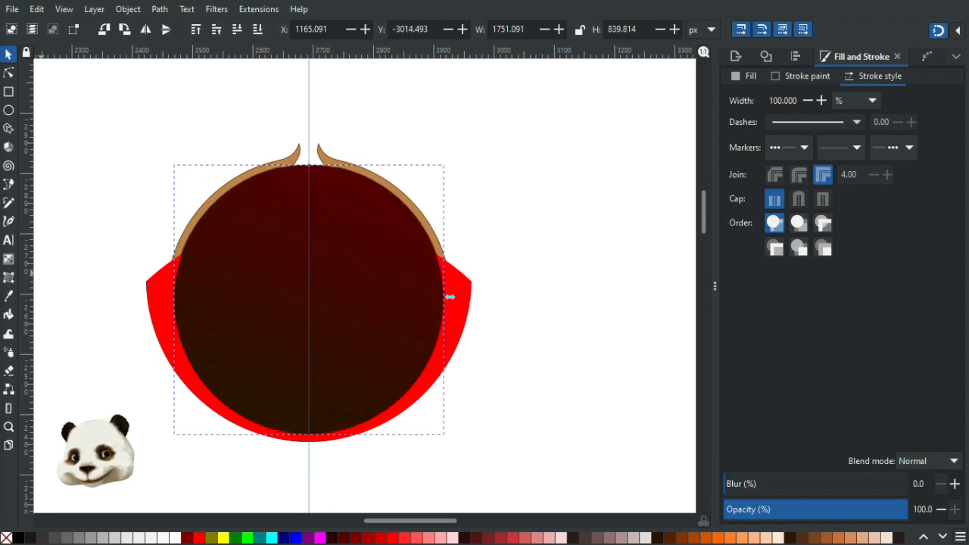
left_click(450, 297, "shift")
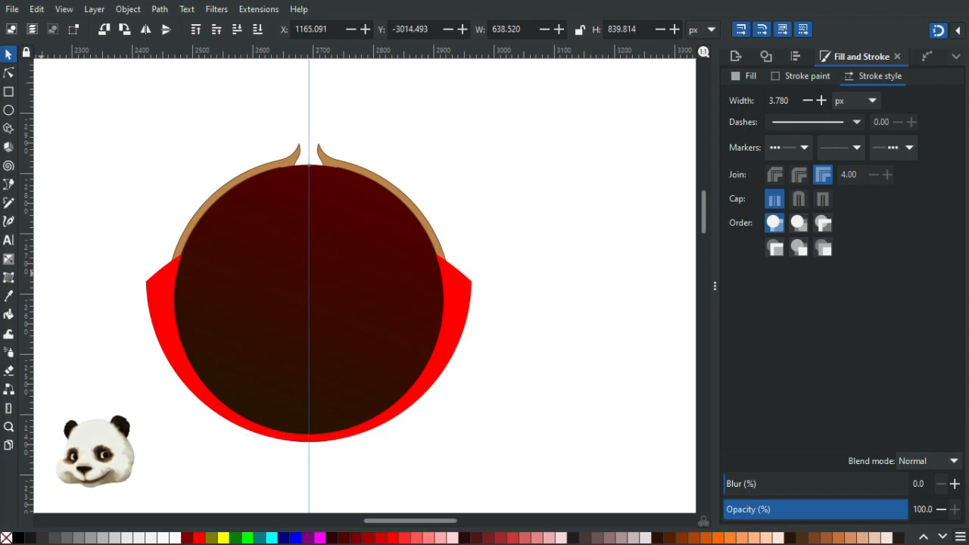
key("Tab")
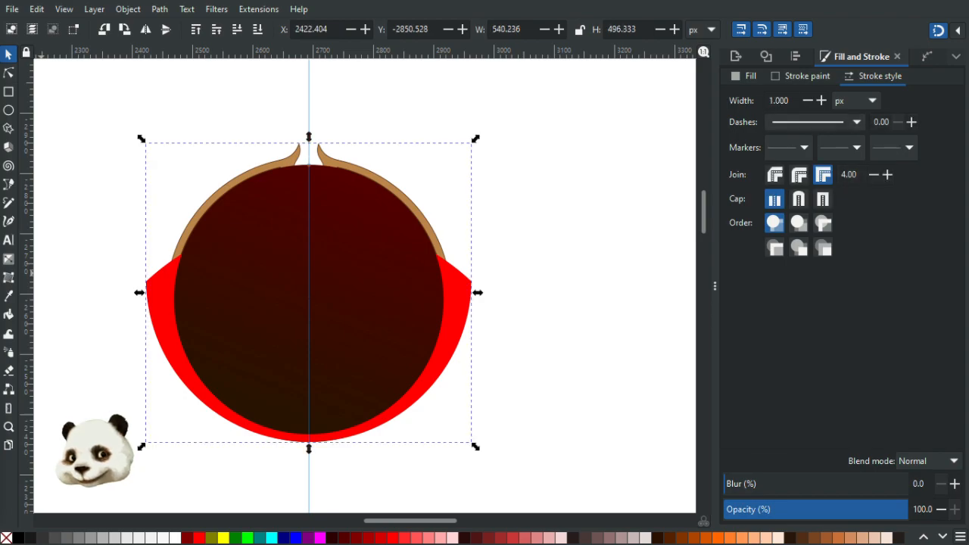
key("Home")
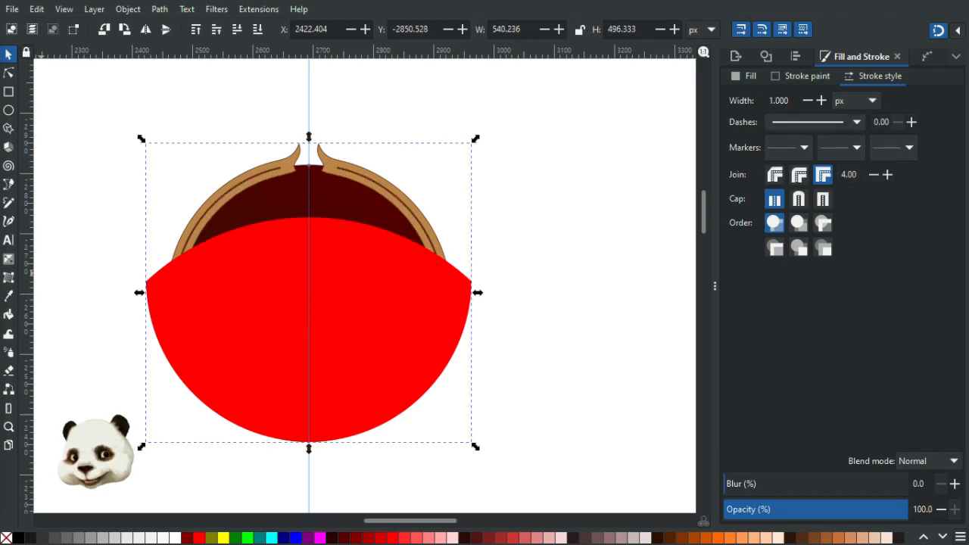
Cycle through the objects and undo the stacking-order changes to the dark circle and the frame group.
key("Tab")
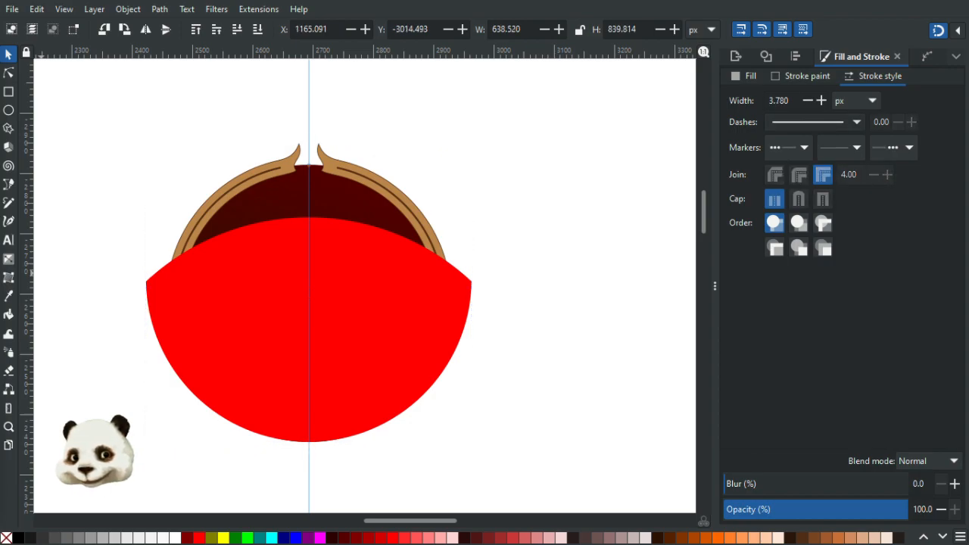
key("Tab")
key("Tab")
key("Tab")
key("Tab")
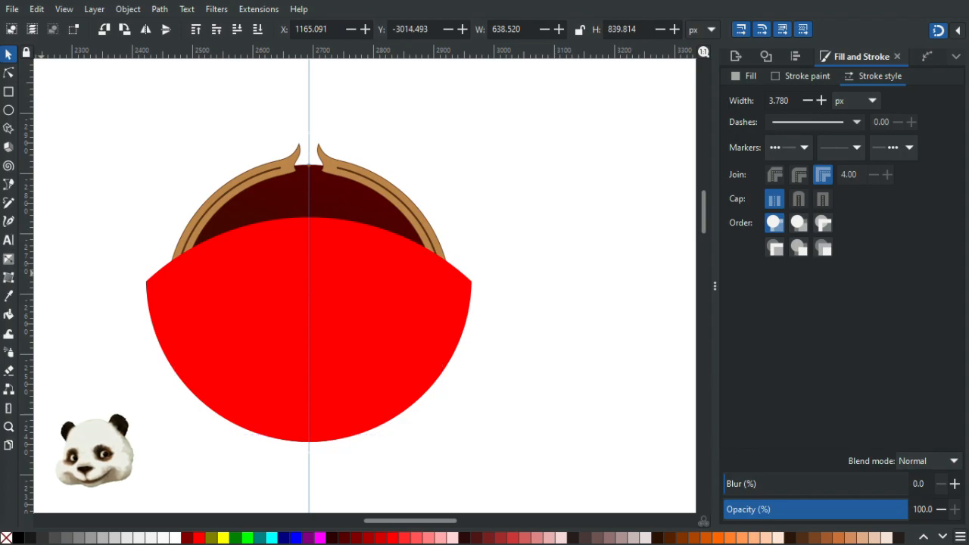
key("ctrl+z")
key("ctrl+z")
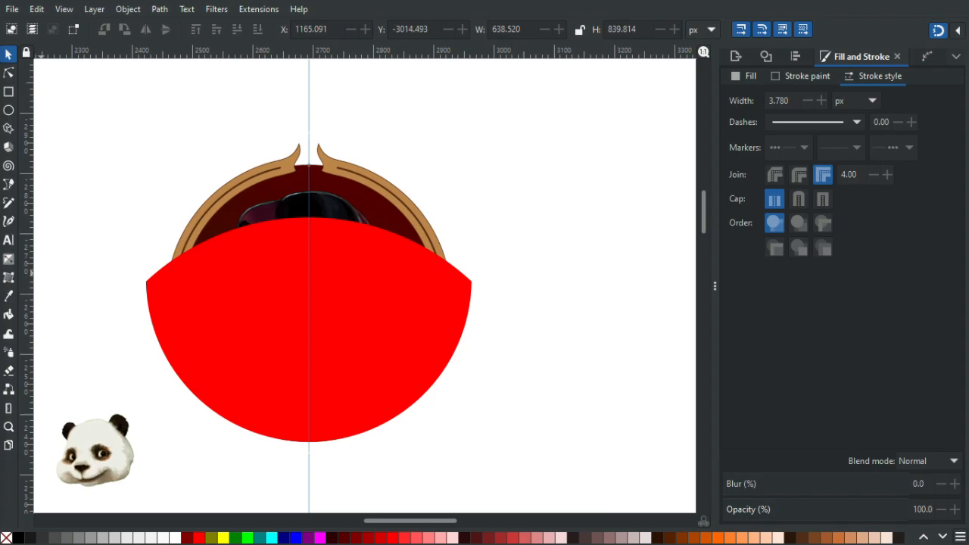
scroll(175, 199, "down", 2, "ctrl")
scroll(175, 198, "up", 4, "ctrl")
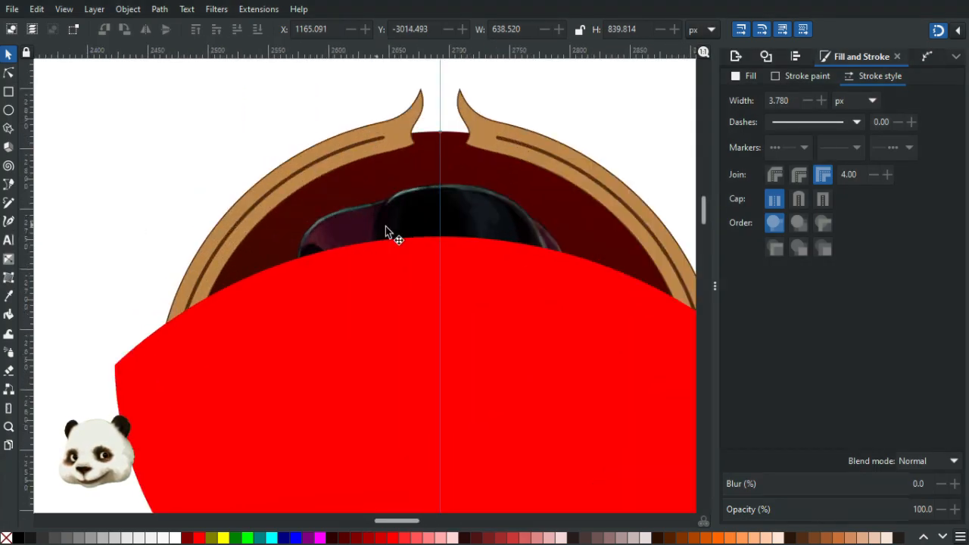
scroll(406, 219, "down", 5)
scroll(408, 219, "up", 1, "ctrl")
scroll(408, 219, "down", 1, "ctrl")
scroll(371, 210, "down", 1, "ctrl")
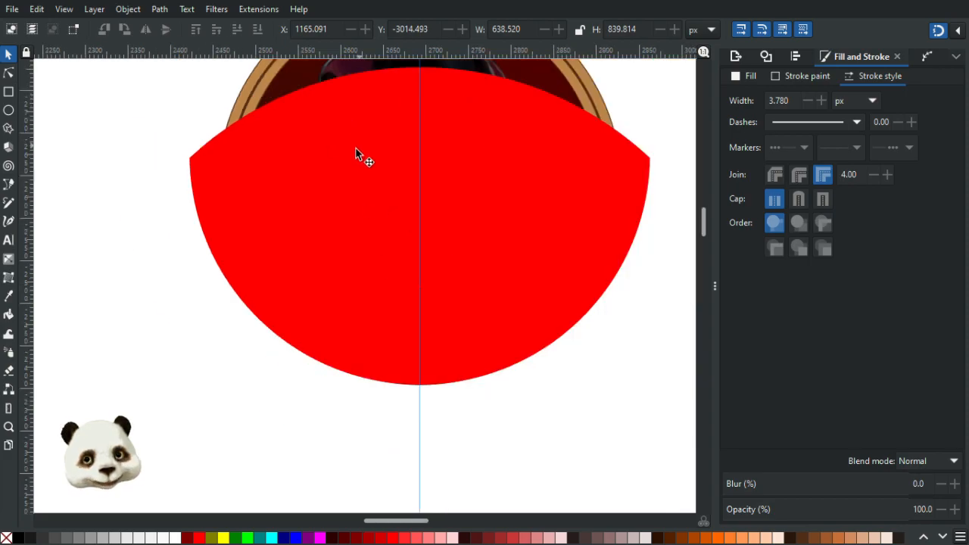
Ungroup the frame and red shape, and set the red shape's opacity to 40% so the frame shows through.
scroll(297, 205, "up", 3)
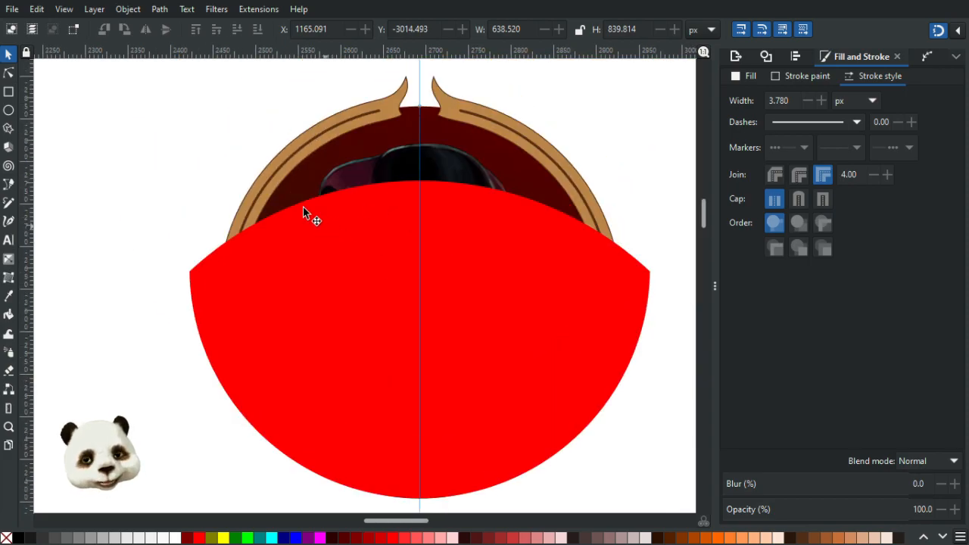
left_click(300, 148)
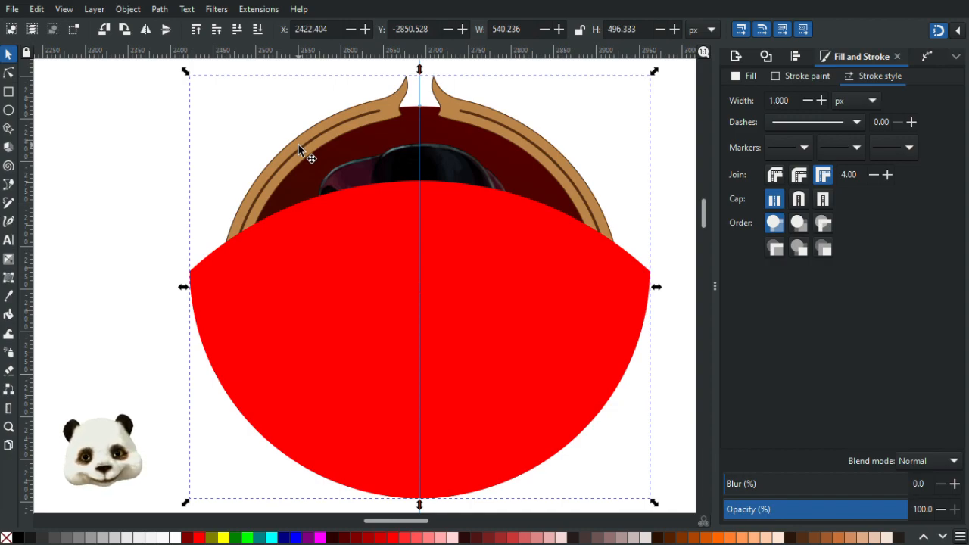
left_click(306, 277)
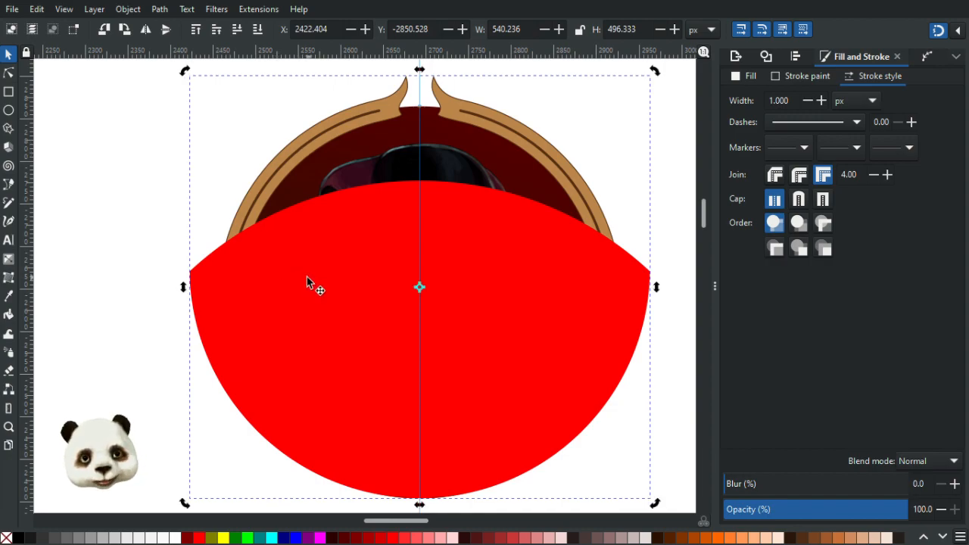
left_click(298, 142)
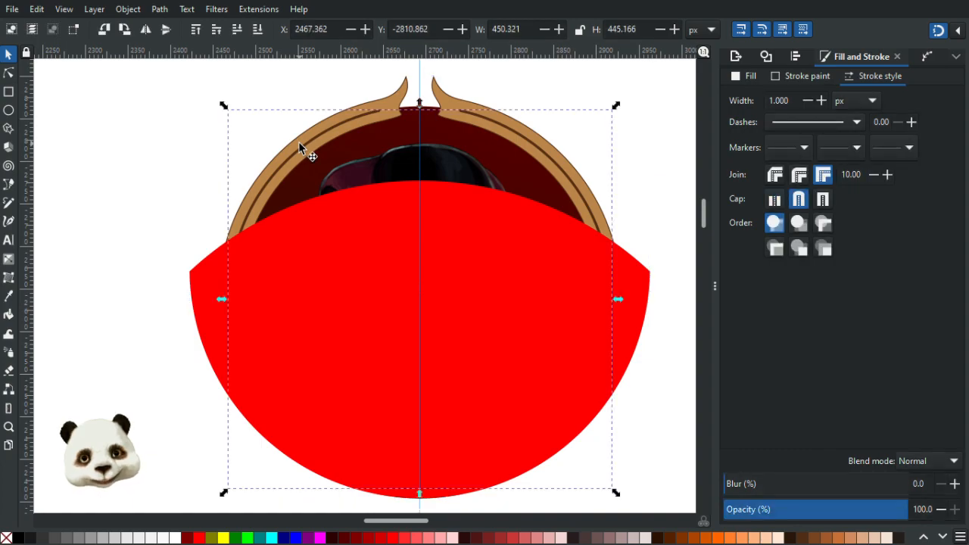
left_click(402, 91)
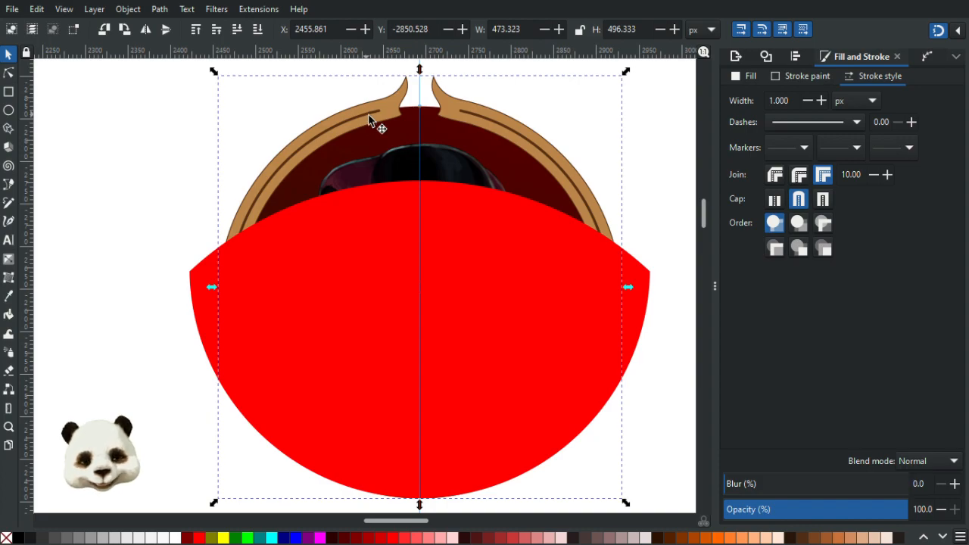
left_click(353, 369)
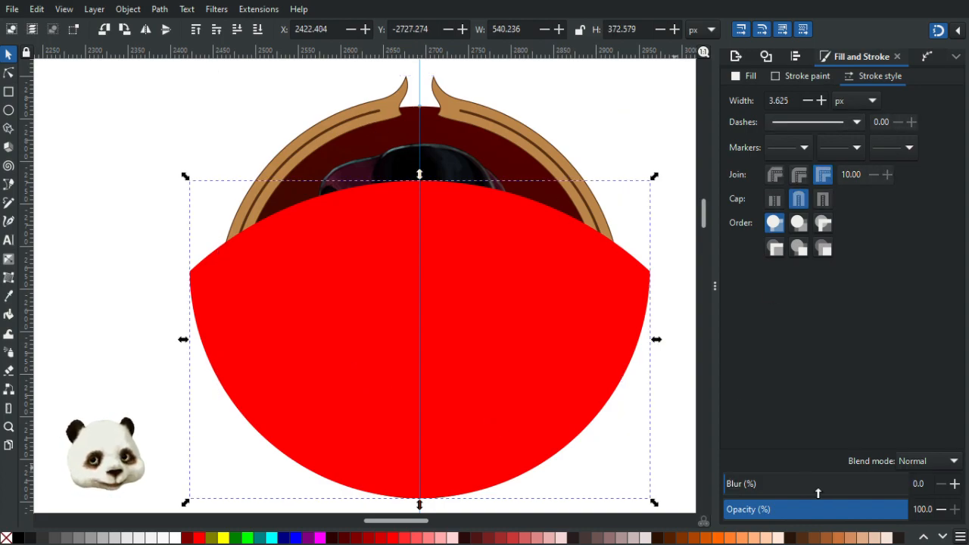
left_click_drag(819, 512, 804, 511)
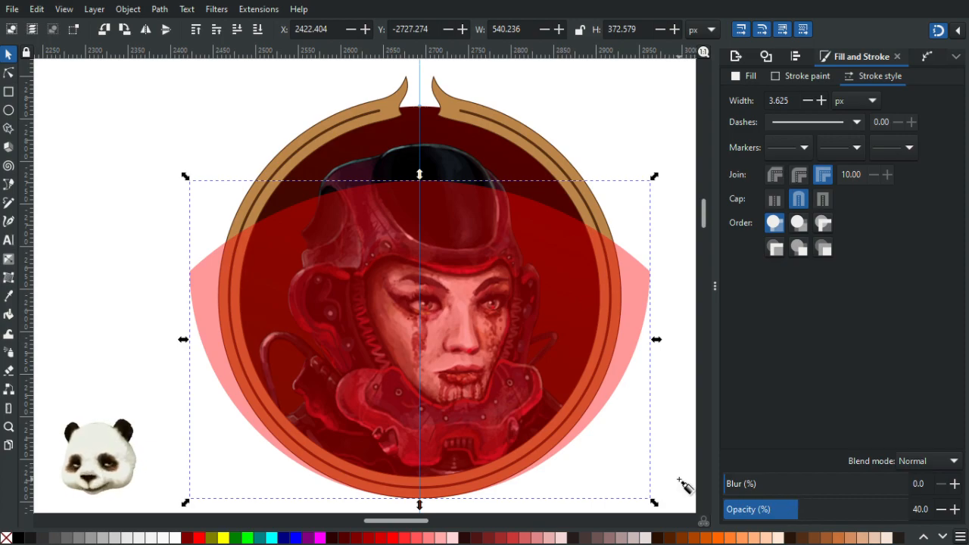
Draw a closed straight-segment shape along the middle of the frame's left band up to the helmet, and mirror it across the vertical centre guide.
key("b")
key("Escape")
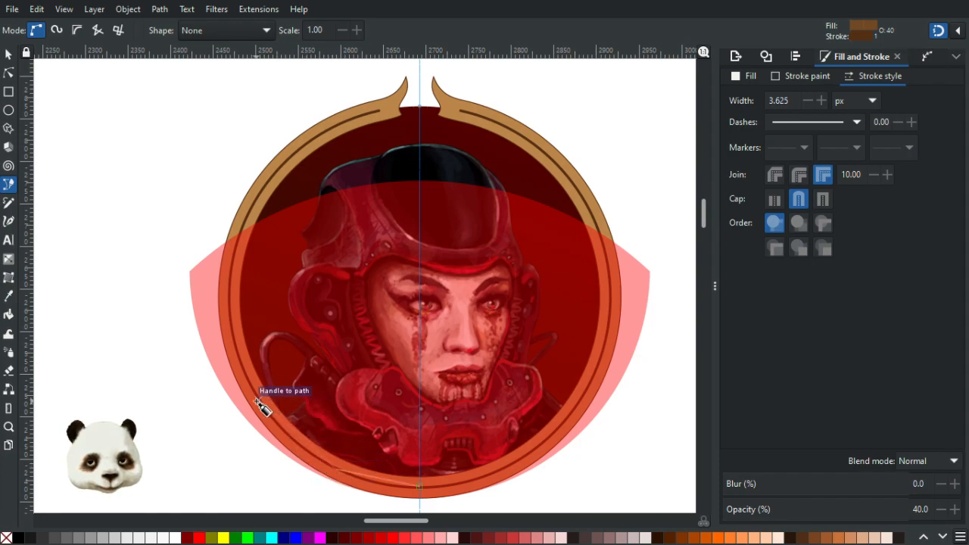
left_click(224, 304)
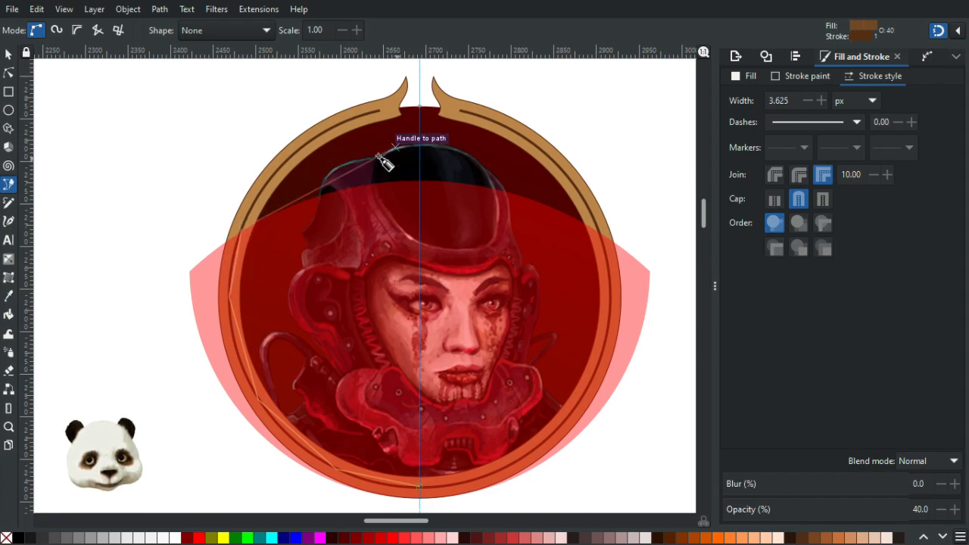
left_click(303, 181)
left_click(420, 165)
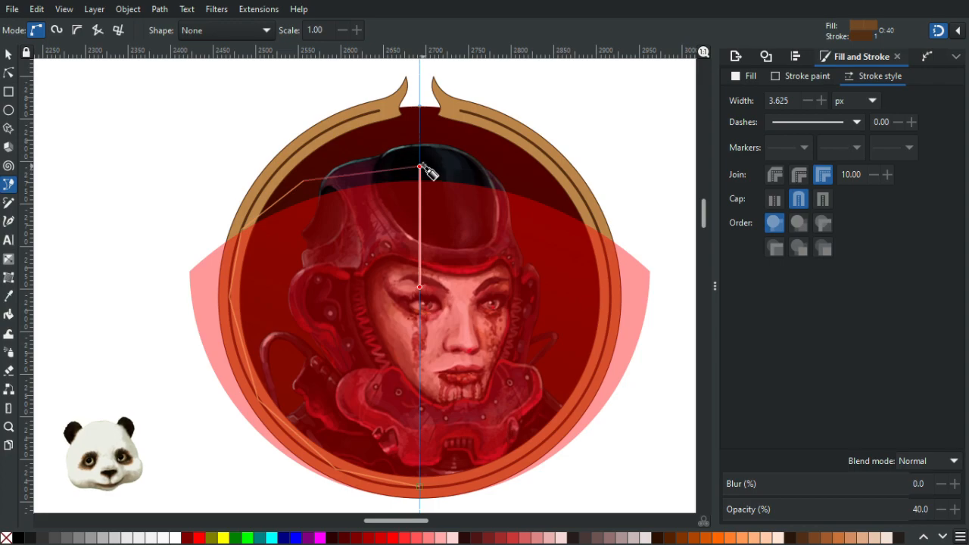
left_click(421, 486)
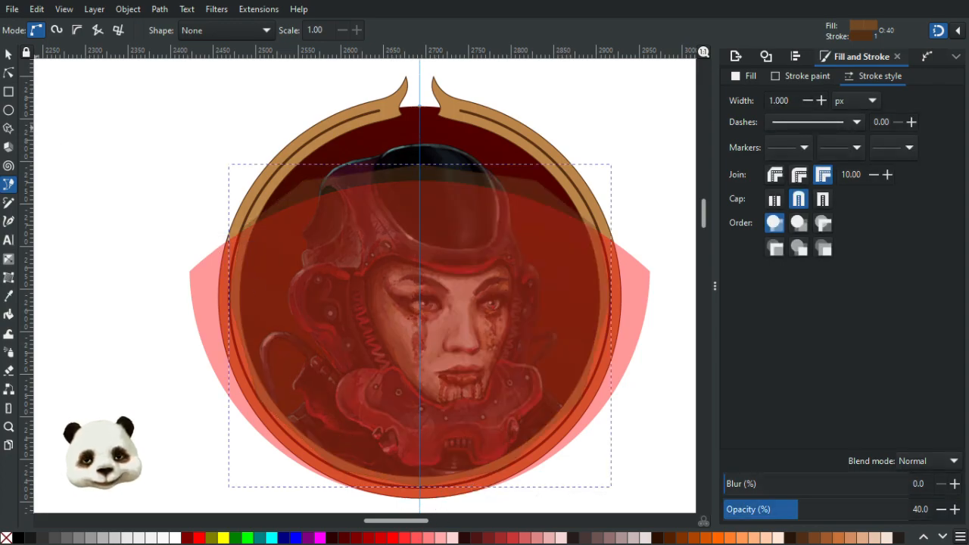
left_click(298, 9)
left_click(524, 15)
left_click(8, 54)
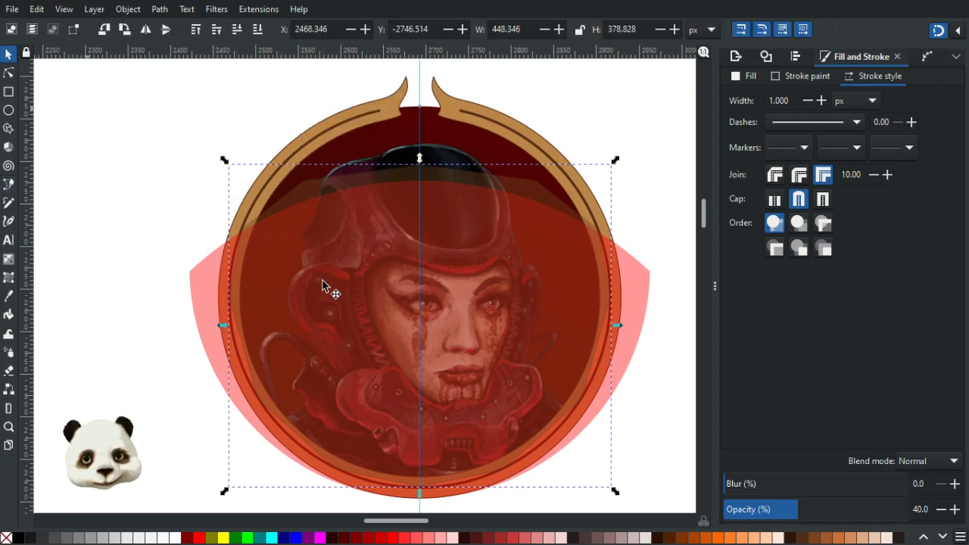
Subtract the drawn shape from the red shape, keeping only its left half, and set the remaining piece's opacity to 100%.
left_click(199, 296, "shift")
key("ctrl+minus")
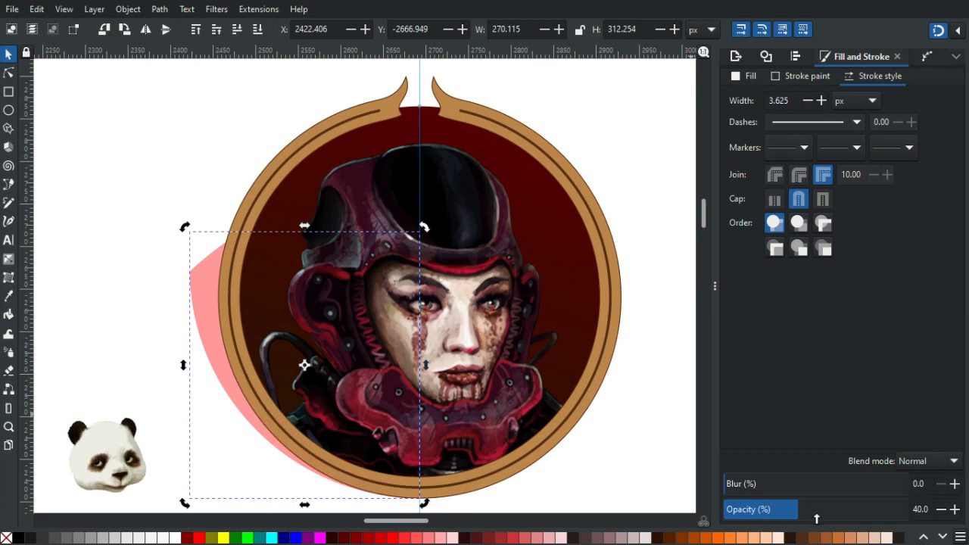
left_click_drag(859, 512, 931, 509)
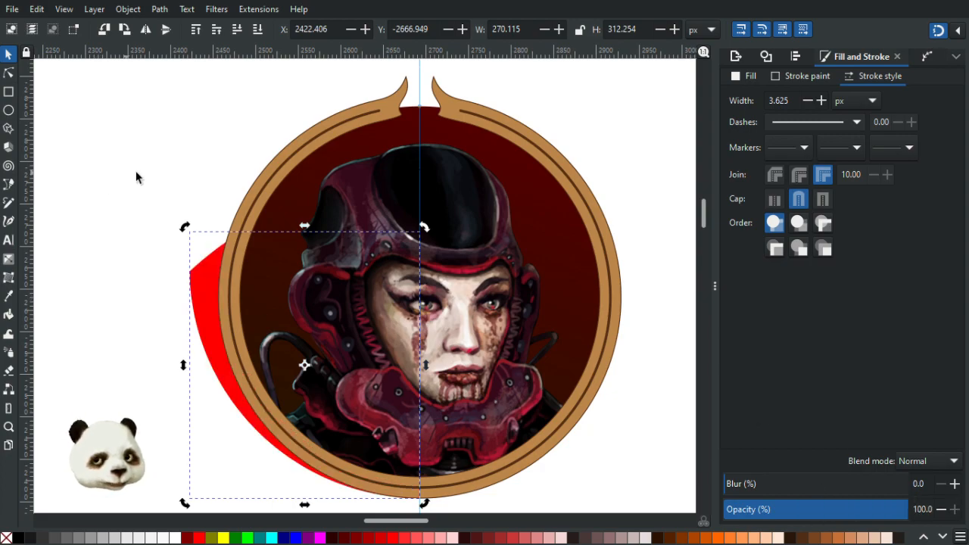
Try moving the red piece beside the frame slightly upward, and undo the move.
left_click(189, 303)
scroll(188, 297, "up", 3)
scroll(238, 277, "down", 5)
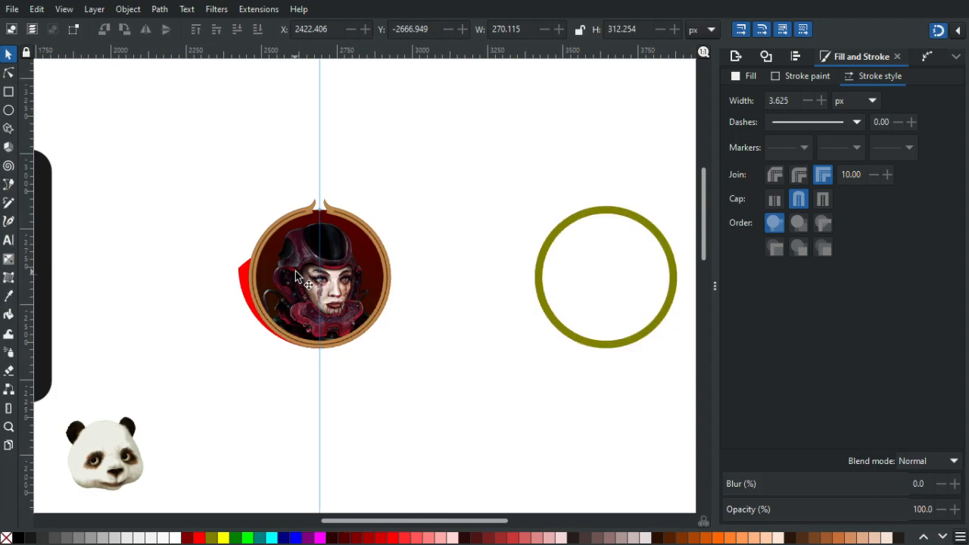
scroll(295, 273, "up", 2)
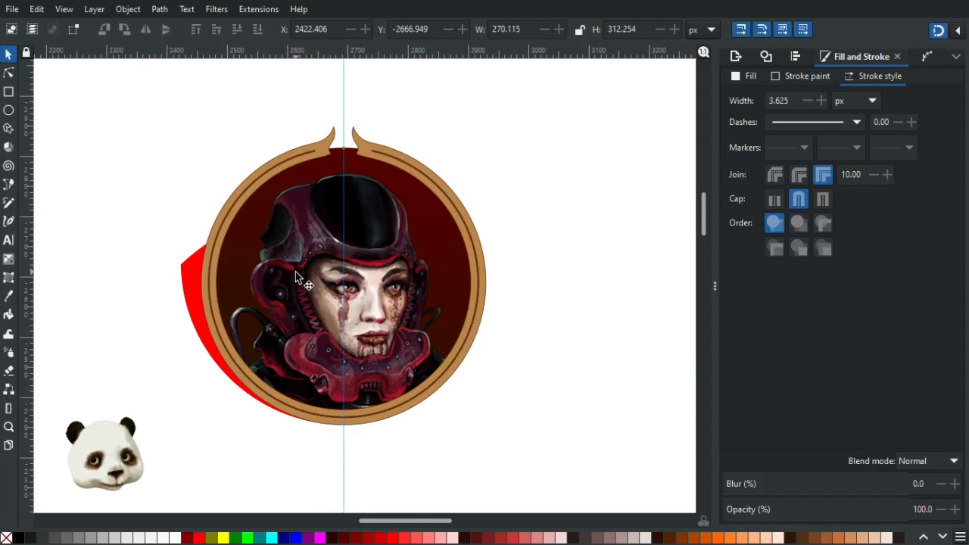
left_click(186, 275)
left_click_drag(189, 268, 186, 259)
key("ctrl+z")
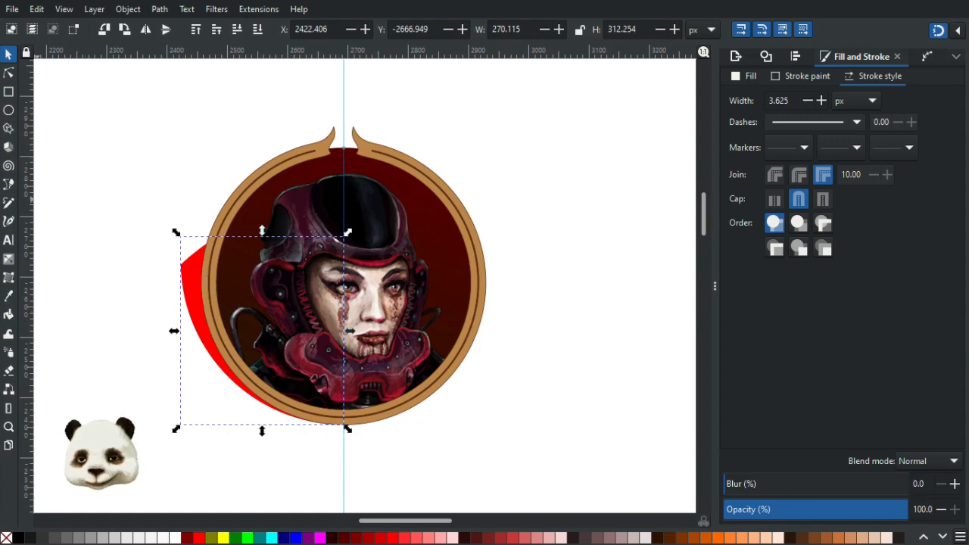
Cycle through the objects to the helmeted portrait, try moving it up and to the right, and undo the move.
key("Tab")
key("Tab")
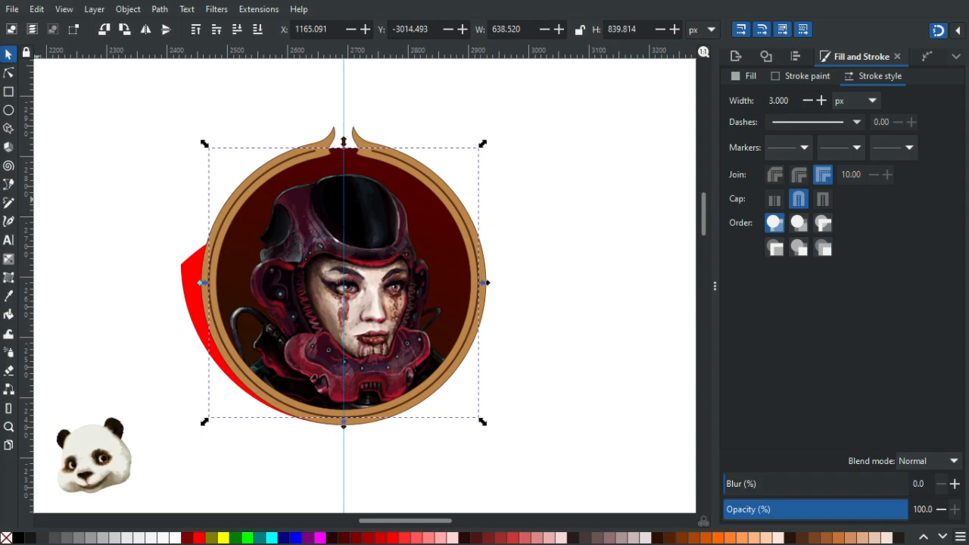
key("Tab")
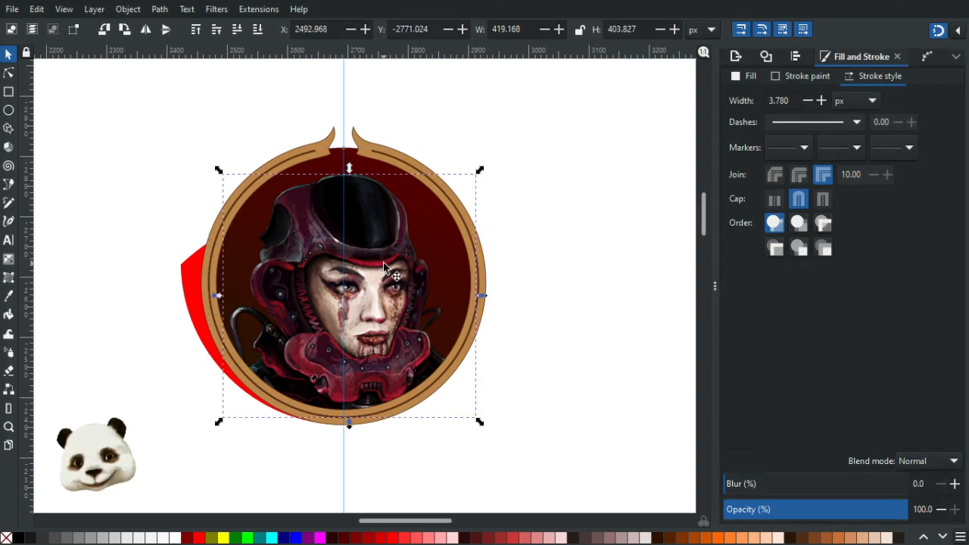
left_click_drag(384, 266, 473, 244)
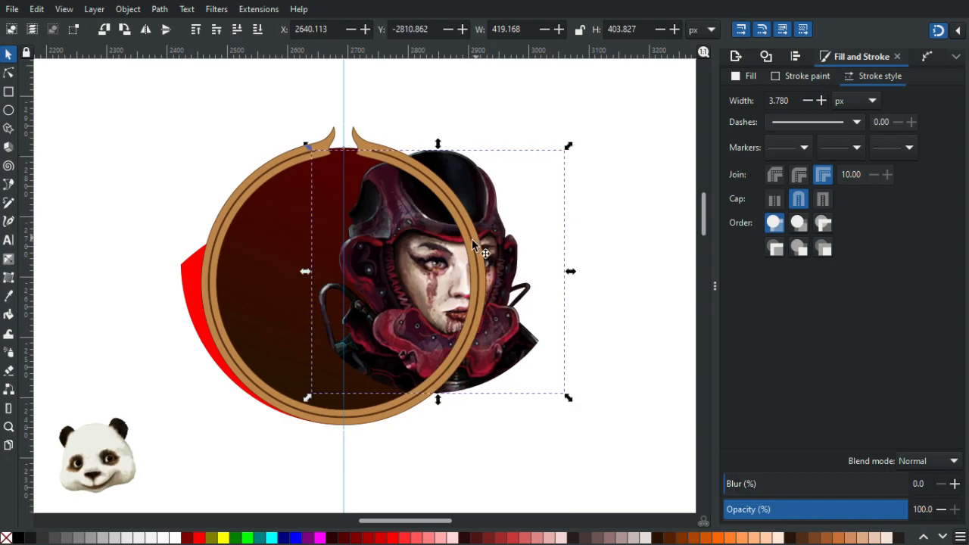
key("ctrl+z")
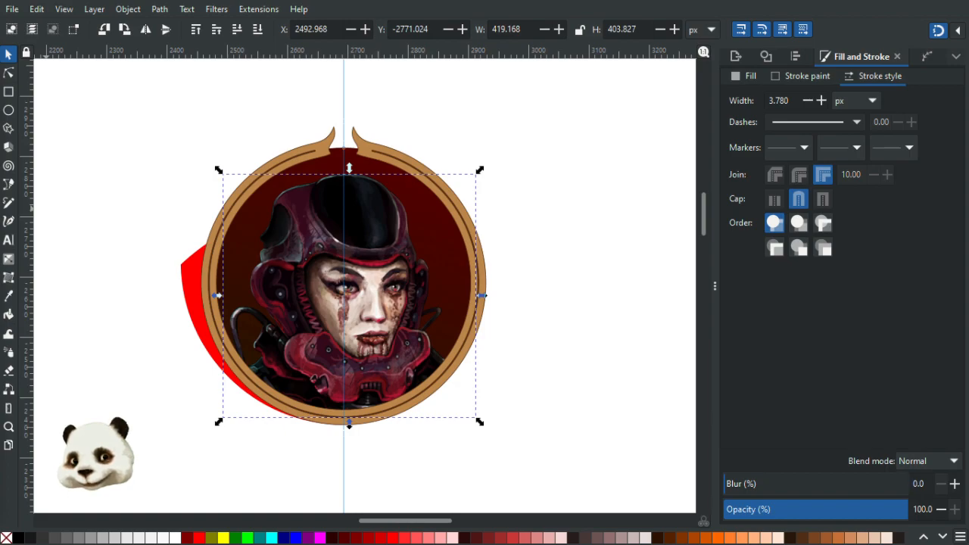
Mirror the red side piece onto the frame's right side and group both red pieces with the frame.
left_click(343, 159)
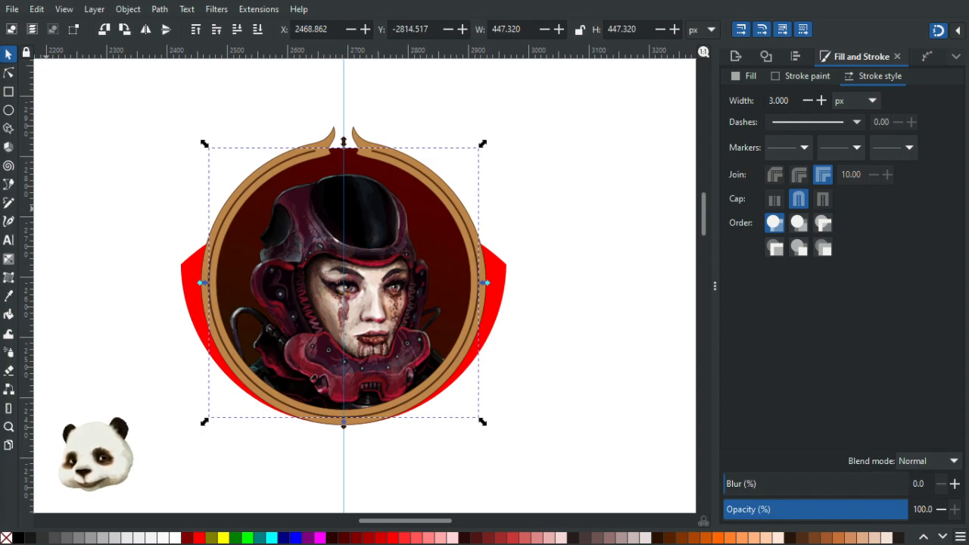
left_click(349, 291, "shift")
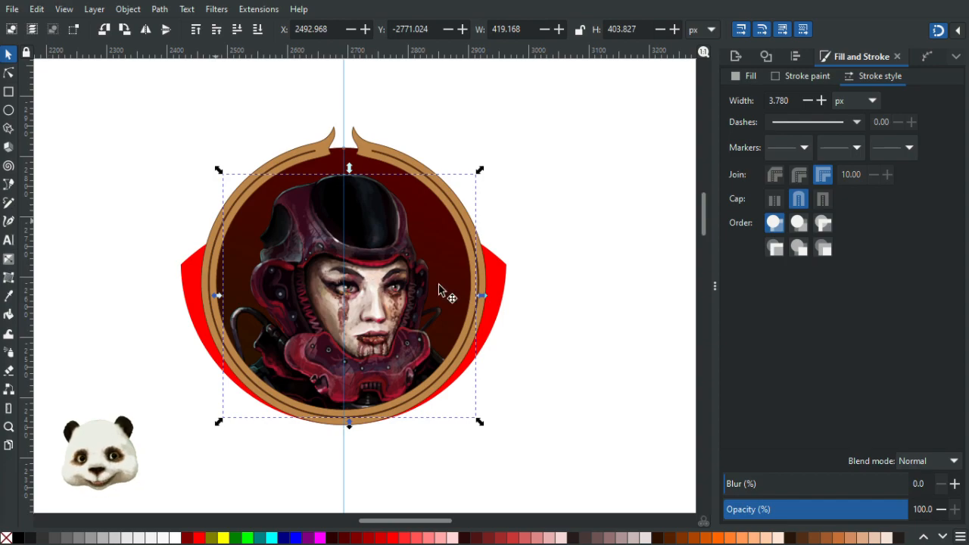
left_click(189, 284)
key("plus")
key("plus")
scroll(244, 335, "down", 1, "ctrl")
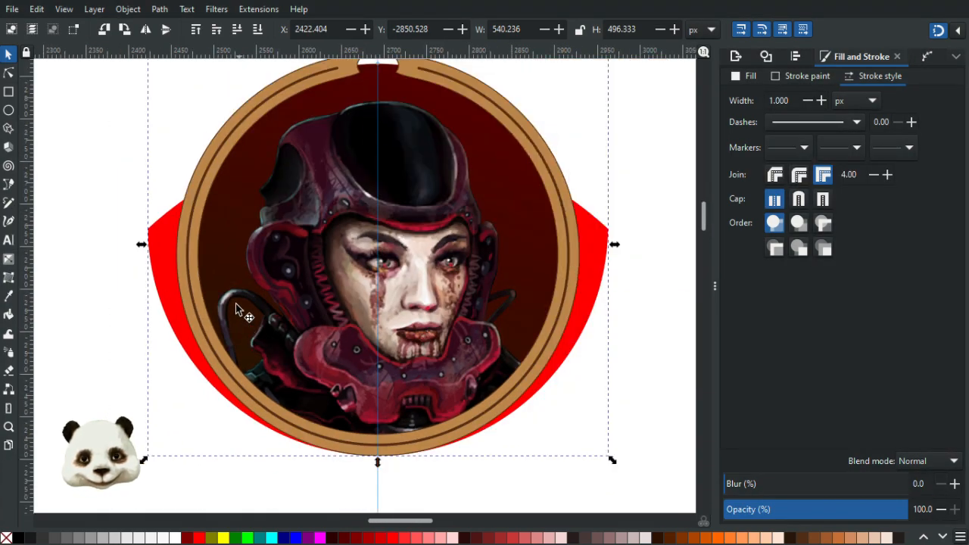
scroll(162, 353, "up", 1, "ctrl")
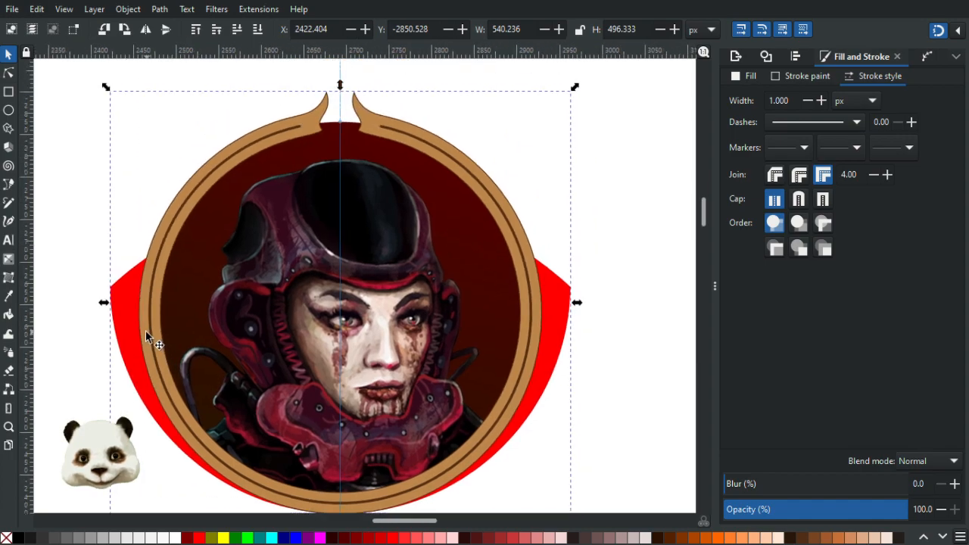
Ungroup the frame and red pieces, and cut a separate left-half piece of the gold ring along the vertical centre guide.
scroll(144, 328, "up", 1, "ctrl")
left_click(140, 279)
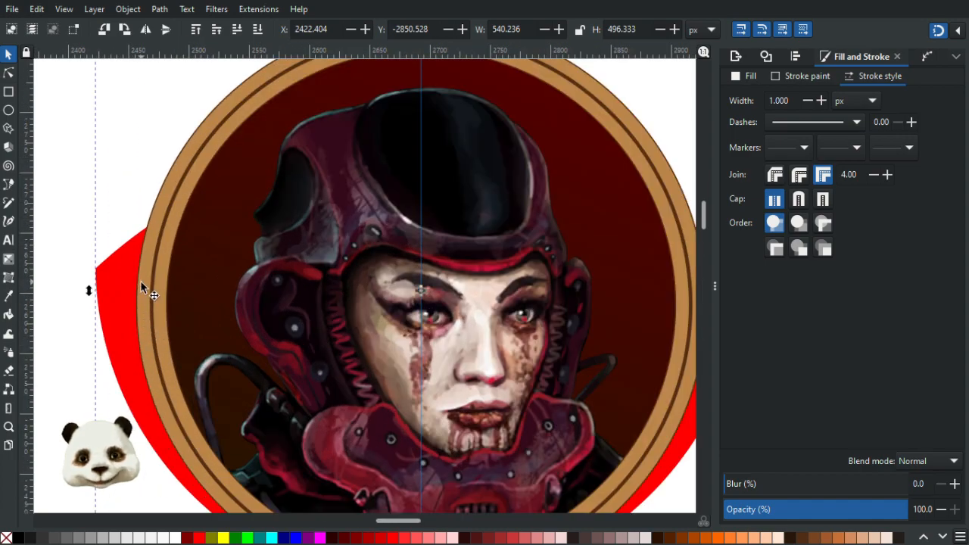
left_click(143, 307)
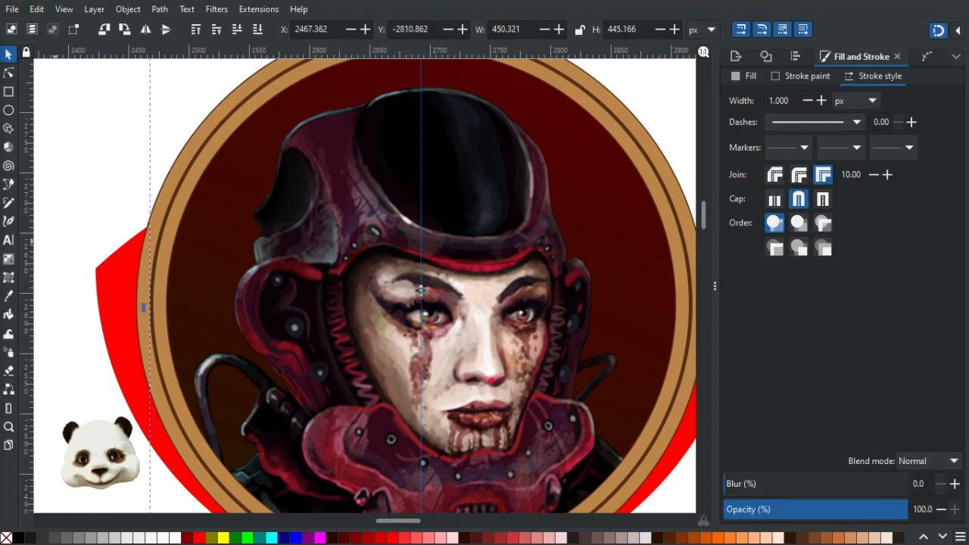
left_click(129, 291)
scroll(103, 234, "down", 2)
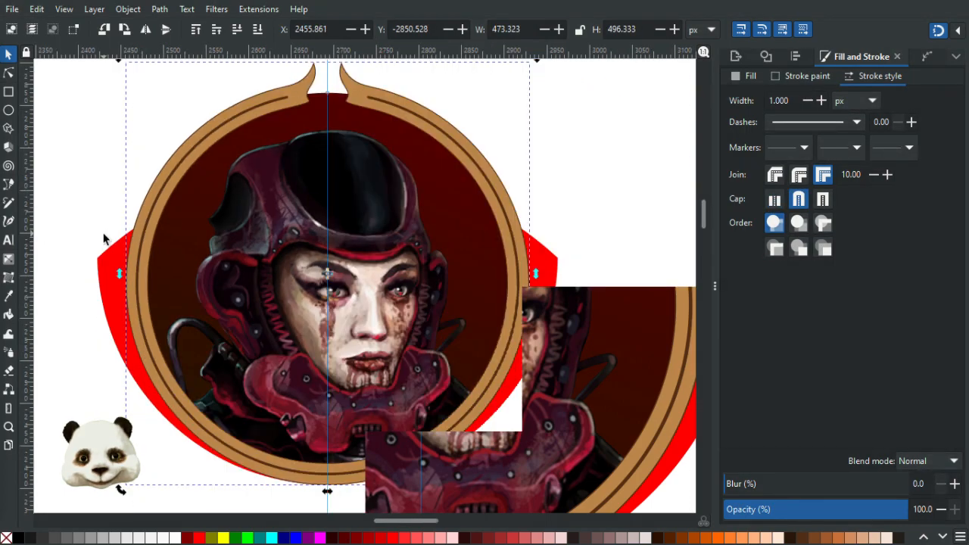
scroll(104, 235, "up", 1)
key("ctrl+z")
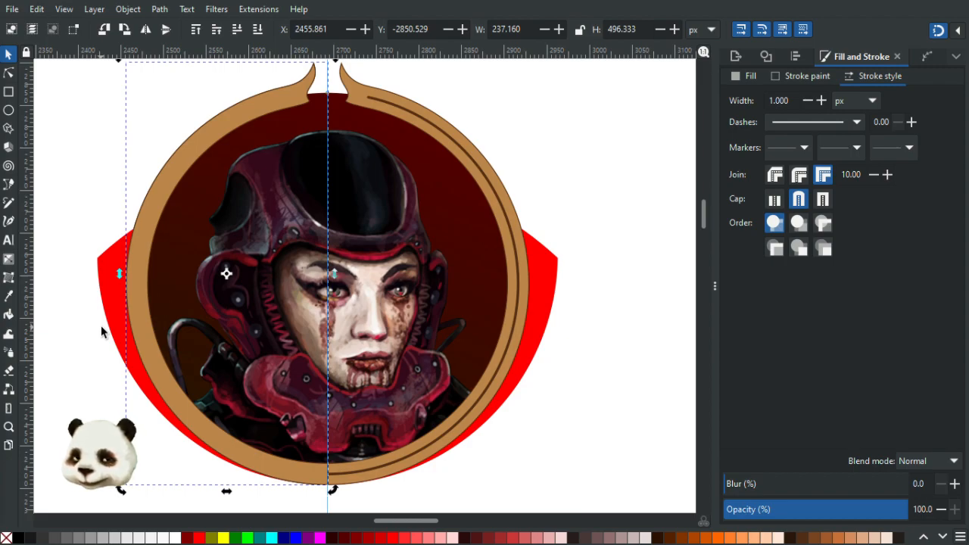
Add two pairs of closely spaced nodes on the outer edge of the ring's left half, beside the red side piece's lower part.
scroll(160, 381, "up", 1)
scroll(151, 371, "up", 1)
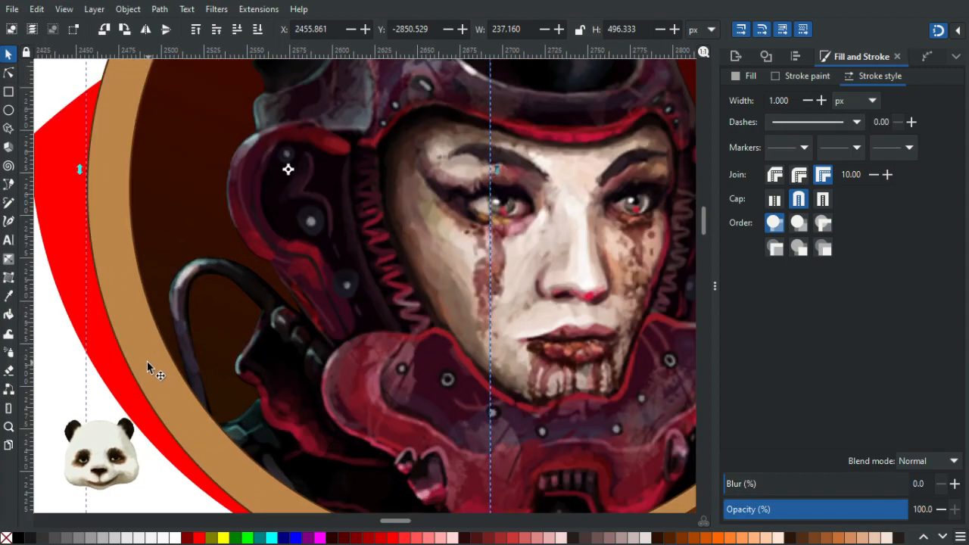
scroll(256, 349, "up", 1)
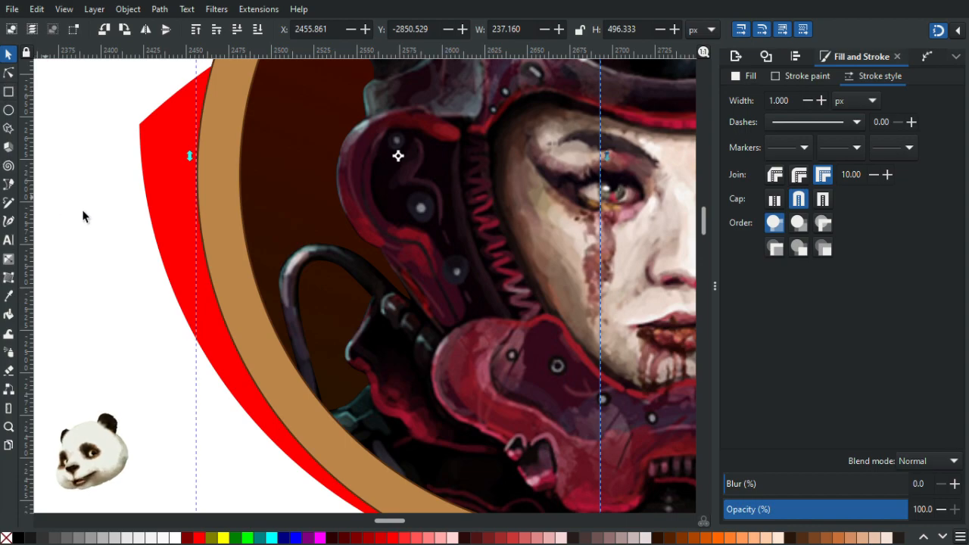
scroll(121, 256, "down", 3)
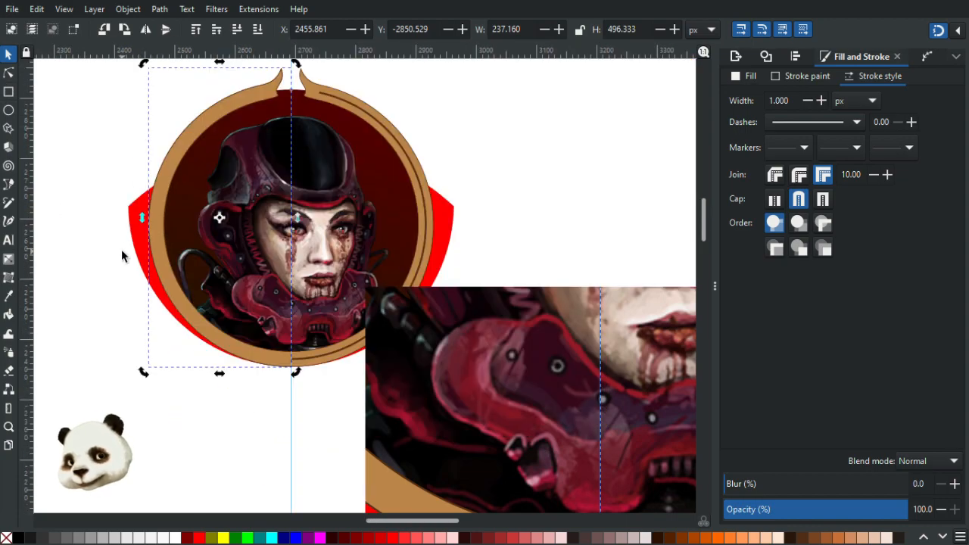
scroll(121, 256, "up", 2)
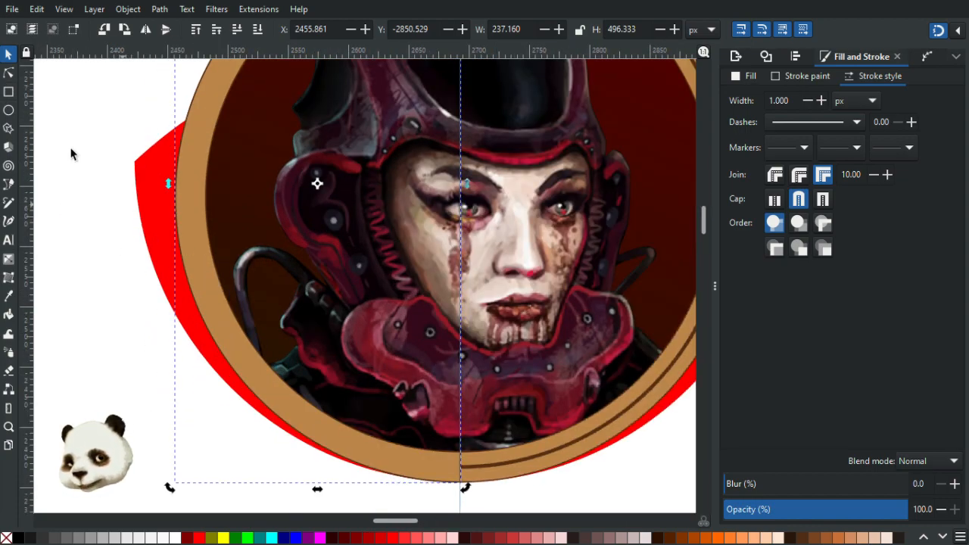
scroll(223, 310, "up", 1)
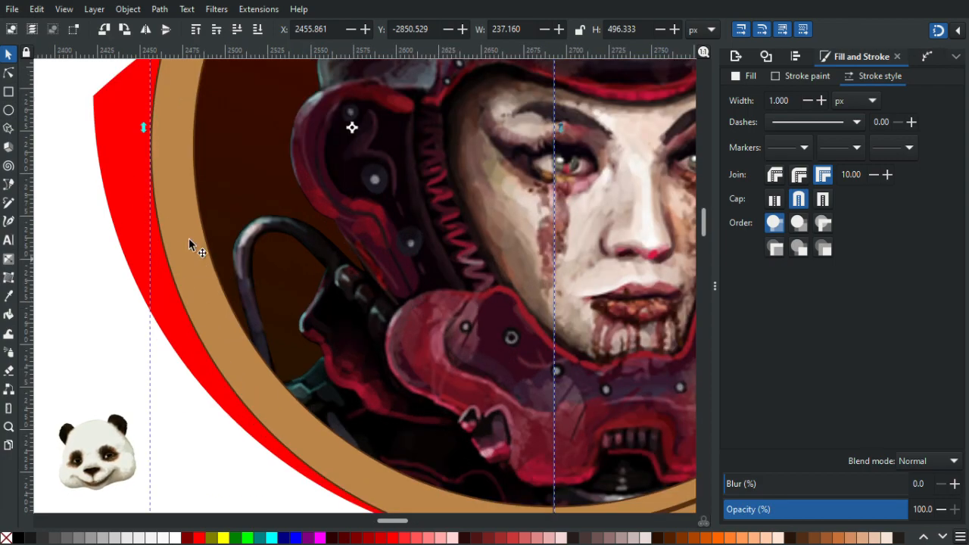
left_click(8, 74)
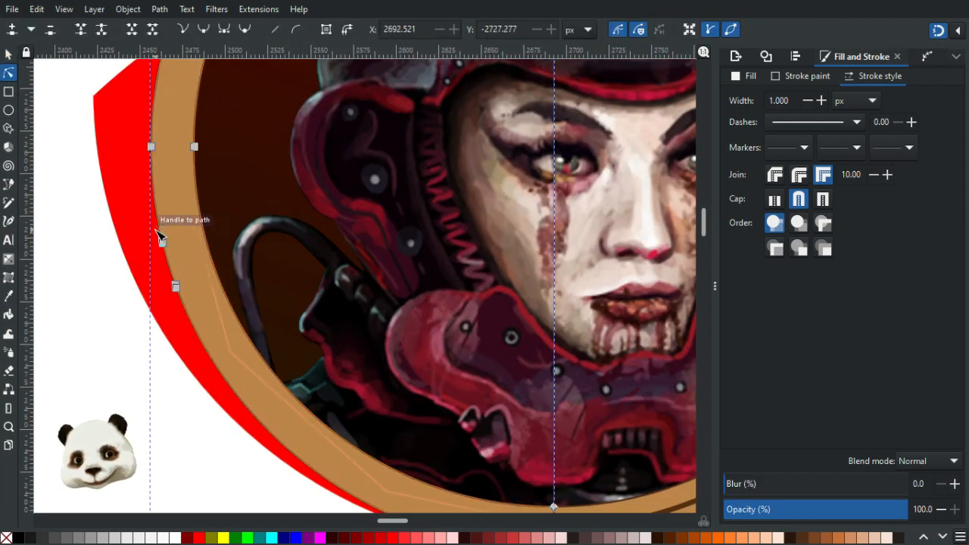
scroll(158, 262, "up", 3)
left_click(202, 178)
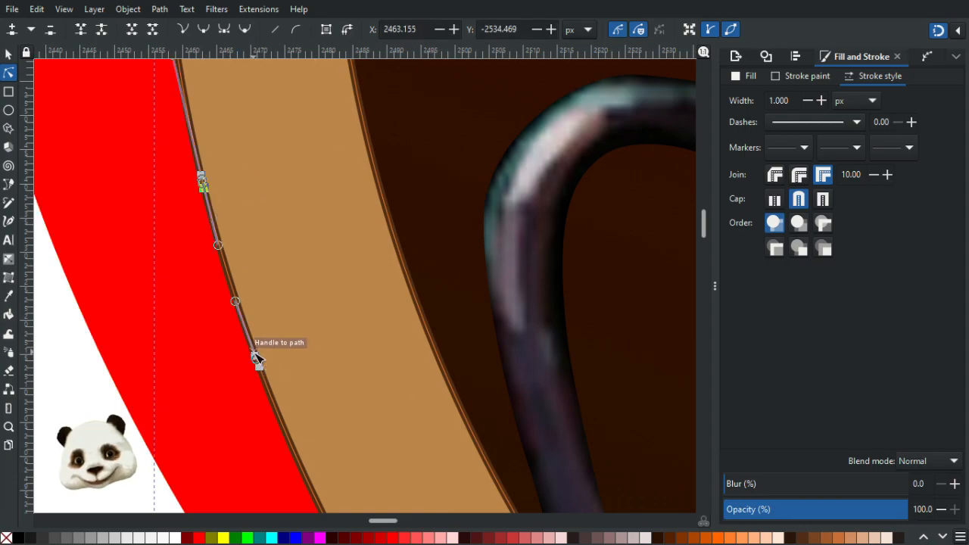
scroll(265, 348, "up", 2)
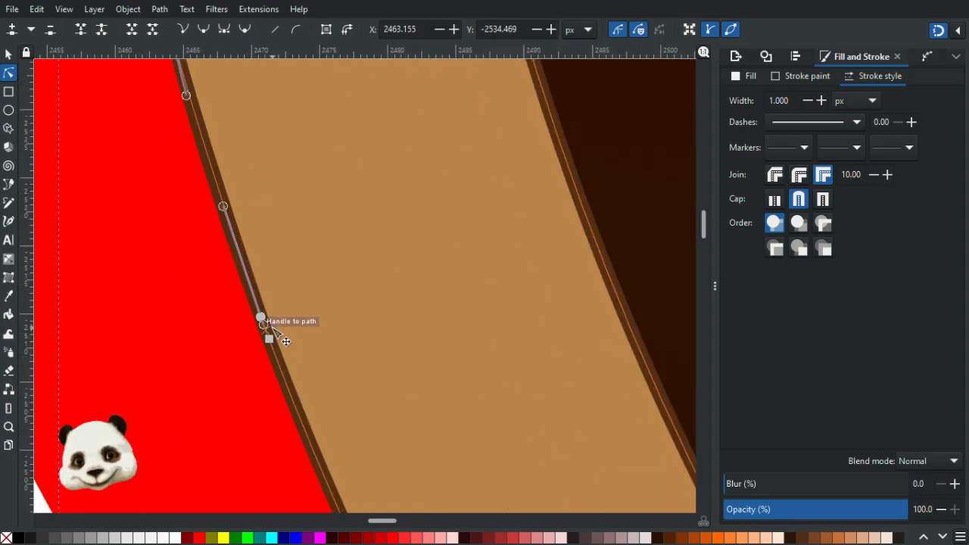
Try selecting and shifting the inner nodes of the two pairs on the ring's outer edge, and undo the changes.
left_click_drag(307, 304, 231, 345)
left_click_drag(282, 300, 234, 329)
key("Escape")
scroll(268, 323, "down", 3)
left_click_drag(247, 222, 176, 200)
key("ctrl+z")
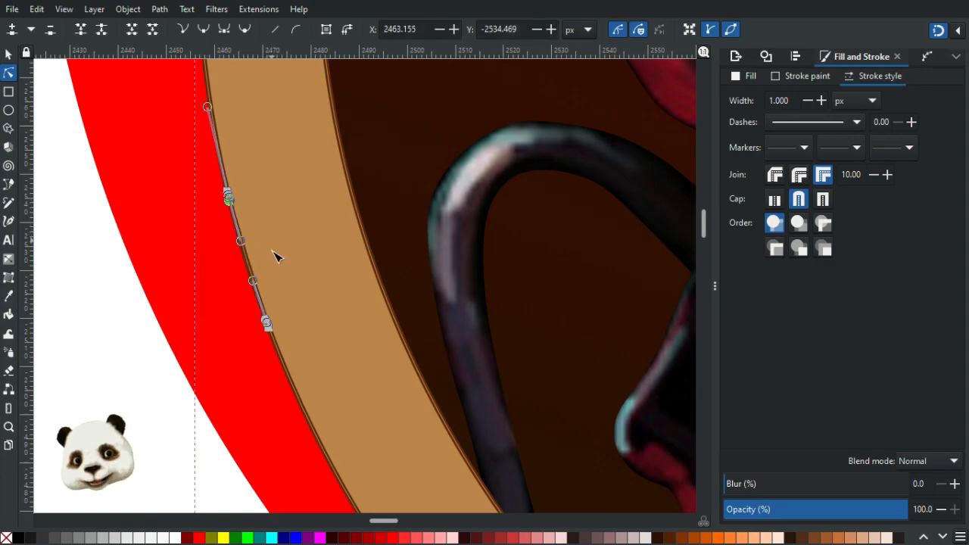
left_click_drag(270, 199, 201, 227)
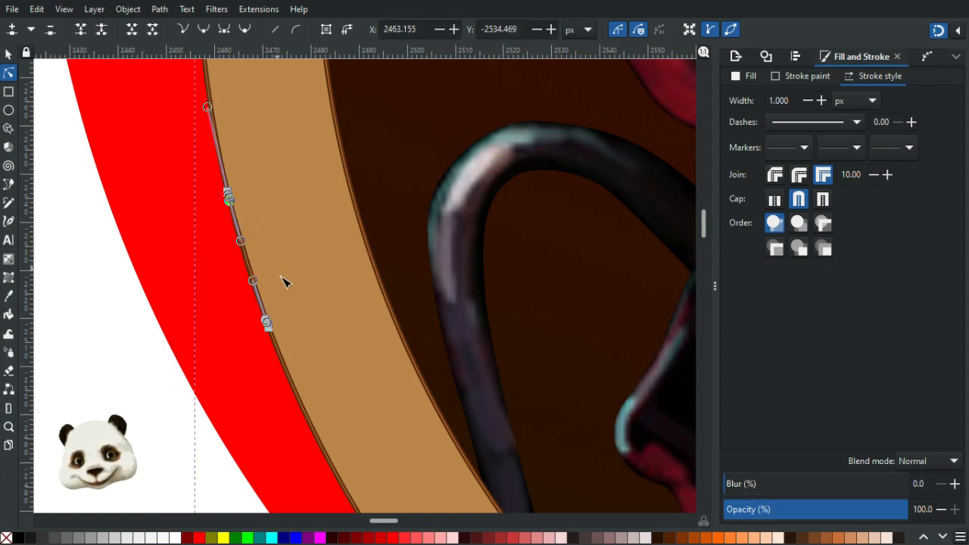
scroll(260, 199, "up", 4)
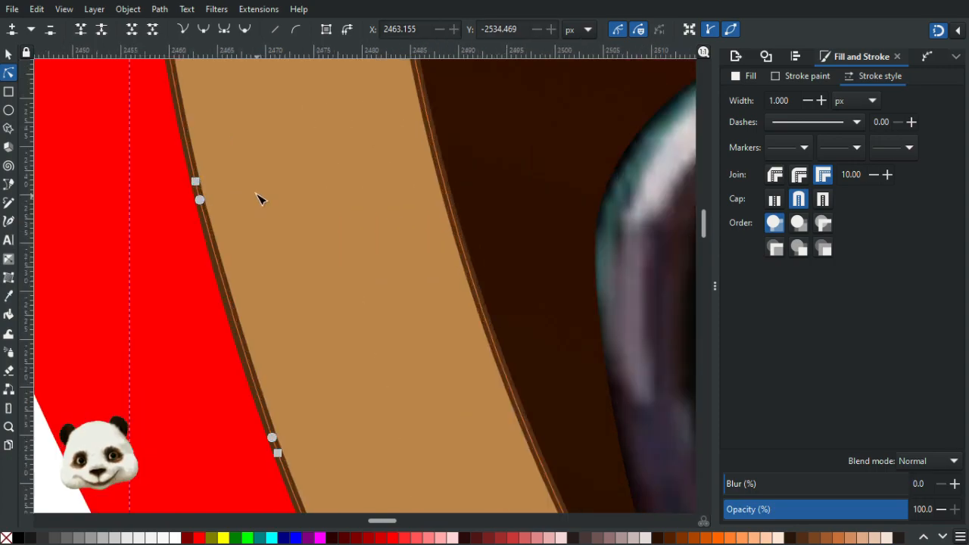
left_click_drag(146, 207, 125, 279)
key("ctrl+z")
scroll(189, 257, "down", 3)
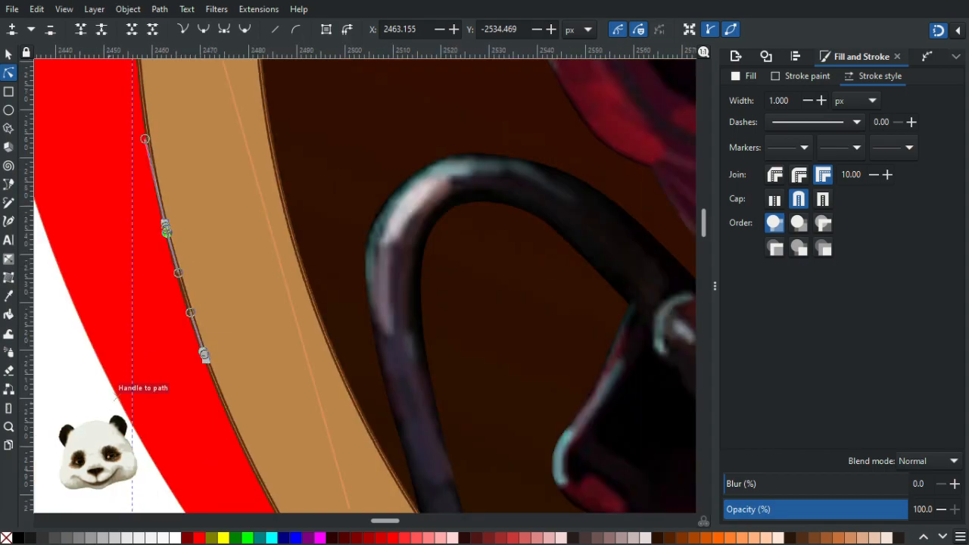
Try pulling the upper and lower inner nodes outward as sharp corners over the red piece, and undo both moves.
left_click(202, 345)
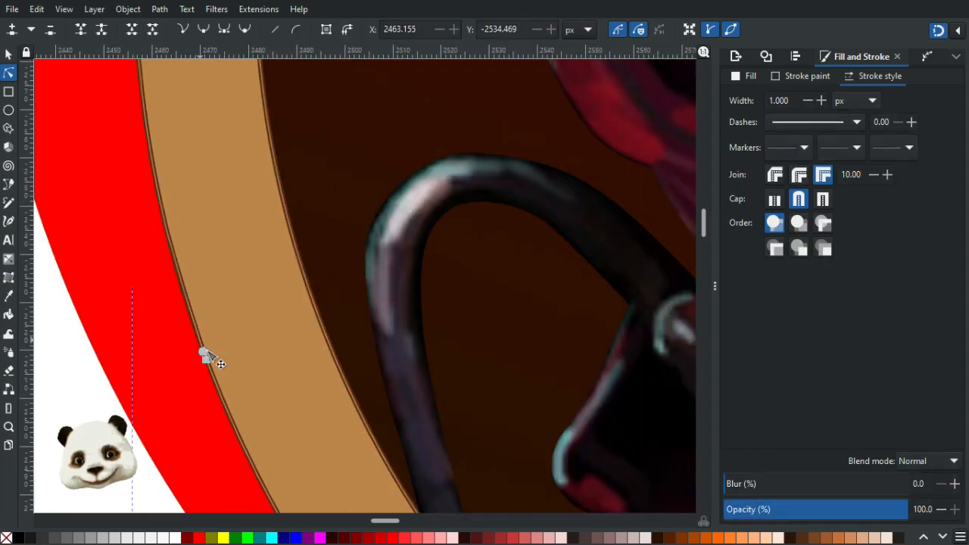
scroll(201, 334, "up", 2)
scroll(201, 325, "down", 4)
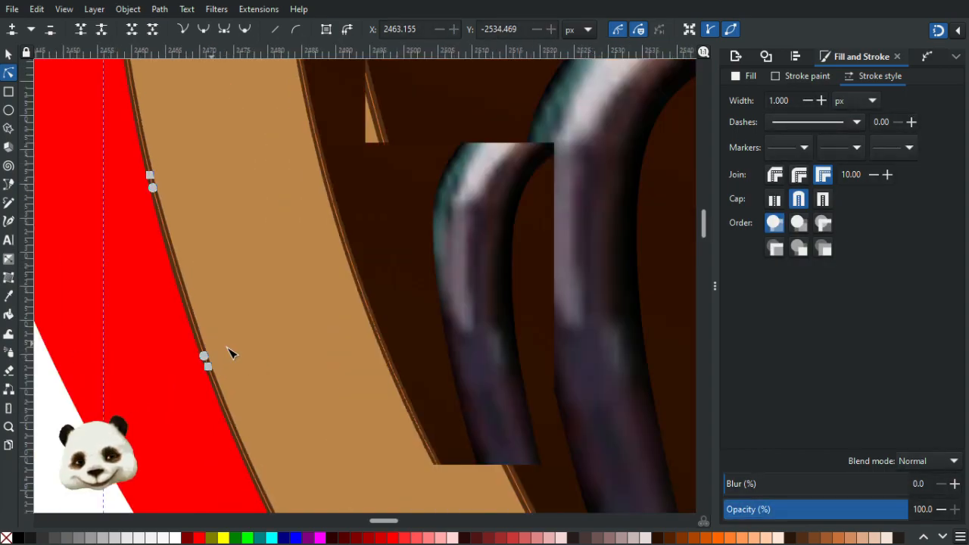
scroll(212, 390, "down", 2)
scroll(216, 385, "up", 6)
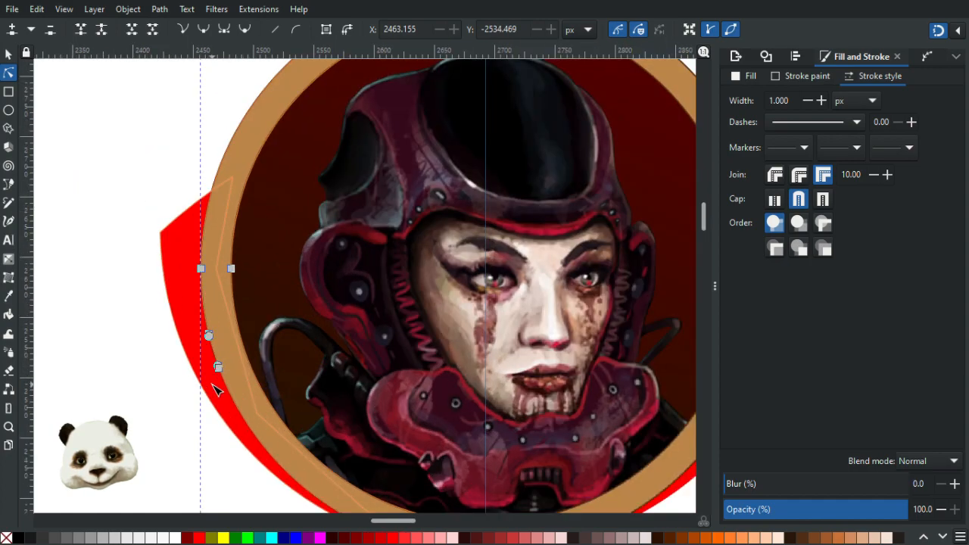
scroll(269, 314, "up", 1)
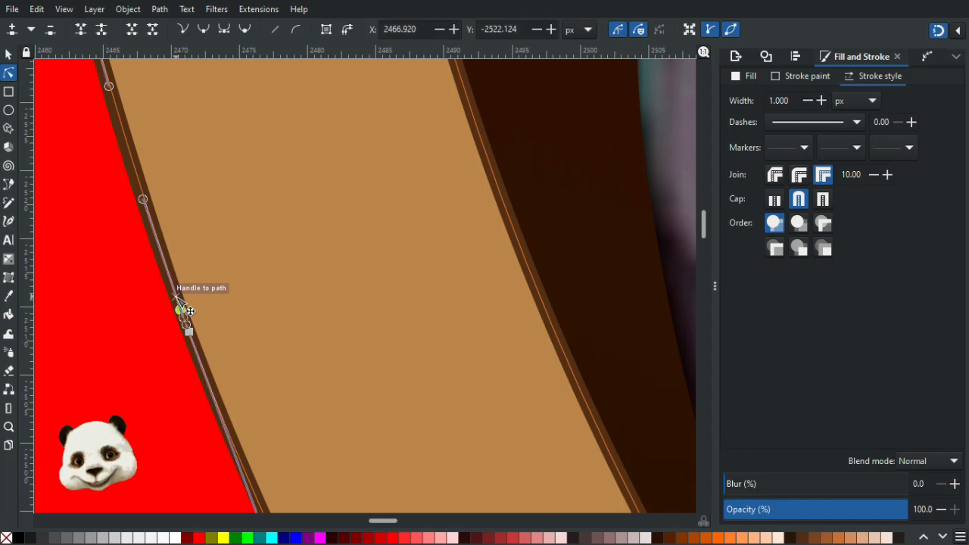
scroll(163, 212, "down", 2)
left_click_drag(155, 175, 250, 223)
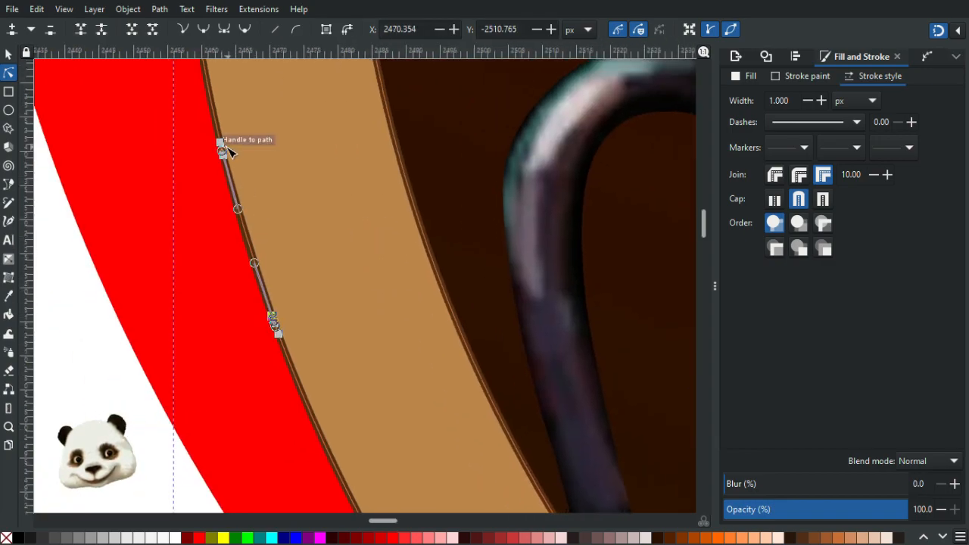
scroll(226, 151, "up", 2)
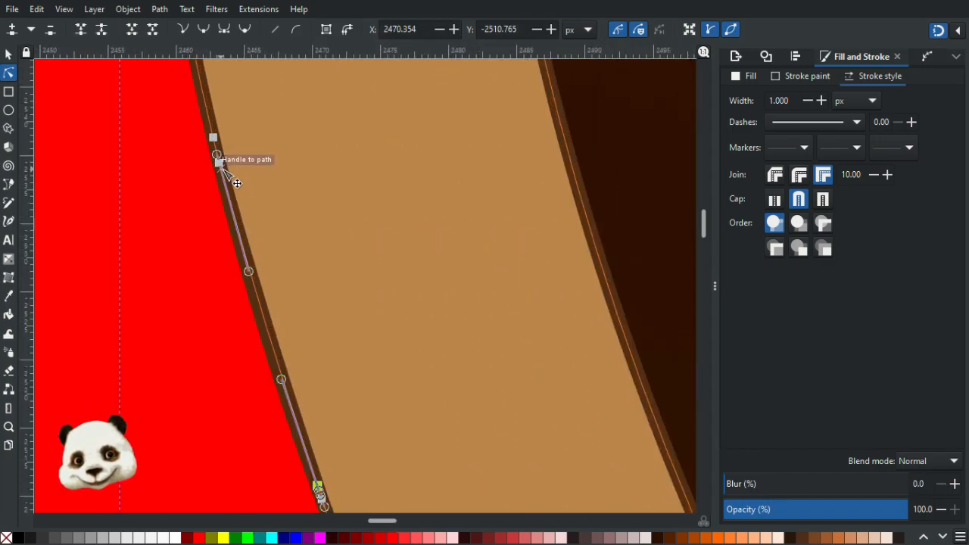
left_click_drag(219, 172, 146, 201)
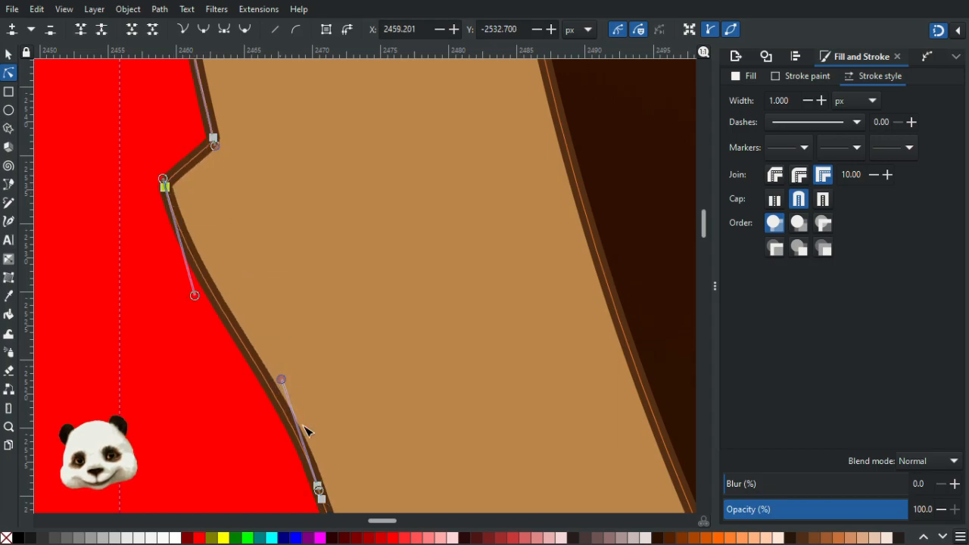
left_click_drag(318, 485, 208, 502)
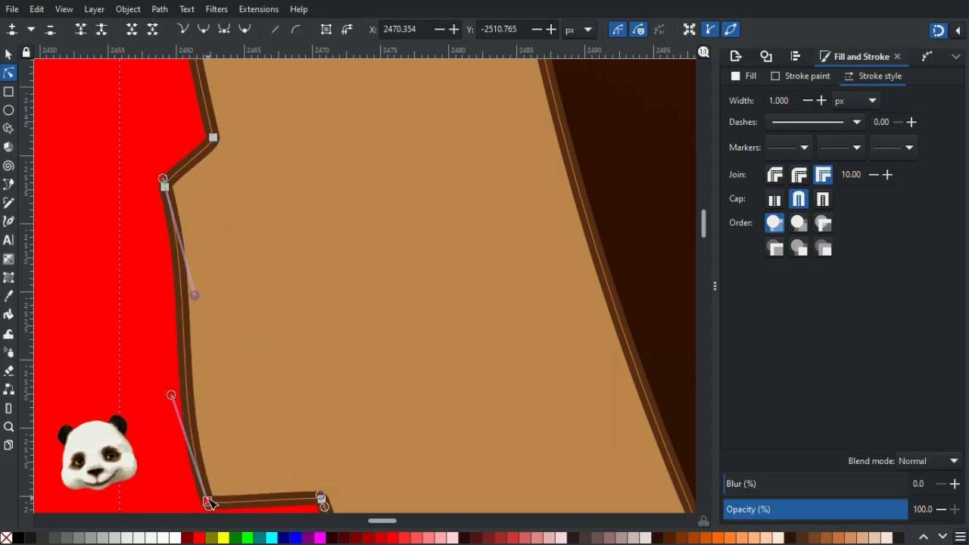
scroll(299, 188, "down", 7)
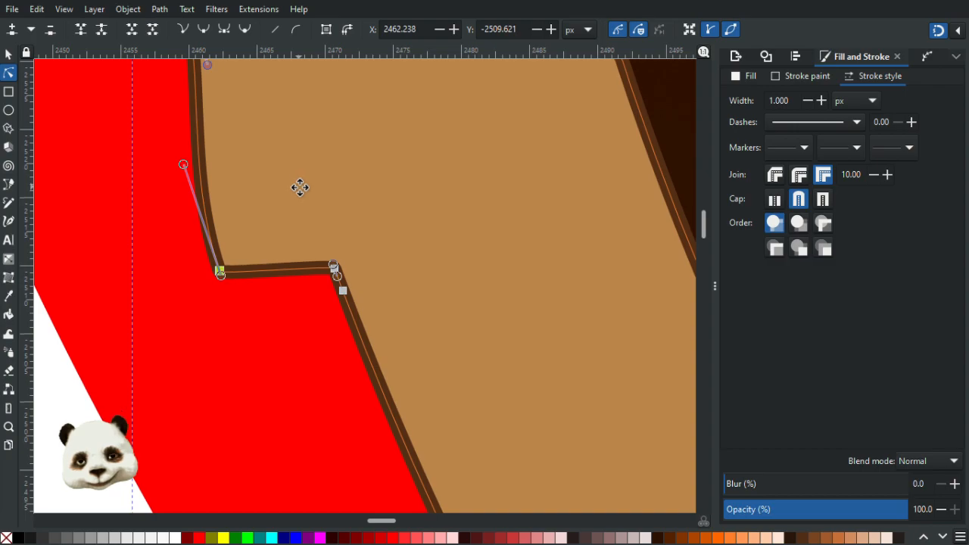
key("ctrl+z")
key("ctrl+z")
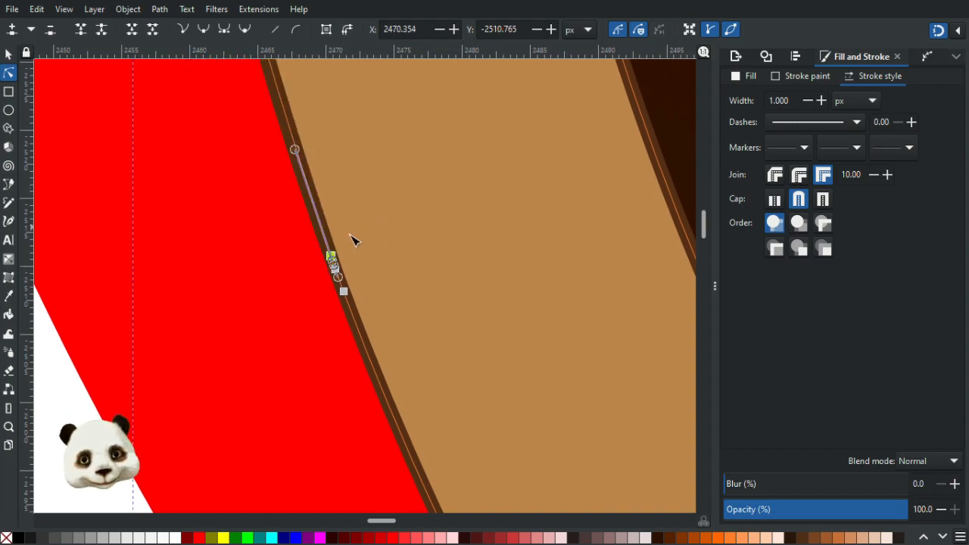
Pull the inner nodes outward over the red piece, the lower to about X 2465, Y -2508 and the upper to about X 2449, Y -2529.
scroll(367, 268, "up", 5)
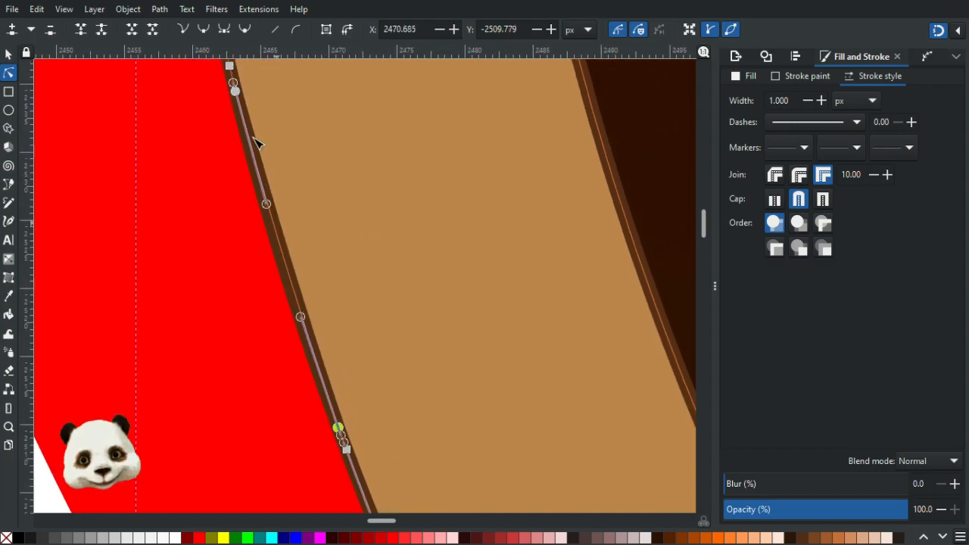
scroll(238, 91, "up", 5)
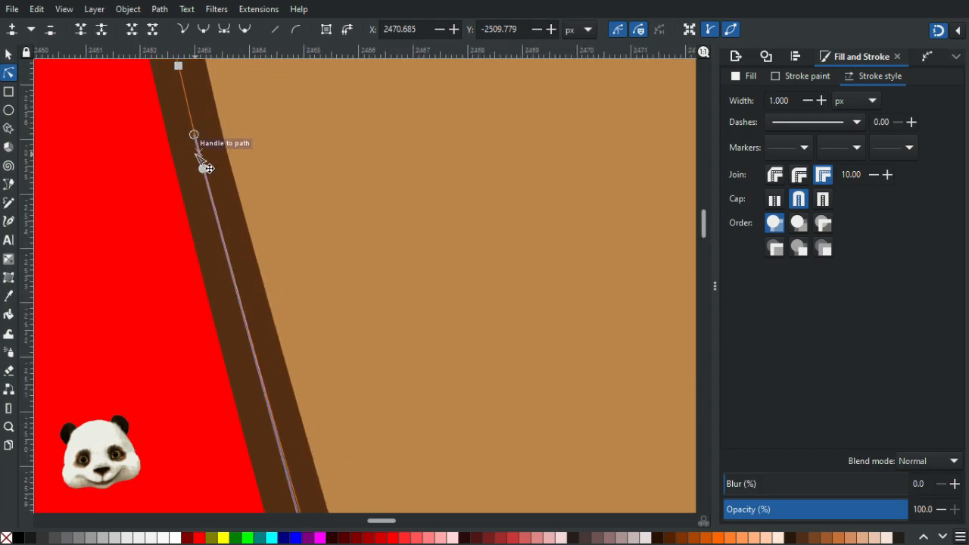
left_click_drag(207, 175, 243, 160)
scroll(301, 176, "down", 3)
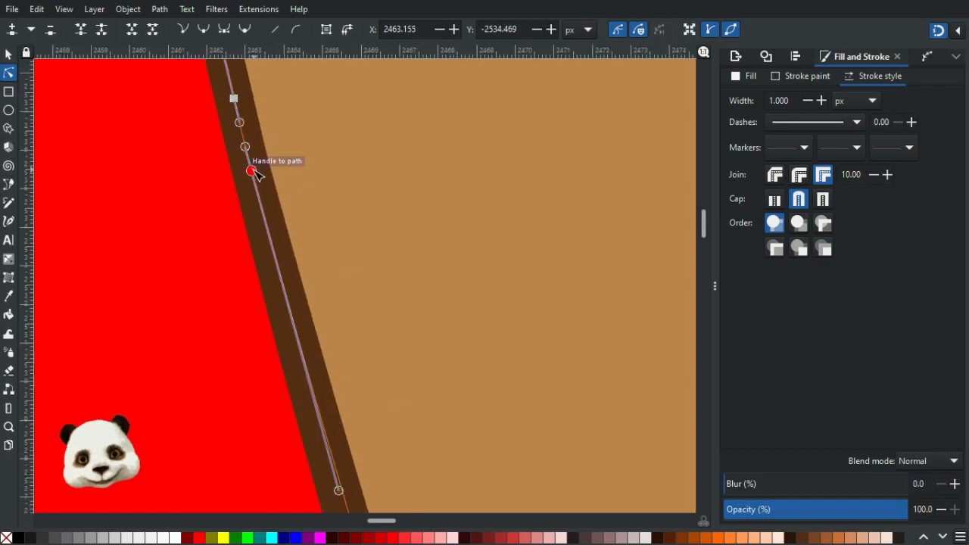
scroll(321, 323, "down", 3)
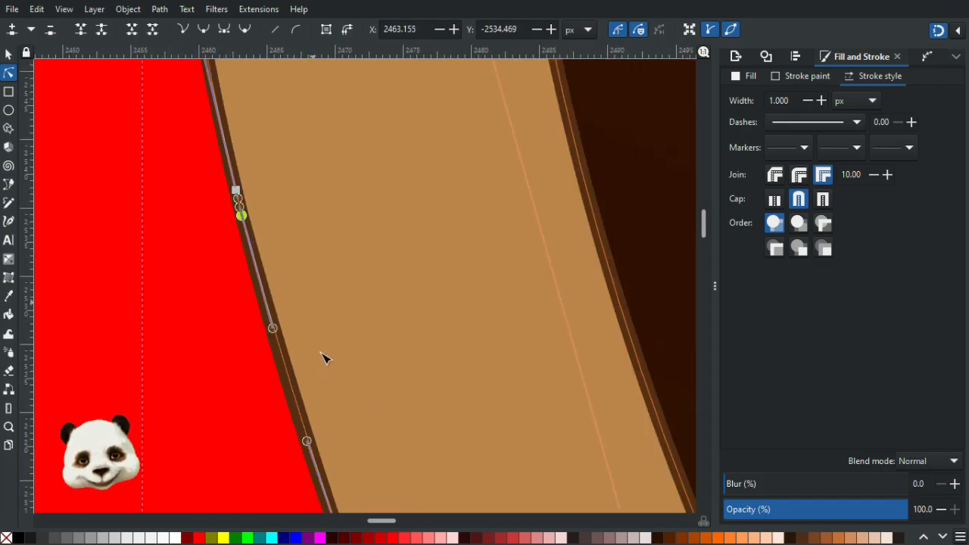
scroll(292, 184, "down", 4)
mouse_move(321, 306)
left_mouse_down()
mouse_move(282, 337)
mouse_move(228, 354)
left_mouse_up()
key("ctrl+a")
left_click_drag(264, 260, 353, 373)
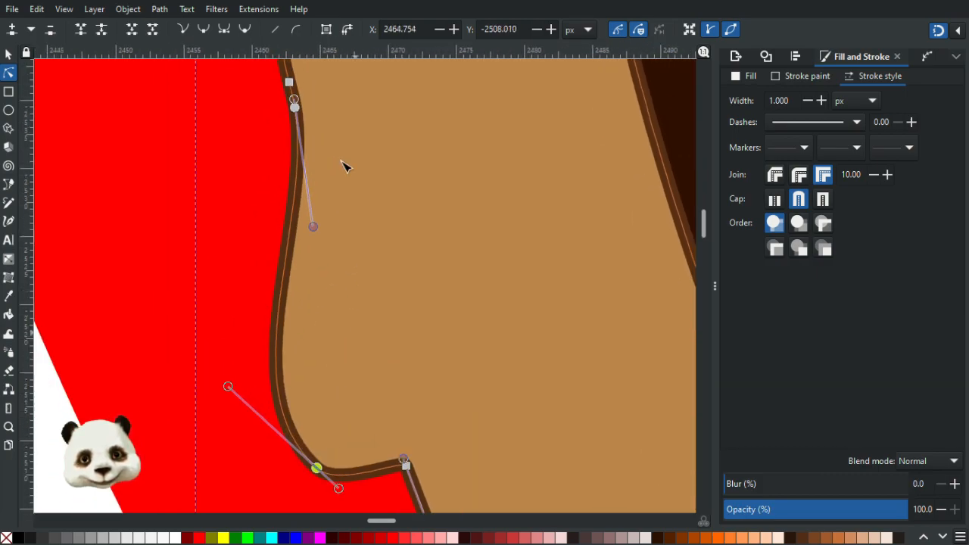
left_click_drag(295, 106, 342, 187)
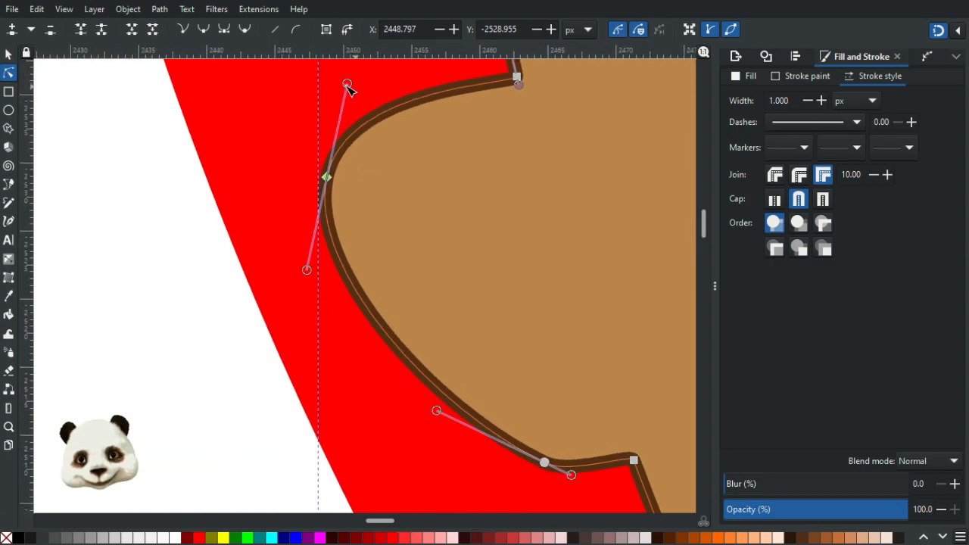
Straighten the bulge's upper edge and move its upper corner node to the red piece's outer border at about X 2441, Y -2527.
left_click_drag(346, 84, 381, 146)
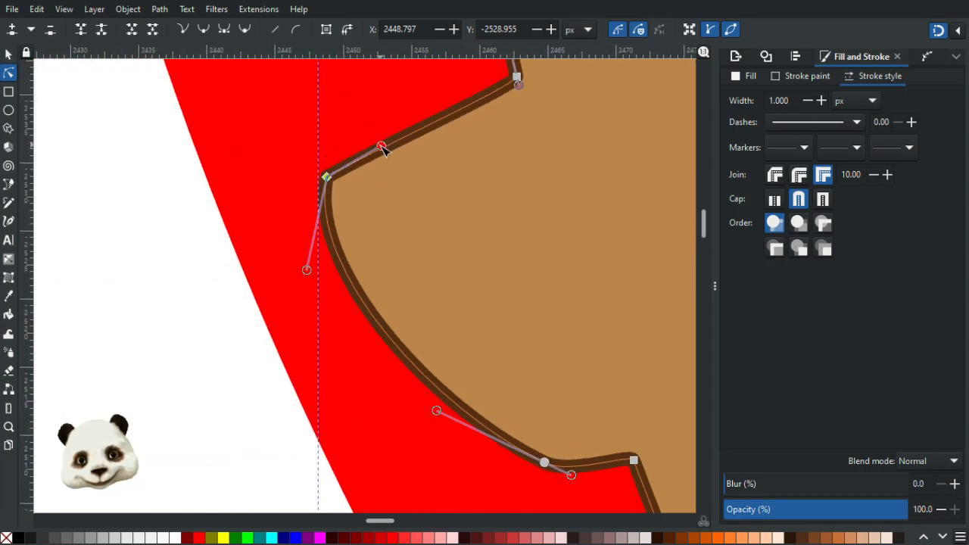
left_click_drag(327, 178, 223, 208)
left_click_drag(393, 292, 339, 124)
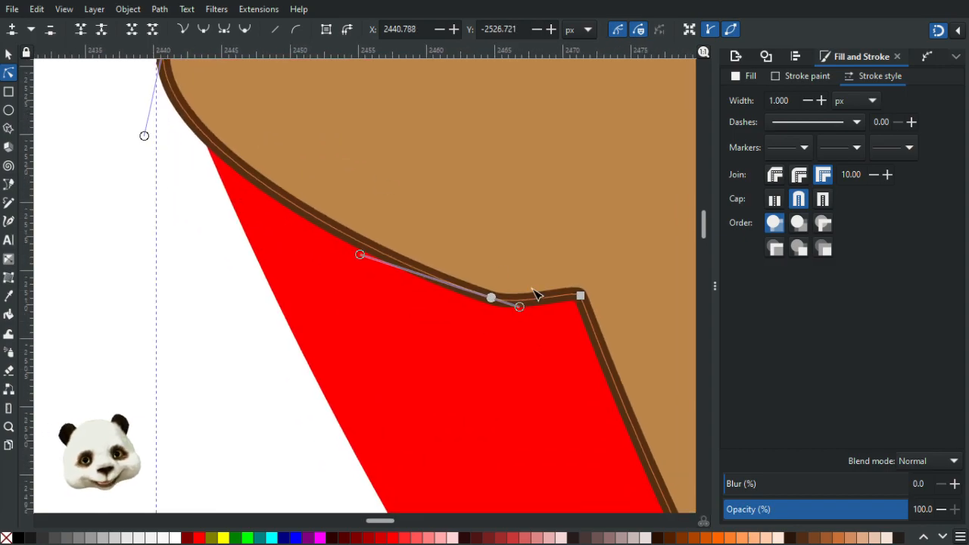
Make the bulge's lower node a corner at the red piece's border, about X 2451, Y -2503, and straighten its lower edge.
left_click(492, 299, "ctrl")
left_click(492, 298, "ctrl")
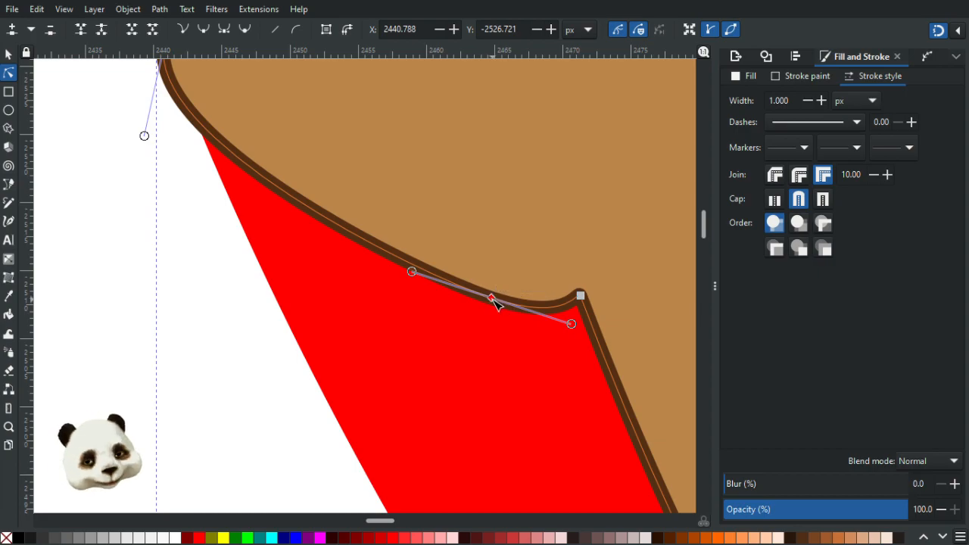
left_click_drag(574, 325, 546, 284)
left_click_drag(485, 302, 316, 365)
left_click_drag(230, 341, 259, 245)
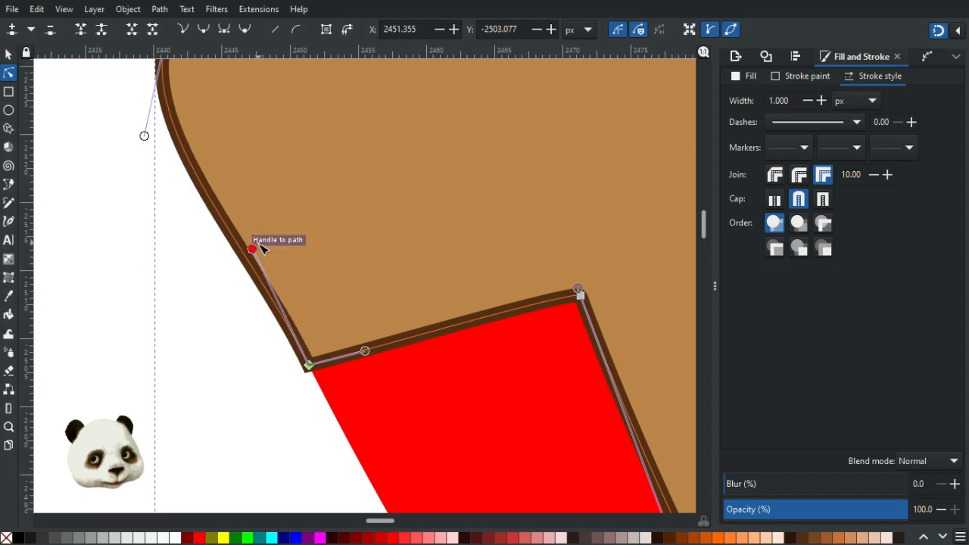
Align the remaining curve handles to straighten the tab's outer and upper edges between its corner nodes.
left_click_drag(189, 155, 284, 302)
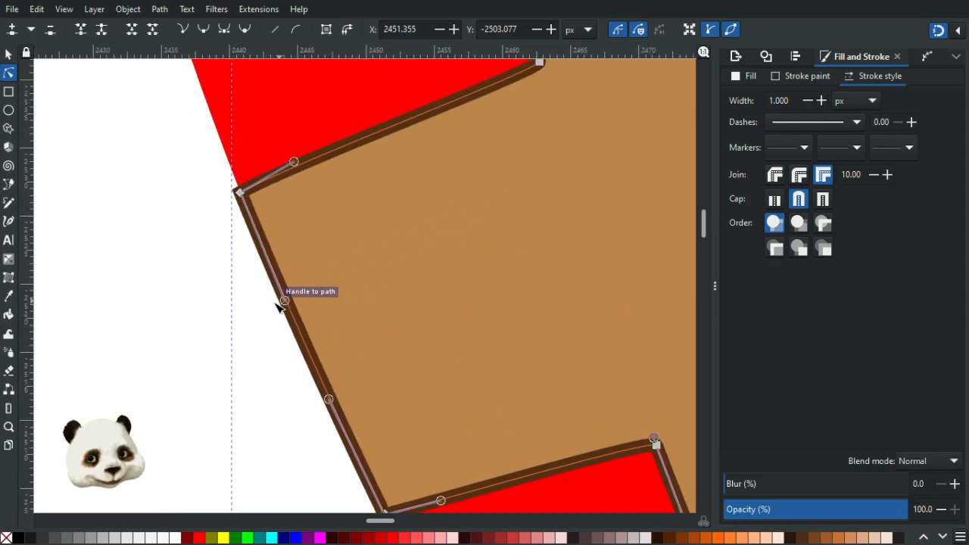
scroll(284, 302, "down", 1)
left_click_drag(289, 208, 314, 203)
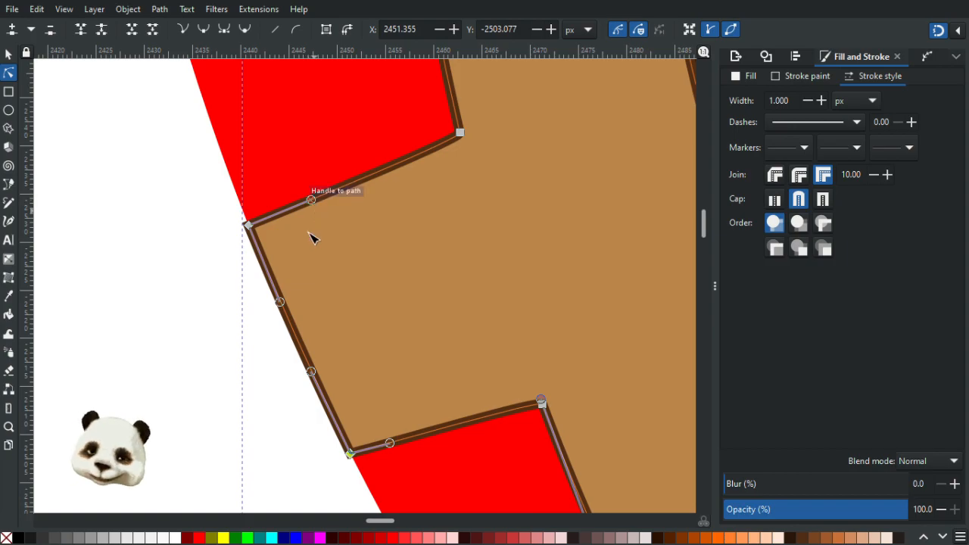
scroll(313, 202, "down", 4)
left_click(254, 365)
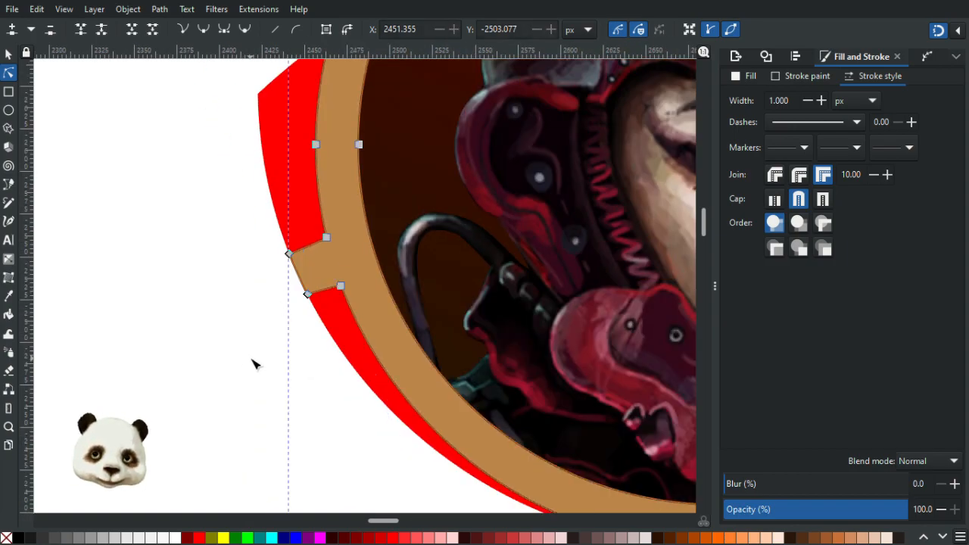
Add two adjacent nodes on the ring's outer edge below the tab, at about X 2483.3, Y -2481.3 and X 2482.5, Y -2482.8.
scroll(257, 367, "down", 2)
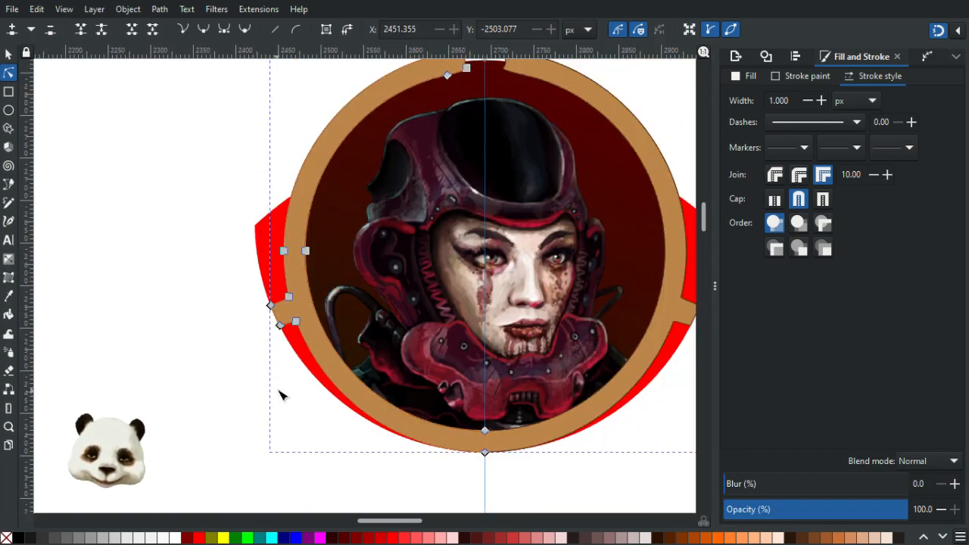
scroll(295, 388, "up", 1)
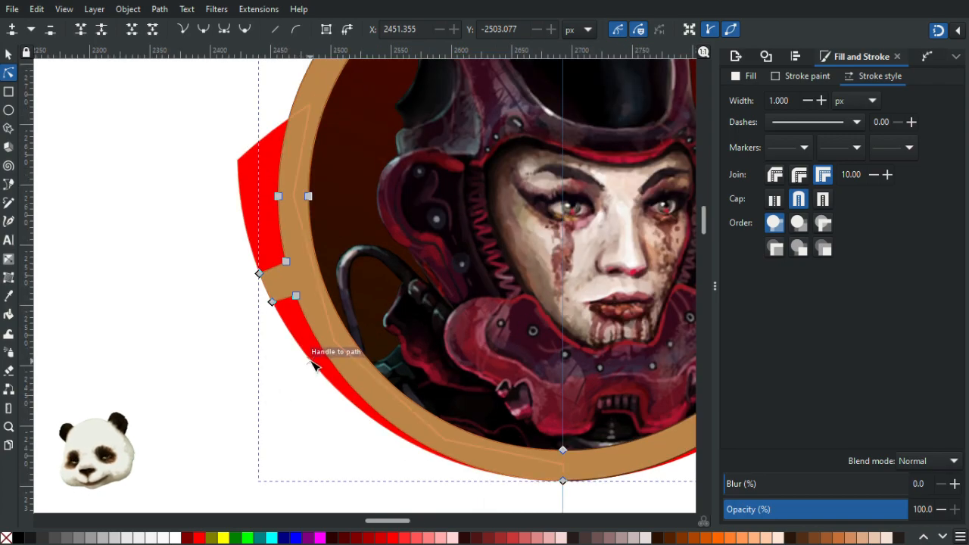
scroll(314, 361, "up", 3)
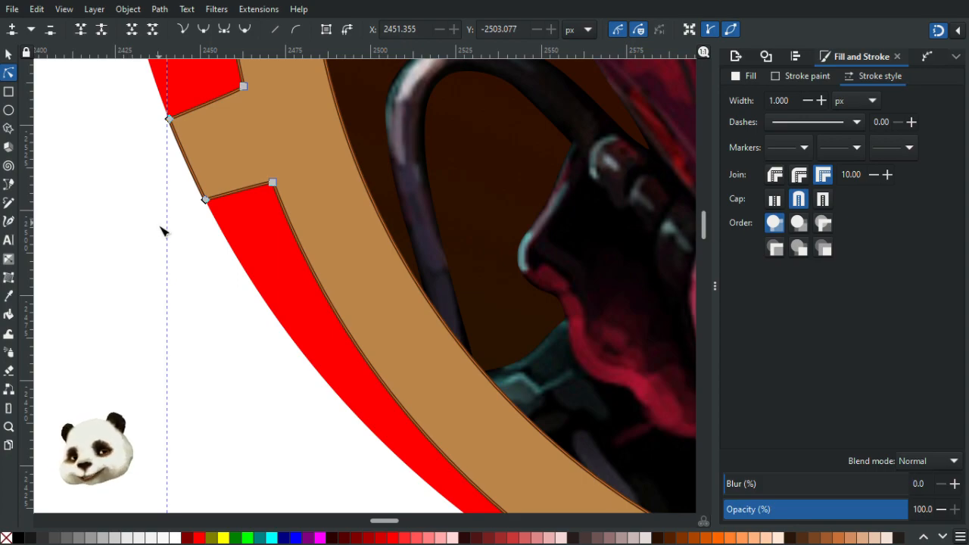
scroll(277, 253, "down", 3)
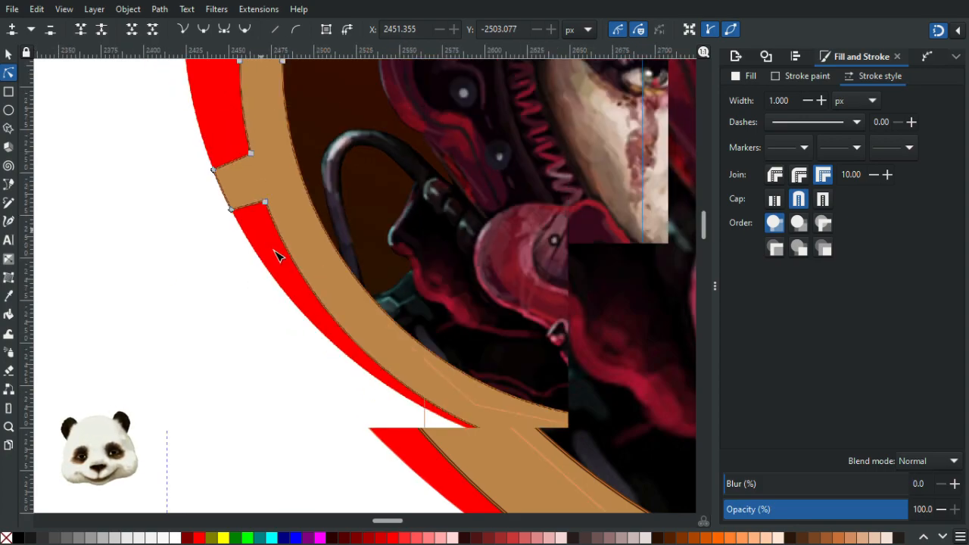
scroll(272, 227, "up", 3)
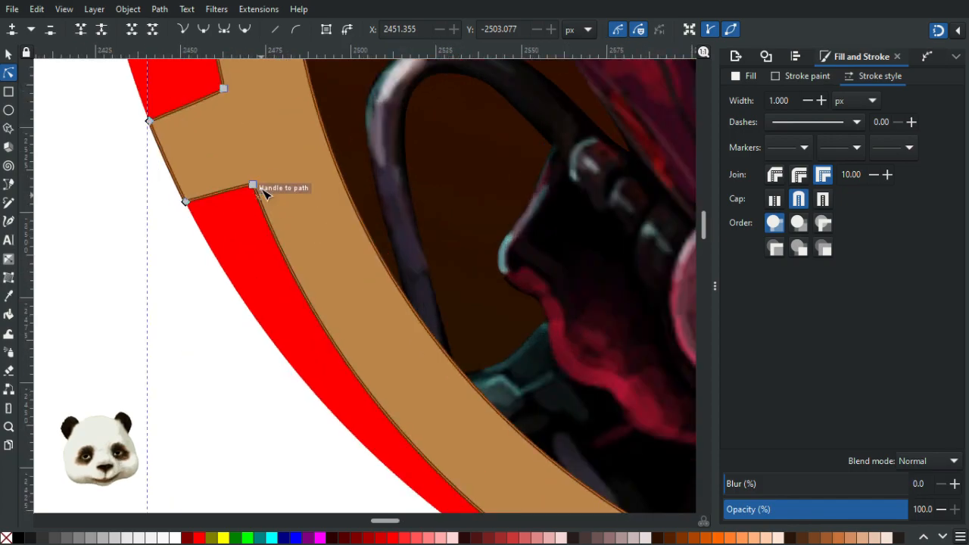
double_click(294, 276)
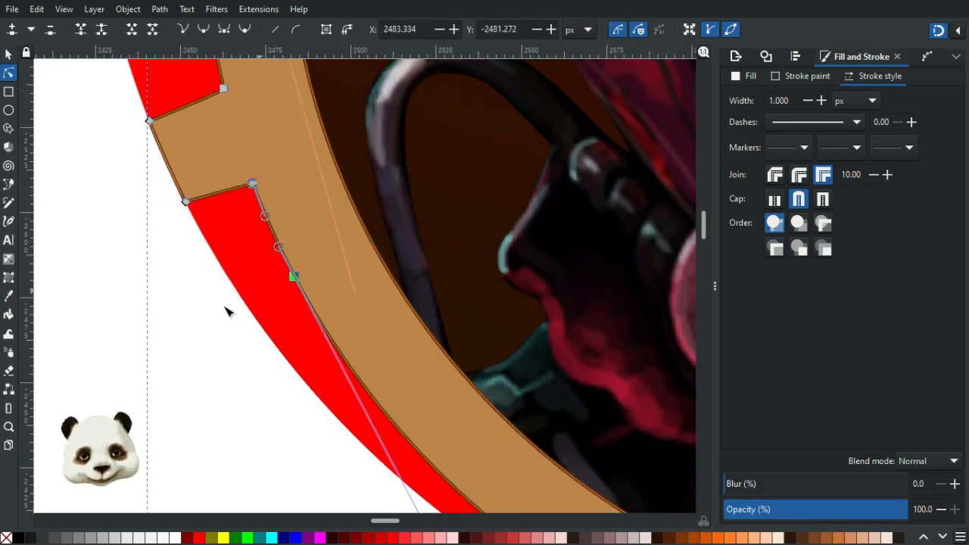
scroll(256, 295, "up", 2)
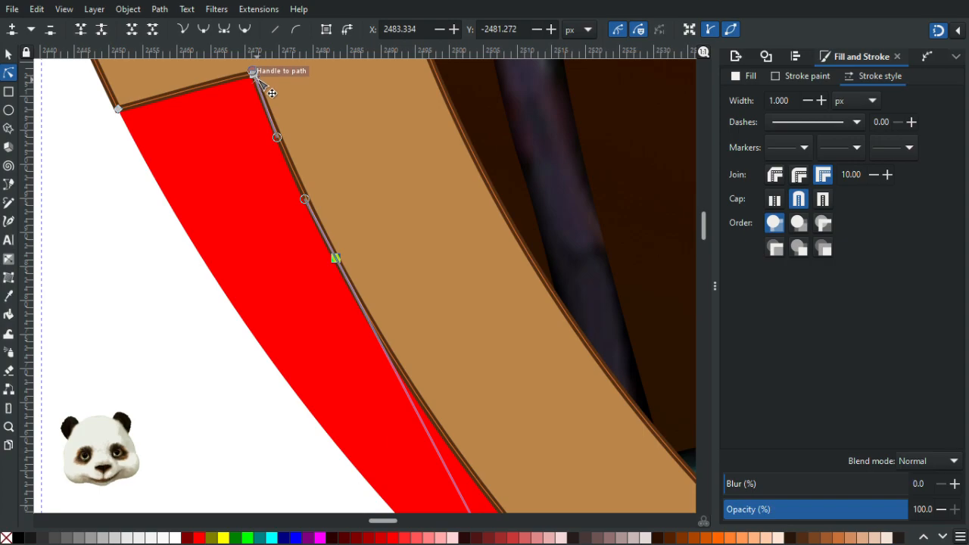
scroll(348, 238, "up", 2)
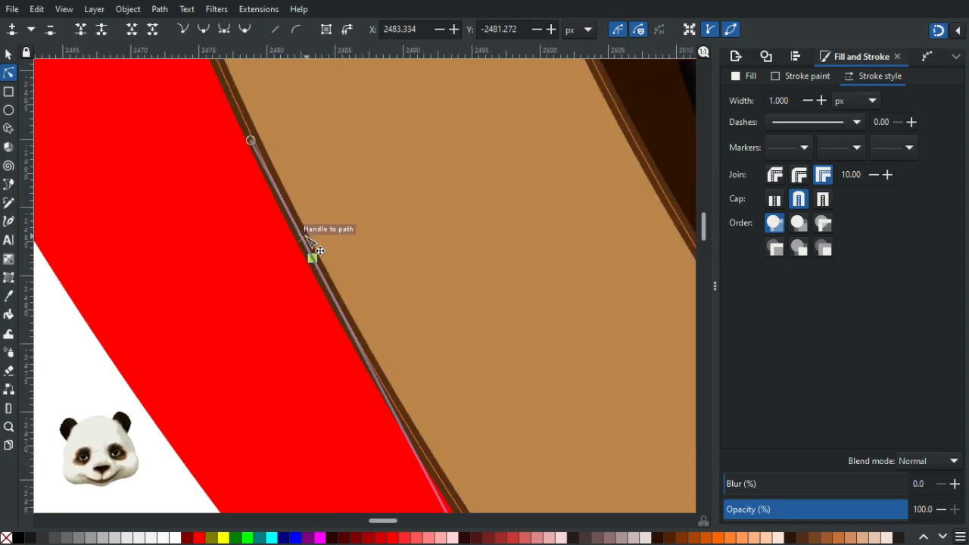
scroll(314, 251, "down", 5)
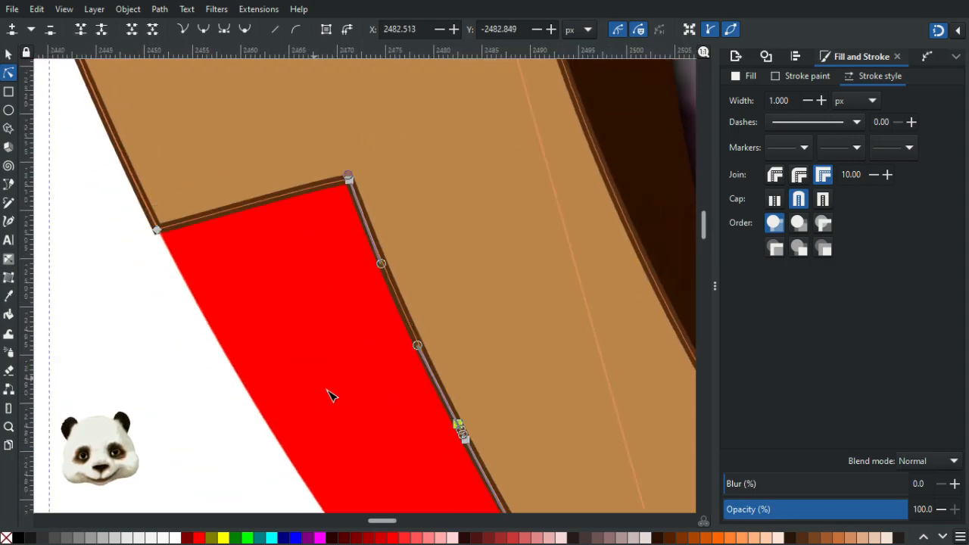
Delete the tab's lower inner corner node and move the upper added node out to the red border at about X 2469, Y -2473.
left_click(336, 295)
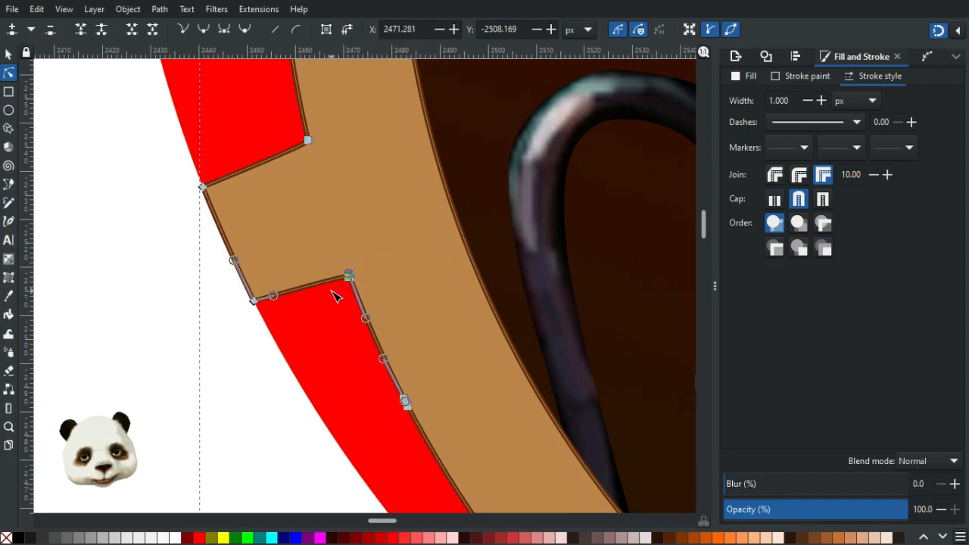
key("Delete")
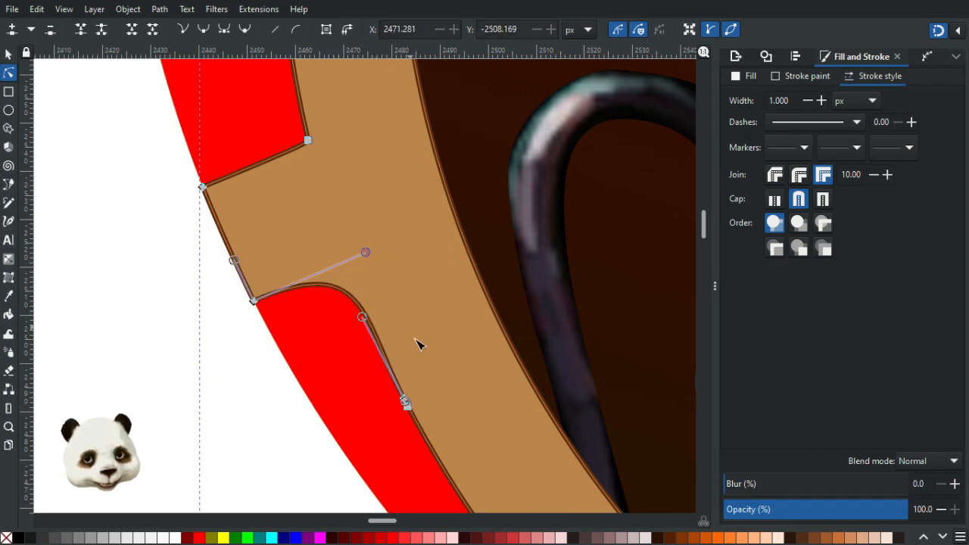
left_click(405, 401)
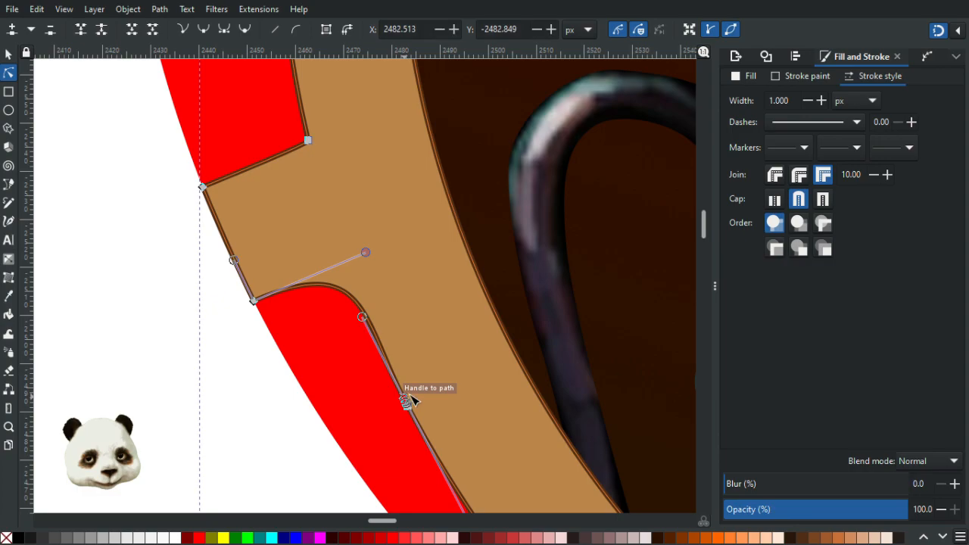
scroll(395, 251, "down", 4)
scroll(390, 261, "up", 2, "ctrl")
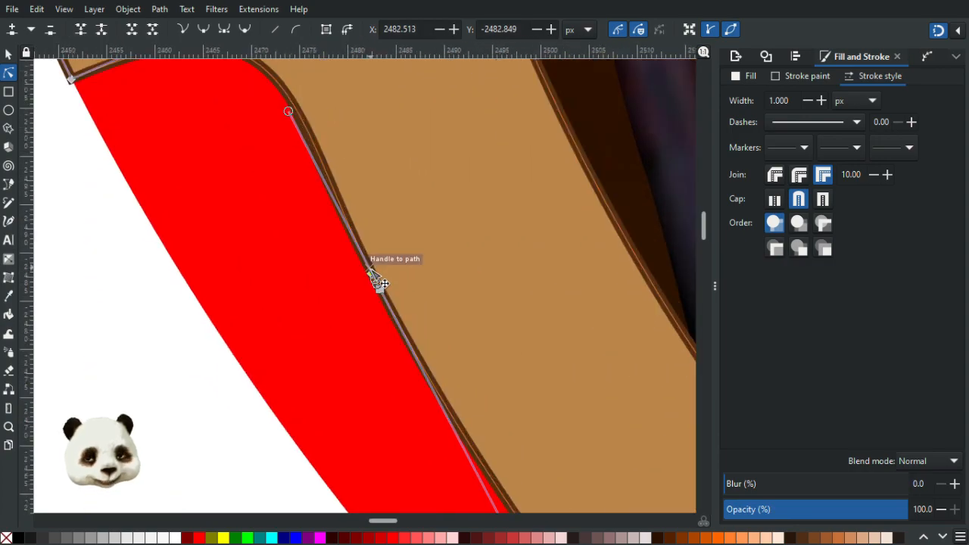
left_click_drag(379, 283, 246, 368)
scroll(340, 144, "up", 5)
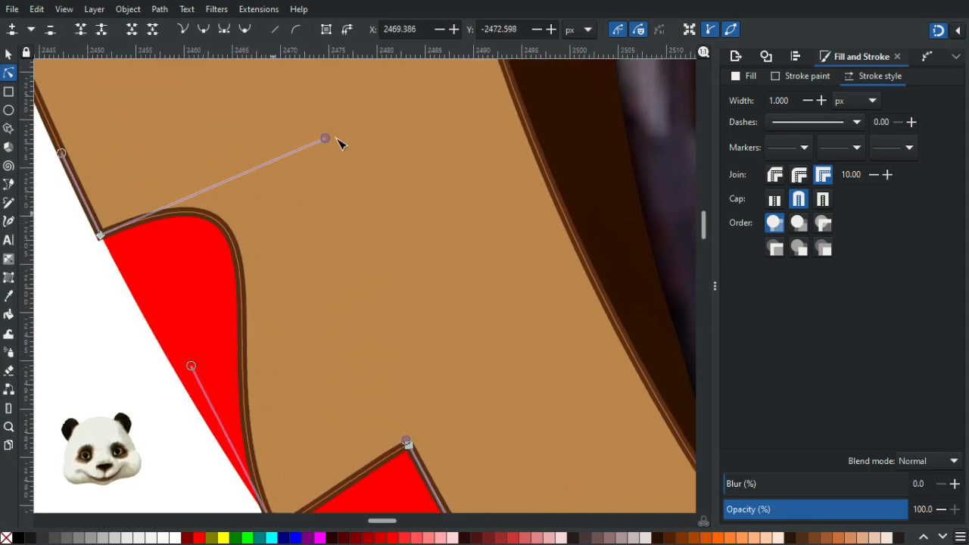
Delete the tab's old lower outer corner node at about X 2451, Y -2503 and adjust the remaining outer-edge handle.
left_click_drag(130, 218, 72, 261)
key("Delete")
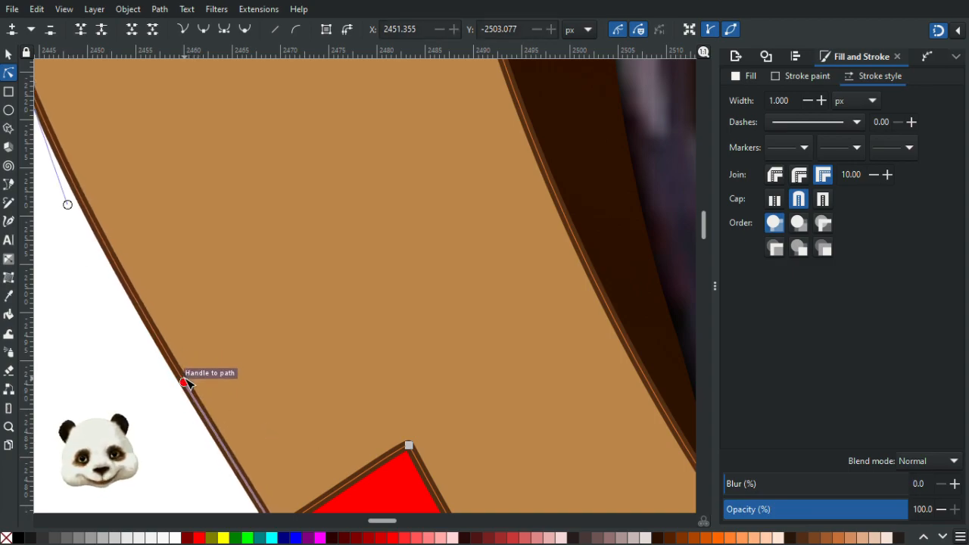
scroll(149, 401, "down", 3, "ctrl")
key("Escape")
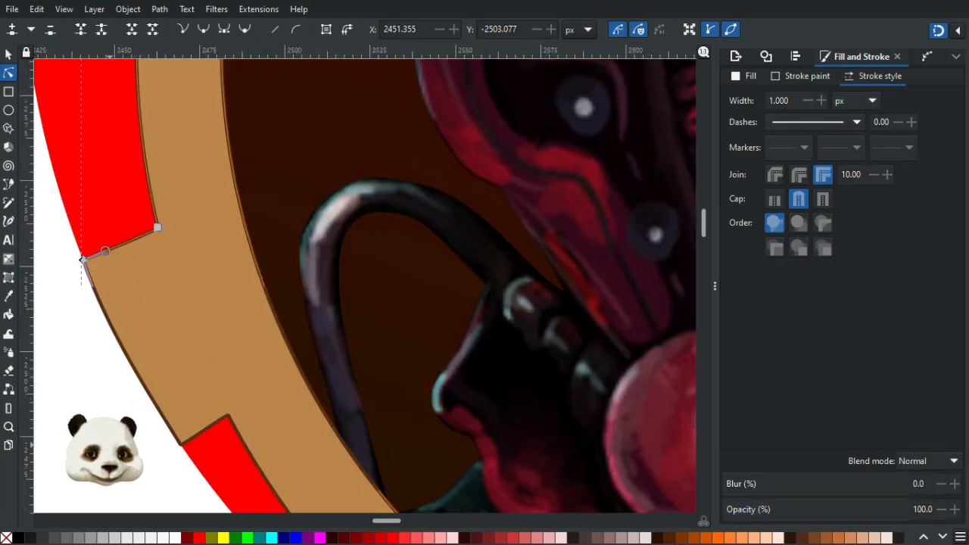
scroll(152, 371, "down", 4, "ctrl")
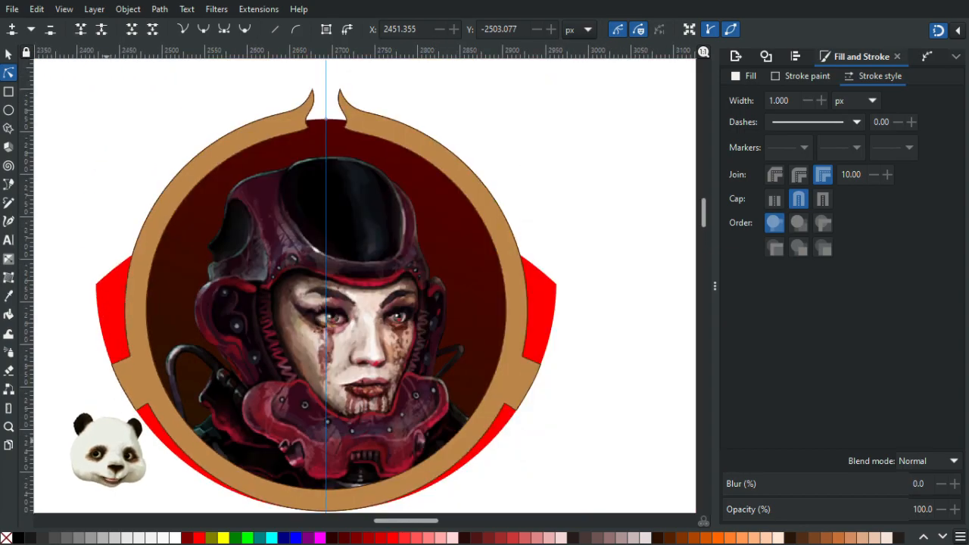
scroll(139, 390, "up", 4, "ctrl")
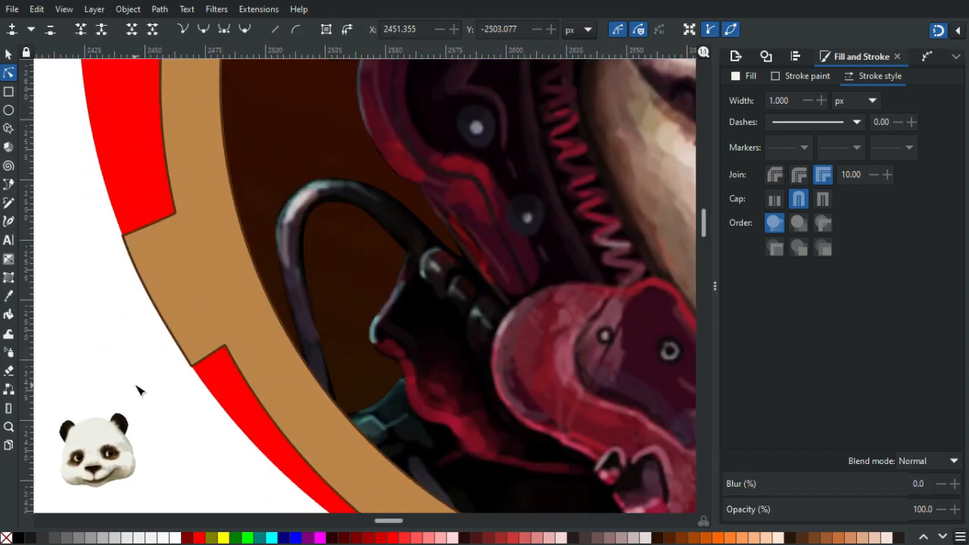
Adjust the curve handles of the tab's outer edge so it follows the red piece's outer border.
left_click(173, 353)
scroll(125, 343, "up", 2, "ctrl")
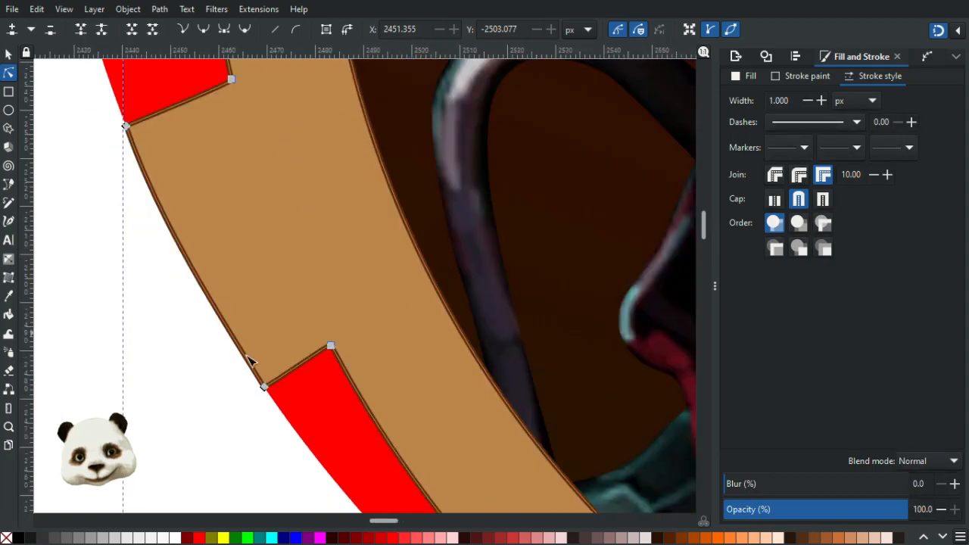
left_click_drag(265, 394, 162, 224)
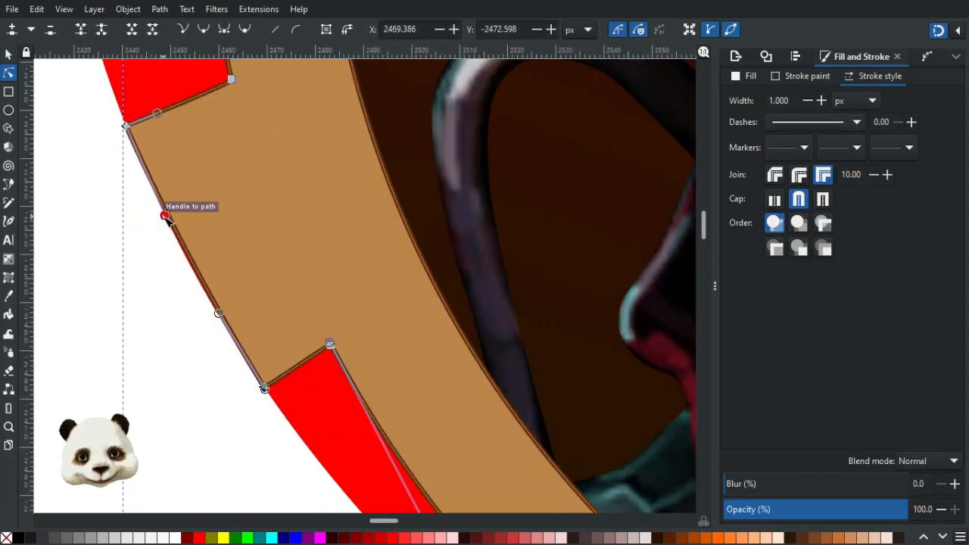
left_click_drag(265, 388, 159, 236)
left_click(148, 275)
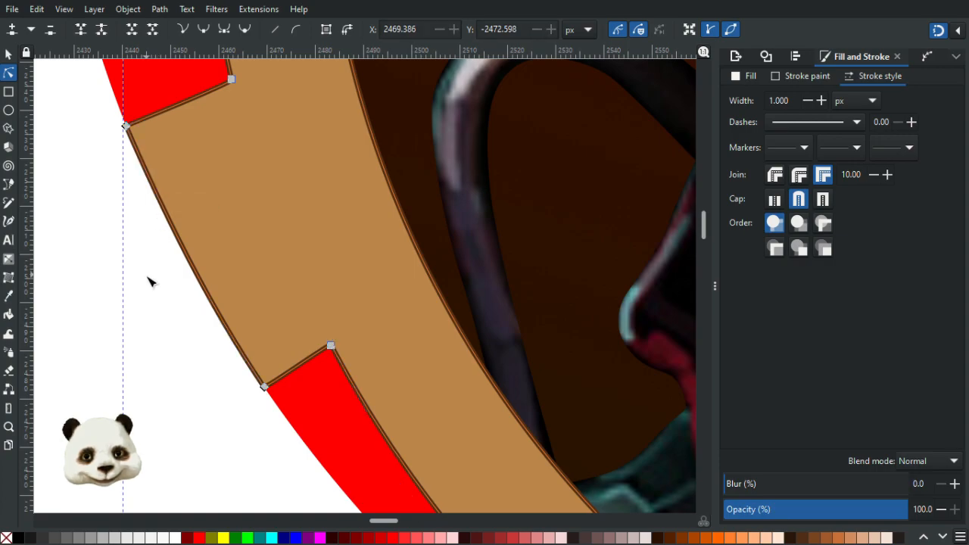
left_click(148, 285)
Move the tab's upper outer corner node down along the red piece's border to about X 2444, Y -2519.
scroll(143, 309, "down", 2)
scroll(185, 384, "up", 3)
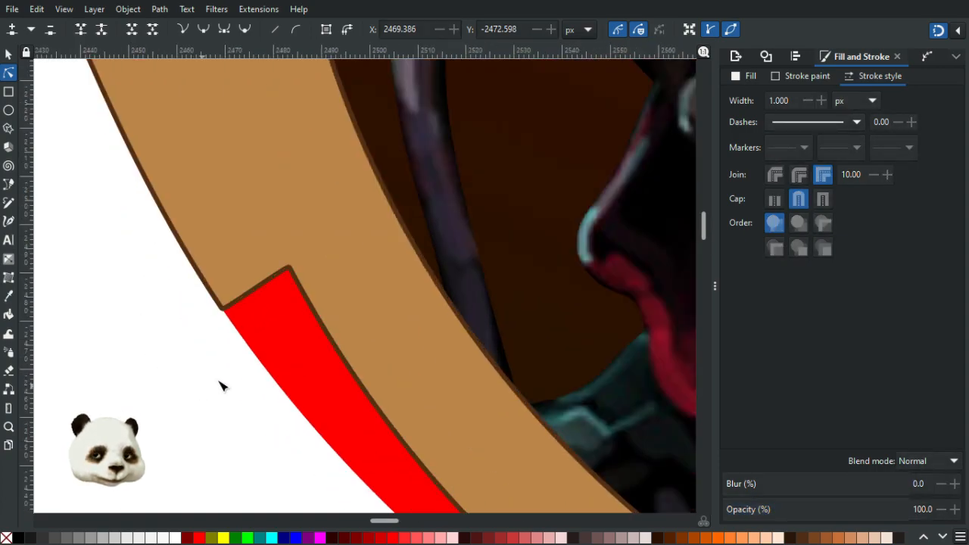
scroll(267, 304, "down", 4)
scroll(267, 303, "down", 1)
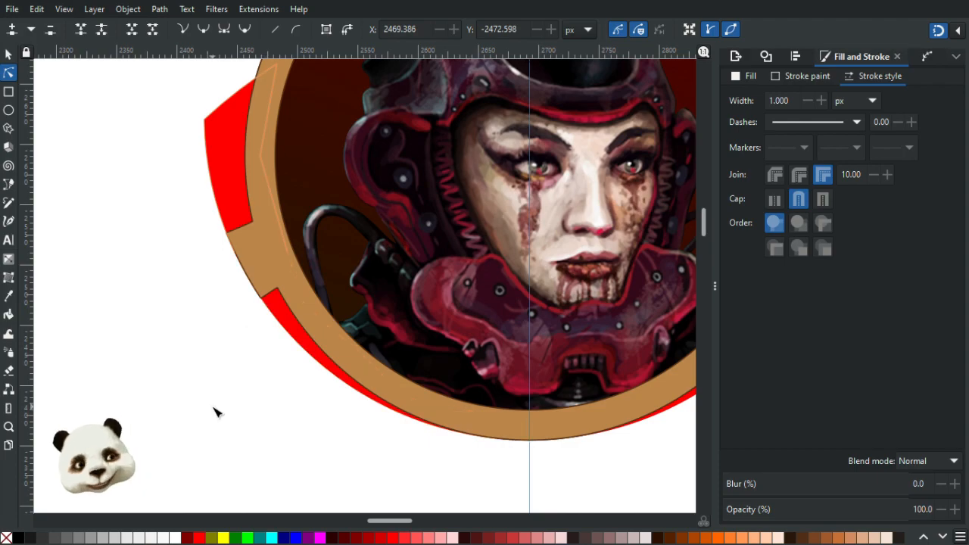
scroll(215, 412, "down", 2)
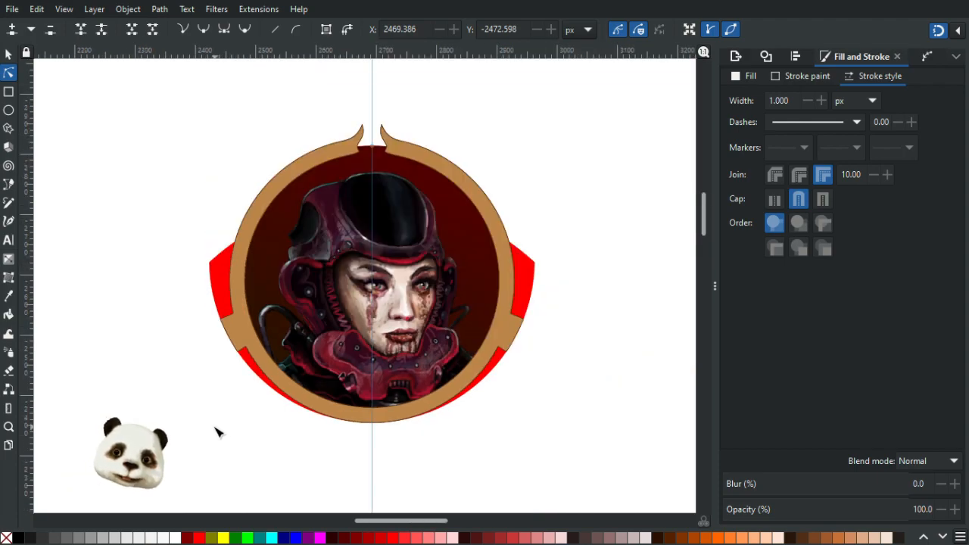
scroll(233, 409, "up", 3)
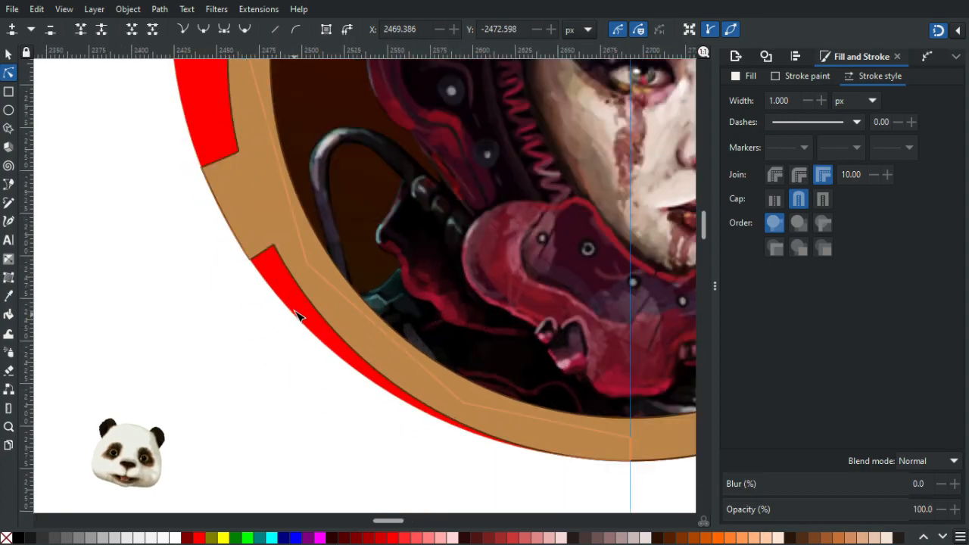
left_click_drag(161, 319, 199, 468)
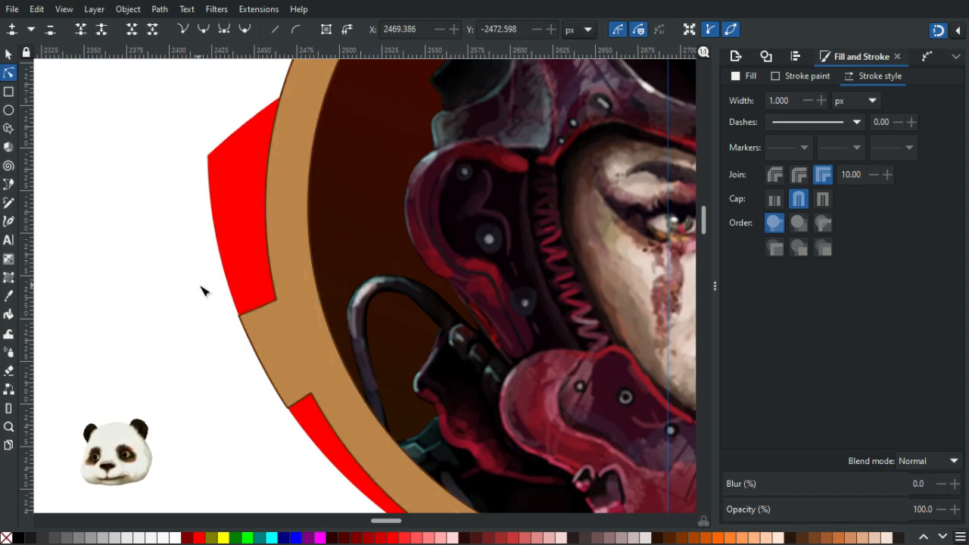
scroll(303, 402, "up", 2)
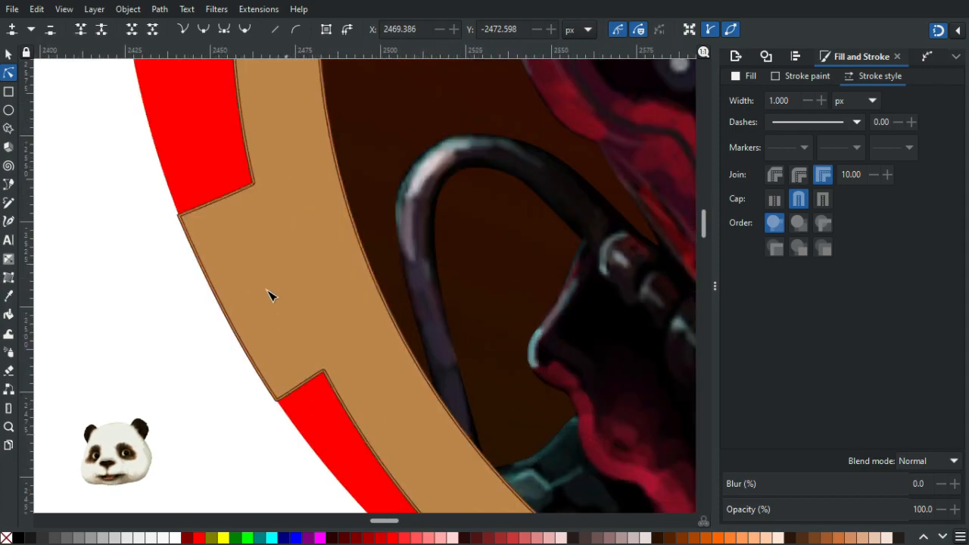
left_click(179, 216)
left_click_drag(181, 218, 202, 241)
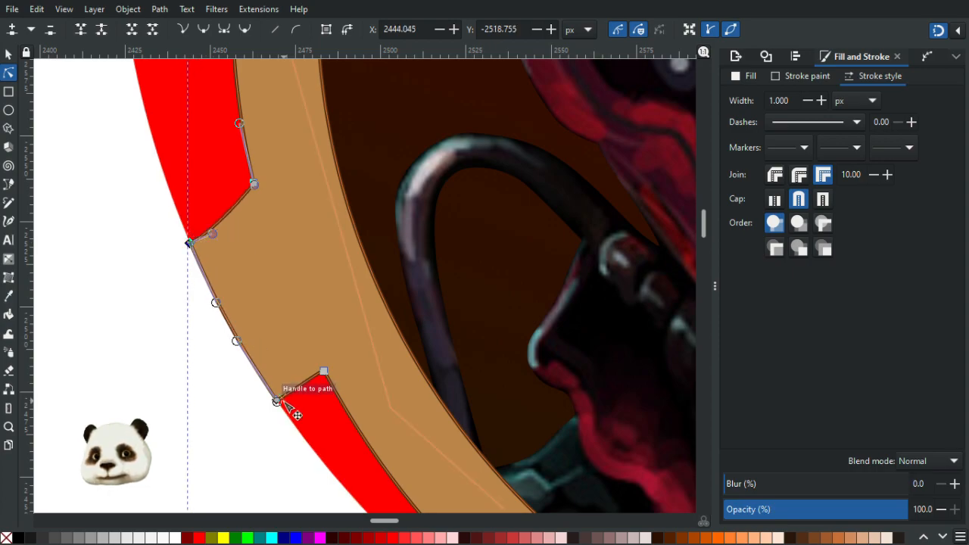
Straighten the tab's upper edge by aligning the curve handle between its outer and inner corner nodes.
scroll(298, 434, "up", 1)
scroll(312, 424, "up", 2)
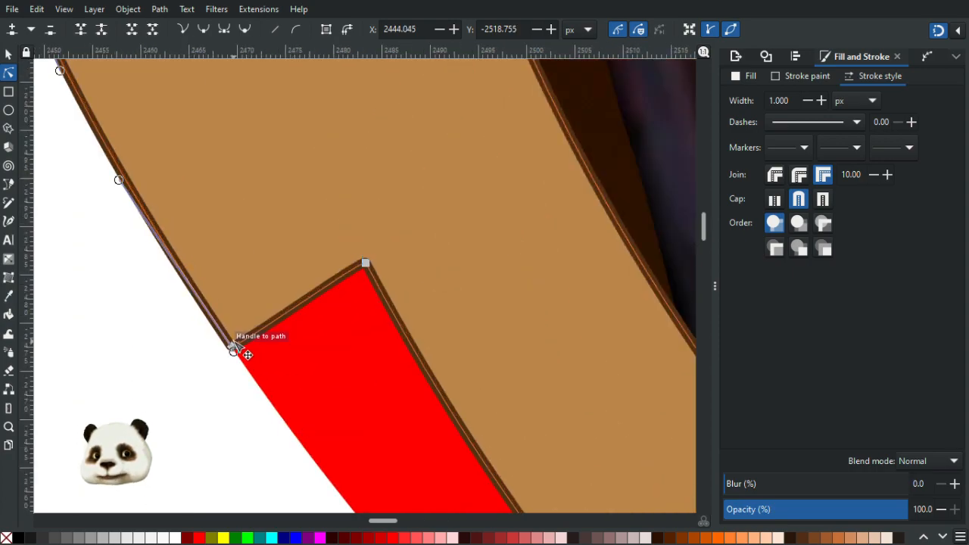
scroll(148, 357, "down", 3)
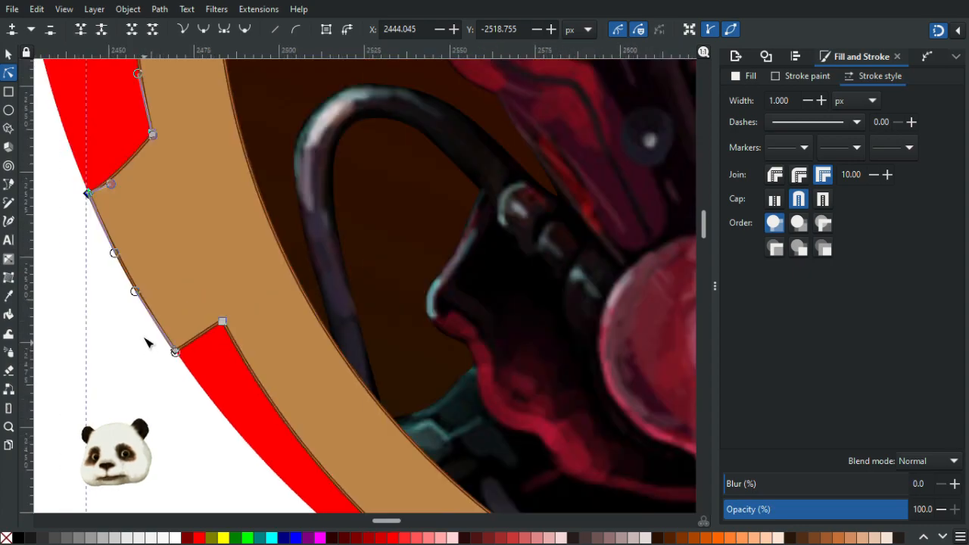
left_click_drag(149, 186, 219, 267)
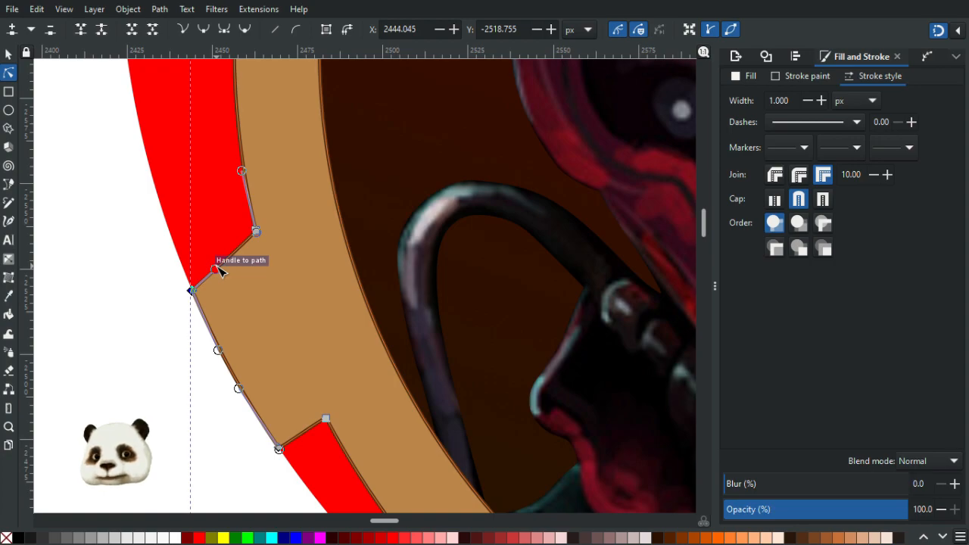
left_click_drag(219, 270, 219, 274)
left_click(147, 340)
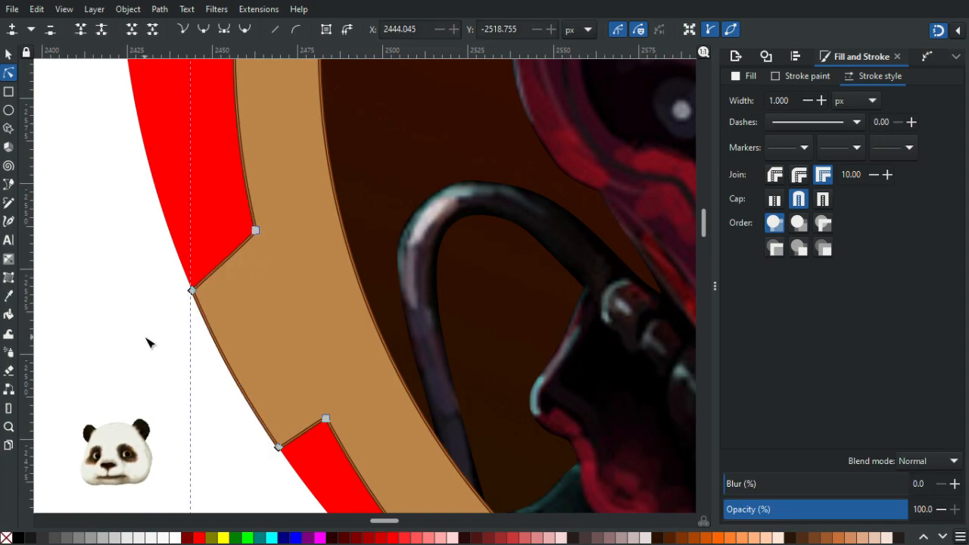
Add a node on the ring's outer edge just above the tab's upper inner corner, at about X 2460.6, Y -2546.4.
scroll(146, 343, "down", 3)
scroll(142, 345, "down", 1)
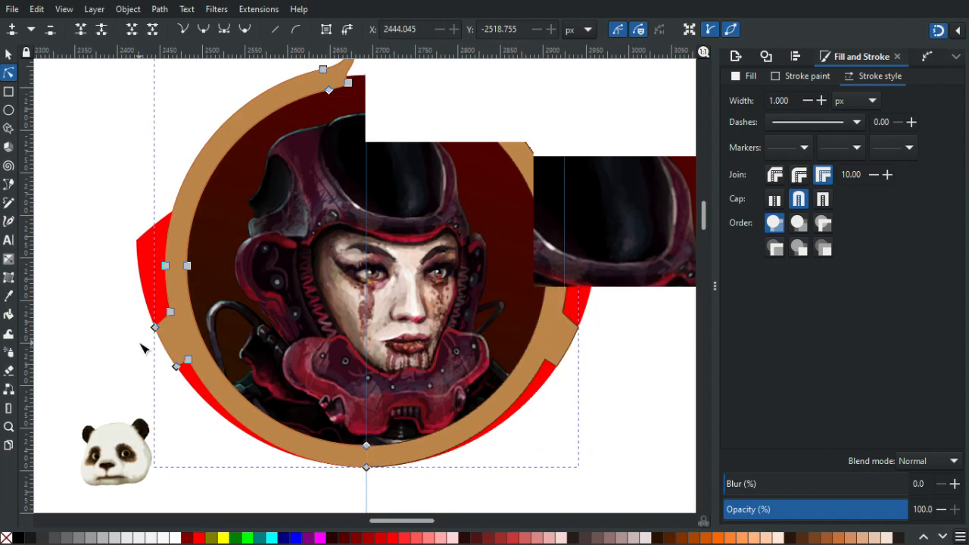
scroll(143, 346, "up", 2)
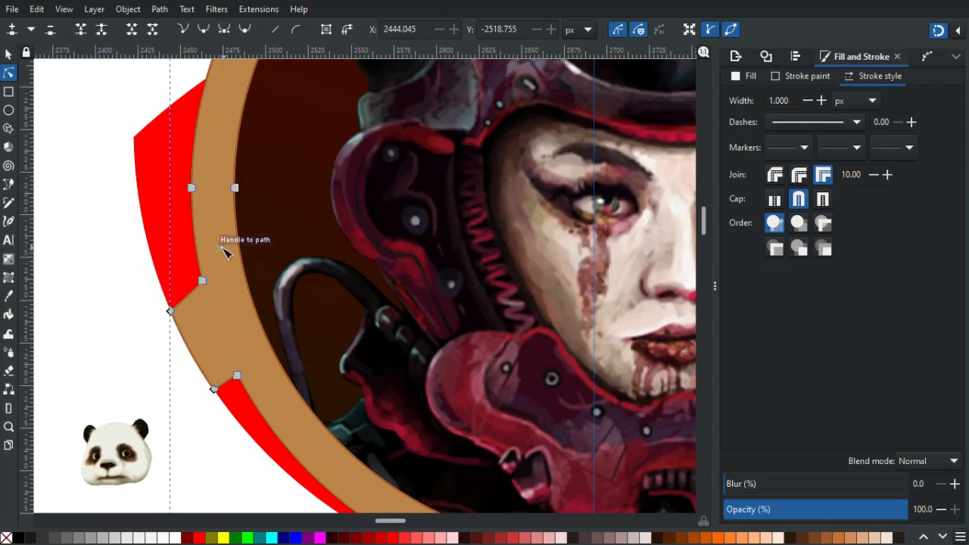
scroll(178, 291, "up", 4)
left_click(157, 295)
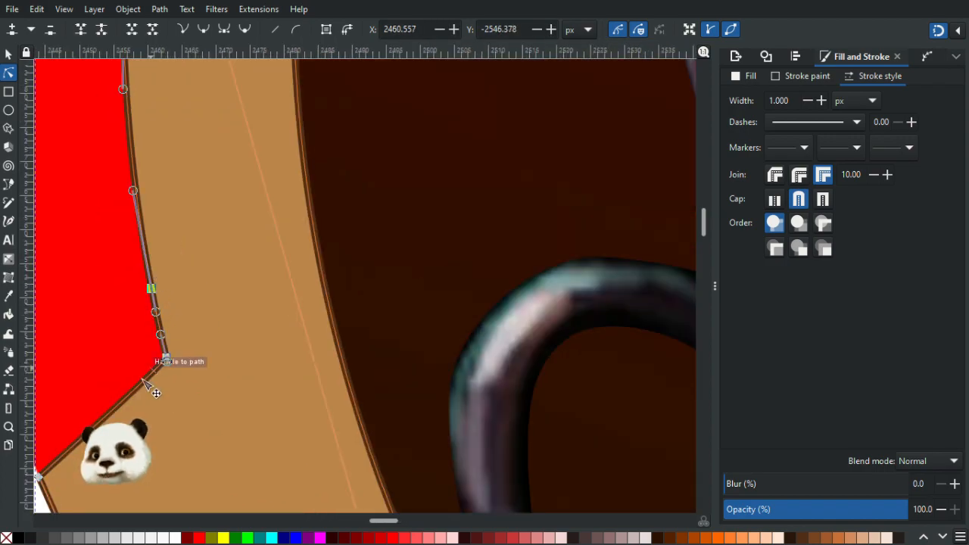
Round the tab's upper inner corner by adding a node on its upper edge, deleting the corner node and curving the segment's handles.
double_click(128, 396)
left_click(166, 359)
key("Delete")
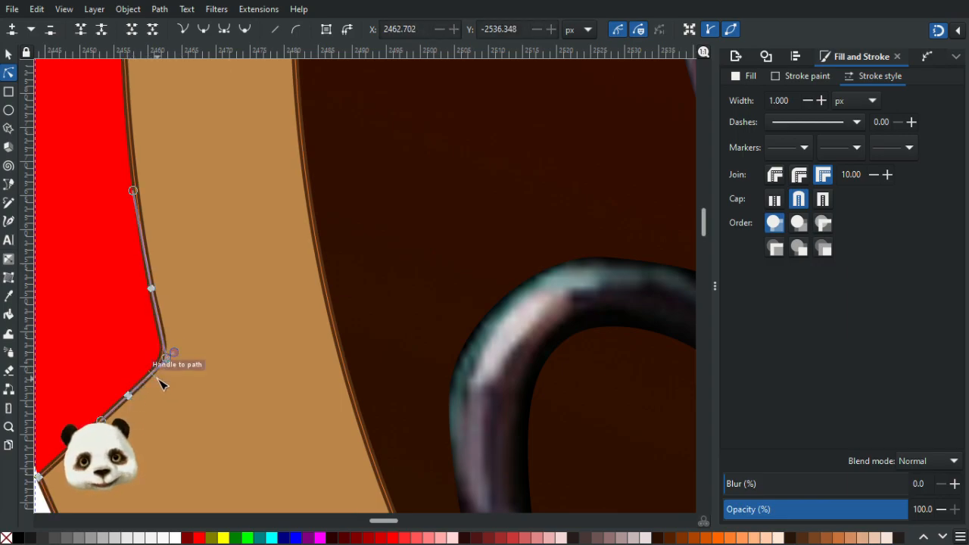
left_click_drag(163, 342, 171, 359)
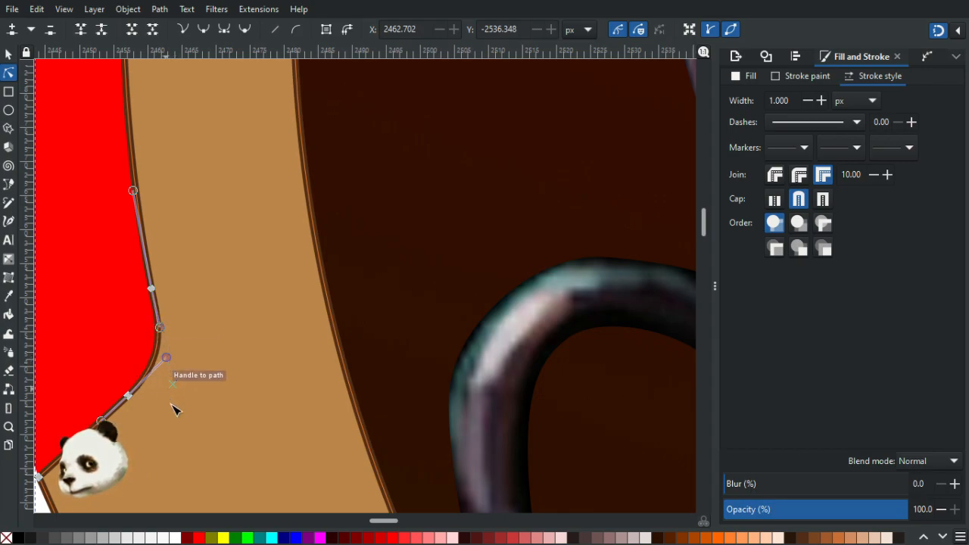
scroll(175, 406, "down", 6)
left_click(114, 430)
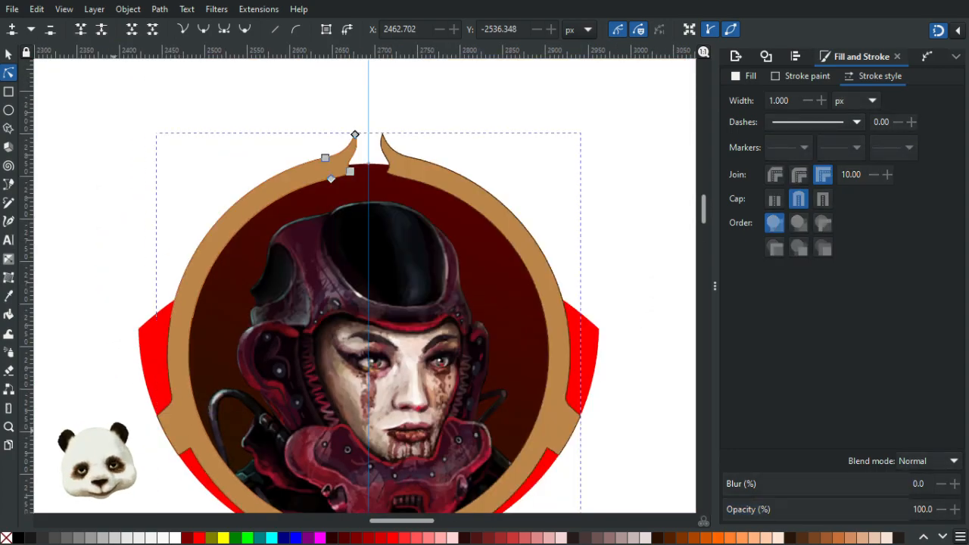
Bring the red side piece to the front, above the gold ring.
scroll(144, 452, "down", 1)
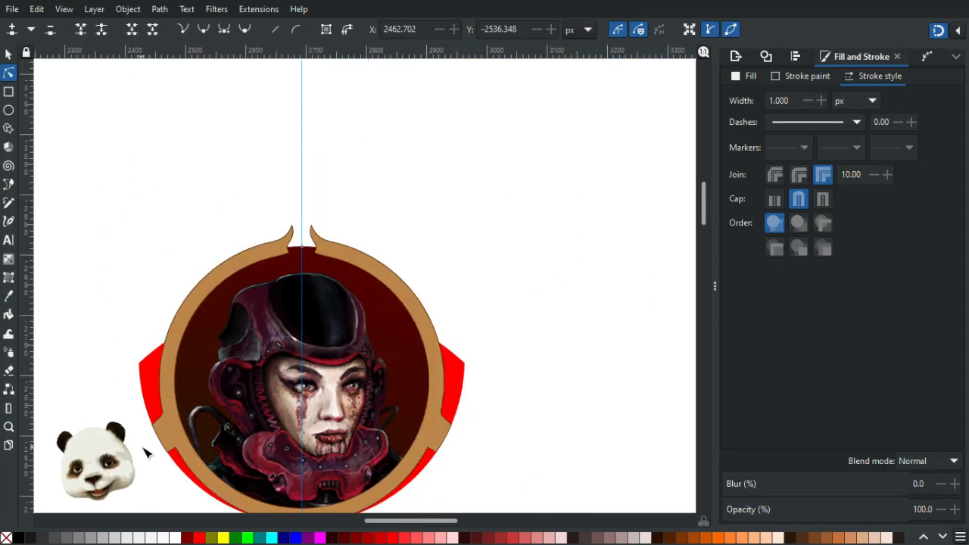
scroll(129, 392, "up", 3)
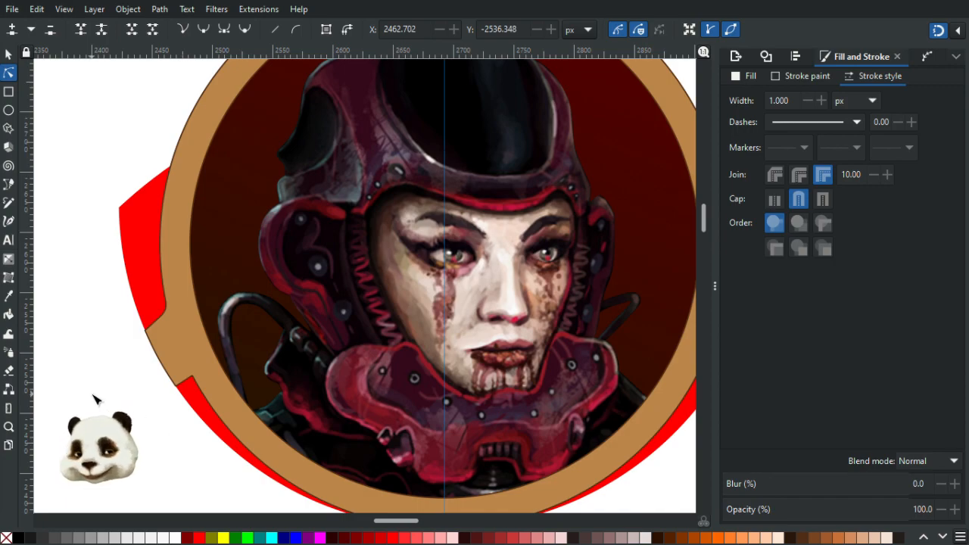
scroll(98, 287, "down", 2, "ctrl")
scroll(98, 254, "up", 3, "ctrl")
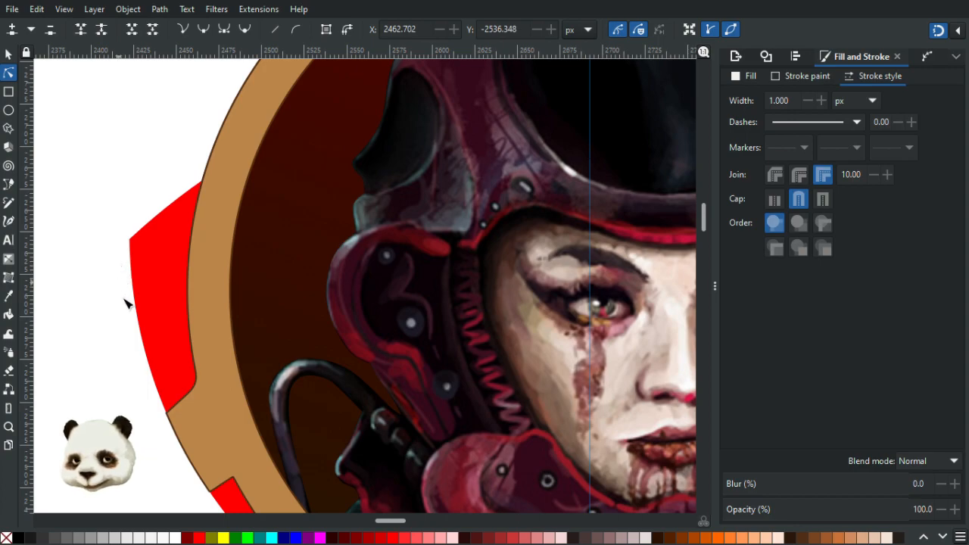
left_click(149, 250)
key("Home")
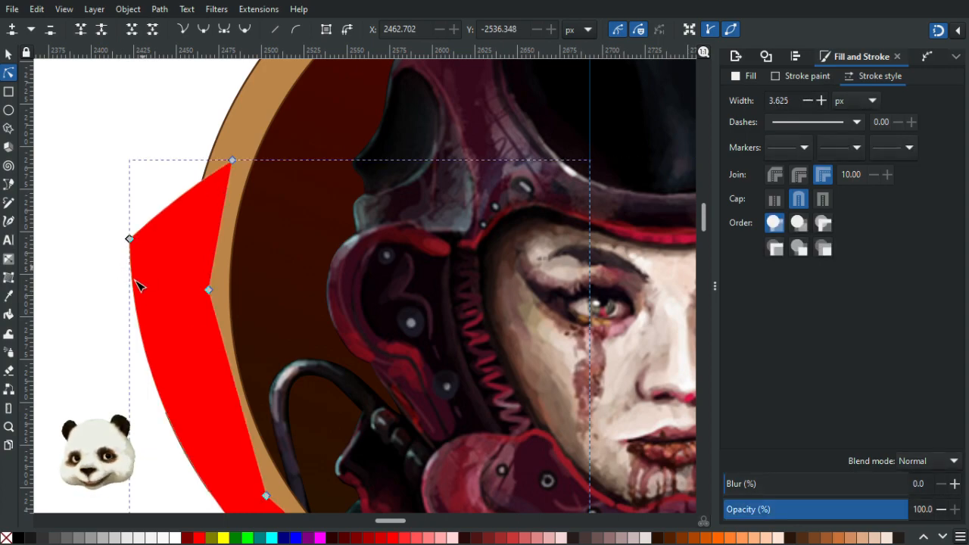
Draw a closed six-sided polygon about 122 by 185 px covering the upper part of the left red side piece.
key("b")
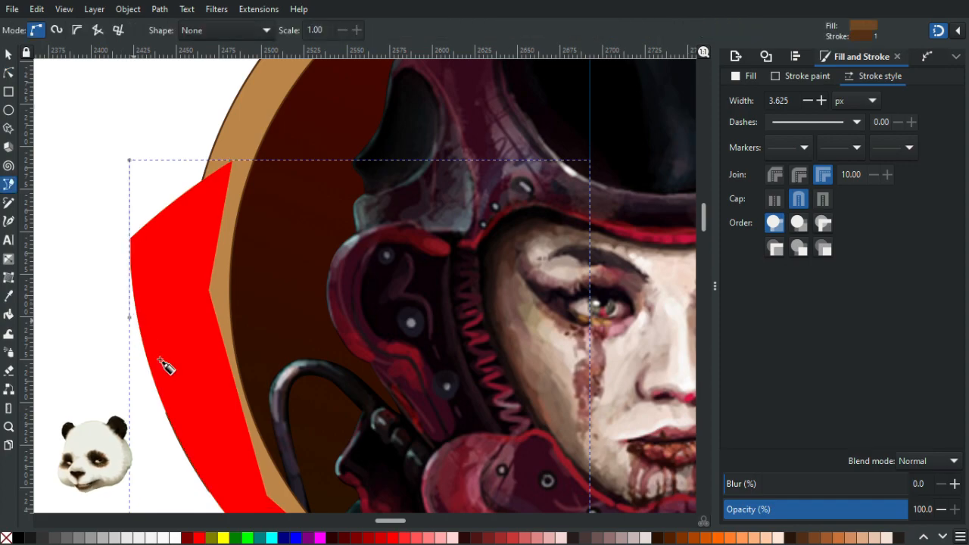
left_click(157, 429)
left_click(251, 364)
left_click(273, 120)
left_click(165, 145)
left_click(72, 234)
left_click(122, 362)
left_click(157, 432)
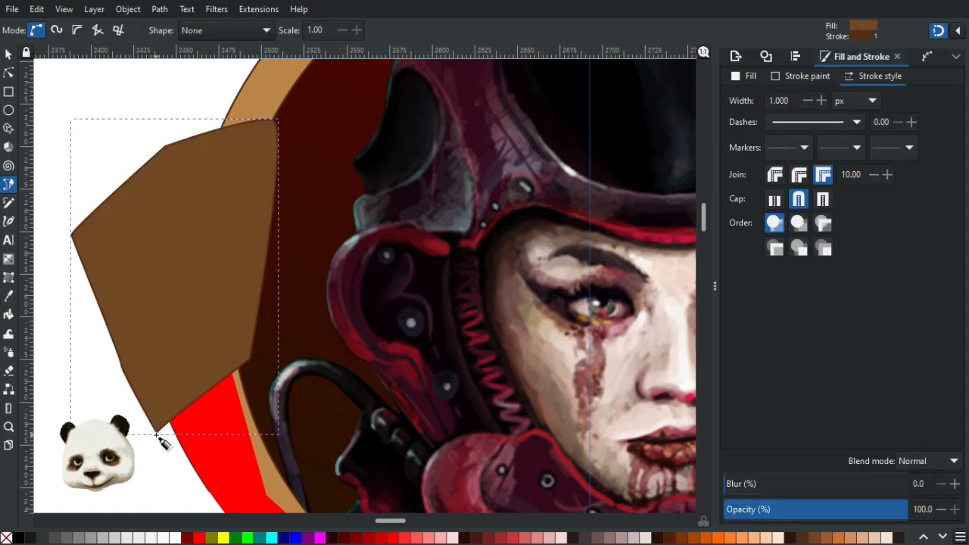
left_click(9, 54)
scroll(155, 197, "down", 3, "ctrl")
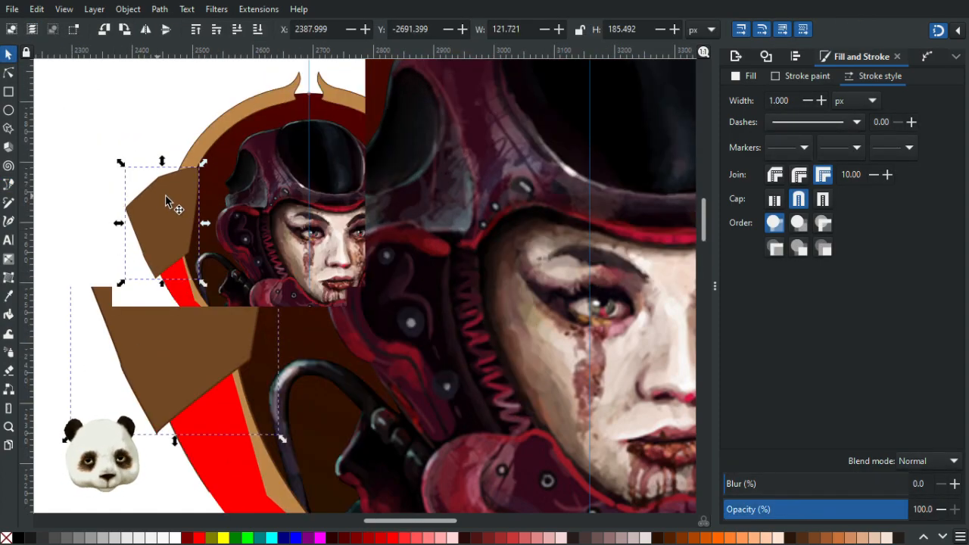
left_click(199, 324, "shift")
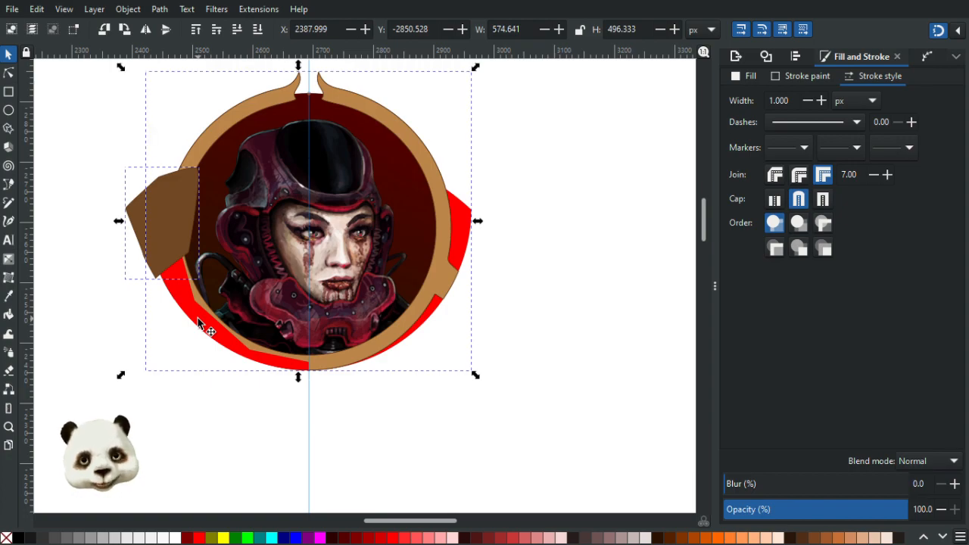
scroll(198, 323, "down", 3, "ctrl")
scroll(203, 279, "up", 4, "ctrl")
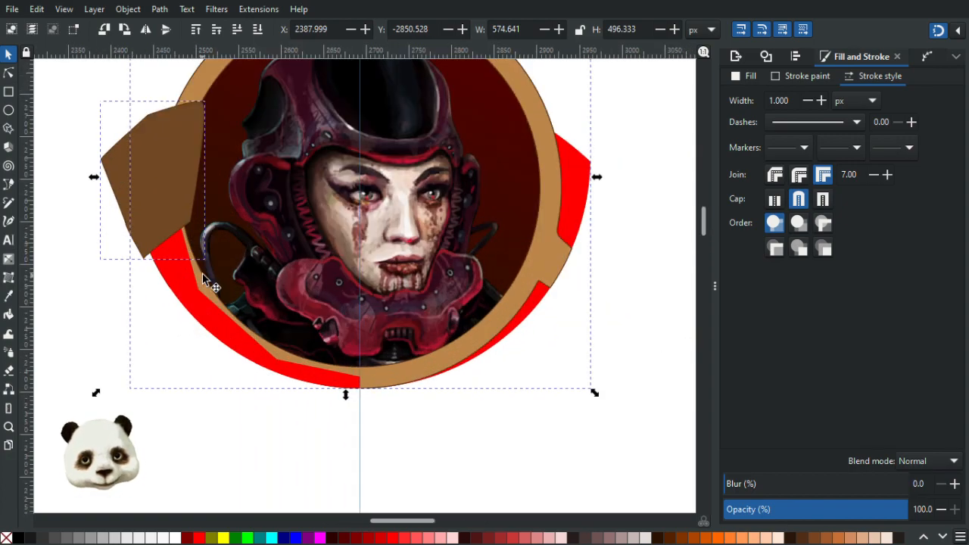
left_click_drag(191, 306, 118, 353)
key("ctrl+z")
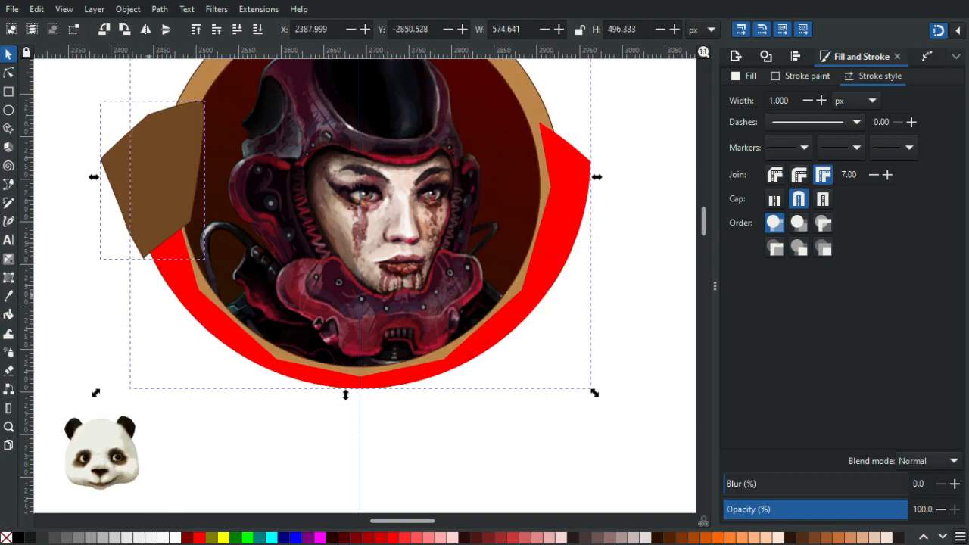
Divide the red side piece with the brown polygon so its upper part becomes a separate shape.
left_click(155, 178)
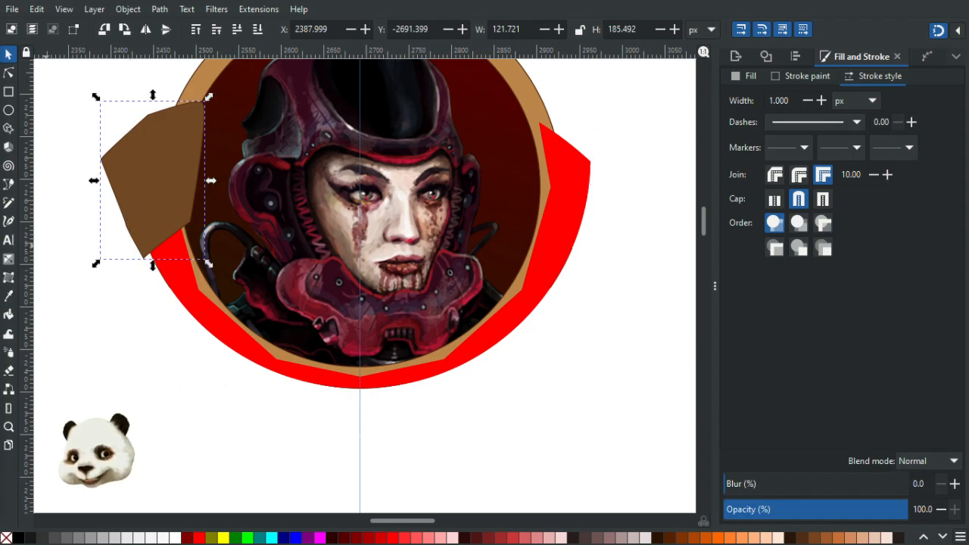
left_click(216, 321, "shift")
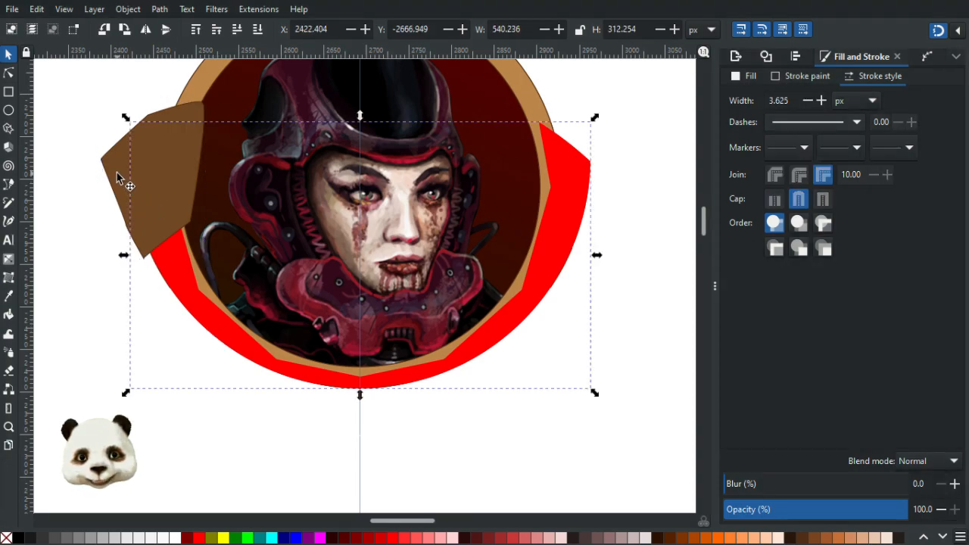
key("ctrl+slash")
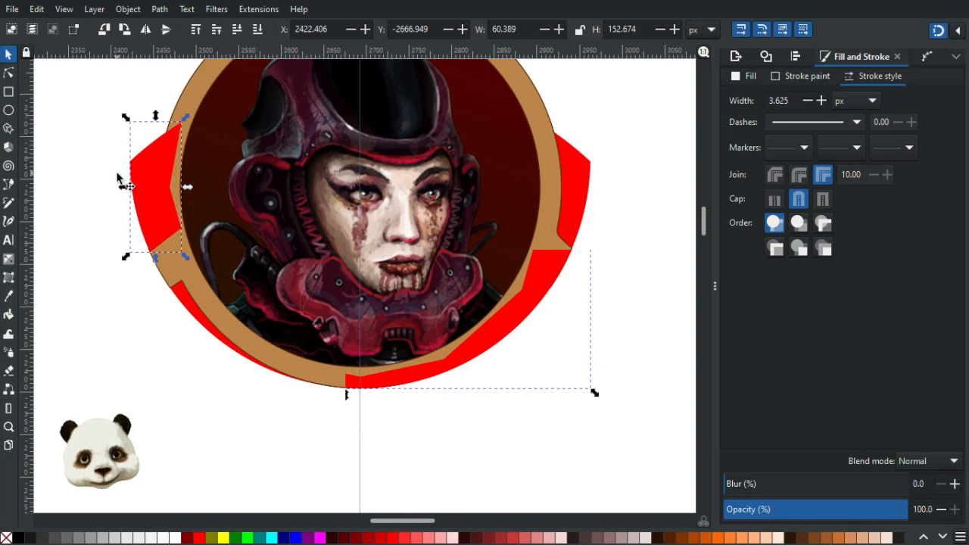
Fill the separated upper side piece with dark red and lower it behind the gold ring.
scroll(110, 148, "up", 1)
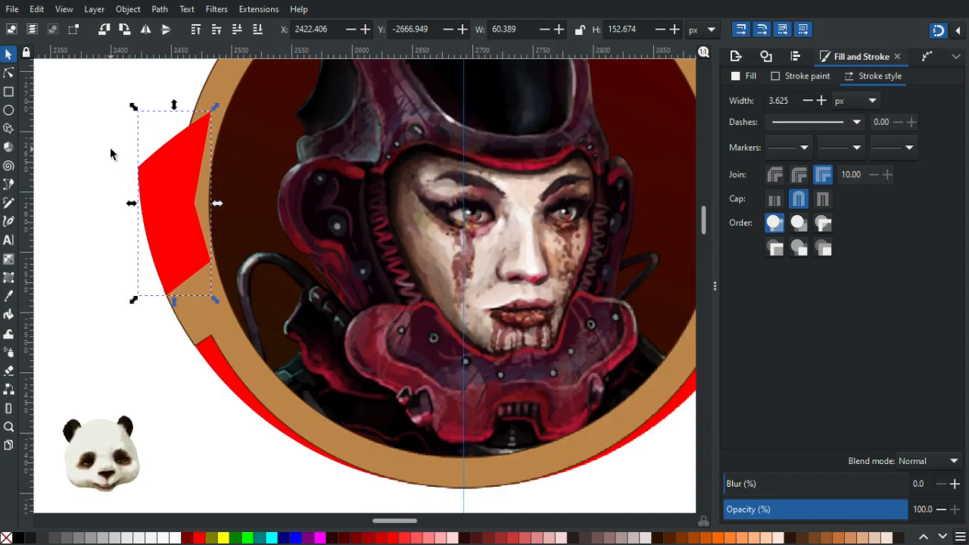
left_click(186, 537)
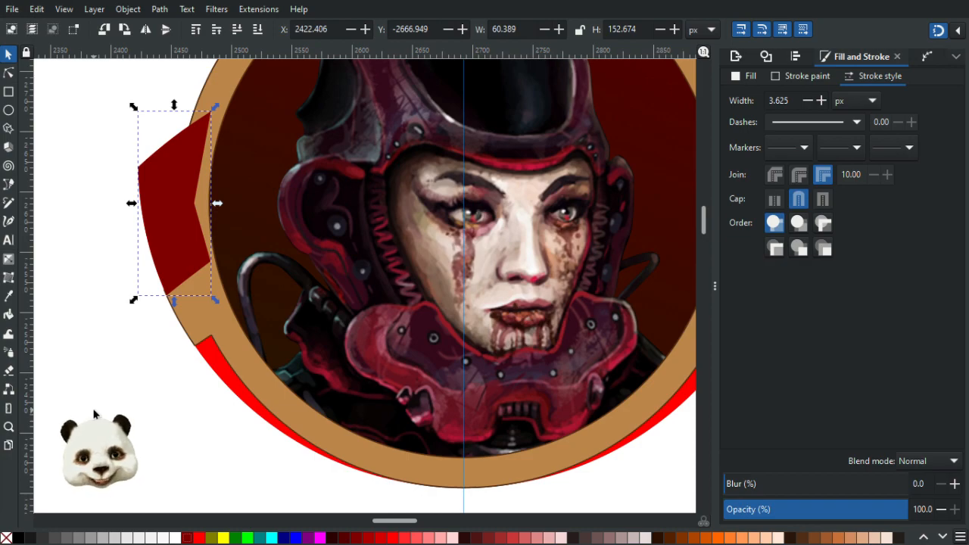
key("Page_Down")
left_click_drag(169, 200, 32, 282)
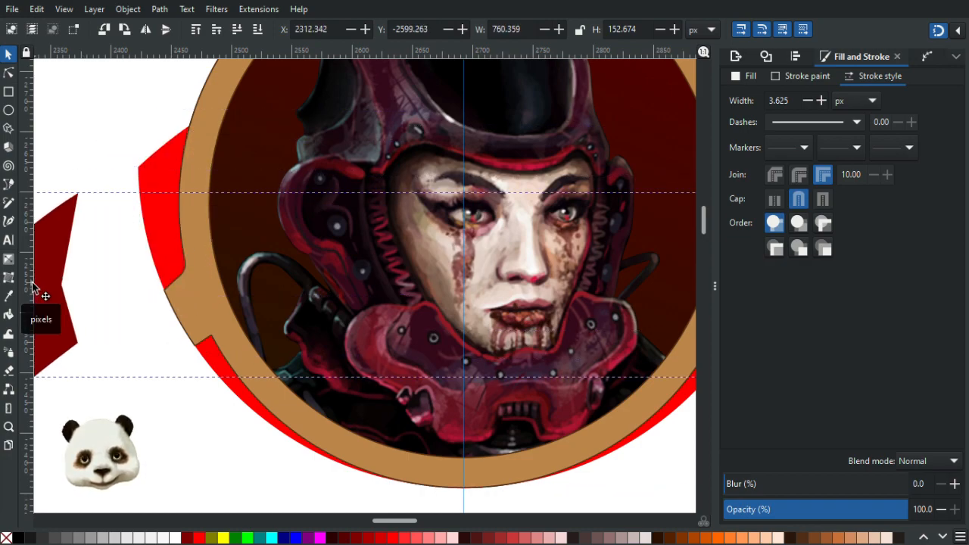
left_click_drag(31, 283, 32, 283)
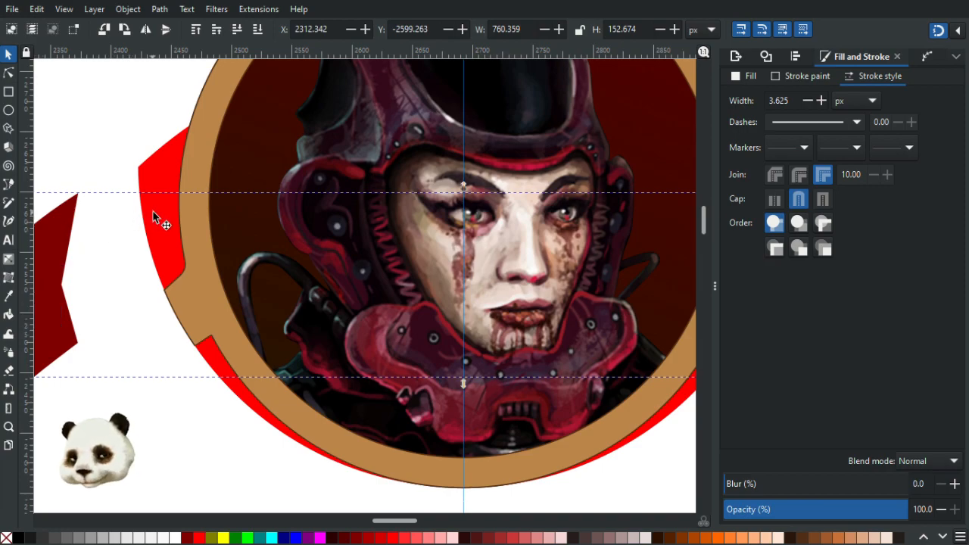
key("ctrl+z")
left_click(106, 340)
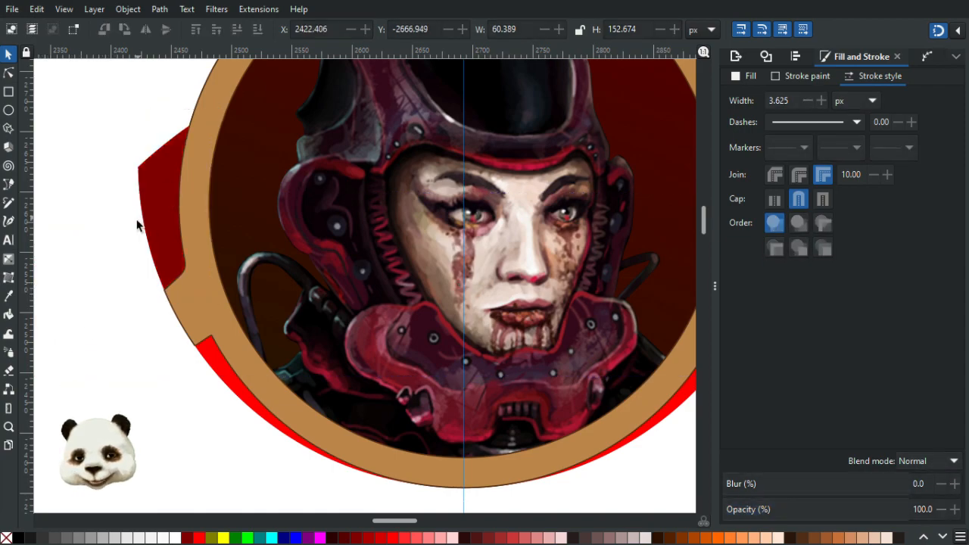
Give the dark red side piece a stroke in the dark brown sampled from the gold ring's outline.
scroll(137, 224, "down", 3)
scroll(130, 240, "up", 3)
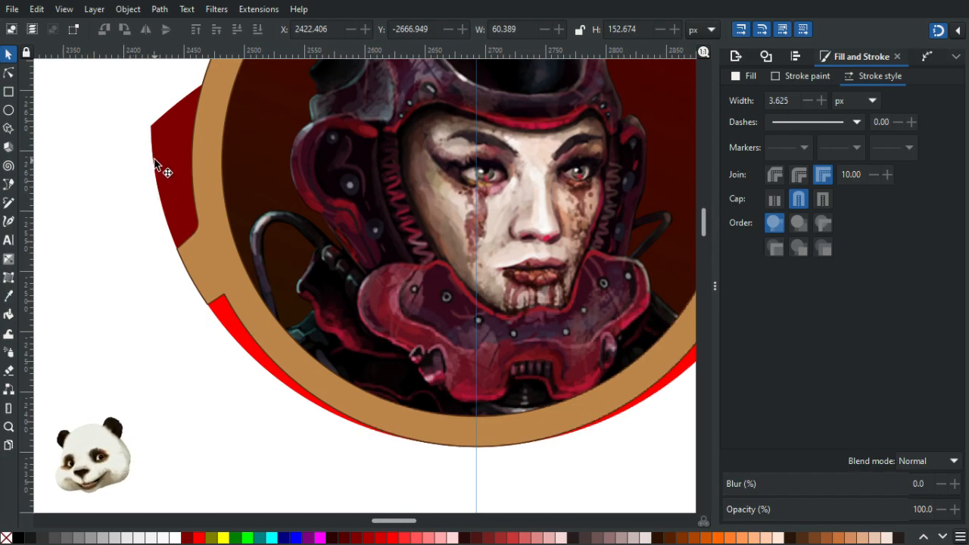
scroll(159, 152, "up", 3)
left_click(200, 168)
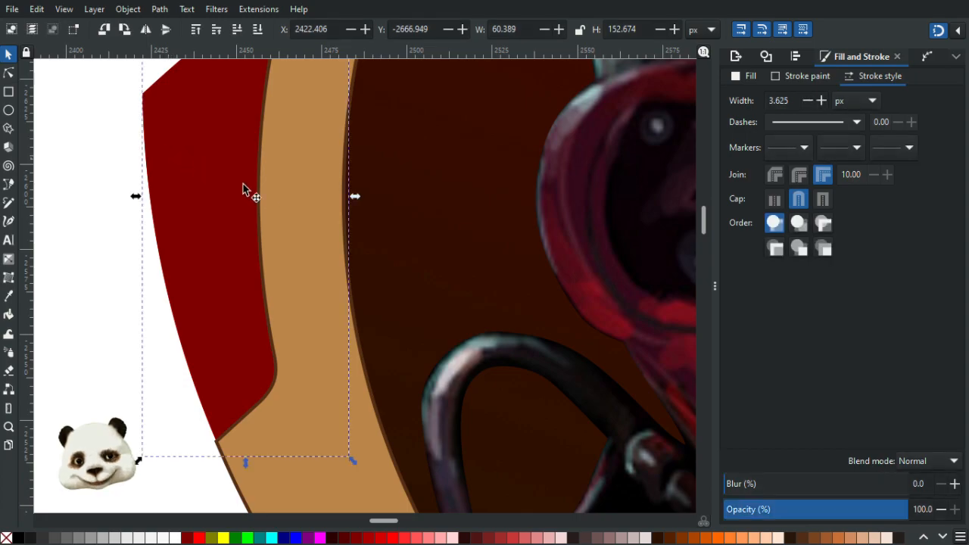
key("d")
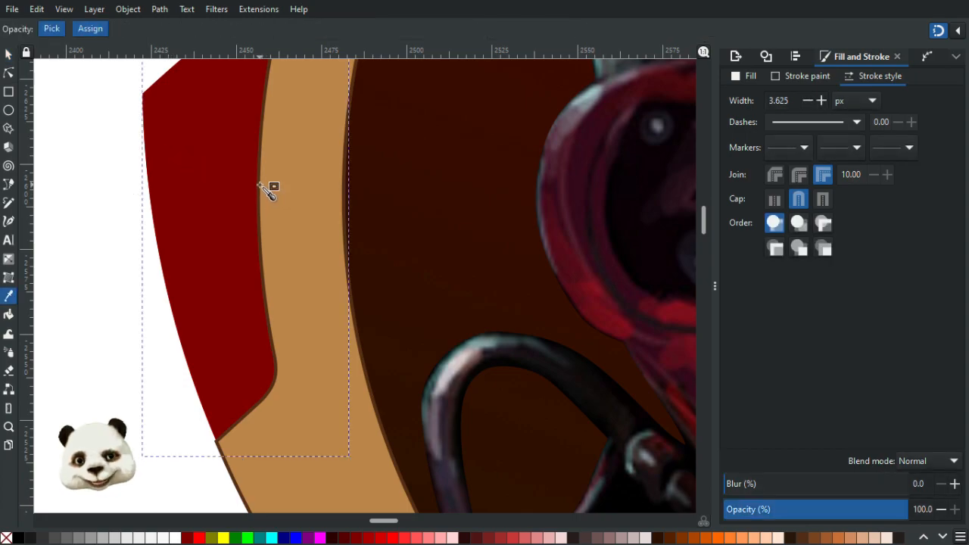
left_click(260, 185, "shift")
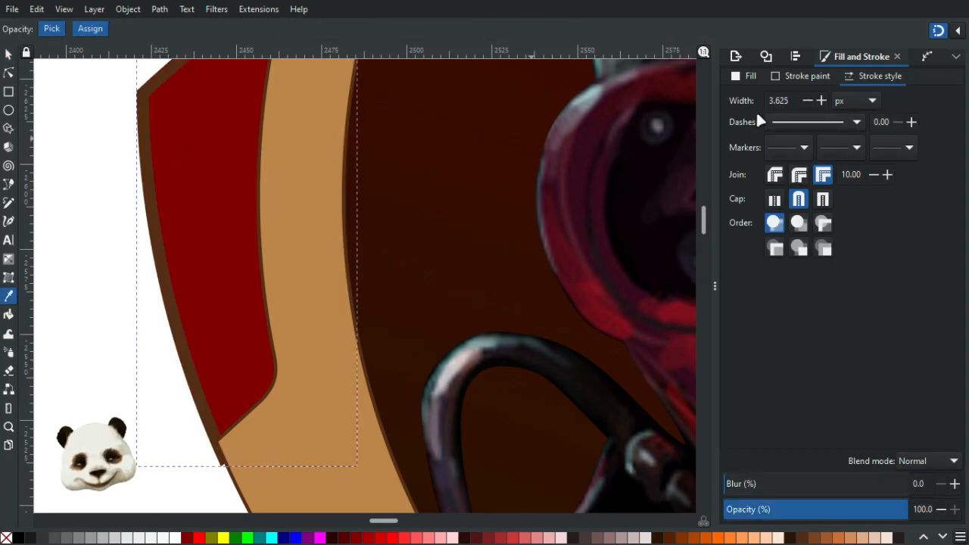
Set the dark red side piece's stroke width to 1 px.
left_click_drag(792, 101, 738, 105)
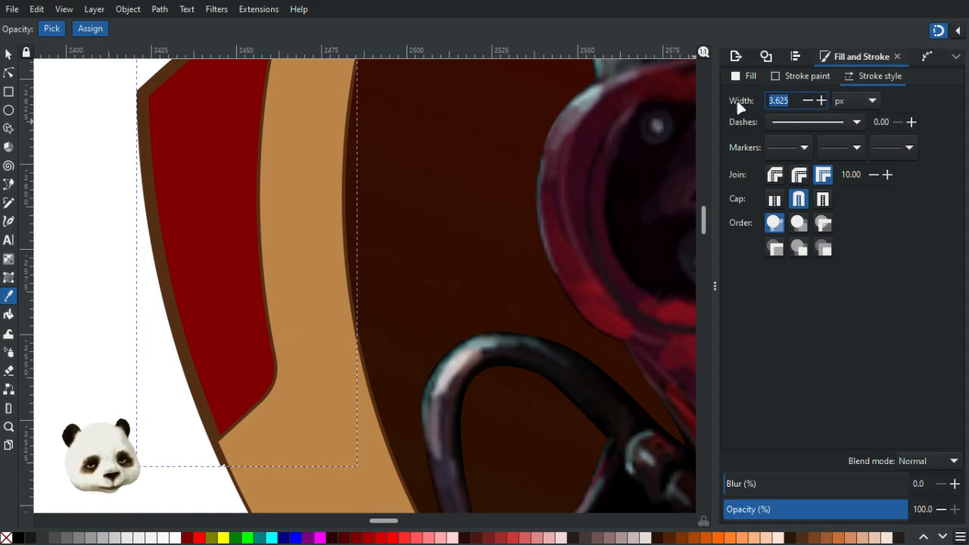
type("2")
key("Return")
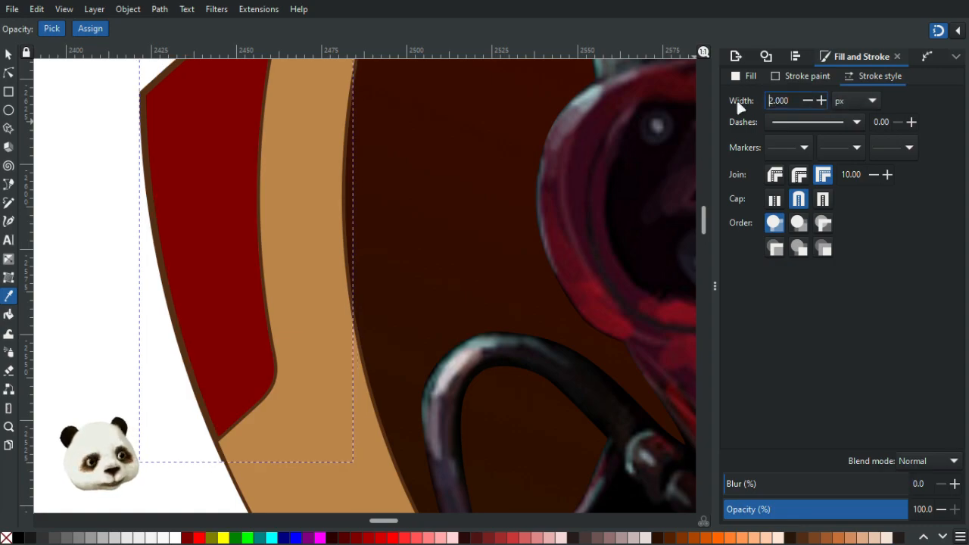
key("Delete")
type("1")
key("Return")
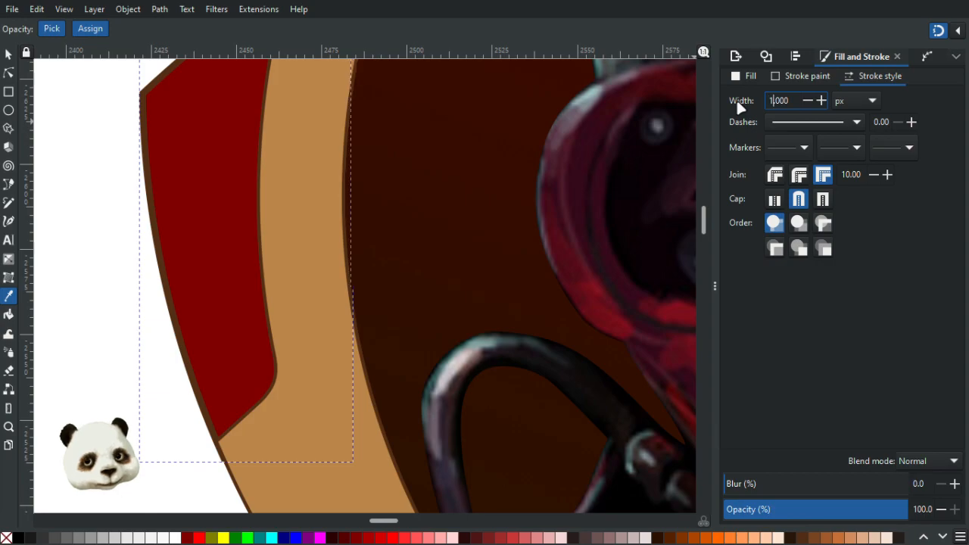
left_click(10, 56)
key("5")
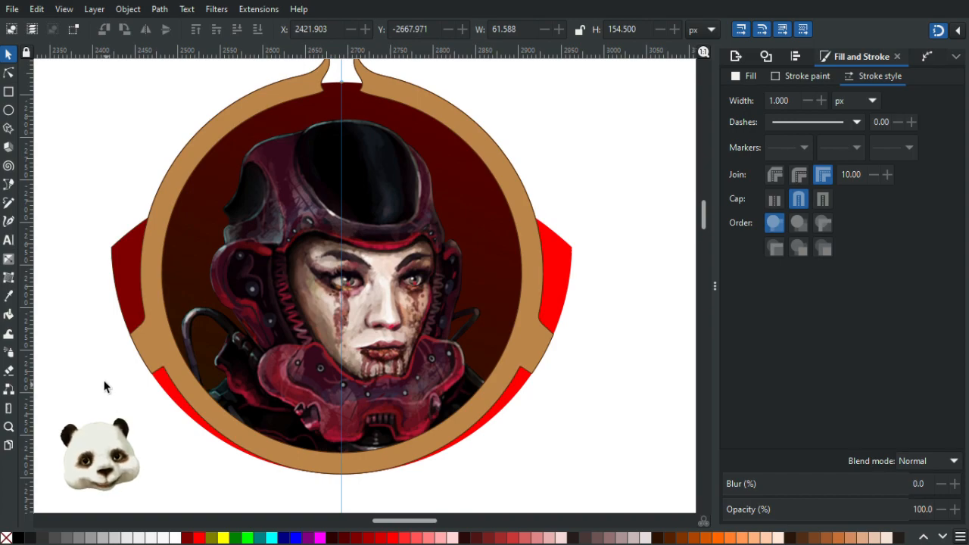
Select the whole framed portrait with its ring and side pieces and shift it slightly down to about Y -2838.
scroll(107, 386, "down", 2)
scroll(107, 379, "up", 2)
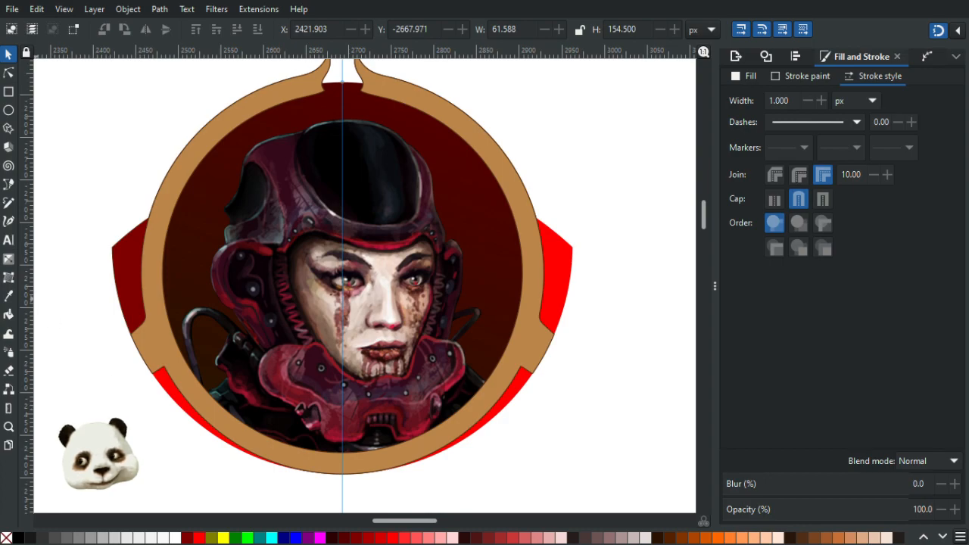
scroll(85, 127, "down", 3)
left_click_drag(96, 110, 279, 238)
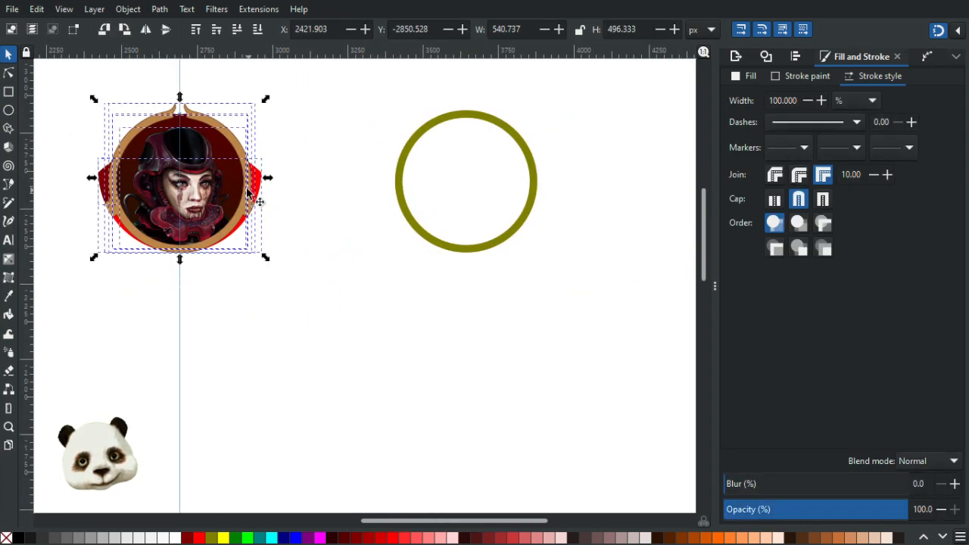
left_click(274, 289)
scroll(91, 238, "up", 3)
left_click_drag(150, 227, 118, 321)
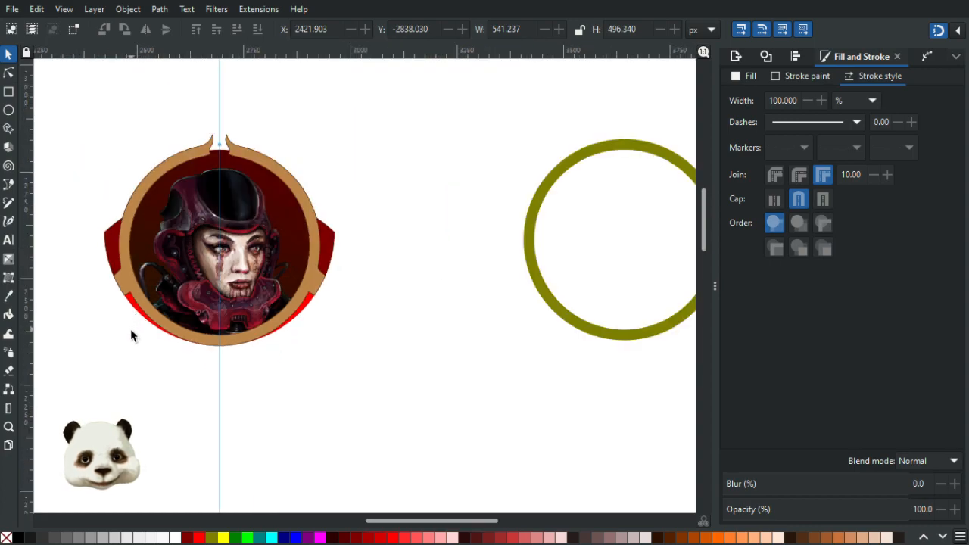
scroll(130, 335, "up", 1)
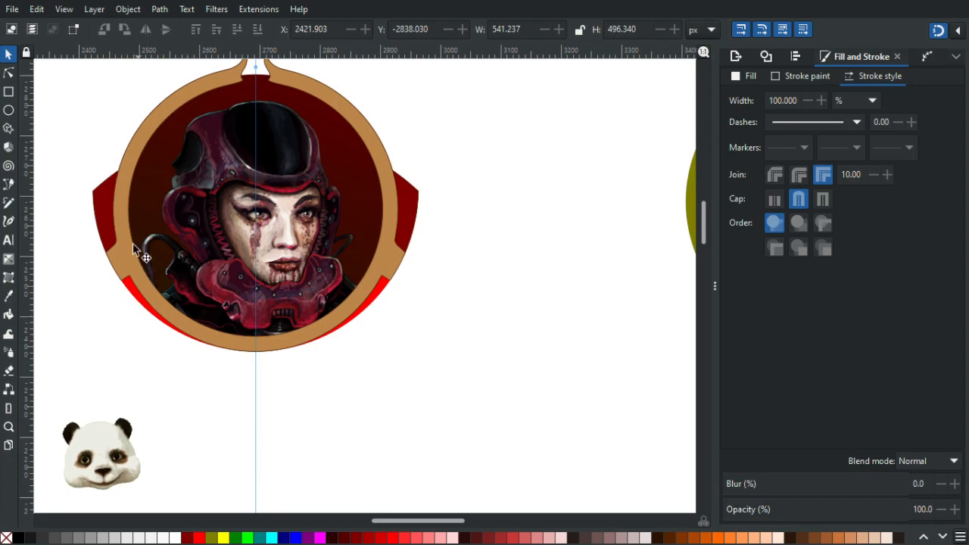
left_click(122, 188)
left_click_drag(123, 190, 40, 301)
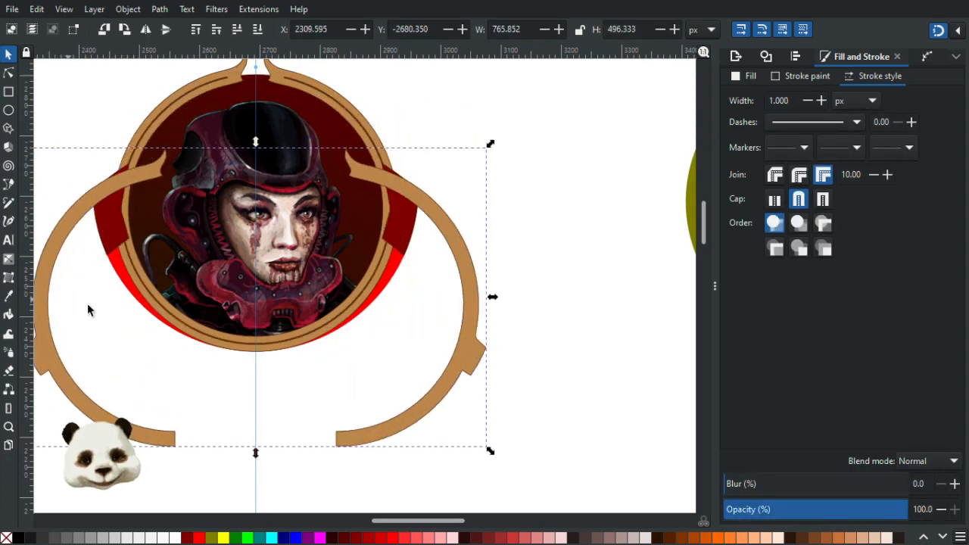
key("ctrl+z")
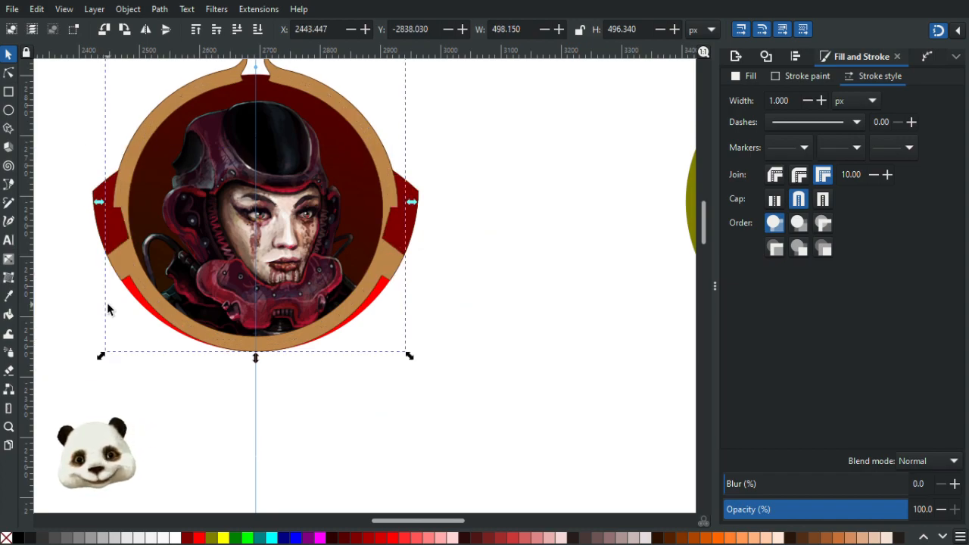
Bring the thin dark brown inner ring line in front of the gold ring around the portrait.
left_click(137, 150, "ctrl")
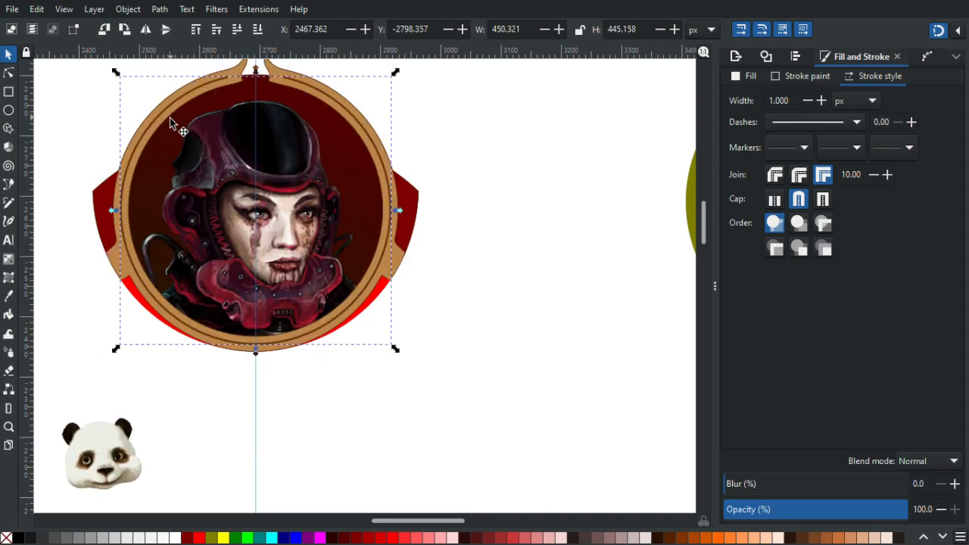
left_click(401, 391)
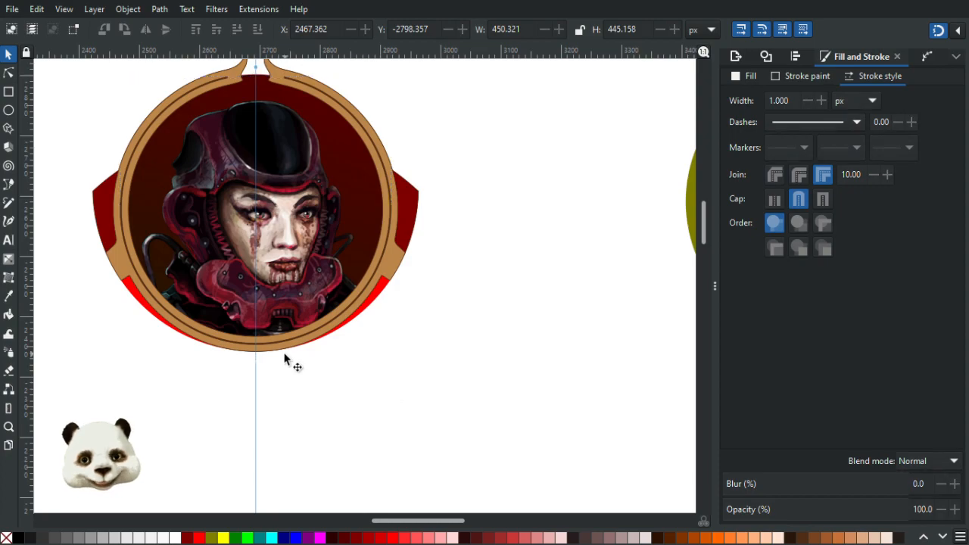
scroll(146, 303, "up", 3)
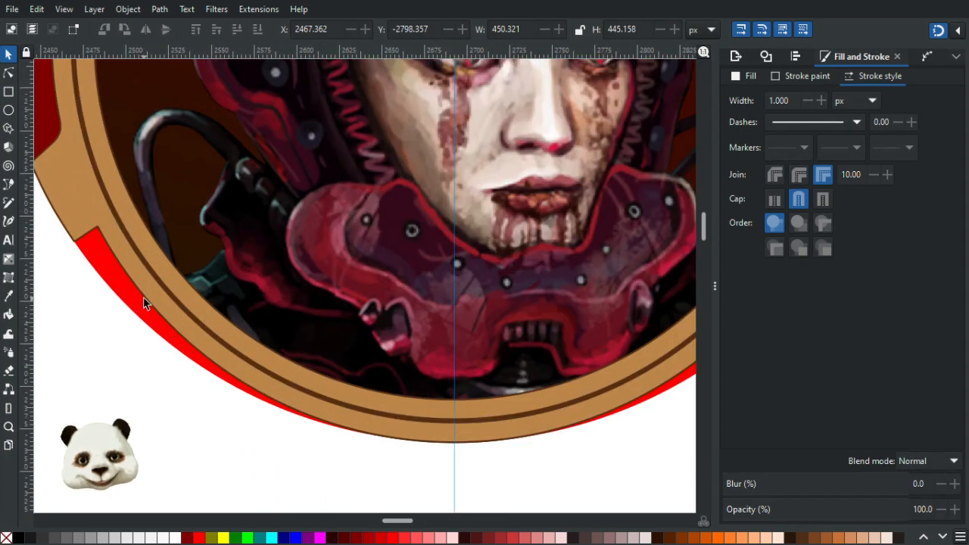
left_click_drag(101, 288, 55, 342)
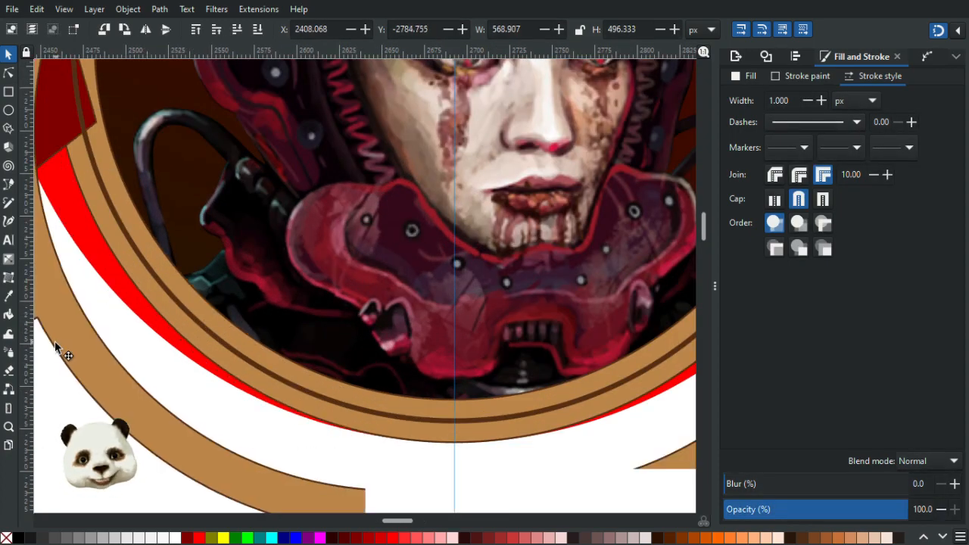
key("ctrl+z")
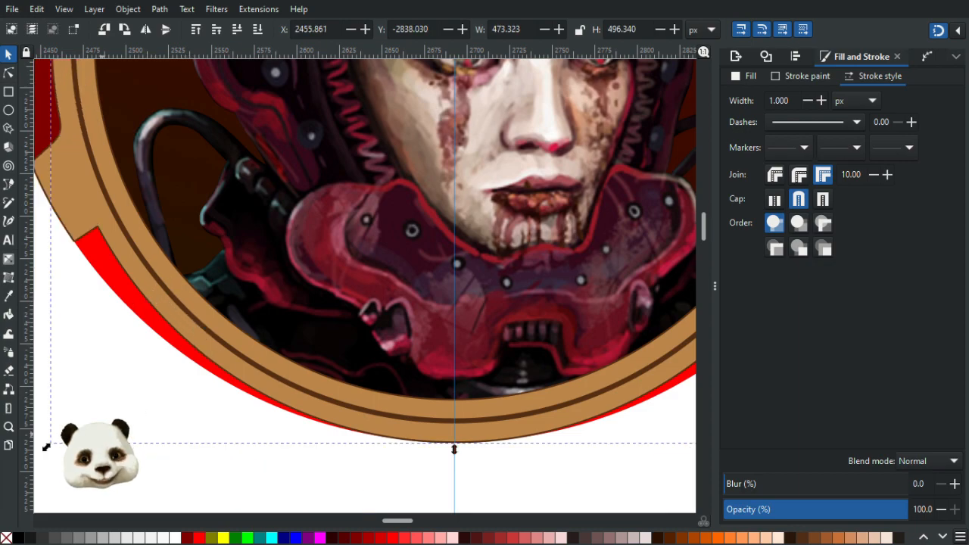
left_click(178, 423)
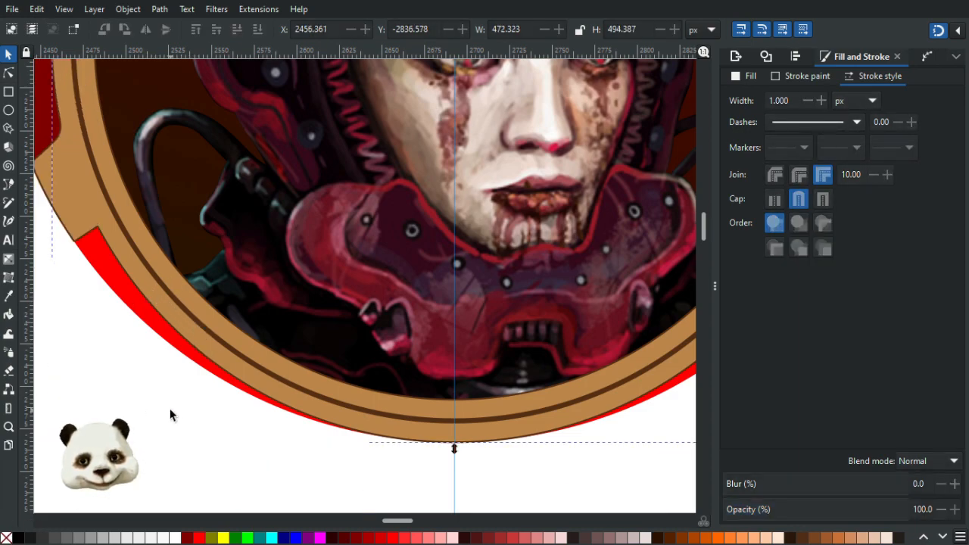
Examine the bright red lower piece's path and nodes where it meets the gold ring's tab and the dark red side piece.
scroll(164, 370, "down", 5)
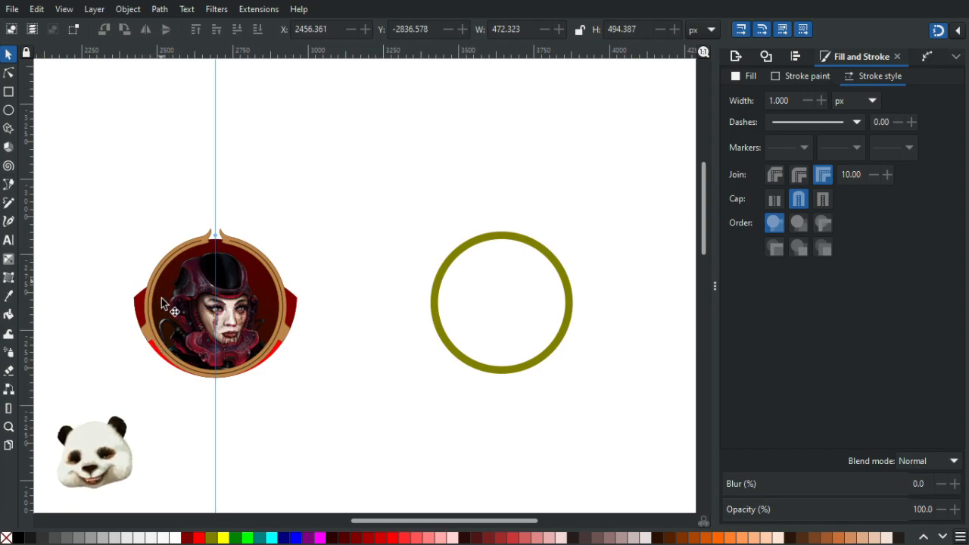
scroll(146, 382, "up", 3, "ctrl")
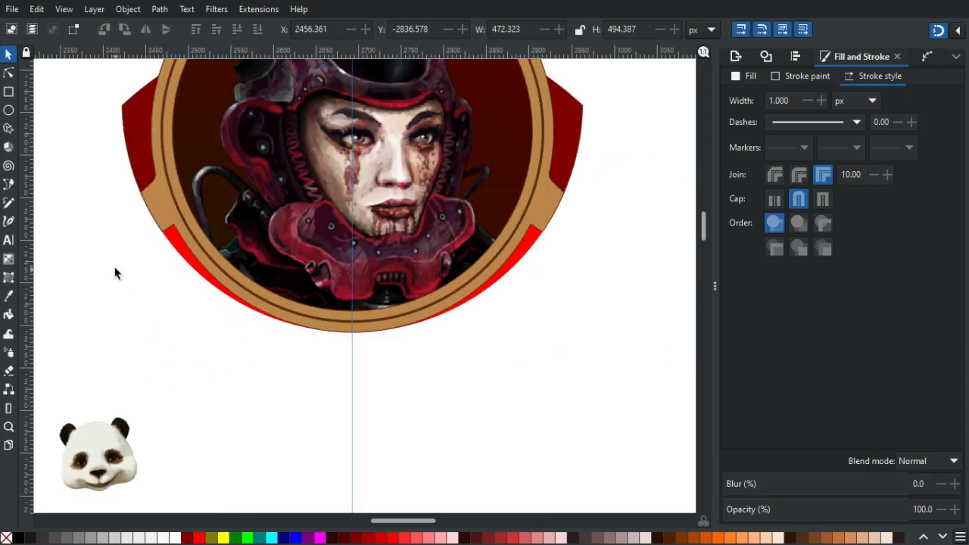
scroll(154, 218, "up", 2, "ctrl")
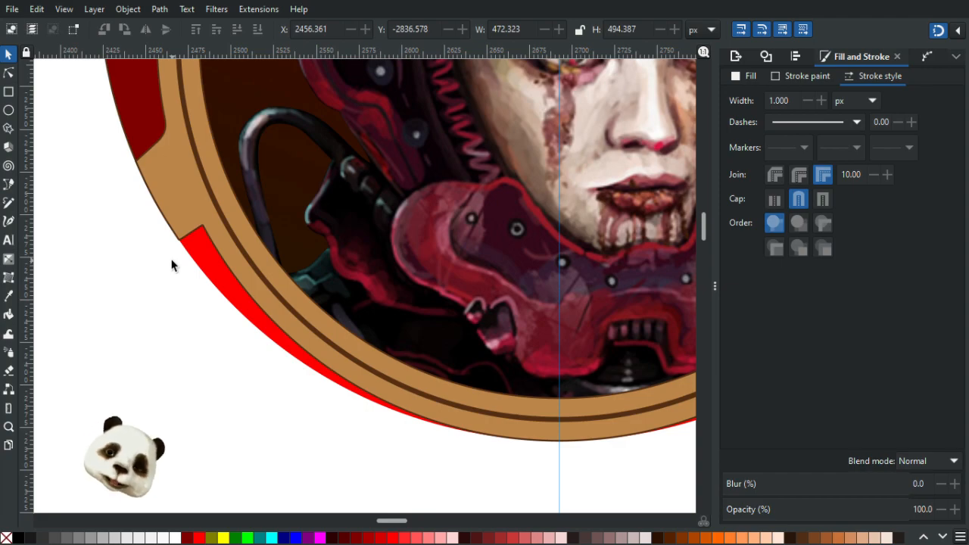
left_click(9, 72)
scroll(203, 227, "up", 1)
scroll(202, 233, "up", 1)
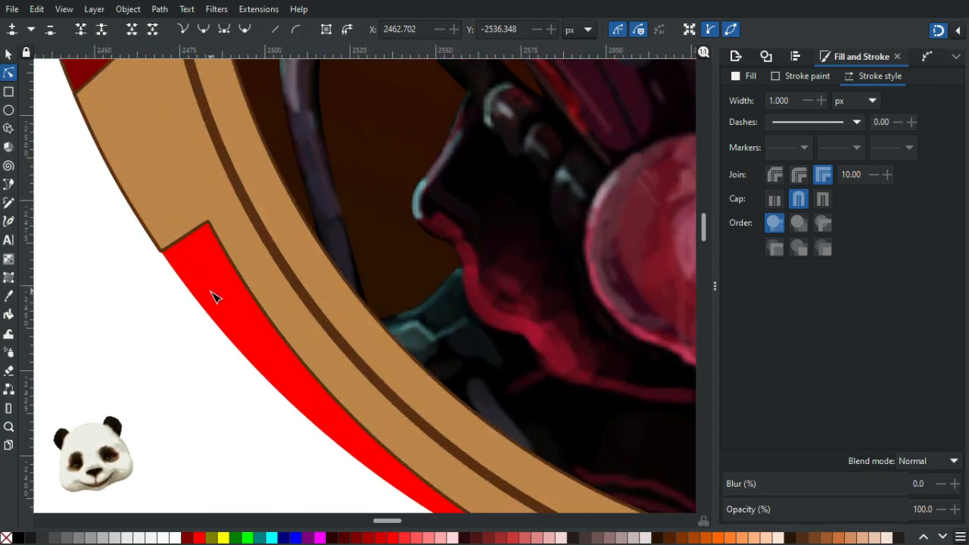
scroll(213, 299, "down", 3)
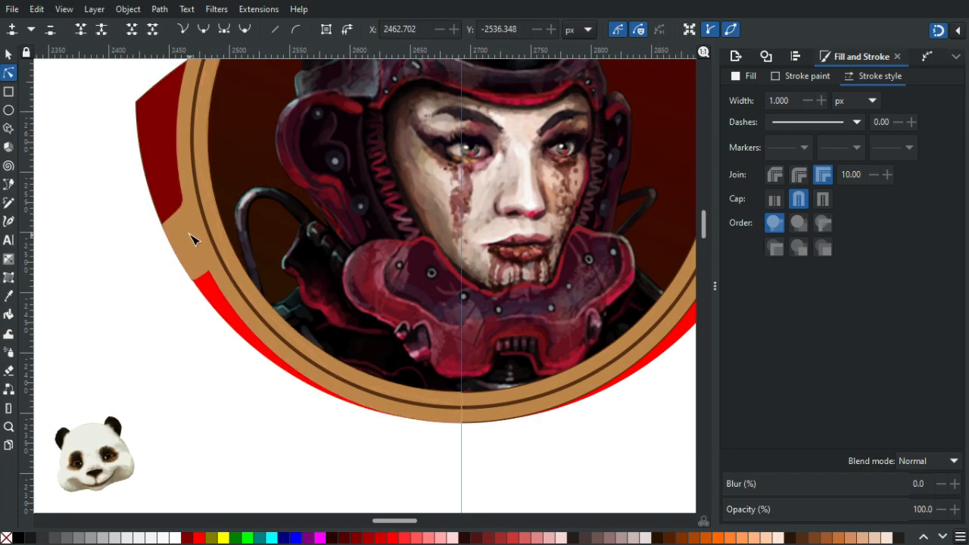
left_click(201, 250)
left_click(226, 321)
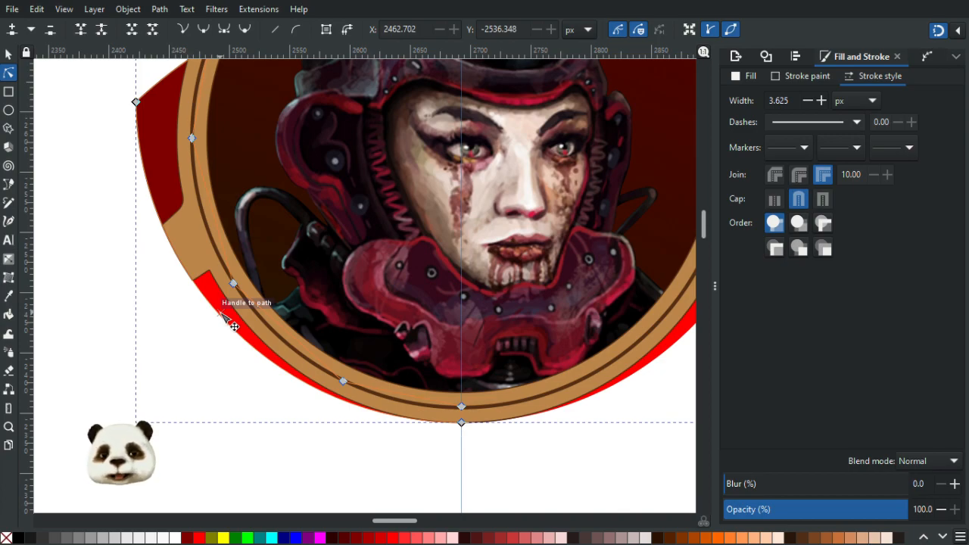
left_click_drag(224, 314, 175, 245)
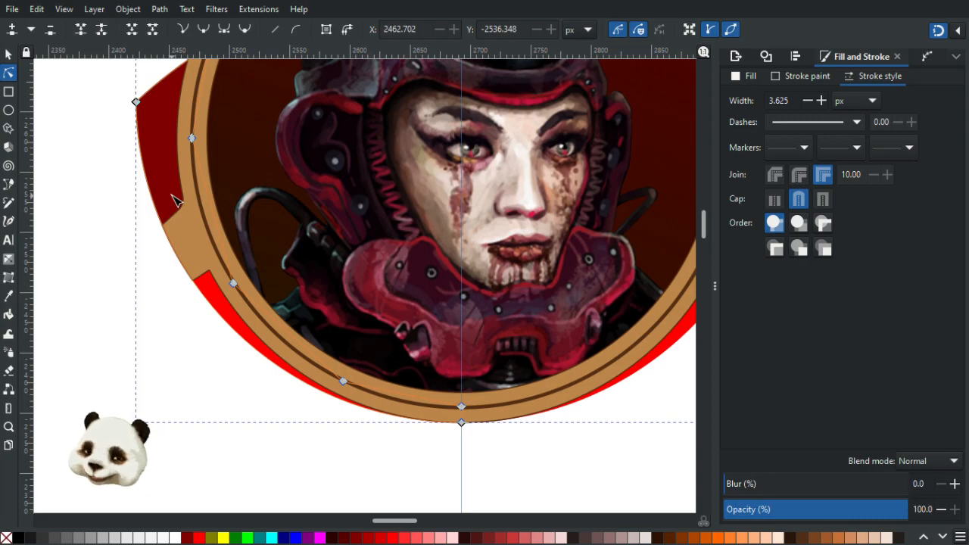
scroll(151, 250, "up", 3, "ctrl")
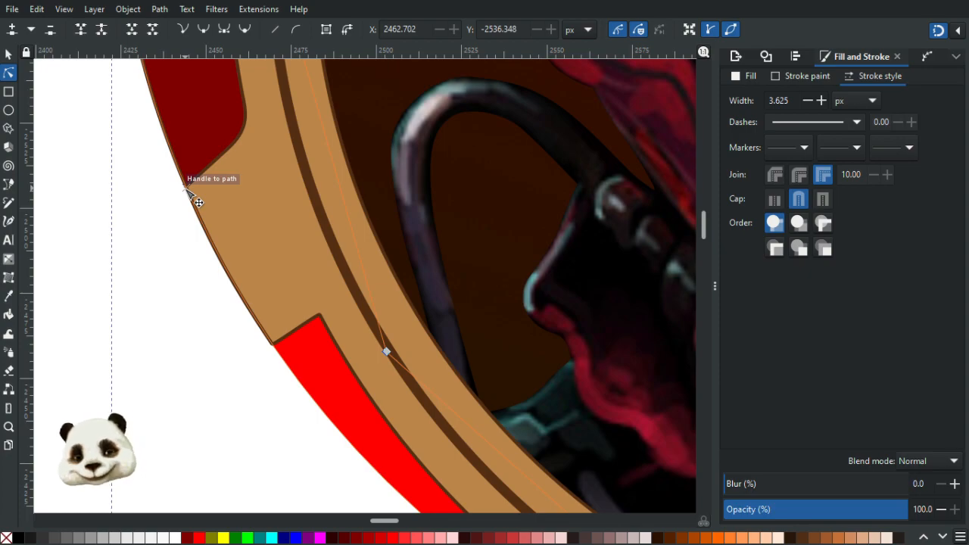
scroll(196, 200, "down", 5, "ctrl")
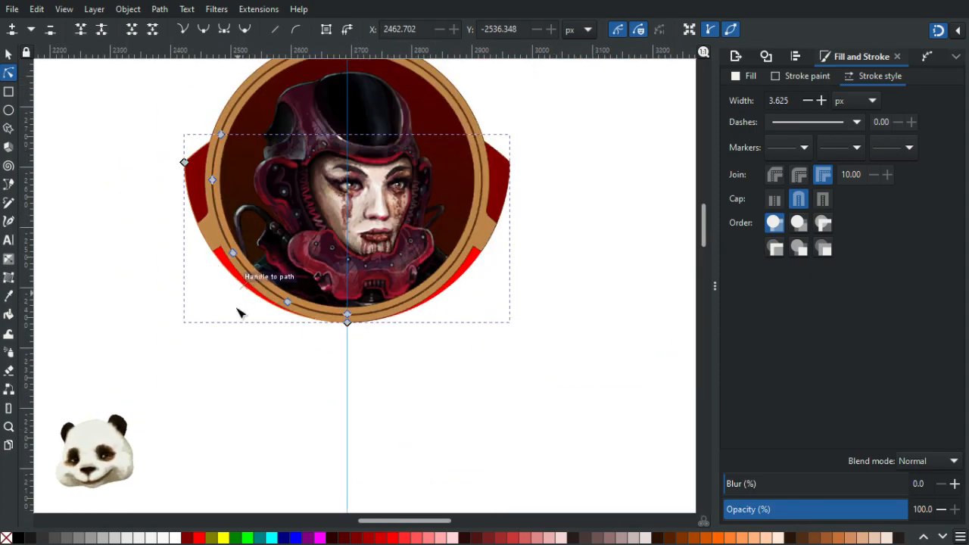
scroll(221, 336, "up", 1, "ctrl")
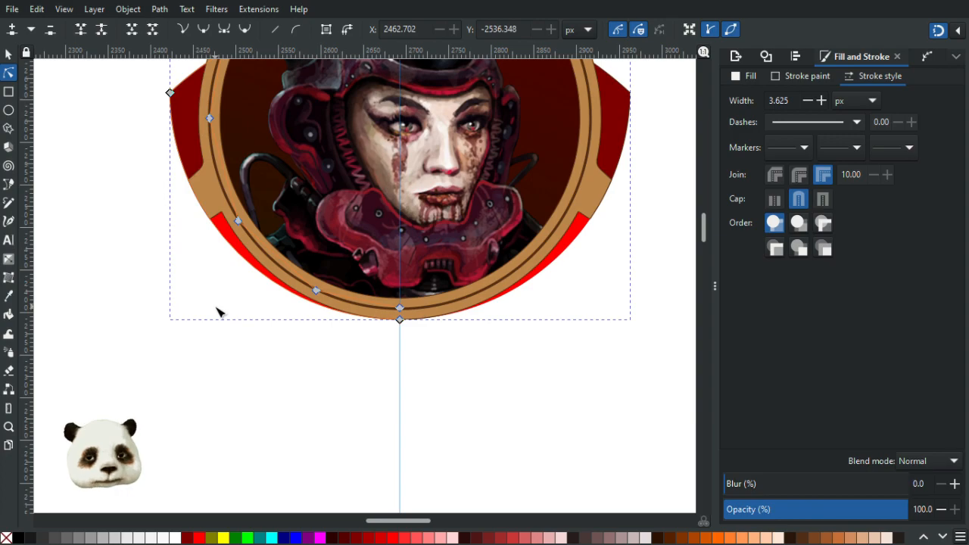
Duplicate the dark red side piece and subtract the copy from the bright red lower piece.
left_click(8, 55)
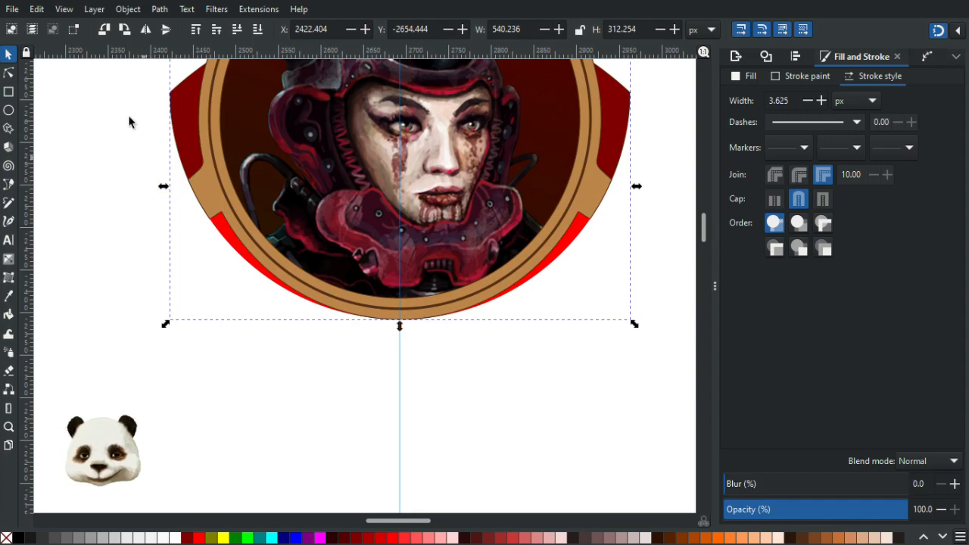
left_click(231, 244)
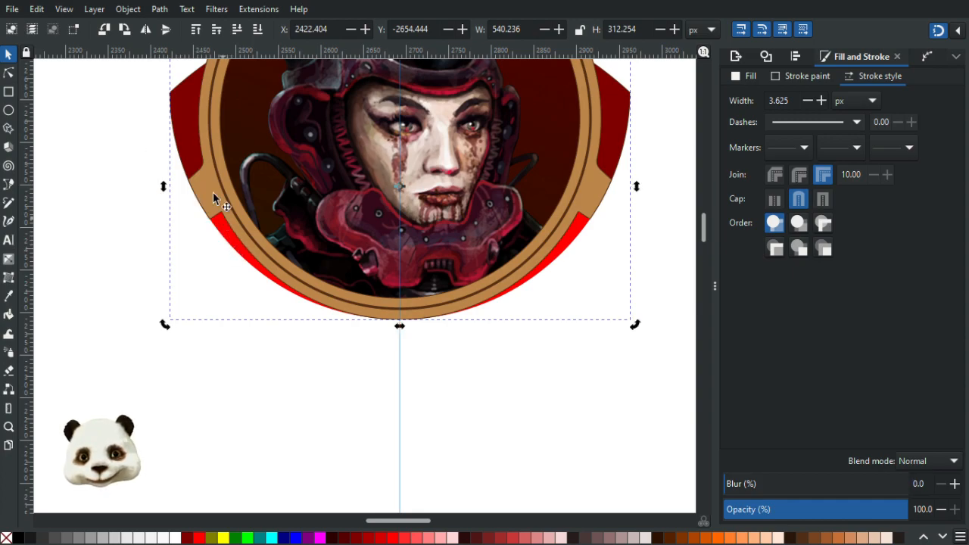
left_click(180, 125)
key("ctrl+z")
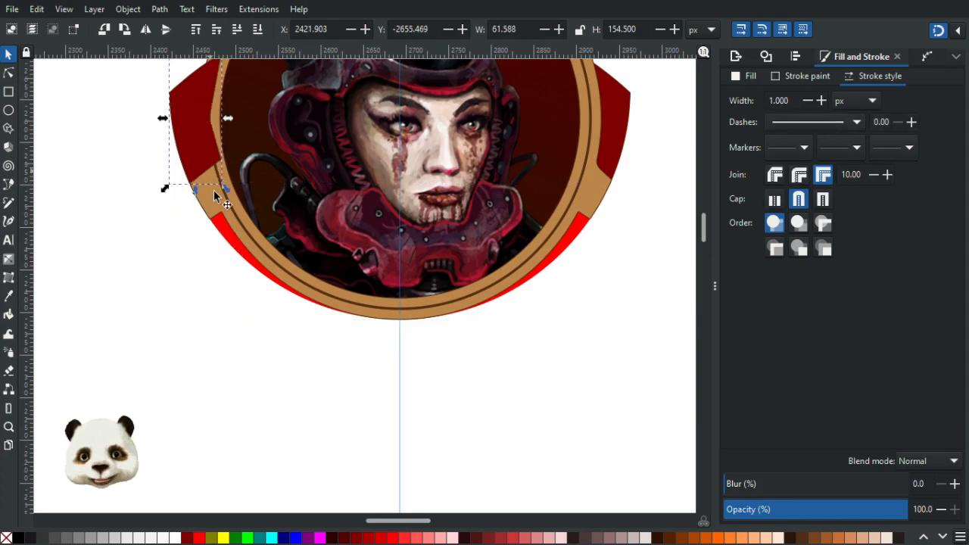
left_click(231, 244)
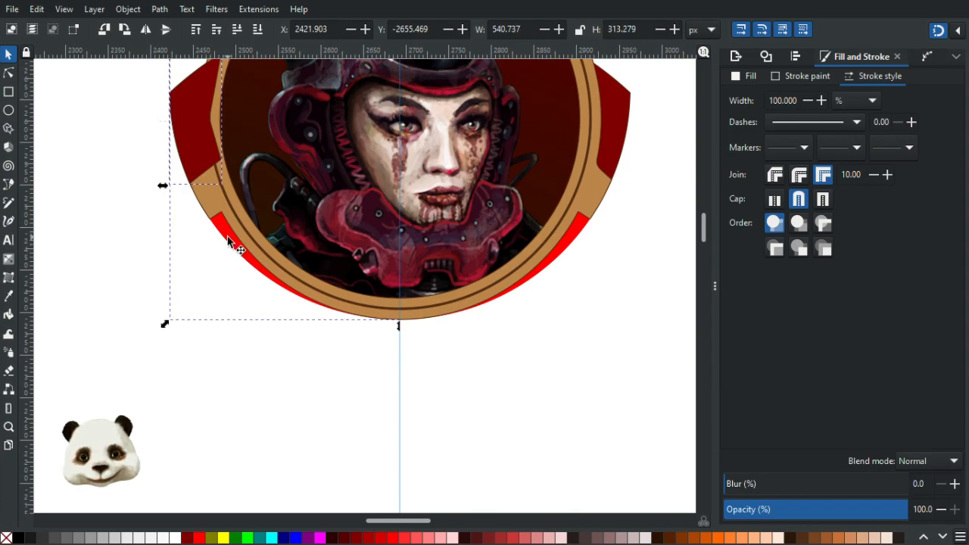
key("ctrl+z")
left_click_drag(228, 237, 177, 303)
key("ctrl+z")
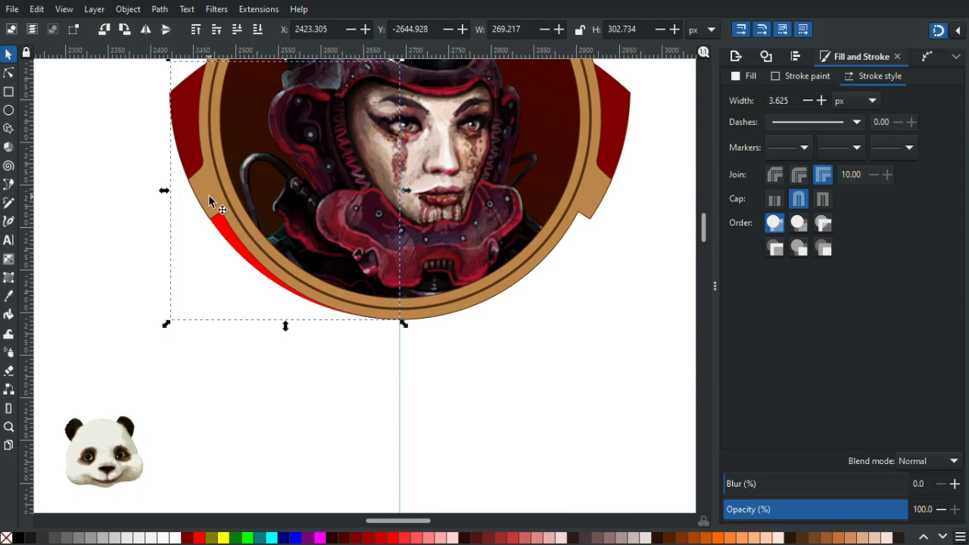
key("ctrl+z")
key("ctrl+z")
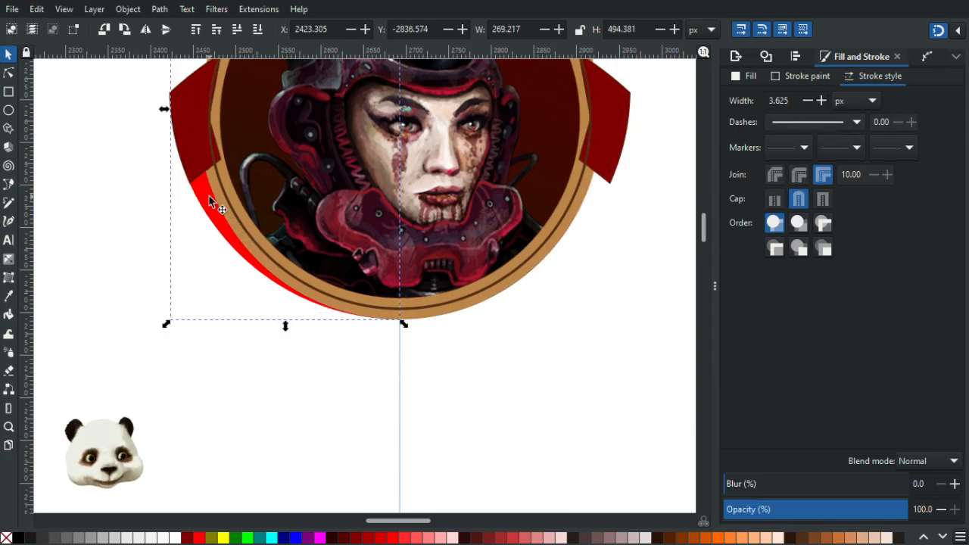
key("ctrl+shift+z")
left_click(209, 193)
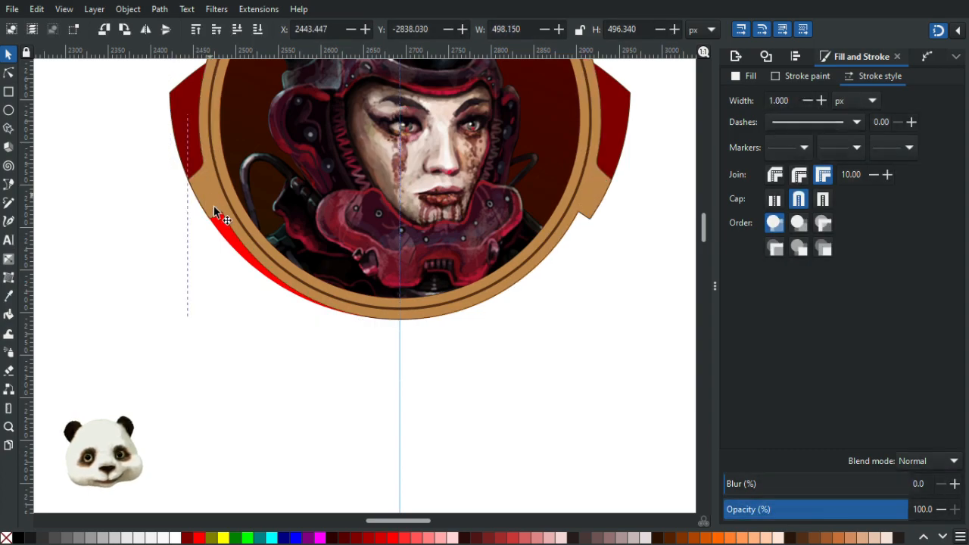
left_click_drag(215, 208, 160, 235)
key("ctrl+z")
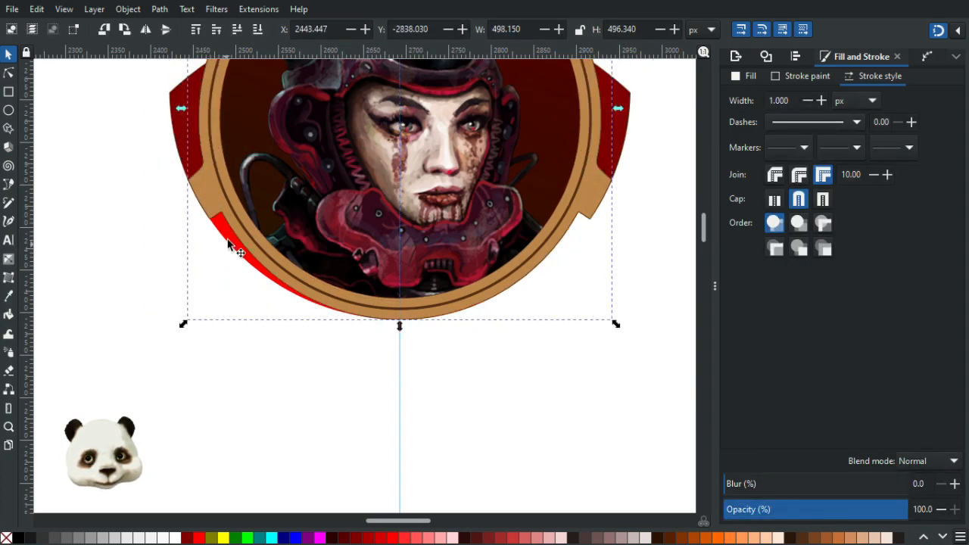
Unite the tabbed gold ring with the bright red lower piece and raise the merged shape to the front.
left_click(228, 236, "shift")
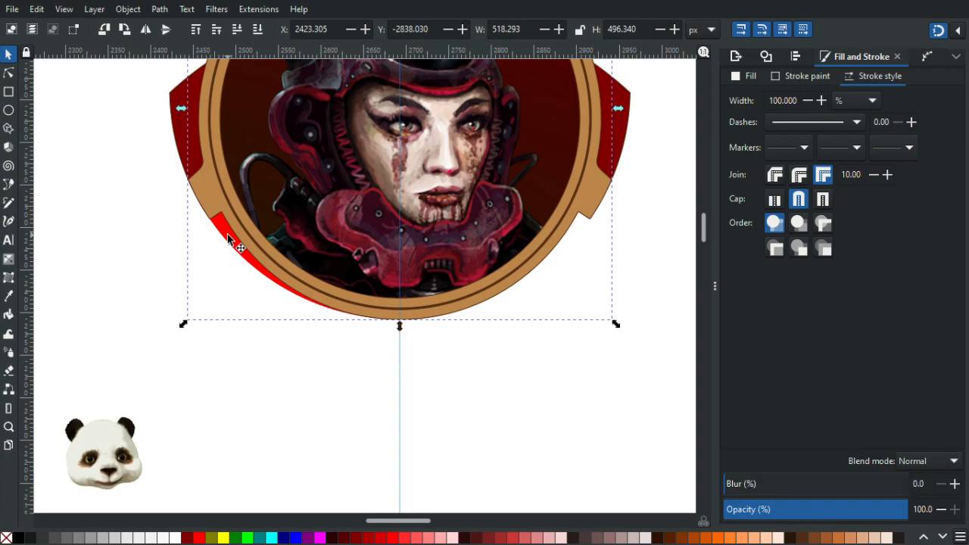
key("ctrl+z")
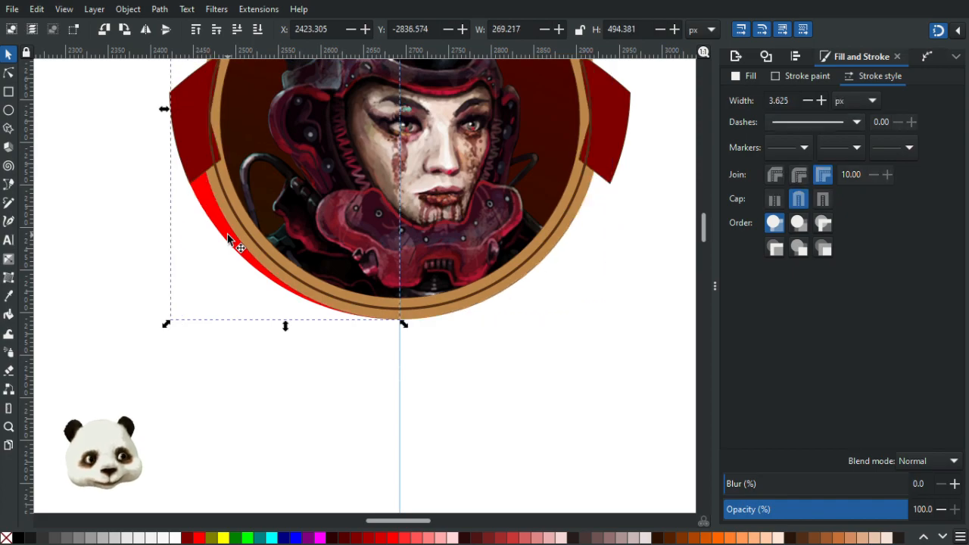
scroll(231, 241, "up", 5)
scroll(237, 364, "down", 2)
scroll(220, 394, "up", 2)
left_click_drag(212, 409, 112, 364)
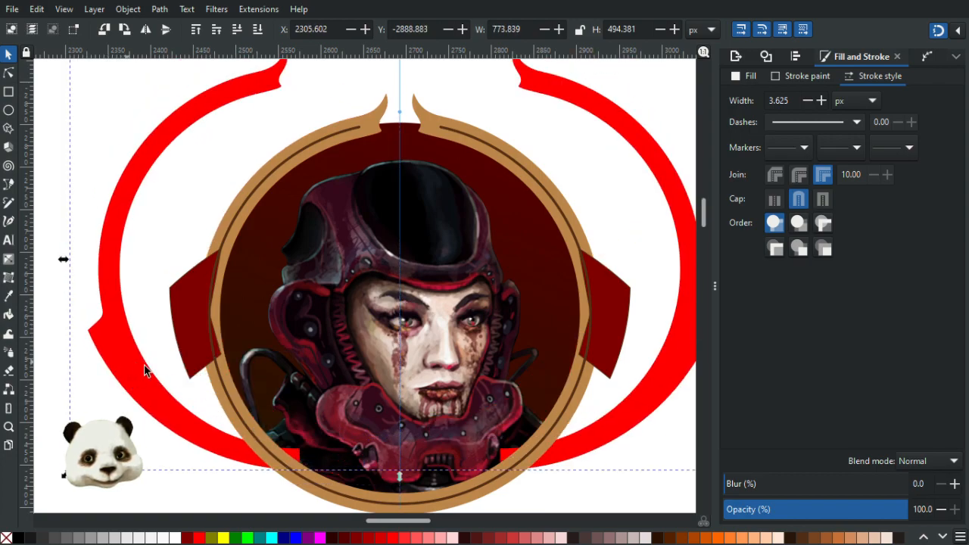
key("ctrl+z")
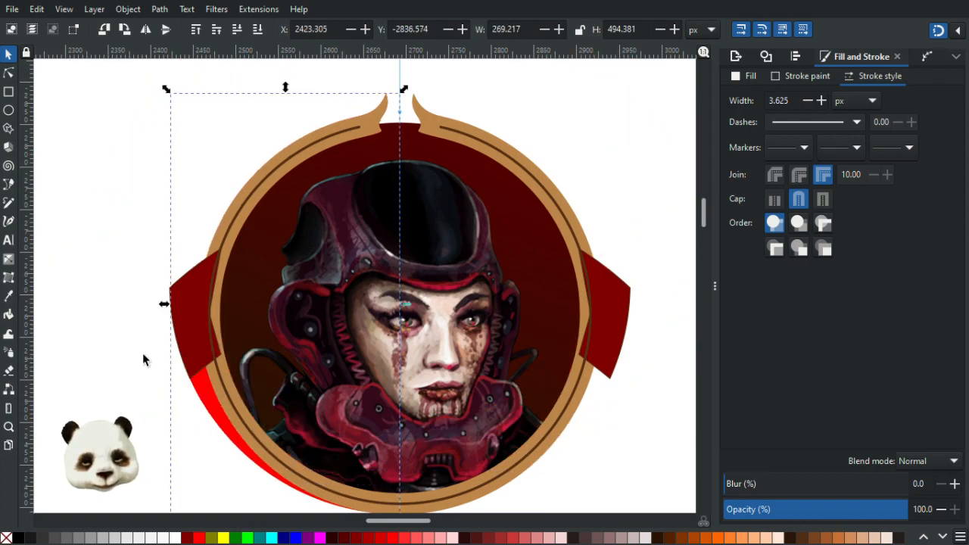
key("ctrl+z")
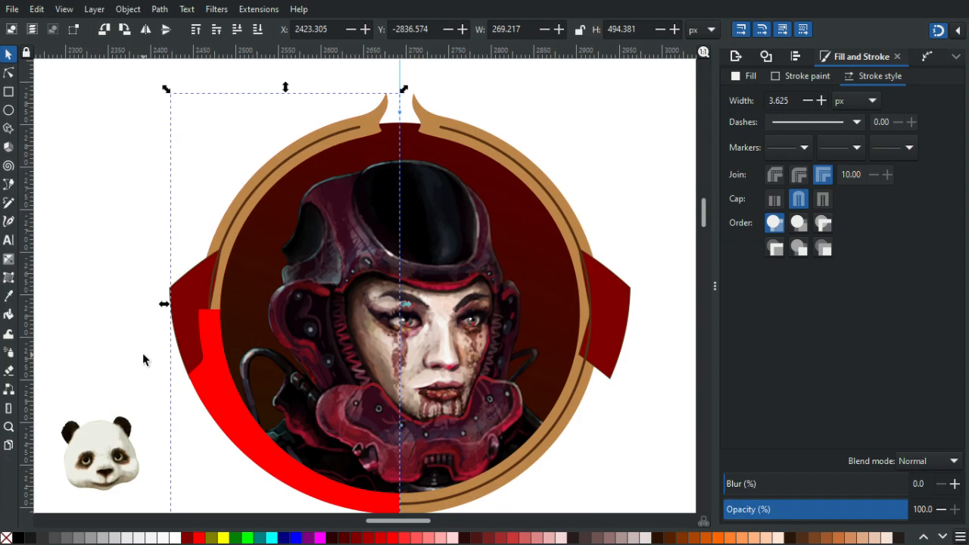
key("ctrl+z")
Give the merged red half ring the gold fill and dark brown stroke sampled from the existing ring.
scroll(162, 362, "up", 1)
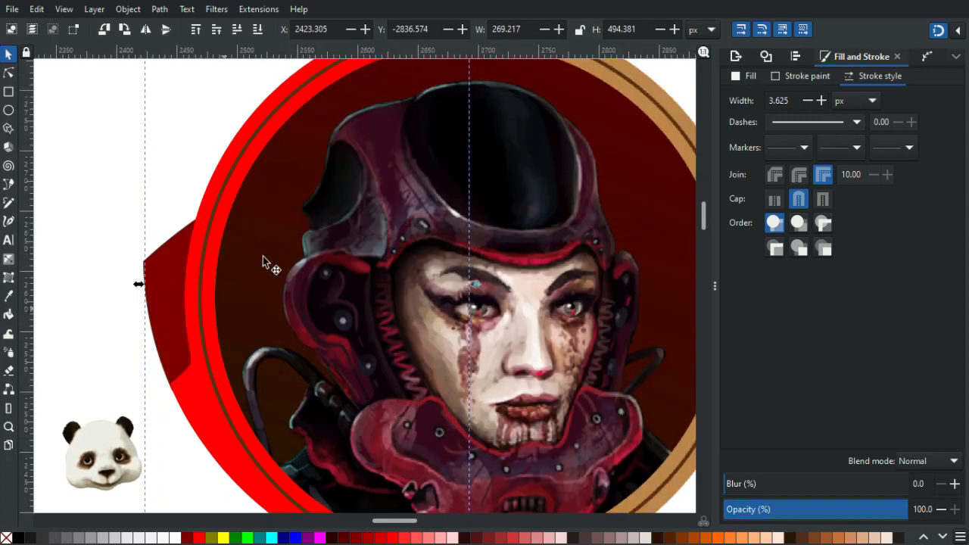
key("d")
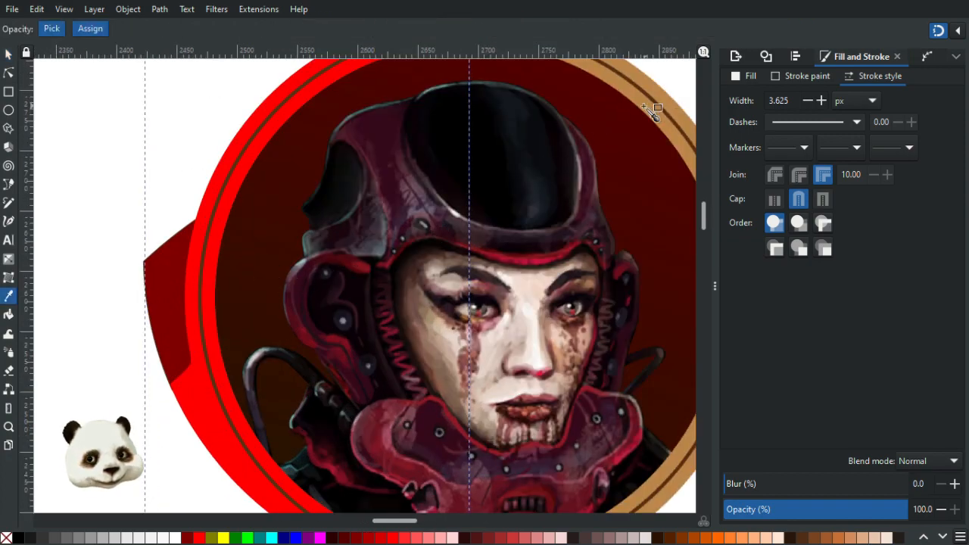
left_click(652, 112)
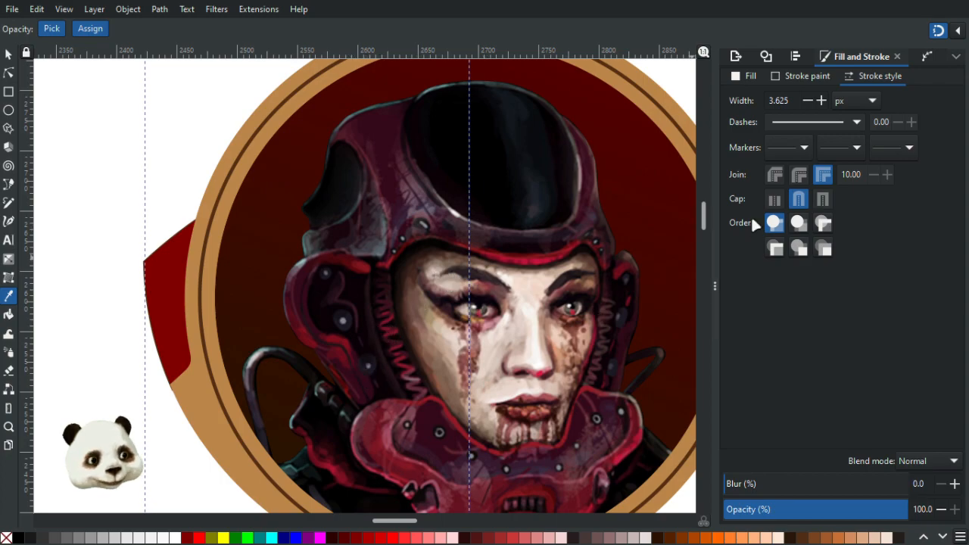
left_click(206, 354, "shift")
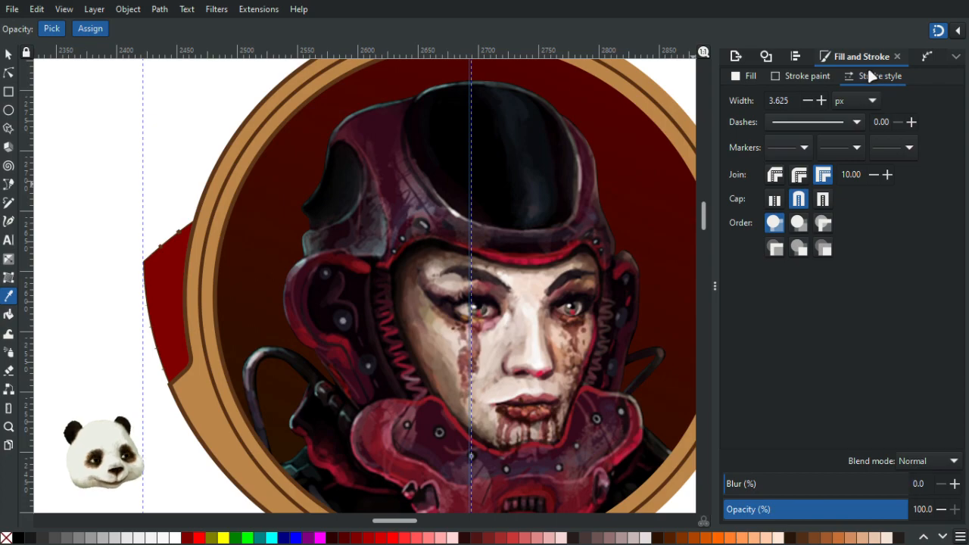
Delete the merged ring's stray nodes along the slanted upper edge of the dark red side piece.
scroll(152, 273, "up", 2, "ctrl")
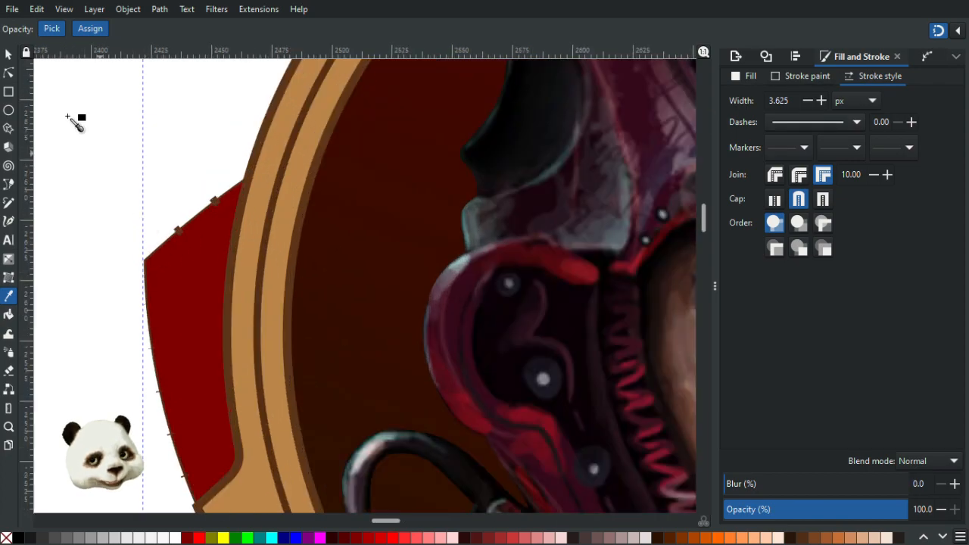
left_click(9, 73)
left_click_drag(225, 179, 161, 255)
key("Delete")
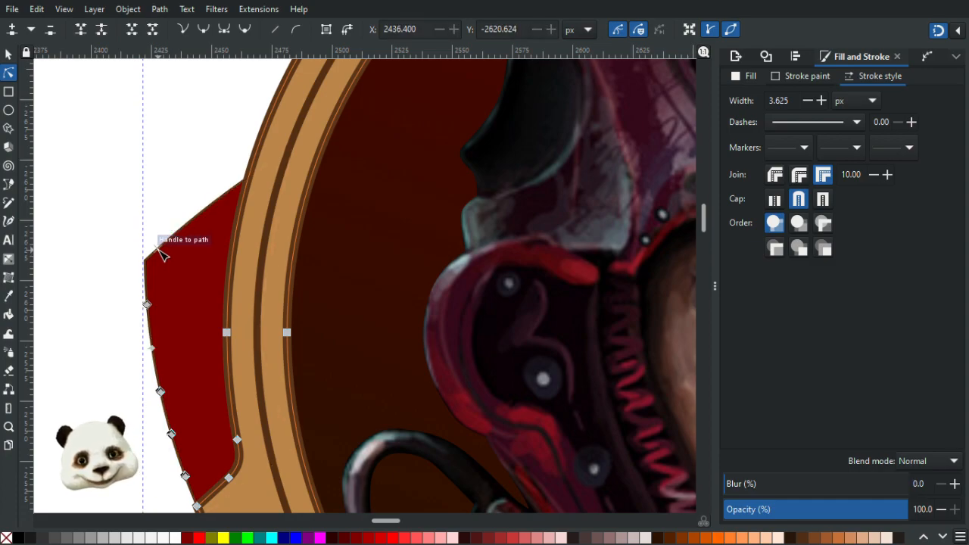
left_click(8, 54)
left_click_drag(238, 199, 149, 208)
key("ctrl+z")
left_click(238, 228)
left_click_drag(239, 224, 140, 243)
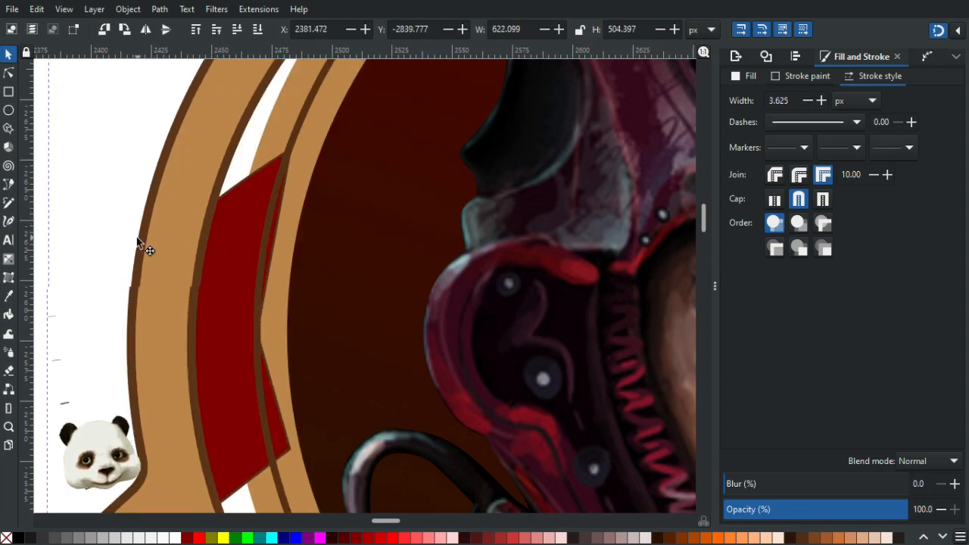
key("ctrl+z")
Delete the gold ring's stray nodes along the curved outer edge of the dark red side piece.
left_click_drag(176, 275, 187, 154)
scroll(187, 155, "down", 4)
scroll(181, 113, "left", 2)
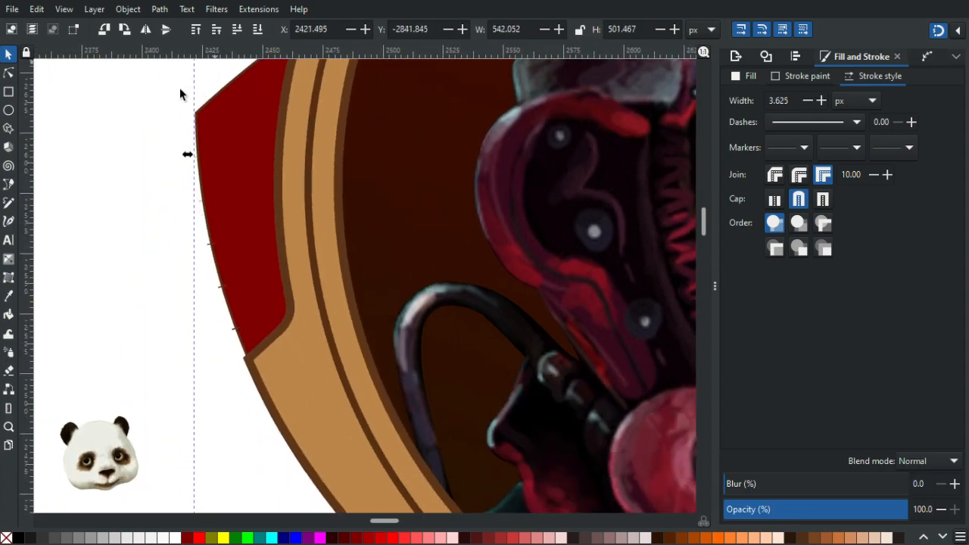
left_click(8, 73)
left_click_drag(107, 106, 258, 342)
key("Delete")
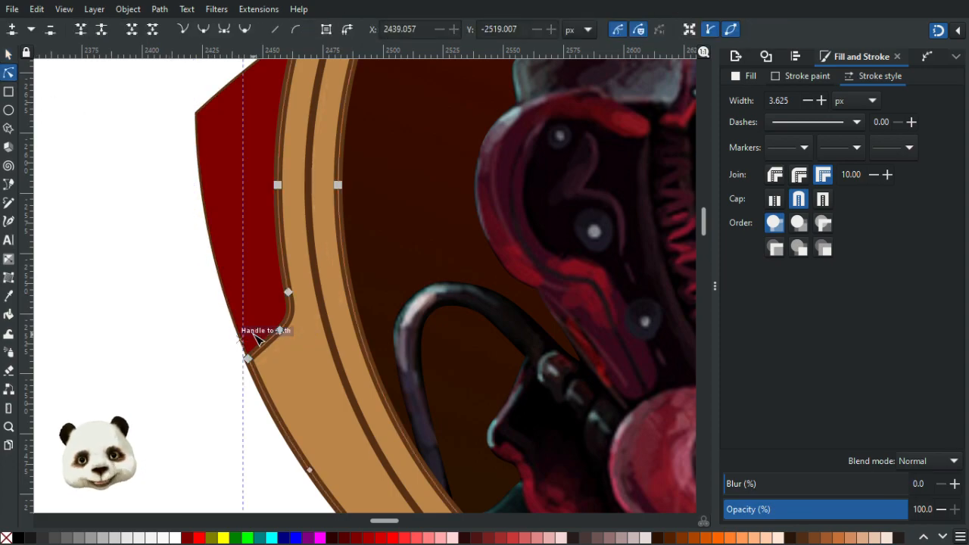
scroll(348, 403, "down", 4)
left_click_drag(400, 330, 291, 240)
left_click(551, 412)
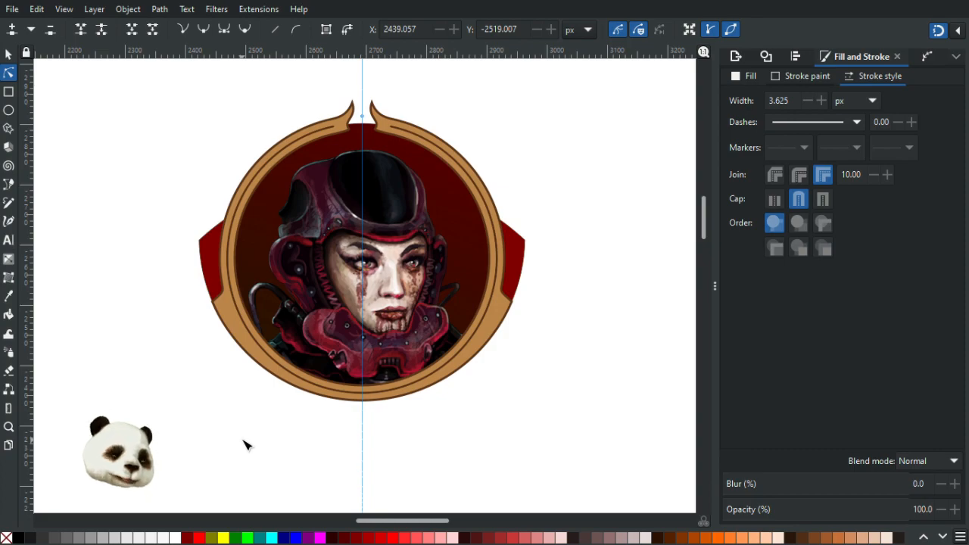
Thin the gold ring's outline, trying a stroke width of 1 px and settling on 2 px.
scroll(241, 443, "up", 2)
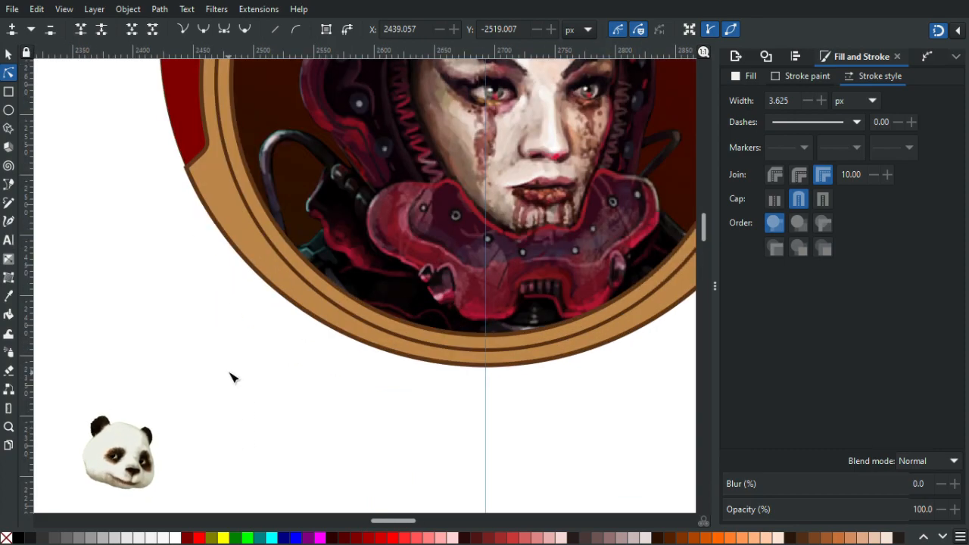
scroll(229, 363, "down", 2)
left_click_drag(224, 355, 190, 410)
scroll(182, 356, "up", 1)
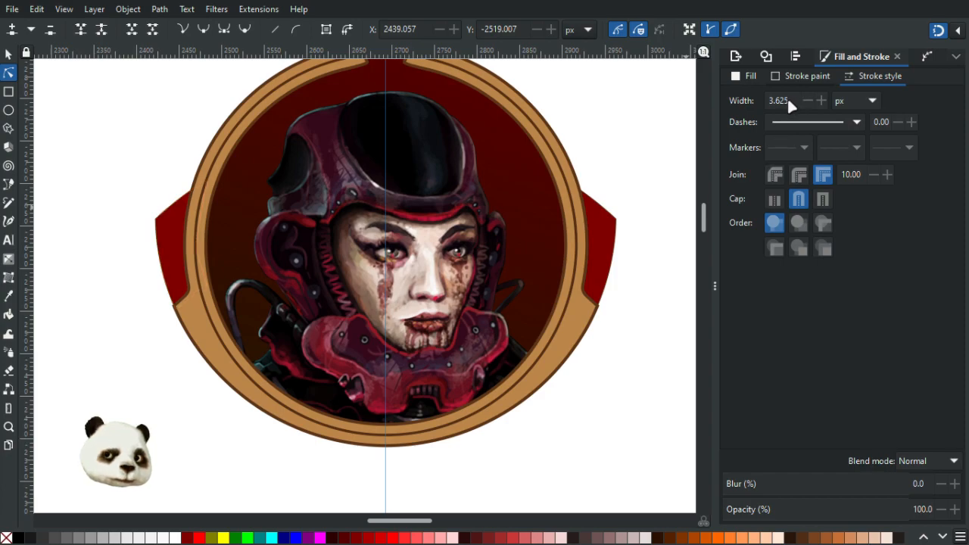
left_click(588, 330)
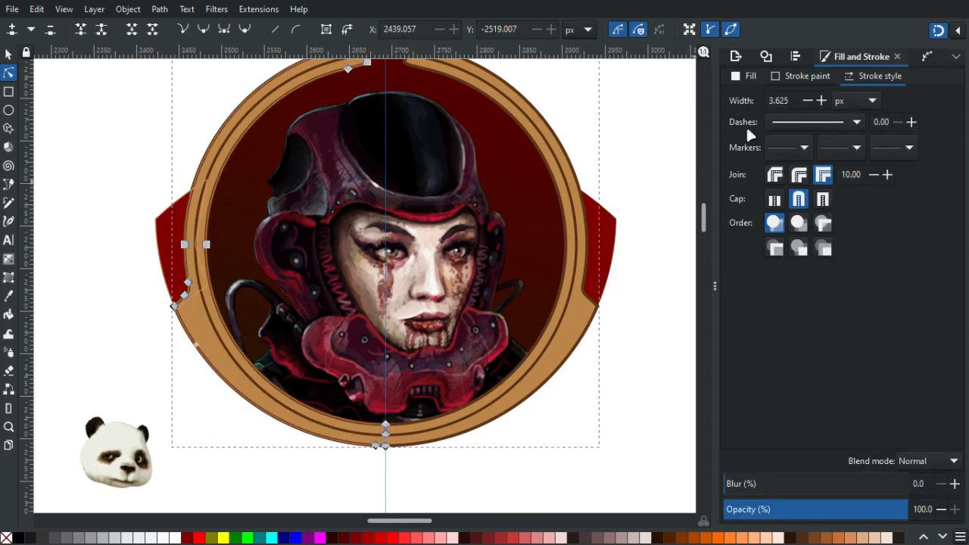
double_click(792, 100)
type("1")
key("Return")
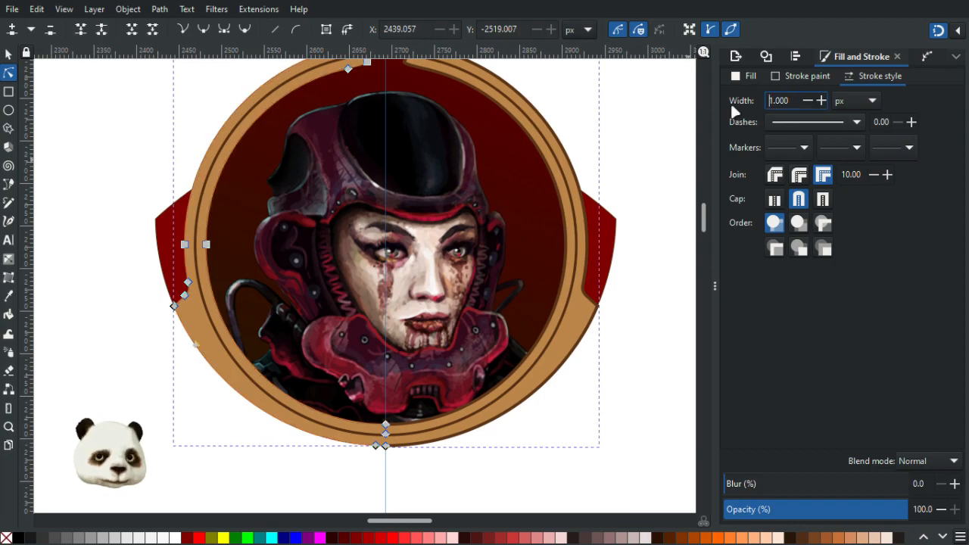
scroll(636, 196, "up", 1)
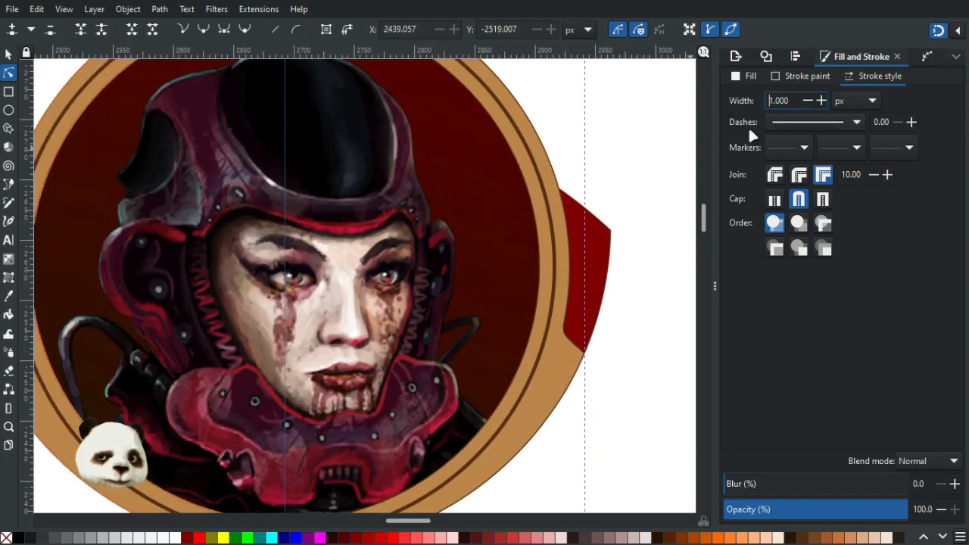
double_click(796, 101)
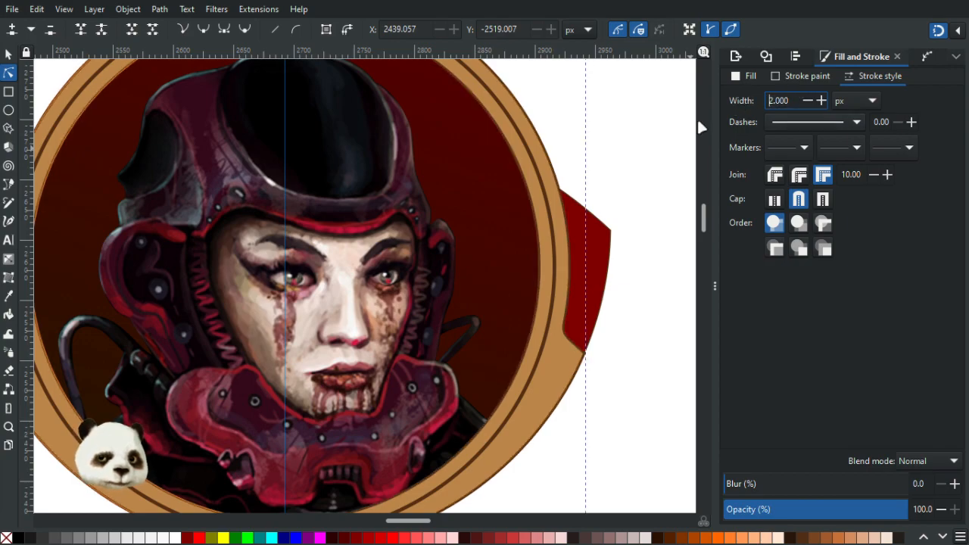
scroll(500, 227, "down", 2)
scroll(227, 291, "up", 1)
left_click(237, 286)
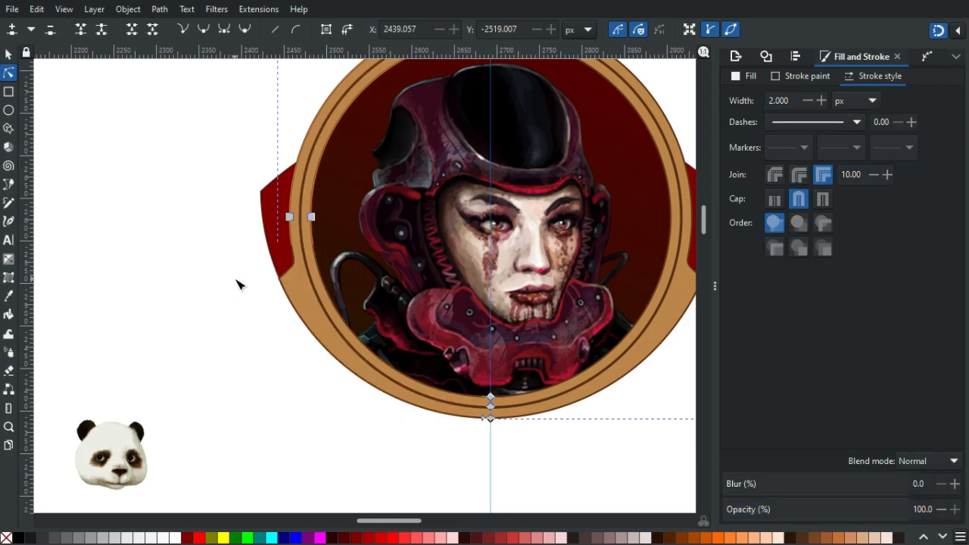
Draw a thin tapered wedge about 20 px wide with the Pen tool, from the ring's lower outer edge inward, below the dark red side piece.
scroll(234, 342, "up", 1)
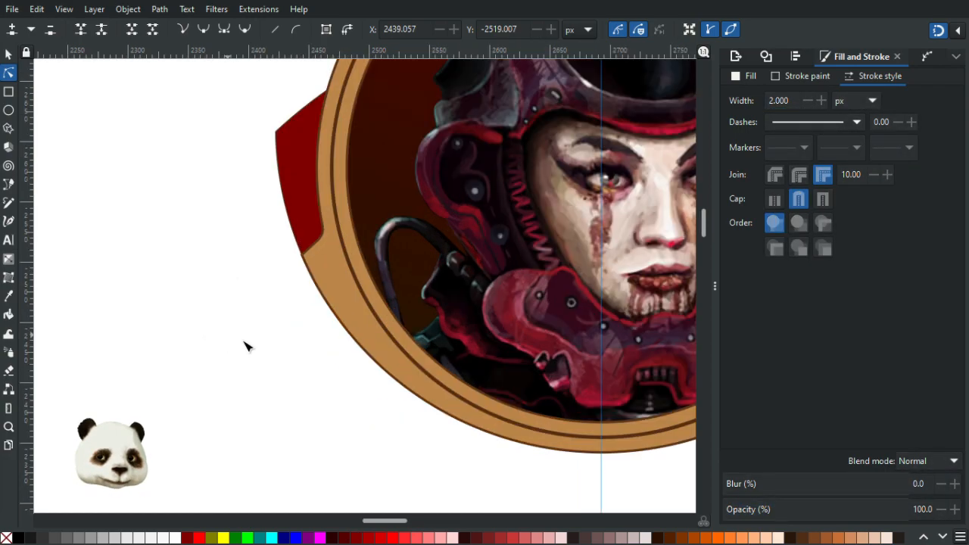
scroll(296, 341, "up", 1)
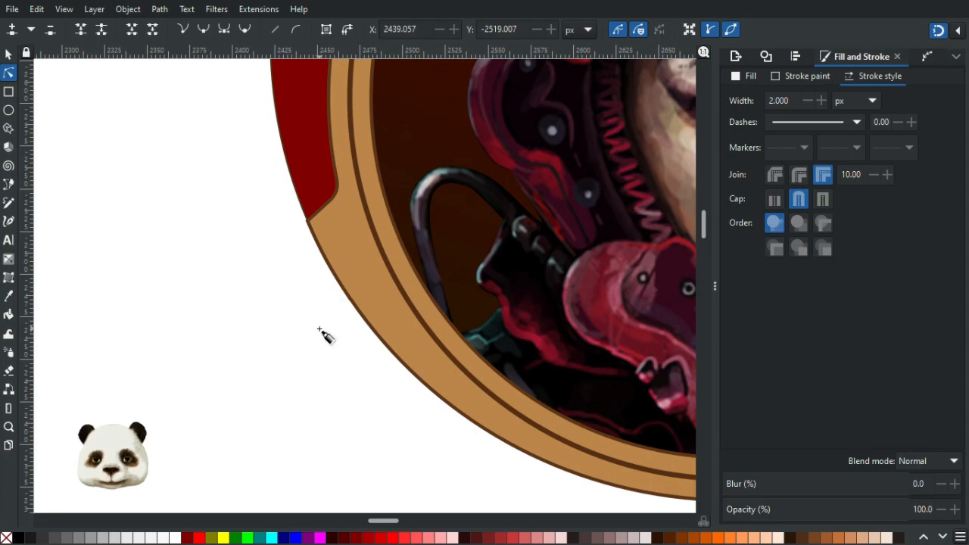
key("b")
scroll(371, 312, "up", 3)
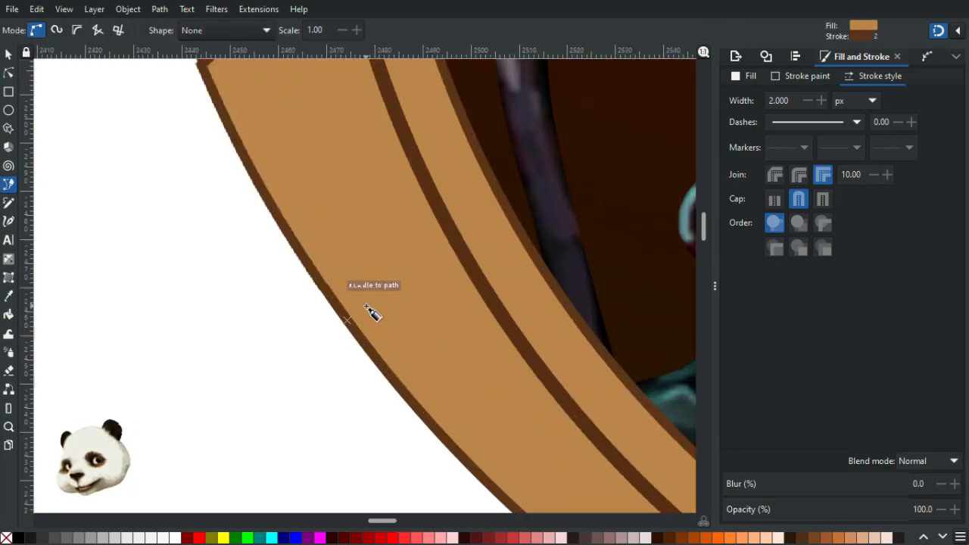
left_click(326, 288)
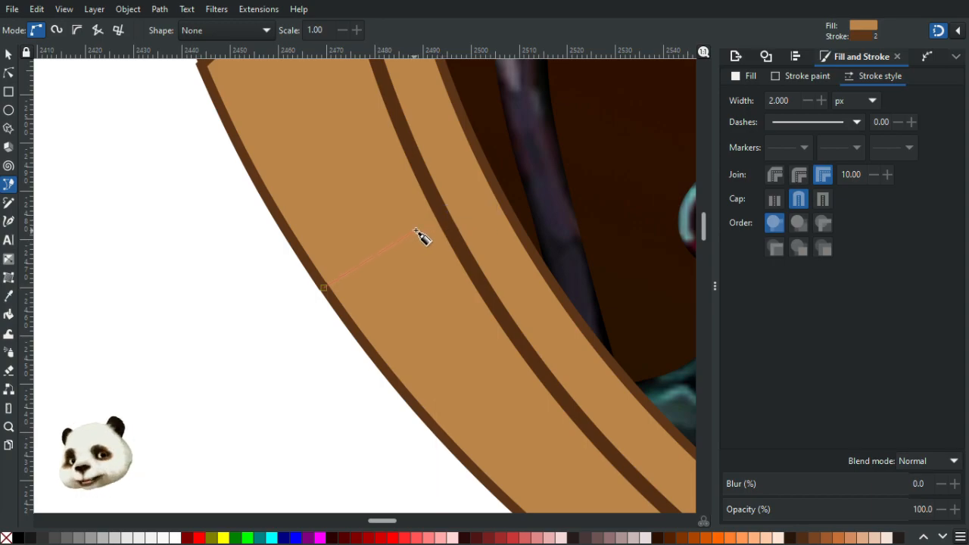
scroll(400, 265, "down", 1)
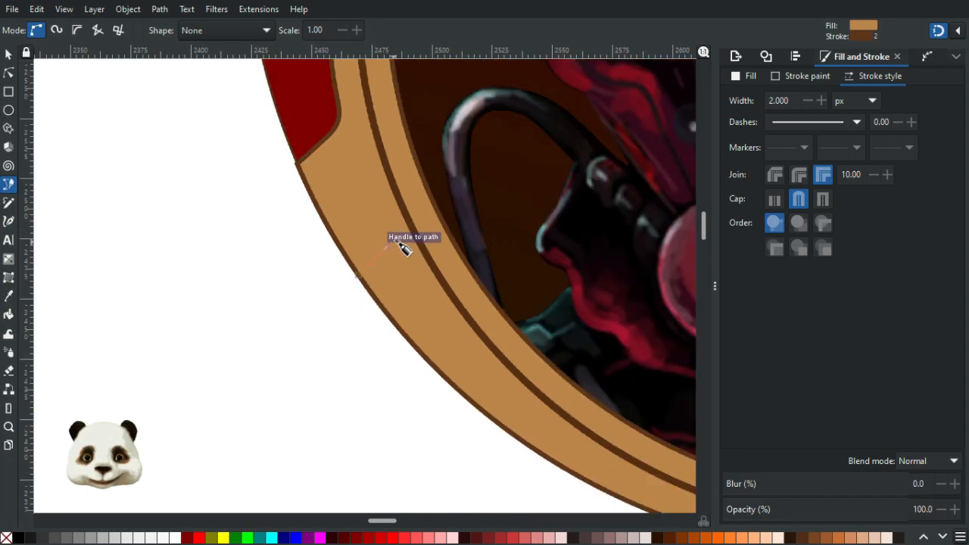
scroll(415, 237, "up", 1)
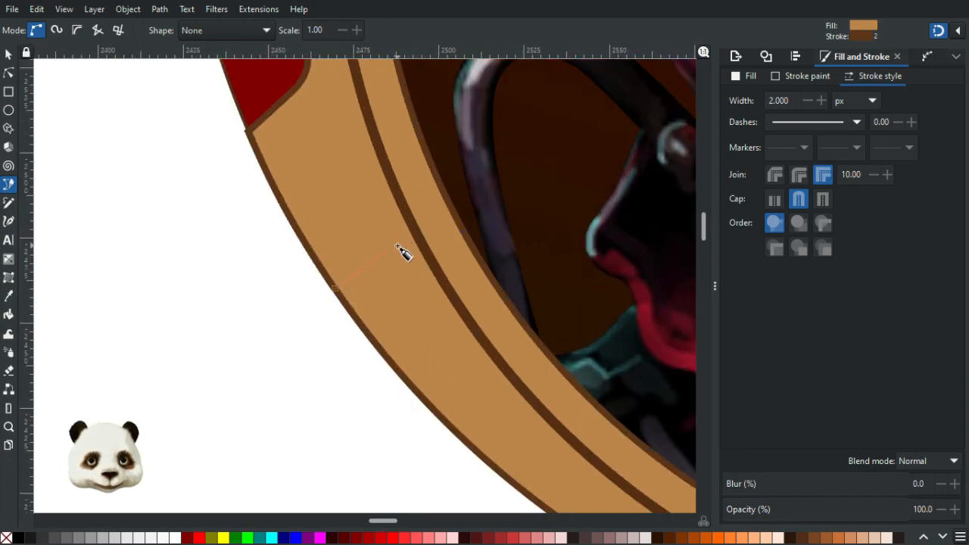
scroll(404, 254, "up", 5)
scroll(408, 439, "up", 2)
scroll(401, 379, "up", 1)
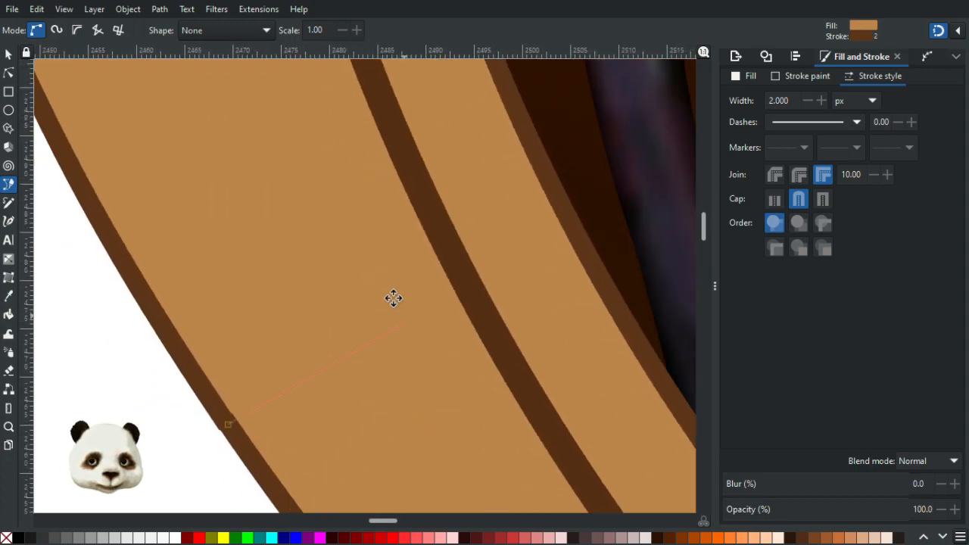
left_click_drag(395, 277, 383, 294)
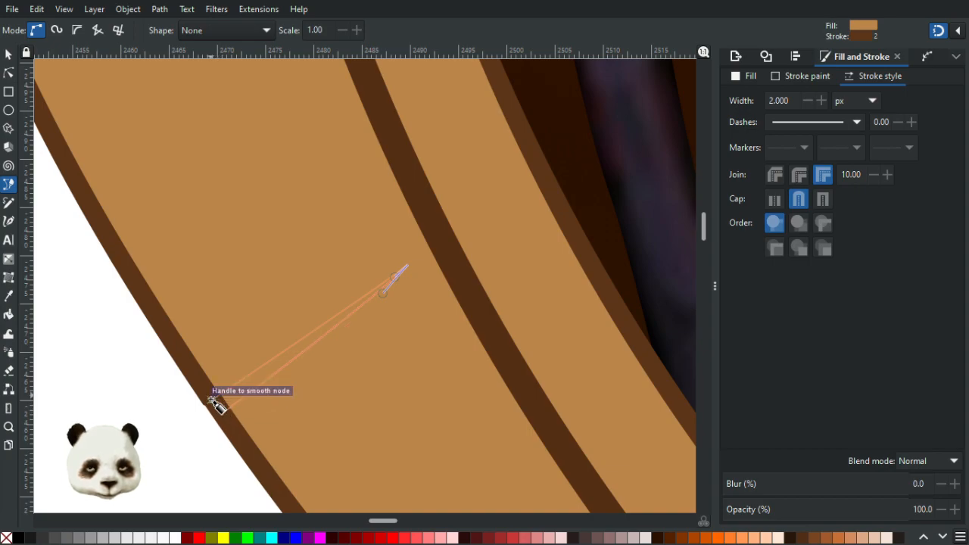
left_click(213, 402)
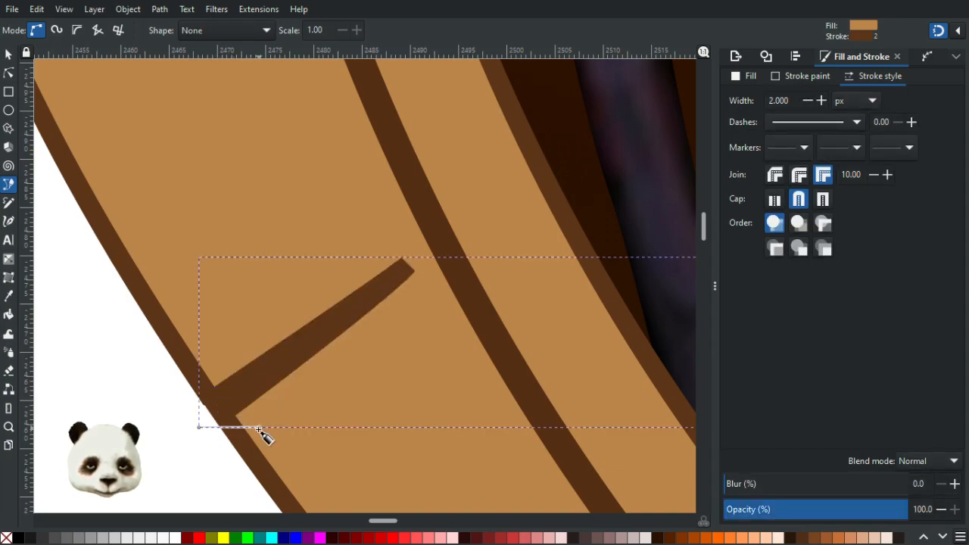
Remove the wedge's stroke and fill it with the dark brown sampled from the ring's outline.
left_click(6, 539, "shift")
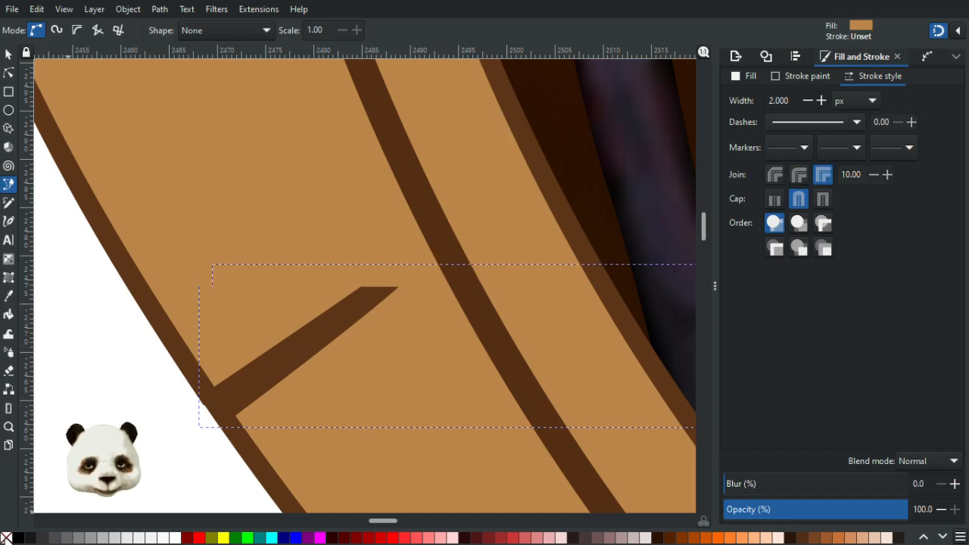
key("d")
left_click(205, 387)
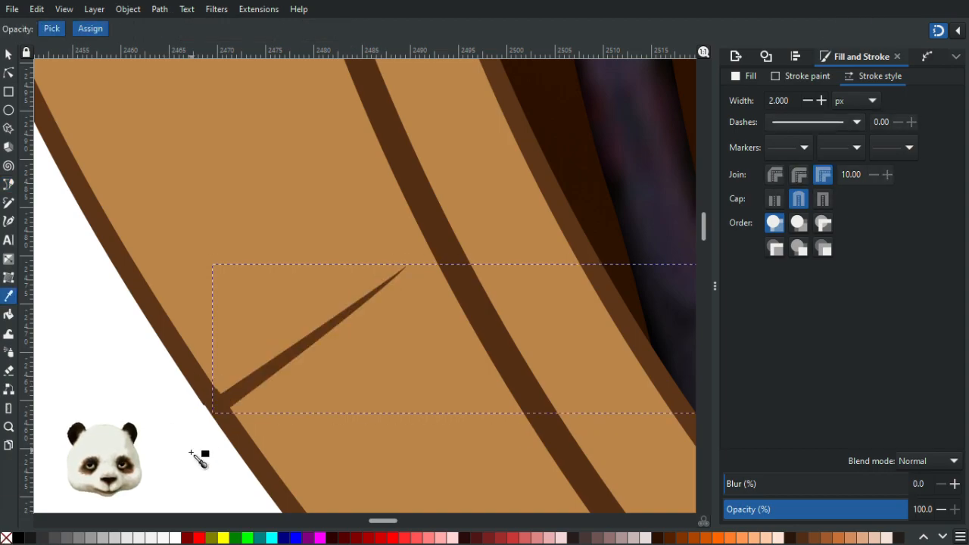
scroll(173, 433, "down", 4)
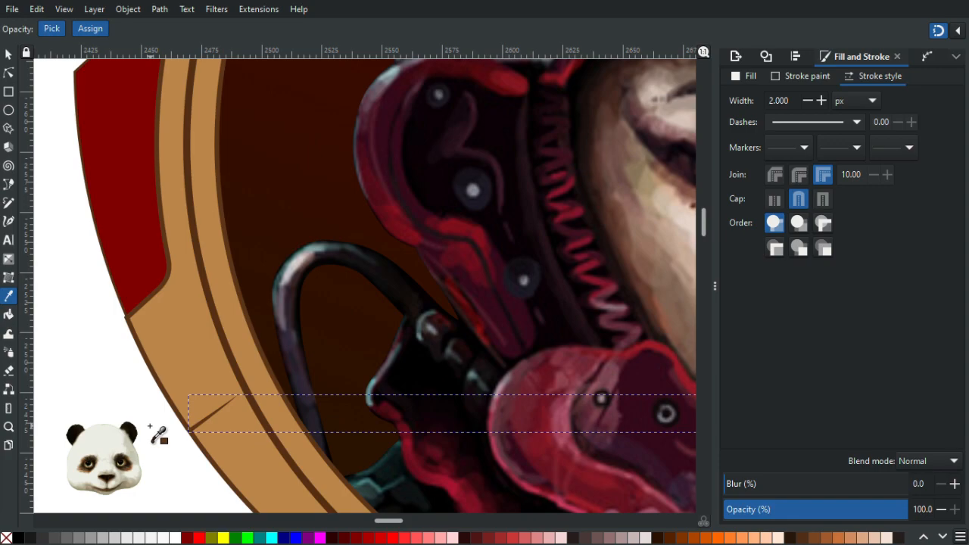
scroll(158, 433, "up", 1)
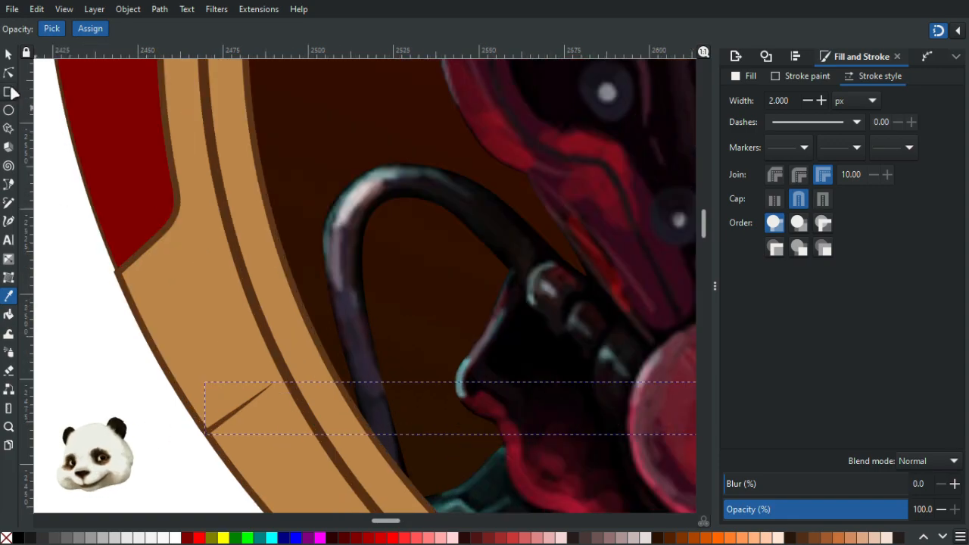
Delete the stray node on the gold ring's outer edge at the base of the wedge.
left_click(8, 73)
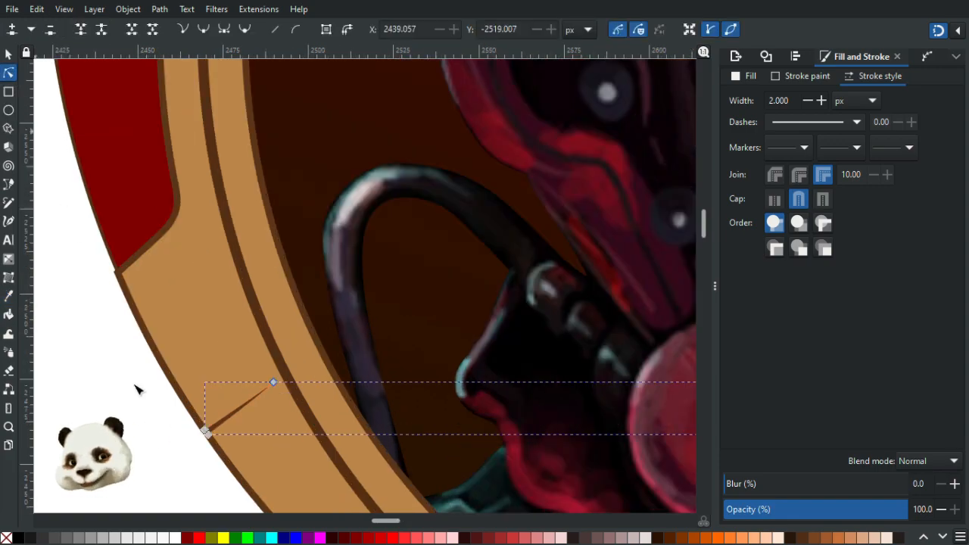
left_click(180, 391)
scroll(181, 464, "up", 8)
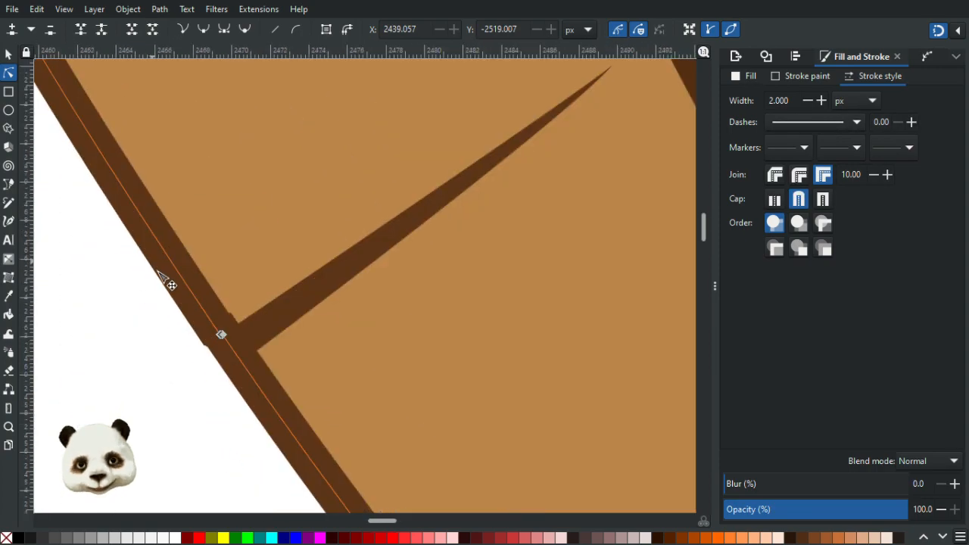
left_click(195, 350)
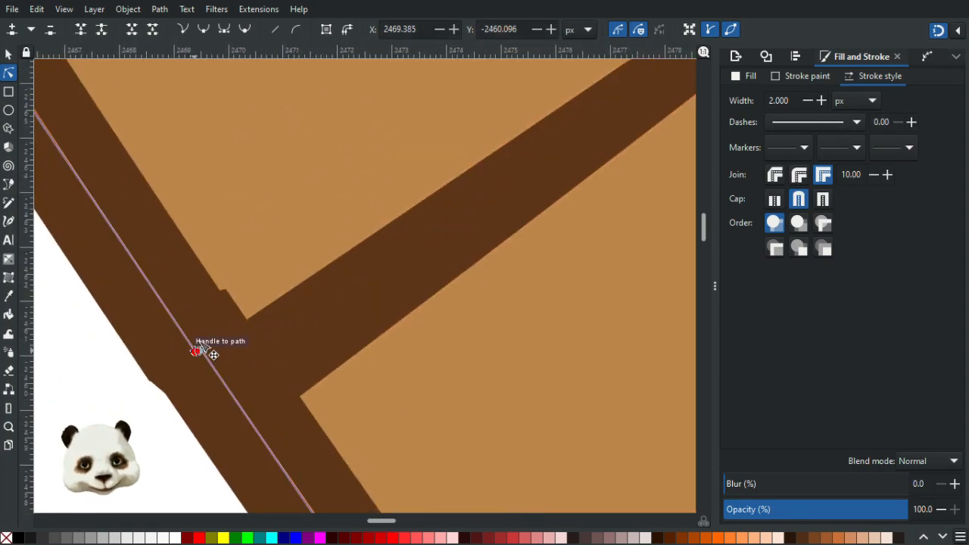
key("Delete")
scroll(202, 338, "down", 4)
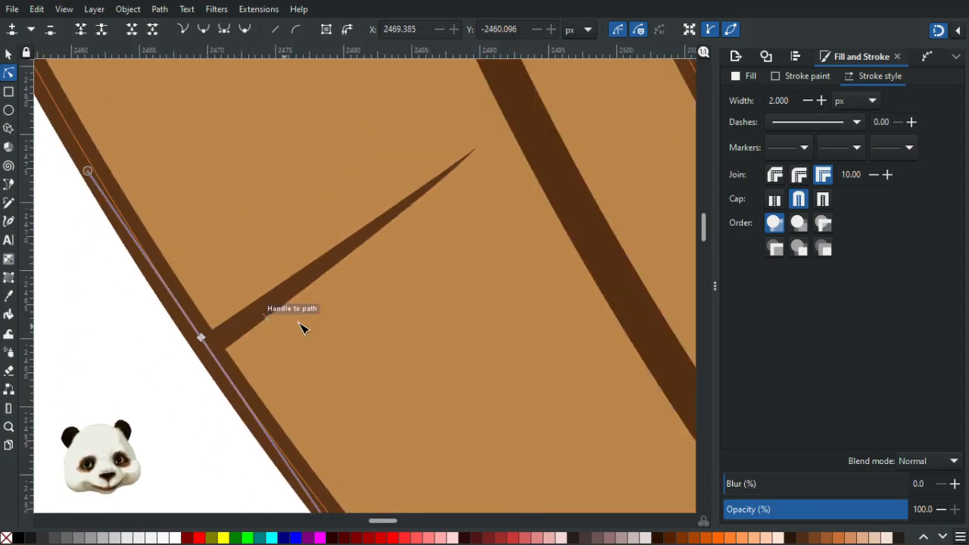
Widen the wedge's base down along the ring's outer edge and bow its lower side outward into a curve.
left_click(271, 321)
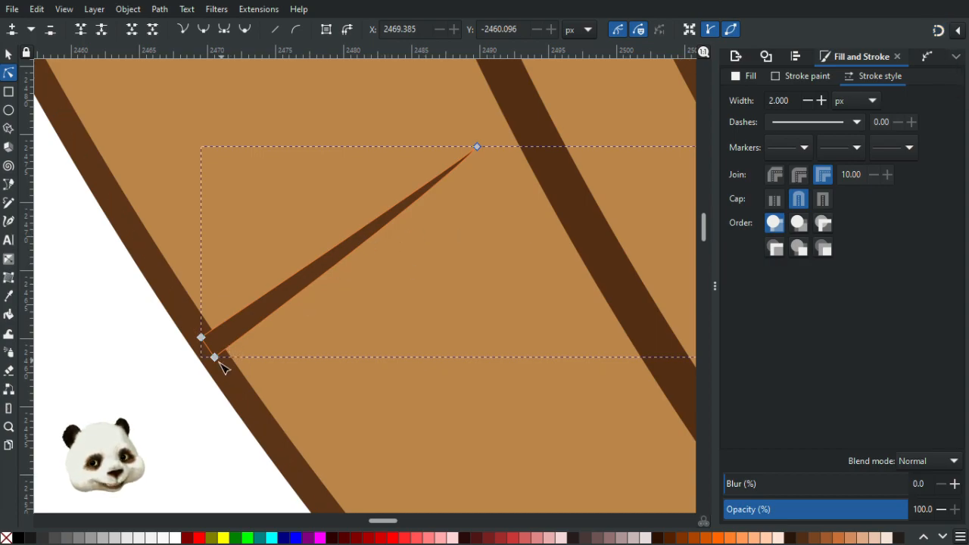
left_click_drag(216, 358, 233, 388)
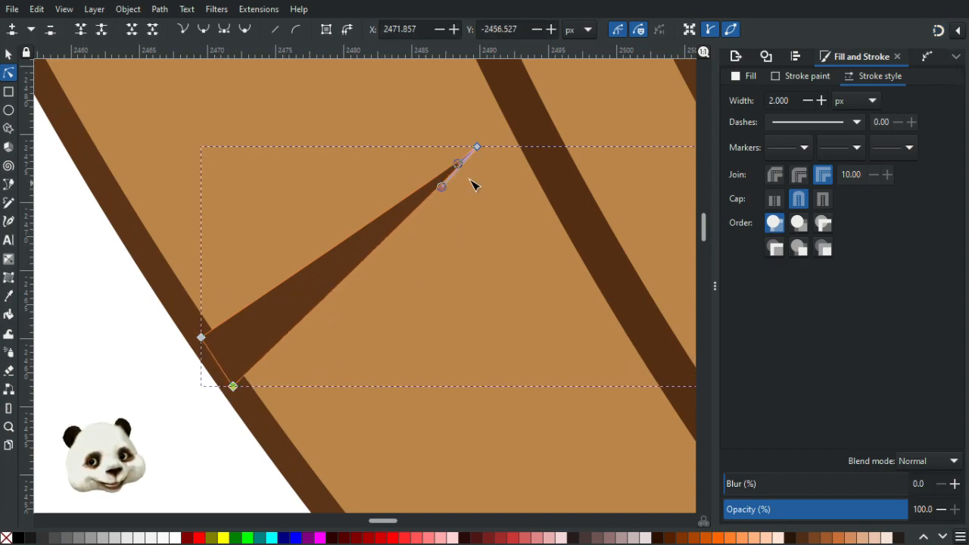
left_click_drag(376, 253, 385, 277)
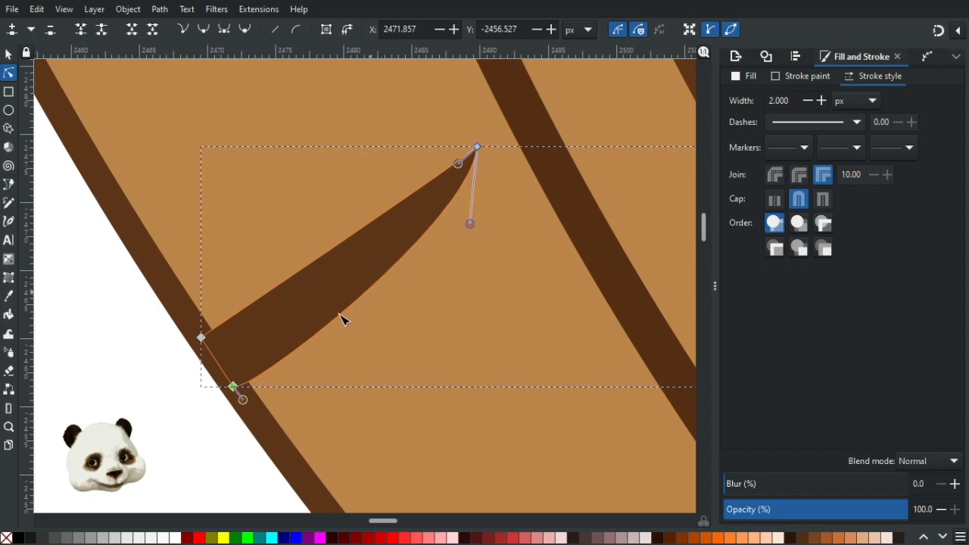
scroll(321, 333, "down", 4, "ctrl")
left_click(264, 392)
left_click(286, 374)
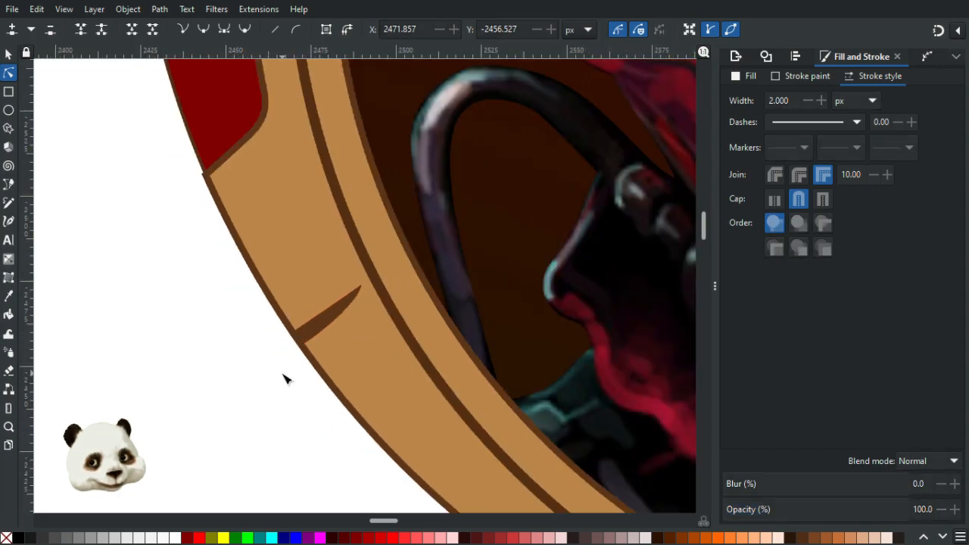
scroll(261, 375, "down", 4, "ctrl")
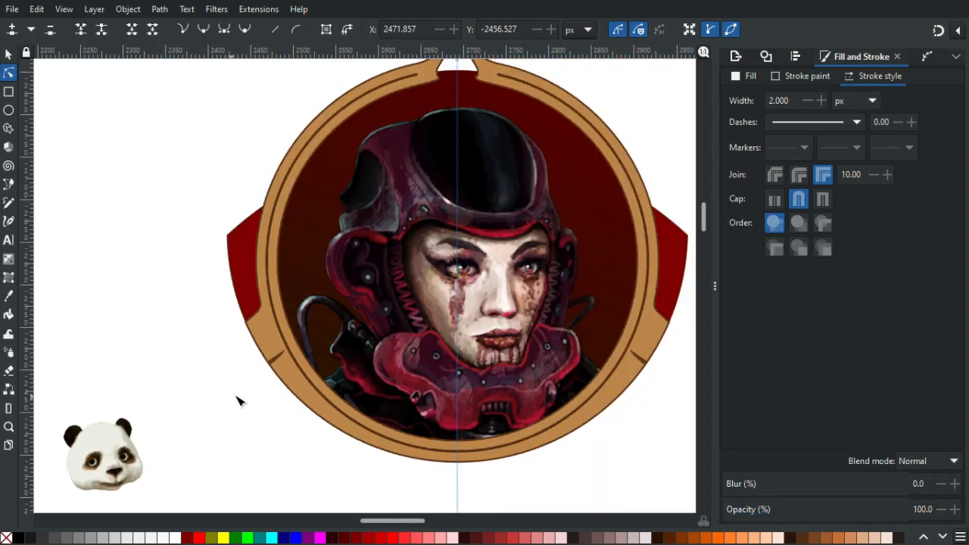
Shift the wedge's lower base corner slightly down the ring's edge and straighten the curve running into it.
scroll(235, 403, "up", 8, "ctrl")
left_click(250, 318)
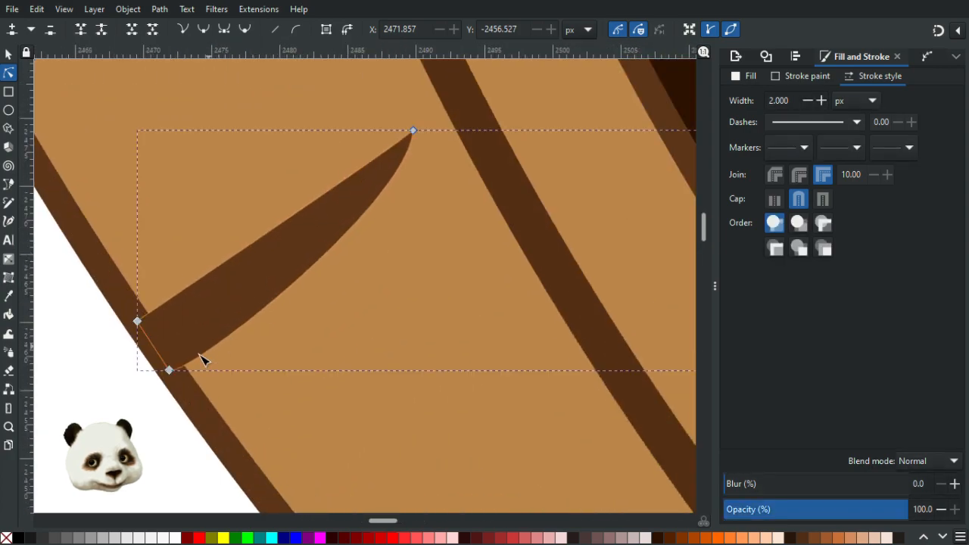
left_click_drag(174, 371, 219, 353)
left_click(93, 412)
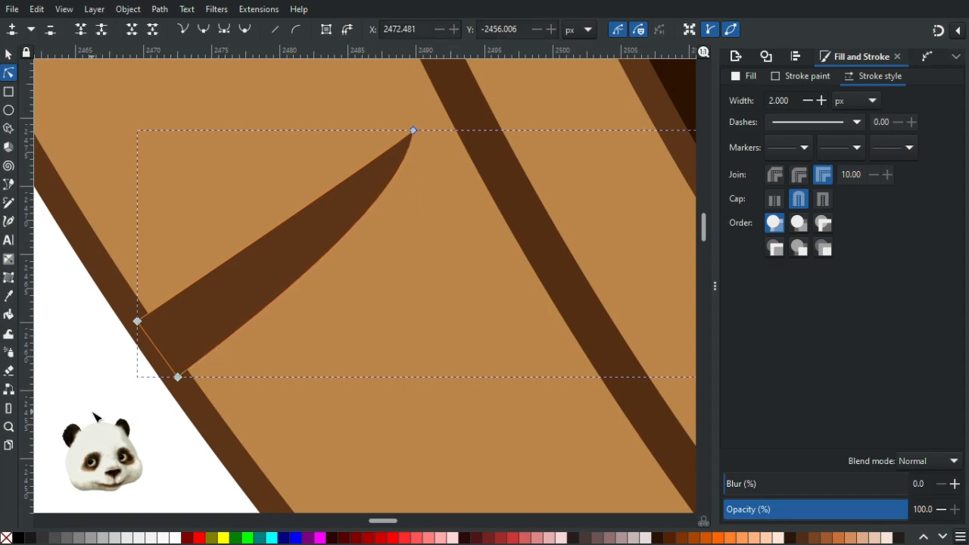
Extend the wedge's tip up to the ring's inner groove line and adjust the curve of its lower side at the tip.
left_click(94, 413)
scroll(74, 373, "down", 8)
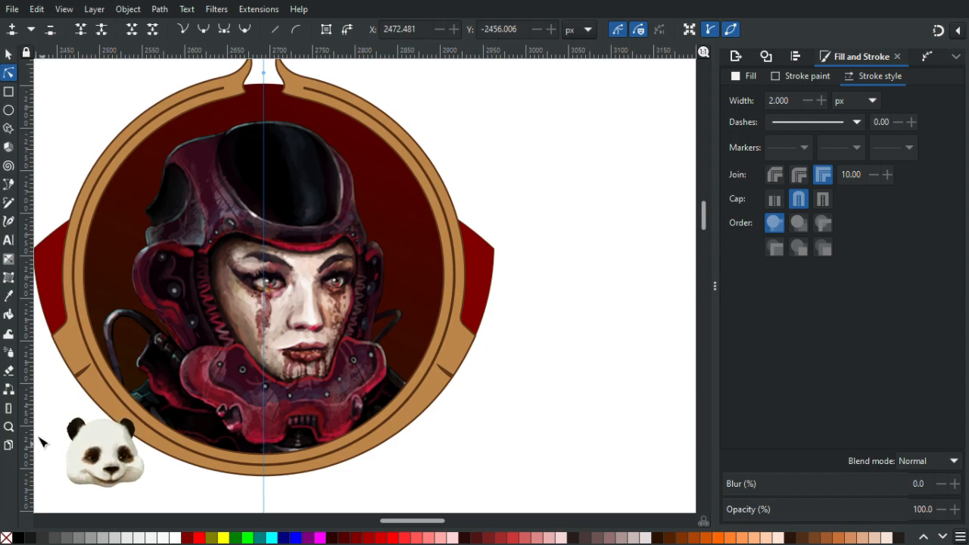
scroll(111, 300, "up", 5)
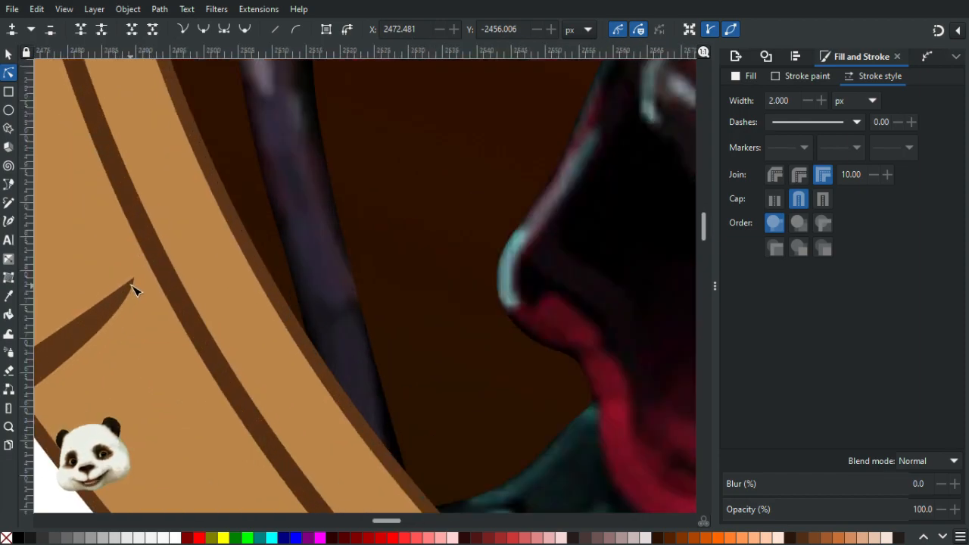
left_click(131, 282)
left_click_drag(134, 277, 151, 269)
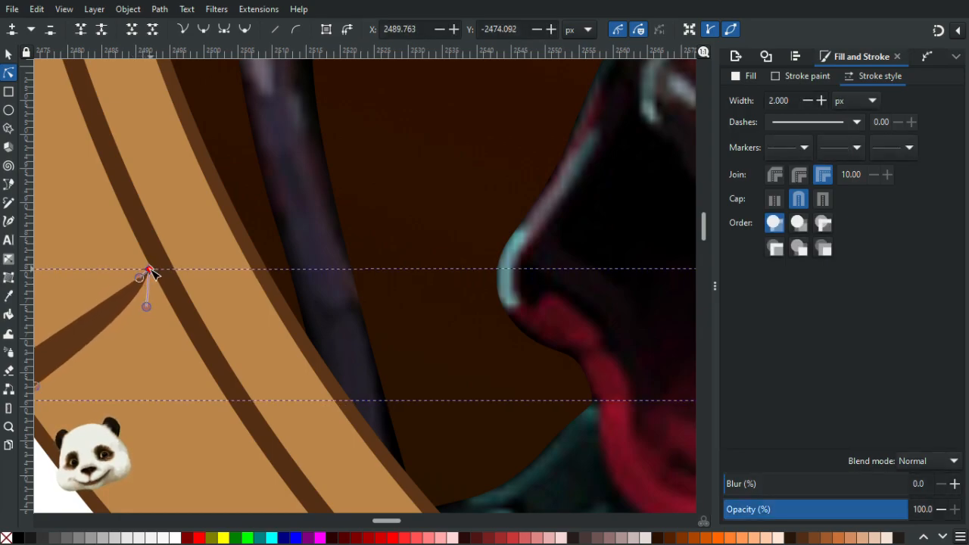
left_click_drag(147, 306, 230, 220)
scroll(158, 329, "down", 1)
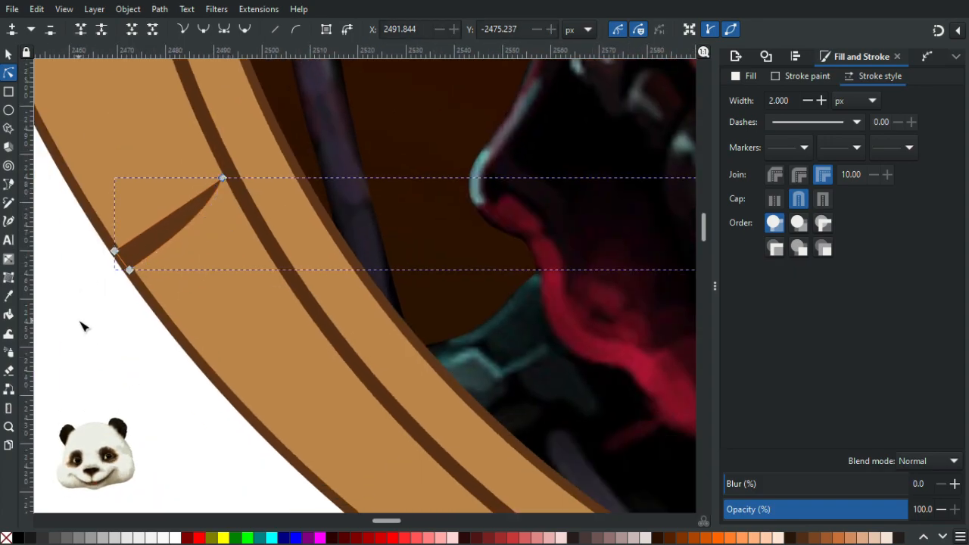
key("Escape")
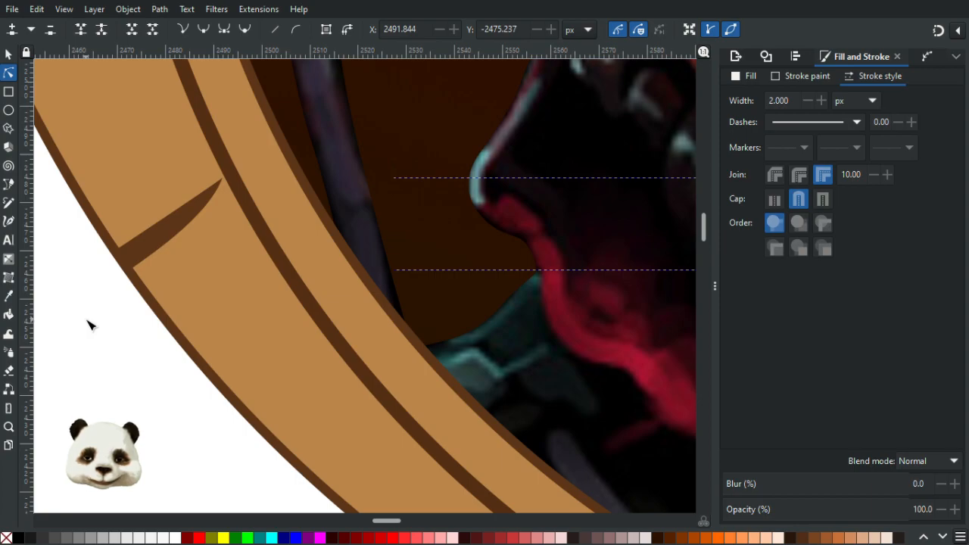
Set the gold ring's outline width to 1 px.
left_click(9, 54)
left_click(91, 217)
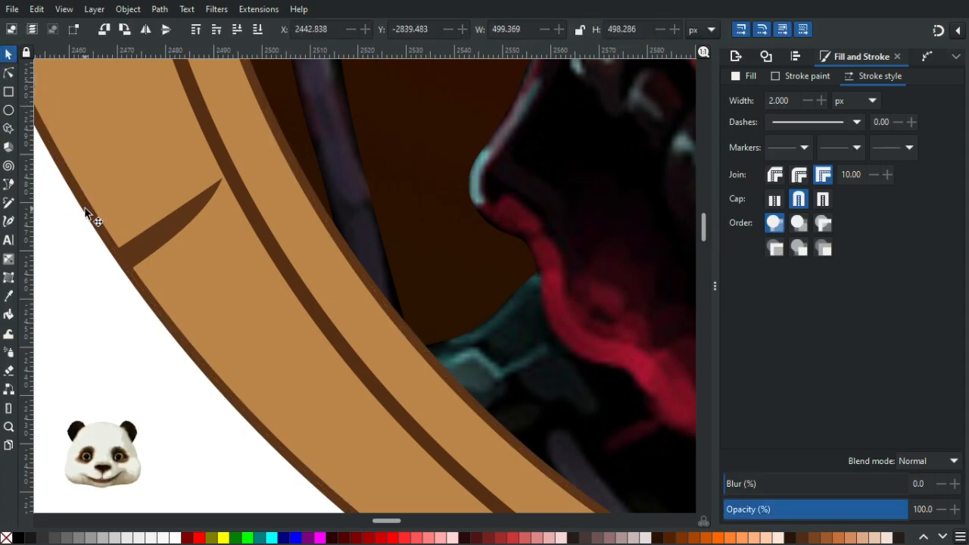
triple_click(776, 97)
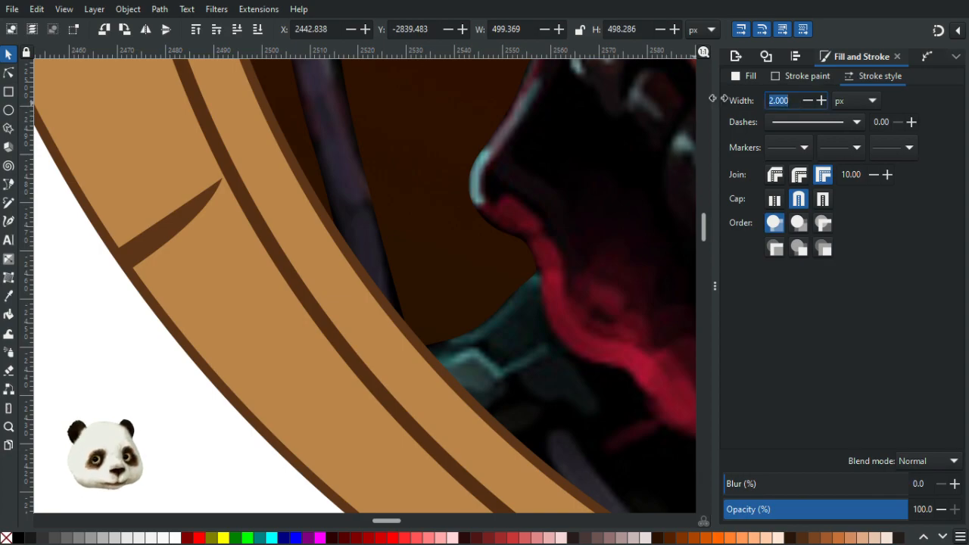
type("1.5")
key("Return")
left_click_drag(796, 95, 702, 103)
type("1")
key("Return")
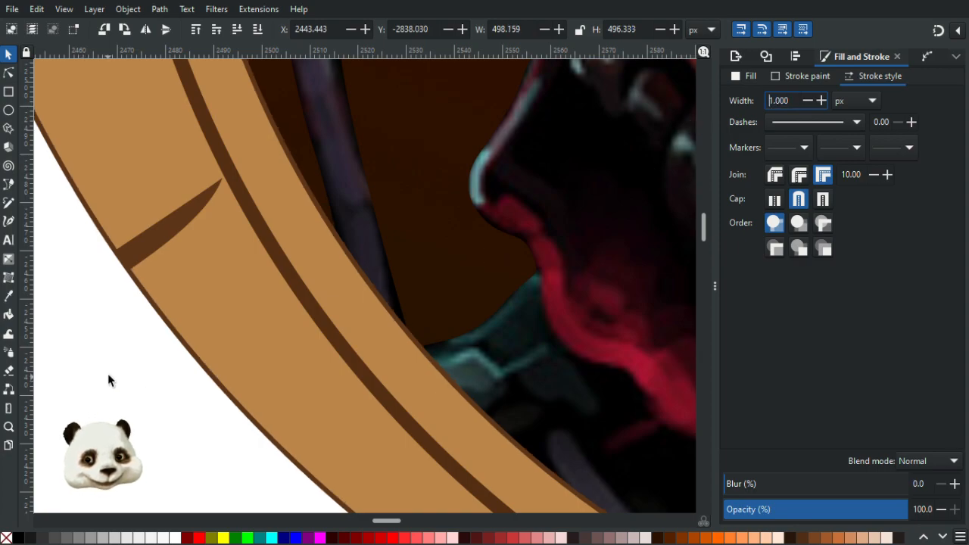
Examine the ring's outline and the wedge up close and within the whole frame.
scroll(108, 371, "down", 3)
scroll(170, 312, "up", 3)
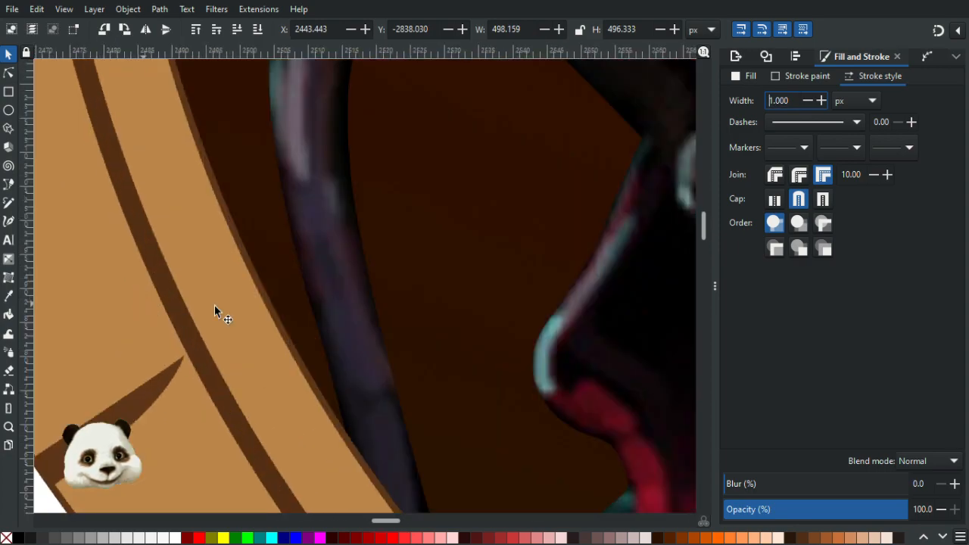
mouse_move(275, 325)
left_mouse_down()
mouse_move(152, 368)
mouse_move(464, 325)
mouse_move(493, 296)
mouse_move(664, 342)
mouse_move(663, 404)
left_mouse_up()
key("ctrl+z")
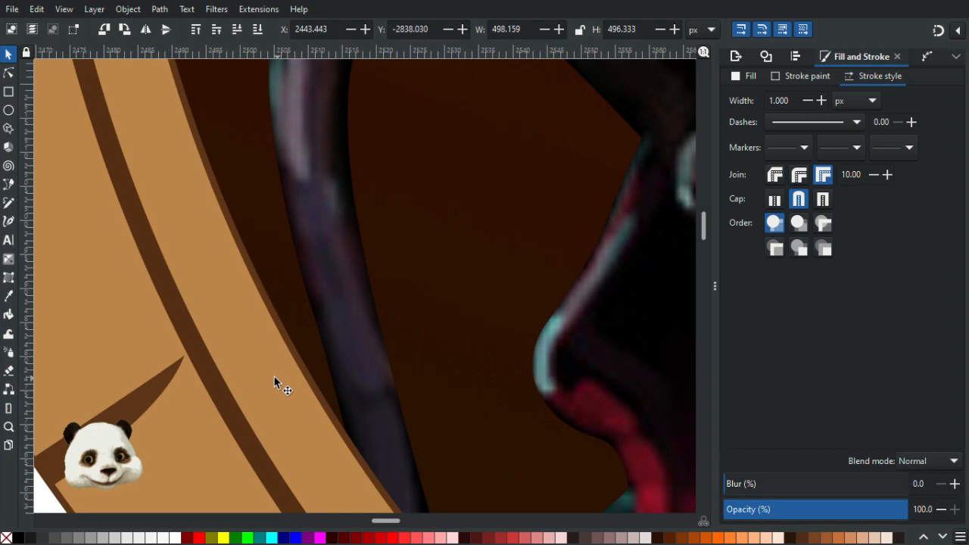
scroll(274, 376, "down", 2)
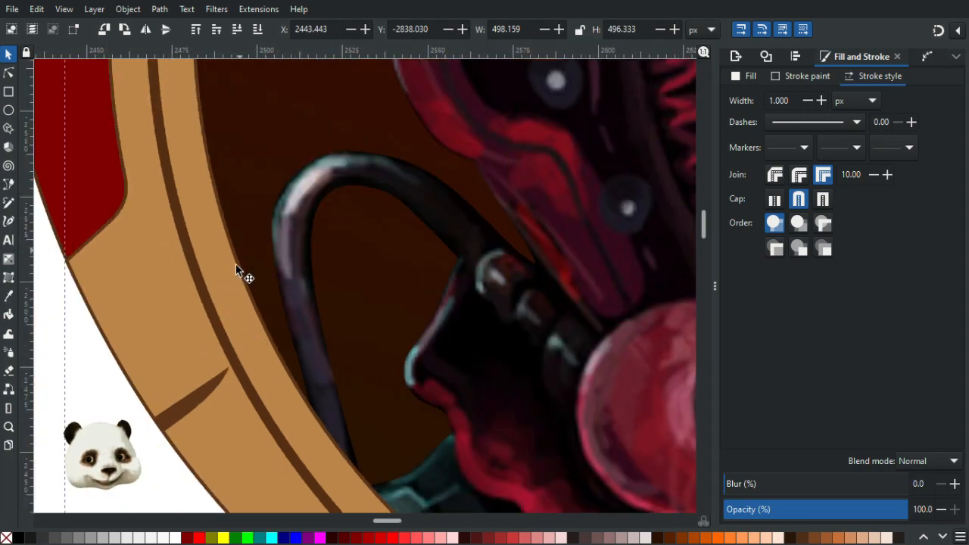
scroll(169, 363, "up", 3)
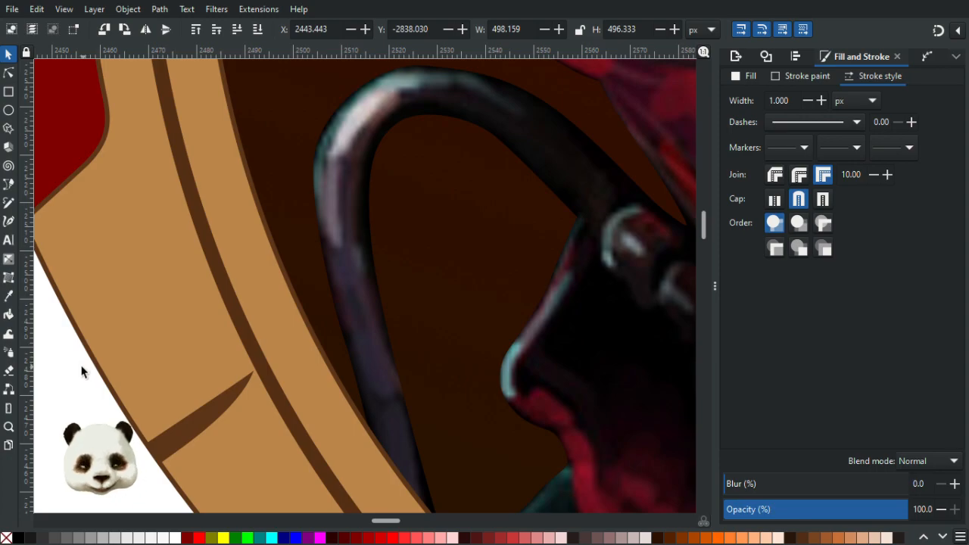
scroll(95, 272, "down", 2)
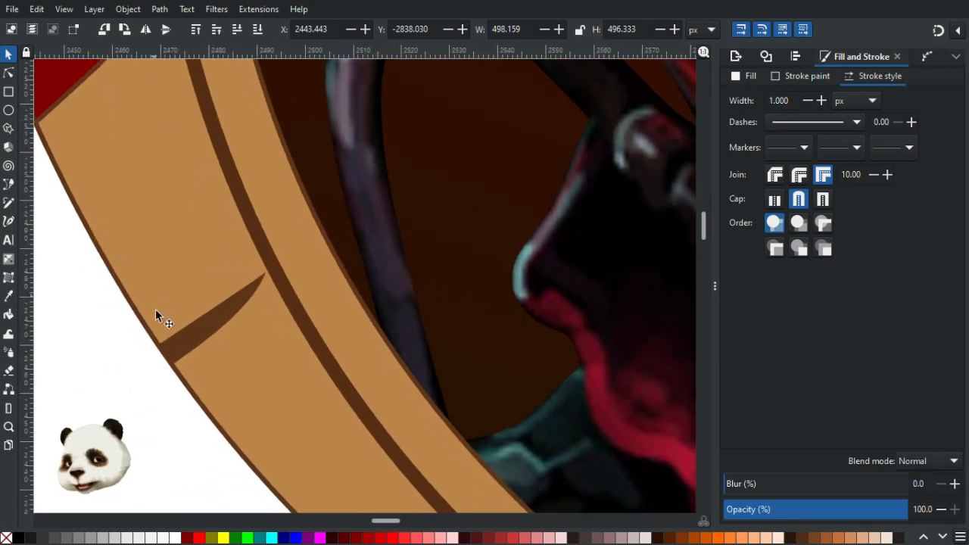
scroll(159, 363, "down", 3)
scroll(156, 340, "up", 4)
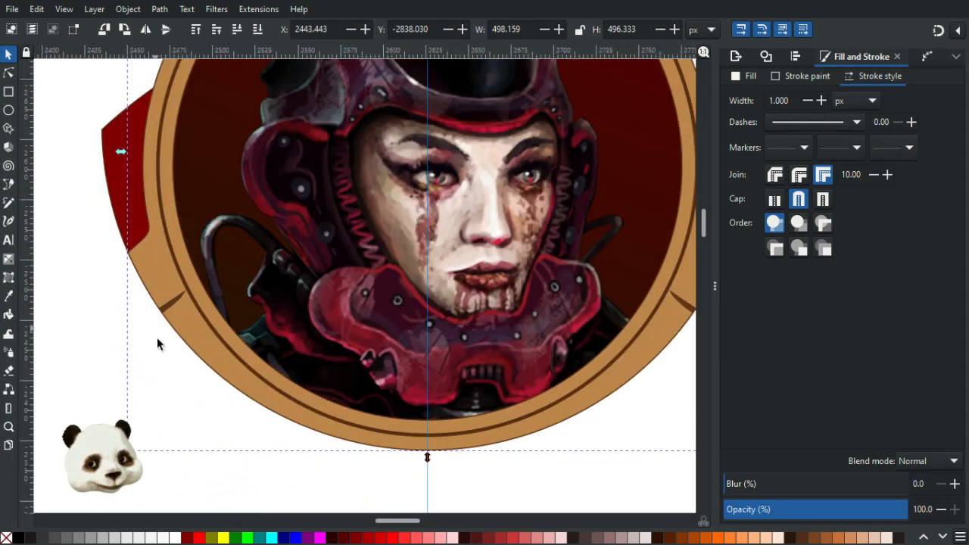
Shift the wedge's lower base corner slightly down the ring's edge and flatten the curve of its lower side.
scroll(198, 224, "up", 3)
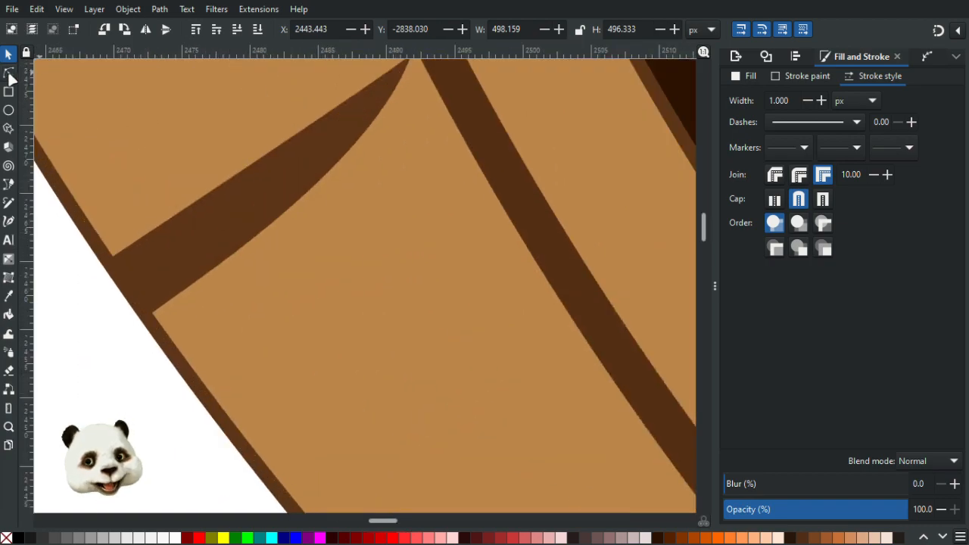
key("n")
left_click(162, 318)
left_click(156, 330)
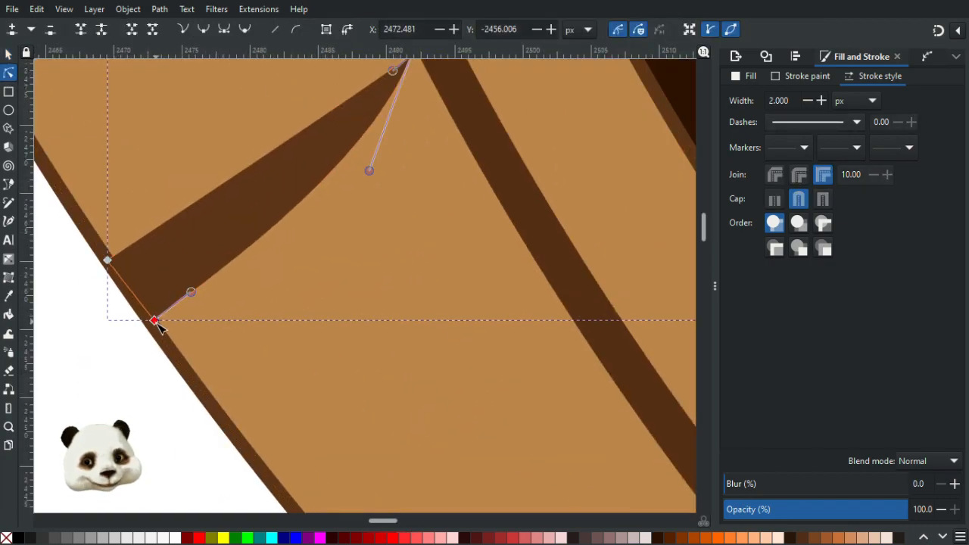
left_click_drag(157, 326, 157, 323)
left_click_drag(370, 173, 358, 168)
left_click_drag(190, 299, 199, 297)
left_click(94, 382)
left_click(95, 382)
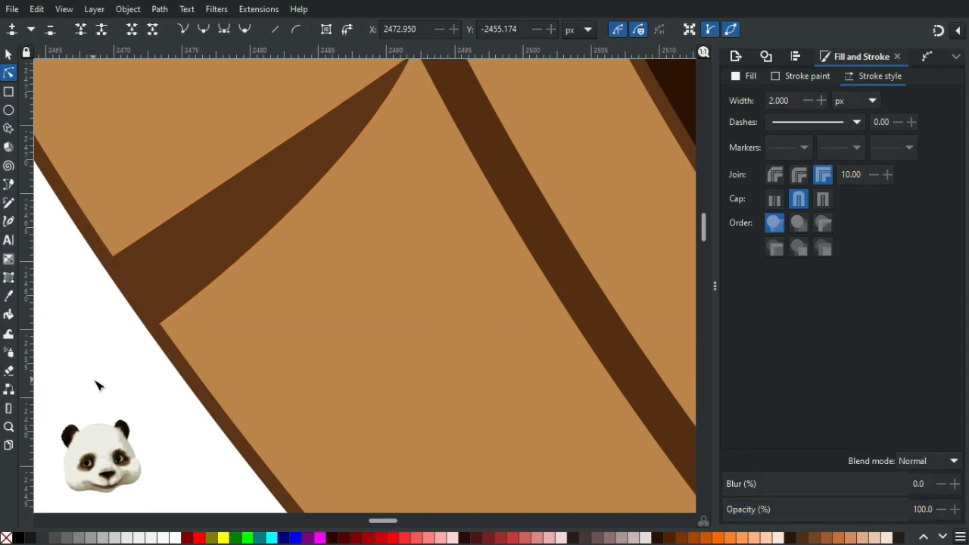
scroll(96, 382, "down", 5)
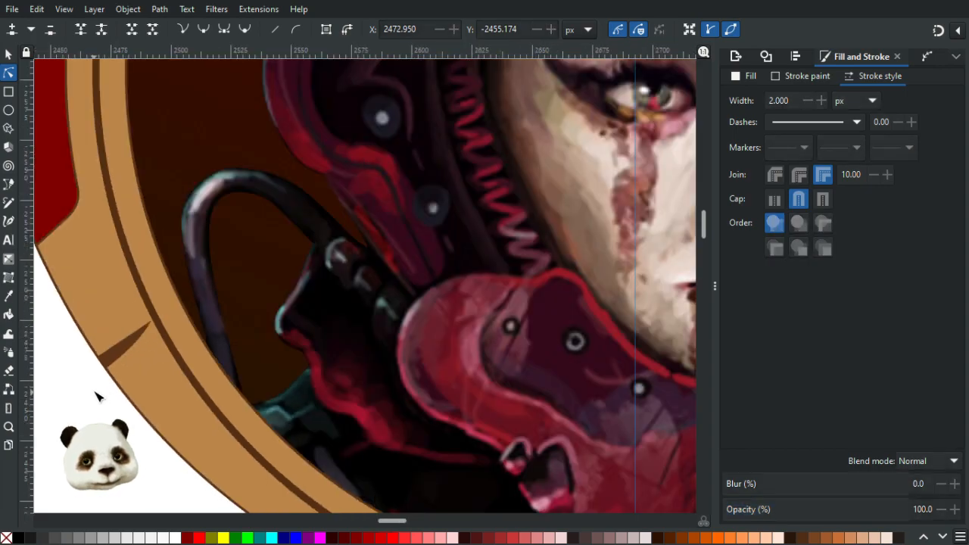
left_click_drag(84, 335, 191, 359)
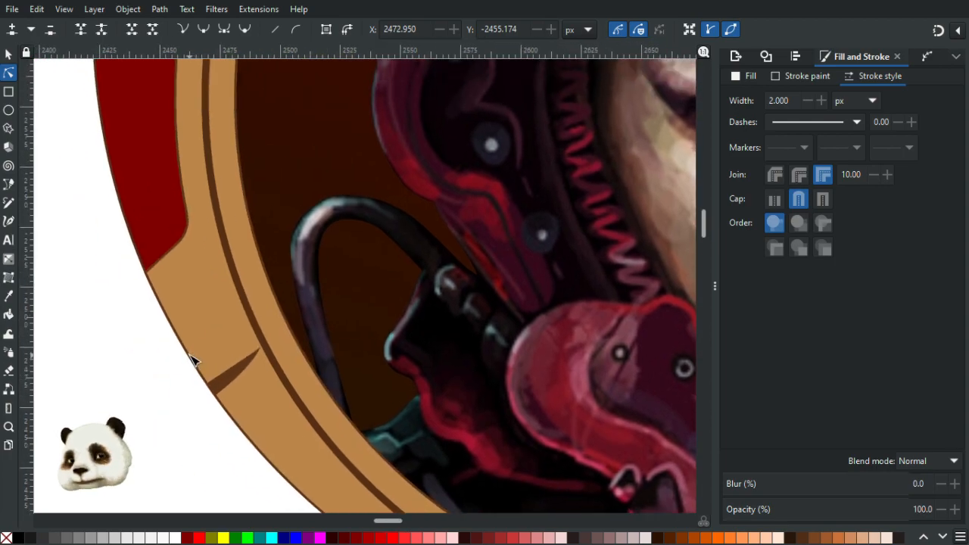
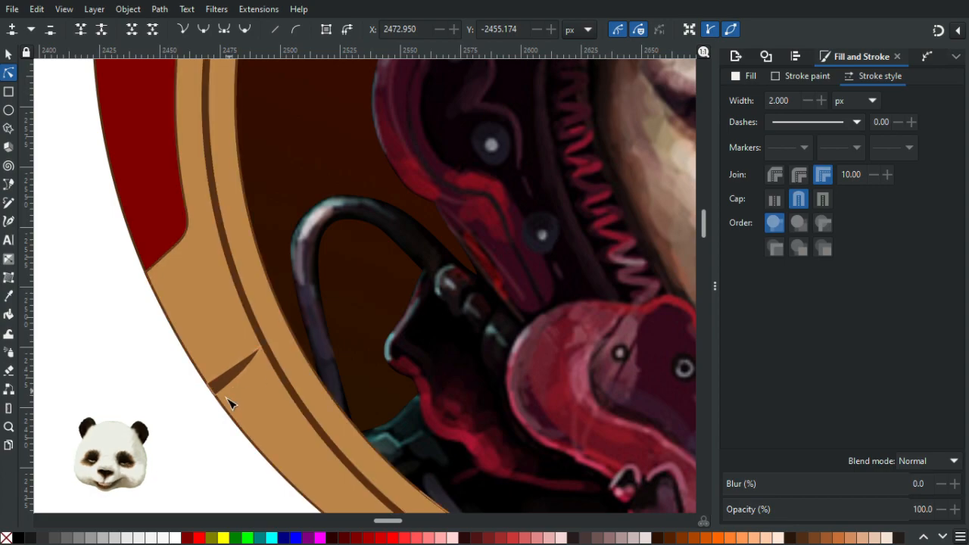
Narrow the wedge by pulling its lower base corner back up the ring's edge and shortening the curve handle at its tip.
scroll(231, 389, "up", 5)
left_click(267, 307)
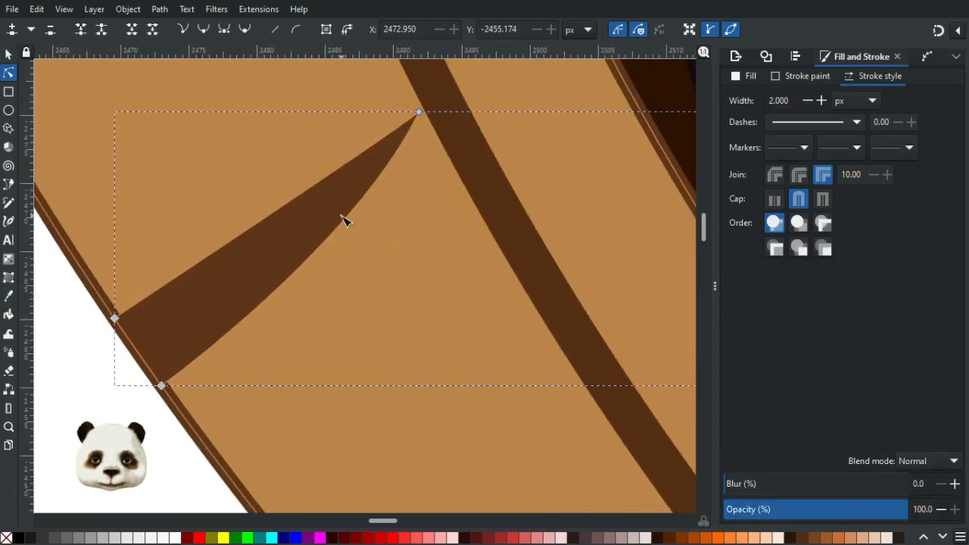
left_click_drag(162, 386, 150, 367)
left_click_drag(367, 229, 406, 165)
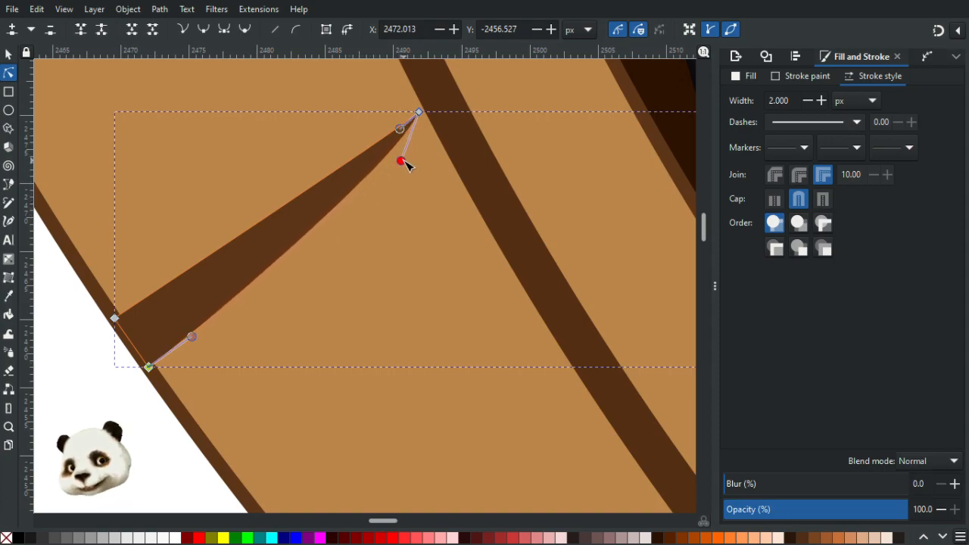
left_click(107, 404)
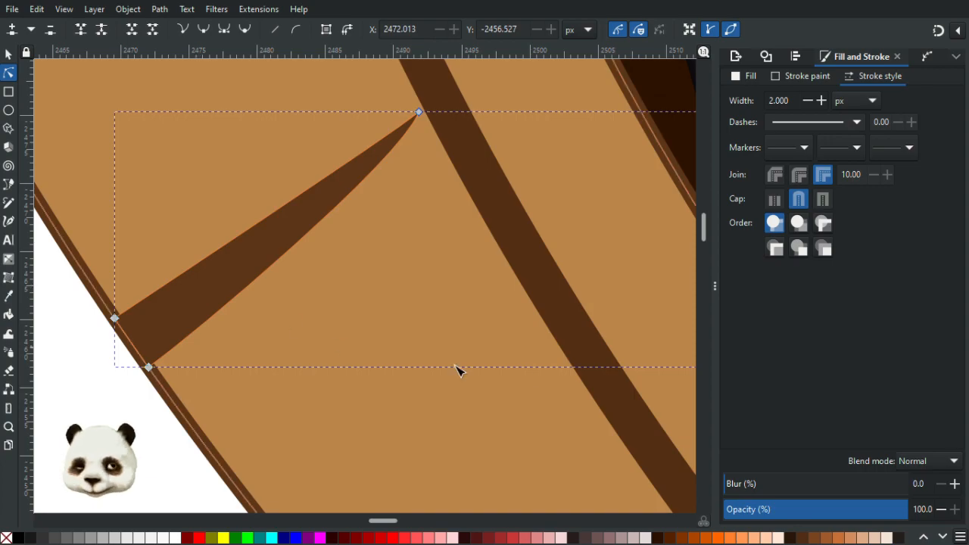
Soften the wedge with a 6% blur.
left_click_drag(753, 487, 739, 485)
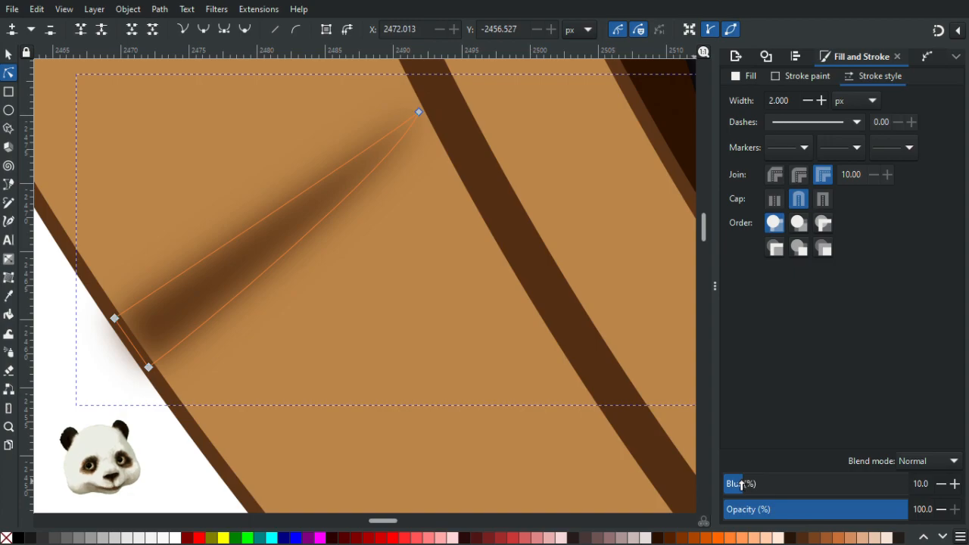
scroll(319, 393, "down", 8)
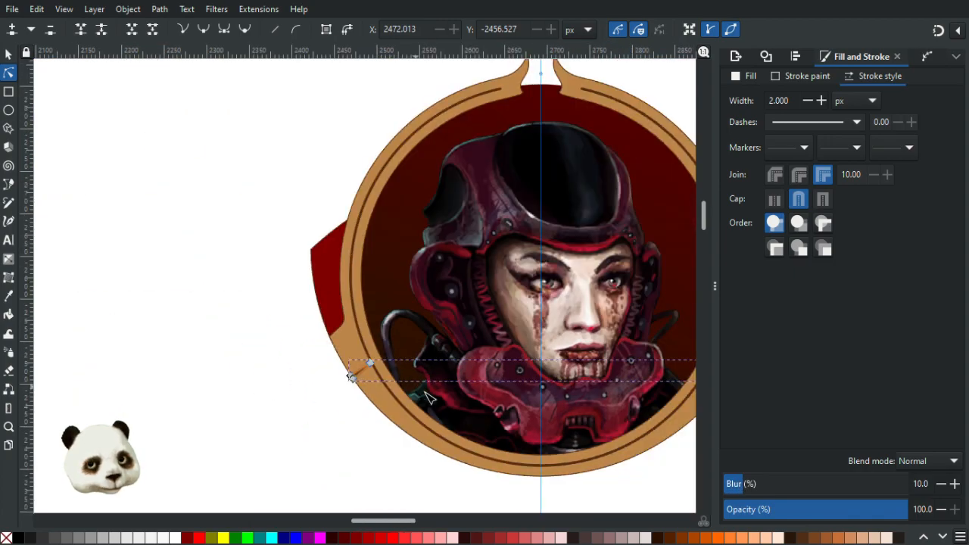
scroll(493, 415, "up", 4)
left_click(941, 483)
left_click(941, 484)
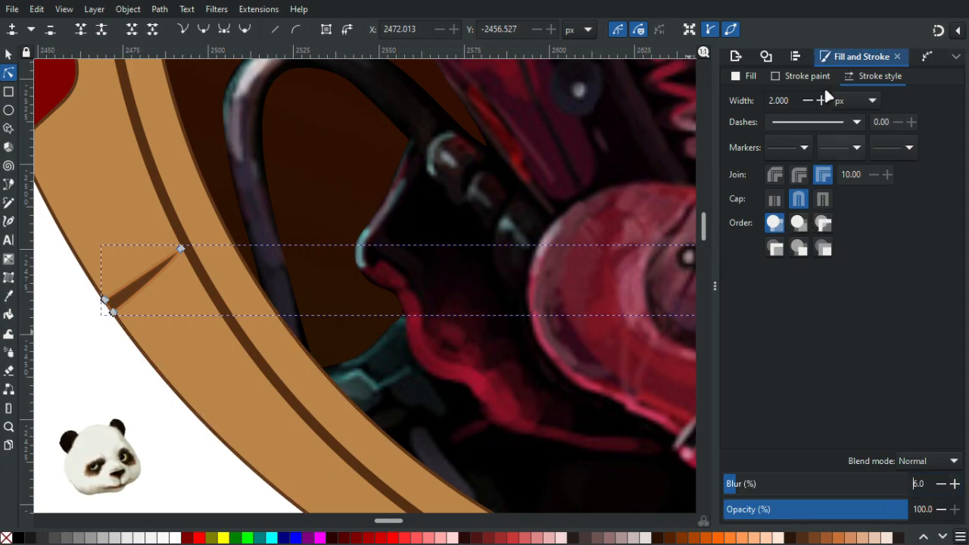
Darken the wedge's fill to a lightness of 16.
left_click(748, 75)
left_click_drag(774, 202, 763, 202)
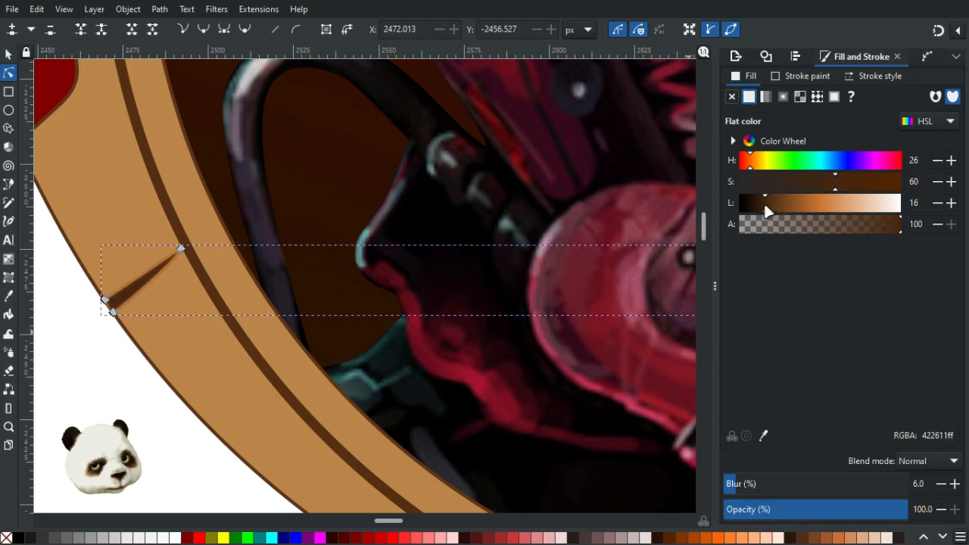
left_click(93, 402)
scroll(92, 405, "down", 4)
scroll(104, 341, "up", 4)
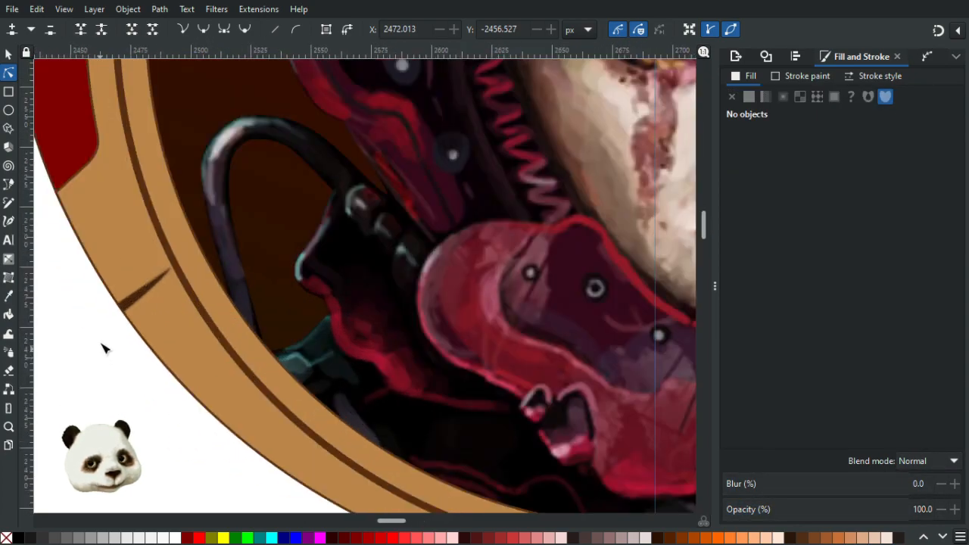
Select the slightly offset wedge copy beneath the dark wedge and lighten its fill to a lightness of 79 (eac6abff).
left_click(205, 205)
left_click(207, 203)
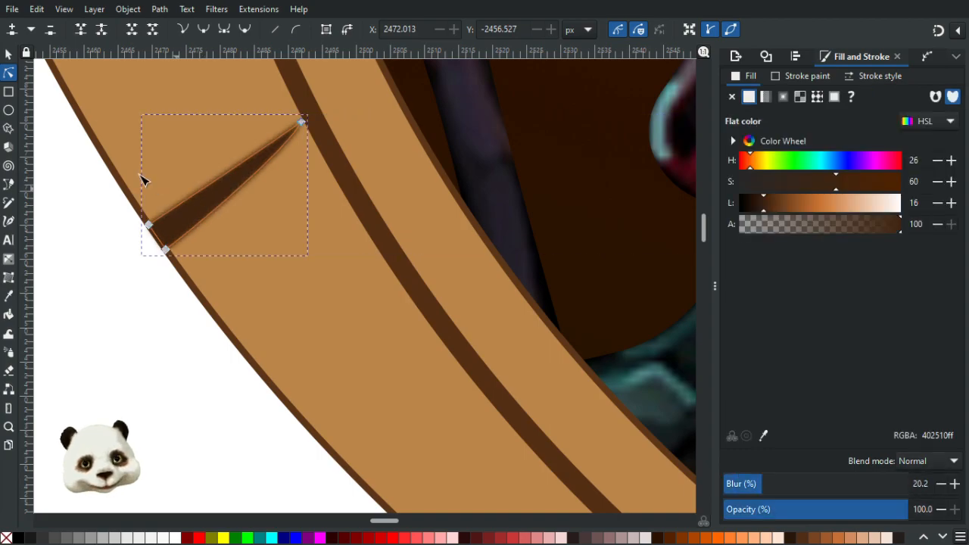
left_click(8, 54)
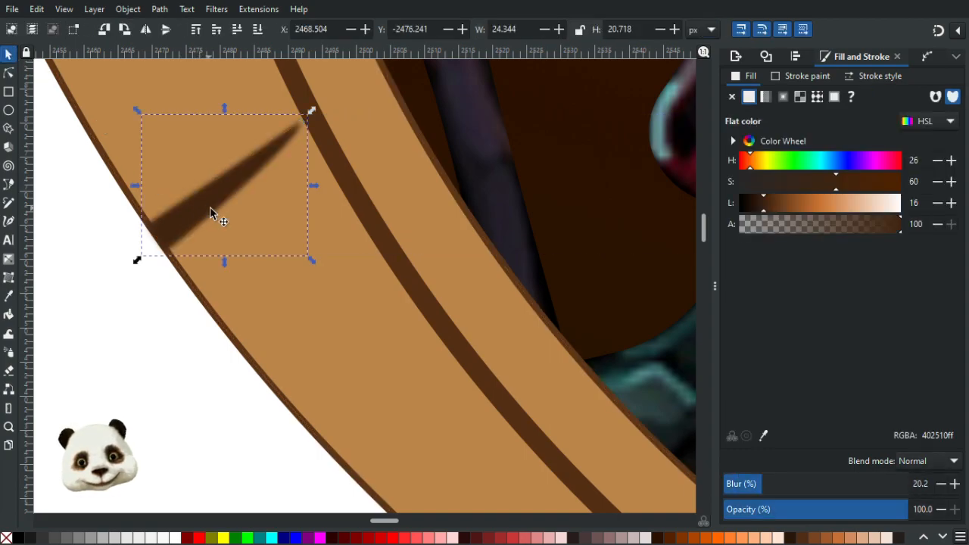
left_click(211, 211, "alt")
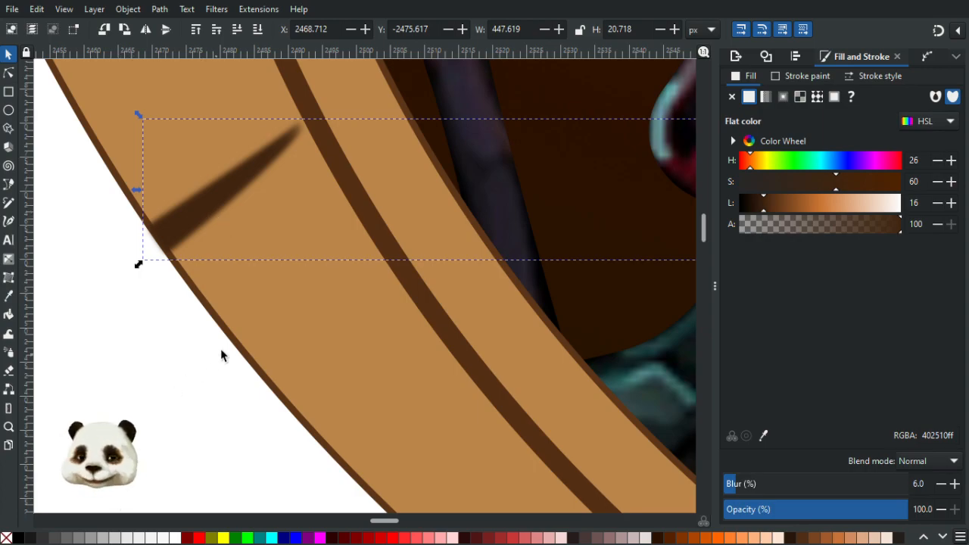
left_click_drag(772, 206, 865, 237)
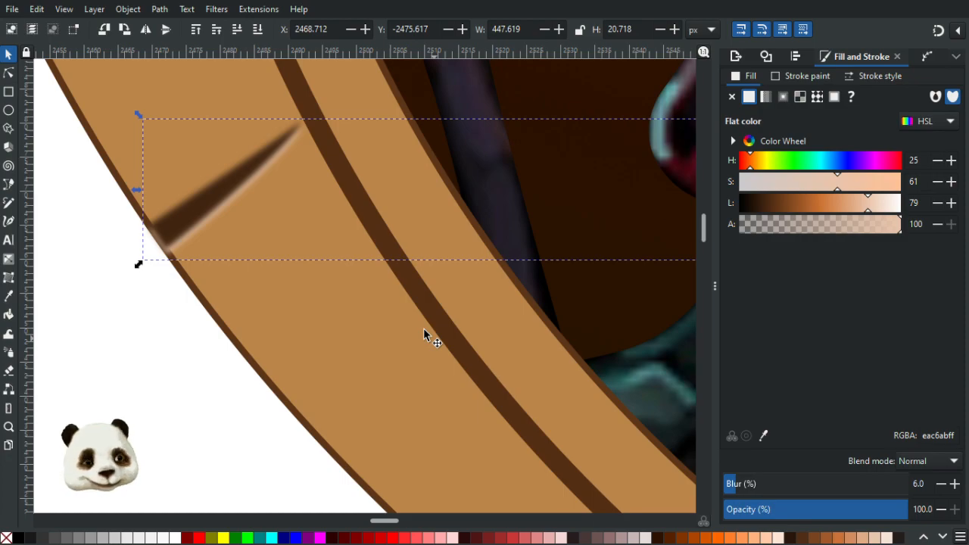
Increase the light wedge copy's blur to 14%.
left_click(955, 484)
left_click(955, 484)
left_click(955, 484)
left_click(955, 483)
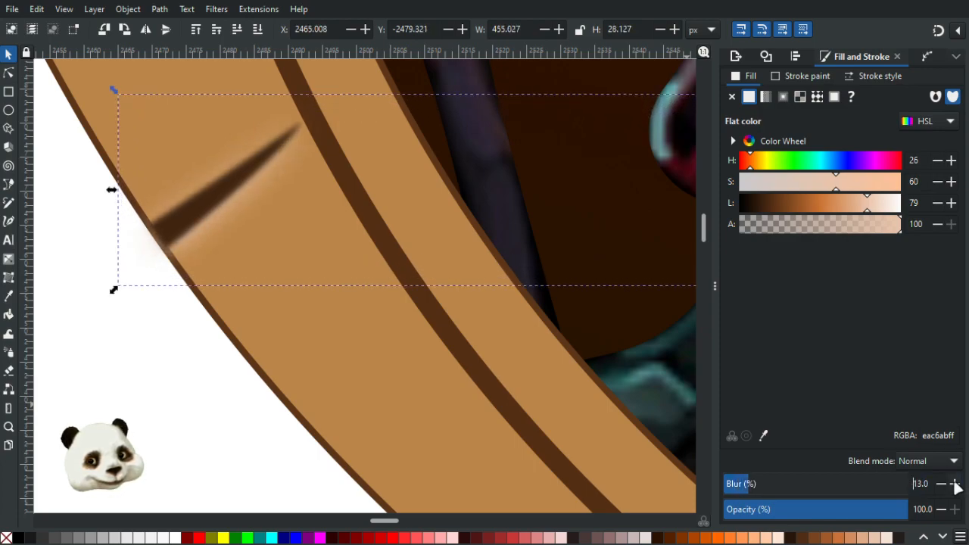
left_click(954, 484)
Adjust the light wedge copy's base nodes and handles so the base meets the ring's outer edge just below the dark wedge.
scroll(166, 154, "up", 2)
key("n")
mouse_move(107, 259)
left_mouse_down()
mouse_move(123, 245)
mouse_move(115, 247)
left_mouse_up()
left_click(138, 303)
left_click_drag(141, 305, 162, 299)
left_click(115, 245)
left_click_drag(115, 245, 122, 256)
left_click_drag(212, 186, 156, 288)
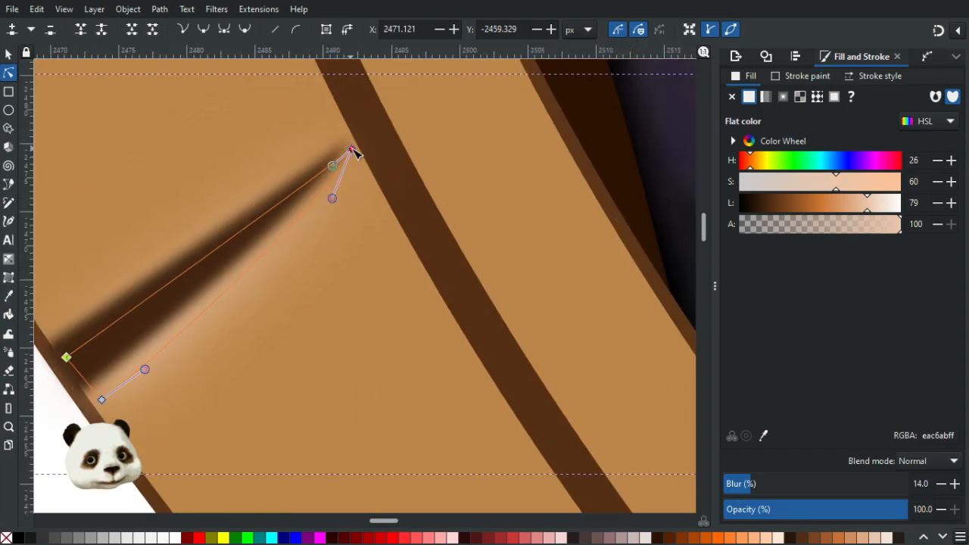
Reposition the light wedge's tip node beside the ring's dark inner line and bow its lower edge outward.
left_click_drag(353, 151, 349, 148)
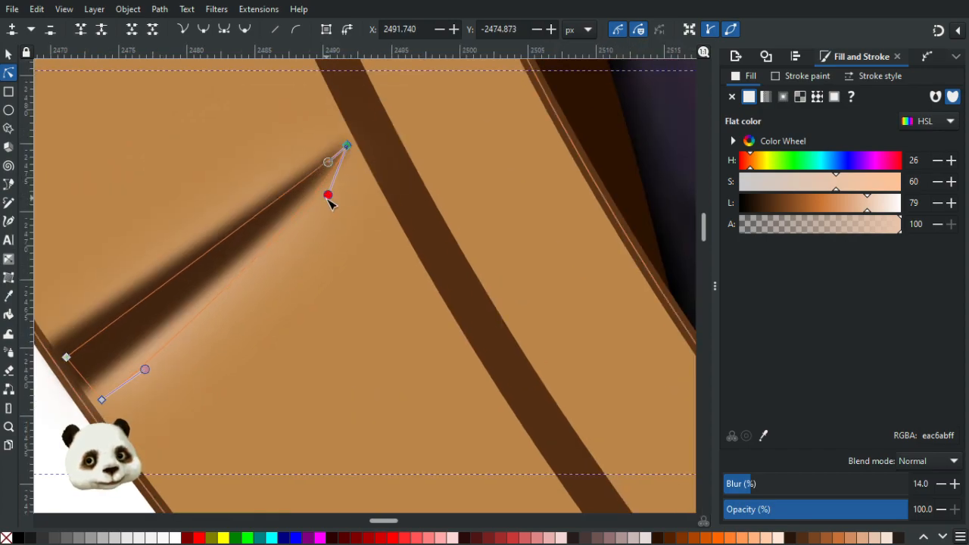
left_click_drag(330, 197, 343, 222)
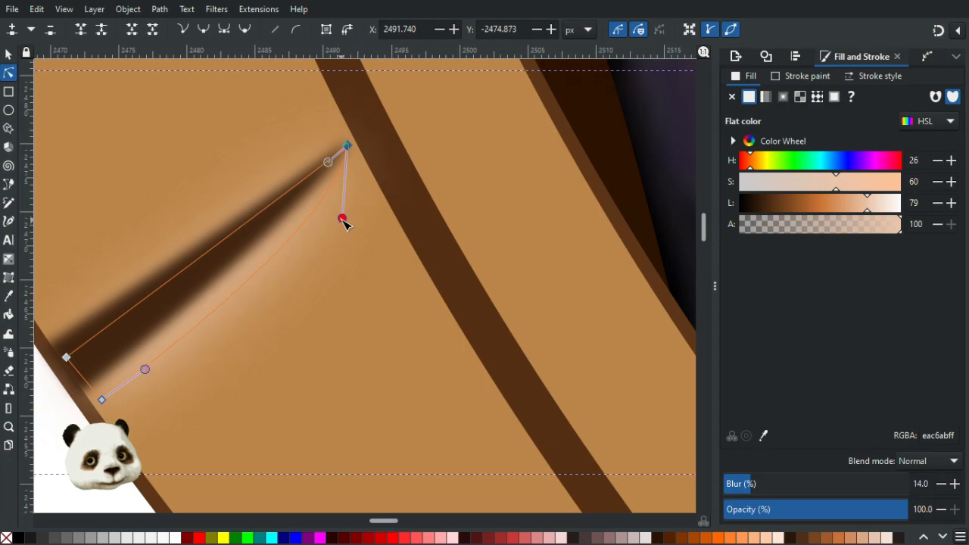
left_click_drag(347, 146, 350, 155)
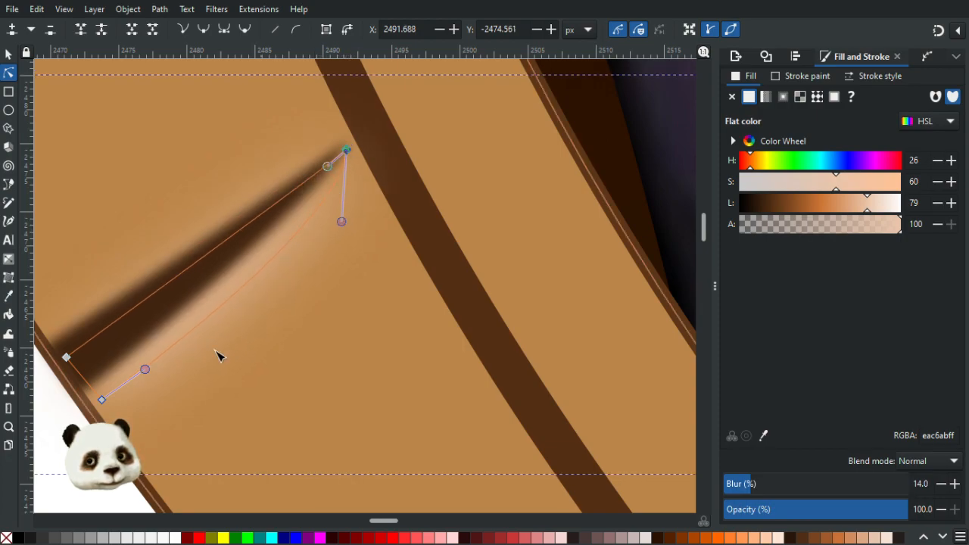
scroll(231, 334, "down", 2, "ctrl")
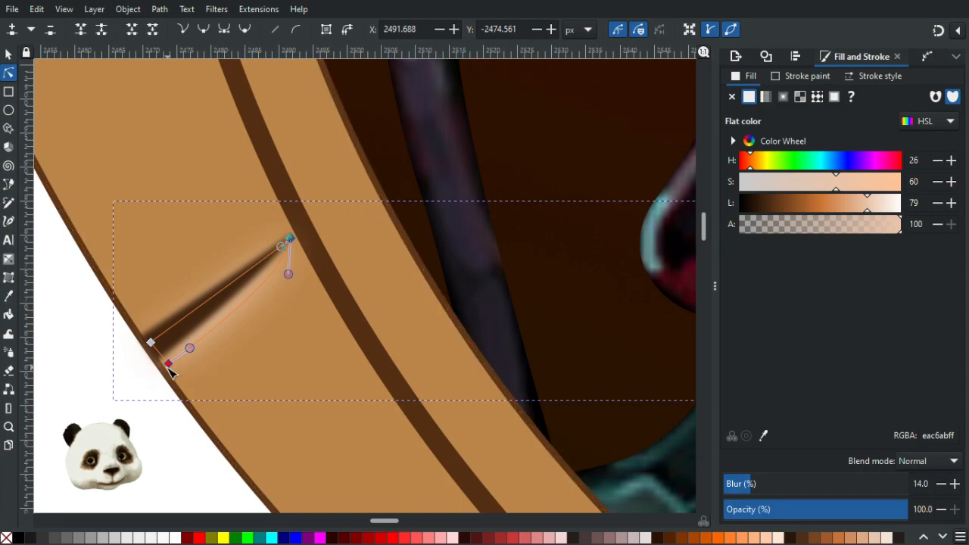
key("Escape")
key("Escape")
scroll(86, 418, "down", 5, "ctrl")
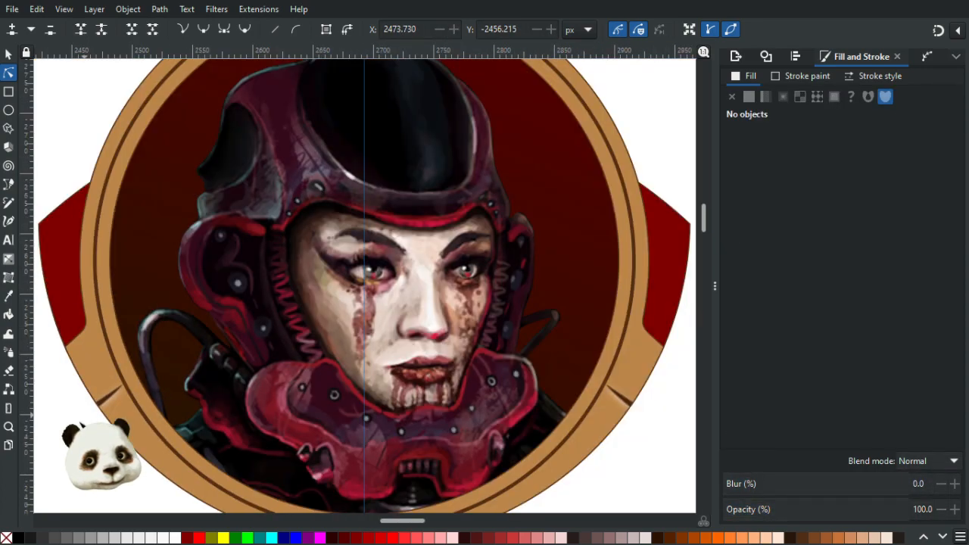
scroll(79, 420, "down", 1, "ctrl")
scroll(91, 385, "down", 4)
scroll(98, 363, "left", 2)
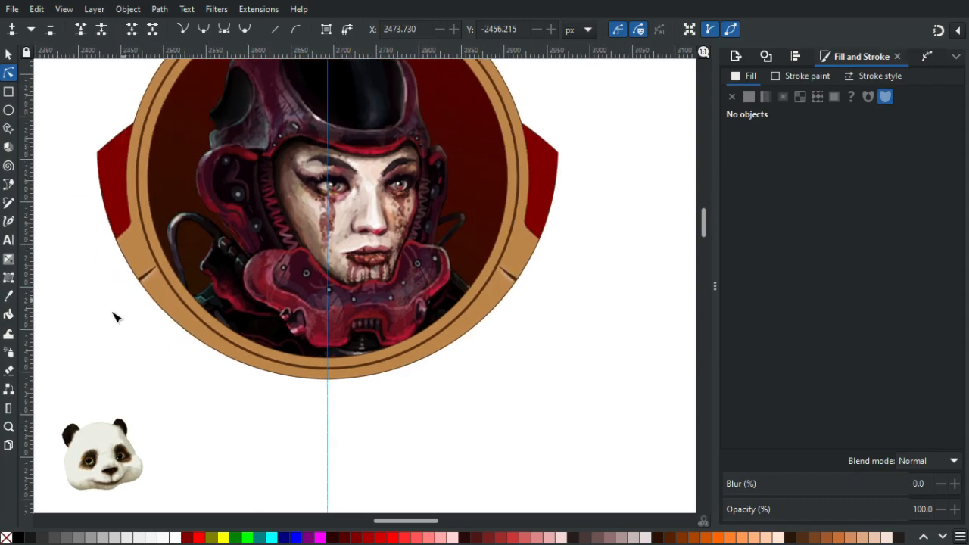
Darken the dark wedge's fill to a lightness of 10 (2b190bff) and raise its blur to 8%.
scroll(110, 316, "up", 3, "ctrl")
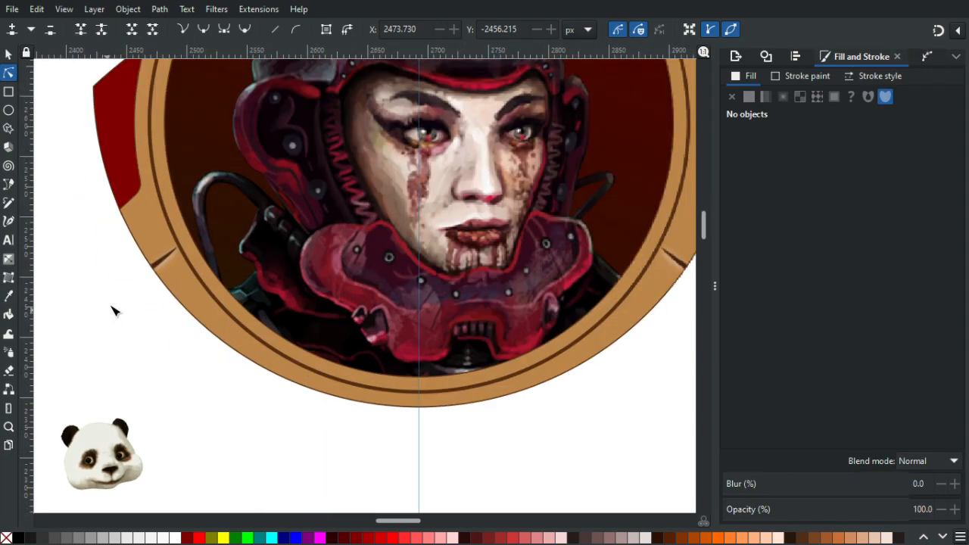
scroll(237, 205, "up", 4, "ctrl")
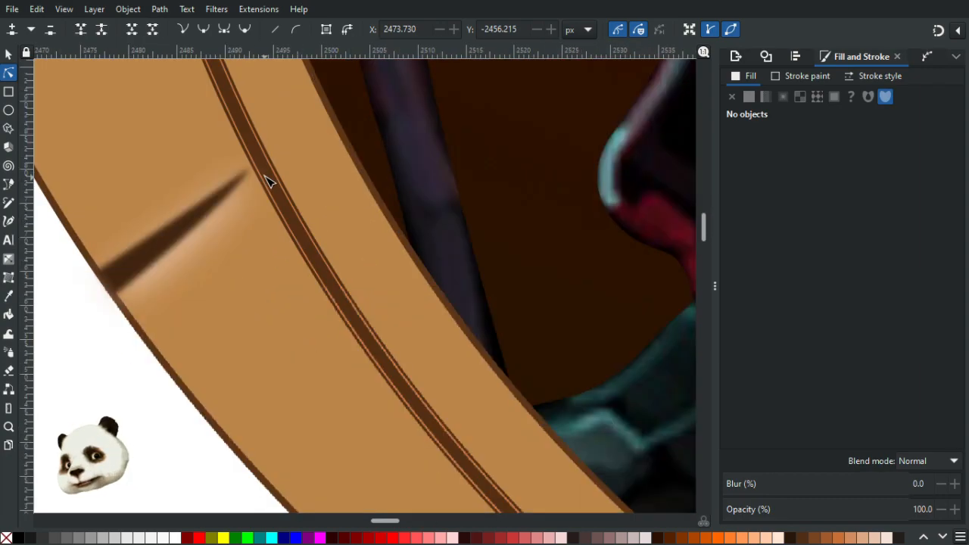
left_click(146, 277)
left_click_drag(759, 204, 755, 203)
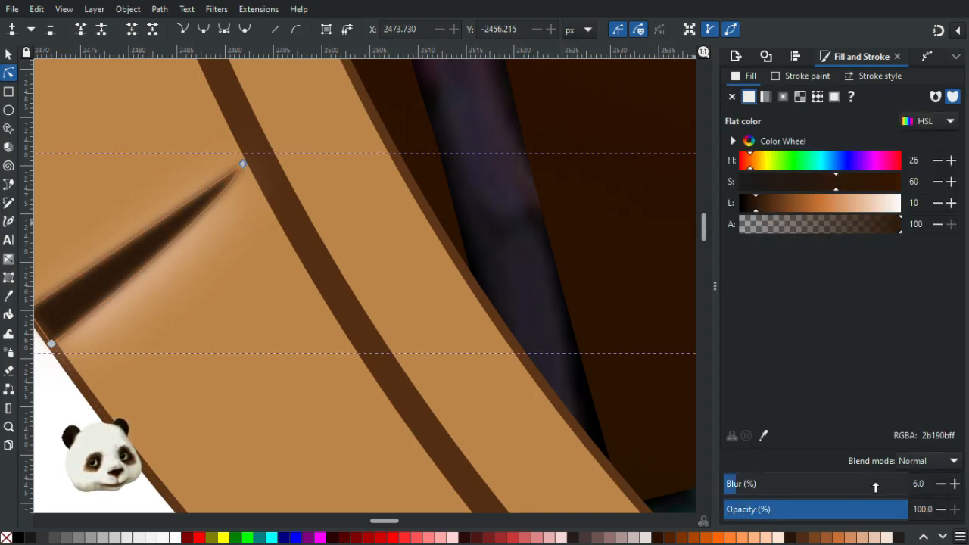
left_click(952, 484)
left_click(953, 485)
left_click(955, 486)
left_click(941, 484)
Move the dark wedge's two base nodes outward onto the ring's outer outline.
scroll(521, 439, "left", 3)
scroll(523, 418, "left", 4)
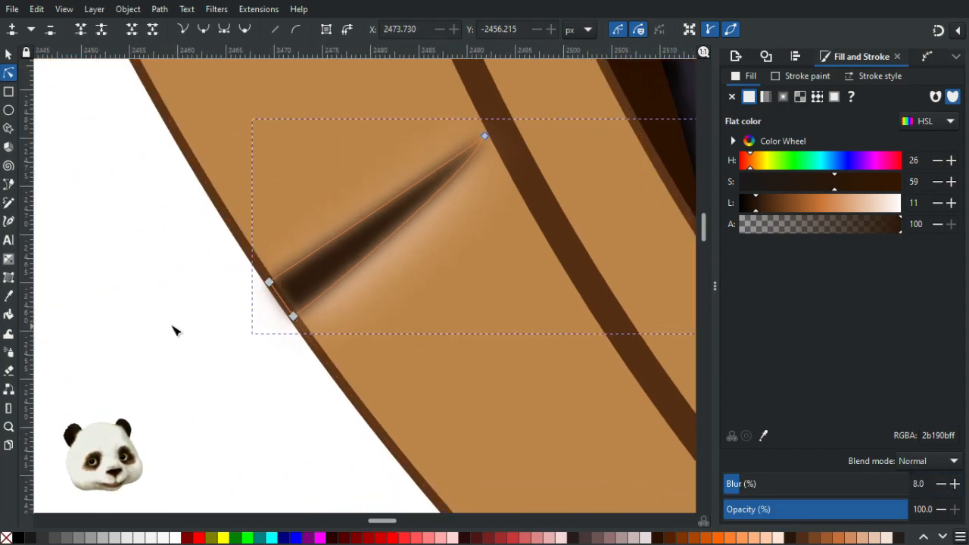
scroll(174, 329, "up", 2)
left_click_drag(352, 243, 345, 245)
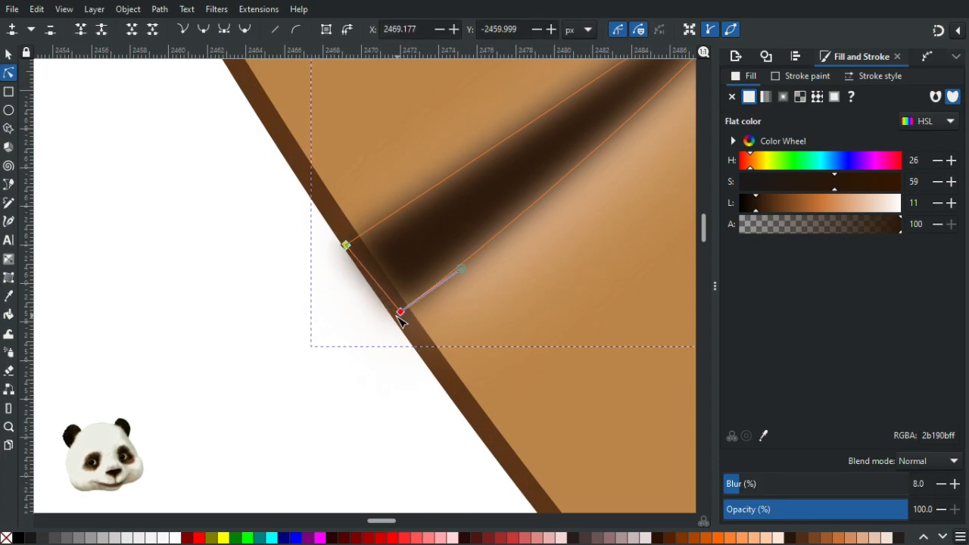
left_click_drag(402, 312, 398, 317)
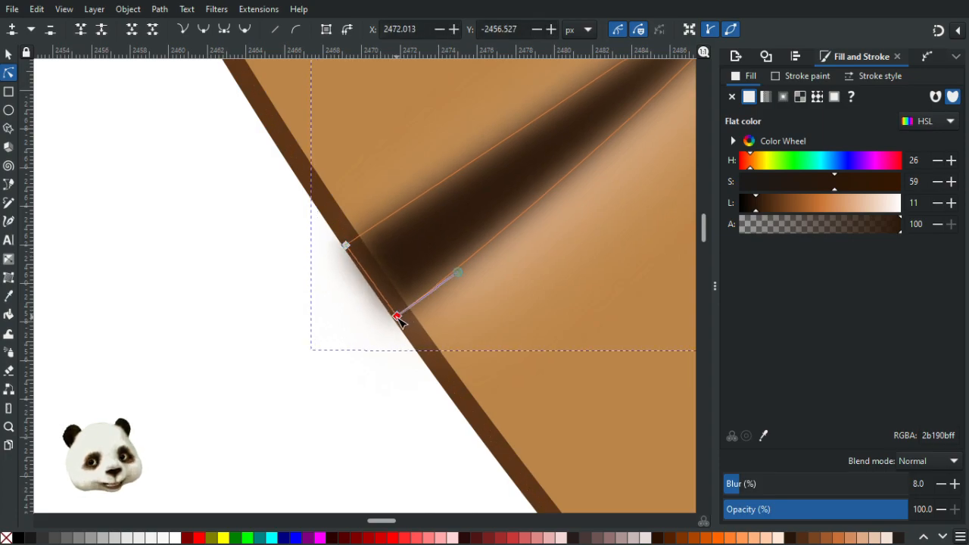
left_click(237, 402)
scroll(238, 402, "down", 8)
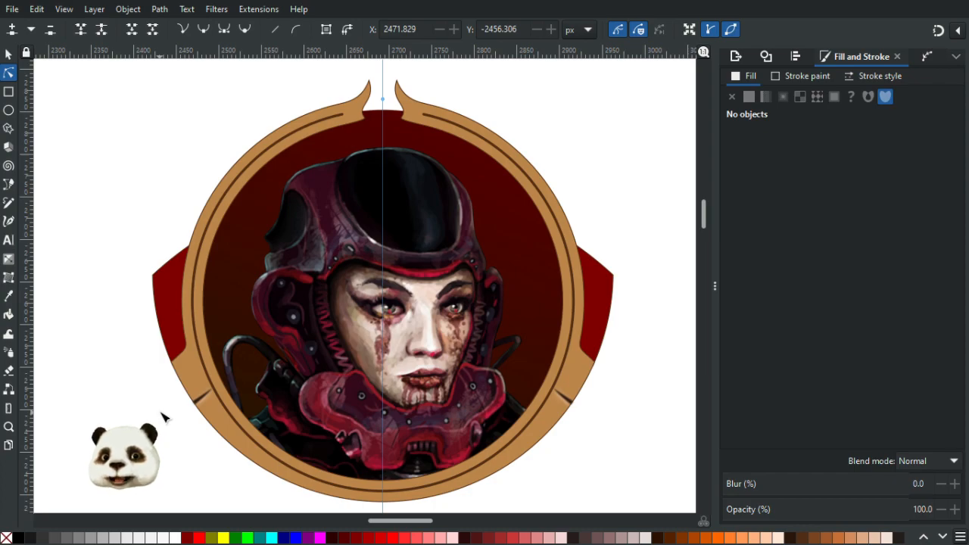
Move the dark wedge's tip node up along the ring's inner line and adjust its handles to curve both sides upward.
scroll(201, 424, "up", 5)
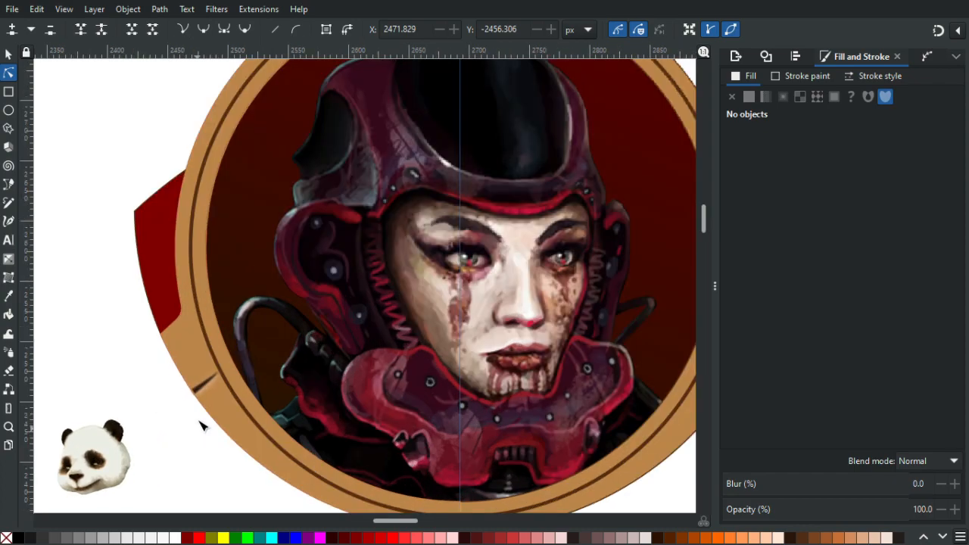
scroll(249, 245, "up", 4)
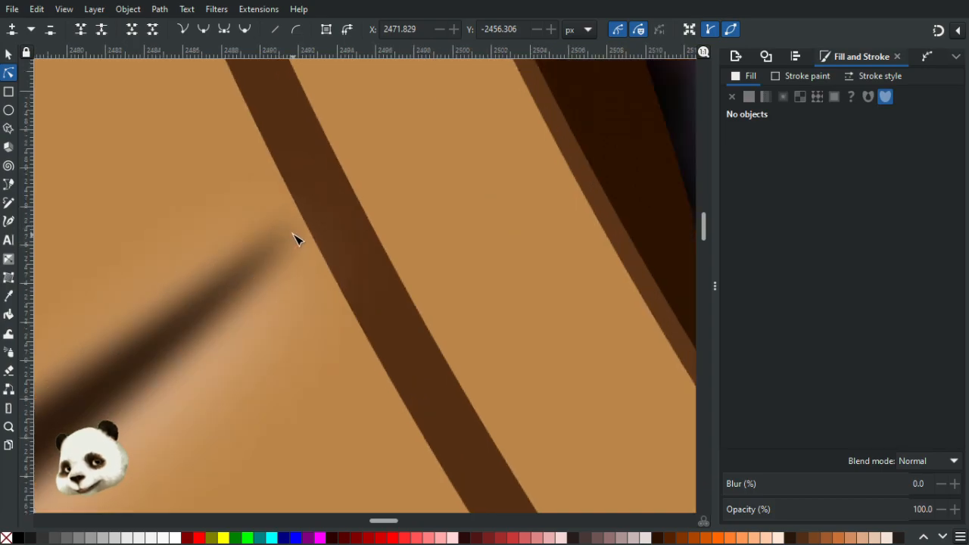
left_click(296, 223)
left_click_drag(296, 222, 266, 182)
left_click_drag(245, 256, 271, 326)
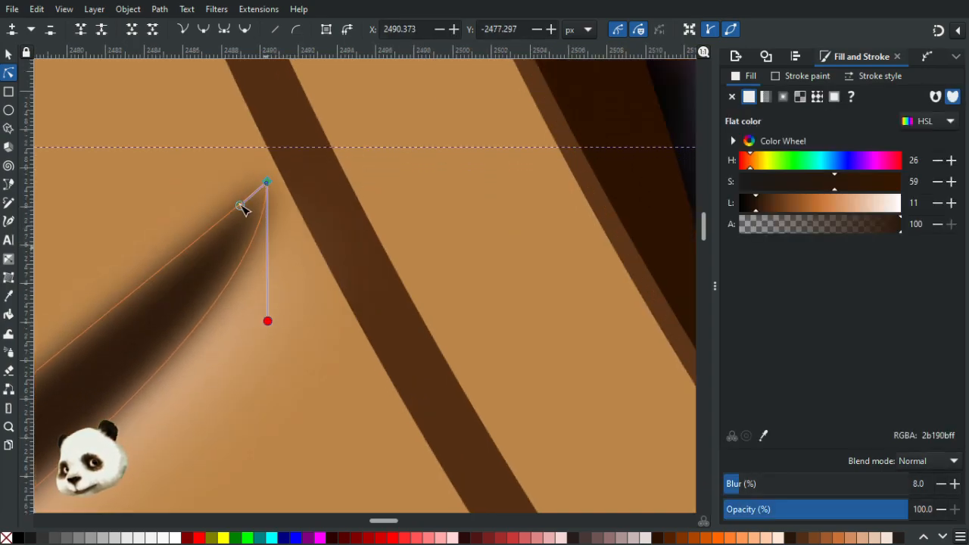
left_click_drag(239, 205, 229, 263)
scroll(195, 374, "down", 5)
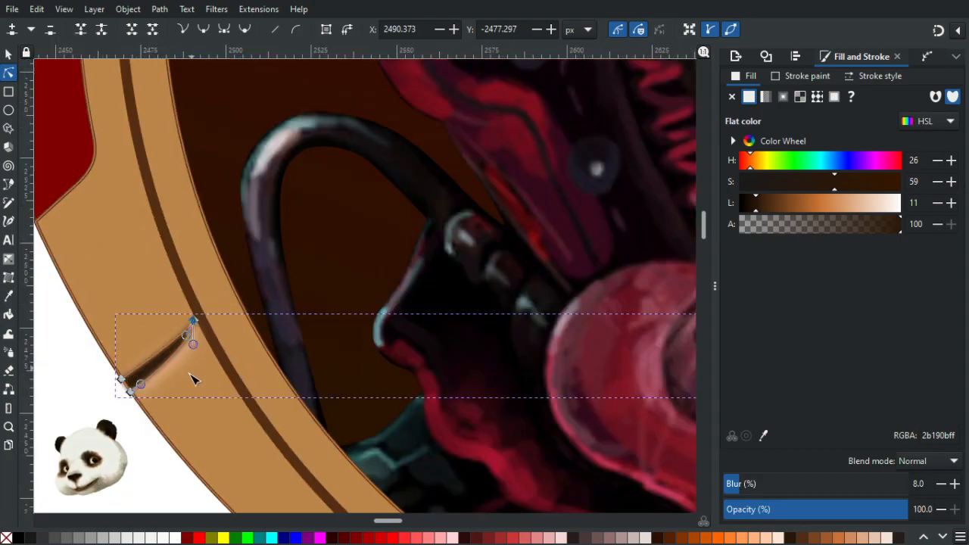
Move the light wedge's tip node up to the dark wedge's tip and bend its handles to follow the same curve.
scroll(175, 376, "up", 2)
left_click(195, 345)
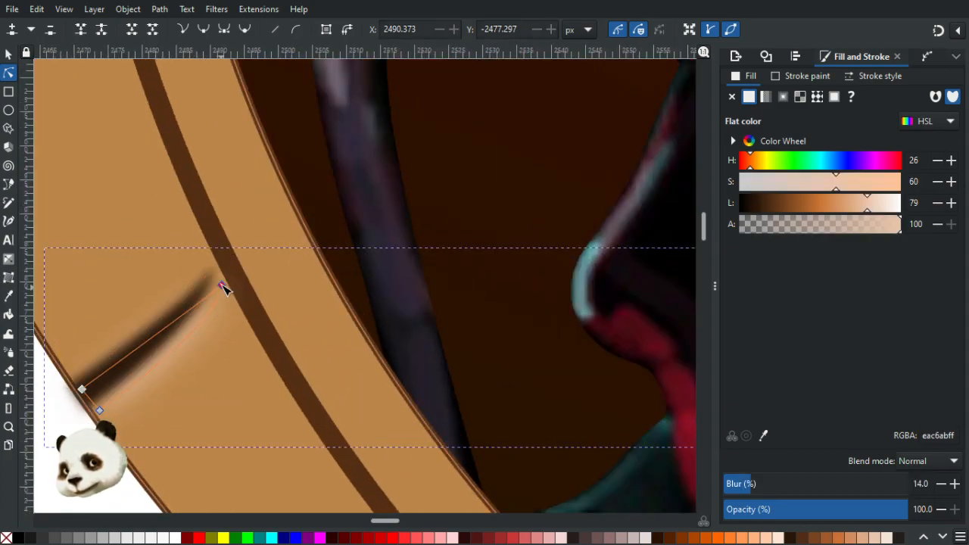
left_click_drag(222, 285, 212, 274)
left_click_drag(212, 311, 228, 341)
left_click_drag(204, 281, 205, 299)
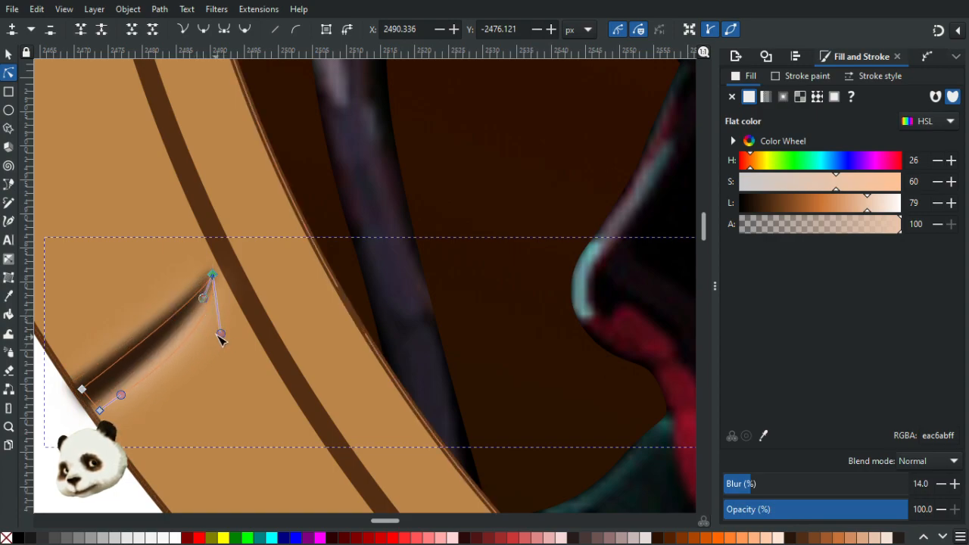
left_click_drag(220, 334, 218, 330)
scroll(85, 407, "down", 2)
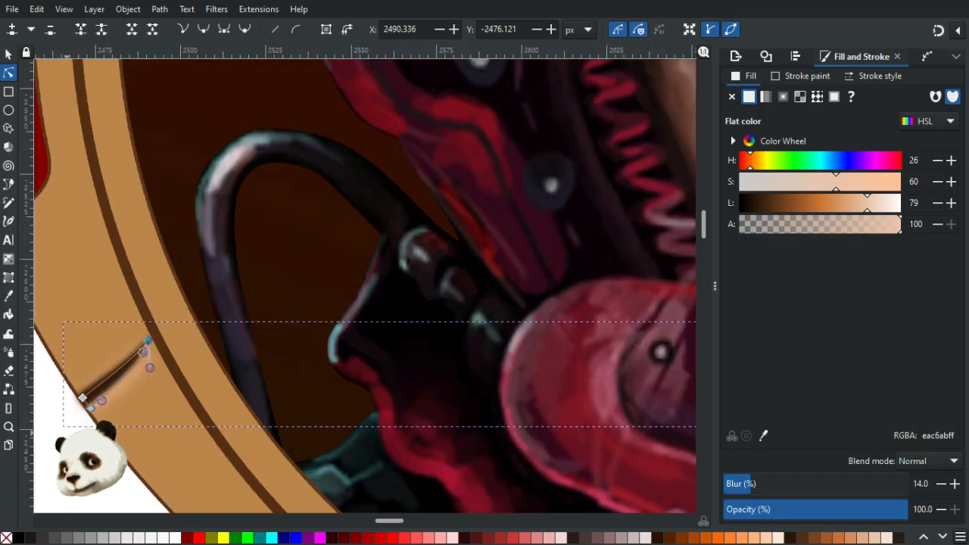
key("Escape")
scroll(85, 406, "down", 4)
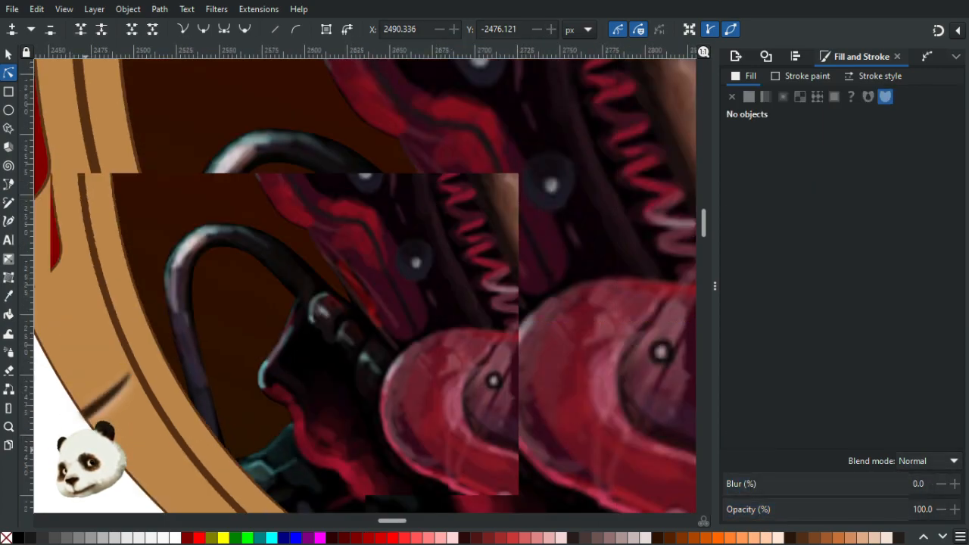
left_click_drag(82, 446, 125, 325)
scroll(124, 325, "down", 2)
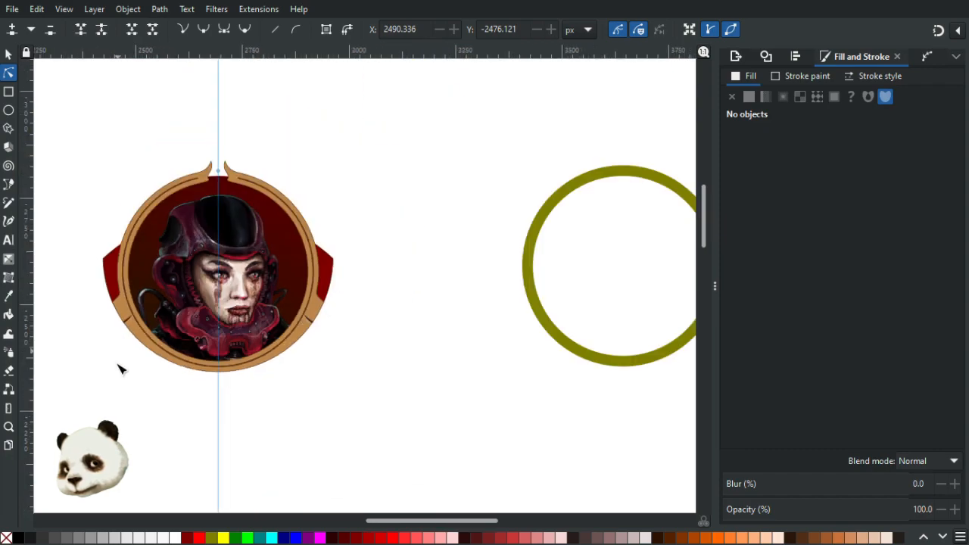
Reshape the gold frame's corner below the left red side panel, smoothing its lower curve node and bending the edge towards the outer tip.
scroll(127, 322, "up", 2)
scroll(100, 278, "up", 5)
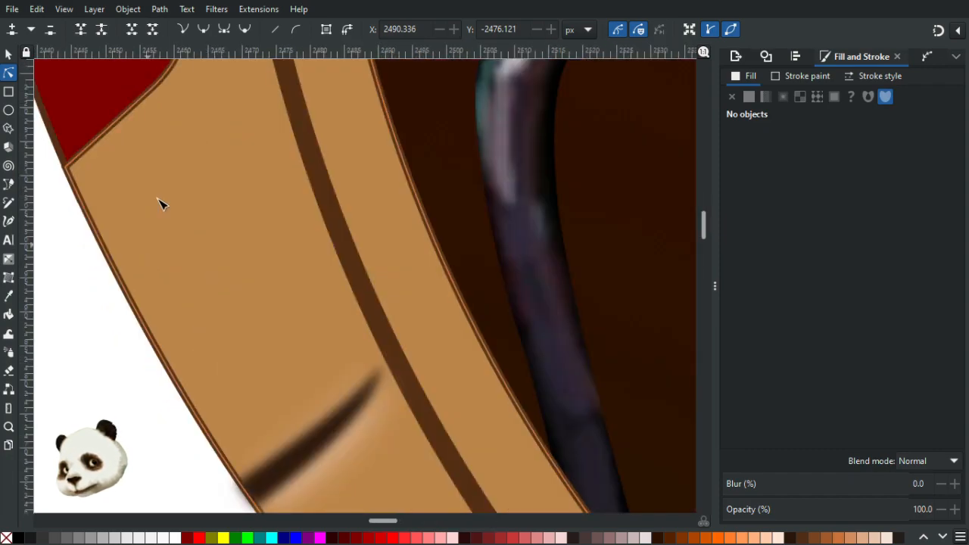
scroll(149, 283, "up", 2)
left_click(210, 247)
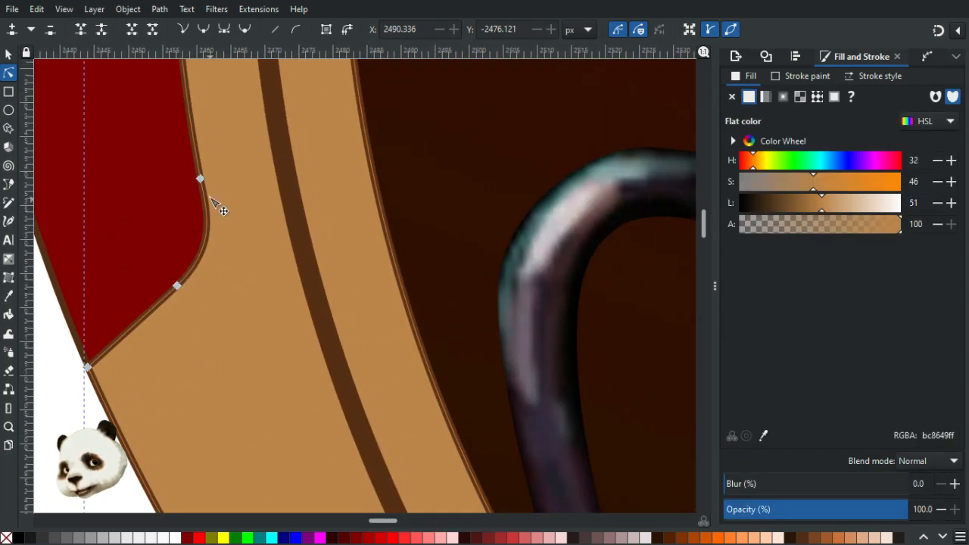
left_click_drag(180, 290, 151, 320)
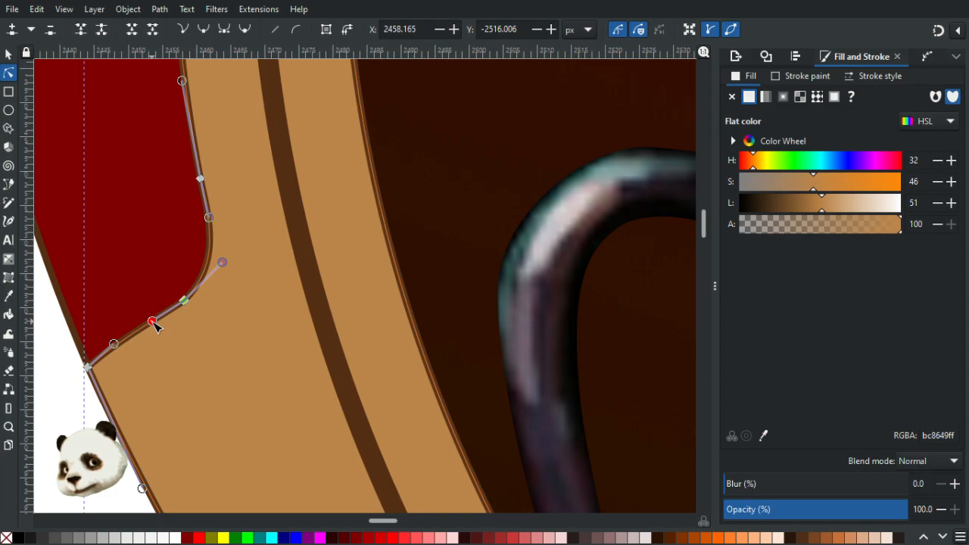
left_click(185, 302, "ctrl")
left_click_drag(119, 346, 138, 342)
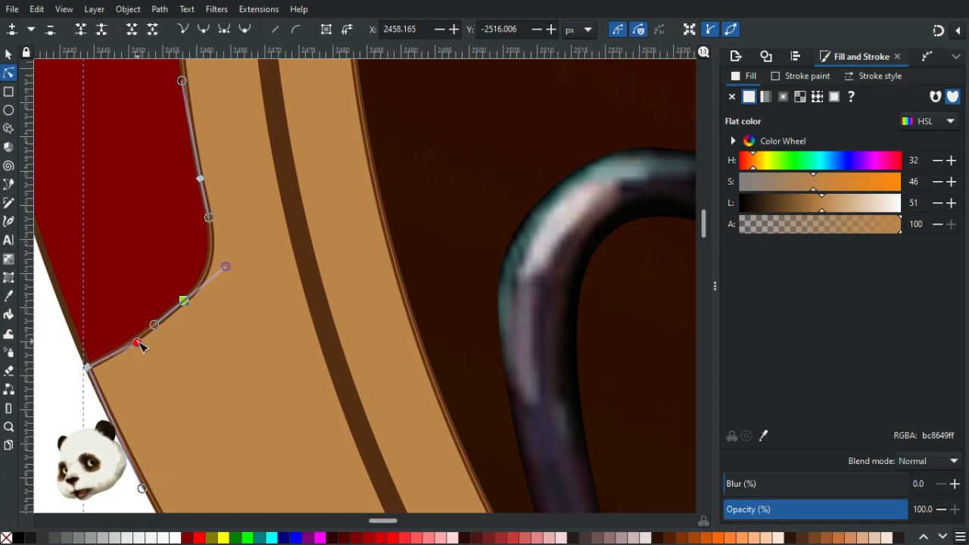
key("Escape")
key("Escape")
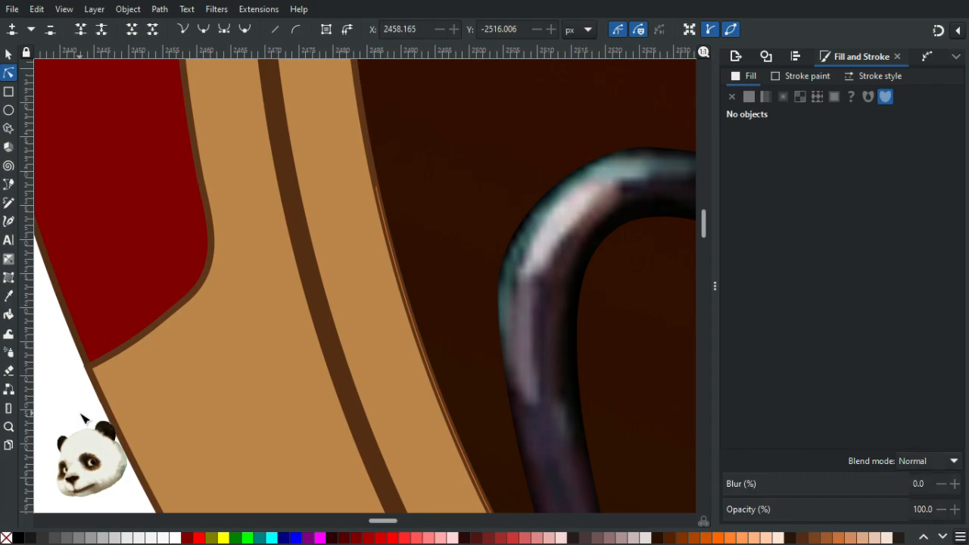
Shorten and tilt the lower curve node's handle to round the gold frame's corner around the red panel.
left_click(183, 301)
left_click(184, 301)
left_click_drag(156, 324, 168, 321)
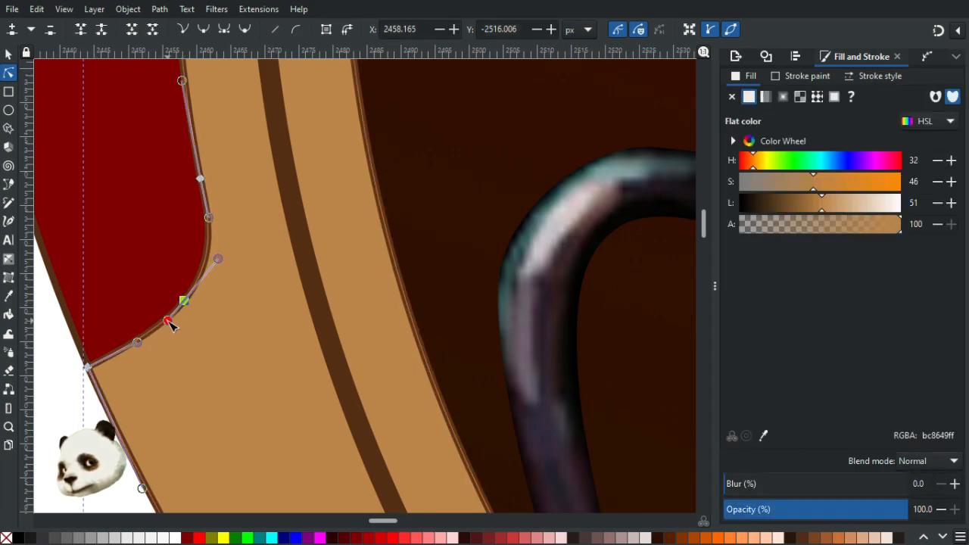
key("Escape")
key("Escape")
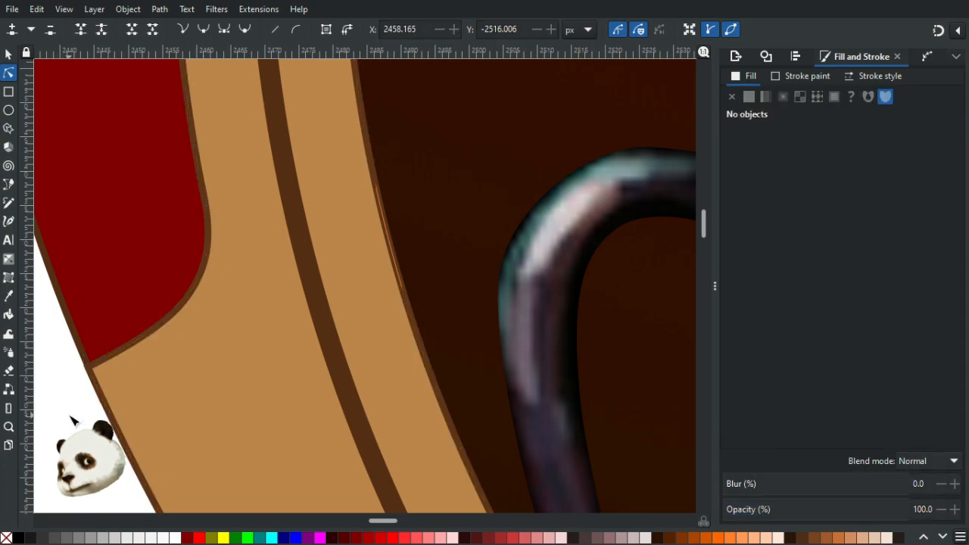
Shift the lower curve node slightly up towards the red panel and refine the adjoining handles for a smoother rounded edge.
scroll(64, 421, "down", 6)
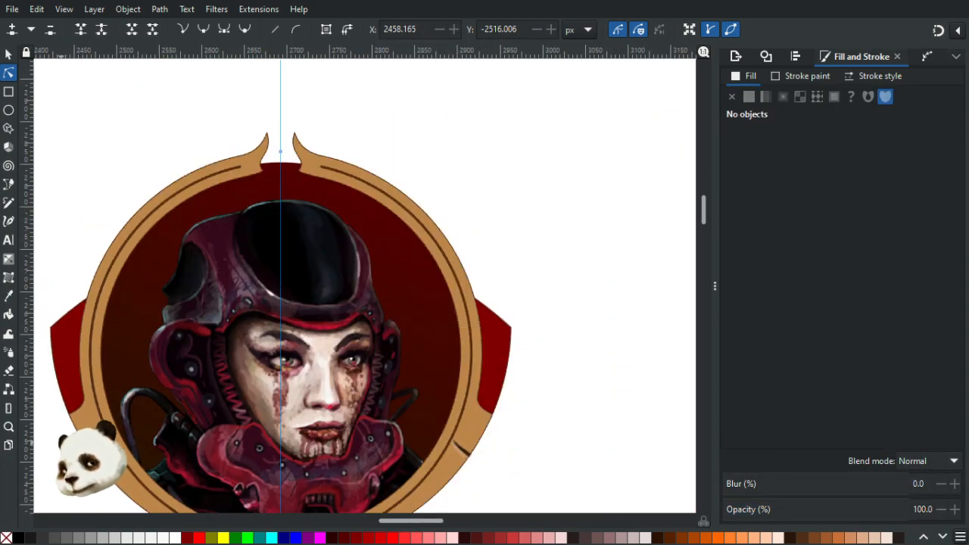
scroll(85, 401, "up", 6)
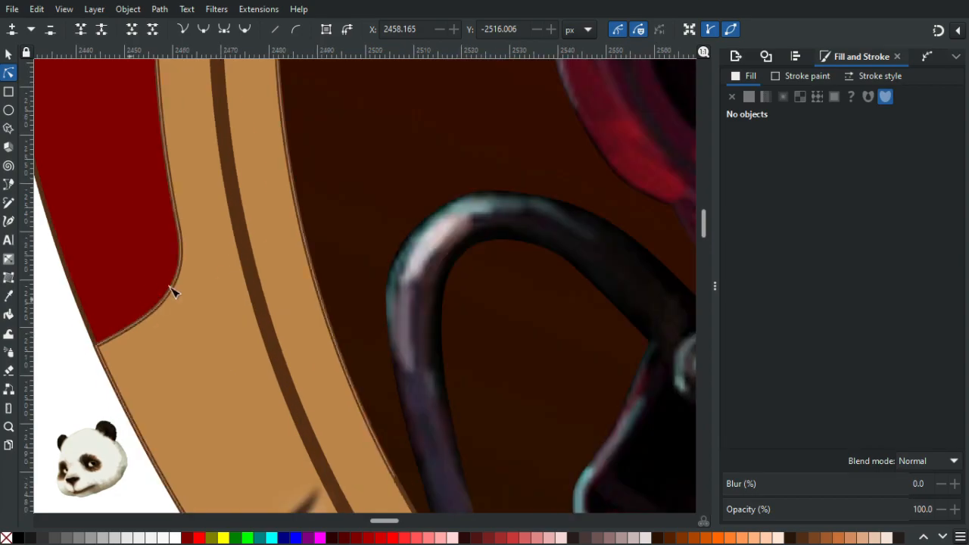
left_click(184, 287)
left_click(164, 299)
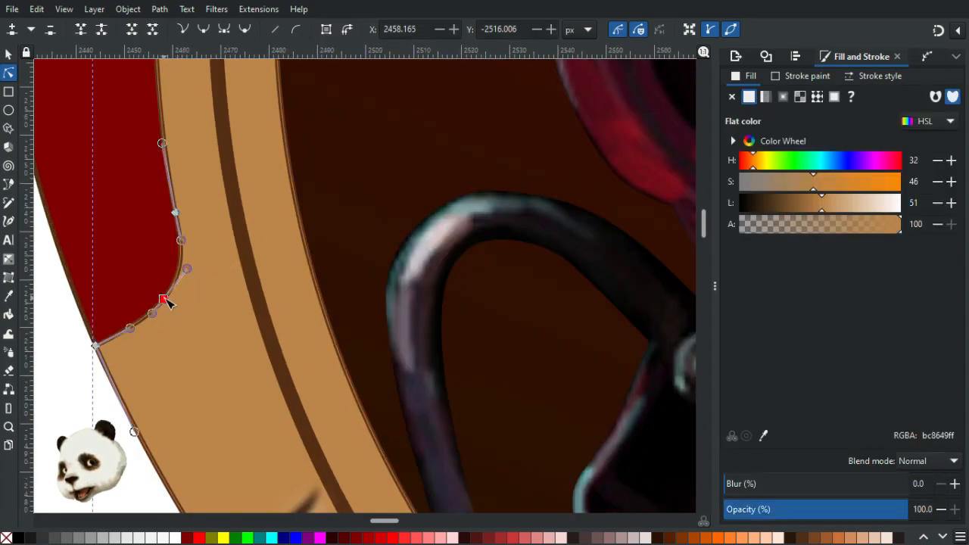
left_click_drag(165, 299, 184, 274)
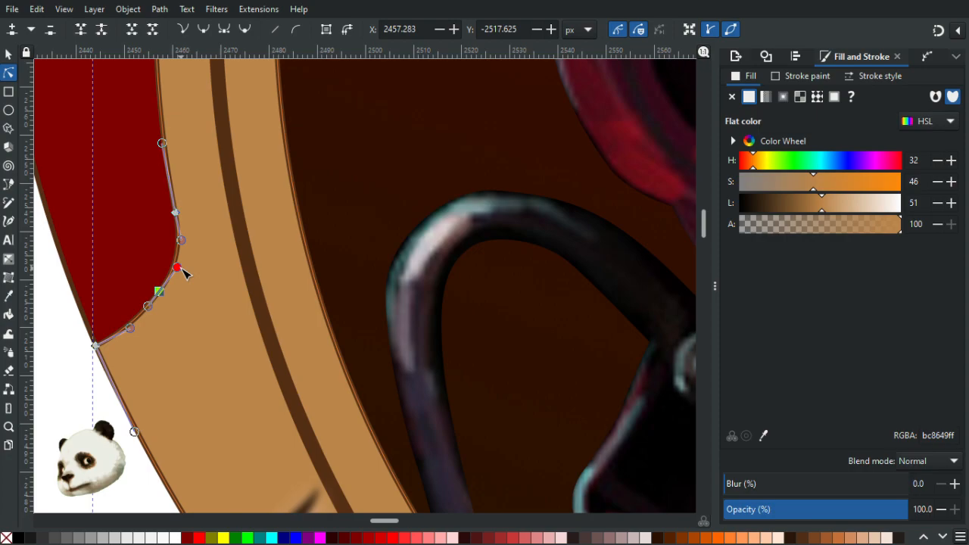
left_click(129, 326)
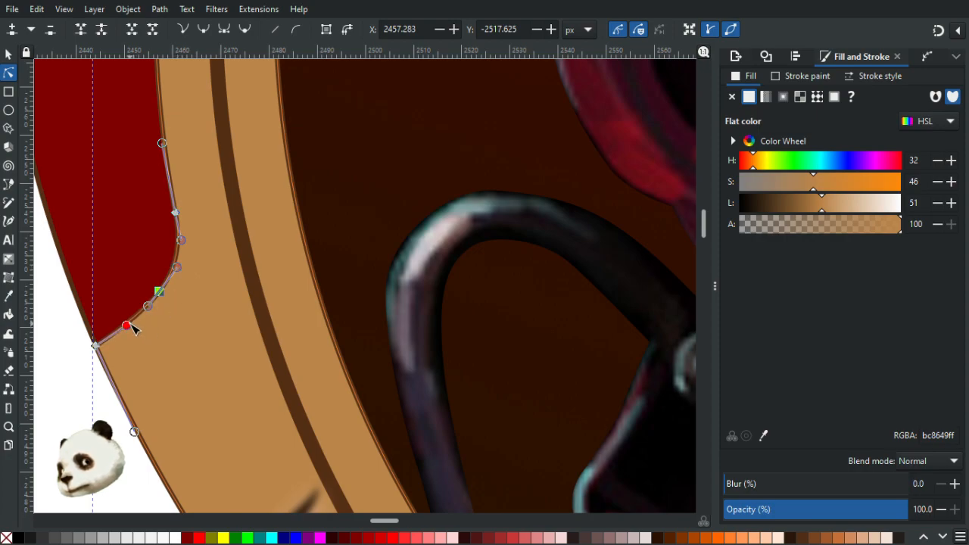
Shift the lower curve node below the left red panel slightly outward and up, and shorten the upper node's lower handle.
key("Escape")
key("Escape")
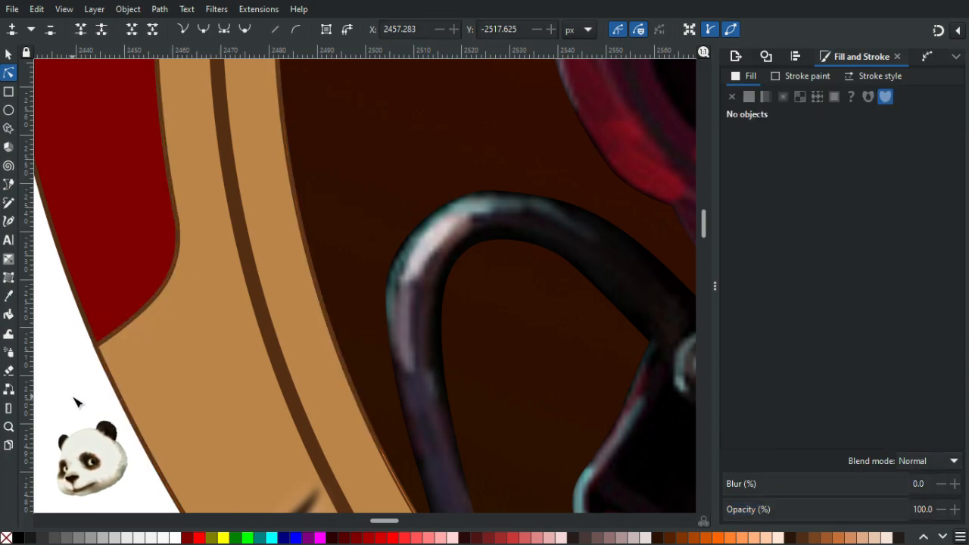
scroll(76, 403, "down", 6)
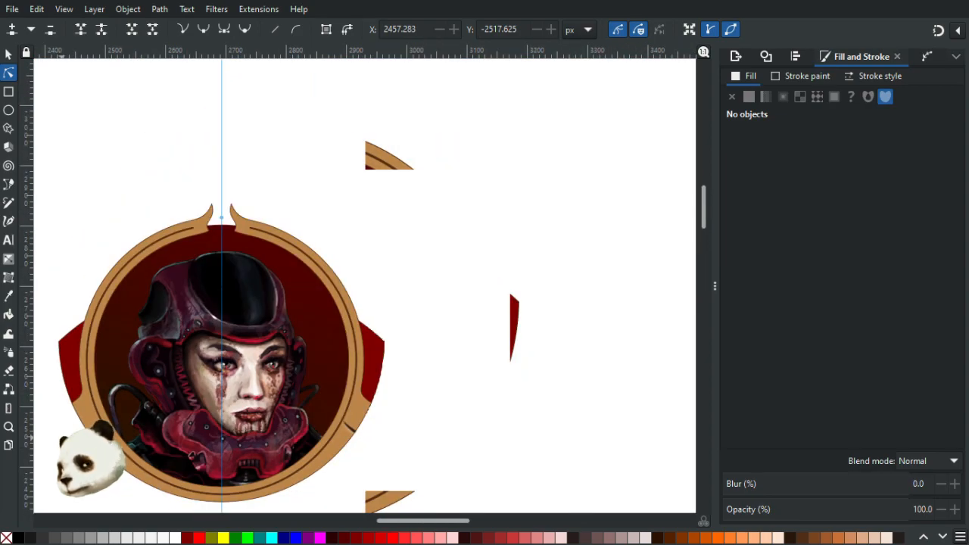
scroll(203, 289, "up", 5)
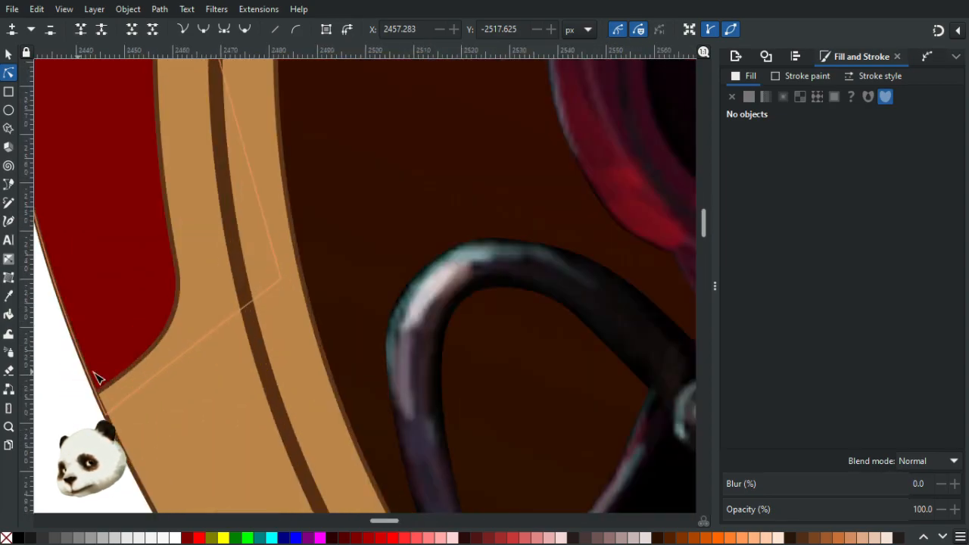
left_click(175, 296)
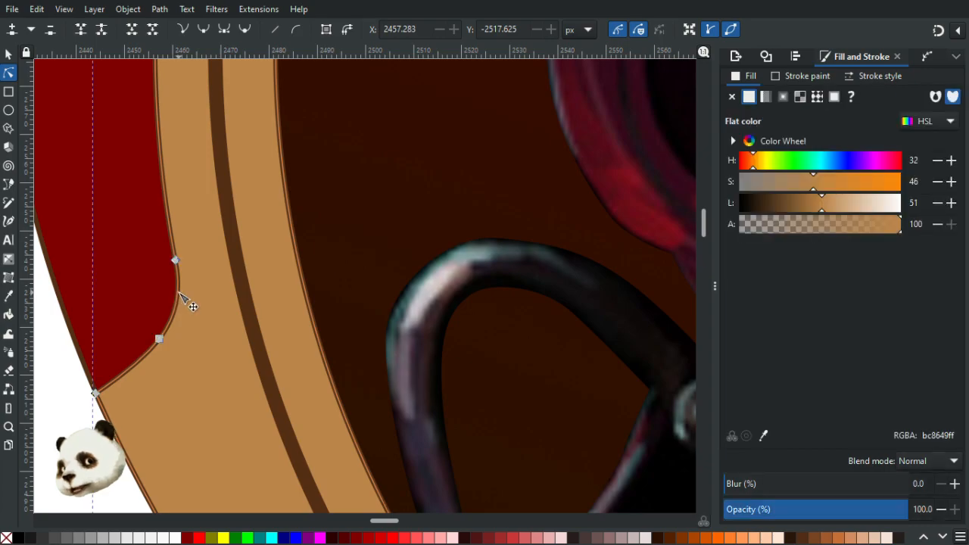
double_click(158, 339)
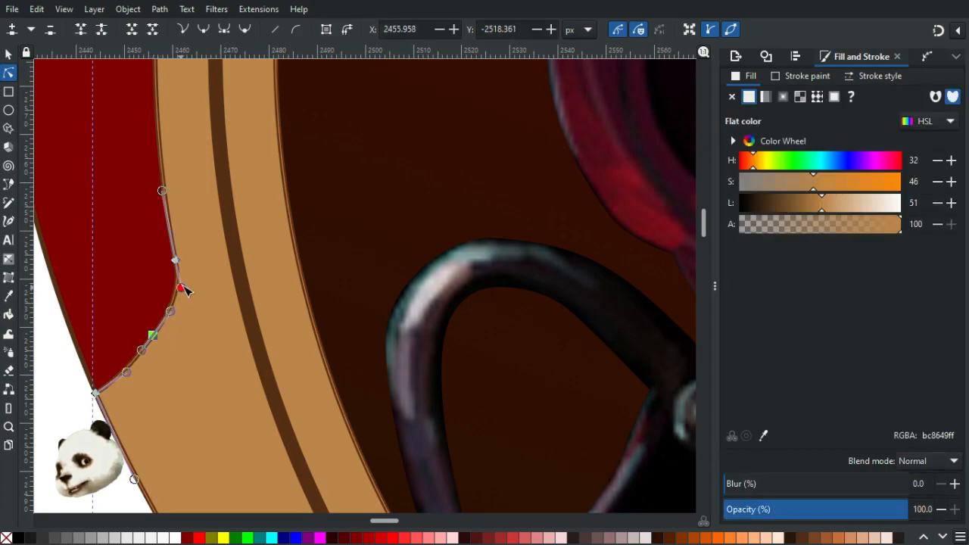
left_click_drag(181, 284, 179, 268)
left_click(66, 419)
Lengthen the upper curve node's lower handle slightly to soften the gold frame's bend beside the left red panel.
scroll(67, 418, "down", 3)
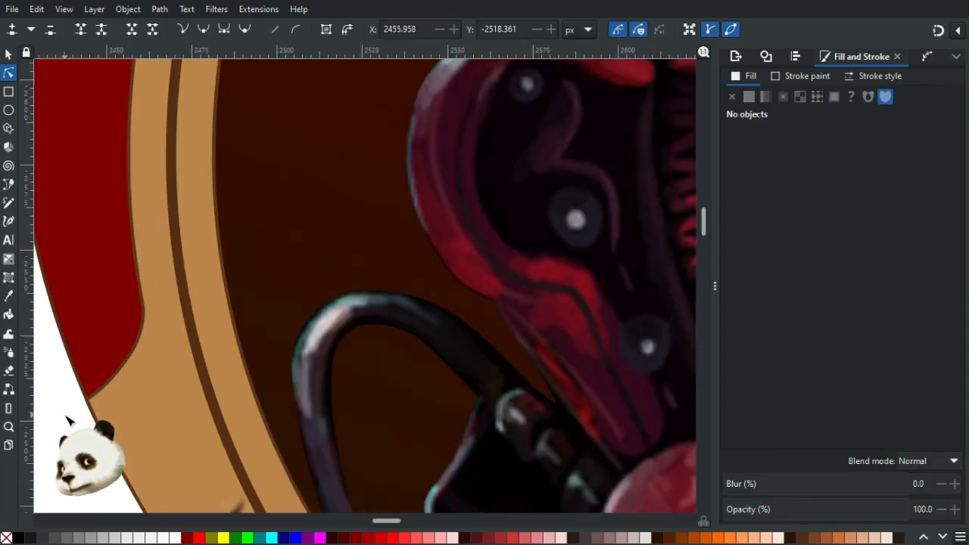
scroll(67, 419, "down", 4)
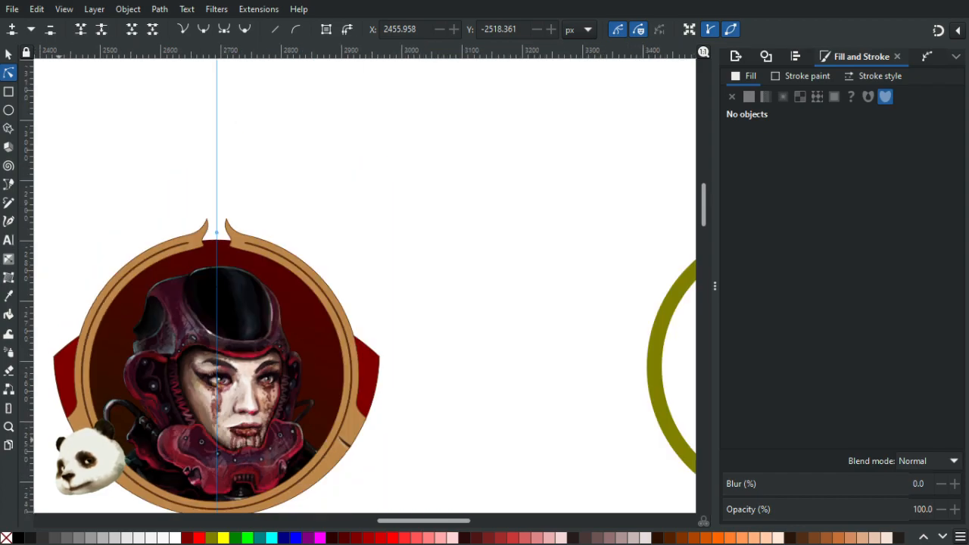
scroll(67, 419, "down", 1)
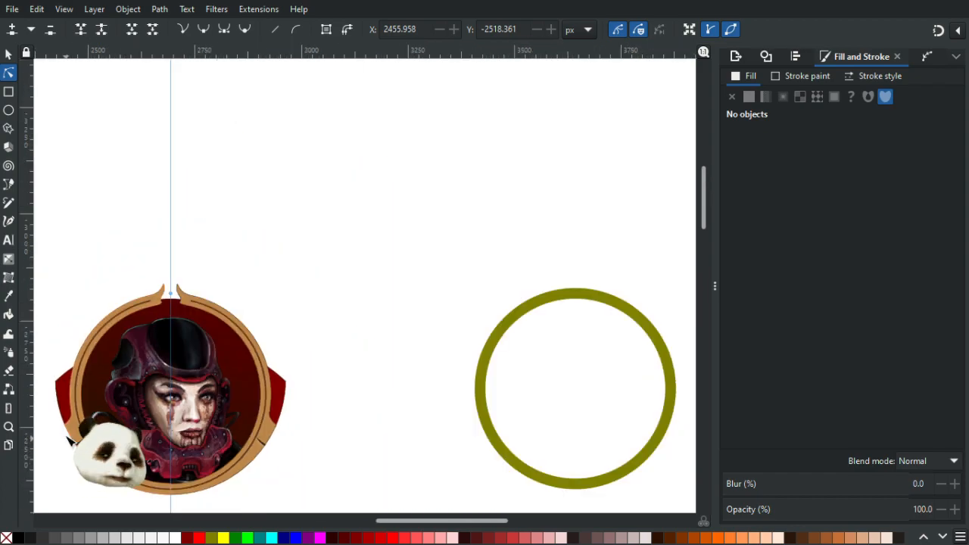
scroll(60, 431, "up", 6)
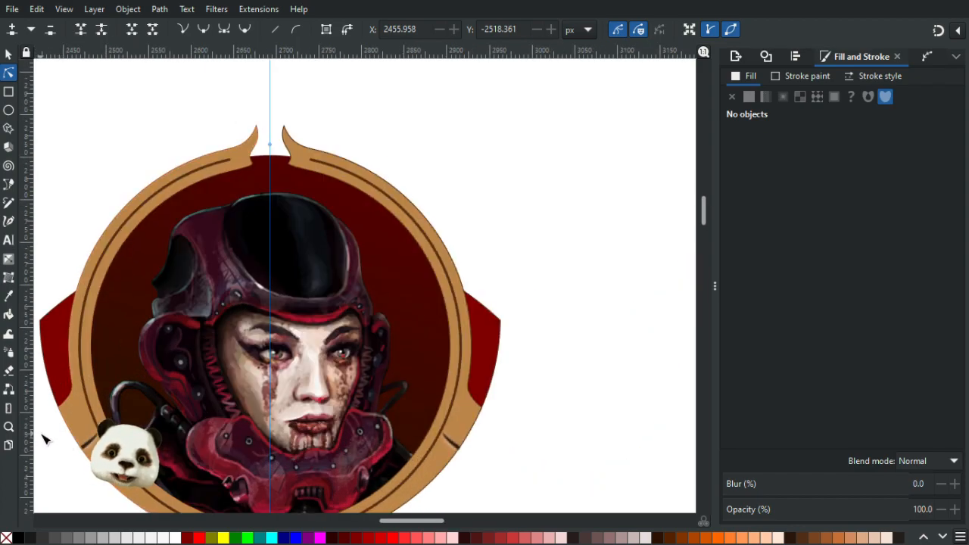
scroll(50, 418, "up", 4)
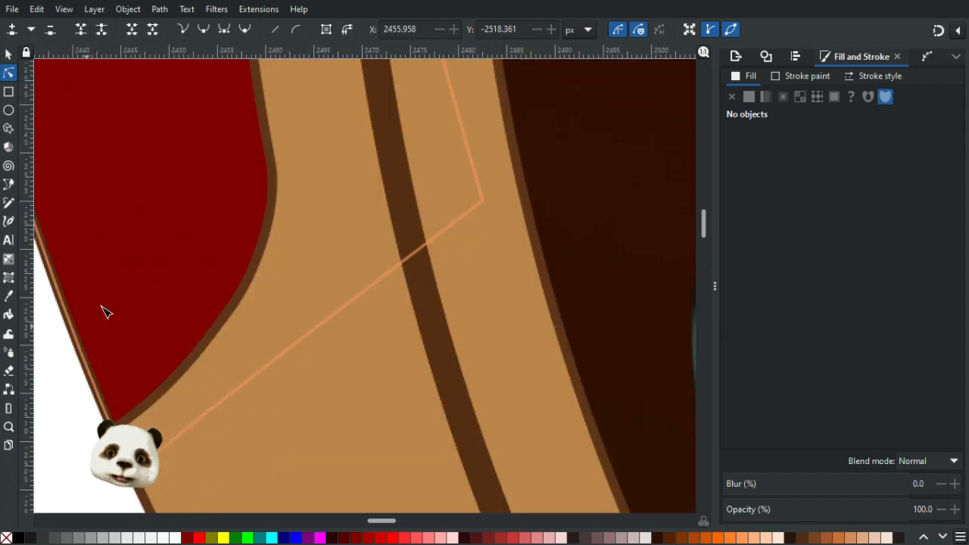
left_click(273, 167)
left_click(272, 165)
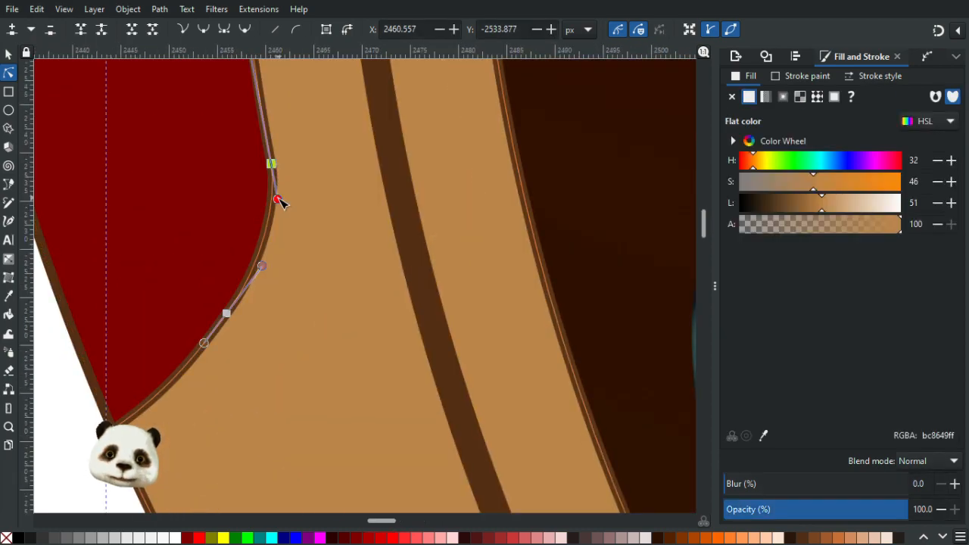
left_click_drag(280, 199, 280, 207)
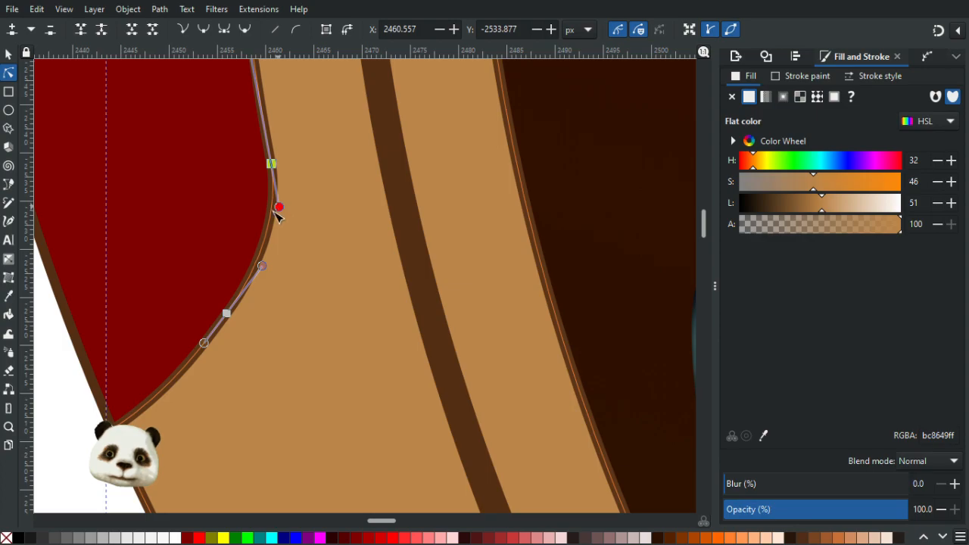
Recolour the red side panels with the gold fill bc8649ff sampled from the frame.
left_click(227, 232)
scroll(212, 242, "down", 3)
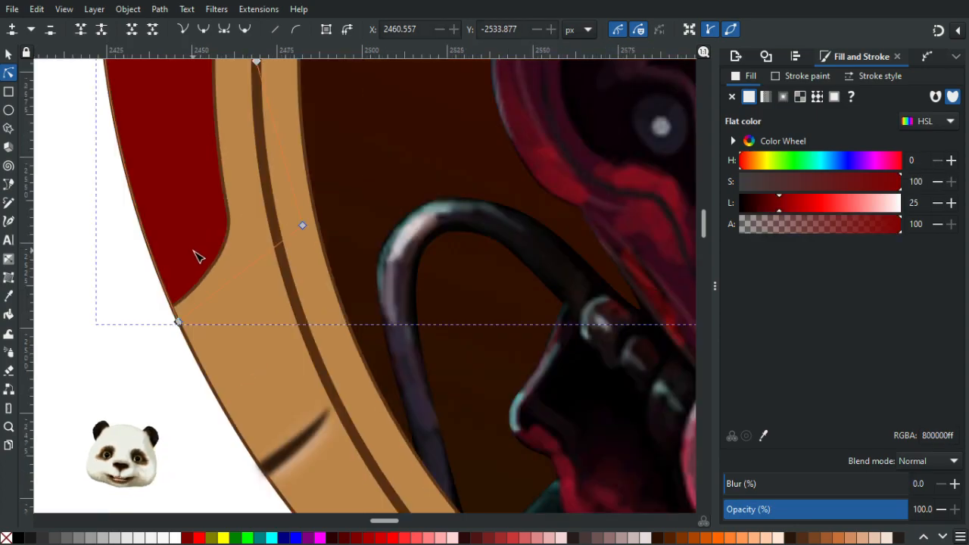
key("d")
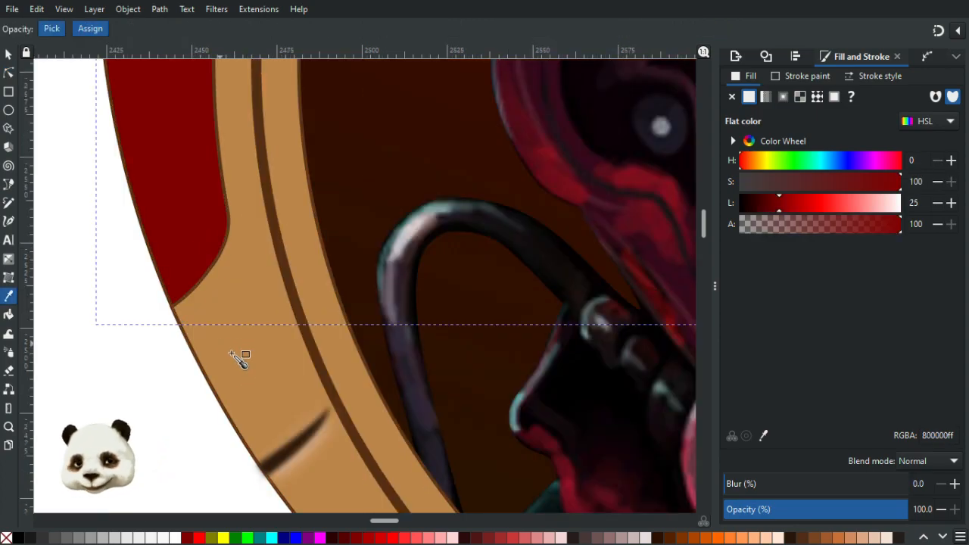
left_click(238, 357)
scroll(243, 379, "down", 1)
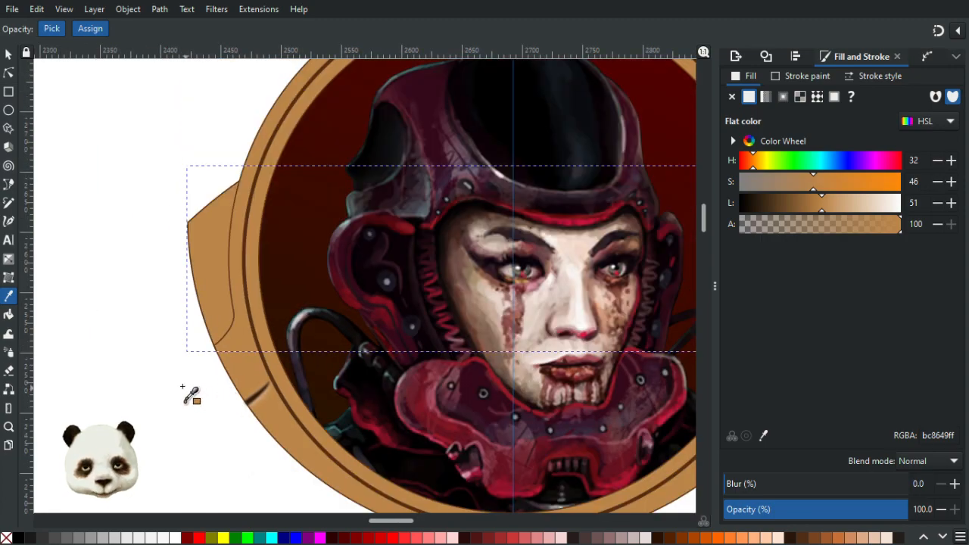
scroll(199, 348, "up", 1)
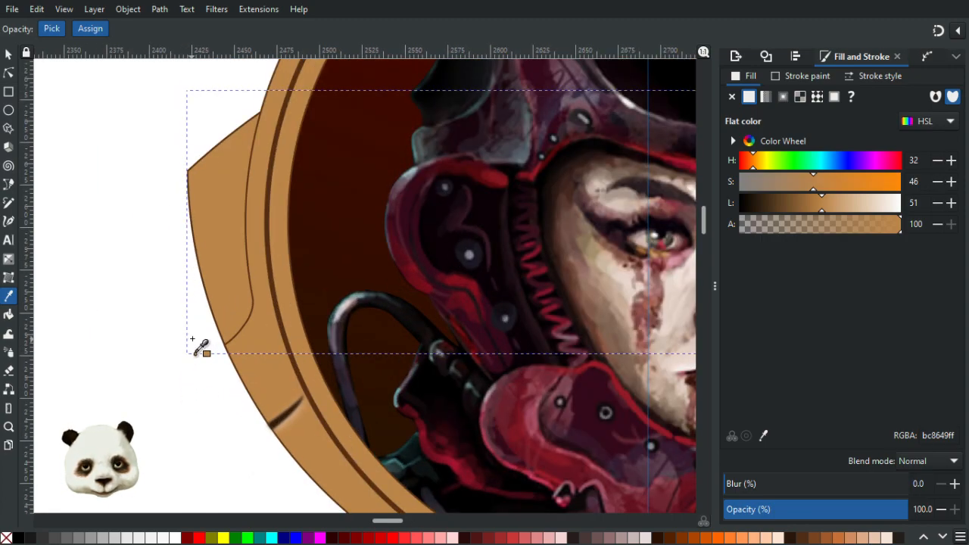
left_click(8, 57)
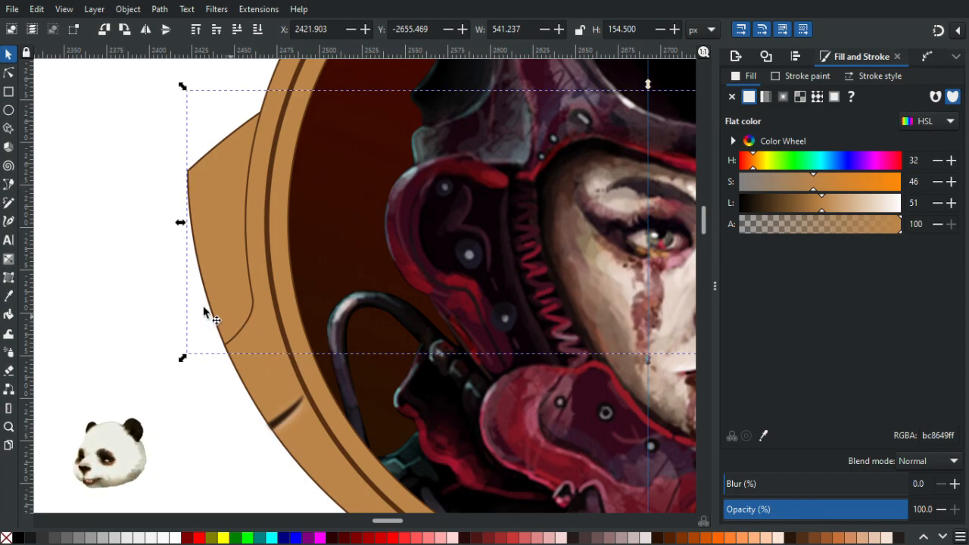
Move the lower corner node of the frame's left side plate slightly inward along the ring's outer edge.
scroll(241, 312, "up", 2, "ctrl")
scroll(241, 312, "up", 2, "ctrl")
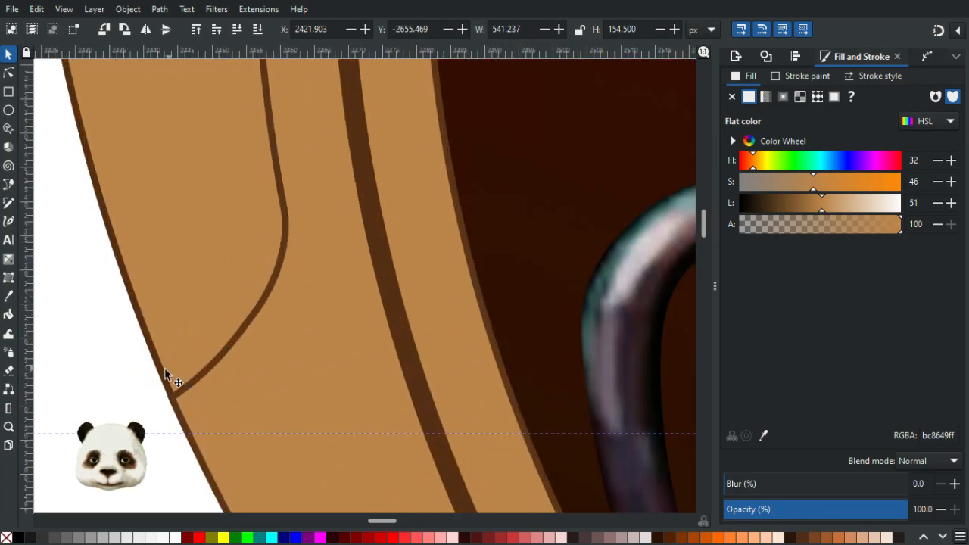
left_click(8, 73)
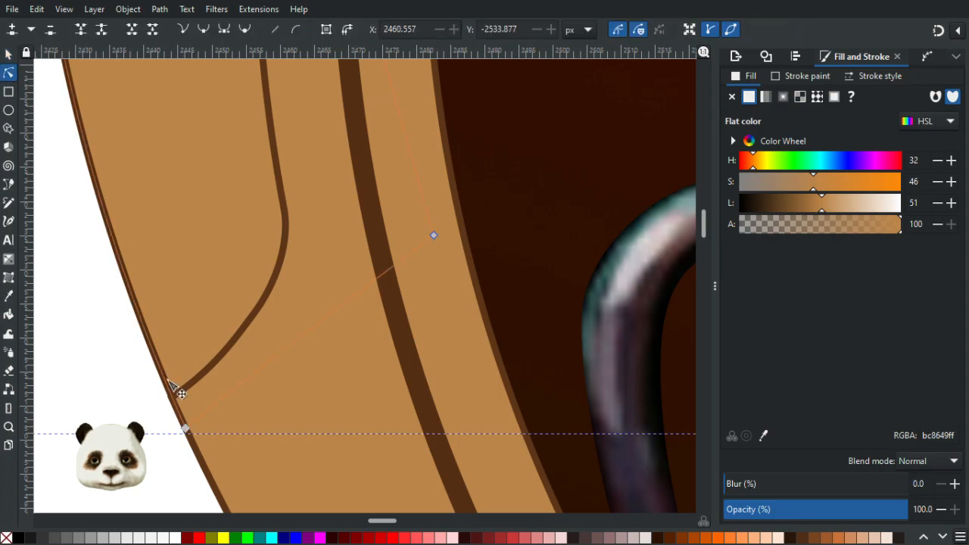
left_click(192, 425)
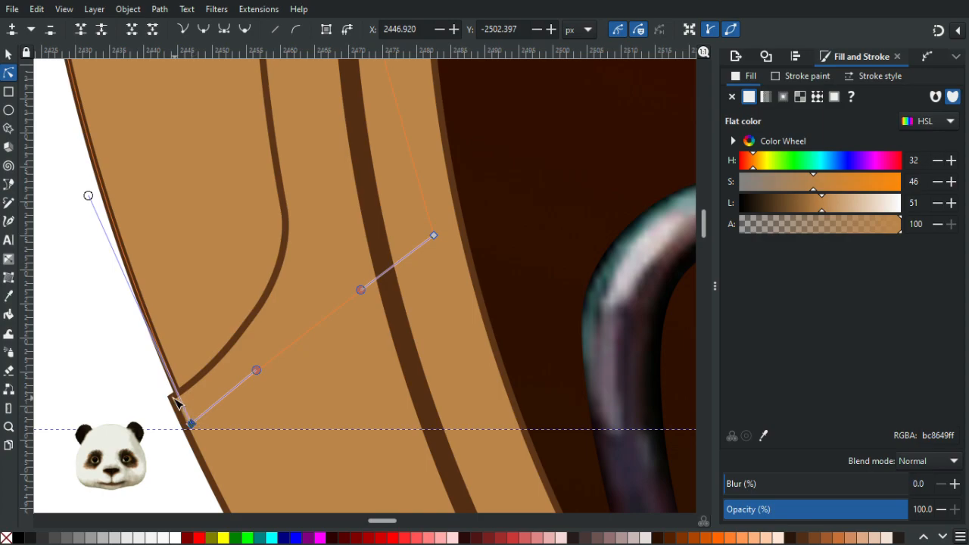
Add a node on each side of the ring's sharp corner below the left side plate and delete the corner node.
left_click(182, 397)
scroll(183, 397, "up", 4)
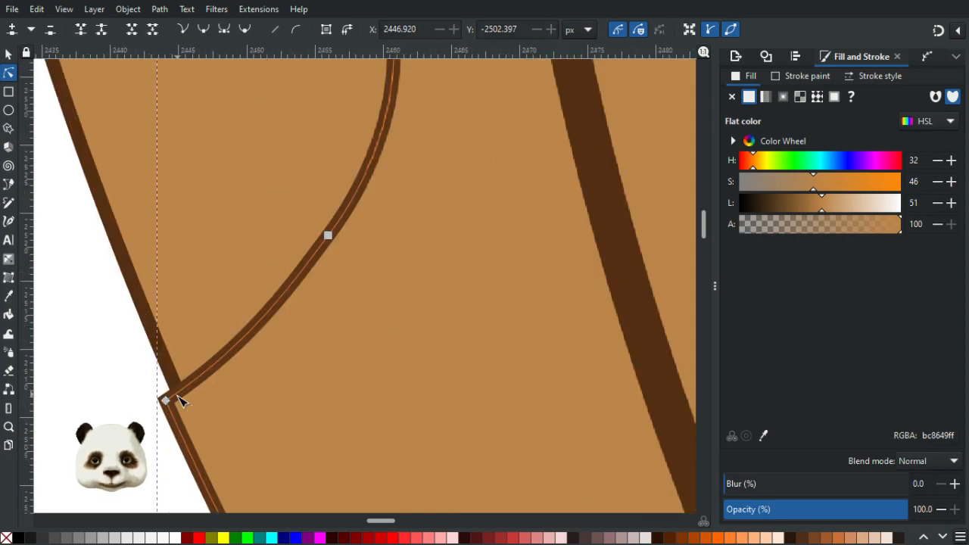
left_click(202, 380)
double_click(198, 373)
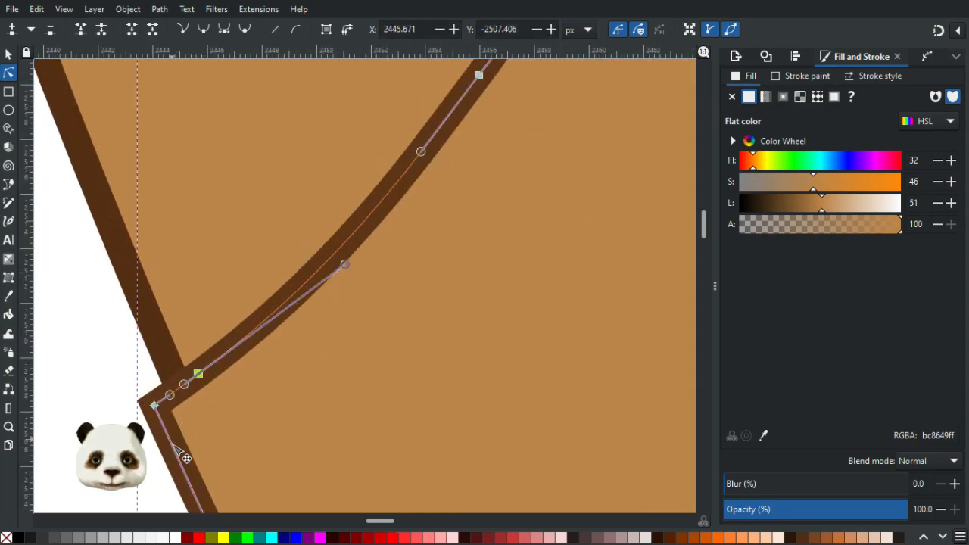
double_click(175, 450)
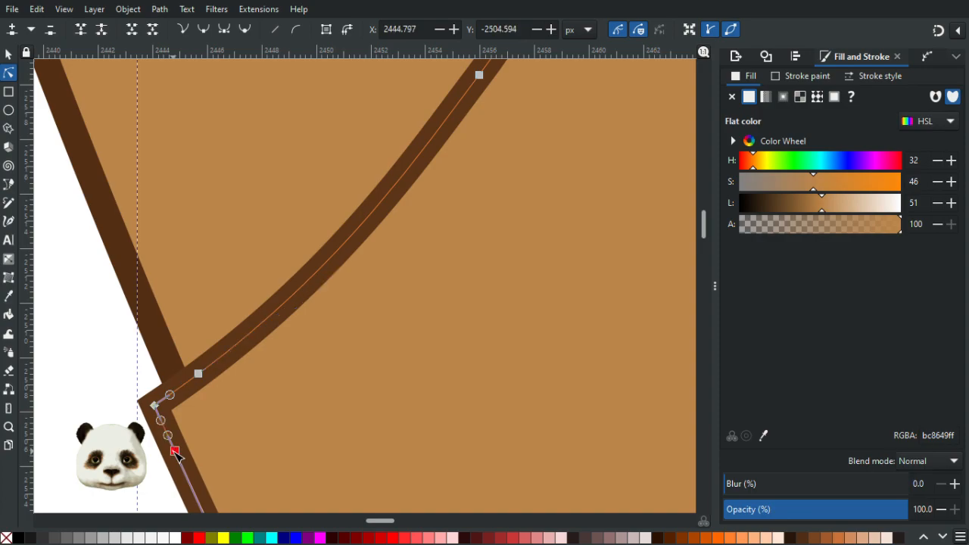
left_click(155, 406)
key("Delete")
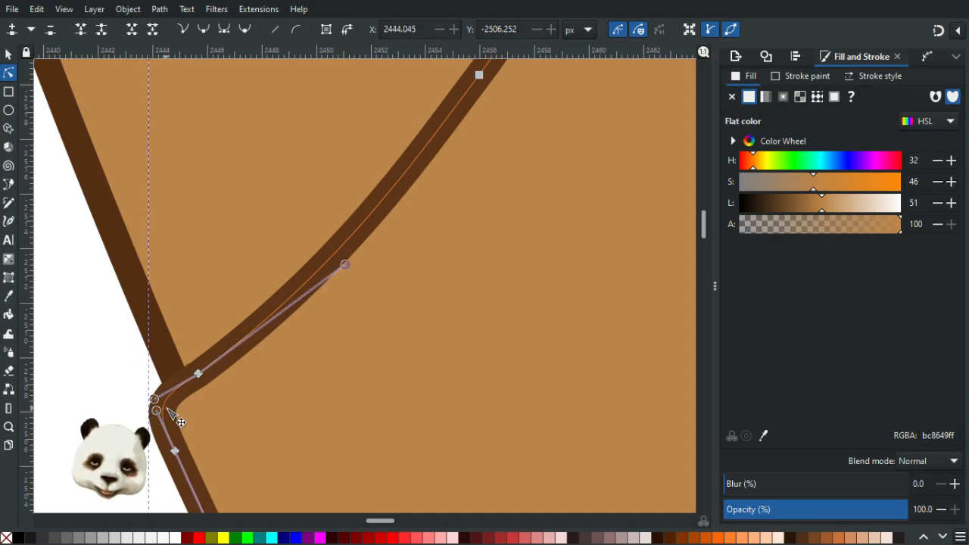
Adjust the curve handles of the two remaining nodes to round the ring's corner smoothly below the left side plate.
left_click_drag(156, 398, 179, 387)
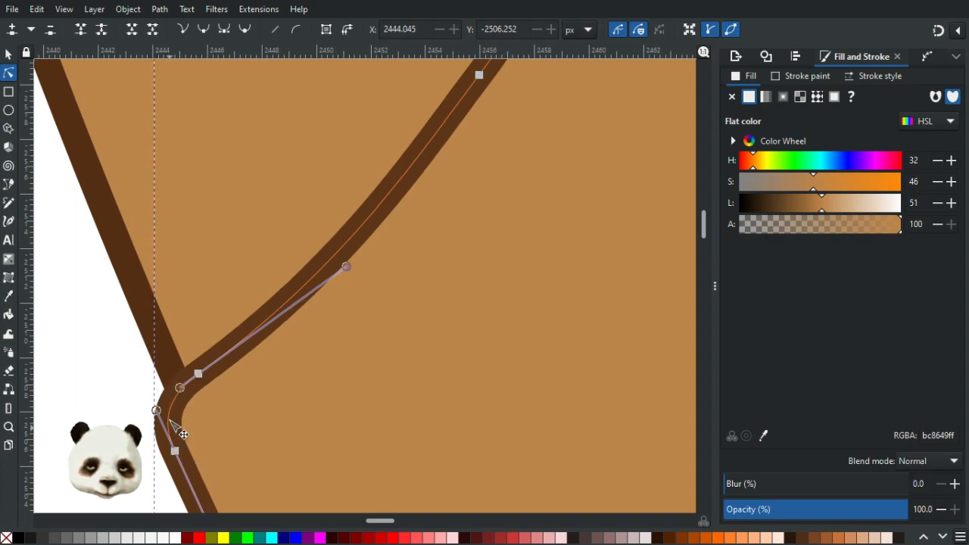
left_click_drag(156, 410, 162, 419)
key("ctrl+z")
left_click(176, 451)
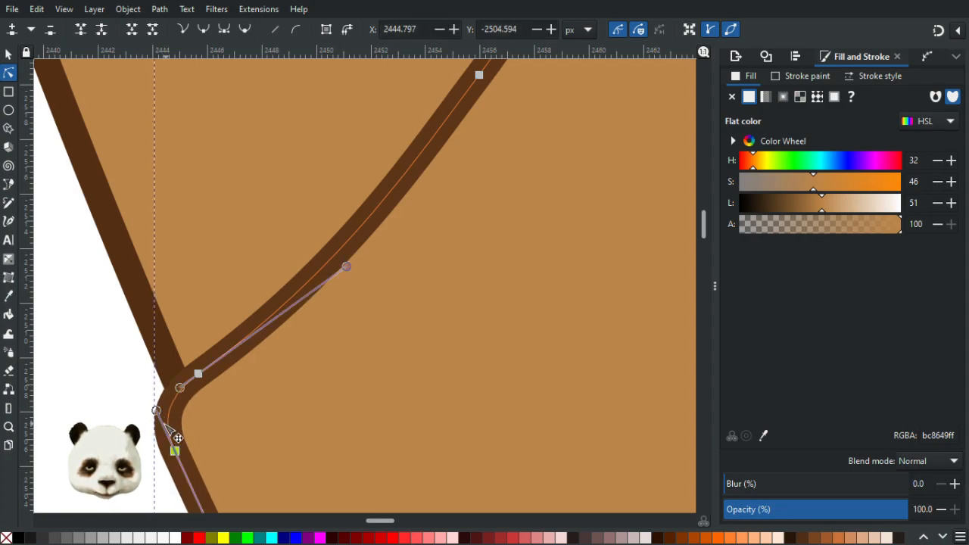
left_click_drag(156, 410, 162, 425)
left_click(134, 441)
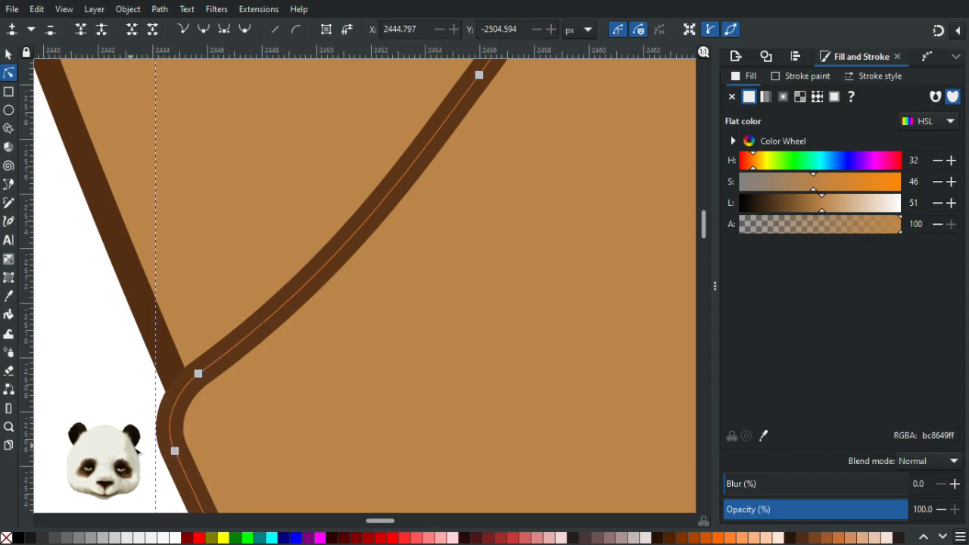
left_click(134, 443)
Reposition the left side plate's lower corner node and adjust its curve handle so the edge meets the rounded ring corner.
scroll(138, 437, "down", 12)
scroll(231, 408, "down", 5)
scroll(234, 412, "down", 4)
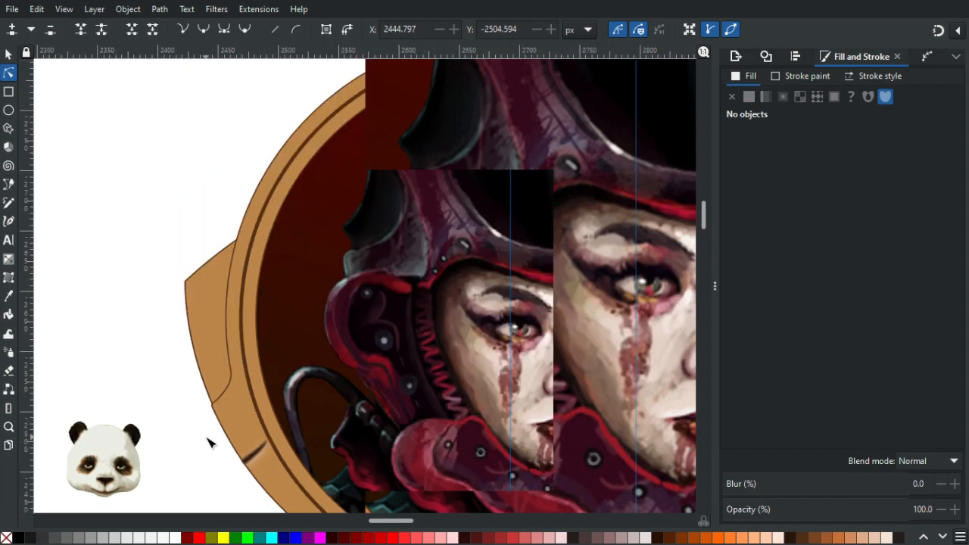
left_click_drag(204, 442, 108, 326)
scroll(105, 366, "down", 1)
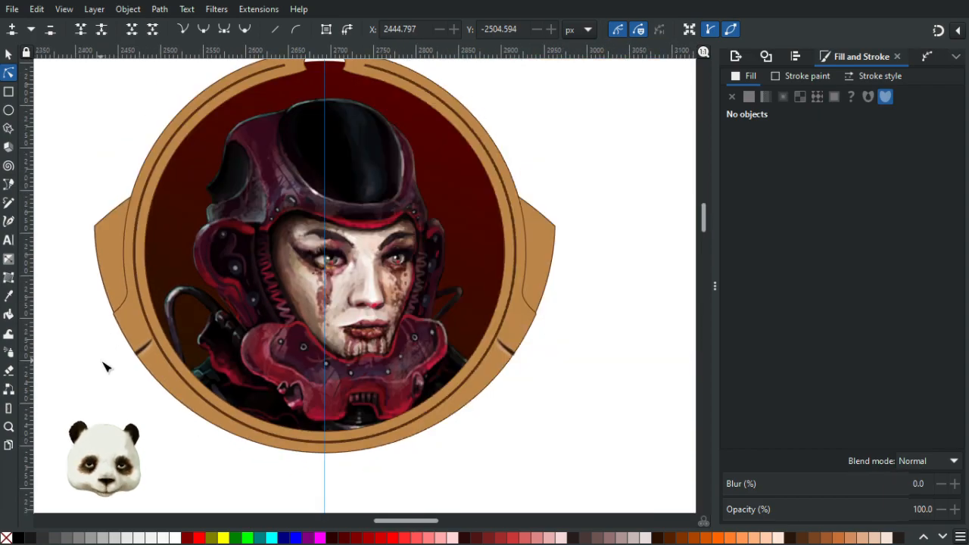
scroll(99, 345, "up", 3)
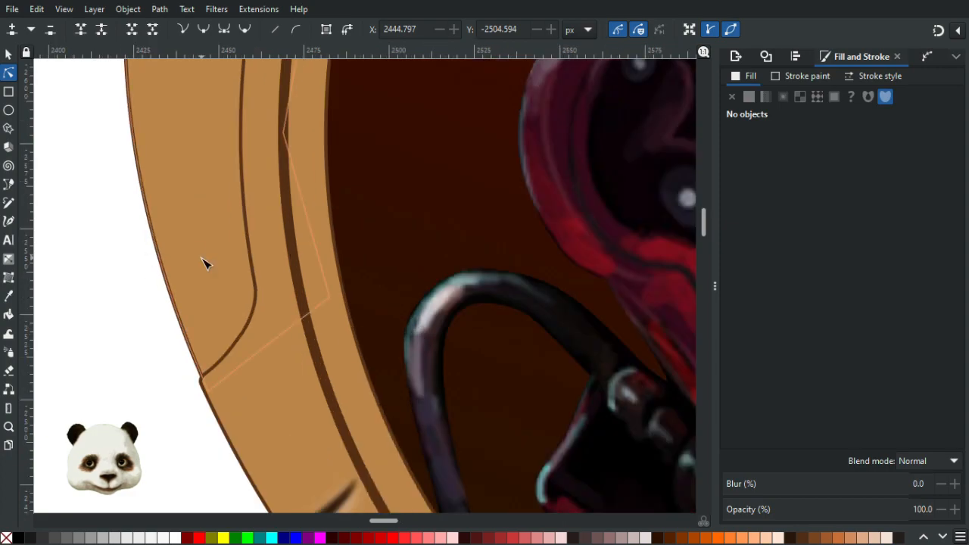
left_click(203, 380)
scroll(206, 386, "up", 1)
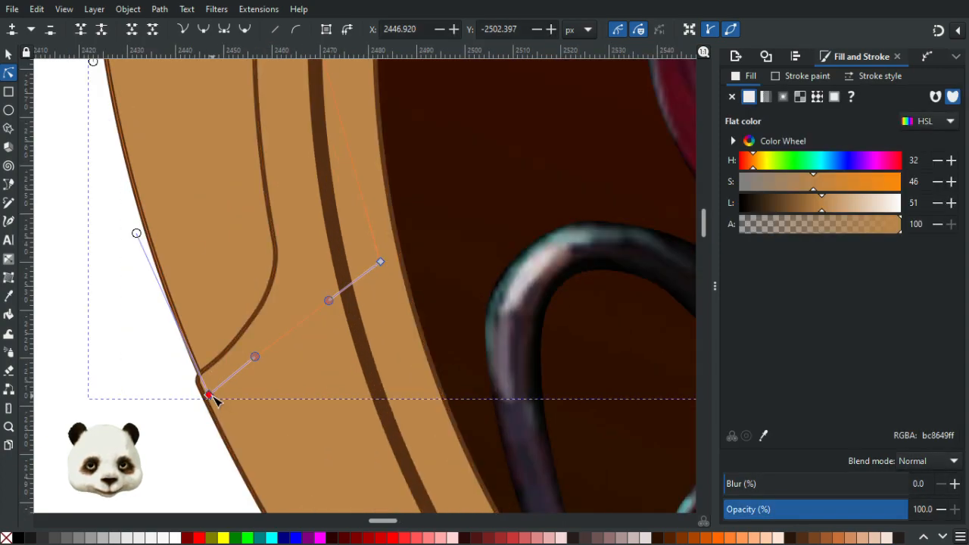
left_click_drag(141, 230, 134, 241)
left_click(126, 375)
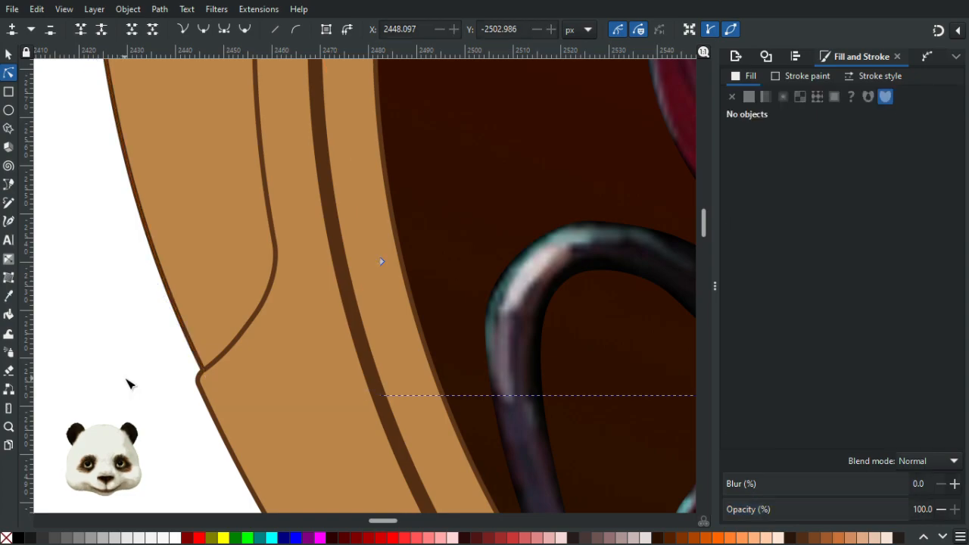
Draw a closed Bezier shape over the curved lower end of the left side plate's inner outline, starting at the notch.
scroll(134, 387, "down", 6)
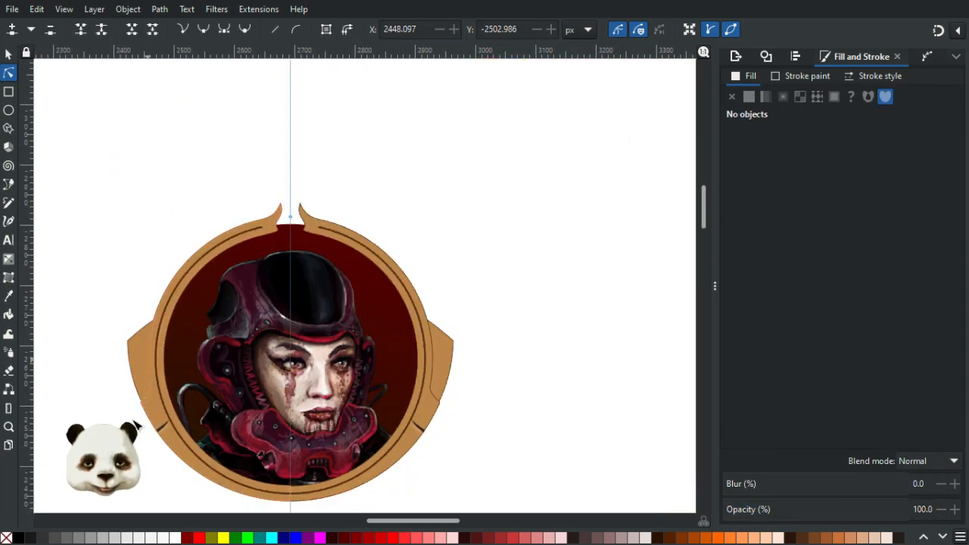
scroll(151, 401, "up", 4)
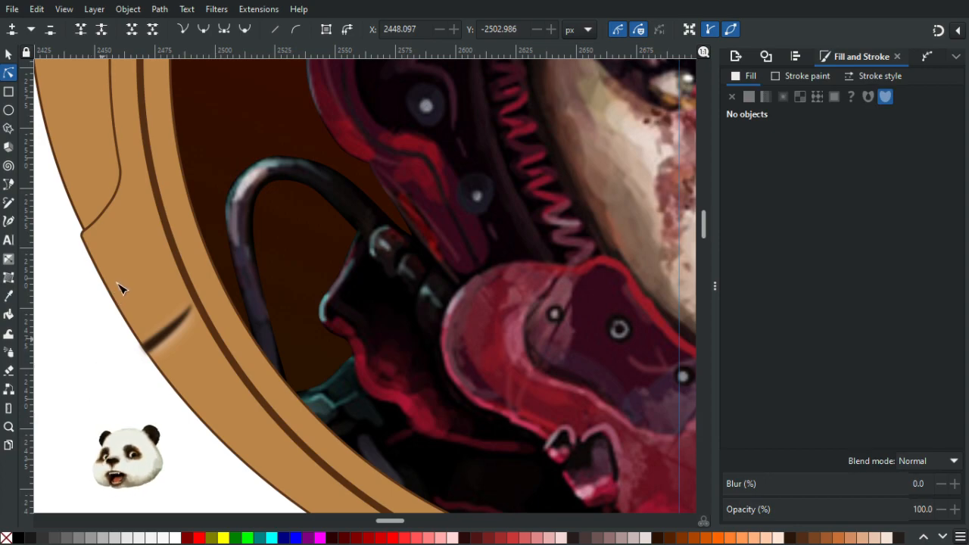
scroll(117, 288, "down", 5)
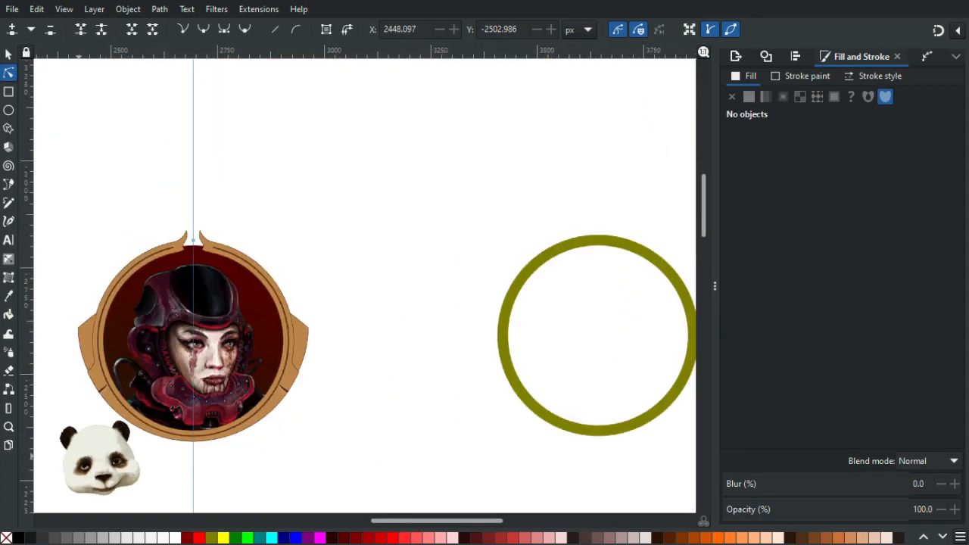
scroll(58, 368, "up", 6)
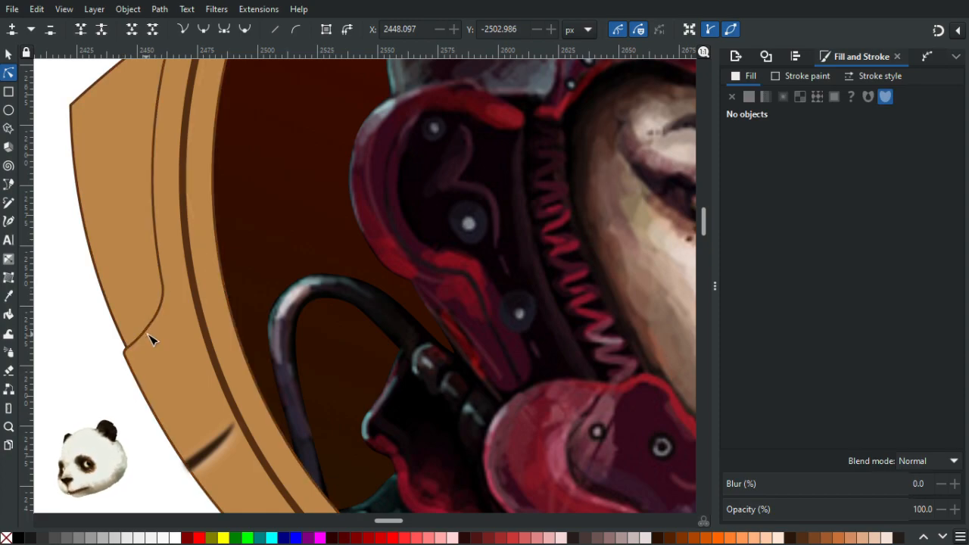
key("b")
scroll(134, 335, "up", 2)
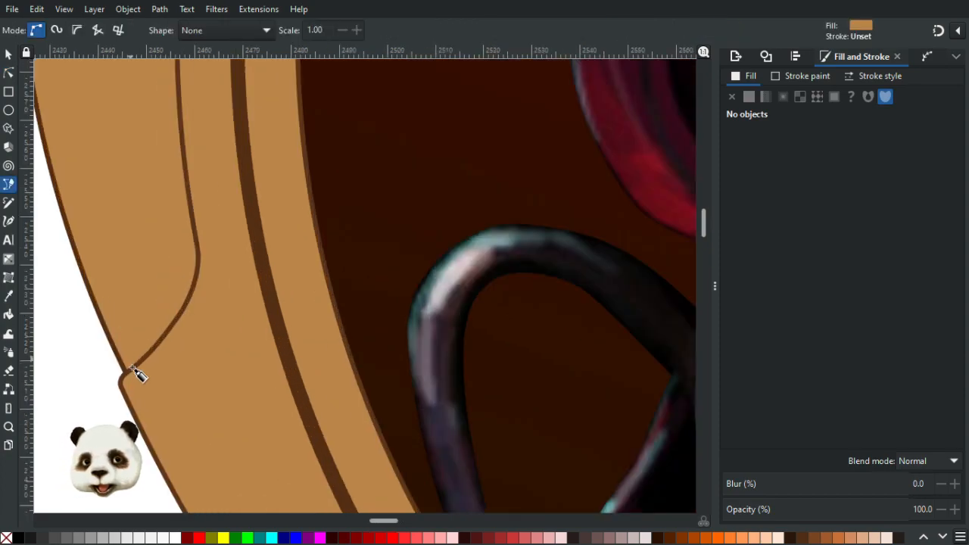
left_click(126, 374)
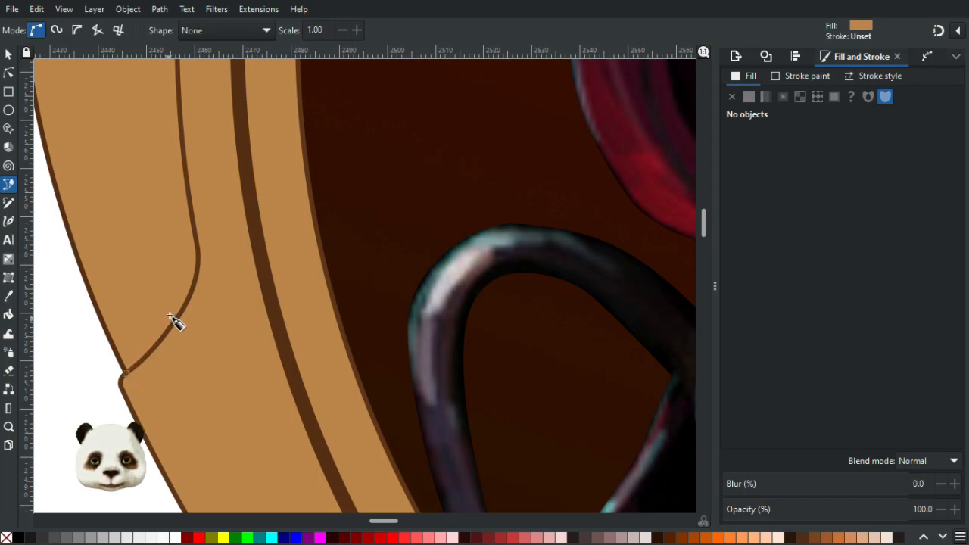
left_click_drag(195, 238, 192, 200)
left_click_drag(225, 317, 217, 331)
left_click(126, 375)
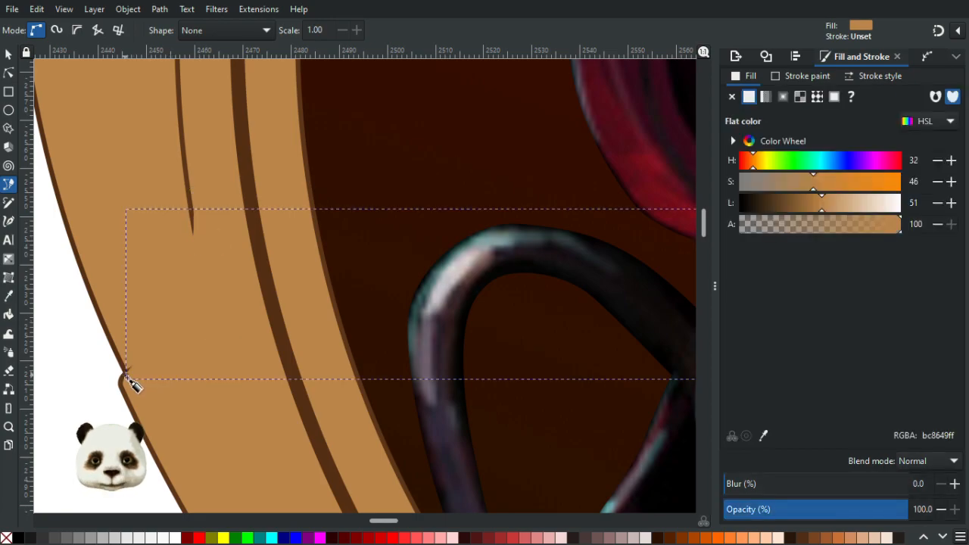
Give the new shape the crease's sampled dark brown fill (2d1a0cff) and a 10% blur, lowered behind the ring piece.
scroll(195, 371, "down", 4)
key("d")
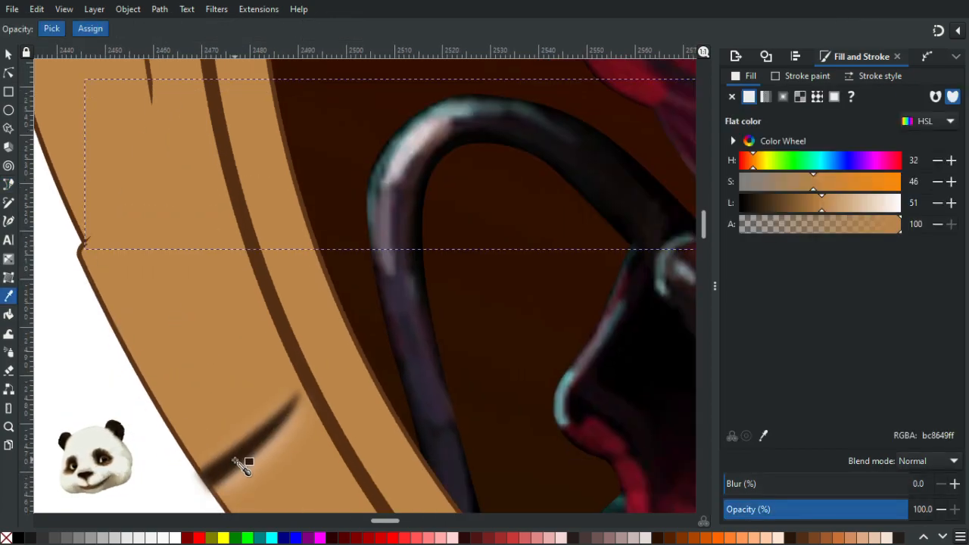
left_click(244, 462)
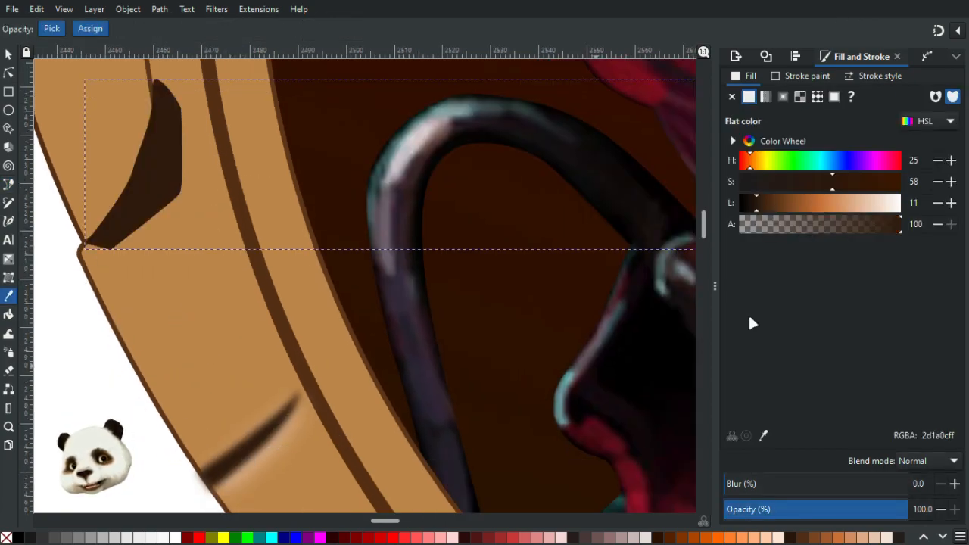
left_click(743, 485)
key("Page_Down")
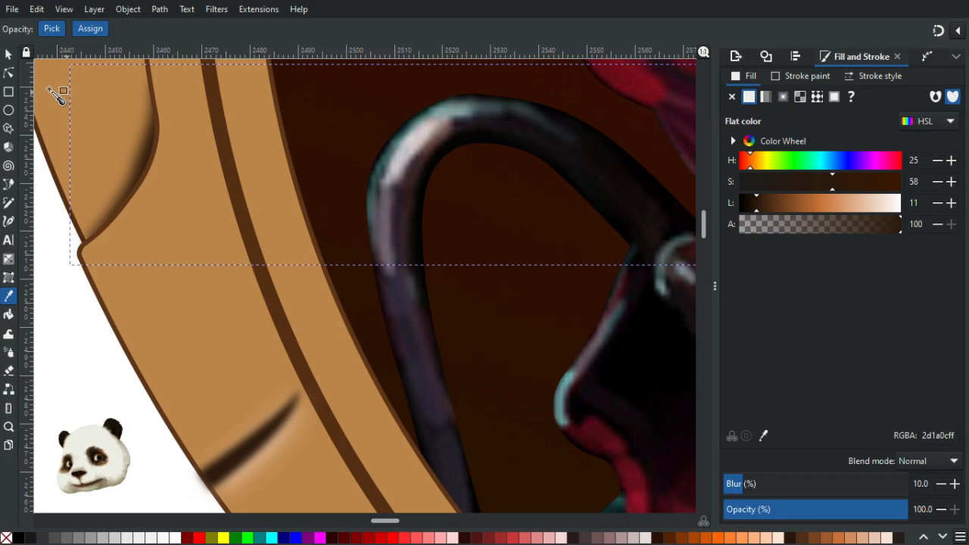
Reshape the shadow's inner edge by deleting its middle node, moving the upper and lower end nodes and adjusting the curve handle.
left_click(8, 72)
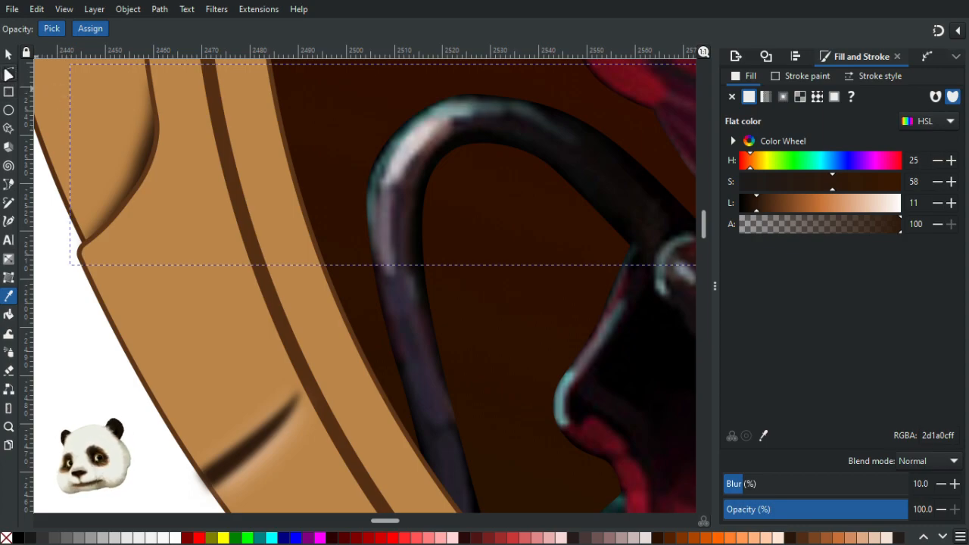
left_click(133, 171)
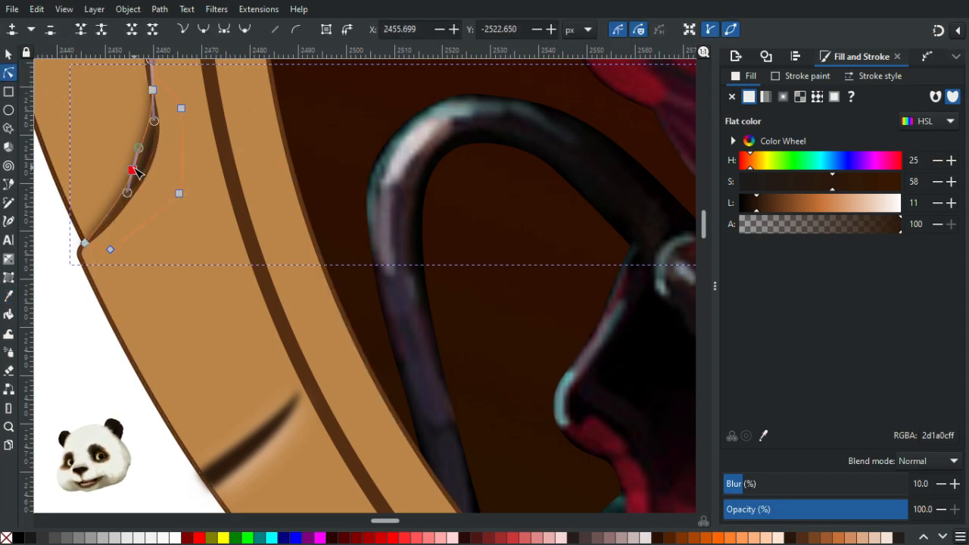
mouse_move(134, 169)
left_mouse_down()
mouse_move(120, 200)
mouse_move(138, 187)
left_mouse_up()
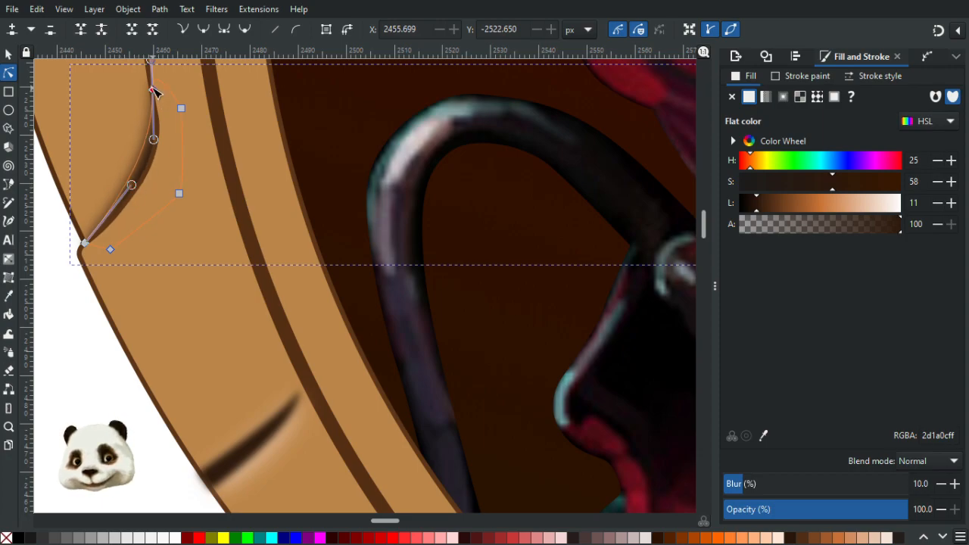
left_click_drag(154, 90, 150, 85)
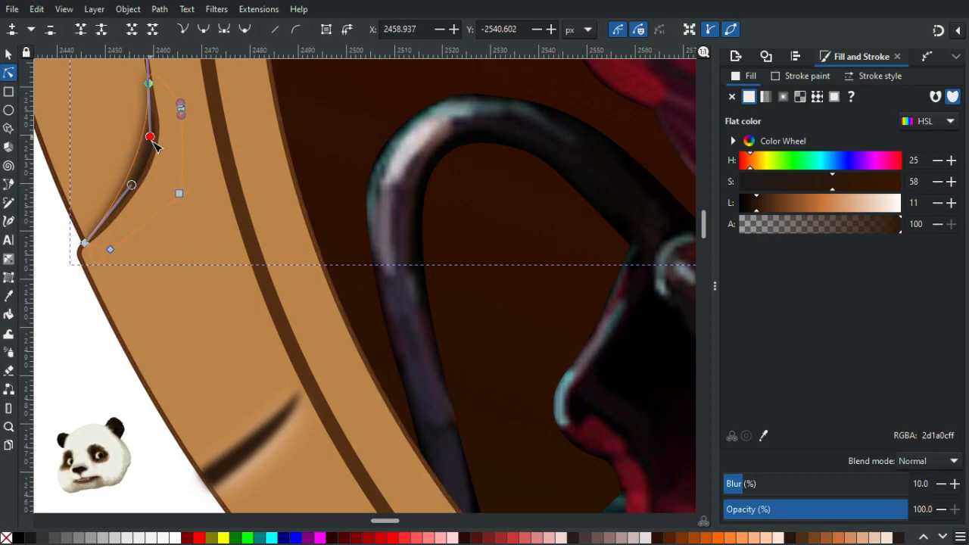
left_click_drag(150, 134, 156, 152)
left_click_drag(86, 244, 99, 274)
left_click(63, 324)
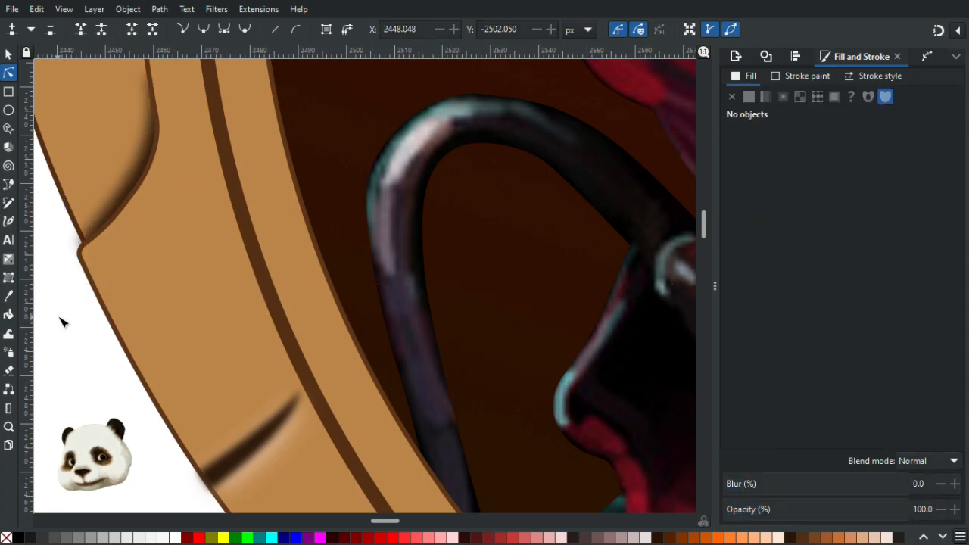
Adjust the curve at the tip of the dark crease on the ring's lower left and set its blur to 7%.
scroll(60, 348, "down", 7, "ctrl")
scroll(90, 392, "up", 1, "ctrl")
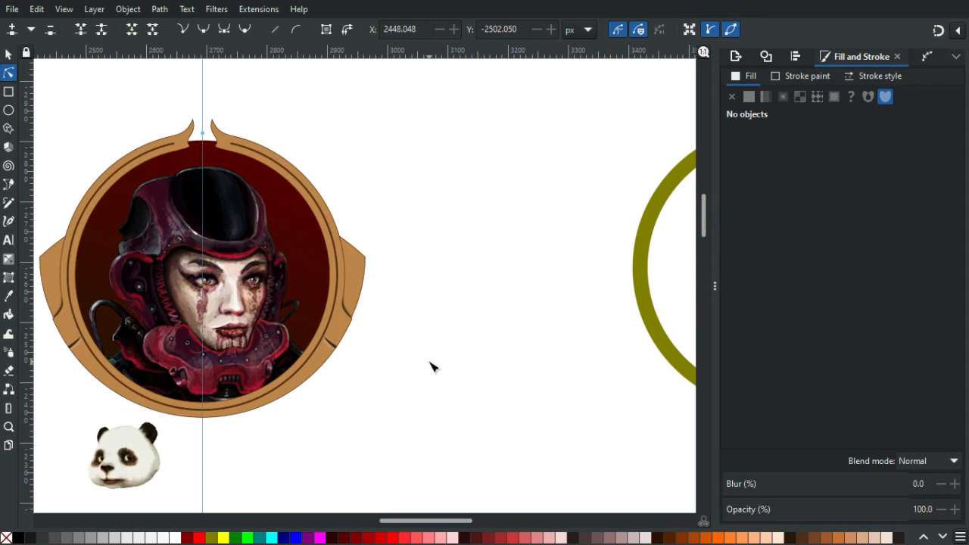
scroll(57, 374, "up", 3, "ctrl")
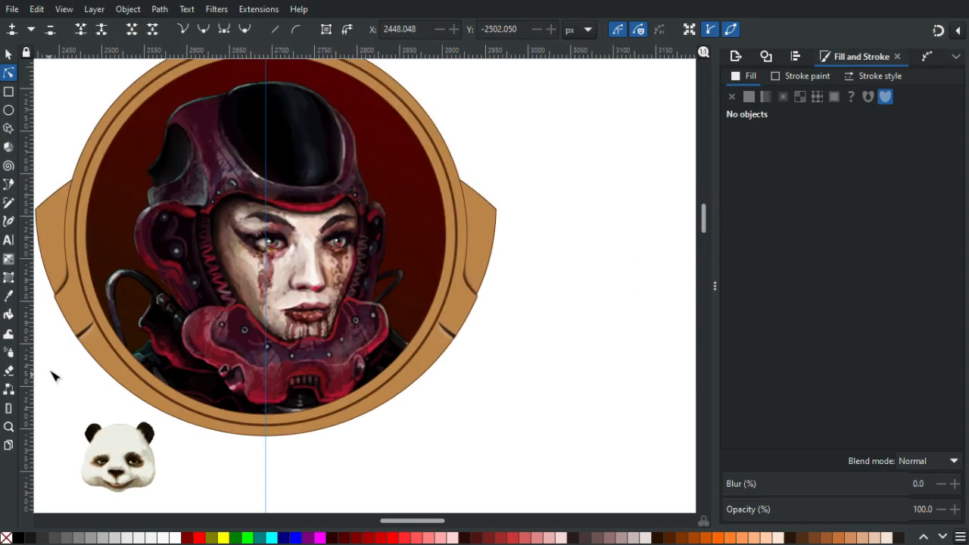
scroll(132, 297, "up", 3, "ctrl")
left_click(154, 245)
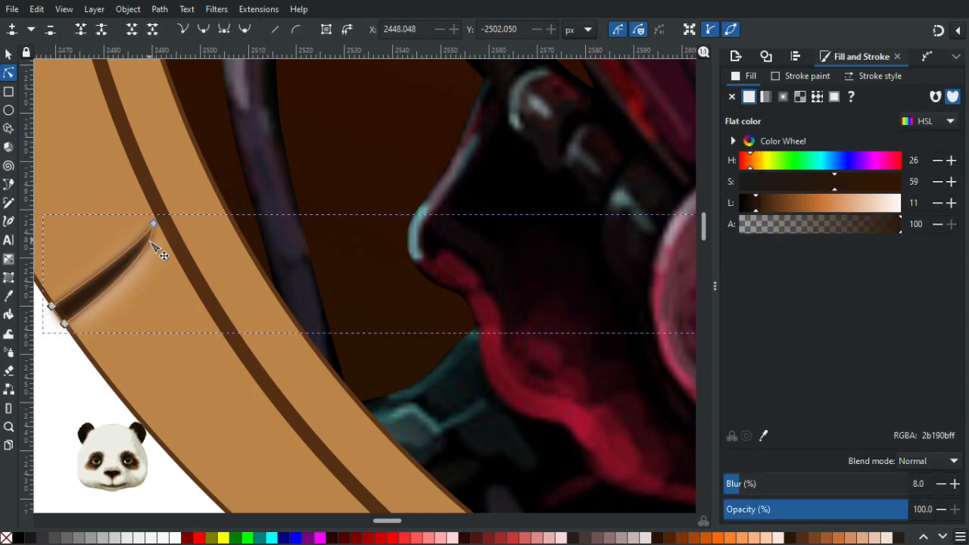
left_click(154, 226)
left_click_drag(145, 244, 133, 250)
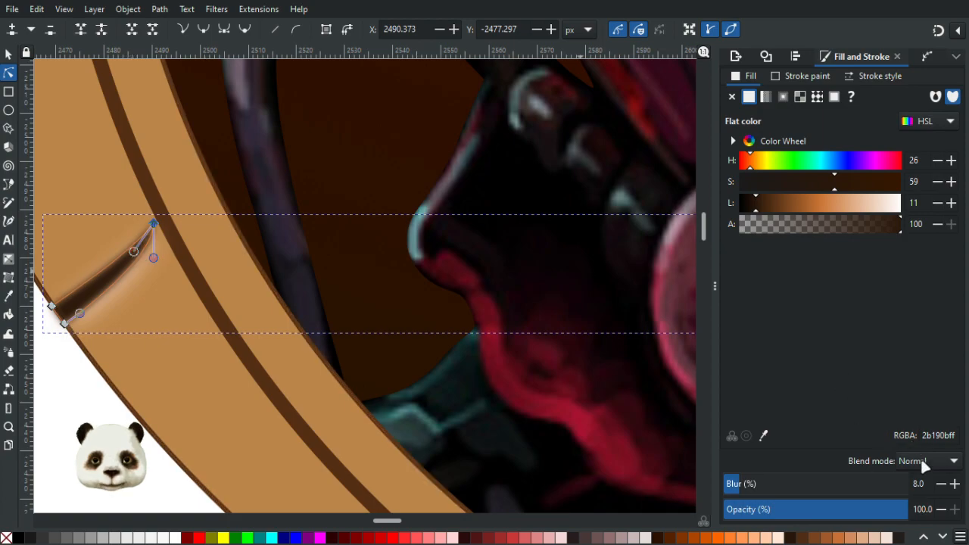
left_click(939, 484)
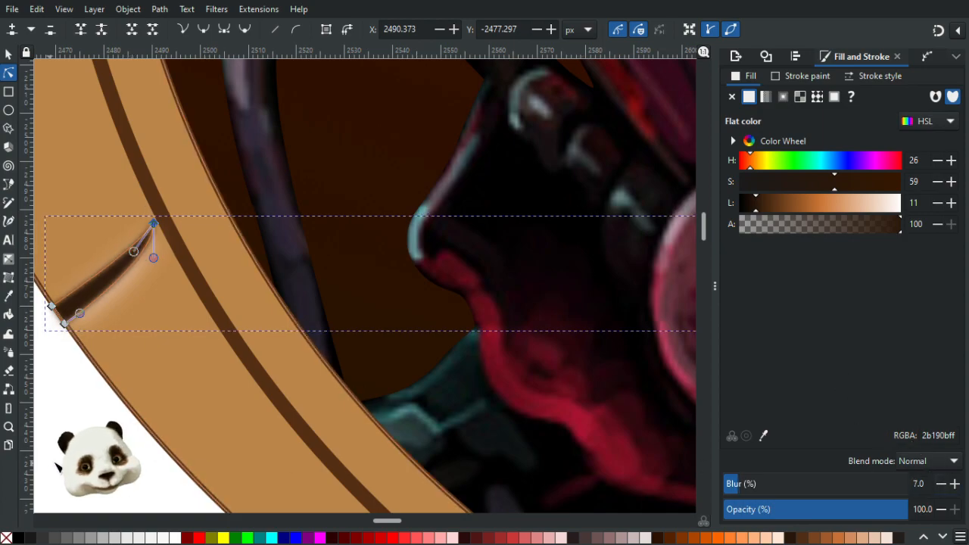
Increase the blur of the dark crease on the ring's lower left to 10%.
left_click(66, 452)
left_click(66, 452)
scroll(66, 452, "down", 6)
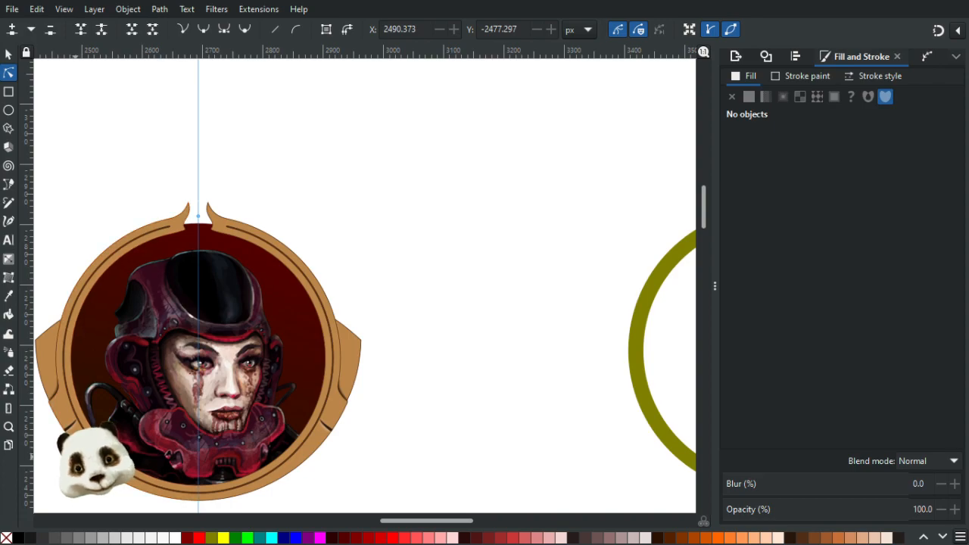
scroll(55, 463, "up", 3)
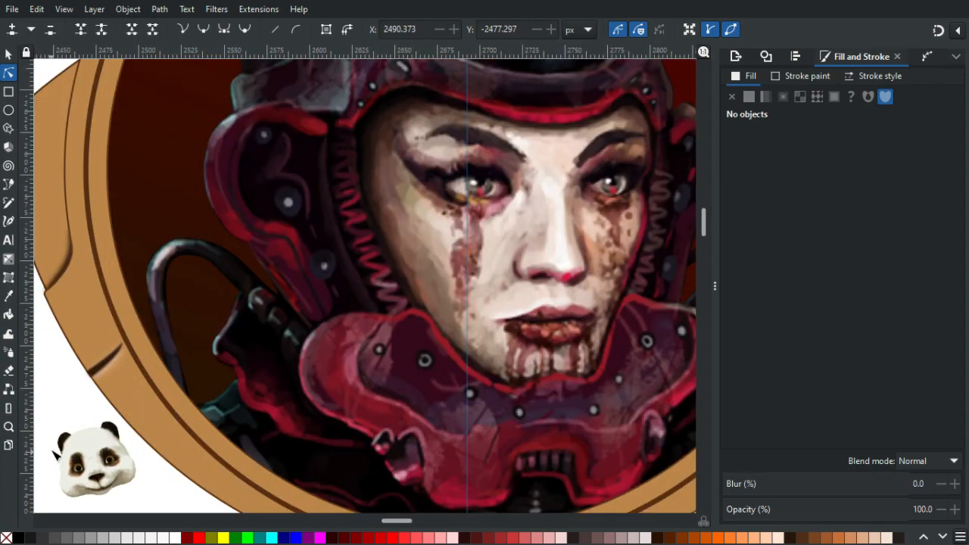
left_click(93, 371)
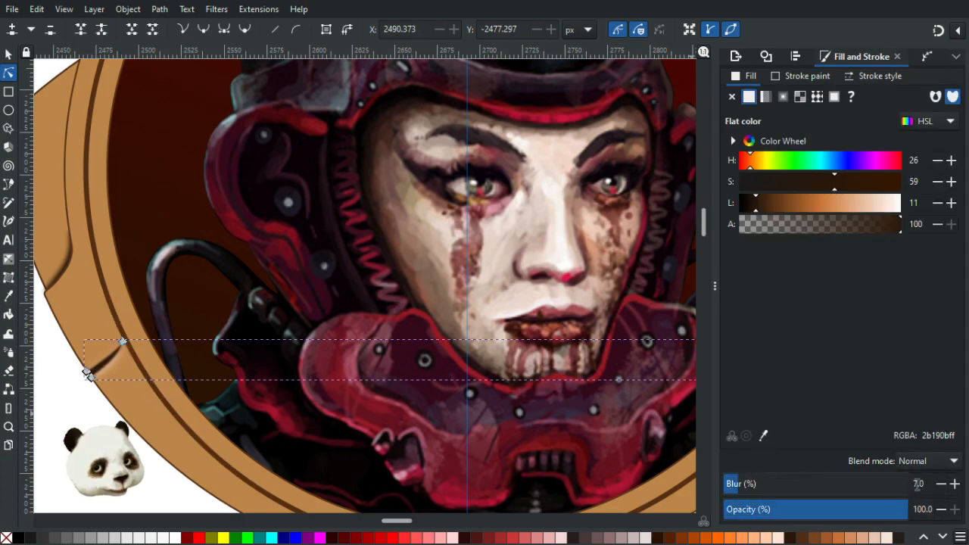
scroll(750, 483, "up", 3)
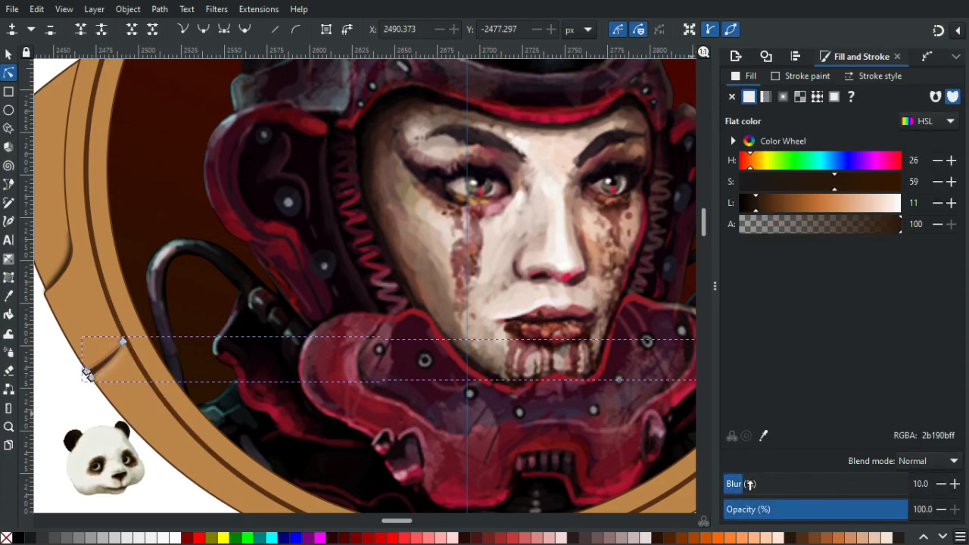
key("Escape")
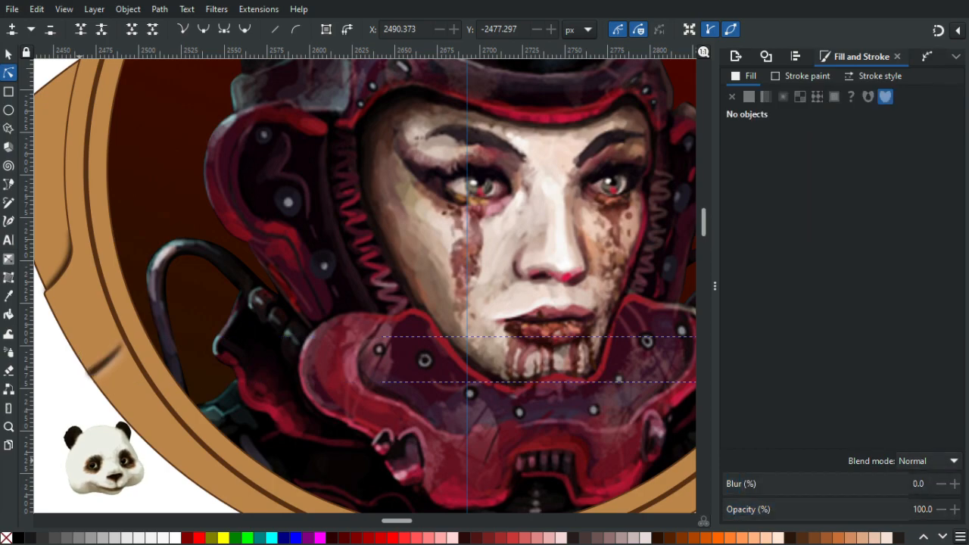
Move the side plate shadow's upper end node further up the plate's inner outline and its upper outer node outward.
scroll(80, 460, "down", 5)
scroll(86, 469, "up", 2)
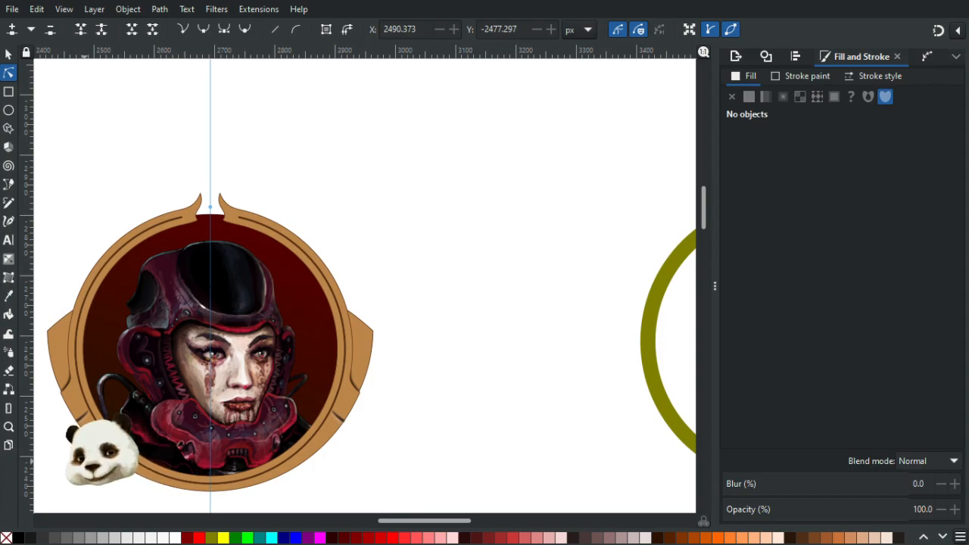
scroll(67, 382, "up", 5)
left_click_drag(125, 324, 205, 203)
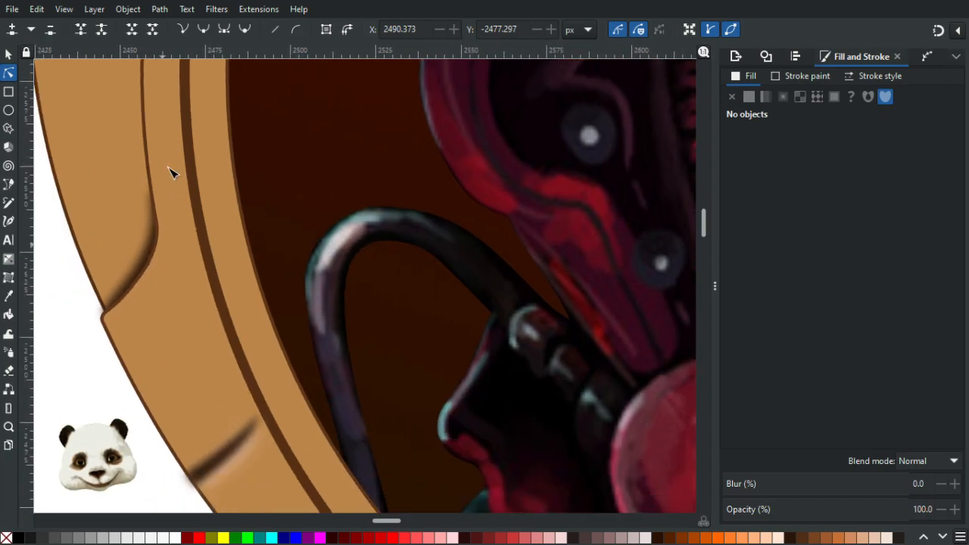
left_click(9, 93)
key("n")
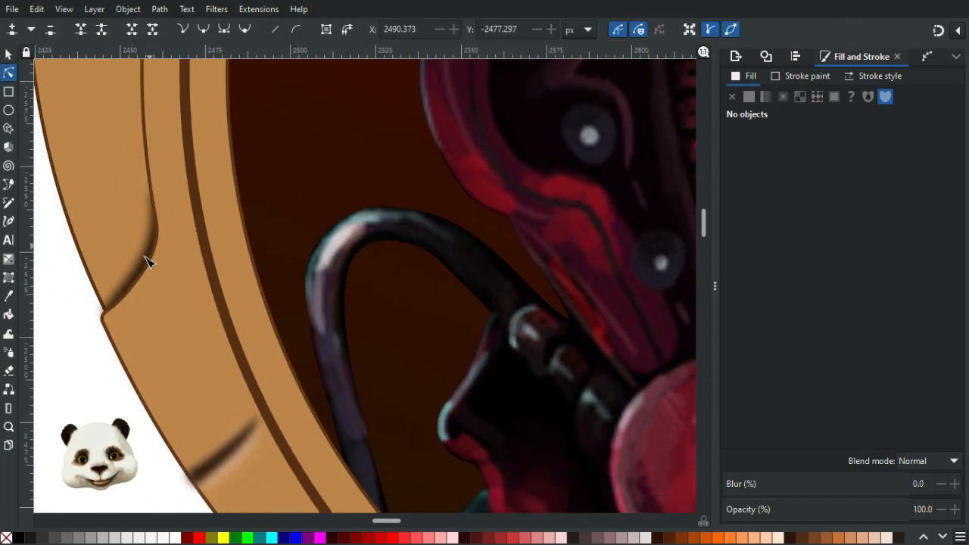
left_click(138, 264)
left_click(140, 261)
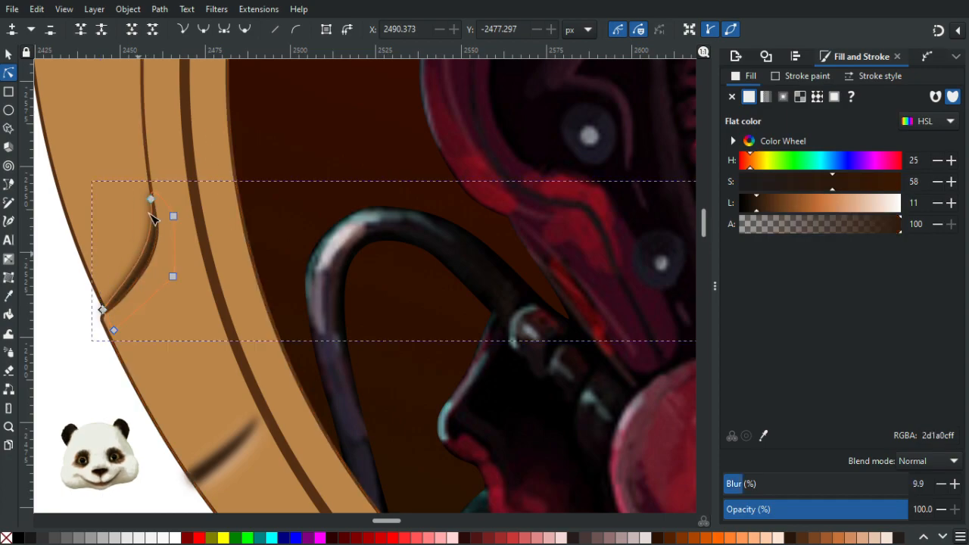
left_click_drag(152, 201, 154, 189)
left_click(173, 217)
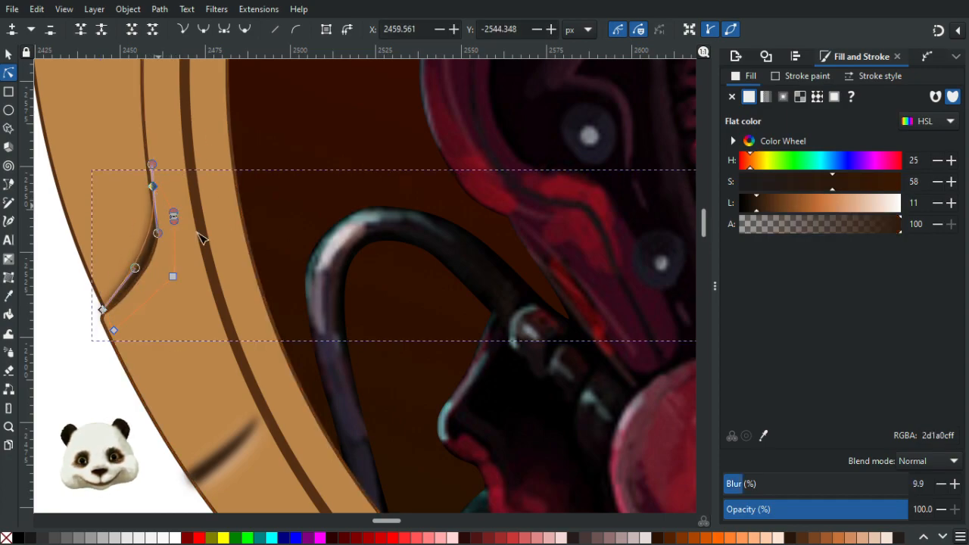
left_click_drag(173, 213, 184, 209)
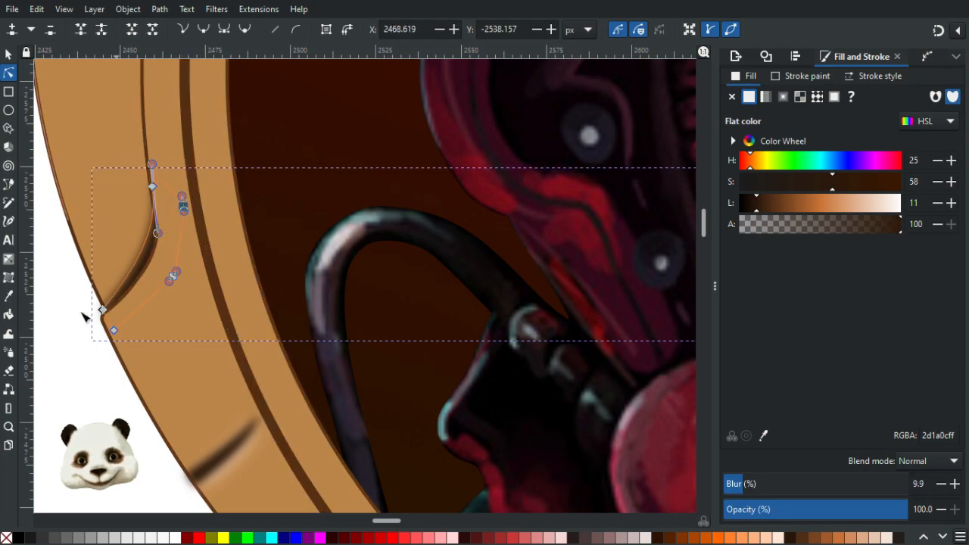
left_click(84, 371)
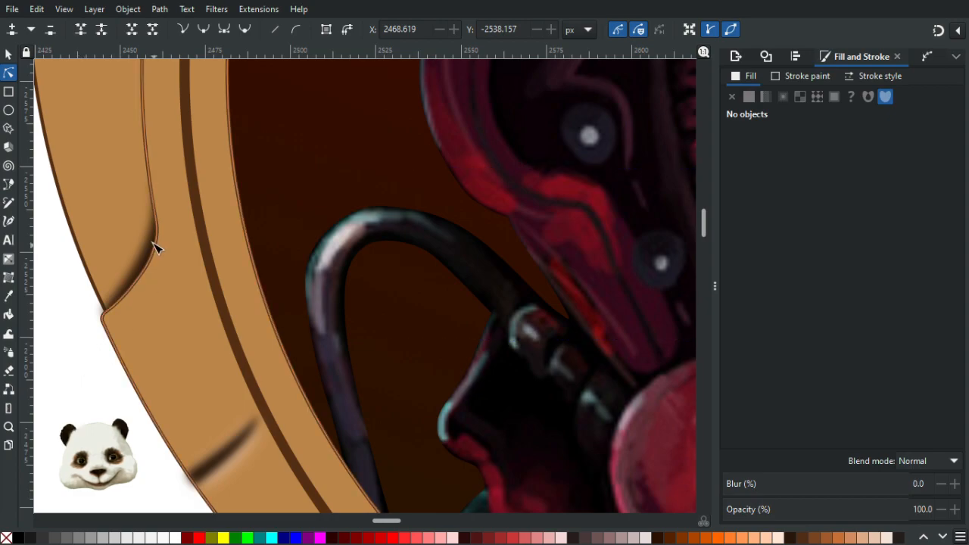
Fine-tune the position of the plate shadow's upper end node against the inner outline.
left_click(148, 250)
left_click(154, 187)
left_click_drag(156, 188, 154, 187)
left_click(86, 381)
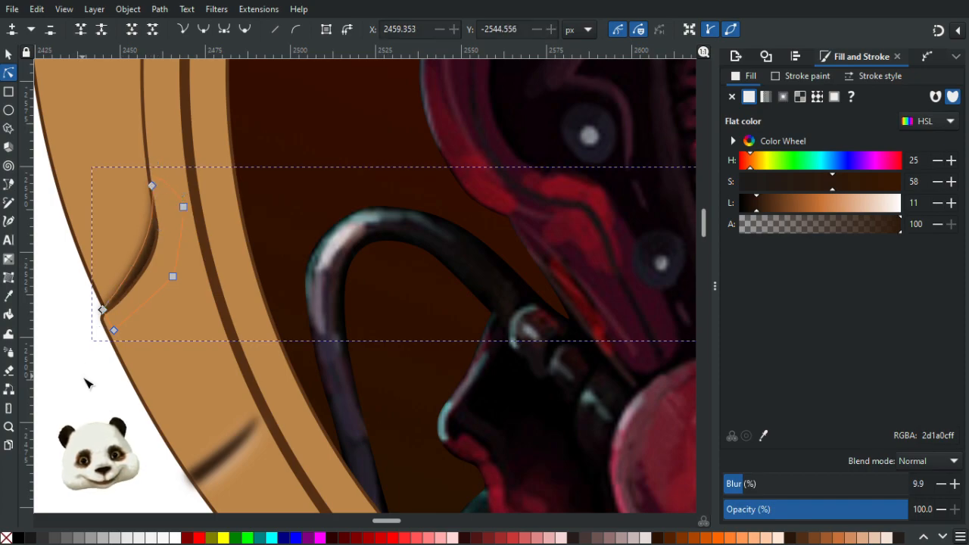
left_click(86, 384)
scroll(89, 392, "down", 5)
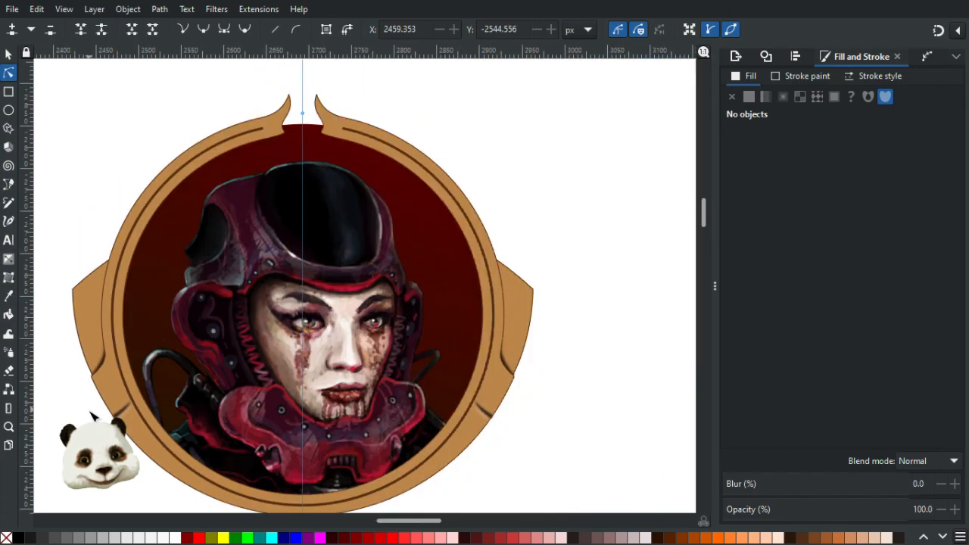
Nudge the plate shadow's lower end node slightly up along the frame's outer edge at the notch.
scroll(108, 394, "up", 6)
left_click(165, 111)
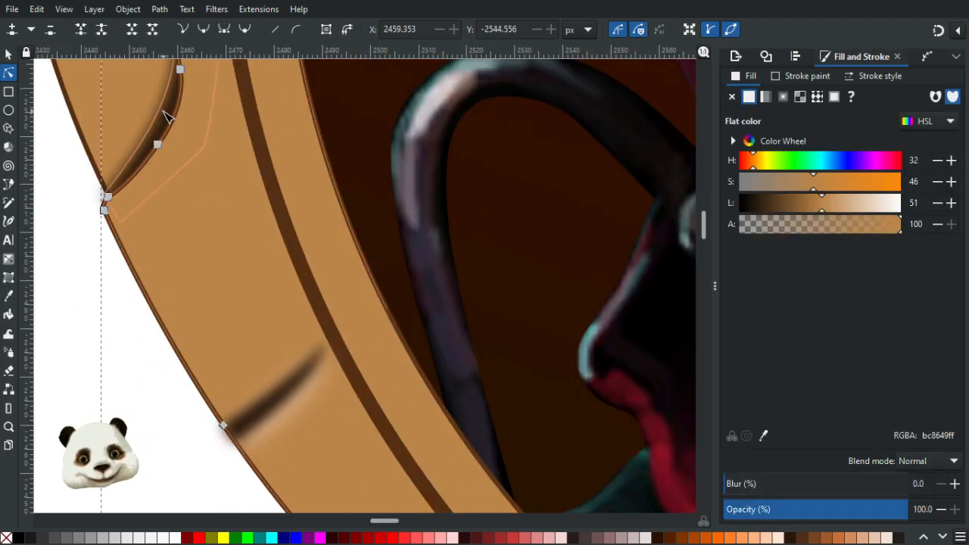
left_click_drag(200, 198, 221, 288)
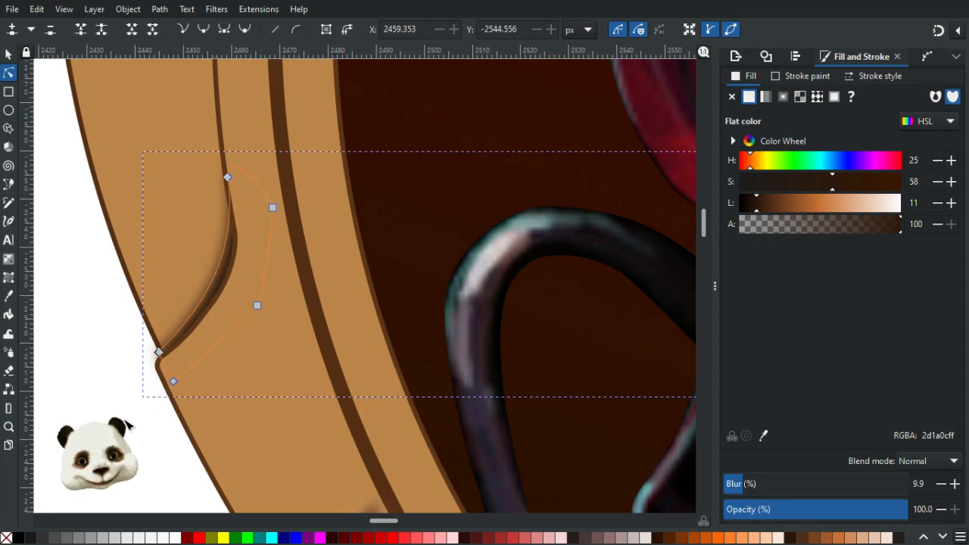
key("Escape")
scroll(118, 422, "down", 3)
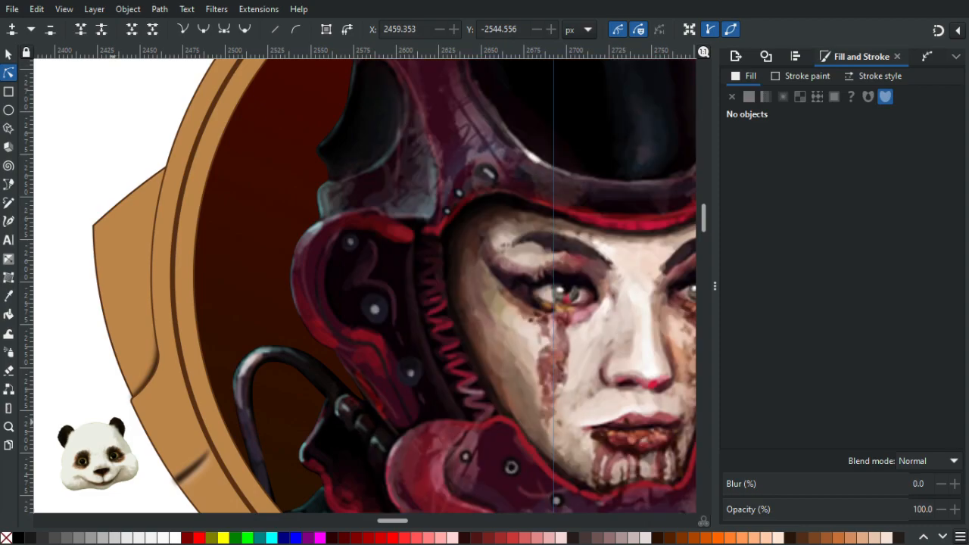
scroll(114, 422, "down", 2)
scroll(147, 371, "up", 5)
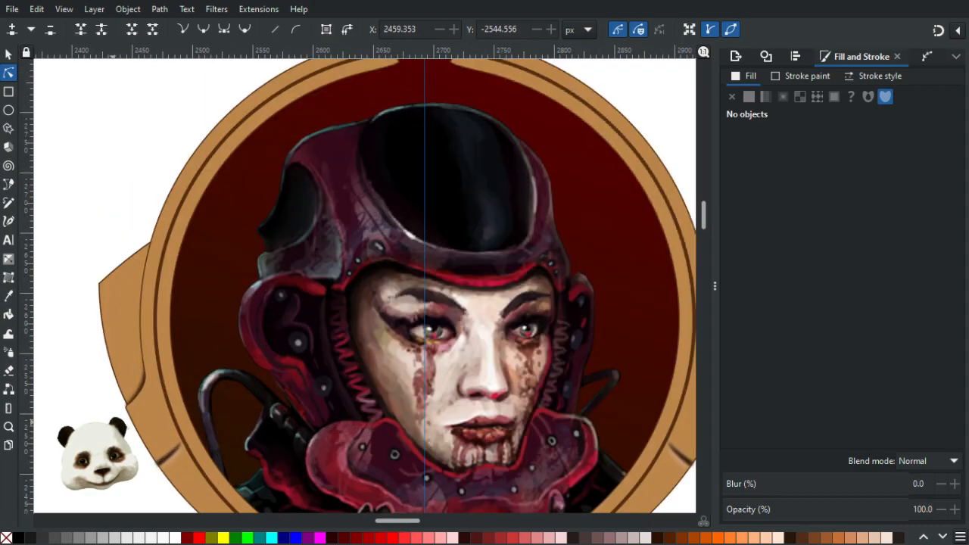
left_click(146, 375)
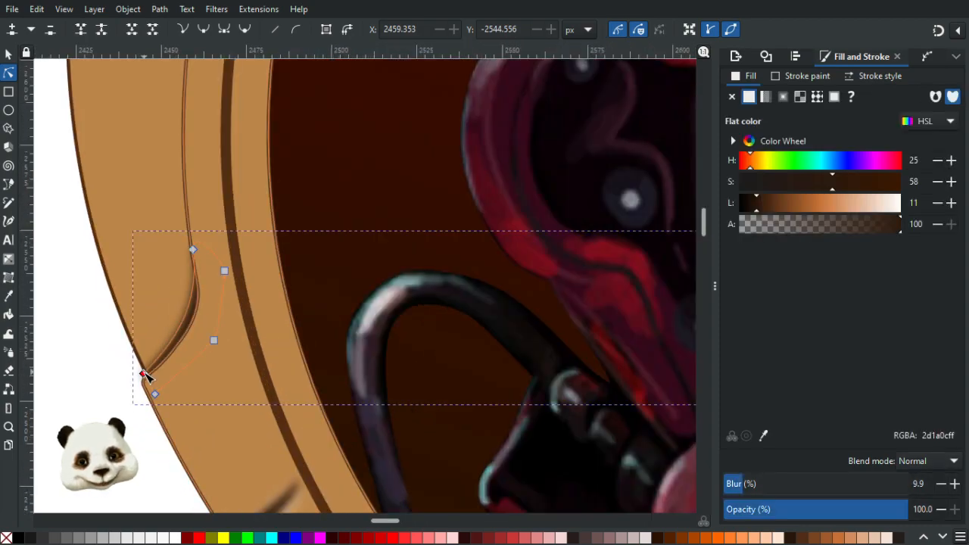
left_click(143, 370)
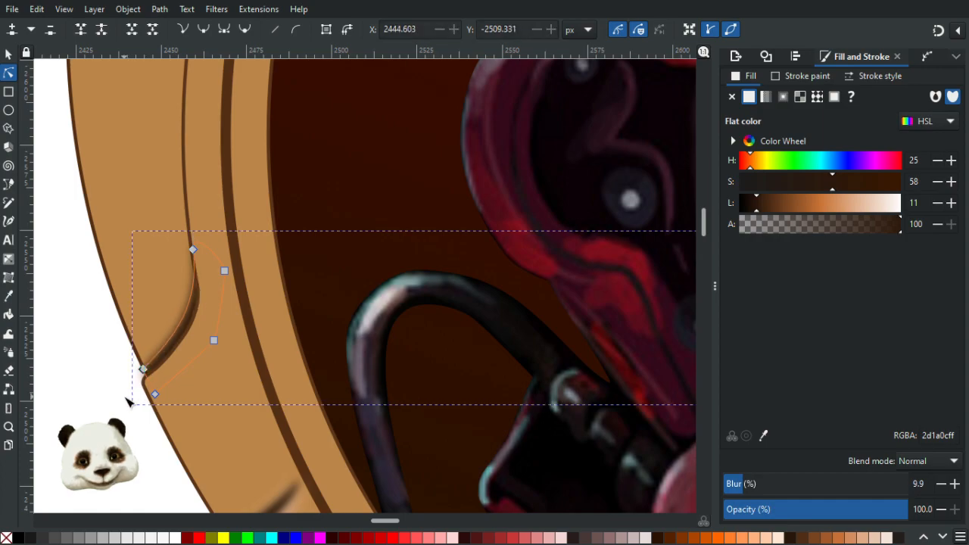
left_click(127, 401)
scroll(115, 405, "down", 3)
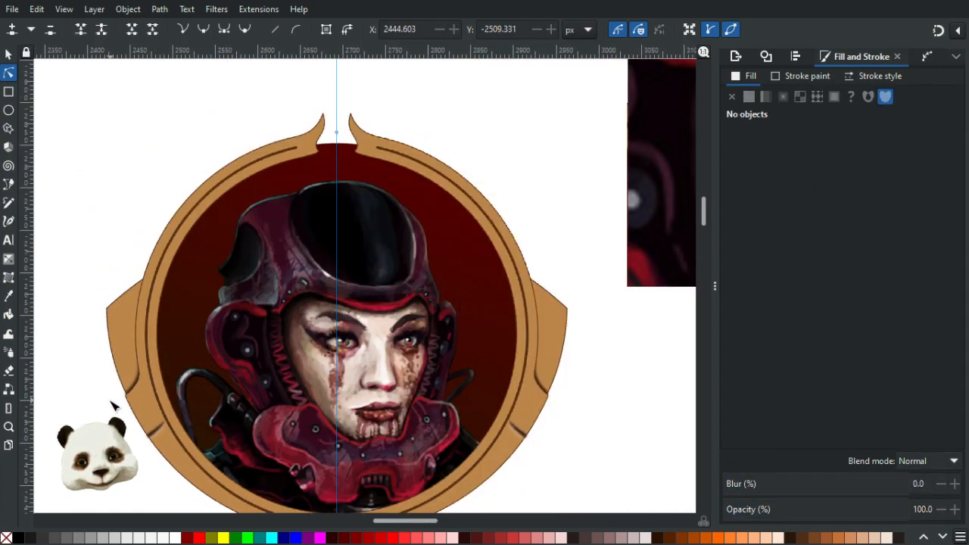
Draw a small closed Bezier shape inside the ring piece's corner just below the left notch.
scroll(115, 405, "up", 3)
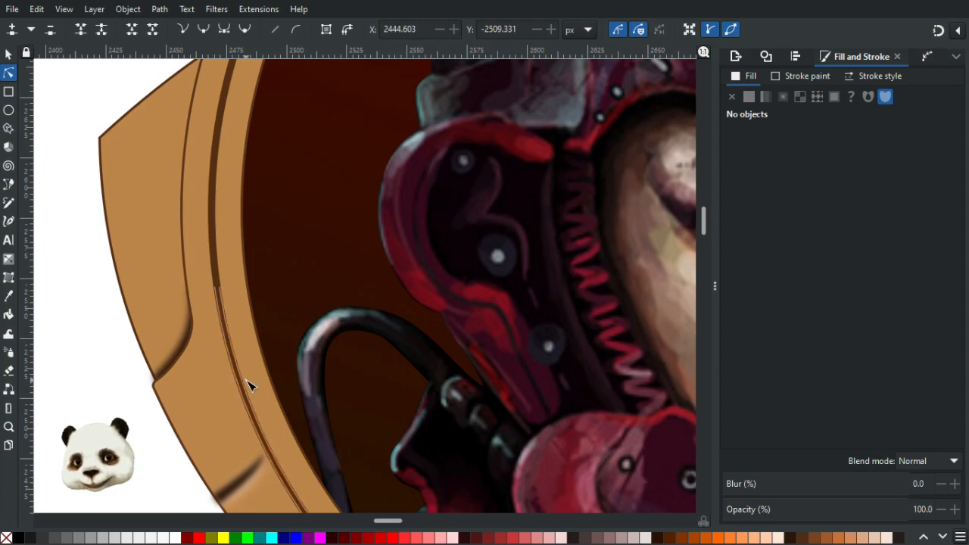
scroll(235, 374, "up", 1)
scroll(211, 391, "down", 2)
key("b")
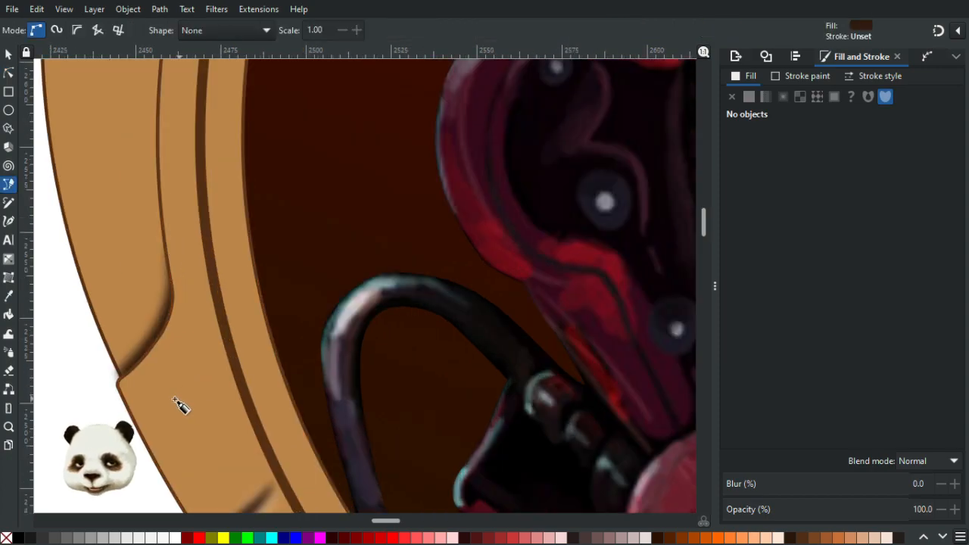
left_click(151, 358)
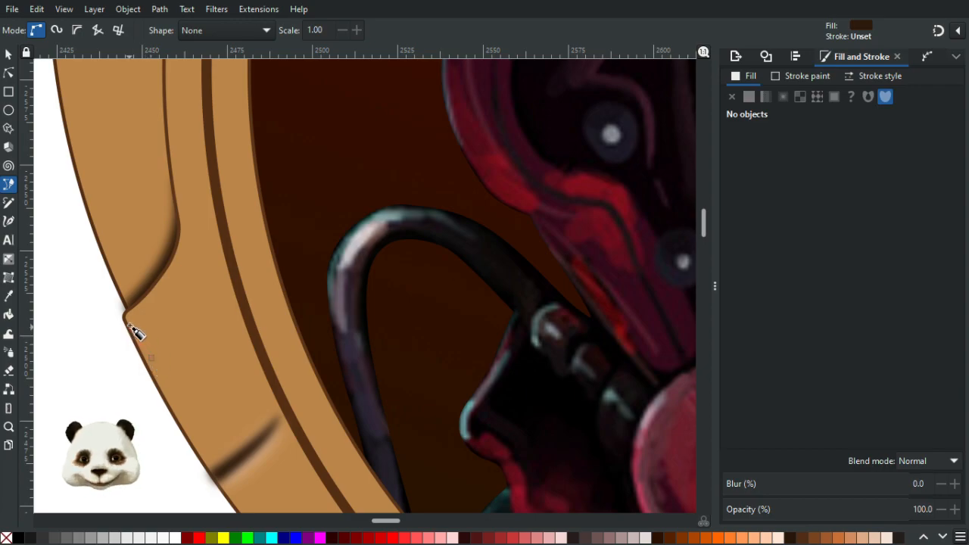
left_click(128, 315)
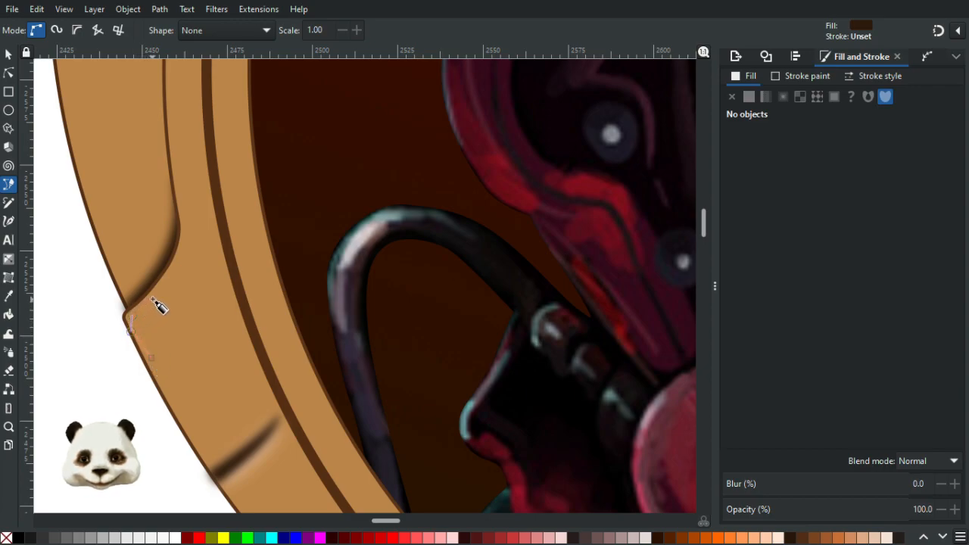
left_click_drag(154, 298, 163, 293)
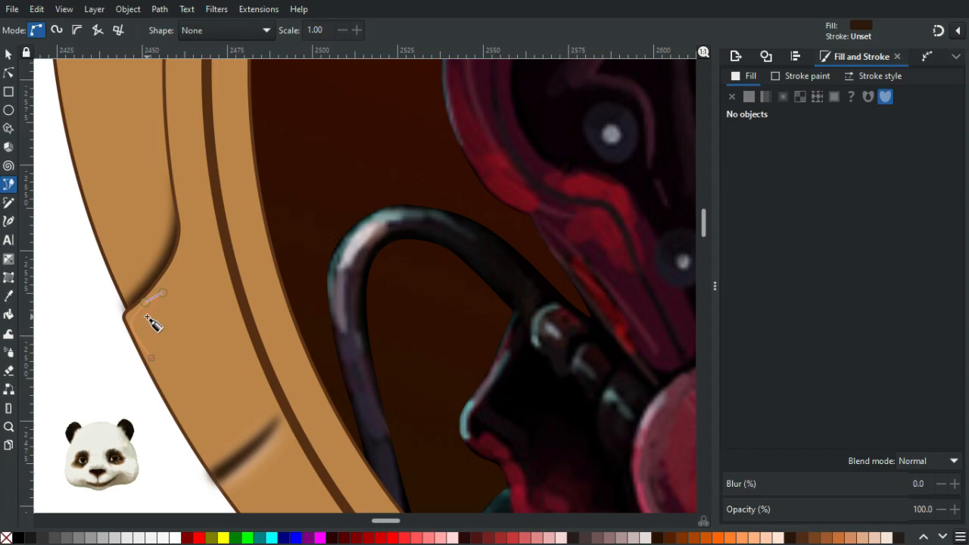
left_click_drag(148, 335, 149, 350)
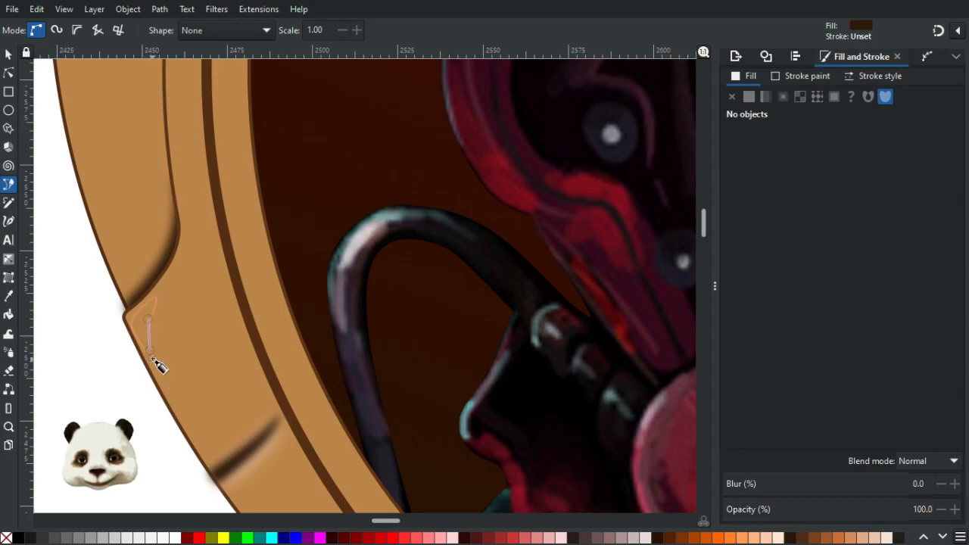
key("Return")
Stretch the new corner shape by moving its lowest node further down along the ring's outer edge.
left_click(8, 91)
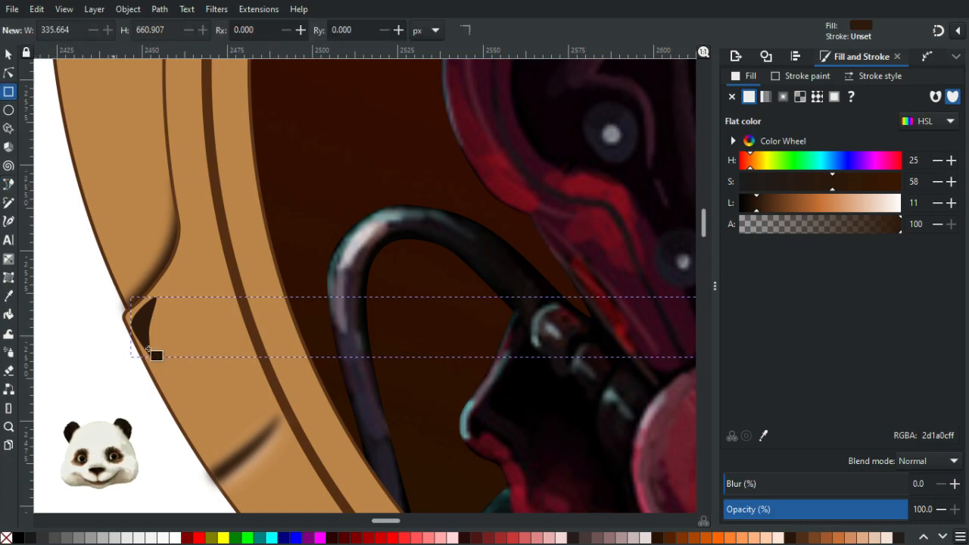
left_click(8, 72)
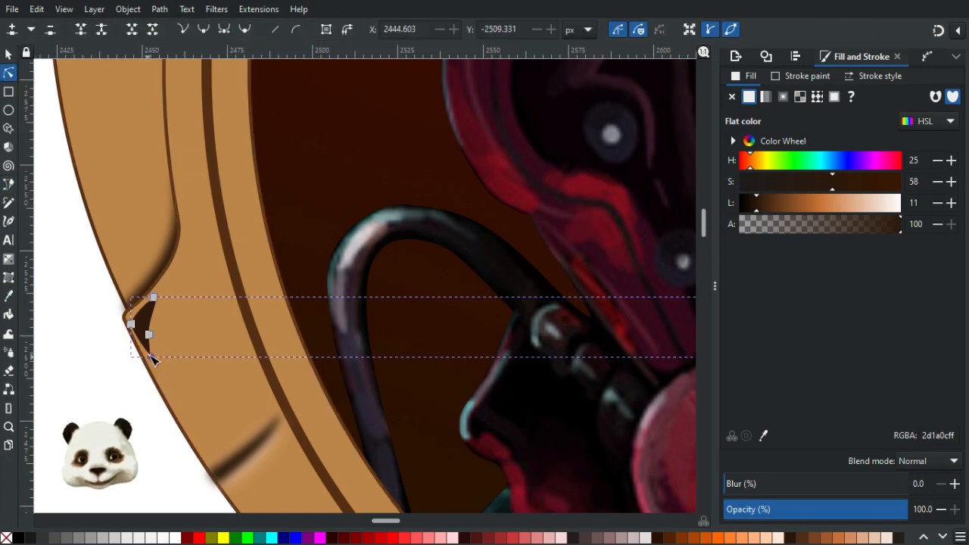
left_click_drag(152, 357, 165, 390)
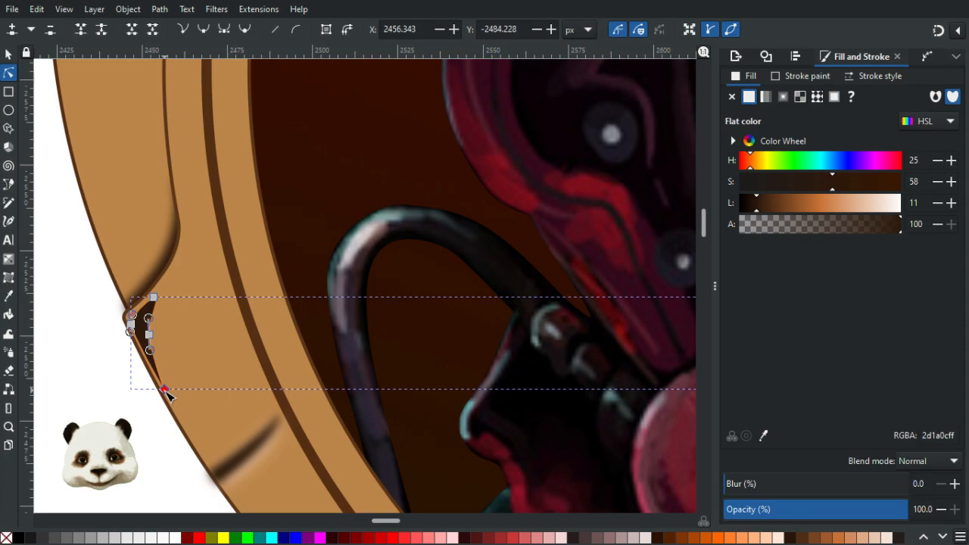
Fill the corner shape with the cream color (faf1cfff) sampled from the palette swatches.
scroll(288, 454, "down", 6)
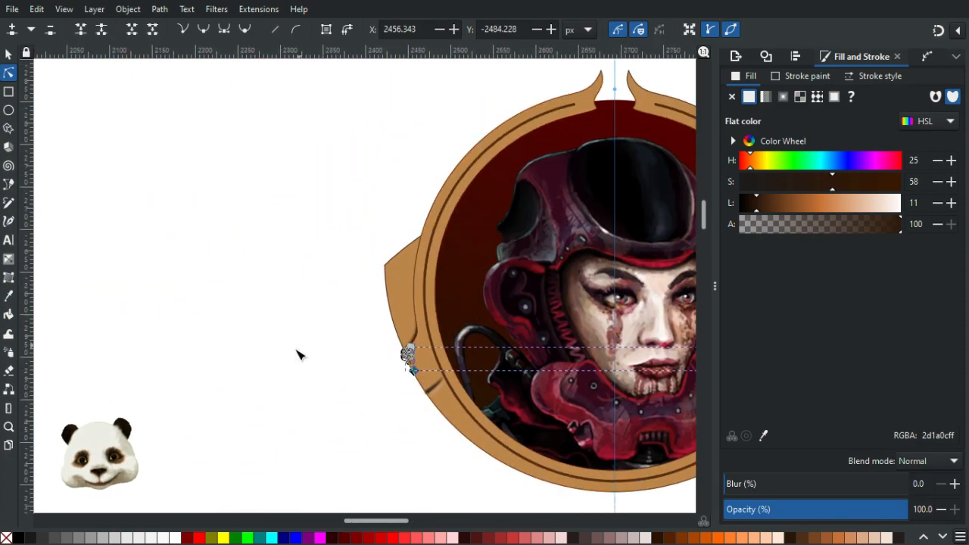
scroll(266, 362, "down", 2)
key("d")
left_click(49, 262)
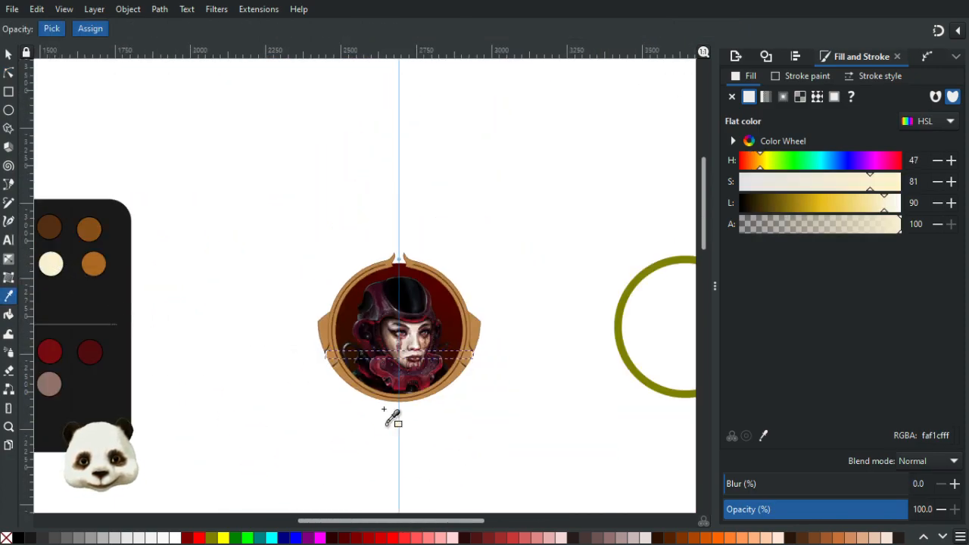
scroll(345, 357, "up", 4)
scroll(343, 360, "up", 4)
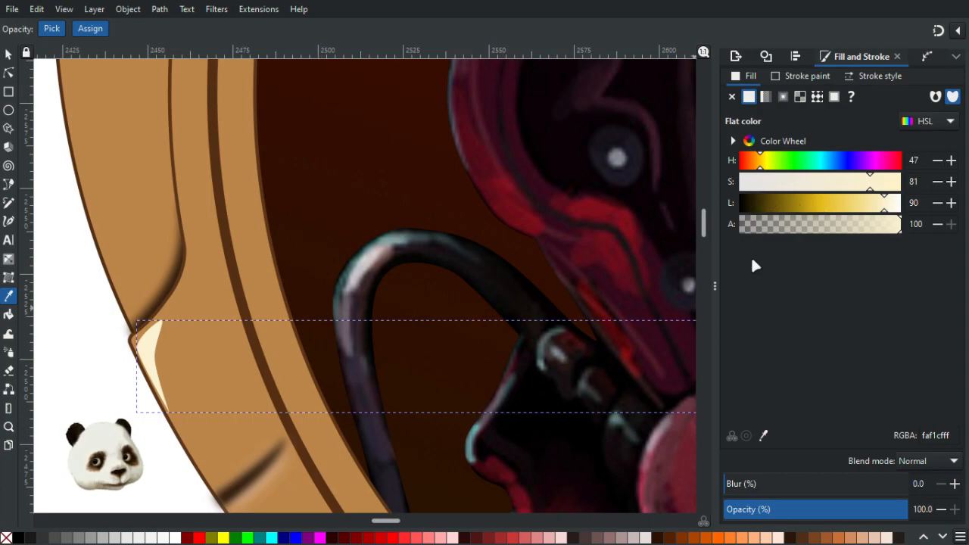
Soften the cream corner highlight with a 10% blur and 80% opacity.
left_click_drag(743, 483, 754, 483)
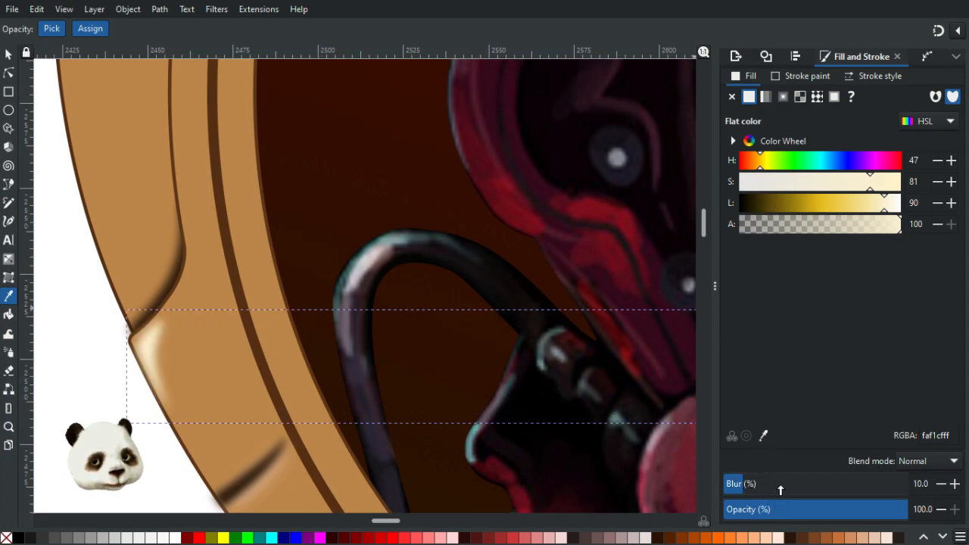
mouse_move(858, 510)
left_mouse_down()
mouse_move(875, 513)
mouse_move(863, 513)
left_mouse_up()
mouse_move(763, 485)
left_mouse_down()
mouse_move(776, 484)
mouse_move(745, 485)
left_mouse_up()
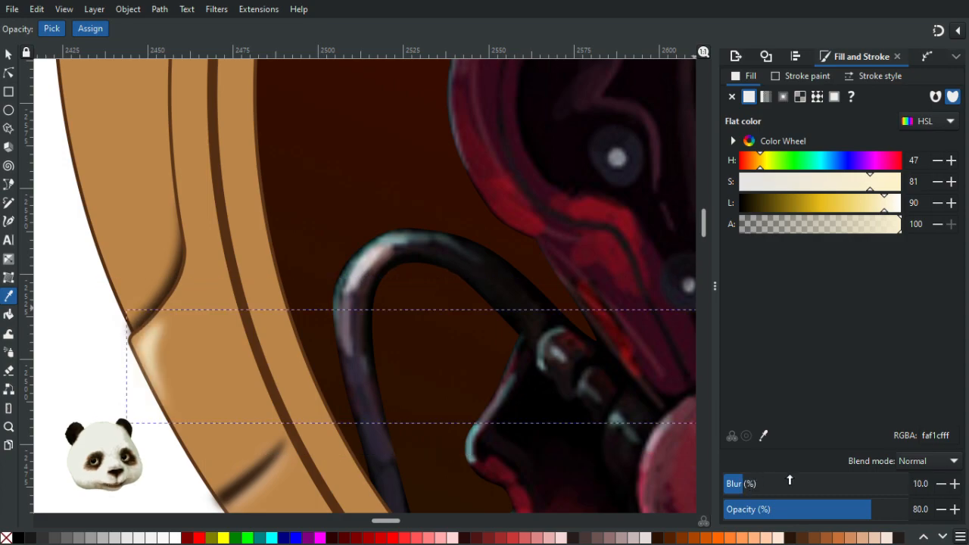
Raise the cream corner highlight's blur to 15% and keep its opacity at 80%.
left_click(955, 485)
left_click(955, 484)
left_click(956, 485)
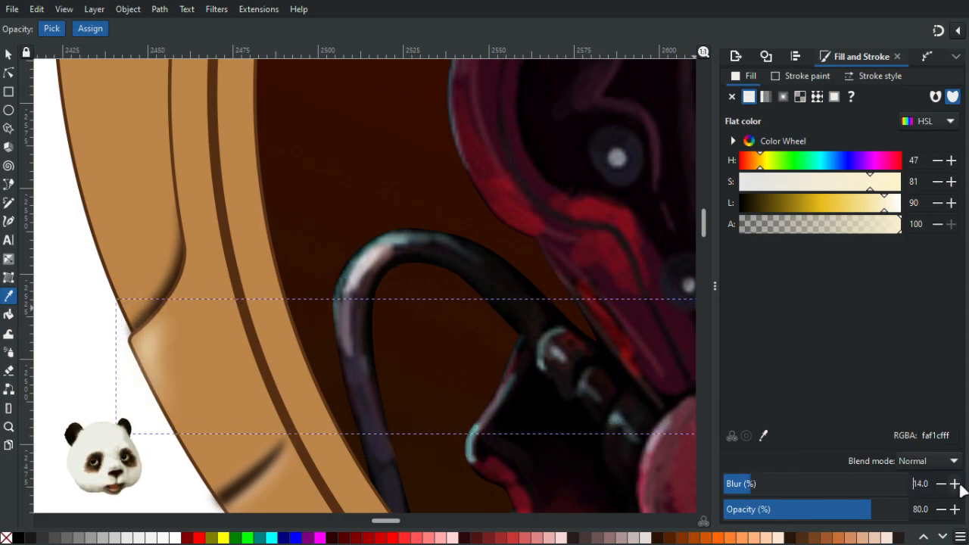
left_click(955, 484)
scroll(282, 380, "down", 5)
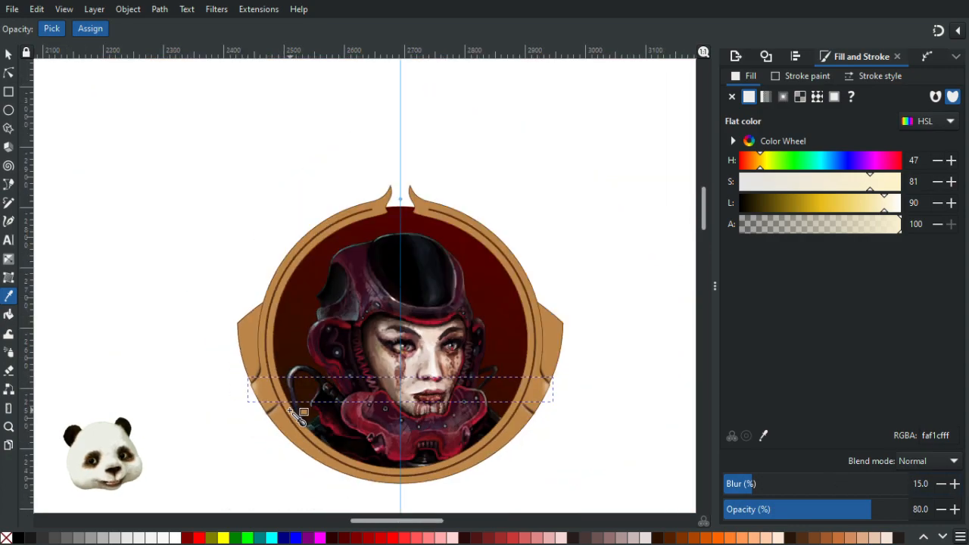
scroll(299, 412, "up", 2)
scroll(292, 424, "up", 1)
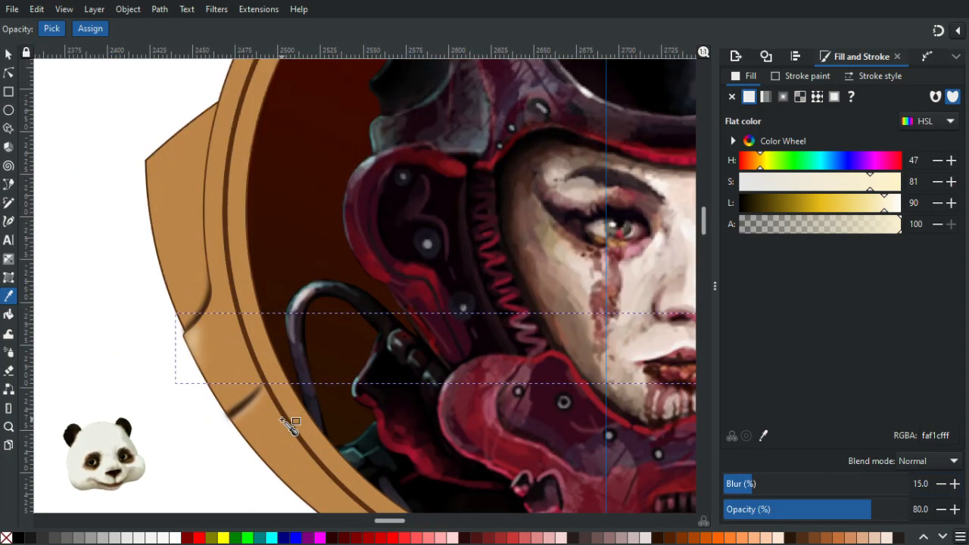
left_click_drag(889, 512, 909, 509)
mouse_move(772, 509)
left_mouse_down()
mouse_move(886, 508)
mouse_move(870, 511)
left_mouse_up()
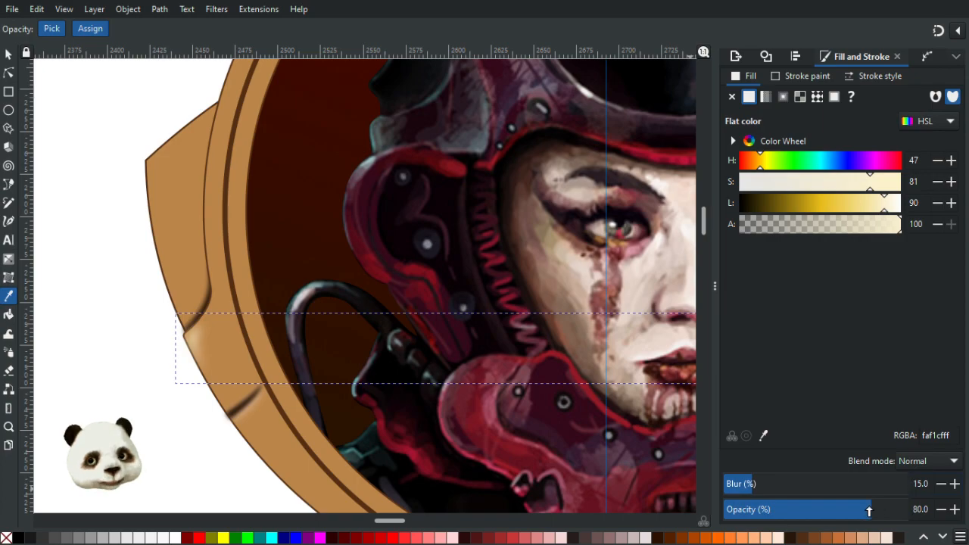
Reshape the cream highlight by moving its upper node up along the plate's shadow and its lowest node further down the ring's outer edge.
scroll(142, 239, "up", 1)
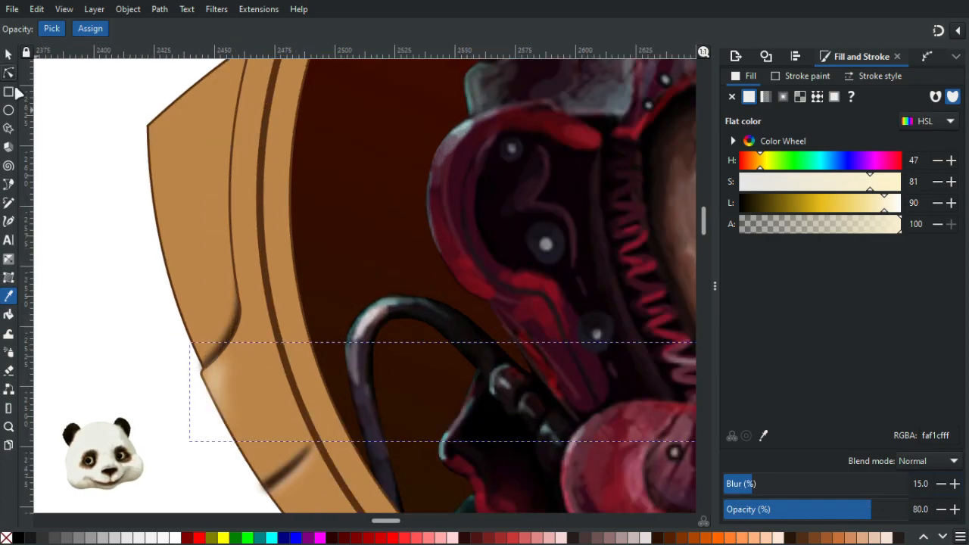
left_click(8, 73)
scroll(249, 450, "up", 2)
left_click_drag(190, 318, 193, 315)
mouse_move(196, 266)
left_mouse_down()
mouse_move(208, 256)
mouse_move(193, 274)
mouse_move(208, 252)
left_mouse_up()
left_click(163, 302)
left_click_drag(166, 305, 164, 303)
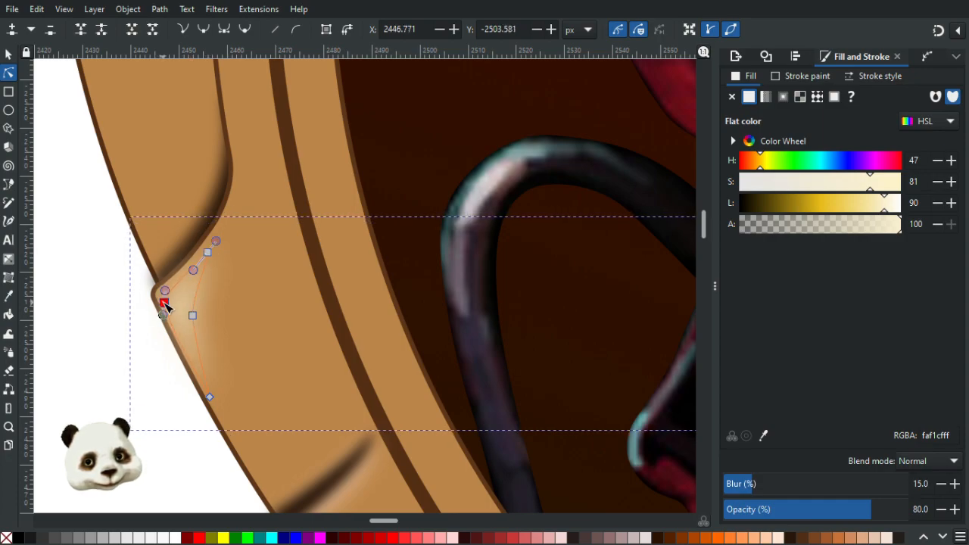
left_click(193, 316)
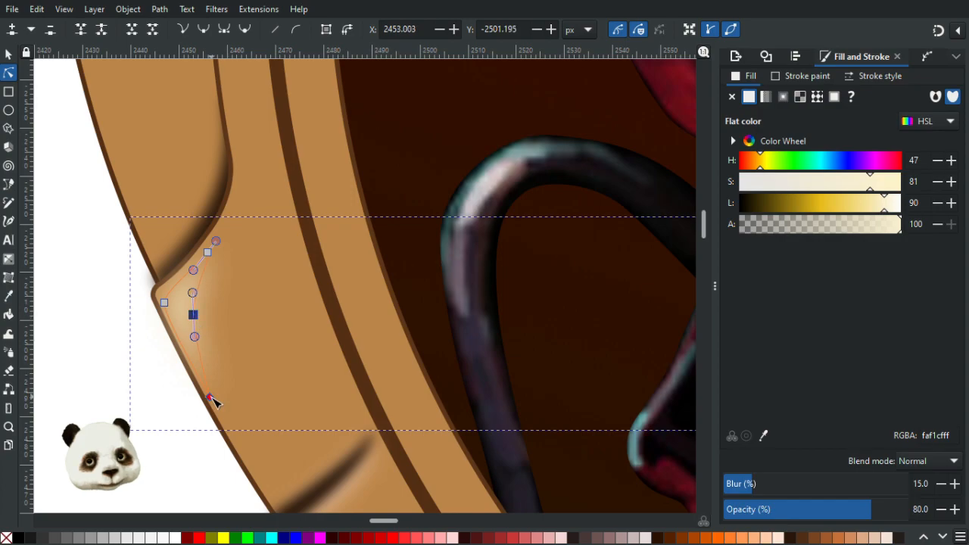
left_click_drag(214, 399, 230, 427)
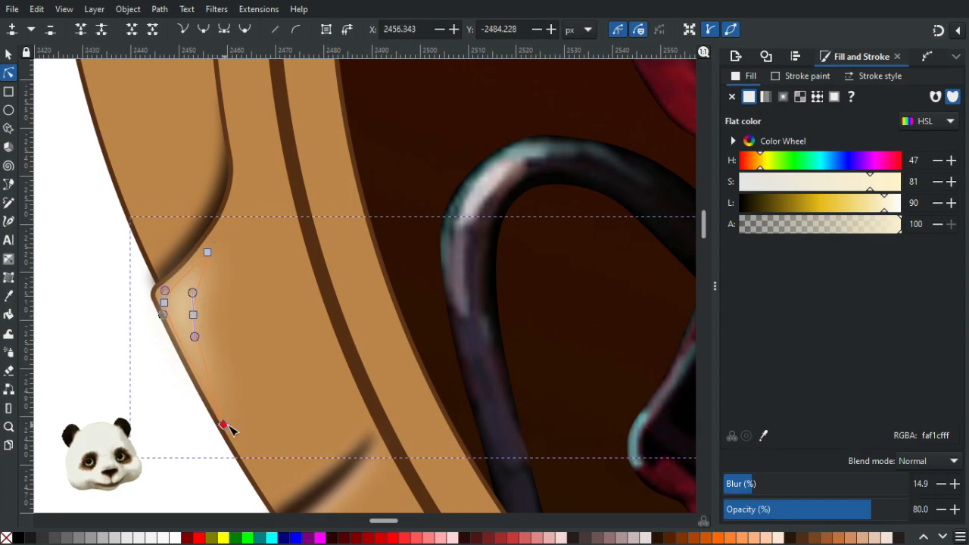
left_click(127, 441)
left_click(105, 437)
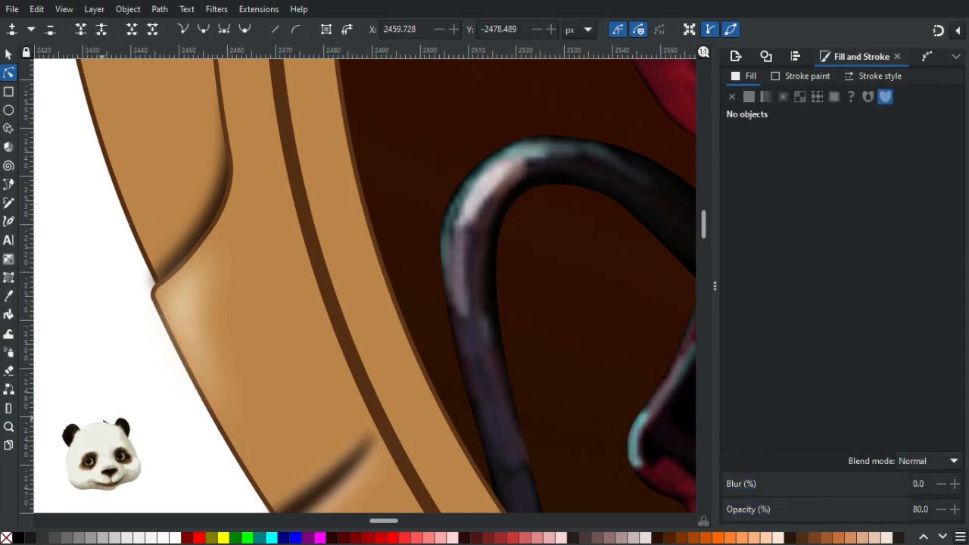
Lower the cream corner highlight's opacity to 60%.
scroll(105, 437, "down", 4)
scroll(105, 437, "down", 2)
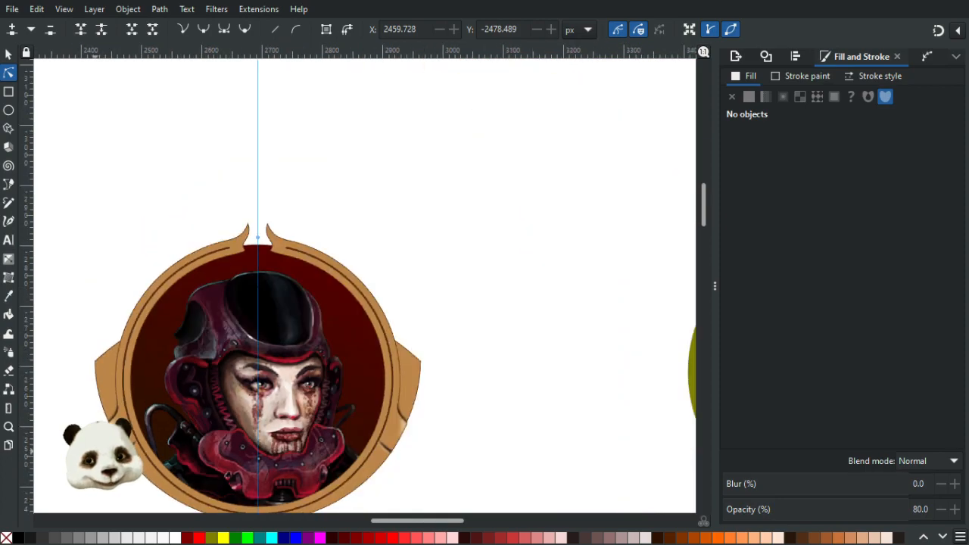
left_click_drag(95, 455, 135, 301)
scroll(121, 260, "up", 2)
left_click(190, 294)
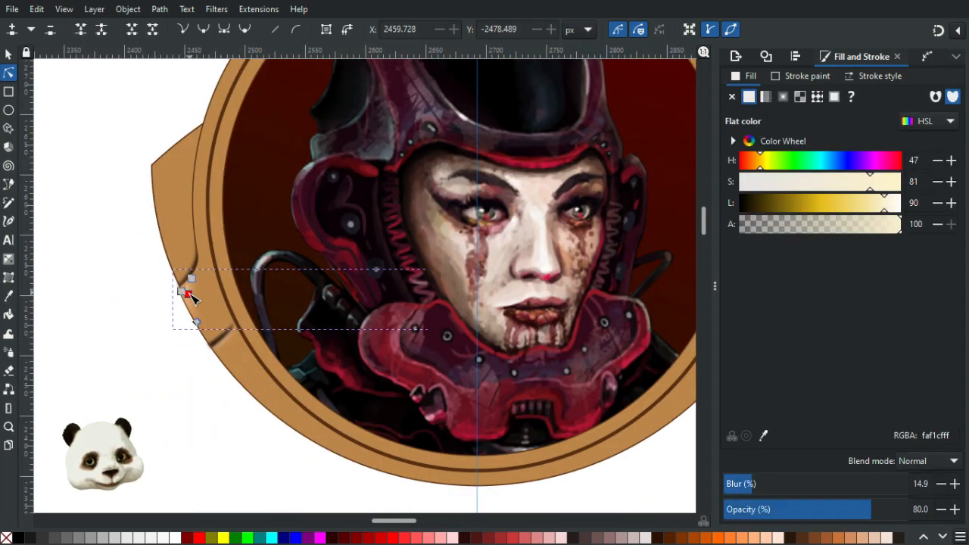
left_click(854, 511)
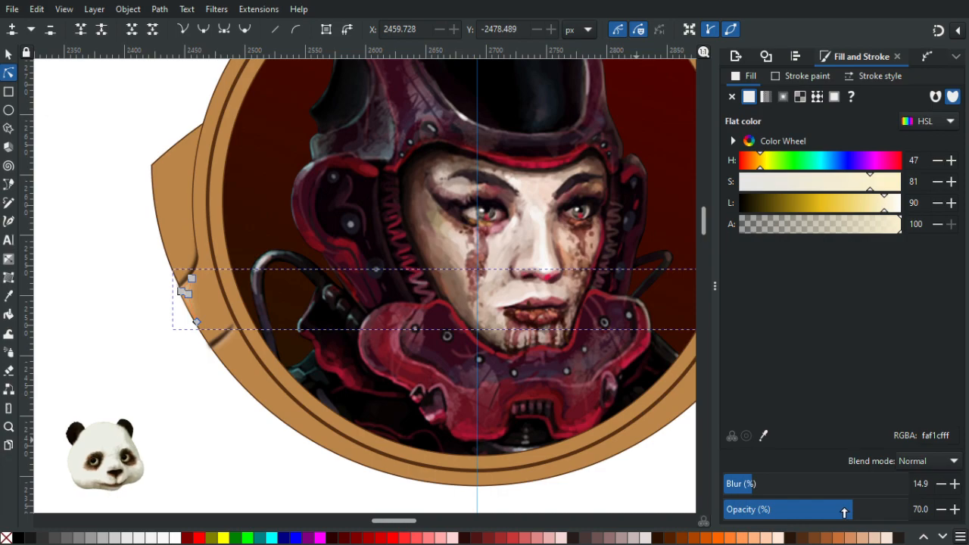
left_click(836, 512)
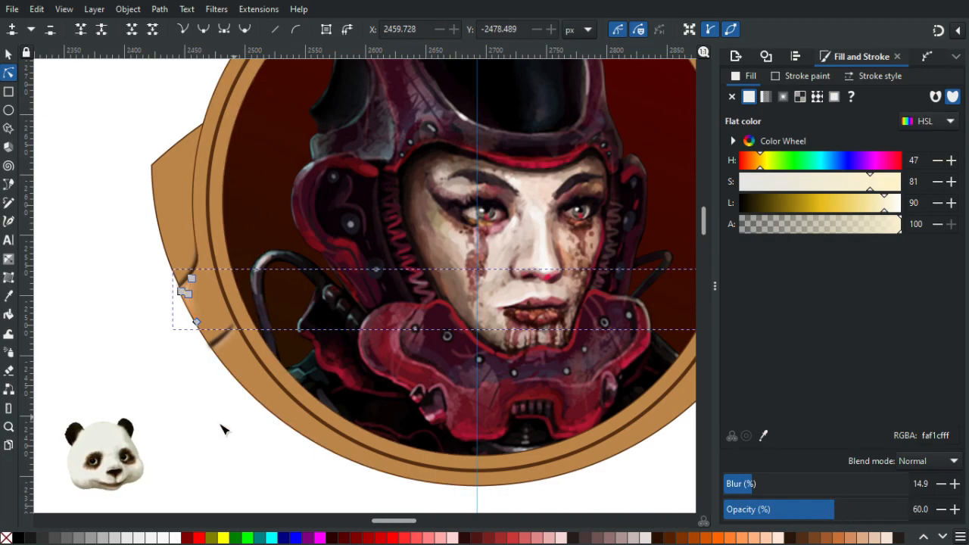
left_click(185, 448)
scroll(164, 455, "down", 3)
scroll(145, 461, "up", 1)
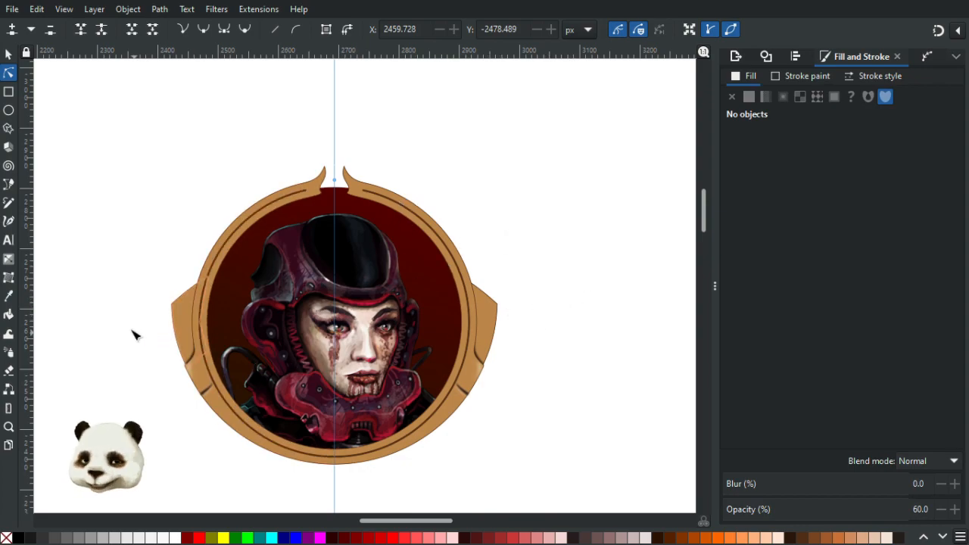
Round the left side plate's sharp outer corner by adding a node on each side of it and deleting the corner node.
scroll(151, 327, "up", 5)
scroll(327, 206, "up", 1)
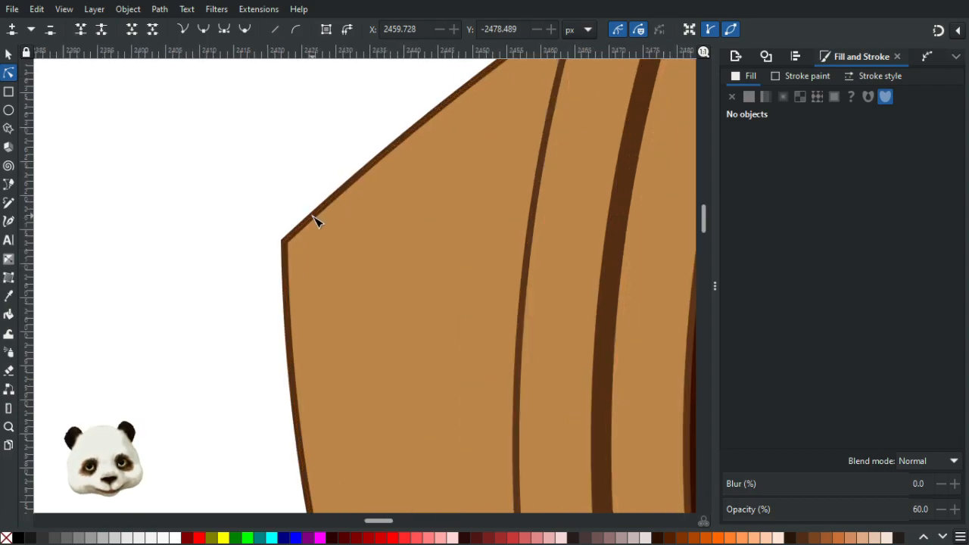
left_click(317, 219)
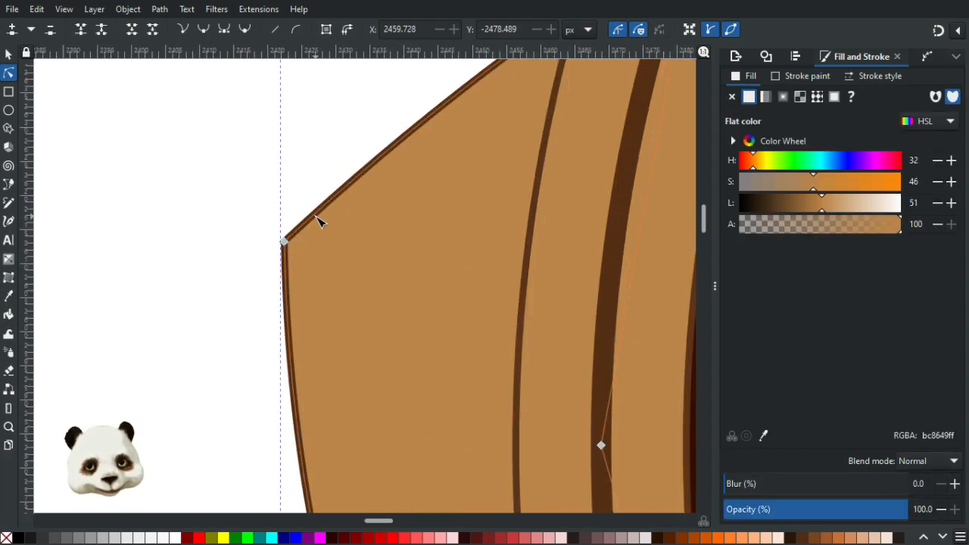
left_click(306, 225)
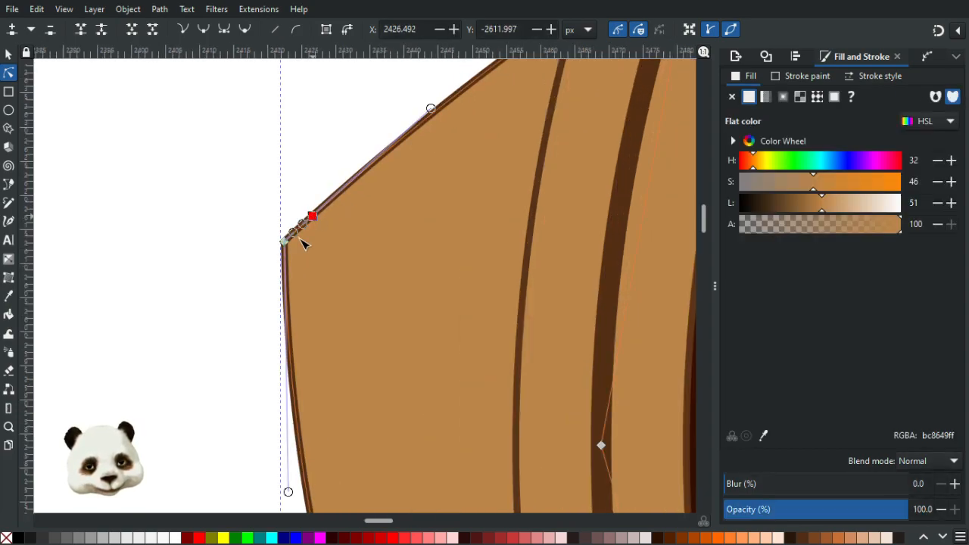
double_click(285, 282)
left_click(283, 242)
key("Delete")
scroll(304, 217, "up", 3)
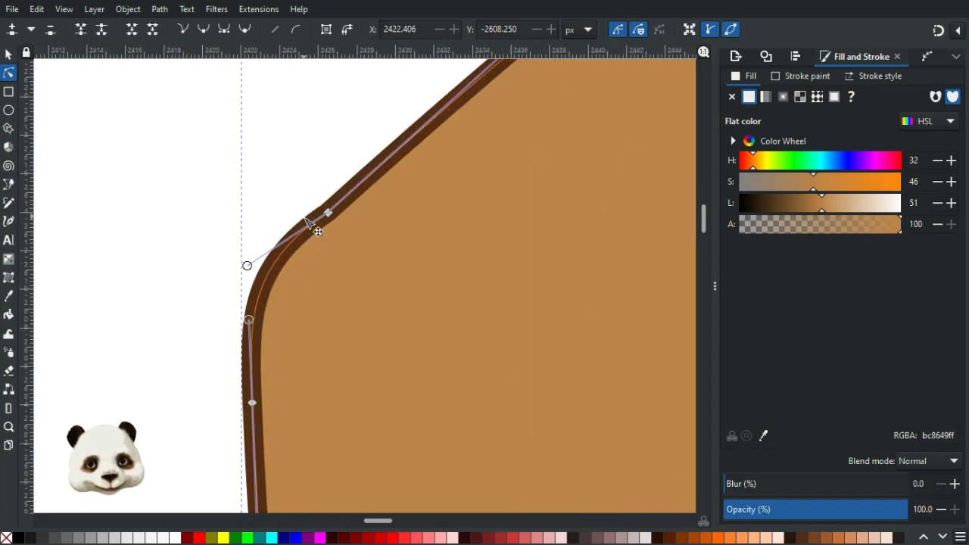
Smooth the rounded plate corner by aligning both nodes' handles with the straight edges and fine-tuning the handle lengths.
left_click(328, 213, "ctrl")
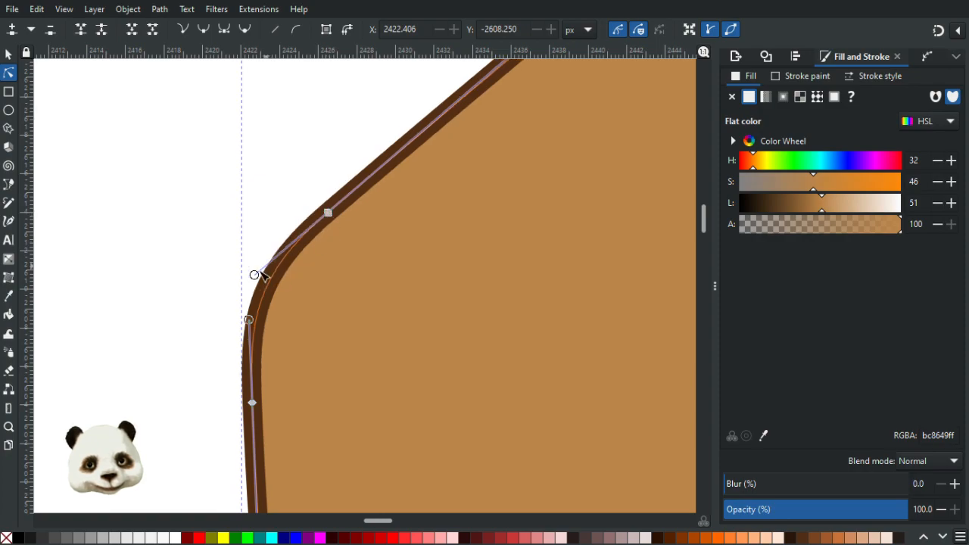
left_click_drag(254, 275, 261, 269)
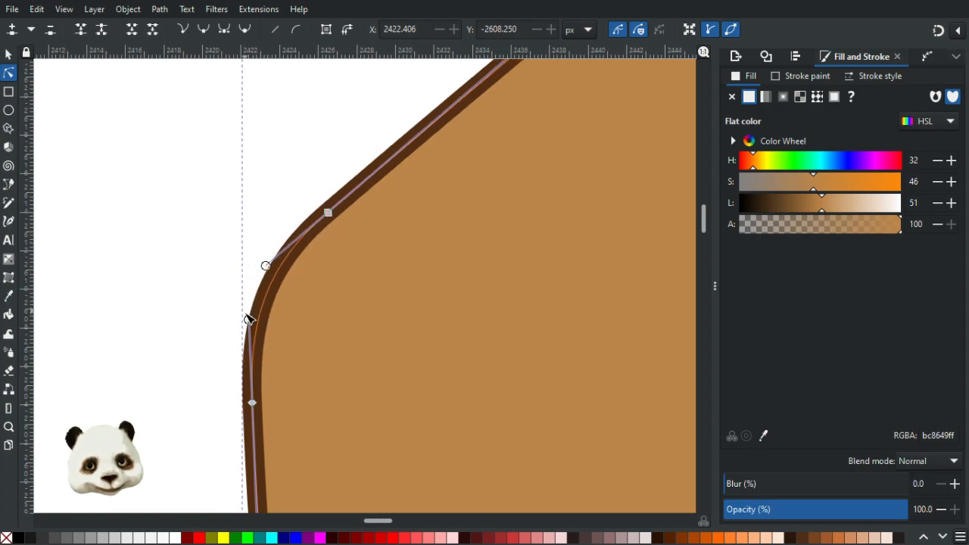
left_click(253, 403, "ctrl")
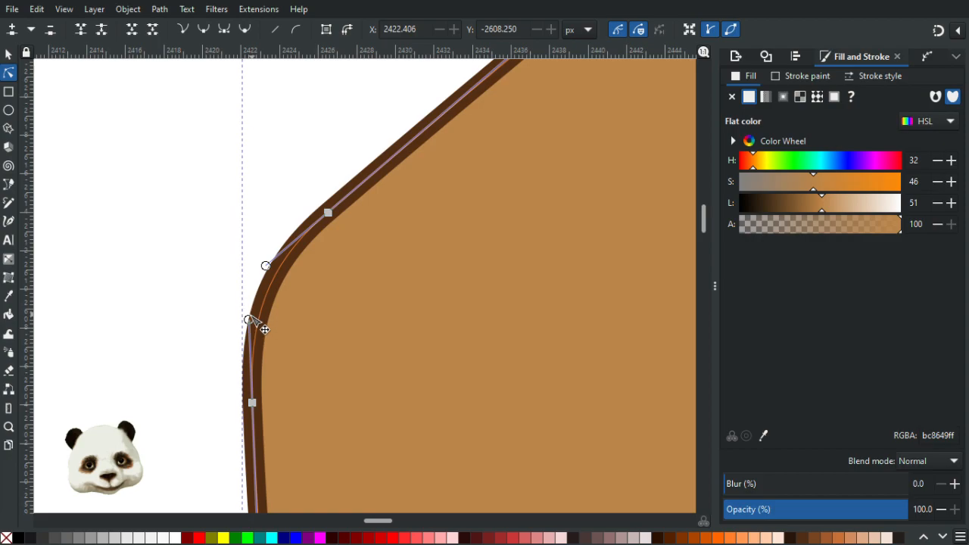
left_click_drag(248, 320, 249, 327)
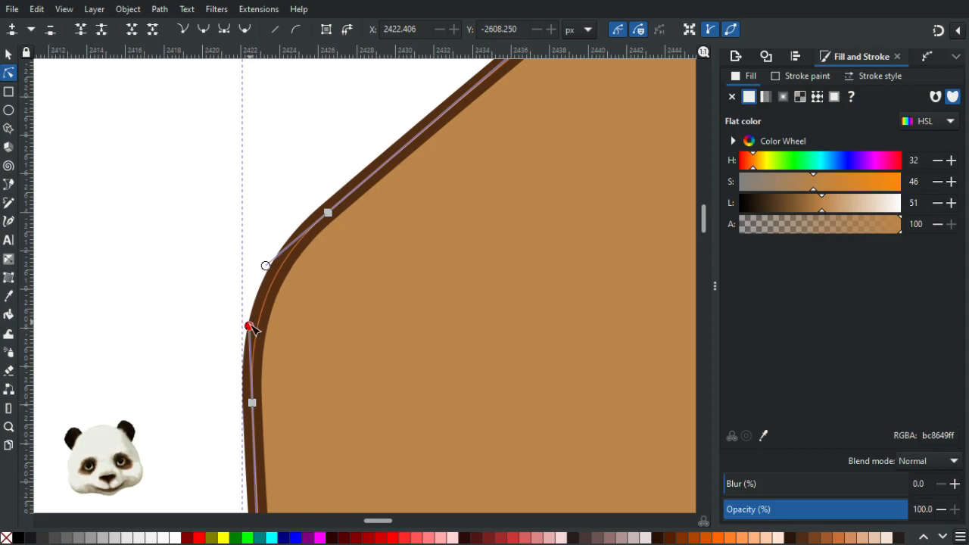
left_click(174, 346)
scroll(165, 349, "down", 8)
scroll(149, 380, "down", 2)
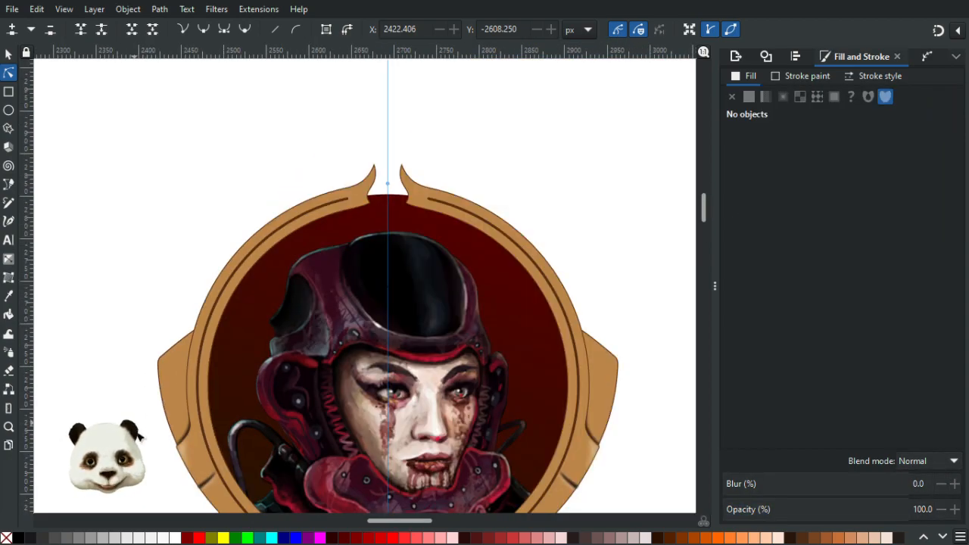
scroll(141, 436, "down", 2)
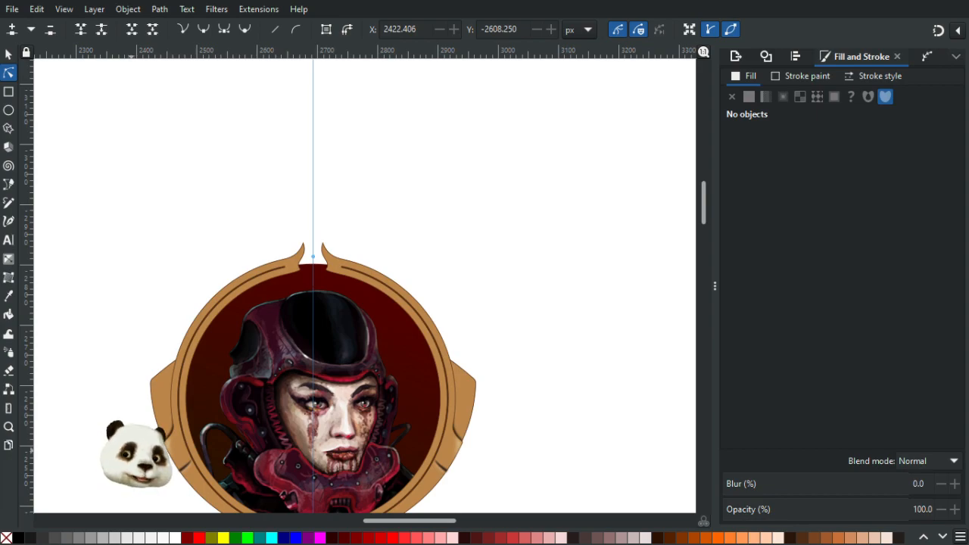
scroll(302, 282, "up", 4)
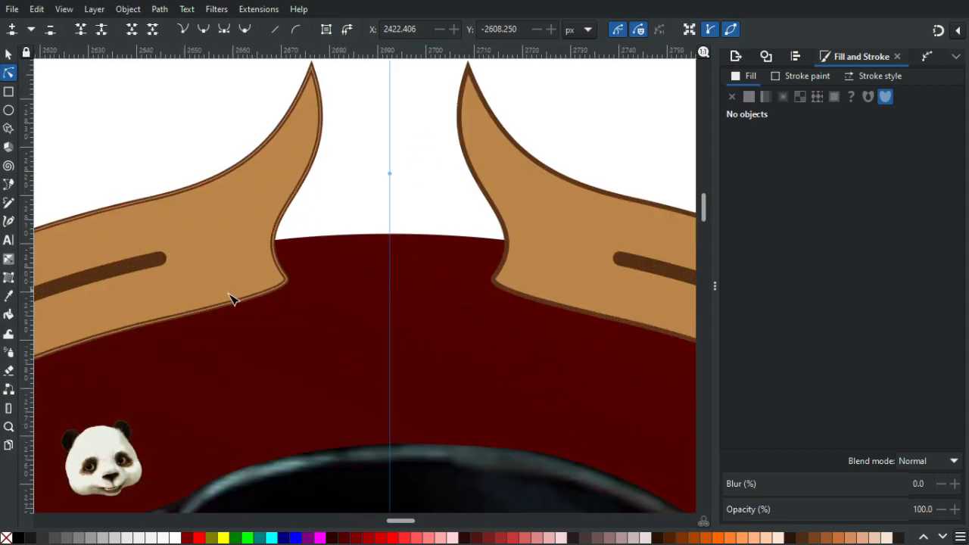
left_click(235, 302)
left_click(286, 278)
left_click(287, 280)
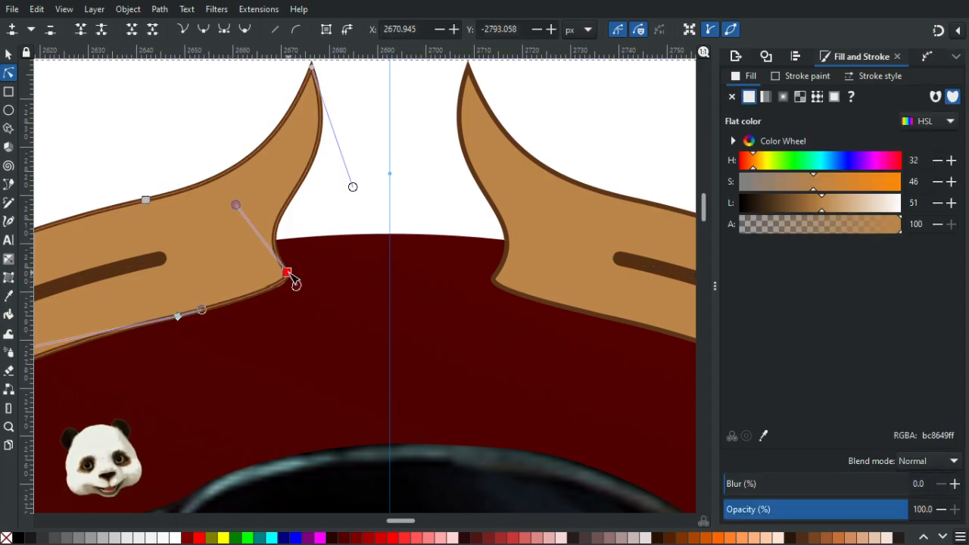
left_click_drag(287, 274, 271, 264)
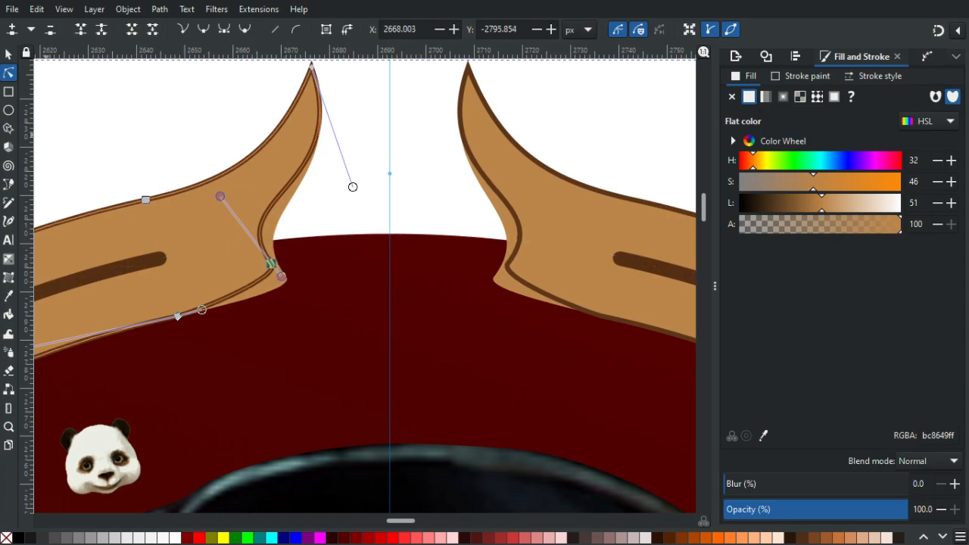
key("s")
left_click_drag(276, 227, 348, 201)
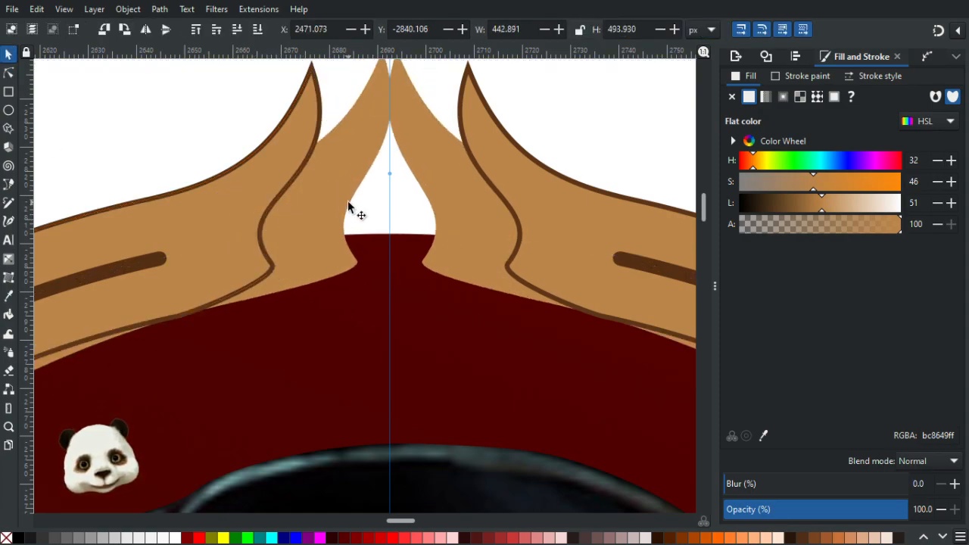
key("ctrl+z")
key("ctrl+z")
key("ctrl+z")
left_click(346, 202)
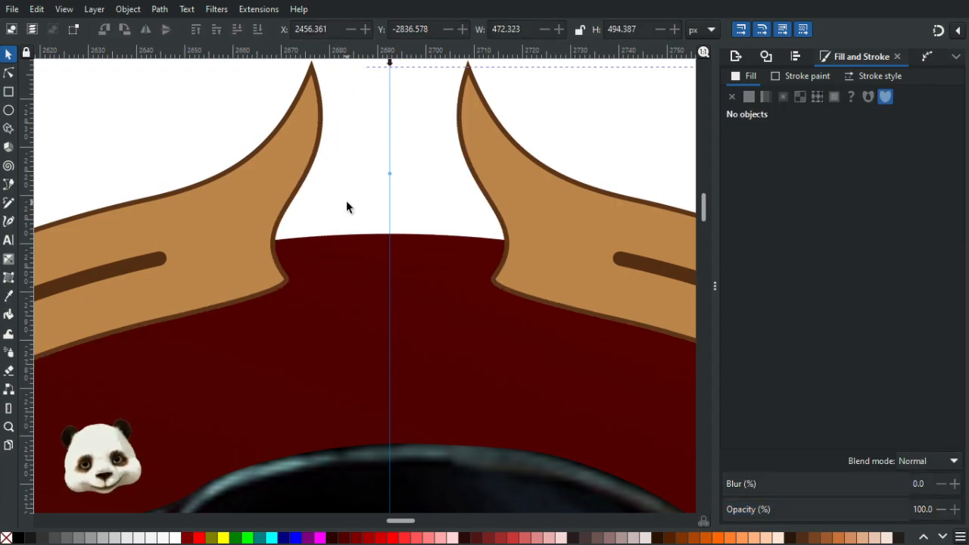
Soften the inner corner at the left horn's base by raising its node slightly and extending its lower handle downward.
left_click(8, 74)
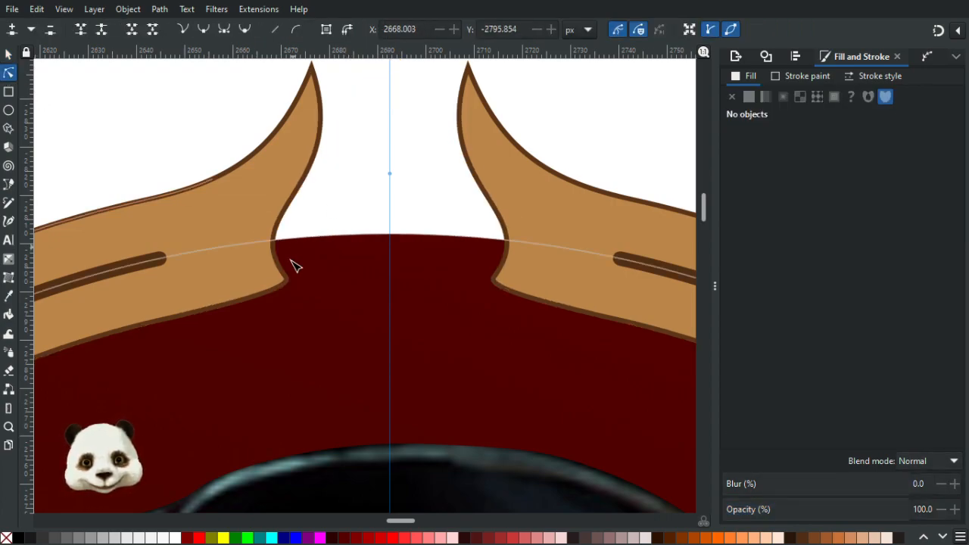
left_click(286, 280)
left_click_drag(285, 278, 305, 296)
left_click(389, 190)
left_click(284, 263)
mouse_move(303, 292)
left_mouse_down()
mouse_move(310, 304)
mouse_move(302, 311)
left_mouse_up()
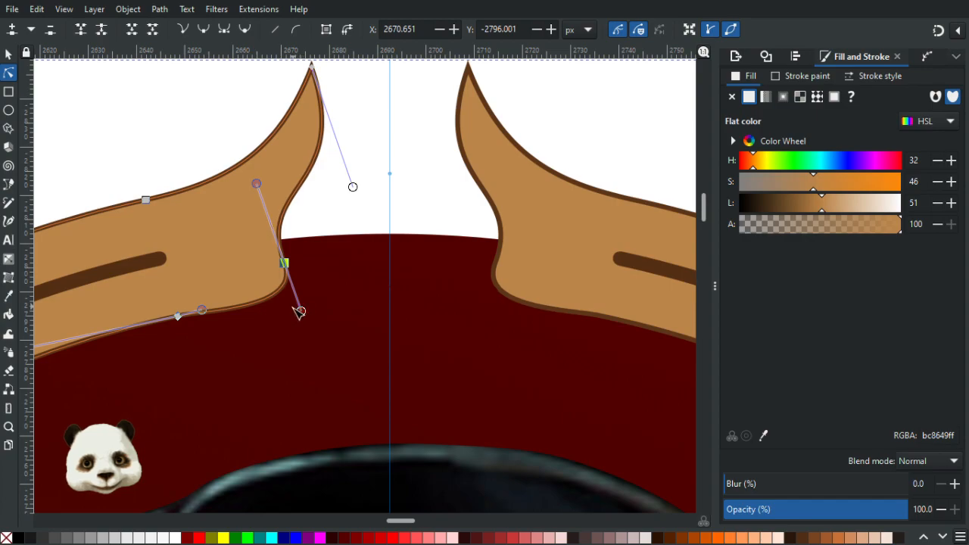
Refine the rounded corner below the left horn by adjusting the handles of the corner node and the neighbouring lower-edge node.
scroll(296, 333, "down", 2)
scroll(298, 322, "down", 1)
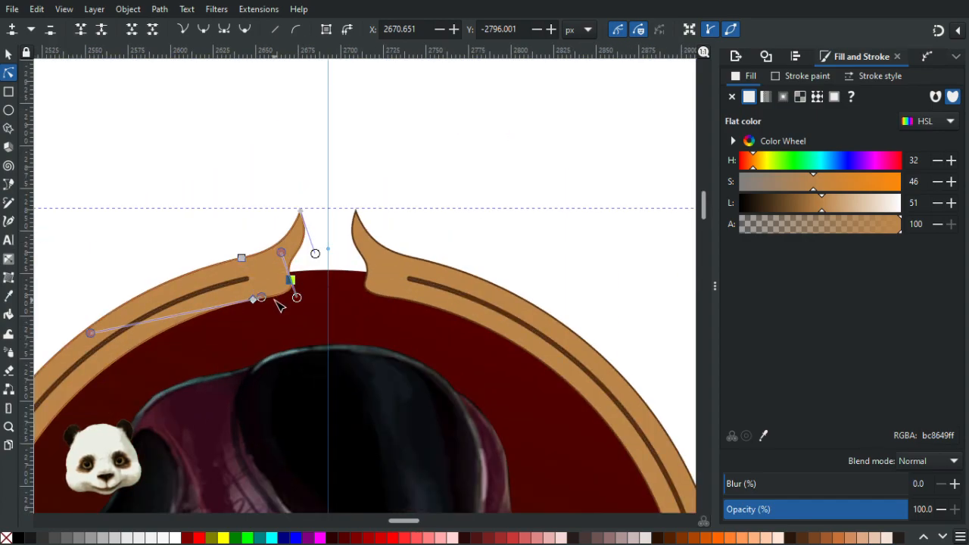
scroll(275, 301, "up", 2)
left_click_drag(262, 292, 321, 297)
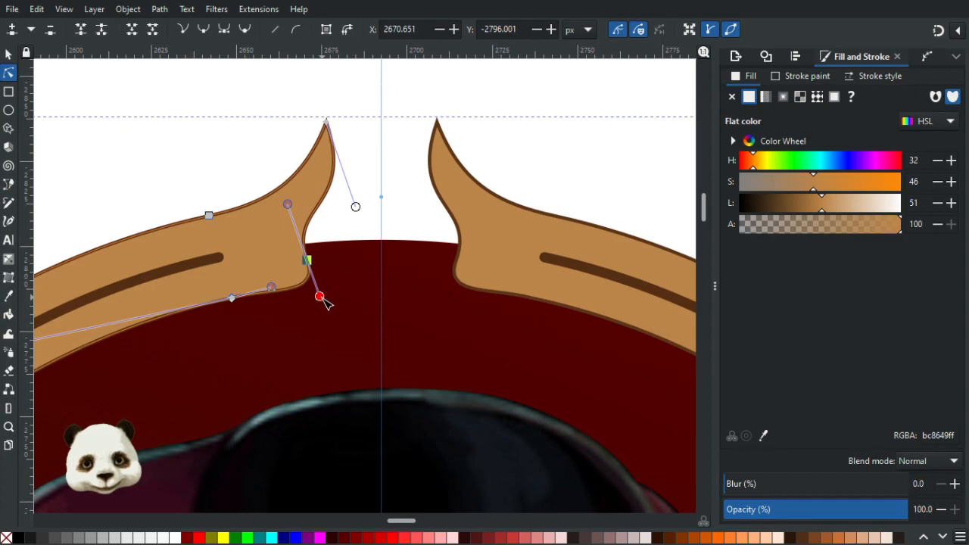
left_click(190, 187)
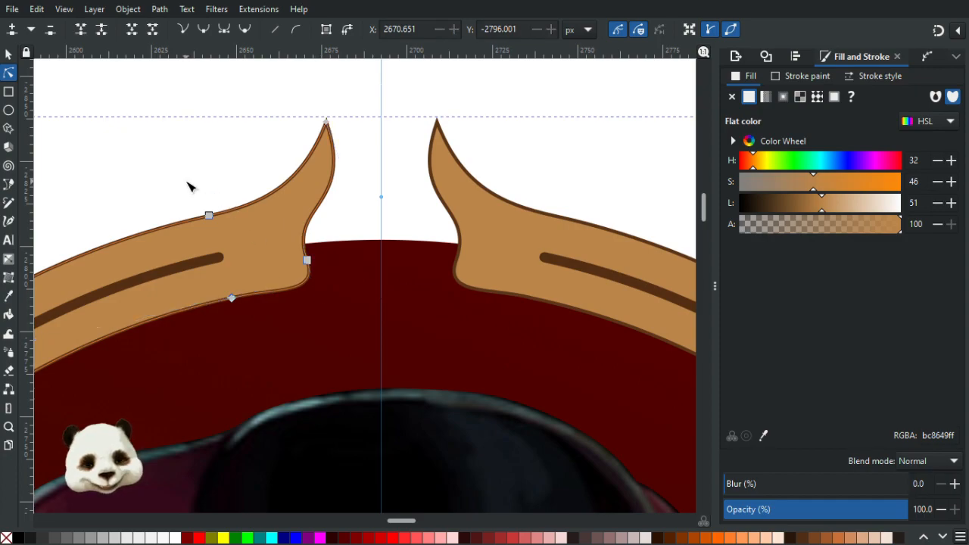
left_click(189, 186)
scroll(168, 240, "down", 6)
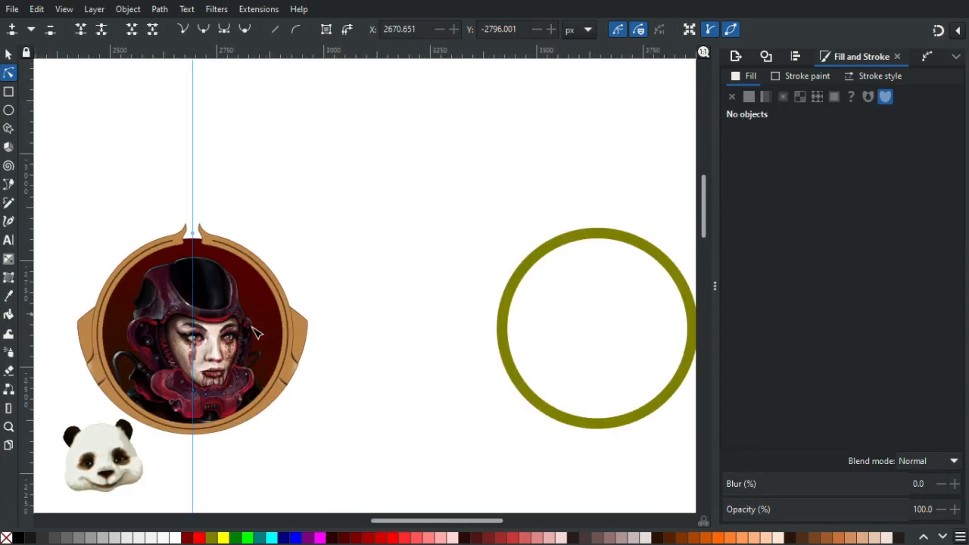
Try reducing the blur of the peach highlight on the frame's lower-left notch to 10%.
scroll(359, 280, "up", 1)
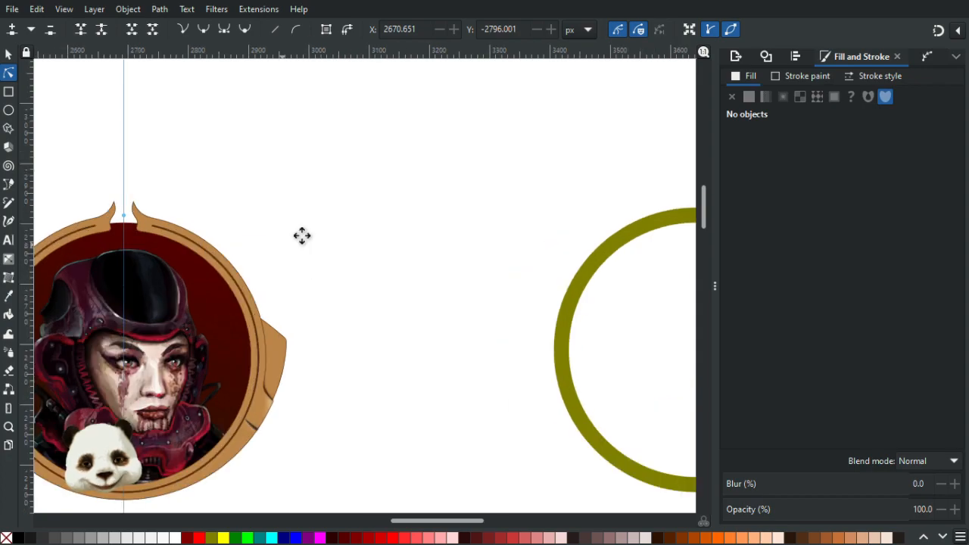
left_click_drag(286, 250, 455, 201)
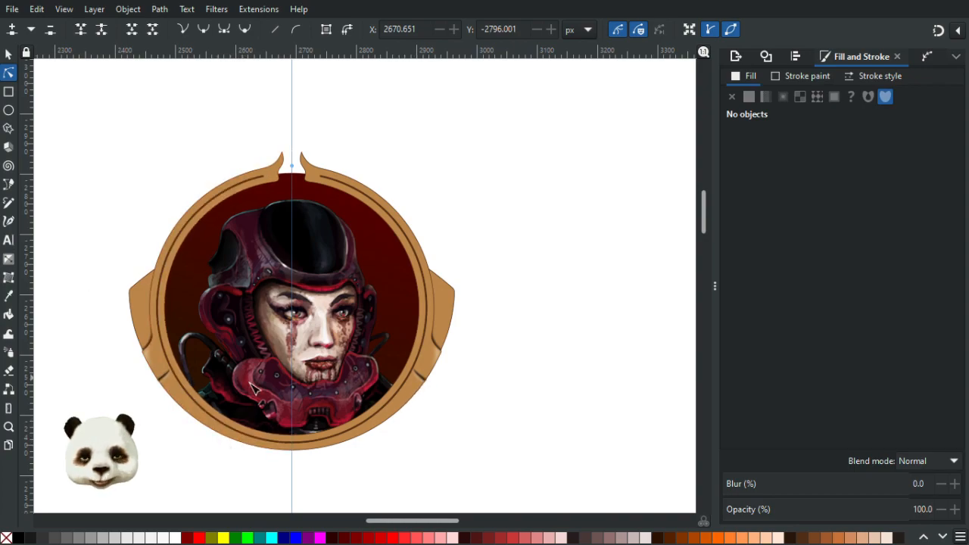
scroll(186, 395, "up", 5)
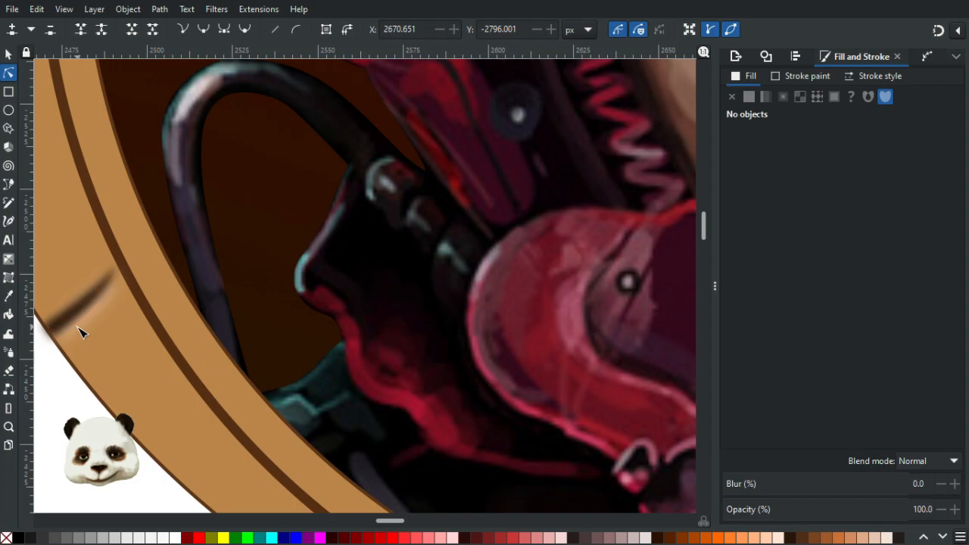
left_click(81, 331)
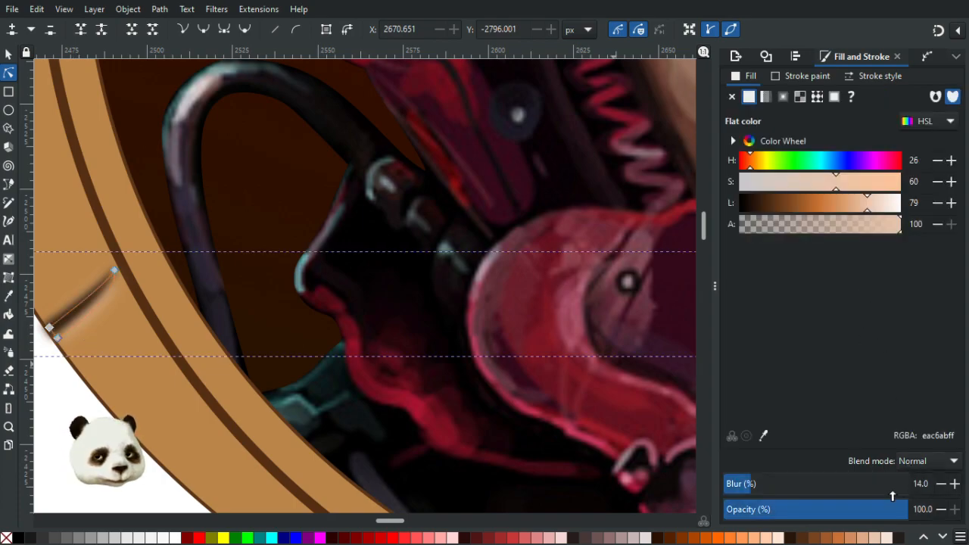
left_click(941, 484)
left_click(941, 485)
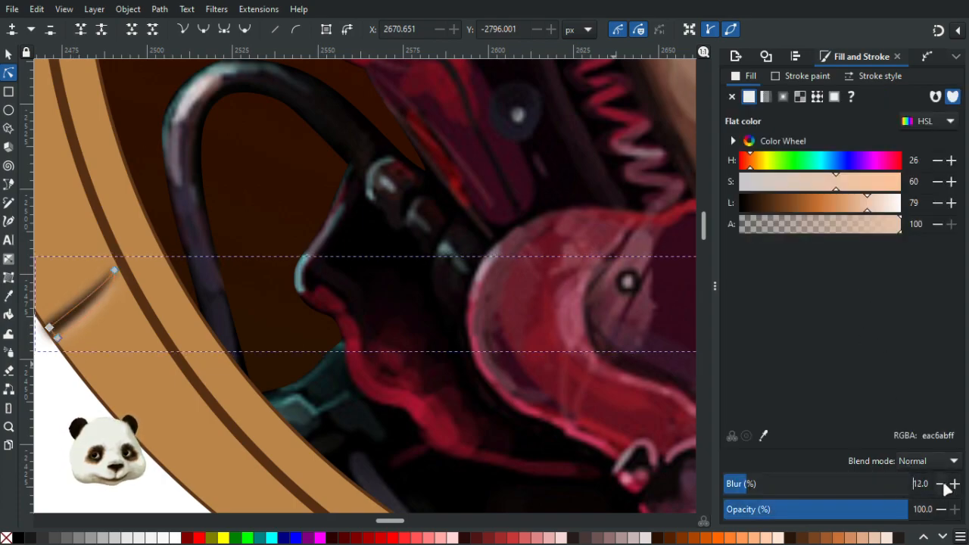
left_click(944, 486)
left_click(944, 485)
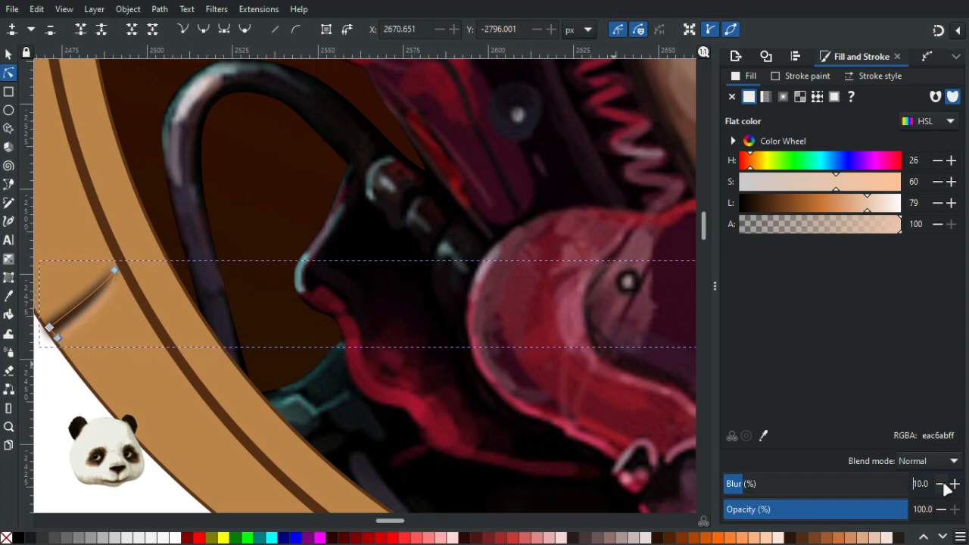
left_click(87, 468)
scroll(81, 463, "down", 5)
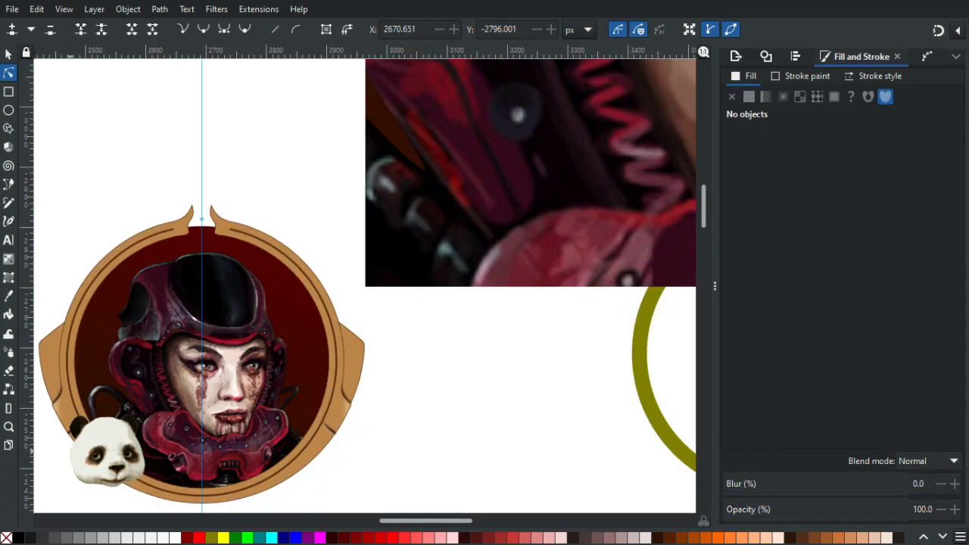
scroll(81, 463, "up", 3)
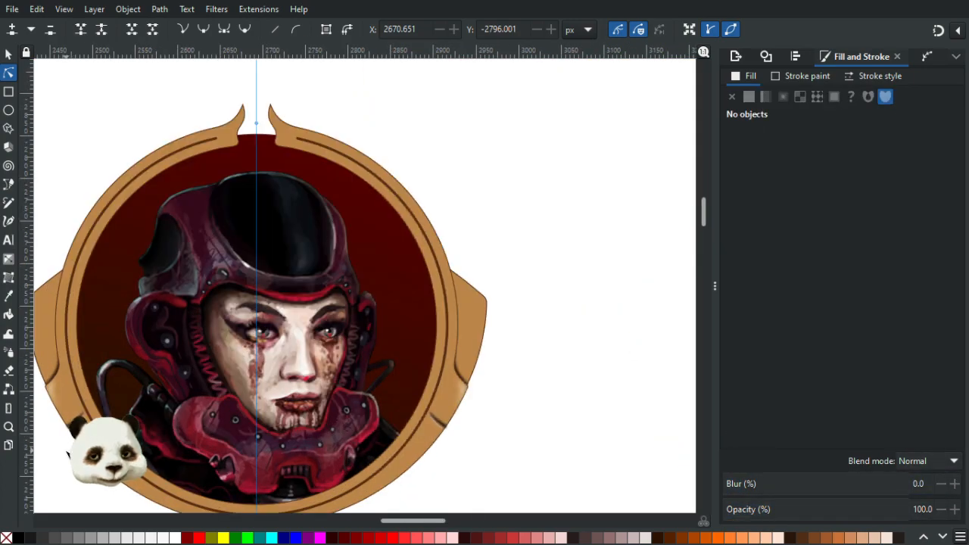
scroll(81, 463, "down", 2)
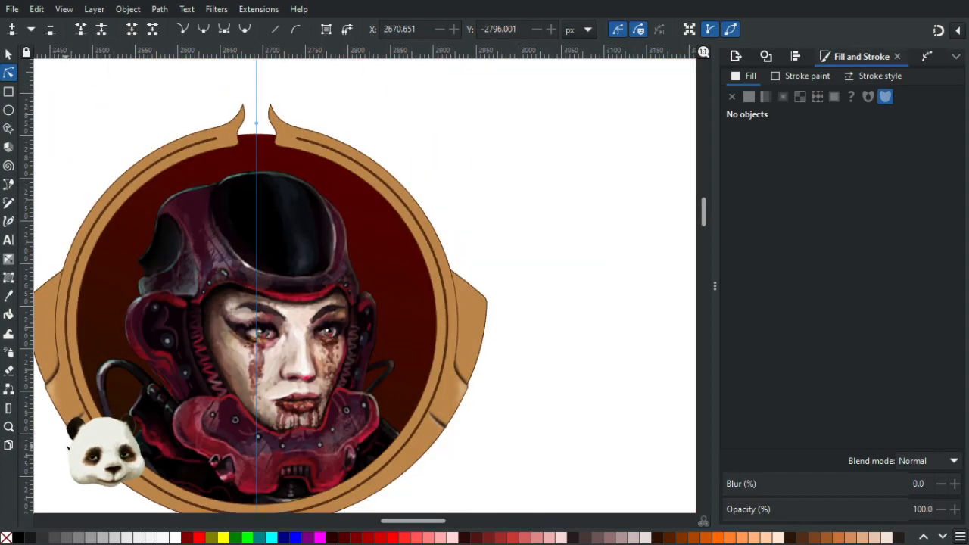
Recolour the lower-left notch's peach highlight with the cream colour sampled from the palette swatch.
scroll(81, 464, "up", 5)
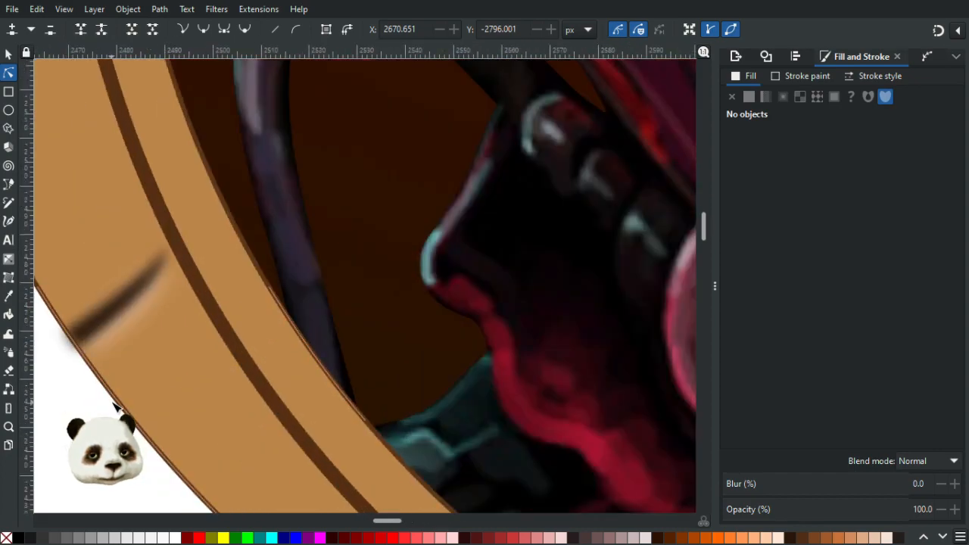
left_click(129, 325)
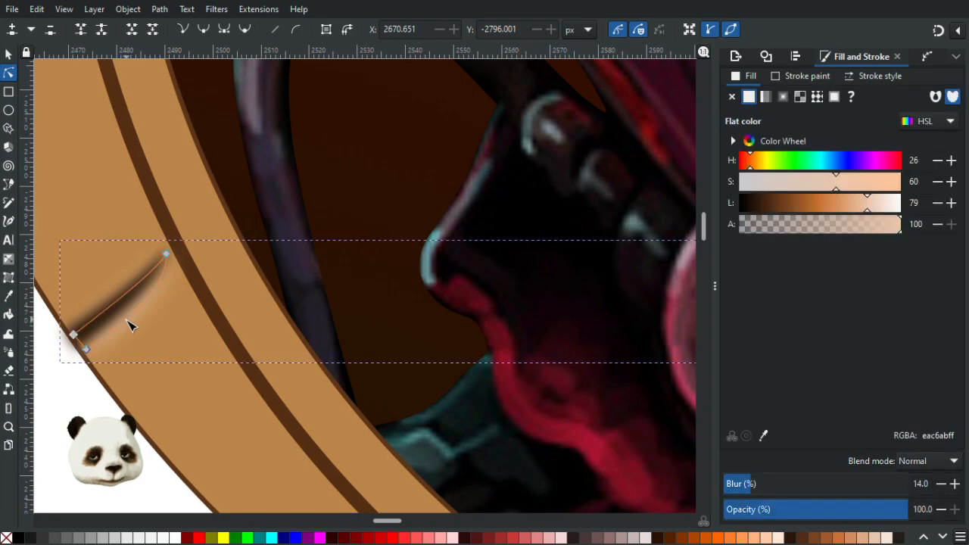
scroll(127, 346, "down", 5)
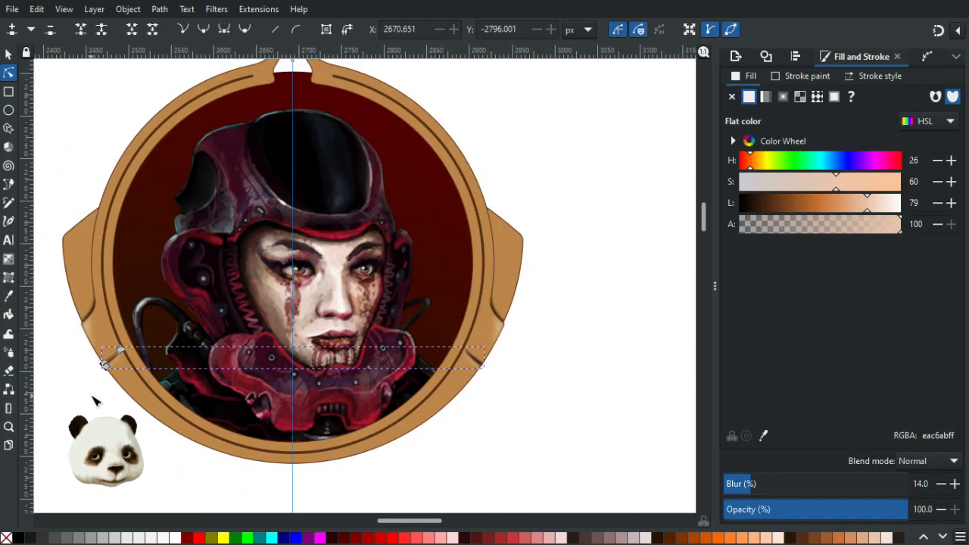
scroll(99, 382, "up", 1)
scroll(88, 345, "up", 2)
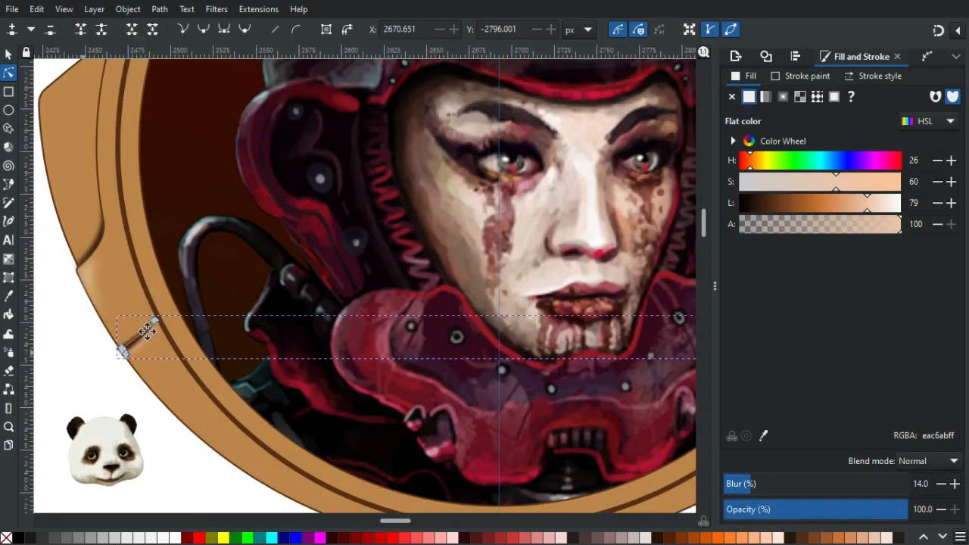
left_click_drag(45, 371, 256, 326)
scroll(256, 326, "down", 4)
left_click_drag(171, 344, 426, 337)
key("d")
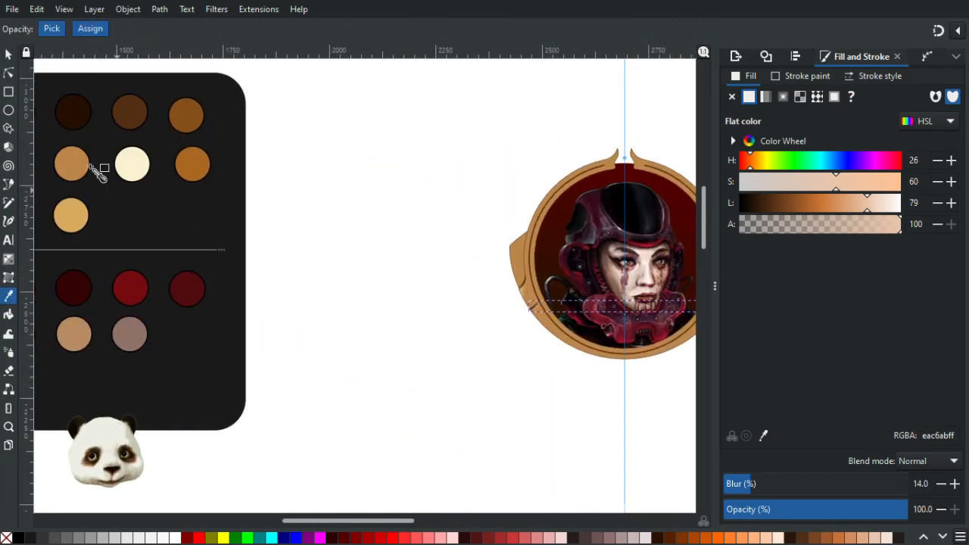
scroll(91, 201, "down", 1)
left_click(124, 177)
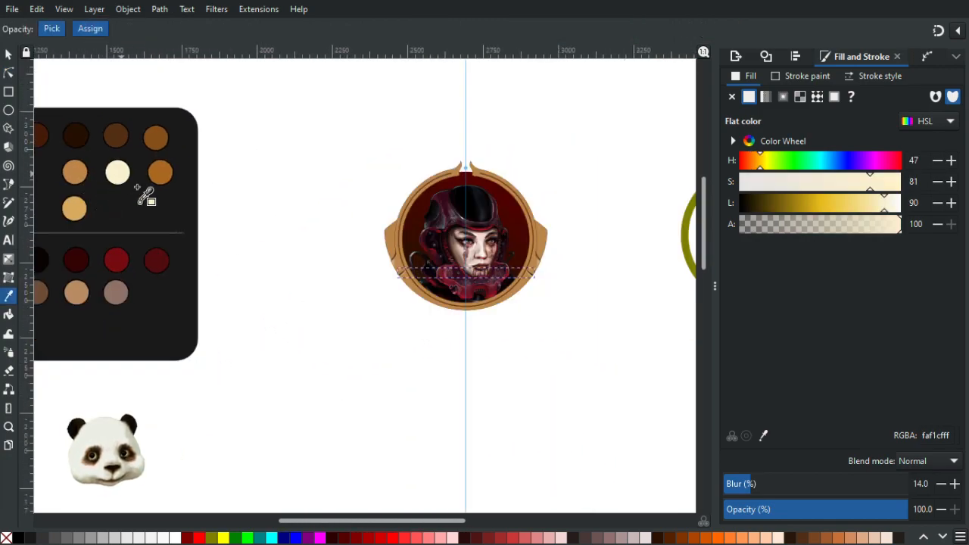
Lower the notch highlight's opacity to 60% and deselect it.
scroll(439, 280, "up", 4)
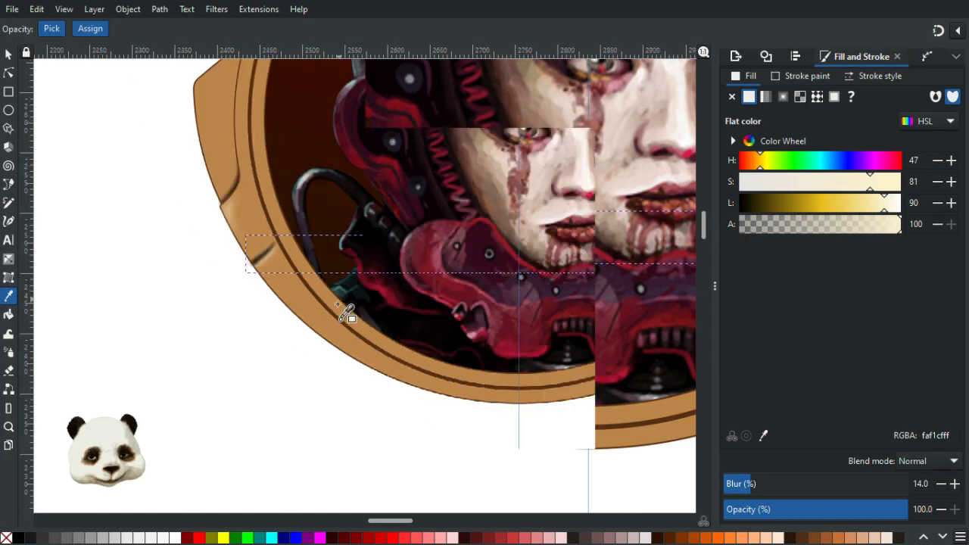
scroll(338, 304, "down", 3)
scroll(365, 309, "up", 2)
left_click_drag(865, 511, 832, 513)
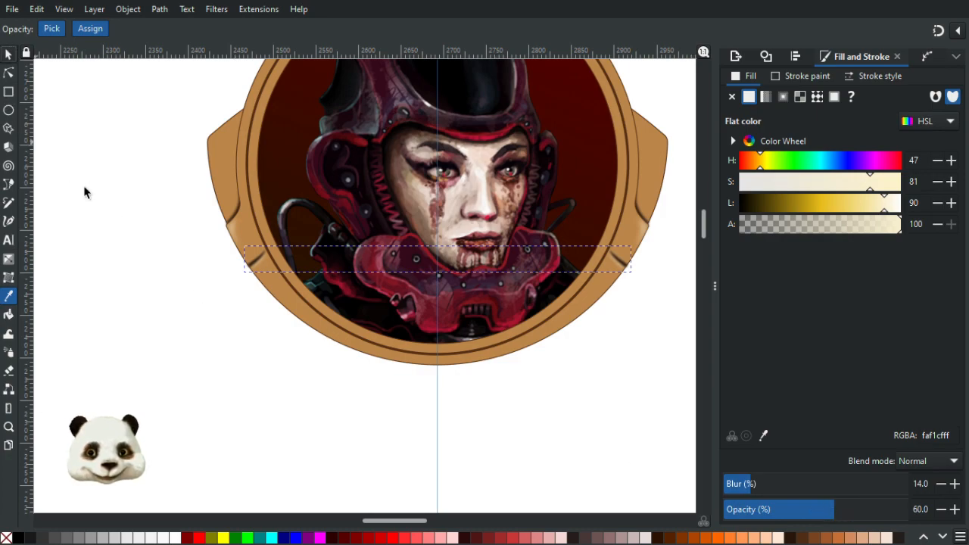
key("s")
left_click(75, 227)
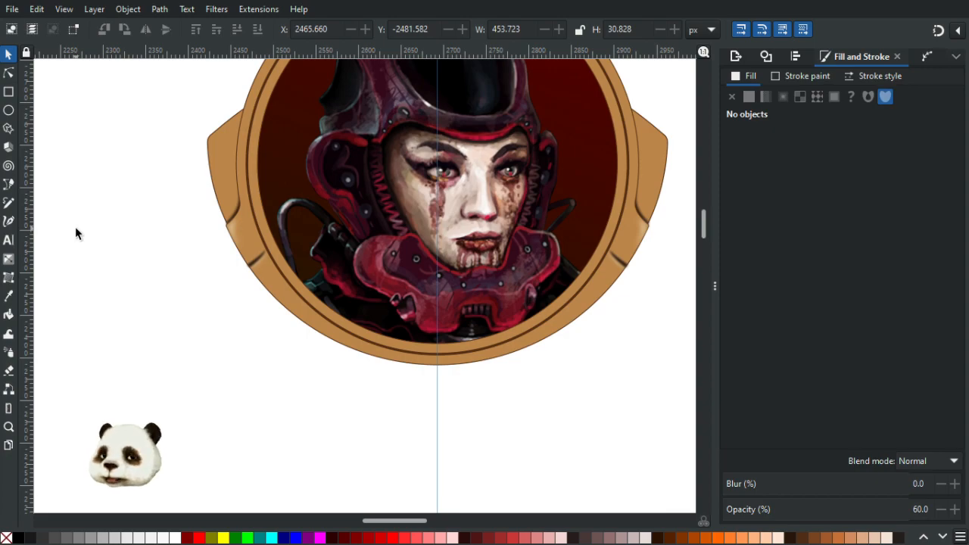
Cut the cream highlight beneath the left side plate and paste it back in place.
left_click_drag(525, 263, 411, 365)
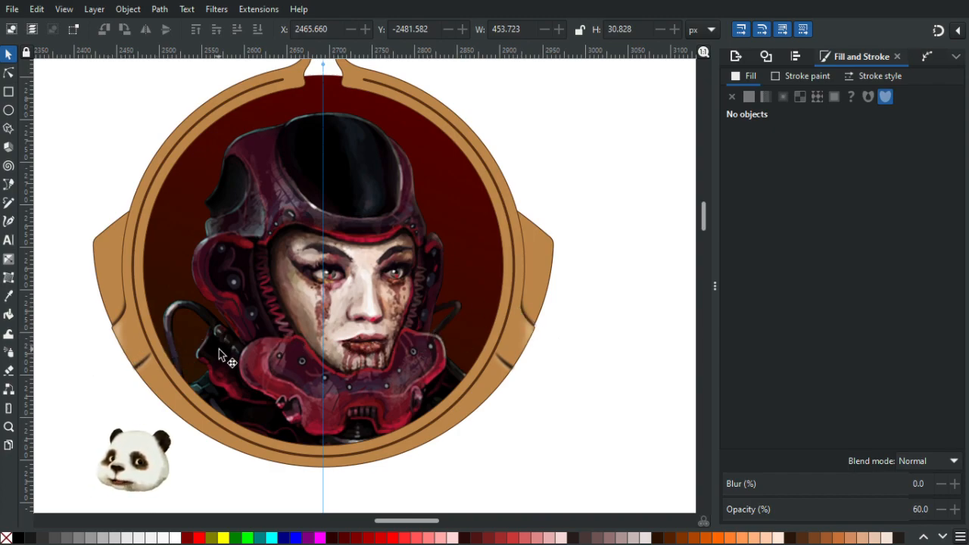
left_click(118, 329)
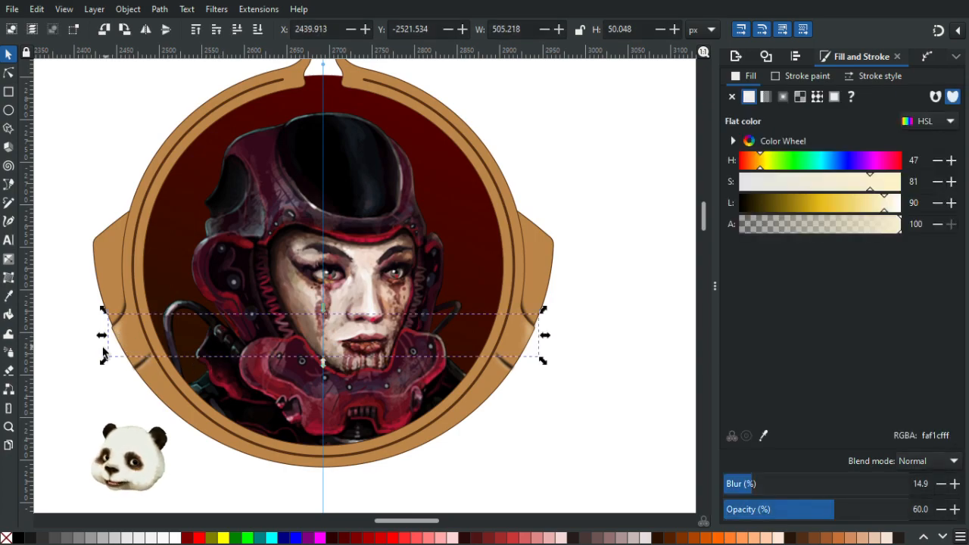
key("Escape")
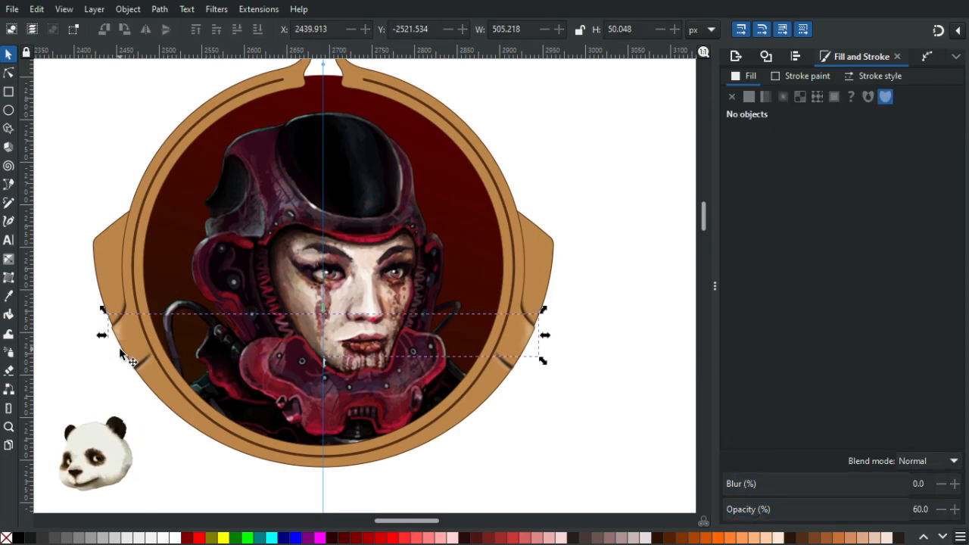
left_click(117, 328)
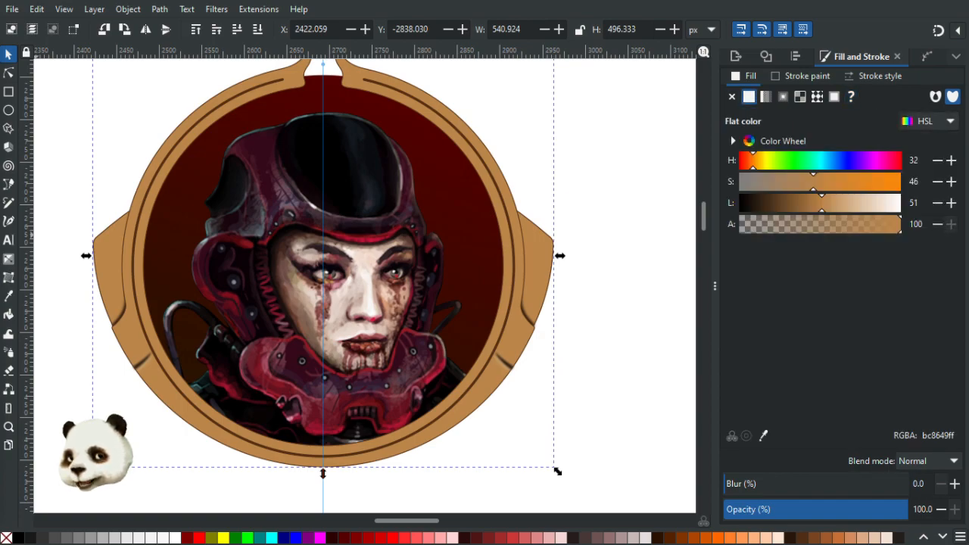
key("Tab")
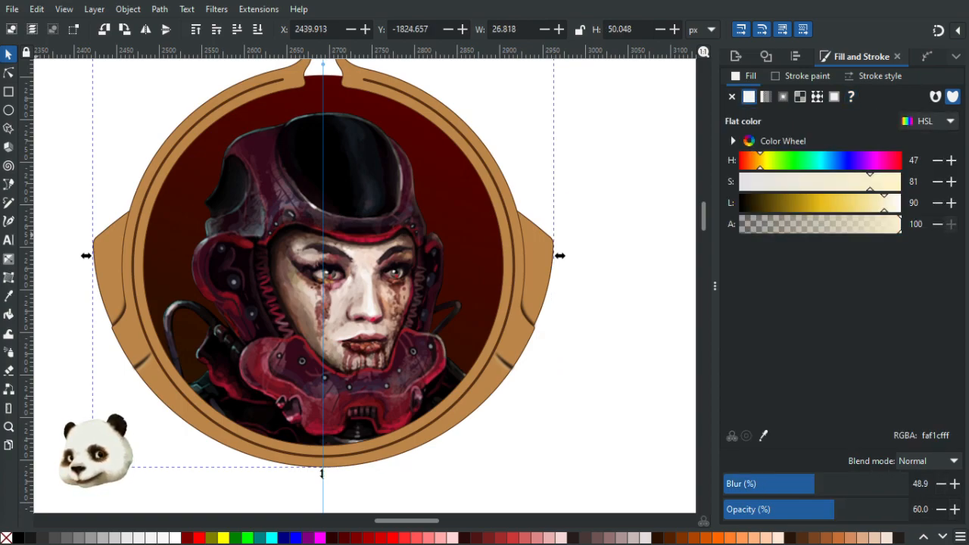
scroll(99, 286, "down", 2)
scroll(100, 285, "up", 2)
left_click(90, 283)
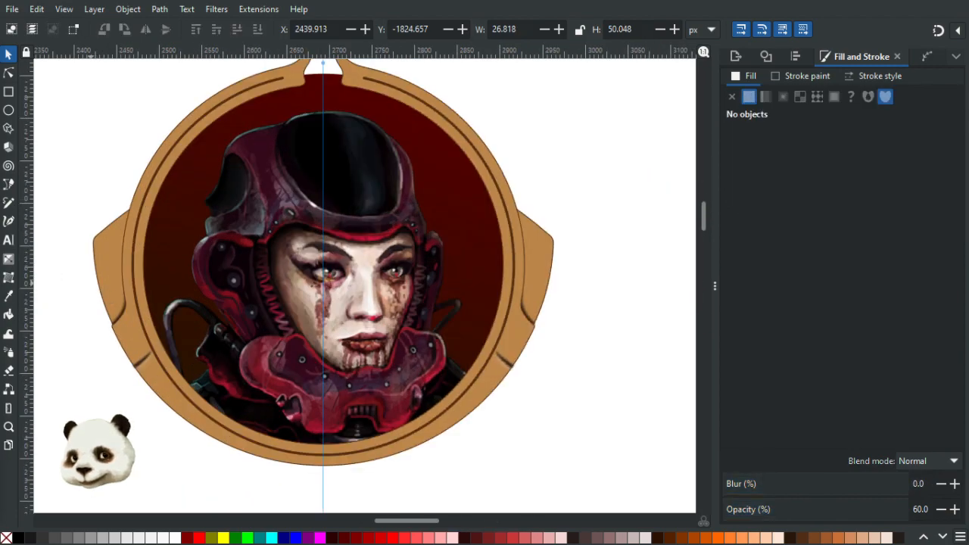
left_click(41, 7)
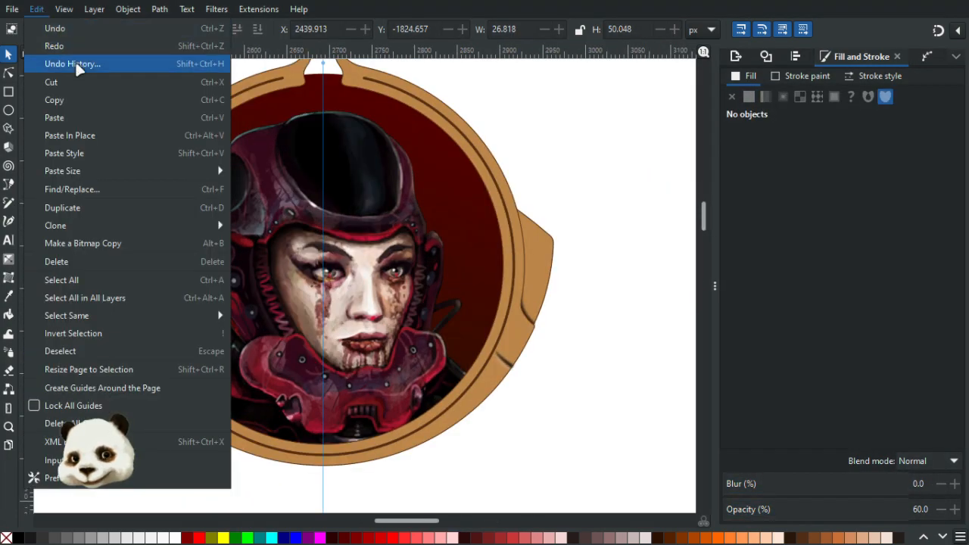
left_click(81, 134)
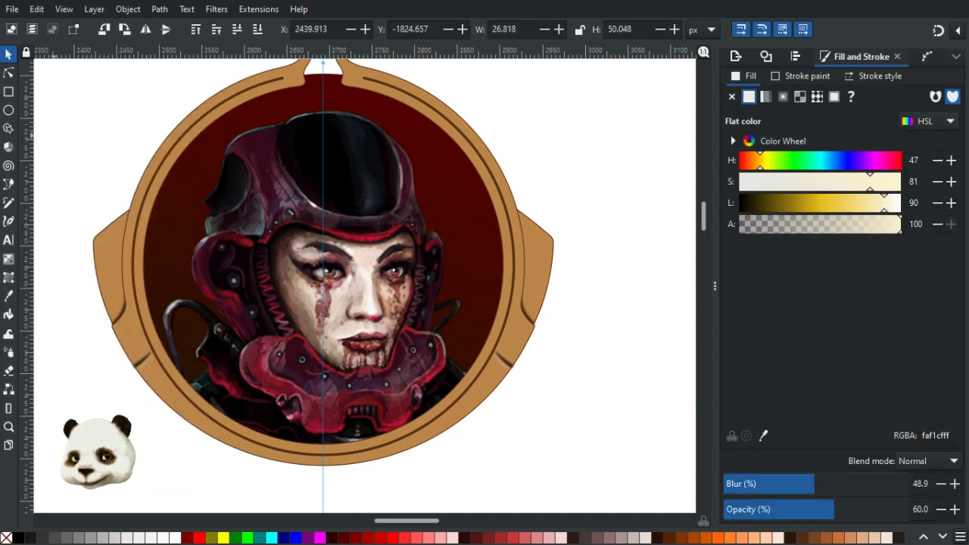
scroll(37, 210, "down", 3)
scroll(54, 201, "up", 2)
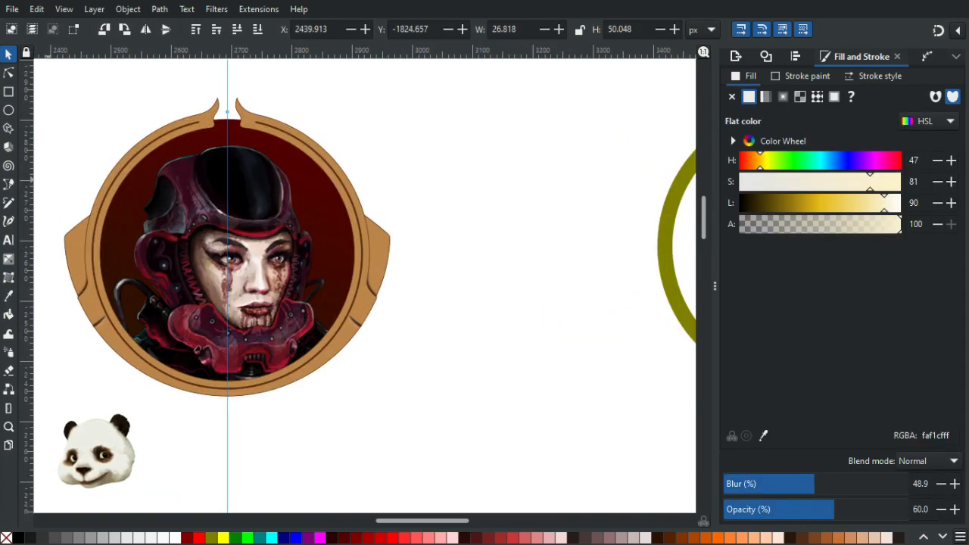
left_click_drag(212, 89, 322, 4)
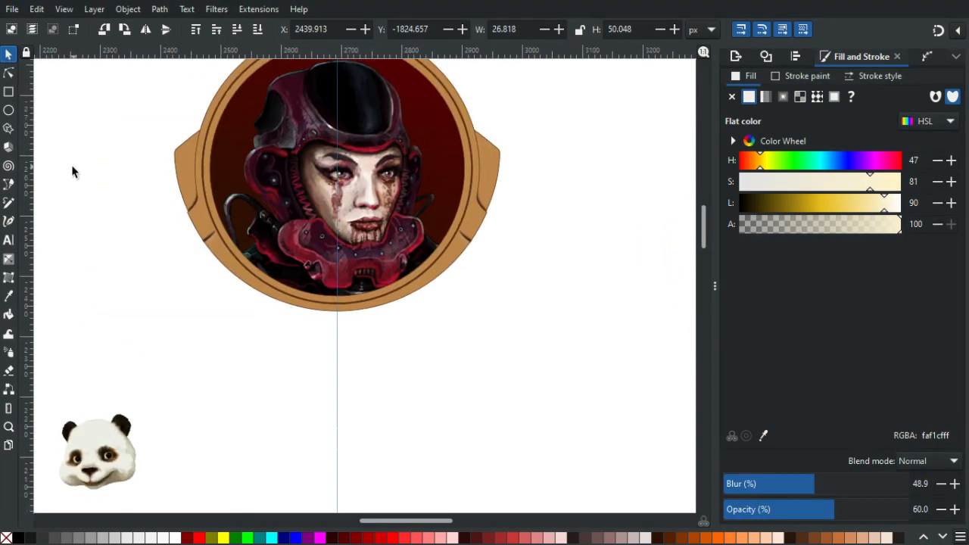
key("n")
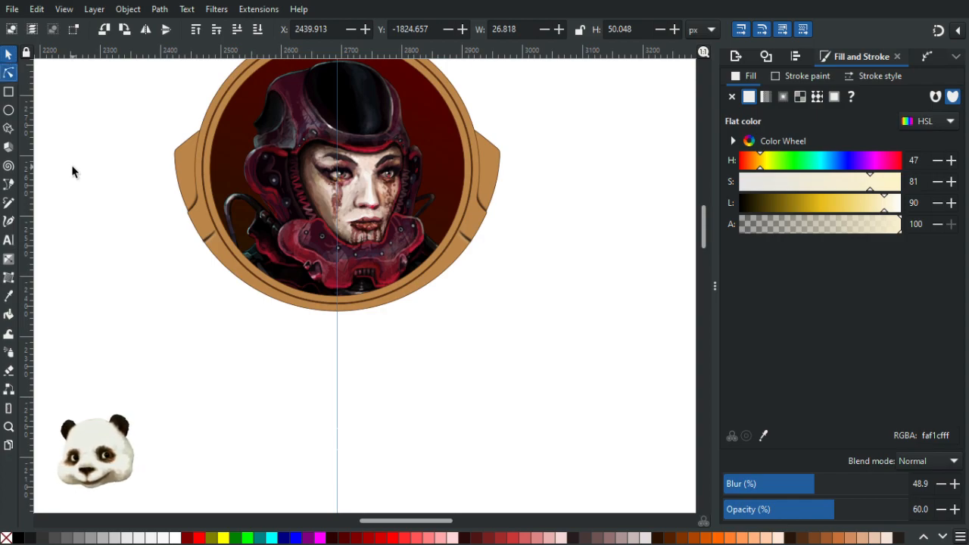
key("s")
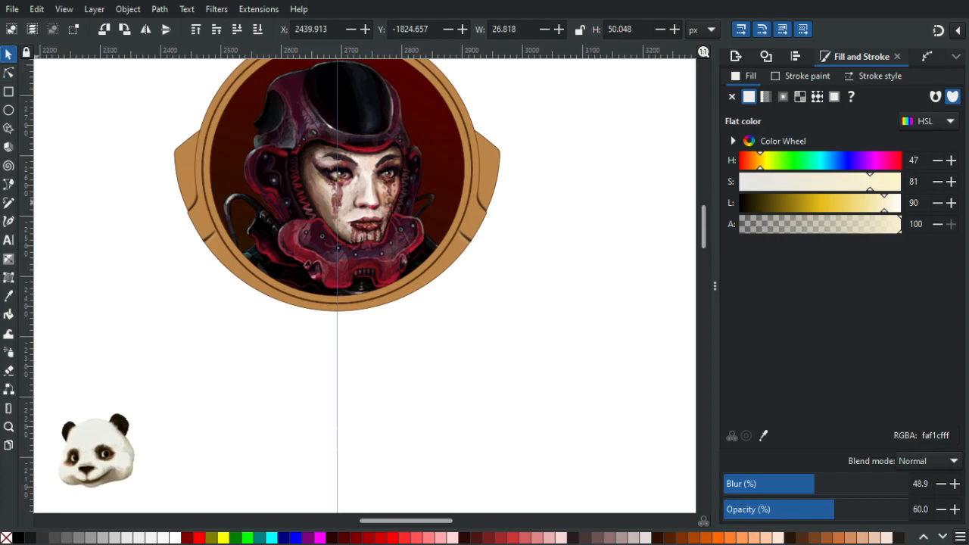
key("Tab")
key("shift+Tab")
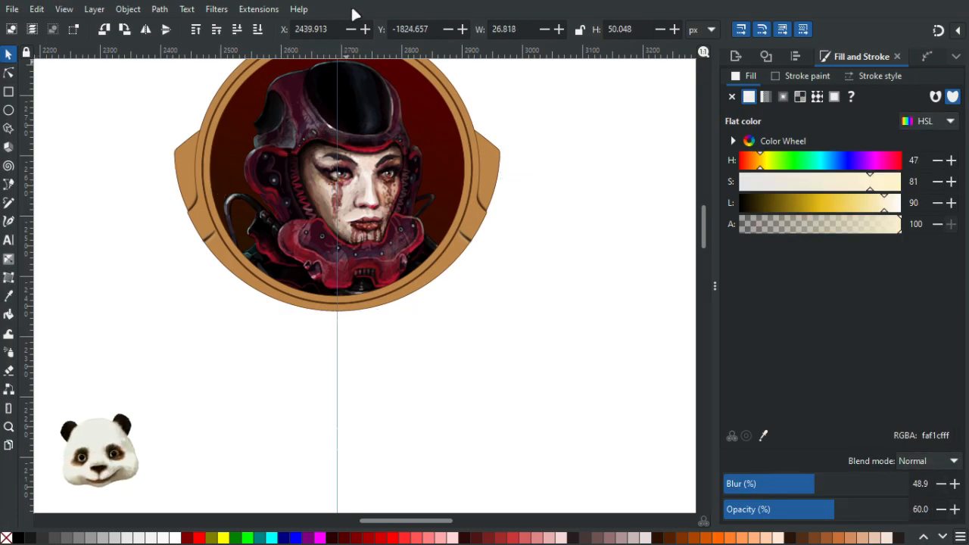
key("n")
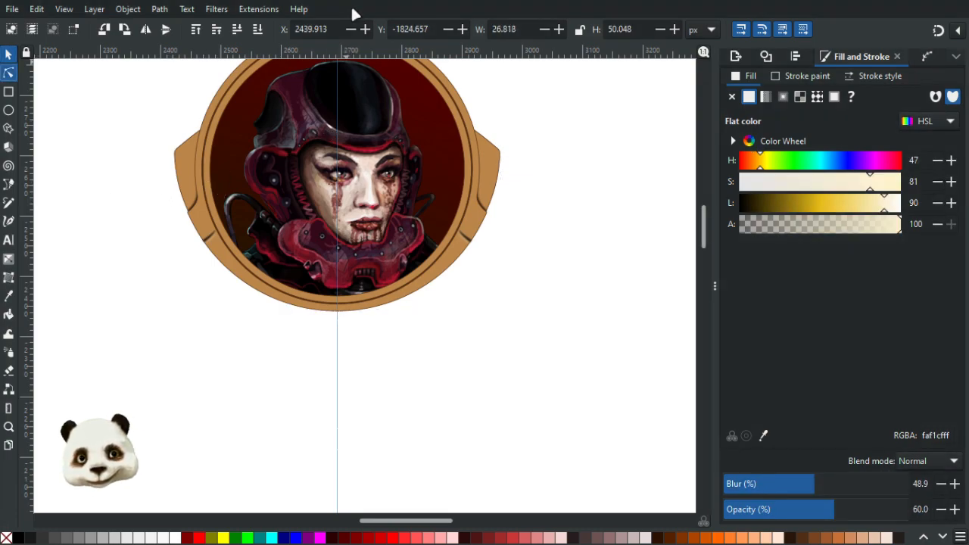
key("s")
left_click(129, 168)
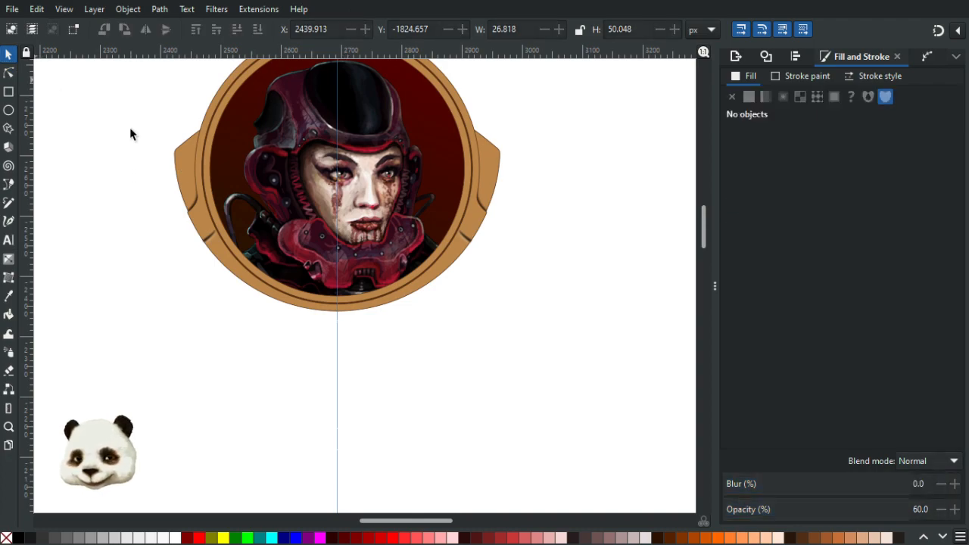
Locate the misplaced cream highlight by cycling through the frame's objects and viewing the canvas below it.
left_click(199, 214)
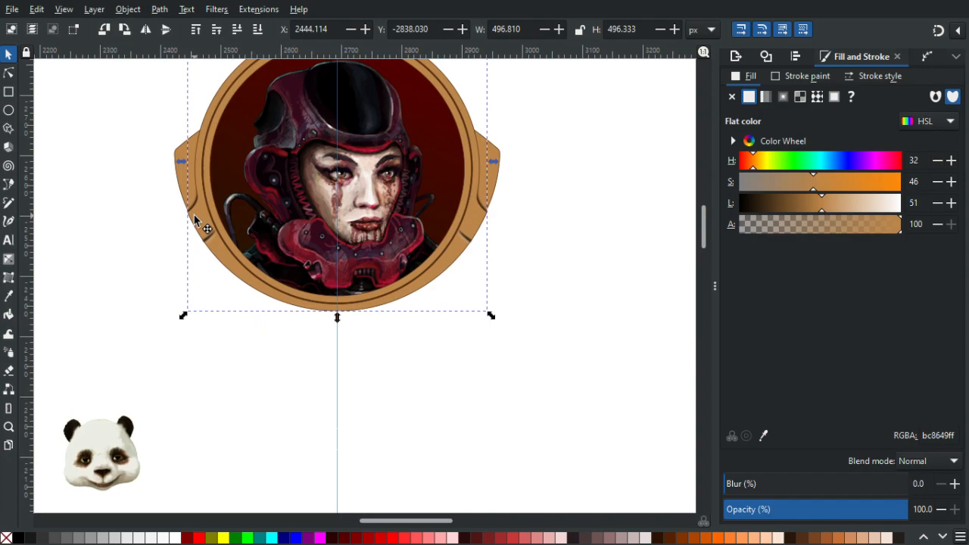
left_click(195, 215)
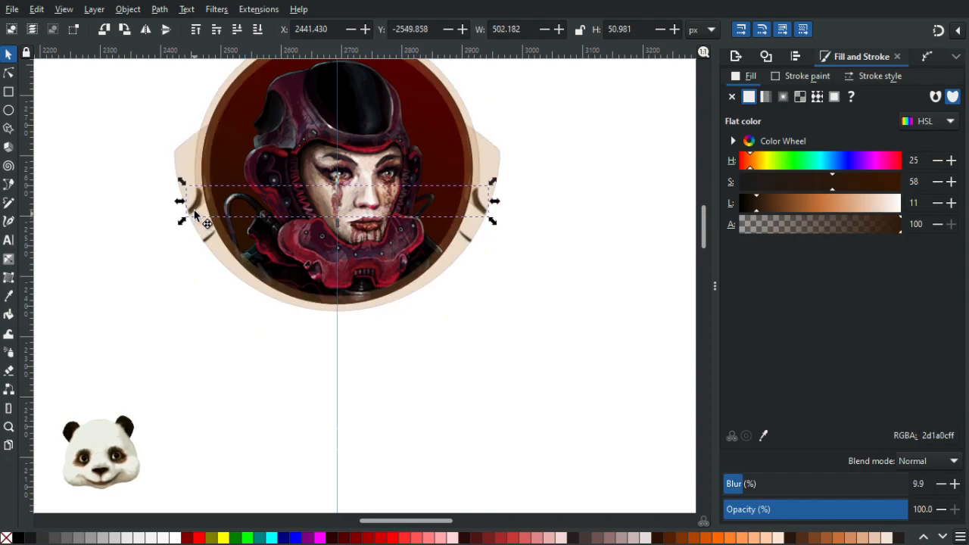
left_click(195, 216)
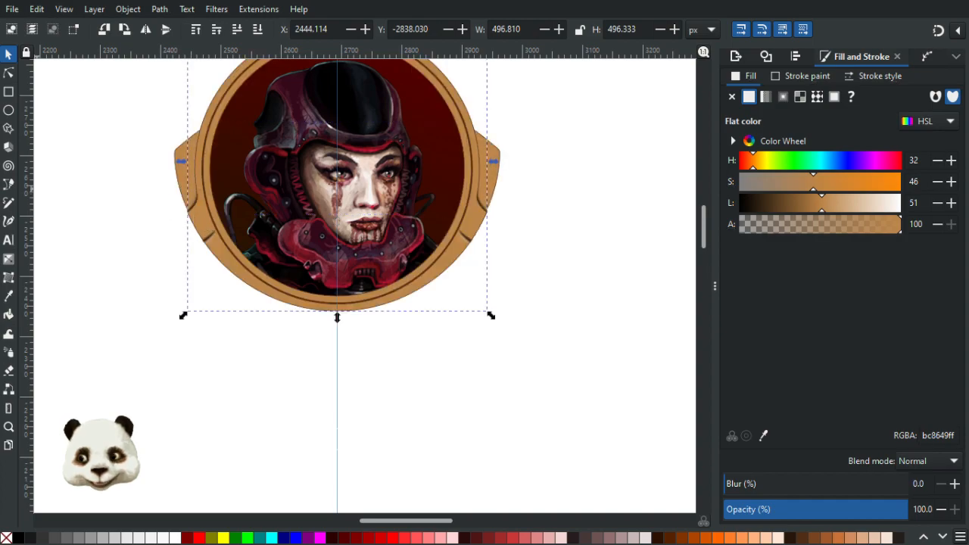
key("Tab")
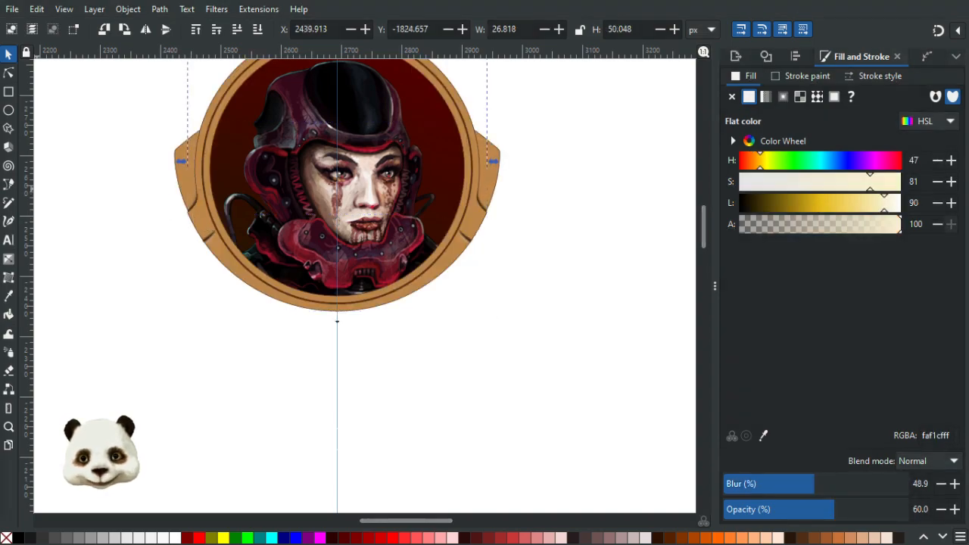
key("Escape")
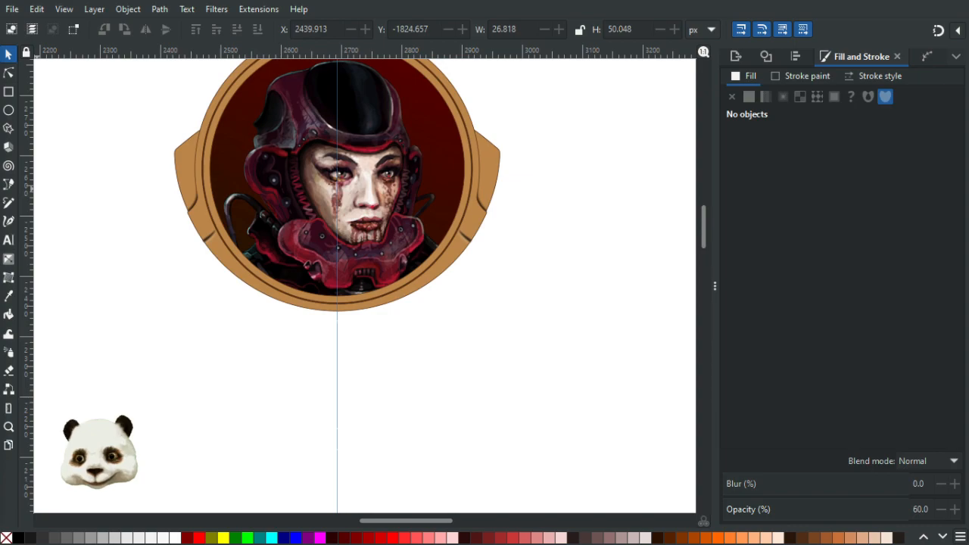
key("Tab")
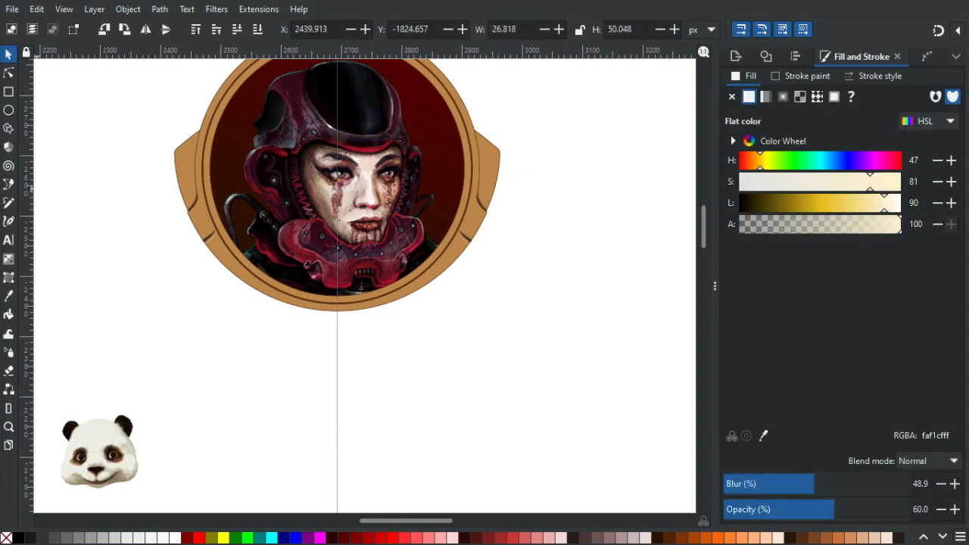
key("Escape")
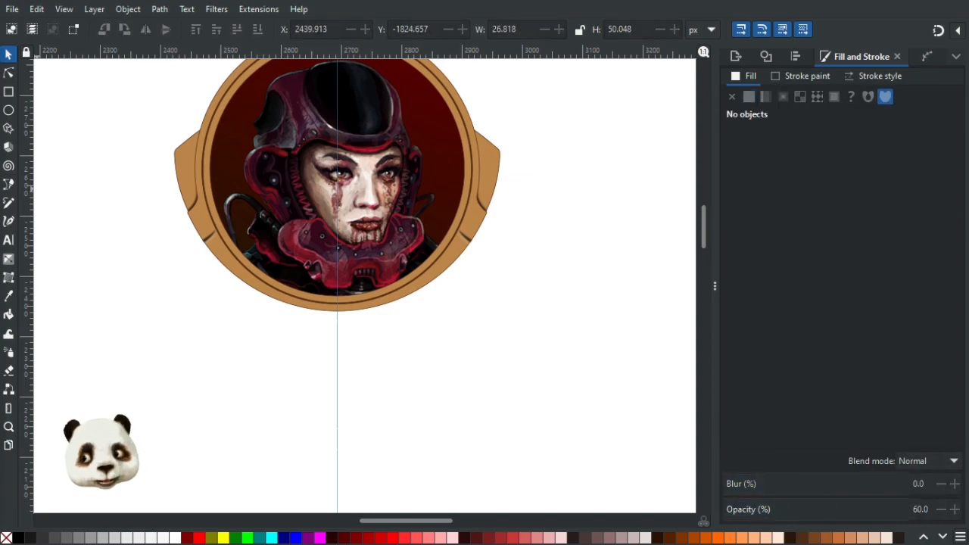
key("Tab")
scroll(173, 267, "down", 3, "ctrl")
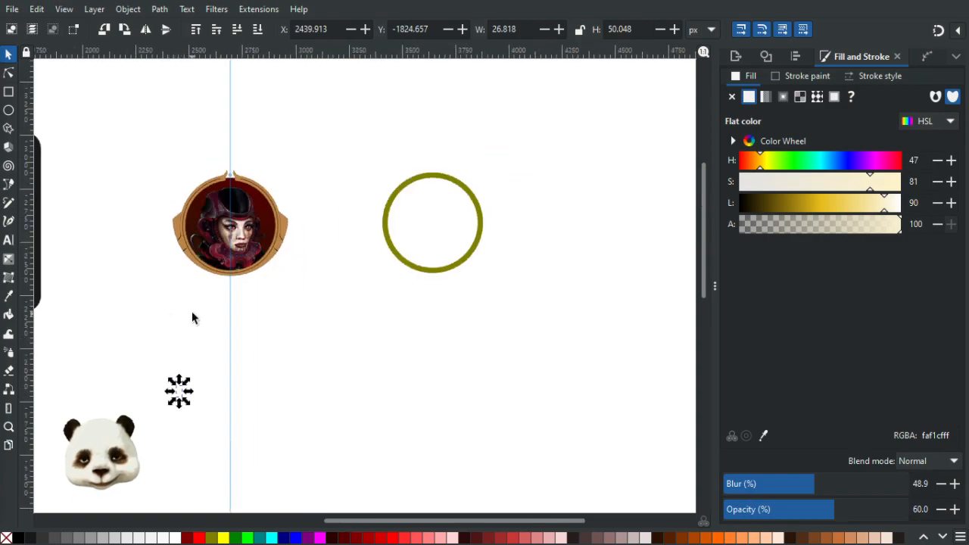
Try to move the misplaced cream highlight up onto the frame's lower-left notch.
left_click_drag(181, 393, 178, 139)
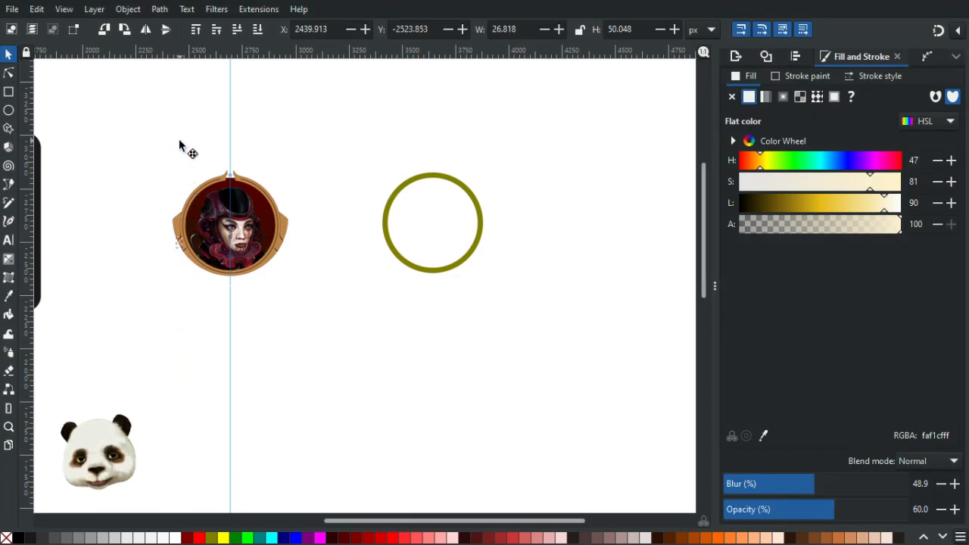
key("Escape")
left_click_drag(186, 398, 184, 311)
key("Escape")
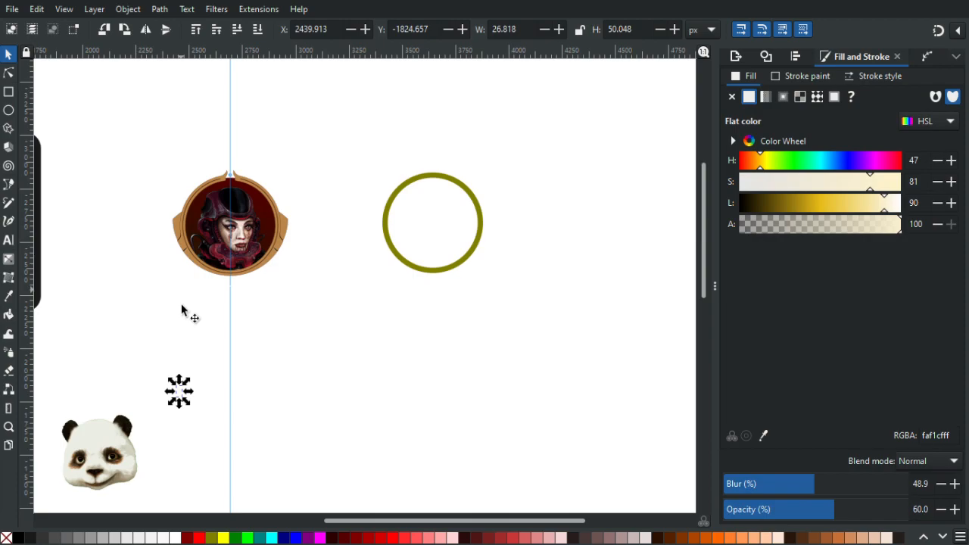
Delete the misplaced cream highlight on the empty canvas below the frame.
left_click(192, 356)
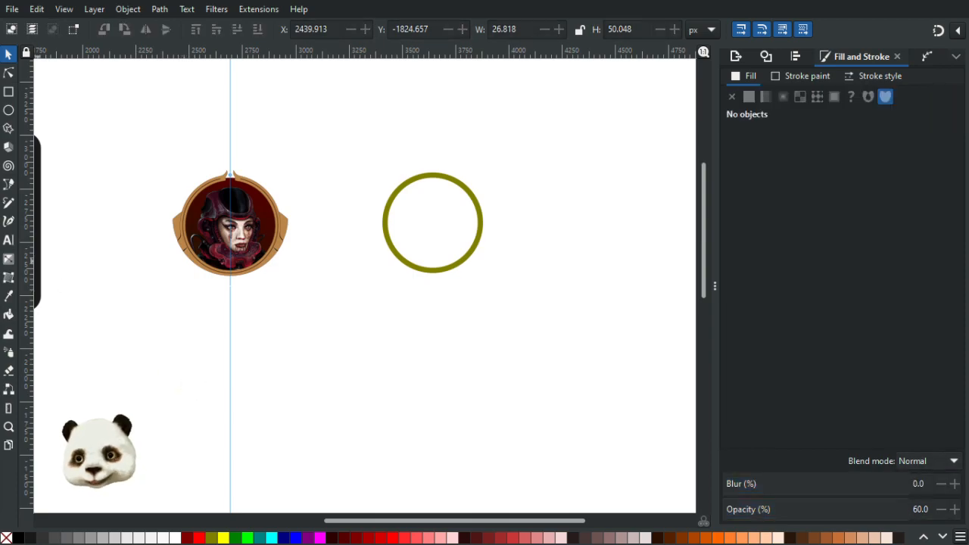
left_click(189, 352)
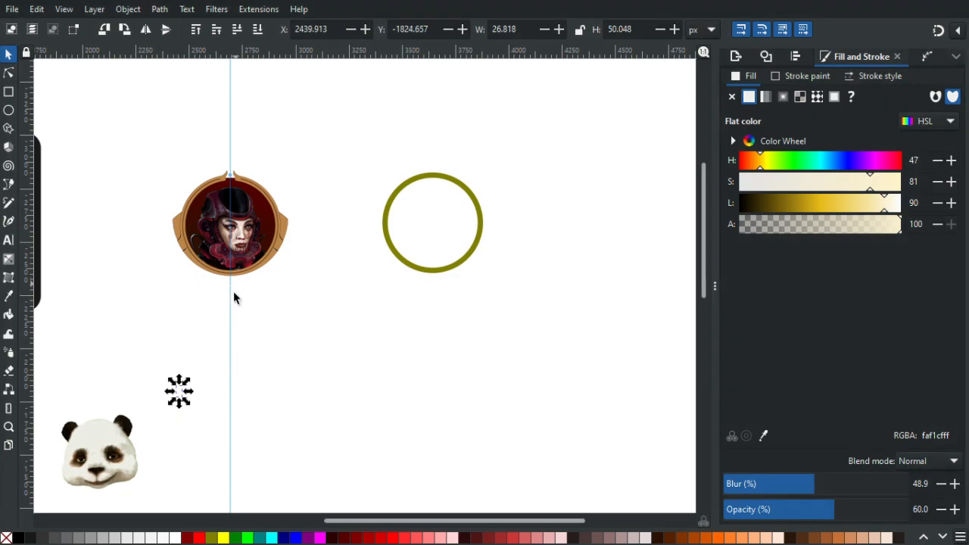
scroll(189, 420, "up", 3, "ctrl")
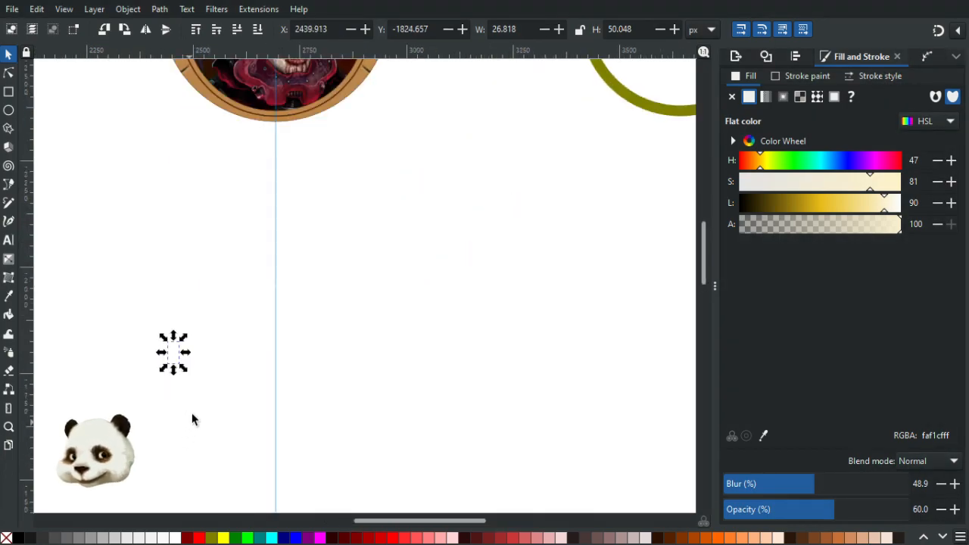
scroll(191, 359, "up", 2, "ctrl")
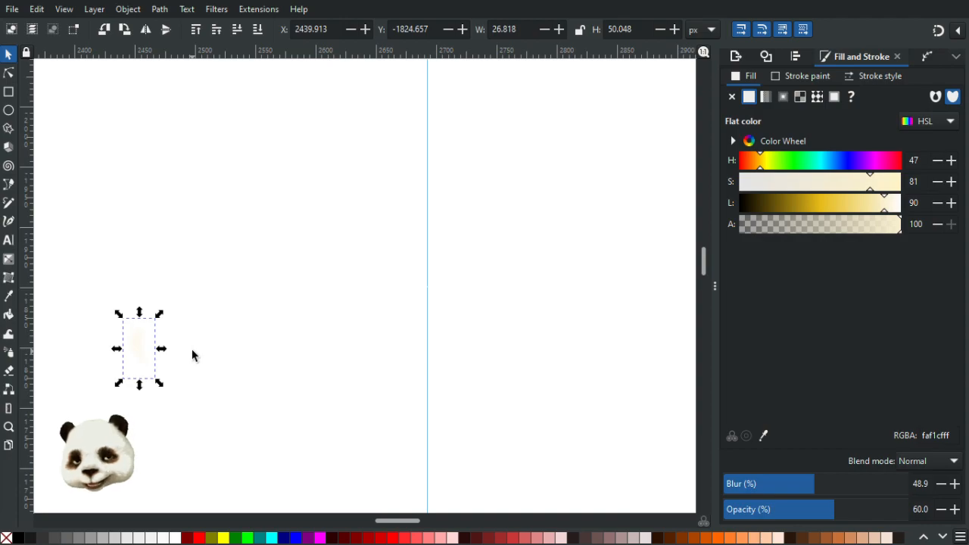
left_click(192, 356)
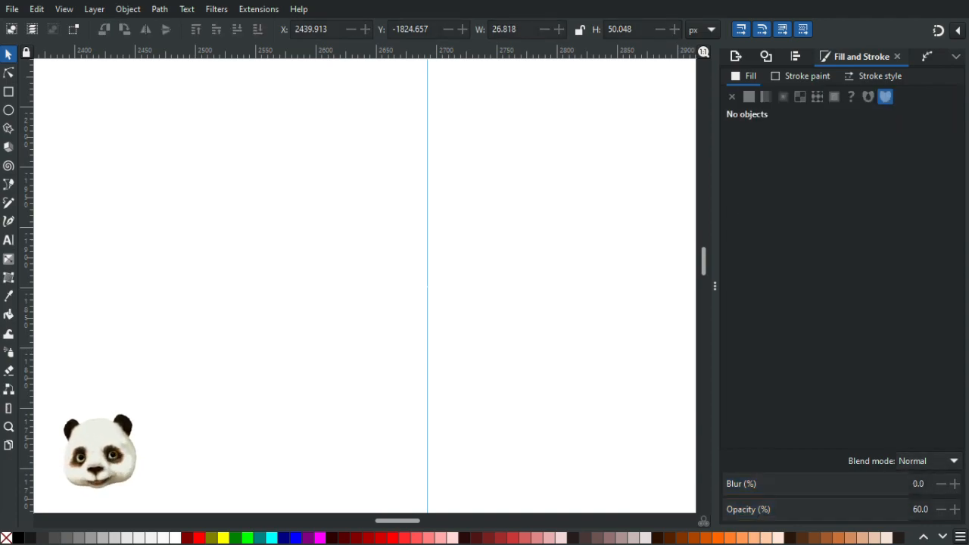
Draw a tapered, curved cream highlight shape with the Pen tool along the outer edge just beneath the left side plate.
scroll(252, 229, "up", 10)
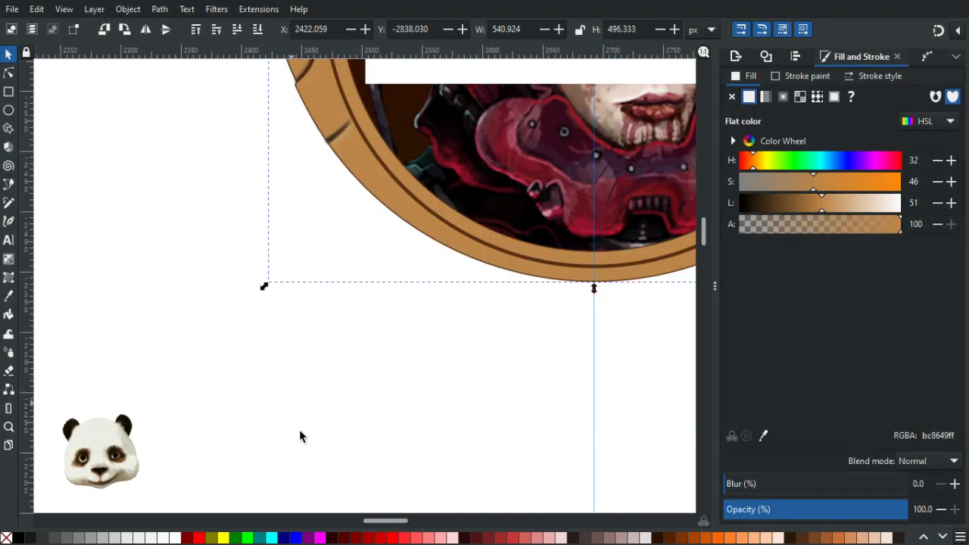
scroll(242, 97, "up", 5)
scroll(272, 269, "up", 3, "ctrl")
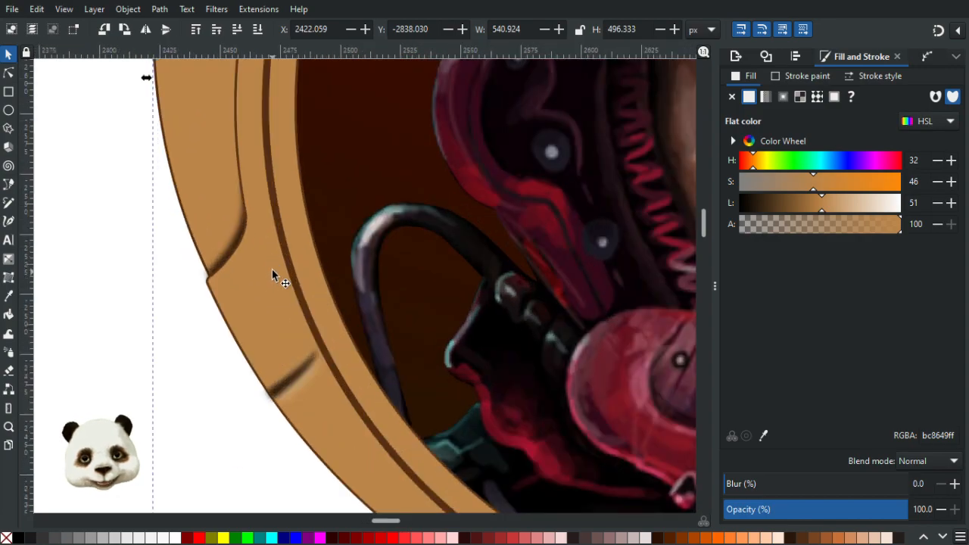
key("b")
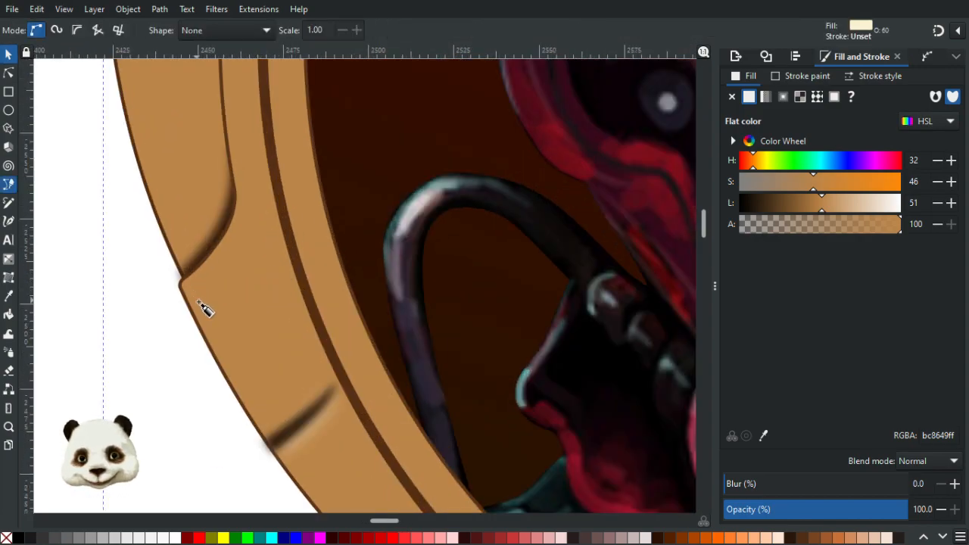
key("Escape")
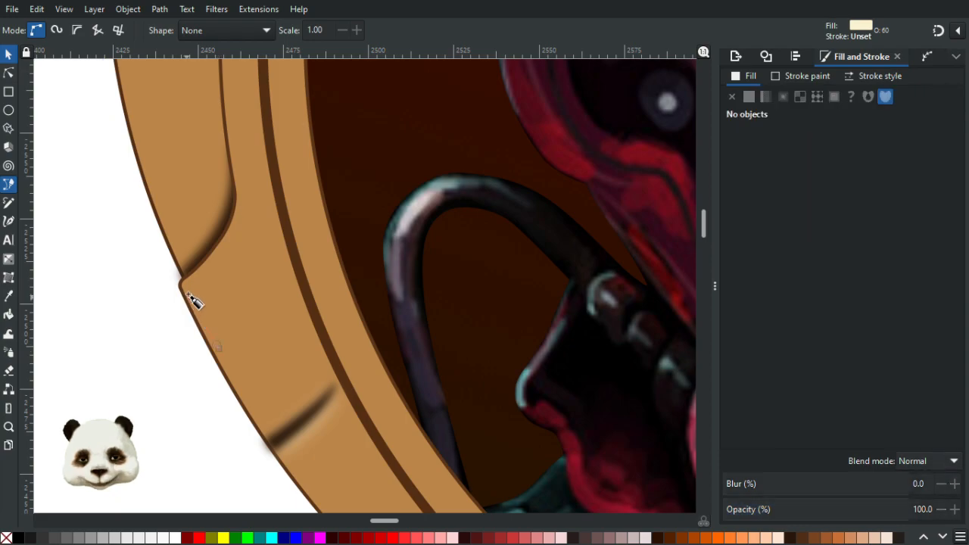
left_click_drag(190, 289, 192, 278)
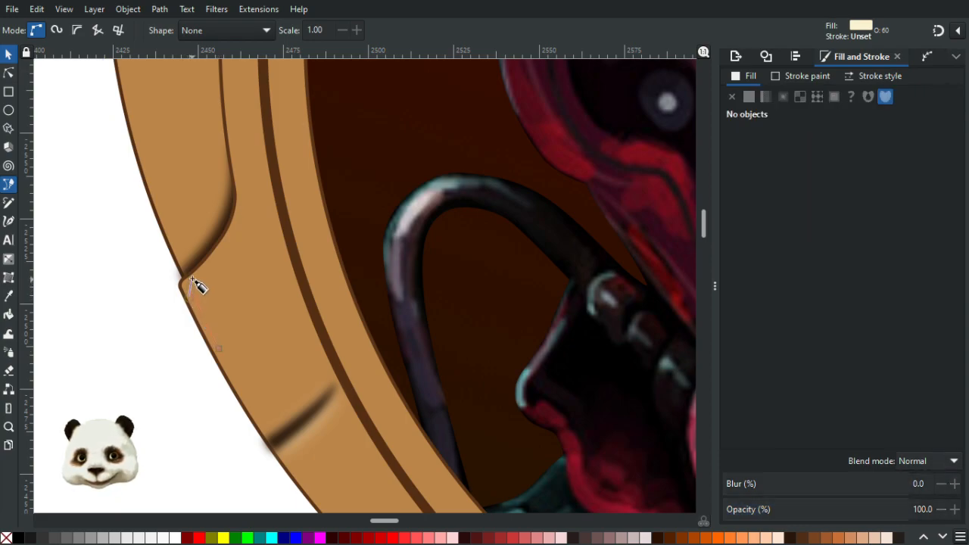
left_click_drag(231, 249, 238, 227)
left_click_drag(223, 278, 215, 290)
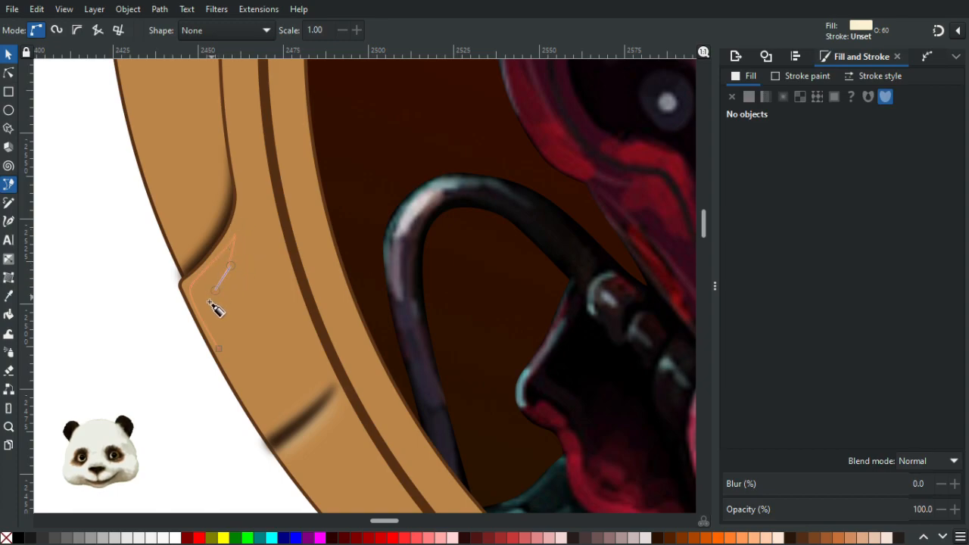
left_click_drag(218, 348, 229, 377)
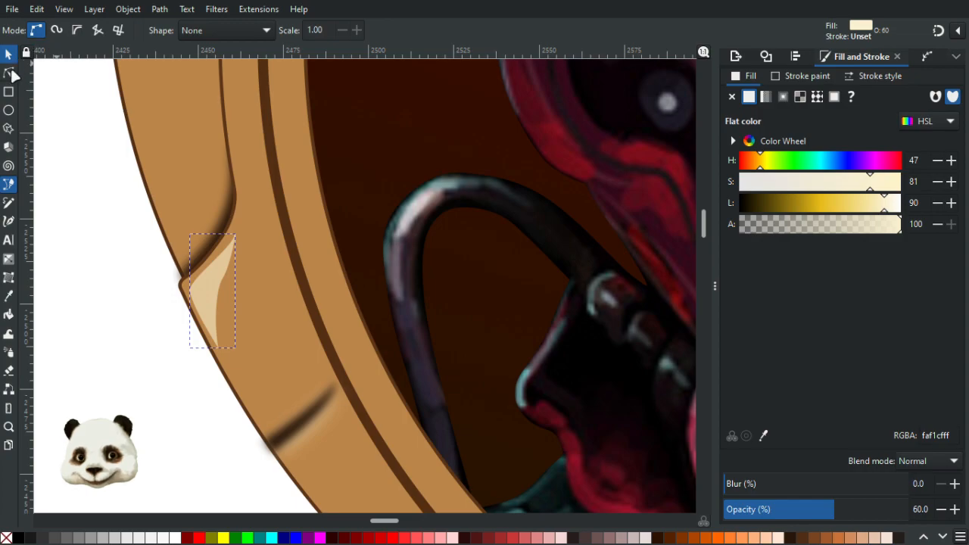
Extend the new highlight's lower tip down along the frame's outer edge and deepen the curve of its inner side.
left_click(9, 72)
left_click_drag(219, 348, 226, 367)
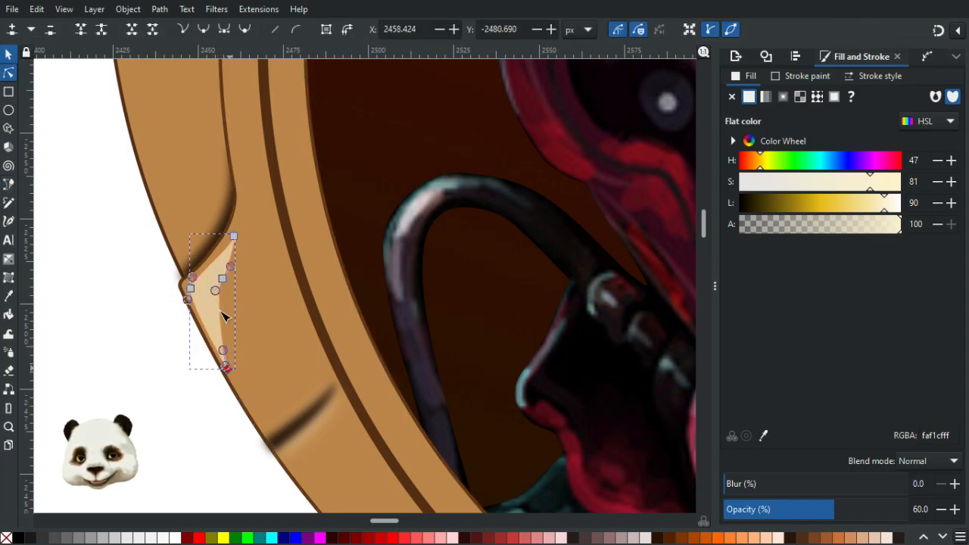
left_click_drag(218, 292, 213, 297)
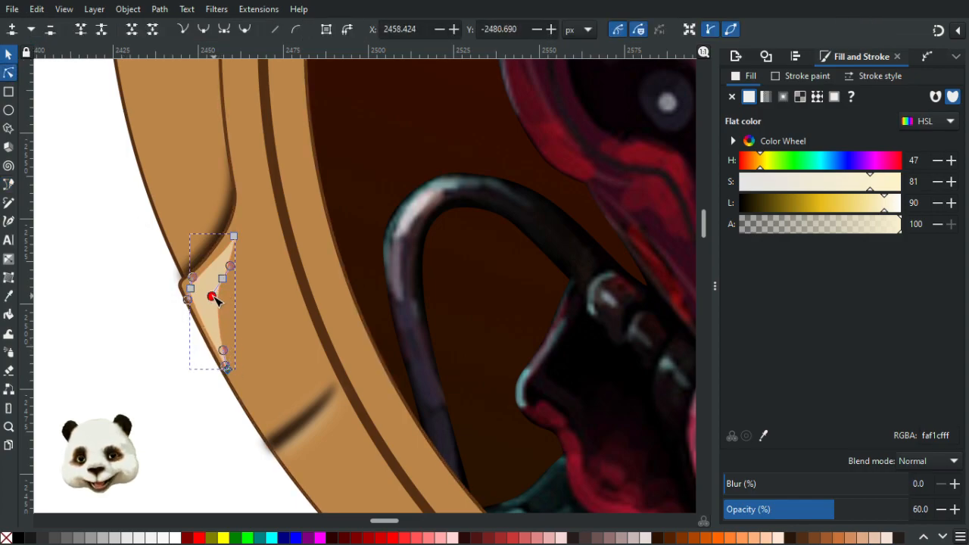
Set the blur of the new highlight beneath the left side plate to 50%.
left_click(760, 484)
left_click(740, 484)
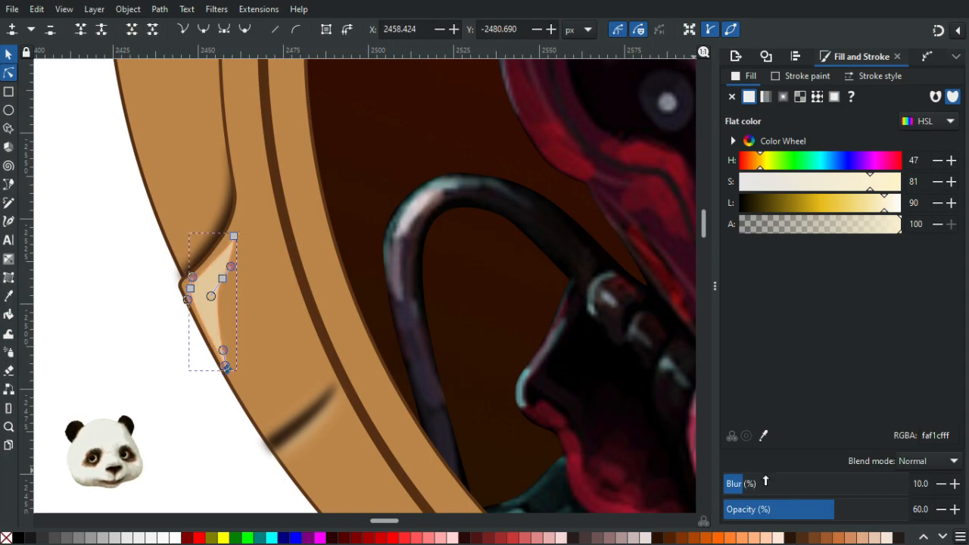
left_click(765, 483)
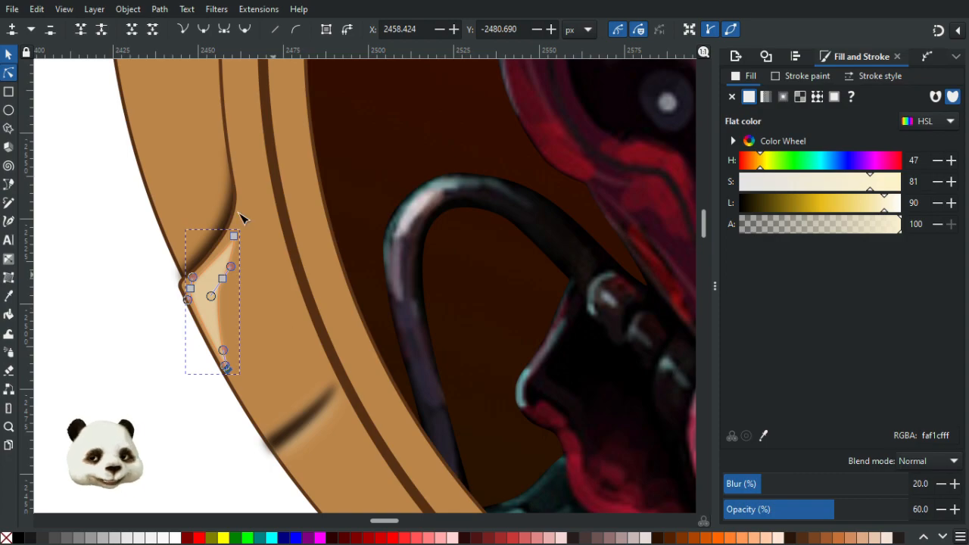
scroll(243, 231, "down", 5)
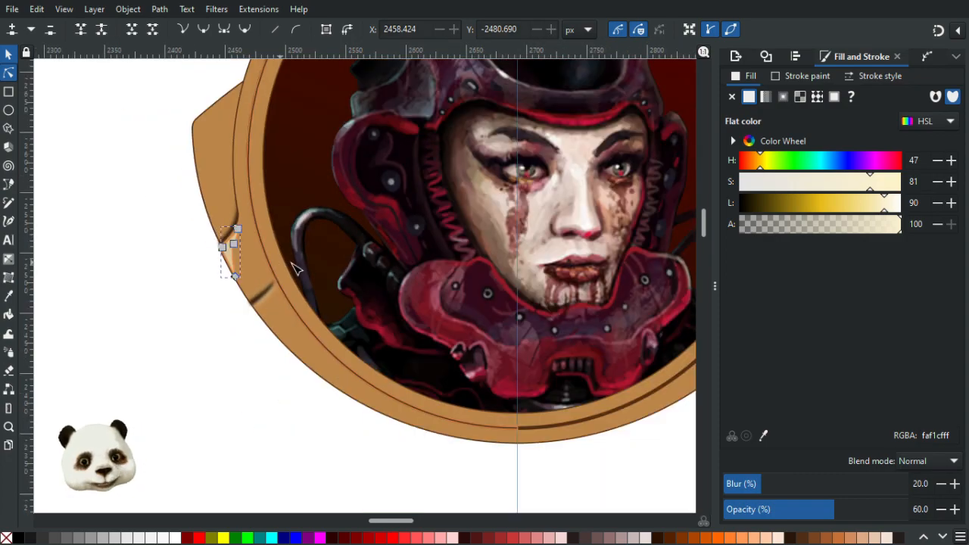
scroll(257, 199, "up", 5)
mouse_move(801, 488)
left_mouse_down()
mouse_move(841, 484)
mouse_move(801, 483)
left_mouse_up()
left_click(820, 480, "ctrl")
scroll(266, 394, "down", 3)
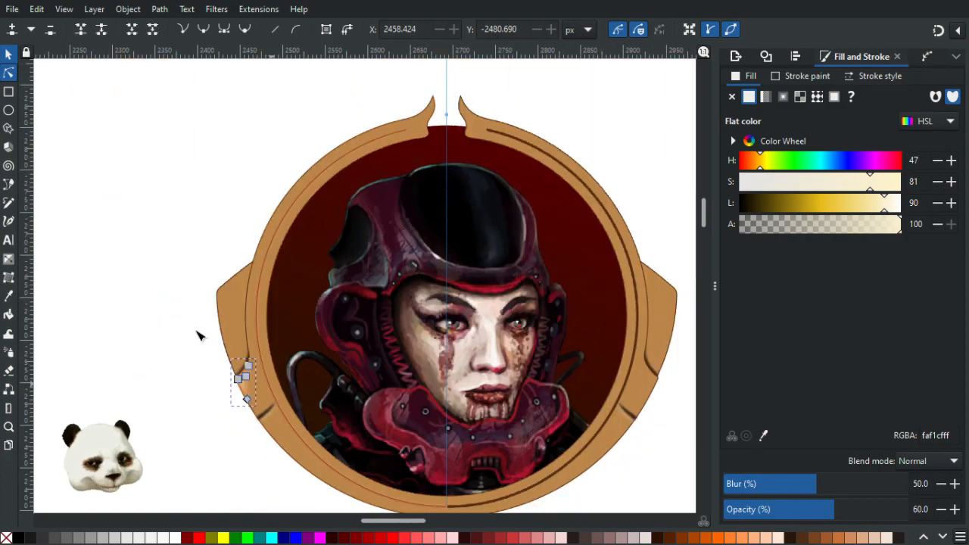
Set the highlight's blur to 60% and its opacity to 80%, and deselect it.
left_click(123, 265)
scroll(137, 286, "down", 2)
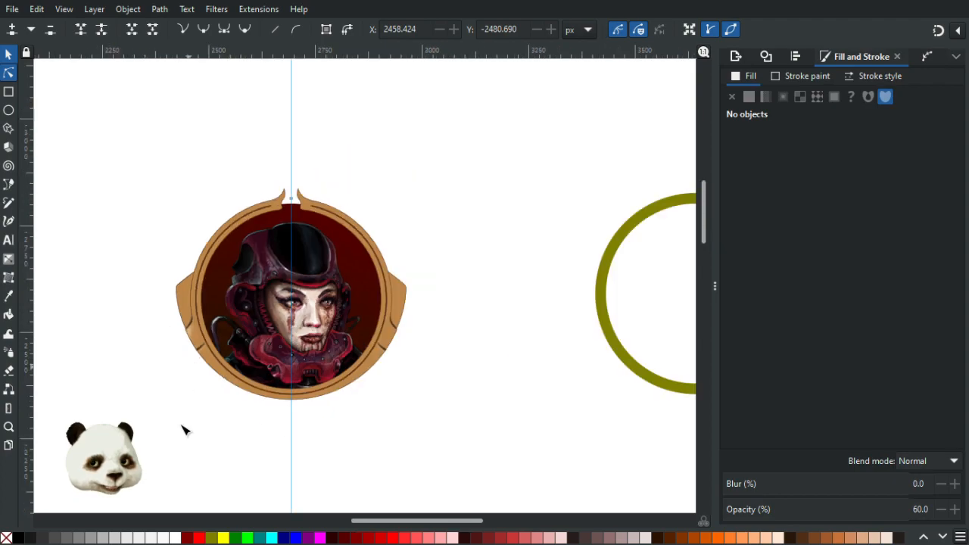
scroll(174, 368, "up", 3)
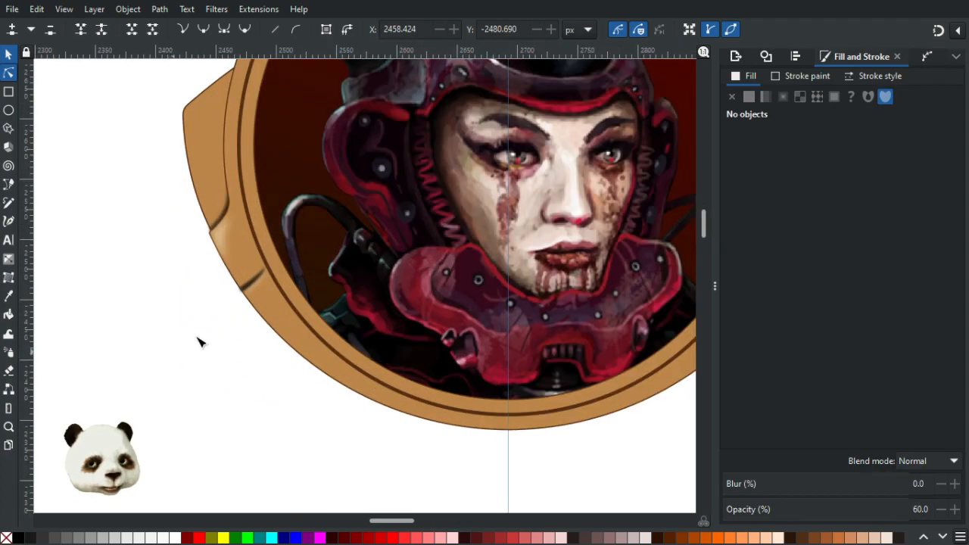
left_click(224, 245)
left_click_drag(857, 510, 962, 500)
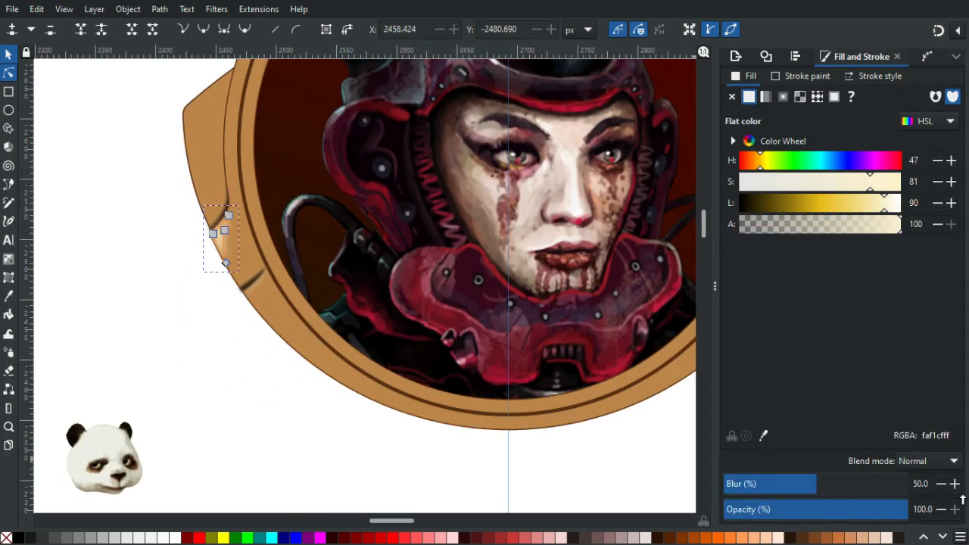
left_click_drag(838, 483, 845, 483)
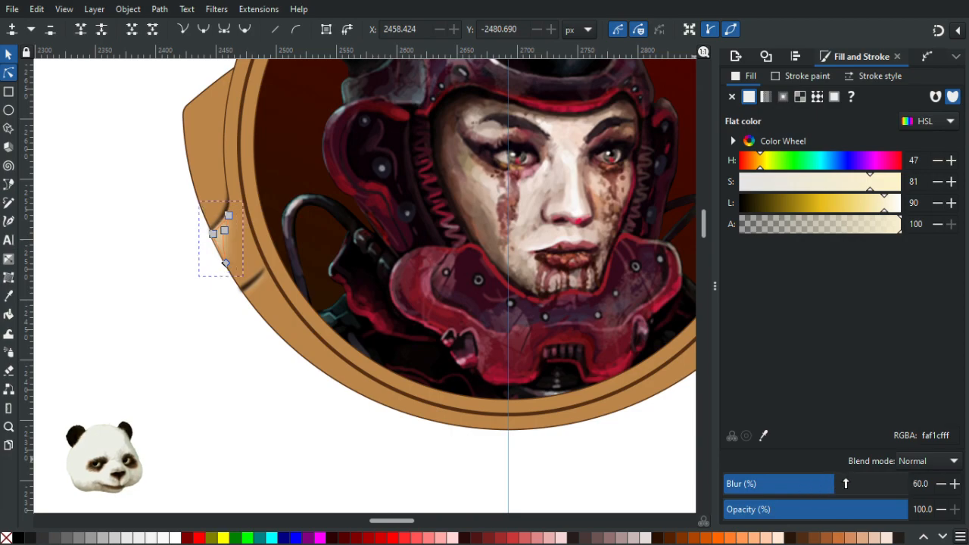
left_click_drag(887, 519, 869, 510)
left_click(227, 414)
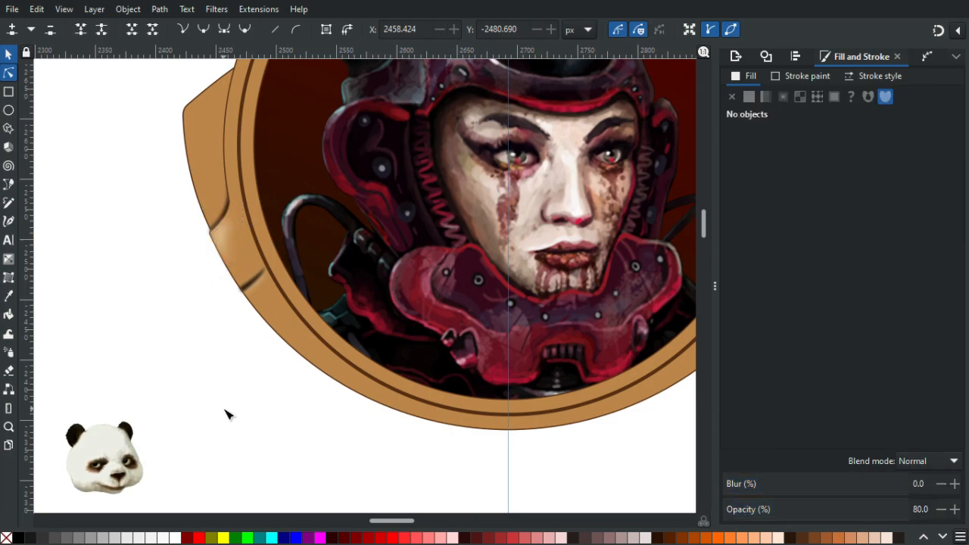
scroll(227, 414, "down", 5, "ctrl")
scroll(219, 450, "up", 3, "ctrl")
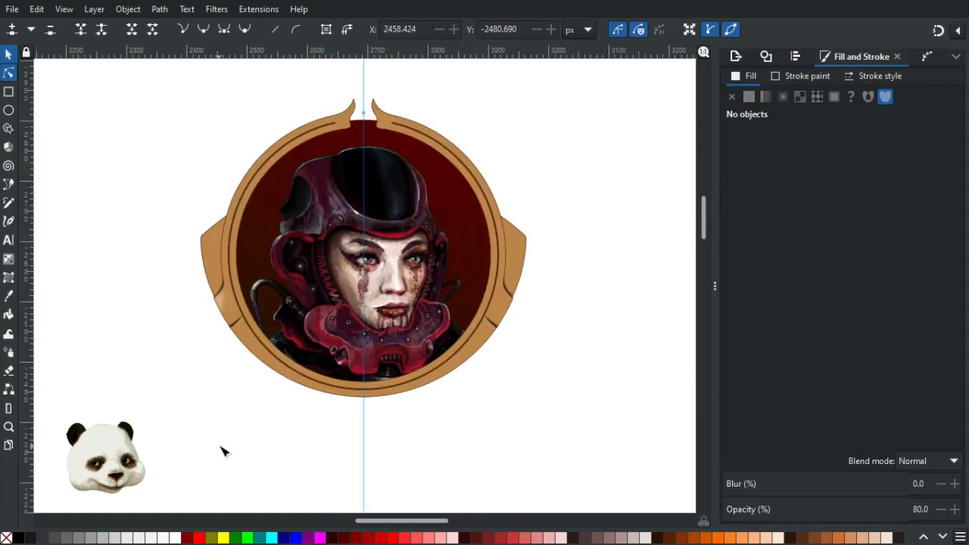
scroll(231, 435, "up", 1, "ctrl")
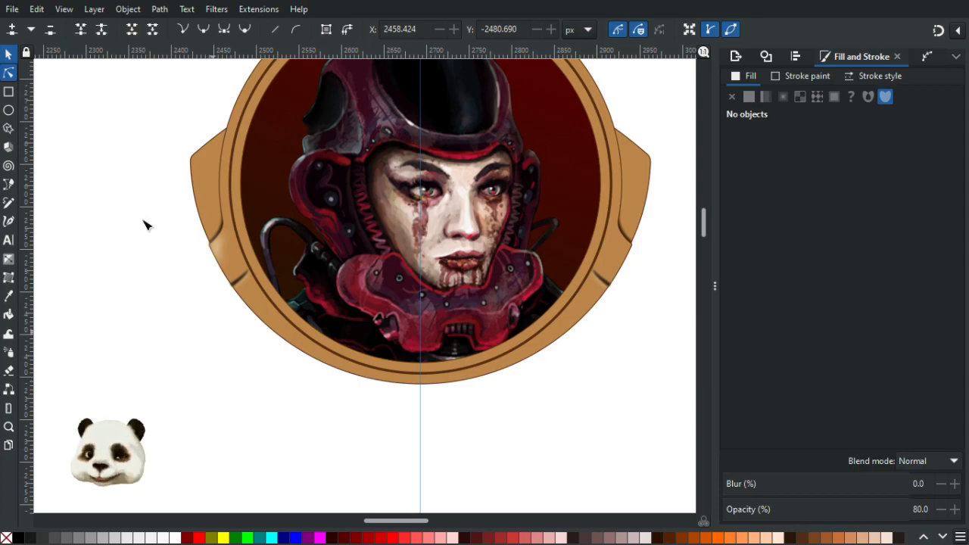
Select the cream highlight beneath the left side plate and put it in a group.
left_click(218, 250)
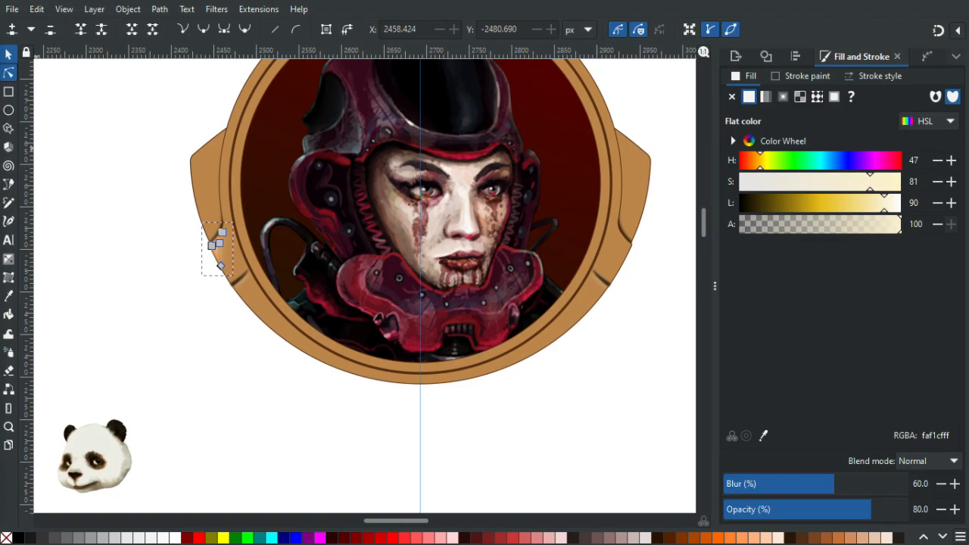
key("ctrl+g")
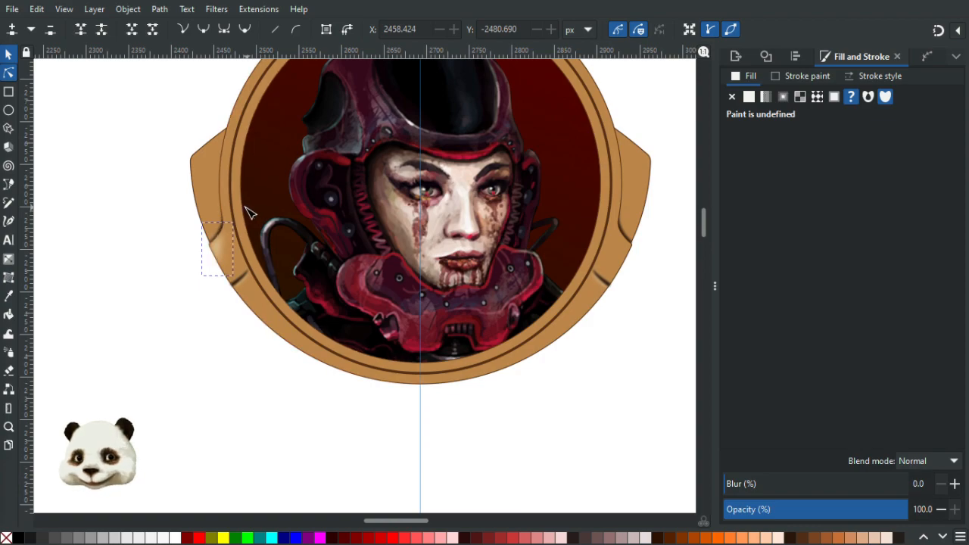
Draw a thin cream highlight with the Pen tool along the outer edges of the left side plate, tapering at both ends.
key("b")
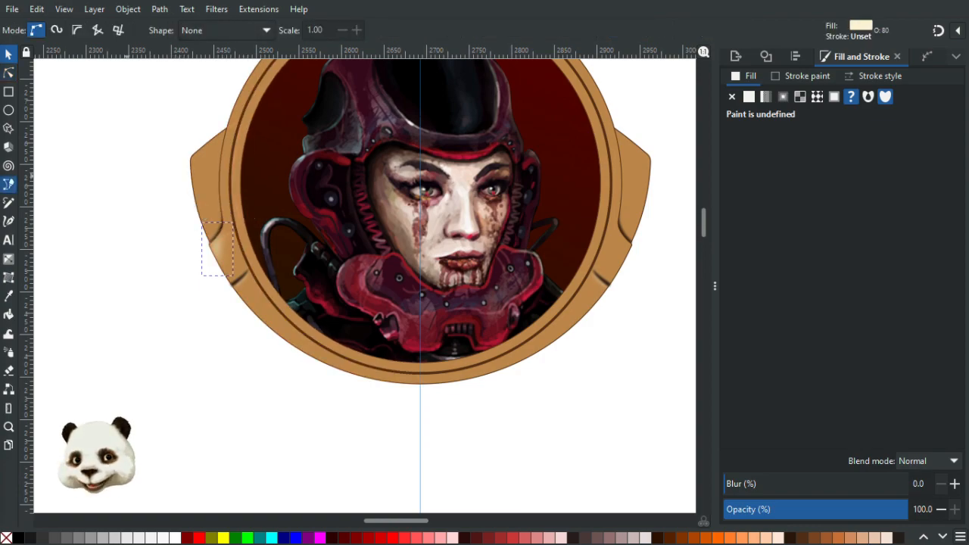
scroll(226, 189, "up", 1)
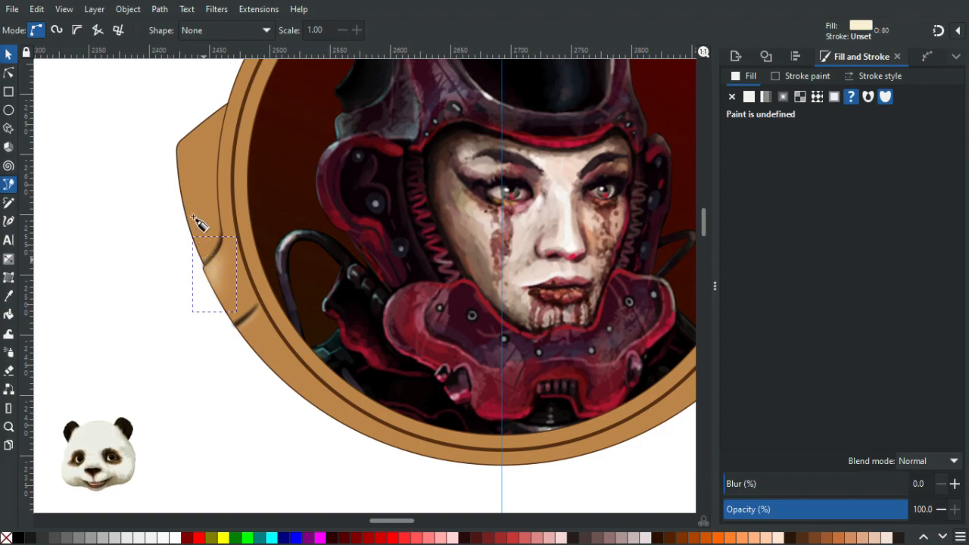
key("Escape")
mouse_move(180, 153)
left_mouse_down()
mouse_move(177, 98)
mouse_move(177, 141)
left_mouse_up()
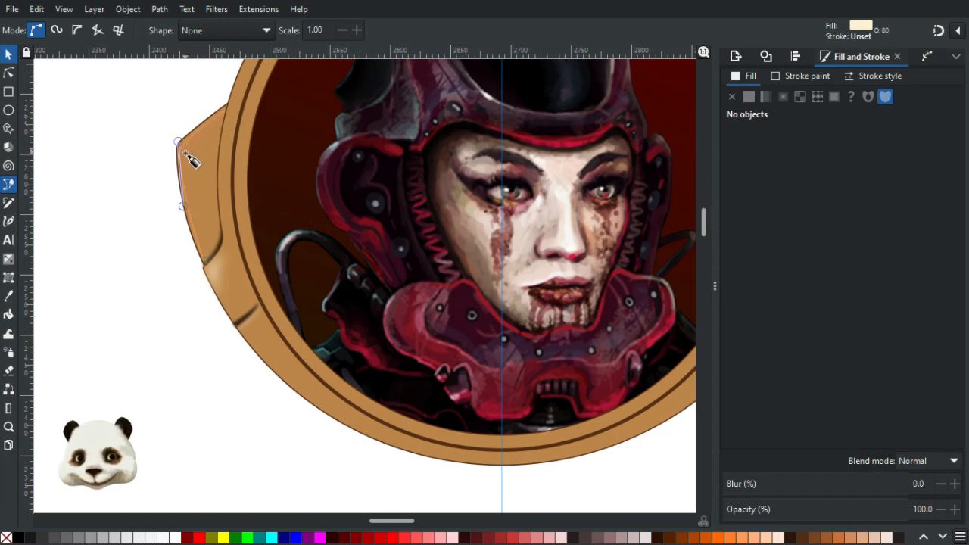
left_click_drag(186, 155, 185, 171)
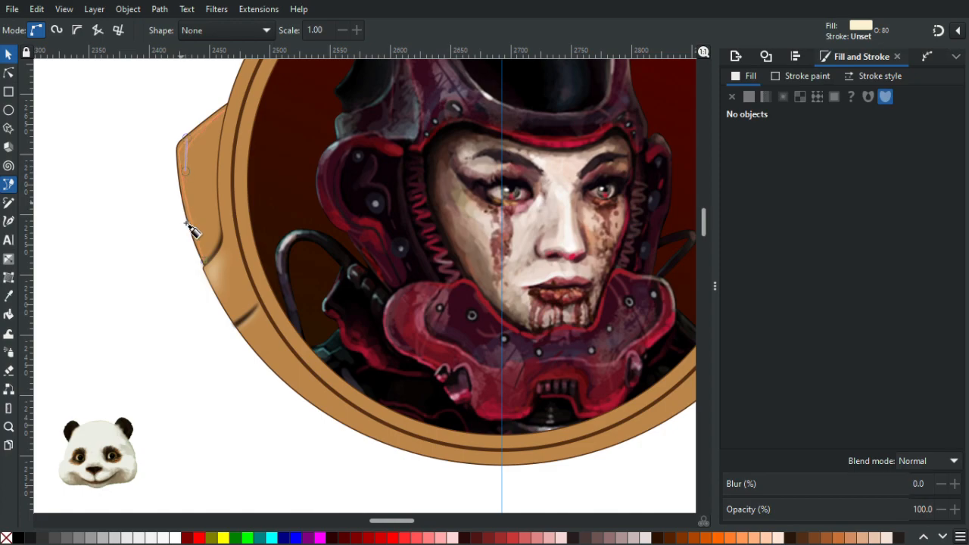
double_click(203, 261)
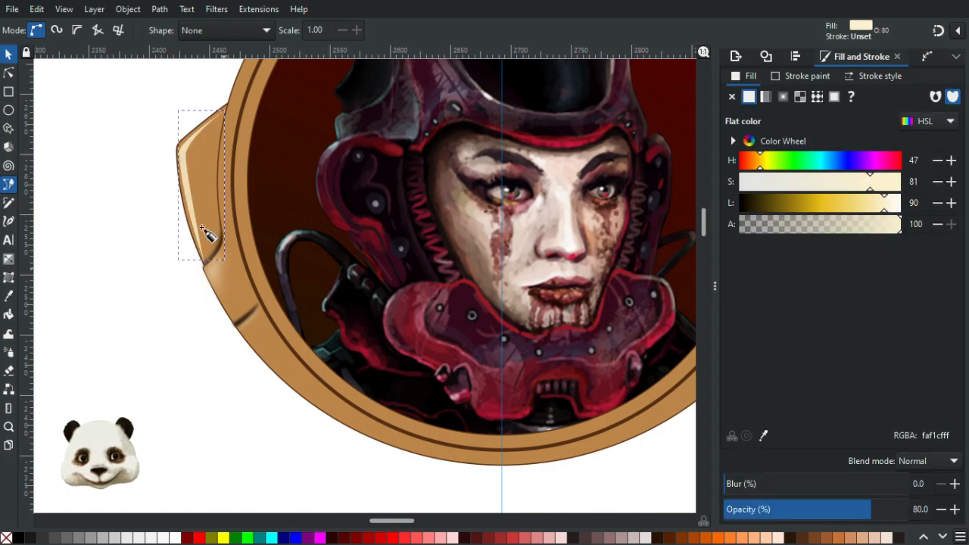
Adjust the new highlight's corner nodes so it hugs the side plate's outer corner and its band becomes narrower.
key("n")
scroll(128, 181, "up", 2)
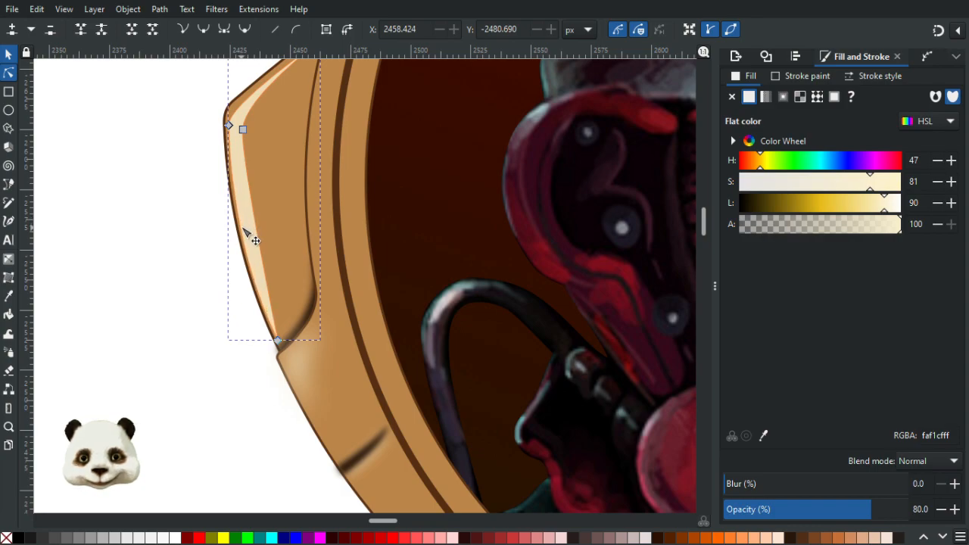
left_click(231, 124)
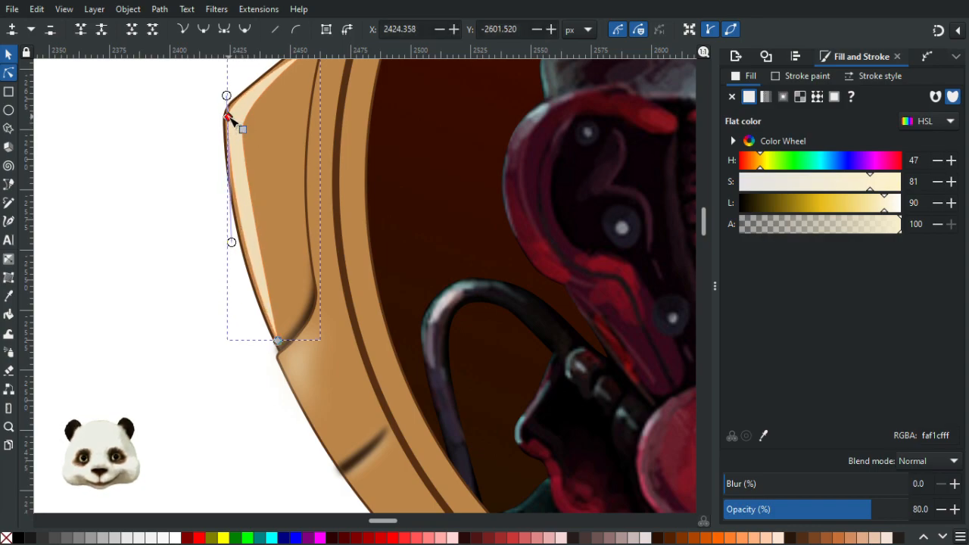
mouse_move(233, 124)
left_mouse_down()
mouse_move(251, 146)
mouse_move(244, 140)
left_mouse_up()
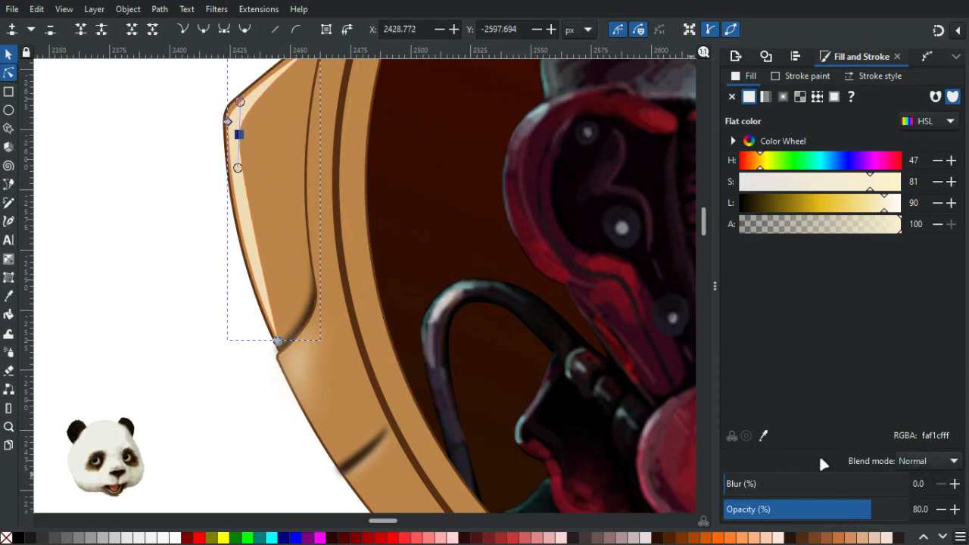
Set the side plate highlight's blur to 30% and its opacity to 100%, and deselect it.
left_click_drag(765, 485, 801, 480)
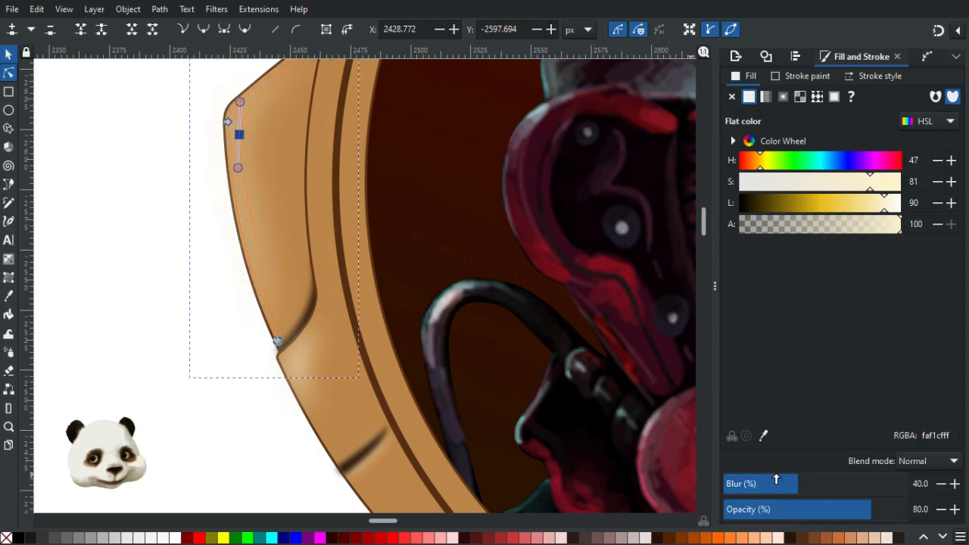
left_click(776, 481)
scroll(346, 346, "down", 2)
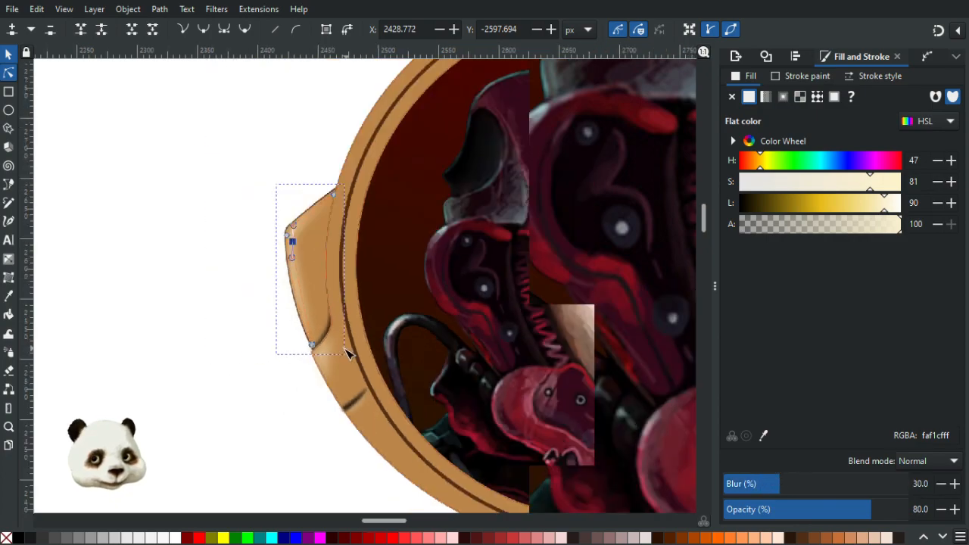
left_click(189, 341)
scroll(195, 349, "down", 3)
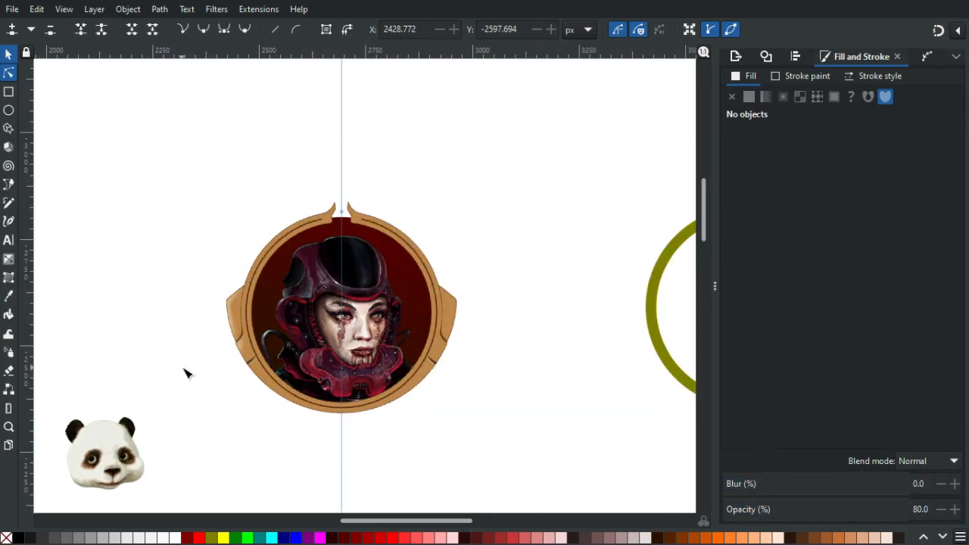
scroll(265, 365, "up", 2)
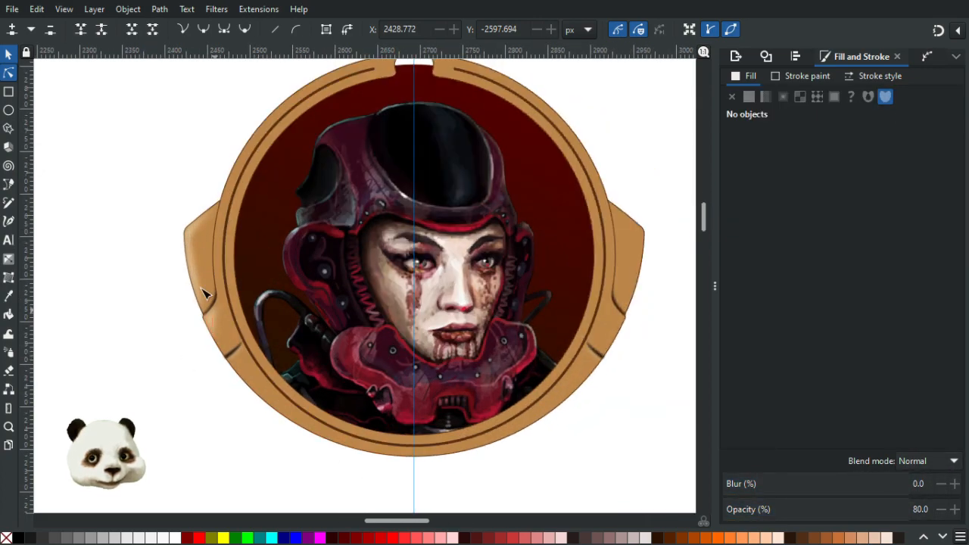
left_click(195, 278)
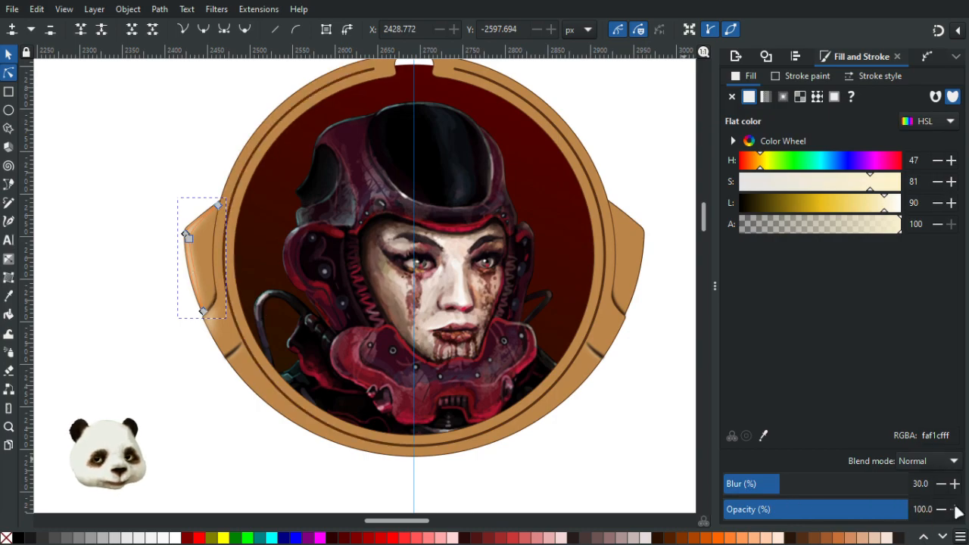
left_click(212, 440)
Try a blur of 28% on the left side plate's edge highlight.
scroll(188, 443, "down", 2)
scroll(196, 432, "up", 1)
scroll(196, 432, "up", 1)
left_click(198, 259)
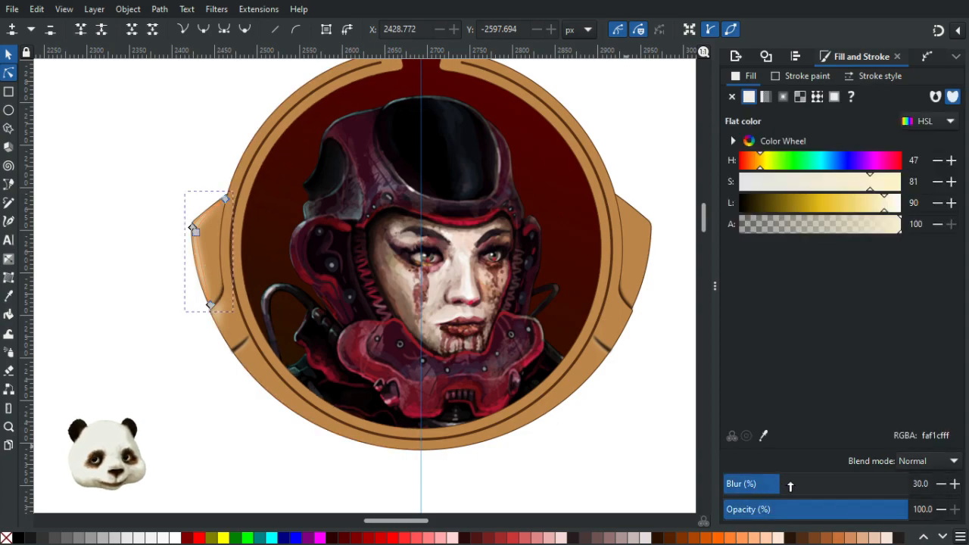
double_click(942, 485)
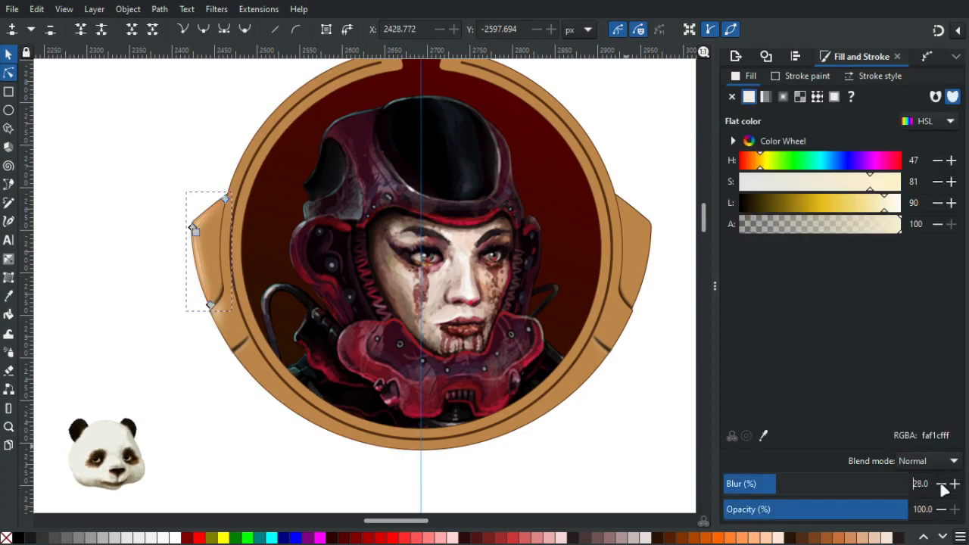
left_click(180, 435)
scroll(180, 435, "down", 3, "ctrl")
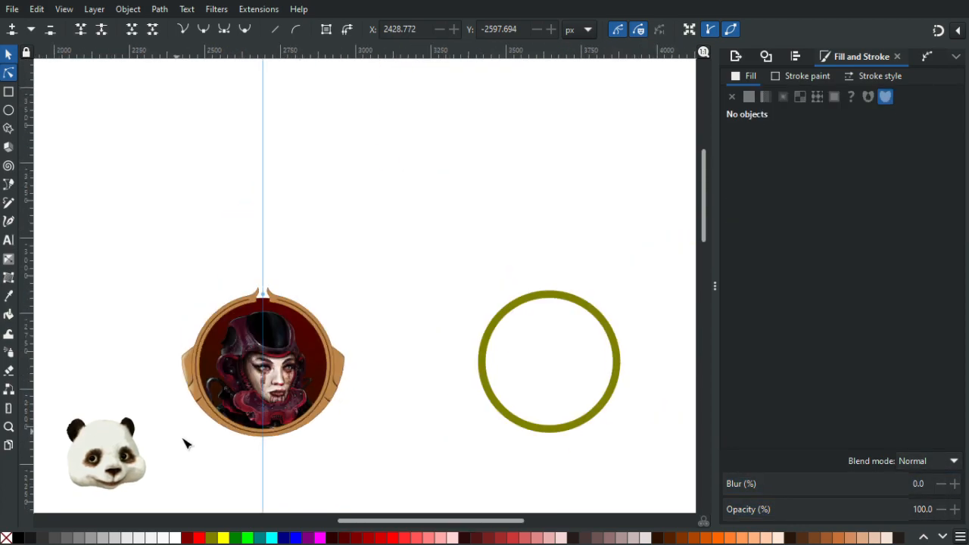
Set the left side plate highlight's blur to 30% and deselect it.
scroll(189, 445, "up", 1, "ctrl")
scroll(202, 448, "up", 2, "ctrl")
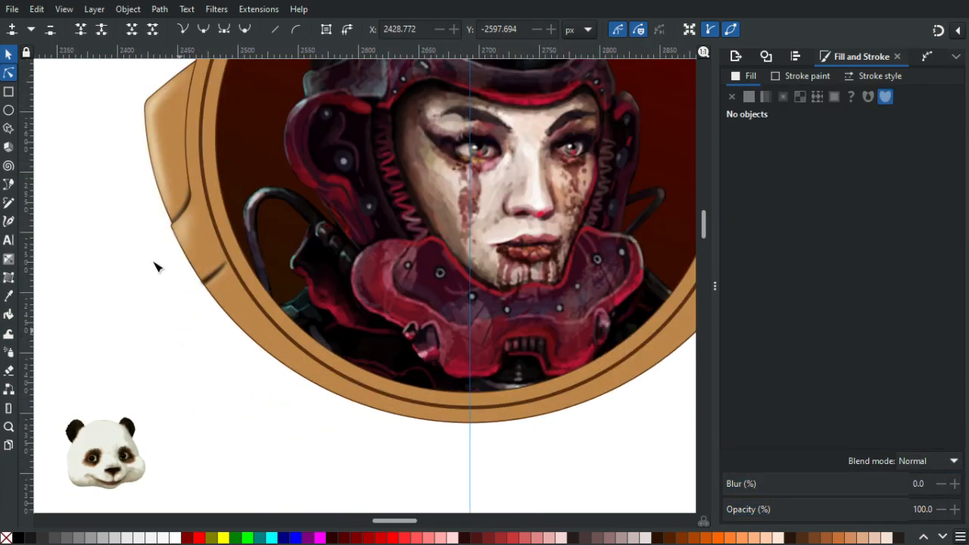
left_click(162, 157)
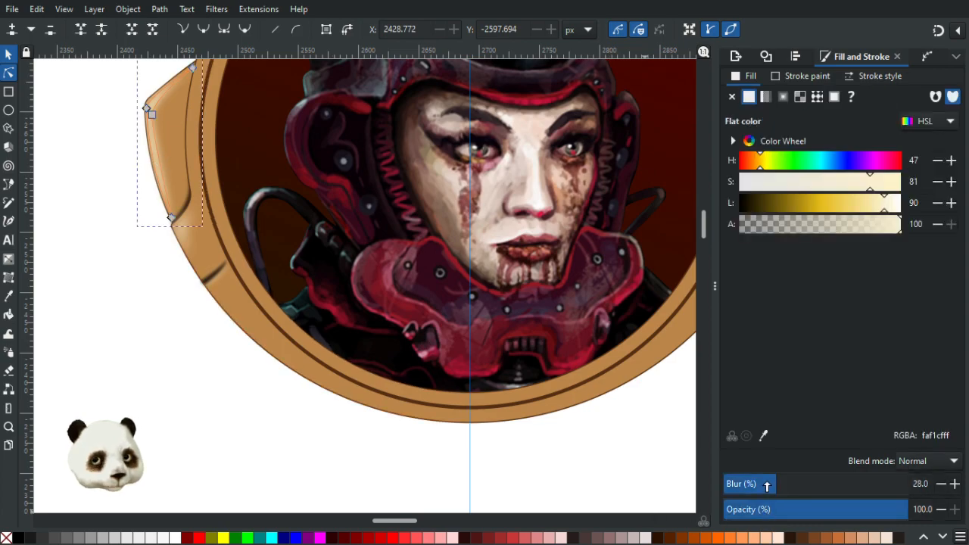
left_click(797, 483)
left_click(779, 483)
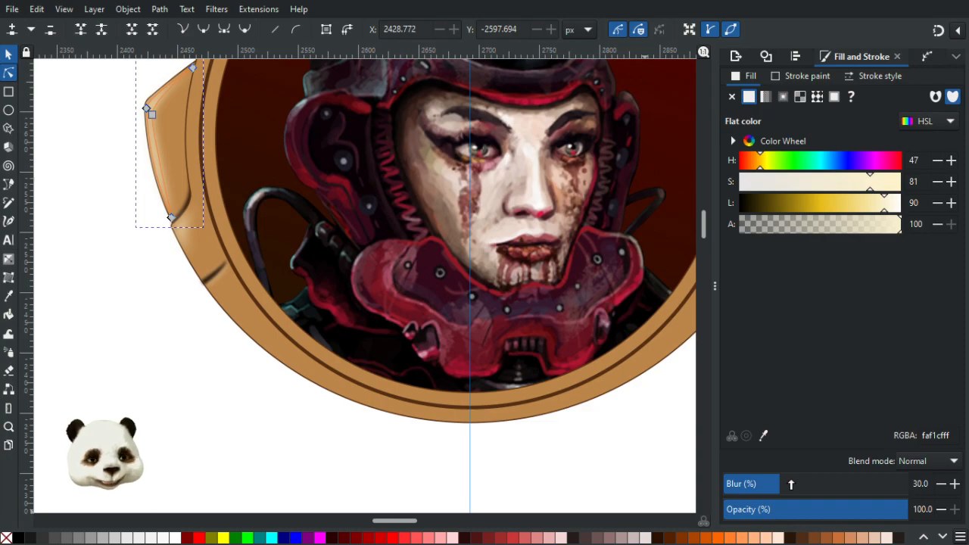
left_click(148, 359)
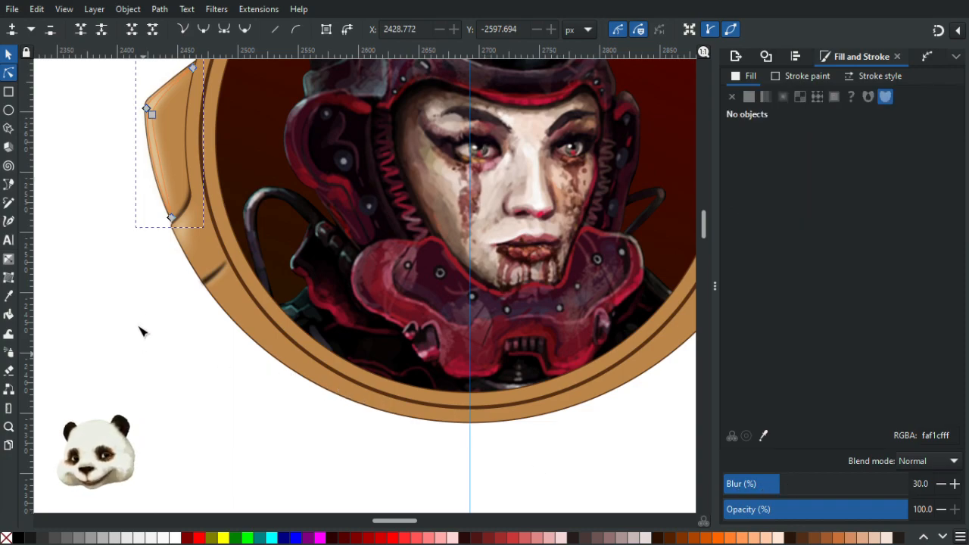
Select the left side plate's edge highlight inside the frame group, leave the group, and clear the selection.
scroll(164, 387, "up", 4)
scroll(164, 387, "left", 1)
scroll(227, 326, "up", 1, "ctrl")
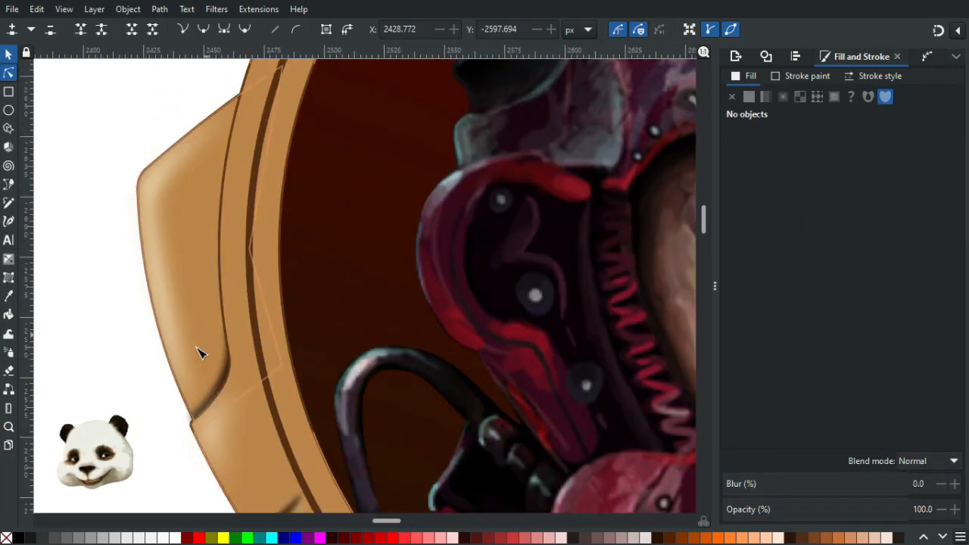
scroll(208, 335, "down", 2, "ctrl")
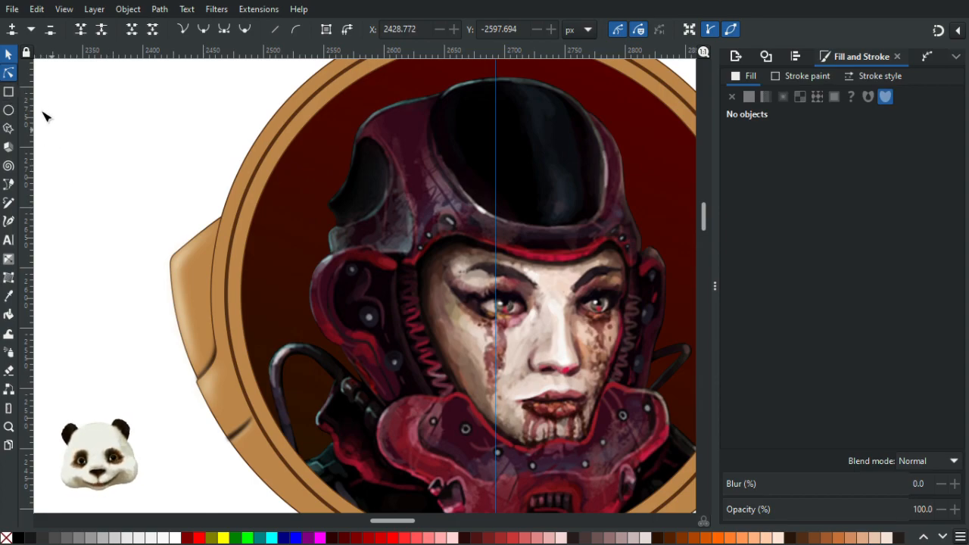
left_click(196, 301)
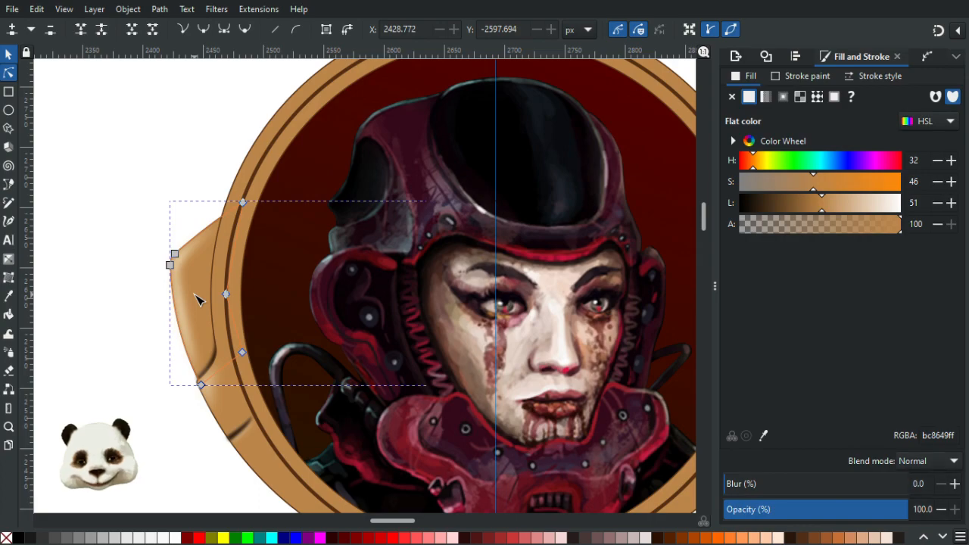
left_click(8, 55)
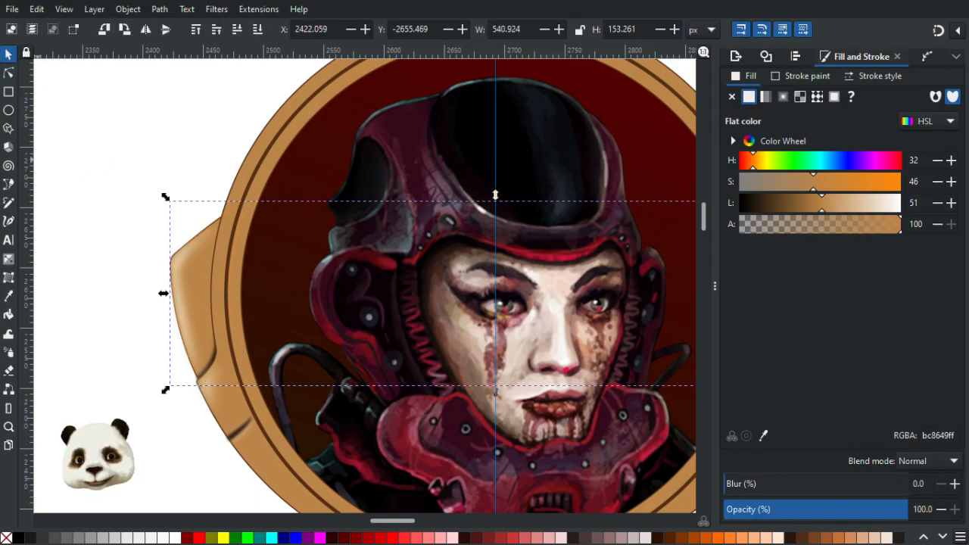
left_click(206, 371)
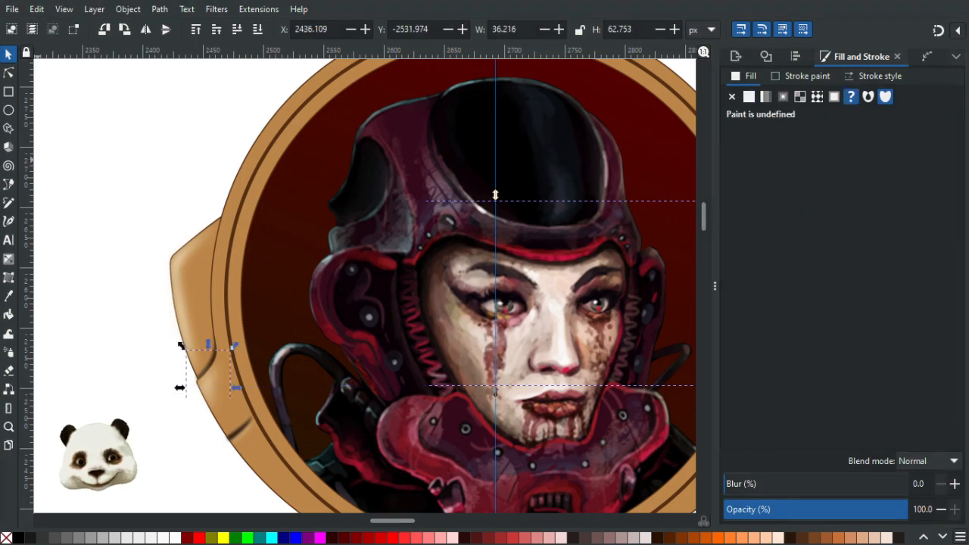
left_click(182, 296)
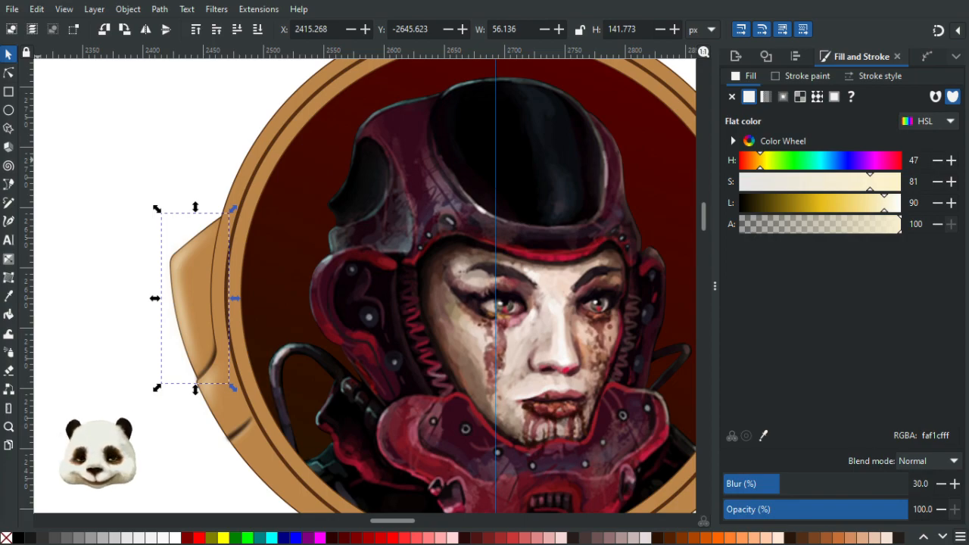
key("ctrl+BackSpace")
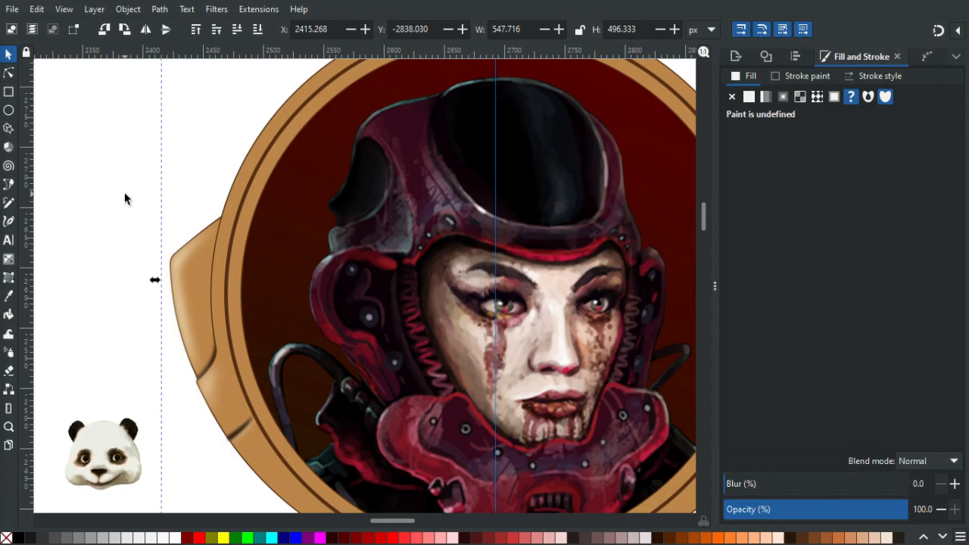
left_click(129, 214)
scroll(135, 230, "down", 4)
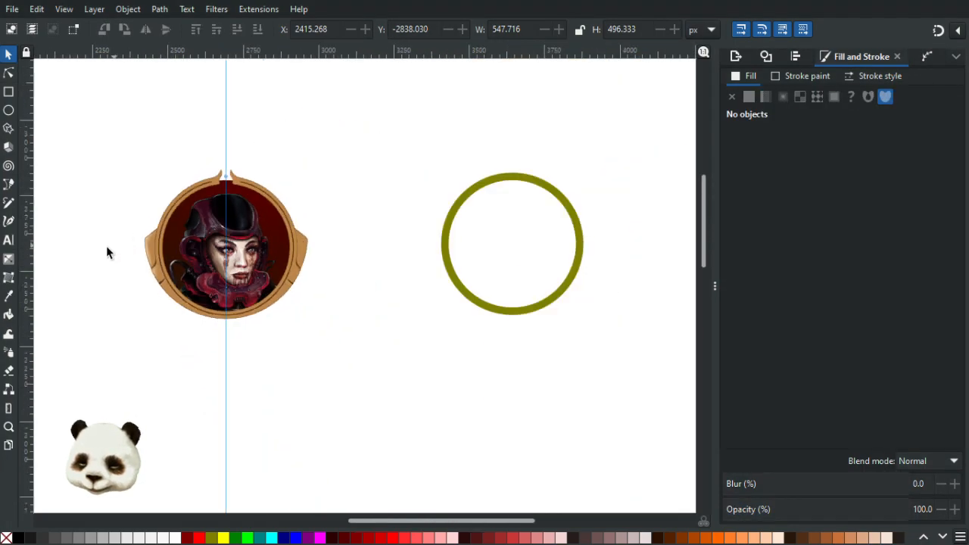
Paste a spare left side plate shape below the frame, try moving it, and delete it.
key("ctrl+alt+v")
left_click_drag(156, 462, 143, 315)
key("ctrl+z")
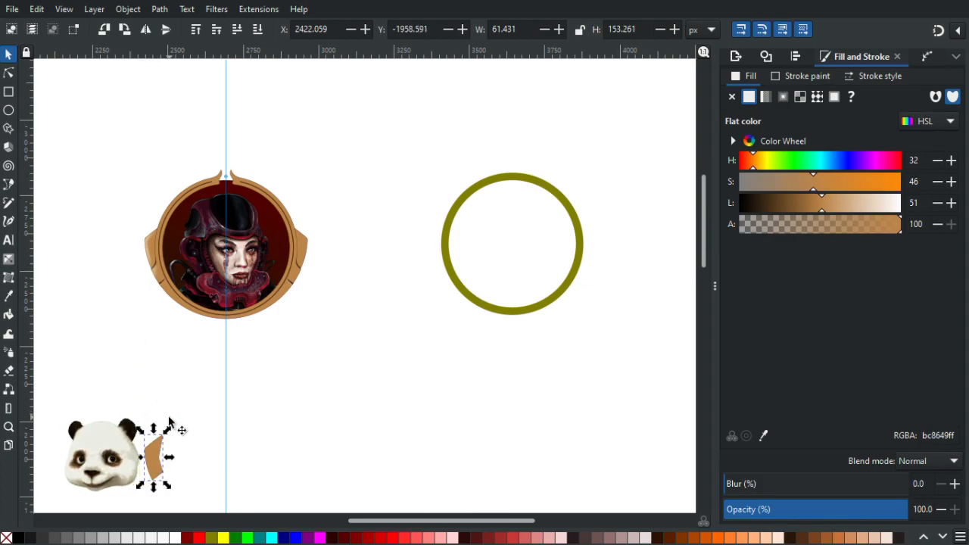
left_click(158, 471)
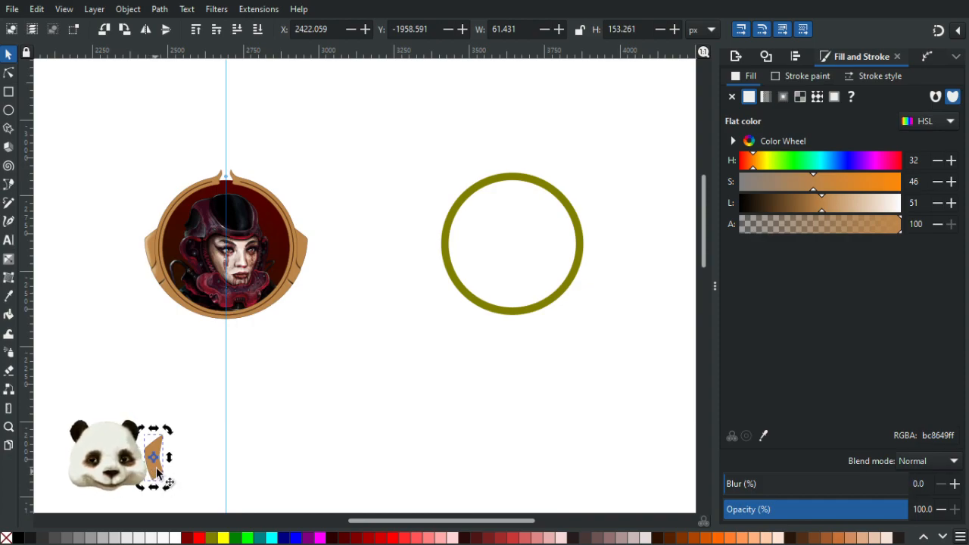
left_click_drag(157, 471, 287, 429)
key("ctrl+z")
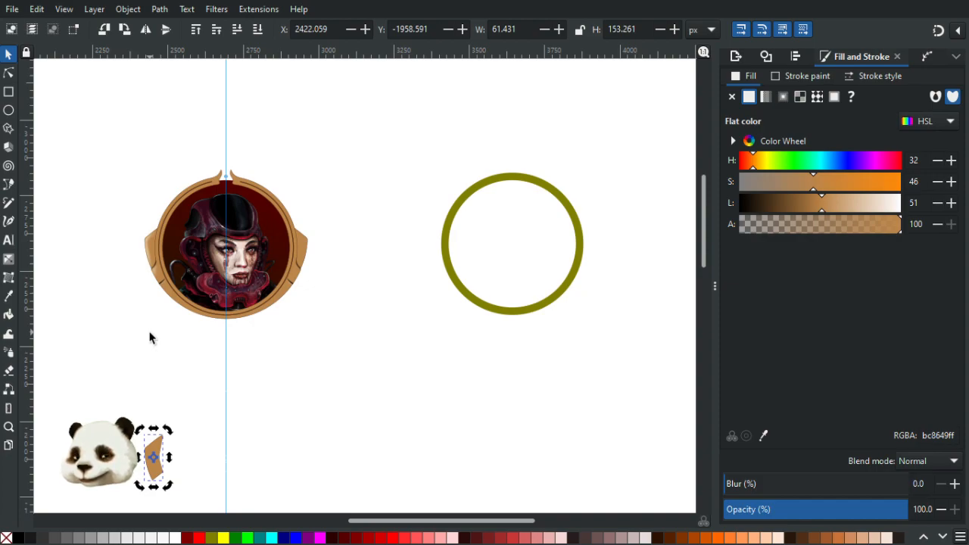
key("Delete")
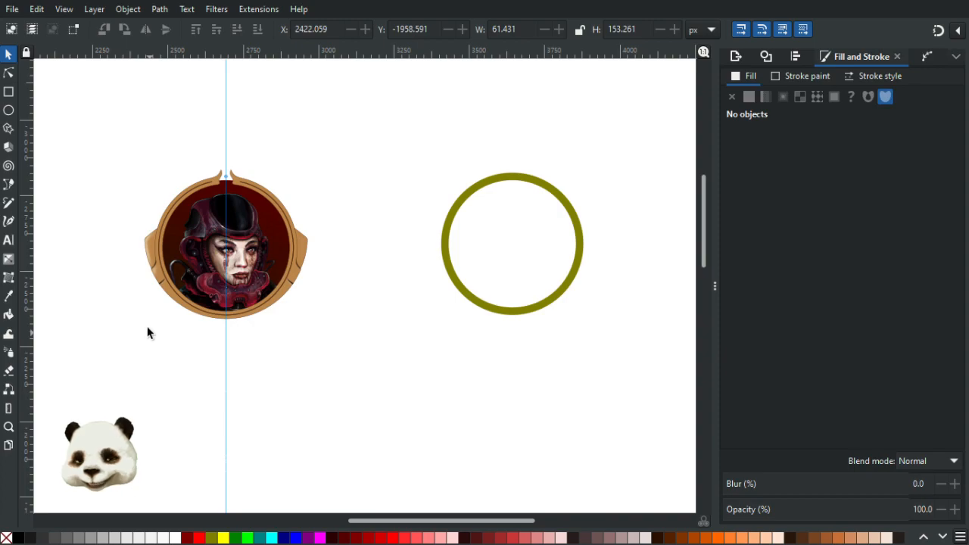
Select the left side plate inside the frame and paste the plain mirrored plate shape in place over both side plates.
scroll(167, 251, "up", 3)
left_click(137, 182)
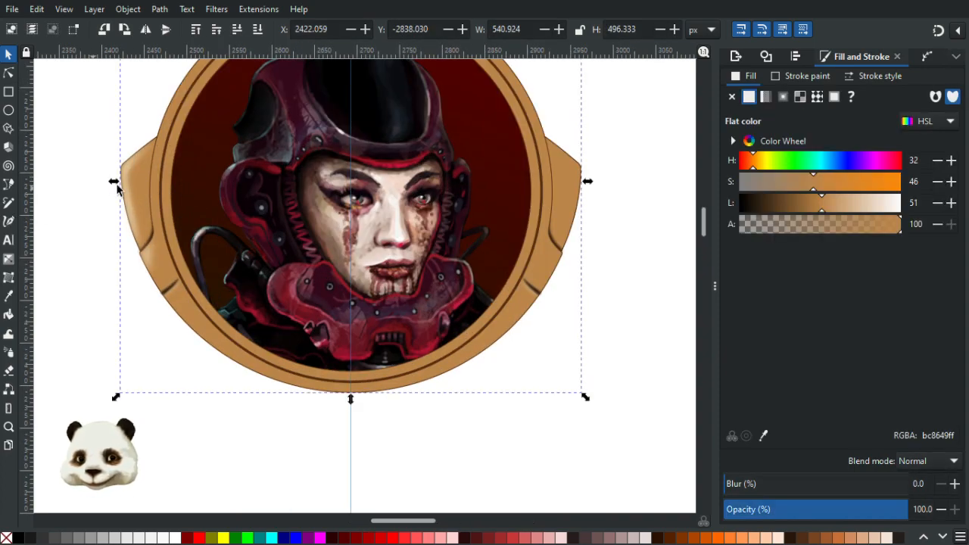
key("Escape")
left_click(141, 189, "ctrl")
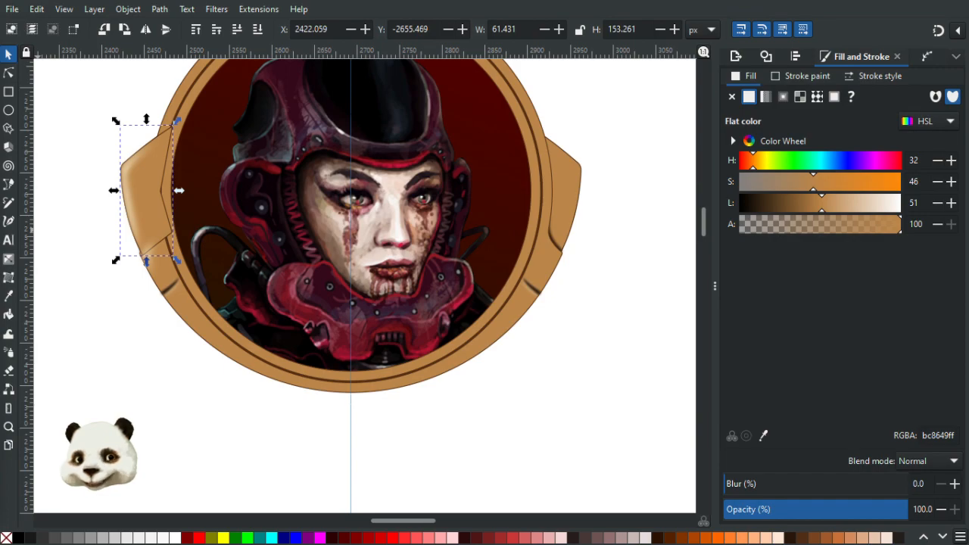
key("ctrl+alt+v")
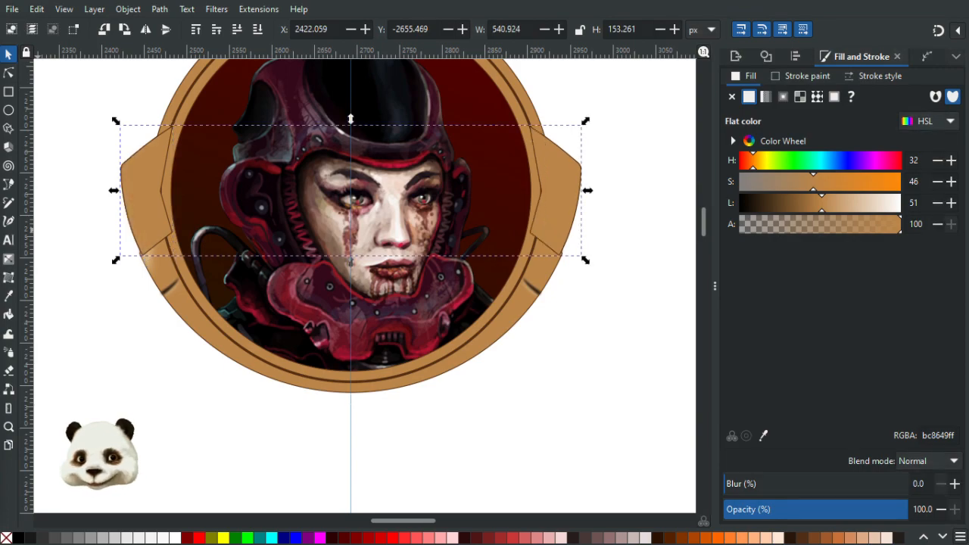
scroll(106, 192, "up", 3)
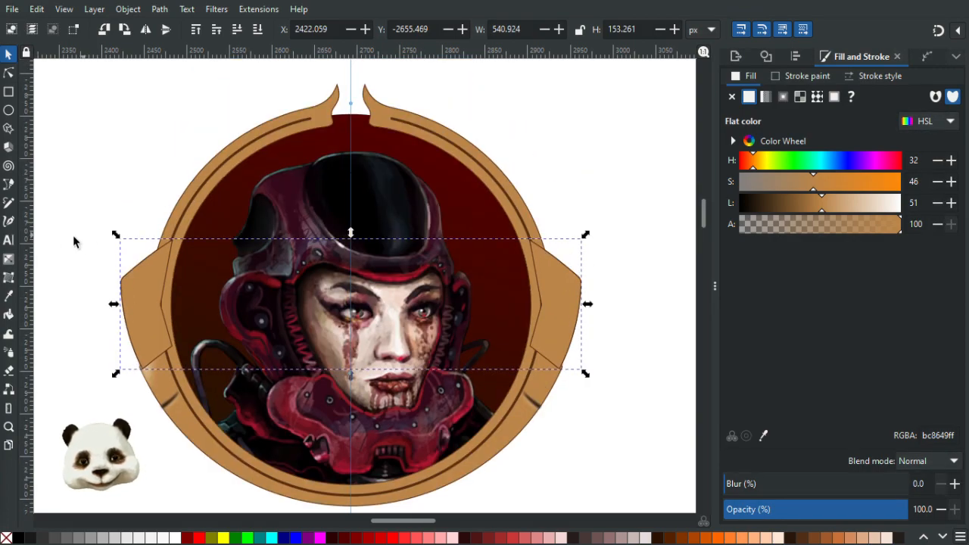
scroll(45, 244, "down", 1)
scroll(80, 233, "up", 1)
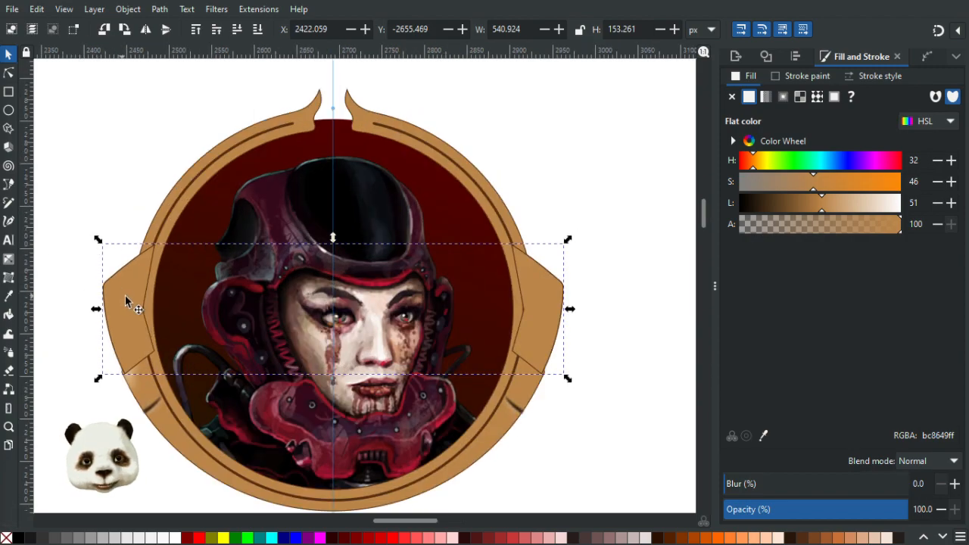
Try shifting the pasted side plates slightly upward, and undo both the move and the paste.
left_click_drag(124, 320, 120, 295)
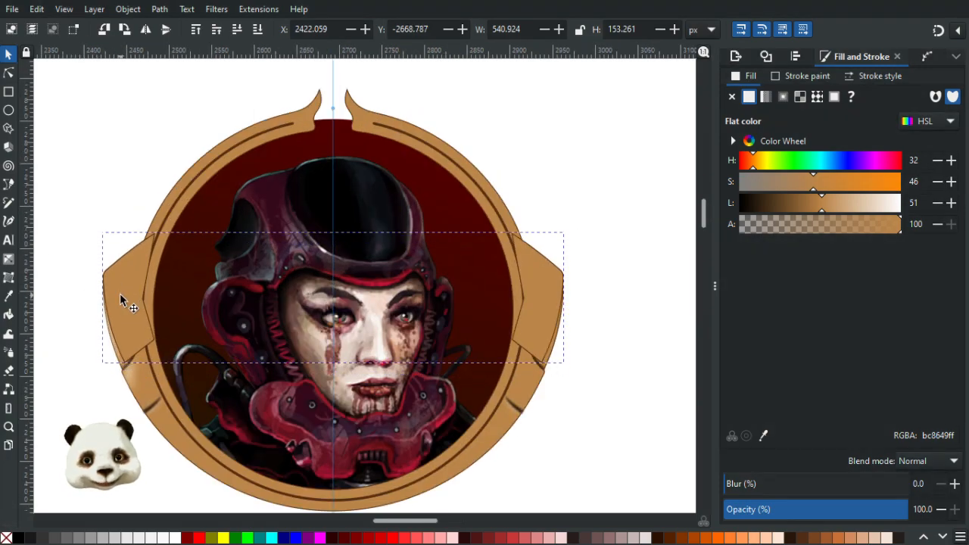
key("ctrl+z")
key("ctrl+z")
key("ctrl+z")
key("ctrl+z")
scroll(119, 315, "down", 3)
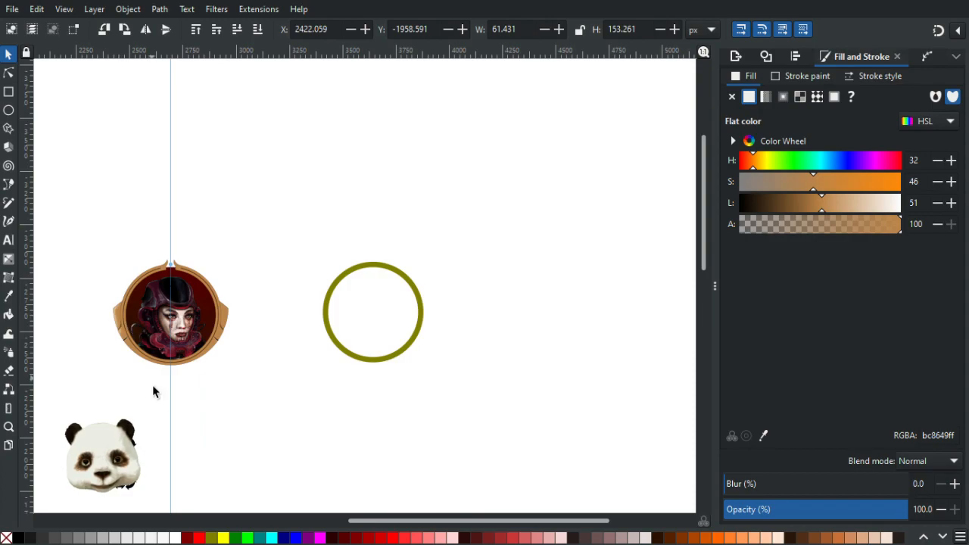
Redo the paste of the mirrored side plates and show their path effects.
key("ctrl+shift+z")
key("ctrl+shift+z")
key("ctrl+shift+z")
scroll(108, 347, "up", 3)
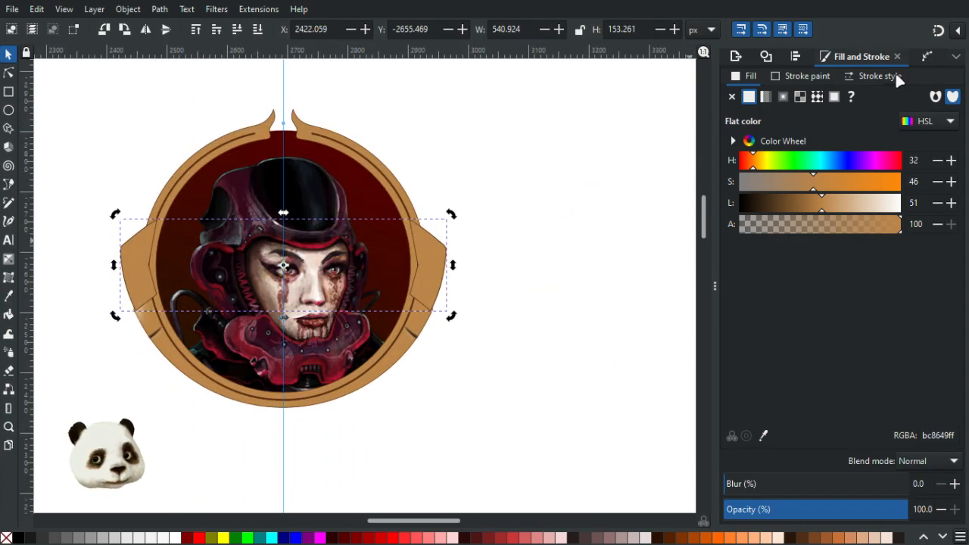
left_click(927, 56)
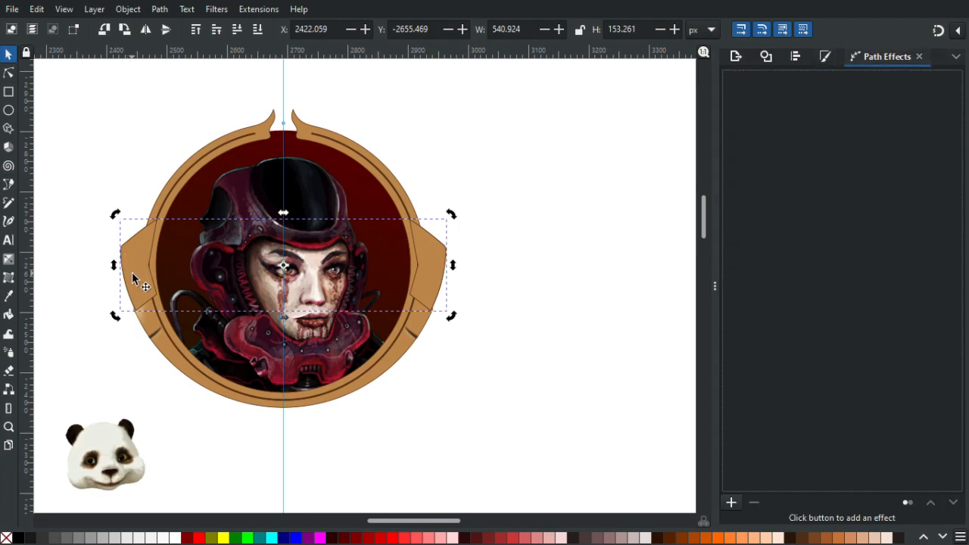
Undo the last changes to the pasted side plates, and restore the pasted copy over the frame.
left_click_drag(115, 214, 161, 184)
key("ctrl+z")
key("ctrl+z")
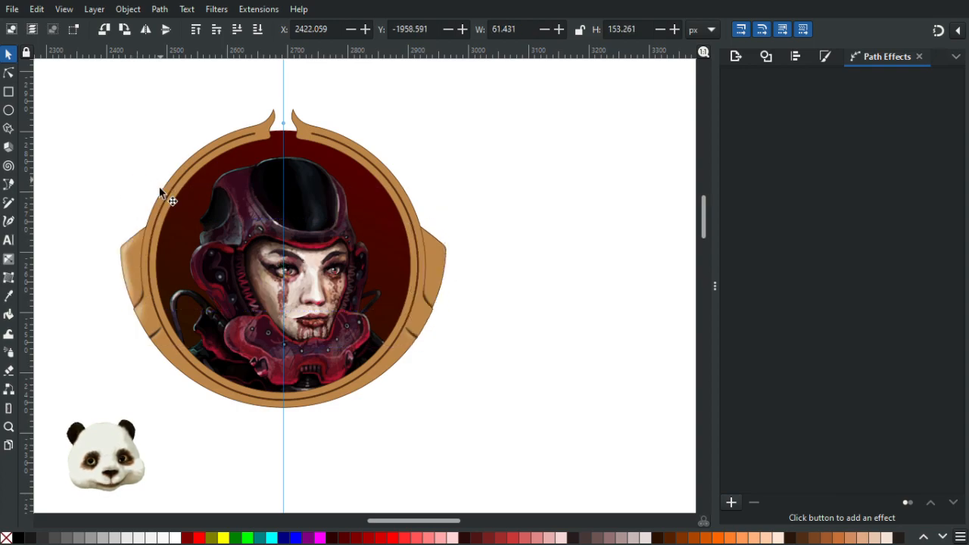
scroll(188, 304, "down", 7)
key("ctrl+shift+z")
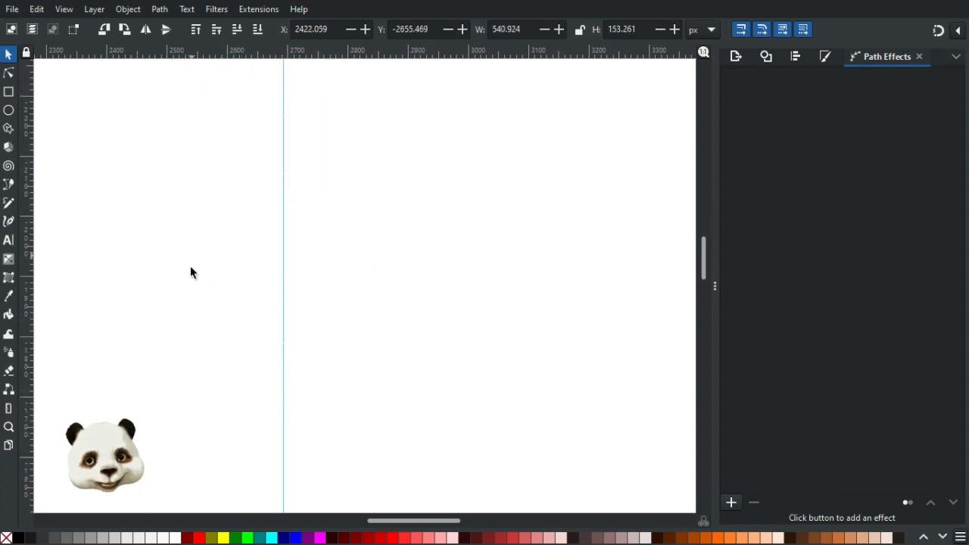
scroll(190, 266, "up", 5)
scroll(212, 325, "down", 2)
scroll(212, 317, "up", 2)
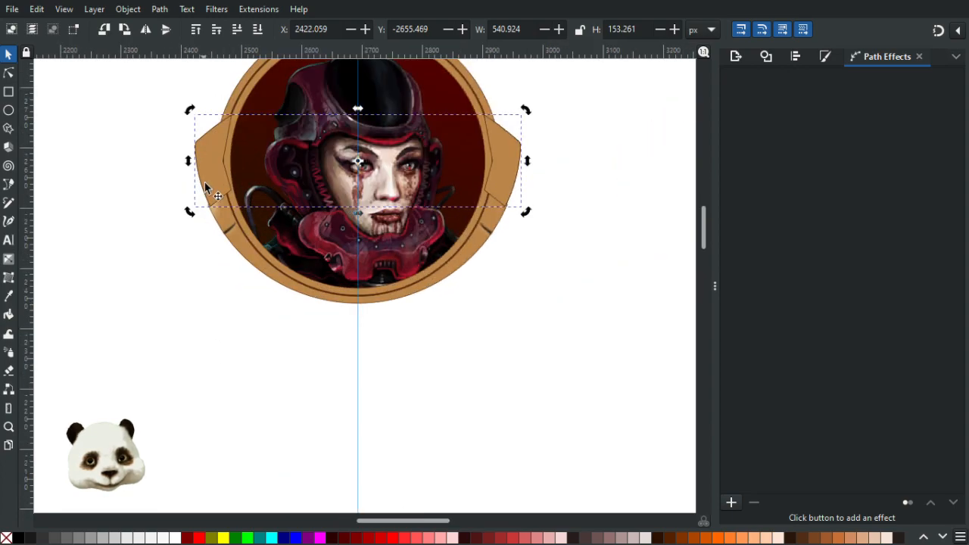
Lower the pasted side plates in the stacking order beneath the left plate's blurred highlight.
left_click(211, 166)
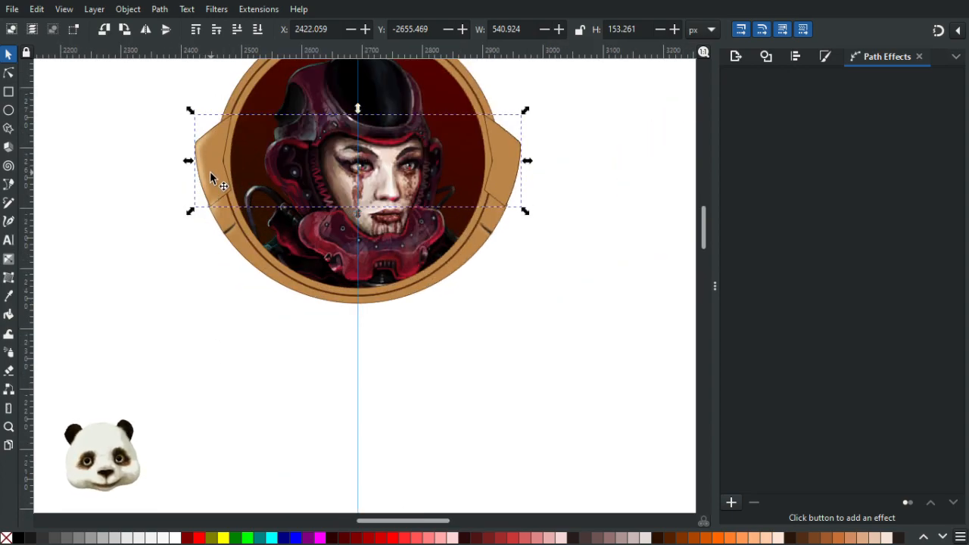
scroll(227, 197, "down", 2)
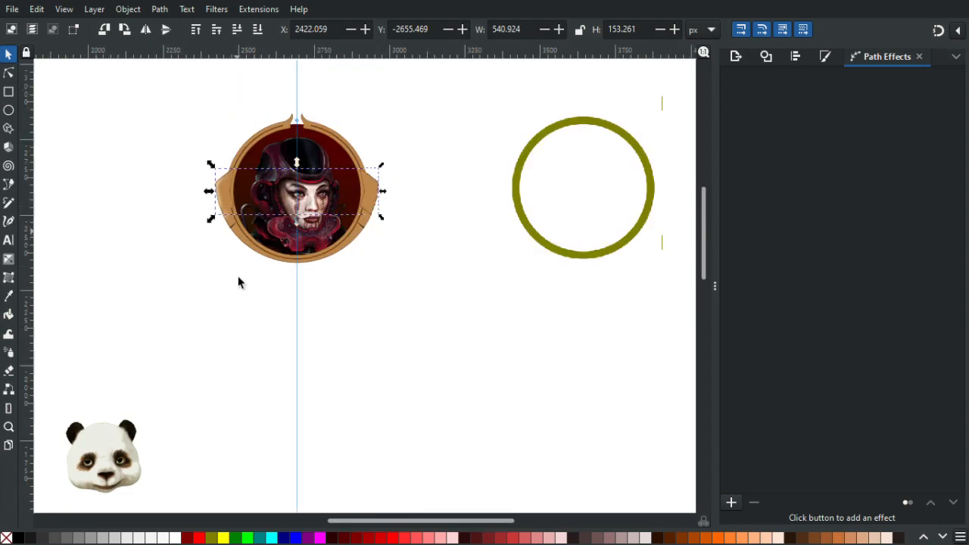
scroll(244, 150, "up", 2)
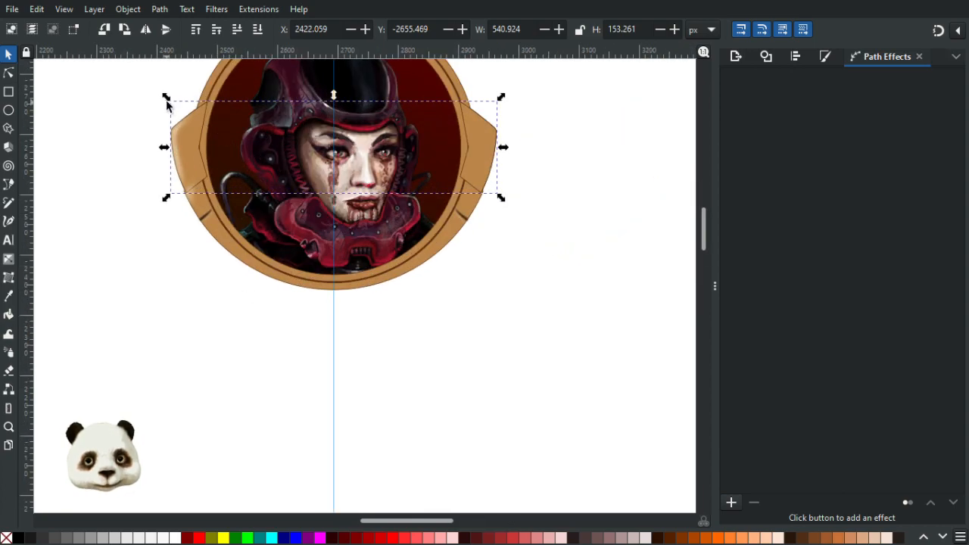
scroll(167, 102, "up", 1)
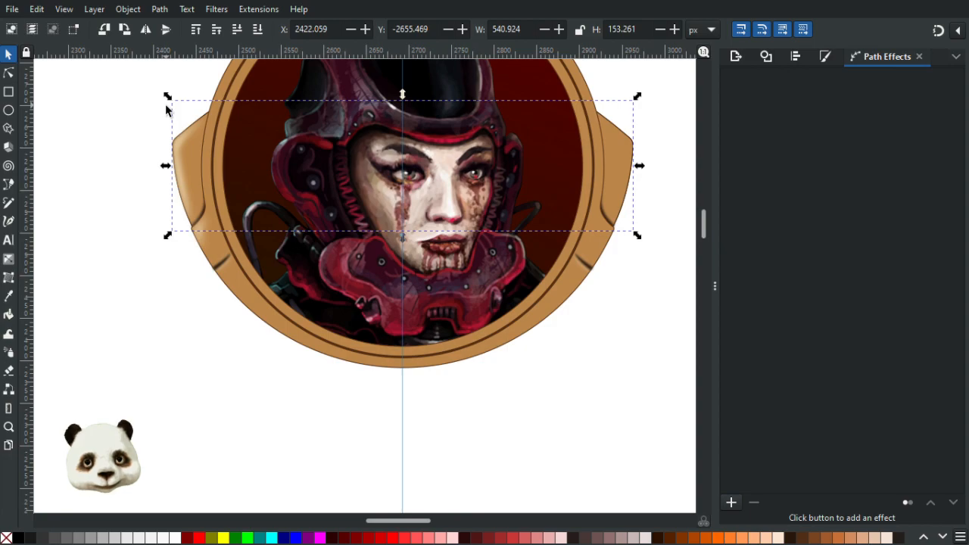
Try a dark red fill on the pasted side plates, and delete the copy.
left_click(190, 539)
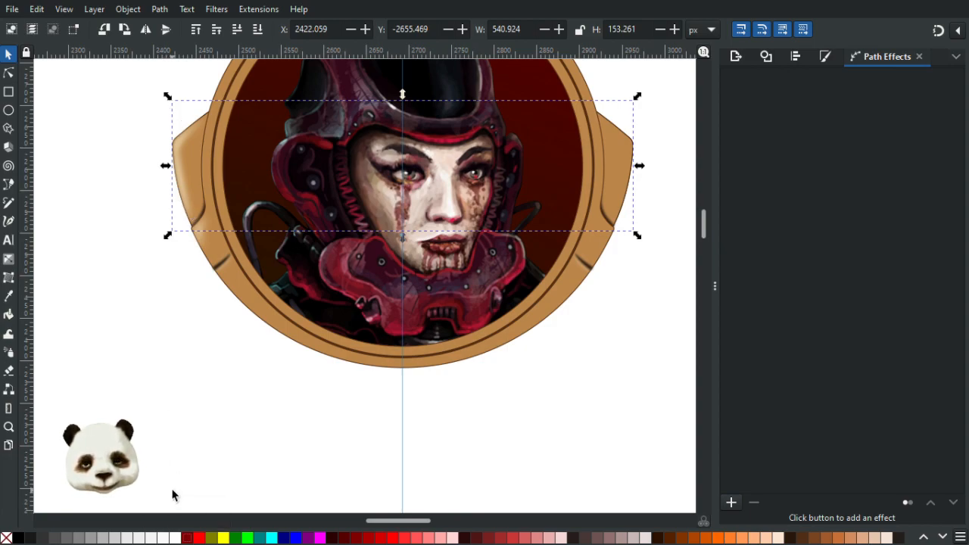
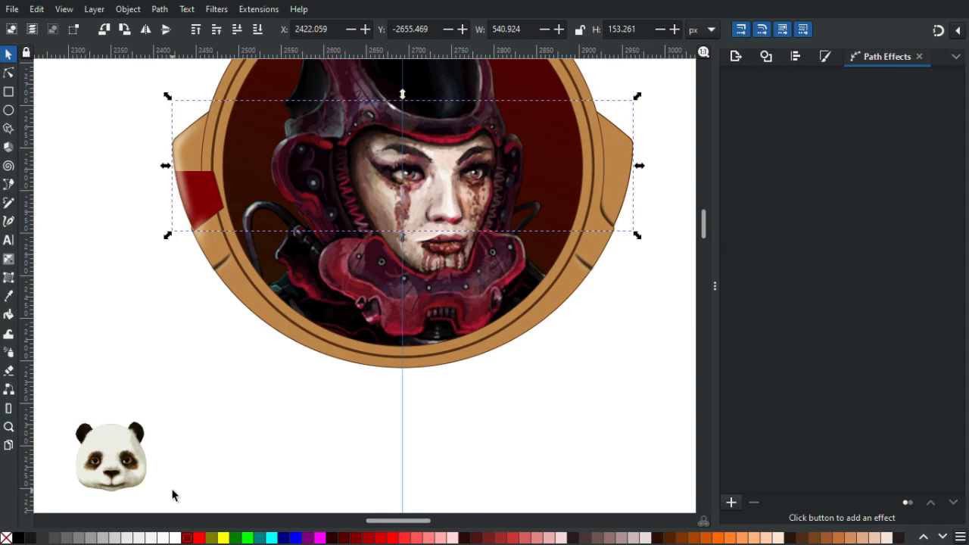
key("Delete")
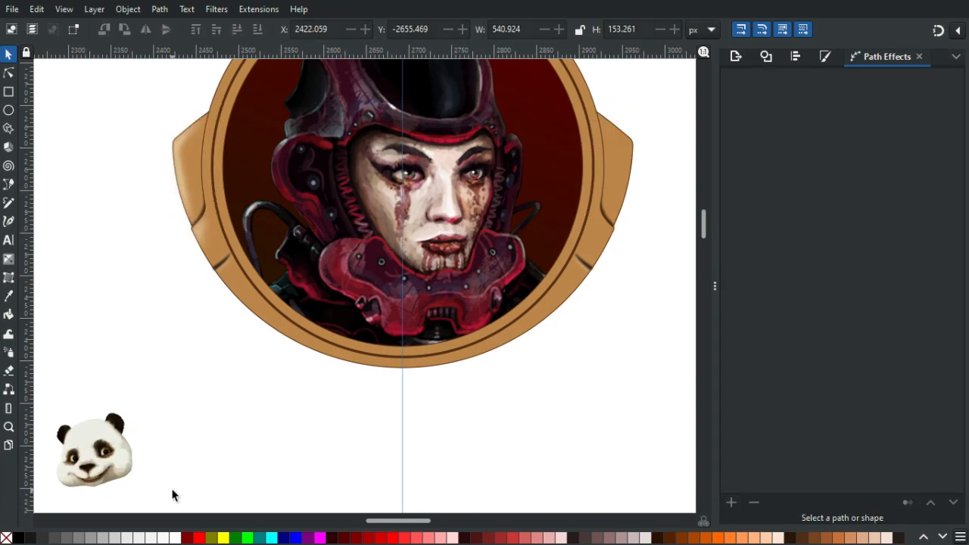
scroll(229, 441, "down", 2)
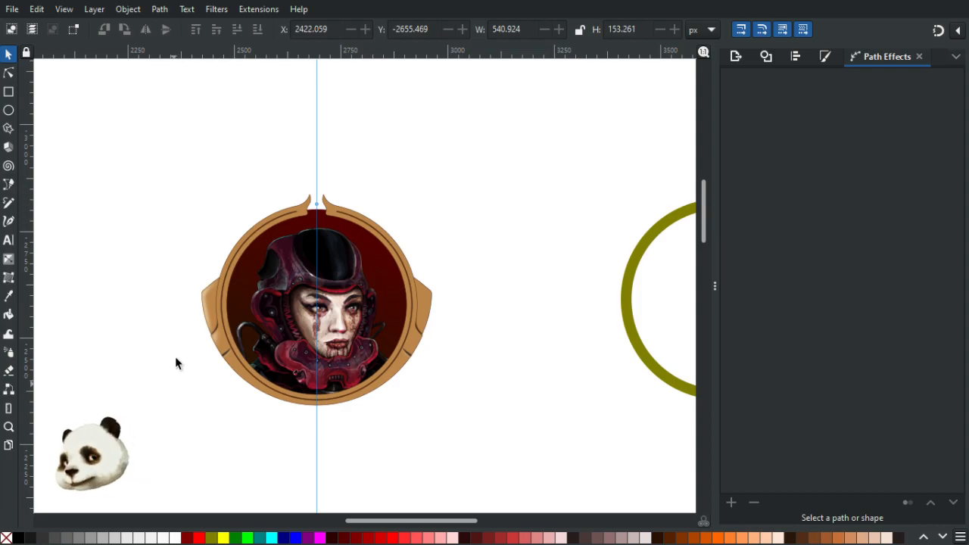
scroll(187, 333, "up", 2)
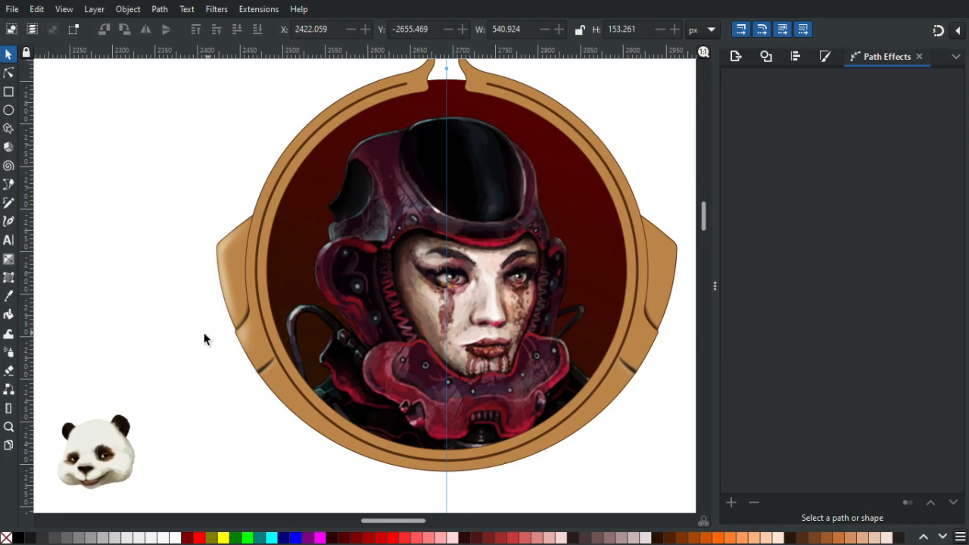
Try moving the bronze frame away to the left of the portrait, and undo the move.
left_click(243, 276)
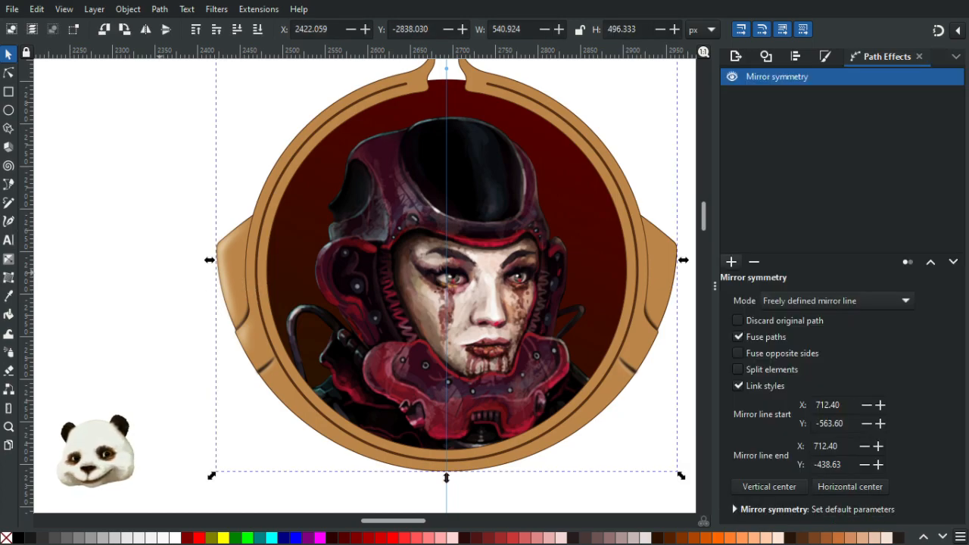
key("Tab")
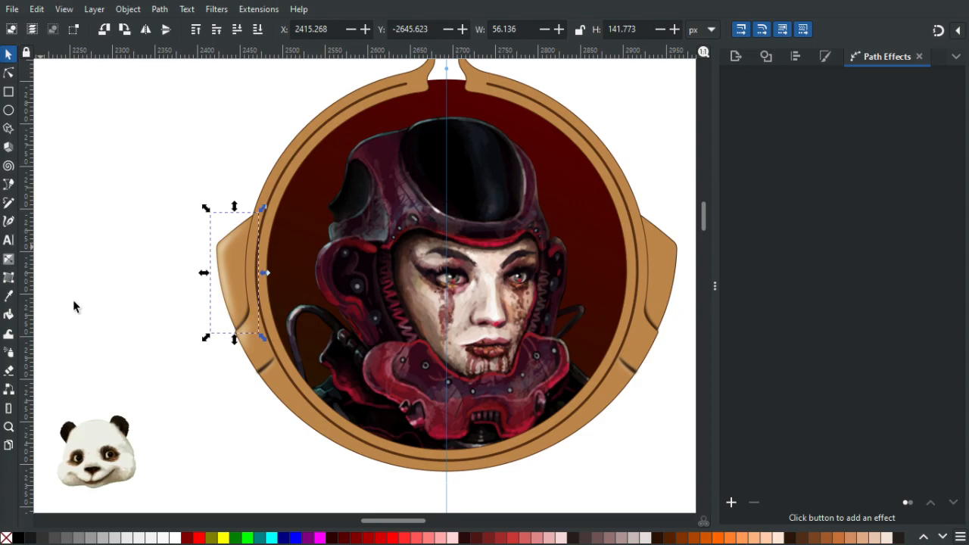
left_click_drag(235, 297, 126, 287)
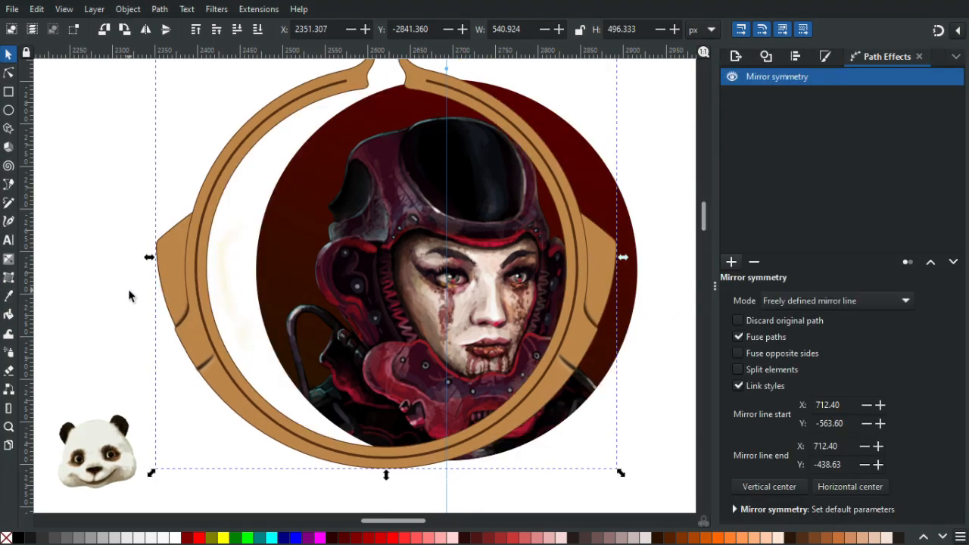
key("ctrl+z")
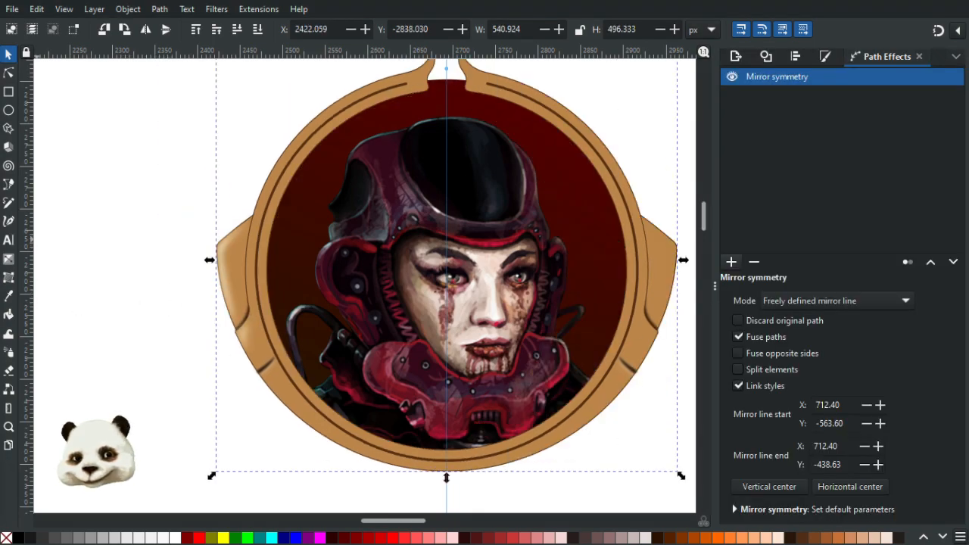
Step through the frame's side plate highlight, notch highlight and notch objects, ending with the bronze frame body selected.
key("Tab")
key("Tab")
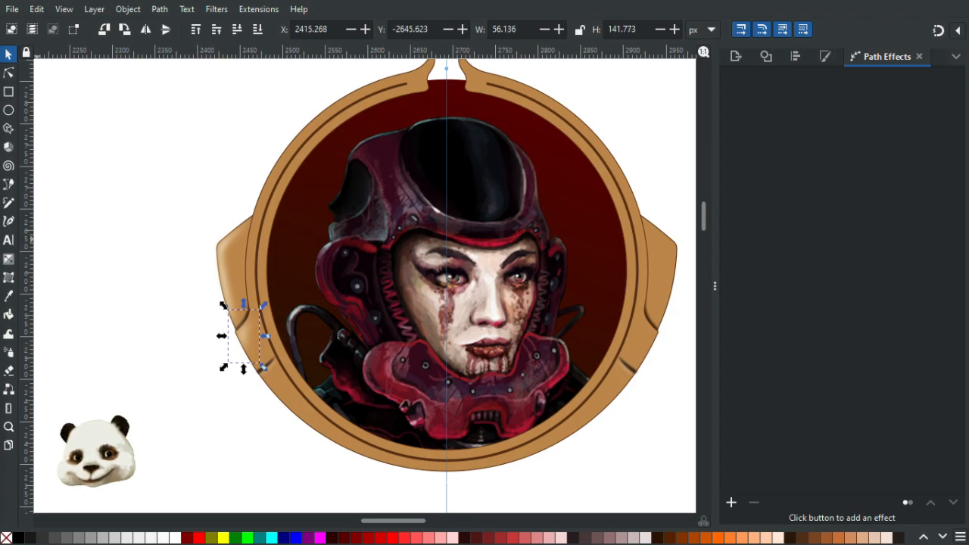
scroll(168, 333, "down", 4)
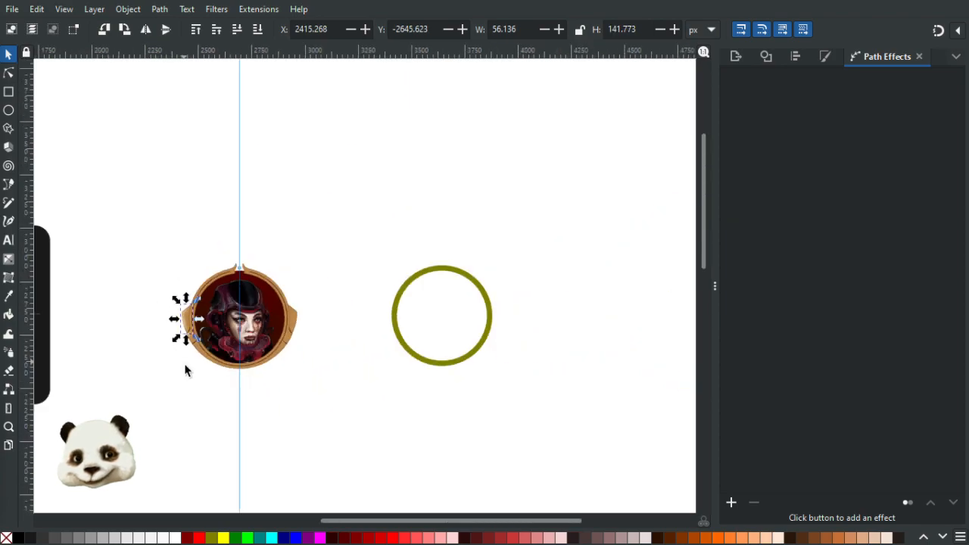
scroll(184, 365, "up", 2)
key("Tab")
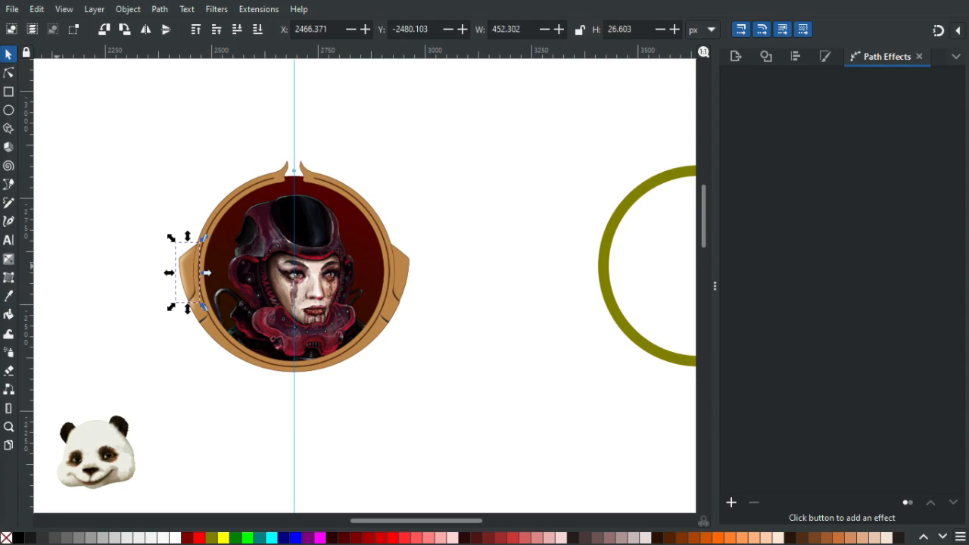
scroll(136, 251, "up", 2)
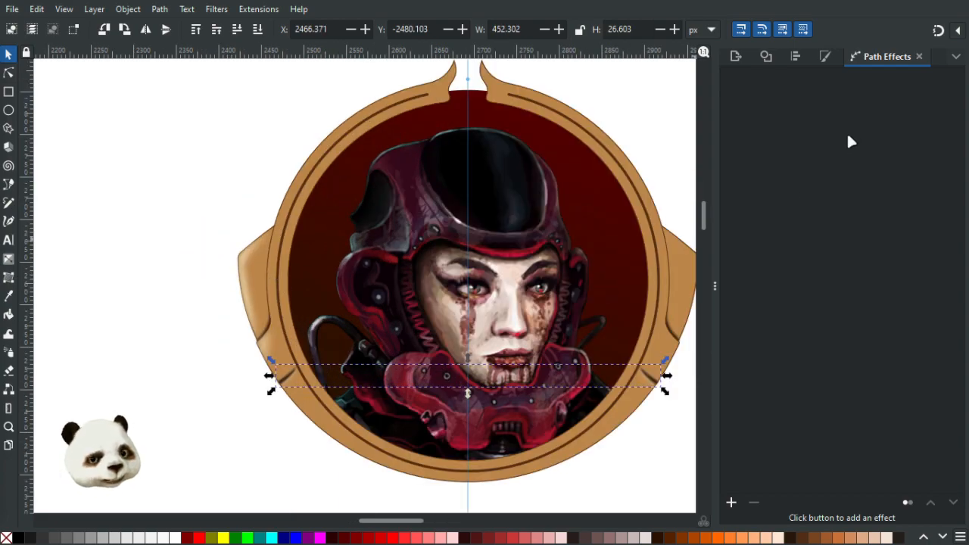
key("Tab")
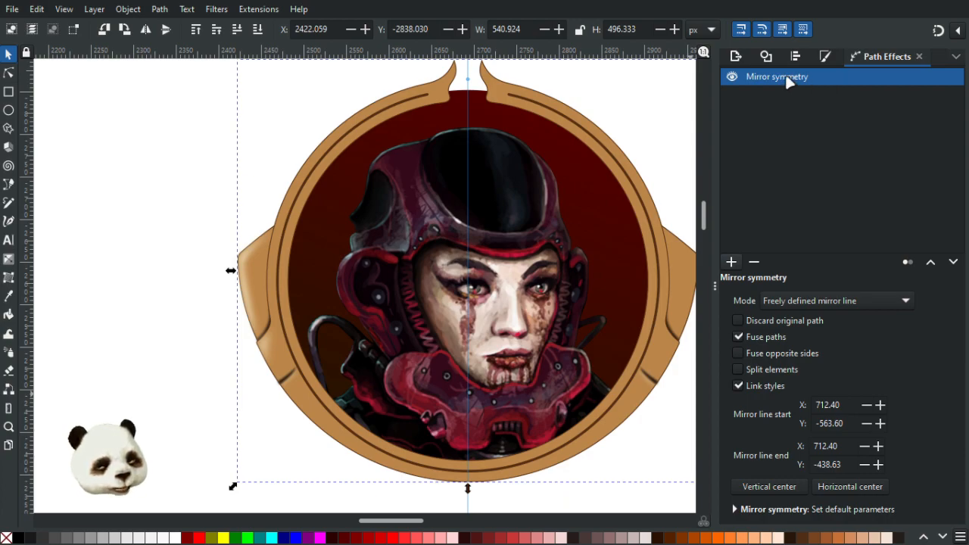
left_click(37, 9)
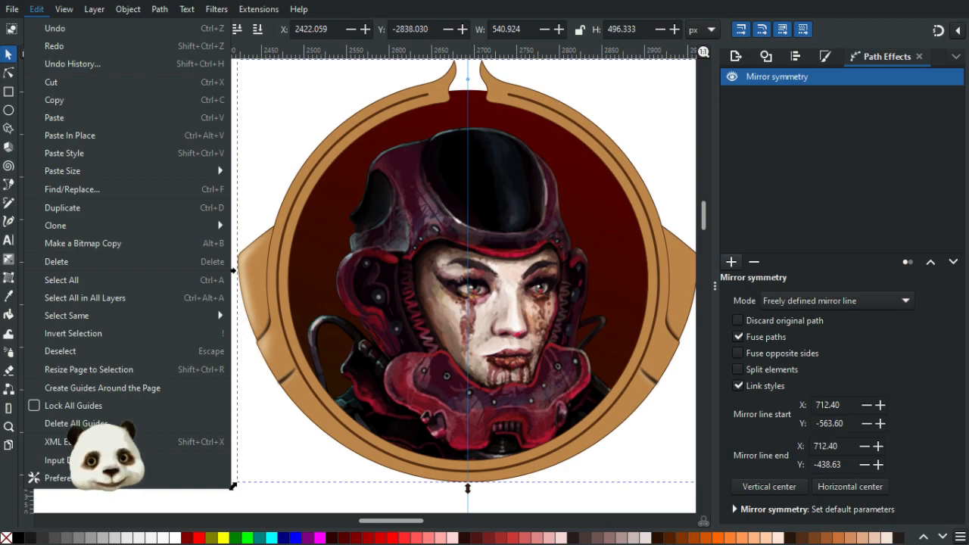
mouse_move(226, 15)
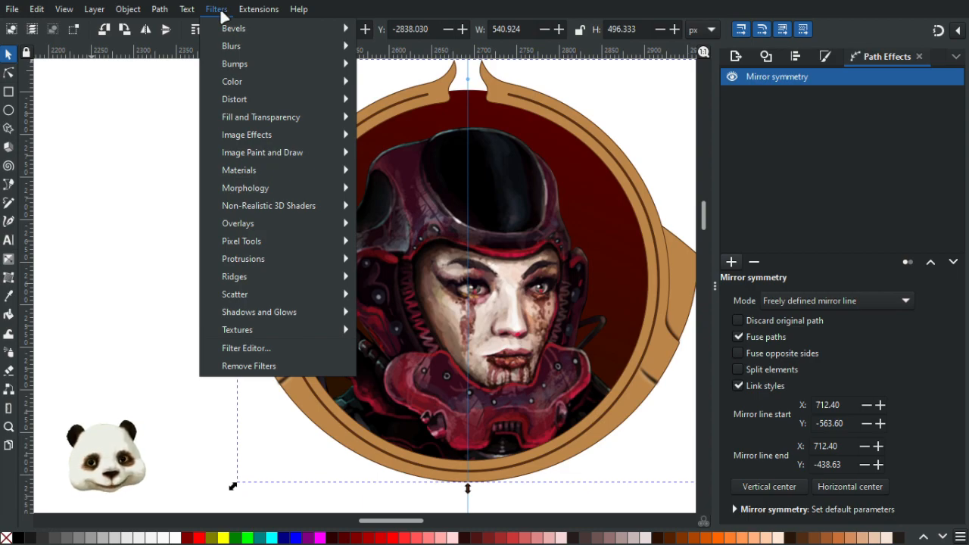
mouse_move(191, 13)
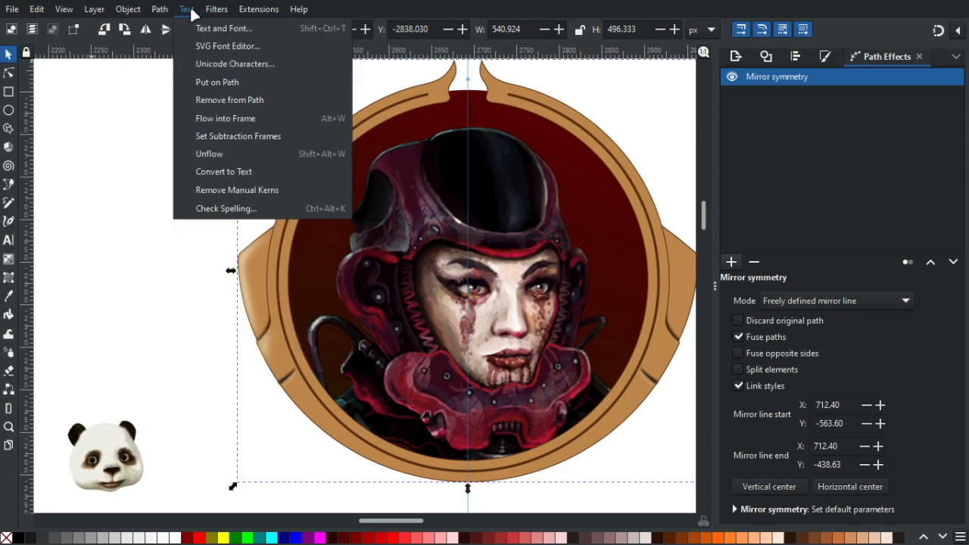
mouse_move(160, 13)
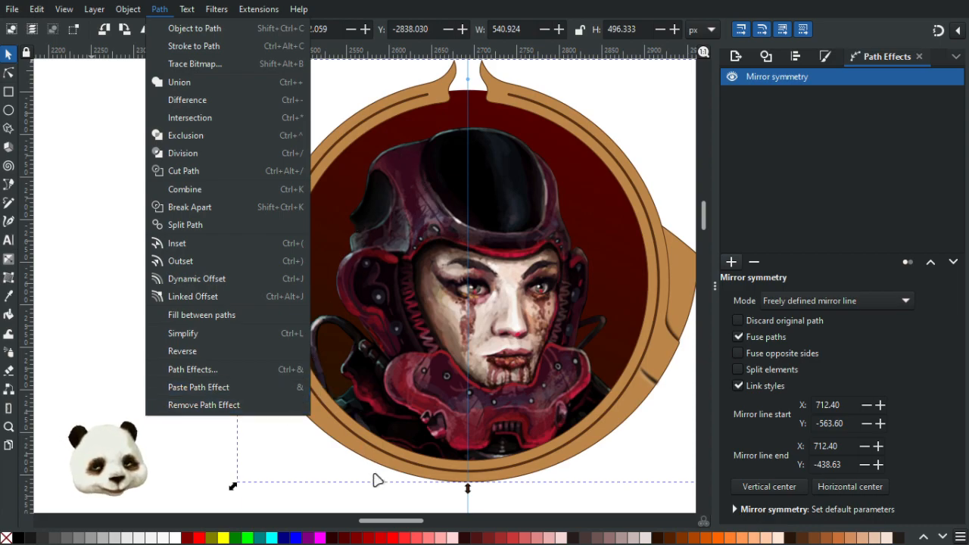
left_click(359, 452)
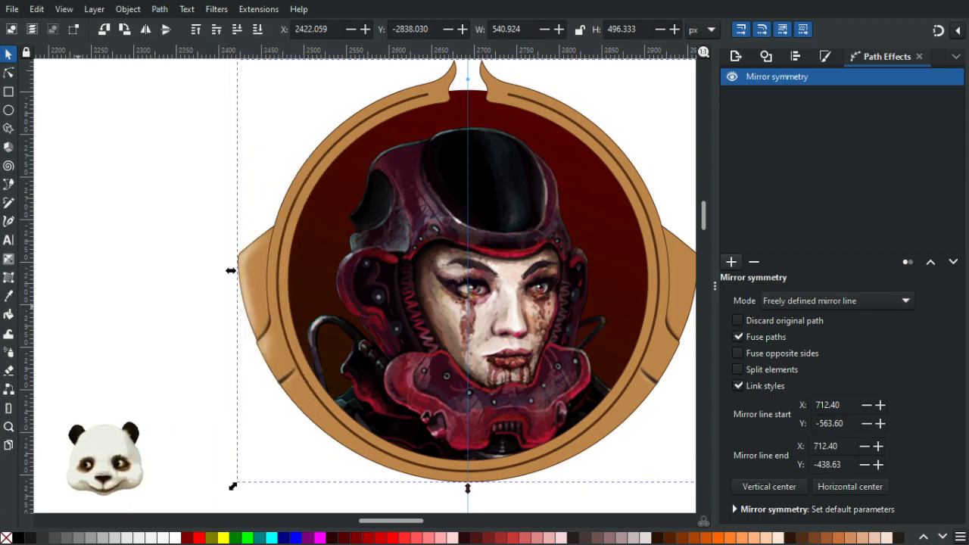
Step through the frame's notch highlight and body, try moving the body down and to the left, and undo the move.
key("Tab")
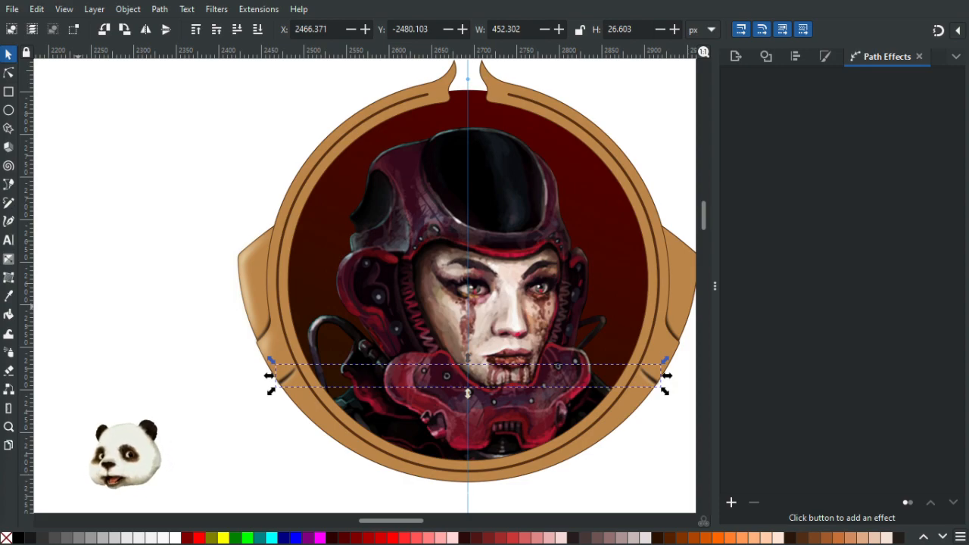
left_click(663, 363)
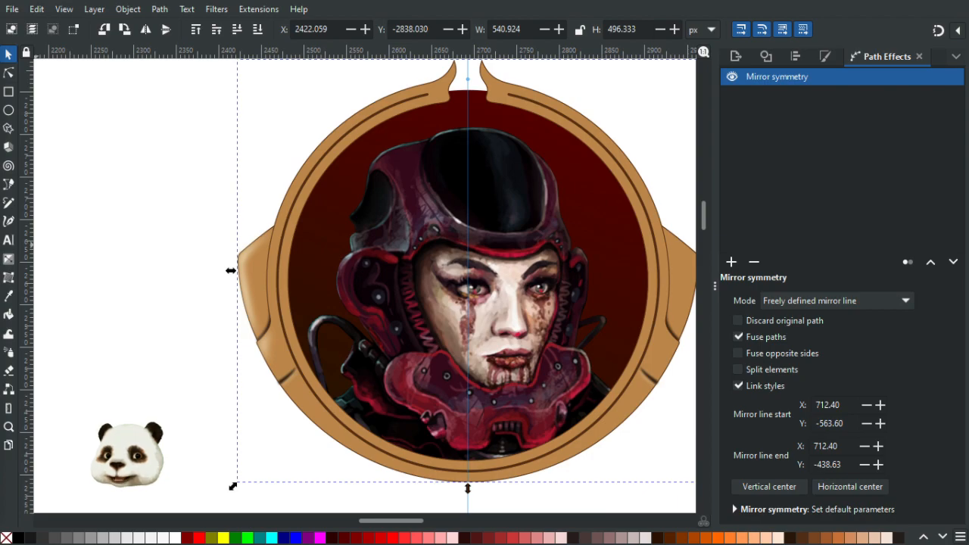
key("Tab")
left_click_drag(262, 269, 123, 319)
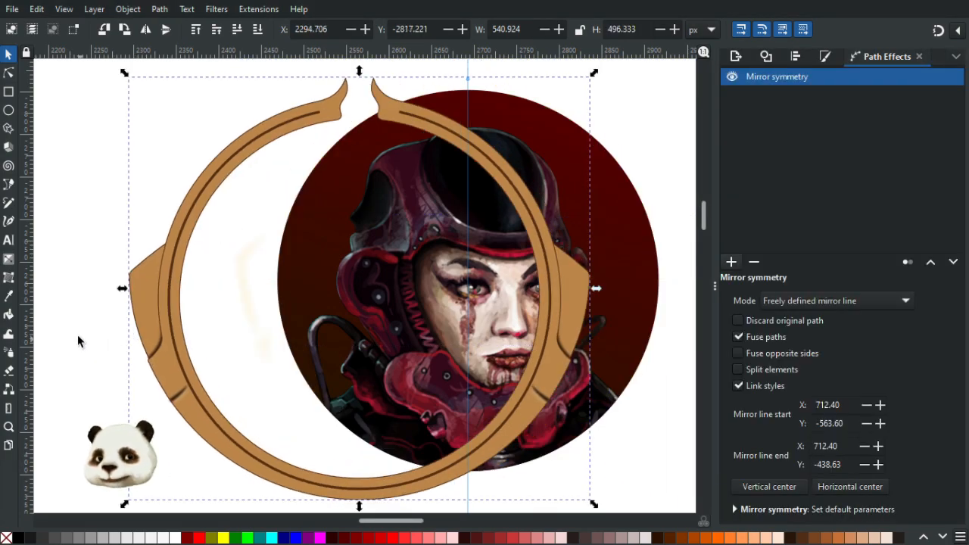
key("ctrl+z")
Try pasting the mirror symmetry path effect onto the frame's side plates.
key("Tab")
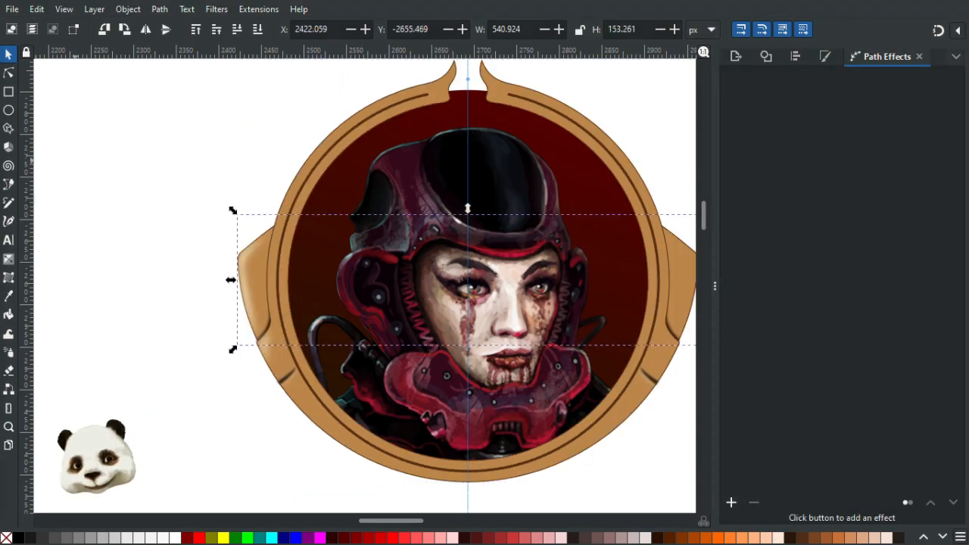
left_click(167, 9)
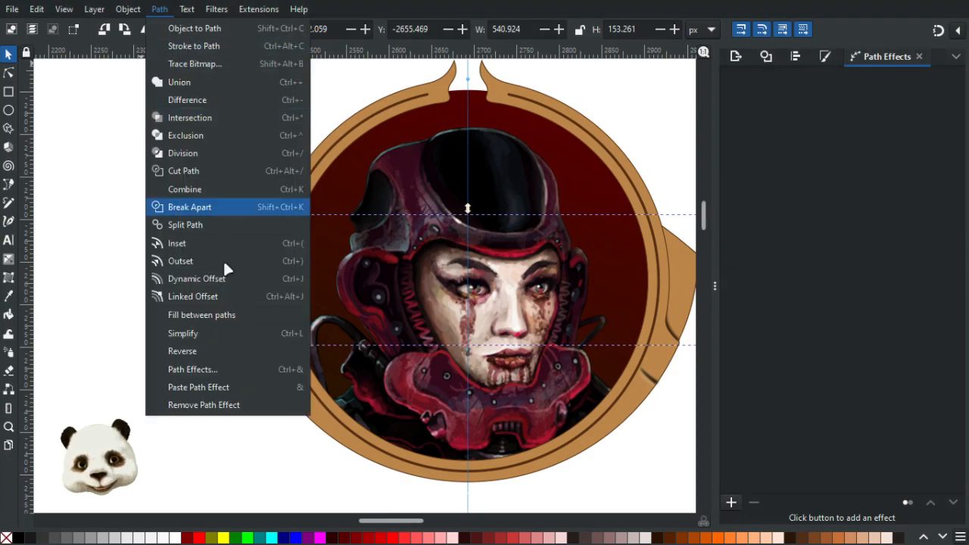
left_click(226, 387)
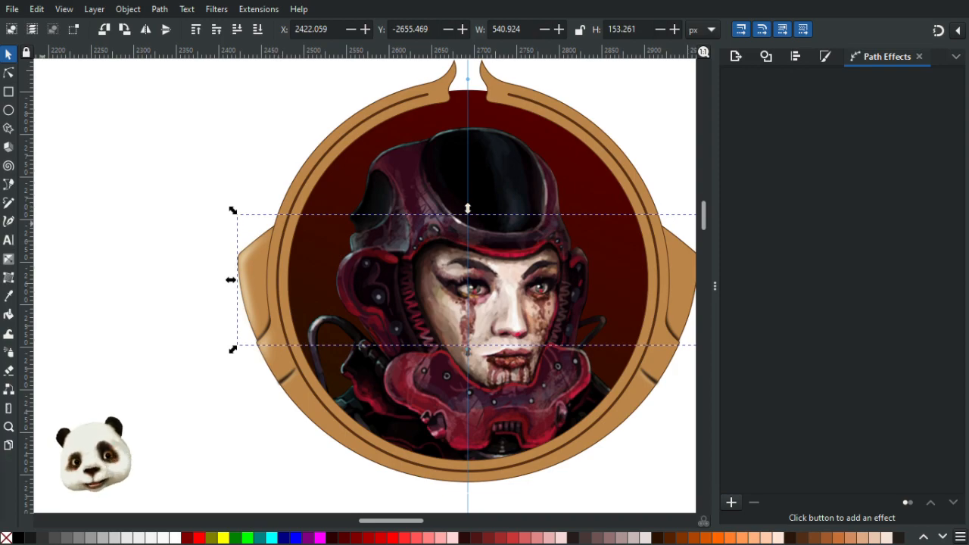
left_click(303, 378)
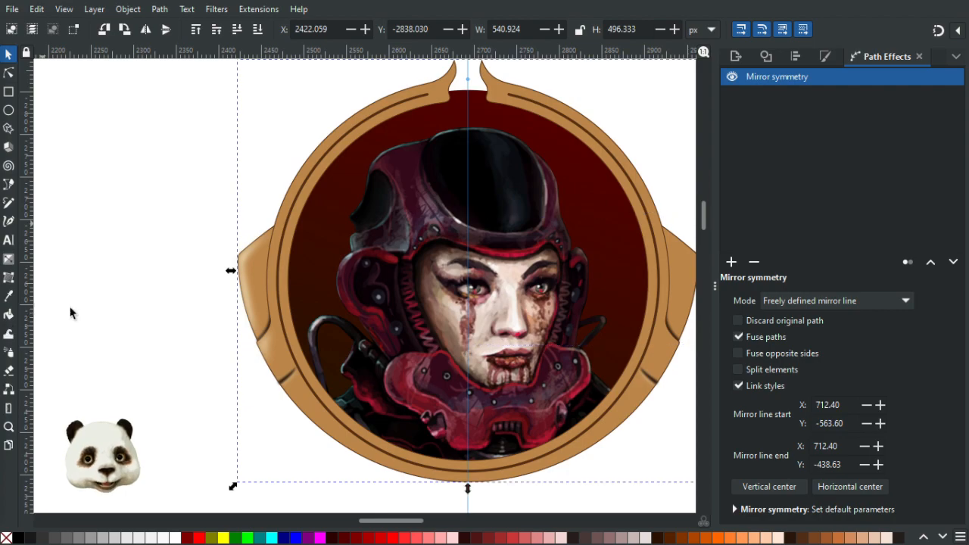
key("Tab")
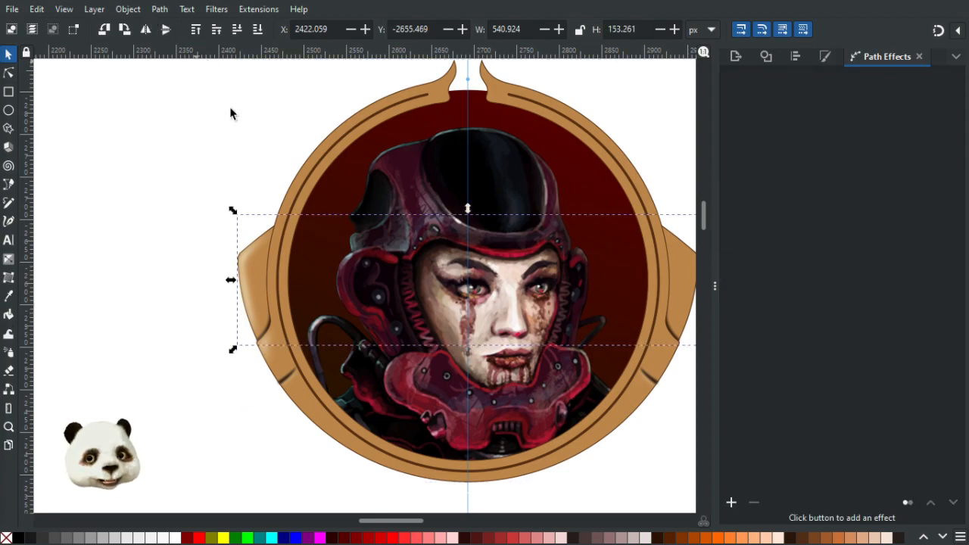
key("Tab")
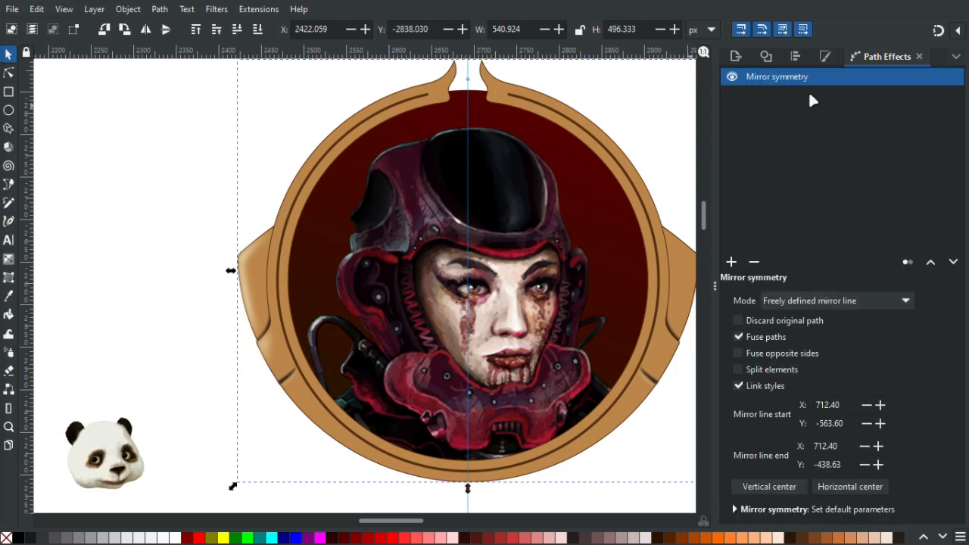
left_click(269, 266)
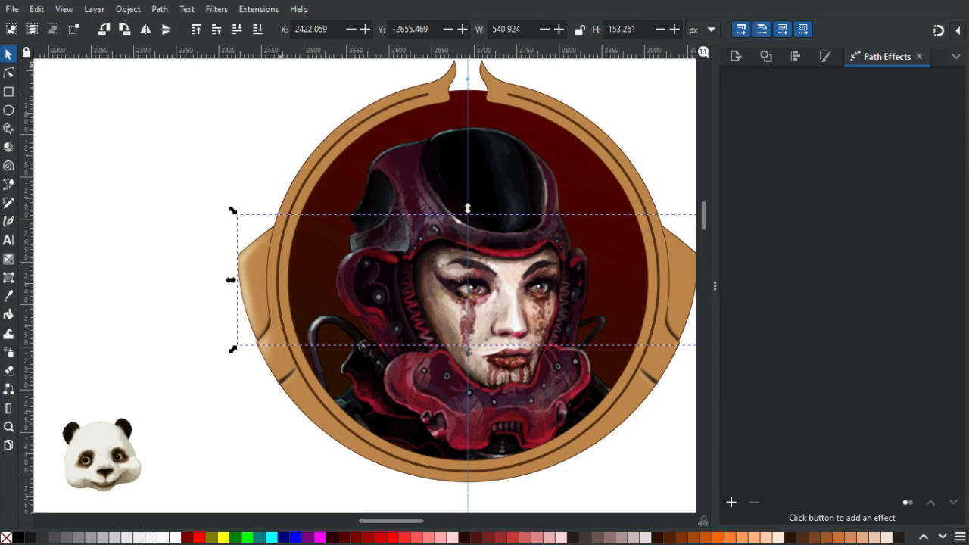
left_click(159, 9)
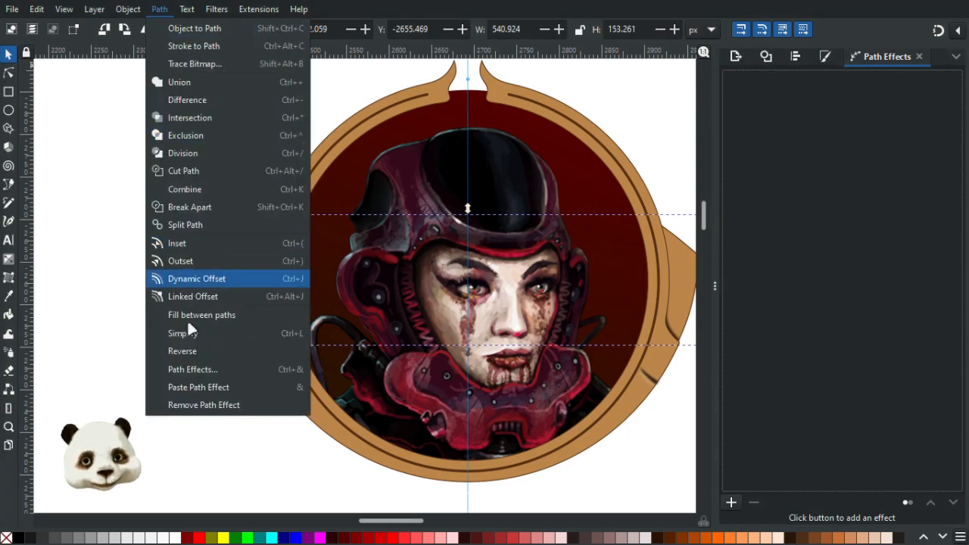
left_click(187, 385)
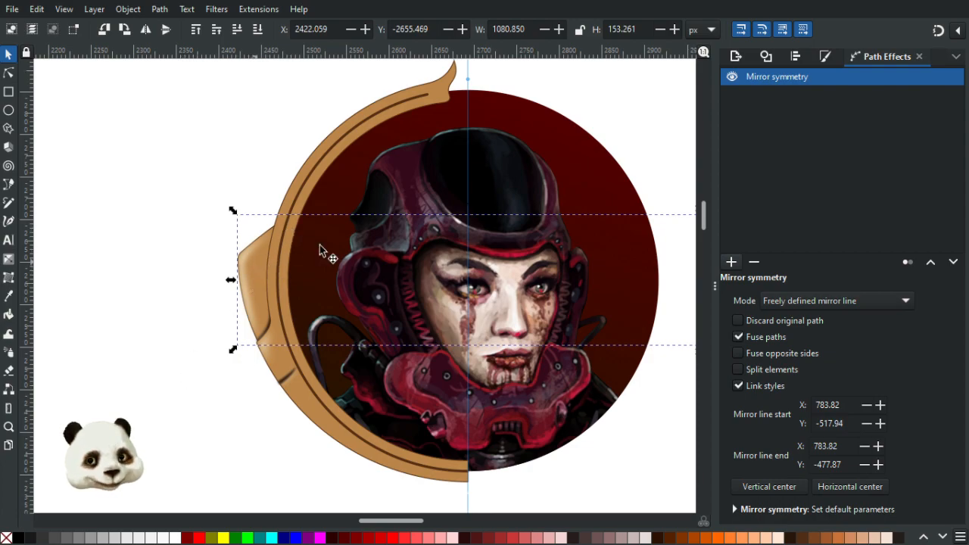
scroll(259, 258, "down", 4, "ctrl")
scroll(590, 218, "up", 2, "ctrl")
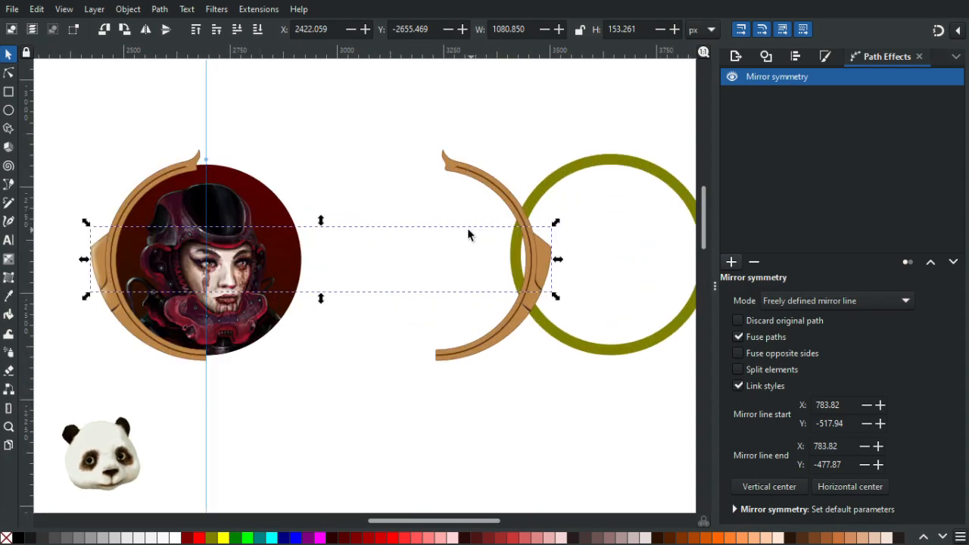
Add the frame body to the side plate selection and remove the mirror symmetry effect from the selected parts.
left_click(142, 184, "shift")
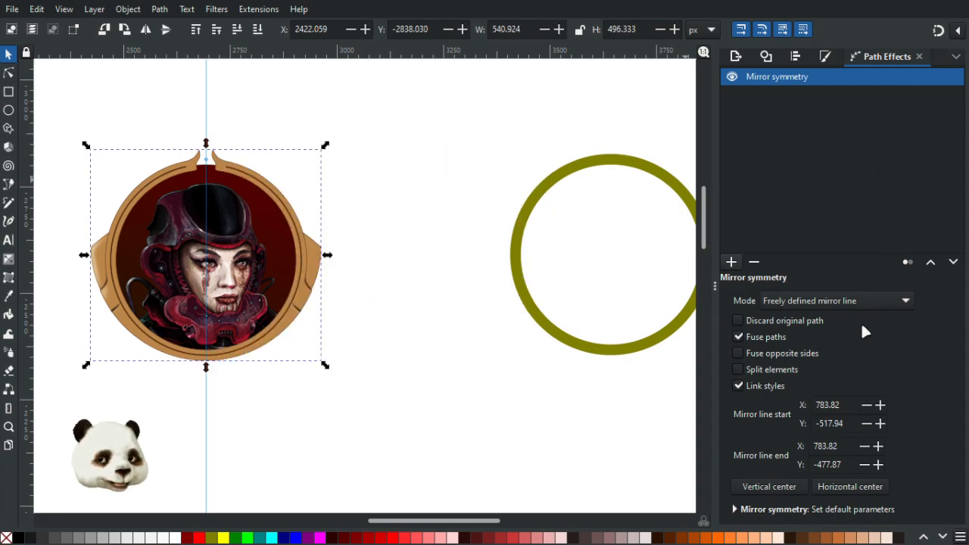
left_click(754, 262)
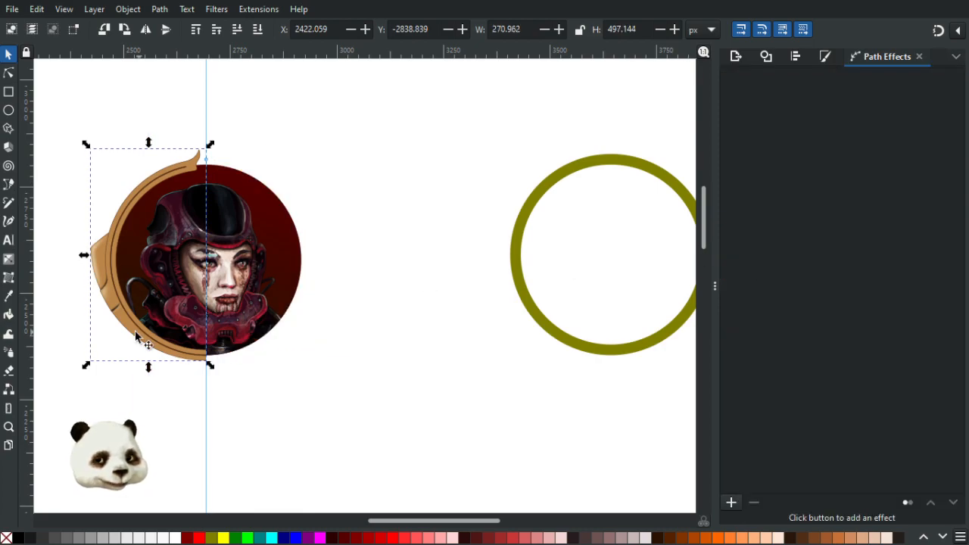
scroll(92, 255, "up", 5)
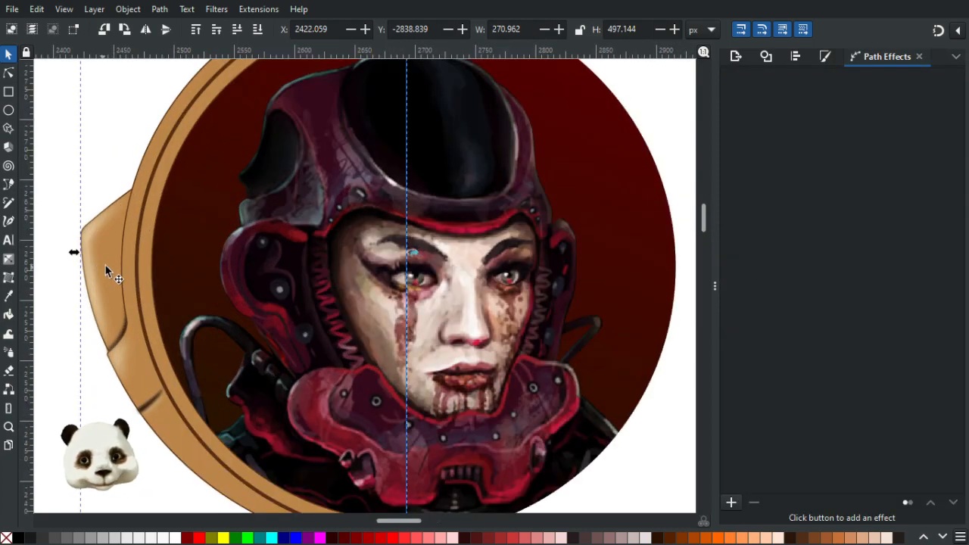
left_click(114, 252)
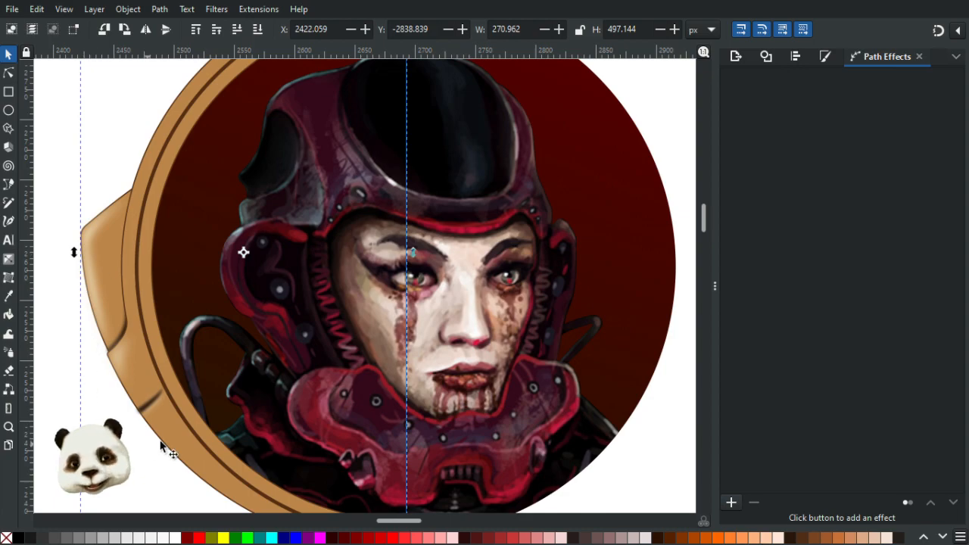
Select only the frame's left side plate and paste the mirror symmetry path effect onto it.
scroll(65, 271, "up", 2)
key("Escape")
left_click(145, 237)
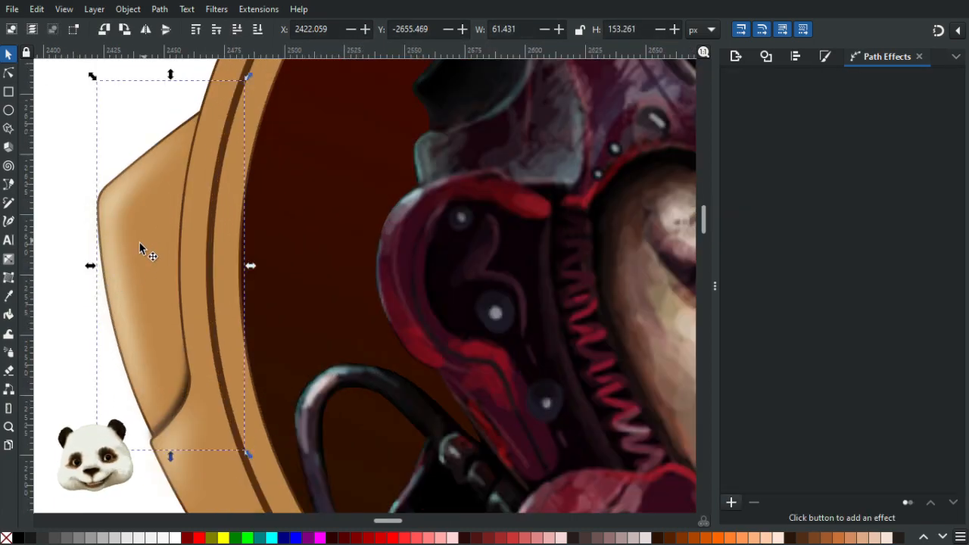
scroll(145, 239, "down", 3, "ctrl")
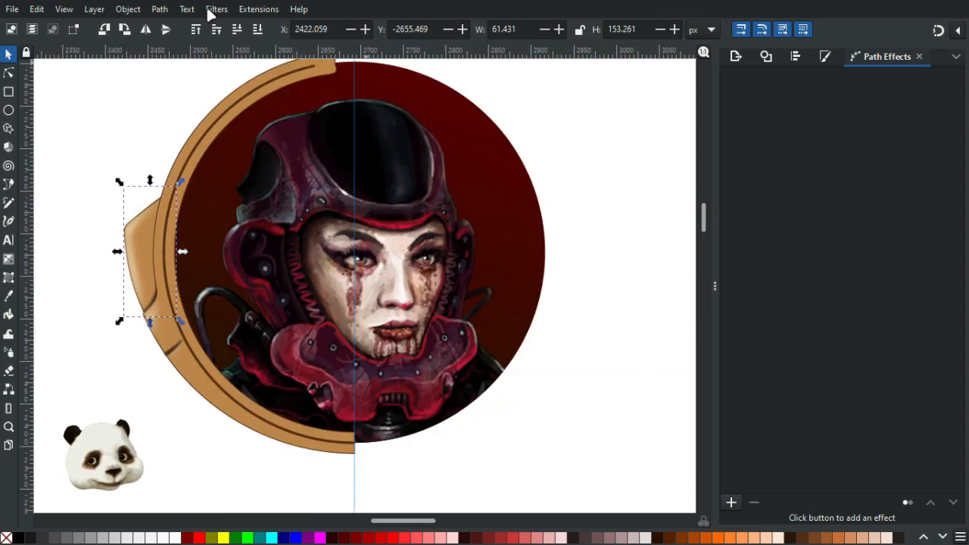
left_click(162, 10)
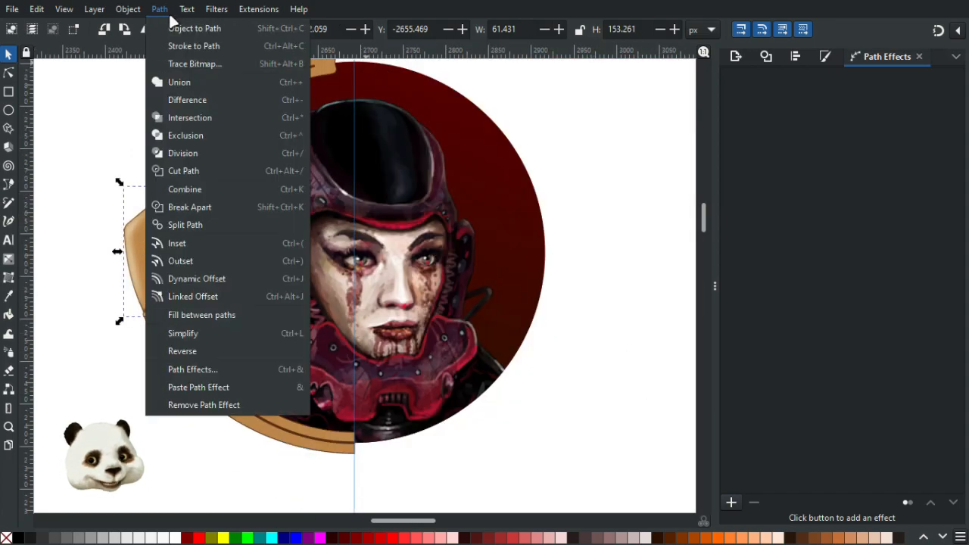
left_click(213, 386)
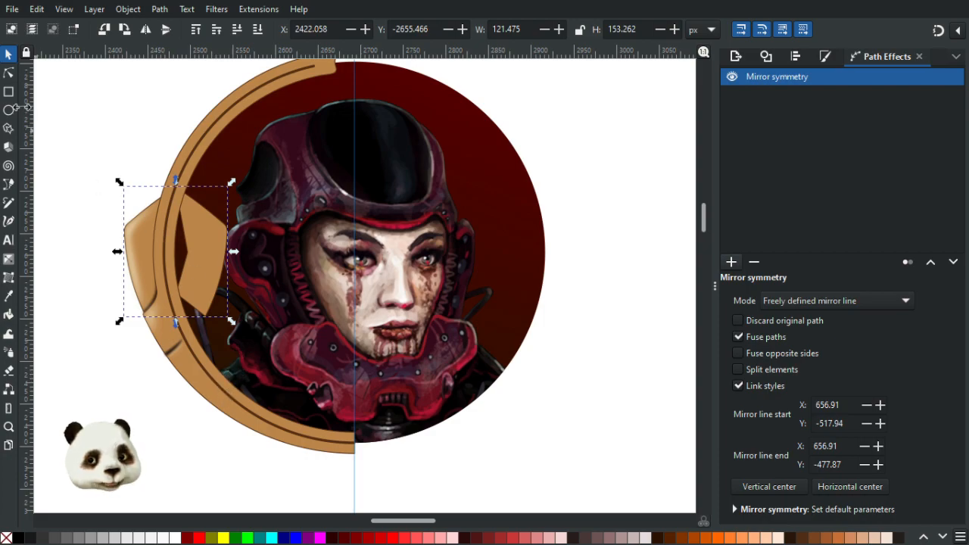
Enable snapping, move the side plate's mirror line onto the portrait's vertical centre guide at X 712.40, and convert the result to a path.
left_click(8, 73)
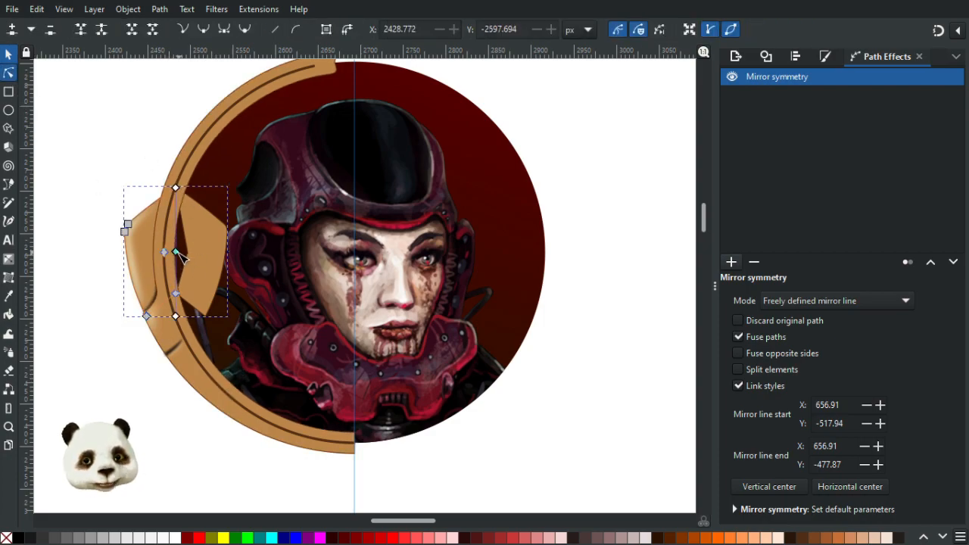
left_click_drag(176, 252, 357, 254)
left_click(938, 30)
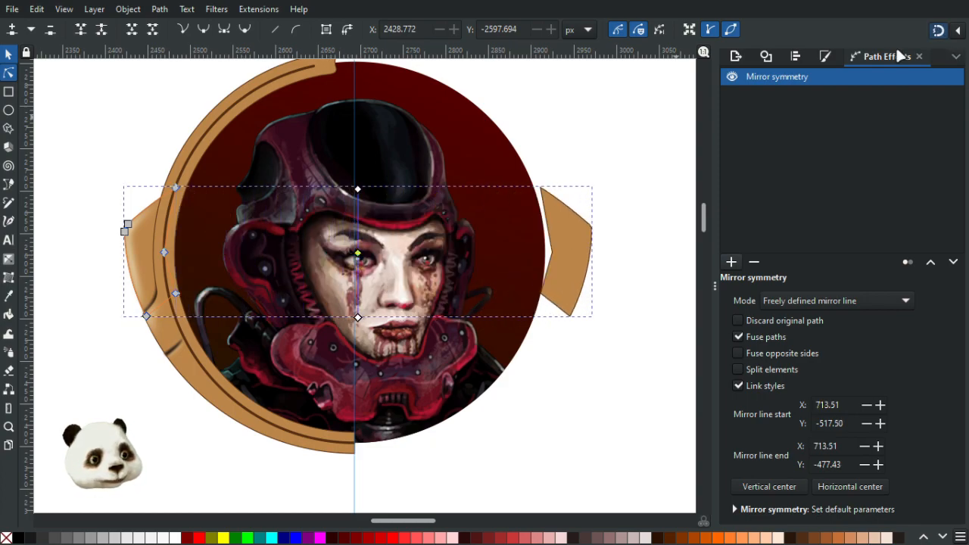
left_click_drag(358, 255, 355, 254)
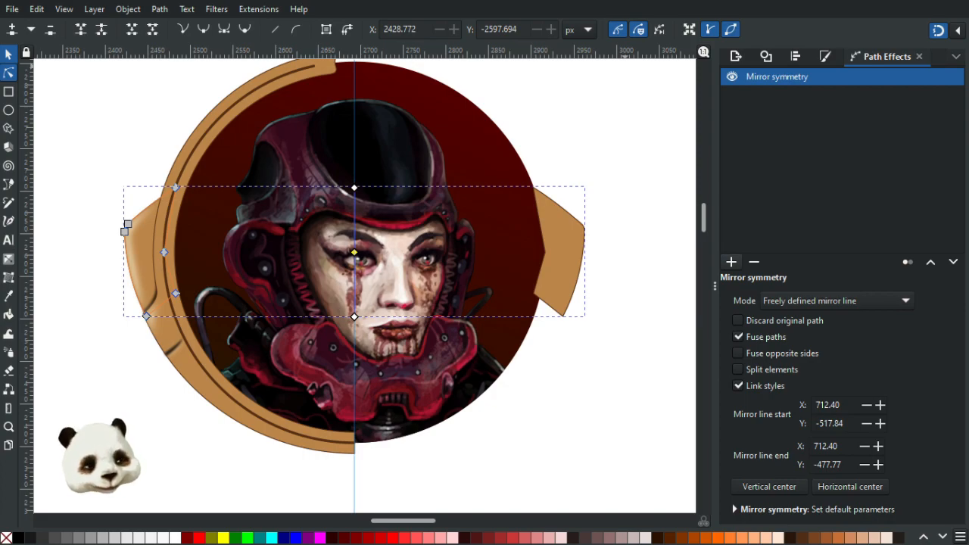
key("shift+ctrl+c")
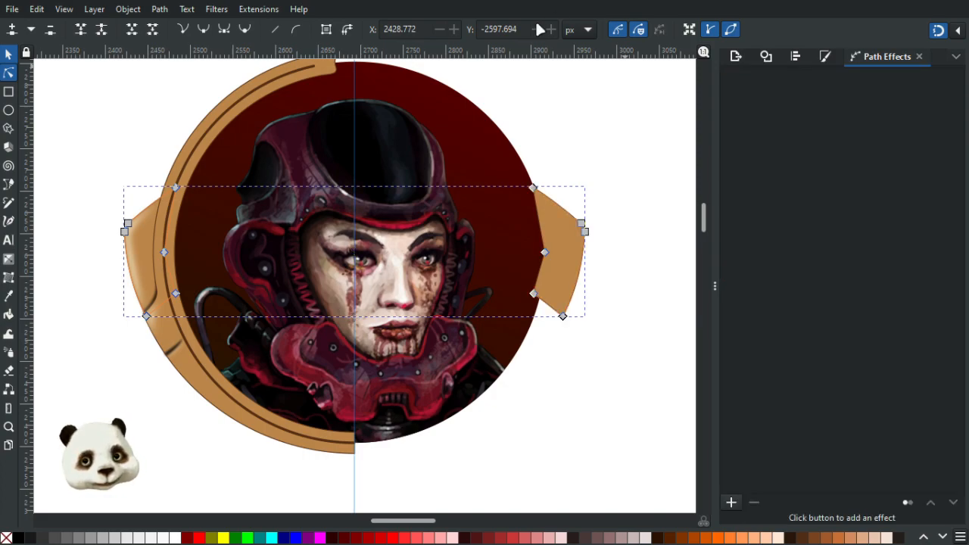
Paste the mirror symmetry effect onto the thin dark groove line of the frame and convert it to a path.
left_click(154, 152)
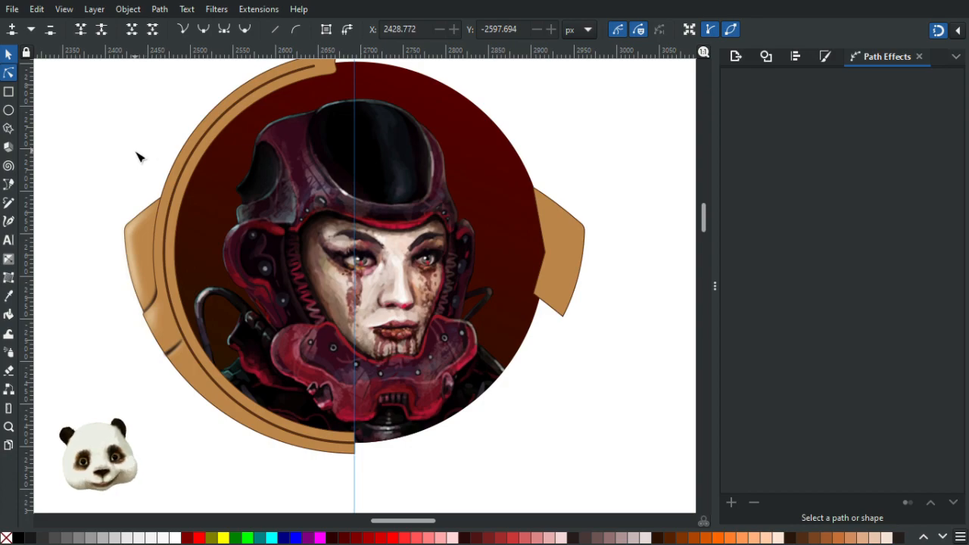
scroll(136, 154, "down", 2)
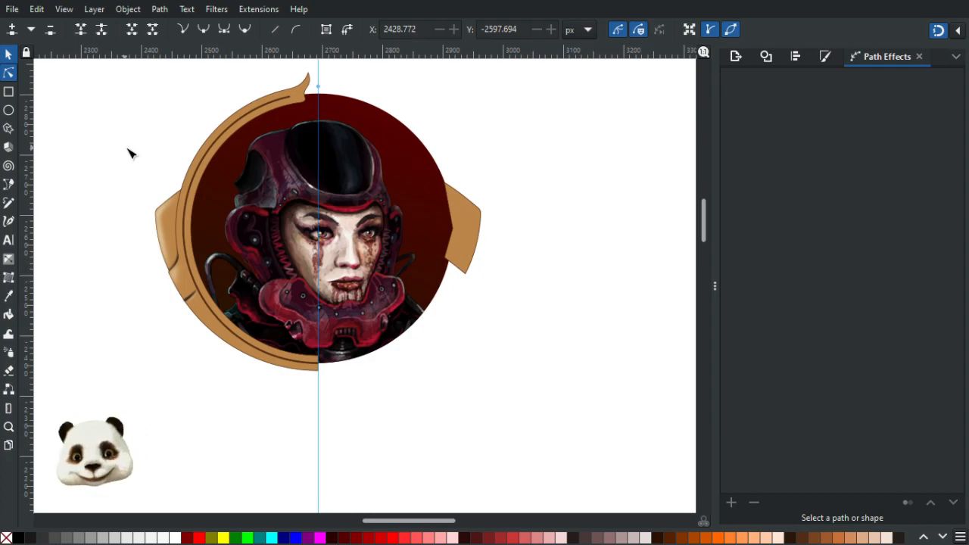
left_click(224, 333)
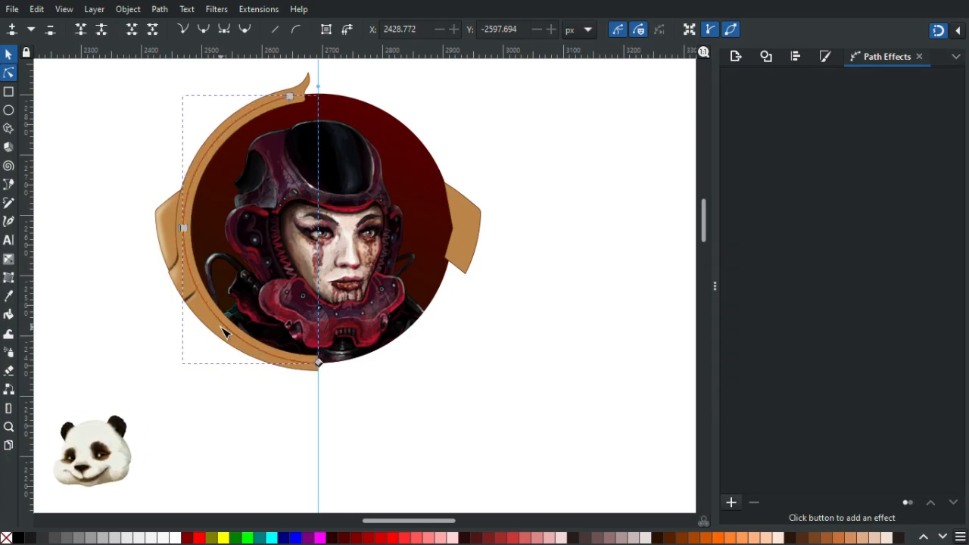
left_click(159, 9)
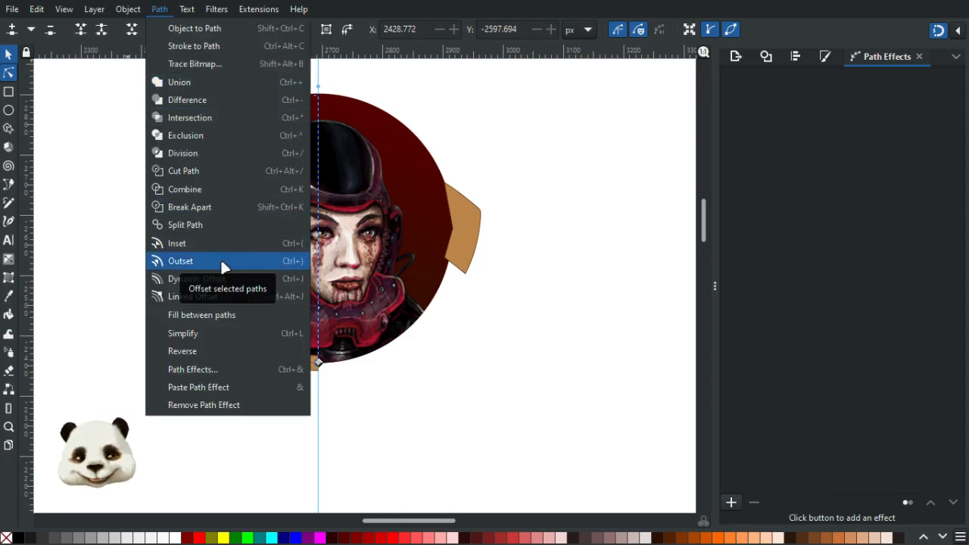
left_click(201, 388)
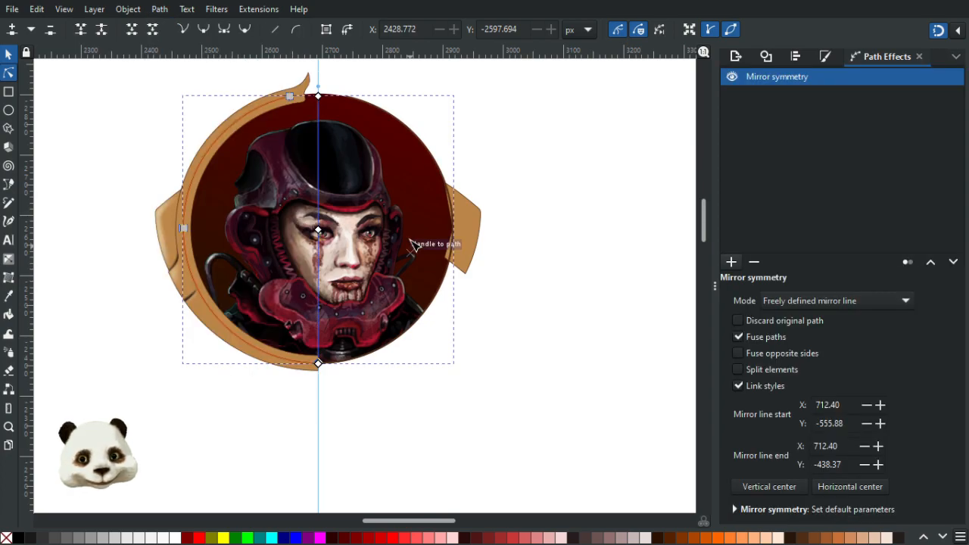
scroll(412, 244, "up", 1)
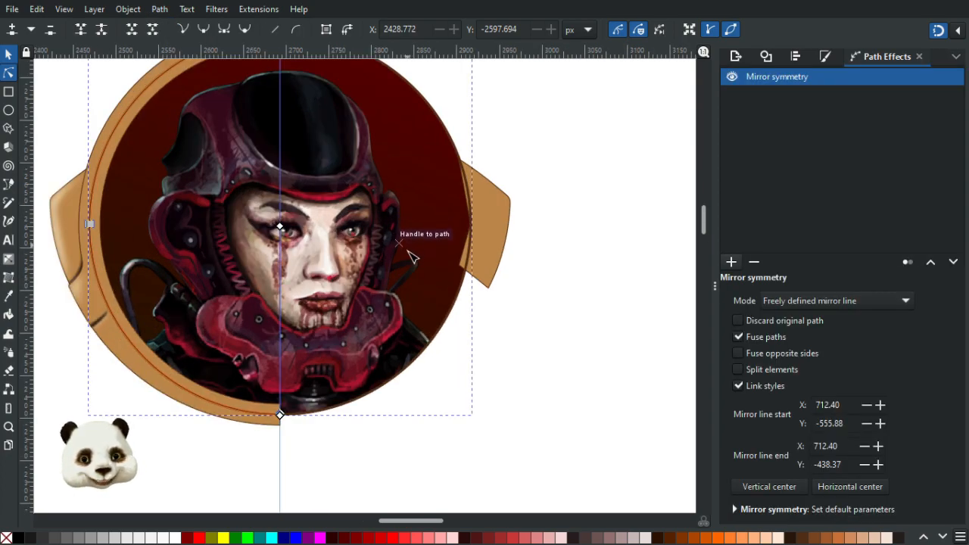
scroll(413, 249, "down", 1)
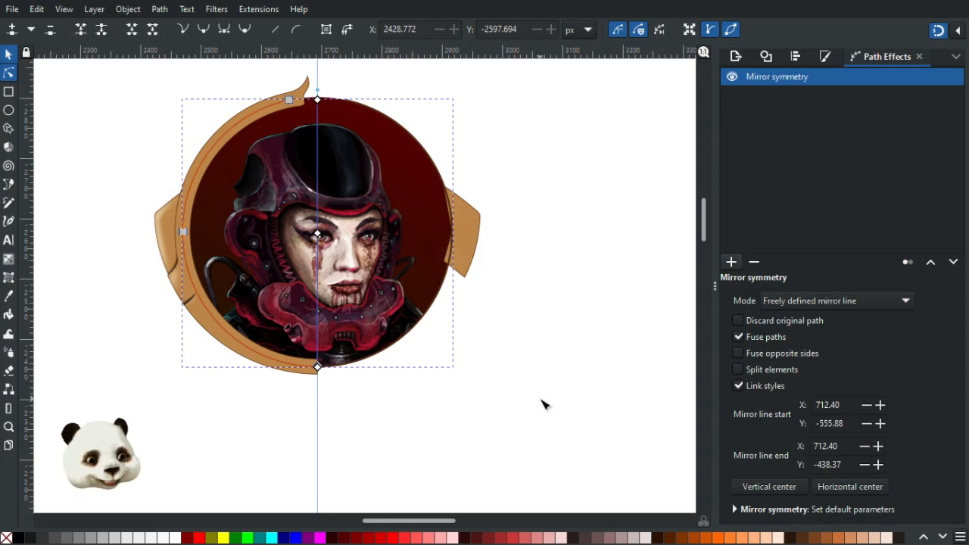
key("ctrl+z")
Paste the mirror symmetry path effect onto the main frame body and convert the mirrored result to a path.
scroll(230, 246, "up", 1)
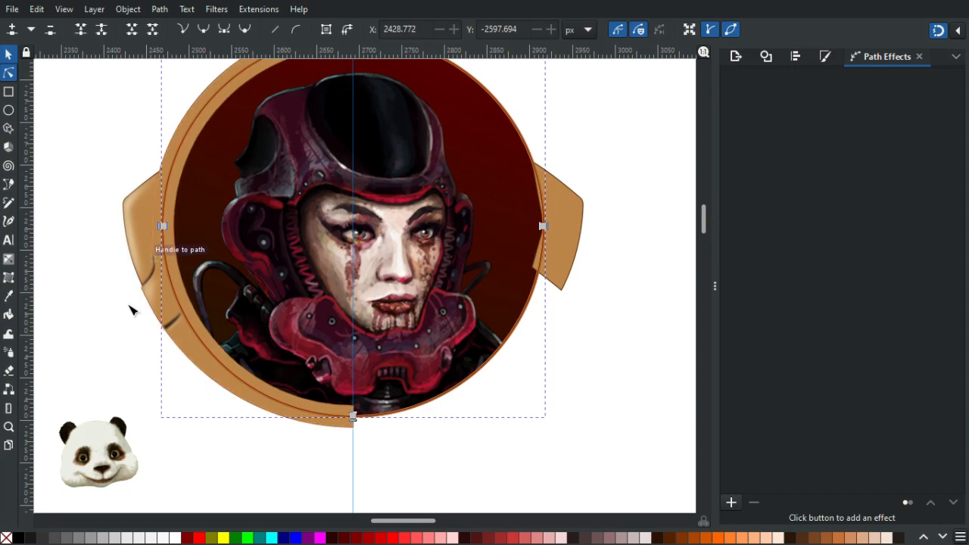
left_click(195, 361)
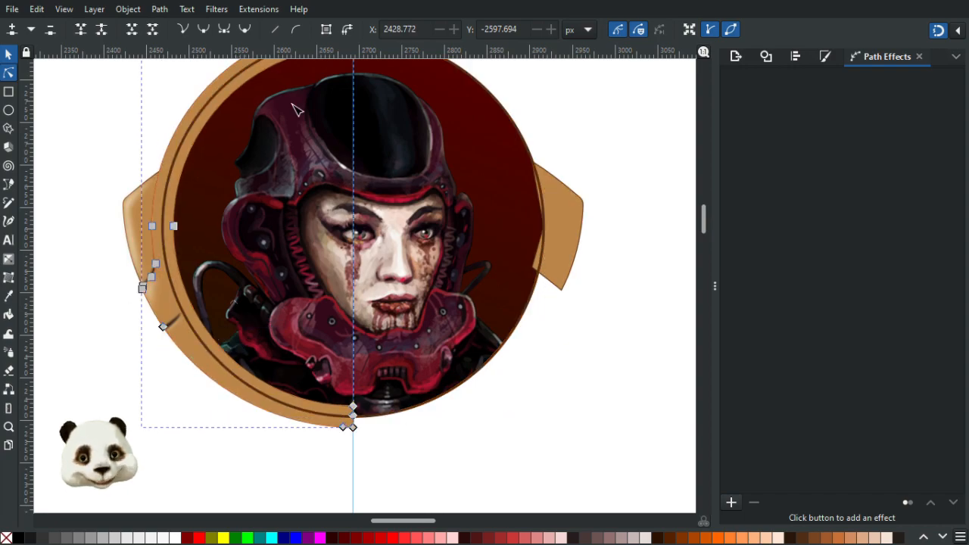
left_click(160, 9)
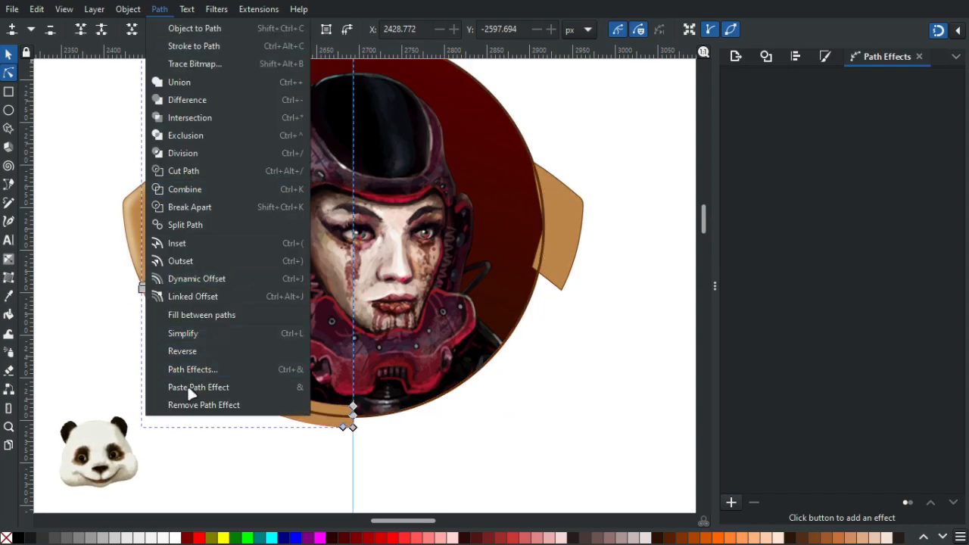
left_click(195, 387)
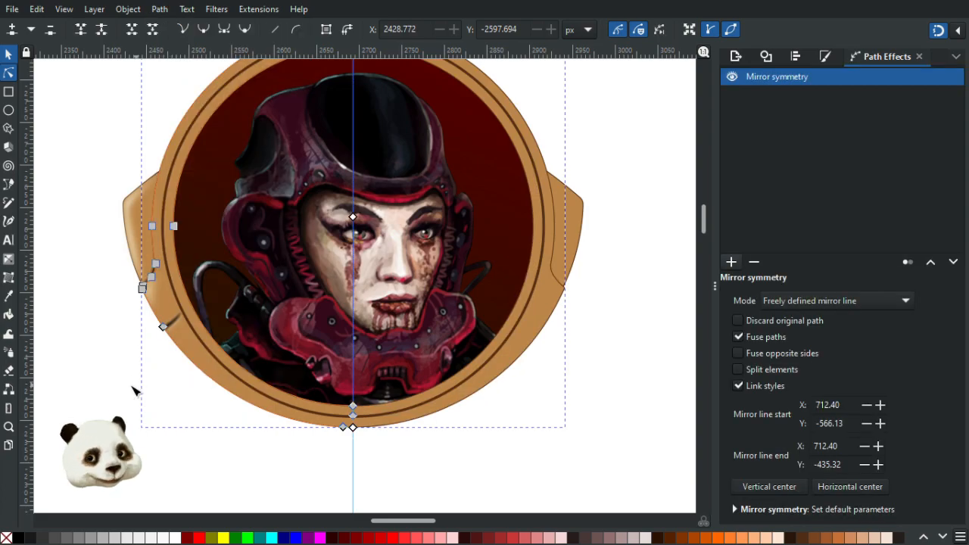
key("ctrl+shift+c")
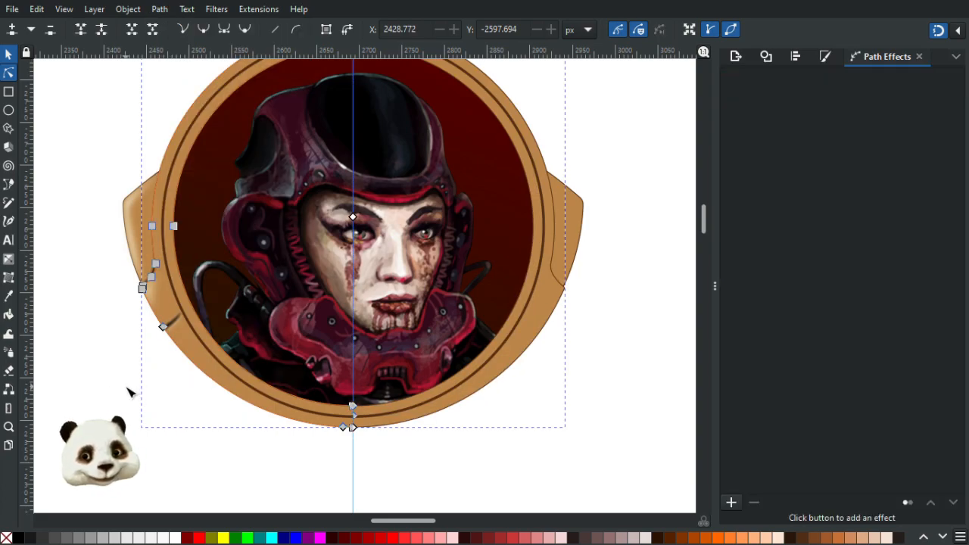
left_click(615, 369)
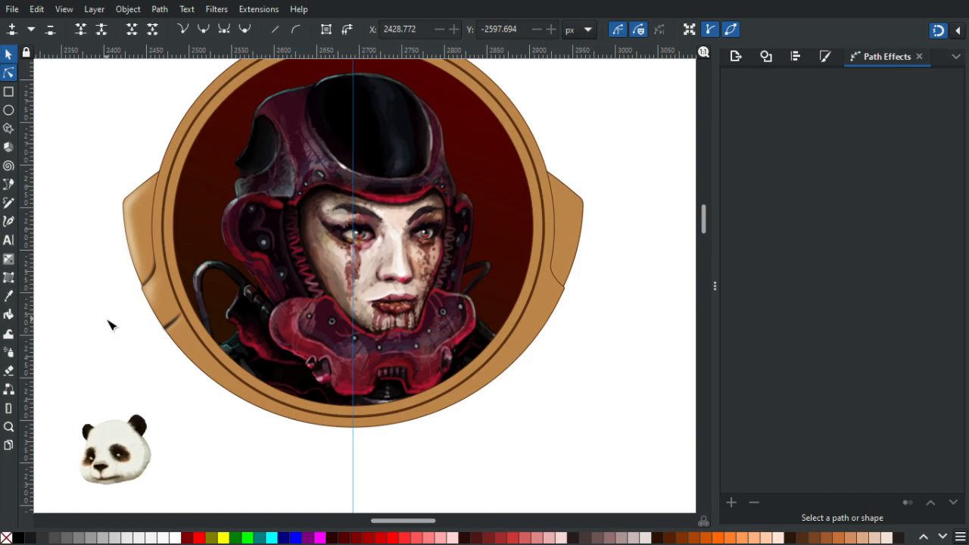
Paste the mirror symmetry effect onto the dark notch line at the frame's lower left, move its mirror line to X 712.40, and convert to path.
scroll(171, 333, "up", 2)
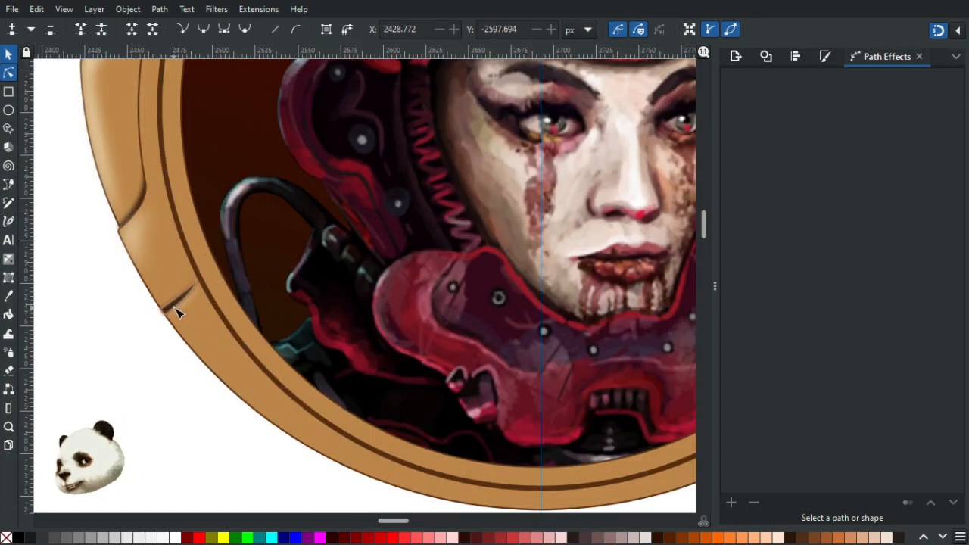
left_click(175, 307)
scroll(165, 314, "down", 2)
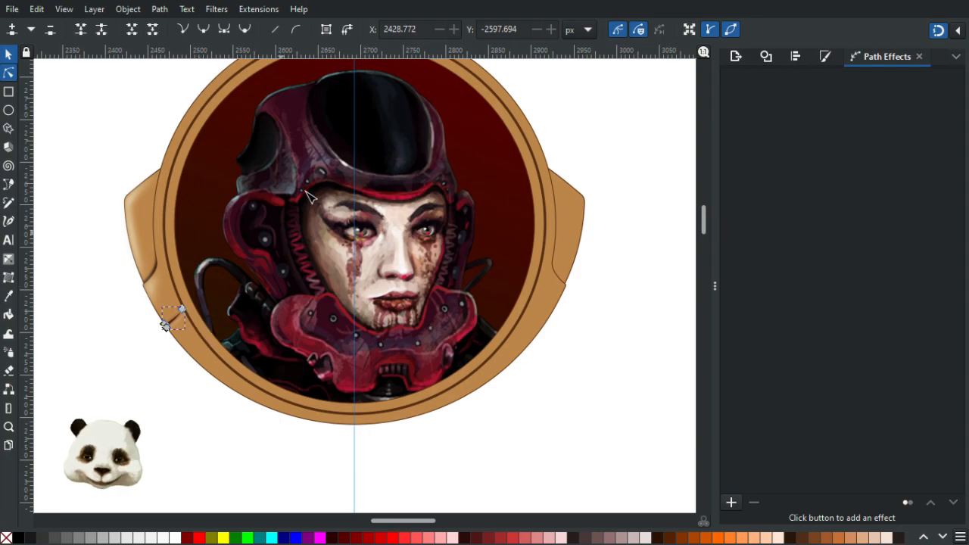
left_click(159, 9)
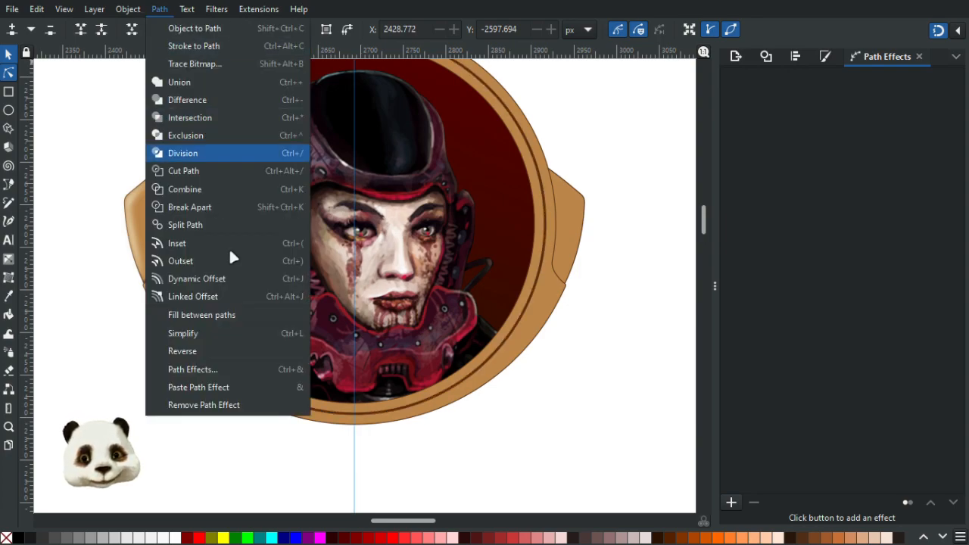
left_click(231, 386)
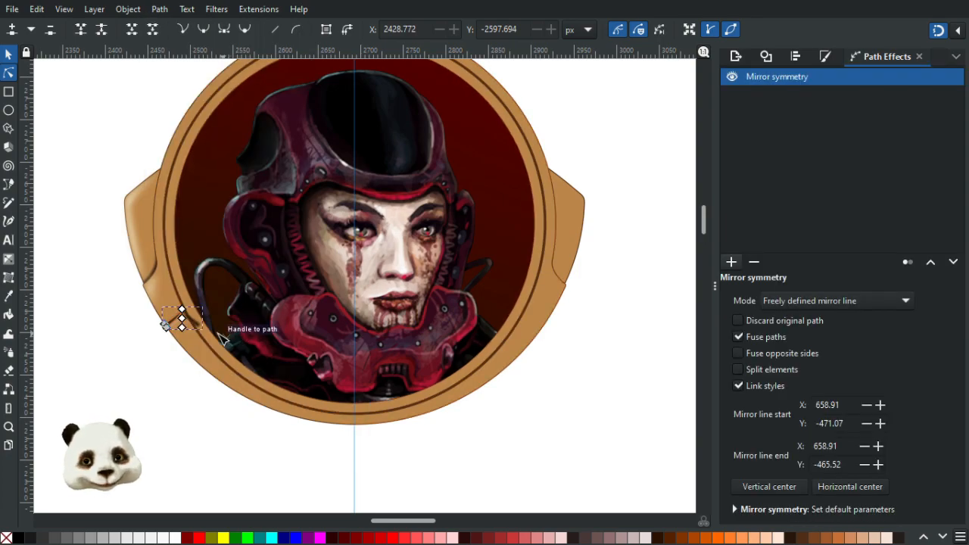
scroll(171, 322, "up", 2)
left_click_drag(170, 313, 414, 313)
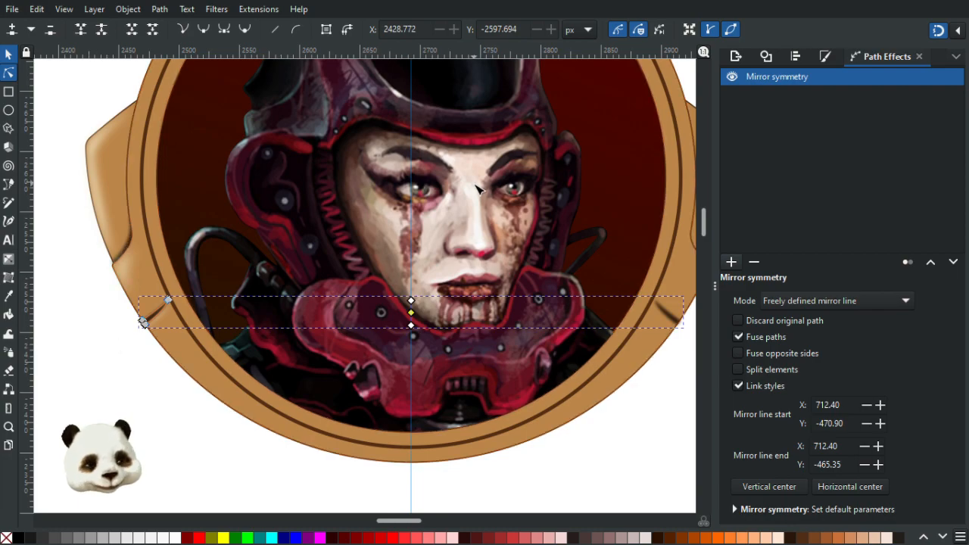
key("ctrl+shift+c")
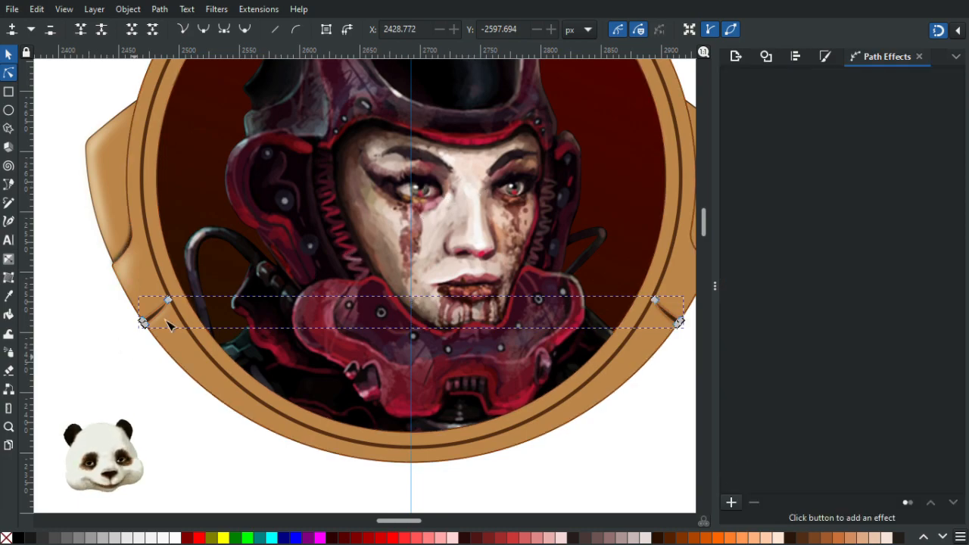
Mirror the notch's other blurred shading shape across the portrait's vertical centre guide at X 712.40 and convert it to a path.
scroll(168, 324, "up", 4)
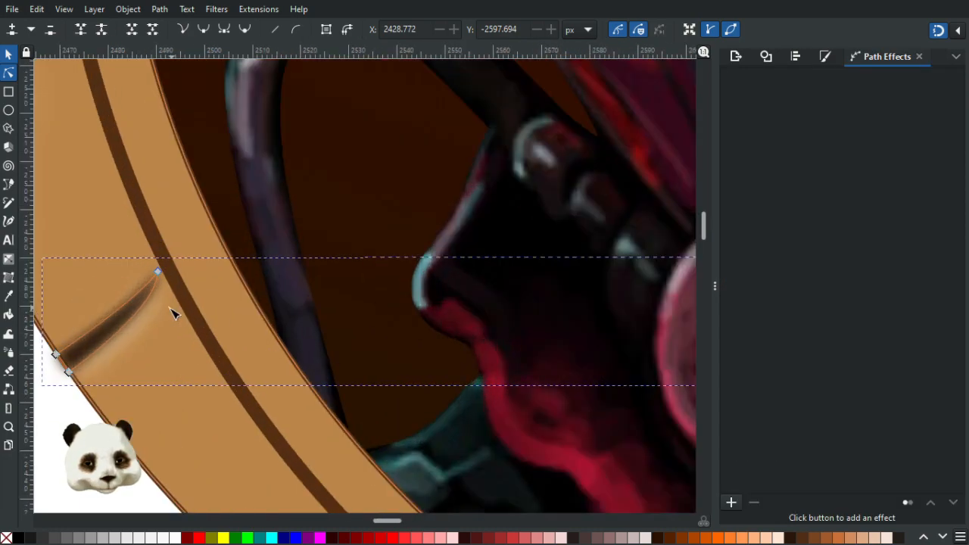
left_click(129, 330)
left_click(129, 331)
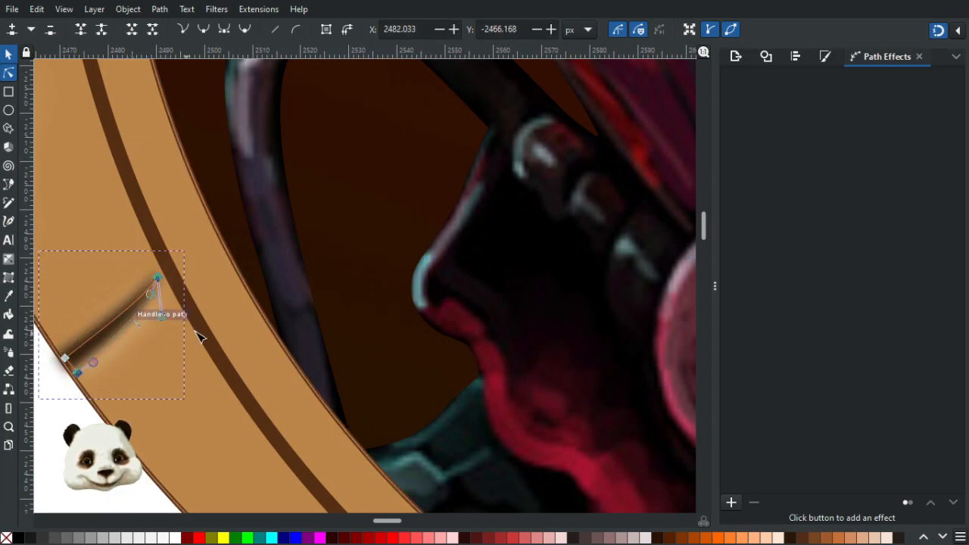
scroll(199, 338, "down", 5)
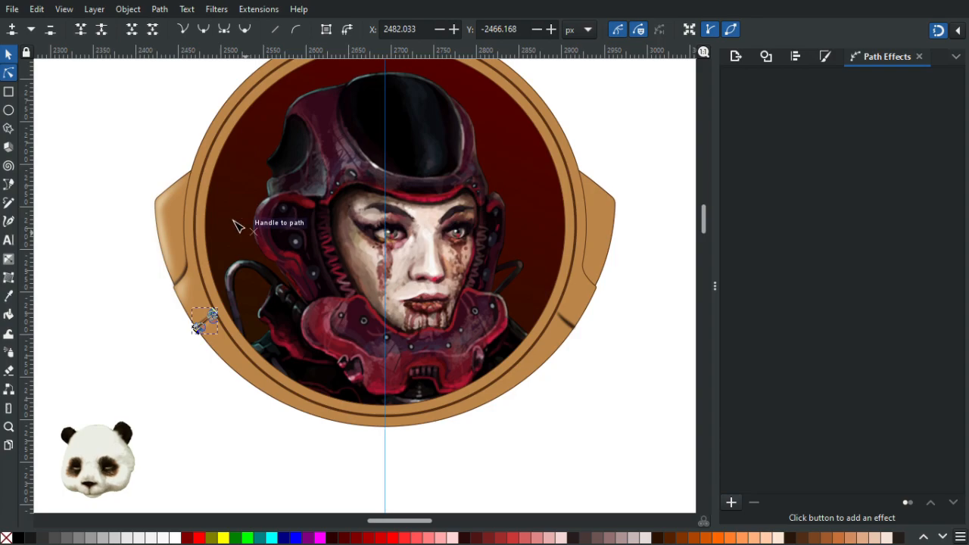
left_click(160, 9)
left_click(216, 385)
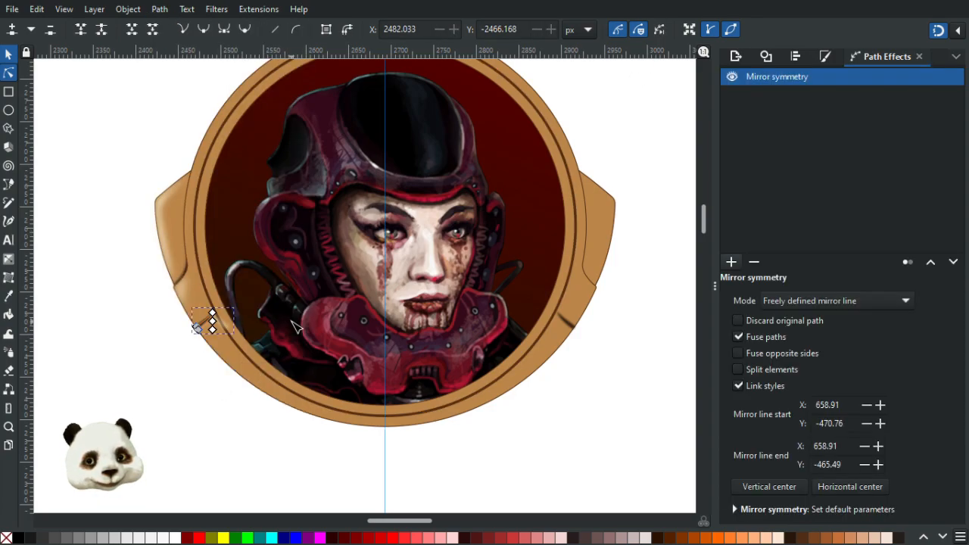
scroll(295, 325, "up", 1)
left_click_drag(184, 323, 427, 331)
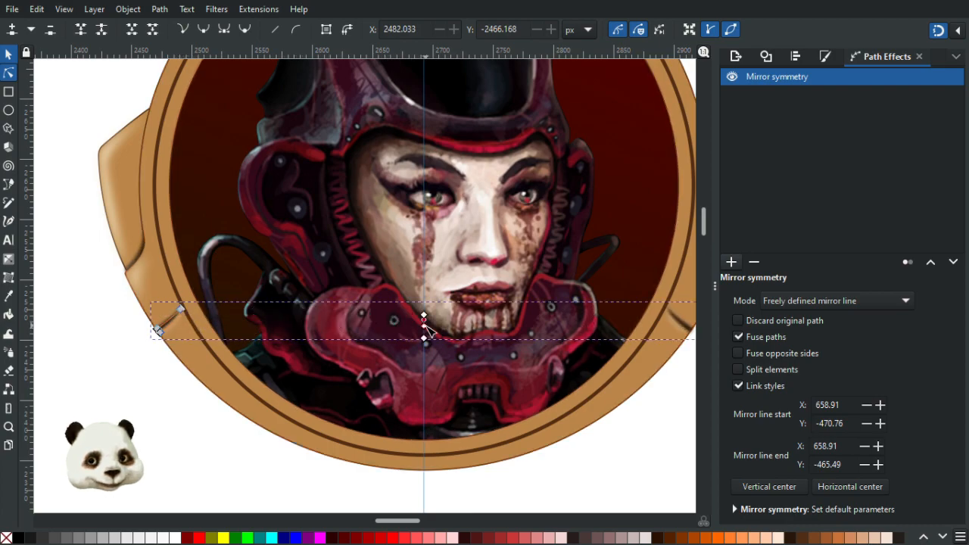
mouse_move(428, 324)
left_mouse_down()
mouse_move(393, 320)
mouse_move(426, 319)
left_mouse_up()
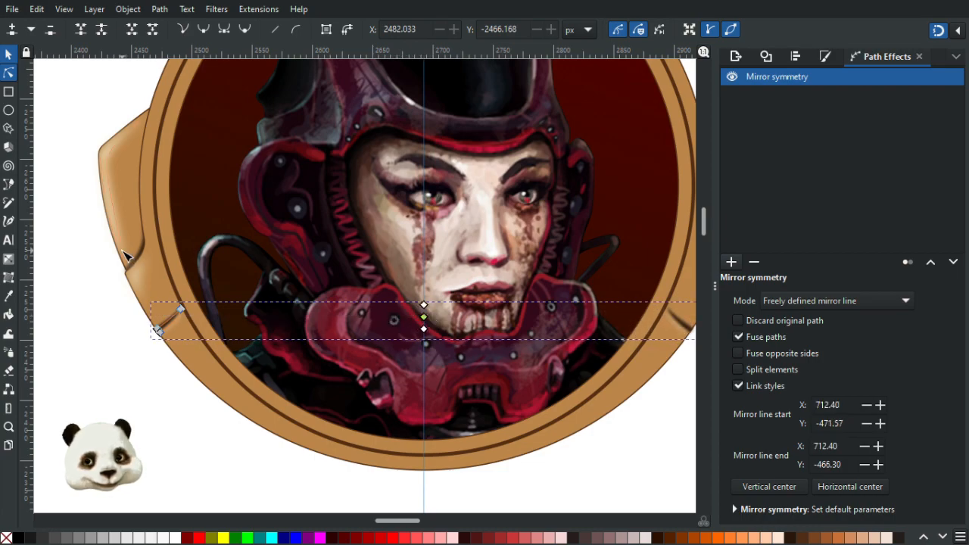
key("ctrl+shift+c")
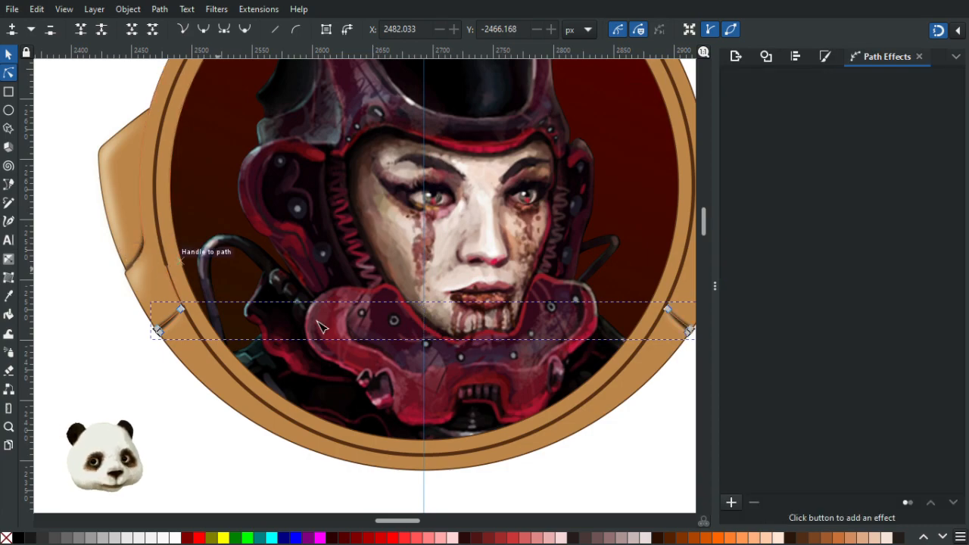
left_click(126, 415)
scroll(127, 415, "down", 2)
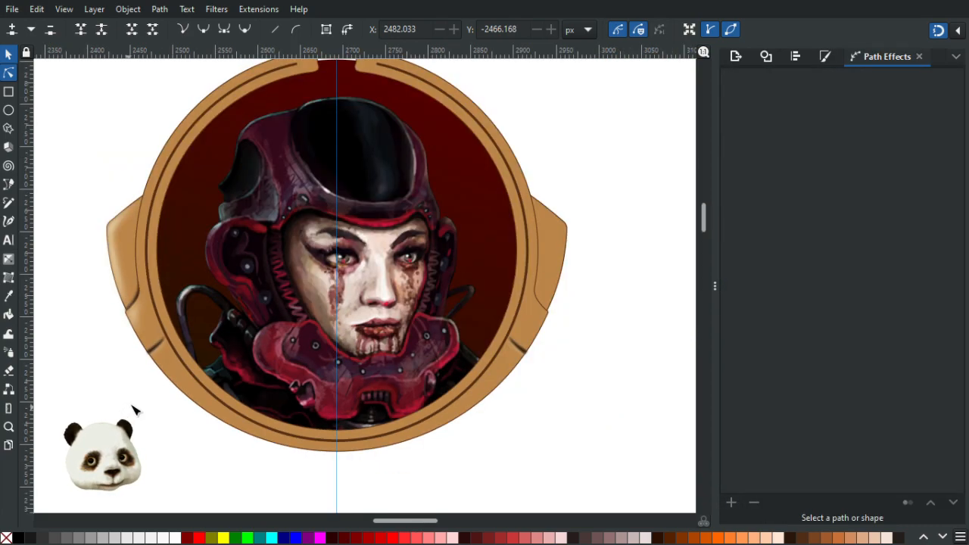
Disable snapping, then adjust the curve handle and raise the upper node of the blurred shadow at the left side plate's lower corner.
scroll(337, 415, "up", 1)
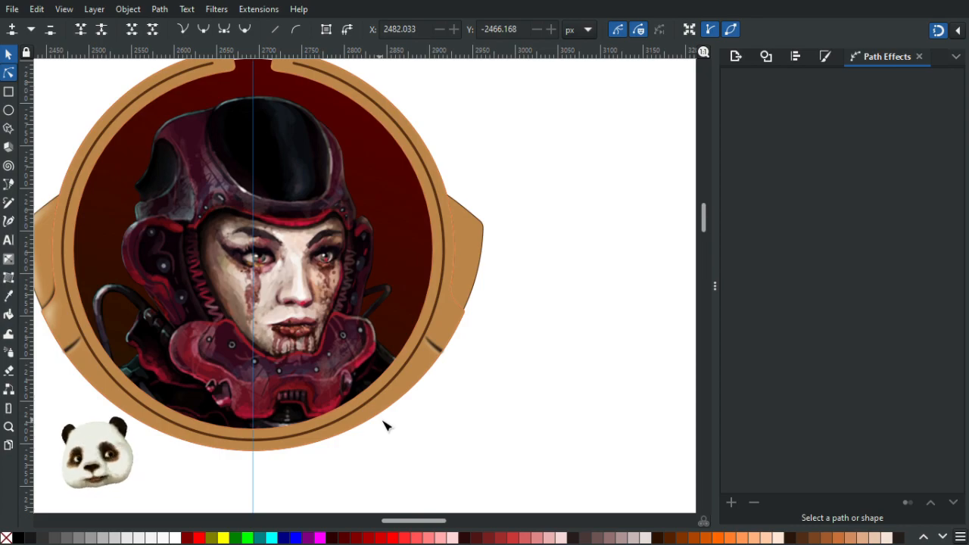
scroll(363, 402, "left", 6)
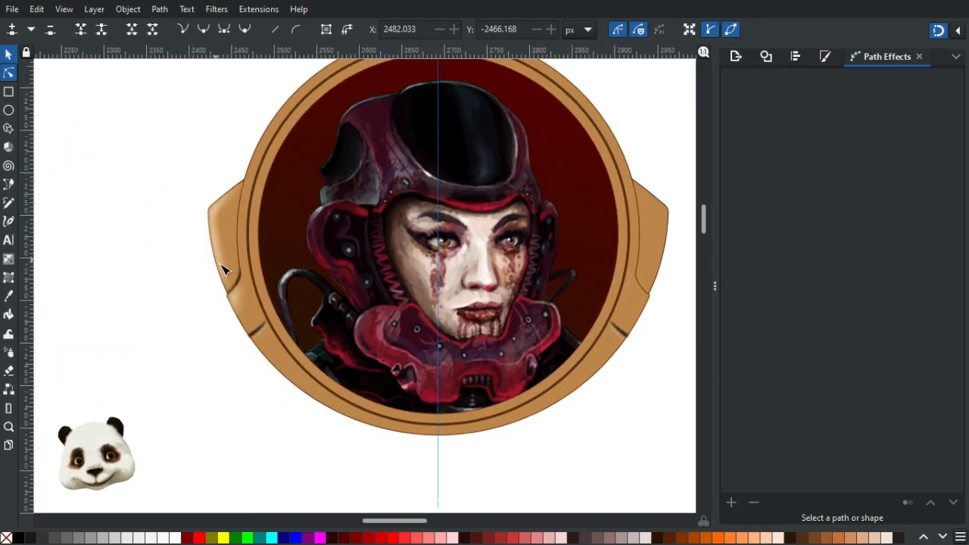
scroll(240, 287, "up", 4)
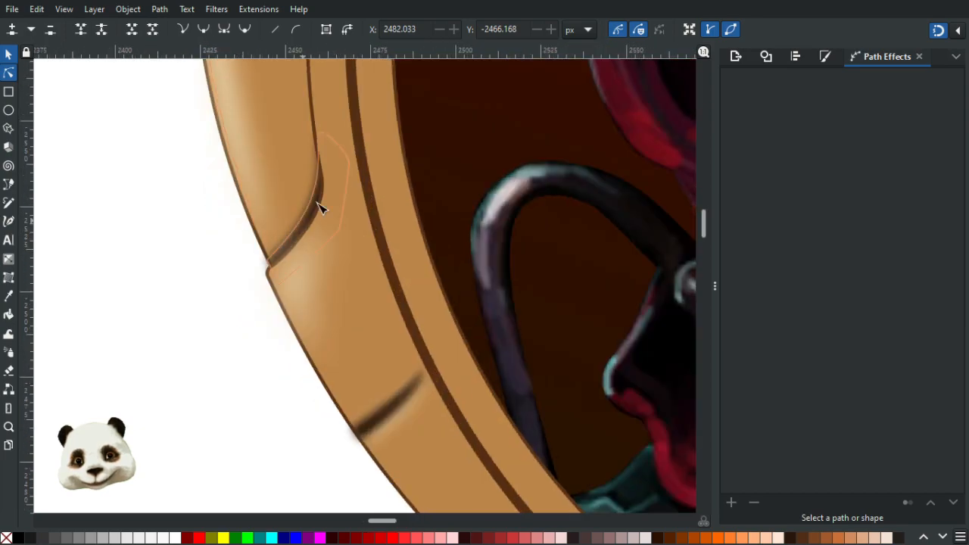
left_click(311, 212)
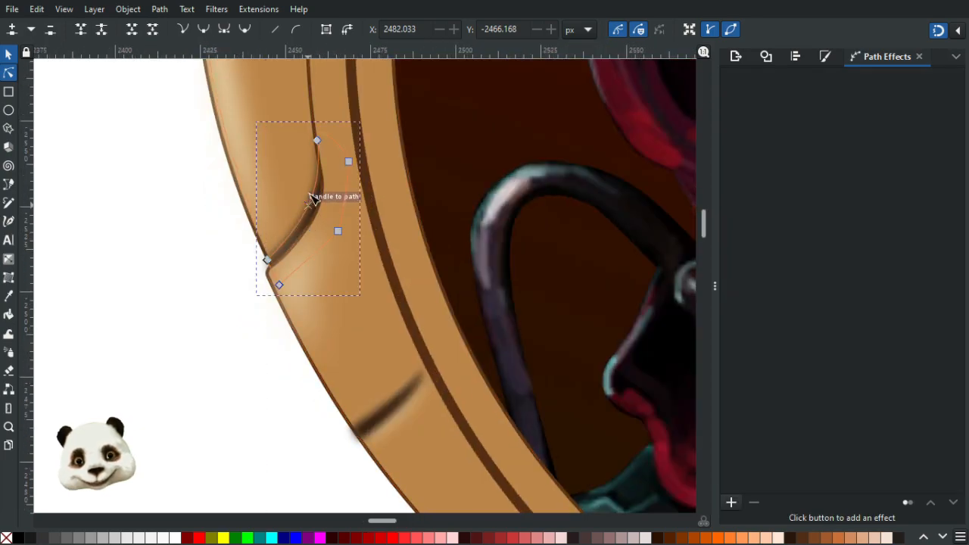
left_click(320, 144)
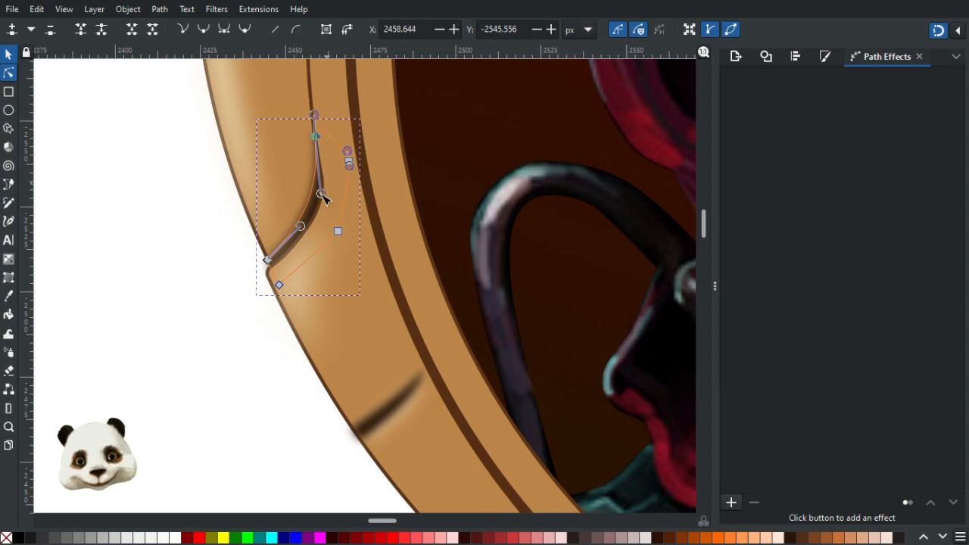
mouse_move(325, 198)
left_mouse_down()
mouse_move(328, 214)
mouse_move(326, 205)
left_mouse_up()
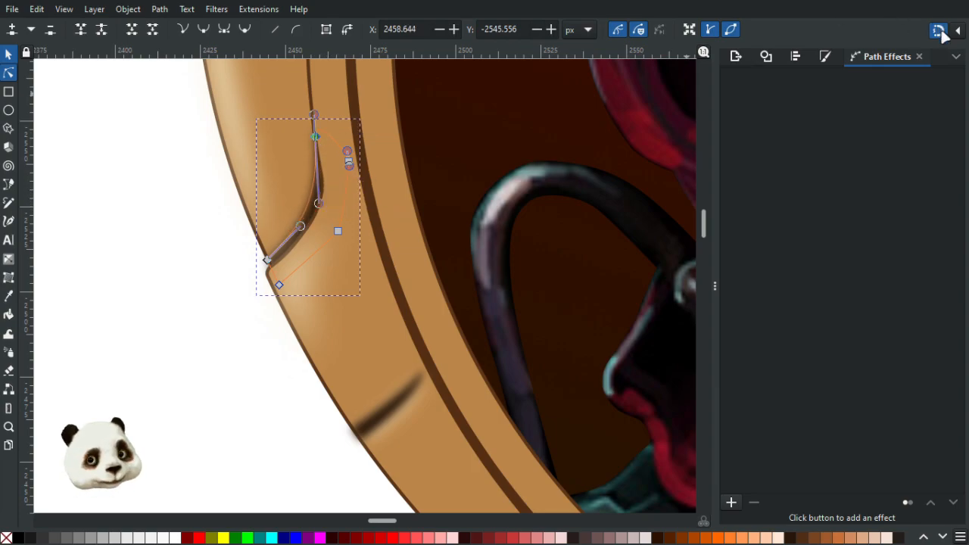
mouse_move(322, 202)
left_mouse_down()
mouse_move(316, 119)
mouse_move(322, 194)
mouse_move(335, 211)
left_mouse_up()
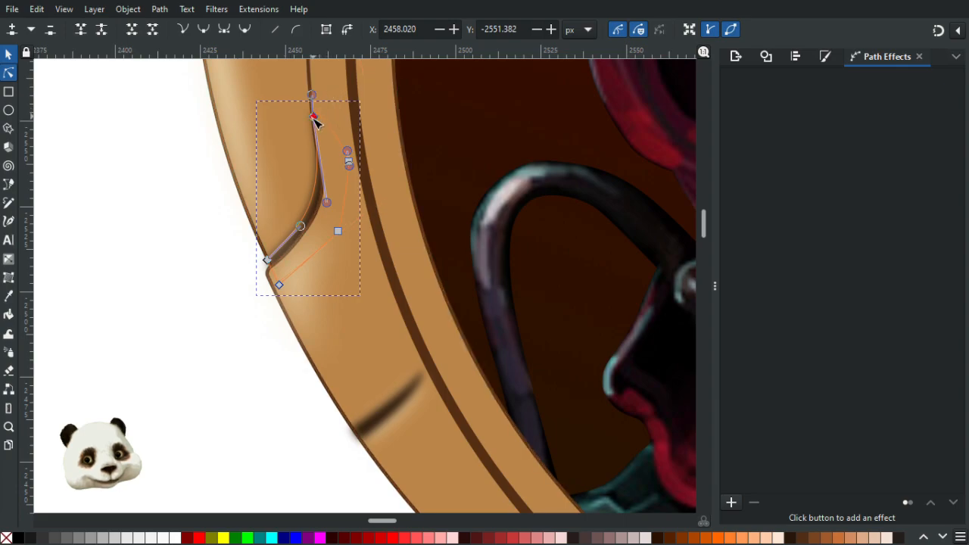
left_click_drag(311, 119, 310, 117)
key("Escape")
left_click(186, 298)
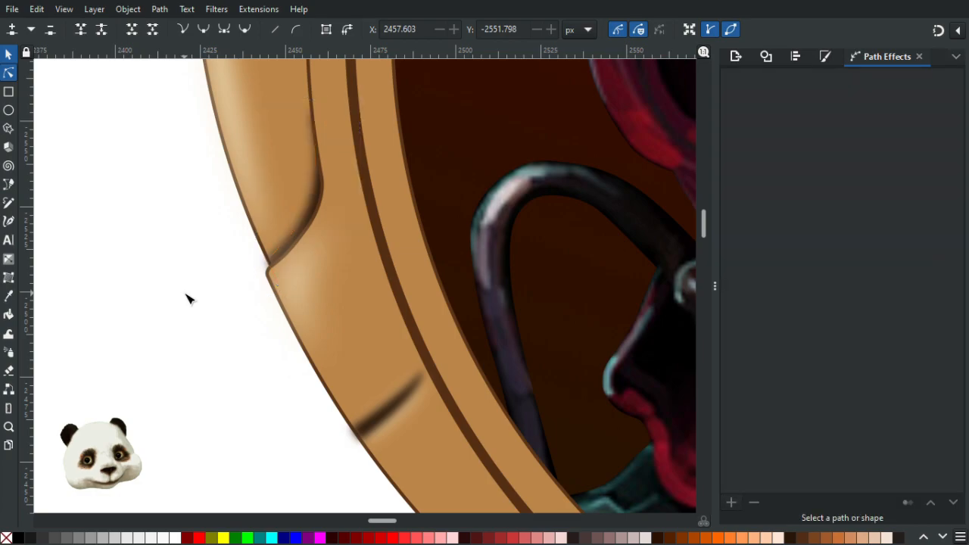
Move the plate shadow's lowest node down along the frame's outer edge to about X 2449.4, Y -2499.4 px.
scroll(156, 342, "down", 4)
scroll(142, 365, "up", 5)
left_click(365, 147)
left_click(364, 147)
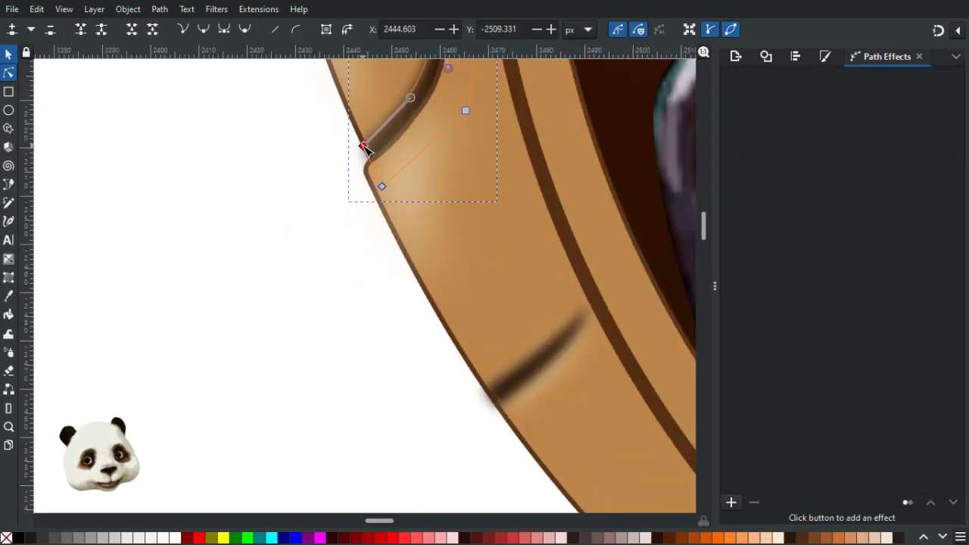
left_click_drag(381, 186, 388, 198)
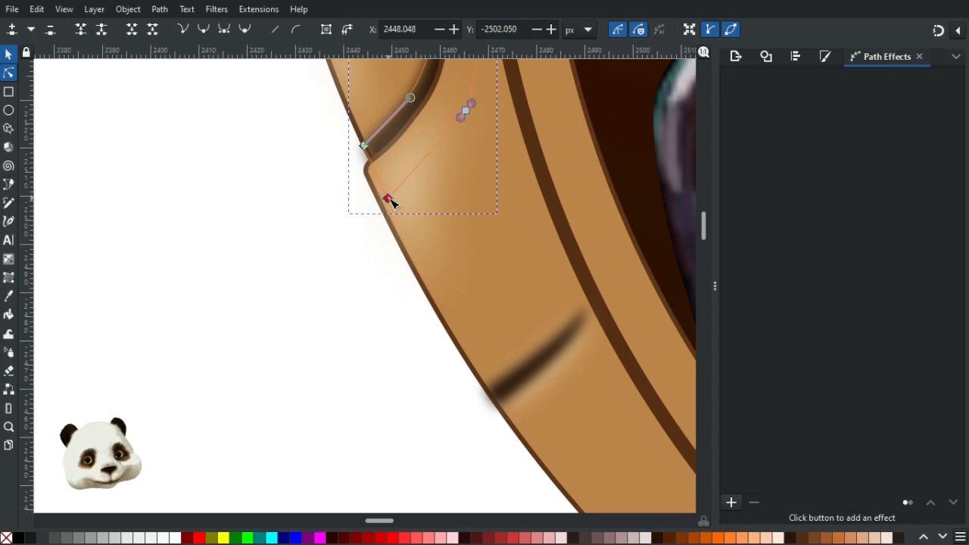
left_click(295, 266)
scroll(294, 266, "down", 6)
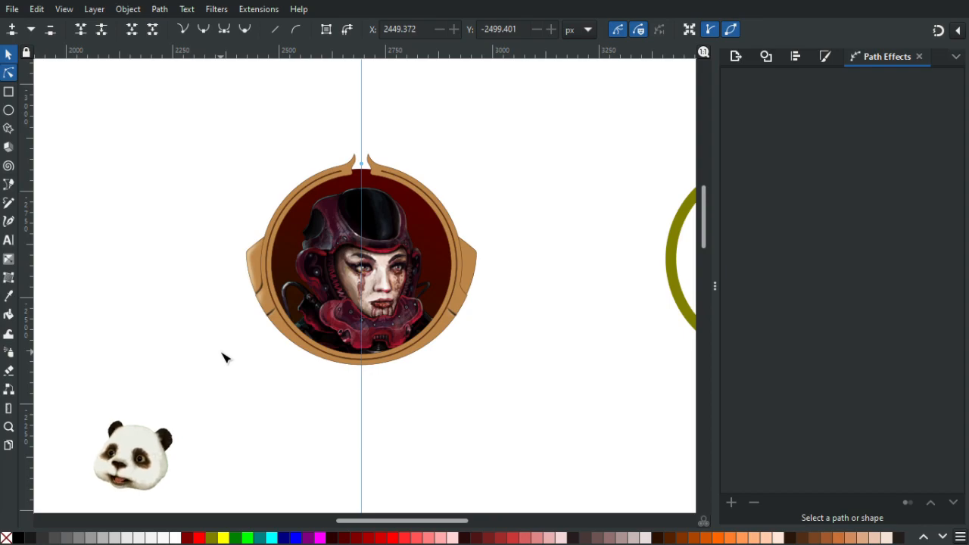
Nudge the plate shadow's upper node slightly further up the side plate's inner edge to about X 2458.0, Y -2553.5 px.
scroll(215, 285, "up", 3)
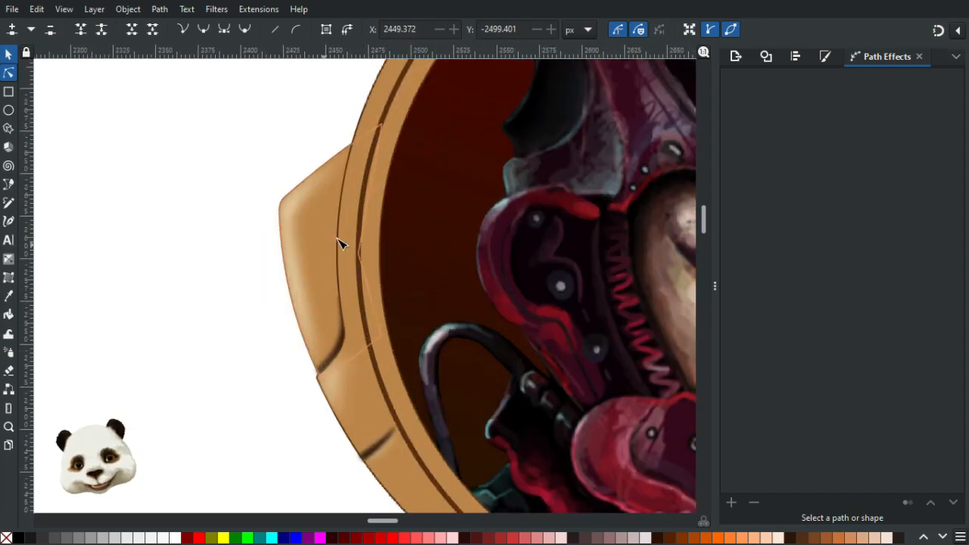
scroll(341, 346, "up", 2)
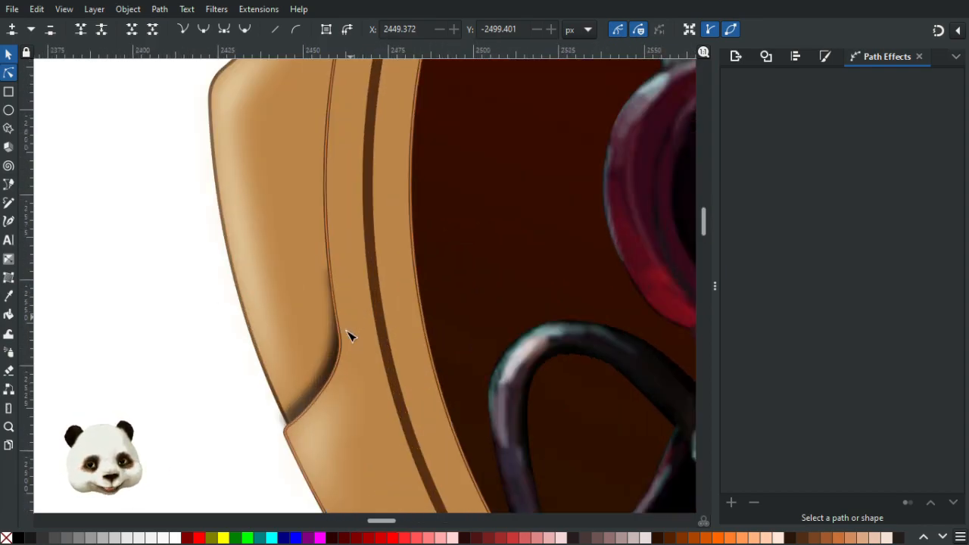
left_click(318, 379)
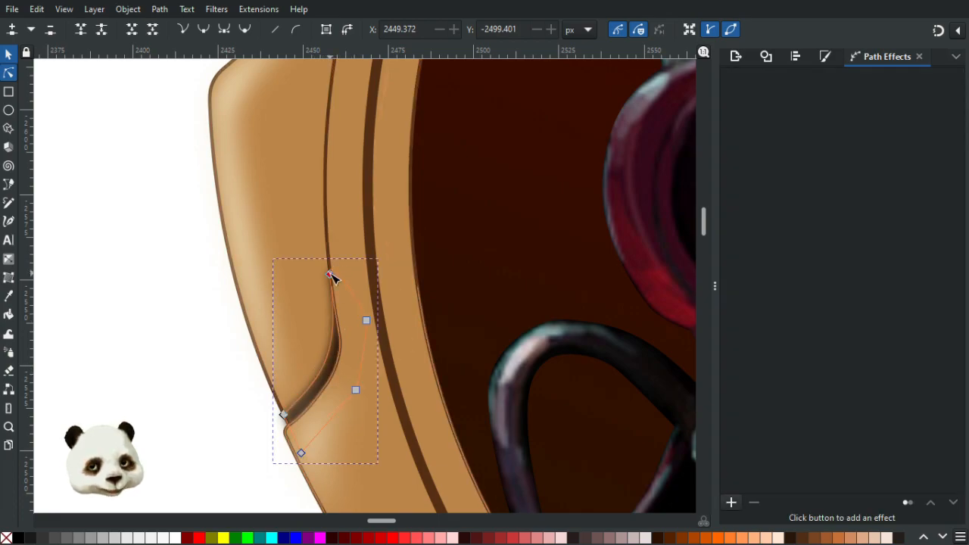
left_click(330, 269)
left_click(214, 364)
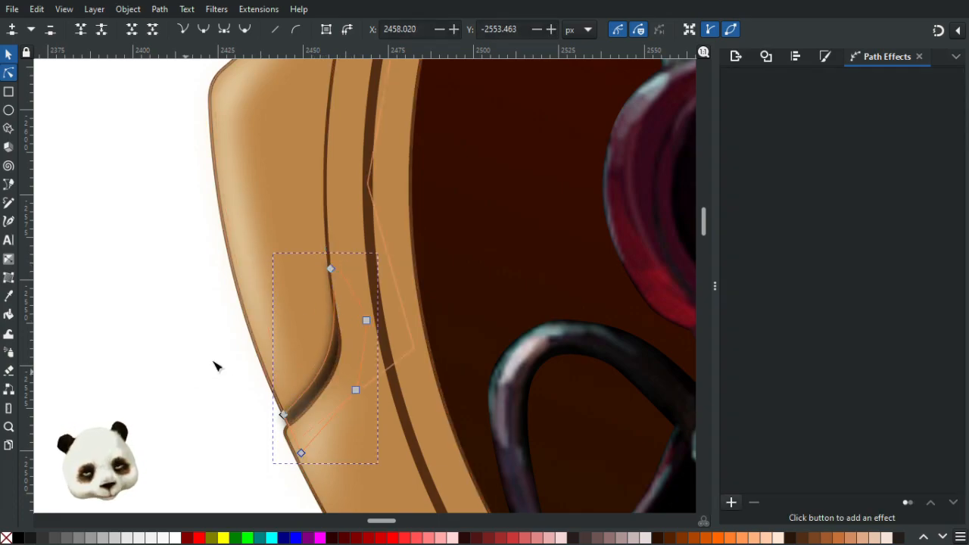
Move the plate shadow's upper node to X 2457.811, Y -2554.087 px and adjust its lower curve handle along the plate's inner corner.
left_click(195, 384)
left_click(336, 351)
left_click(331, 270)
left_click(331, 270)
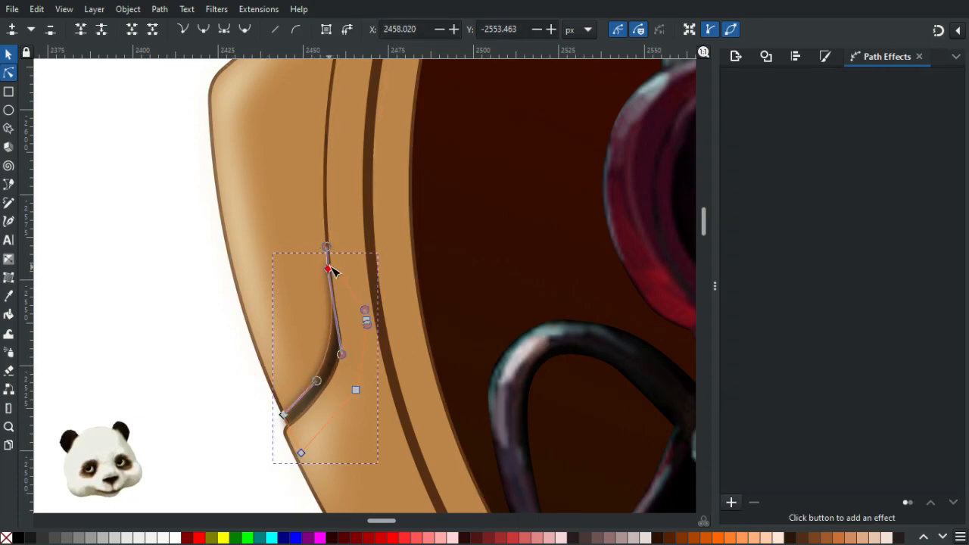
left_click_drag(333, 271, 332, 268)
left_click_drag(346, 358, 345, 362)
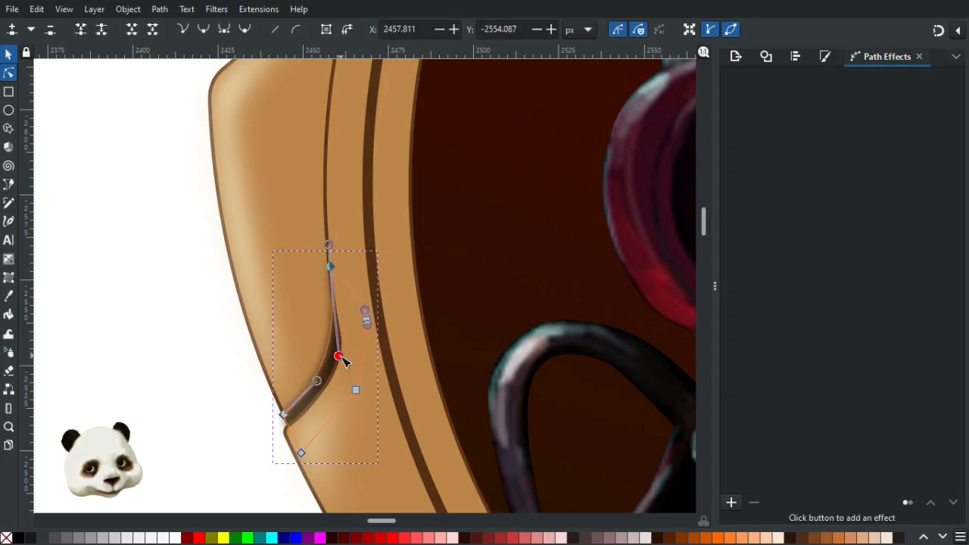
left_click(218, 416)
left_click(216, 416)
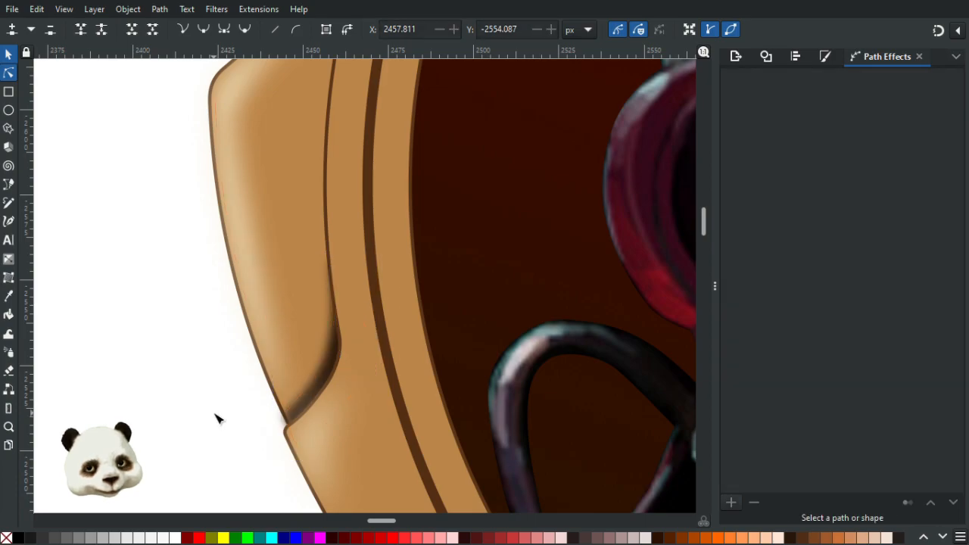
scroll(211, 422, "down", 3)
scroll(211, 425, "up", 2)
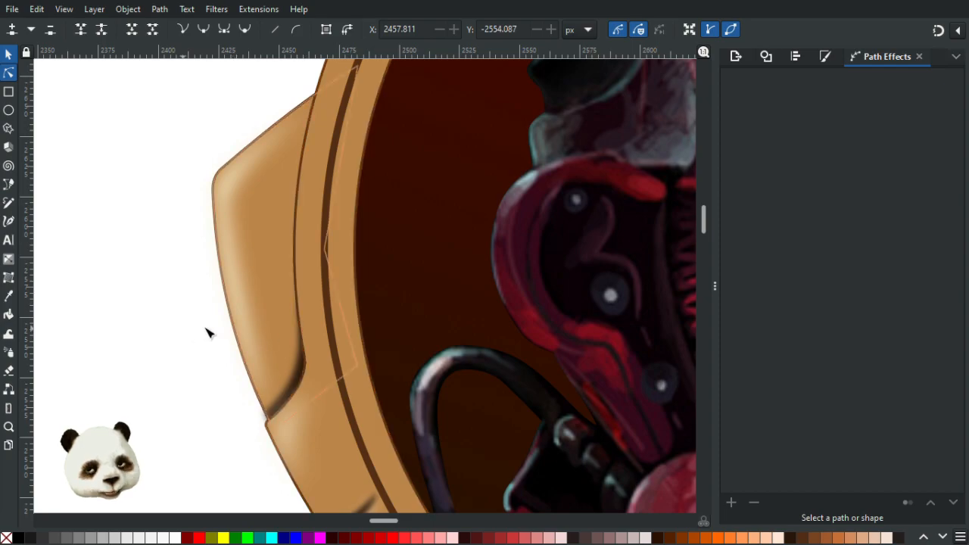
scroll(189, 333, "down", 5)
scroll(227, 310, "up", 5)
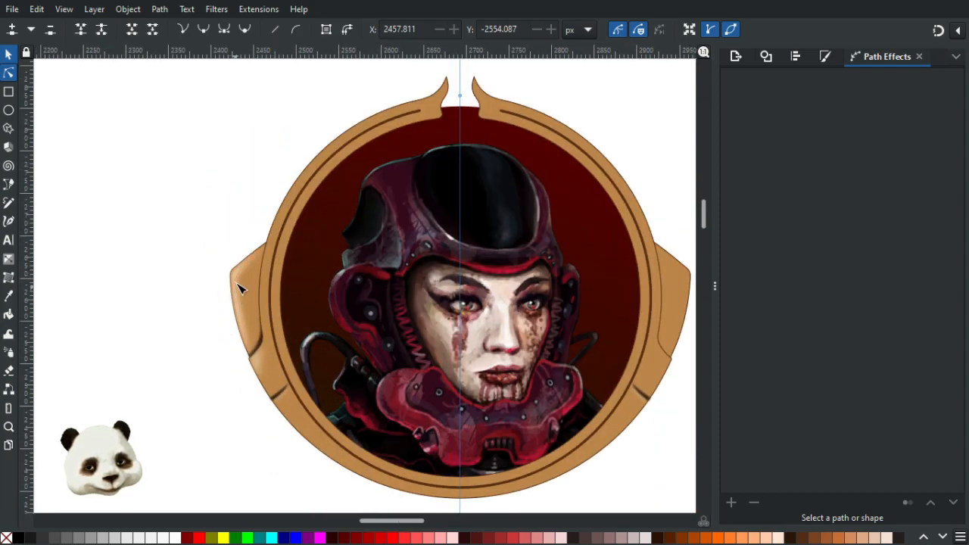
left_click(310, 413)
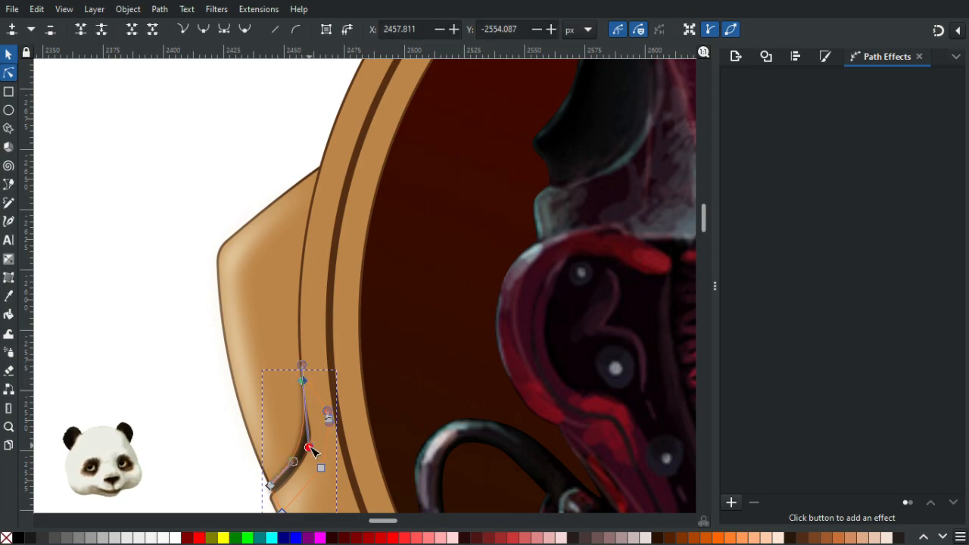
left_click(208, 463)
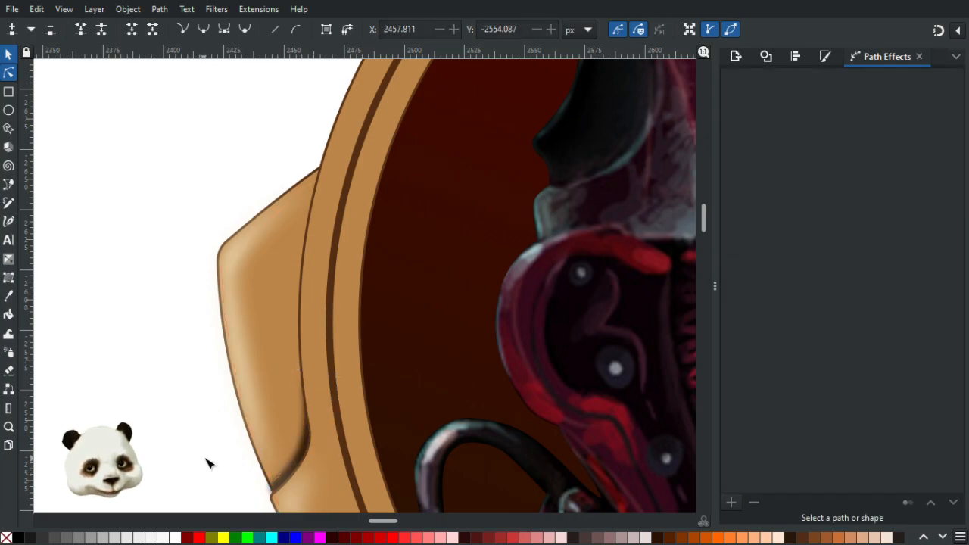
Delete the right-half nodes from the mirrored side plate shape, keeping only its part on the portrait's left side.
left_click(285, 274)
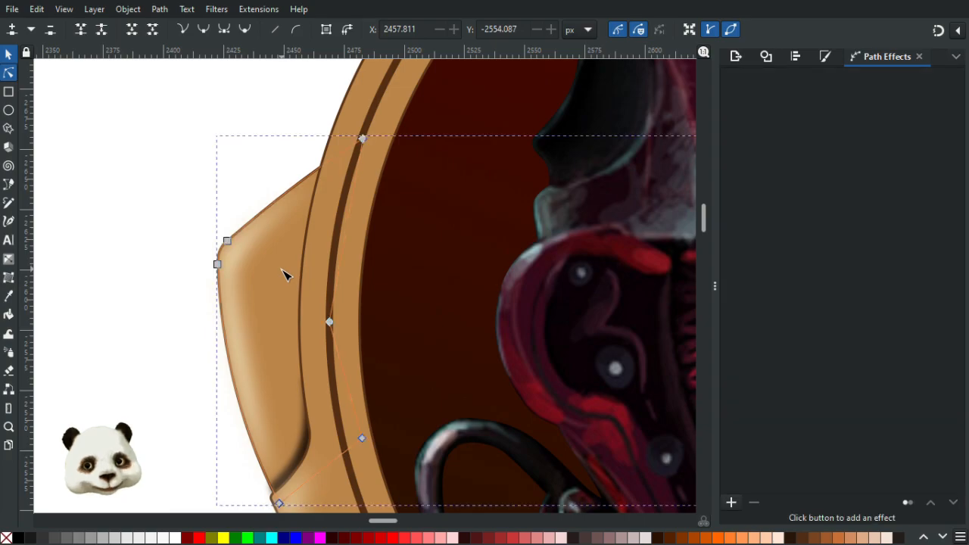
scroll(272, 287, "down", 5)
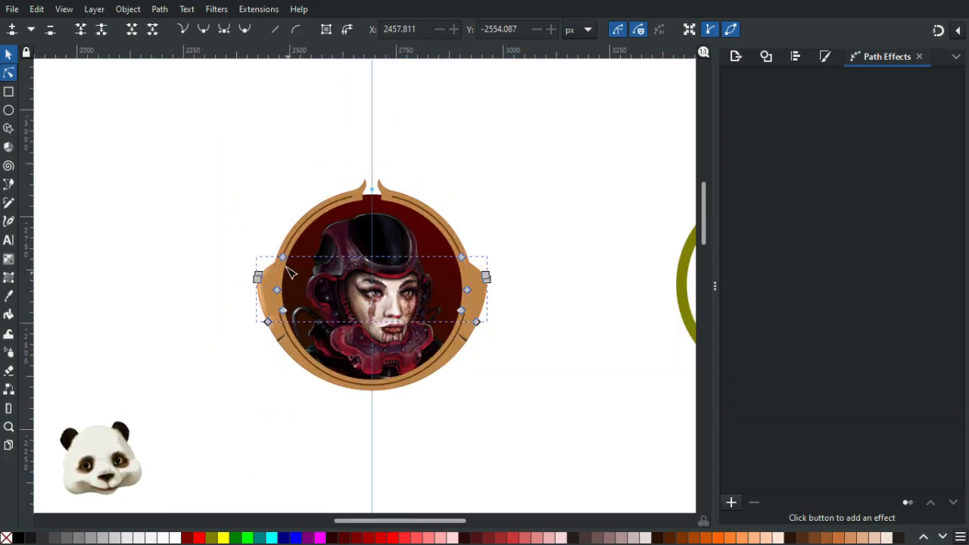
scroll(290, 273, "up", 2)
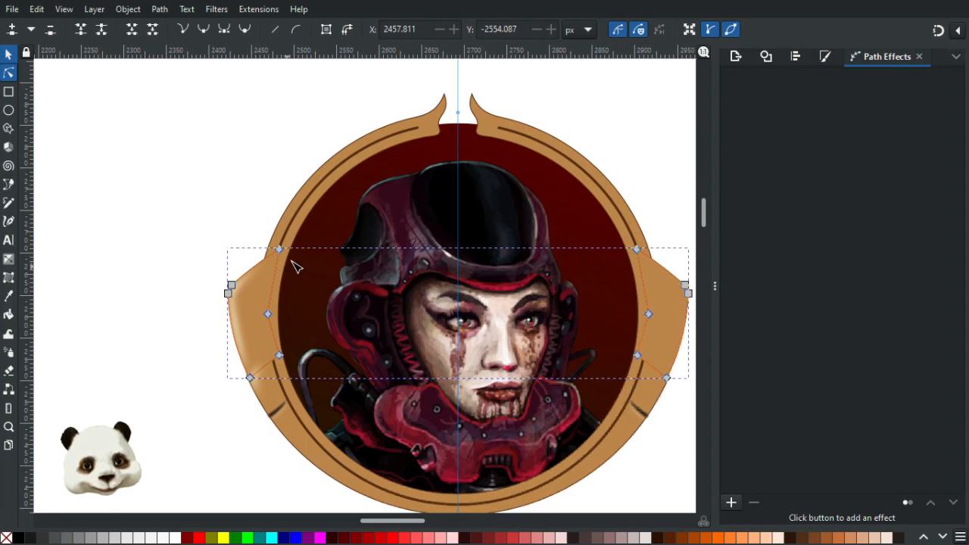
left_click_drag(151, 165, 2, 136)
left_click_drag(622, 190, 475, 388)
key("Delete")
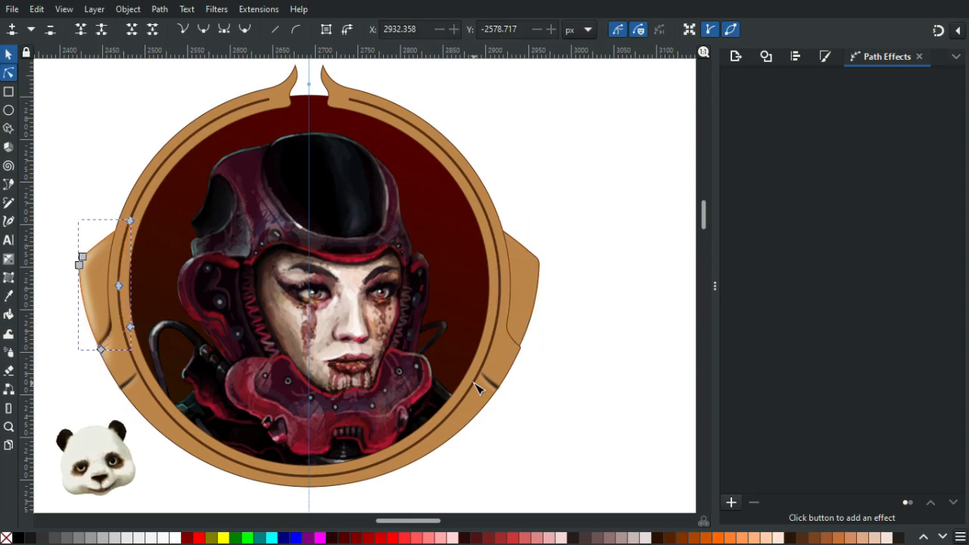
Fill the left side plate shape with a vertical linear gradient, bronze low on the plate fading to transparent higher up, and open its fill settings.
scroll(96, 284, "up", 2)
left_click_drag(155, 310, 279, 305)
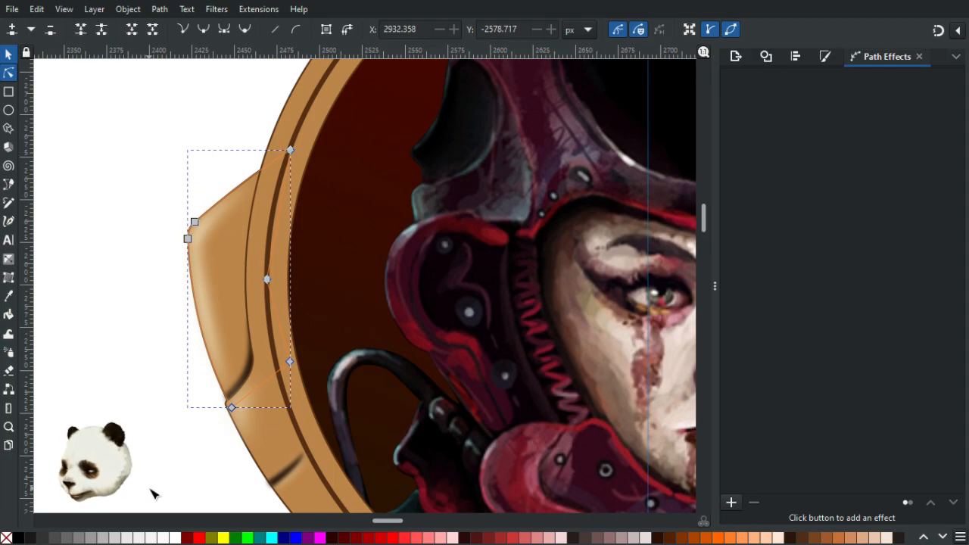
key("g")
left_click_drag(234, 346, 229, 215)
left_click(234, 346)
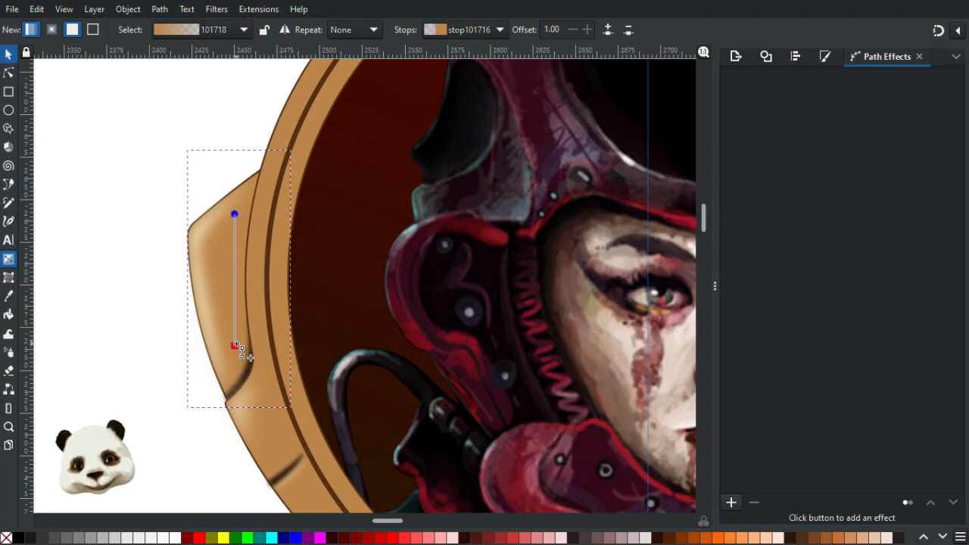
key("d")
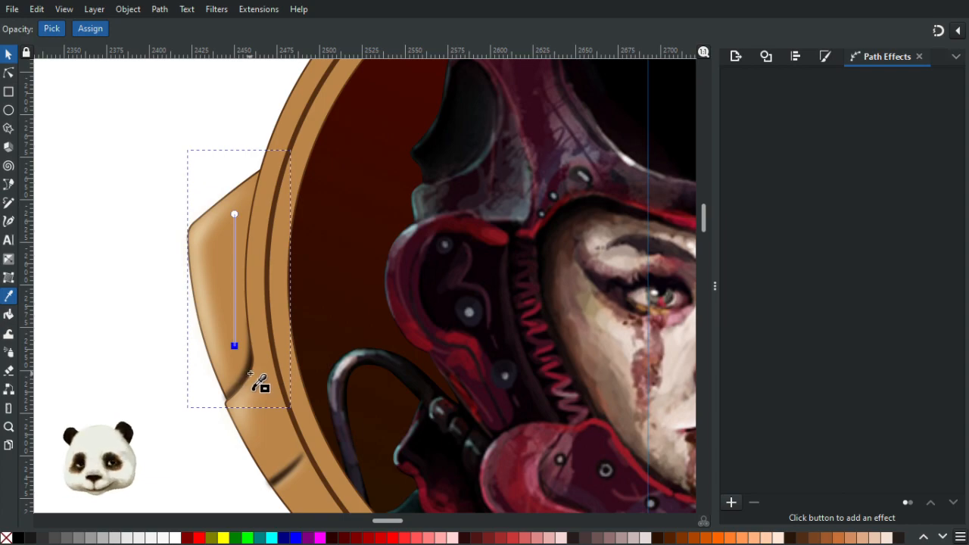
key("ctrl+shift+f")
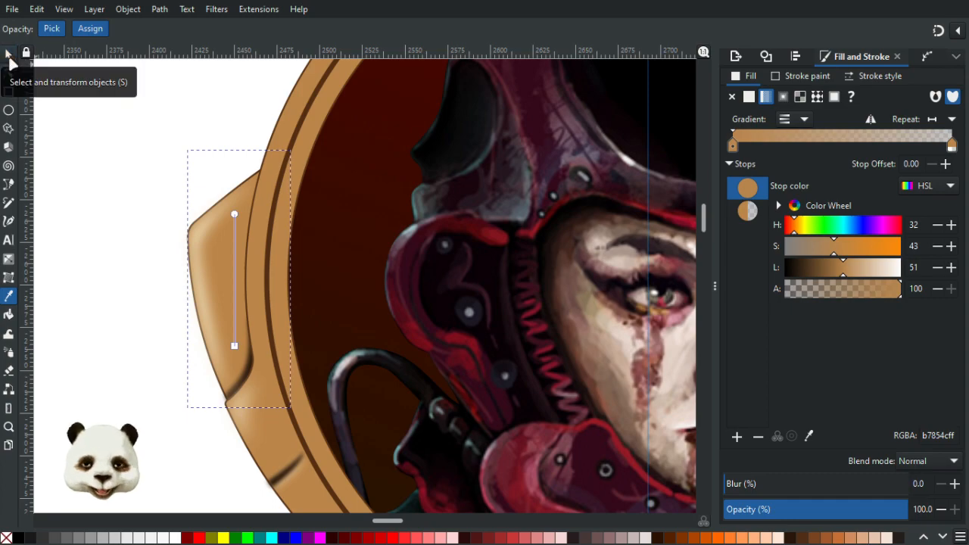
left_click(9, 55)
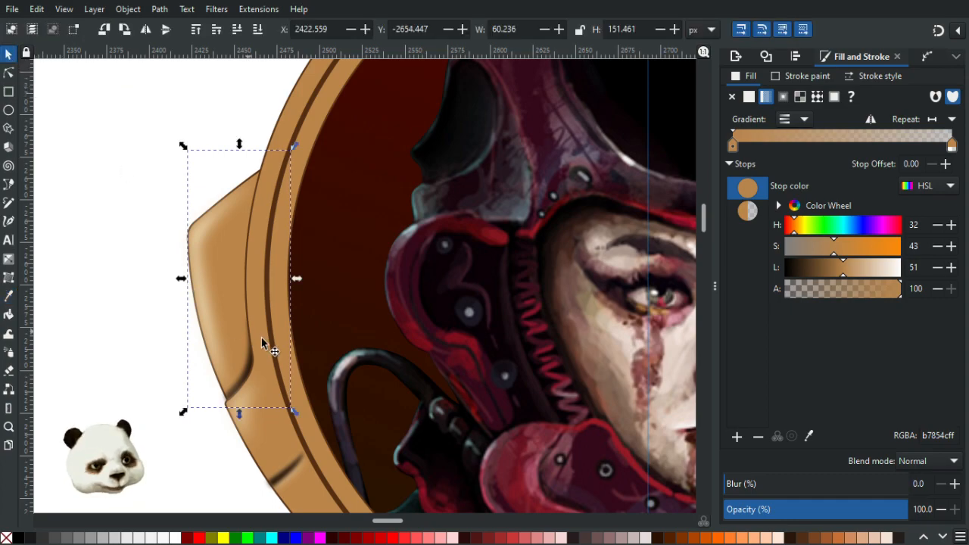
left_click_drag(223, 297, 132, 260)
key("ctrl+z")
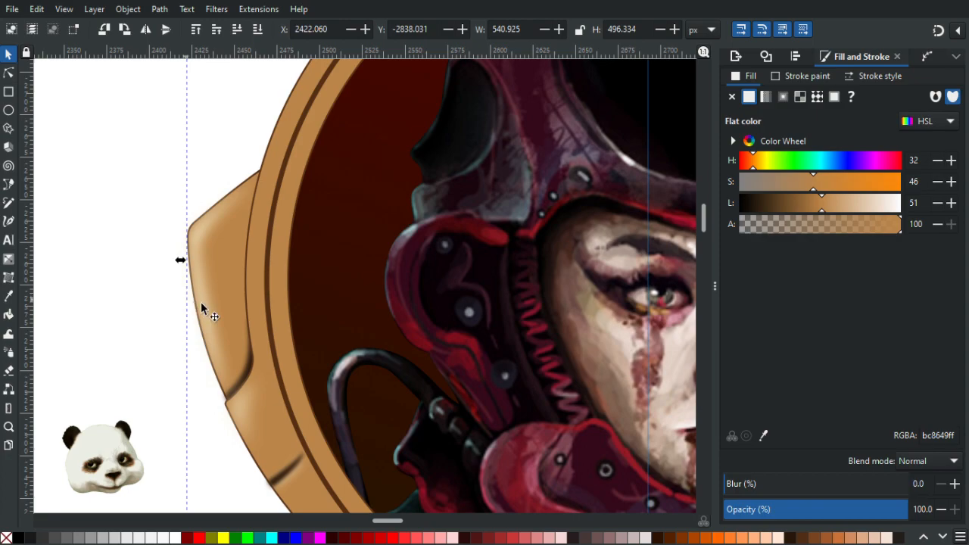
key("ctrl+z")
left_click(233, 305)
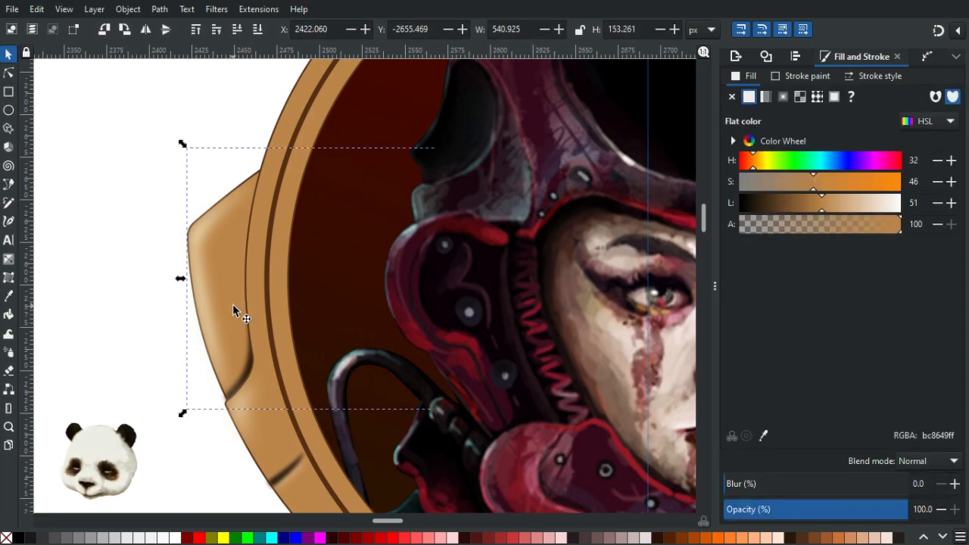
key("g")
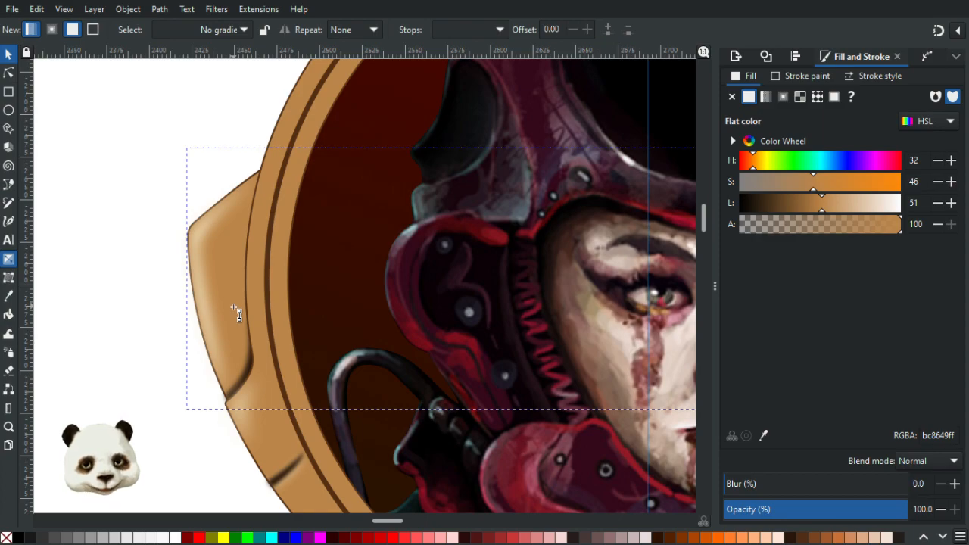
scroll(241, 318, "down", 5)
scroll(203, 250, "up", 3)
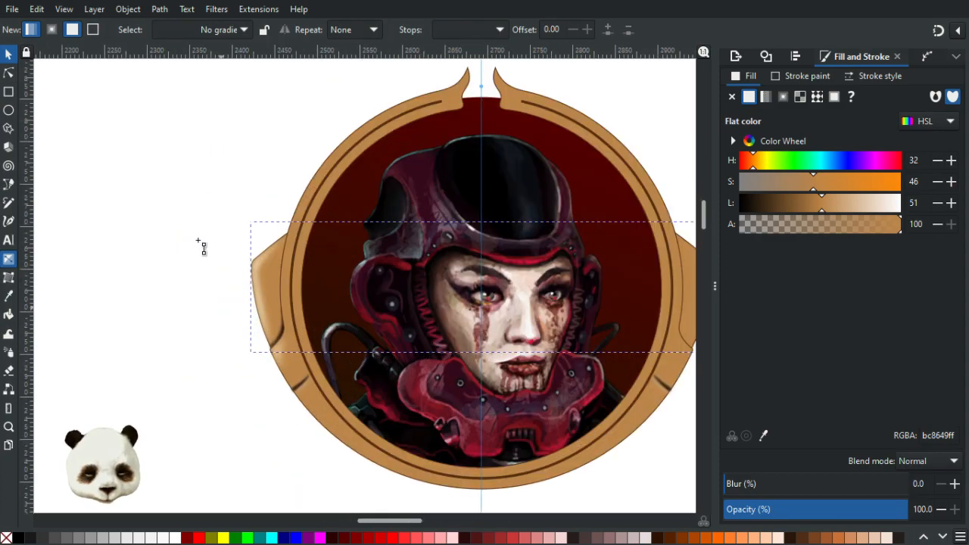
left_click(8, 54)
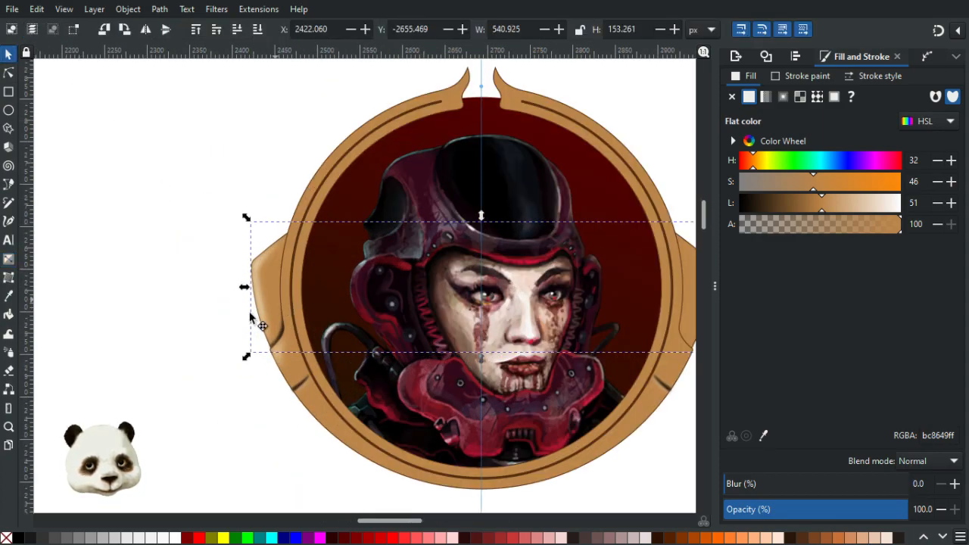
left_click_drag(270, 301, 223, 335)
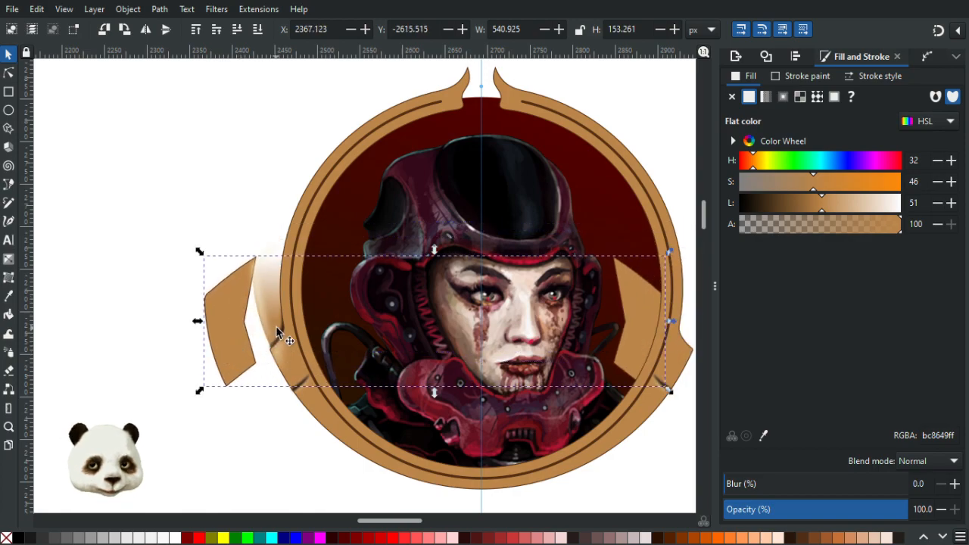
scroll(277, 330, "up", 2)
key("ctrl+z")
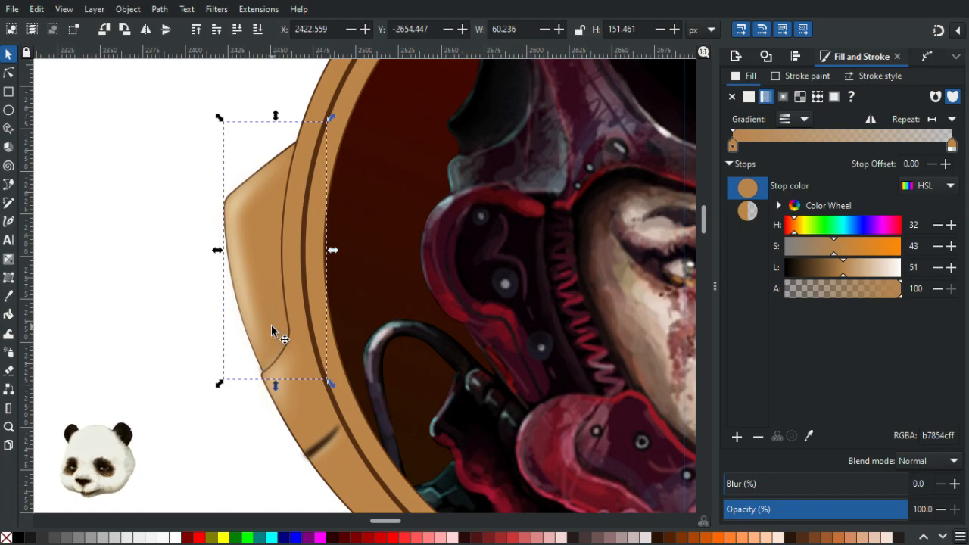
Colour the side tab gradient's opaque stop with the sampled notch-shadow brown, adjusted to hue 23, saturation 43, lightness 32.
key("g")
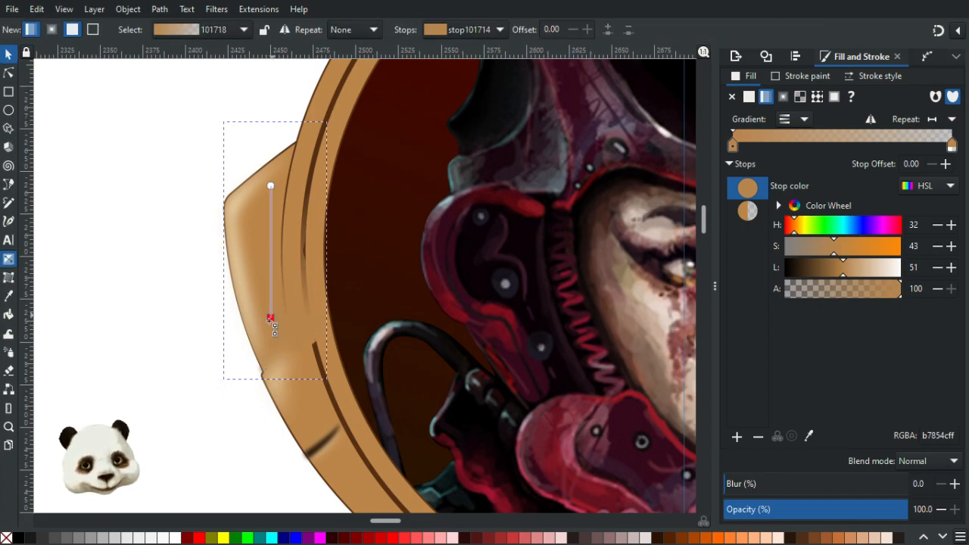
key("d")
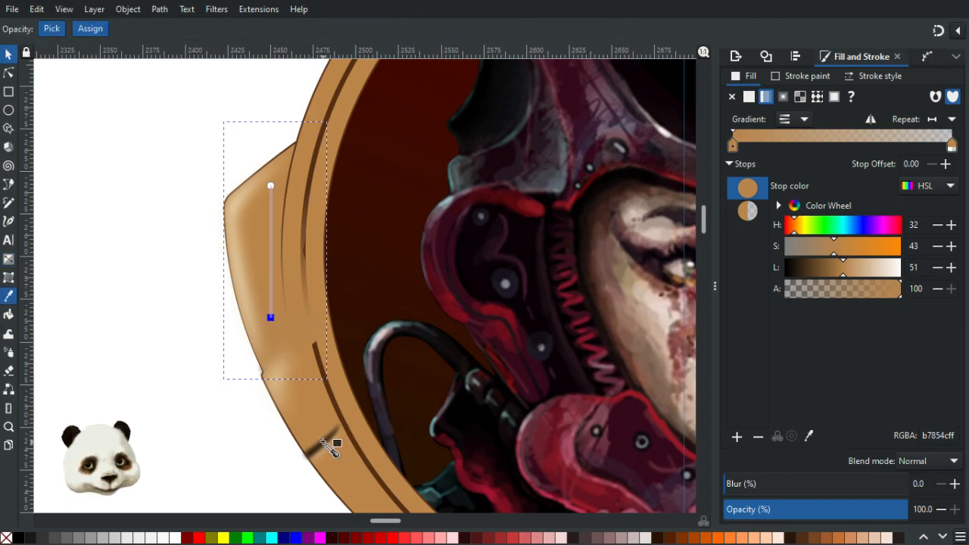
left_click(322, 442)
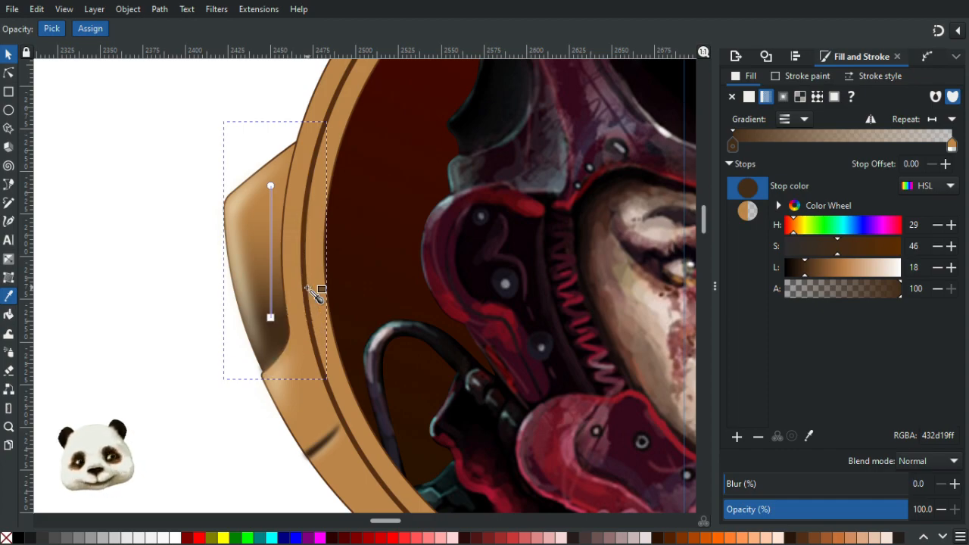
left_click(270, 317)
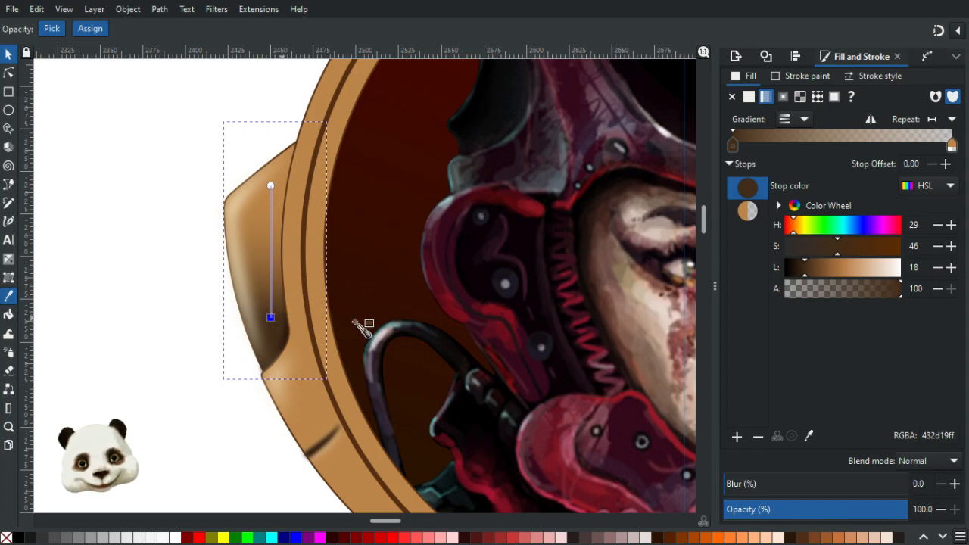
left_click_drag(807, 271, 820, 270)
Stretch the side tab's vertical gradient, putting its transparent end above the tab and raising its opaque end slightly.
left_click_drag(270, 186, 270, 120)
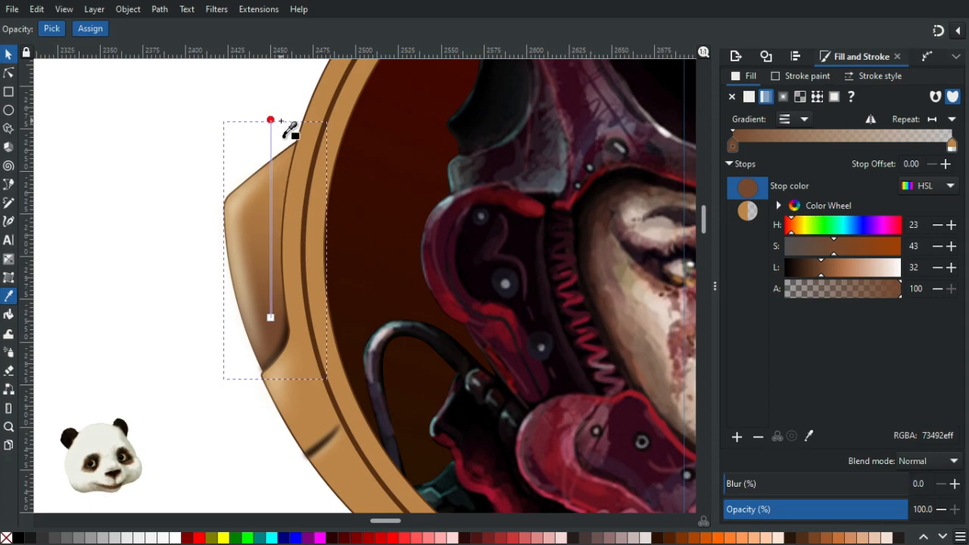
left_click(270, 317)
left_click_drag(271, 317, 270, 296)
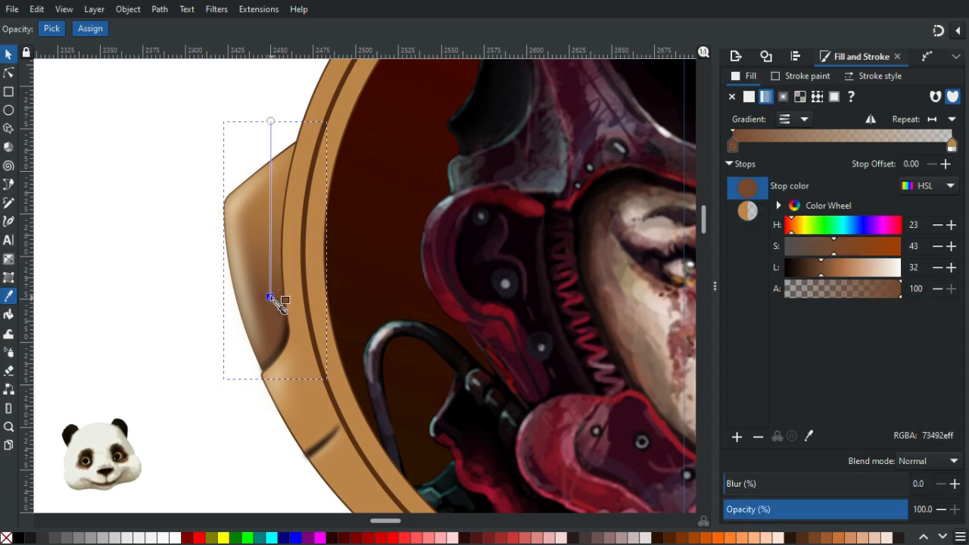
key("g")
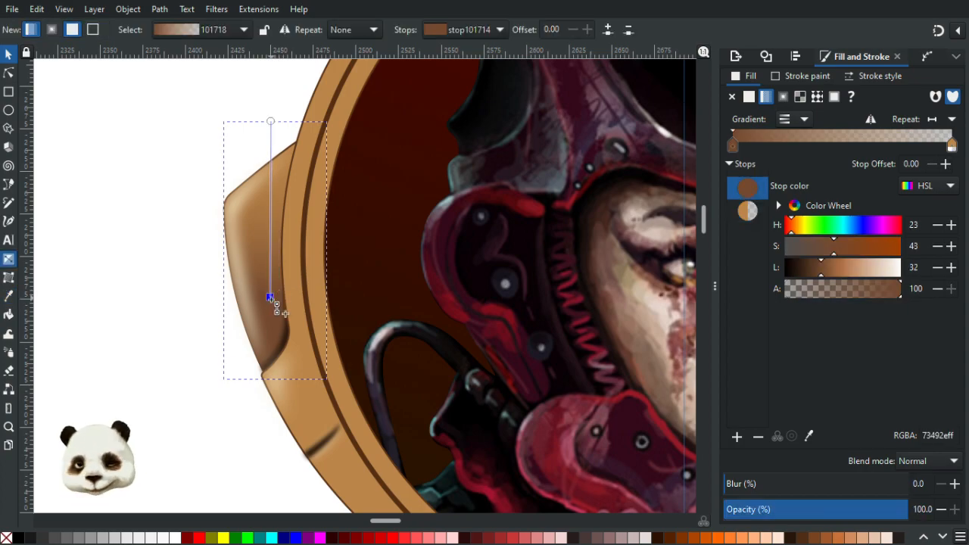
left_click_drag(277, 300, 275, 288)
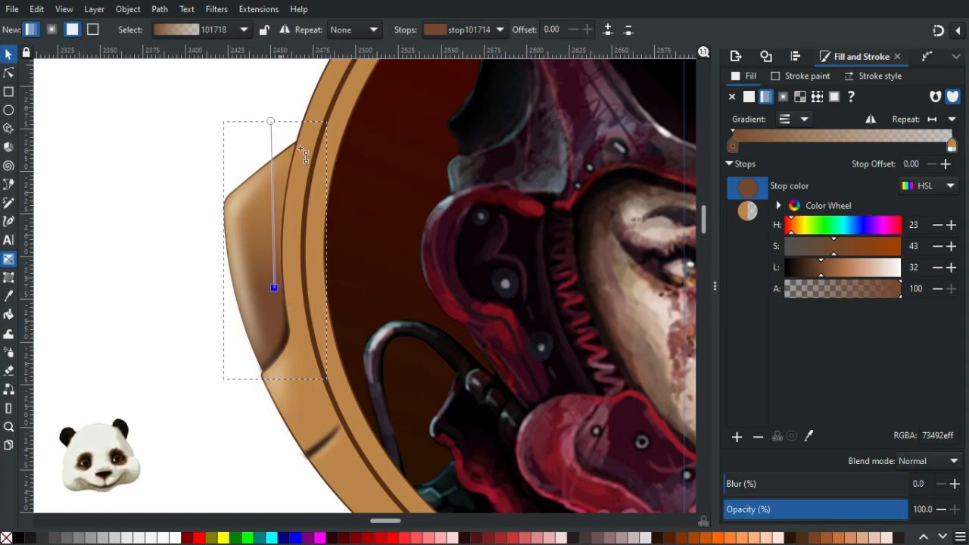
Slant the side tab's gradient, with its opaque end at the tab's lower inner corner and its transparent end over the ring.
left_click_drag(272, 121, 339, 174)
left_click(277, 290)
left_click_drag(277, 291, 282, 315)
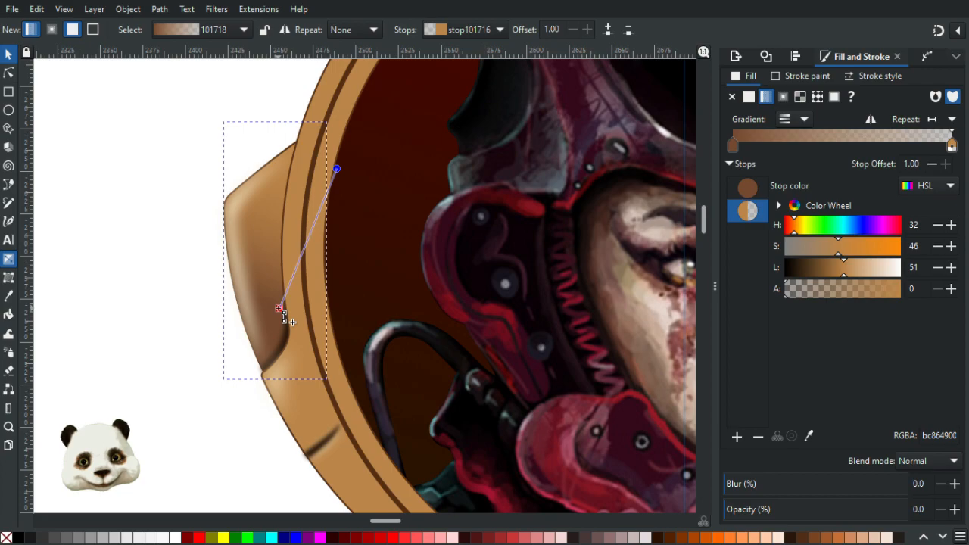
left_click(336, 168)
left_click_drag(339, 170, 325, 231)
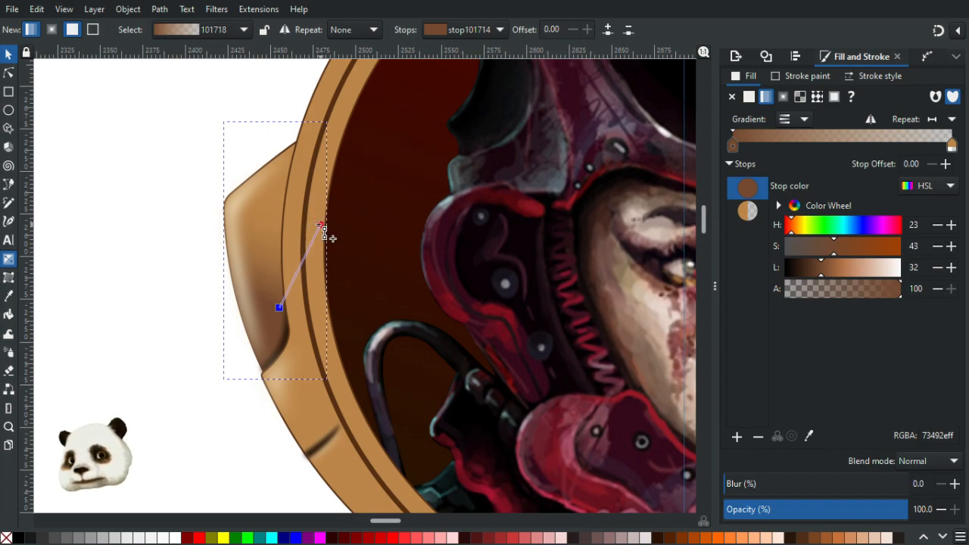
left_click(280, 307)
left_click_drag(280, 308, 281, 340)
left_click(277, 333)
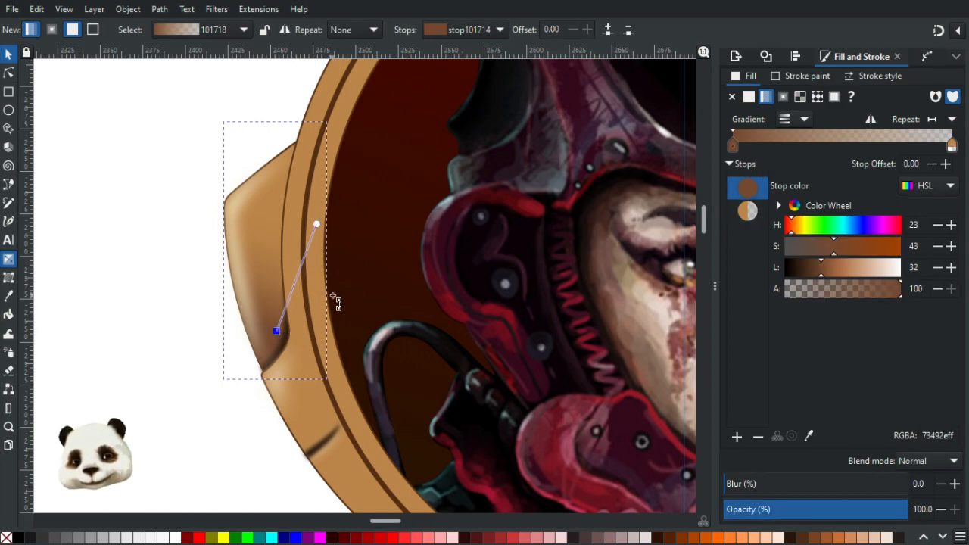
Lighten the gradient's opaque stop to lightness 40 and move its transparent end farther up along the ring.
scroll(336, 298, "down", 1)
scroll(318, 302, "down", 2)
scroll(313, 270, "up", 2)
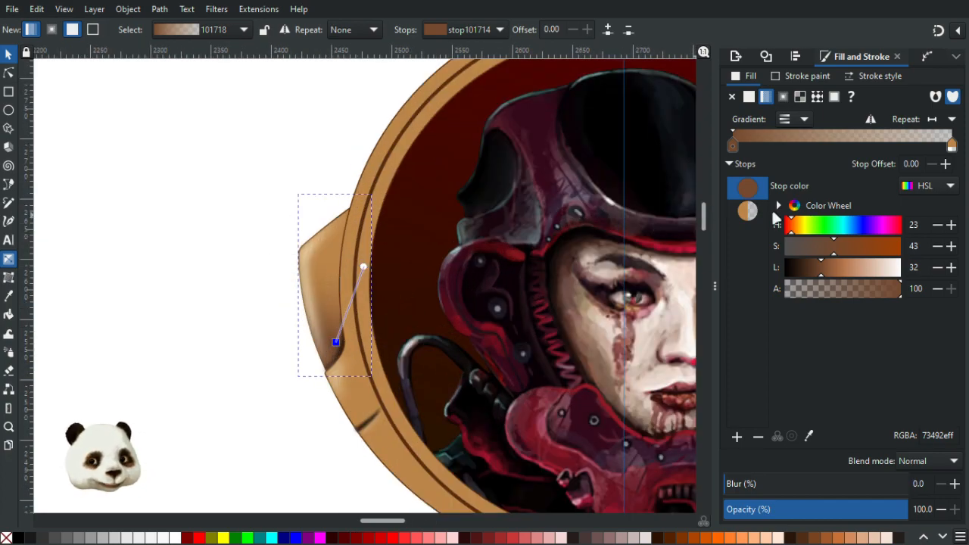
mouse_move(825, 264)
left_mouse_down()
mouse_move(820, 248)
mouse_move(832, 271)
left_mouse_up()
mouse_move(364, 266)
left_mouse_down()
mouse_move(348, 271)
mouse_move(356, 245)
left_mouse_up()
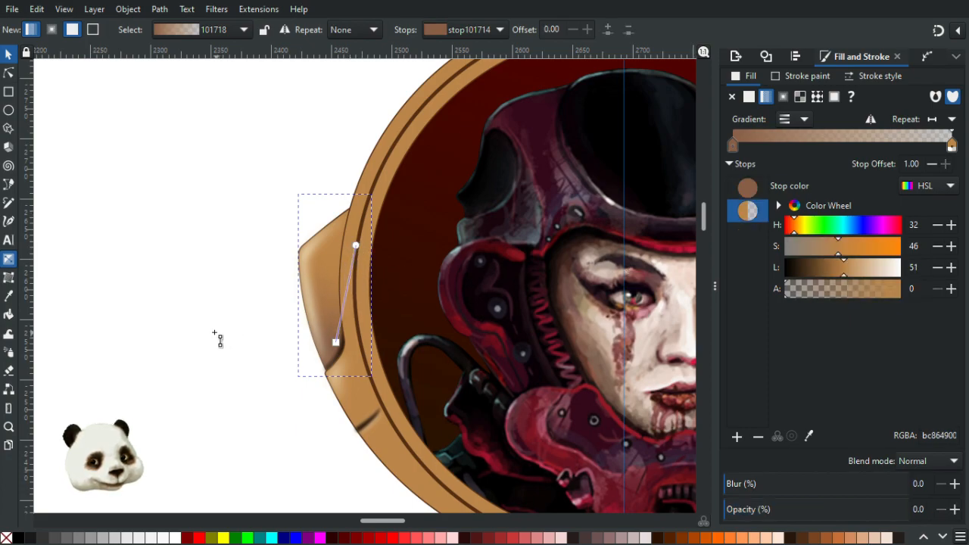
Raise the saturation of the side tab gradient's transparent stop to 58, and deselect the tab.
left_click(212, 334)
scroll(166, 380, "down", 4)
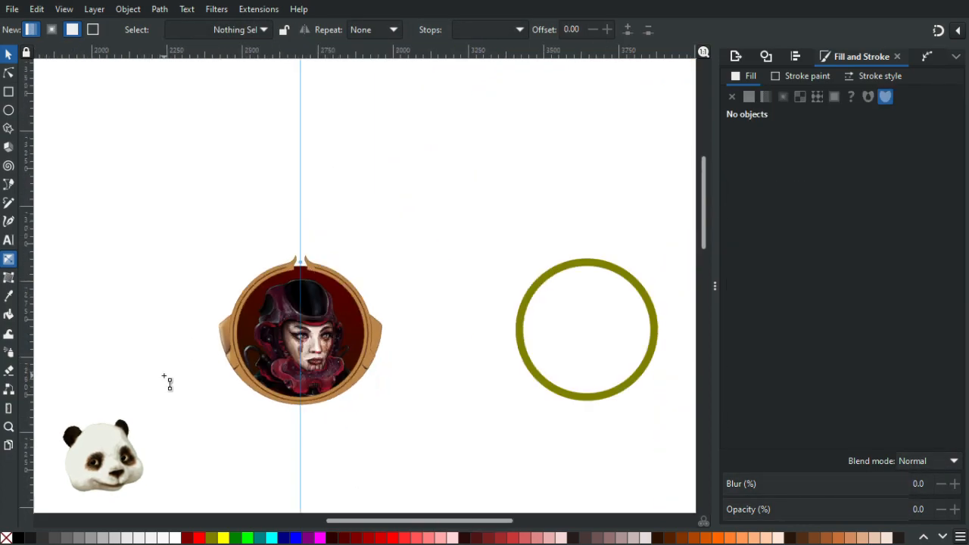
scroll(281, 310, "up", 4)
left_click(366, 252)
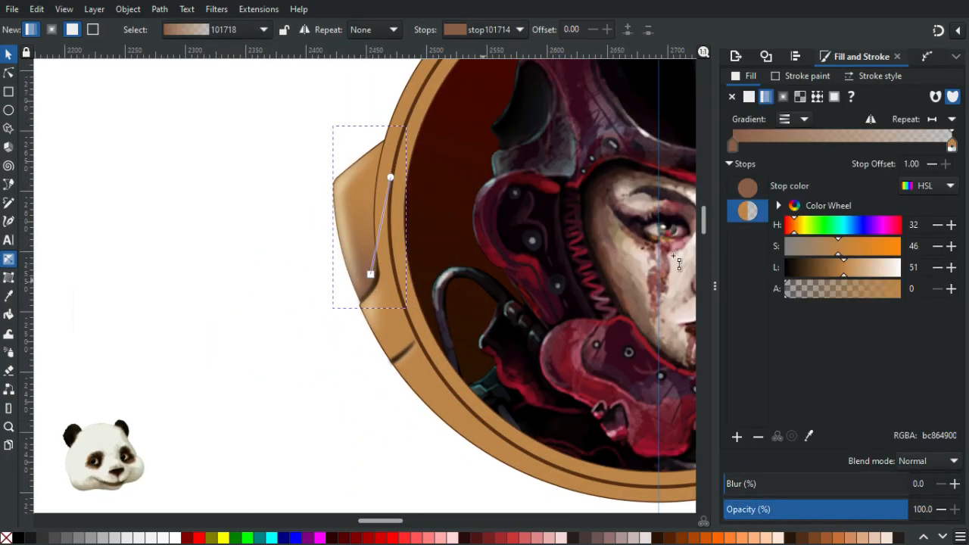
left_click_drag(846, 257, 856, 257)
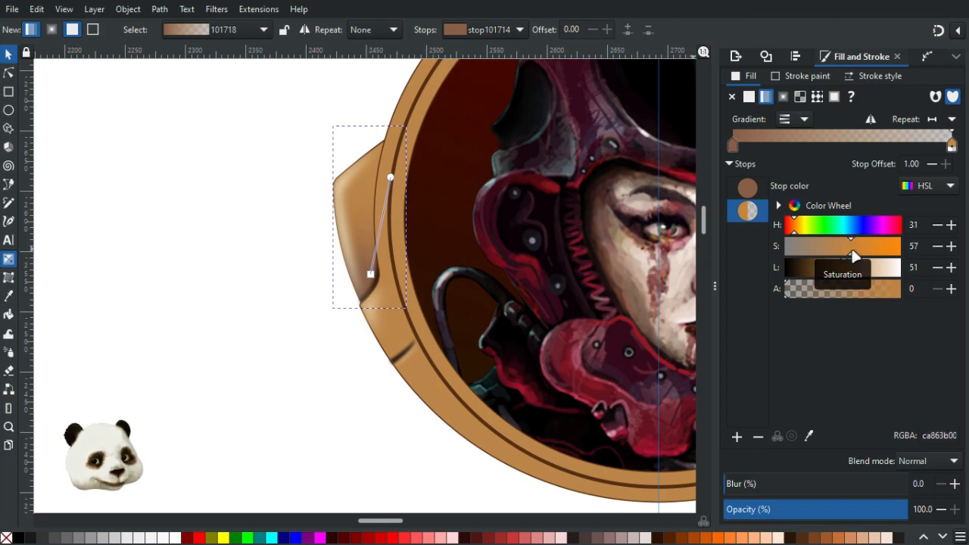
left_click(202, 387)
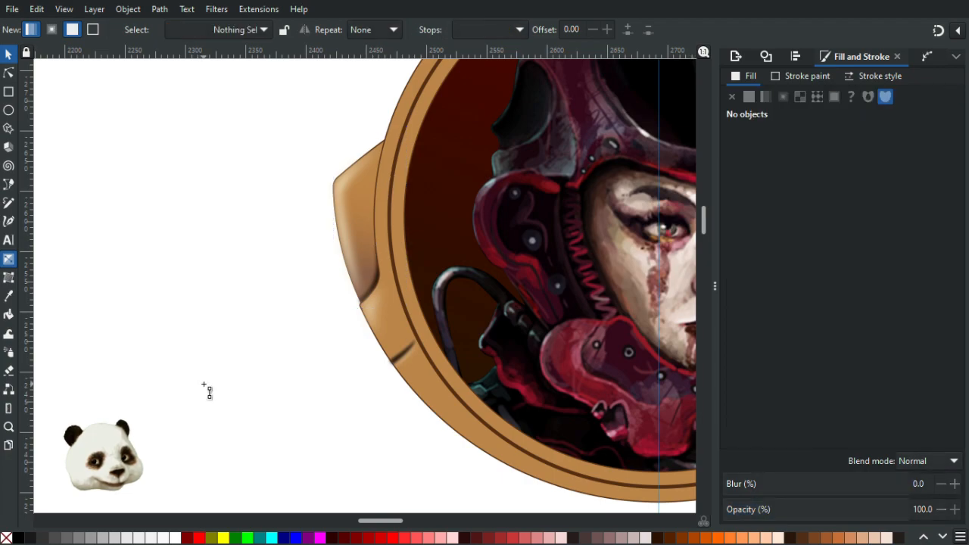
scroll(196, 388, "down", 3)
scroll(198, 390, "down", 2)
scroll(196, 392, "up", 3)
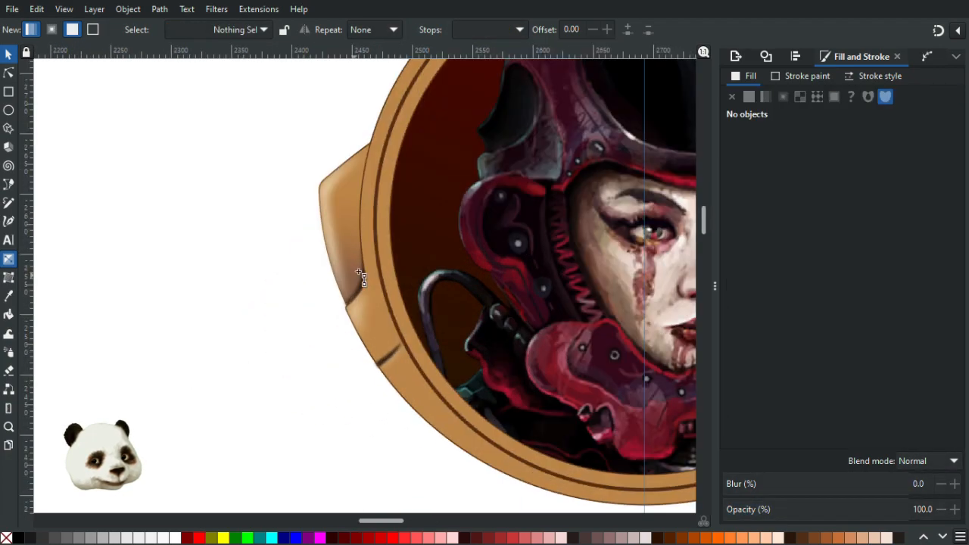
Recolour the side tab gradient's opaque stop with the palette's tan swatch, bc8649.
left_click(358, 278)
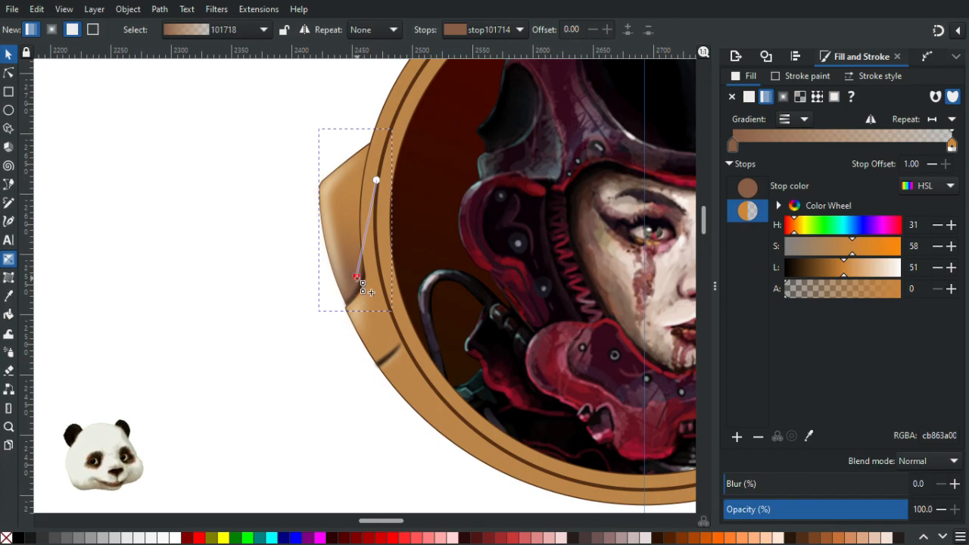
left_click(357, 277)
scroll(329, 346, "down", 4)
left_click_drag(413, 310, 594, 267)
key("d")
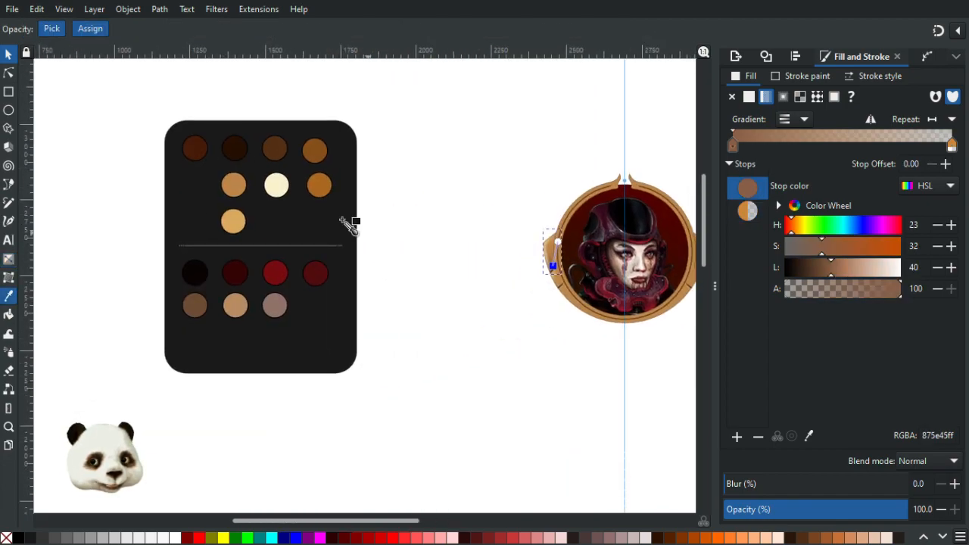
left_click(234, 185)
scroll(544, 226, "up", 3)
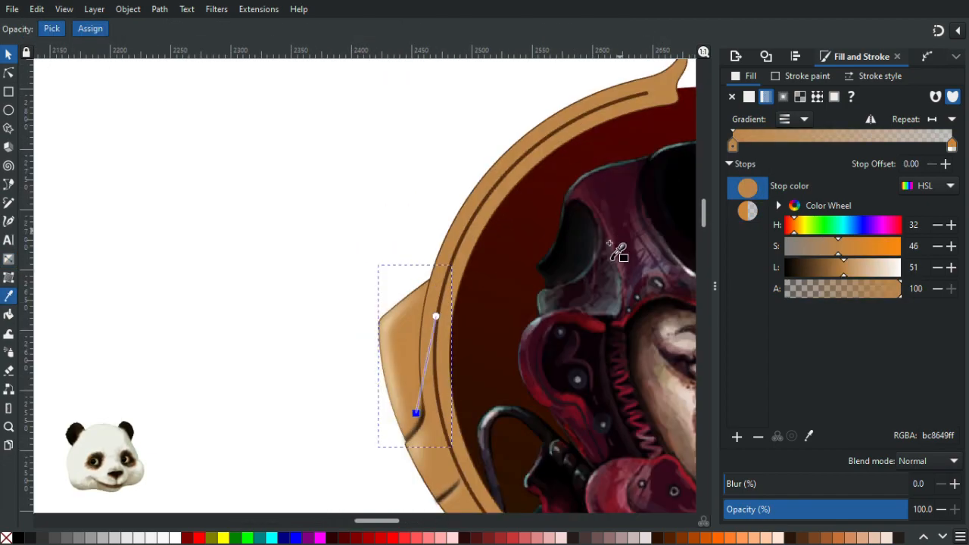
Recolour the side tab gradient's opaque stop with the palette's orange-brown swatch, aa6821.
scroll(535, 318, "down", 2)
left_click_drag(374, 313, 583, 320)
left_click(254, 177)
left_click_drag(346, 258, 229, 268)
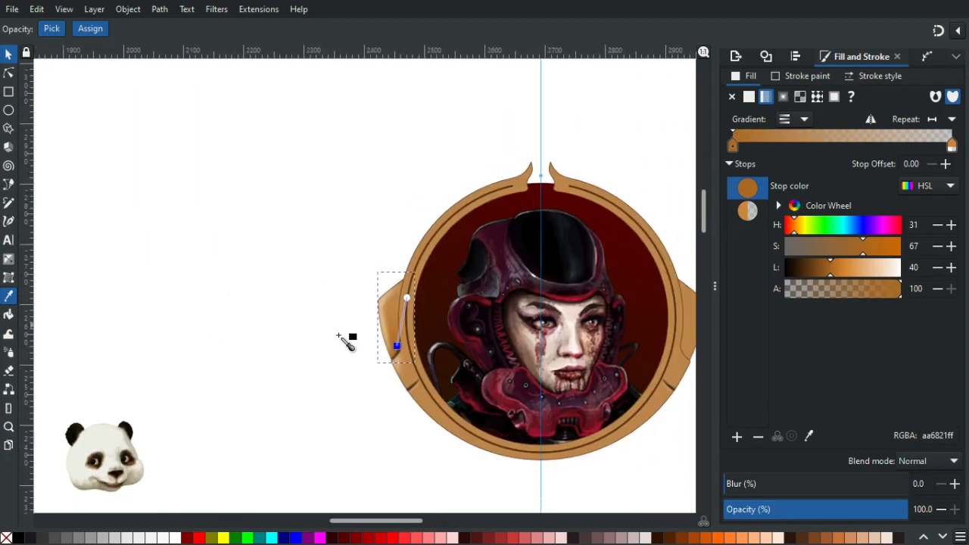
scroll(379, 356, "up", 3)
scroll(348, 331, "down", 3)
Recolour the side tab gradient's opaque stop with the palette's darker golden-brown swatch, 854f1a, and deselect the tab.
left_click_drag(342, 328, 436, 377)
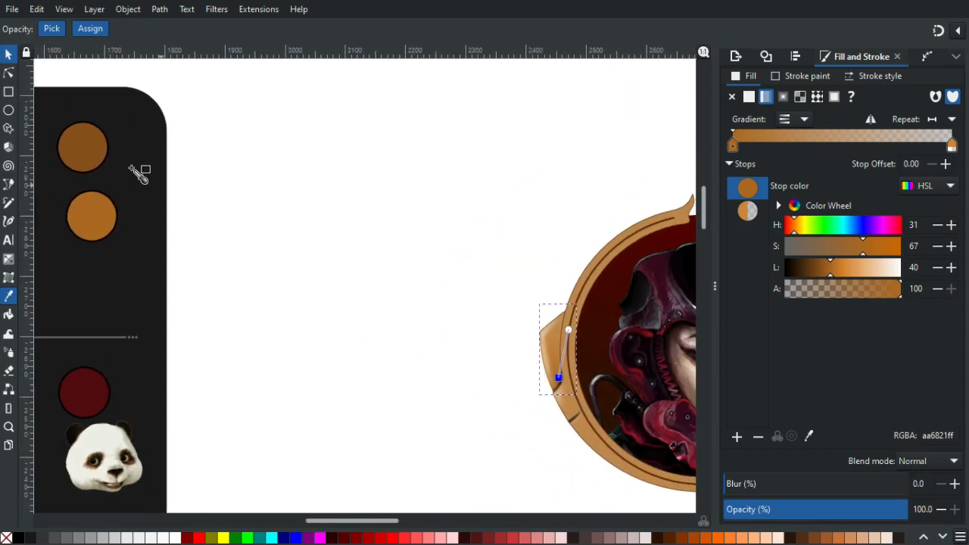
left_click(87, 153)
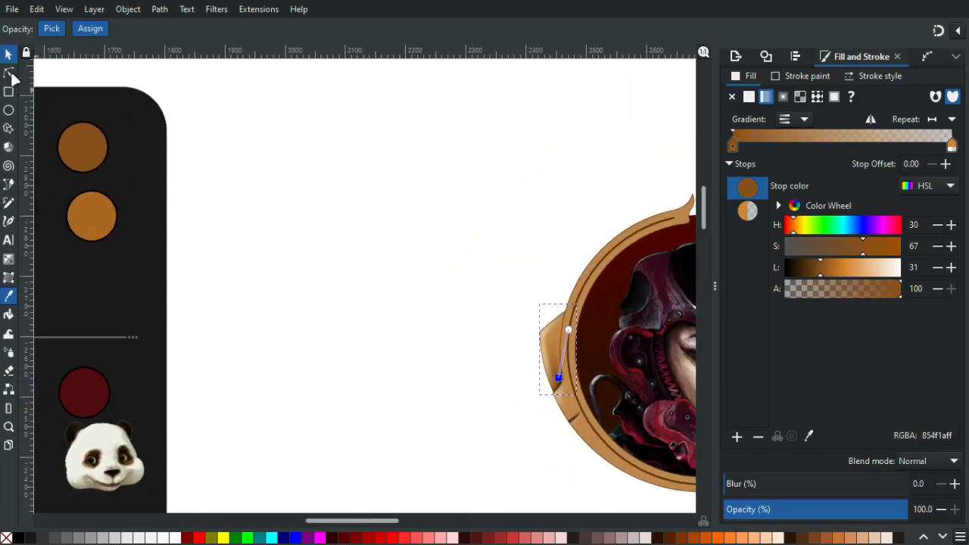
left_click(8, 53)
left_click(360, 173)
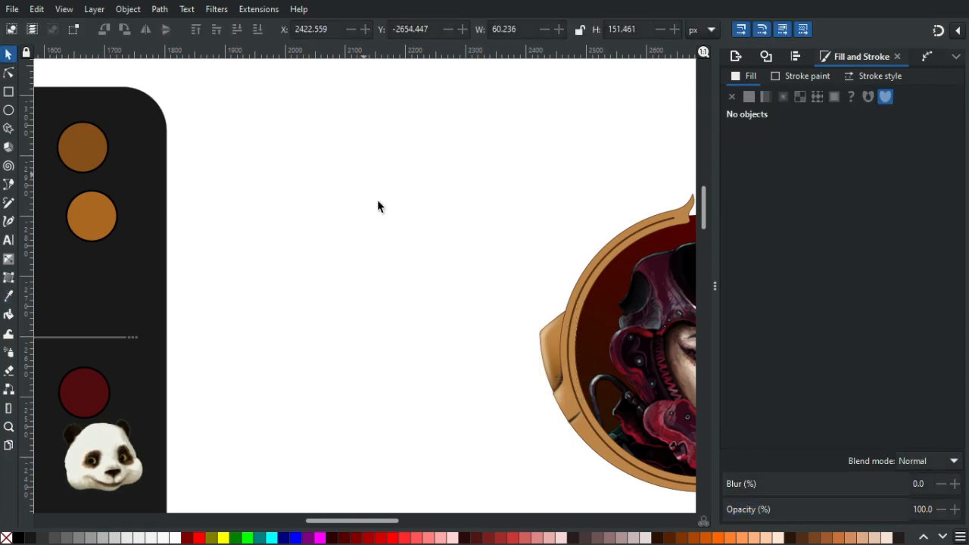
scroll(378, 231, "down", 3)
scroll(504, 280, "up", 4)
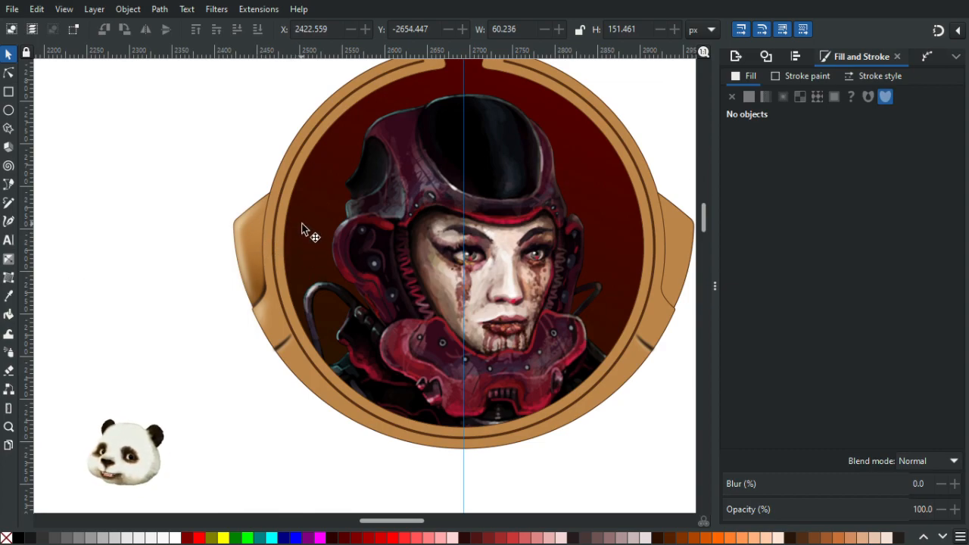
Apply an Offset path effect of -0.2 mm to the dark brown groove ring and deselect it.
left_click(275, 267)
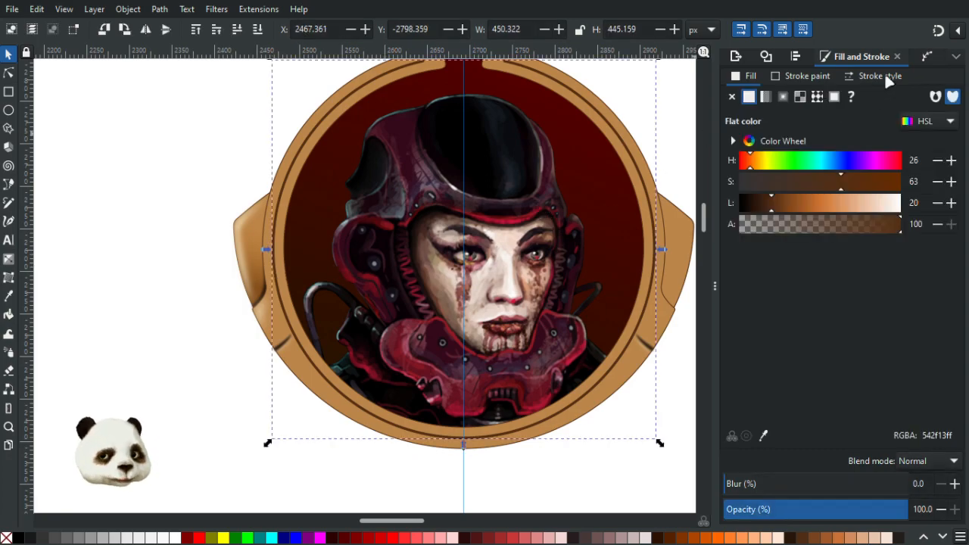
left_click(924, 56)
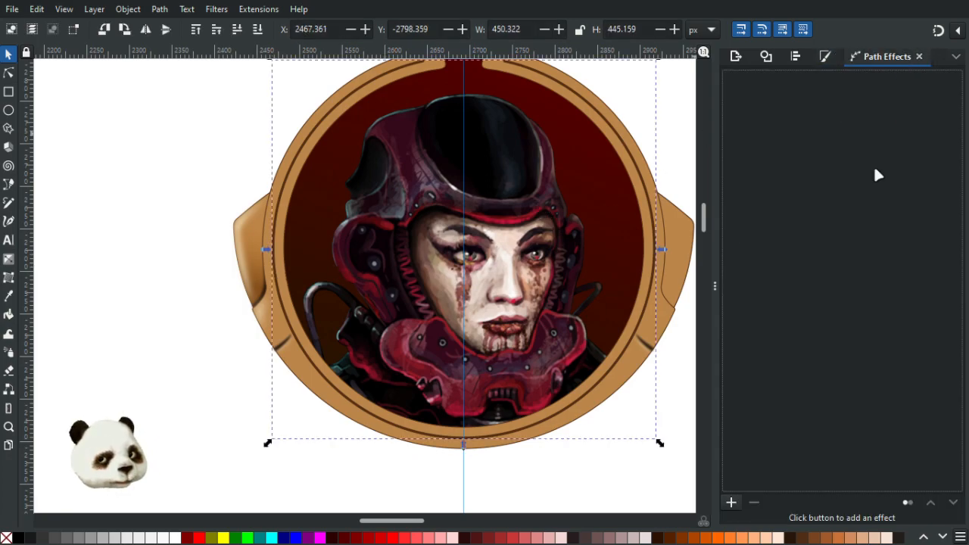
left_click(731, 503)
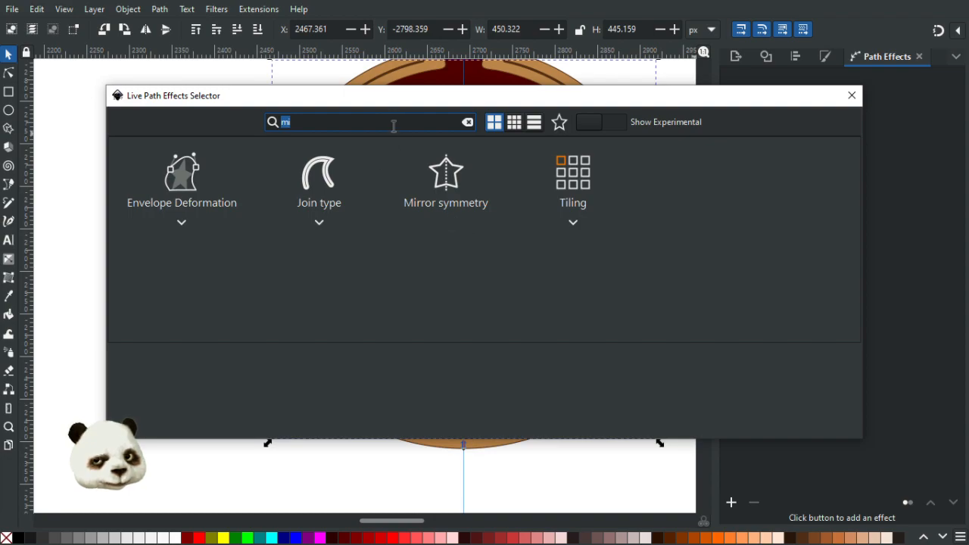
key("BackSpace")
type("off")
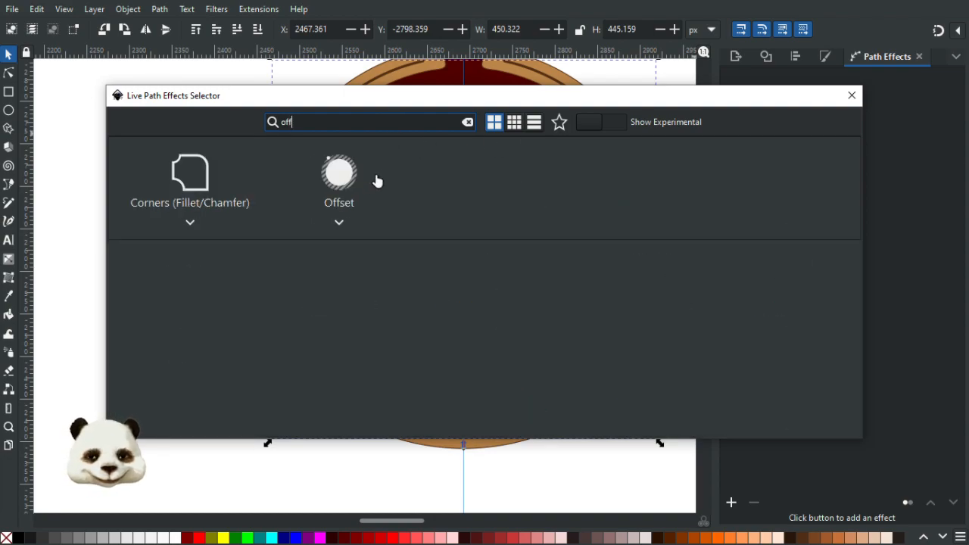
left_click(333, 174)
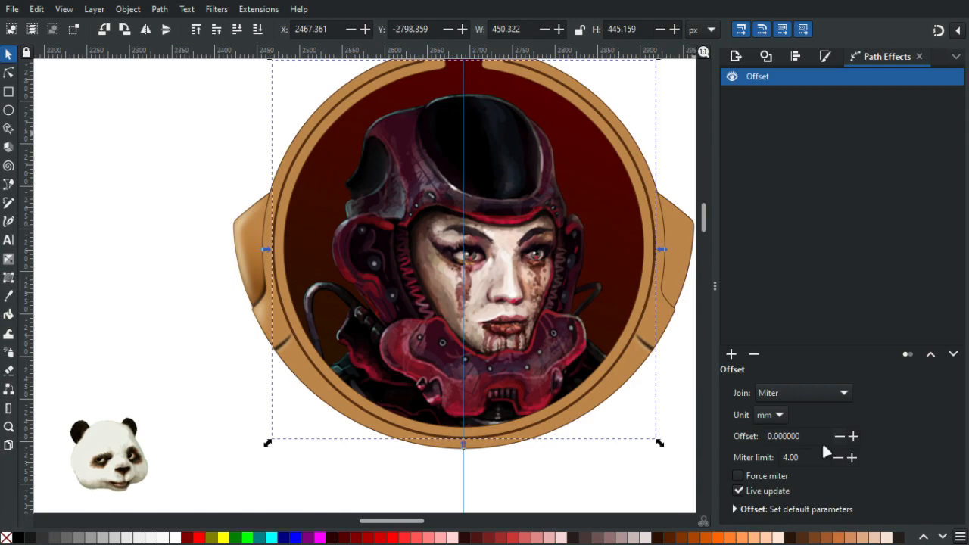
left_click(840, 438)
left_click(840, 437)
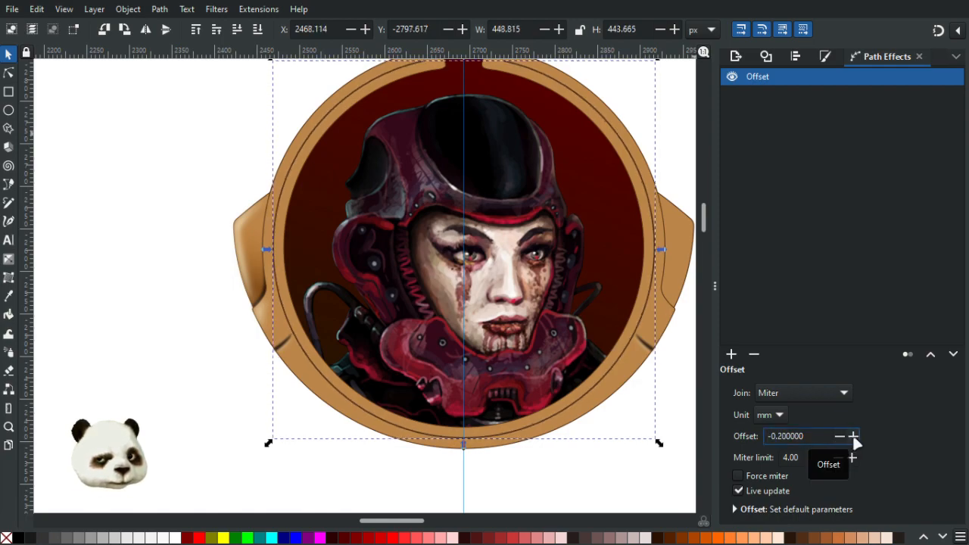
left_click(163, 220)
Examine the thinned groove ring along the frame, from the top horns down to the lower rim and side notches.
scroll(131, 254, "down", 2)
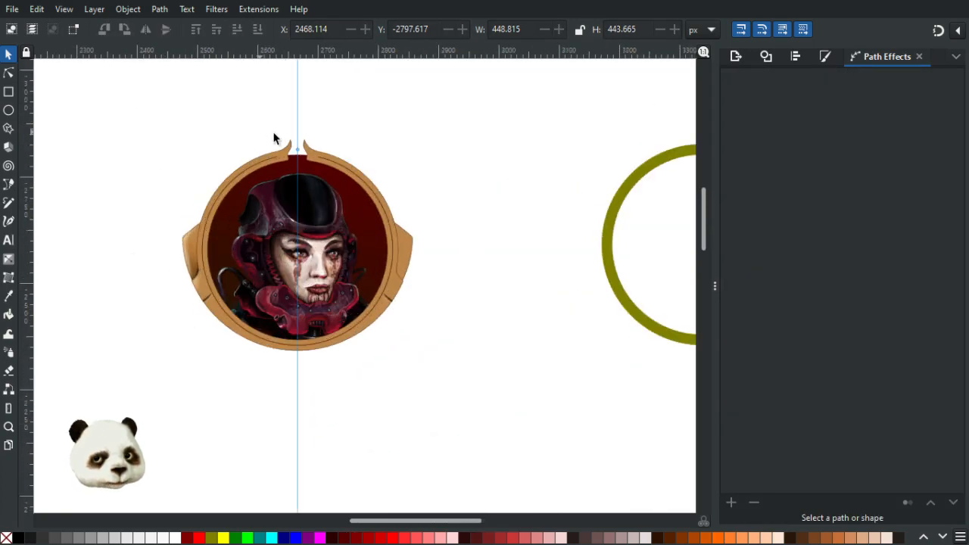
scroll(277, 138, "up", 6)
scroll(397, 300, "down", 3)
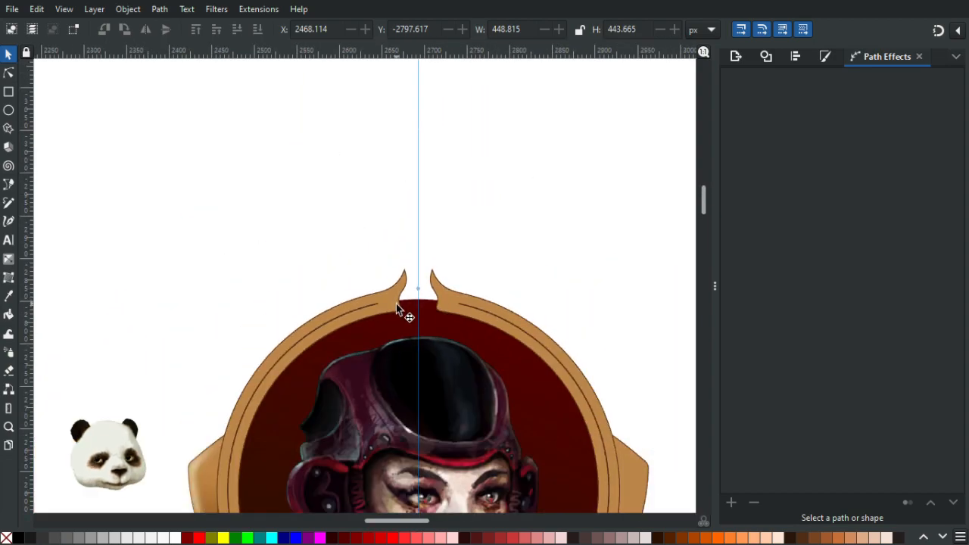
scroll(396, 307, "down", 8)
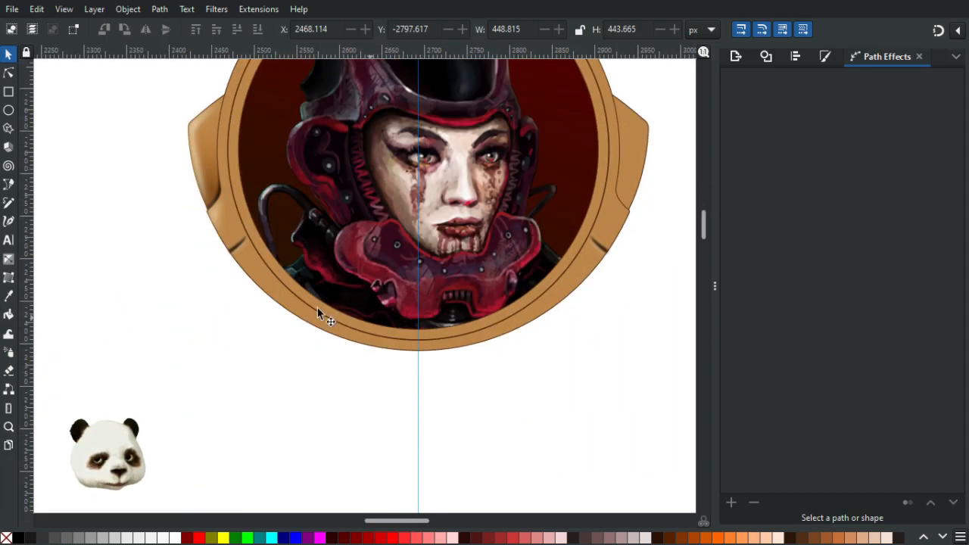
scroll(307, 308, "up", 3)
scroll(287, 310, "up", 3)
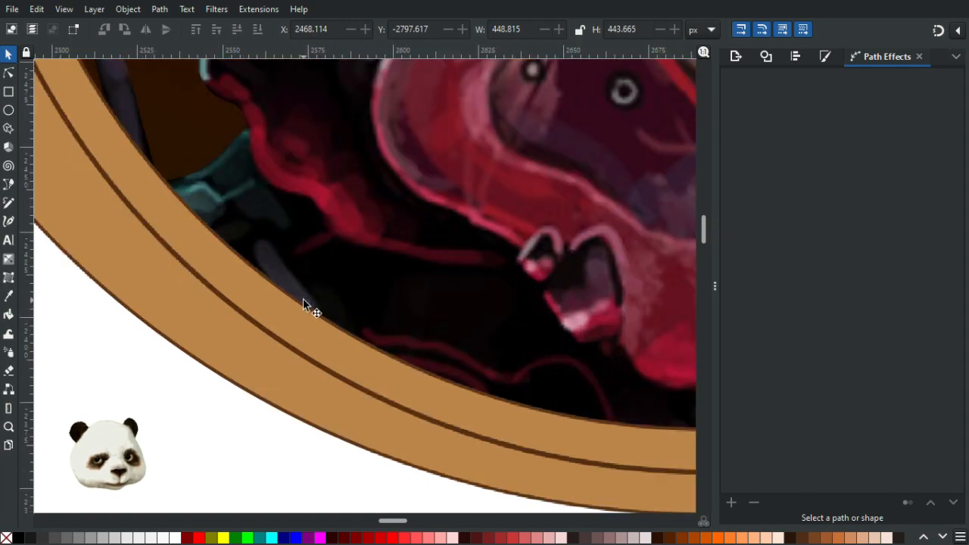
scroll(277, 337, "down", 3)
scroll(271, 300, "down", 2)
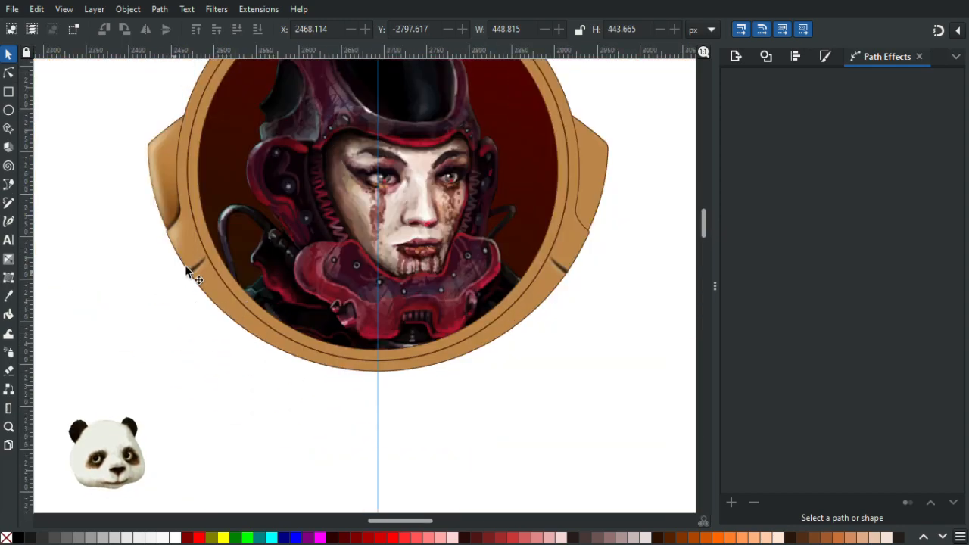
scroll(190, 280, "up", 2)
scroll(172, 295, "down", 2)
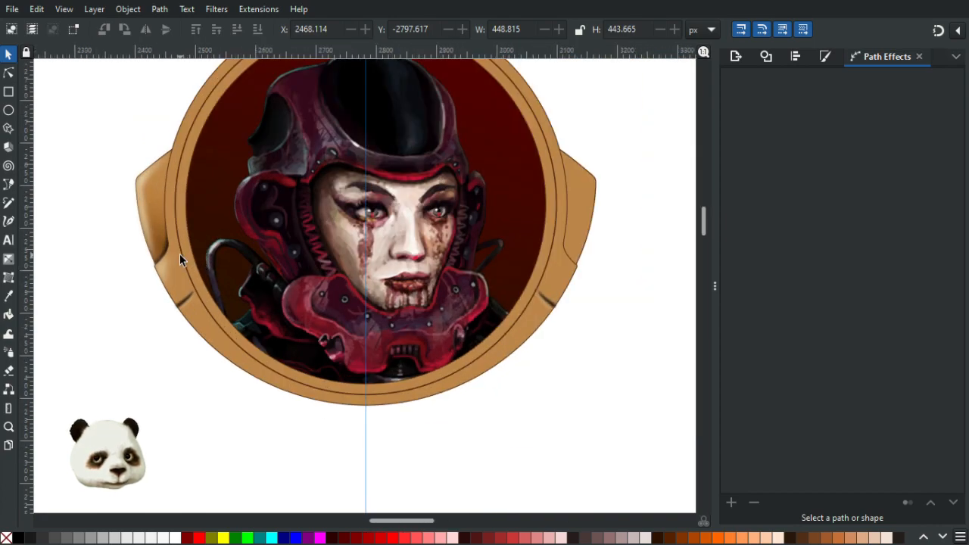
scroll(179, 253, "down", 1)
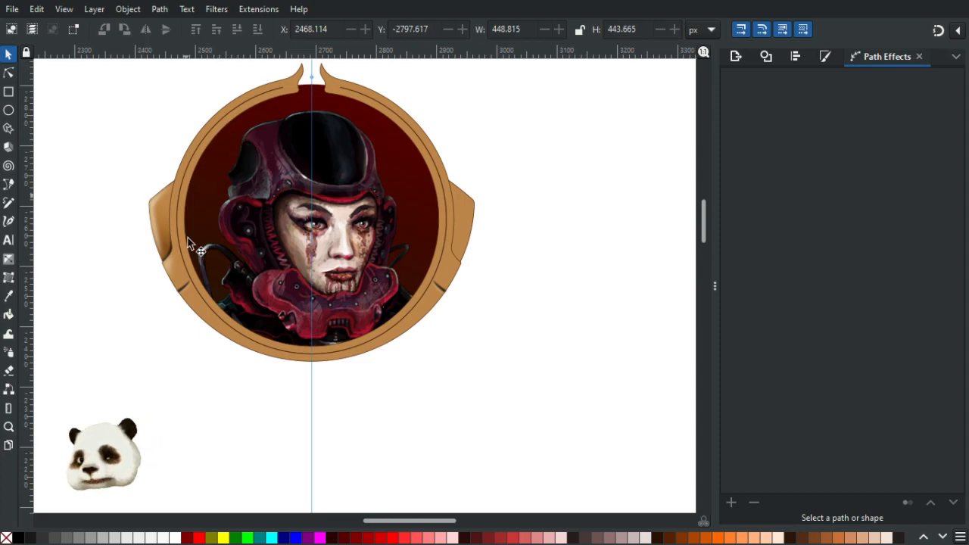
Reshape the pale highlight between the frame's left side tab and the notch below it by moving its nodes.
scroll(178, 275, "up", 4, "ctrl")
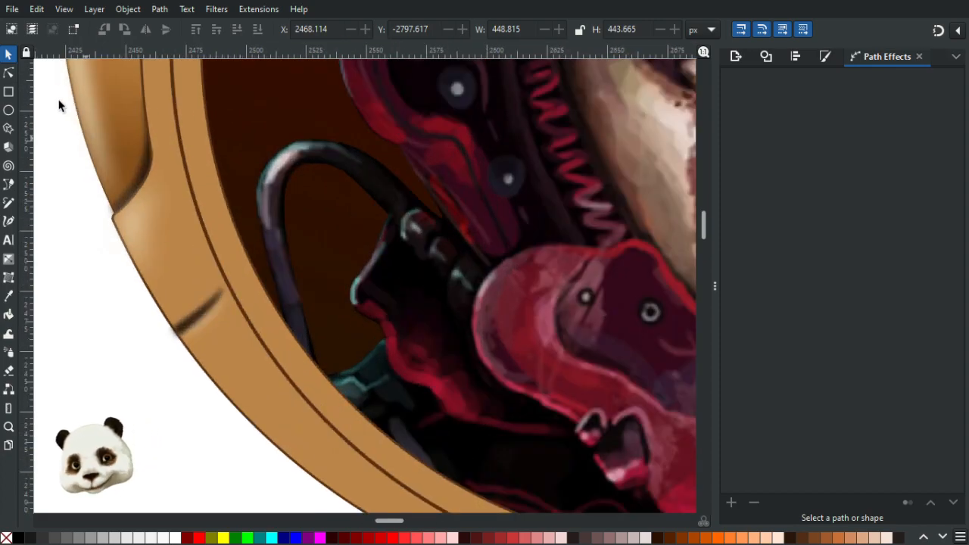
left_click(8, 73)
left_click(146, 254)
left_click(140, 246)
left_click_drag(146, 254, 162, 303)
left_click(152, 354)
scroll(151, 369, "down", 4)
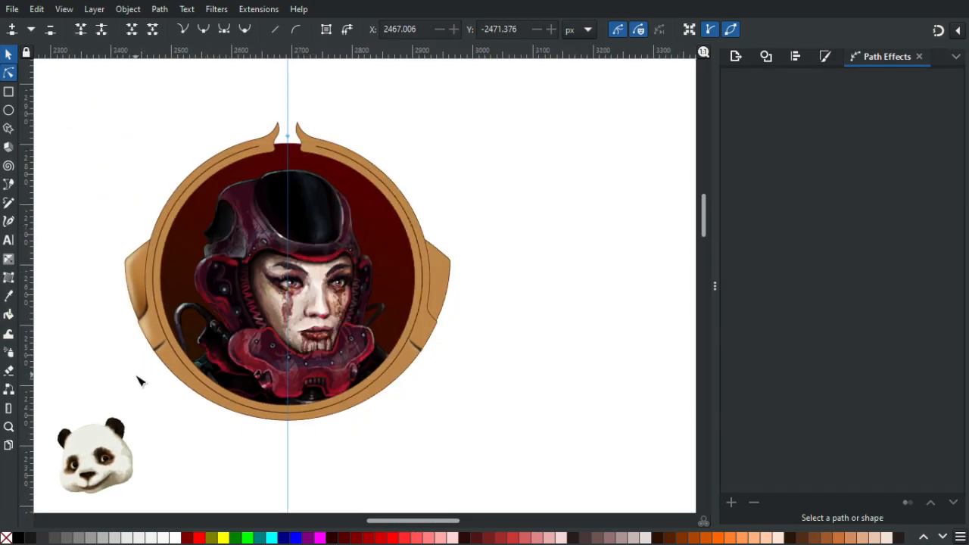
Set the pale highlight below the left side tab to 50% blur and 100% opacity, and deselect it.
scroll(135, 368, "up", 3)
left_click(175, 266)
key("ctrl+shift+f")
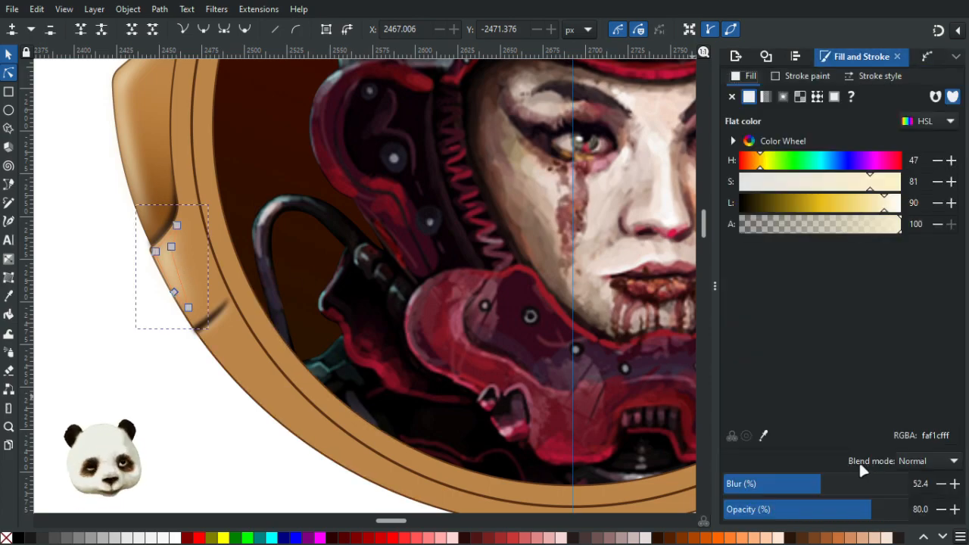
left_click_drag(807, 483, 793, 484)
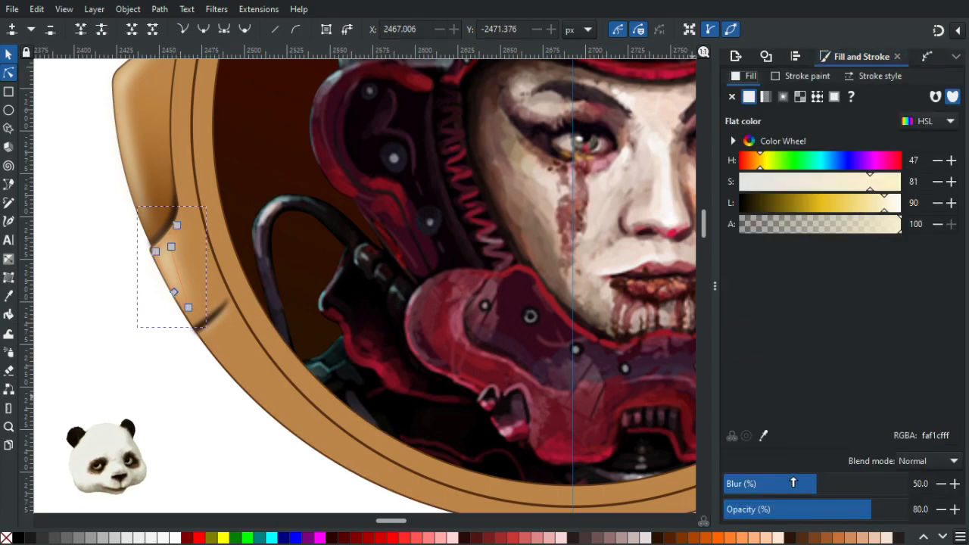
left_click_drag(880, 510, 908, 510)
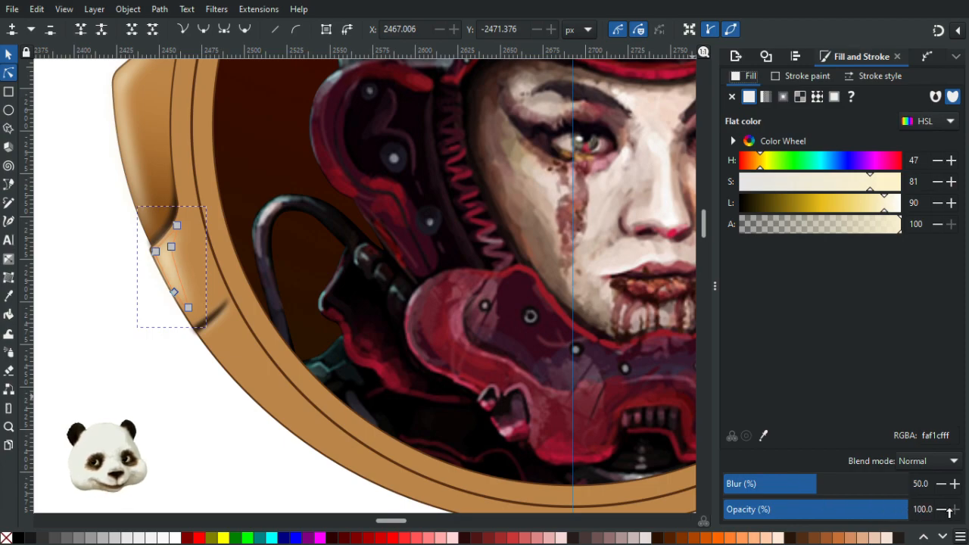
mouse_move(814, 484)
left_mouse_down()
mouse_move(801, 485)
mouse_move(815, 483)
left_mouse_up()
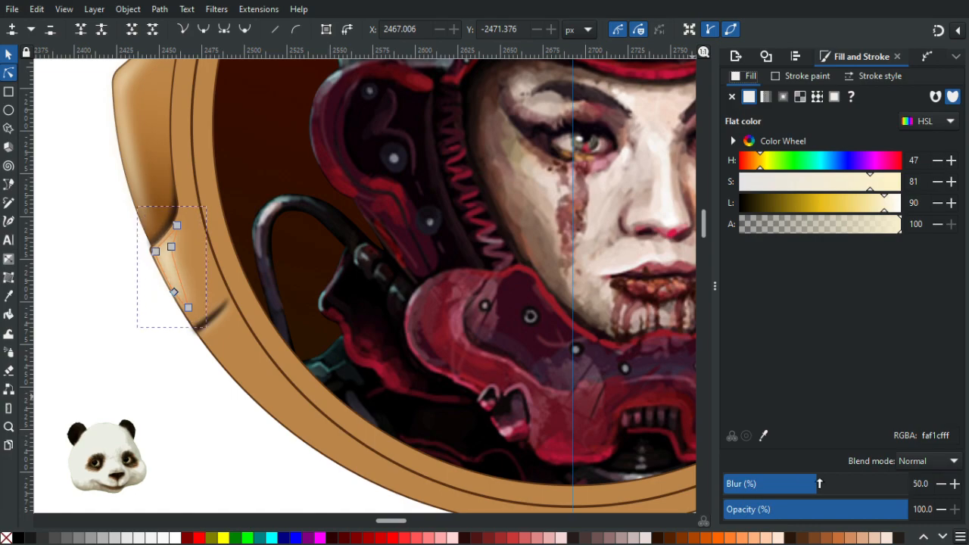
left_click(151, 419)
scroll(151, 419, "down", 3)
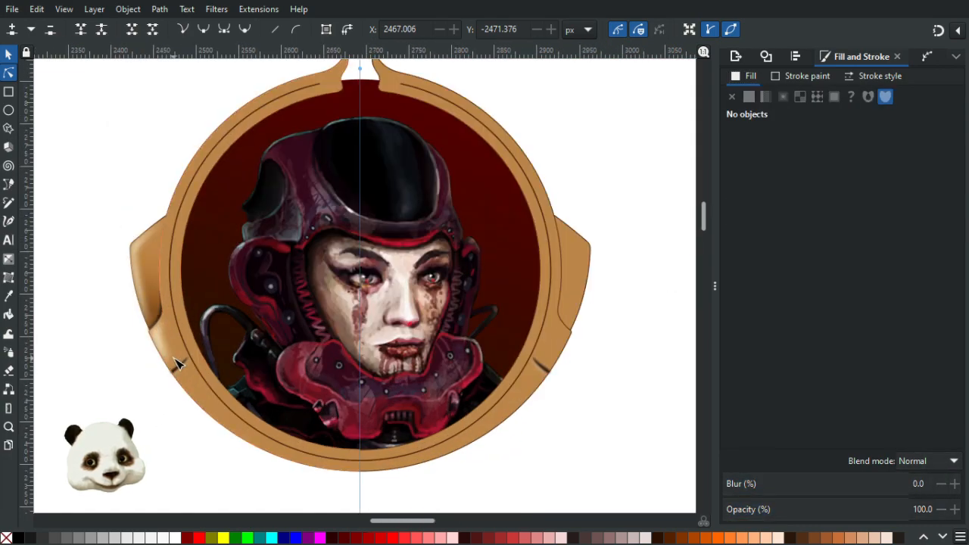
Move the highlight's inner corner node slightly toward the lower left and set the highlight's opacity to 80%.
left_click(165, 344)
scroll(176, 341, "up", 4)
left_click_drag(140, 286, 135, 294)
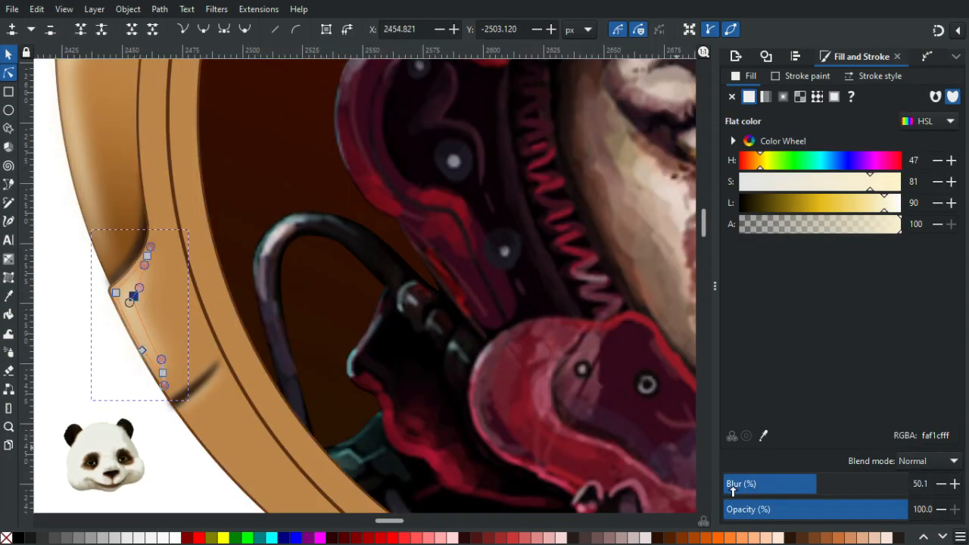
left_click(870, 509)
left_click(107, 448)
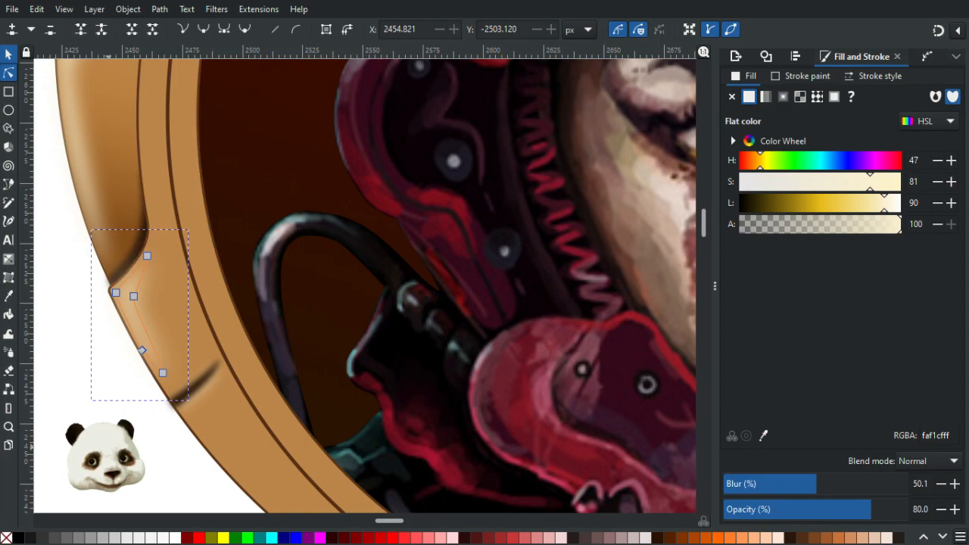
left_click(108, 447)
scroll(117, 448, "down", 4)
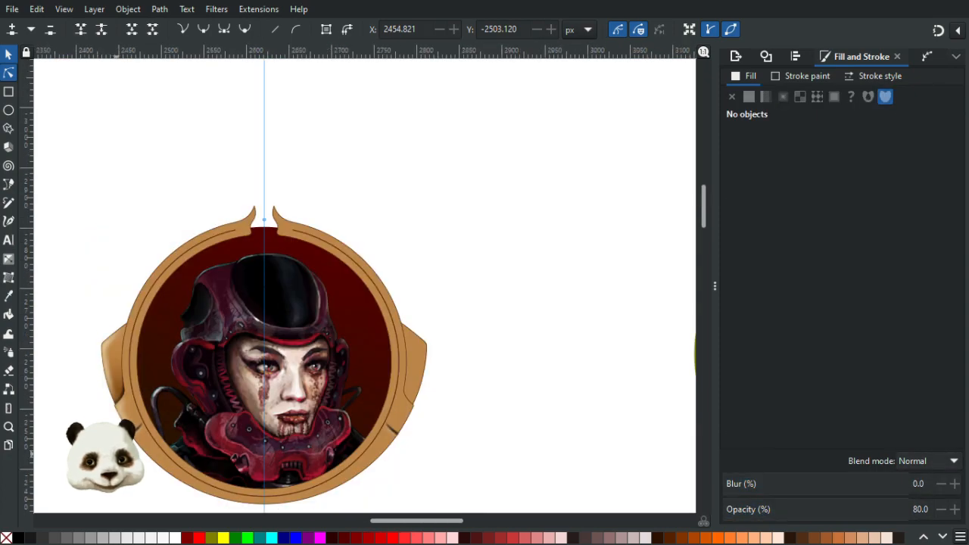
Set the opacity of the pale highlight below the left side tab to 90% and deselect it.
scroll(132, 339, "up", 4)
left_click(132, 339)
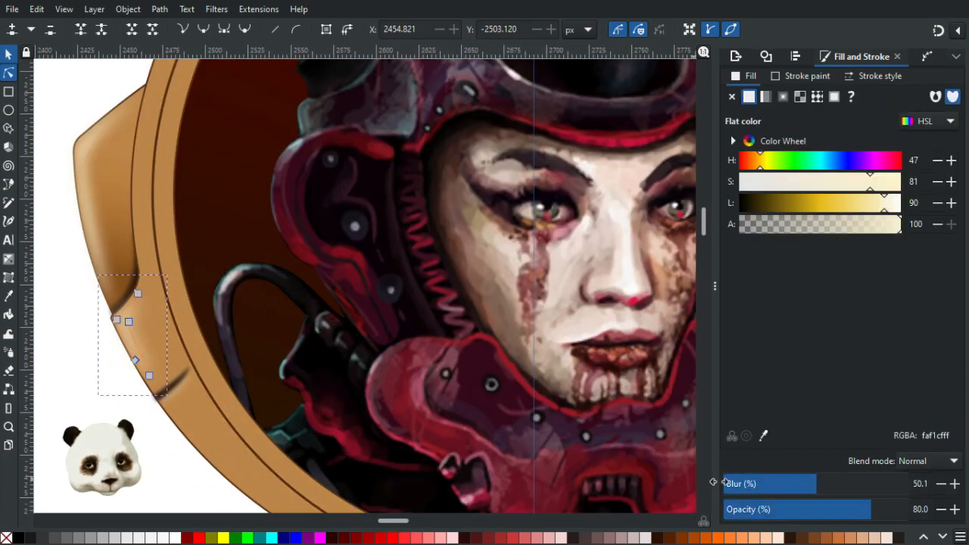
left_click(893, 511)
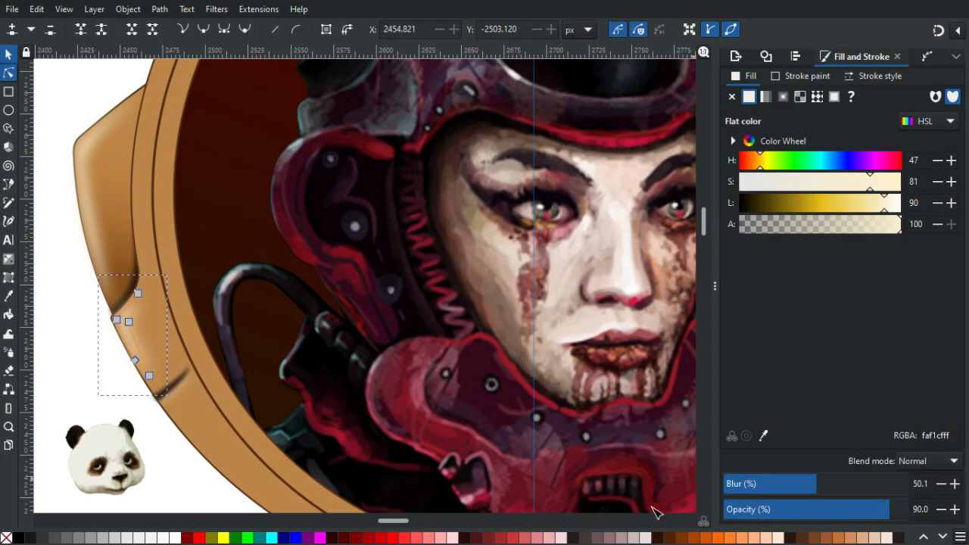
key("Escape")
scroll(103, 428, "down", 4)
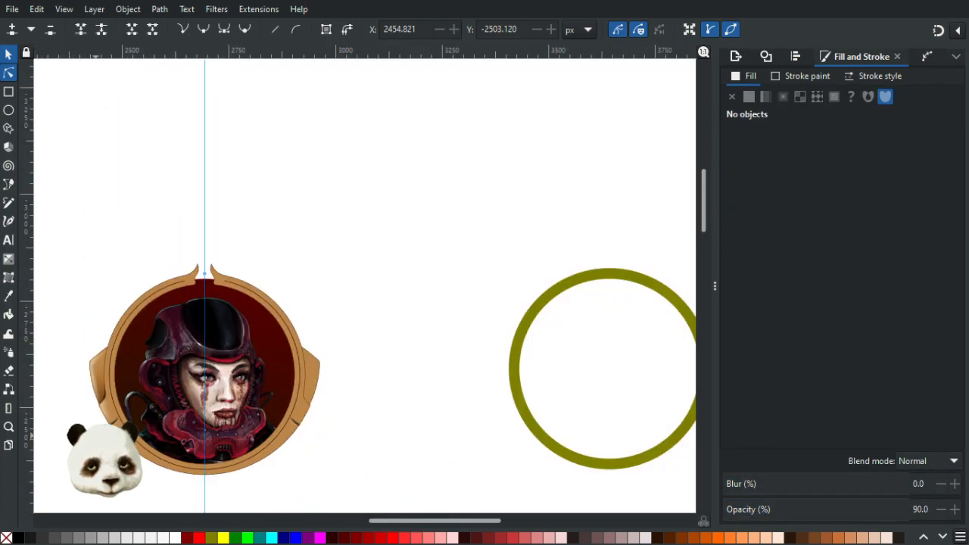
Set the dark brown groove ring's blur to 3% and deselect it.
scroll(109, 451, "up", 2)
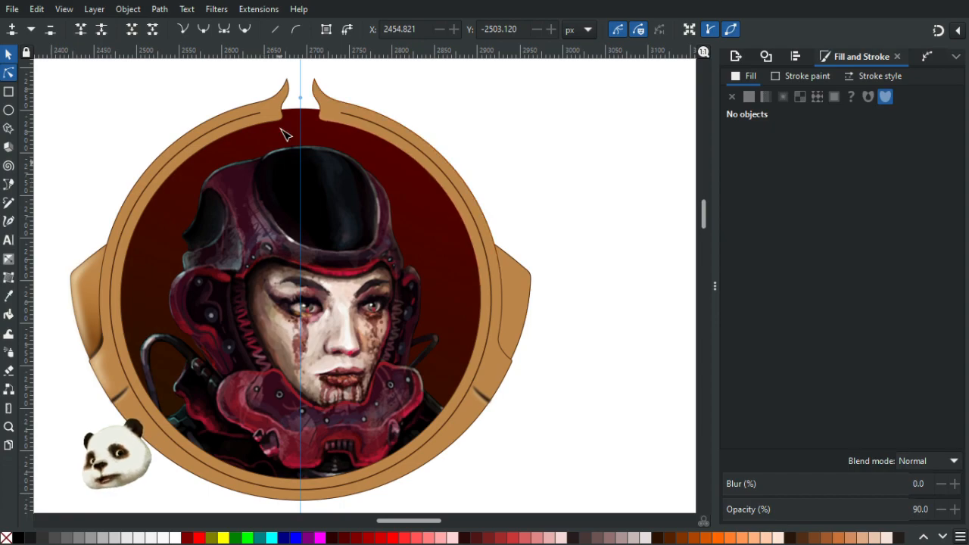
left_click(250, 118)
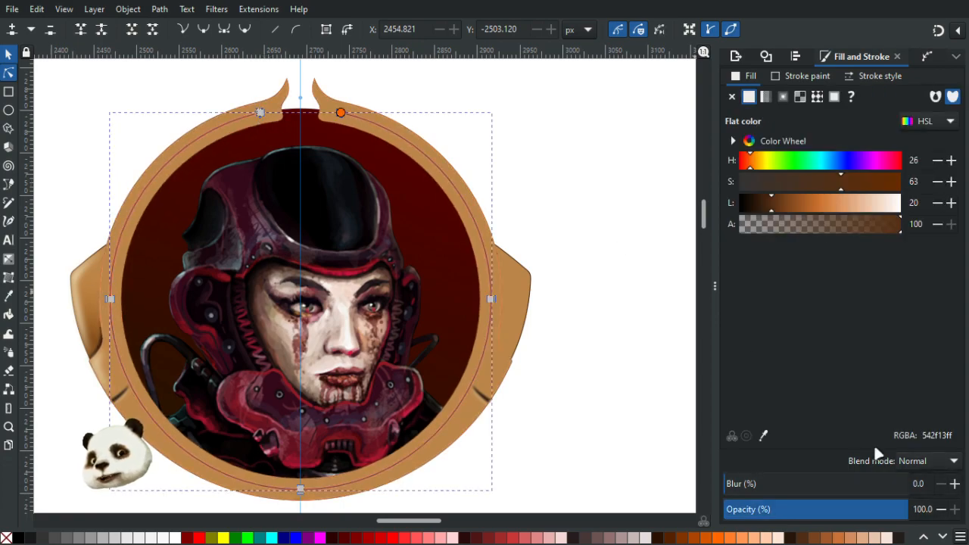
left_click(953, 483)
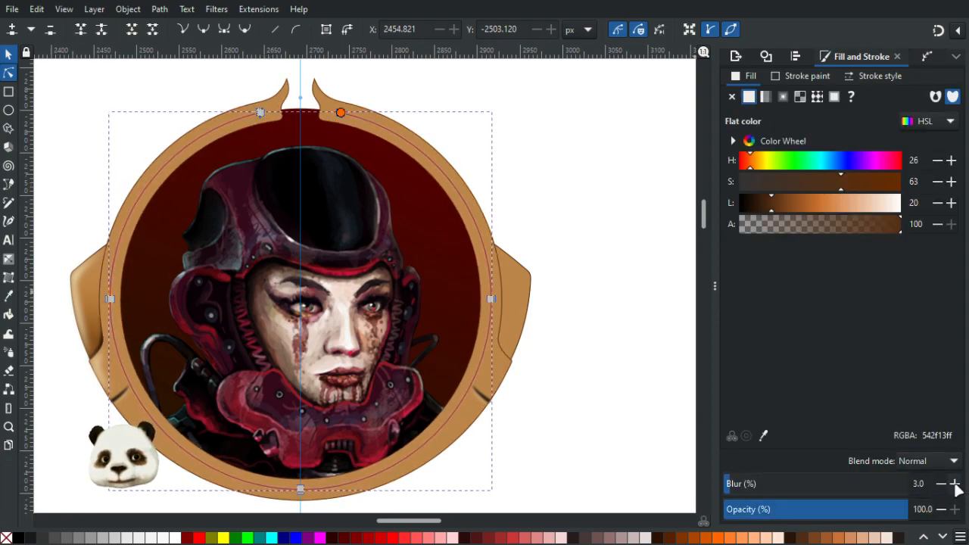
left_click(602, 398)
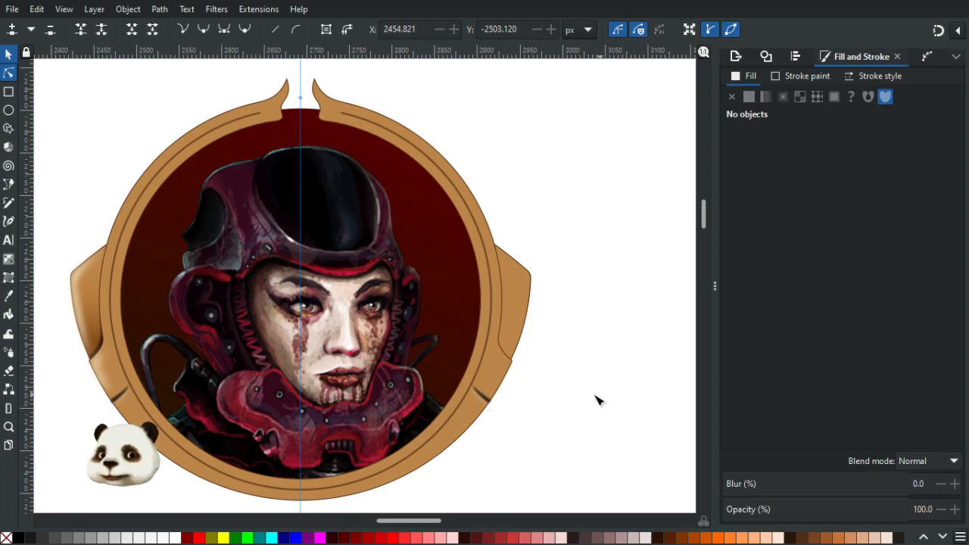
Examine the softened groove ring around the frame and the gradient on the left side tab.
scroll(458, 225, "up", 5)
scroll(492, 232, "down", 7)
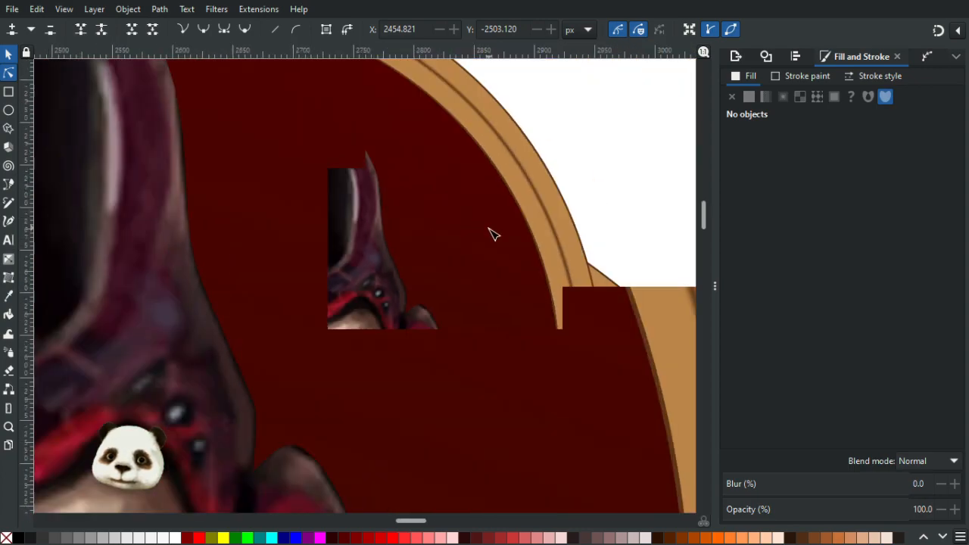
scroll(406, 360, "up", 1)
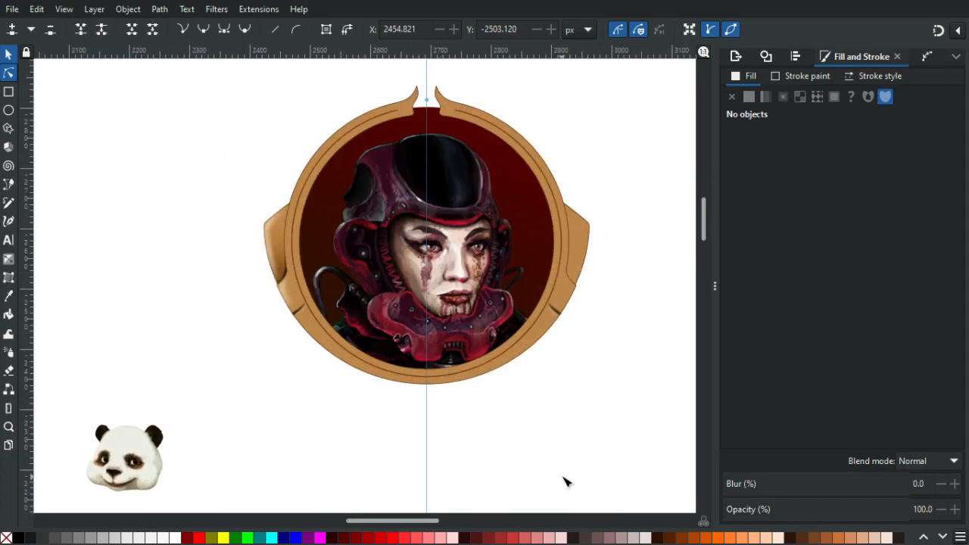
scroll(342, 405, "up", 2)
left_click_drag(245, 370, 279, 542)
left_click(235, 226)
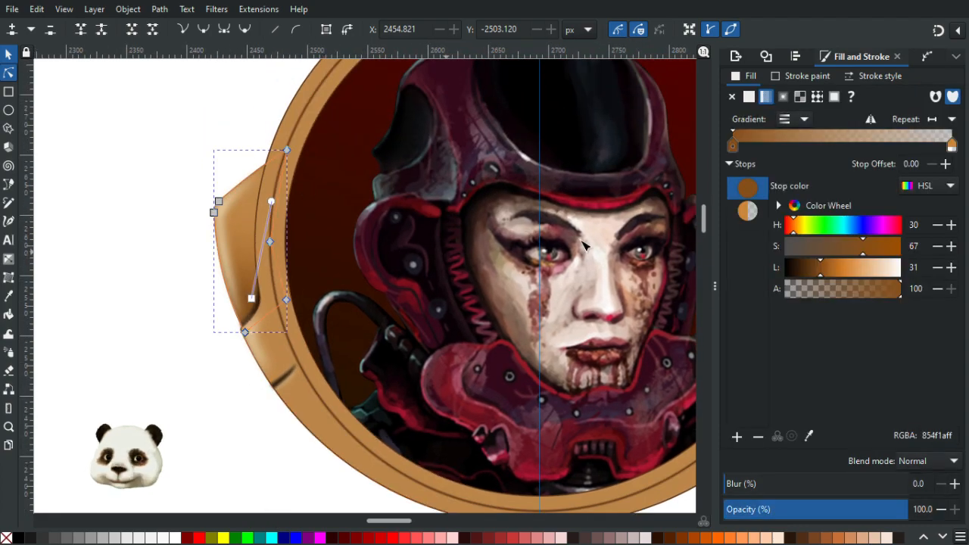
scroll(547, 236, "down", 3)
scroll(681, 221, "up", 2)
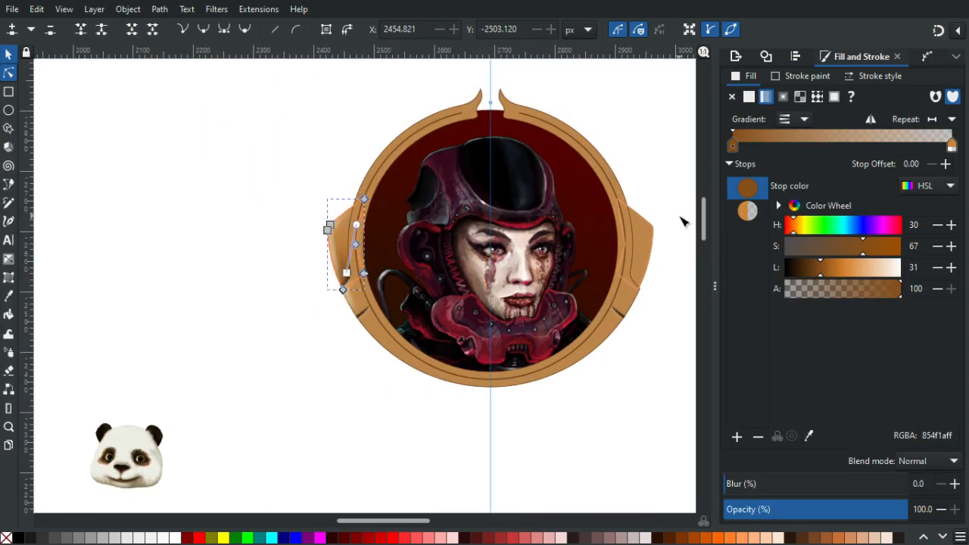
left_click(7, 51)
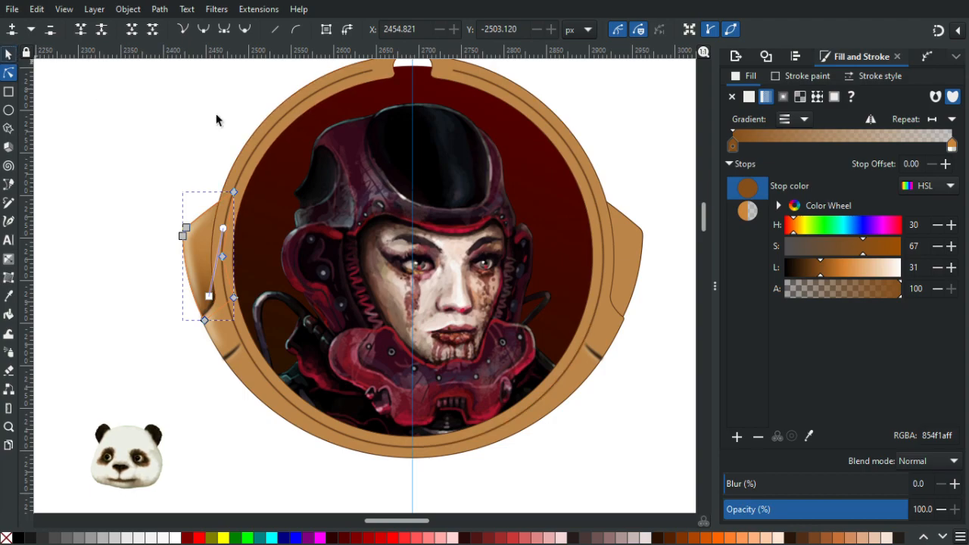
Inspect the stroke paint of the bronze frame and deselect the frame.
left_click(631, 235)
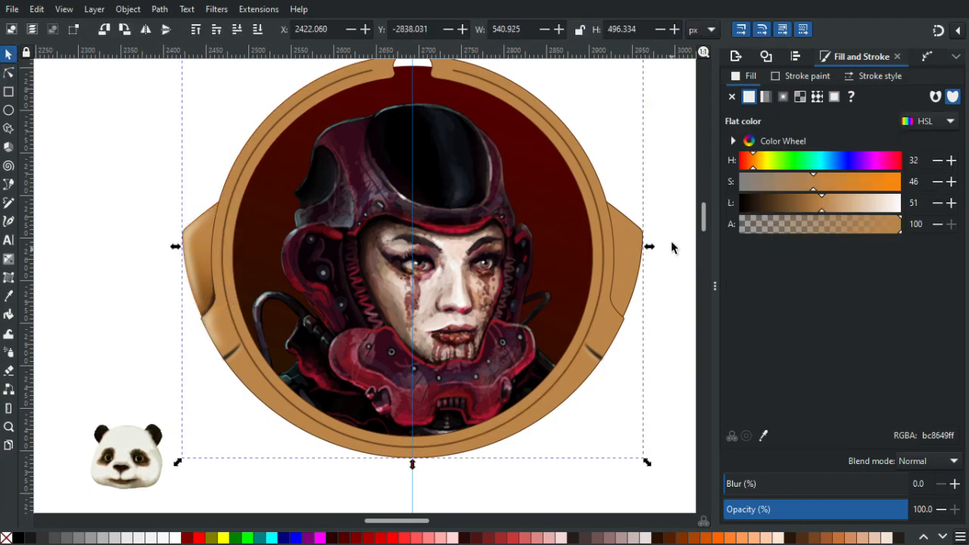
left_click(801, 76)
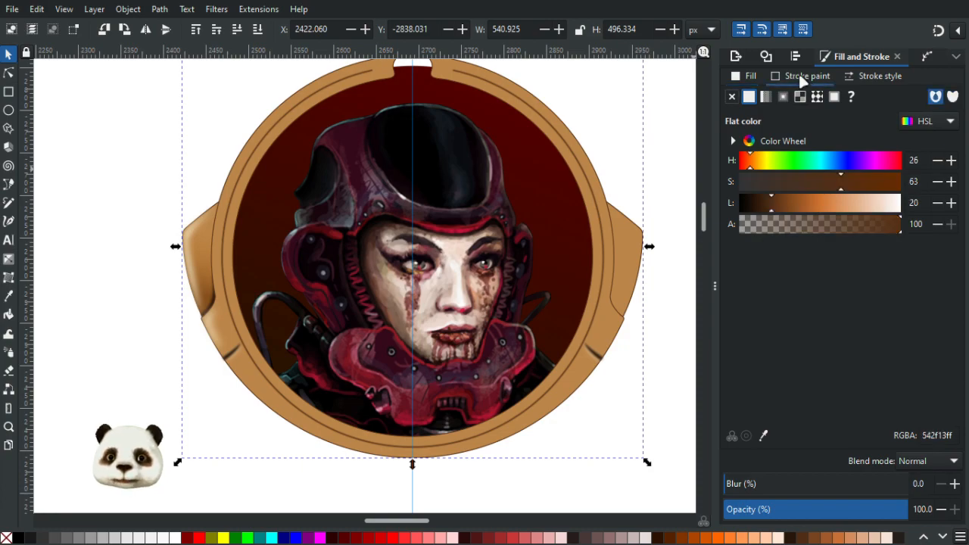
scroll(640, 136, "up", 1)
scroll(644, 152, "down", 1)
left_click_drag(730, 488, 695, 487)
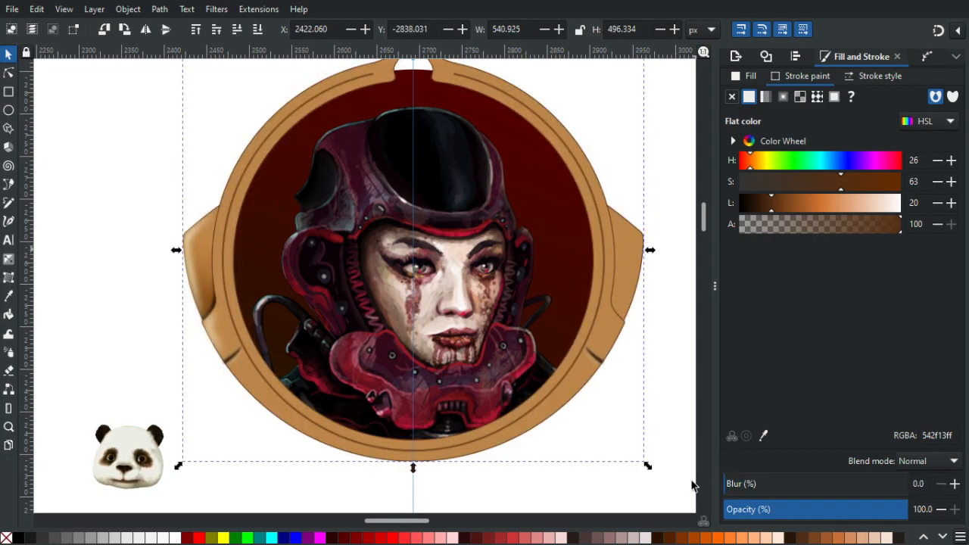
left_click(625, 430)
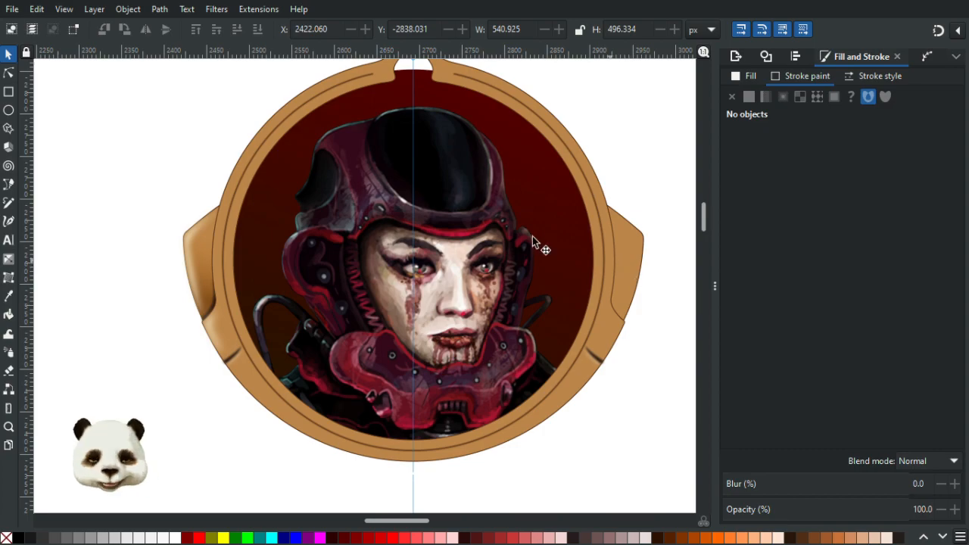
Copy the nodes of the dark groove shadow on the frame's lower-left rim and place the pasted copy farther down the rim.
scroll(275, 395, "up", 2, "ctrl")
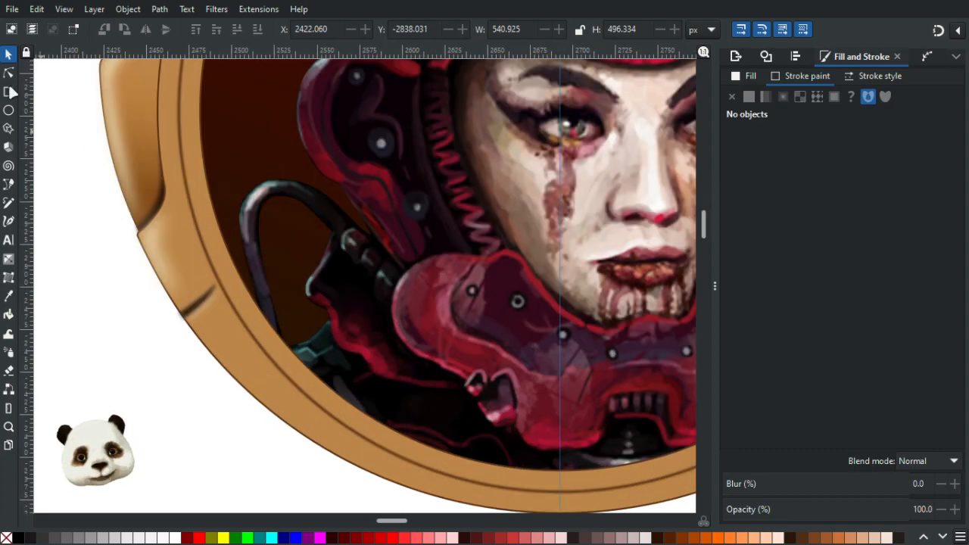
left_click(198, 305)
left_click(189, 309)
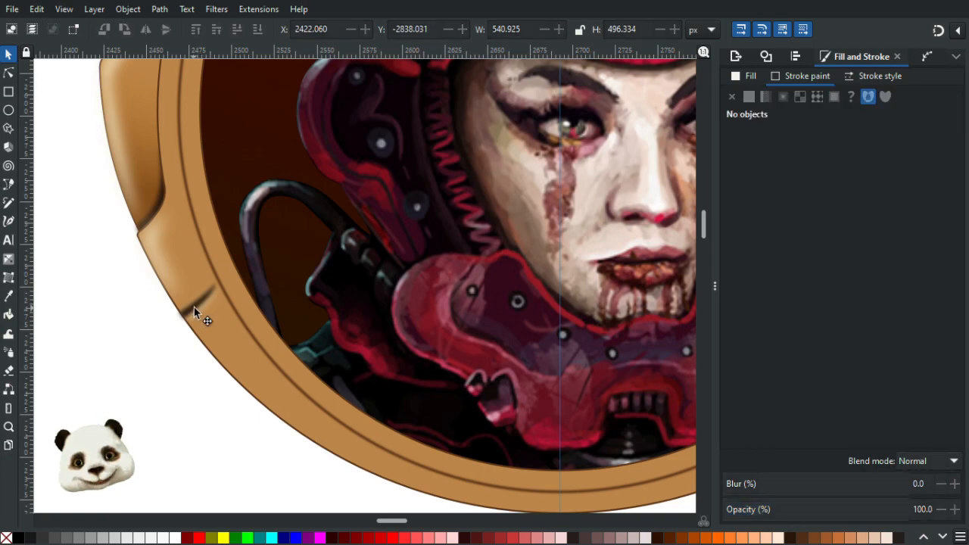
left_click(194, 306)
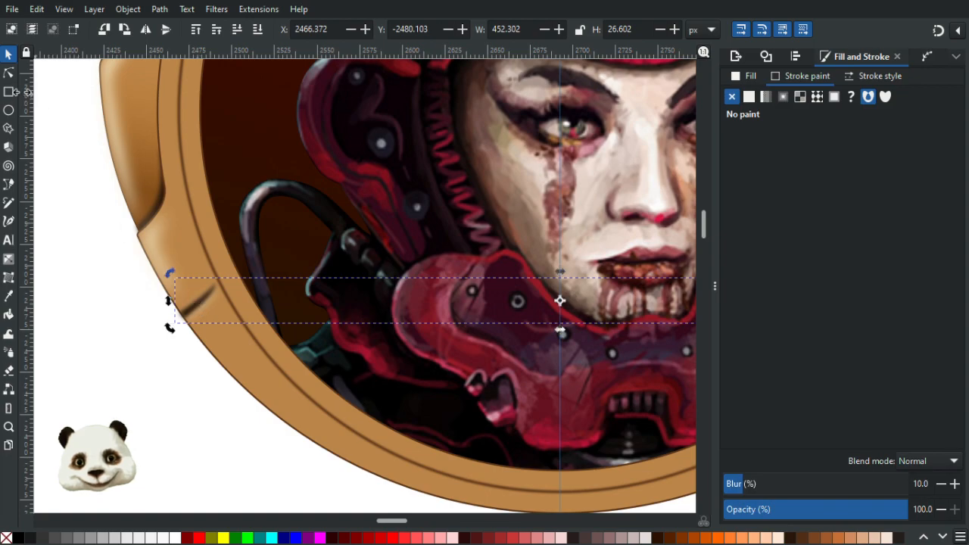
left_click(8, 72)
left_click_drag(138, 280, 236, 350)
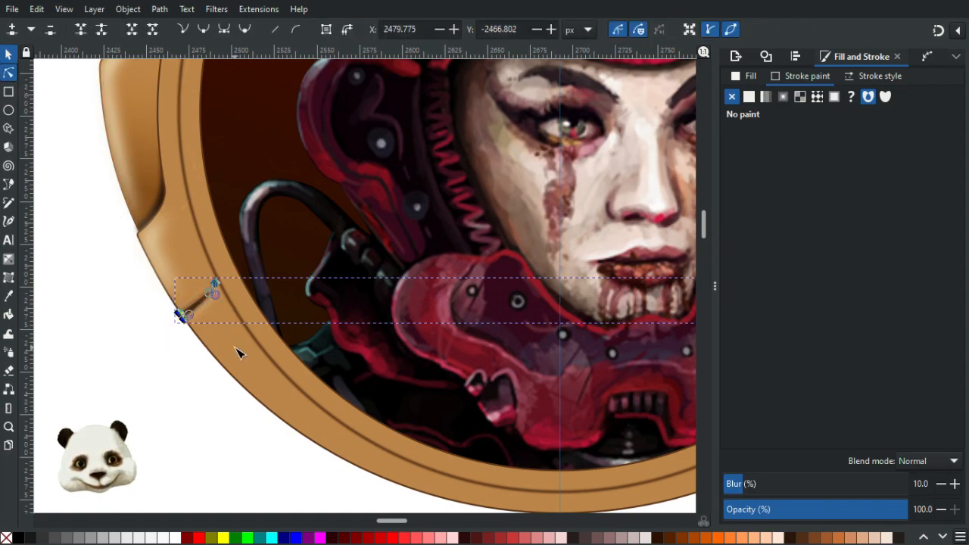
left_click(8, 55)
left_click(242, 356)
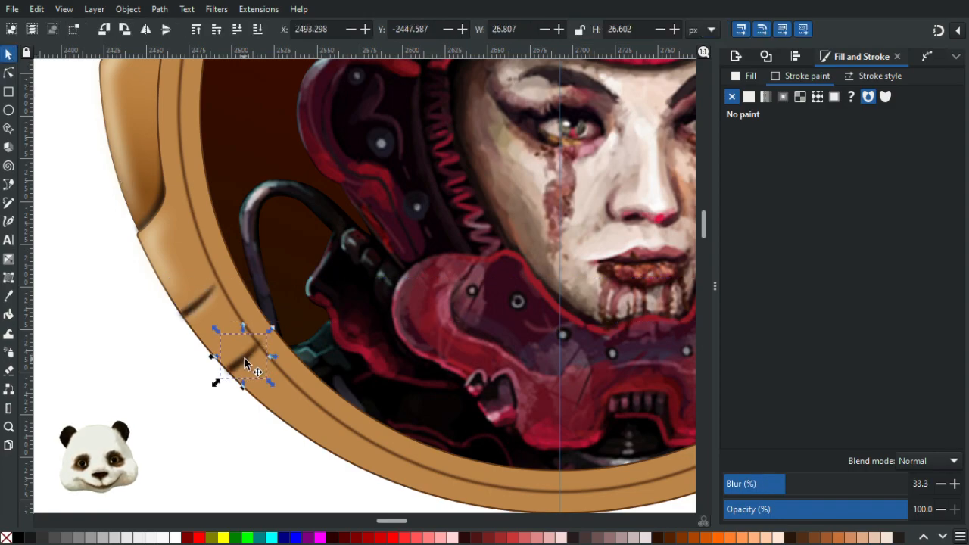
left_click_drag(245, 363, 253, 373)
Reshape the copied shadow by aligning its base nodes with the outer rim, pulling its tip back to the groove ring and adjusting the tip's curve.
scroll(303, 405, "down", 5)
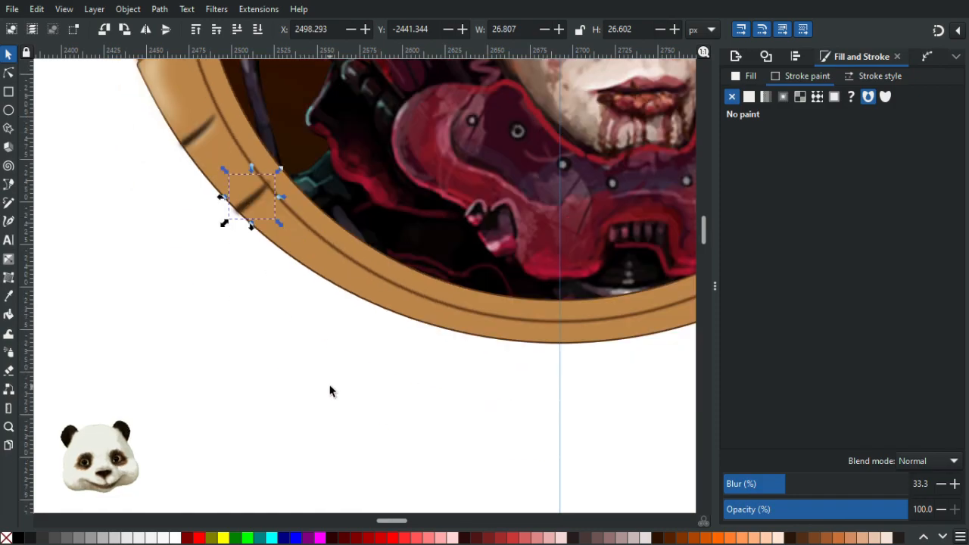
scroll(330, 389, "down", 2)
scroll(299, 284, "up", 3)
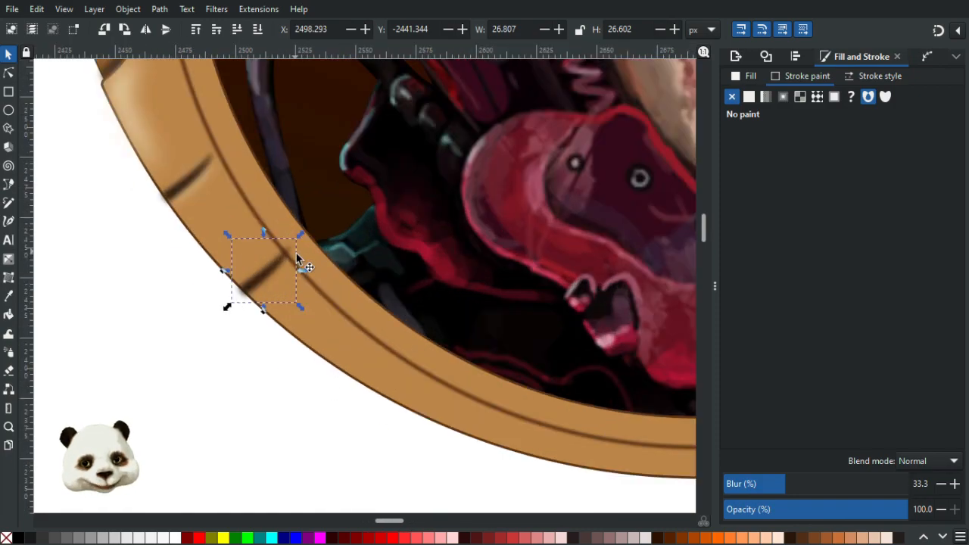
scroll(296, 274, "up", 1)
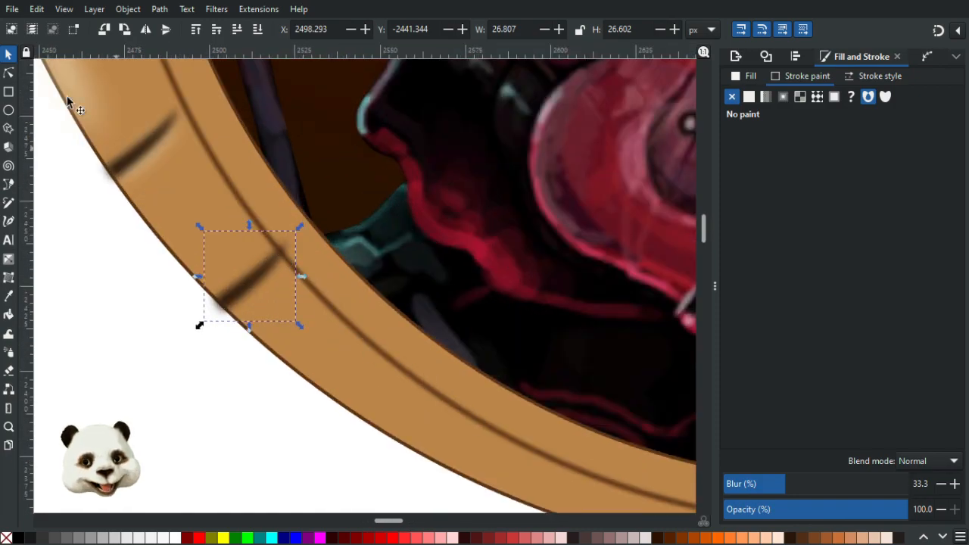
left_click(8, 73)
scroll(219, 306, "up", 2)
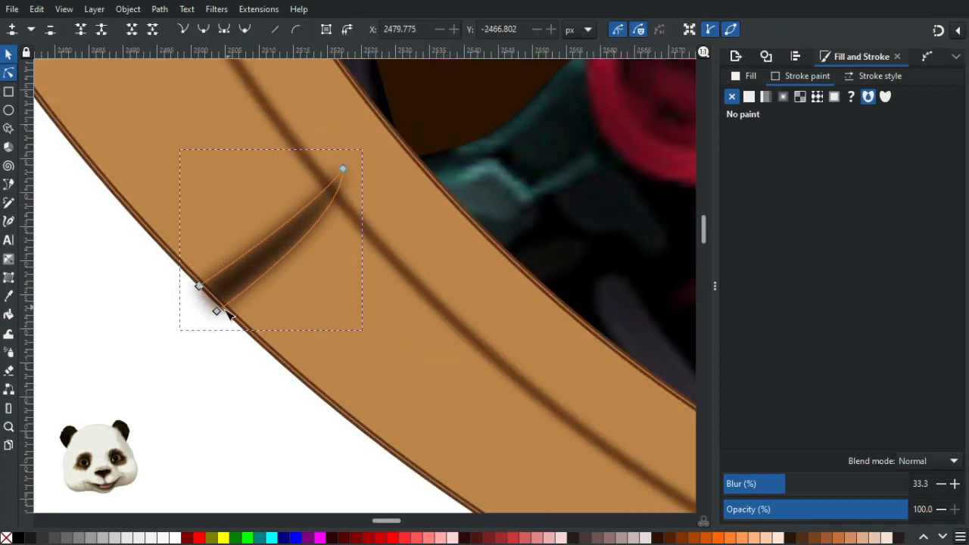
left_click_drag(217, 311, 202, 284)
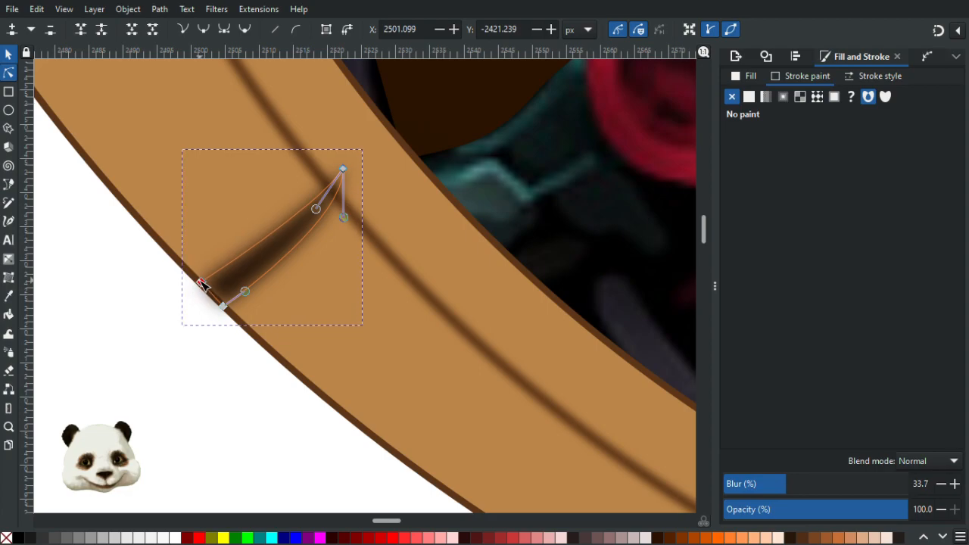
left_click_drag(343, 169, 324, 190)
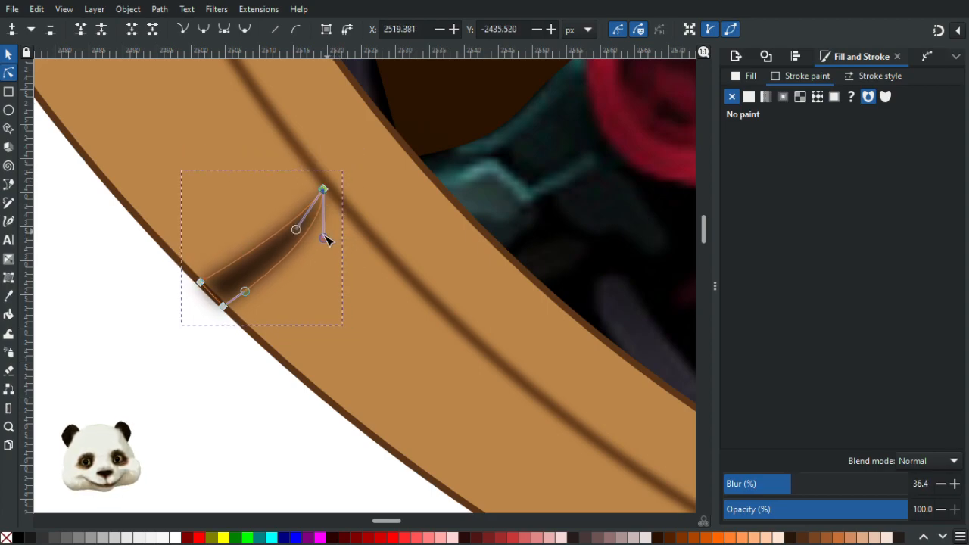
left_click_drag(325, 239, 288, 229)
left_click(144, 370)
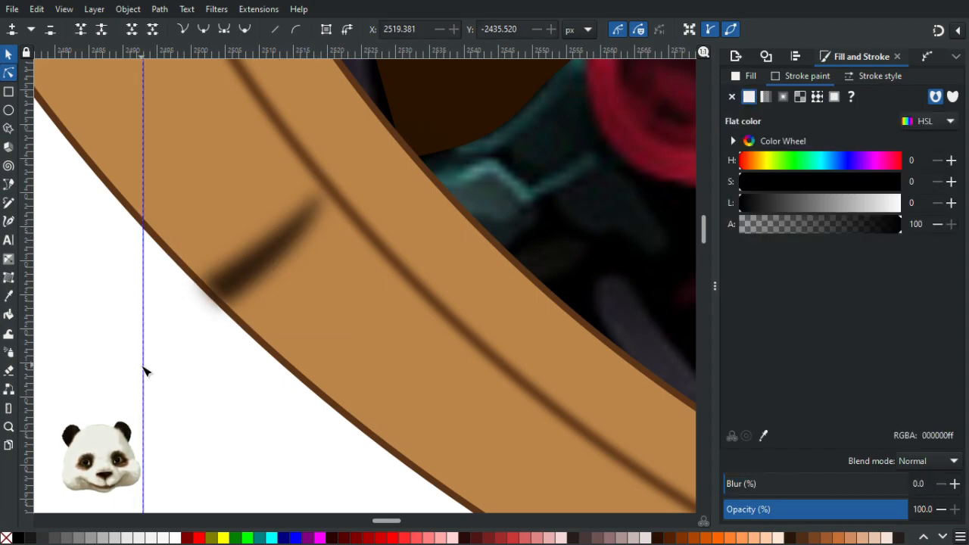
Shift the copied shadow's lower base node slightly farther along the outer rim and deselect the shape.
scroll(94, 362, "down", 7)
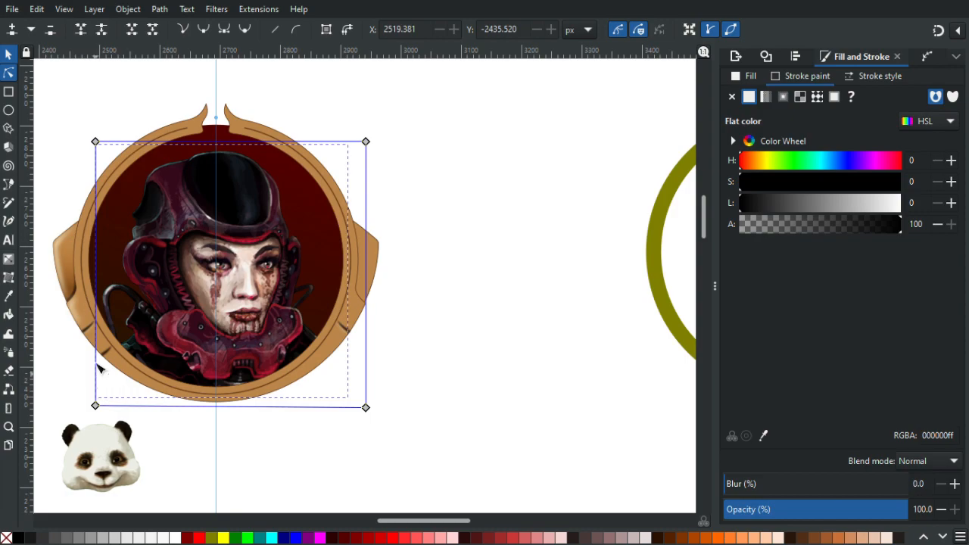
scroll(97, 369, "up", 6)
left_click(74, 342)
left_click_drag(71, 336, 98, 369)
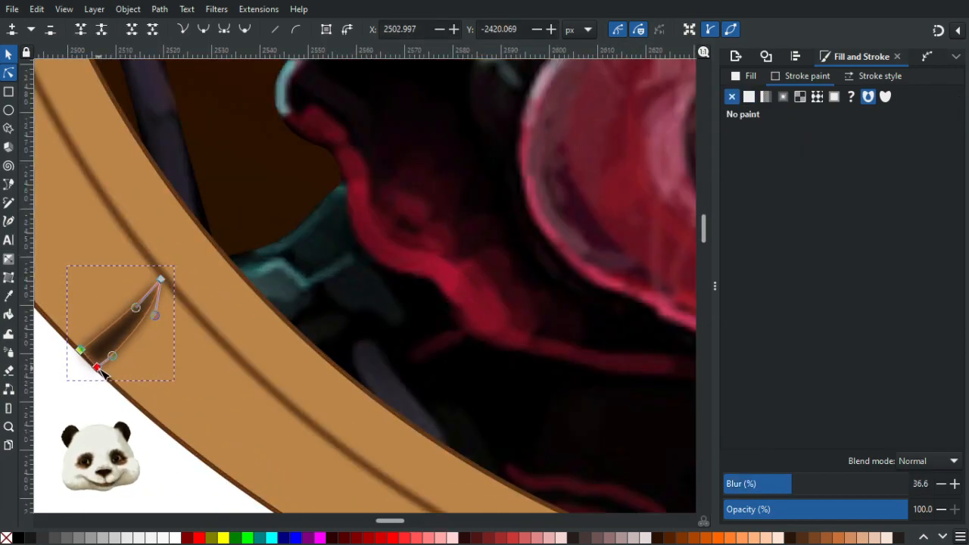
key("Escape")
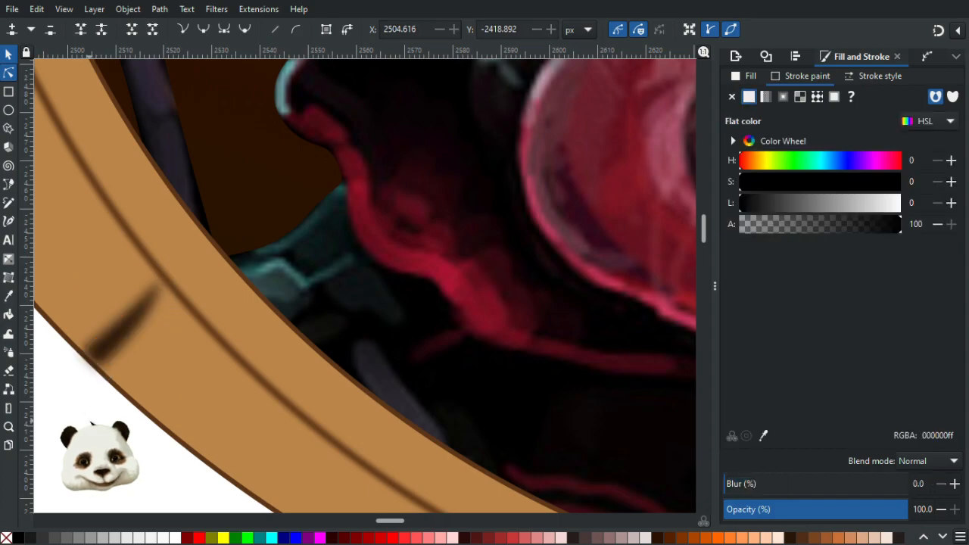
Move the copied groove shadow a little farther down along the frame's lower-left rim.
scroll(91, 421, "down", 5)
left_click_drag(121, 398, 193, 313)
scroll(170, 333, "up", 4)
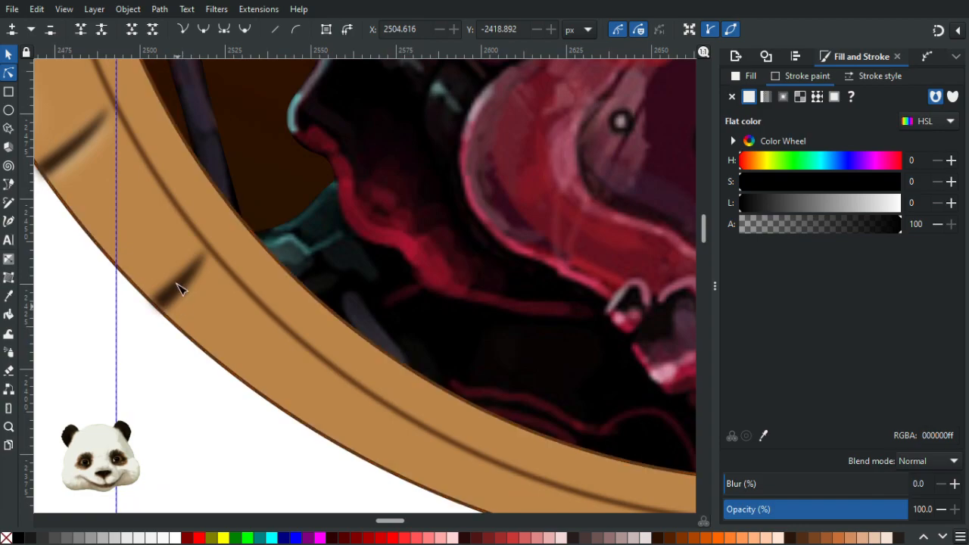
left_click(8, 55)
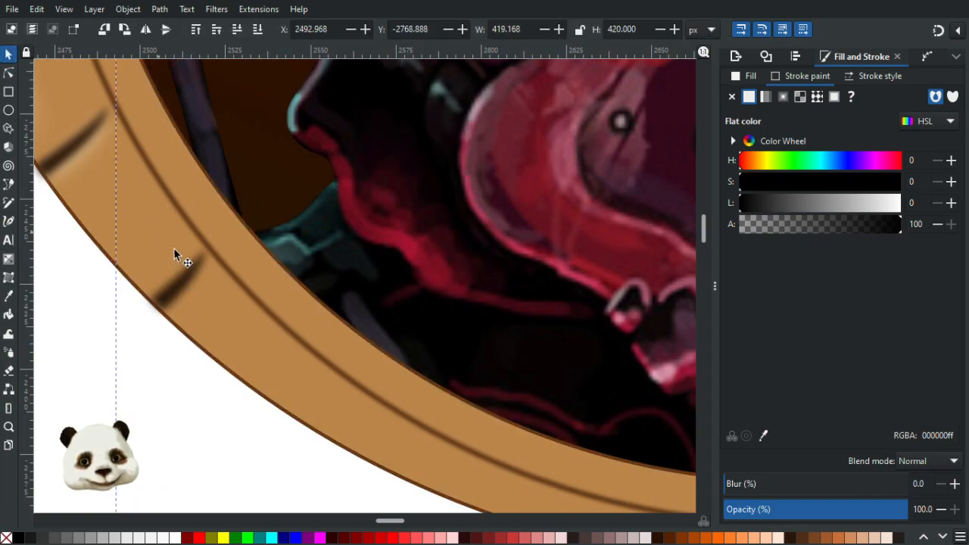
left_click(174, 287)
key("Escape")
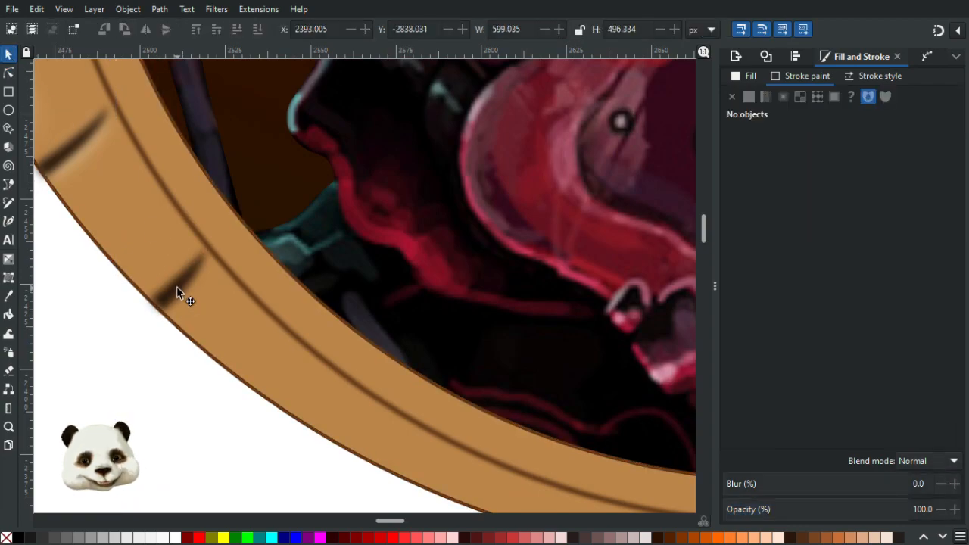
left_click(181, 284)
left_click_drag(180, 282, 214, 316)
left_click(214, 316)
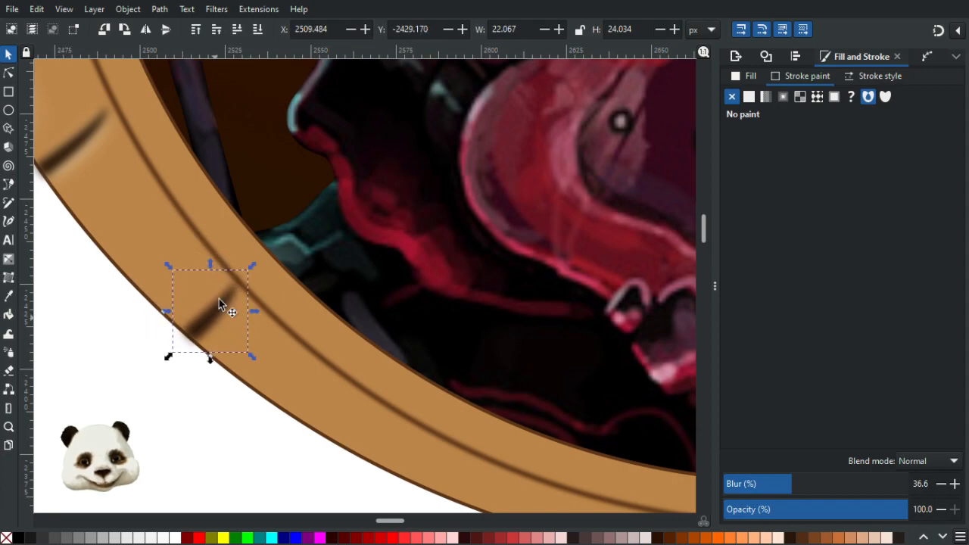
Move the copied shadow's tip node up along the groove ring, adjust the base handle's curve and deselect it.
left_click(8, 73)
scroll(246, 340, "up", 2)
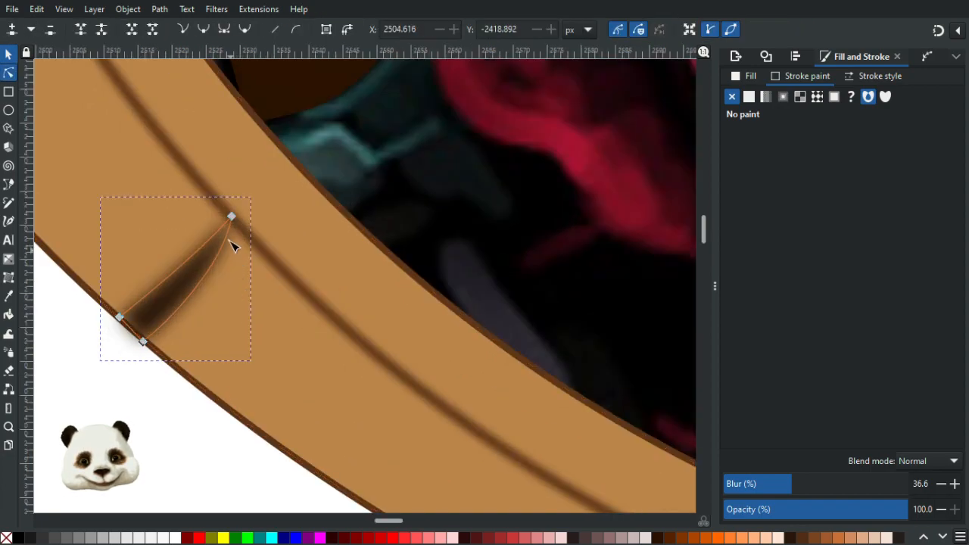
left_click_drag(231, 215, 216, 206)
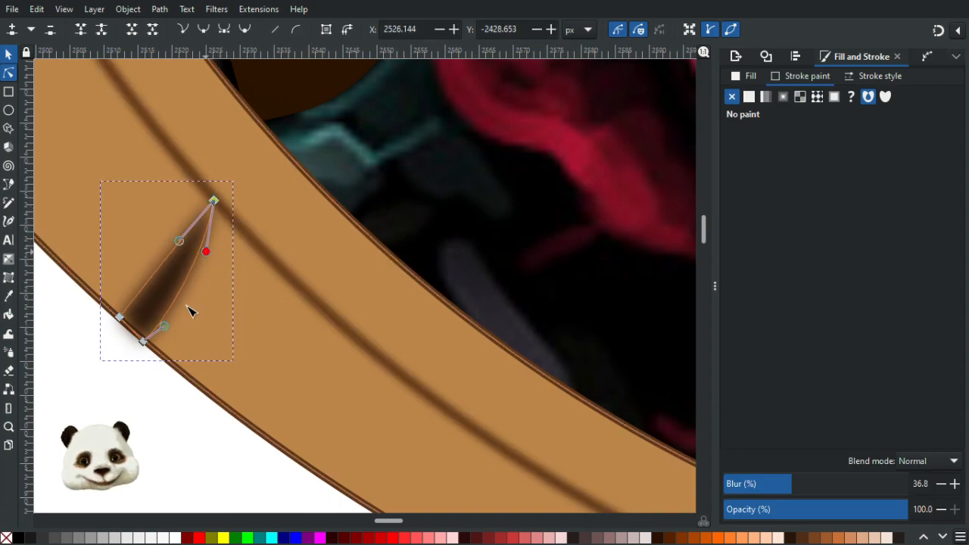
left_click_drag(163, 325, 168, 313)
left_click(97, 404)
scroll(97, 405, "down", 8)
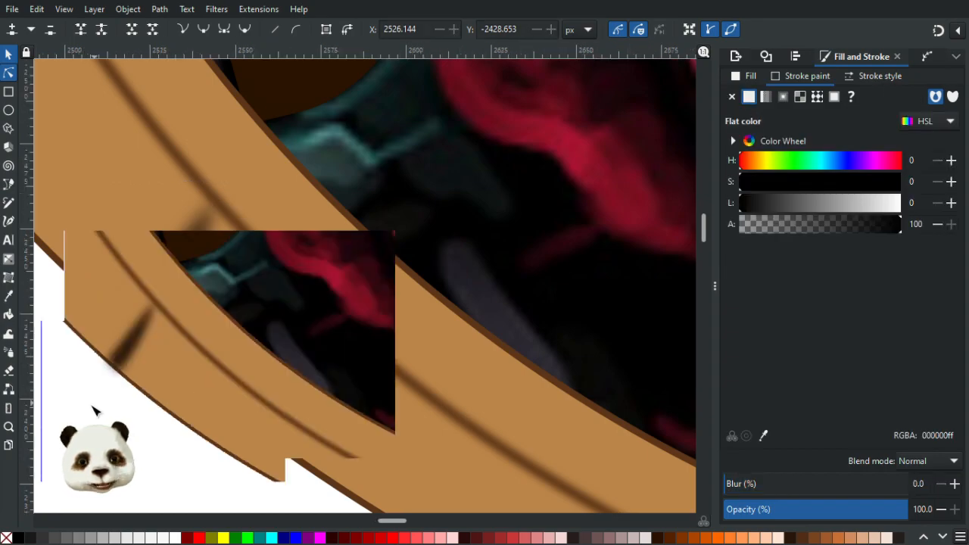
Bend the upper edge of the copied groove shadow slightly inward to make it slimmer, and deselect it.
scroll(97, 405, "up", 6)
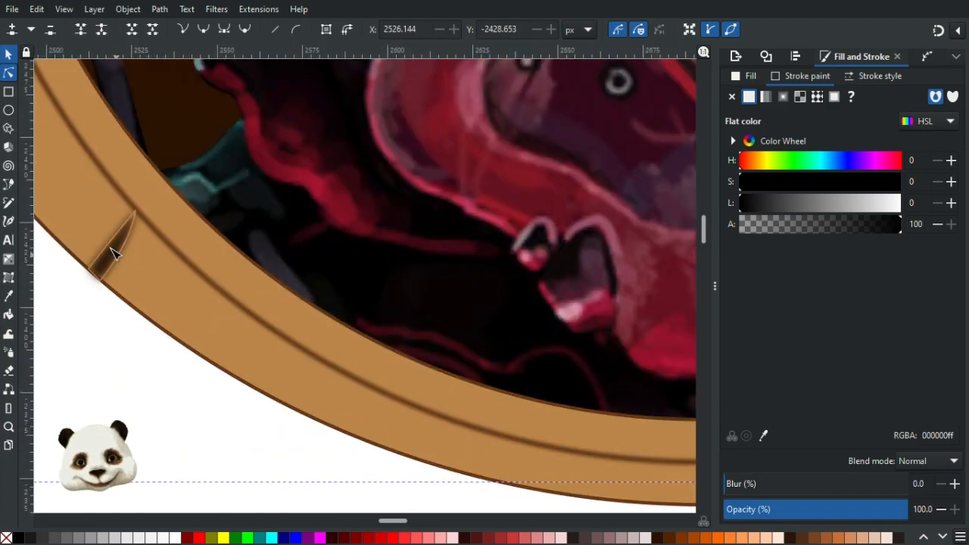
left_click(115, 246)
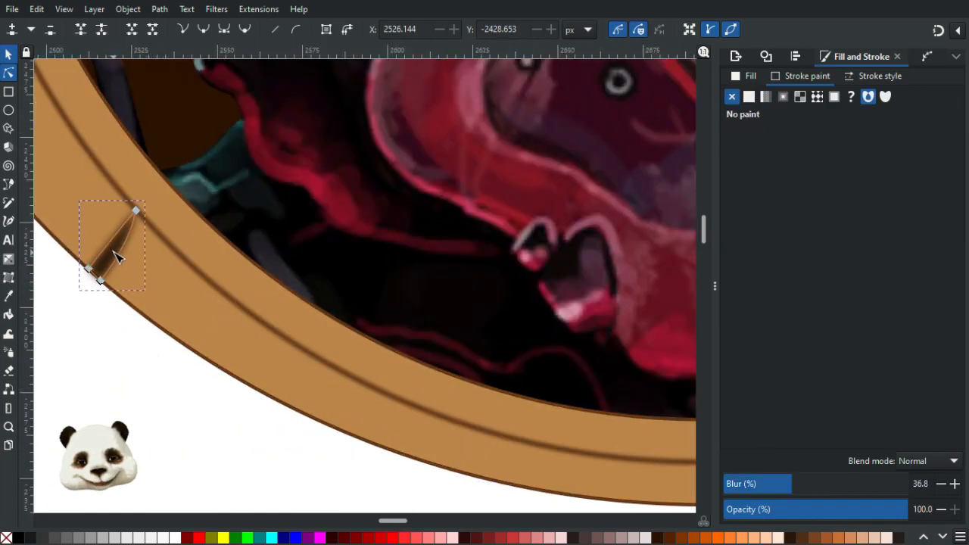
left_click_drag(112, 240, 115, 246)
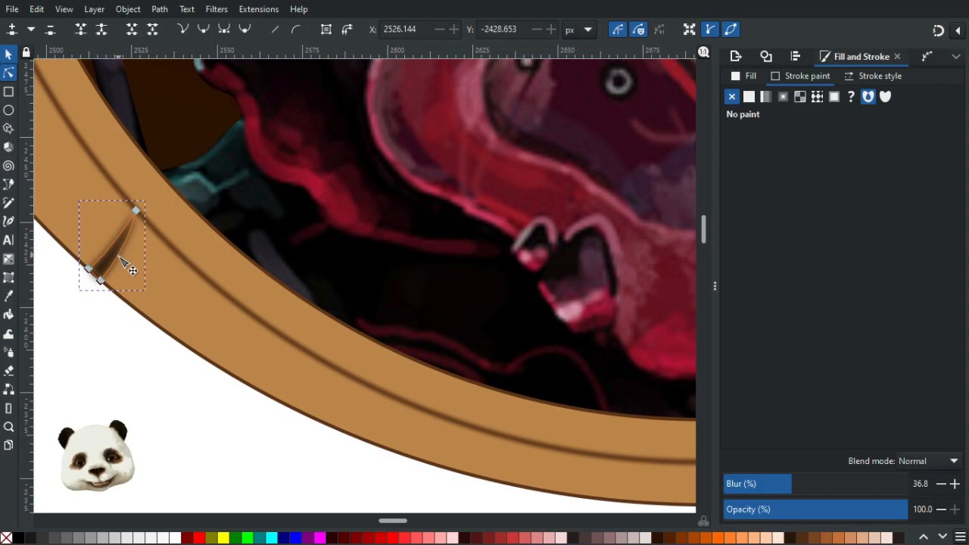
left_click(87, 360)
scroll(93, 372, "down", 5)
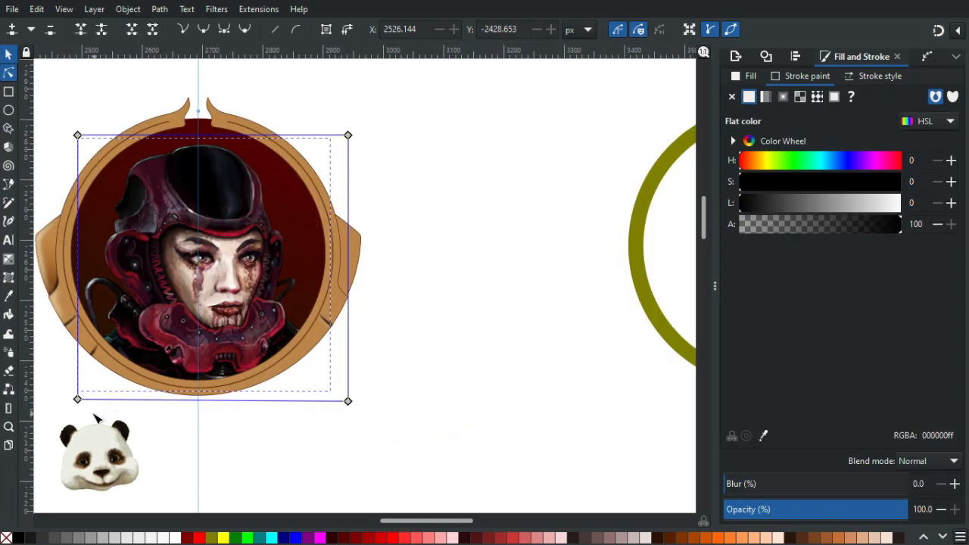
Nudge the copied shadow's tip node slightly down along the groove ring, deselect it and check the lower-left rim.
scroll(90, 409, "up", 4)
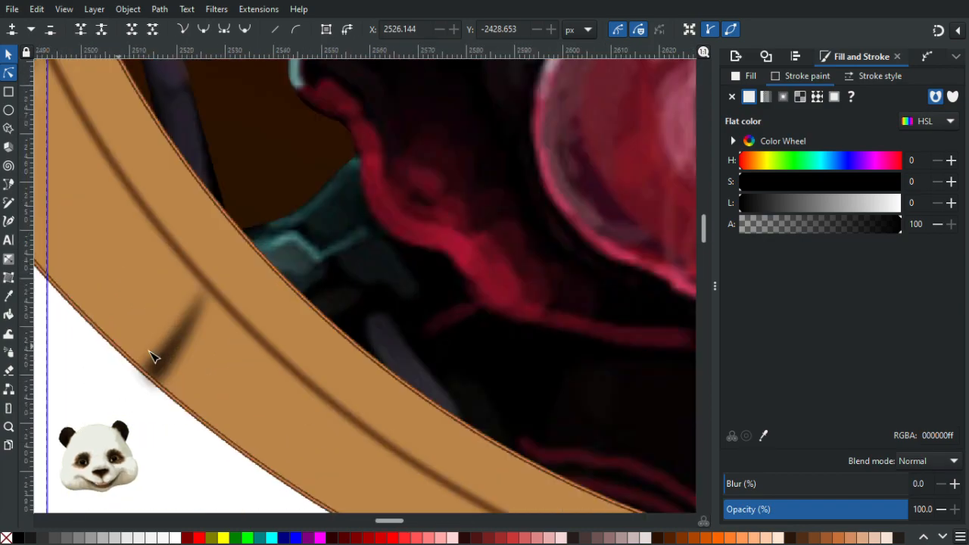
left_click(201, 301)
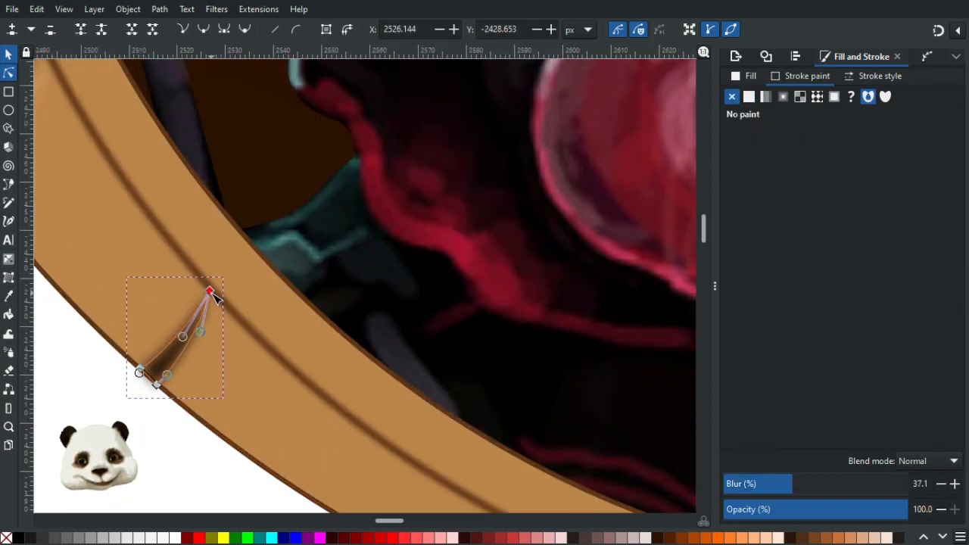
left_click(108, 418)
scroll(97, 438, "down", 5)
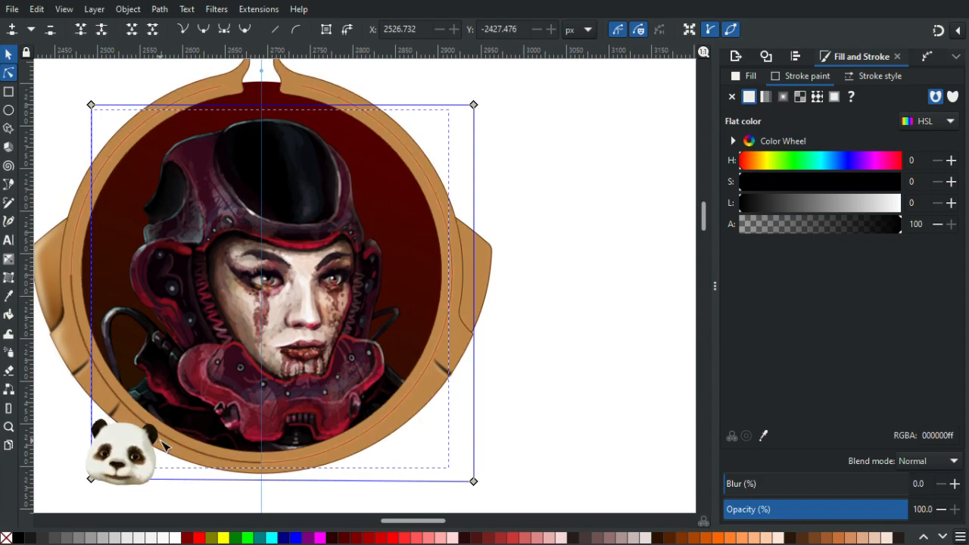
scroll(165, 447, "up", 3)
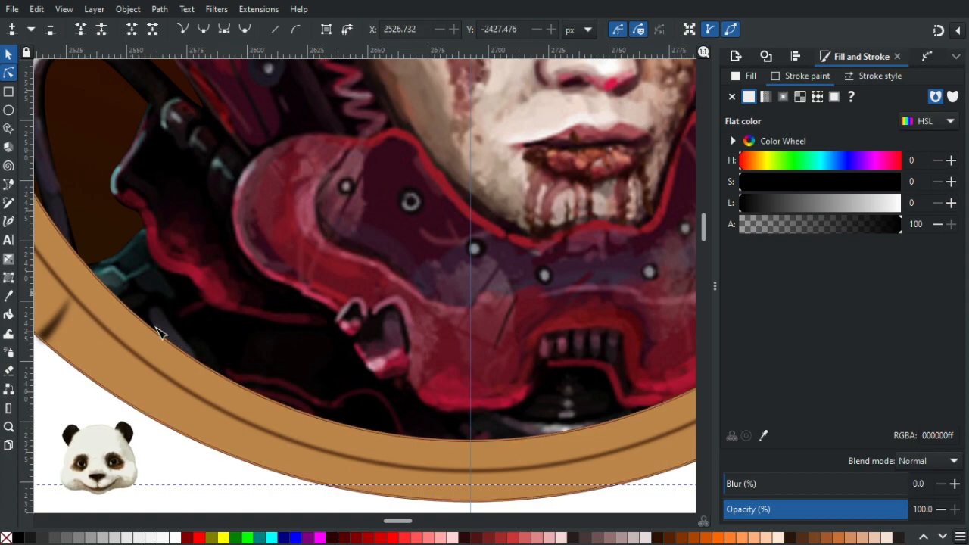
left_click_drag(159, 330, 283, 203)
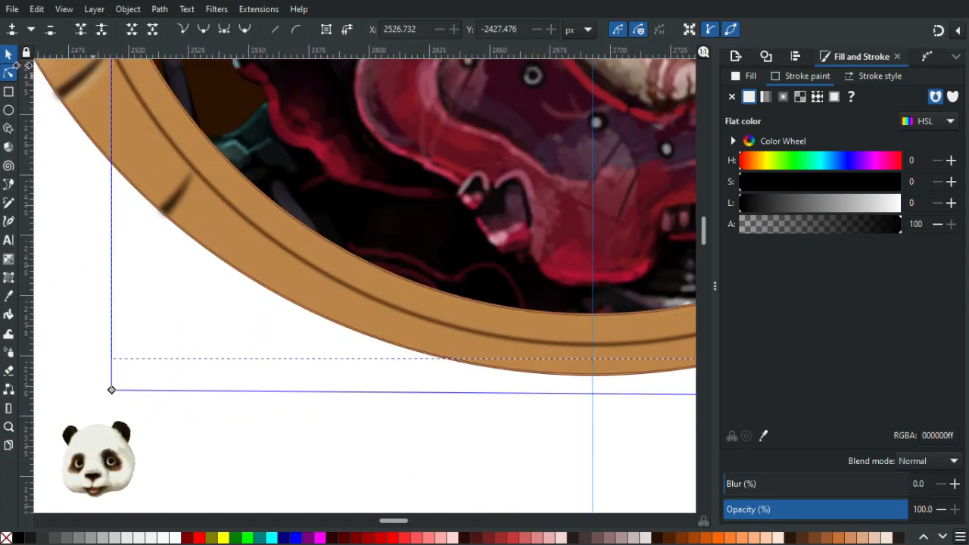
Duplicate the lower groove shadow on the frame's lower-left rim and move the copy farther along the rim toward the frame's bottom.
left_click(176, 195)
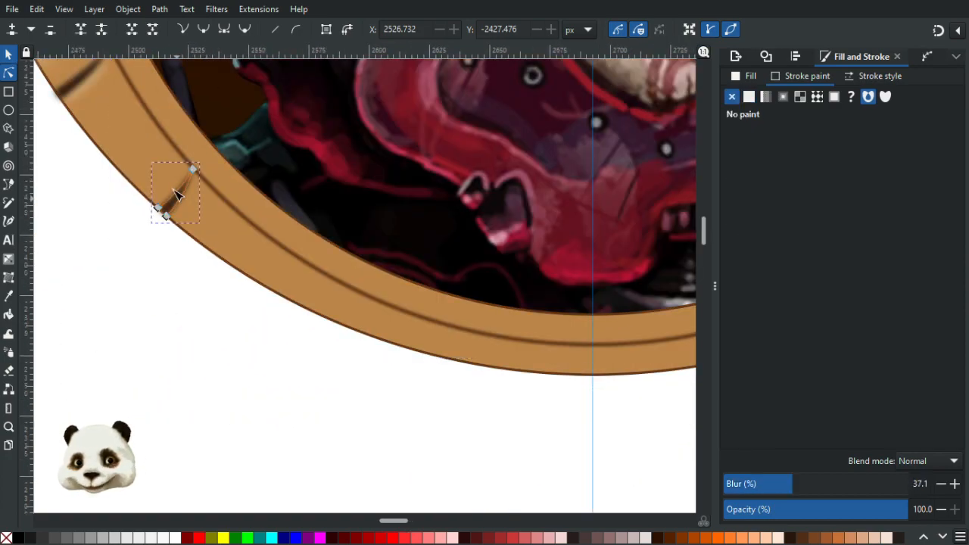
left_click_drag(112, 137, 256, 271)
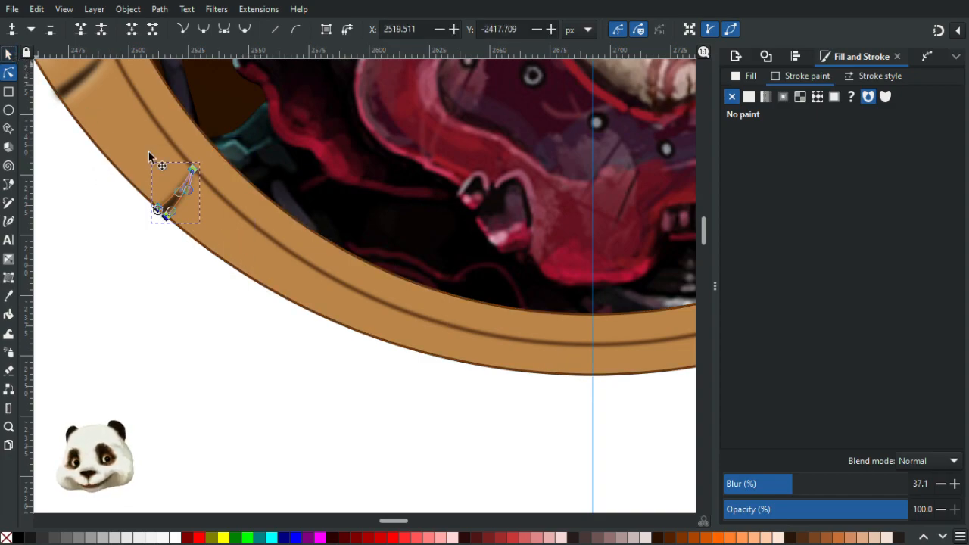
key("s")
key("ctrl+c")
key("ctrl+v")
left_click_drag(223, 220, 323, 296)
key("ctrl+z")
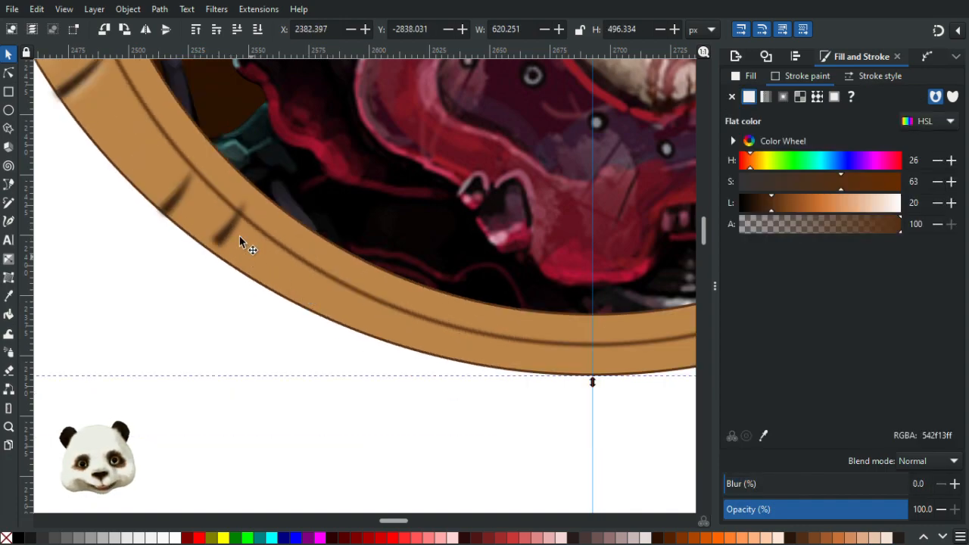
key("Escape")
left_click(229, 231)
mouse_move(229, 230)
left_mouse_down()
mouse_move(331, 307)
mouse_move(318, 298)
left_mouse_up()
Move the new shadow copy's tip node onto the groove ring and fit its base nodes to the rim's outer edge.
scroll(389, 336, "up", 3)
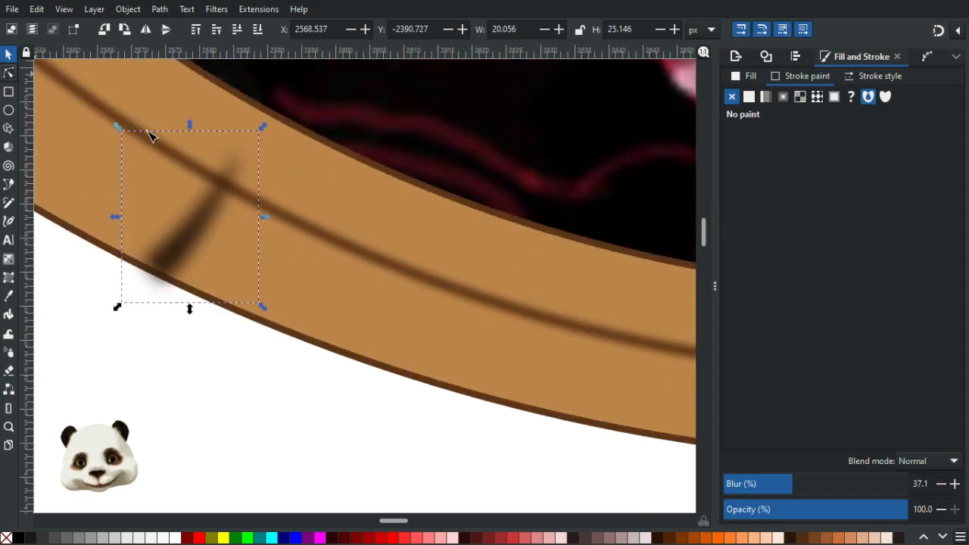
key("n")
left_click_drag(239, 150, 209, 176)
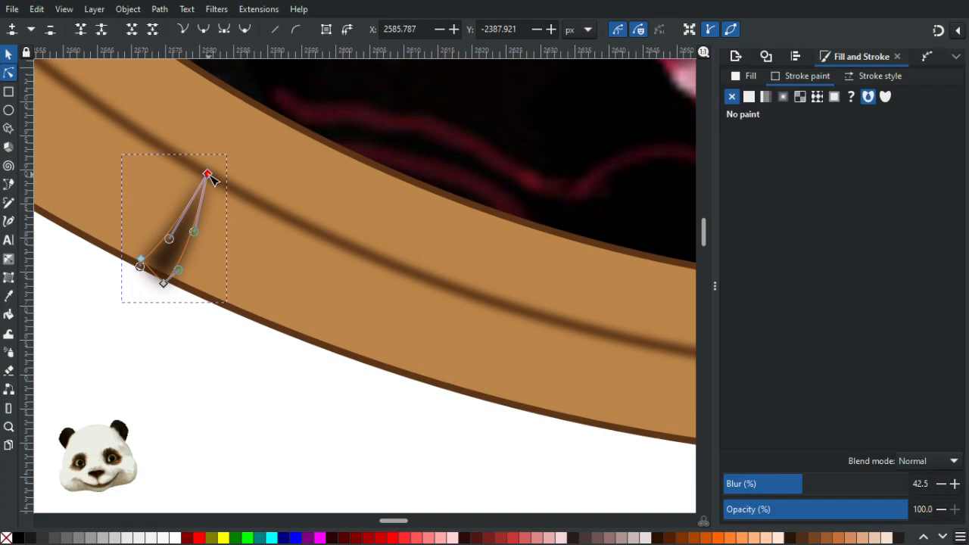
left_click_drag(165, 284, 152, 255)
scroll(91, 309, "down", 3)
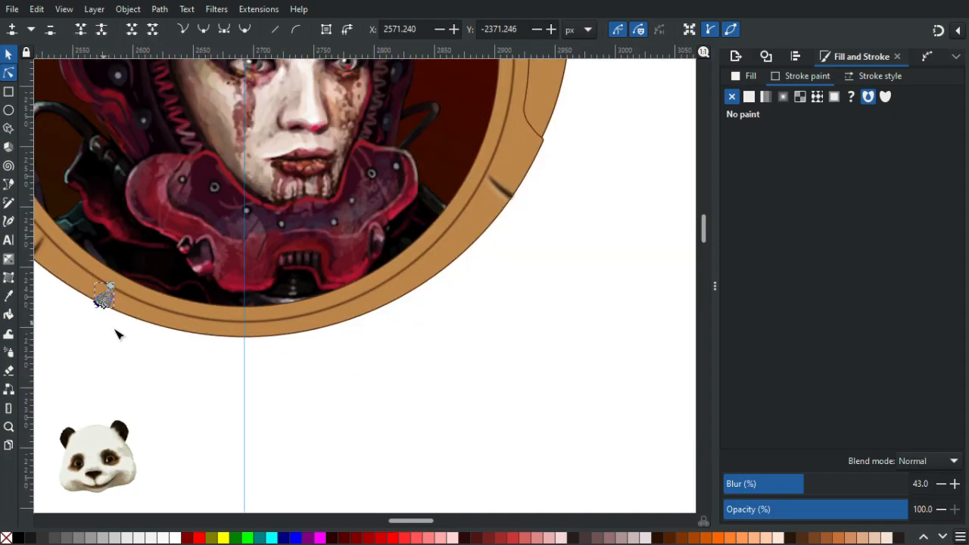
Nudge the new shadow's tip node slightly along the groove ring, deselect it and check the whole frame.
scroll(179, 336, "up", 2)
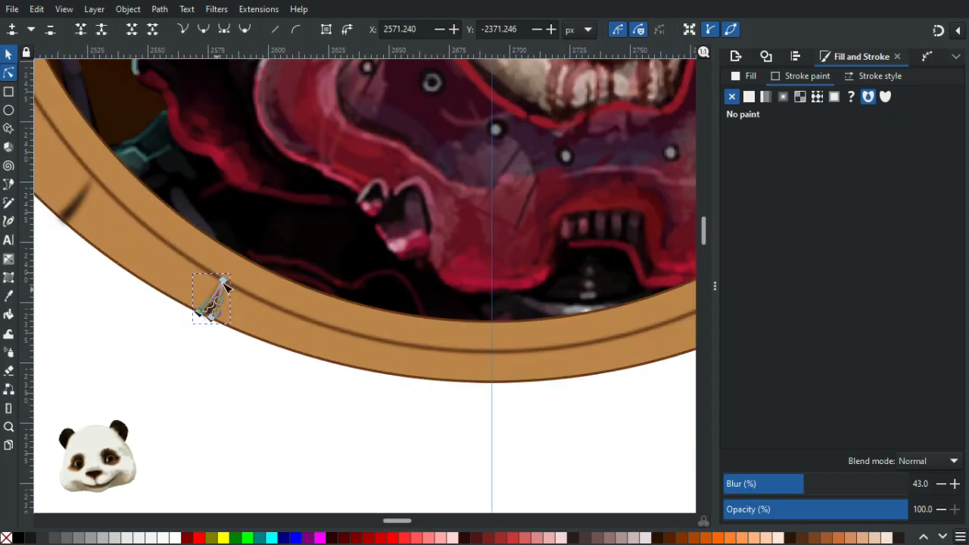
left_click_drag(223, 281, 221, 280)
scroll(176, 328, "up", 3)
left_click(201, 320)
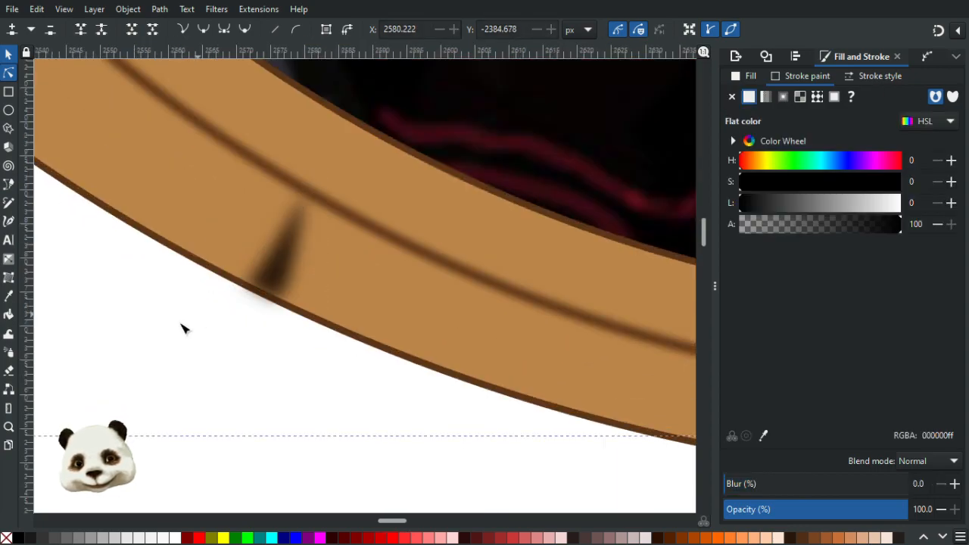
scroll(163, 356, "down", 3)
scroll(139, 401, "down", 1)
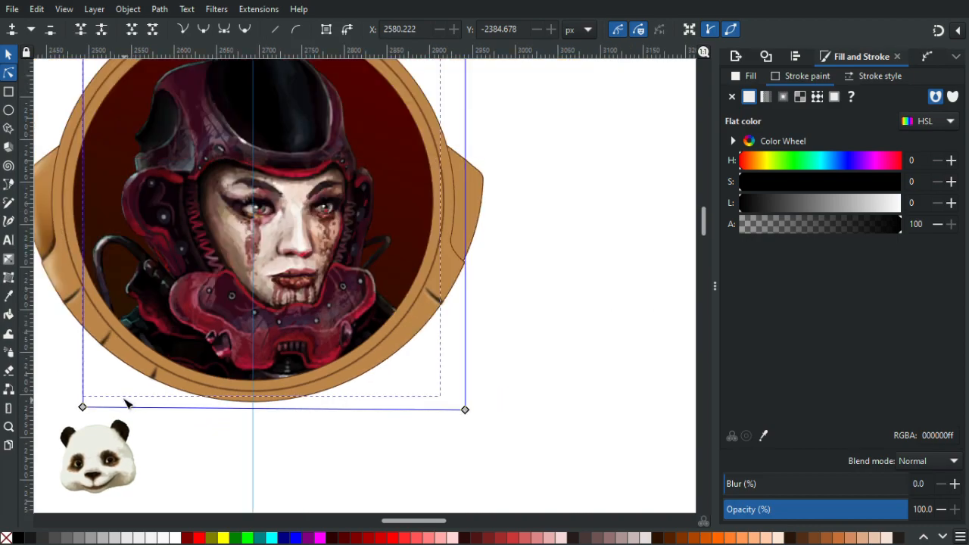
Adjust the curve handle at the base node of the newest groove shadow to reshape its lower edge.
scroll(125, 393, "up", 2)
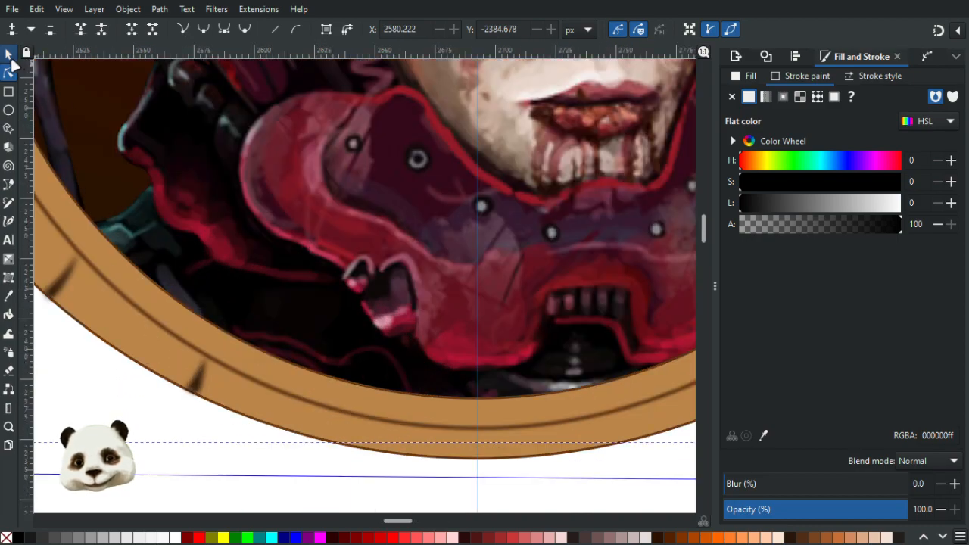
scroll(130, 399, "up", 2)
left_click(251, 390)
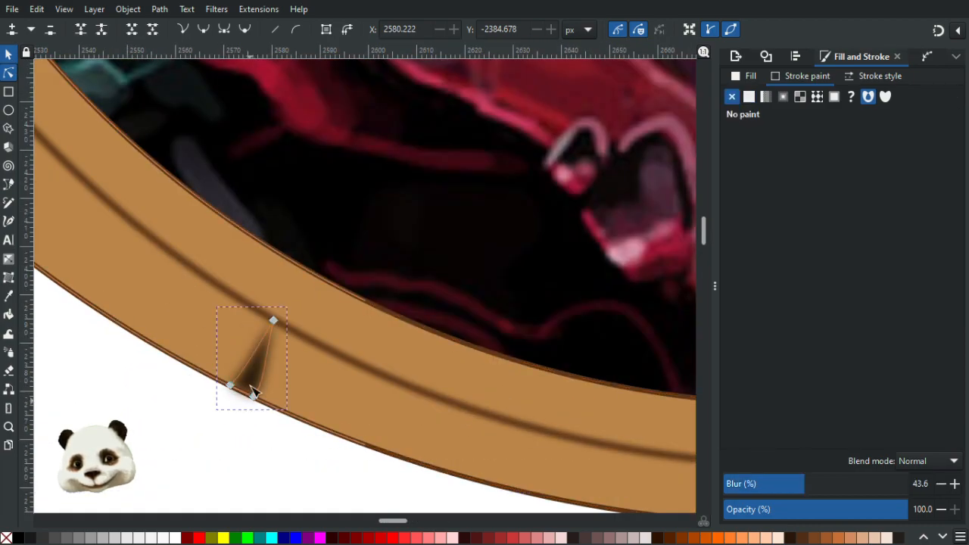
left_click(276, 322)
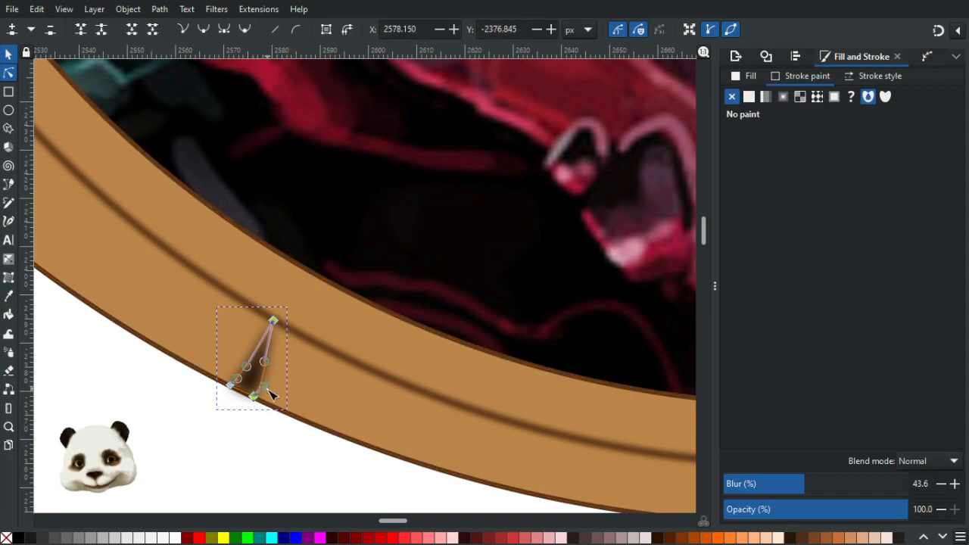
left_click_drag(265, 386, 275, 425)
Move the newest groove shadow slightly back up along the rim, refit its tip node to the groove ring and deselect it.
left_click(8, 54)
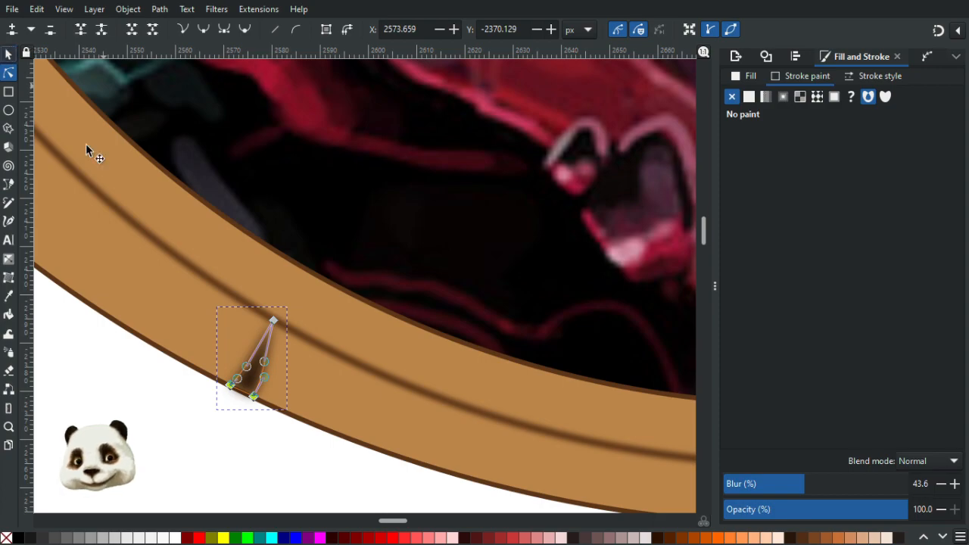
left_click_drag(244, 372, 193, 340)
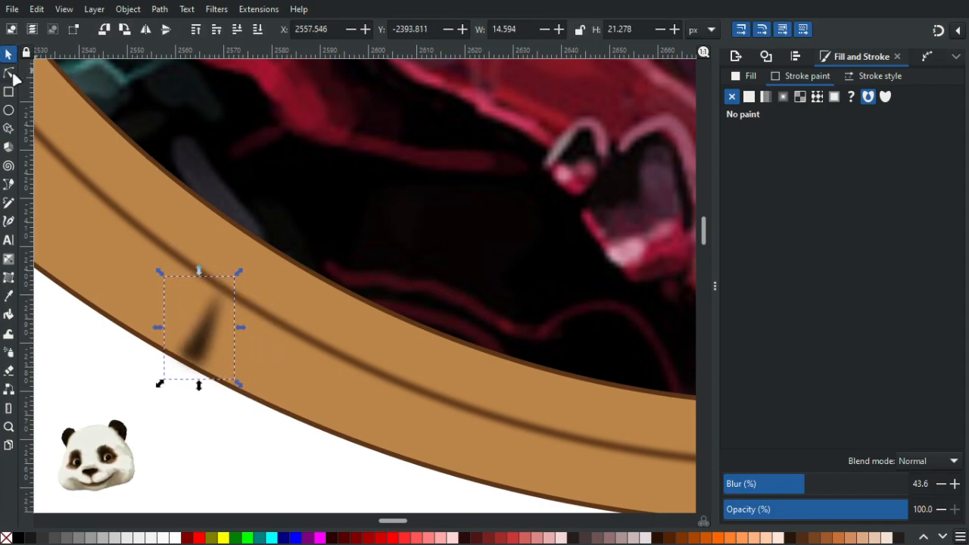
left_click(9, 71)
left_click_drag(221, 288, 222, 292)
scroll(178, 386, "down", 3)
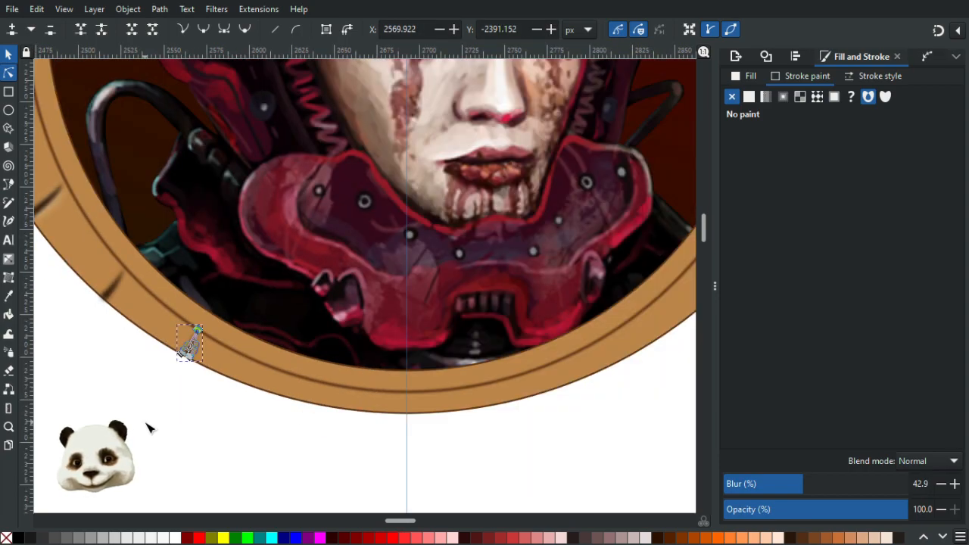
key("Escape")
scroll(149, 429, "down", 4)
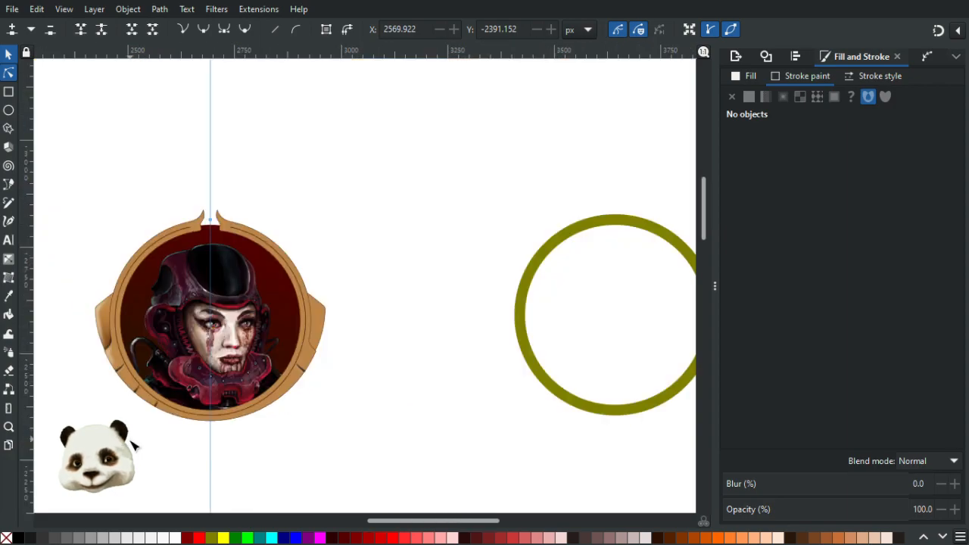
Narrow the newest shadow's base by moving its base node inward, bend its edges inward to slim it, and deselect it.
scroll(132, 435, "up", 2)
scroll(237, 365, "up", 5)
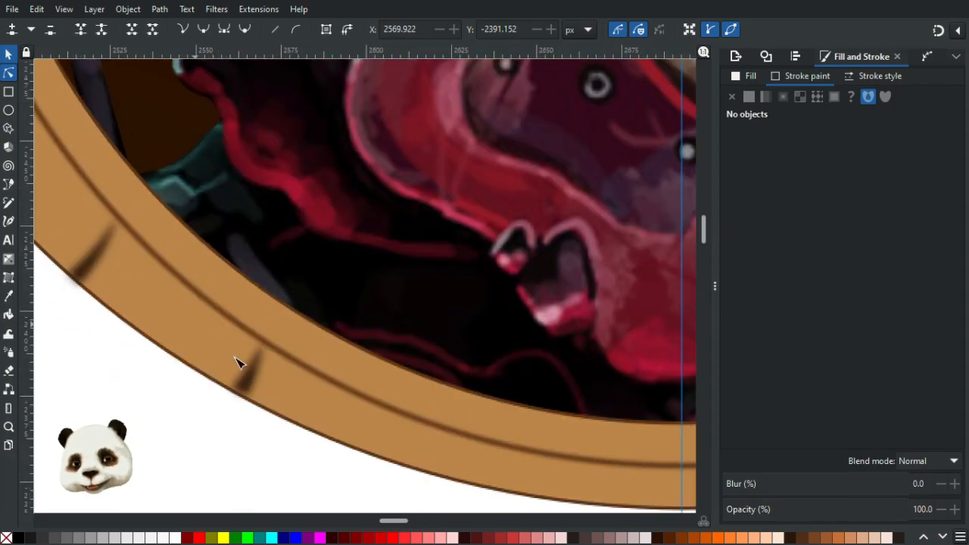
left_click(234, 378)
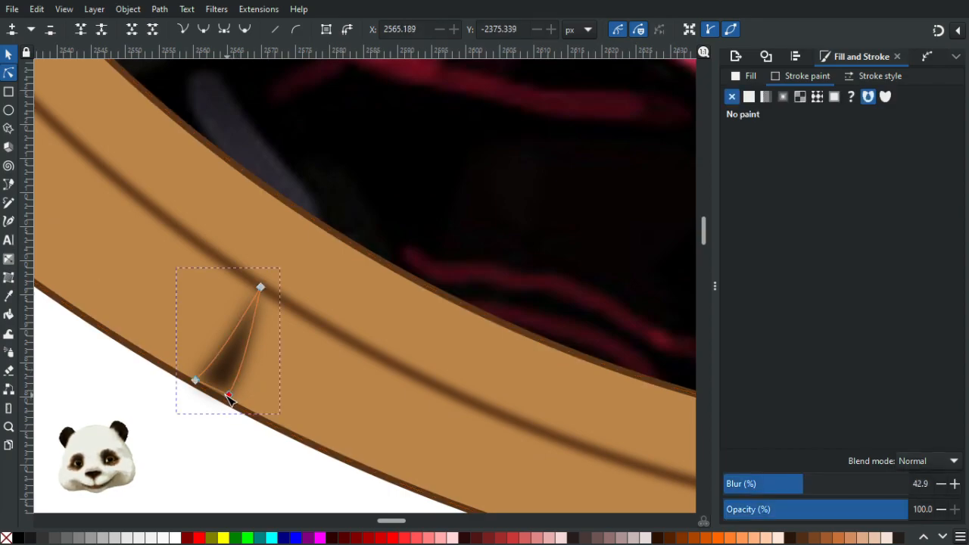
left_click(221, 395)
left_click_drag(223, 396, 220, 395)
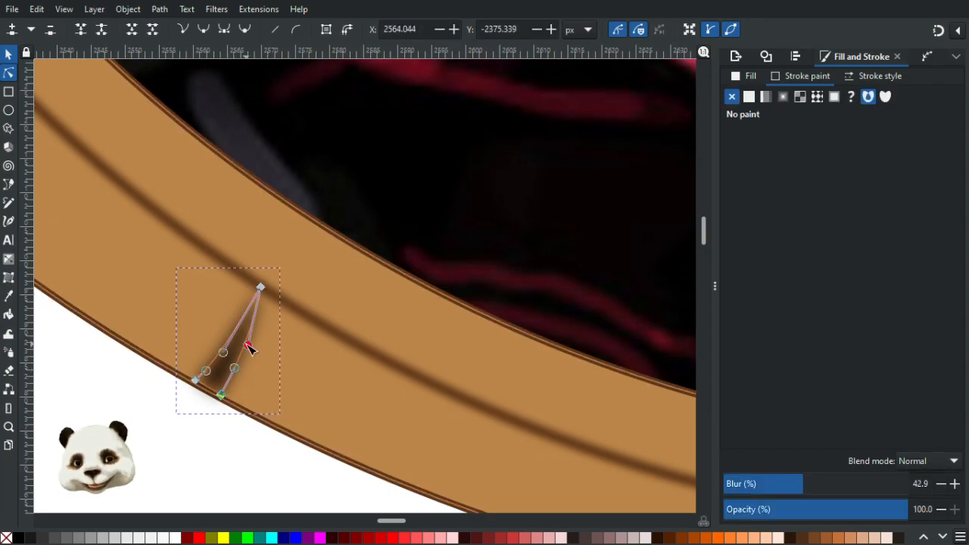
left_click_drag(245, 347, 227, 345)
left_click(134, 434)
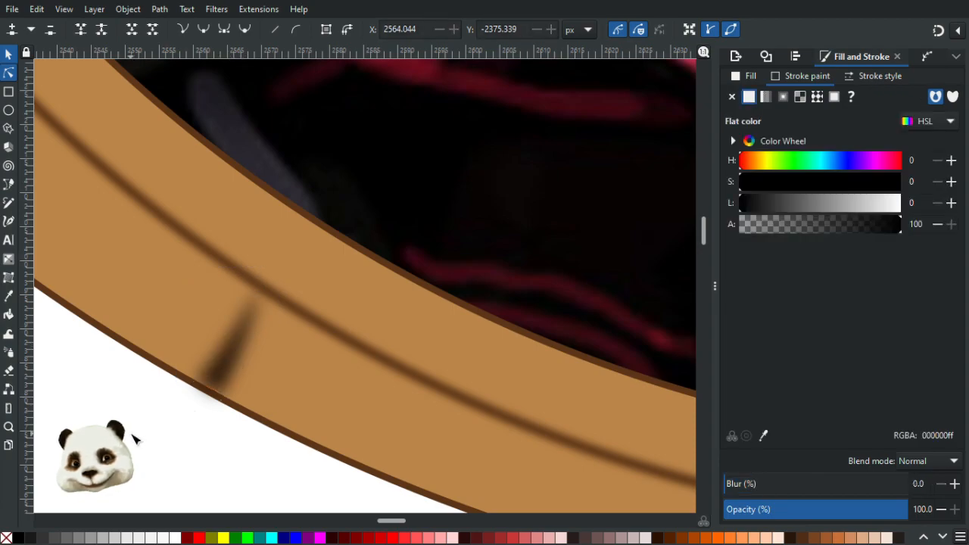
Inspect the newest shadow's base handle and examine the spacing of the groove shadows along the frame's lower-left rim.
left_click(217, 374)
left_click(210, 379)
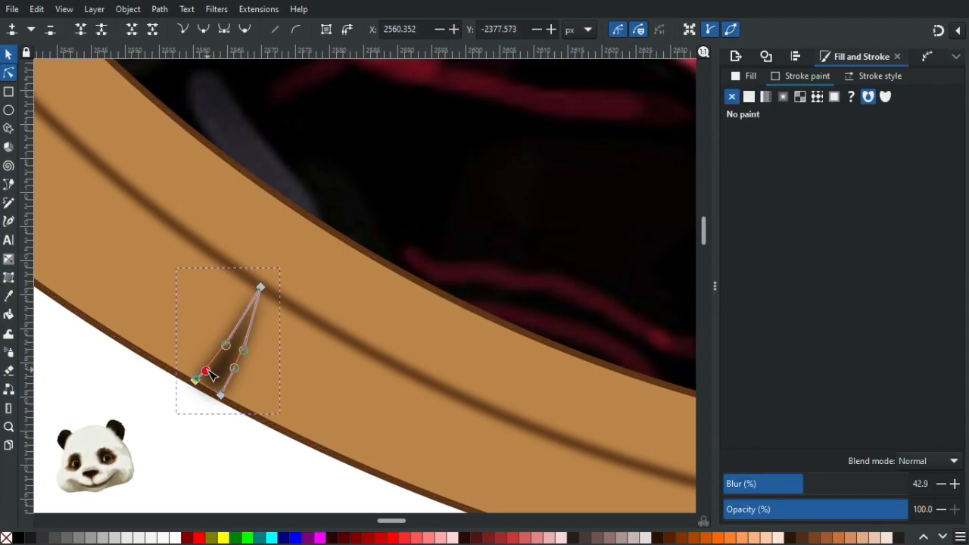
left_click(99, 440)
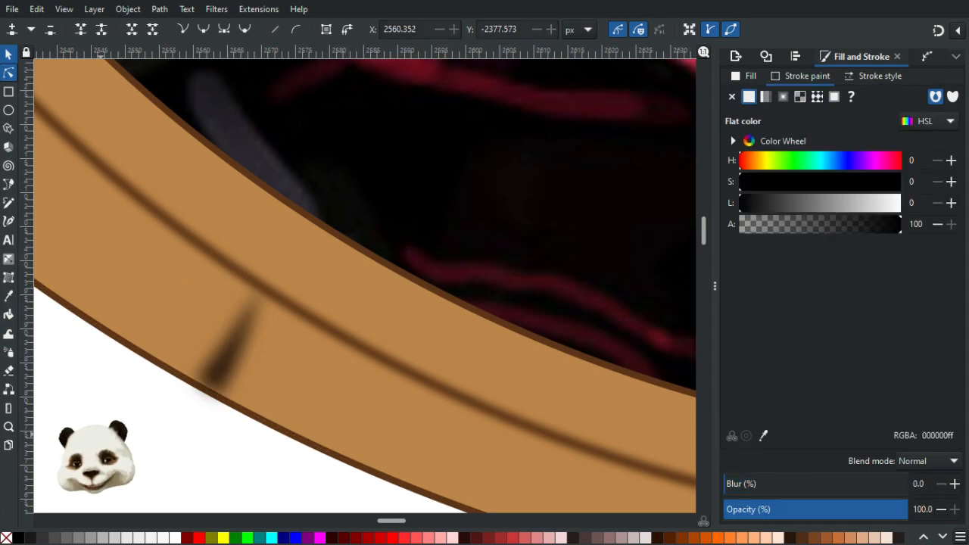
scroll(99, 439, "down", 9)
left_click_drag(228, 444, 301, 375)
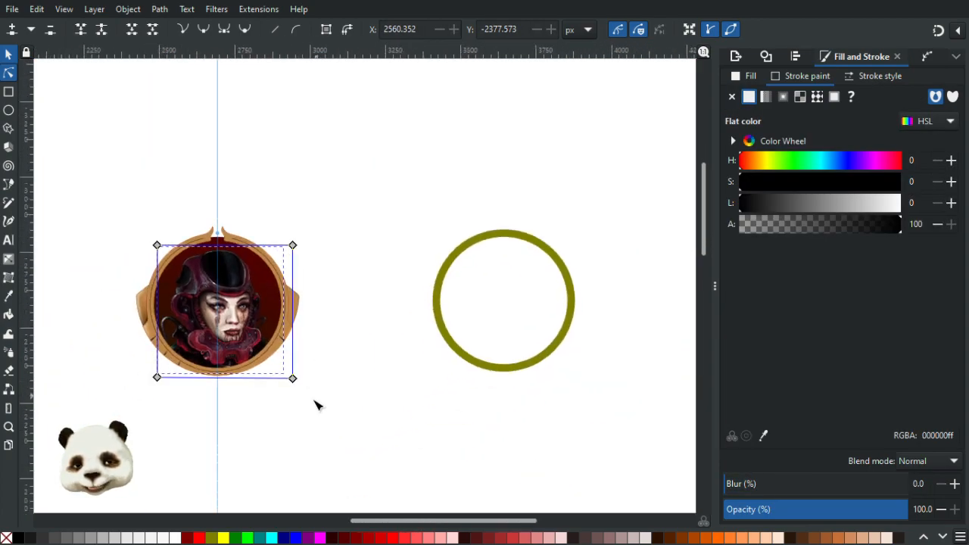
left_click(311, 401)
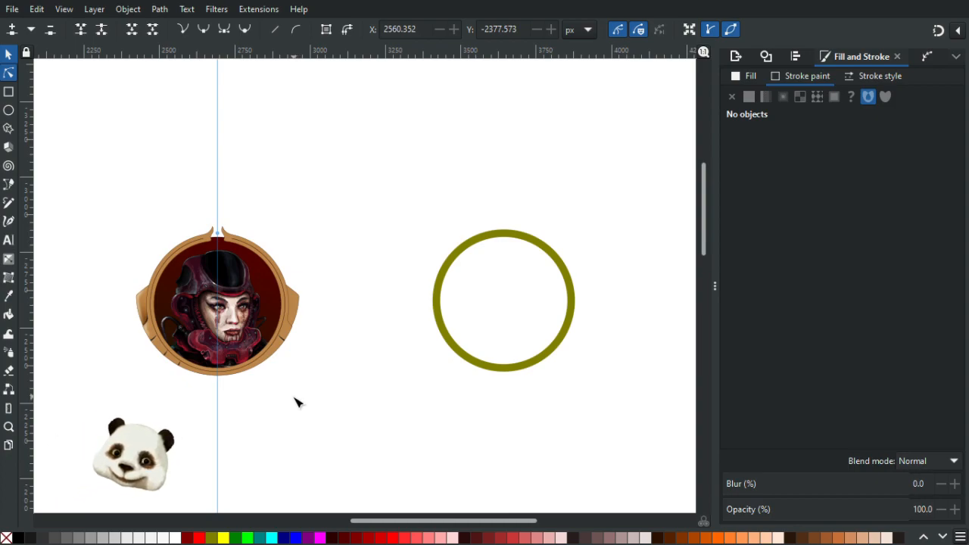
scroll(195, 356, "up", 4)
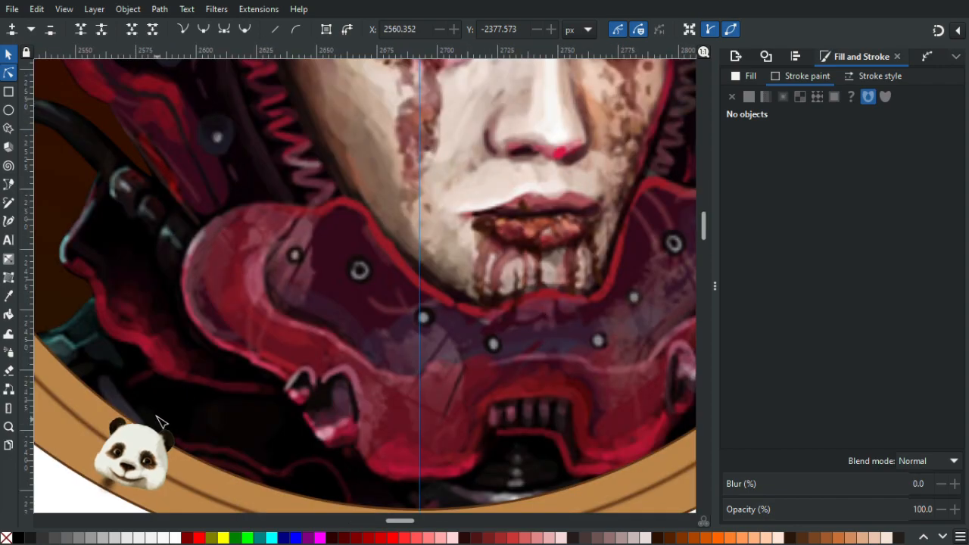
scroll(299, 265, "up", 3)
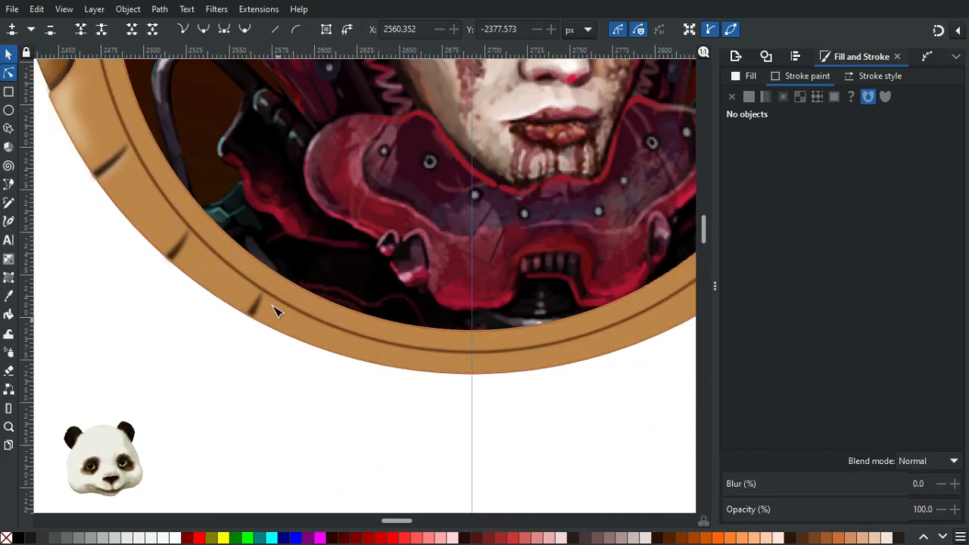
Select the two lowest groove shadows on the frame's lower-left rim together and group them.
left_click(8, 55)
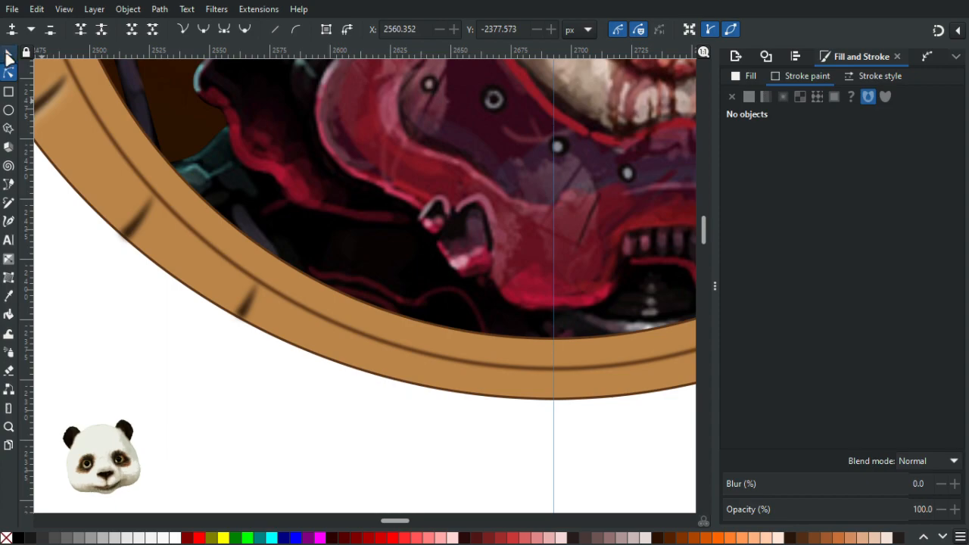
left_click(248, 300)
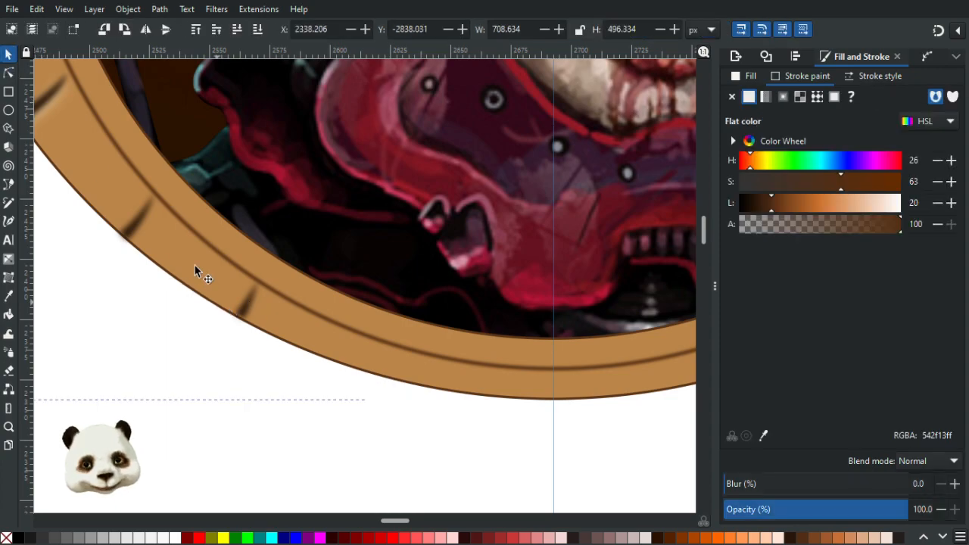
key("Escape")
left_click(135, 225)
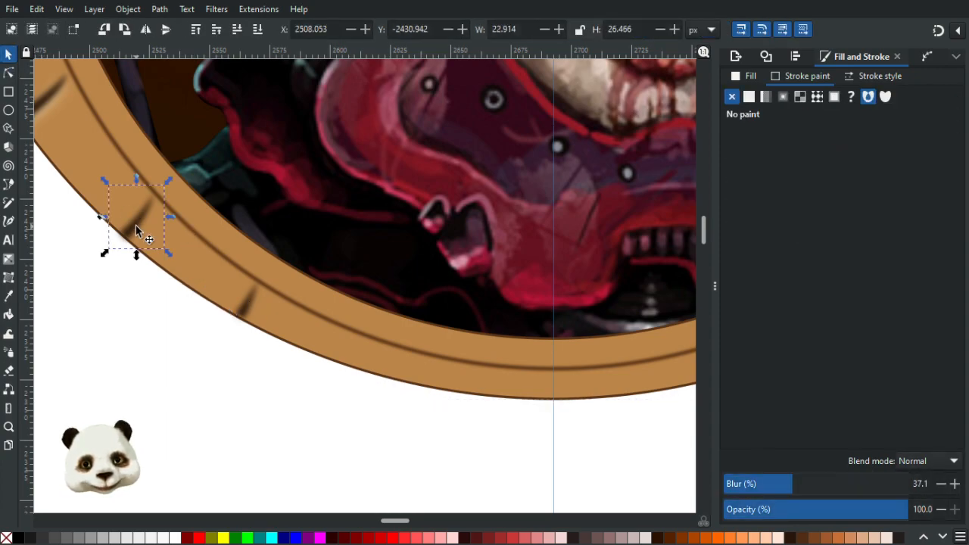
left_click(248, 308, "shift")
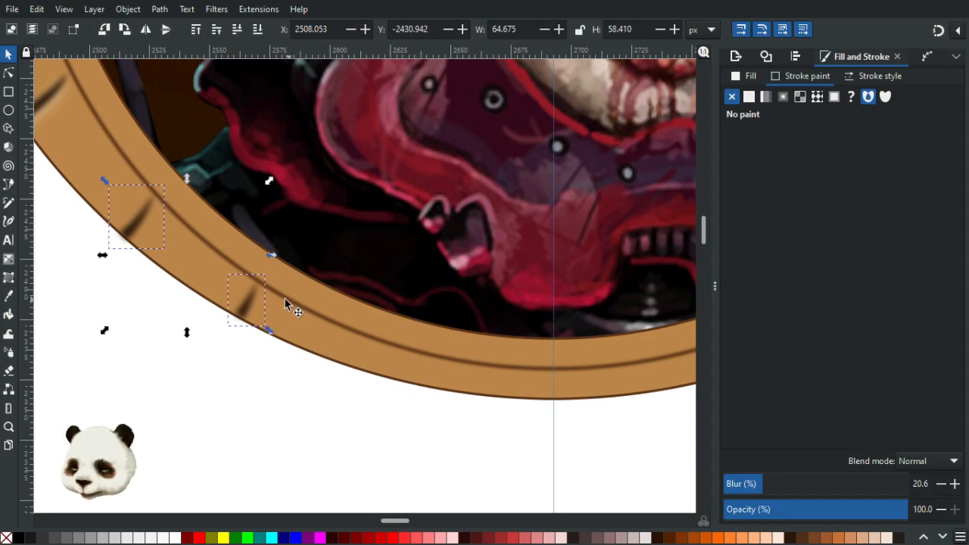
left_click_drag(220, 312, 261, 374)
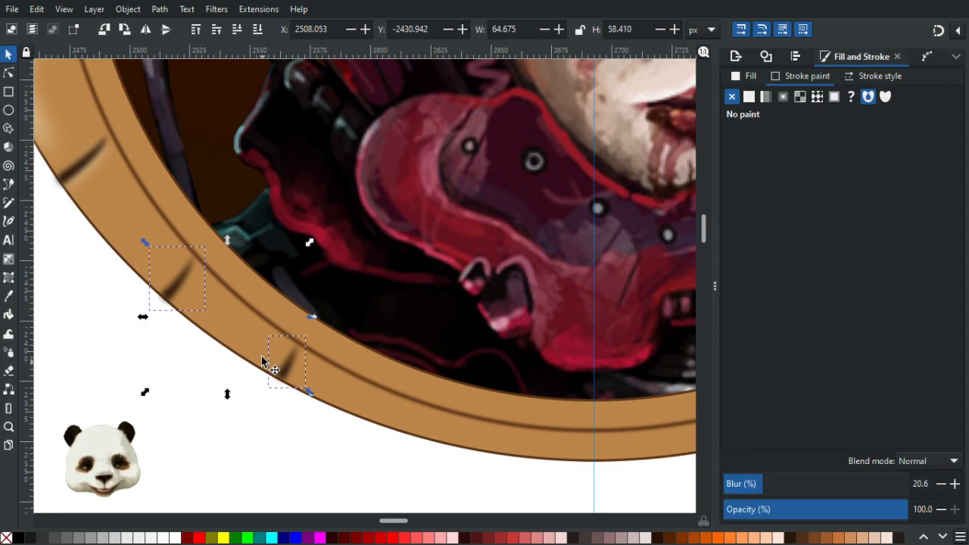
key("ctrl+g")
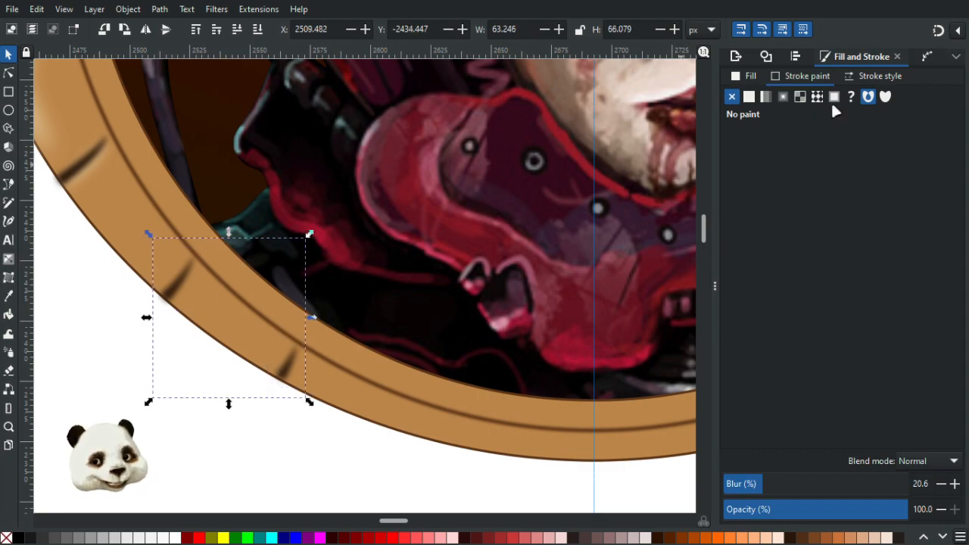
Add a Mirror symmetry path effect to the grouped groove shadows.
left_click(926, 57)
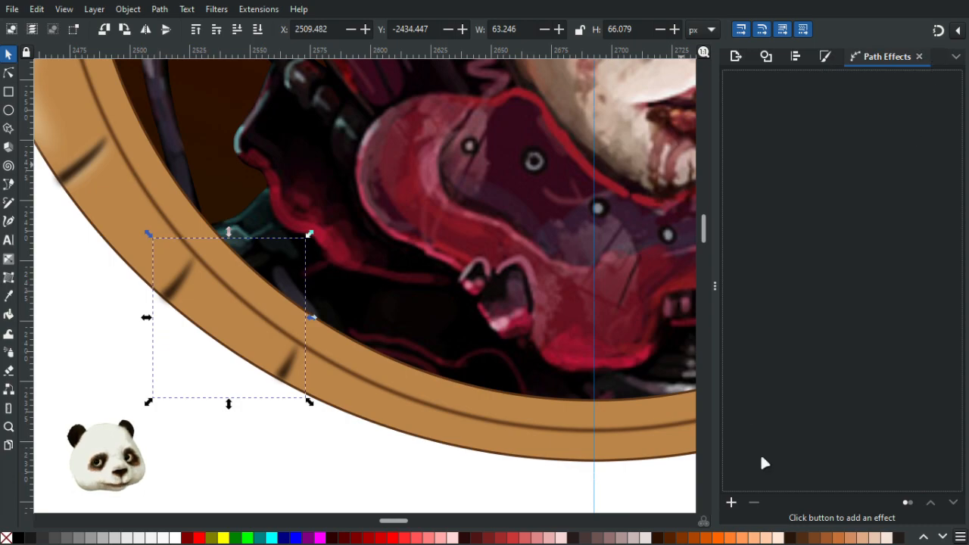
left_click(732, 502)
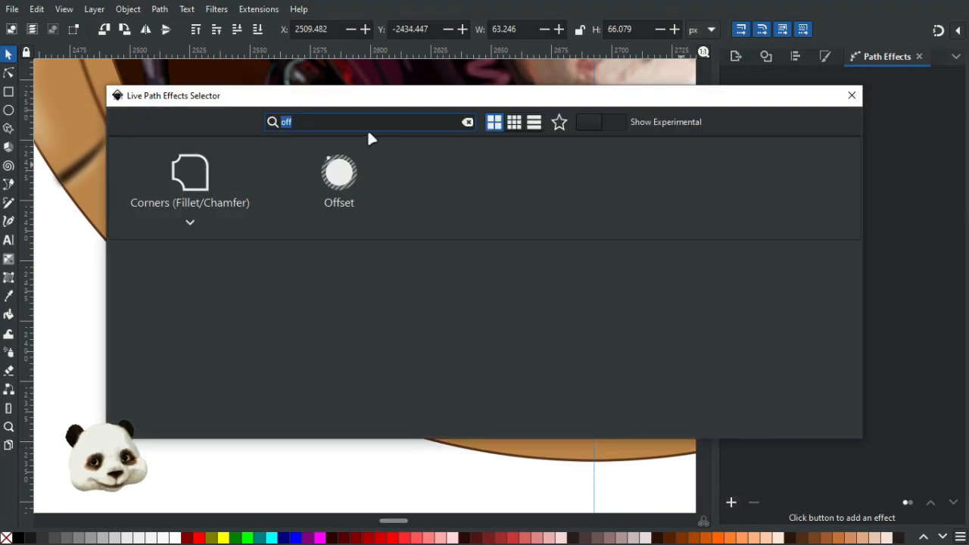
type("miro")
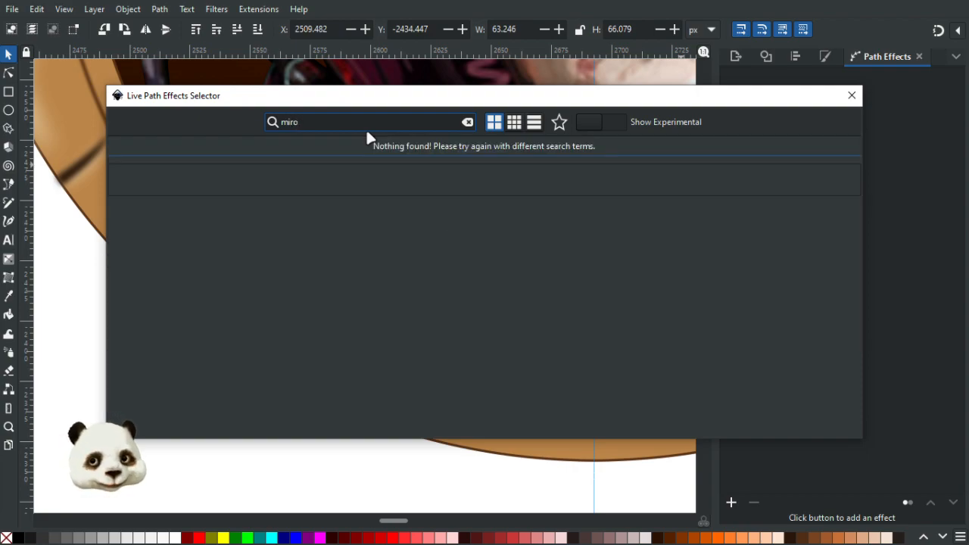
key("BackSpace")
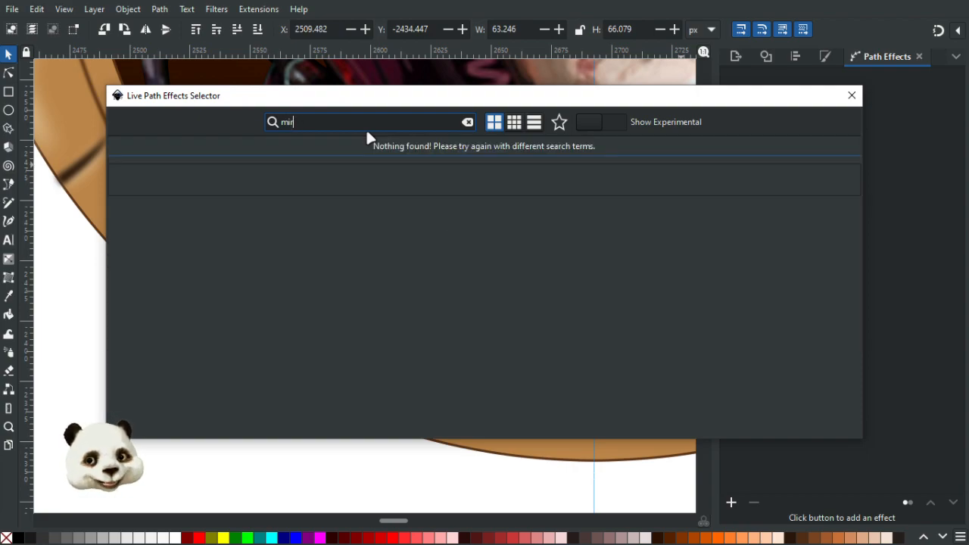
left_click(176, 182)
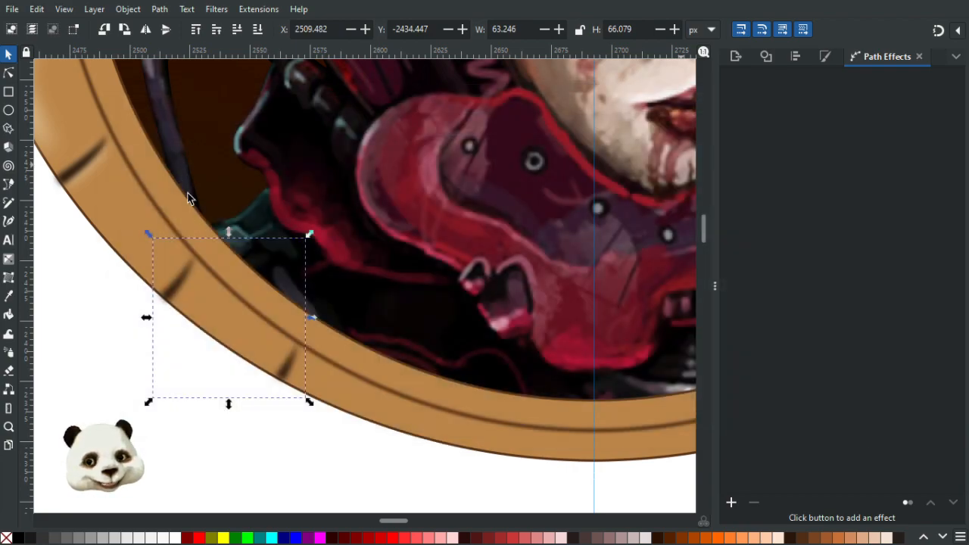
Move the mirror line onto the vertical centre guide at X 712.40 to repeat the shadows on the opposite rim, and deselect the group.
scroll(363, 291, "down", 3)
scroll(378, 301, "up", 2)
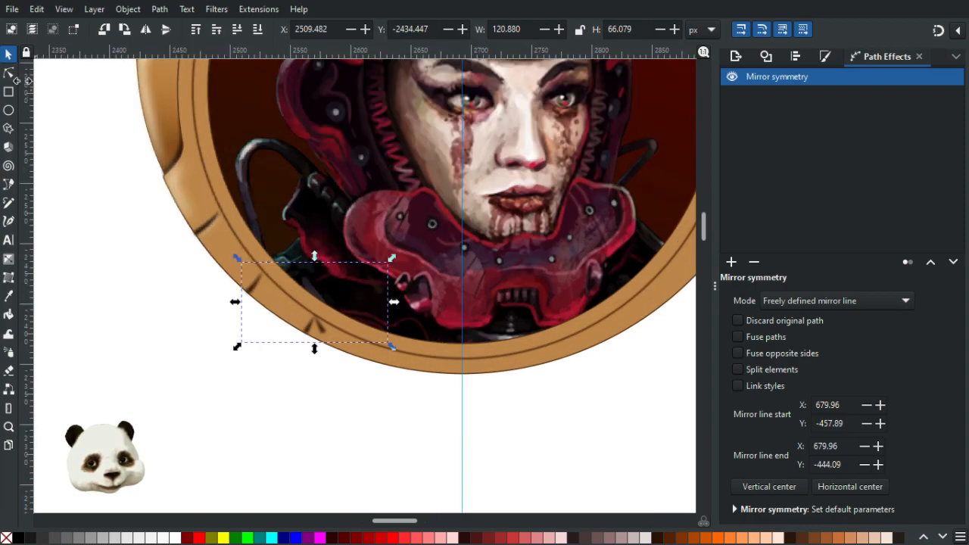
key("n")
left_click_drag(315, 303, 474, 306)
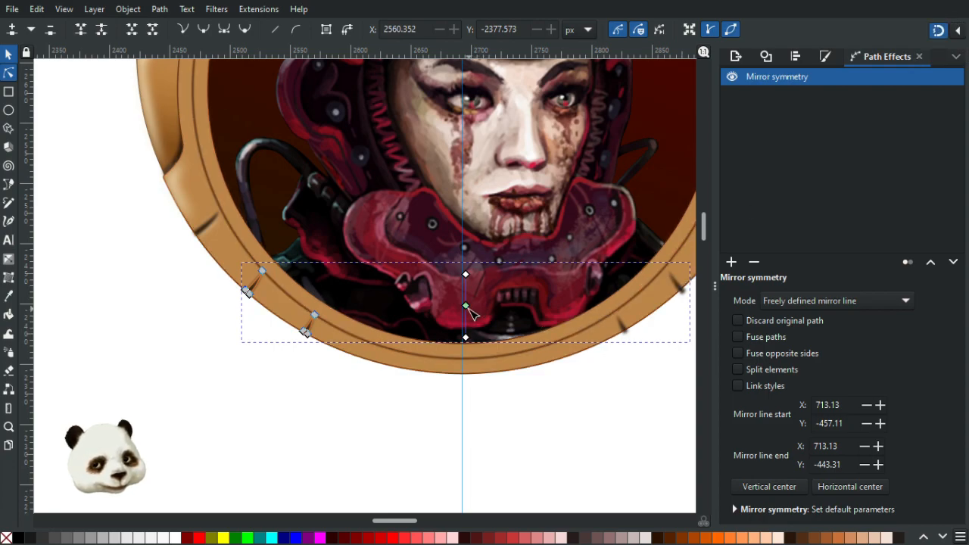
left_click_drag(467, 306, 464, 307)
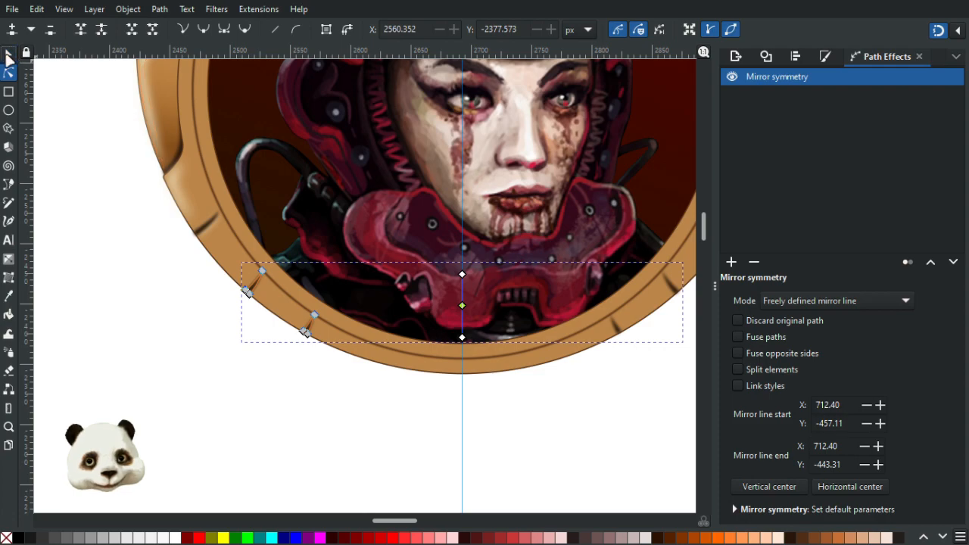
left_click(7, 55)
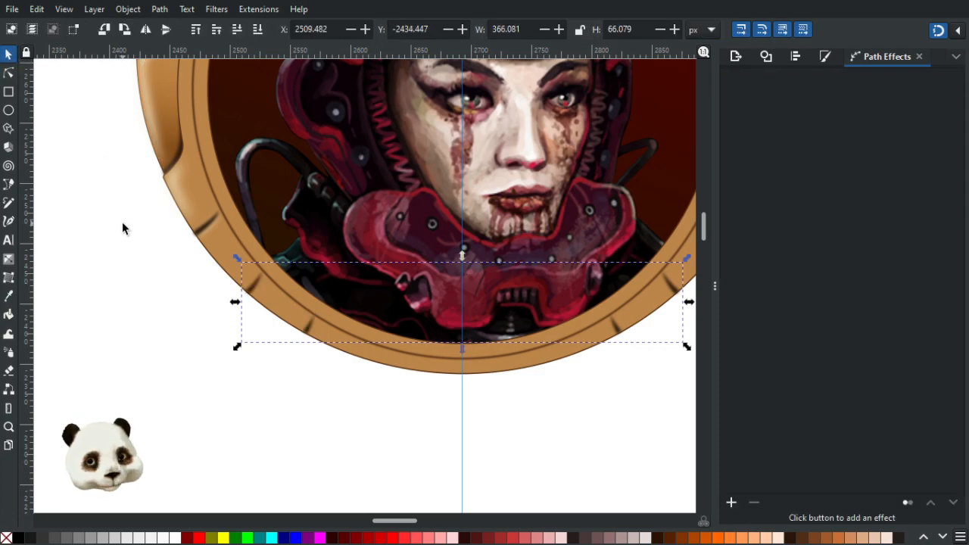
left_click(198, 373)
scroll(198, 381, "down", 2)
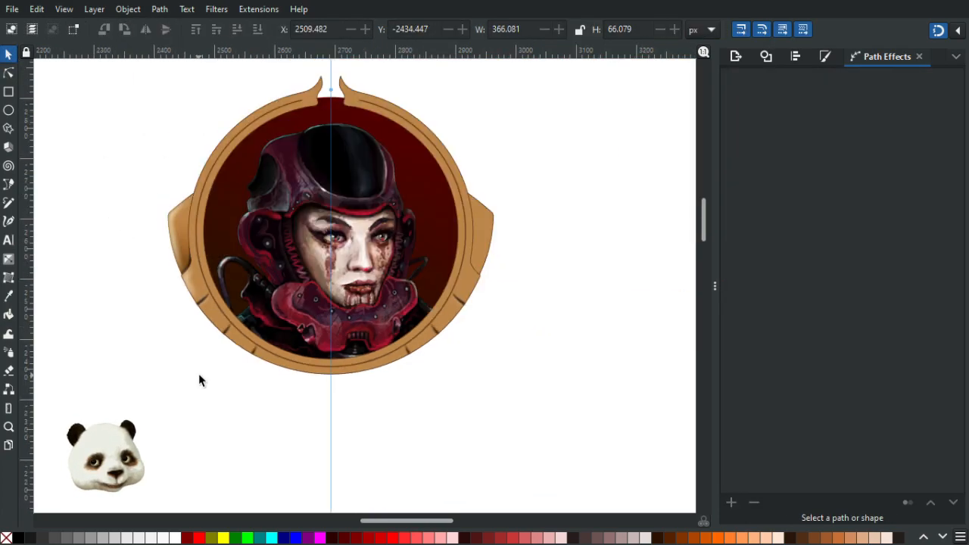
Copy the blurred light highlight beside the uppermost groove shadow and place the copy beside the next groove shadow down the lower-left rim.
scroll(216, 318, "up", 4)
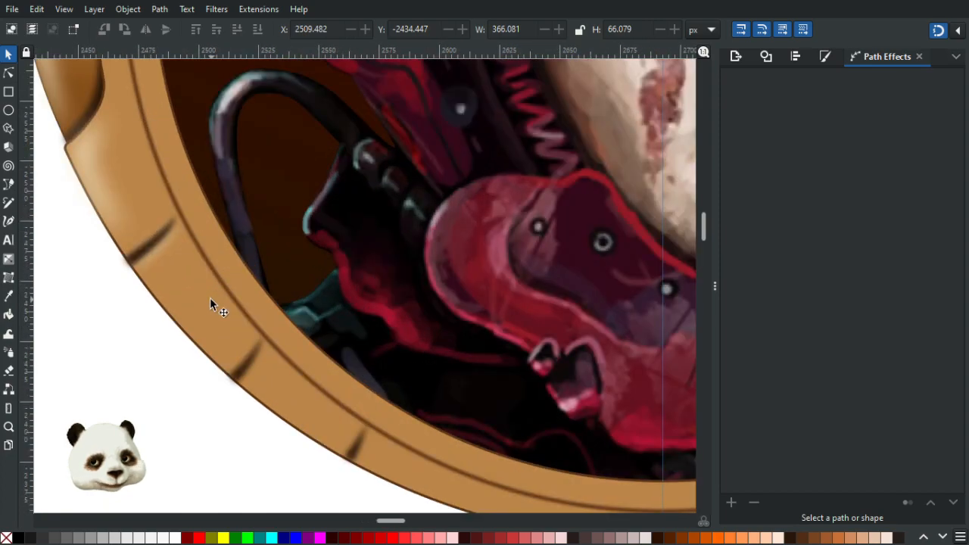
scroll(210, 299, "down", 3)
scroll(179, 346, "down", 2)
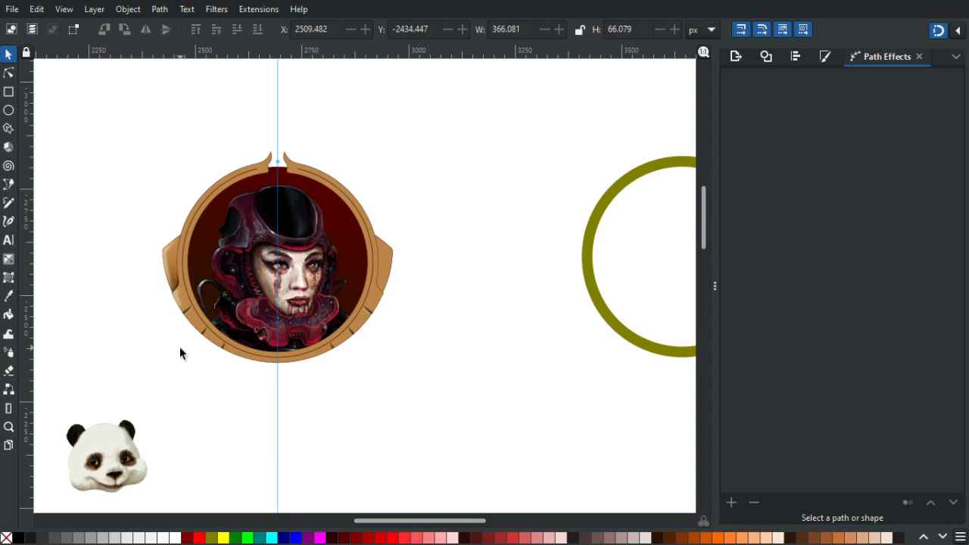
scroll(179, 346, "up", 4)
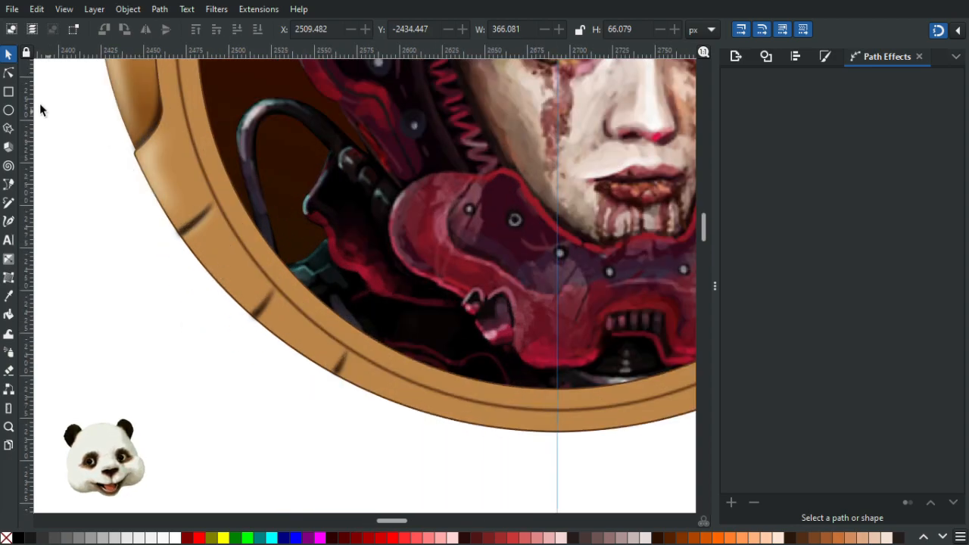
left_click(9, 74)
scroll(220, 244, "up", 2)
left_click(186, 218)
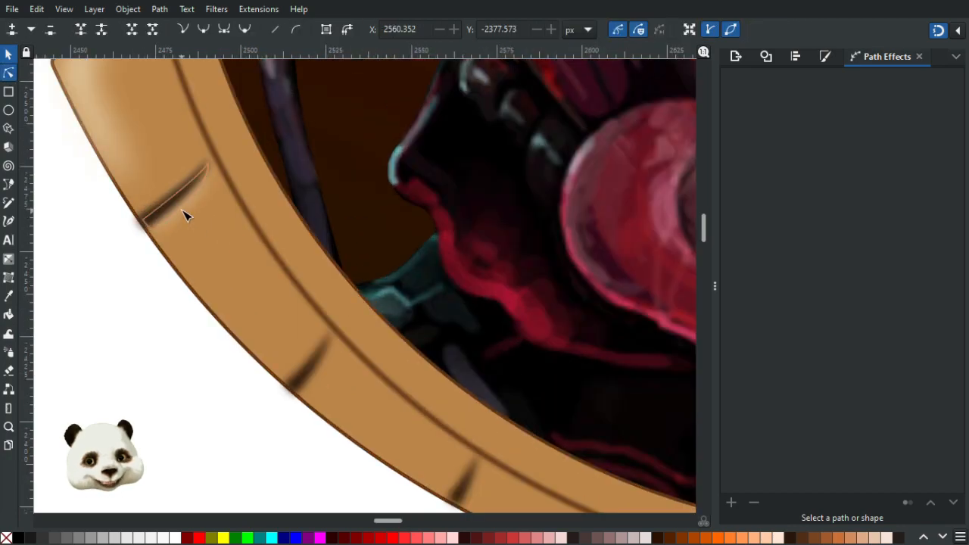
left_click_drag(129, 142, 252, 280)
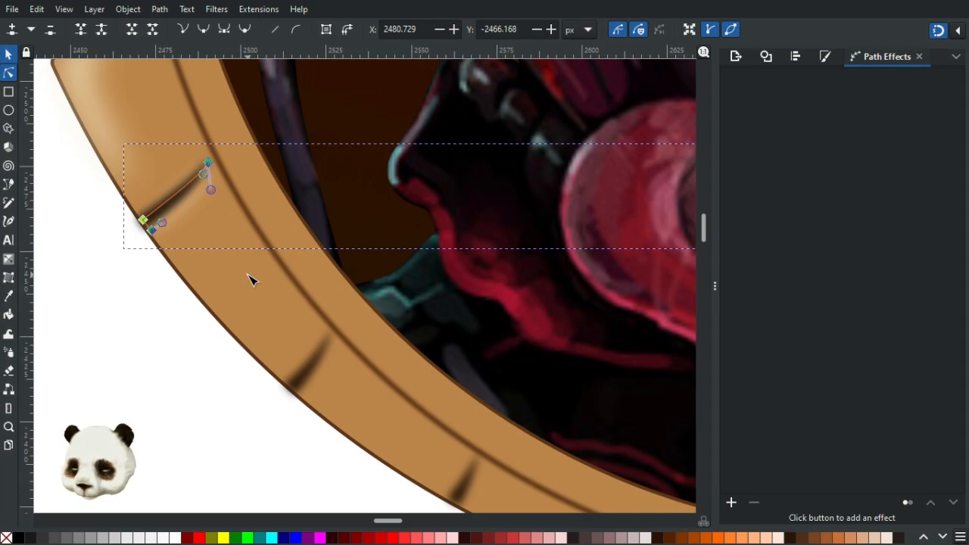
left_click(9, 55)
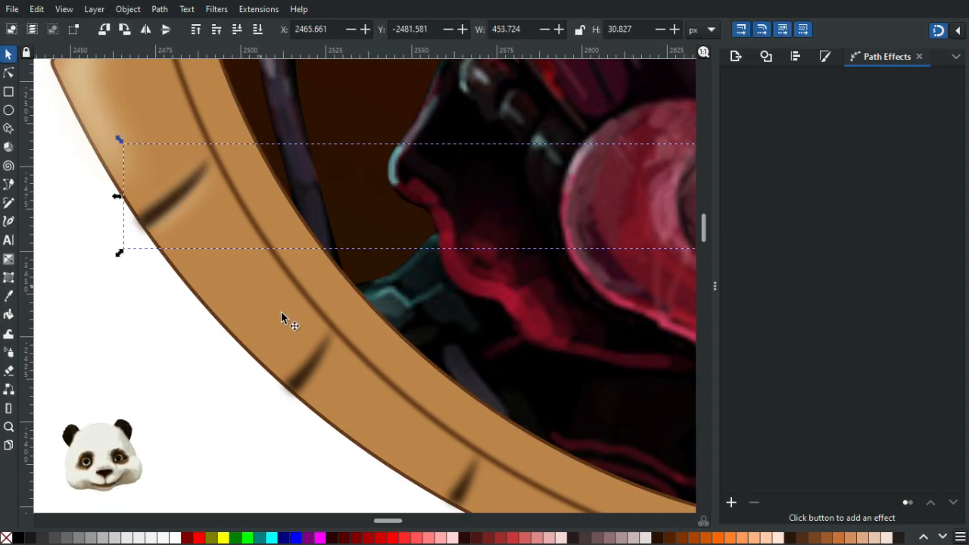
key("ctrl+v")
left_click_drag(292, 339, 347, 389)
scroll(346, 384, "up", 3, "ctrl")
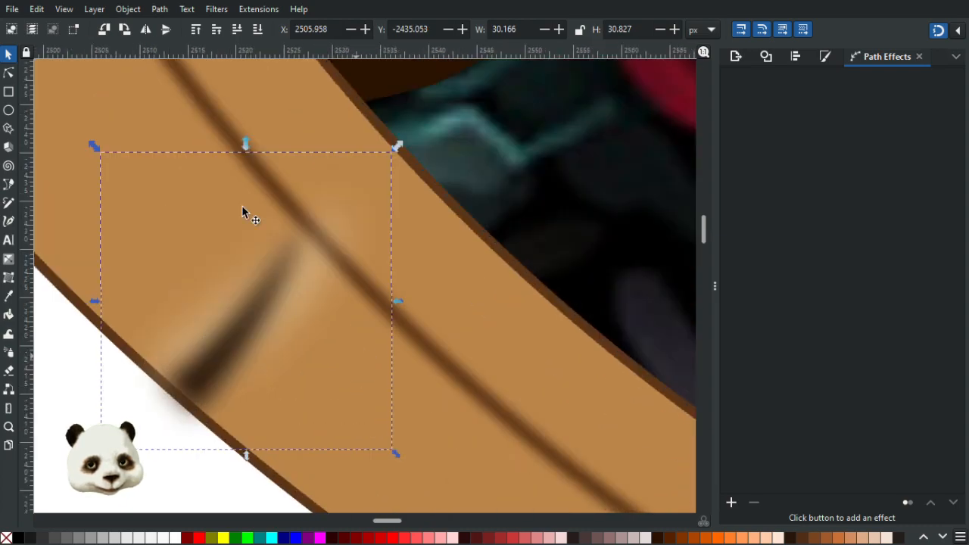
Fit the copied highlight to its groove by moving its tip to the groove ring and its base nodes along the outer rim, and deselect it.
left_click(9, 73)
left_click_drag(340, 200, 302, 228)
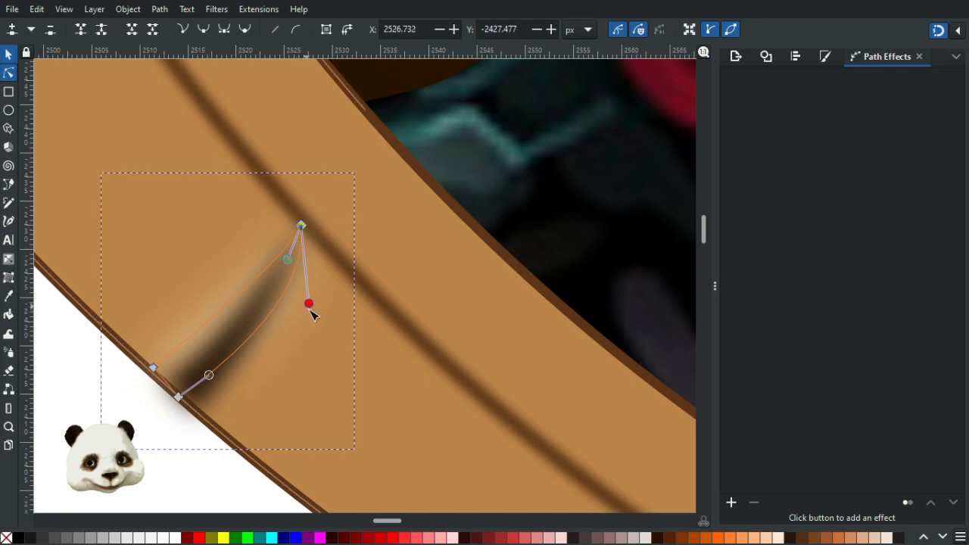
left_click_drag(179, 399, 208, 422)
left_click_drag(155, 369, 170, 385)
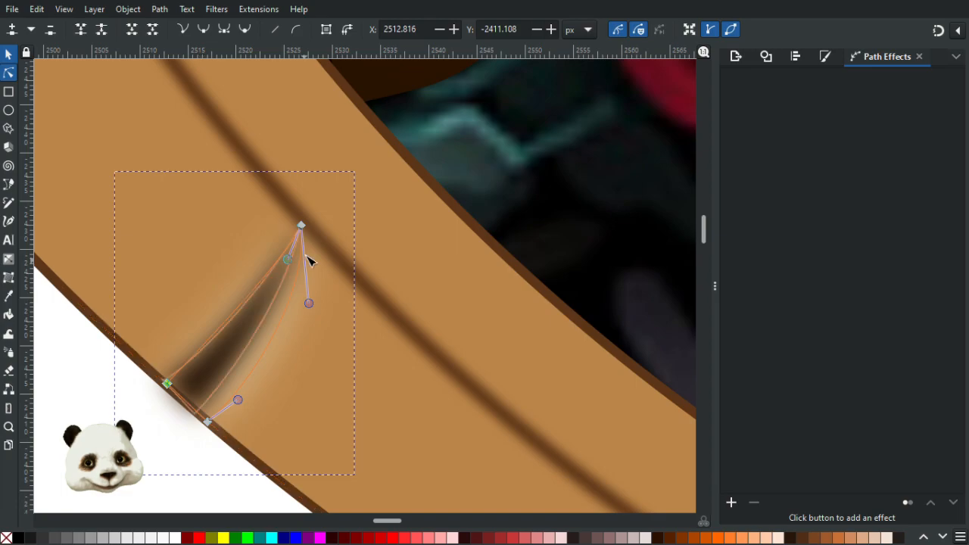
left_click_drag(288, 280, 301, 324)
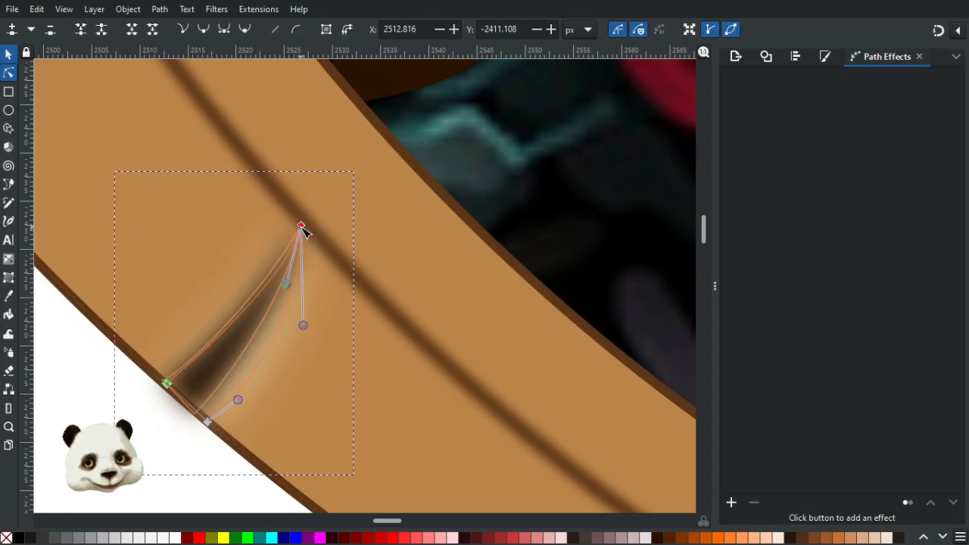
mouse_move(303, 227)
left_mouse_down()
mouse_move(299, 250)
mouse_move(296, 232)
left_mouse_up()
scroll(200, 389, "down", 5)
left_click(162, 426)
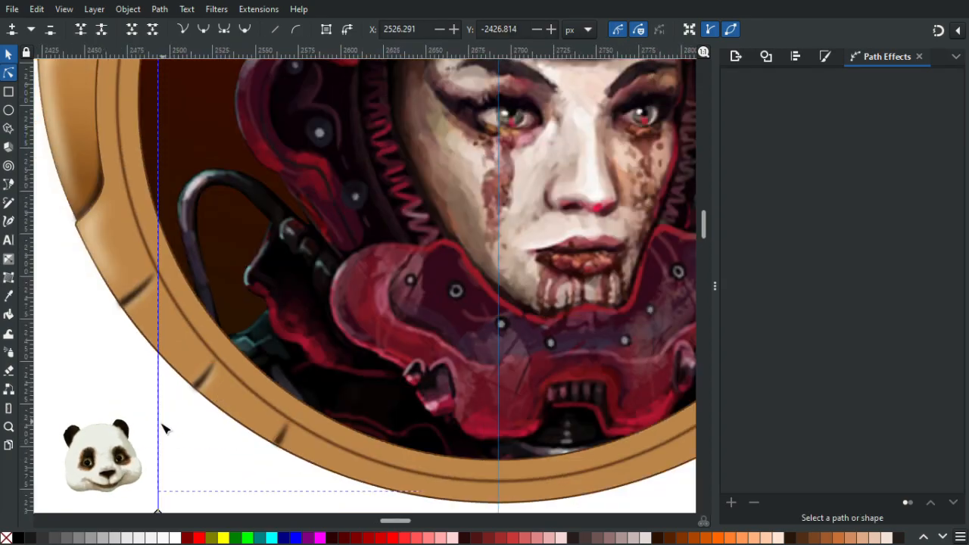
Adjust the curve handles on the copied highlight's lower edge so it bends closer to the groove shadow, and deselect it.
scroll(184, 441, "down", 2)
scroll(205, 407, "up", 6)
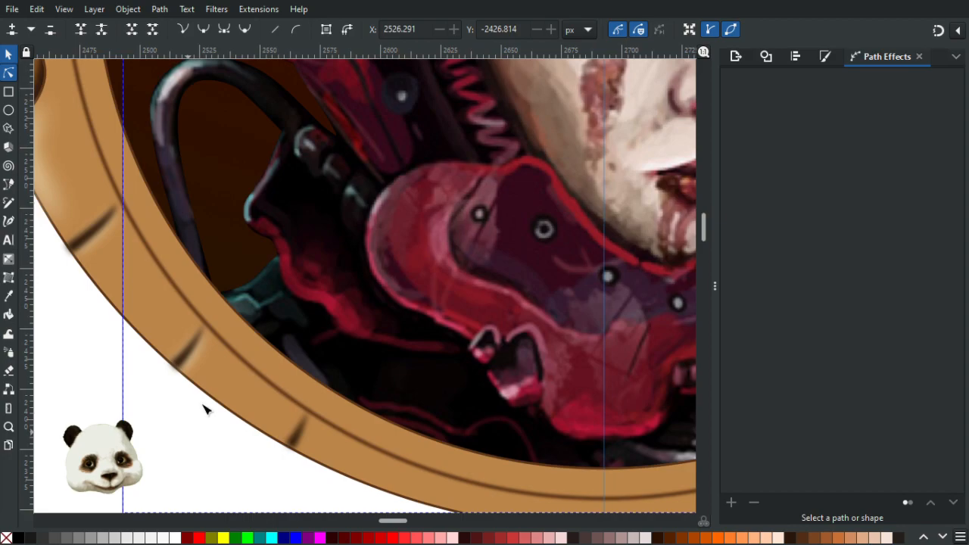
left_click(200, 333)
scroll(203, 329, "up", 4)
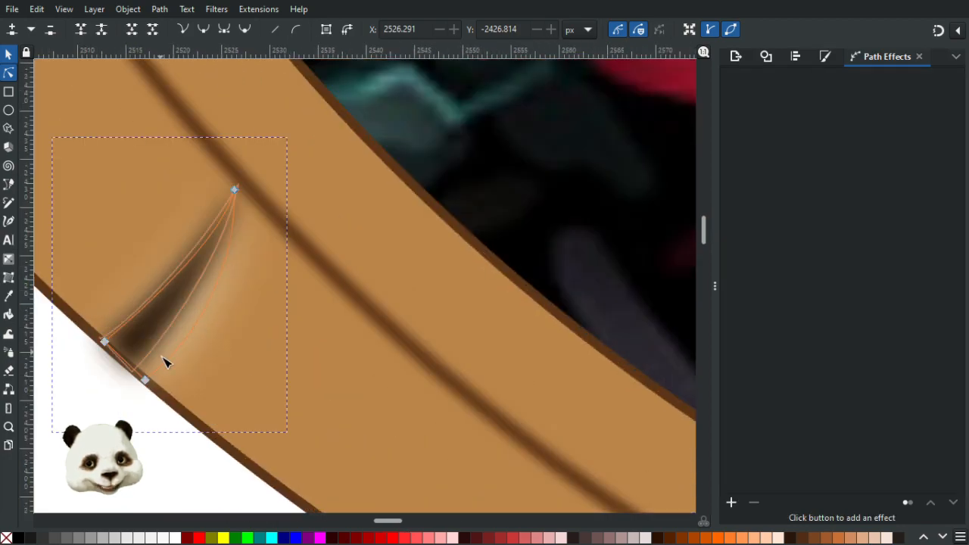
left_click(146, 381)
left_click_drag(237, 290, 223, 290)
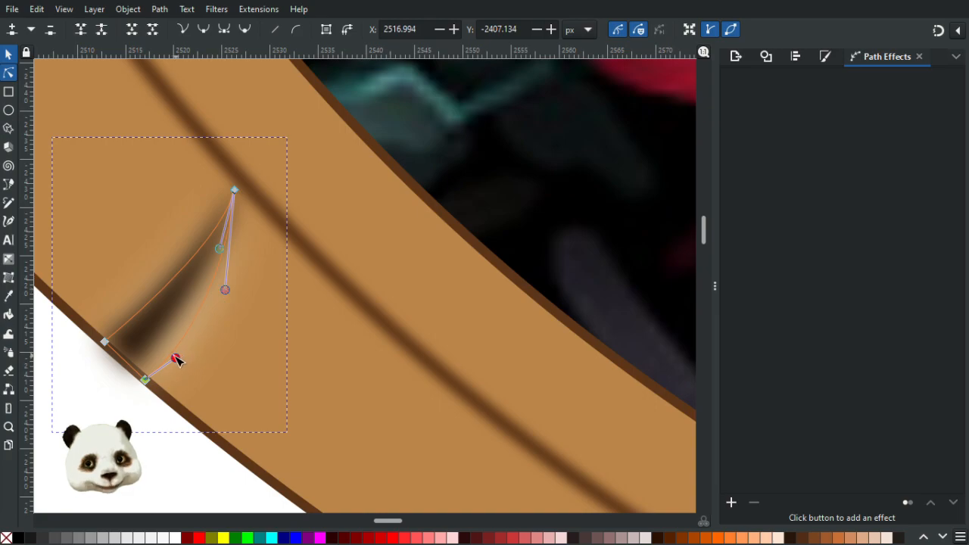
left_click(106, 426)
scroll(89, 426, "down", 7)
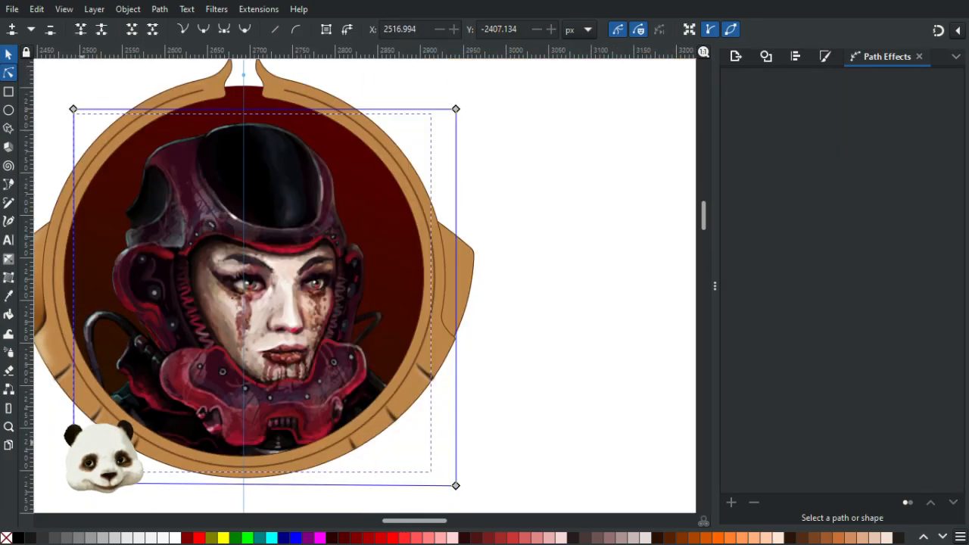
Bend the copied highlight's upper edge inward with its tip and base handles to sit under the groove shadow, and deselect it.
scroll(99, 417, "up", 7)
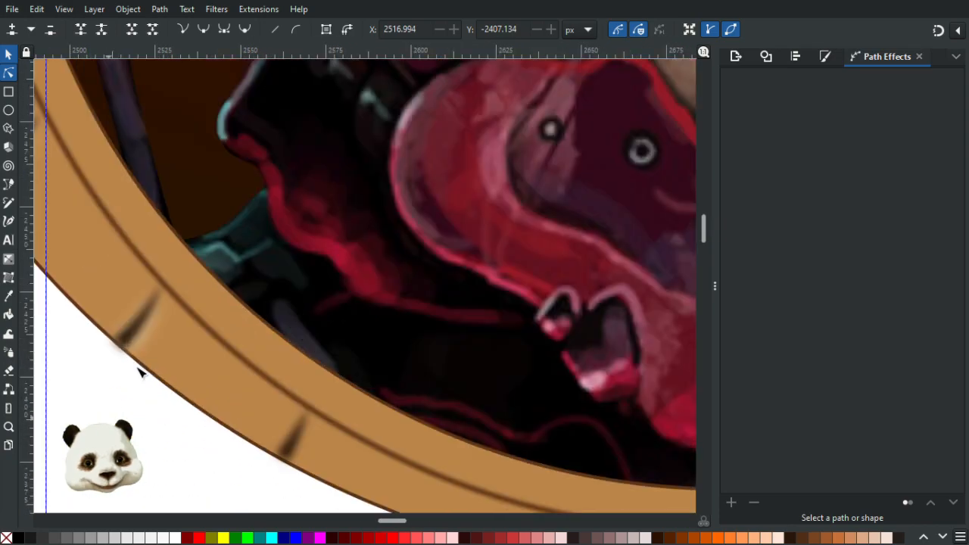
left_click(142, 272)
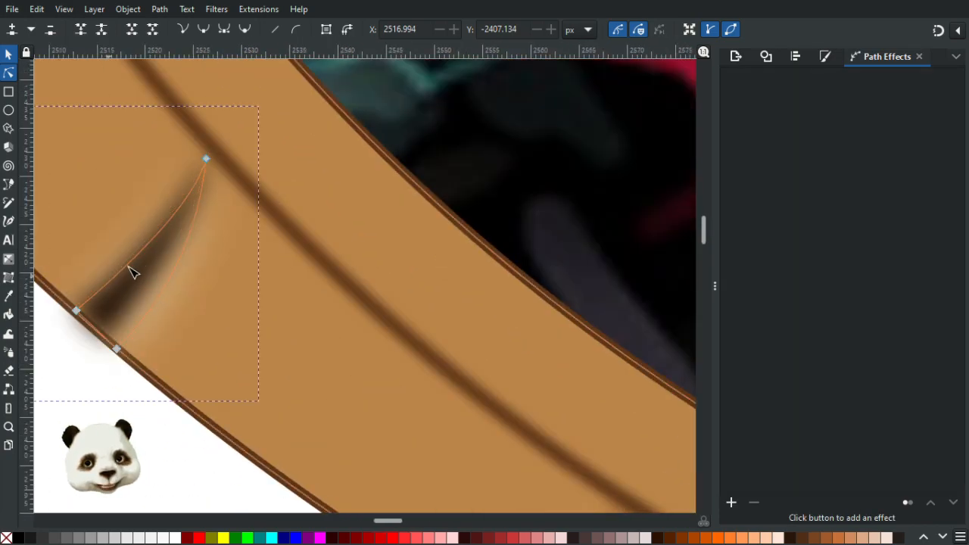
left_click(206, 160)
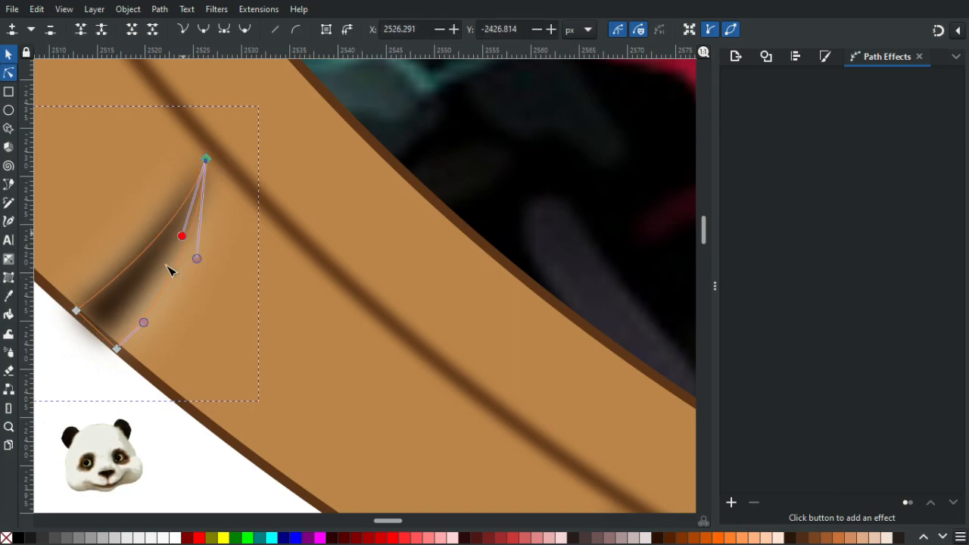
left_click(76, 311)
left_click_drag(106, 297, 99, 299)
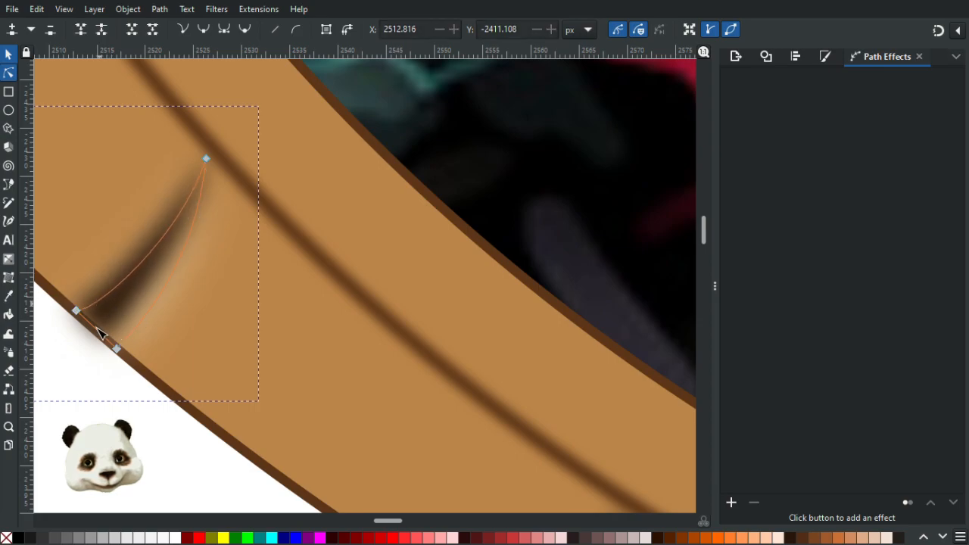
left_click(81, 385)
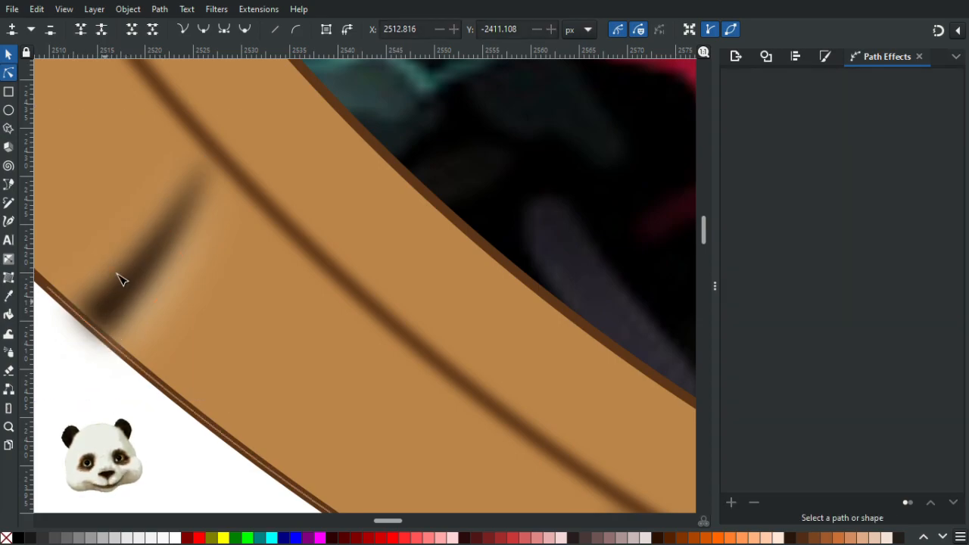
Try to untangle the overlapping nodes at the base corner of the second groove shadow by moving them along the outer rim.
left_click(90, 307)
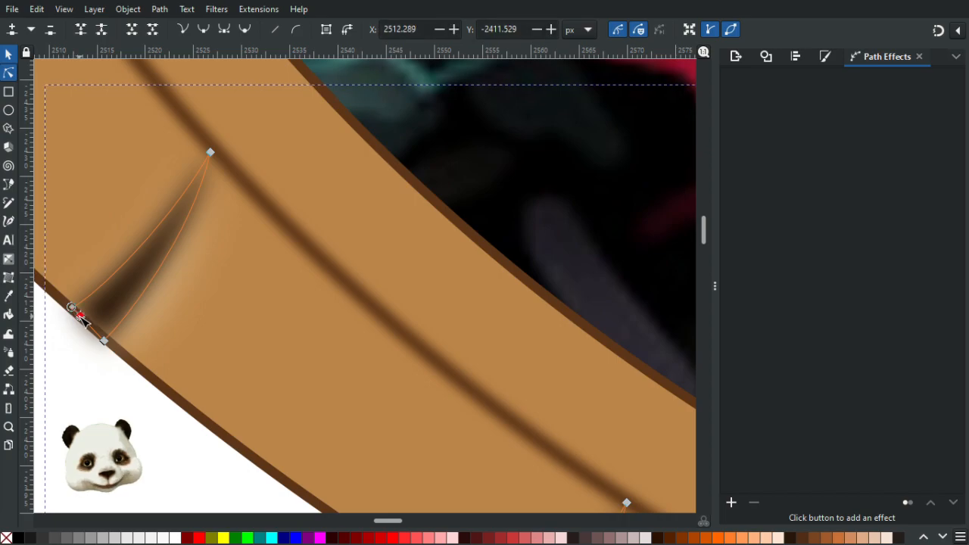
left_click(72, 309)
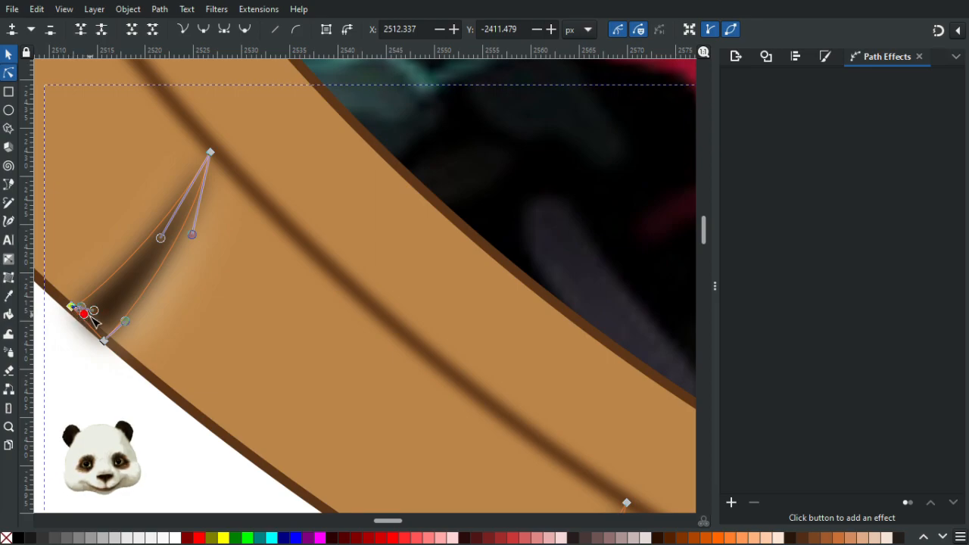
left_click_drag(72, 308, 80, 317)
scroll(81, 317, "up", 4)
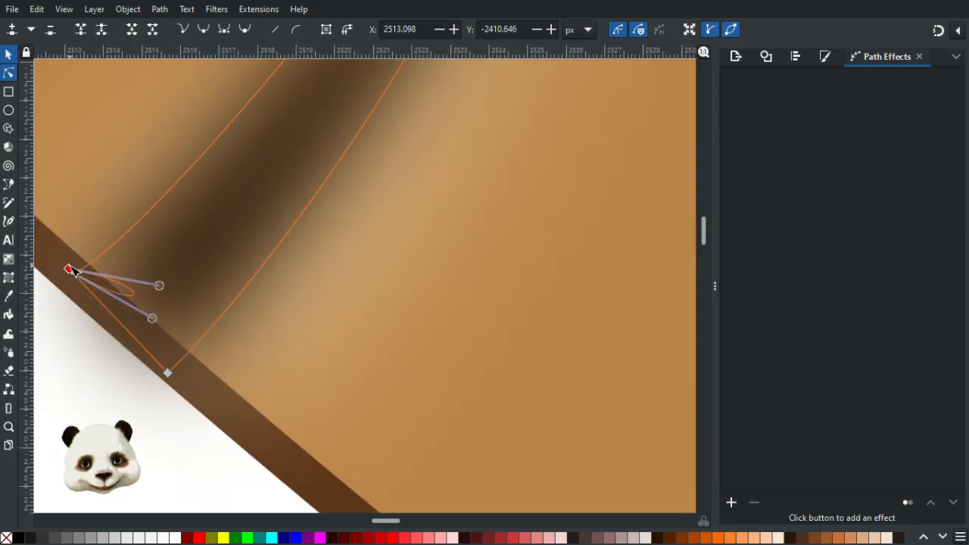
mouse_move(74, 272)
left_mouse_down()
mouse_move(86, 296)
mouse_move(78, 278)
left_mouse_up()
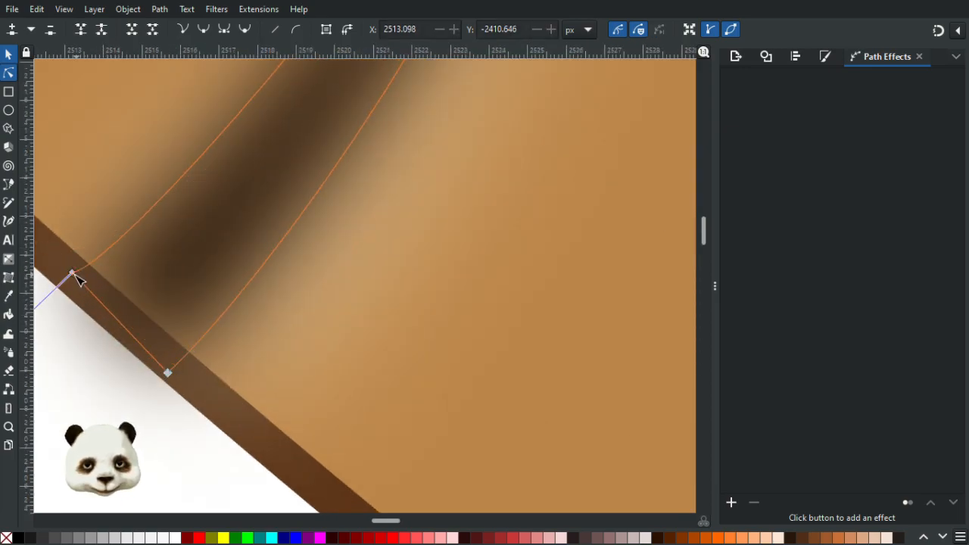
scroll(91, 291, "down", 5)
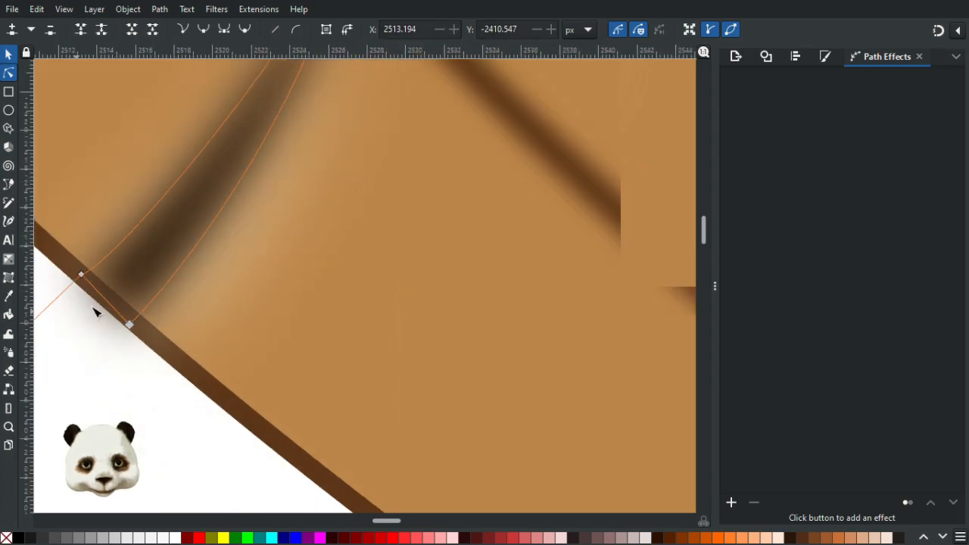
scroll(385, 259, "down", 4)
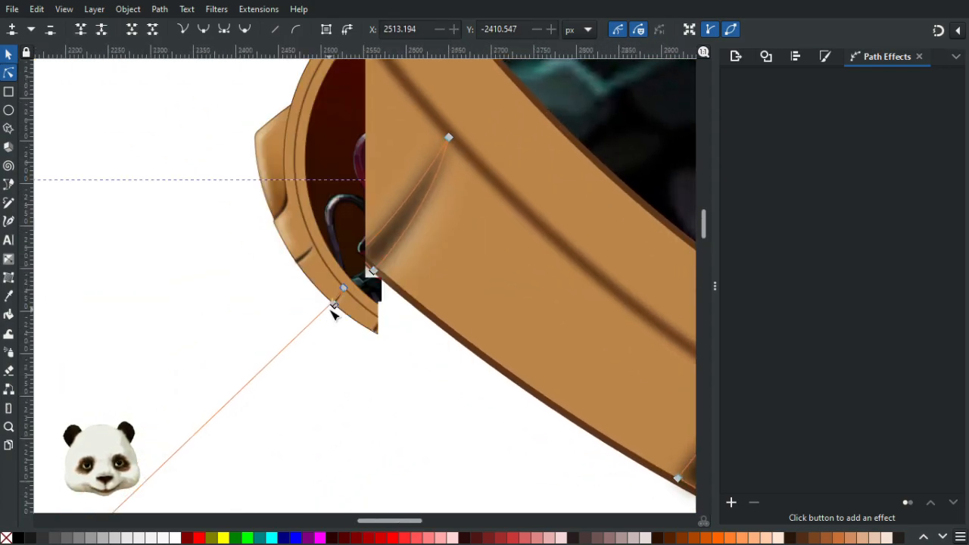
Try to fix the stray line running off the second groove shadow's base corner by moving its node, and undo these node edits.
scroll(344, 243, "up", 4)
scroll(320, 238, "up", 4)
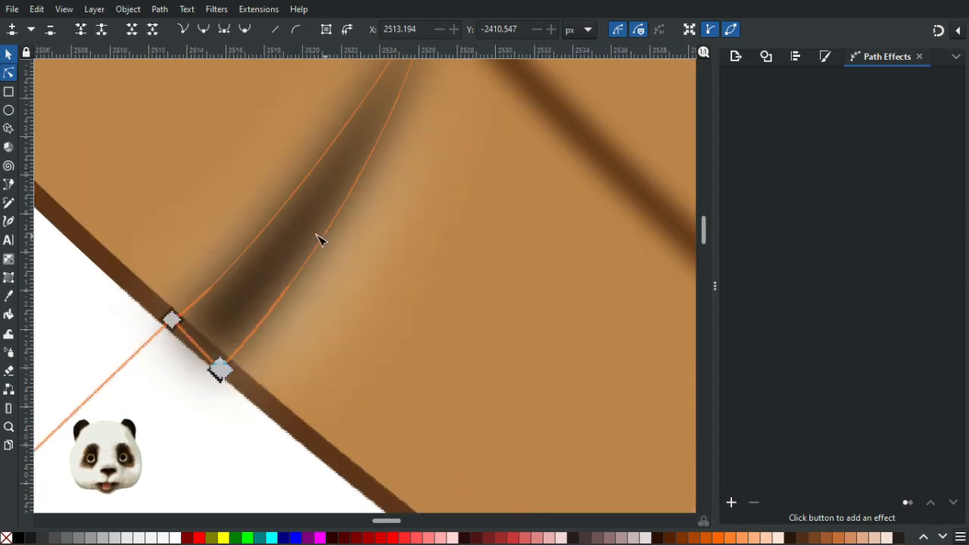
left_click_drag(180, 352, 157, 360)
scroll(161, 363, "down", 4)
scroll(195, 380, "down", 10)
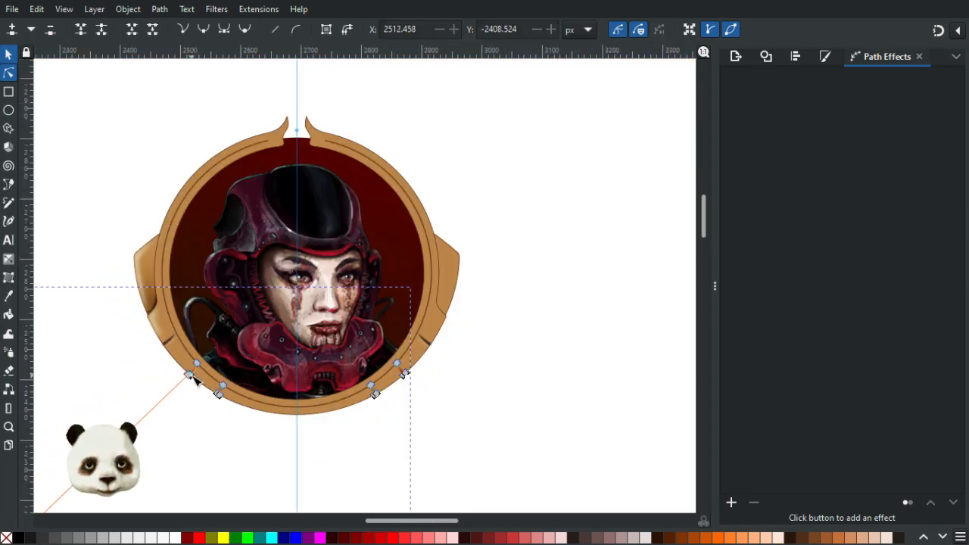
scroll(342, 221, "up", 4)
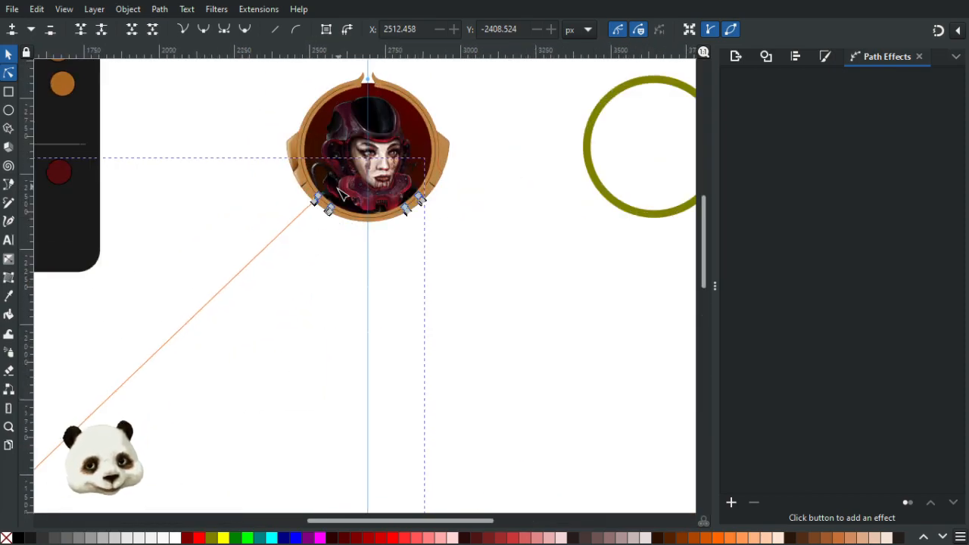
scroll(326, 191, "up", 6)
scroll(250, 321, "up", 5)
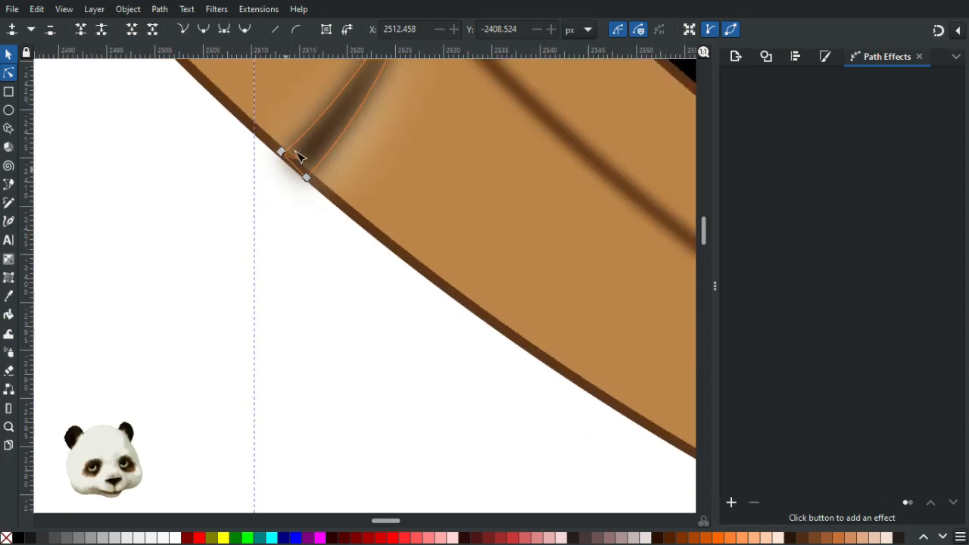
Delete the two surplus nodes at the base corner of the second groove shadow and adjust the remaining corner's curve.
scroll(306, 149, "up", 2)
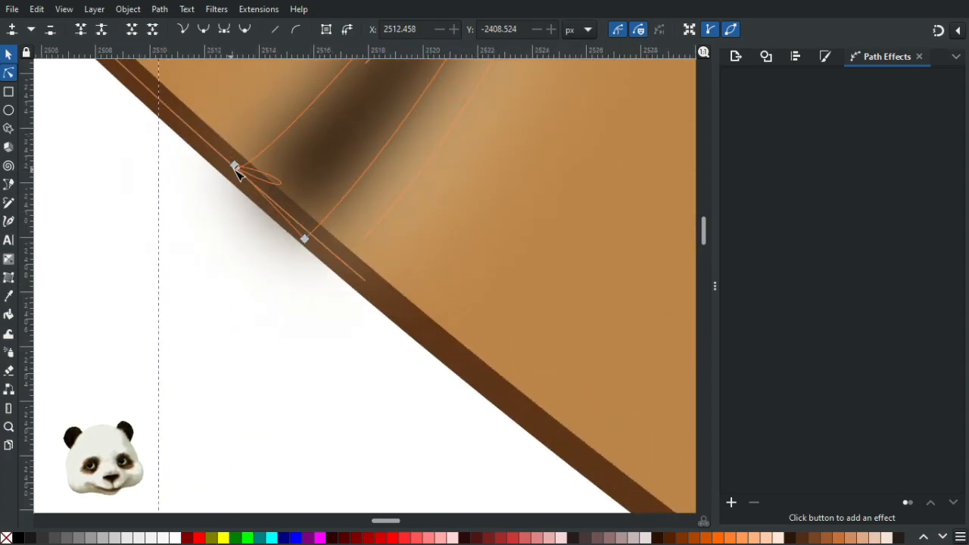
left_click_drag(235, 166, 192, 215)
left_click_drag(240, 172, 138, 288)
left_click_drag(212, 192, 119, 302)
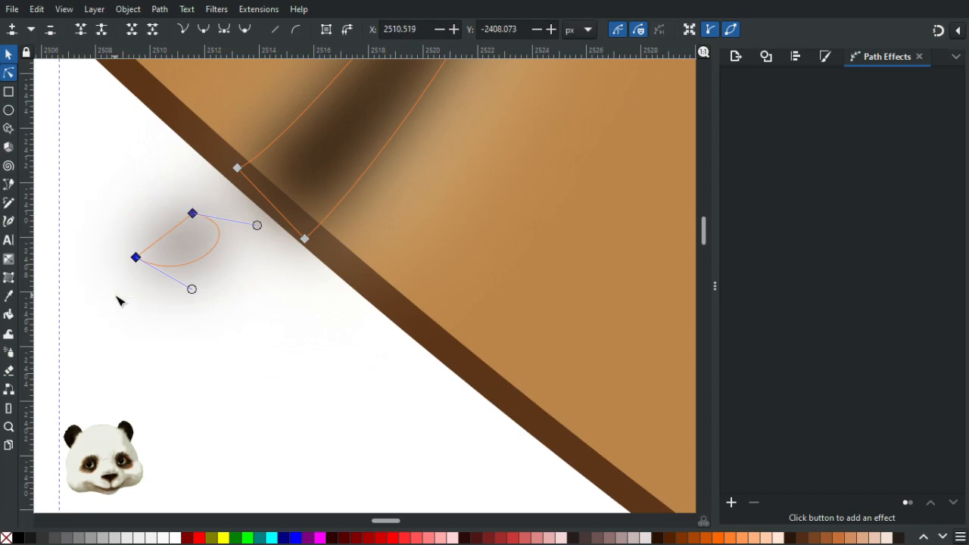
key("Delete")
left_click(237, 168)
left_click_drag(250, 179, 269, 164)
Try to adjust the base corner of the uppermost groove shadow, undo the change, and deselect the shape.
scroll(262, 188, "down", 4)
left_click_drag(226, 290, 318, 470)
left_click_drag(174, 173, 318, 407)
left_click(250, 264)
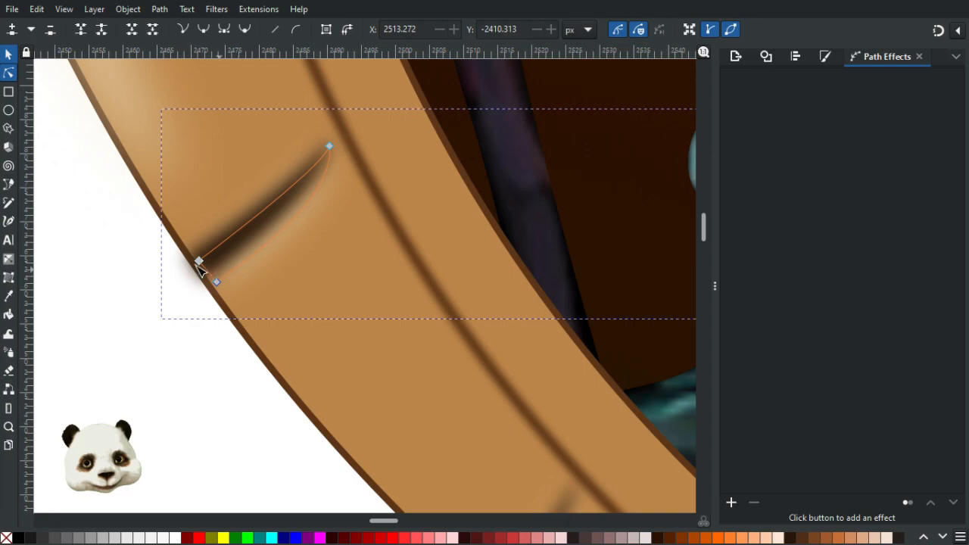
scroll(201, 271, "up", 5)
left_click_drag(222, 273, 261, 283)
key("ctrl+z")
scroll(264, 345, "down", 9)
left_click_drag(317, 346, 165, 173)
left_click(175, 293)
Adjust the base of the second groove's highlight by reshaping its upper edge and nudging the lower base node on the rim, and deselect it.
scroll(109, 176, "up", 4)
left_click_drag(337, 374, 164, 195)
scroll(209, 201, "up", 2)
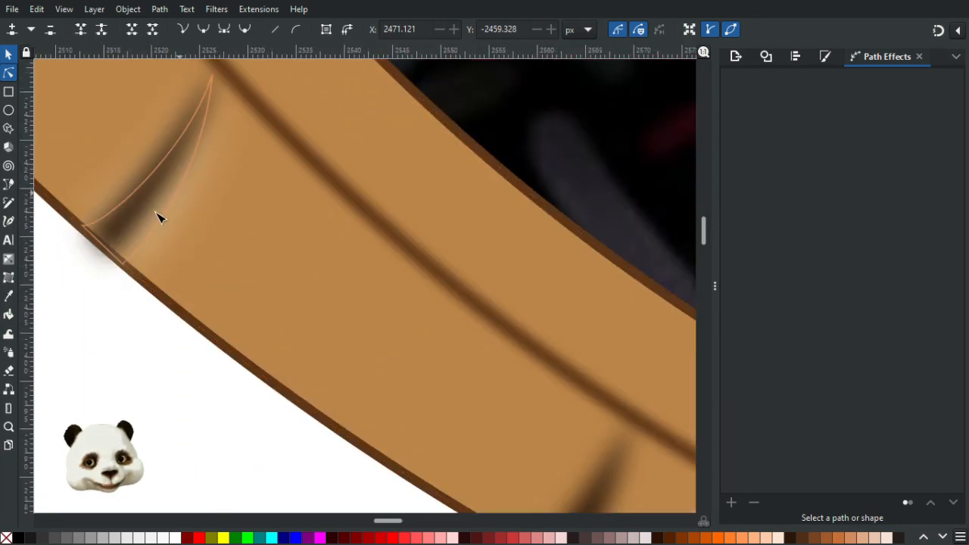
scroll(119, 356, "down", 4)
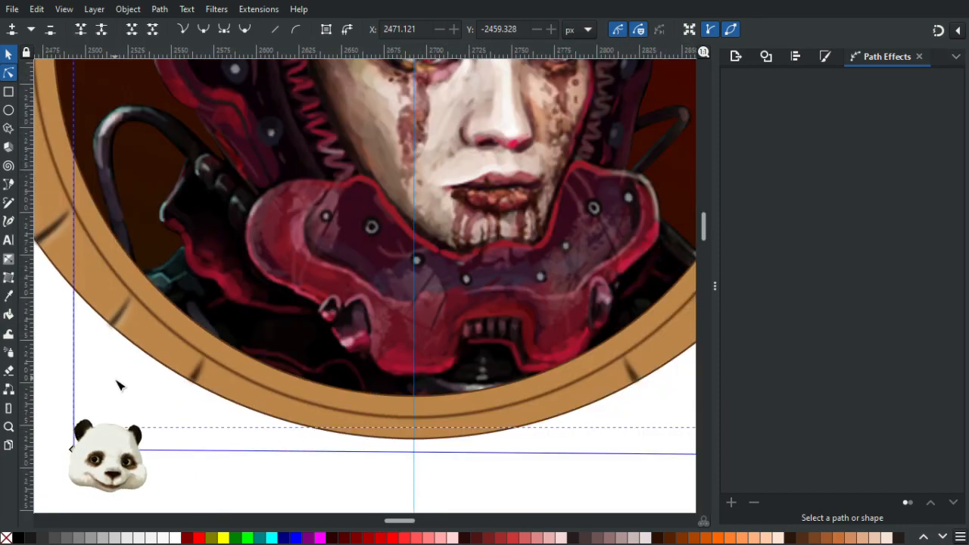
scroll(115, 383, "up", 3)
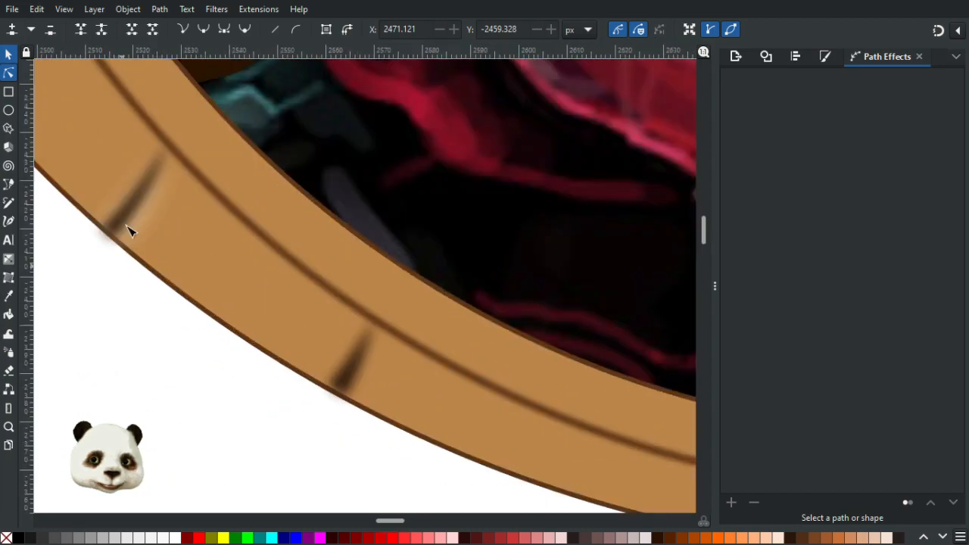
left_click(135, 236)
scroll(135, 236, "up", 4)
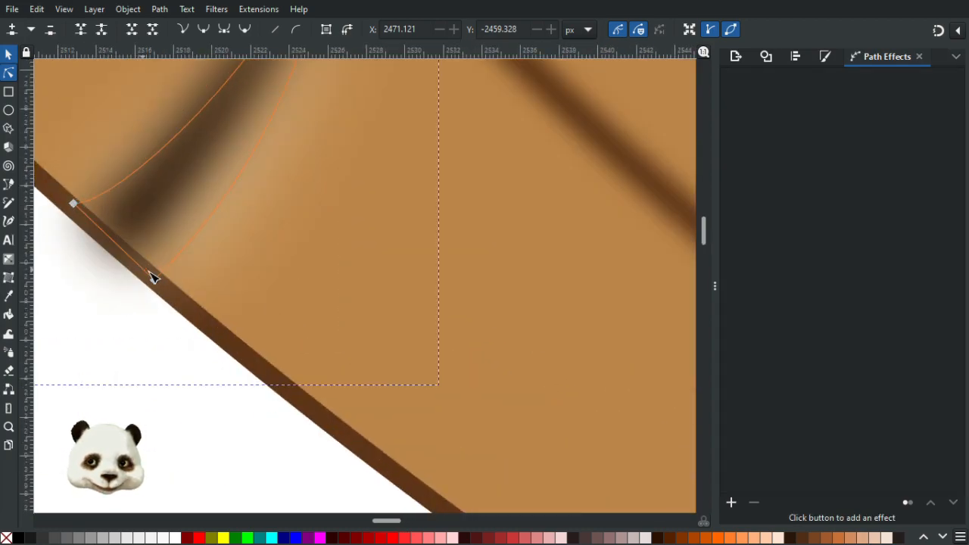
left_click_drag(74, 201, 137, 183)
left_click_drag(156, 281, 159, 278)
left_click(99, 340)
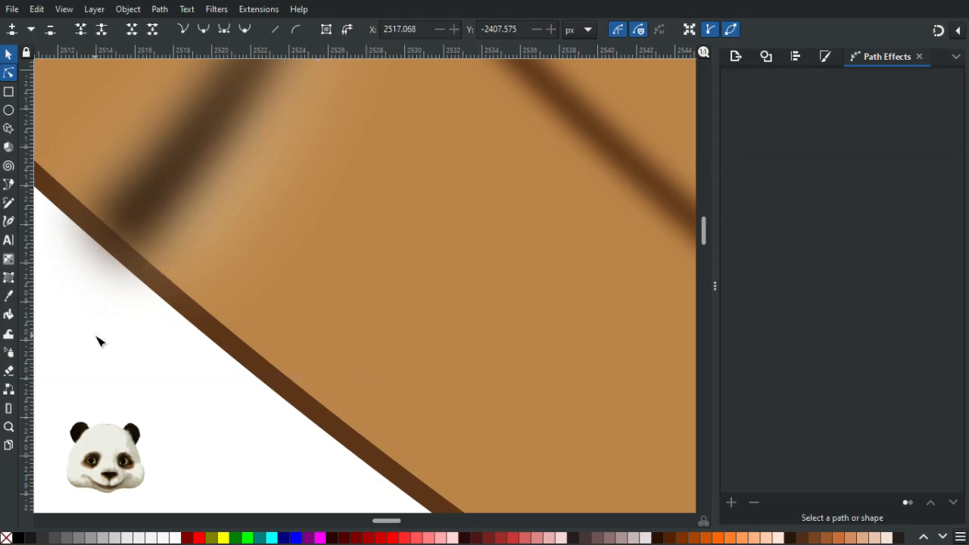
Examine the shading of the three grooves along the lower-left rim of the frame.
scroll(91, 362, "down", 7)
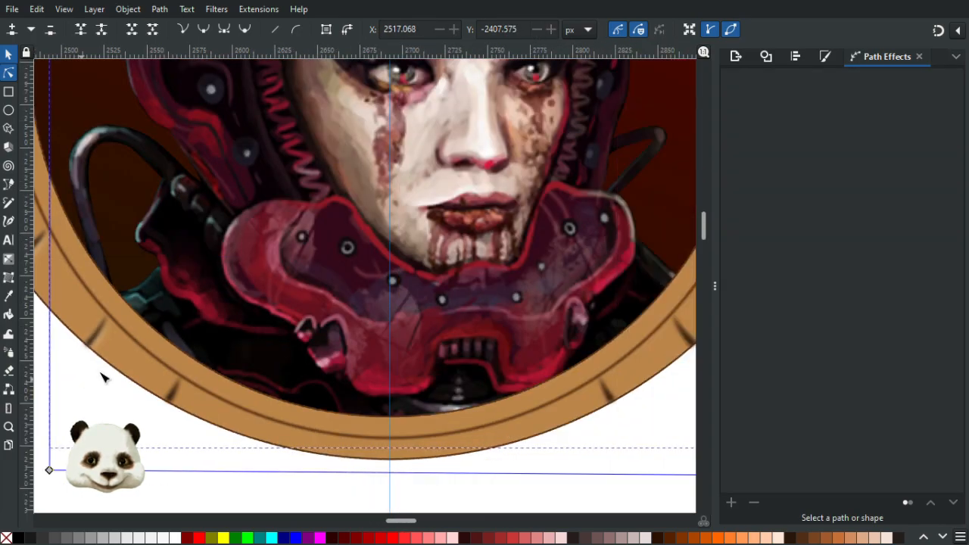
scroll(102, 379, "left", 4)
scroll(212, 331, "up", 3)
scroll(191, 346, "down", 5)
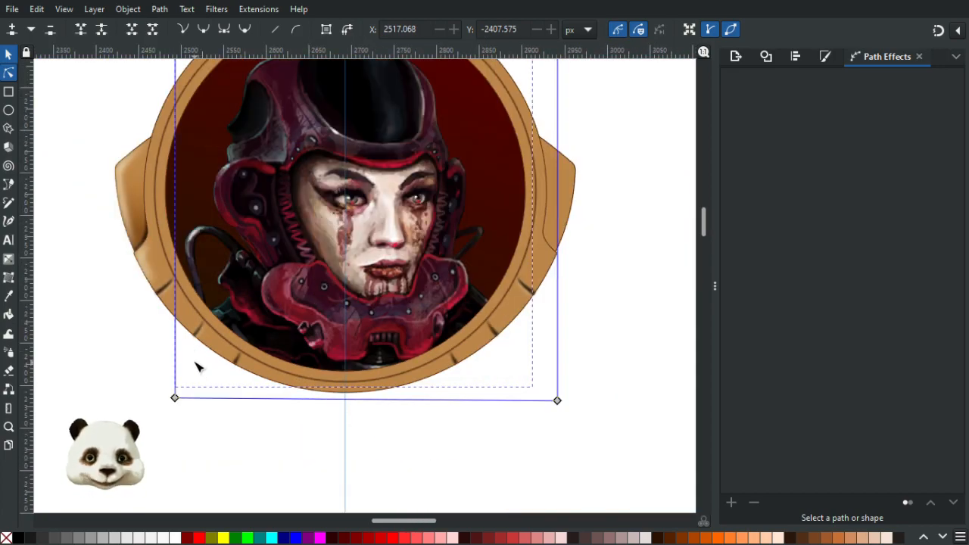
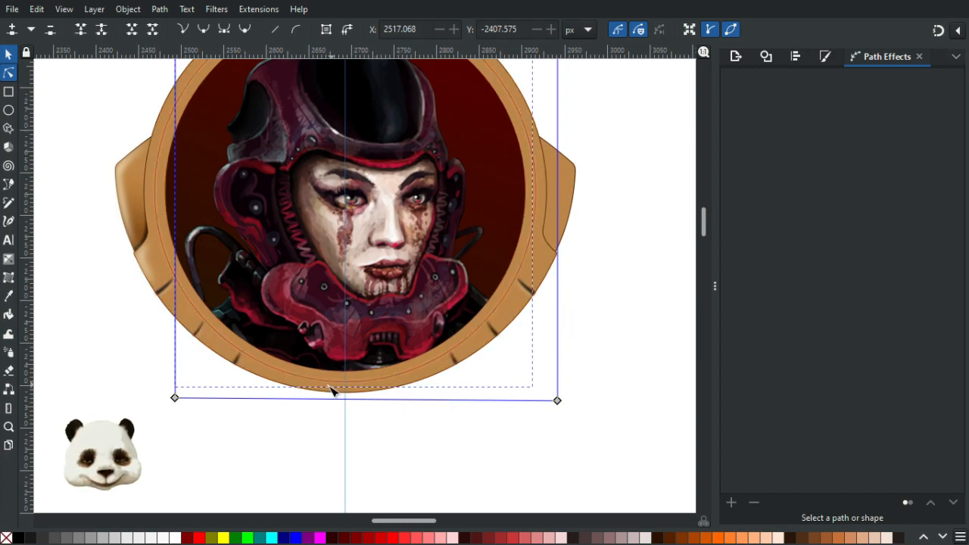
scroll(275, 415, "up", 5)
left_click_drag(123, 334, 270, 387)
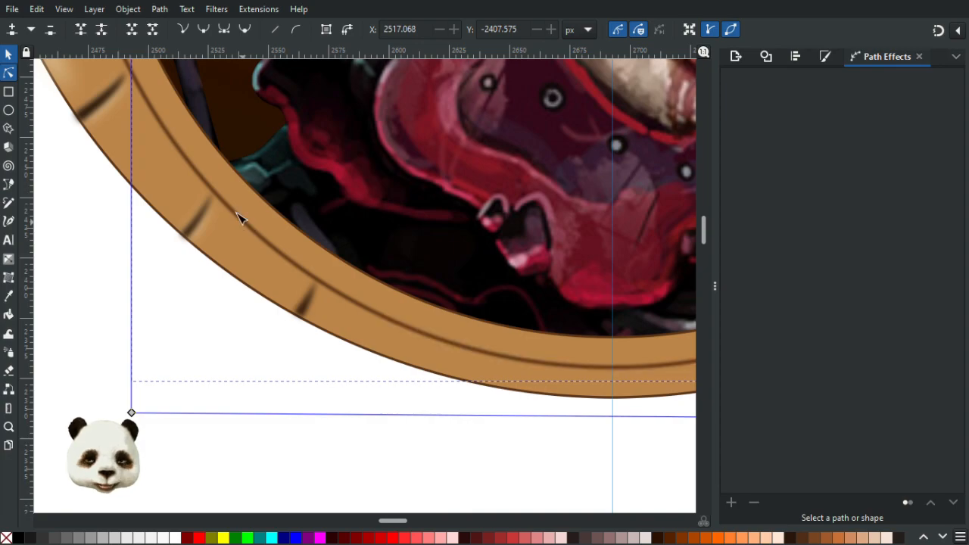
scroll(219, 223, "up", 4)
scroll(96, 286, "down", 5)
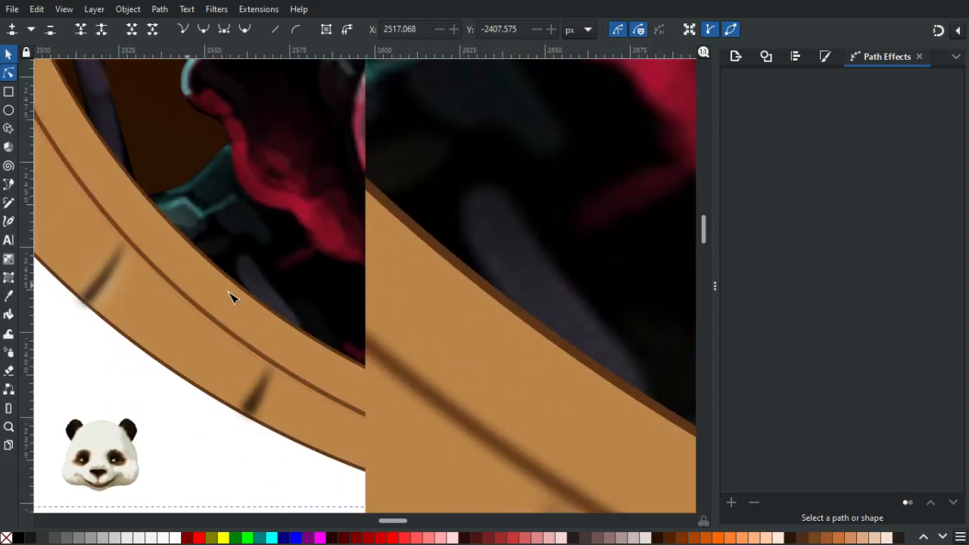
Copy the second groove's blurred highlight and place the copy beside the third groove shadow on the lower-left rim.
left_click(119, 286)
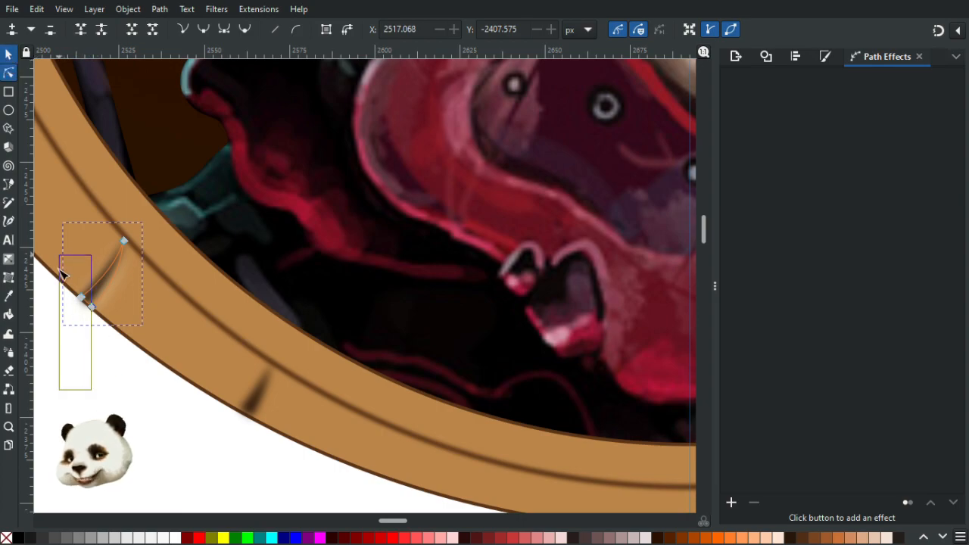
left_click_drag(72, 214, 182, 378)
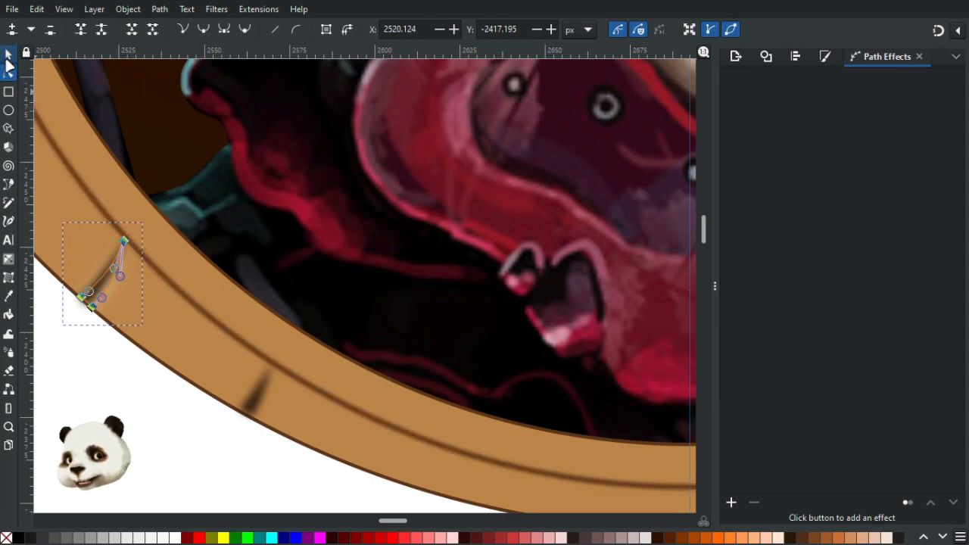
left_click(9, 57)
mouse_move(73, 270)
left_mouse_down()
mouse_move(117, 306)
mouse_move(259, 374)
mouse_move(266, 395)
left_mouse_up()
Fit the third groove's highlight by moving its tip to the groove ring and its two base nodes onto the outer rim, and deselect it.
scroll(324, 442, "up", 4)
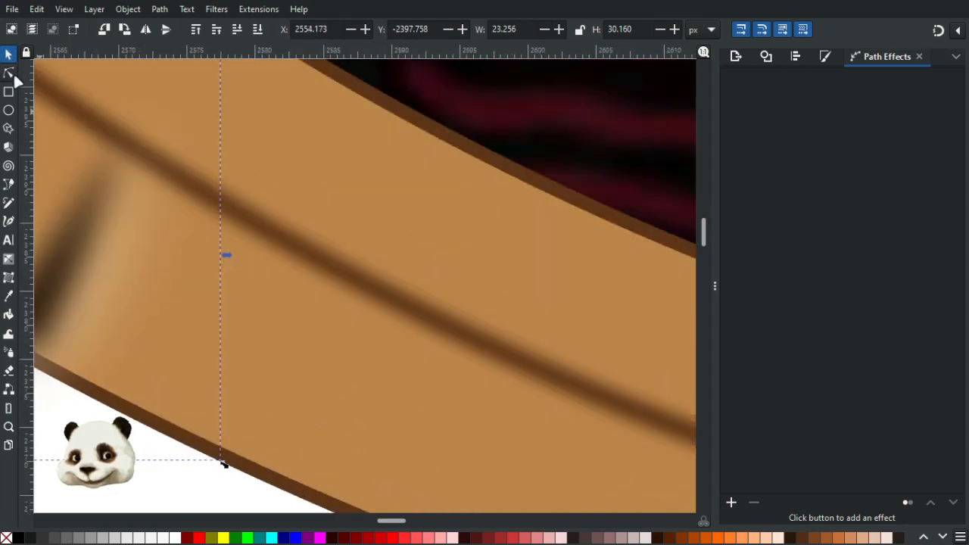
key("n")
scroll(264, 119, "left", 3)
scroll(264, 119, "down", 1)
left_click_drag(257, 105, 219, 138)
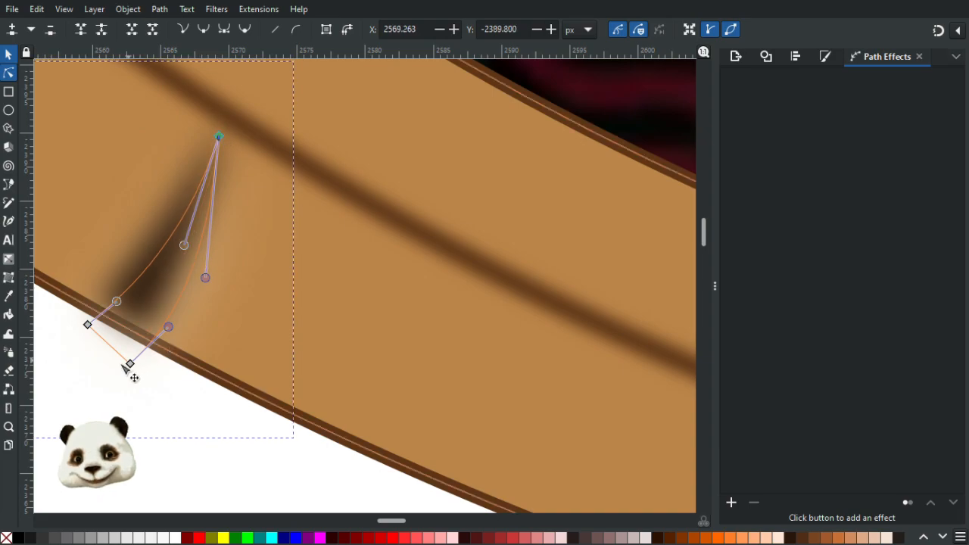
left_click_drag(130, 365, 153, 341)
left_click_drag(88, 325, 99, 313)
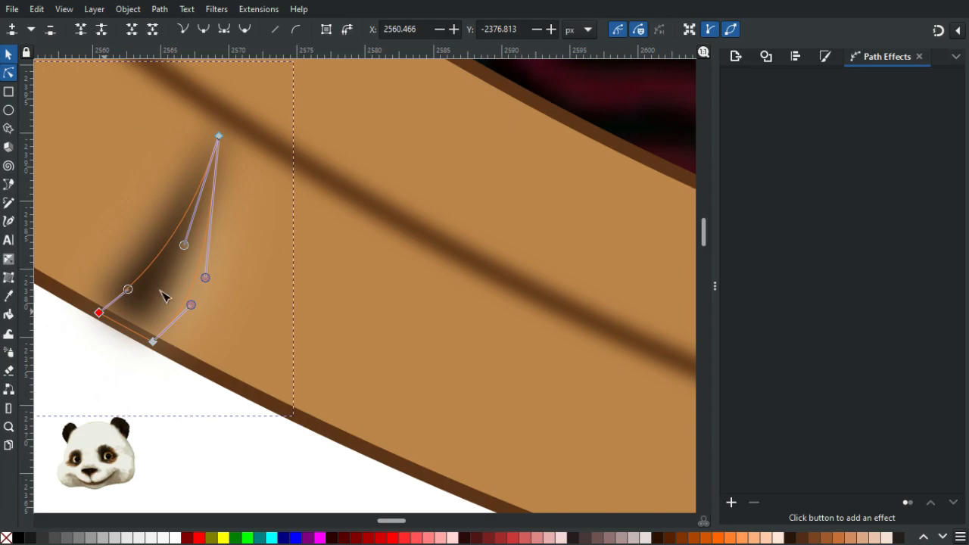
left_click(134, 398)
Reselect the third groove's highlight and bend its lower edge outward with the tip's curve handle.
scroll(134, 398, "down", 10)
scroll(136, 444, "up", 3)
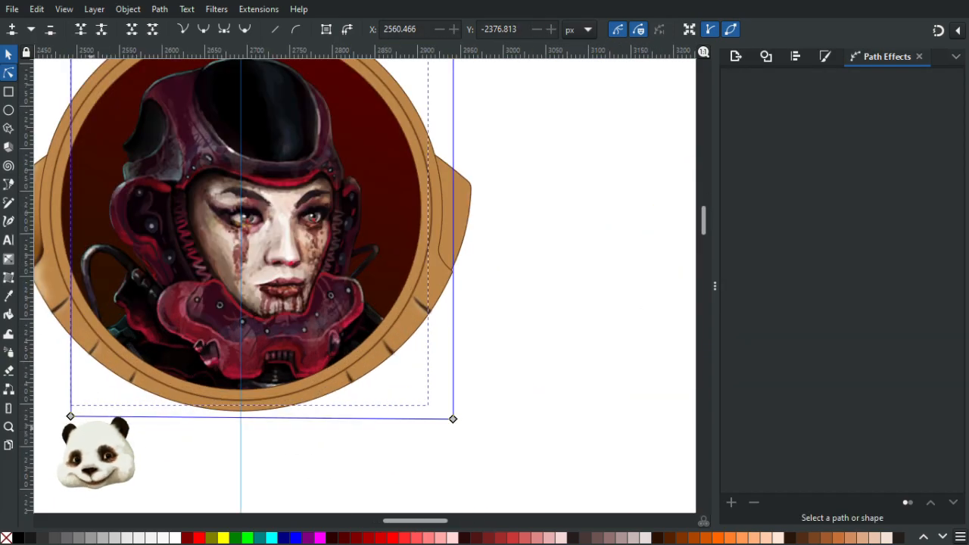
scroll(96, 388, "up", 3)
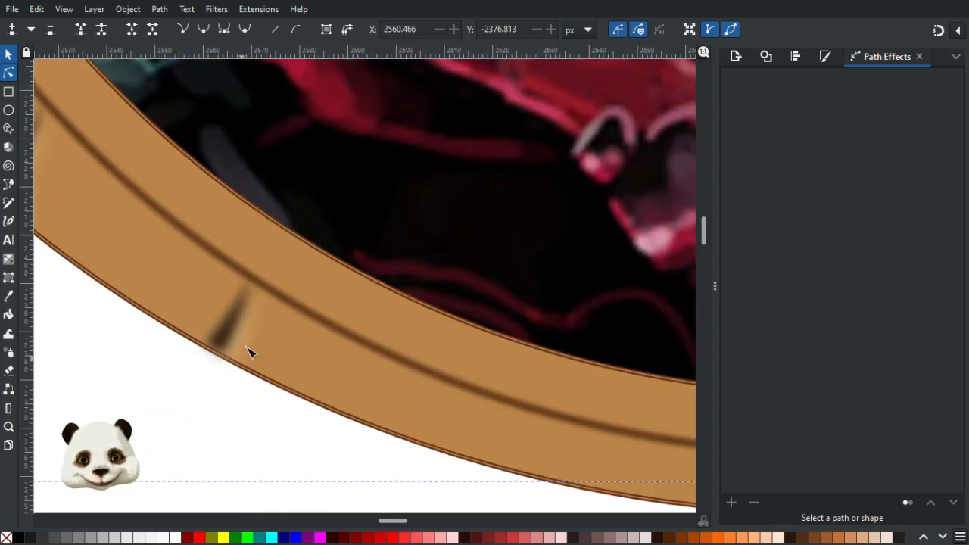
scroll(250, 333, "up", 3)
left_click(248, 332)
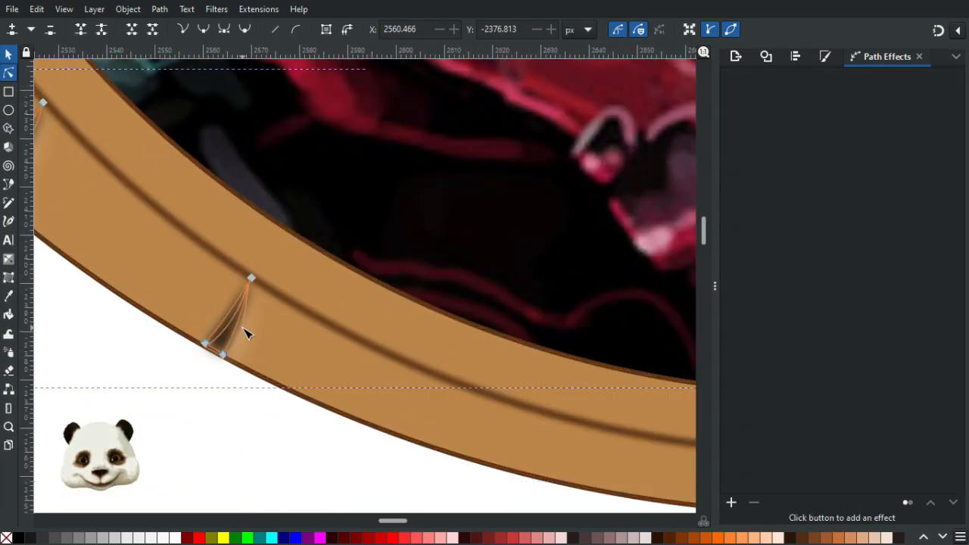
scroll(254, 307, "up", 2)
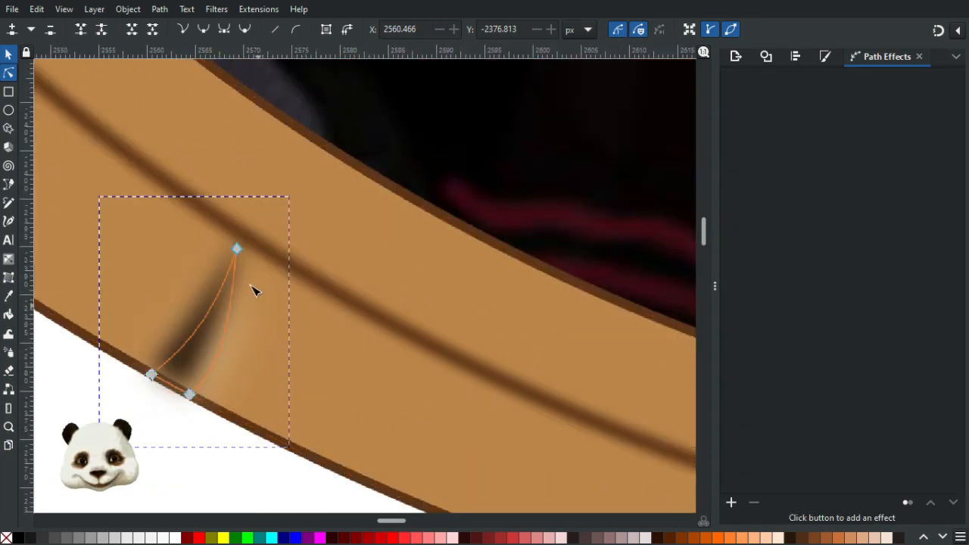
left_click(231, 283)
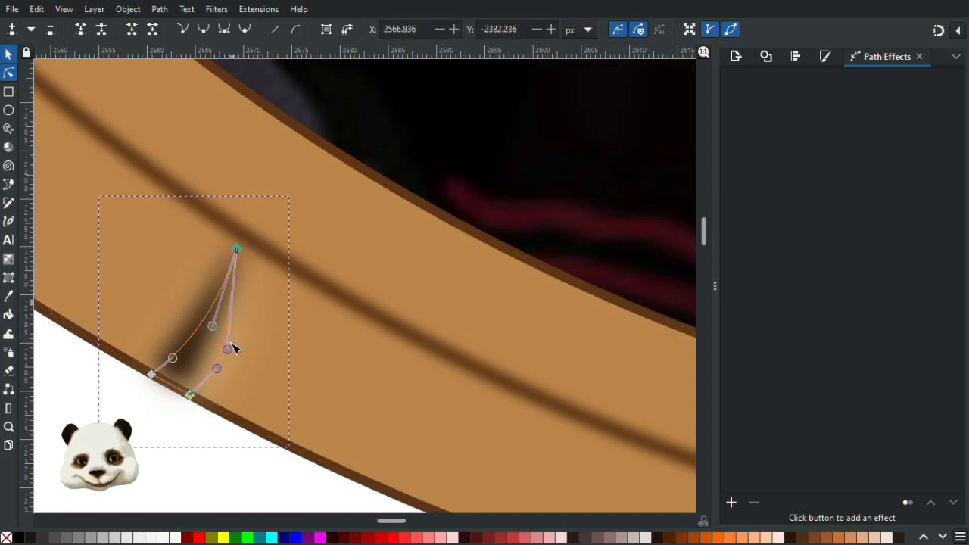
left_click_drag(228, 349, 245, 317)
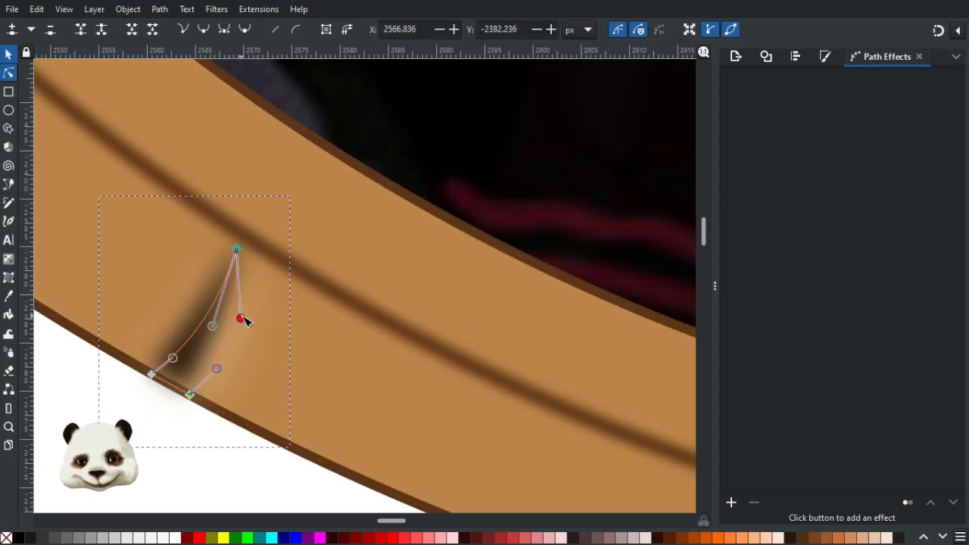
scroll(193, 382, "down", 4)
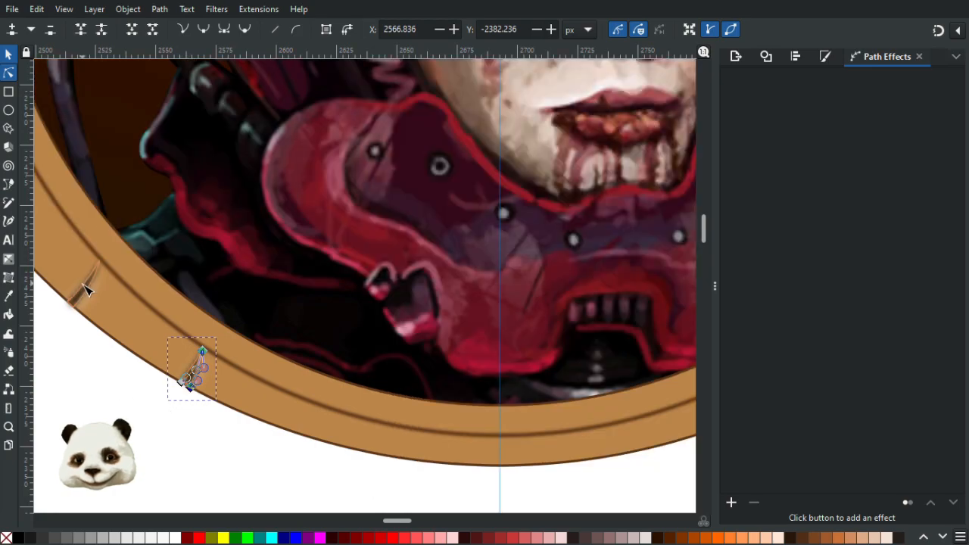
Select the second groove's highlight on the lower-left rim, bend its lower edge outward with the tip's curve handle, and deselect it.
left_click(87, 307)
scroll(81, 281, "up", 4)
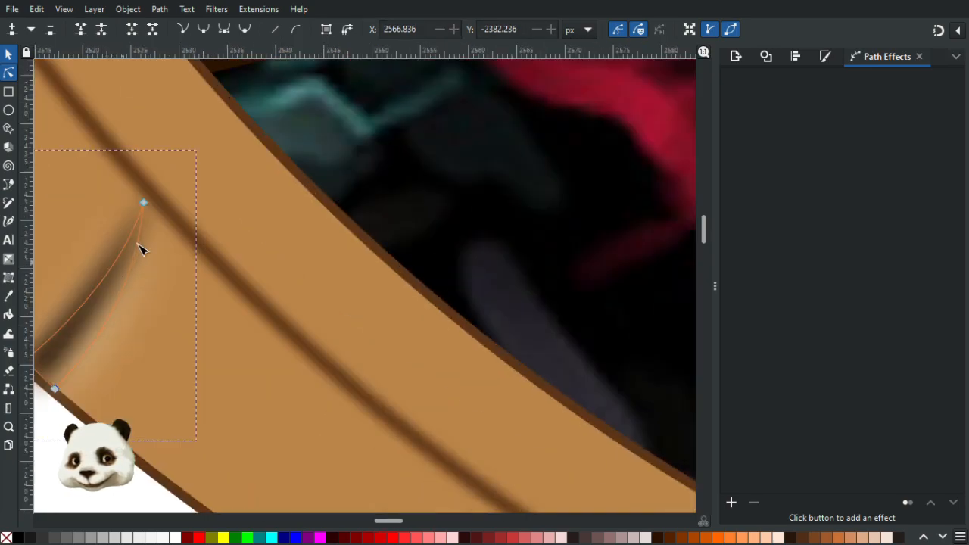
left_click(144, 205)
left_click_drag(136, 303, 150, 282)
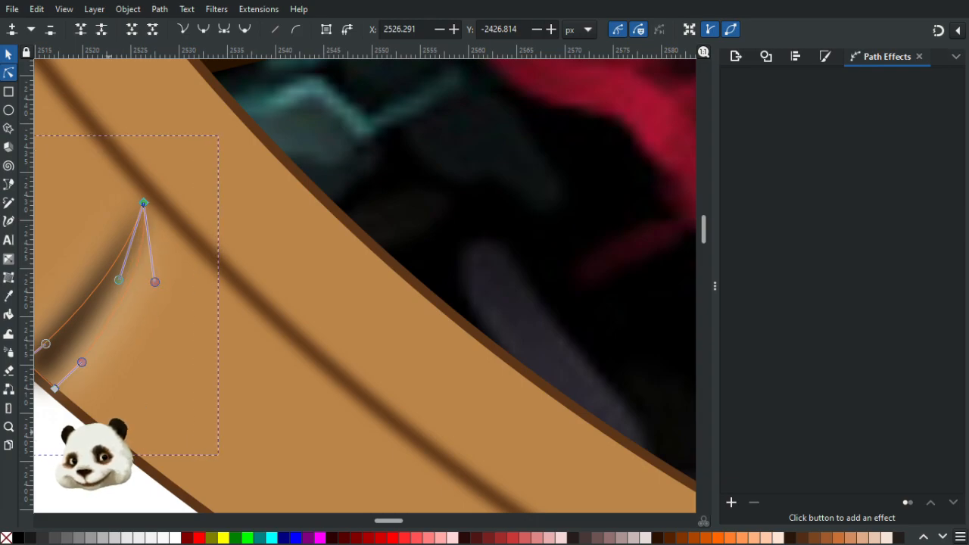
left_click(96, 468)
Reshape the lower edge of the third groove's highlight using the curve handle of its base node on the outer rim, and deselect it.
scroll(94, 471, "down", 5)
left_click_drag(101, 468, 191, 313)
scroll(181, 345, "down", 1)
scroll(181, 345, "up", 1)
scroll(258, 351, "up", 4)
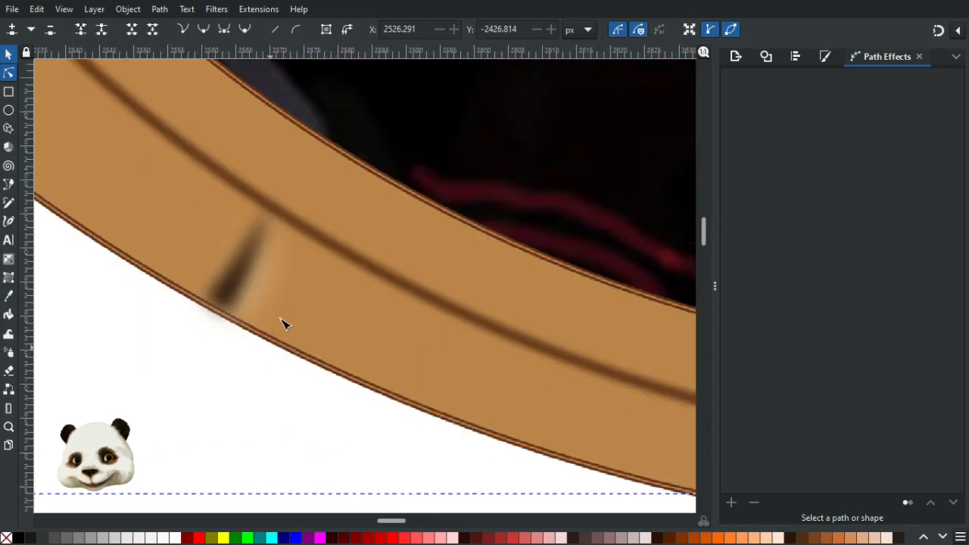
left_click(244, 319)
left_click(222, 319)
left_click_drag(264, 282, 259, 273)
left_click(150, 402)
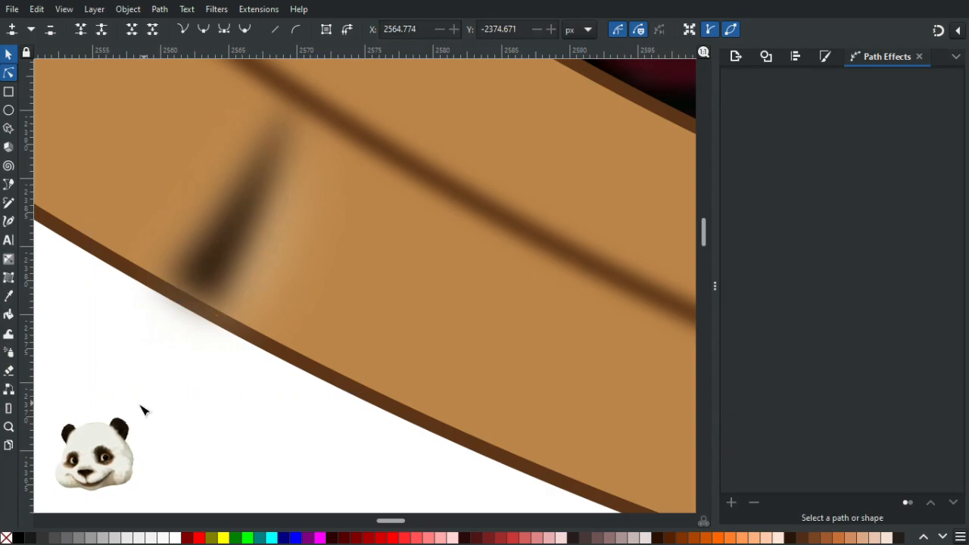
Refine the second groove's highlight by adjusting its lower base node on the outer rim and bending the adjoining curve inward.
scroll(144, 407, "down", 8)
scroll(212, 390, "up", 3)
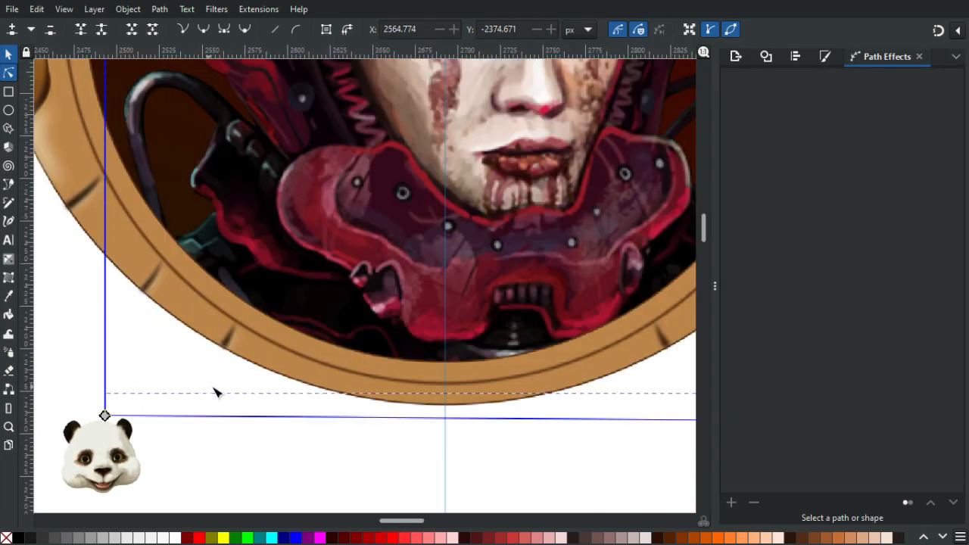
scroll(219, 395, "down", 3)
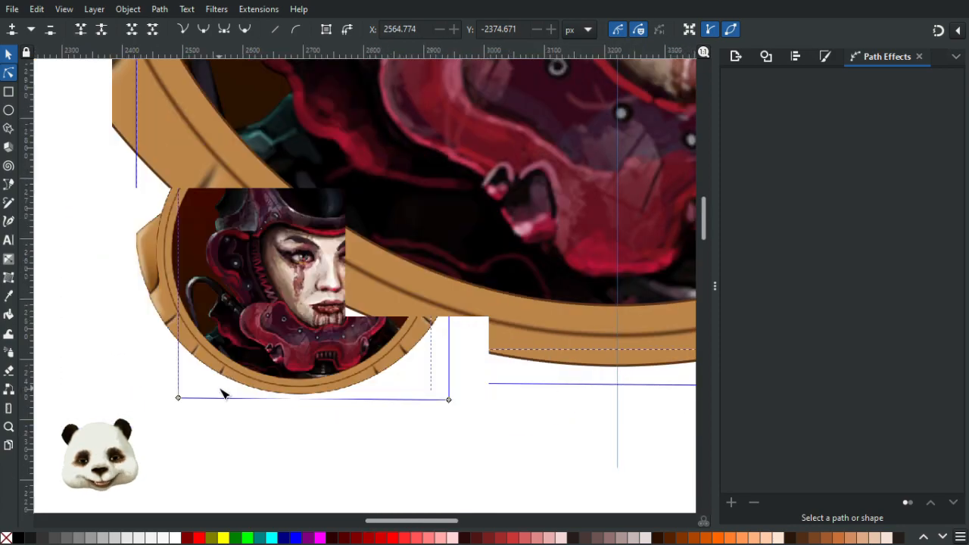
scroll(210, 404, "up", 5)
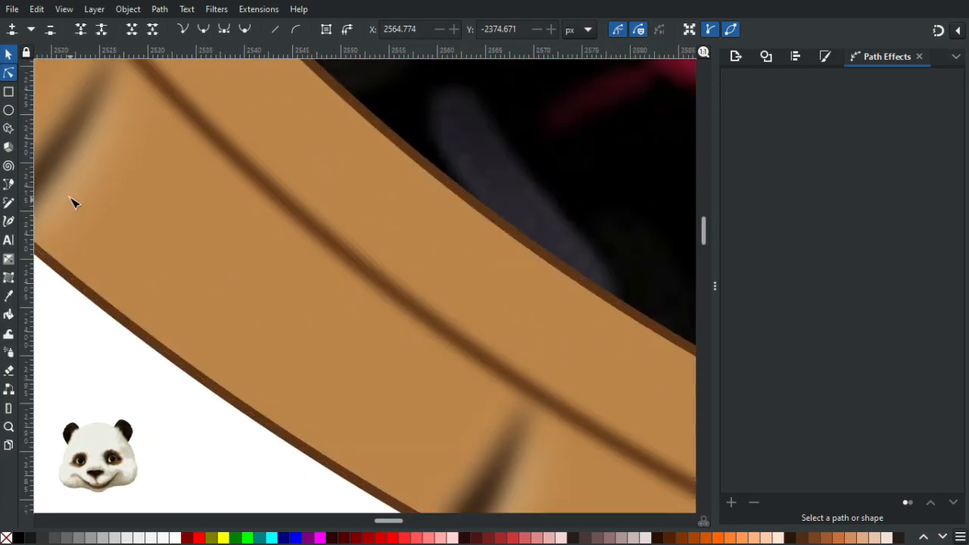
left_click(71, 186)
left_click_drag(111, 221, 278, 268)
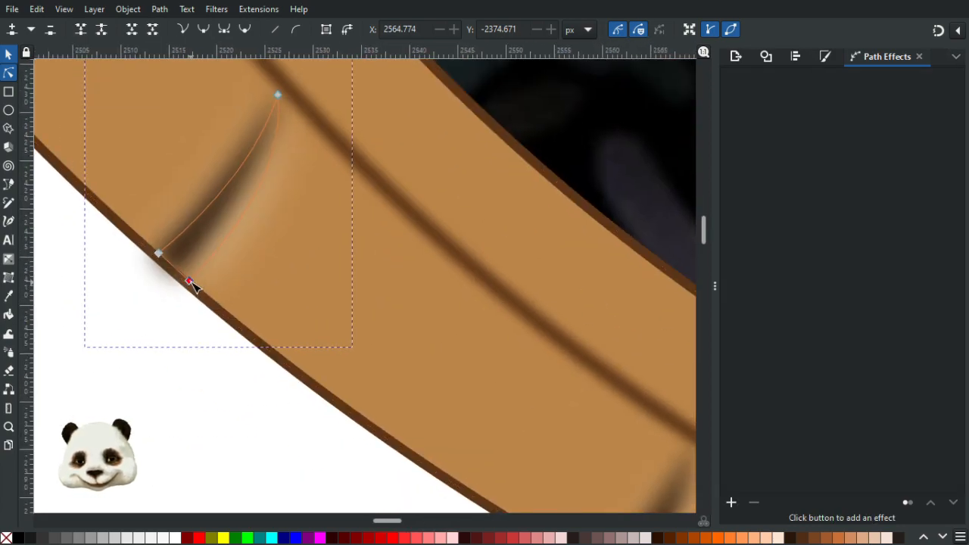
left_click_drag(189, 283, 220, 253)
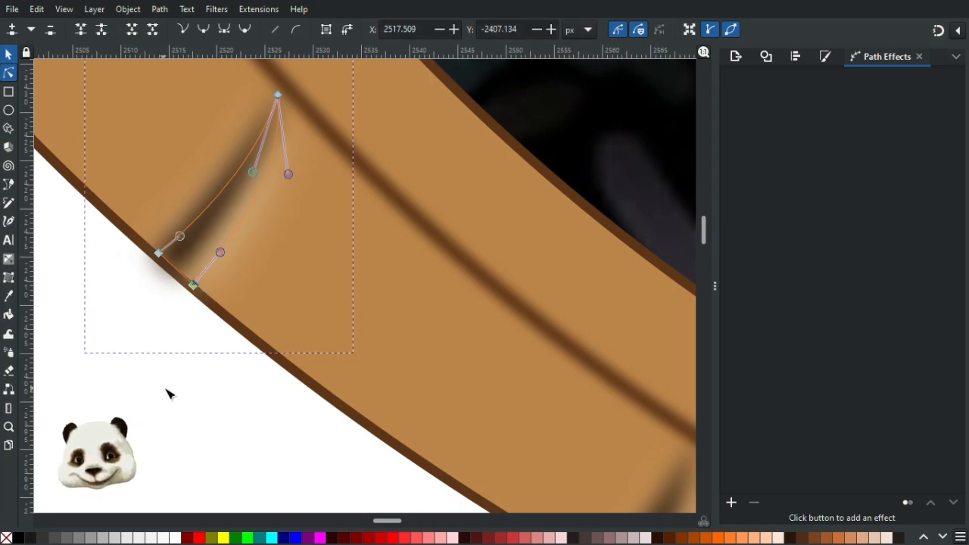
Select the blurred highlights of the second and third grooves together and combine them into one path.
scroll(166, 393, "down", 5)
left_click_drag(320, 456, 305, 366)
scroll(231, 330, "up", 4)
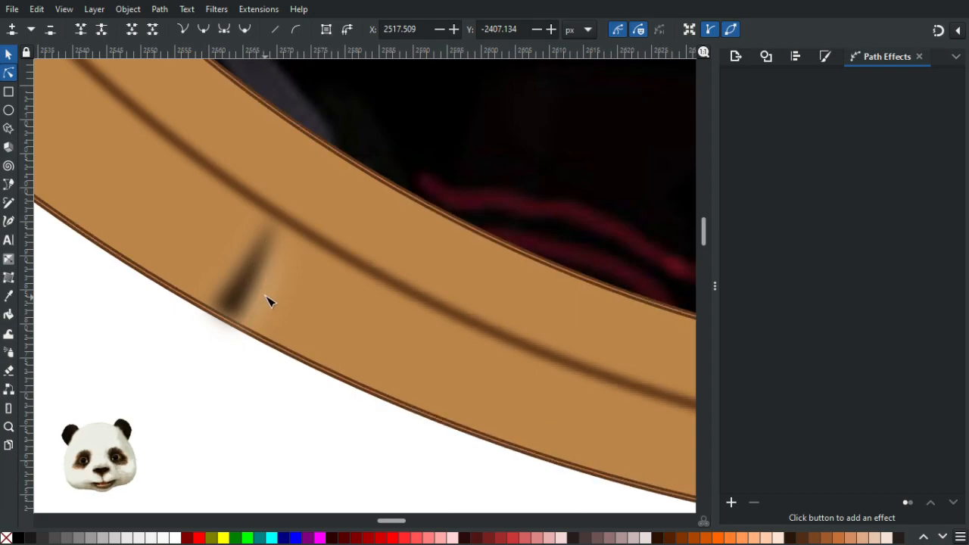
left_click(256, 320)
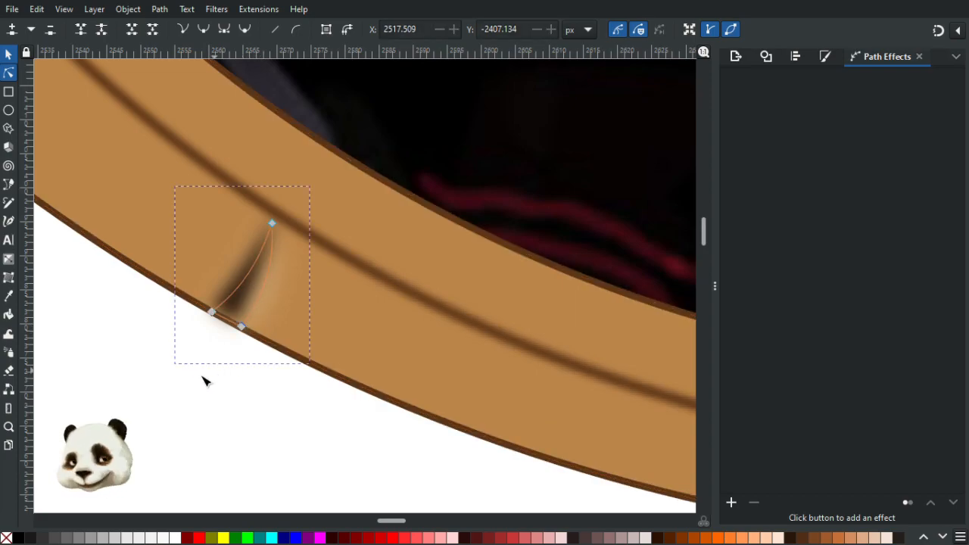
scroll(193, 380, "down", 5)
scroll(137, 356, "up", 4)
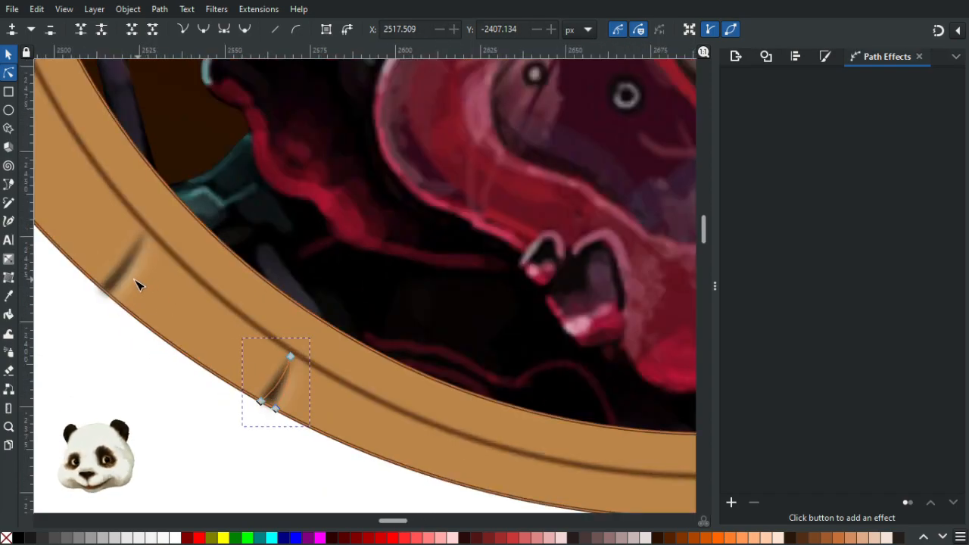
left_click(136, 283, "shift")
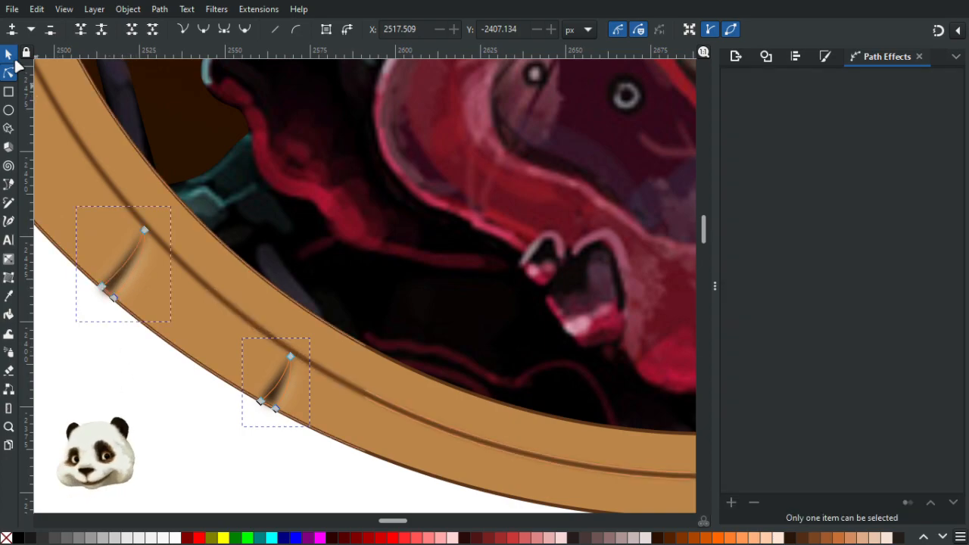
left_click(8, 54)
key("ctrl+k")
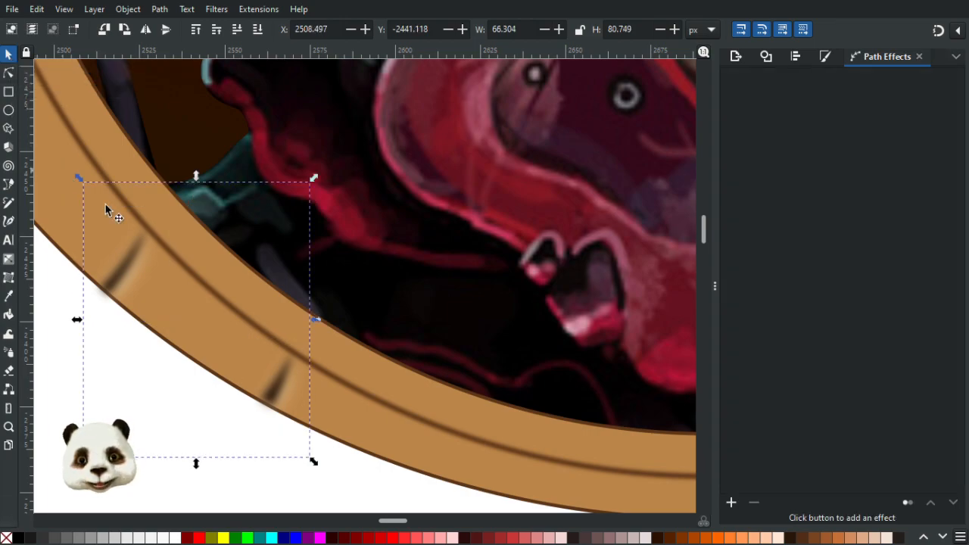
Apply the Mirror symmetry path effect to the combined highlights, move the mirror line onto the vertical centre guide, and deselect.
scroll(170, 213, "down", 3, "ctrl")
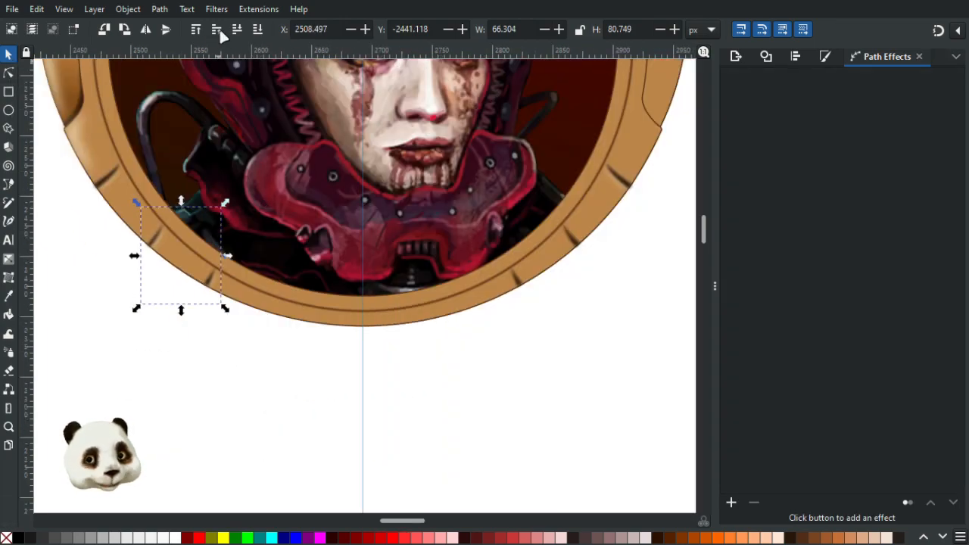
left_click(732, 502)
left_click(189, 162)
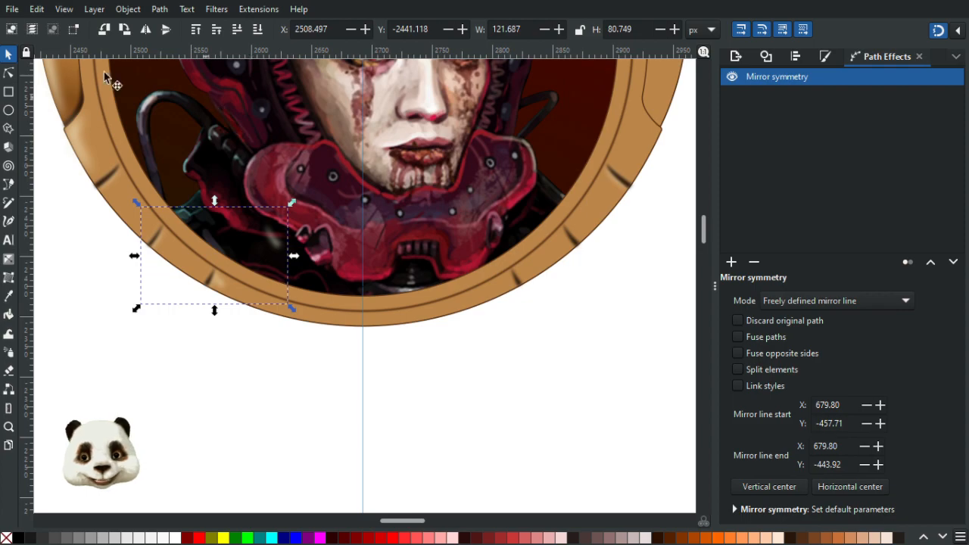
left_click(9, 73)
left_click_drag(214, 257, 363, 259)
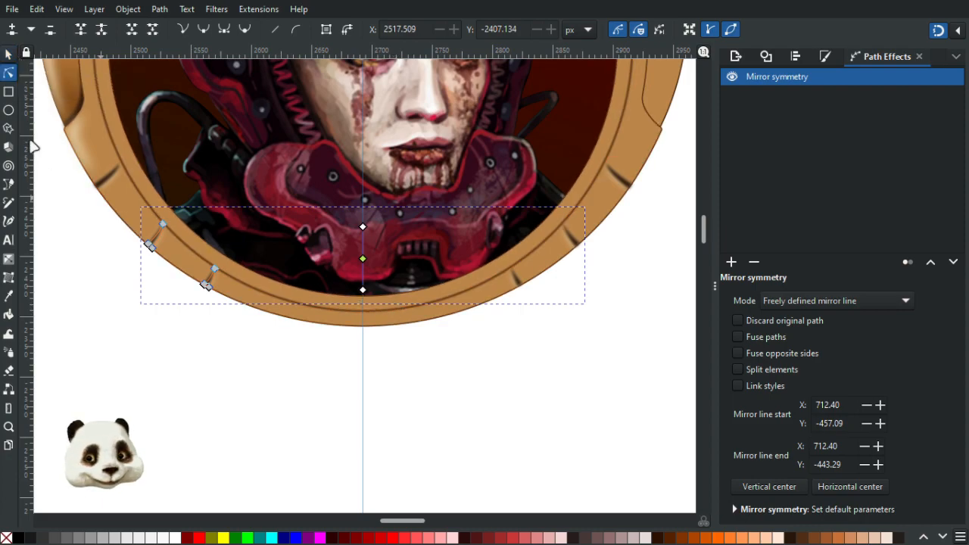
left_click(53, 333)
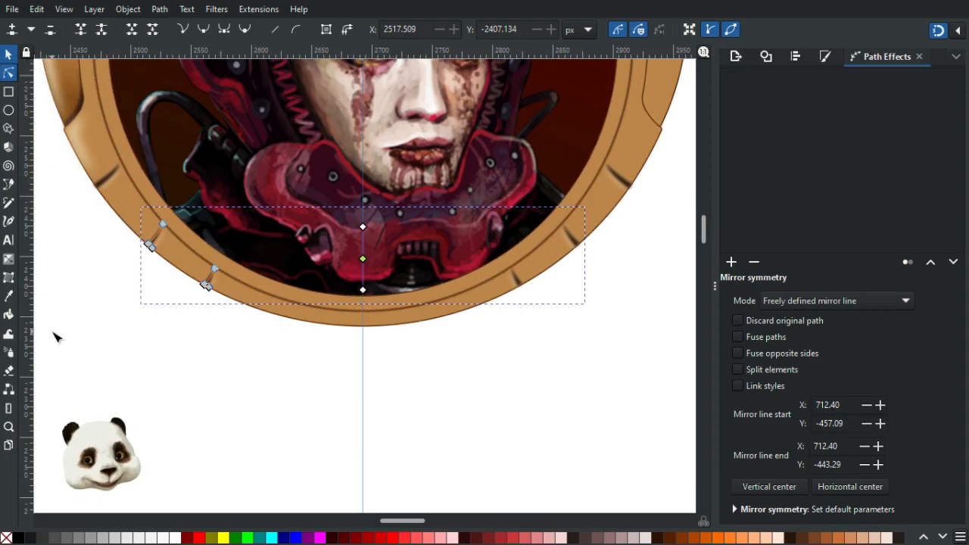
Examine the groove highlights and shadows on both sides of the frame, up close and from a distance.
scroll(199, 404, "down", 4, "ctrl")
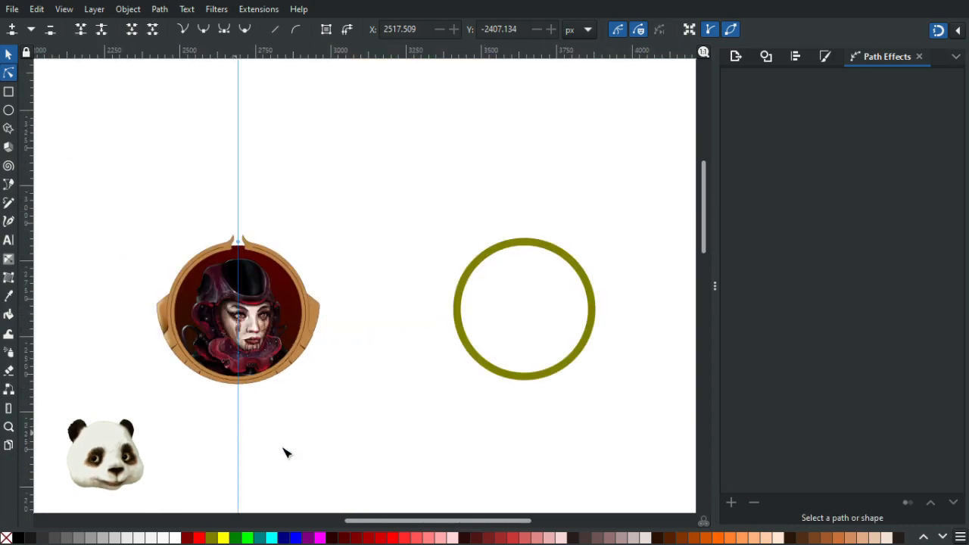
scroll(286, 446, "up", 2, "ctrl")
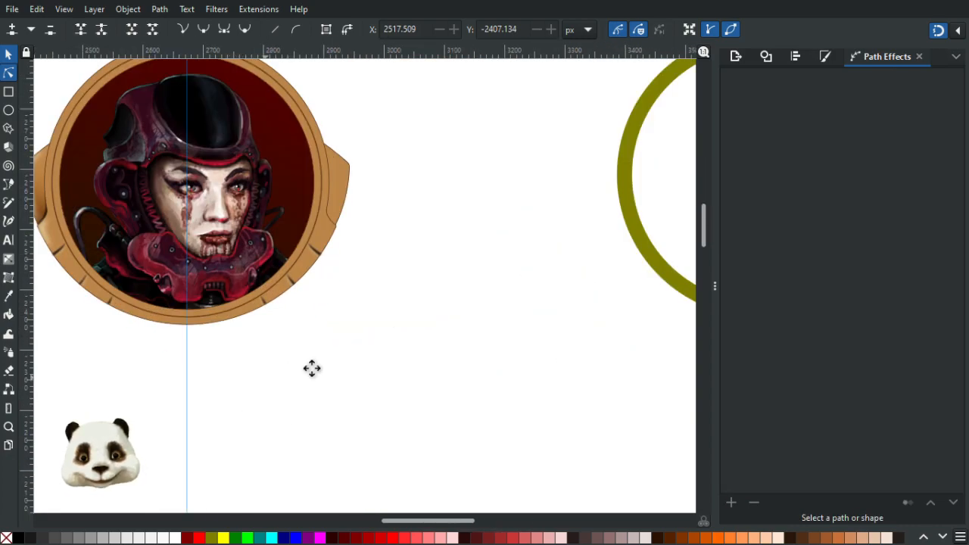
left_click_drag(312, 368, 415, 358)
scroll(197, 262, "up", 3, "ctrl")
scroll(225, 290, "down", 2, "ctrl")
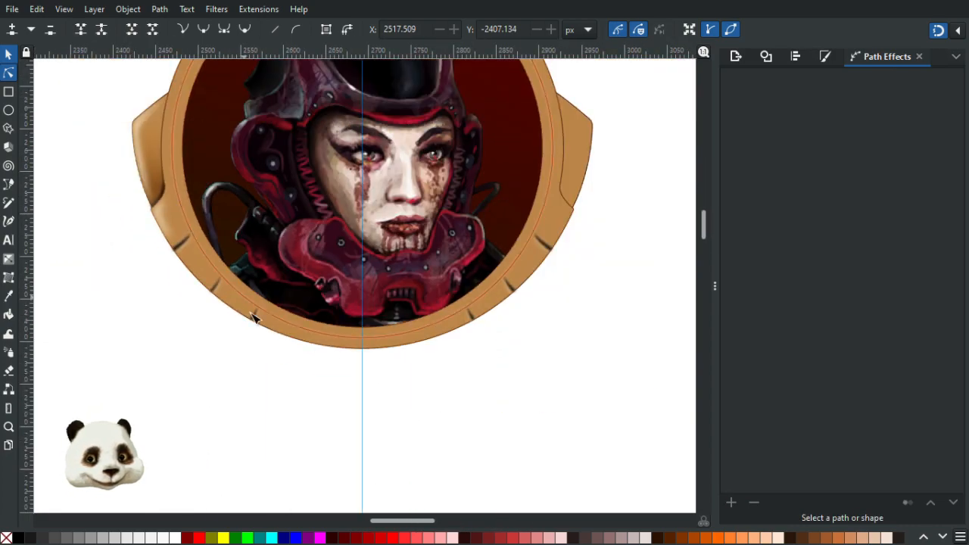
scroll(254, 318, "down", 2, "ctrl")
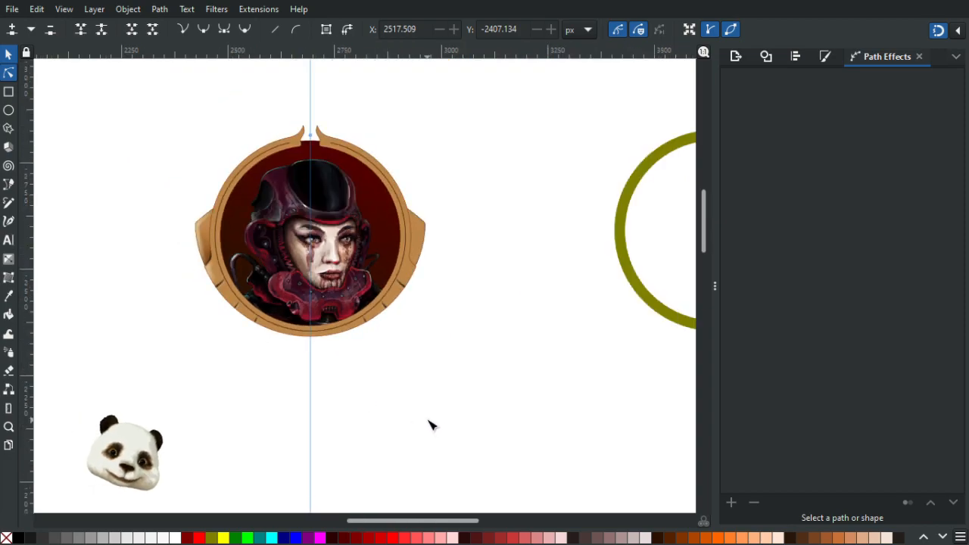
scroll(212, 324, "up", 1, "ctrl")
scroll(303, 333, "up", 5, "ctrl")
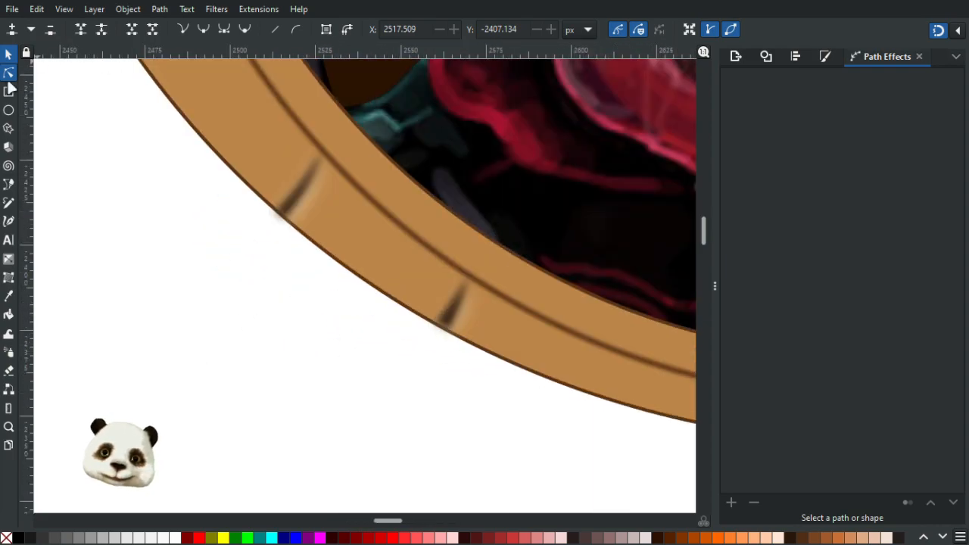
scroll(185, 250, "down", 4, "ctrl")
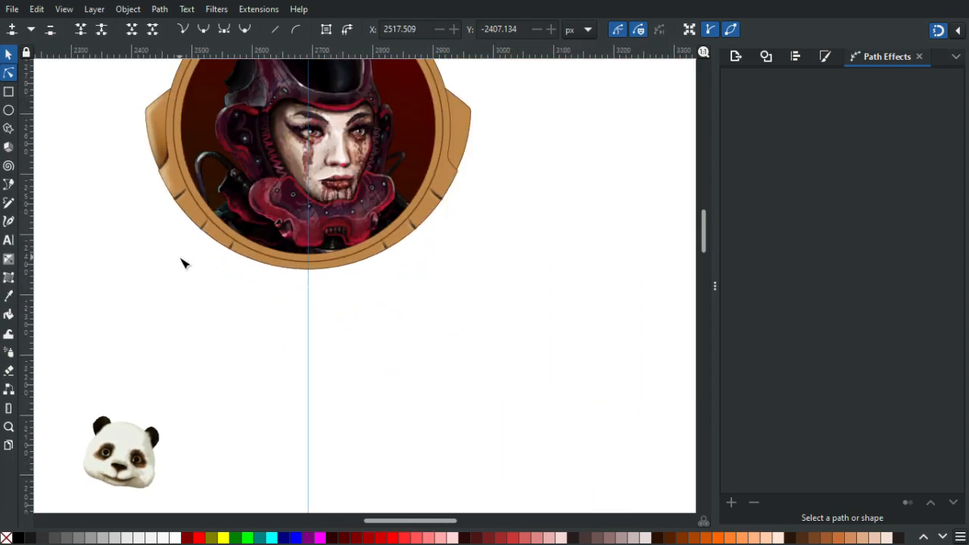
scroll(181, 263, "down", 1, "ctrl")
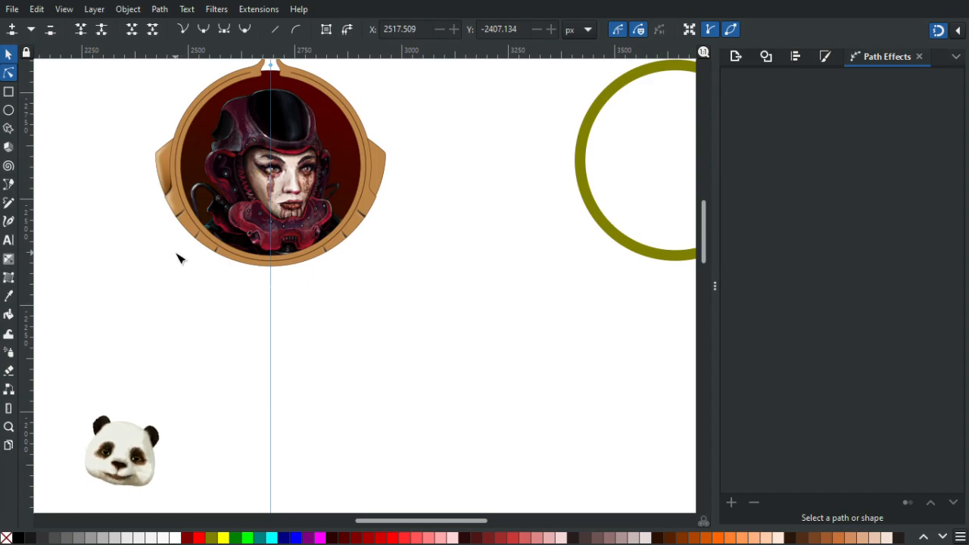
scroll(178, 257, "down", 2)
scroll(295, 292, "up", 1)
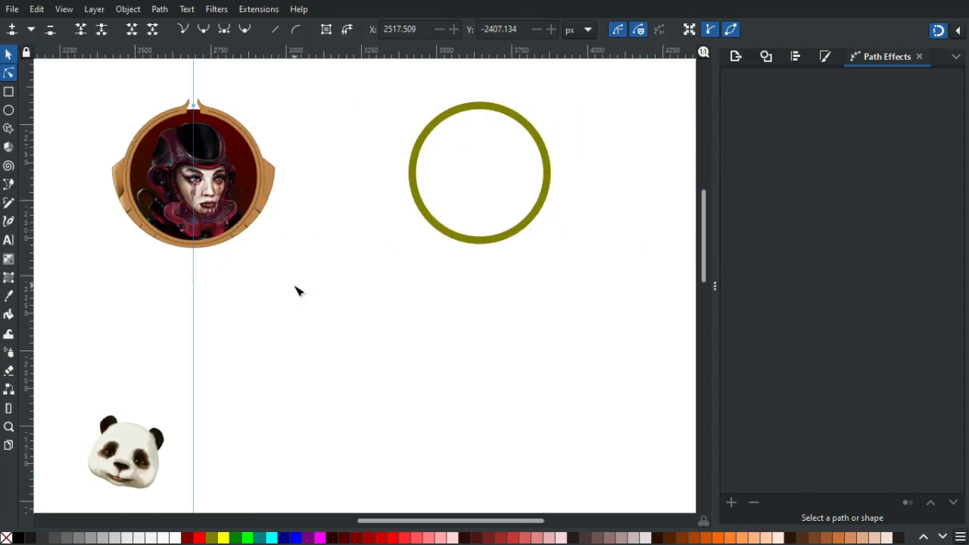
scroll(108, 256, "up", 1)
scroll(110, 250, "up", 1)
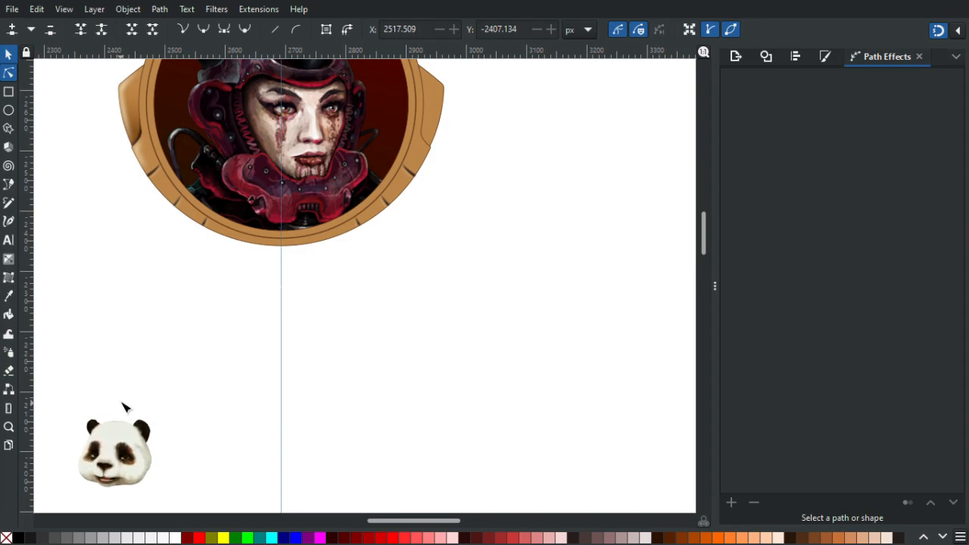
left_click_drag(169, 301, 197, 413)
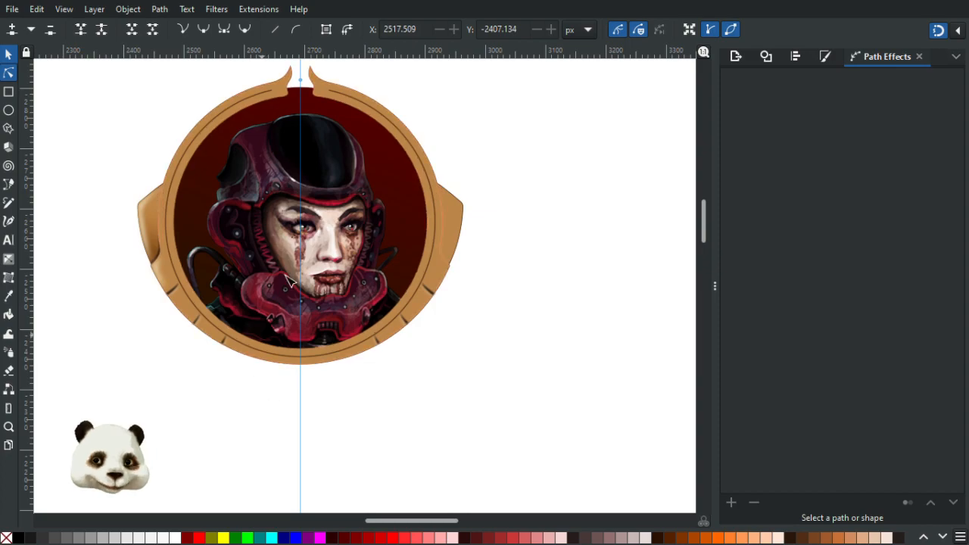
scroll(297, 247, "up", 4)
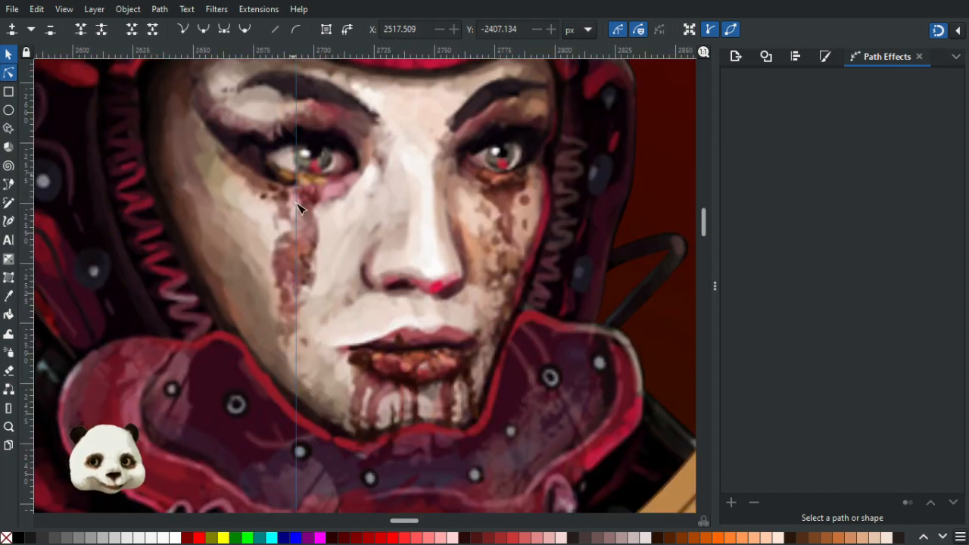
scroll(301, 269, "down", 6)
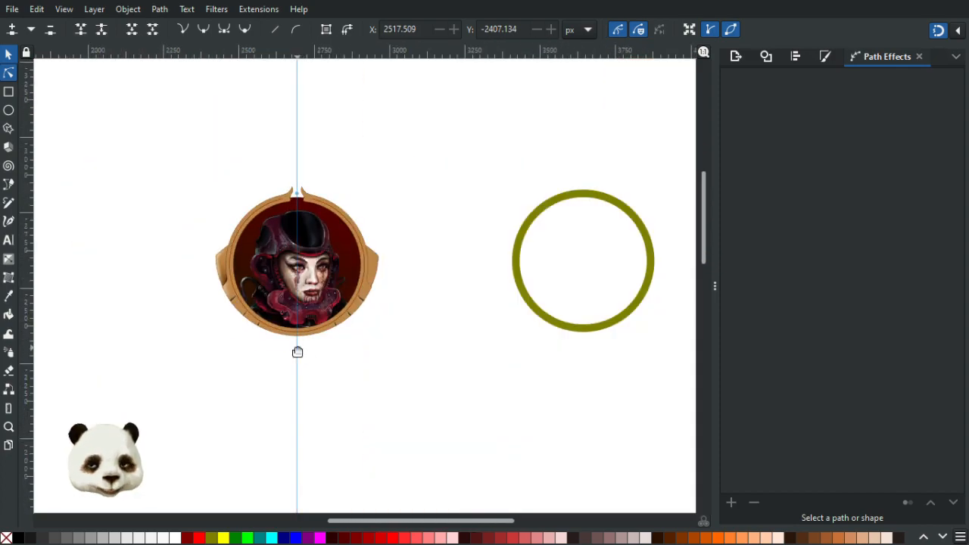
scroll(288, 326, "up", 4)
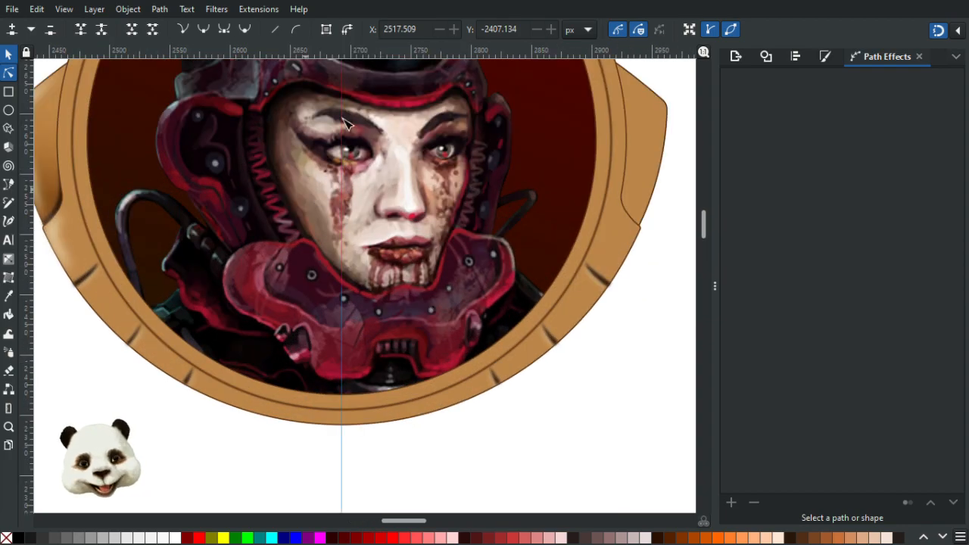
left_click_drag(247, 429, 356, 492)
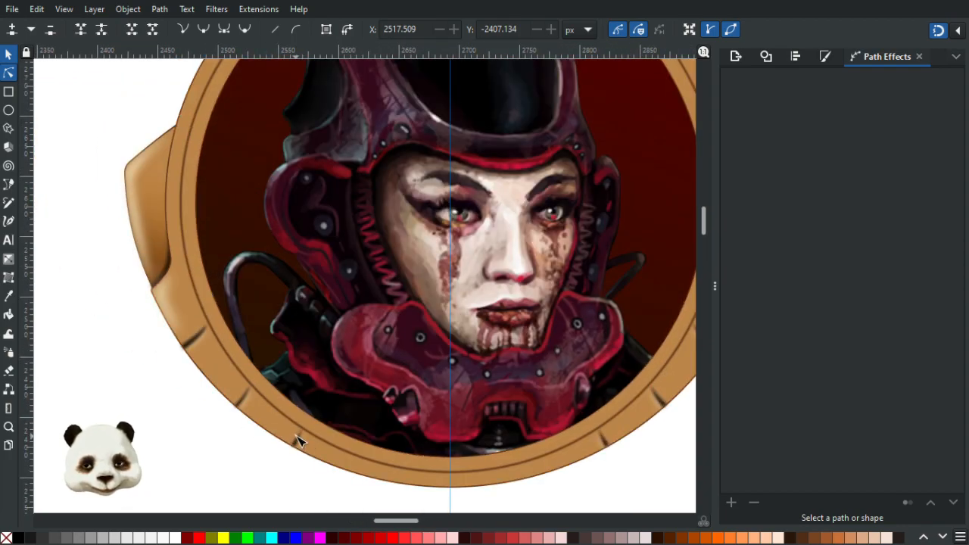
scroll(370, 403, "down", 3)
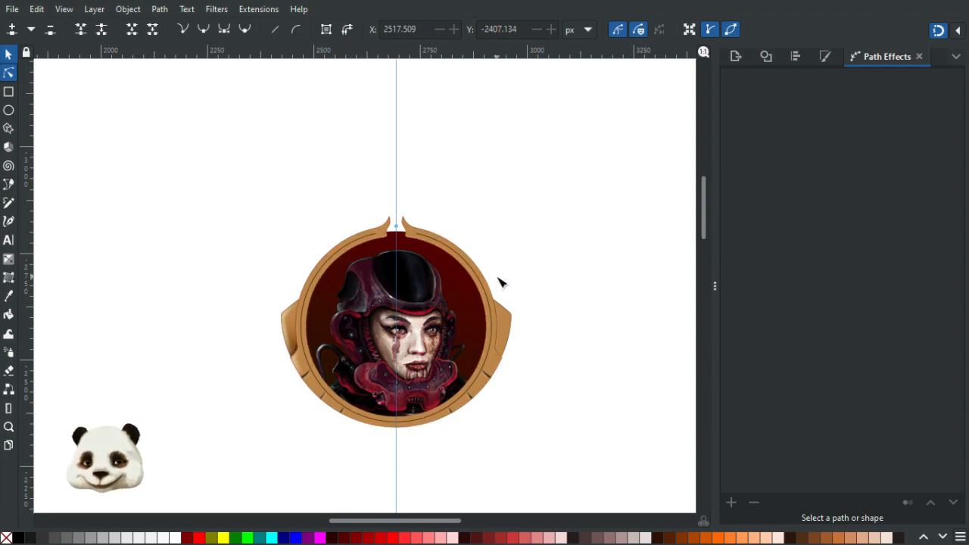
Select the circular frame ring around the portrait and remove its outline stroke.
scroll(488, 281, "up", 4)
scroll(379, 204, "down", 2)
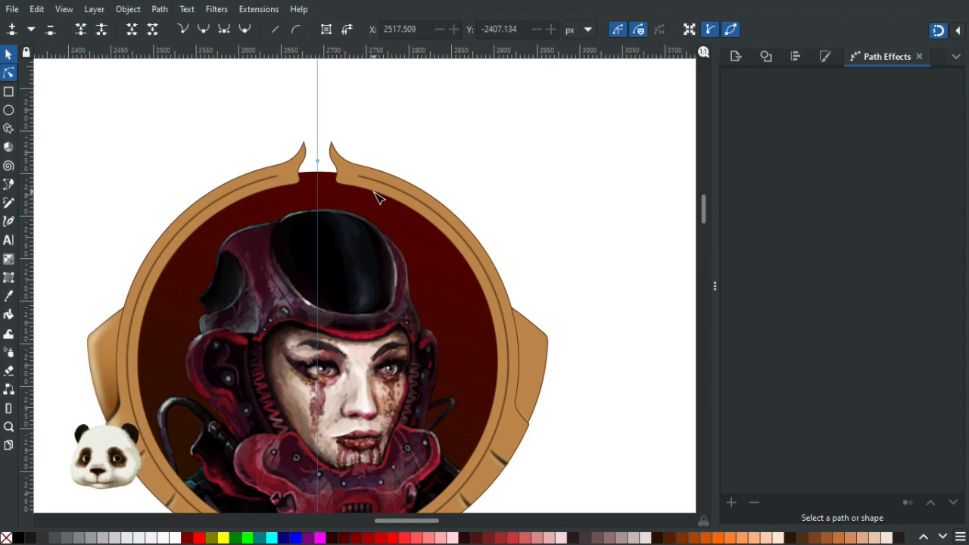
left_click(301, 191)
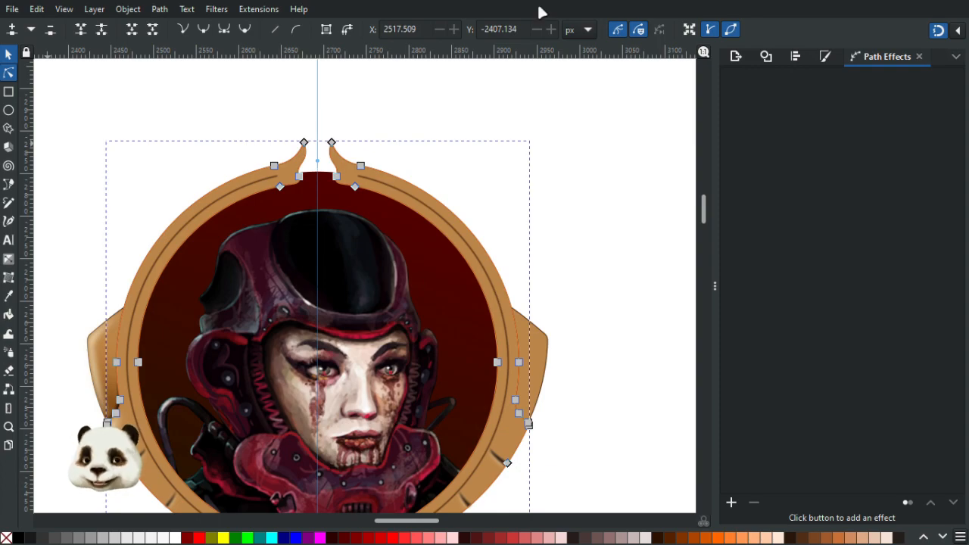
left_click(9, 54)
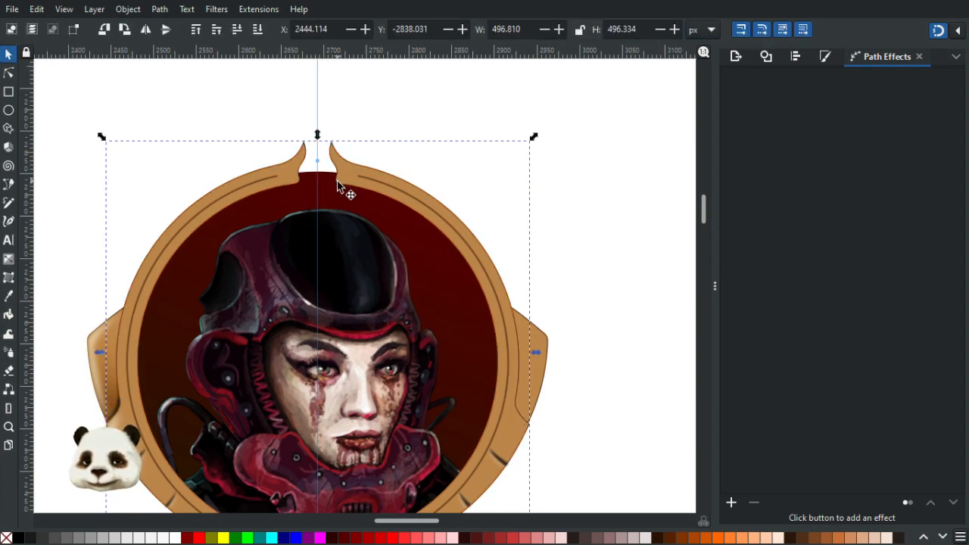
scroll(374, 98, "down", 3)
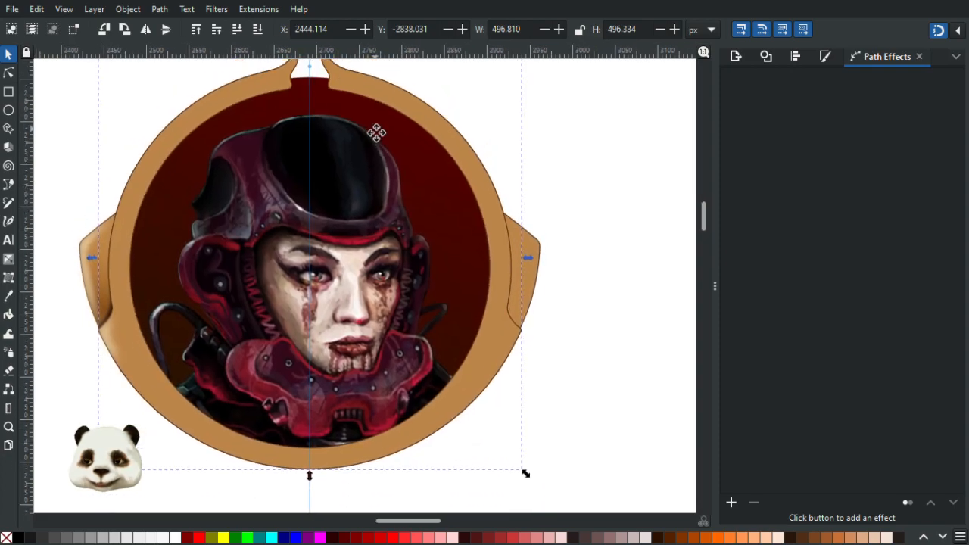
left_click_drag(376, 132, 378, 139)
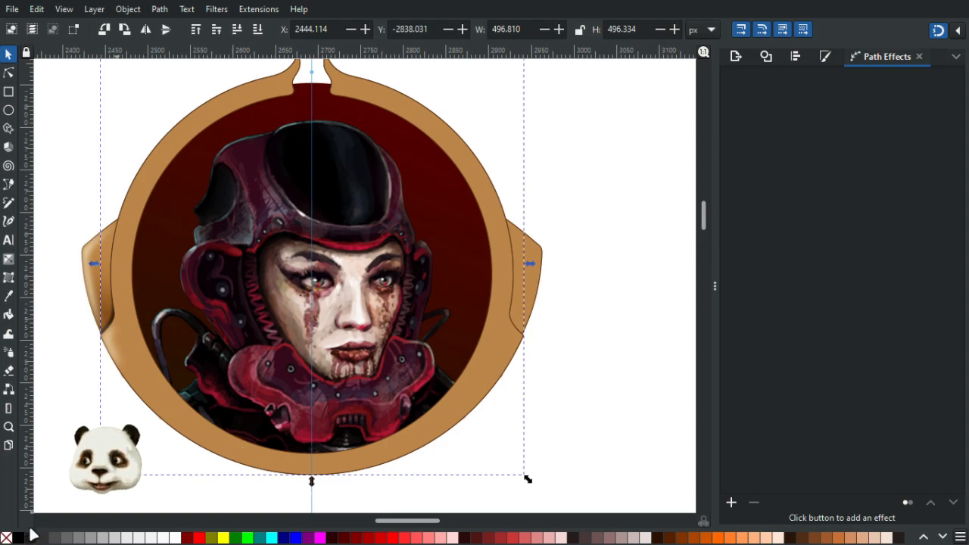
left_click(6, 538, "shift")
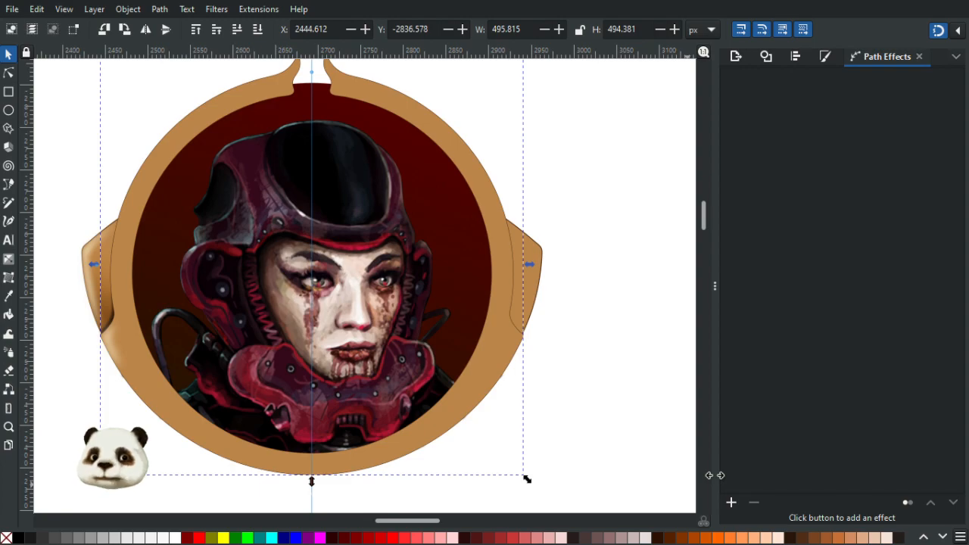
Duplicate the dark red backdrop disc, raise the copy to the top, and try selecting it together with the frame ring.
left_click(367, 117)
key("Home")
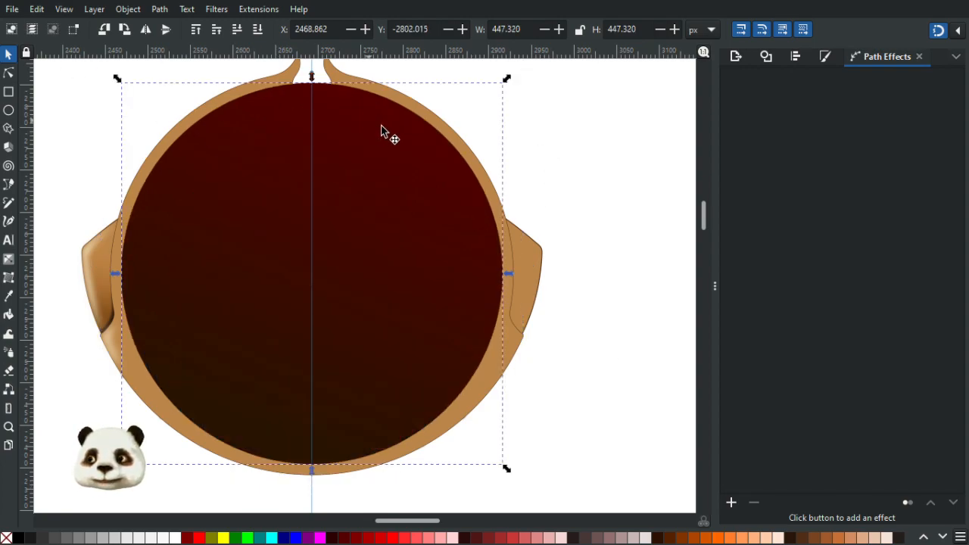
left_click(338, 74, "shift")
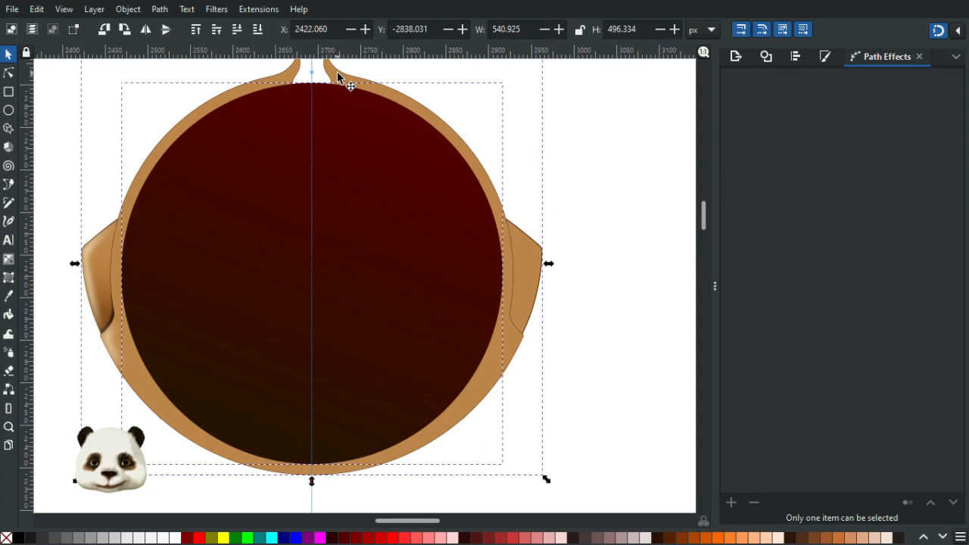
scroll(534, 341, "up", 3)
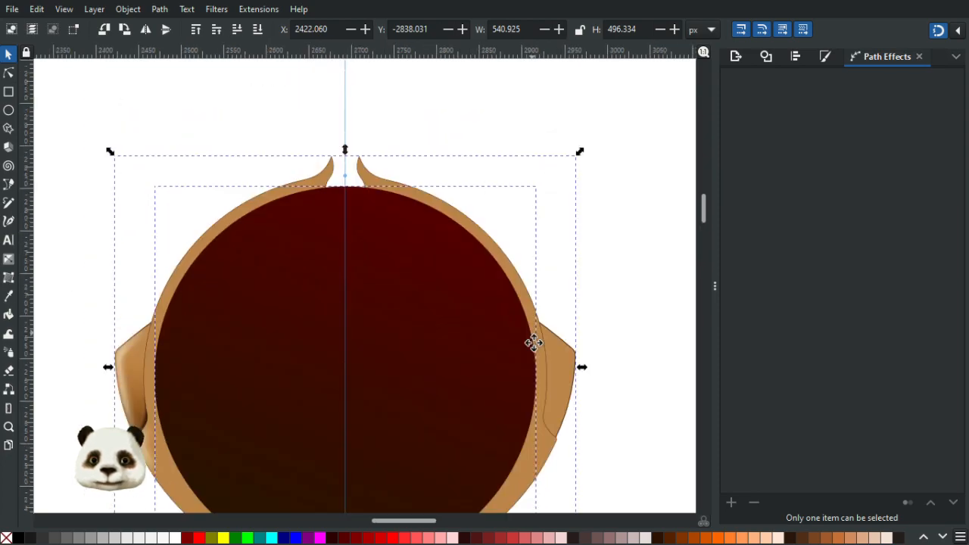
left_click(579, 217)
left_click(480, 305)
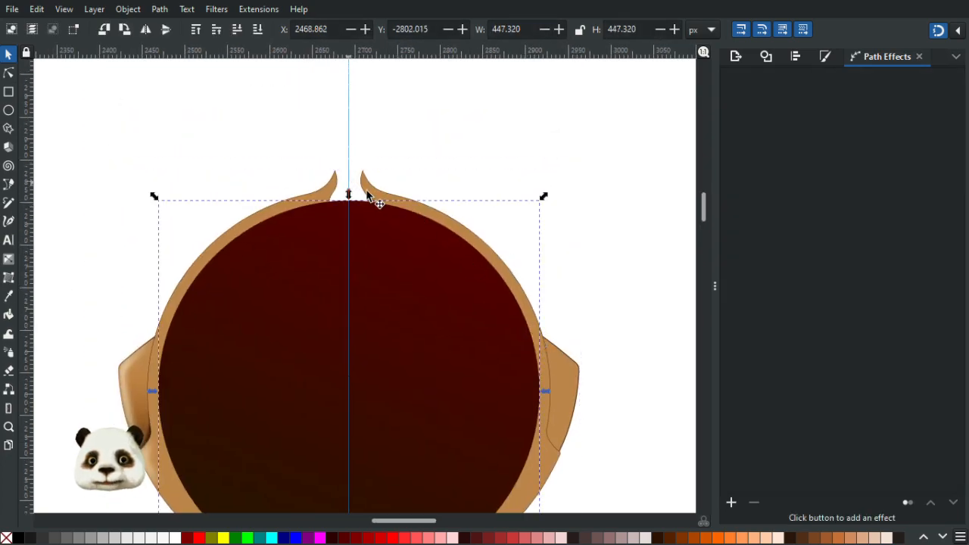
left_click(364, 187, "shift")
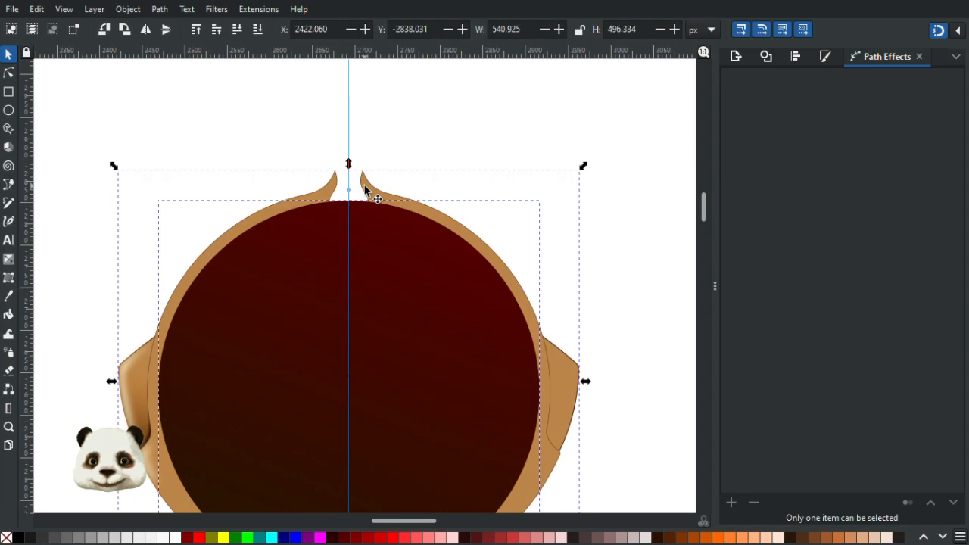
Move the raised disc copy aside to check the shapes beneath it, and undo the move.
left_click(407, 329)
left_click(534, 143)
left_click(418, 272)
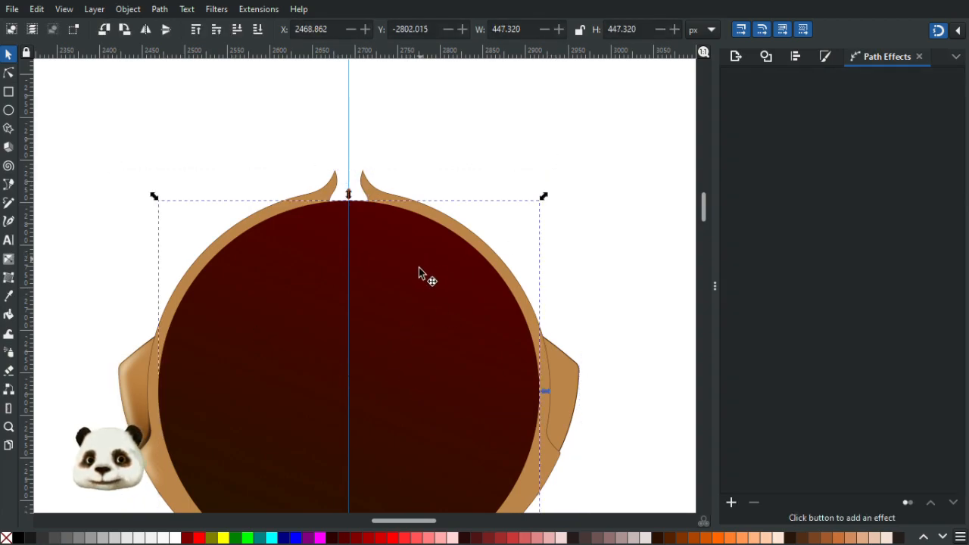
left_click(404, 289)
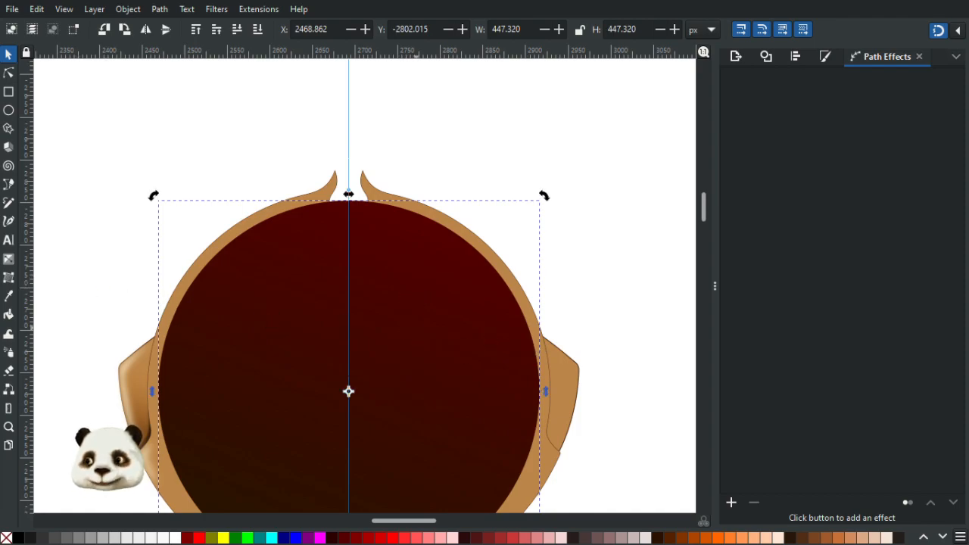
left_click_drag(465, 368, 642, 248)
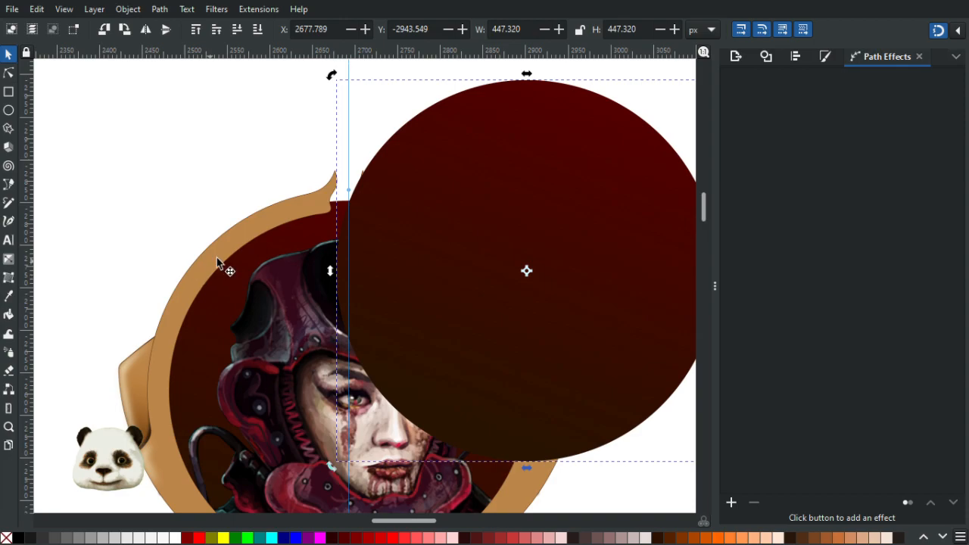
left_click(242, 254)
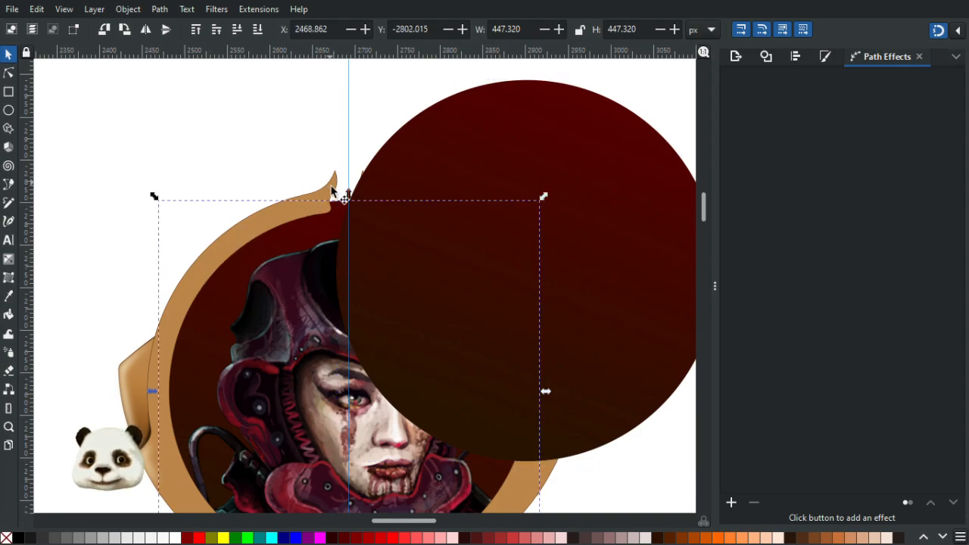
key("ctrl+z")
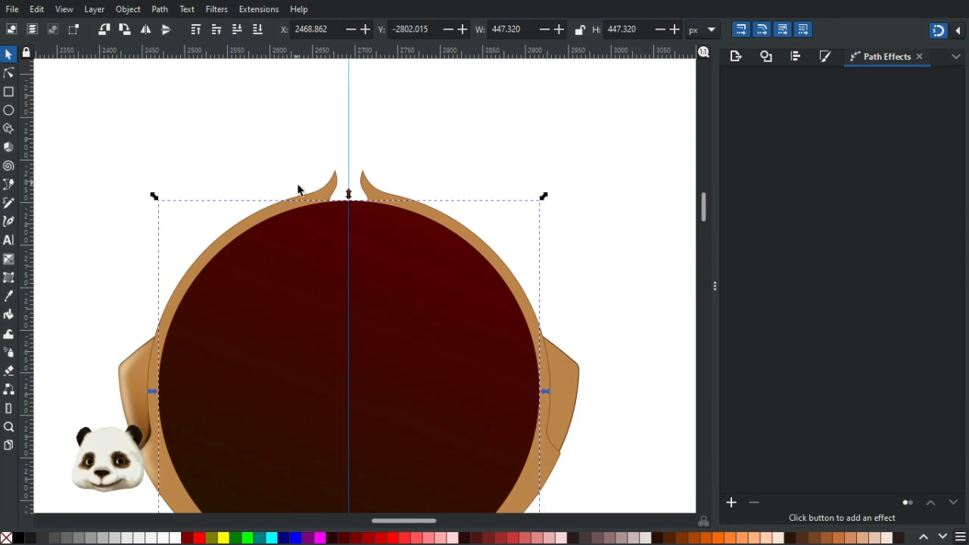
Try lowering the dark red disc copy behind the frame ring, and undo a trial move of the disc.
left_click(330, 184, "shift")
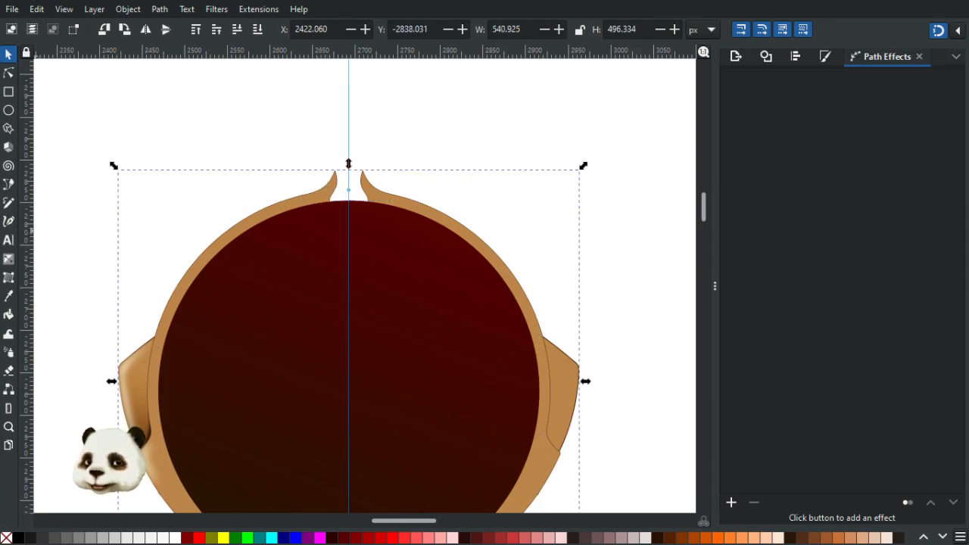
key("Tab")
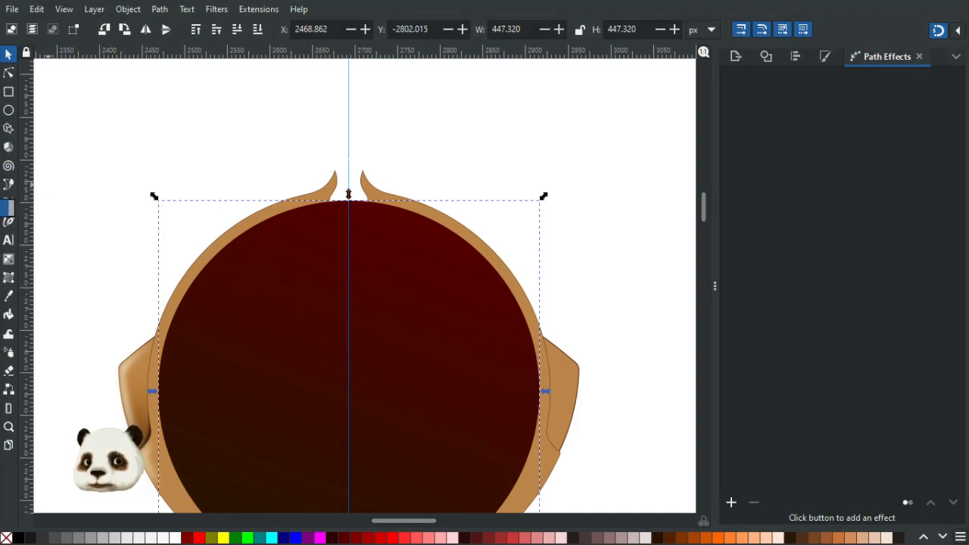
key("End")
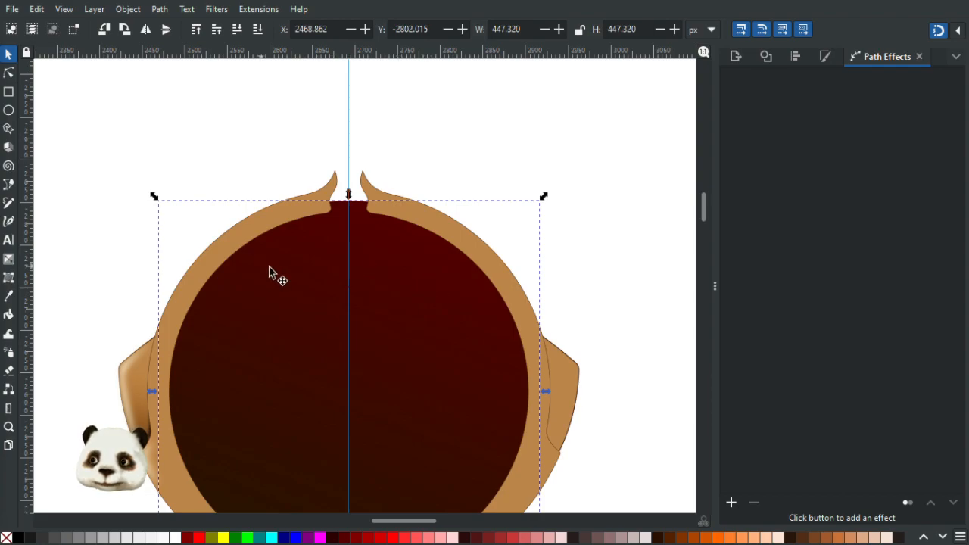
left_click_drag(508, 243, 599, 223)
key("ctrl+z")
Move the frame shape upward to check which object is selected, undo the move, and deselect.
left_click(278, 219)
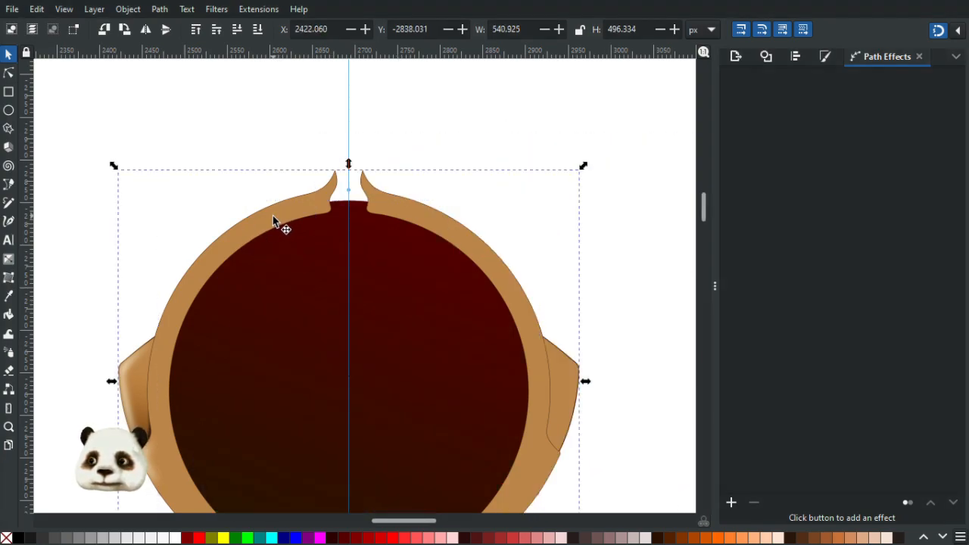
left_click_drag(274, 217, 272, 161)
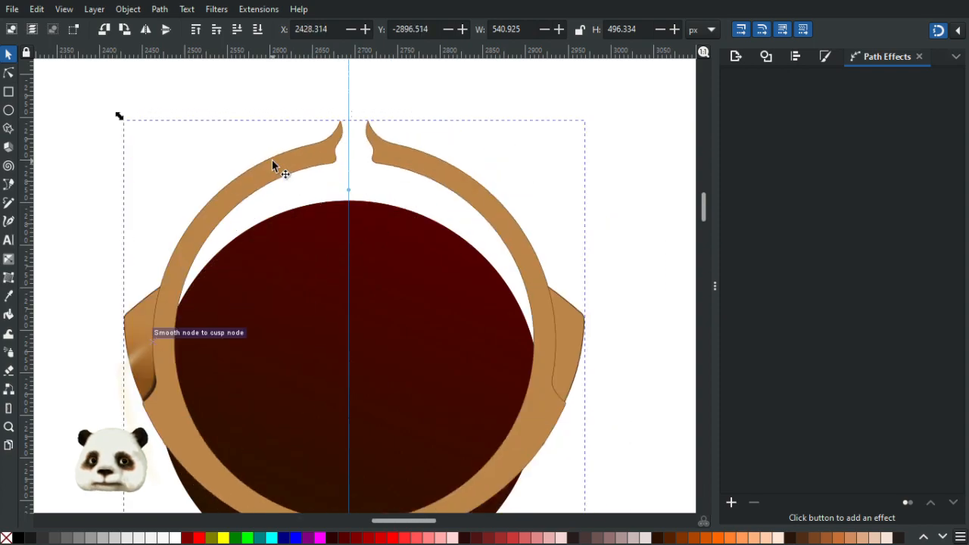
left_click_drag(272, 160, 272, 160)
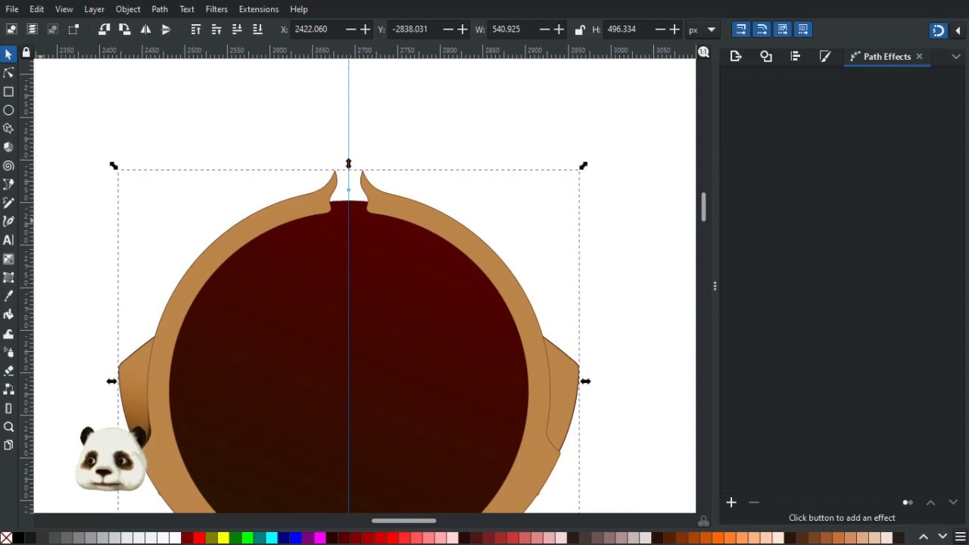
key("Escape")
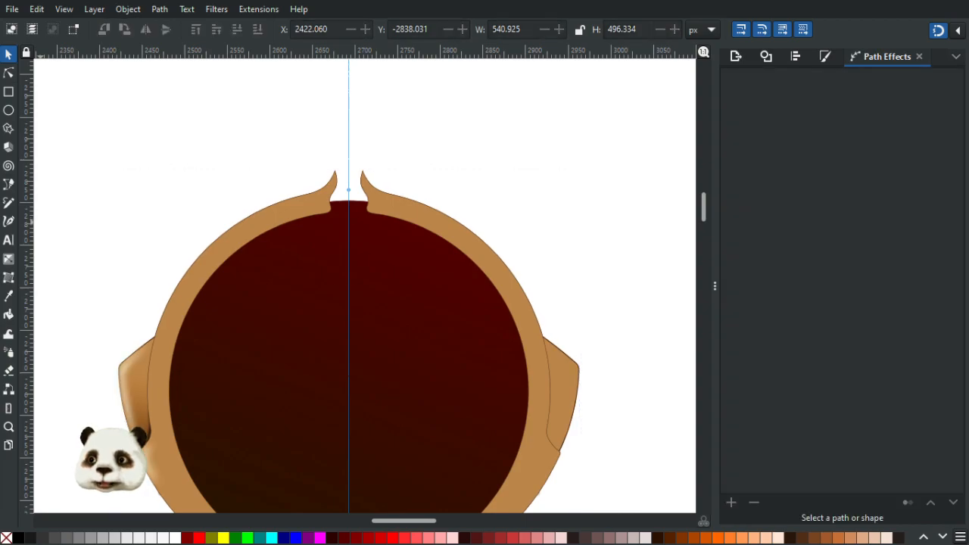
Raise the dark red disc copy to the top and intersect it with a copy of the circular frame ring.
left_click(260, 216)
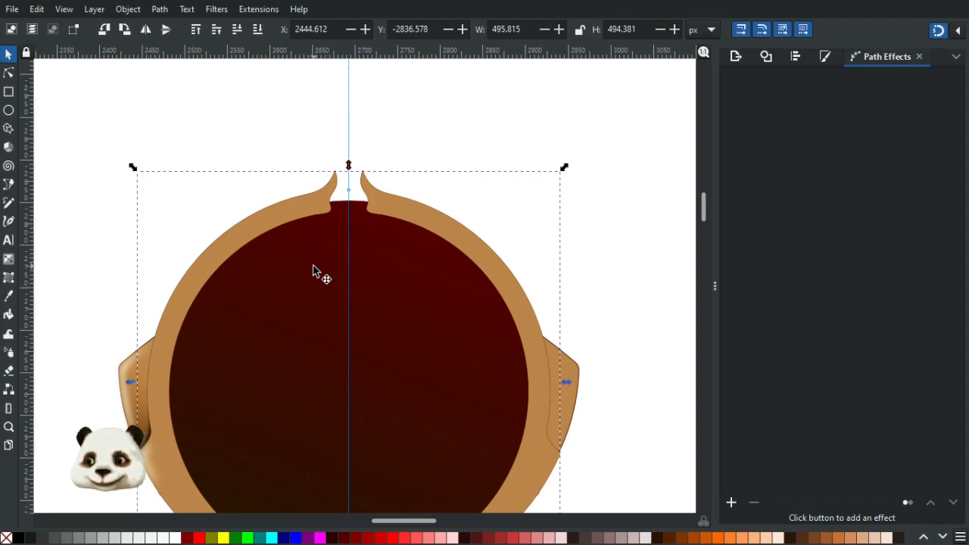
left_click(308, 294)
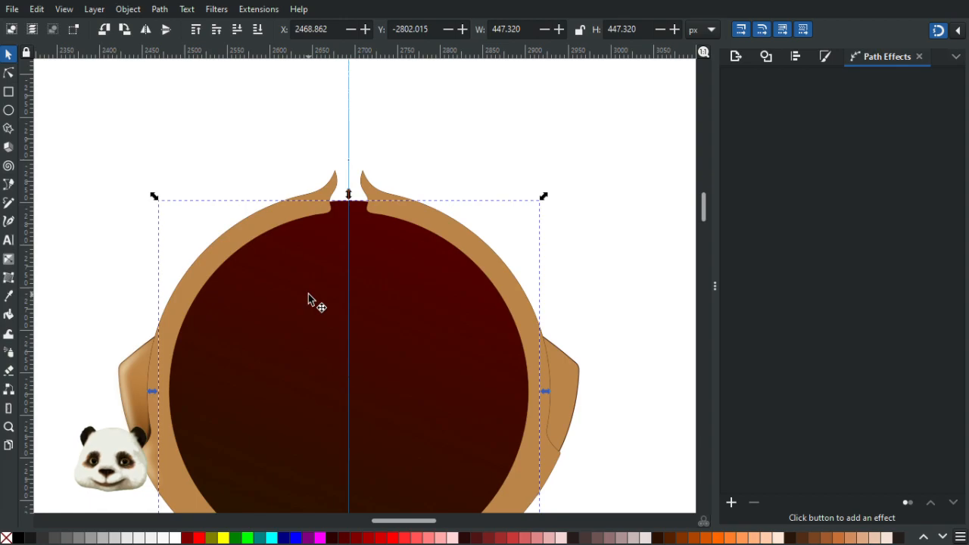
key("Home")
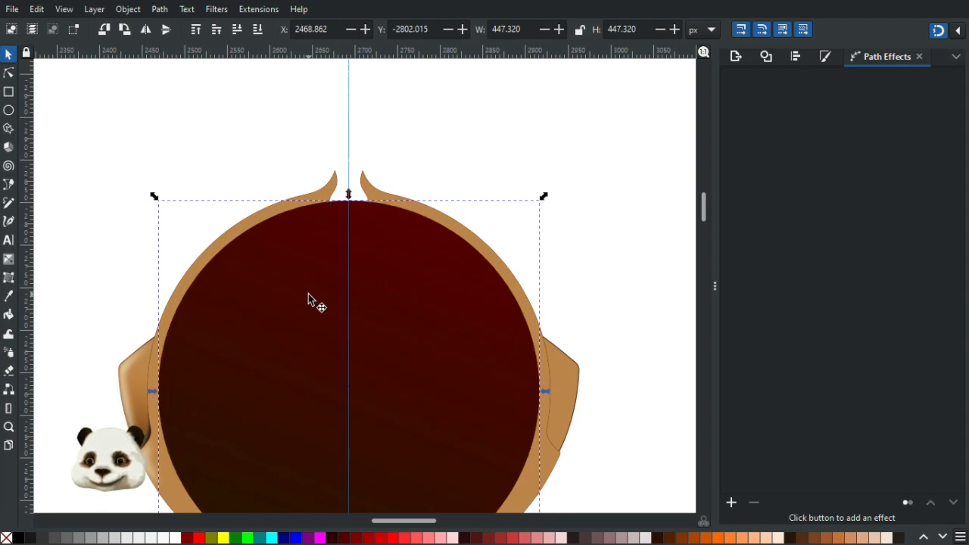
left_click(365, 186)
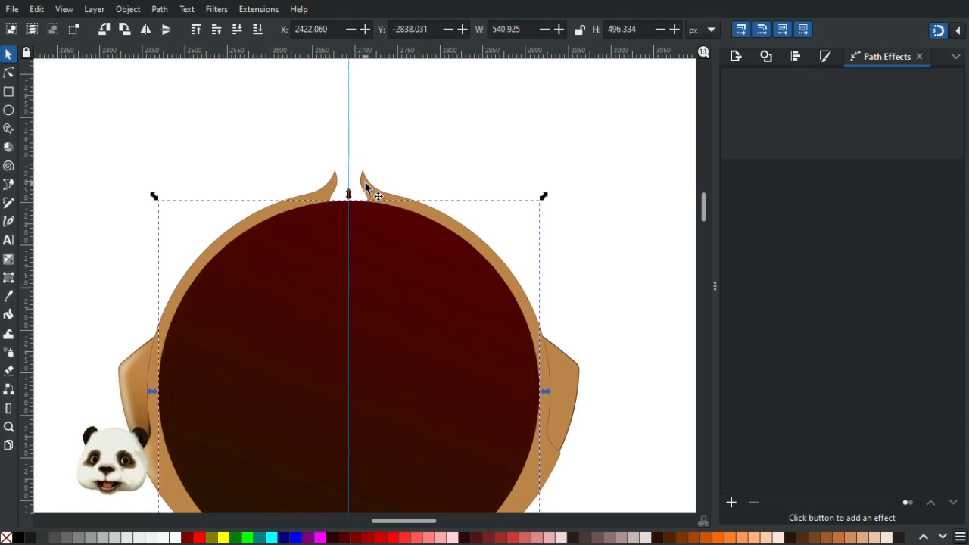
left_click(364, 183, "alt+shift")
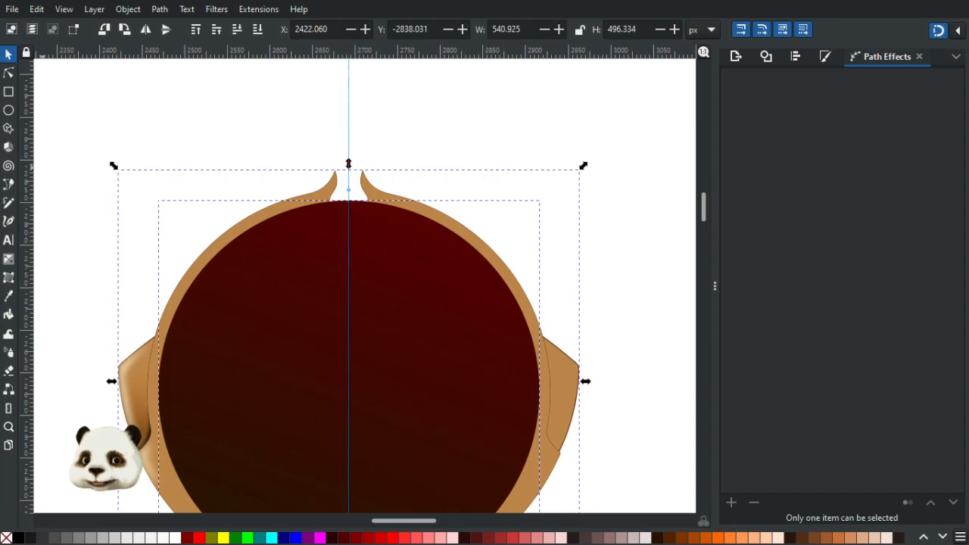
left_click(365, 184, "shift")
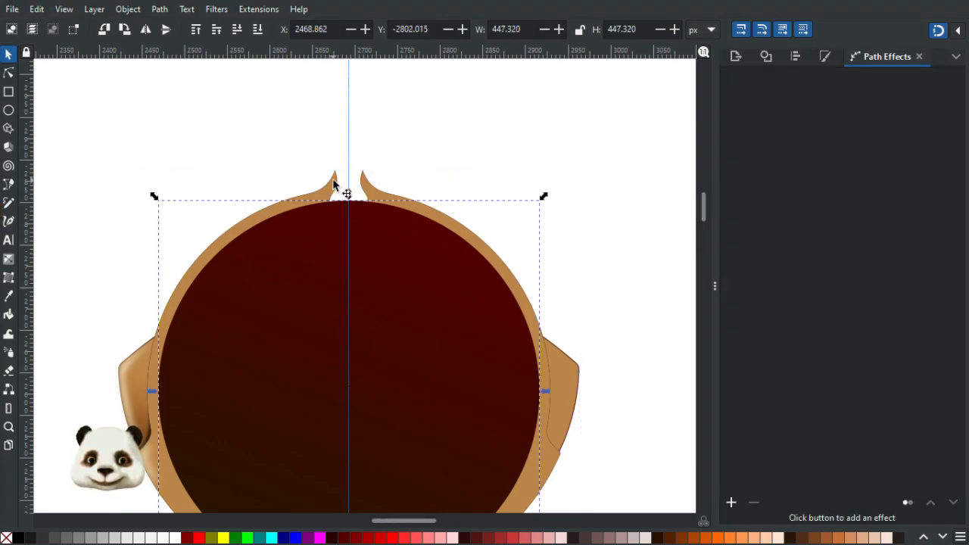
left_click(333, 184, "shift")
key("ctrl+*")
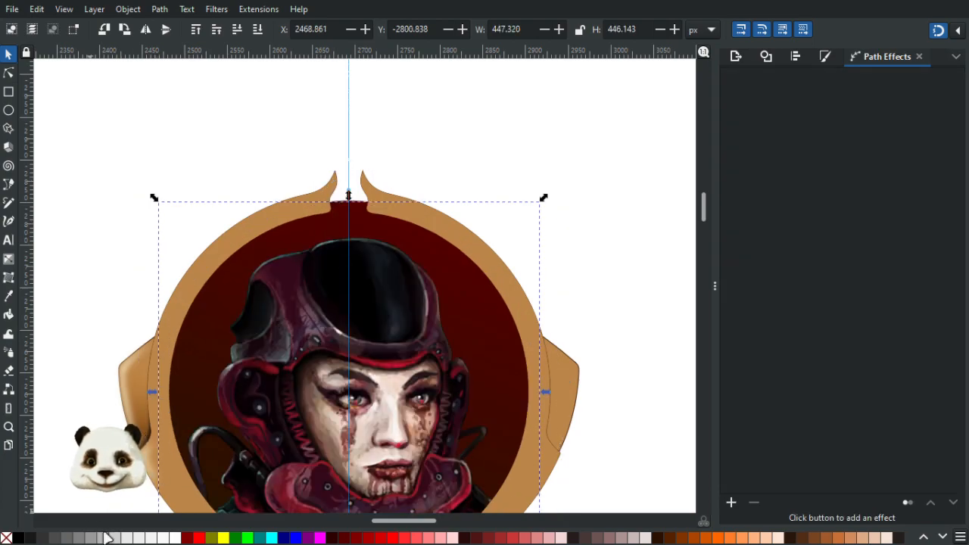
Color the intersected inner ring near-black and lower it two levels, behind the bronze frame ring.
left_click(37, 538, "shift")
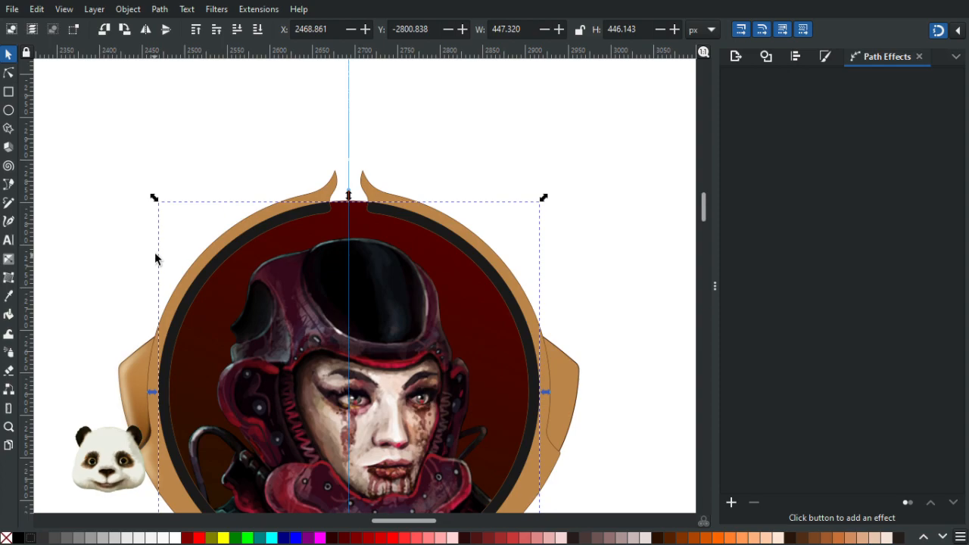
key("Page_Down")
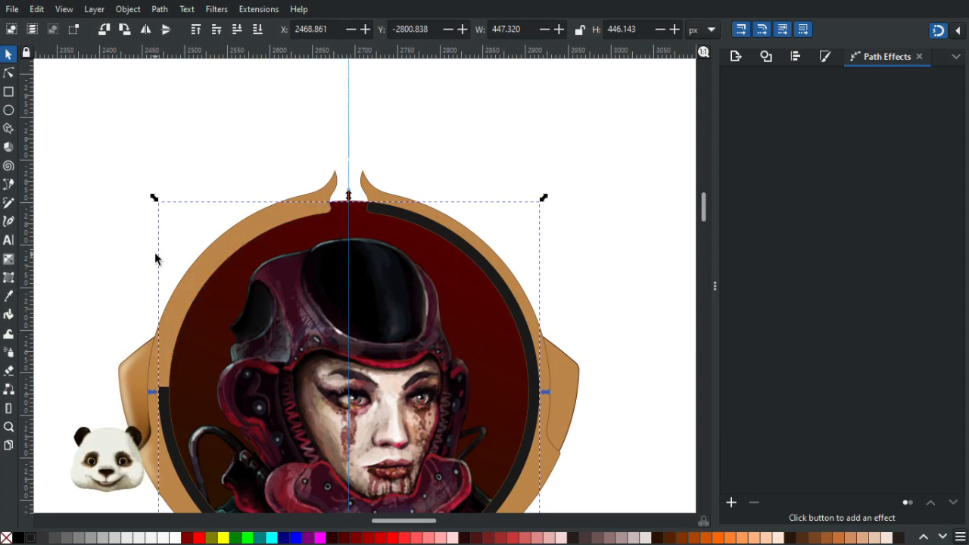
key("Page_Down")
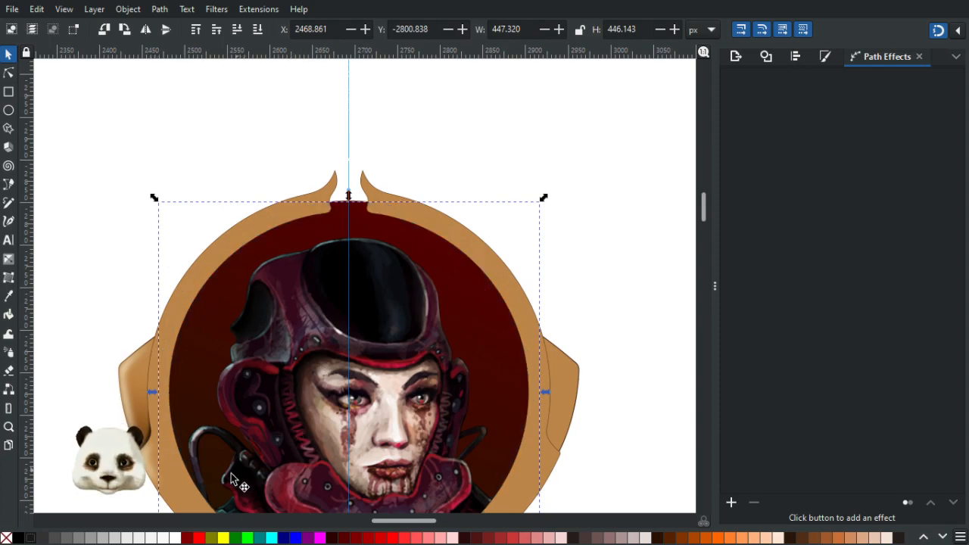
Set the blur of the near-black ring shadow to 20%.
key("ctrl+shift+f")
left_click(760, 483)
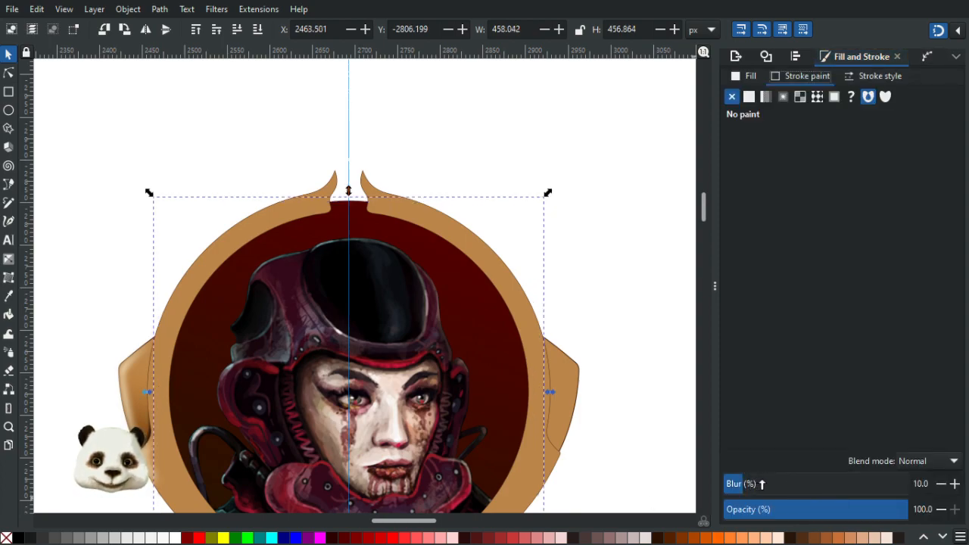
left_click(769, 484)
left_click(779, 484)
left_click(755, 484)
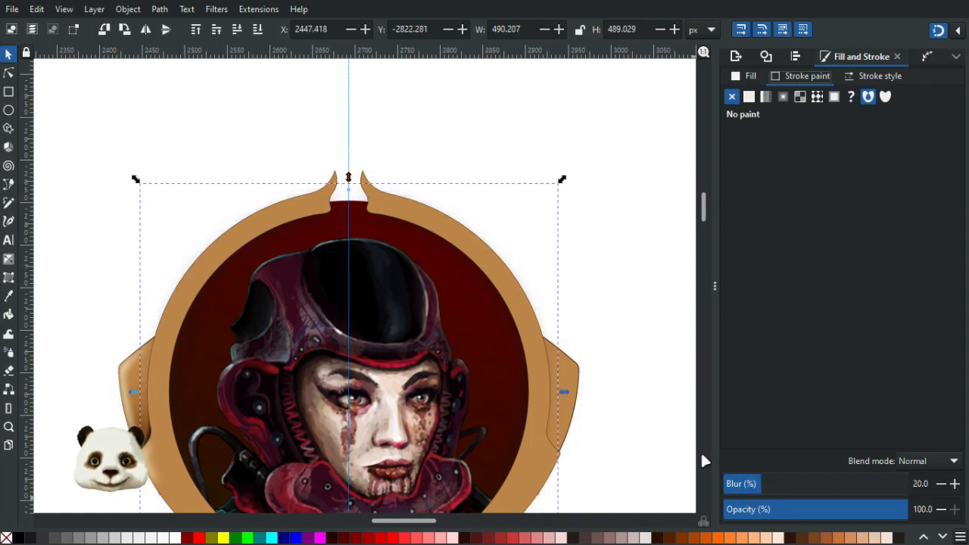
Undo the last change, move the plain bronze ring copy off the shaded frame, and delete it.
scroll(623, 255, "down", 3)
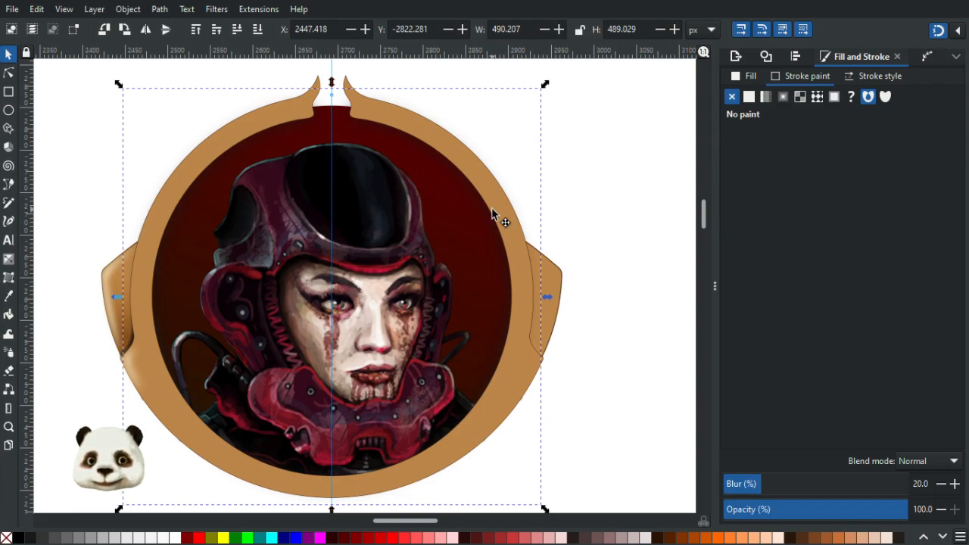
key("ctrl+z")
left_click_drag(563, 202, 658, 250)
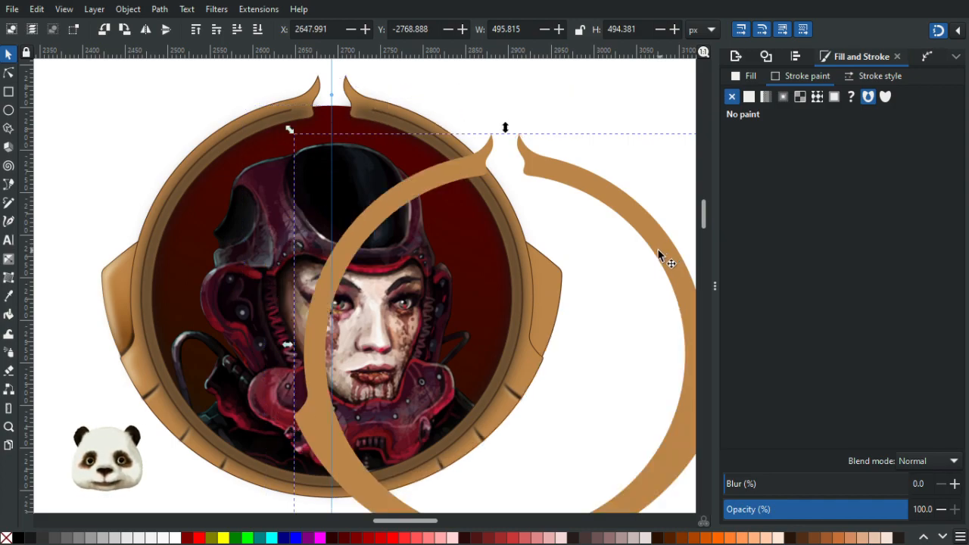
key("Delete")
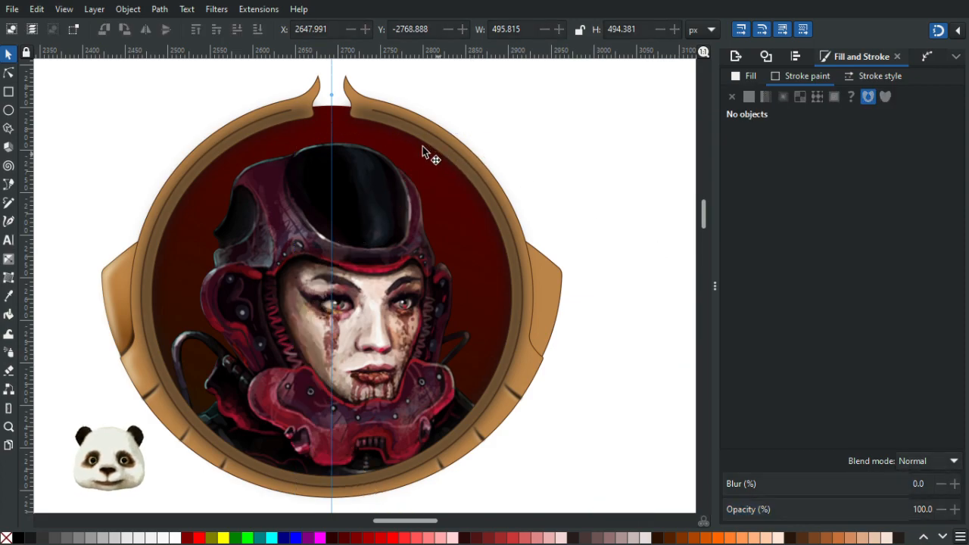
Select the near-black ring shadow behind the rim and set its blur to 17%.
left_click(364, 116)
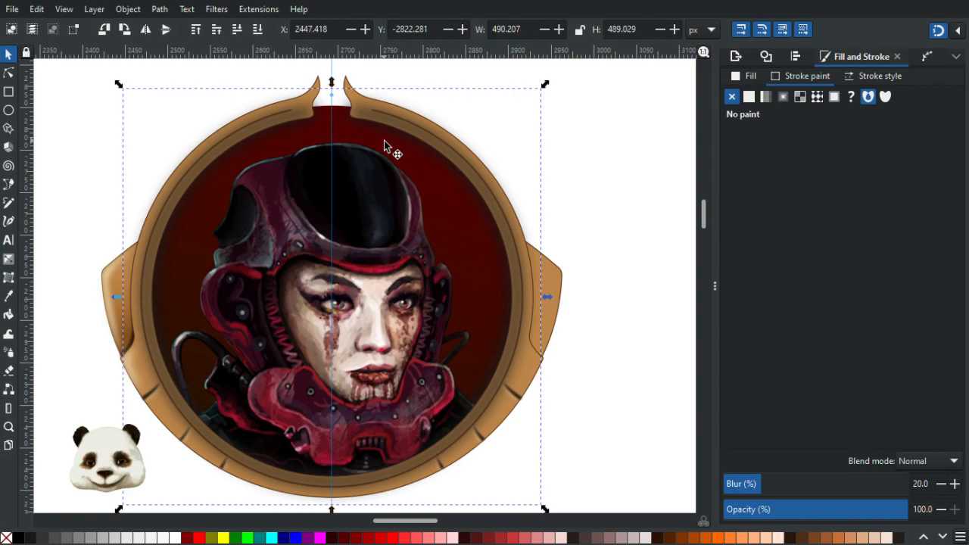
left_click(742, 484)
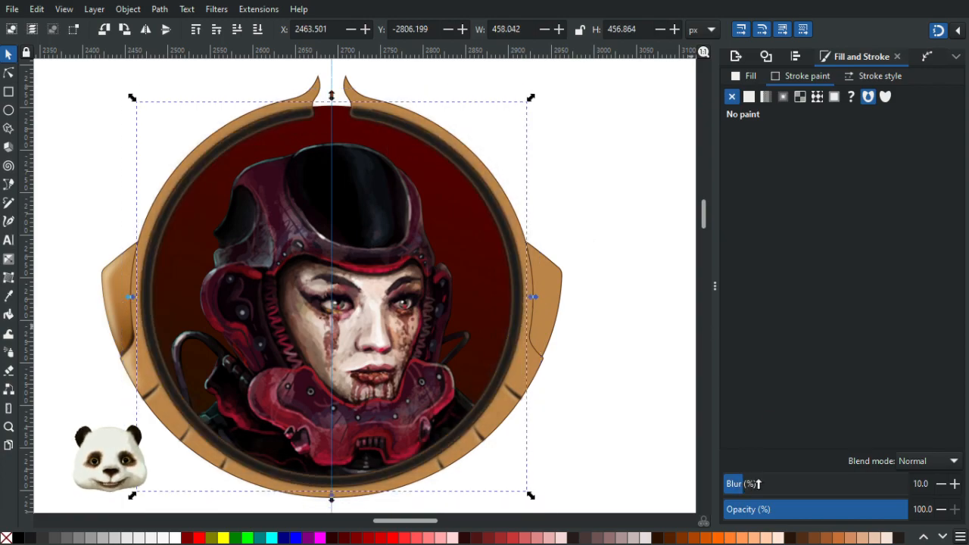
left_click(955, 484)
left_click(955, 485)
left_click(956, 484)
left_click(956, 484)
left_click(955, 484)
left_click(956, 485)
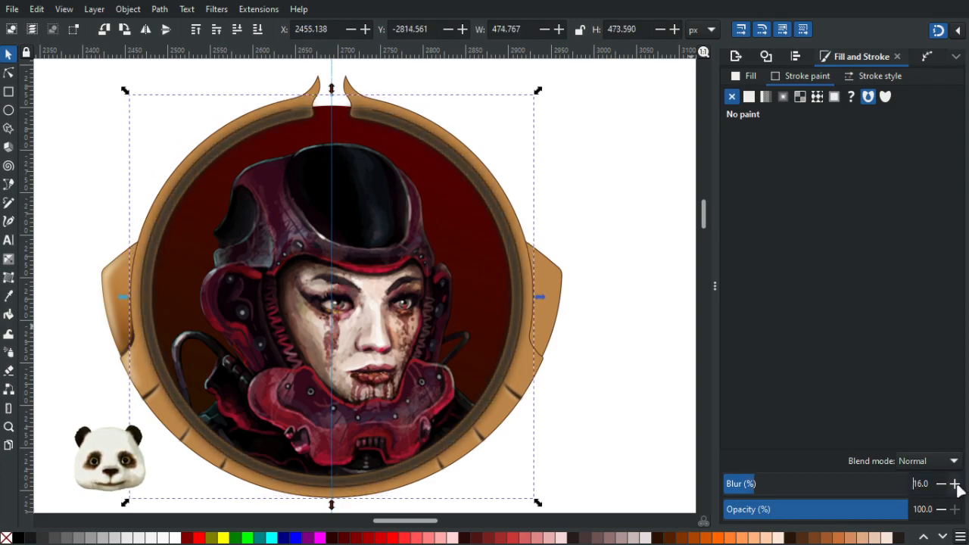
left_click(941, 485)
left_click(941, 484)
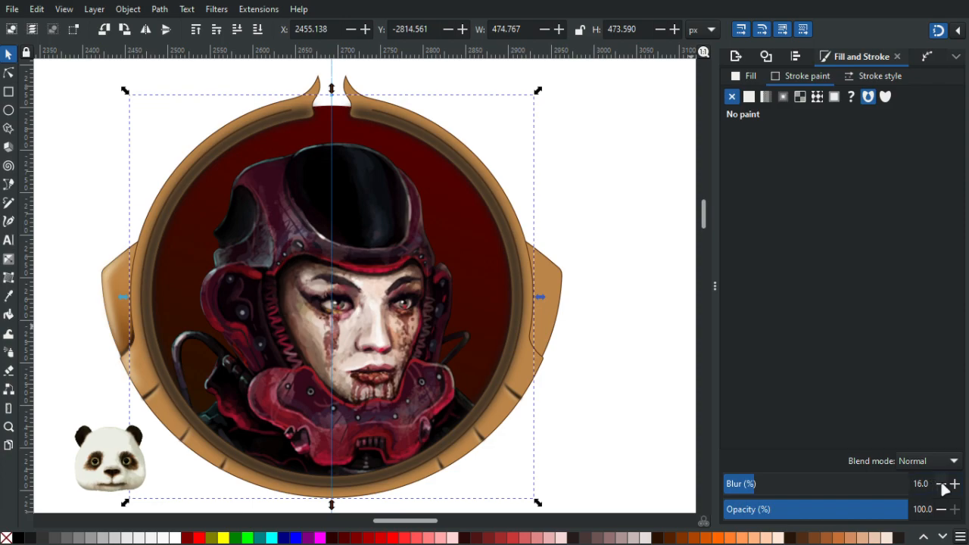
left_click(956, 484)
left_click(955, 484)
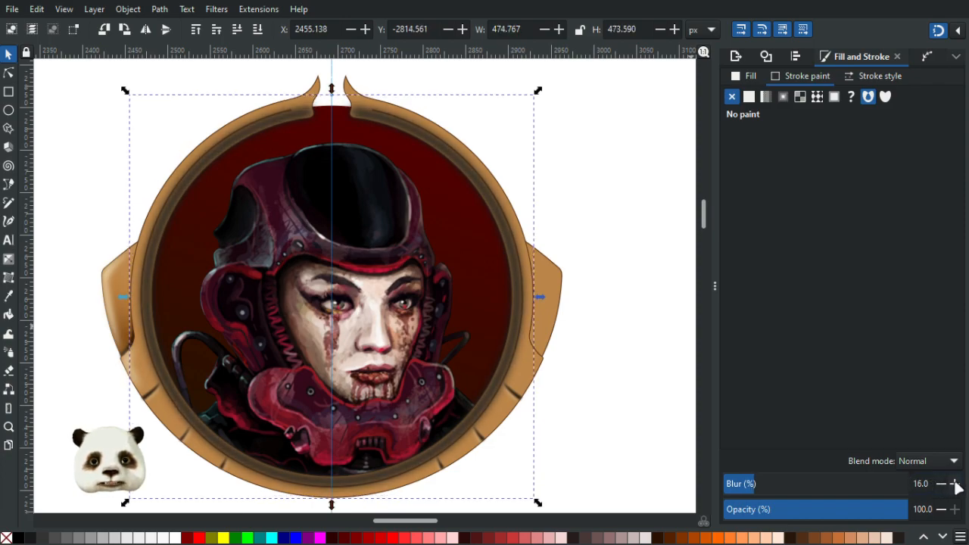
left_click(955, 484)
scroll(287, 102, "up", 2)
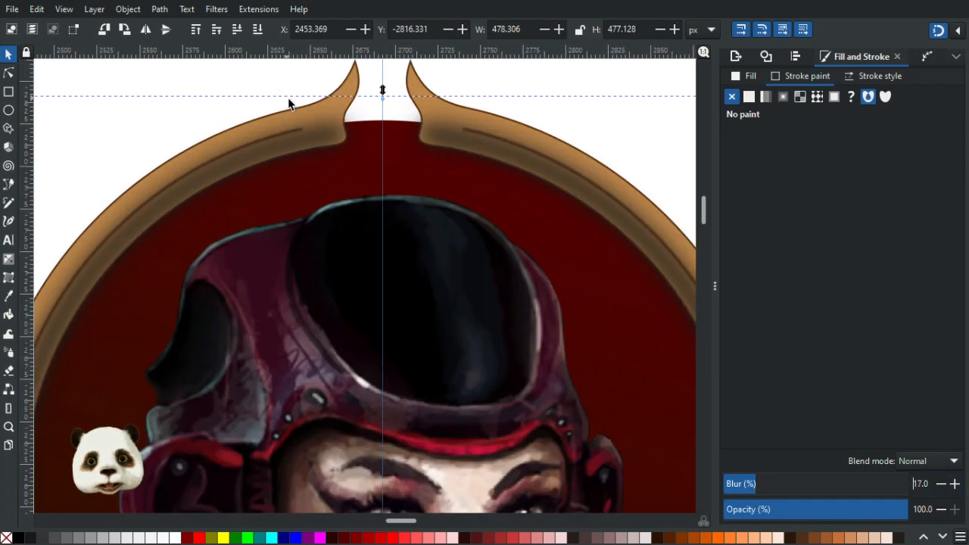
scroll(292, 102, "down", 1)
scroll(299, 105, "down", 1)
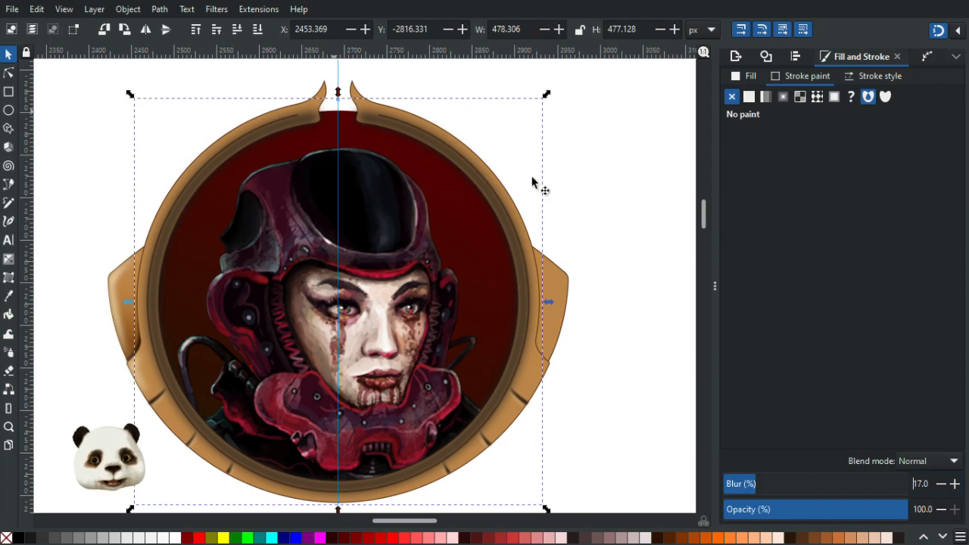
Set the near-black ring's blur to 0% and place a horizontal guide through the circle's center.
left_click_drag(736, 483, 690, 482)
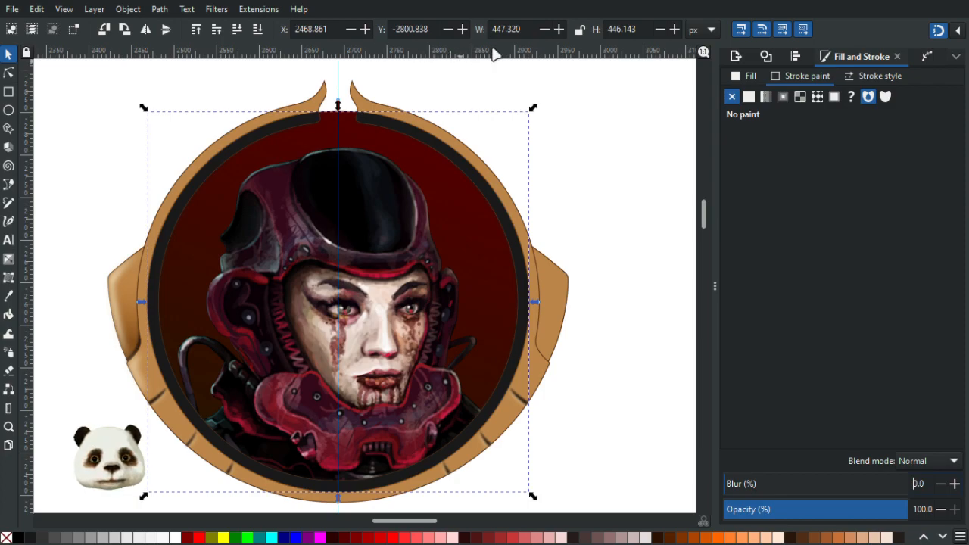
left_click_drag(492, 49, 534, 299)
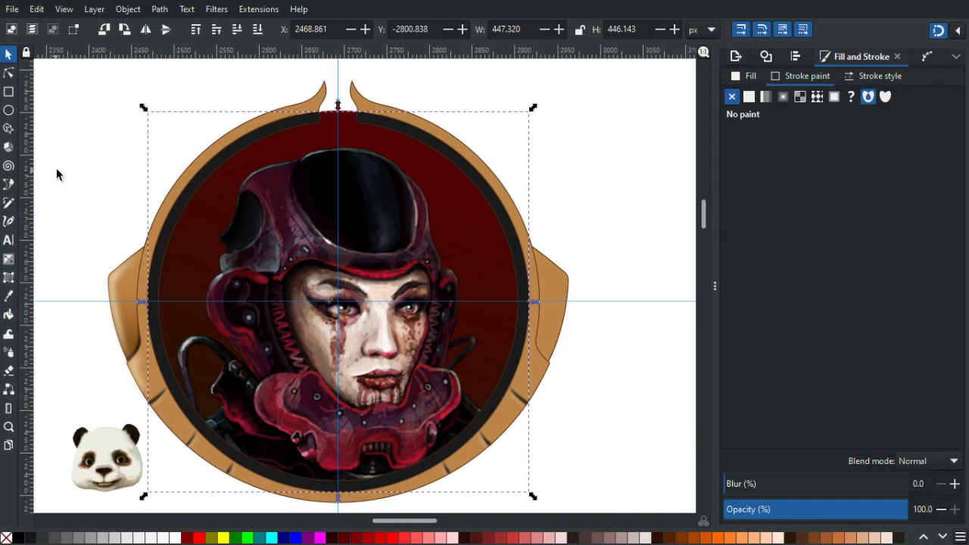
Apply a radial gradient to the ring from the guides' intersection to beyond its upper-right rim and add a middle stop at offset 0.75.
key("g")
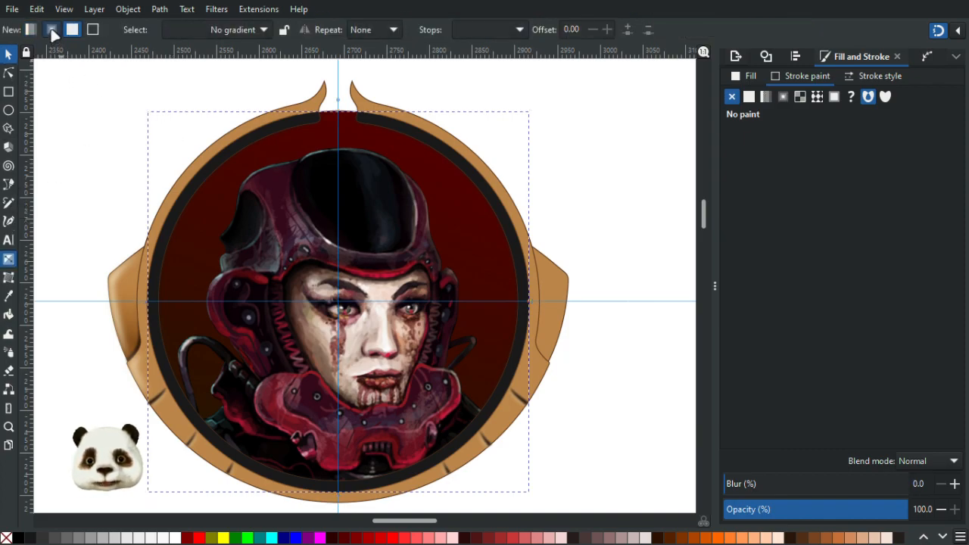
mouse_move(339, 300)
left_mouse_down()
mouse_move(500, 234)
mouse_move(528, 200)
mouse_move(505, 213)
mouse_move(534, 198)
mouse_move(504, 225)
mouse_move(539, 198)
mouse_move(532, 189)
mouse_move(567, 186)
mouse_move(565, 170)
mouse_move(602, 150)
mouse_move(491, 220)
mouse_move(519, 194)
mouse_move(581, 171)
mouse_move(550, 186)
left_mouse_up()
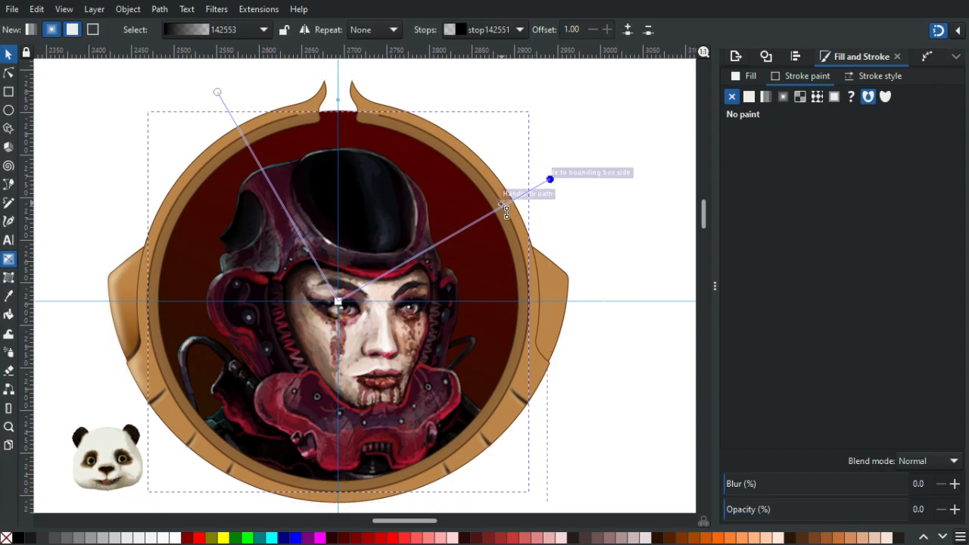
double_click(498, 209)
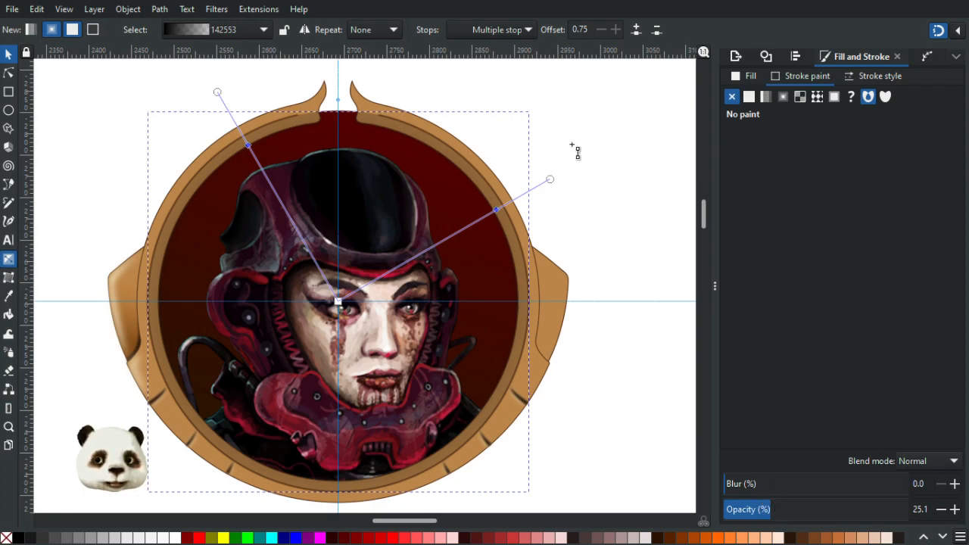
Set the opacity of the gradient's center stop to 100% and the alpha of its middle stop to 100.
left_click(551, 181)
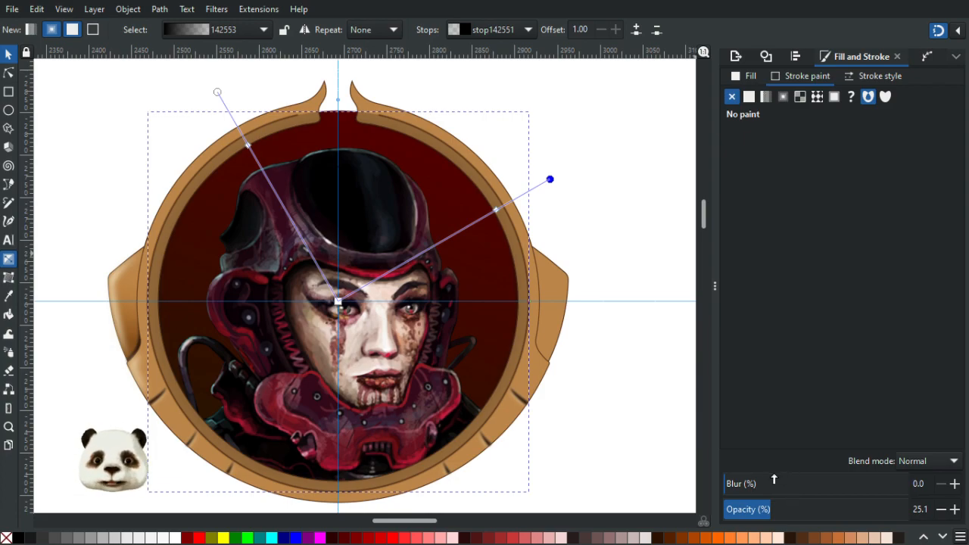
left_click(338, 302)
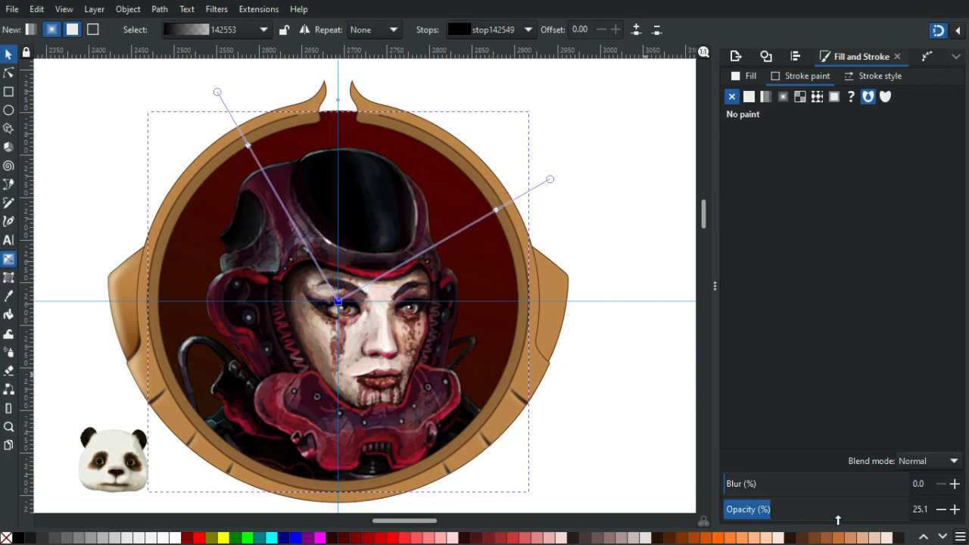
left_click_drag(839, 518, 966, 509)
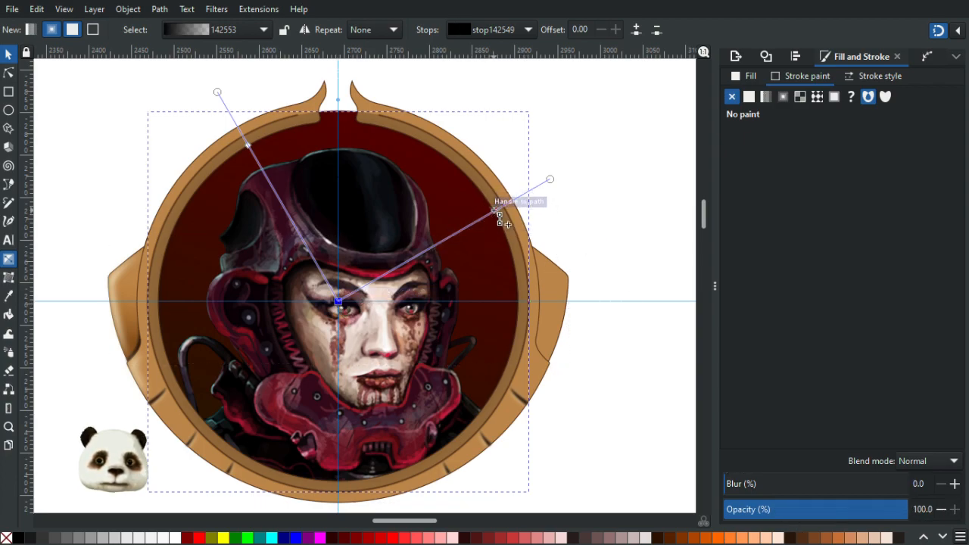
double_click(497, 210)
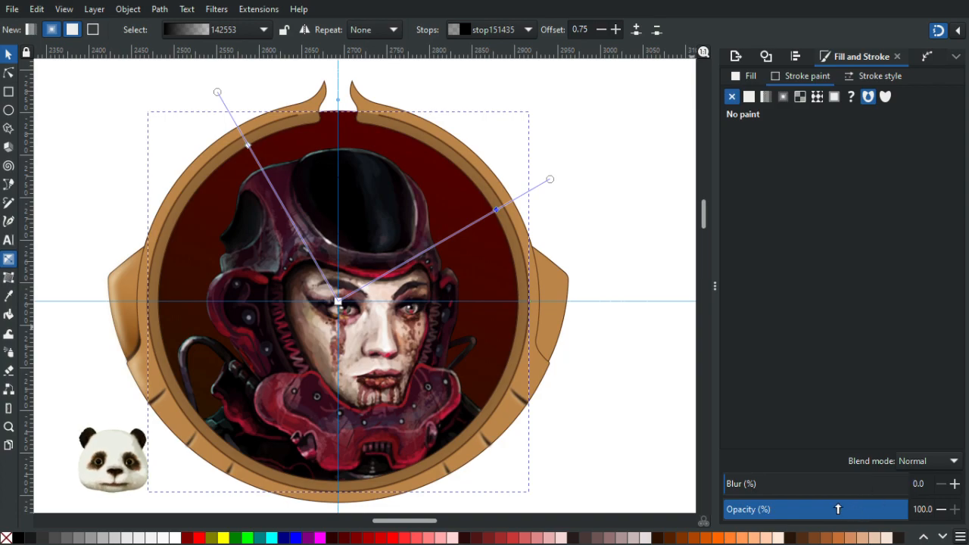
left_click(550, 180)
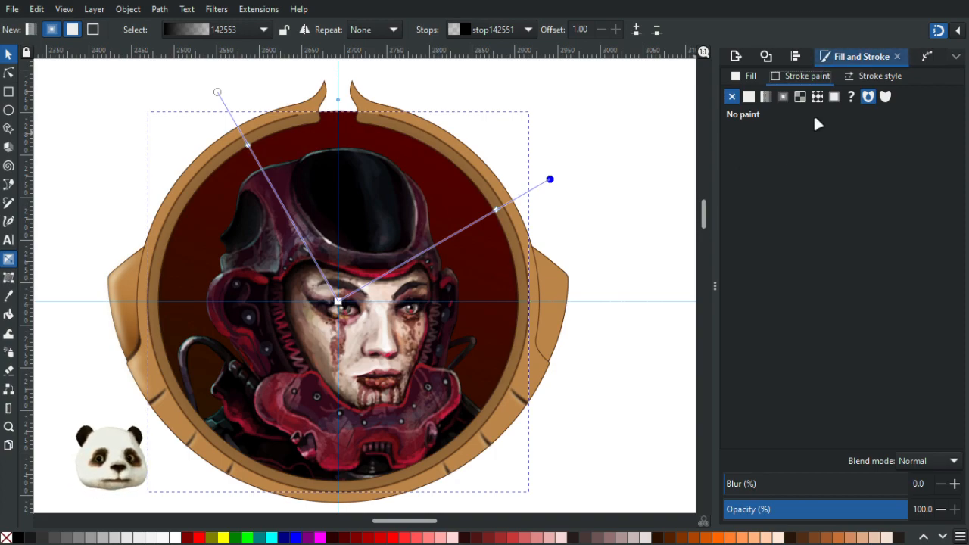
left_click(739, 77)
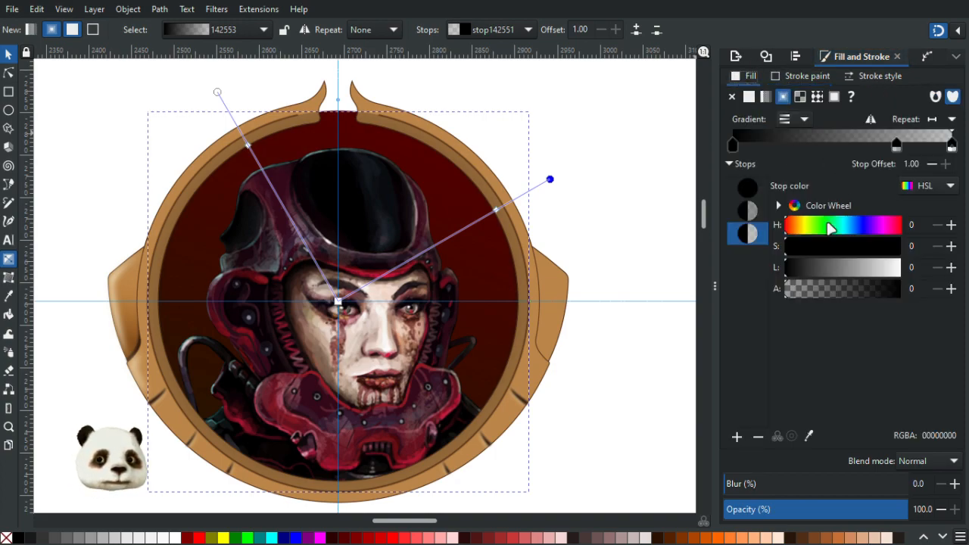
double_click(496, 211)
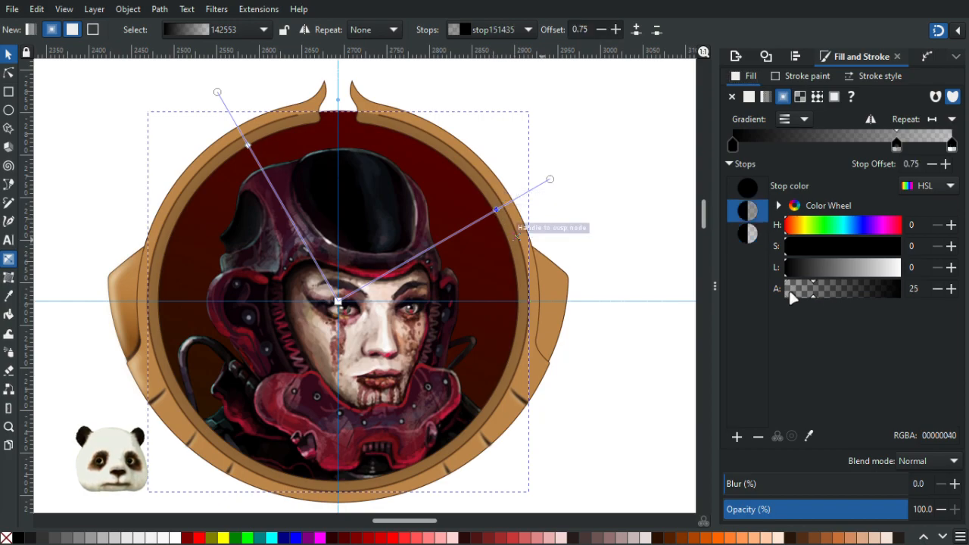
left_click_drag(830, 291, 919, 278)
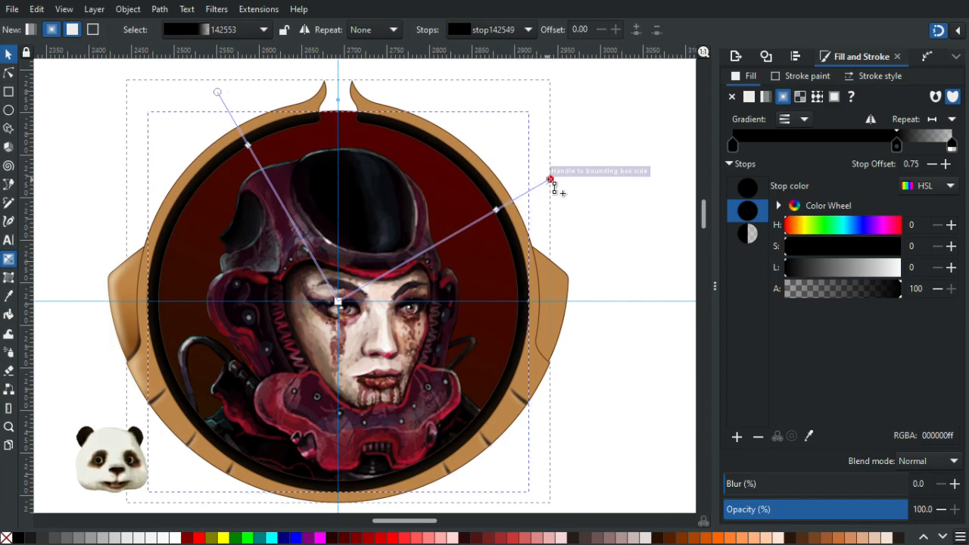
Pull the radial gradient's end in to the frame's outer edge and move the middle stop to offset 0.87.
left_click_drag(552, 182, 512, 198)
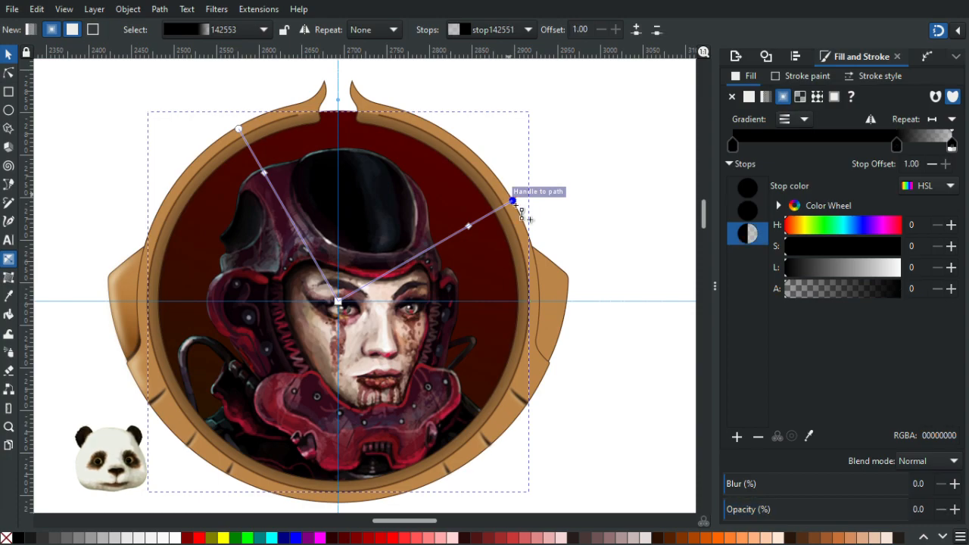
scroll(530, 199, "up", 3)
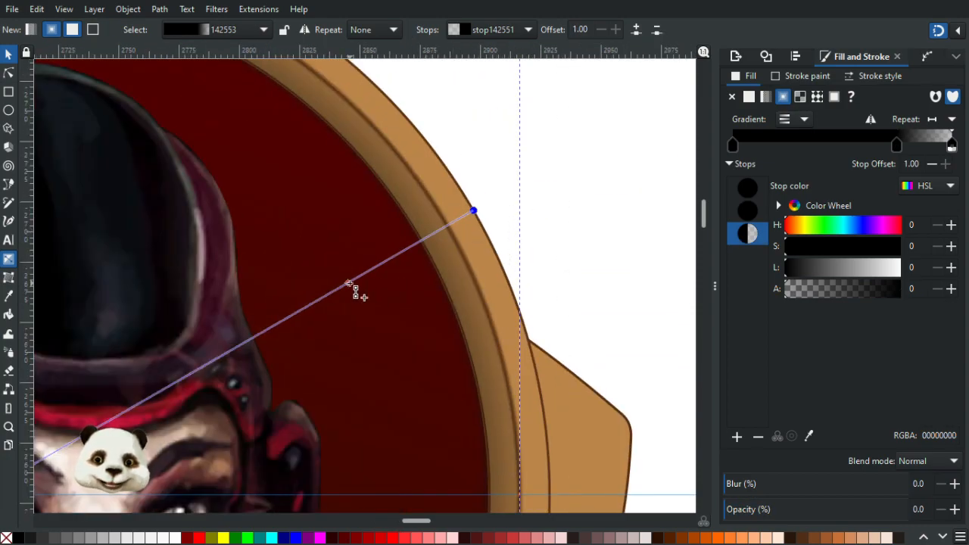
mouse_move(353, 281)
left_mouse_down()
mouse_move(419, 247)
mouse_move(407, 249)
left_mouse_up()
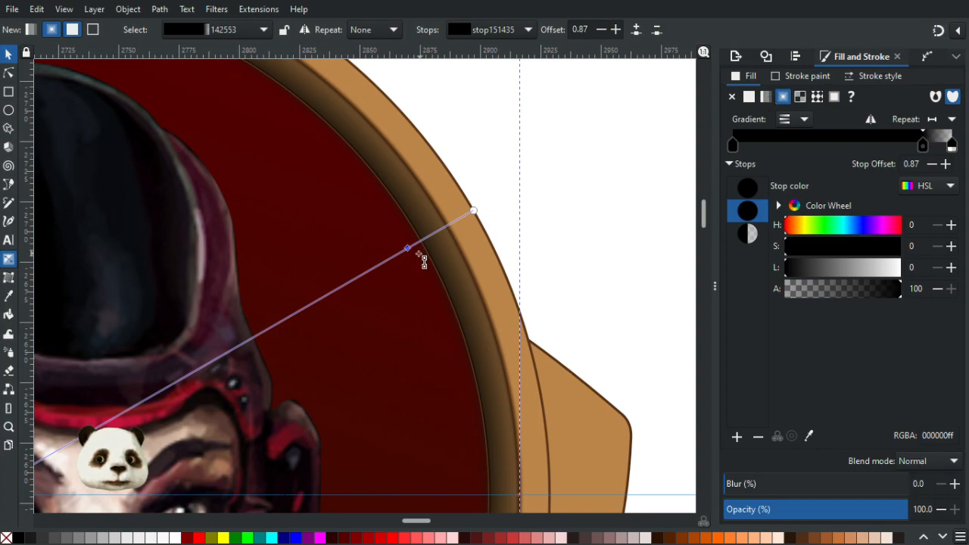
Color the gradient's middle stop with the very dark brown swatch 250f00 sampled from the palette.
key("d")
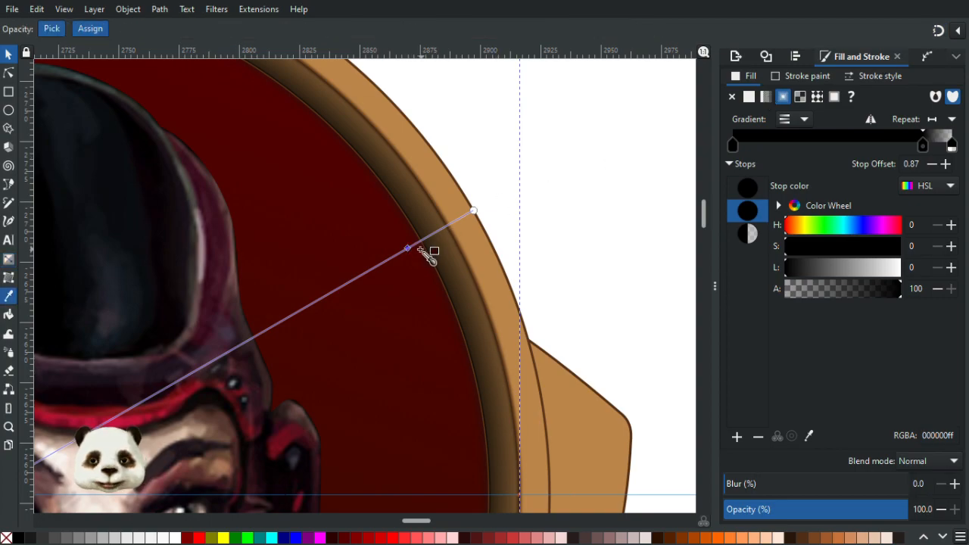
key("5")
scroll(119, 229, "up", 1)
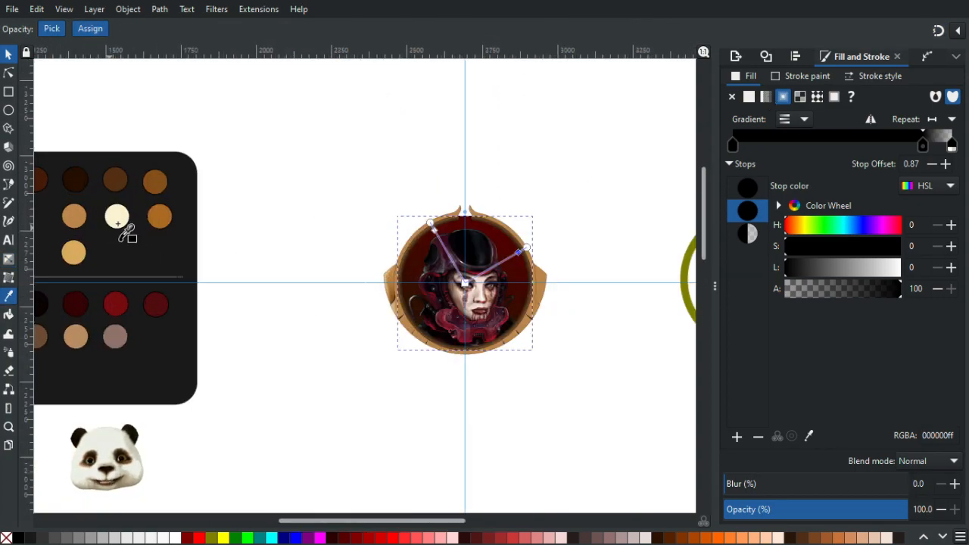
left_click(76, 182)
scroll(553, 227, "up", 4)
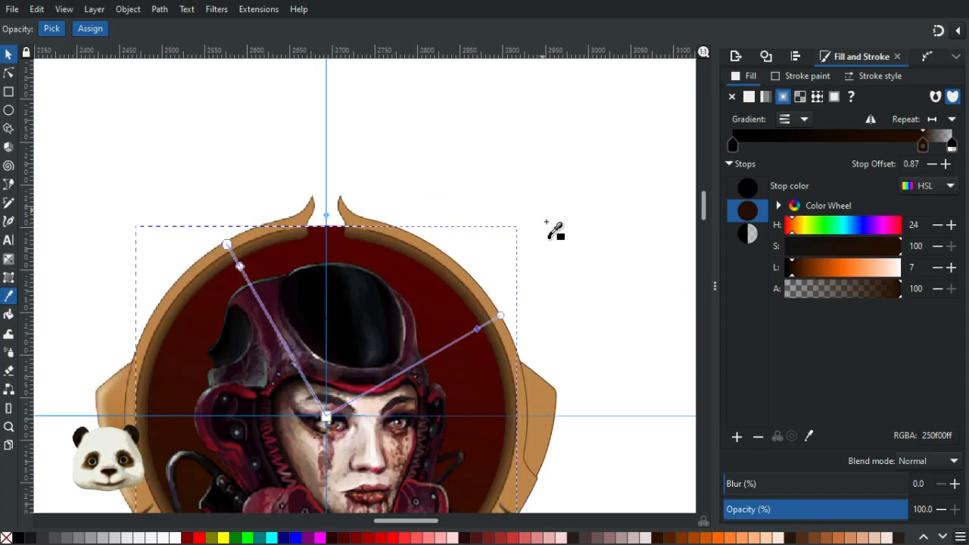
Shrink the radial gradient to the groove line inside the rim and slide the dark brown stop to the ring's inner edge at offset 0.95.
scroll(522, 272, "down", 2)
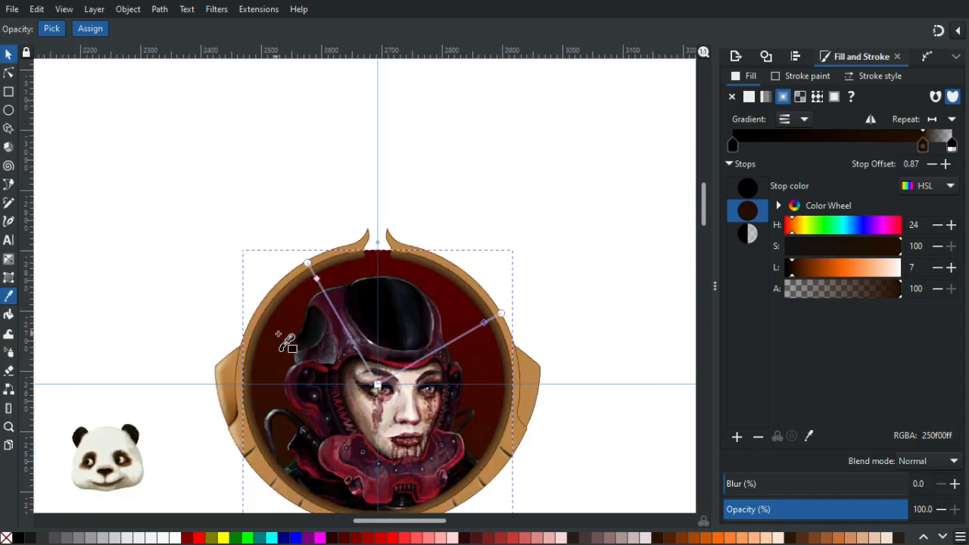
scroll(376, 333, "down", 1)
scroll(335, 330, "up", 1)
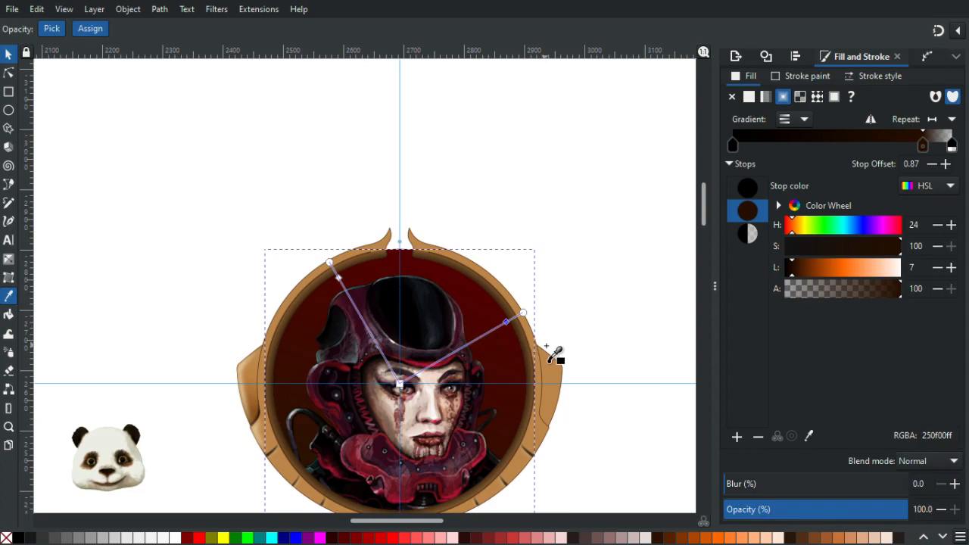
scroll(555, 351, "up", 2)
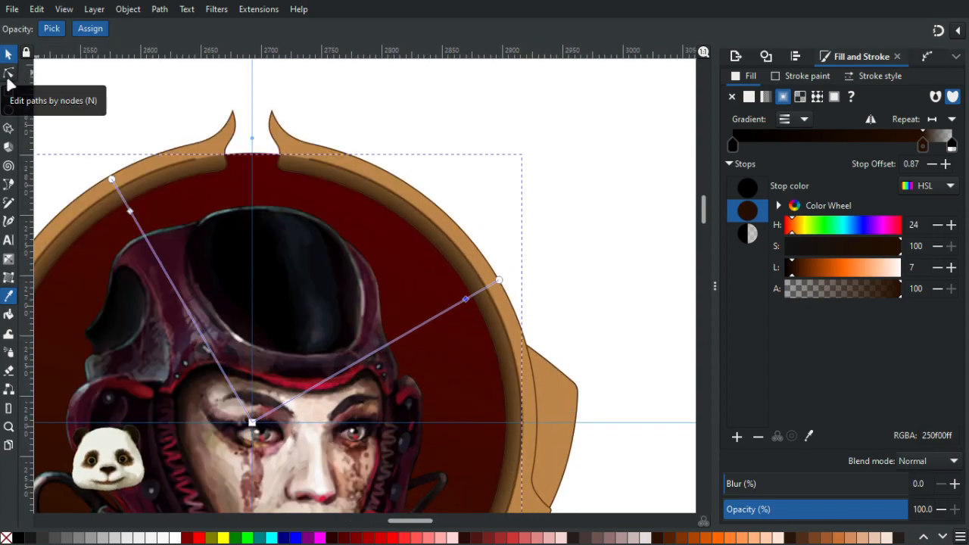
left_click(9, 74)
scroll(515, 310, "up", 2)
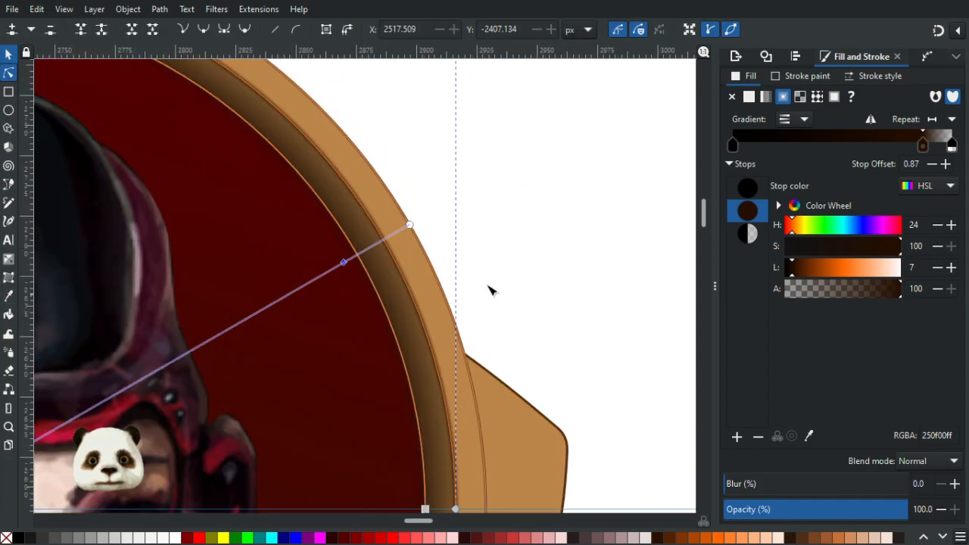
left_click_drag(410, 225, 384, 242)
left_click_drag(323, 278, 361, 256)
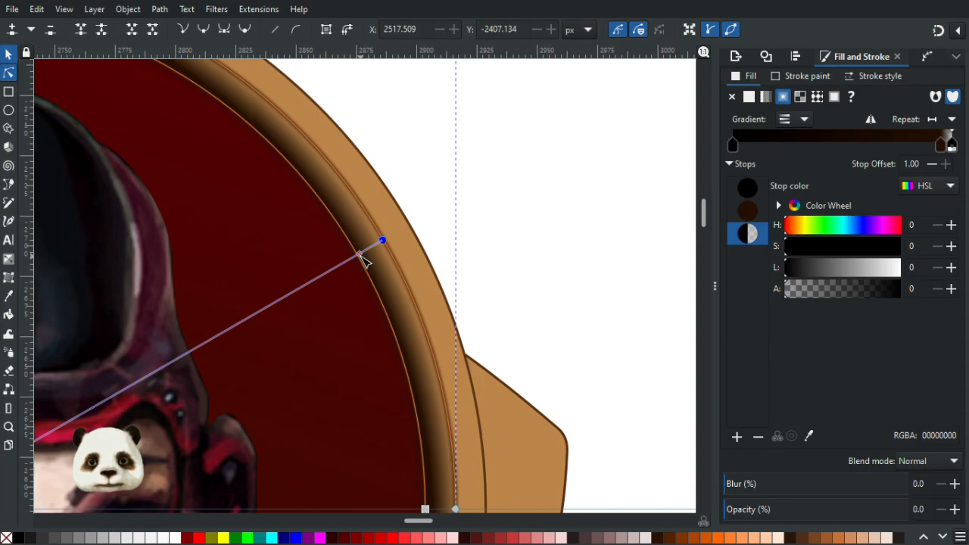
left_click_drag(360, 254, 359, 254)
scroll(311, 272, "down", 5)
scroll(209, 236, "up", 4)
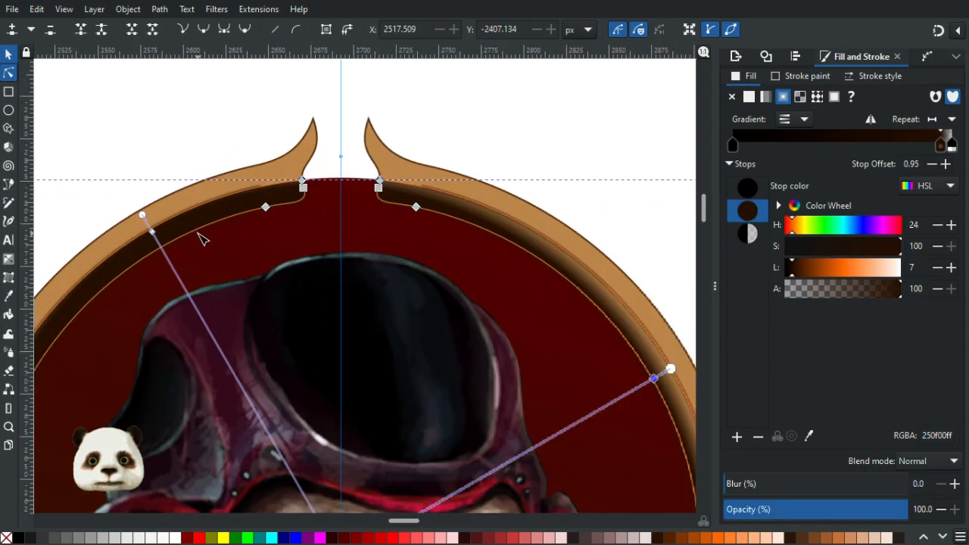
Shrink the inner ring's radial gradient slightly and move its dark brown middle stop inward to offset 0.93.
left_click_drag(143, 215, 151, 230)
left_click(152, 231)
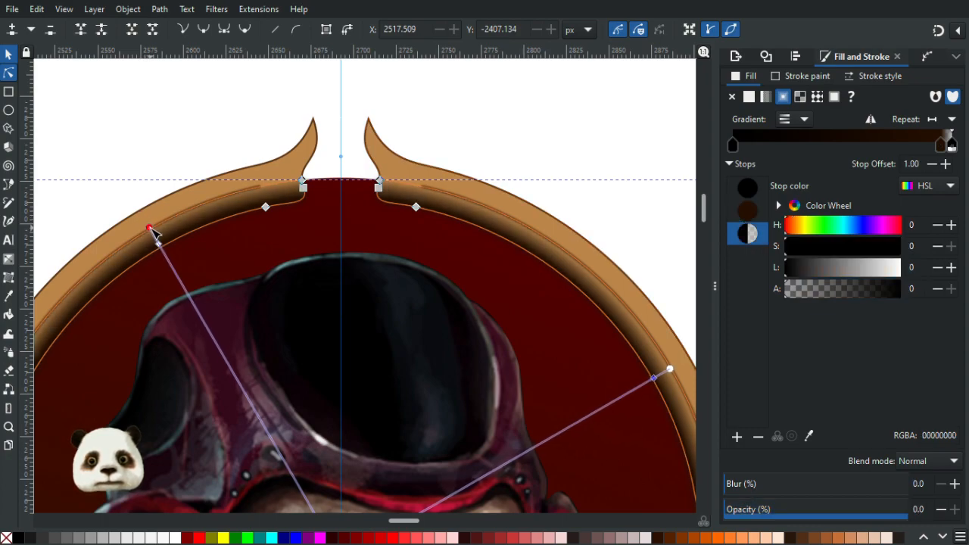
scroll(184, 235, "down", 2)
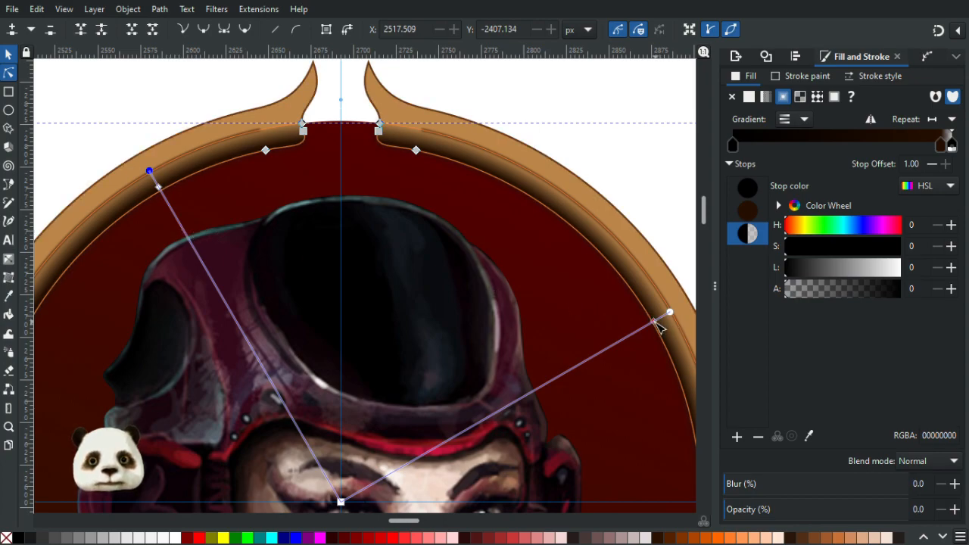
left_click_drag(656, 323, 651, 323)
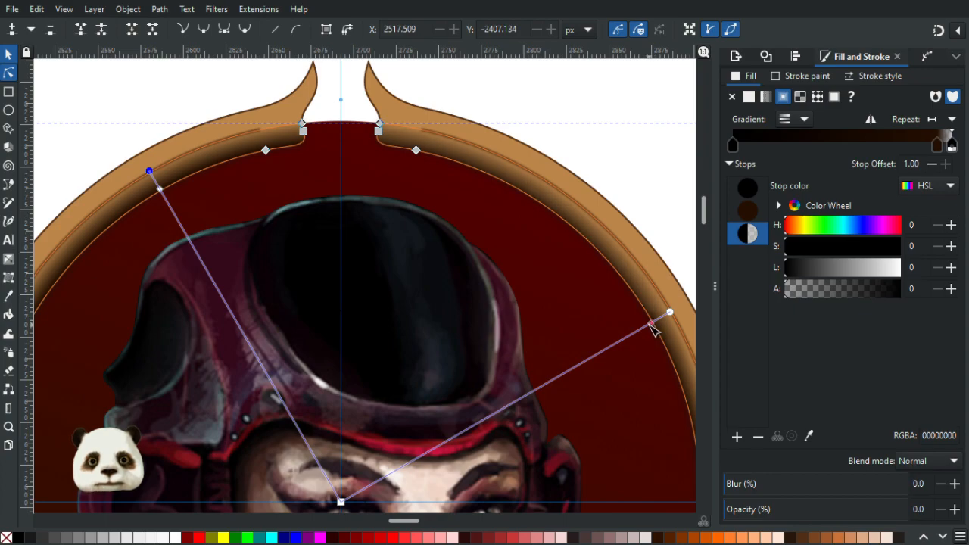
left_click(650, 324)
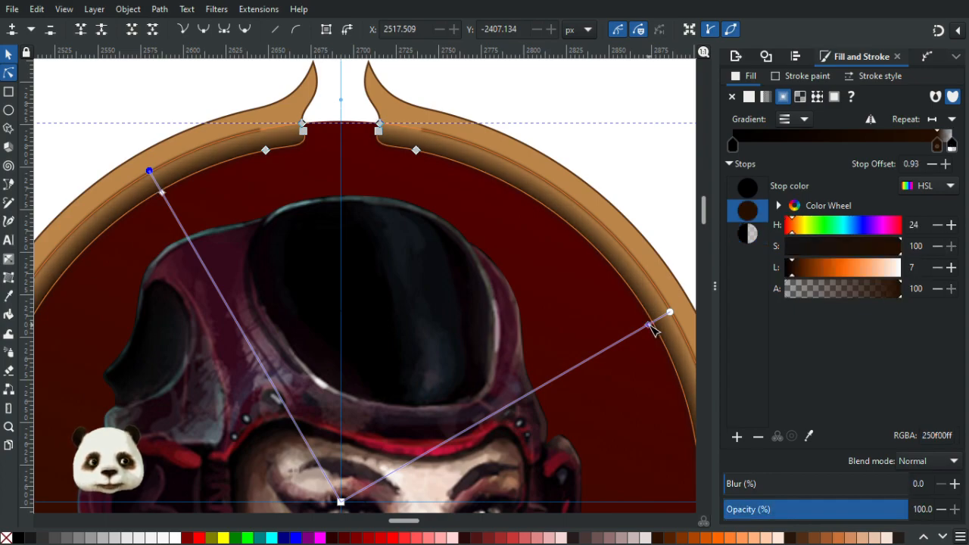
Lighten the middle stop to dark brown 281100 with lightness 8, and extend the radial gradient's end slightly outward toward the rim.
left_click(794, 269)
left_click(791, 270)
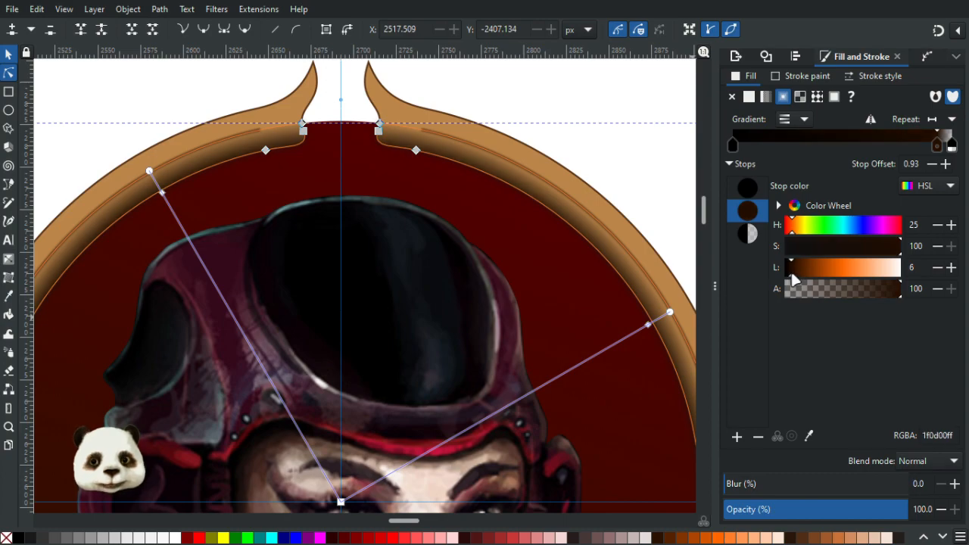
left_click_drag(791, 270, 793, 270)
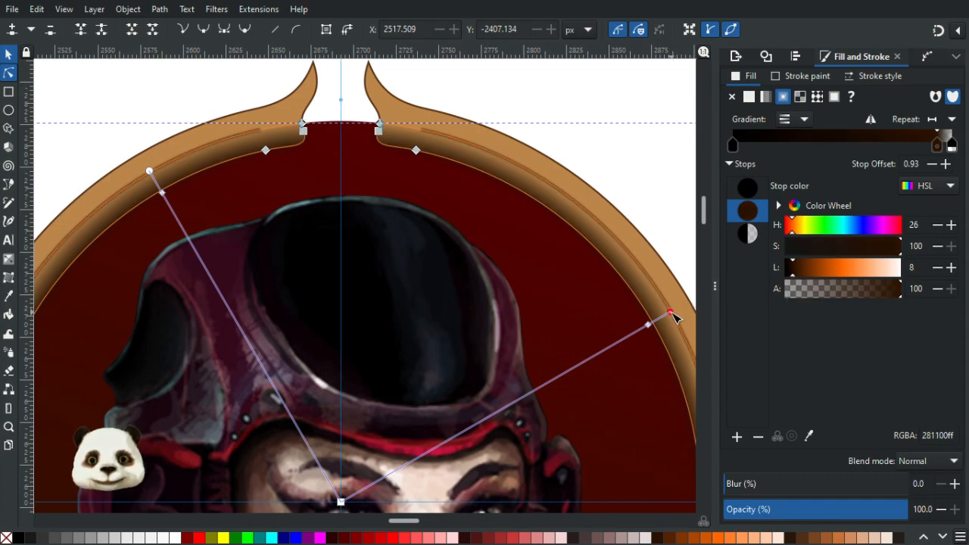
left_click_drag(671, 312, 678, 314)
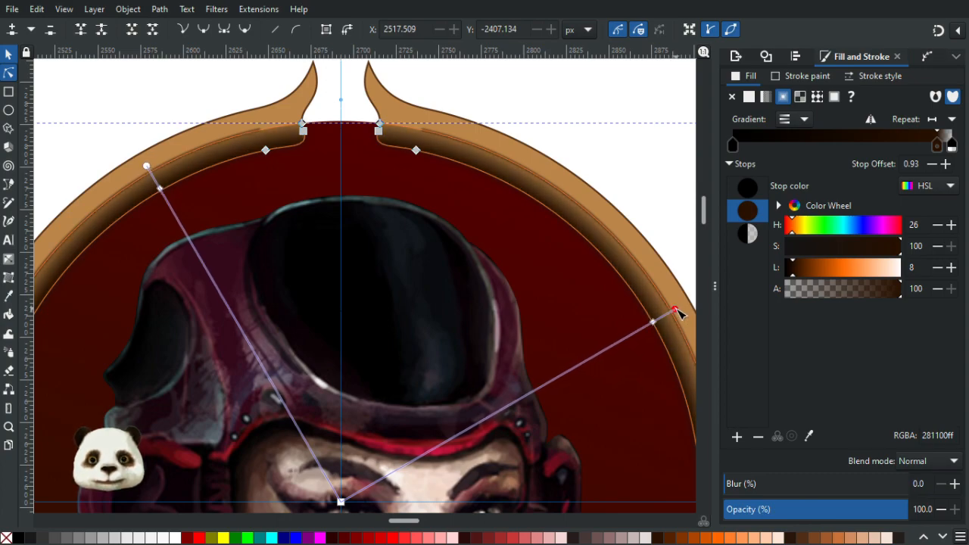
left_click(655, 169)
scroll(649, 172, "down", 4)
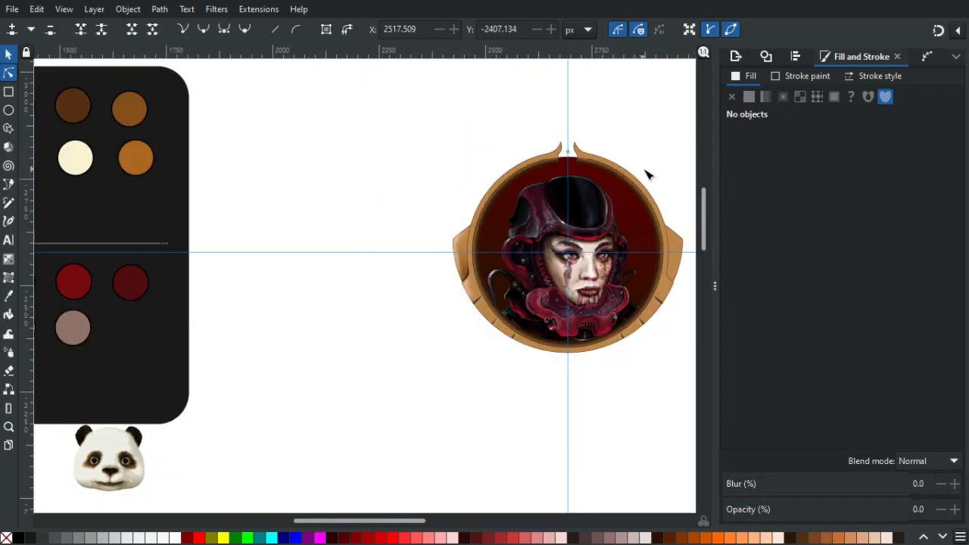
scroll(645, 173, "up", 1)
scroll(649, 175, "up", 3)
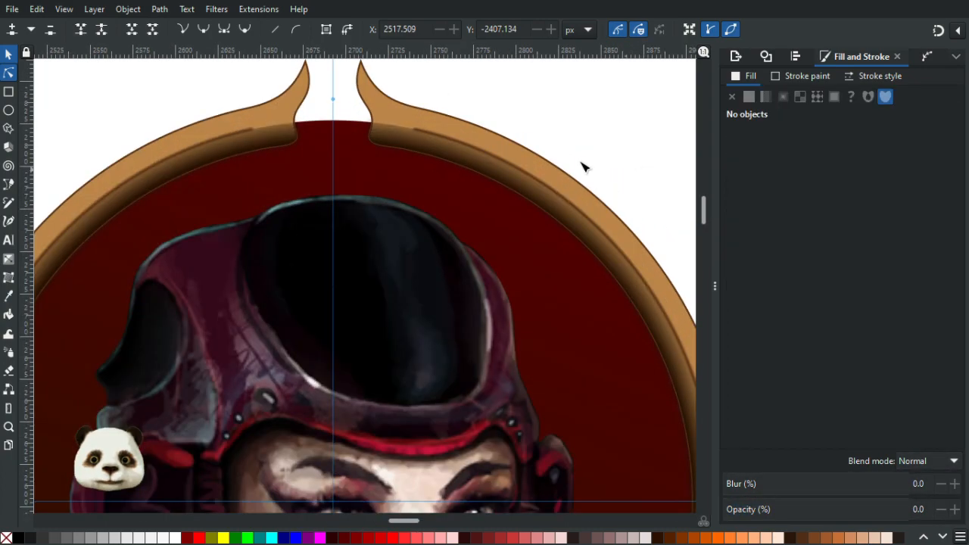
Soften the frame's inner ring shadow with a blur of about 9% and check it along the frame.
left_click(402, 149)
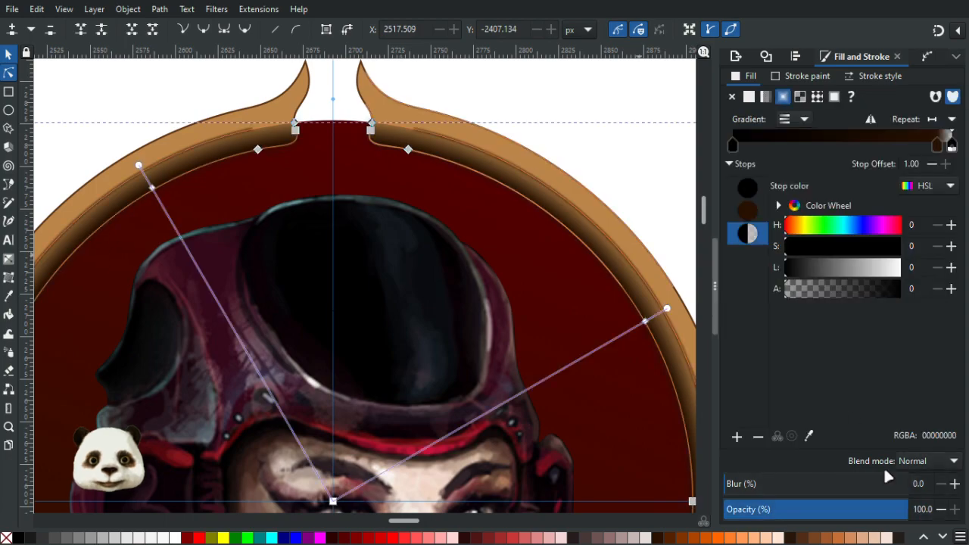
left_click(955, 484)
left_click(955, 483)
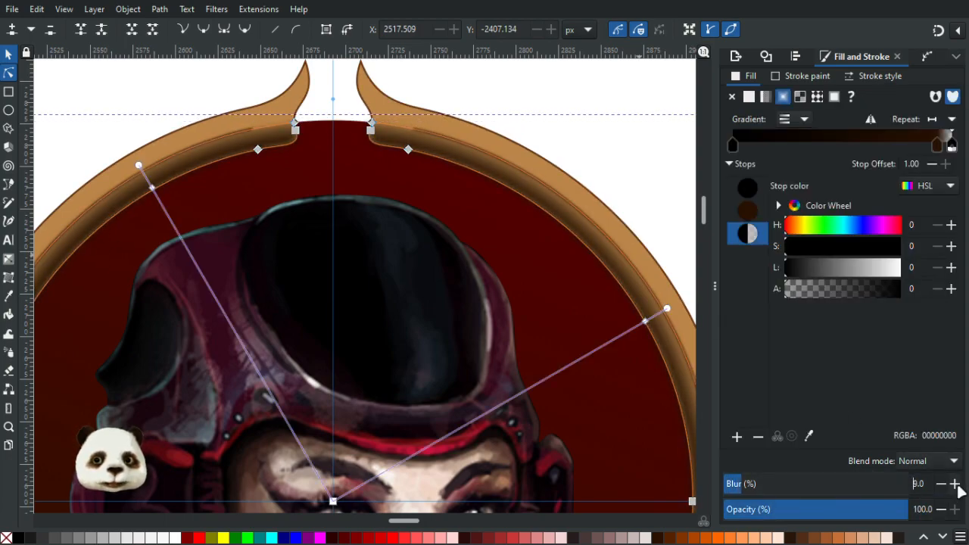
left_click(612, 132)
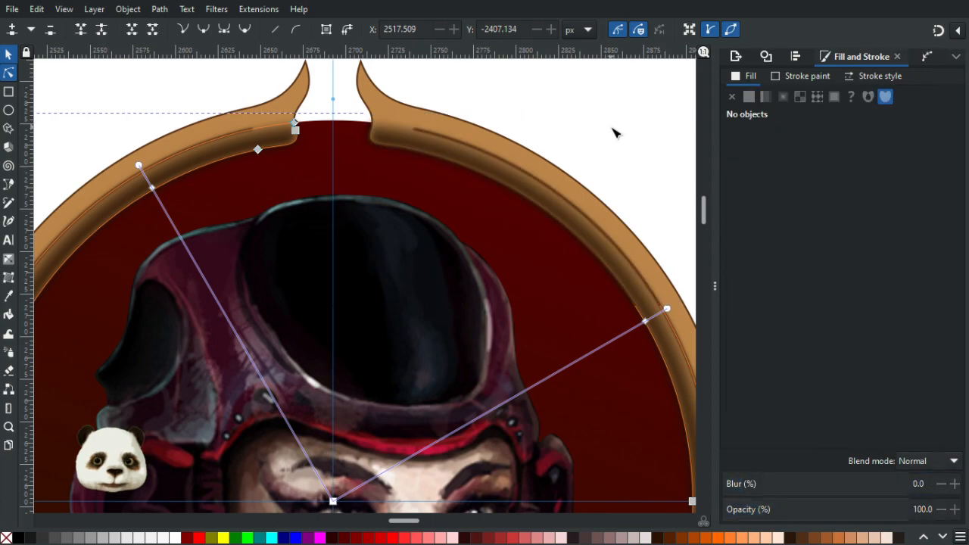
scroll(614, 134, "down", 4)
scroll(615, 137, "up", 2)
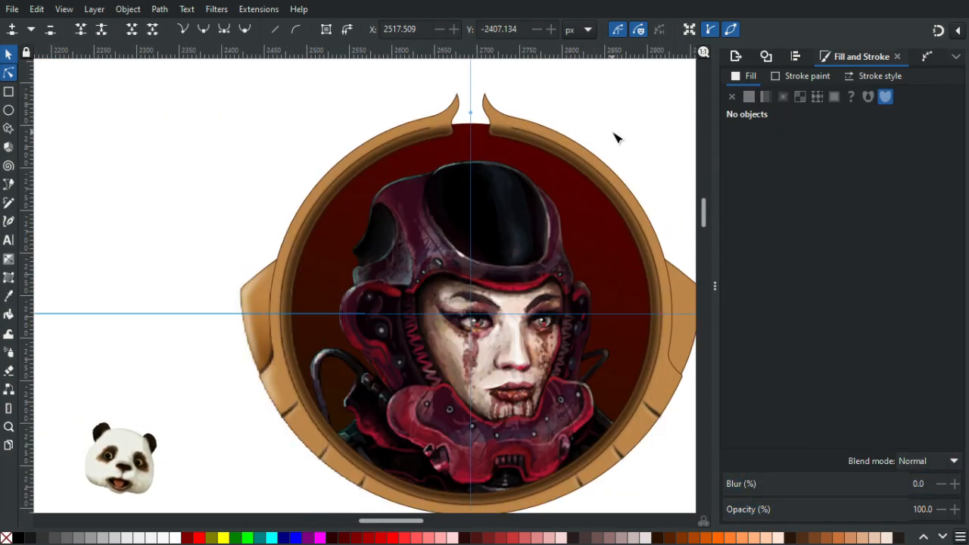
scroll(606, 129, "up", 4)
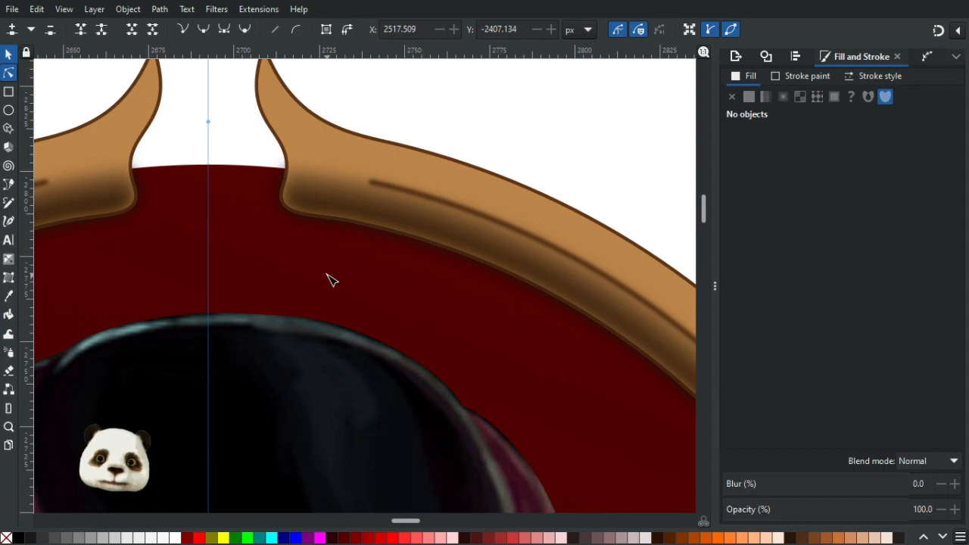
scroll(299, 254, "down", 2)
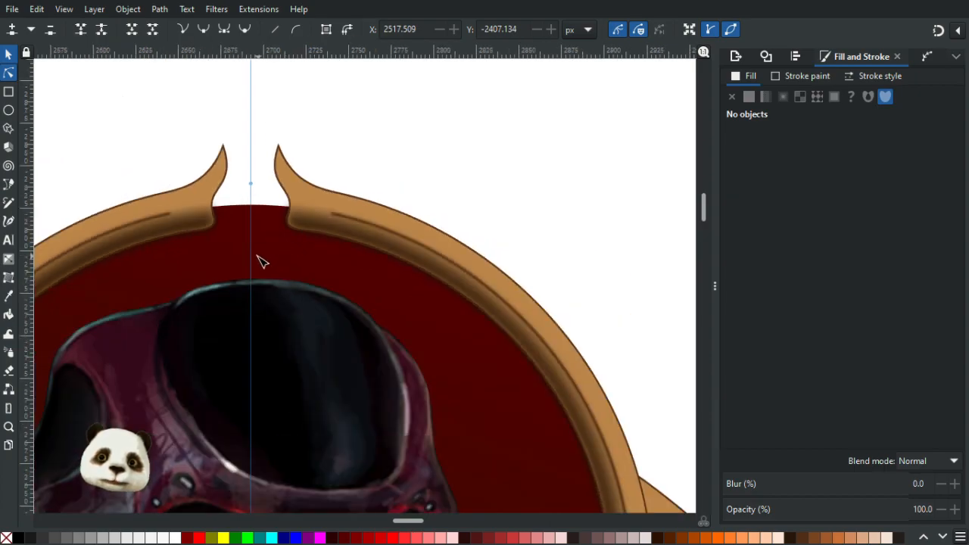
Add an Offset path effect to the inner ring shadow and set its offset to 0.3 mm.
left_click(927, 56)
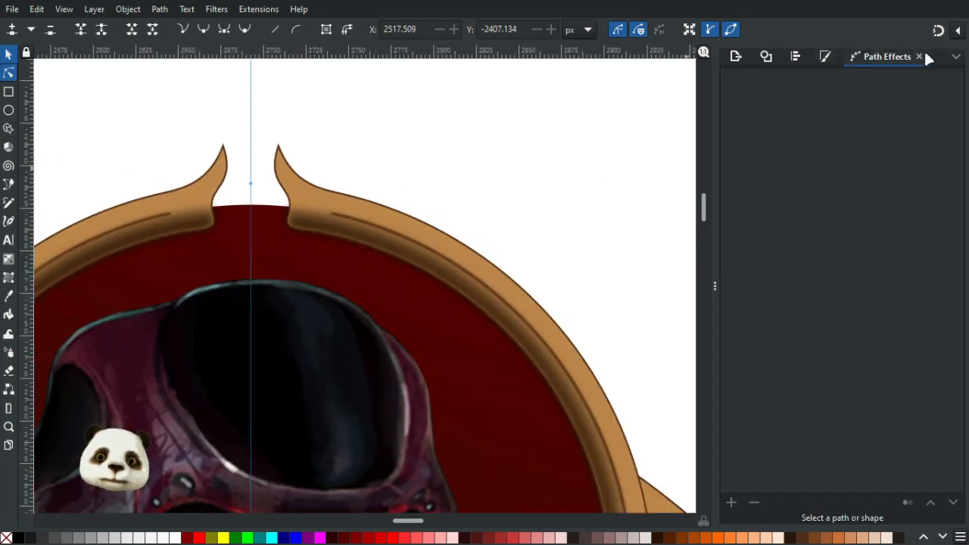
left_click(312, 228)
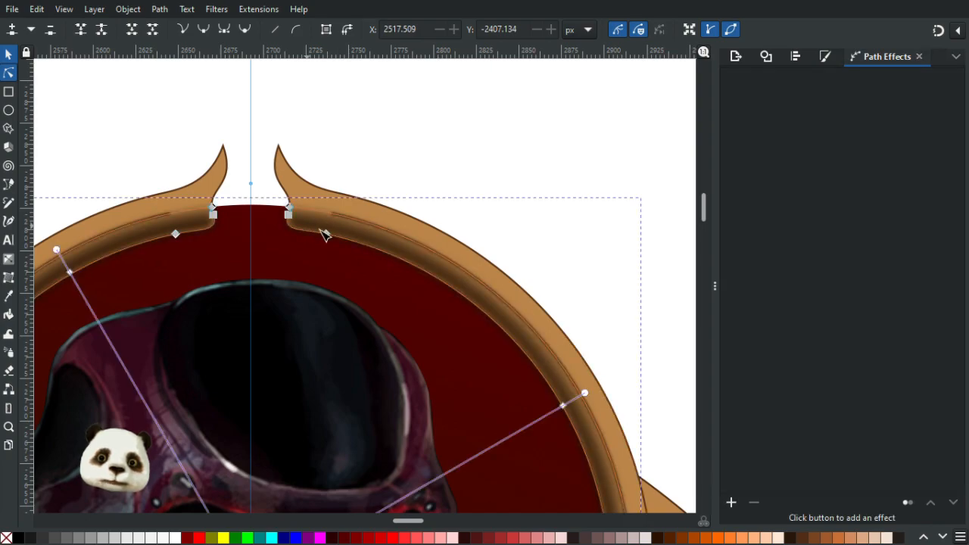
left_click(732, 502)
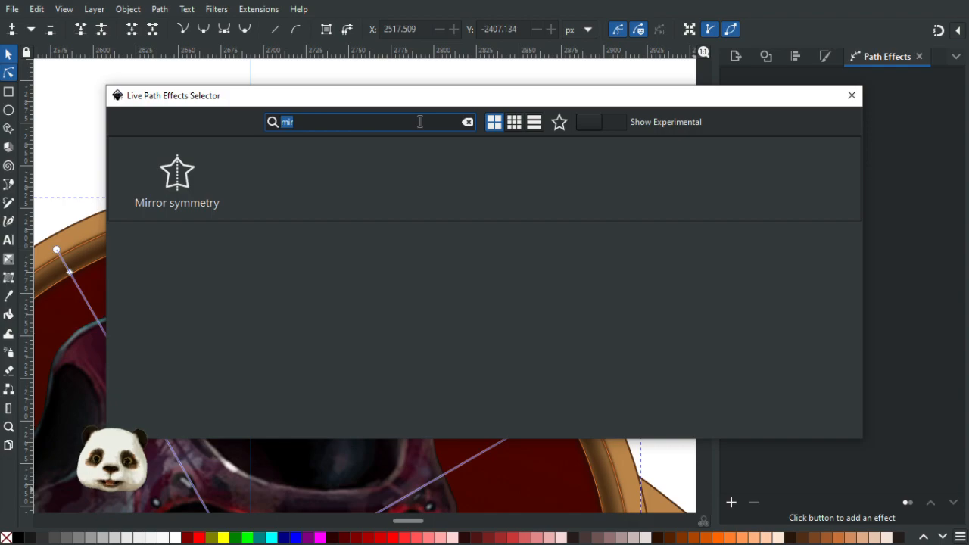
type("off")
left_click(346, 173)
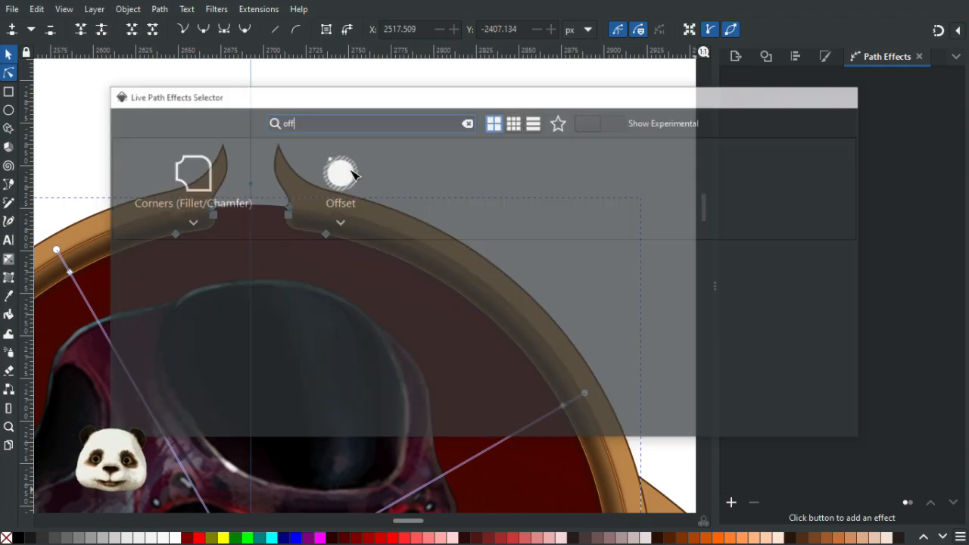
left_click(852, 436)
left_click(852, 436)
left_click(851, 436)
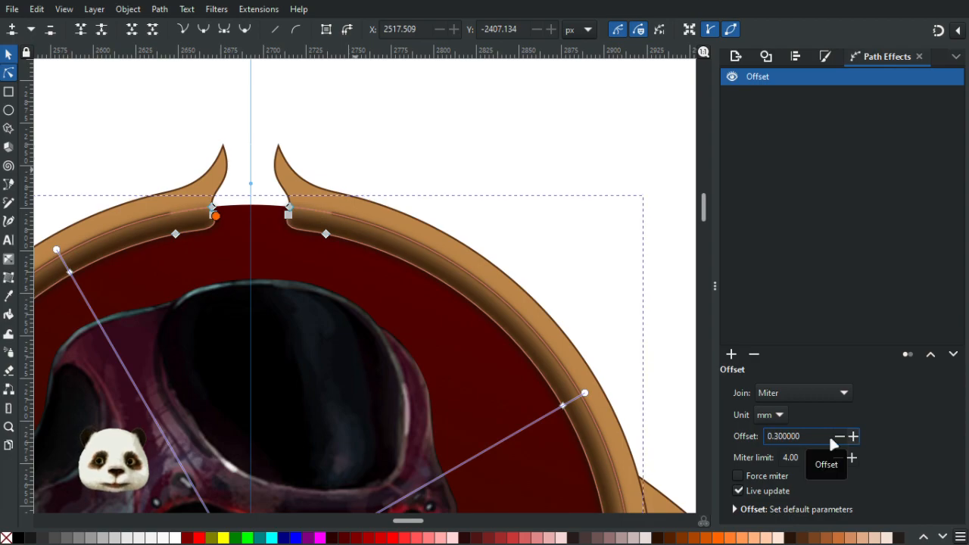
scroll(427, 234, "up", 3, "ctrl")
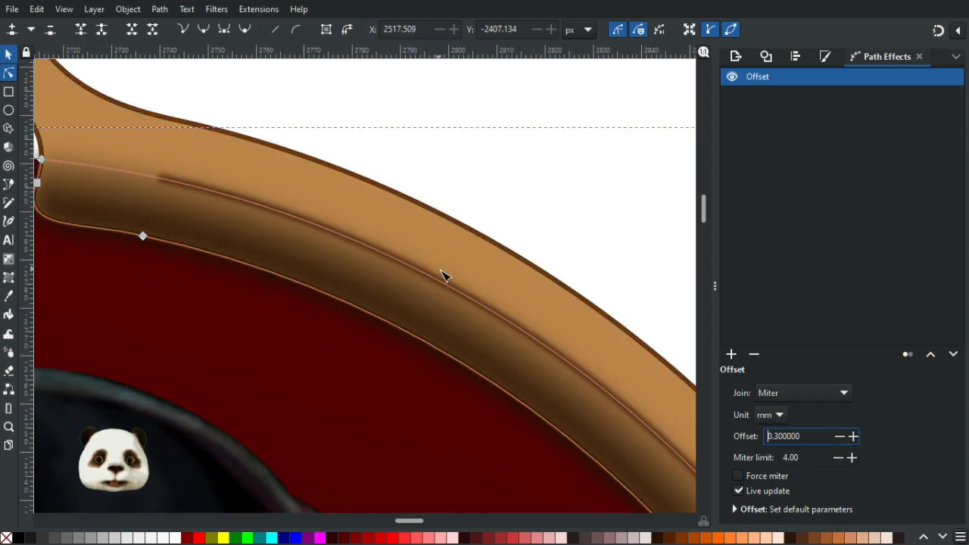
Increase the Offset path effect on the frame's inner shadow band to 1.0 mm.
scroll(442, 275, "down", 2)
left_click(853, 437)
left_click(854, 437)
left_click(853, 437)
left_click(853, 437)
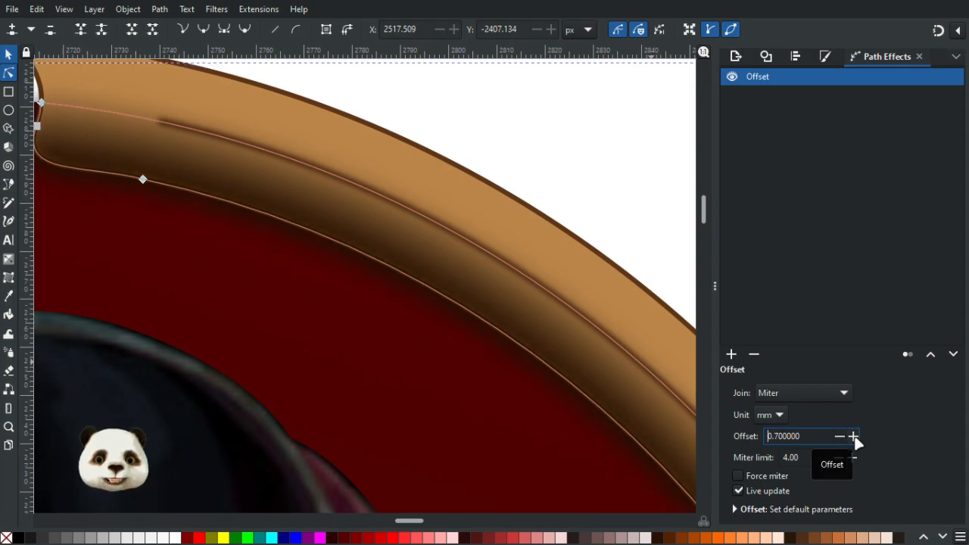
left_click(491, 144)
left_click(345, 207)
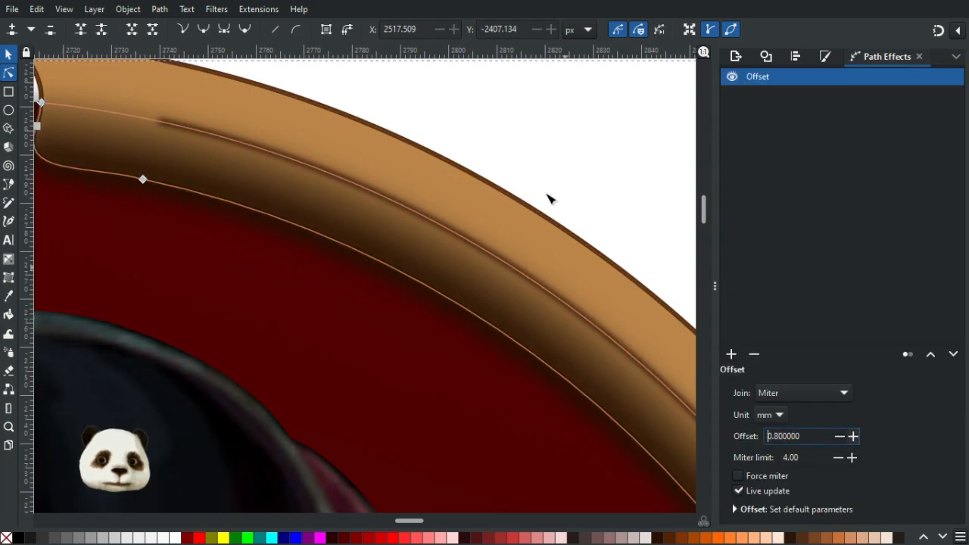
left_click(512, 165)
left_click(283, 210)
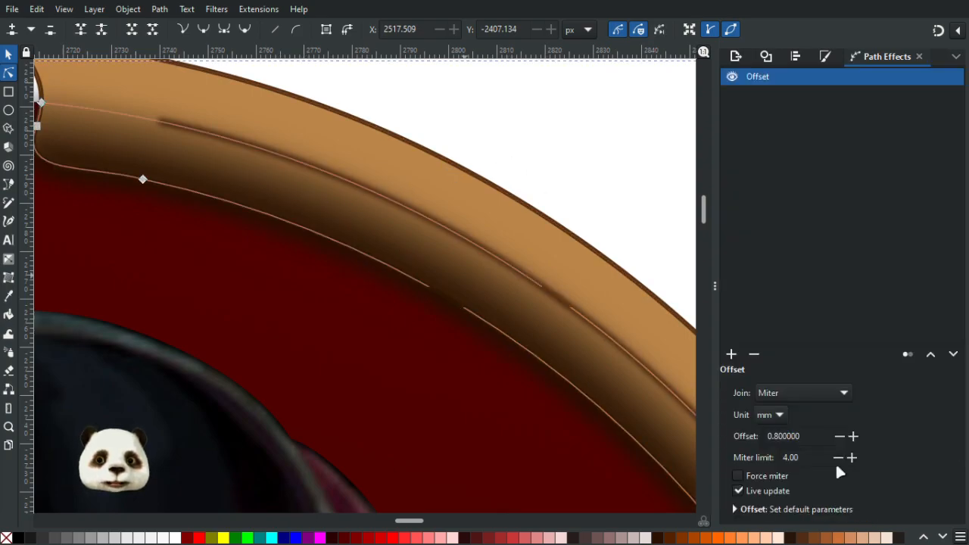
left_click(854, 436)
left_click(537, 145)
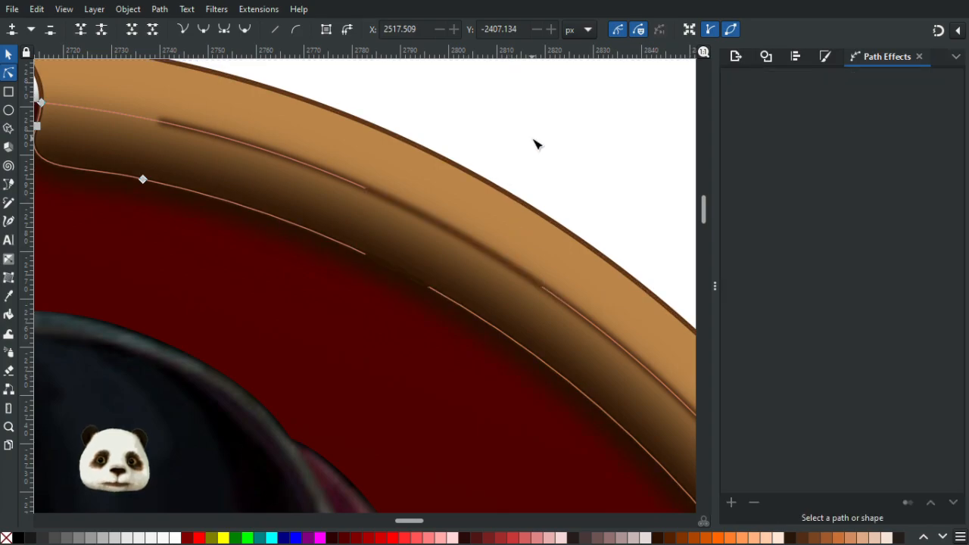
Set the lightness of the dark brown gradient stop in the frame's inner shadow band to 11.
scroll(539, 176, "down", 3)
scroll(578, 190, "down", 3)
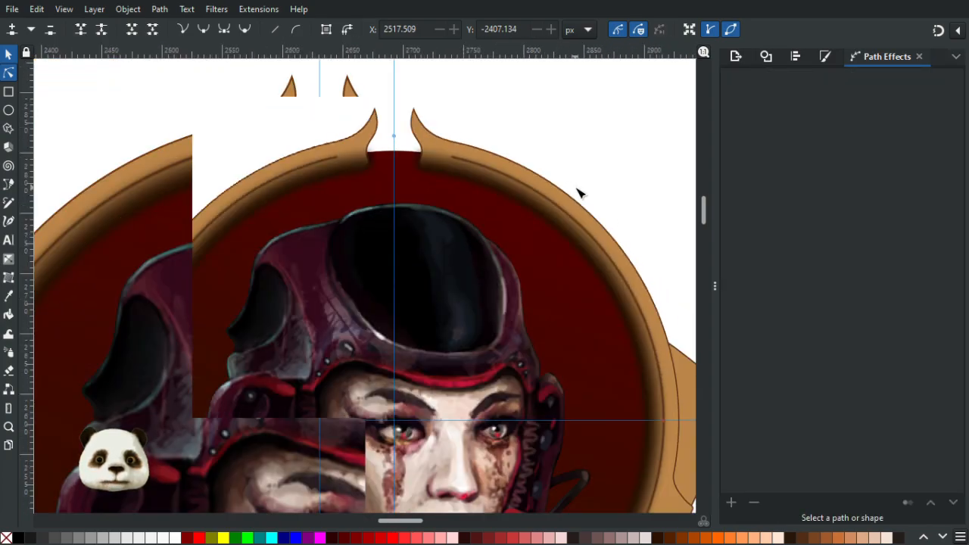
scroll(589, 200, "down", 1)
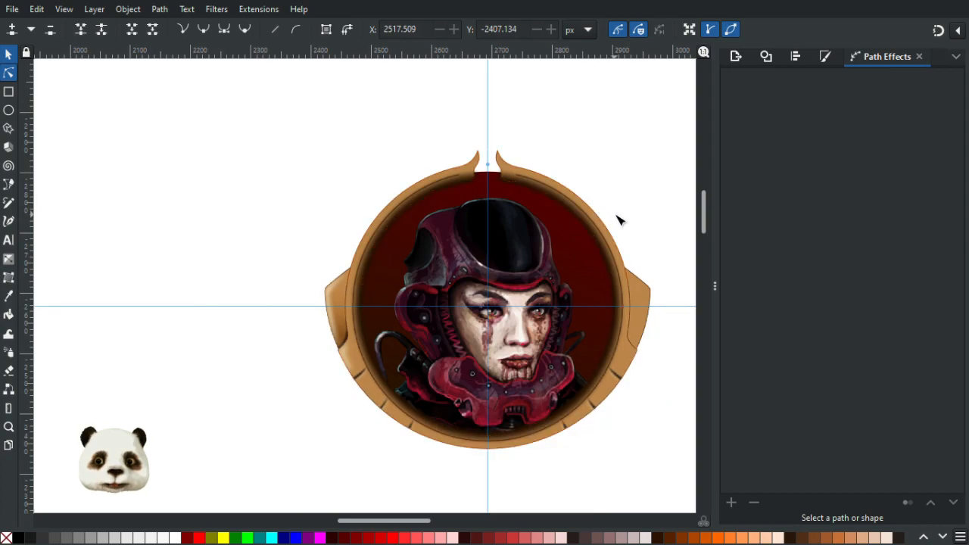
scroll(616, 216, "up", 1)
scroll(493, 162, "up", 3)
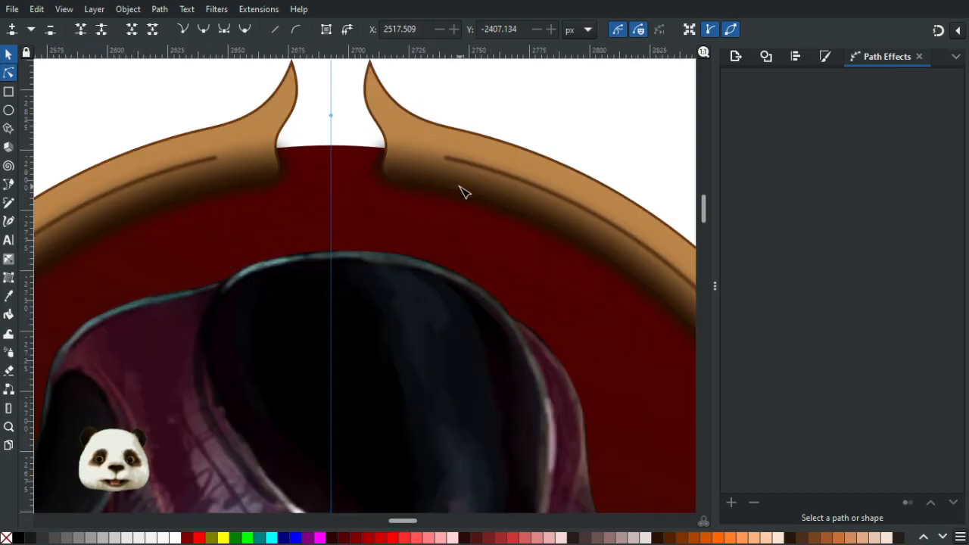
left_click(464, 192)
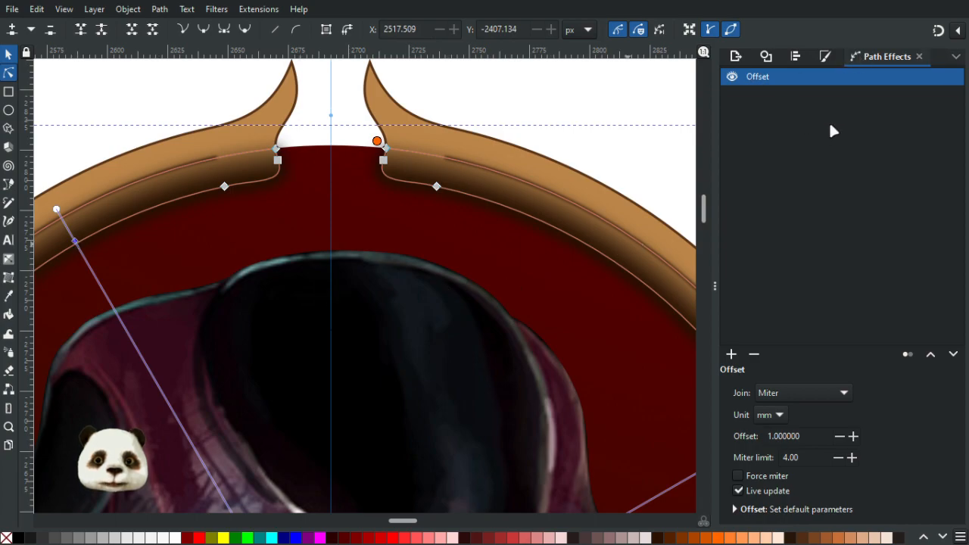
key("ctrl+shift+f")
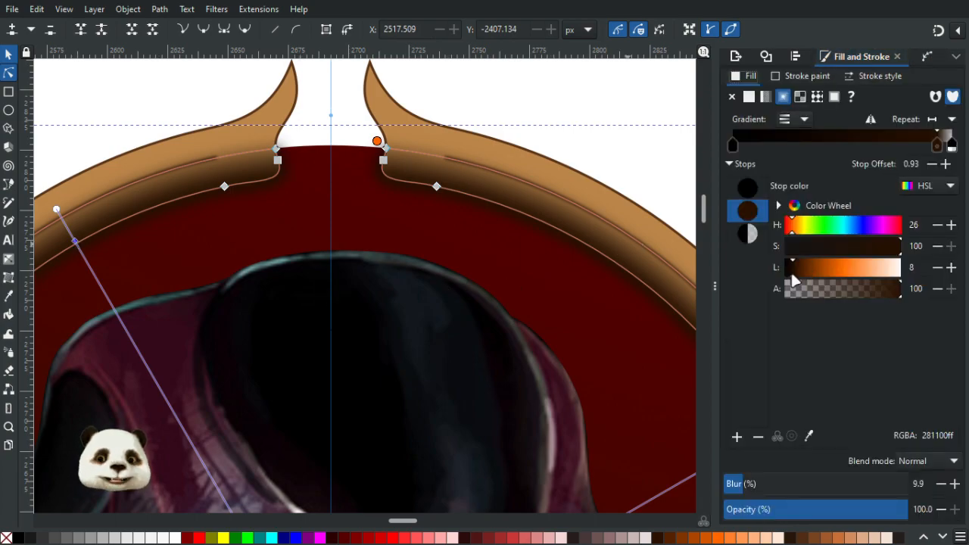
left_click_drag(793, 273, 797, 273)
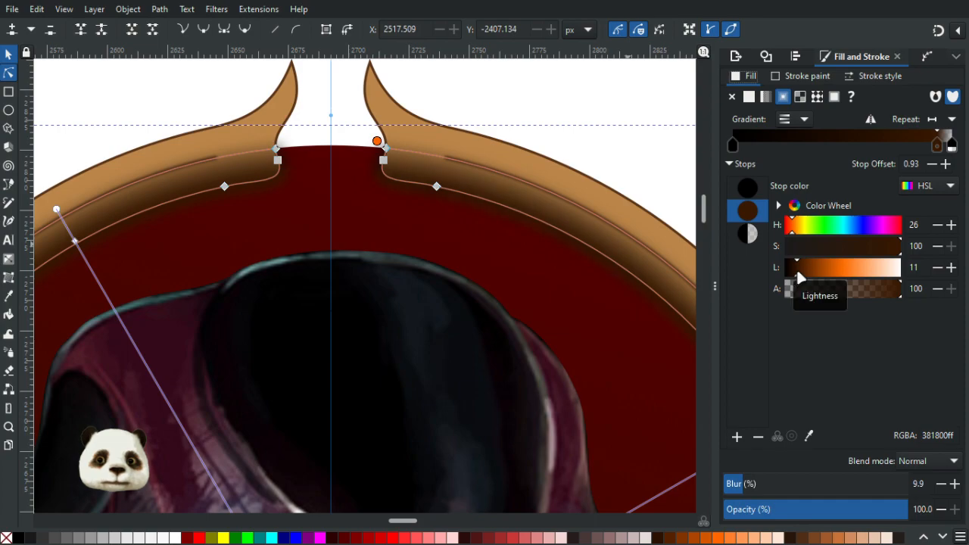
left_click(609, 121)
Recolour the shadow band's outermost gradient stop with the frame's light tan (ba8548) and set its alpha to 0.
scroll(610, 121, "down", 3)
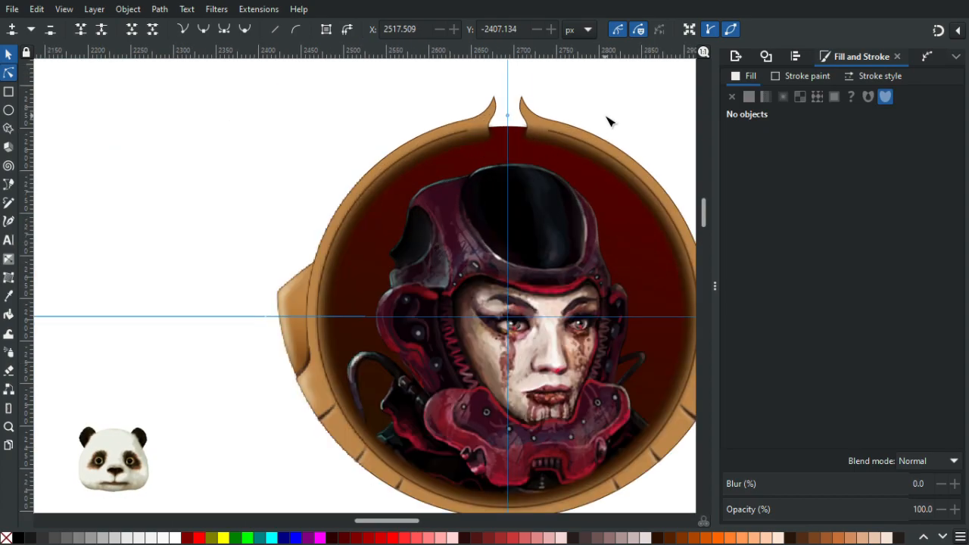
scroll(610, 122, "down", 1)
left_click_drag(589, 115, 528, 77)
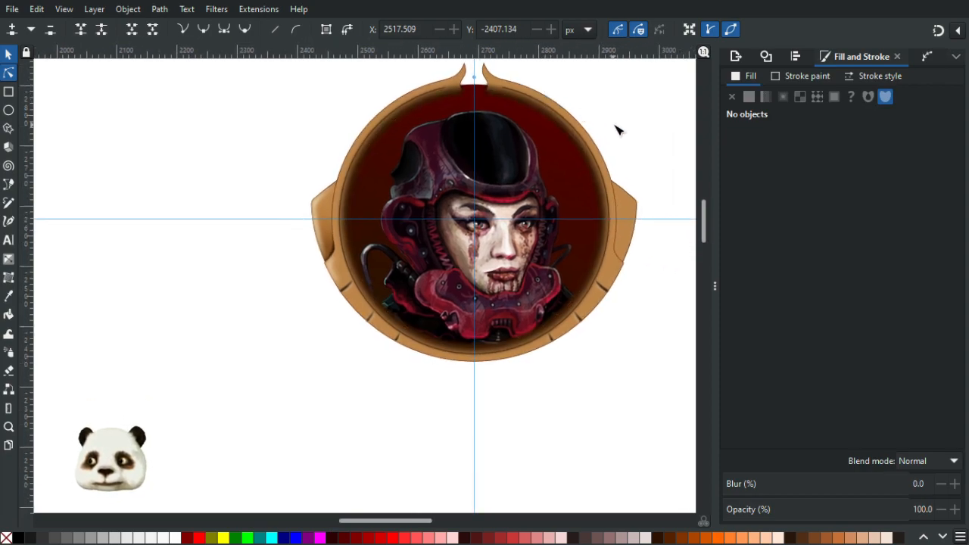
scroll(599, 119, "up", 3)
left_click(596, 203)
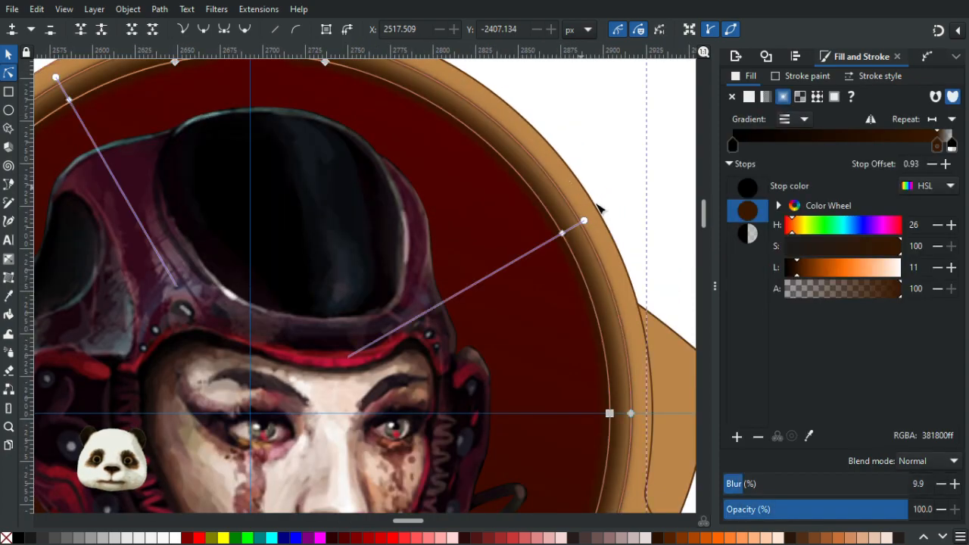
left_click(593, 220)
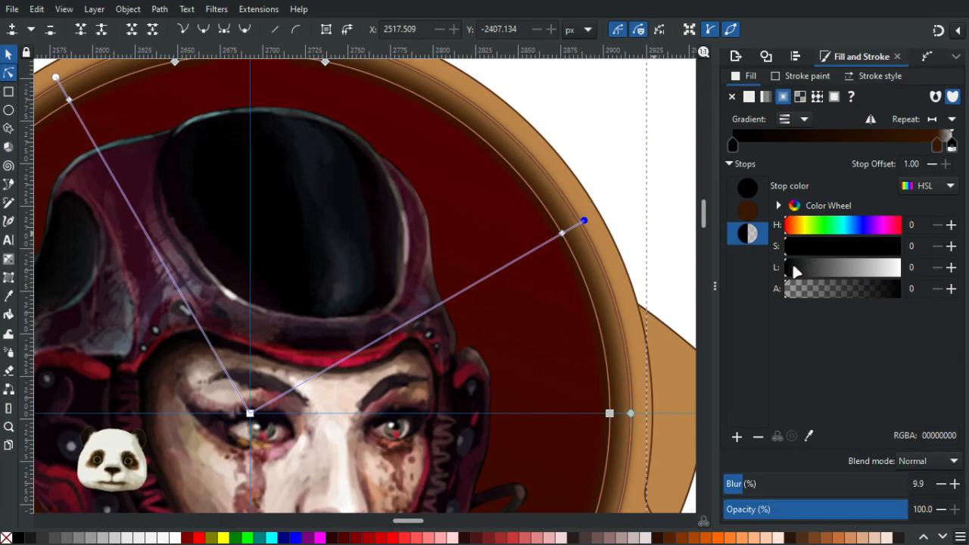
key("d")
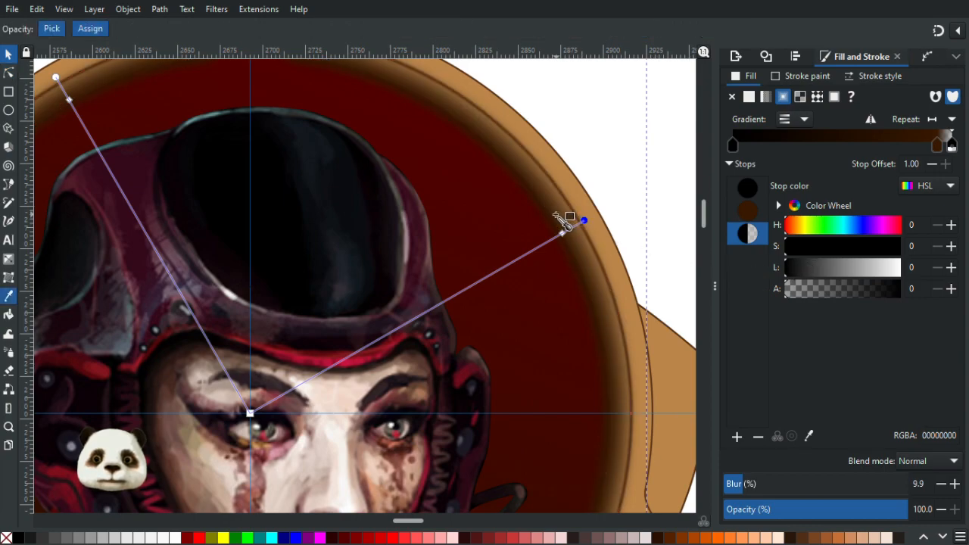
left_click(555, 216)
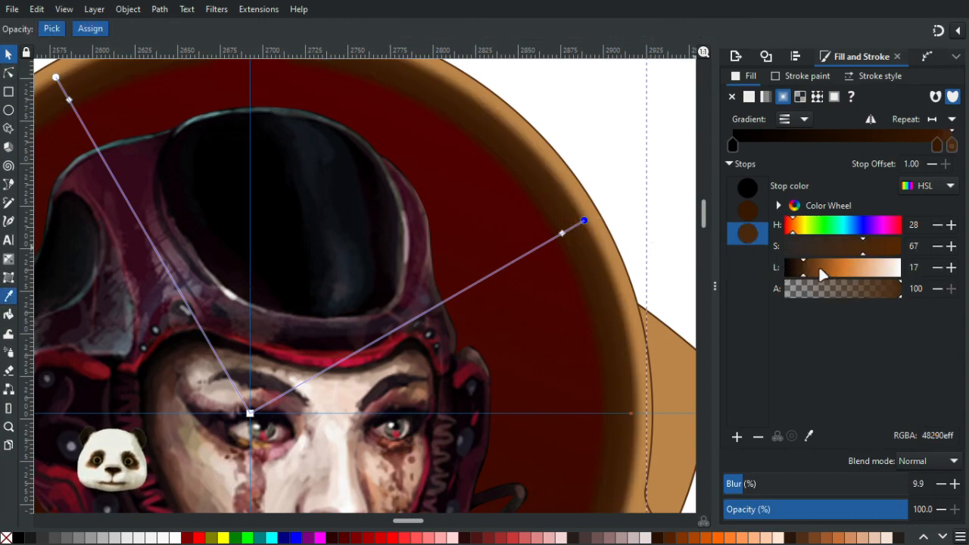
left_click(578, 191)
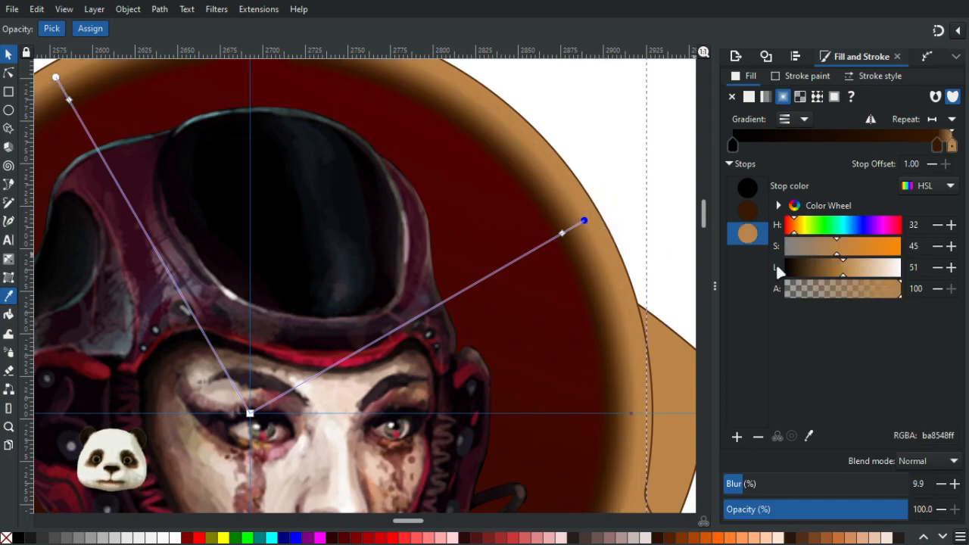
left_click_drag(821, 302, 785, 302)
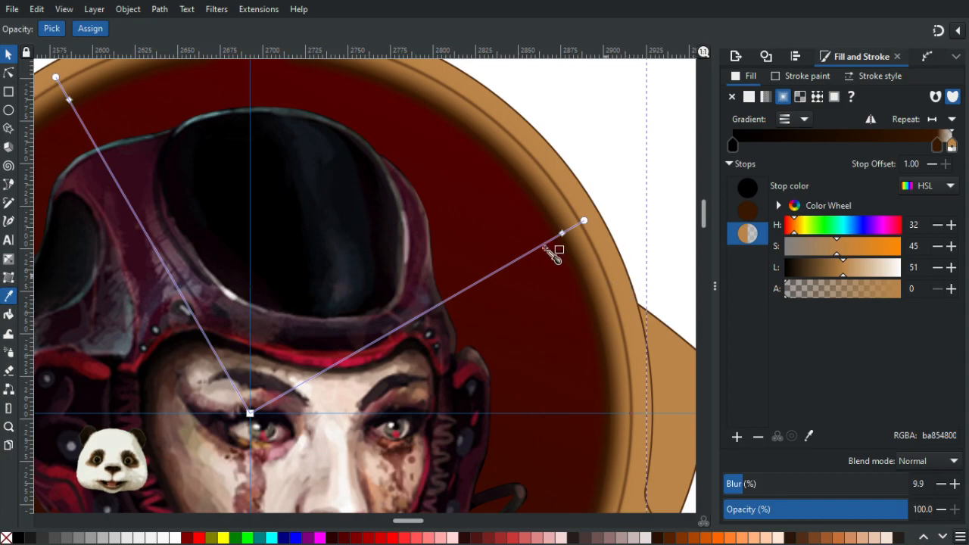
Extend the radial gradient's outer handle slightly outward over the frame and reposition the dark brown stop at offset 0.93.
left_click(9, 73)
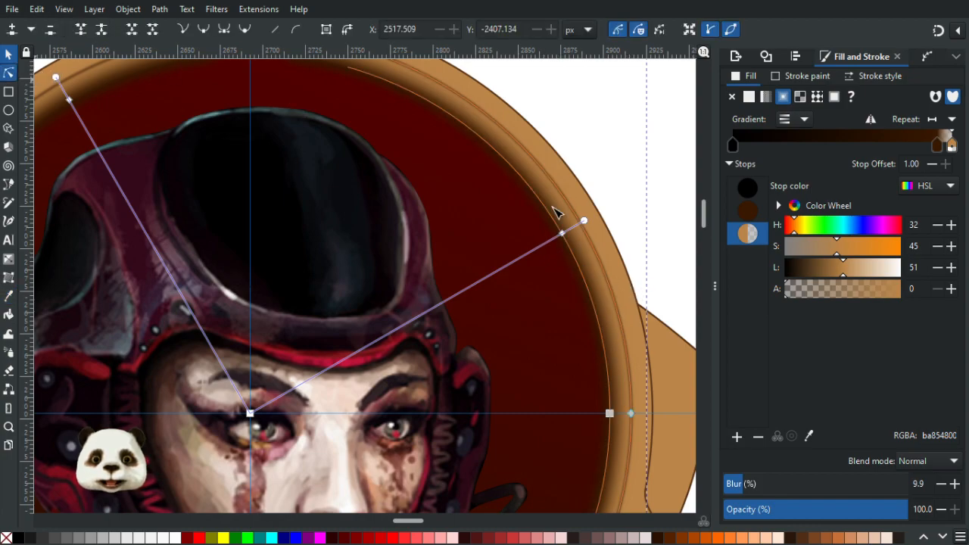
left_click_drag(566, 233, 569, 235)
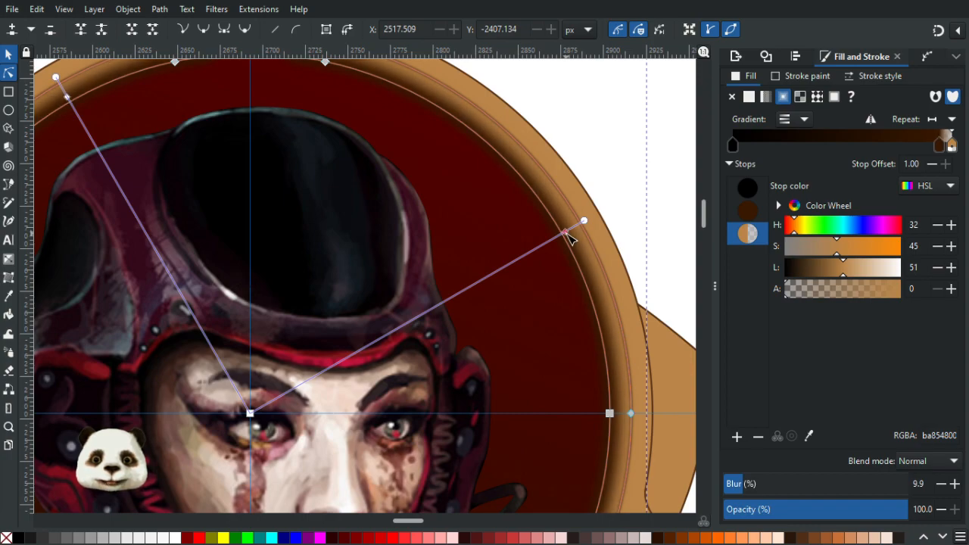
left_click(566, 232)
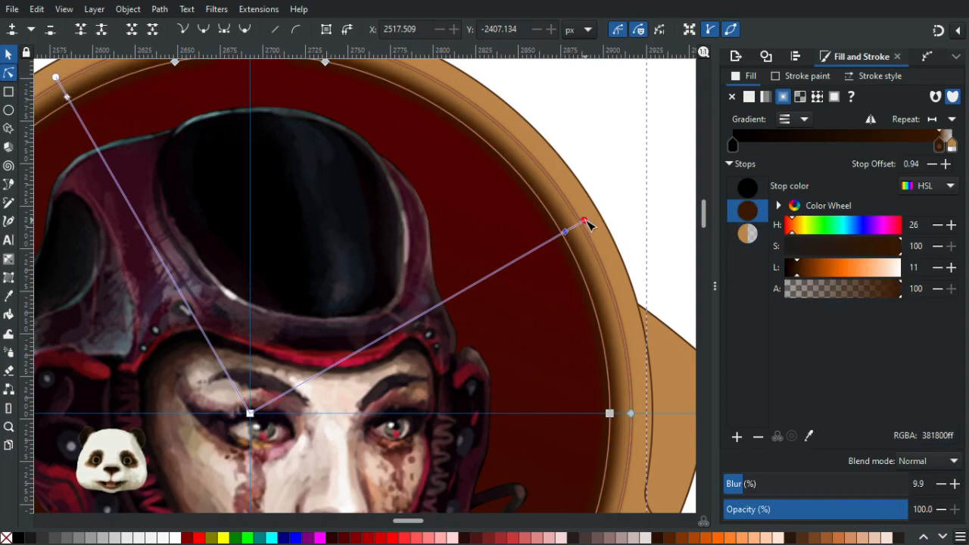
left_click_drag(592, 218, 595, 219)
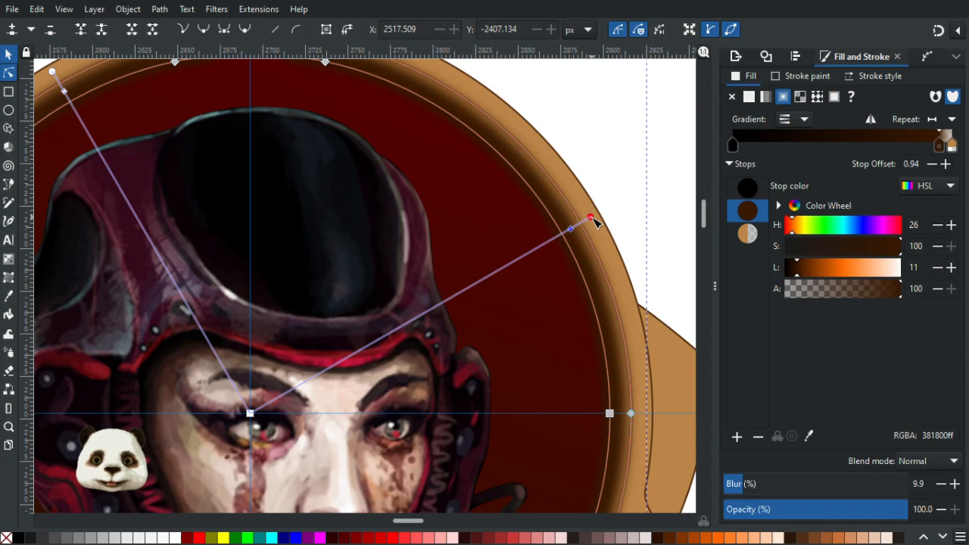
left_click(594, 220)
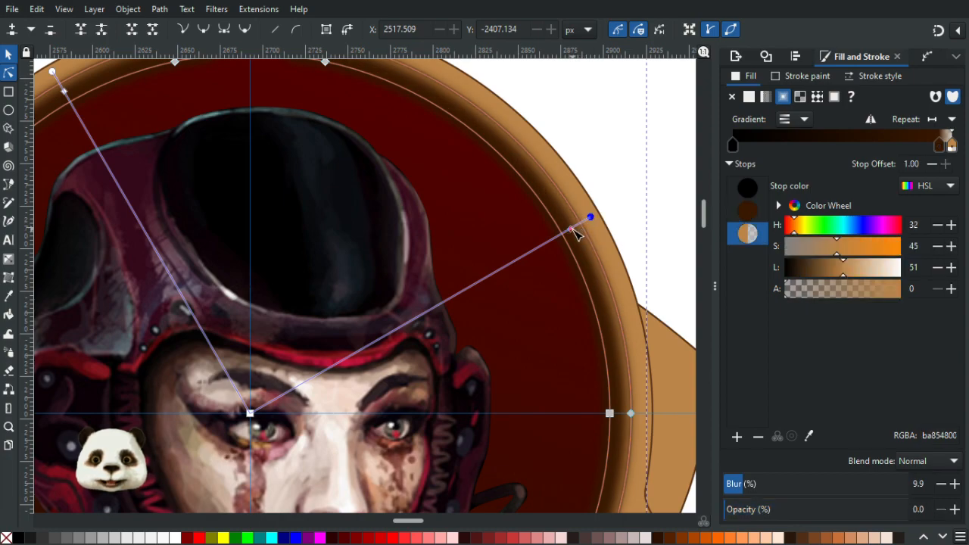
left_click_drag(570, 231, 568, 232)
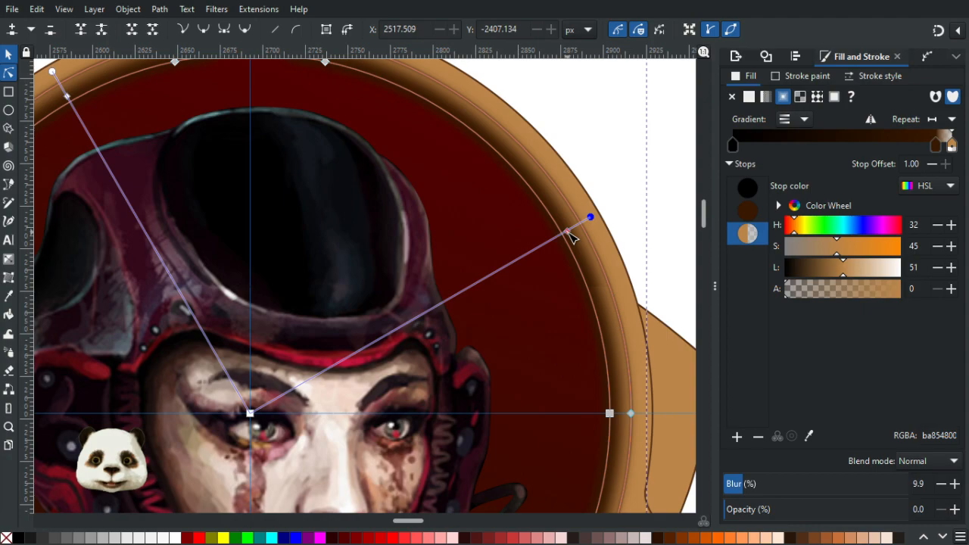
left_click_drag(569, 233, 566, 232)
left_click(566, 233)
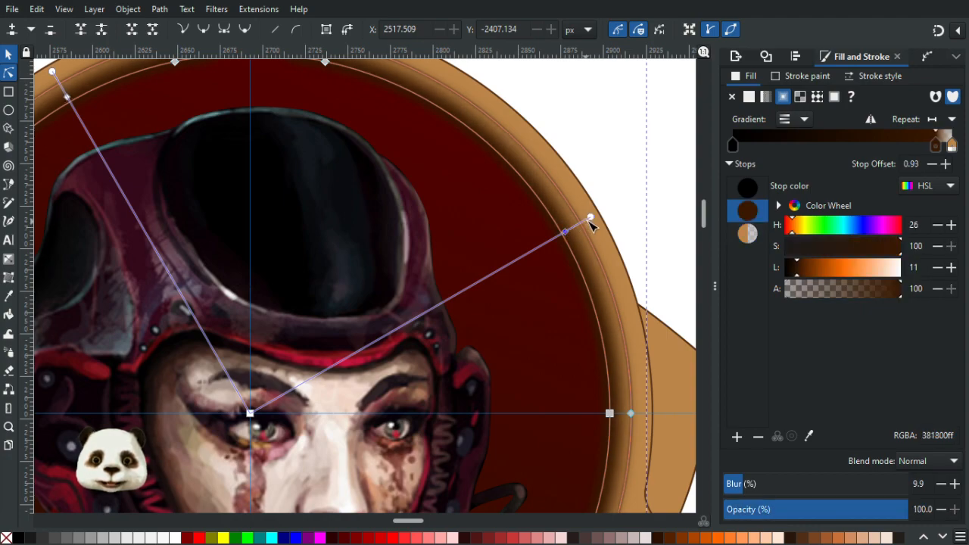
Darken the transparent outermost gradient stop of the shadow band to lightness 35.
left_click(590, 218)
left_click_drag(837, 270, 823, 270)
left_click(634, 152)
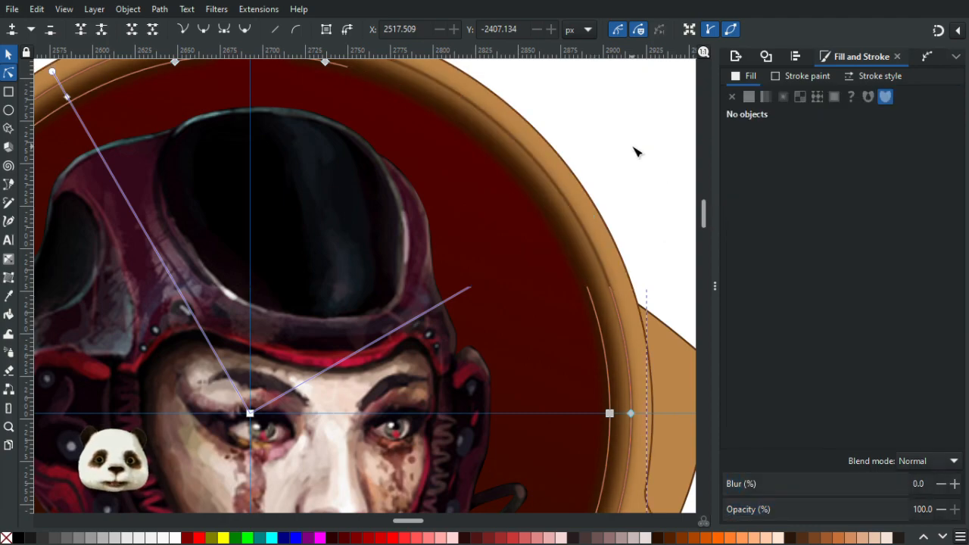
Shift the shadow band's dark brown gradient stop slightly inward, toward the gradient centre, and leave the artwork deselected.
scroll(634, 151, "down", 4)
scroll(635, 152, "up", 1)
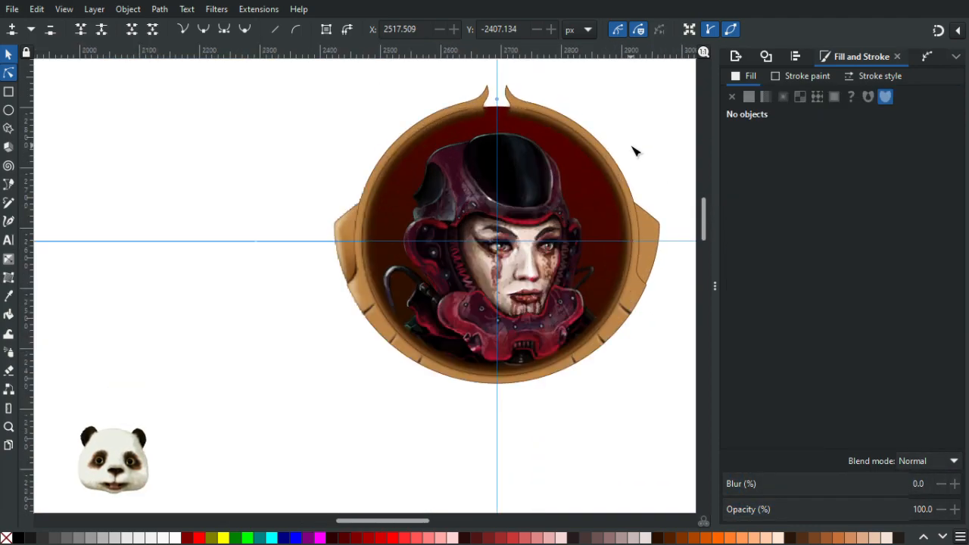
scroll(634, 151, "up", 1)
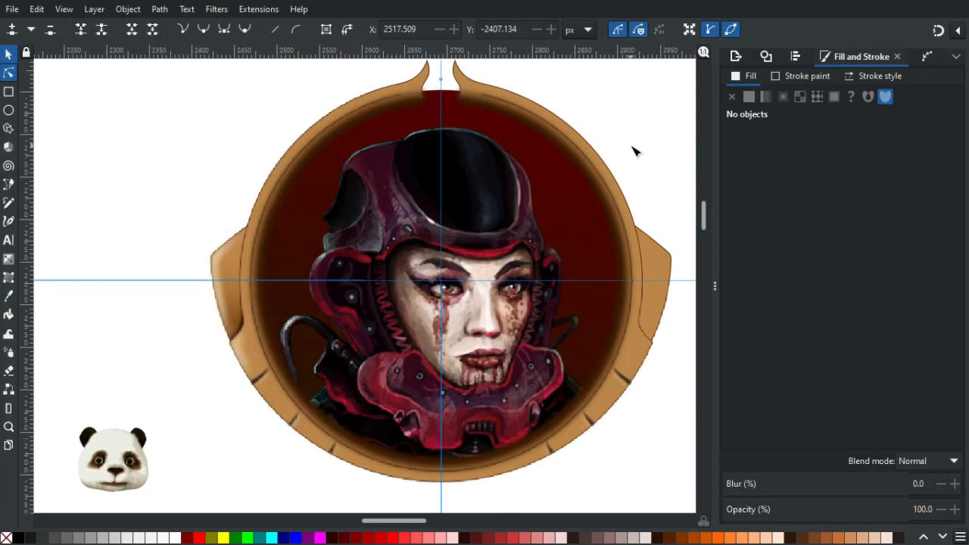
scroll(599, 159, "up", 1)
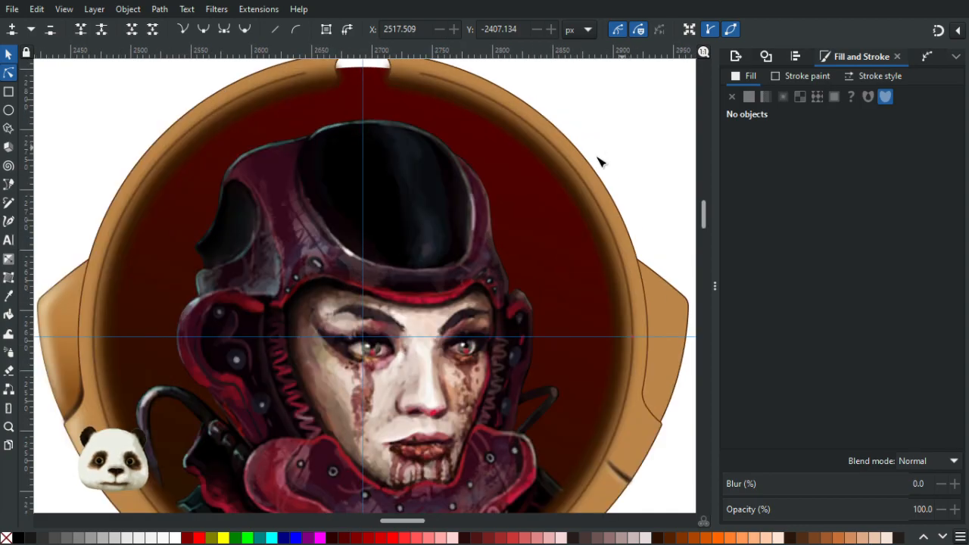
left_click(604, 198)
scroll(593, 212, "up", 2)
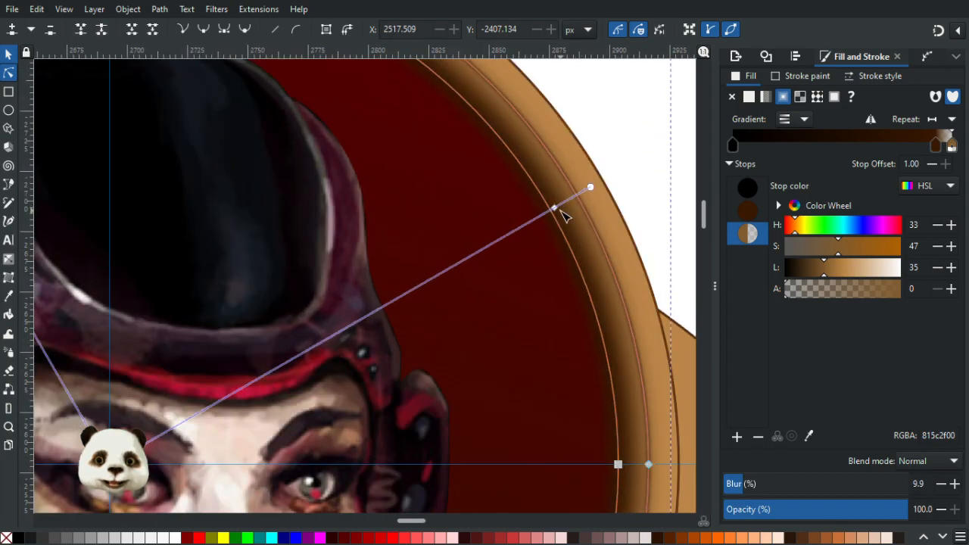
left_click_drag(558, 212, 555, 212)
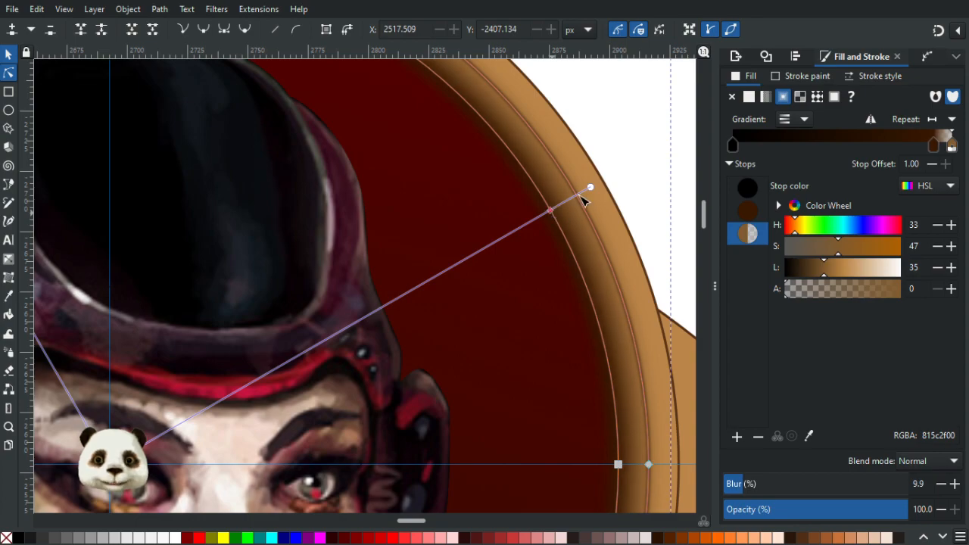
left_click(612, 130)
scroll(612, 130, "down", 4)
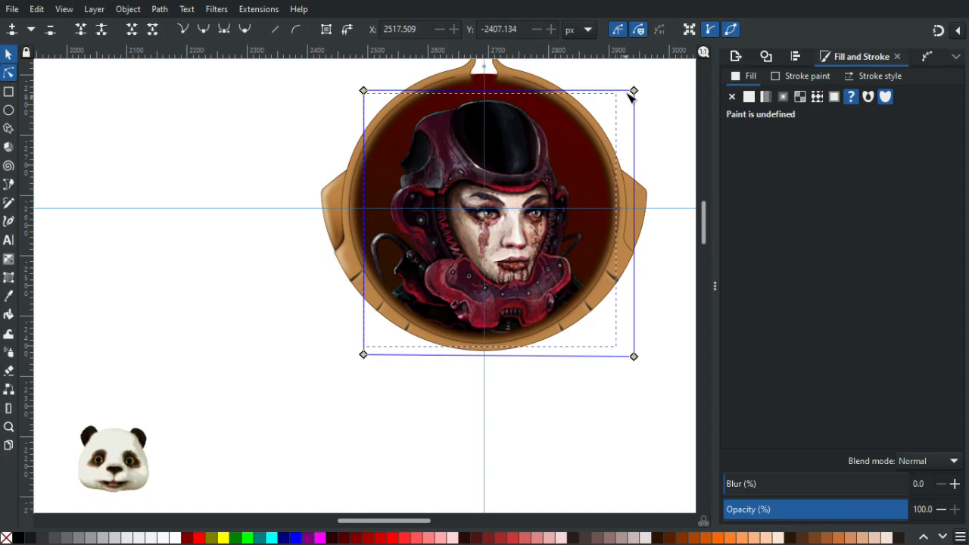
left_click(655, 131)
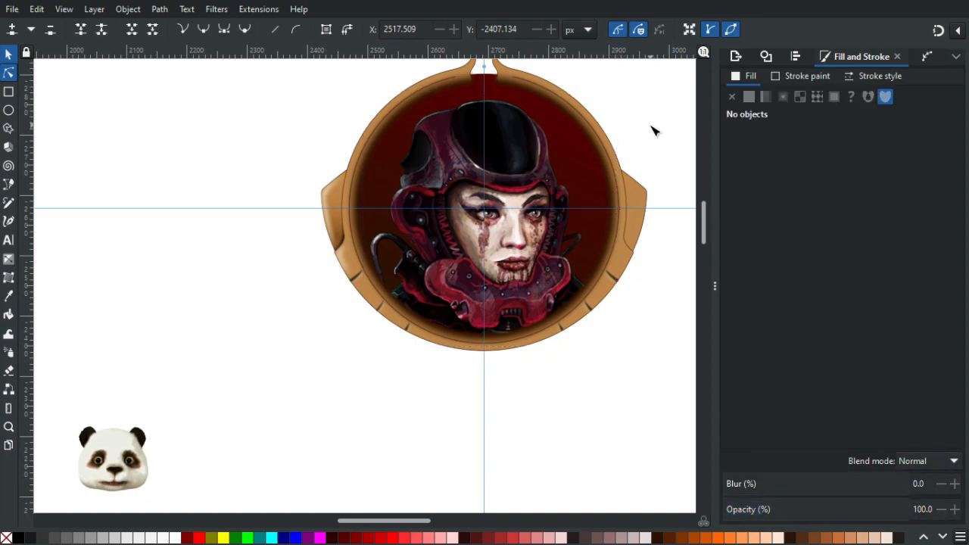
left_click_drag(632, 125, 592, 201)
scroll(440, 125, "up", 5)
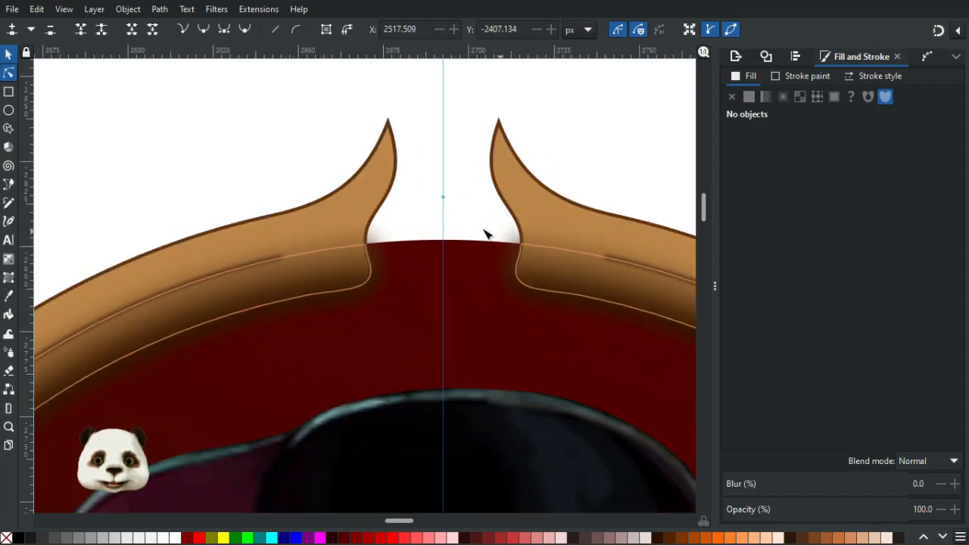
scroll(467, 210, "down", 6)
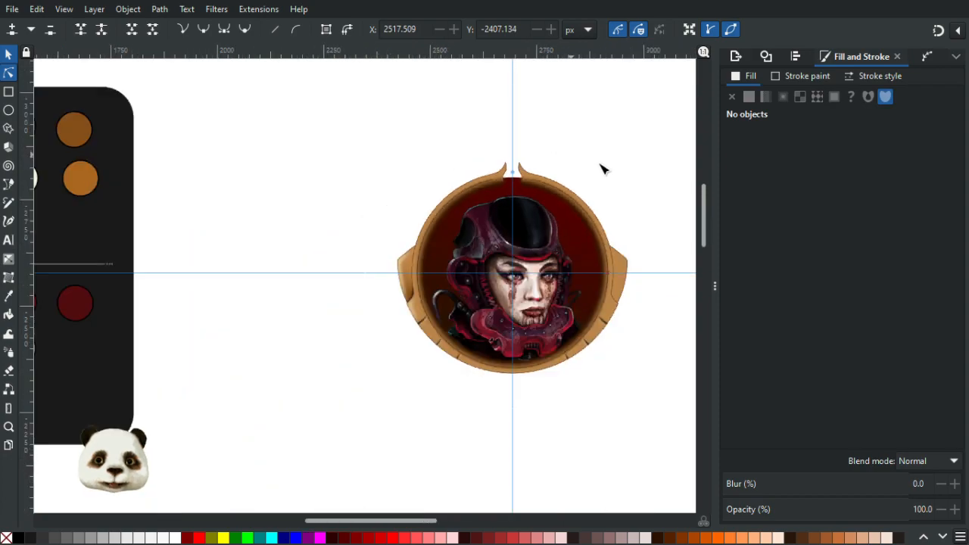
Draw a closed, curved crescent-like highlight shape along the frame's lower-left inner edge with the Bezier pen.
left_click_drag(505, 93, 374, 31)
scroll(488, 117, "up", 1)
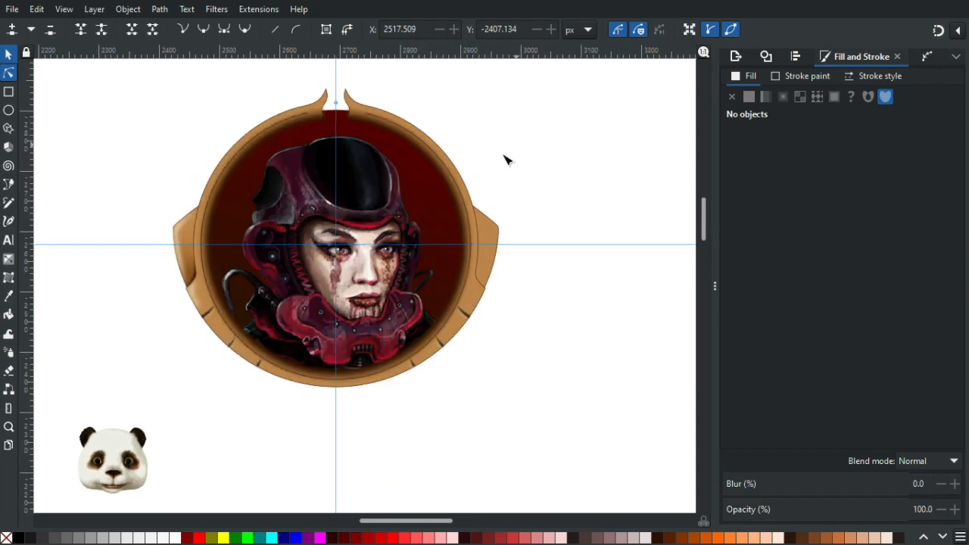
scroll(500, 157, "down", 1)
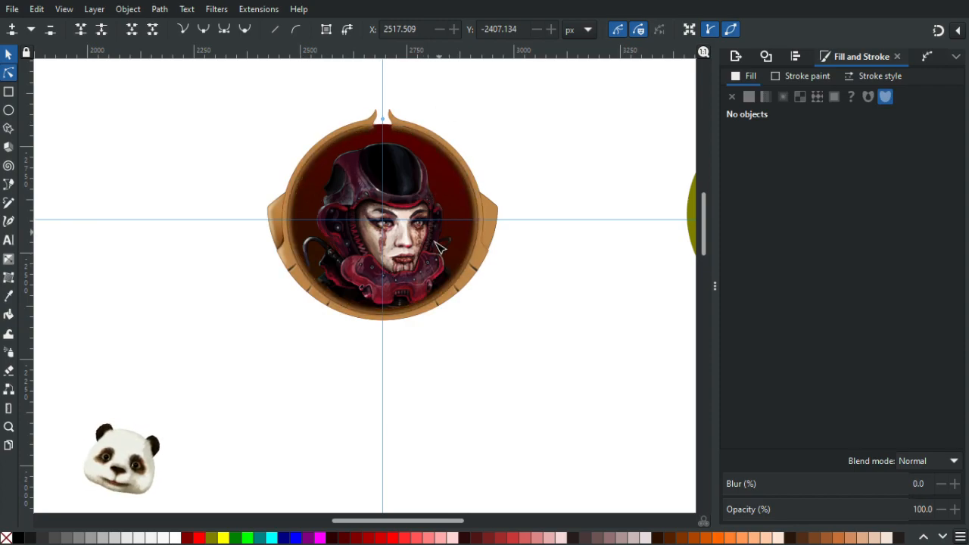
scroll(340, 258, "up", 2)
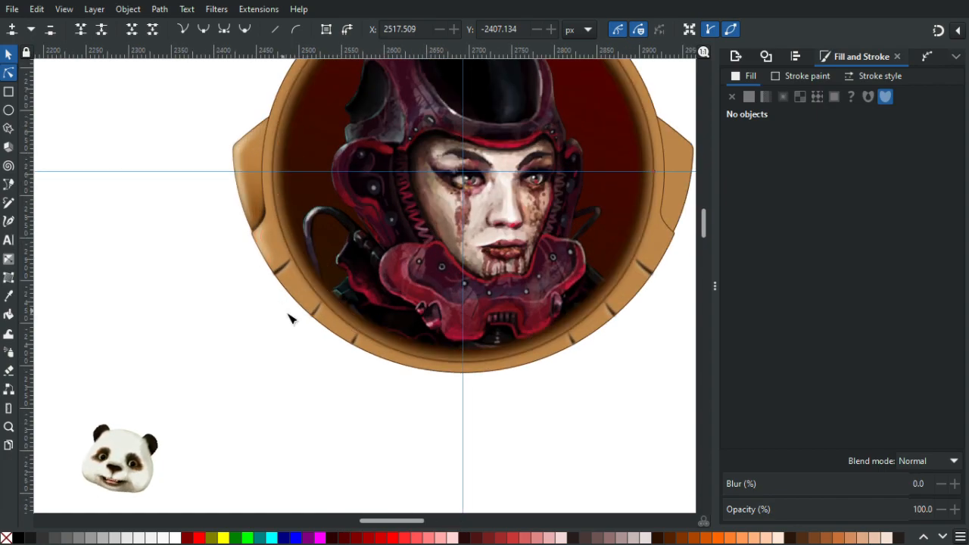
left_click_drag(254, 257, 184, 373)
scroll(190, 325, "up", 1)
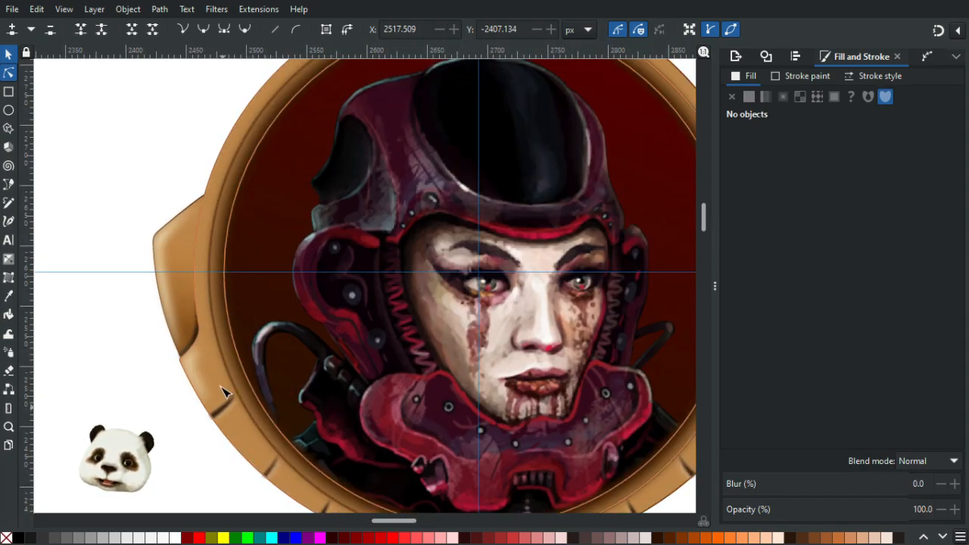
left_click_drag(235, 409, 152, 287)
scroll(130, 297, "up", 1)
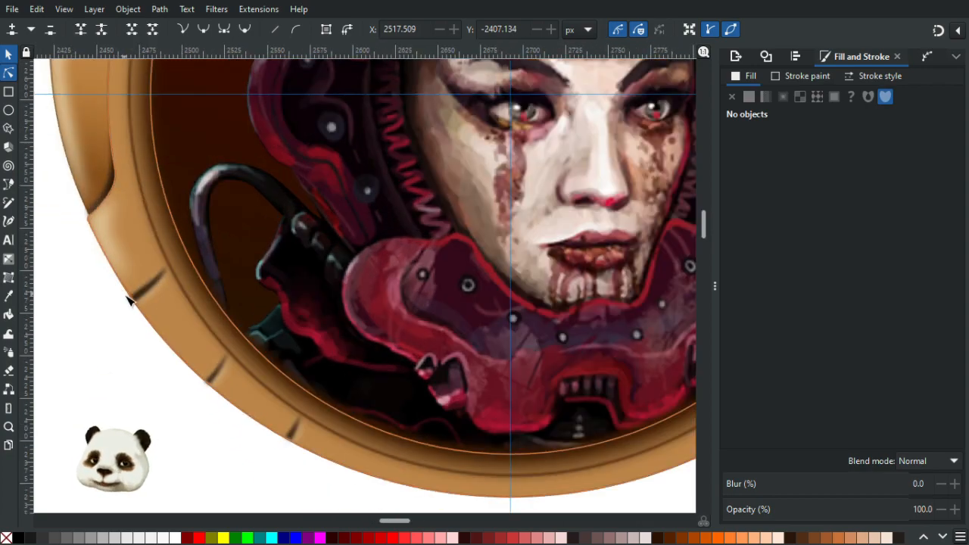
key("b")
left_click(180, 251)
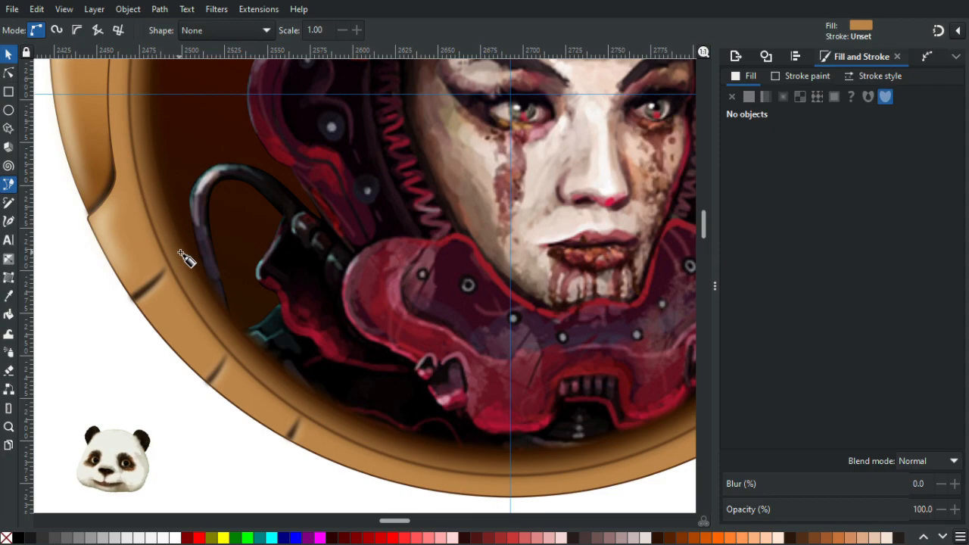
left_click_drag(328, 418, 299, 383)
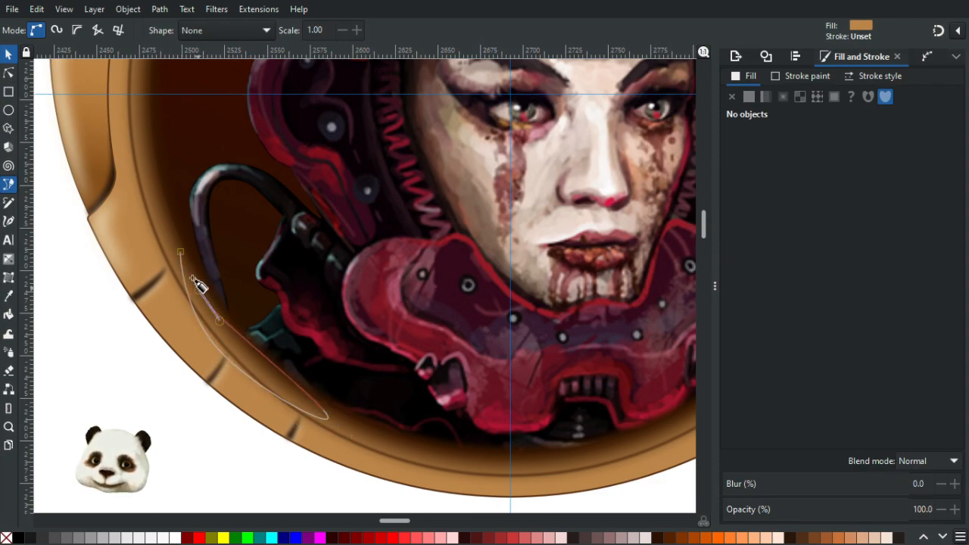
left_click_drag(181, 250, 188, 285)
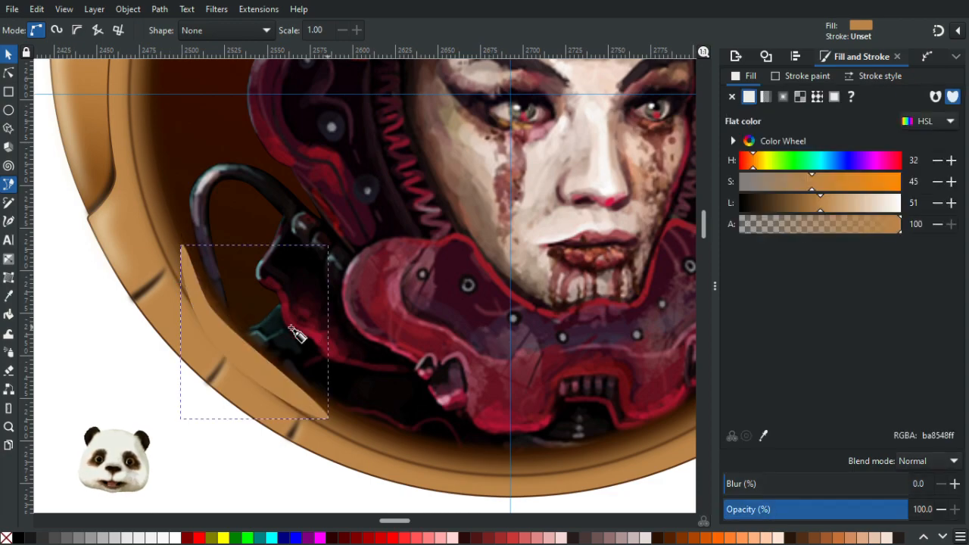
Recolour the new highlight shape with the pale cream swatch (faf1cf) sampled from the colour palette.
key("d")
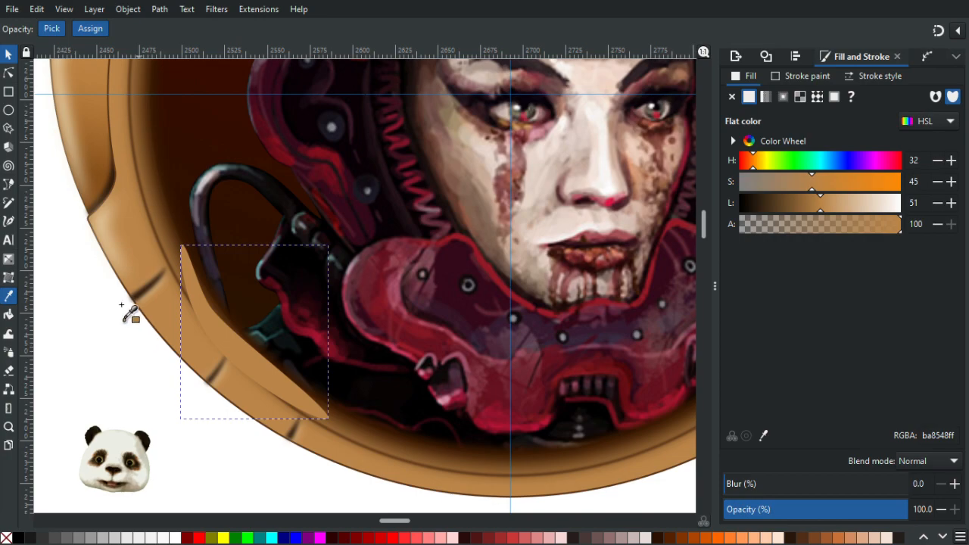
scroll(121, 303, "down", 5)
left_click_drag(121, 302, 511, 400)
left_click(232, 296)
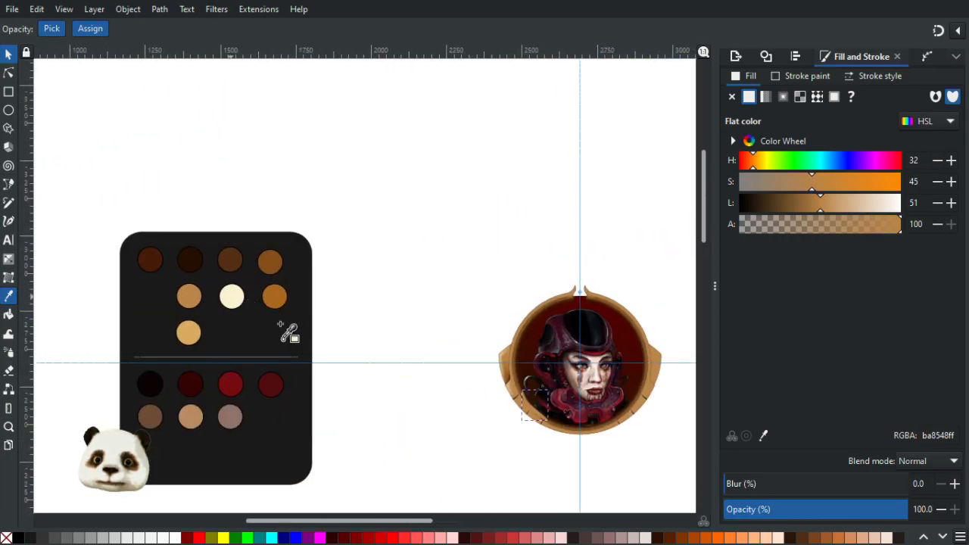
scroll(580, 444, "up", 6)
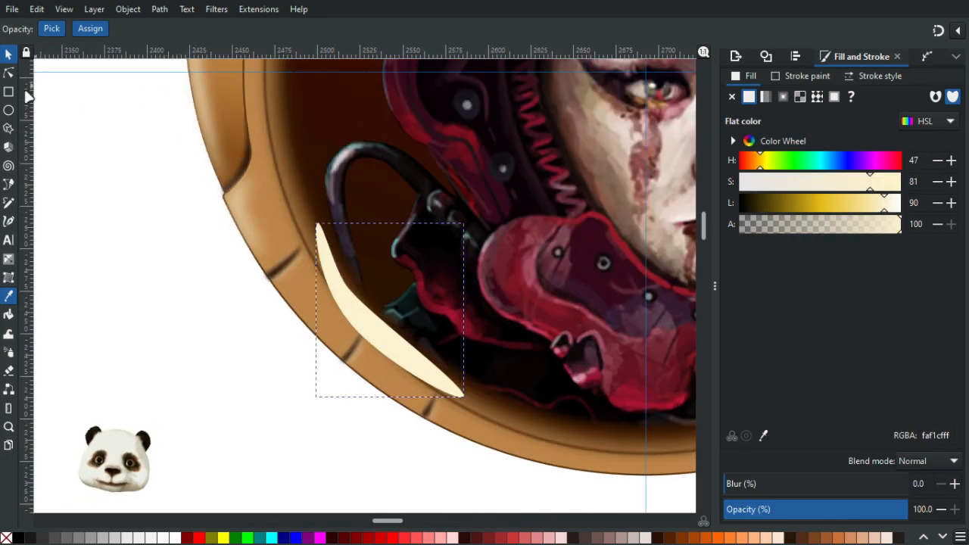
Reshape the cream highlight by adjusting its upper-end and inner-edge nodes and handles to follow the frame's inner curve.
left_click(8, 72)
scroll(354, 288, "up", 3)
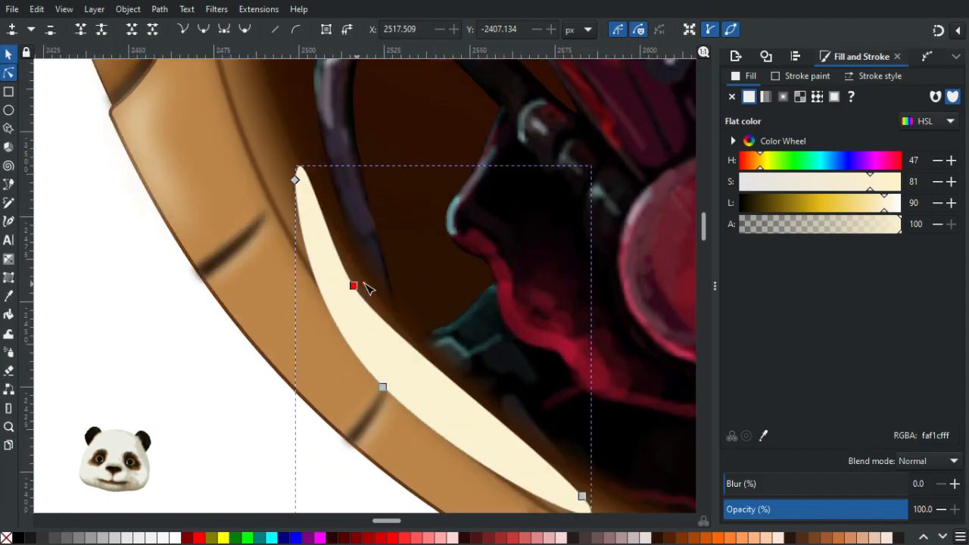
left_click_drag(355, 285, 366, 285)
left_click_drag(289, 190, 289, 201)
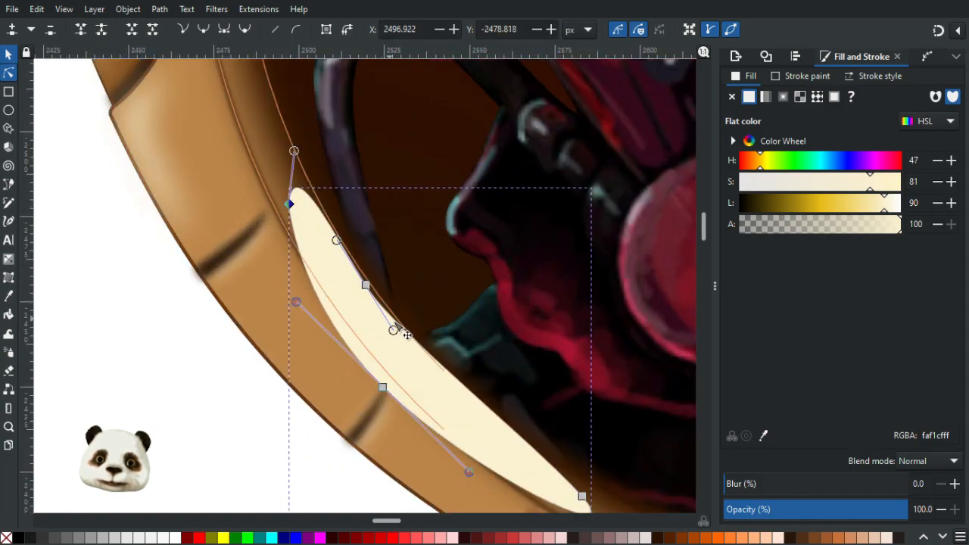
left_click_drag(393, 330, 400, 330)
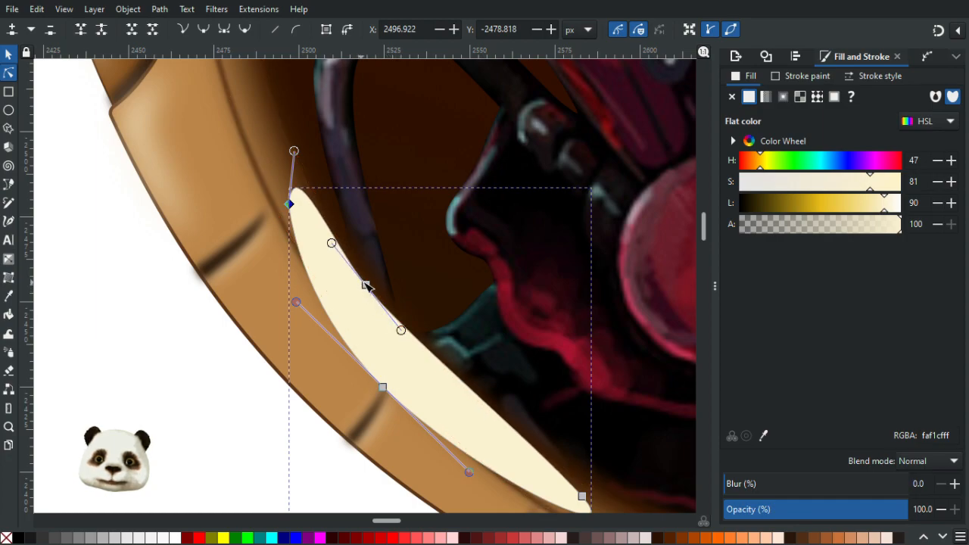
left_click_drag(365, 283, 362, 279)
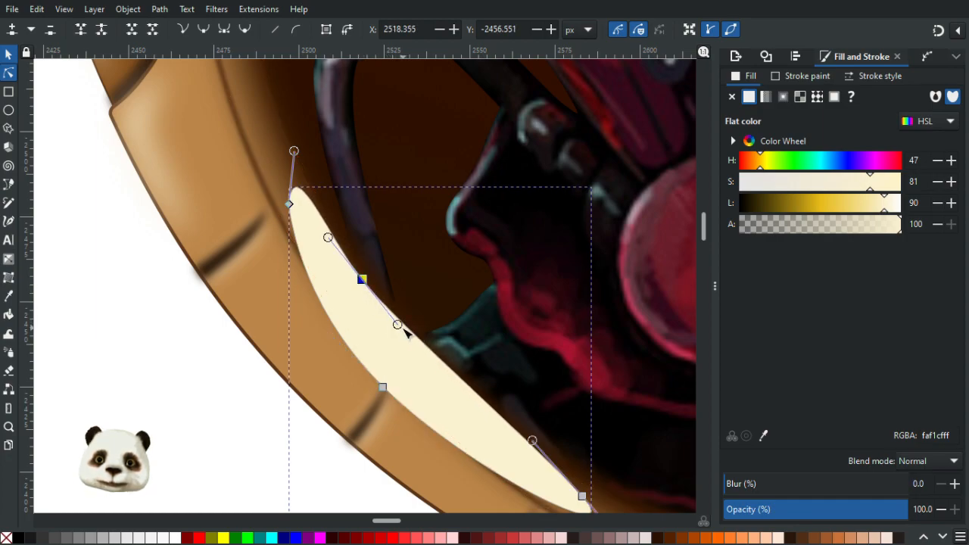
left_click_drag(399, 327, 397, 328)
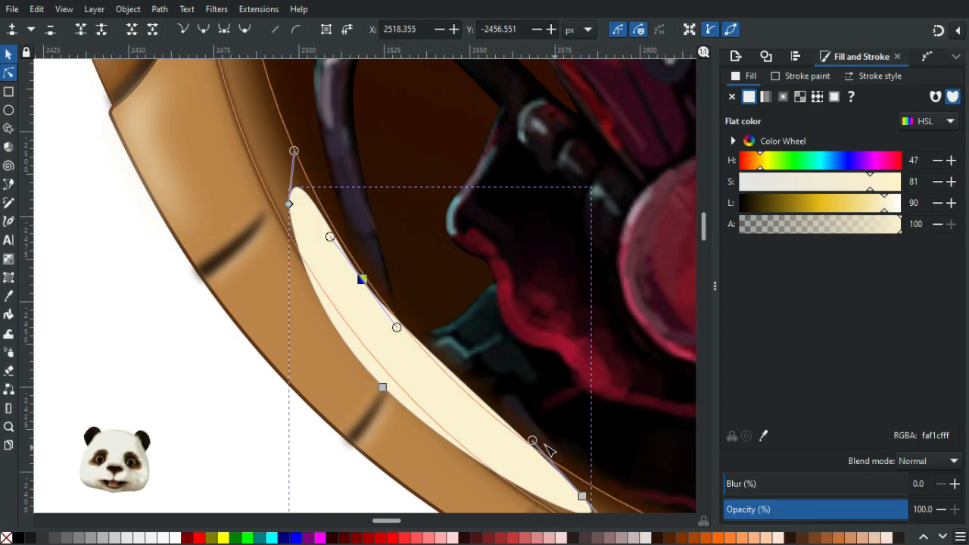
left_click_drag(535, 443, 528, 446)
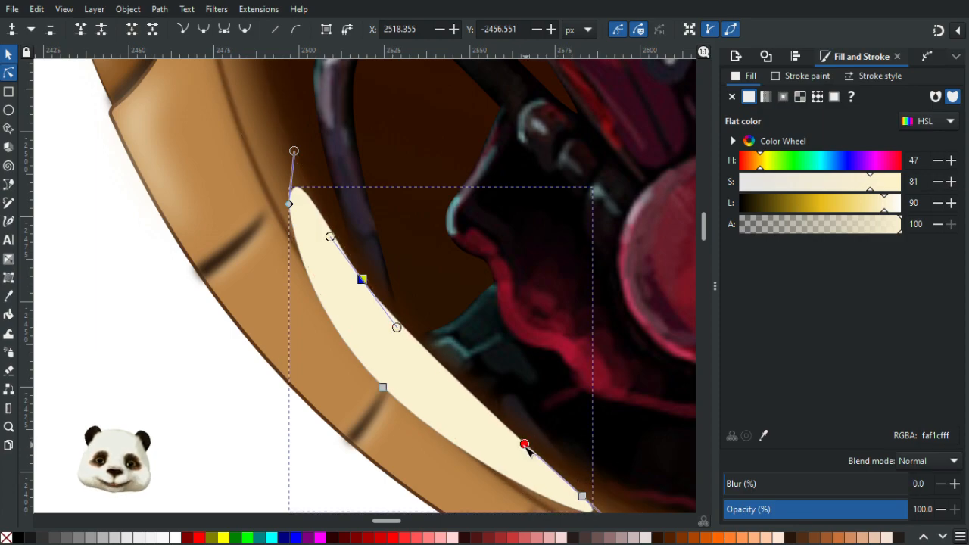
Blur the cream highlight by 40% and check it against the whole portrait with nothing selected.
scroll(560, 412, "down", 4, "ctrl")
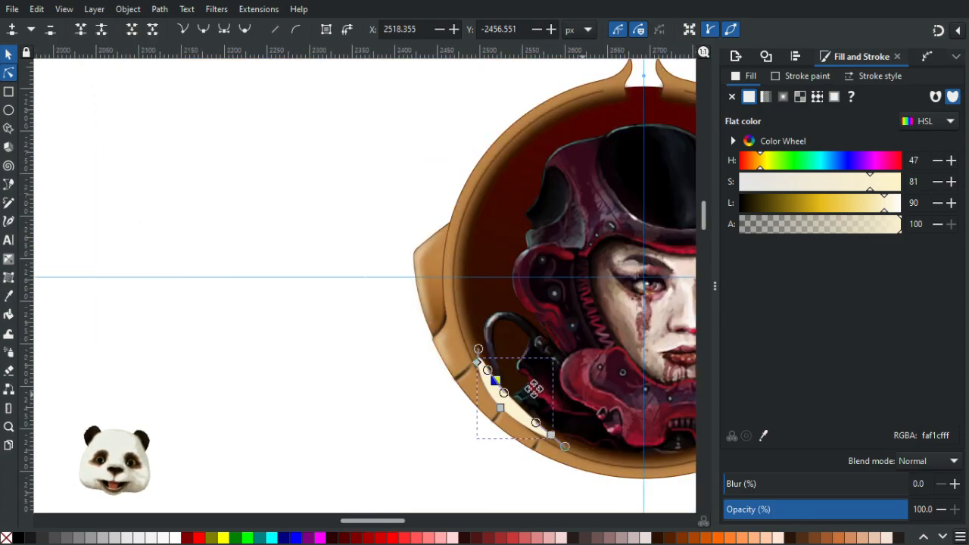
left_click_drag(578, 401, 397, 361)
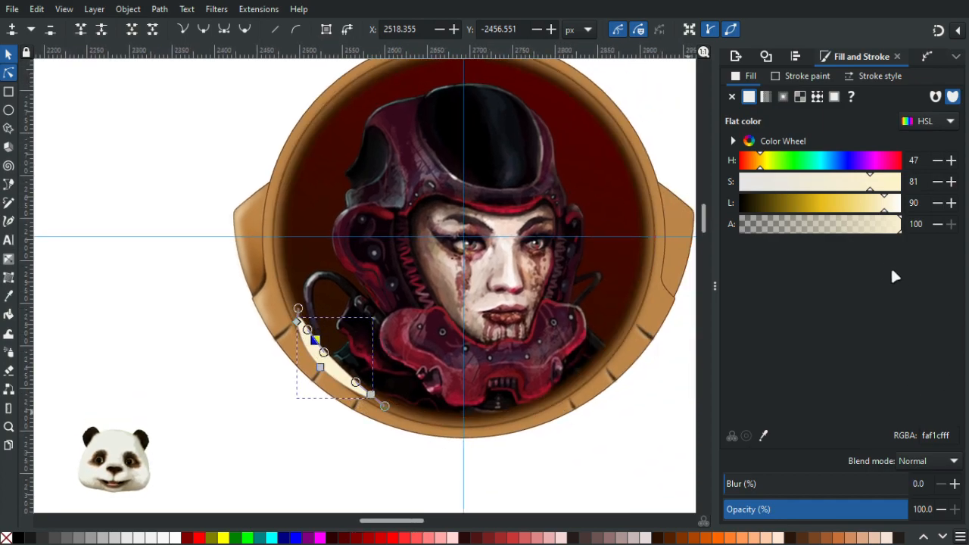
mouse_move(761, 485)
left_mouse_down()
mouse_move(849, 486)
mouse_move(771, 489)
mouse_move(801, 493)
left_mouse_up()
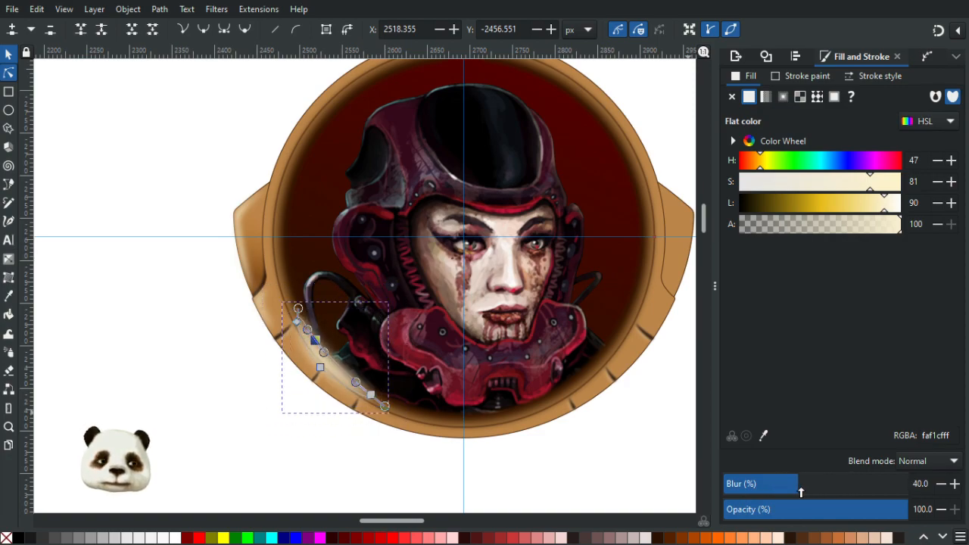
scroll(207, 353, "up", 2)
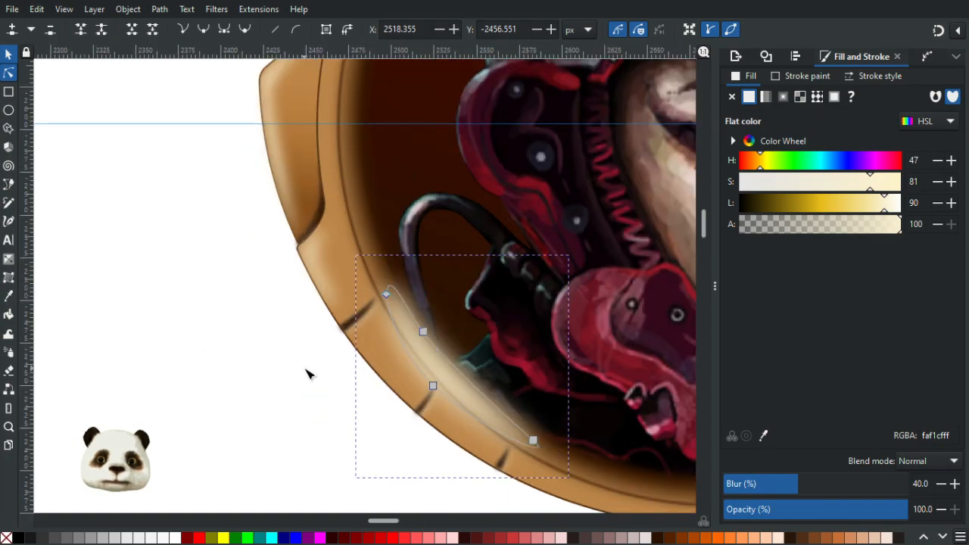
left_click(307, 373)
scroll(306, 373, "down", 5)
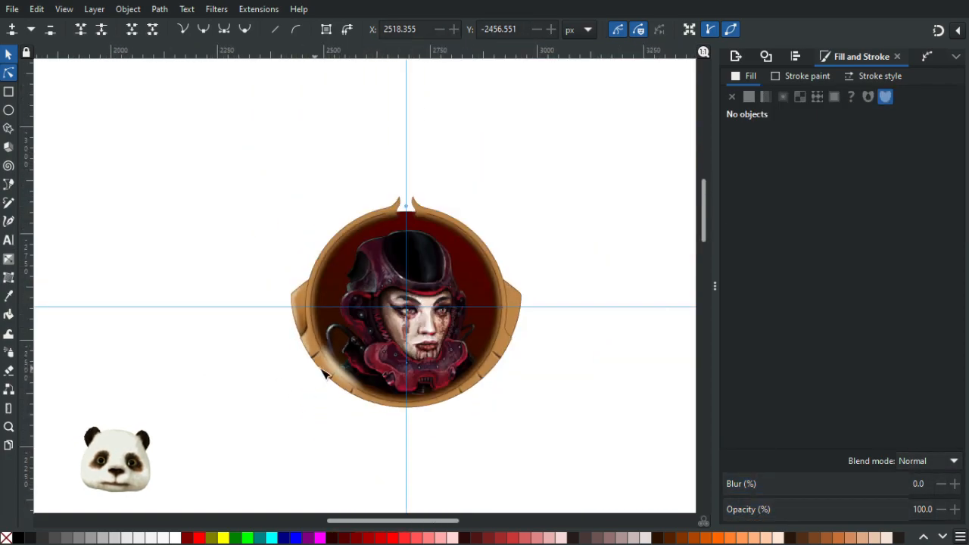
scroll(324, 386, "up", 4)
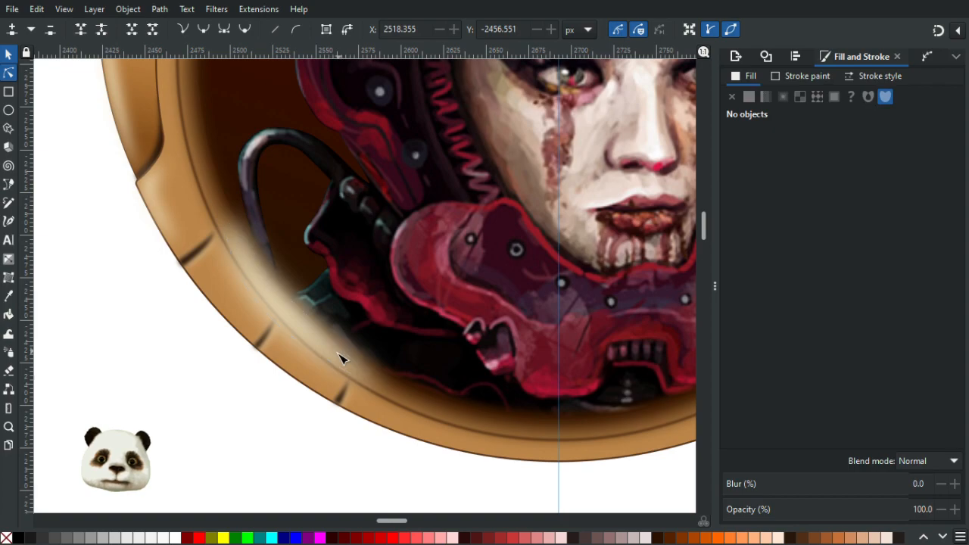
Set the cream highlight's blur to 30% and its opacity to 80%, and leave it deselected.
left_click(340, 356)
left_click(758, 485)
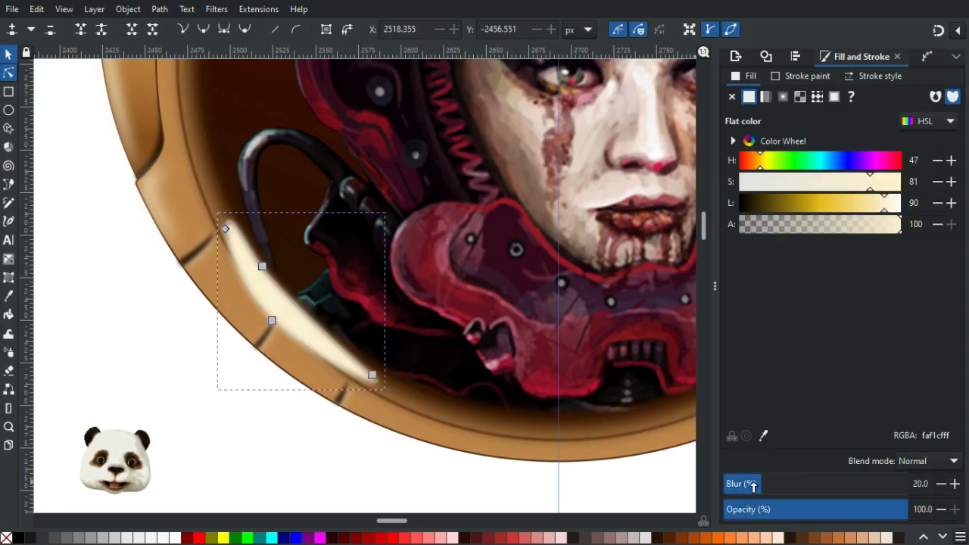
mouse_move(892, 512)
left_mouse_down()
mouse_move(807, 513)
mouse_move(849, 515)
left_mouse_up()
left_click(869, 511)
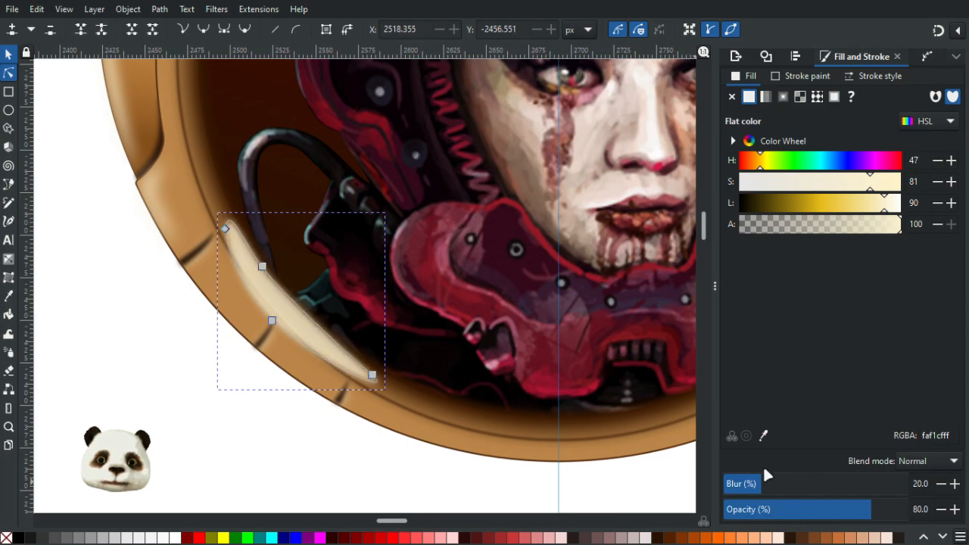
left_click(779, 485)
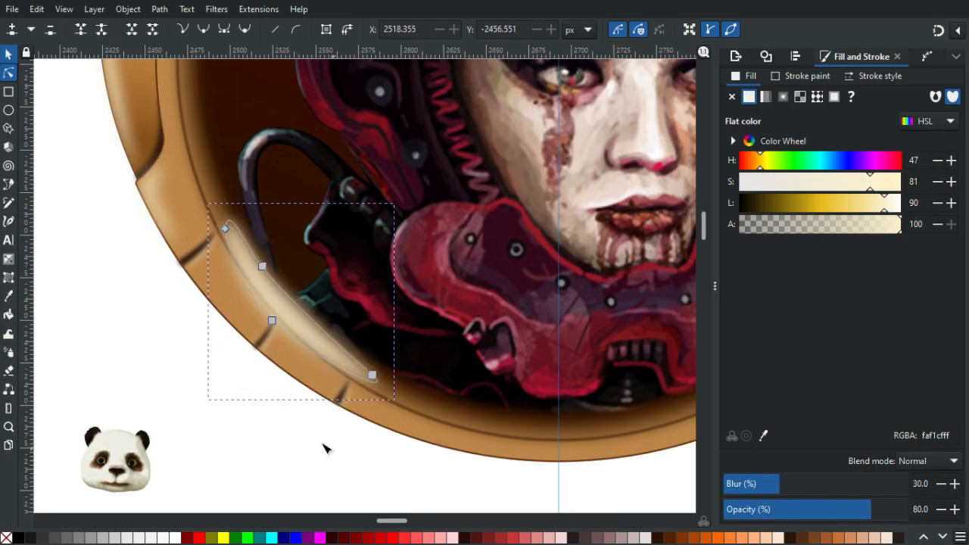
scroll(328, 447, "down", 3, "ctrl")
left_click(261, 437)
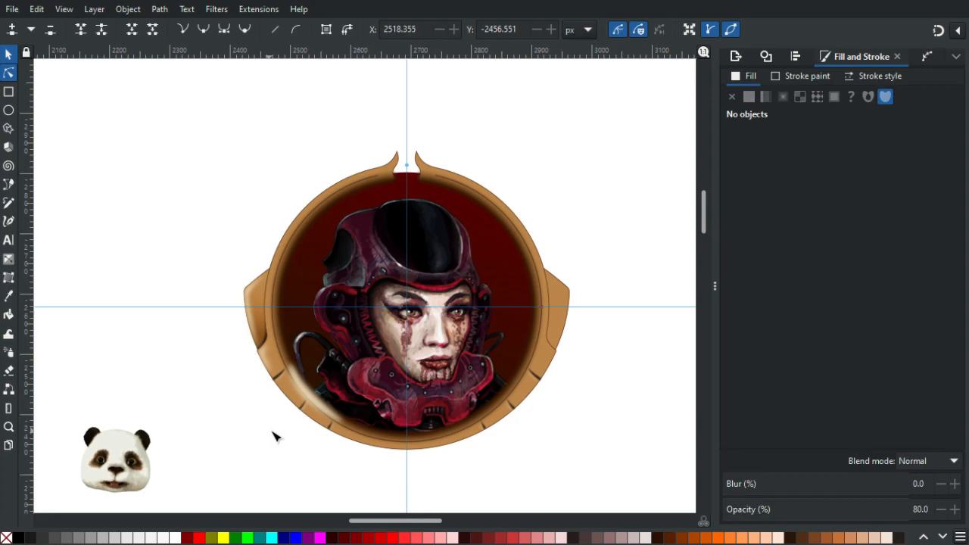
scroll(284, 442, "down", 2, "ctrl")
scroll(283, 450, "up", 4, "ctrl")
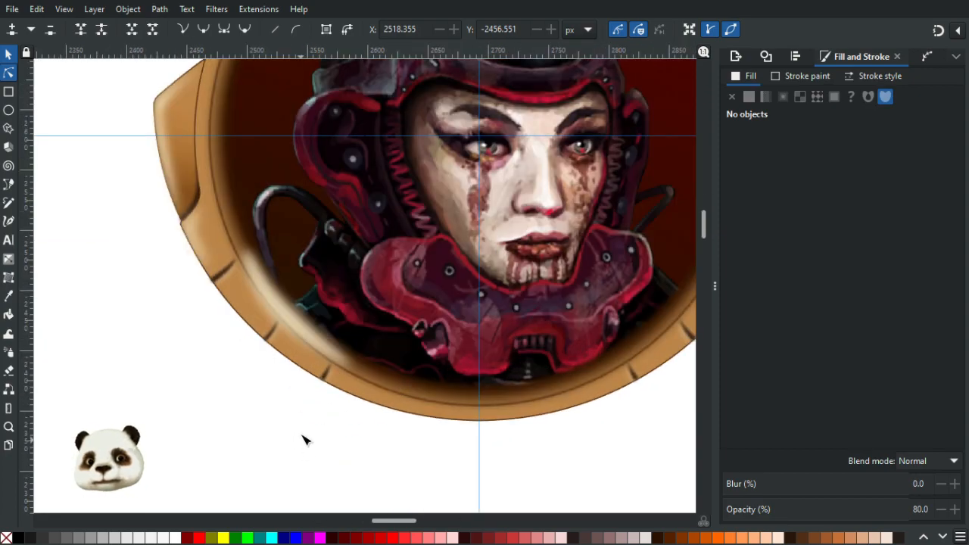
Shift the highlight's fill to a pale yellow with hue 60, saturation 62 and lightness 85.
left_click(321, 346)
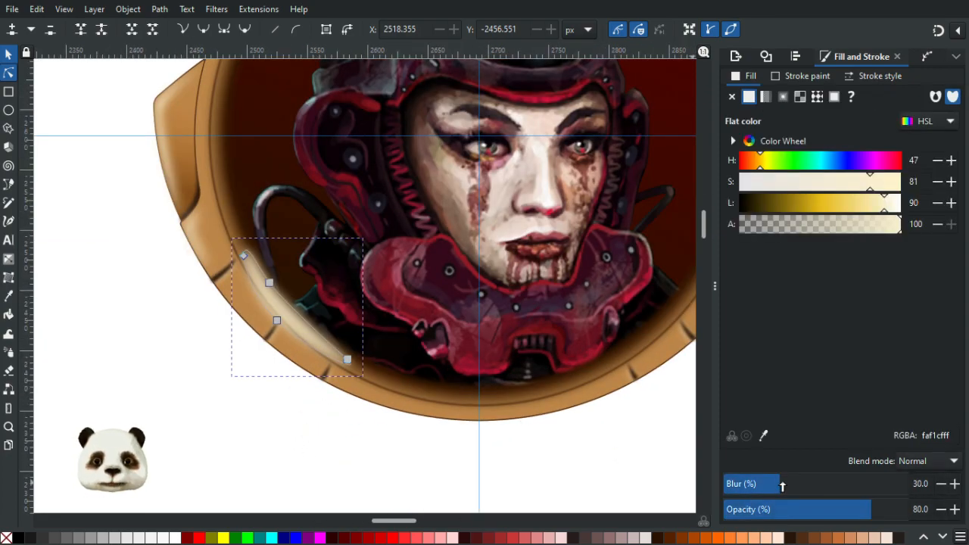
left_click_drag(883, 203, 883, 222)
mouse_move(874, 188)
left_mouse_down()
mouse_move(892, 184)
mouse_move(883, 189)
left_mouse_up()
left_click_drag(763, 167, 766, 173)
left_click_drag(882, 212, 838, 186)
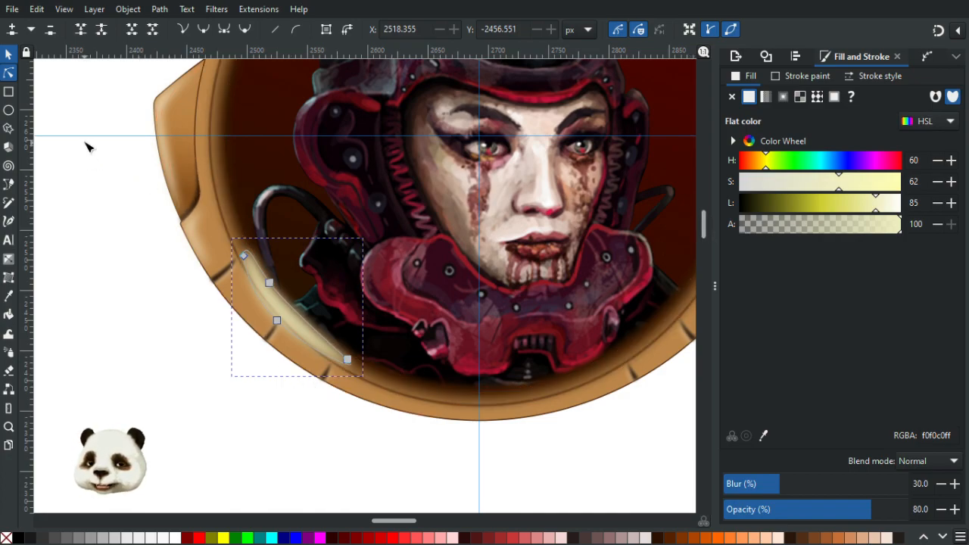
Apply a radial gradient fading to transparent from the highlight's middle, align it along the frame's curve, and deselect the shape.
key("g")
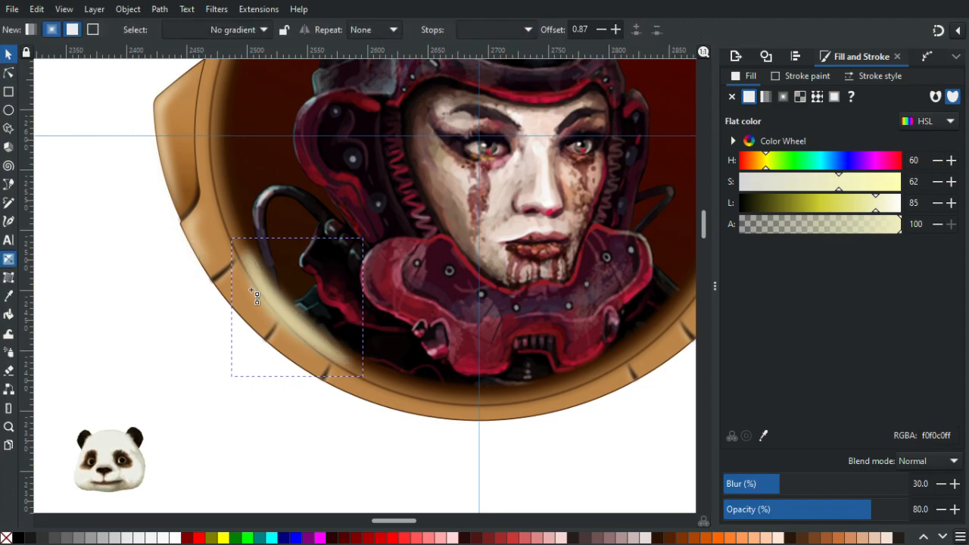
left_click_drag(290, 313, 250, 255)
left_click_drag(336, 282, 350, 364)
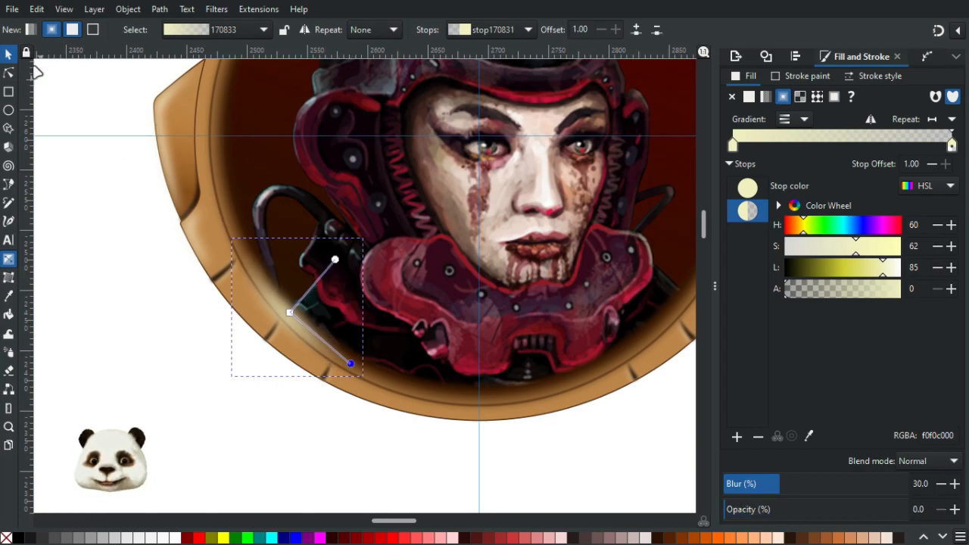
left_click(8, 54)
left_click(97, 150)
scroll(99, 182, "down", 3, "ctrl")
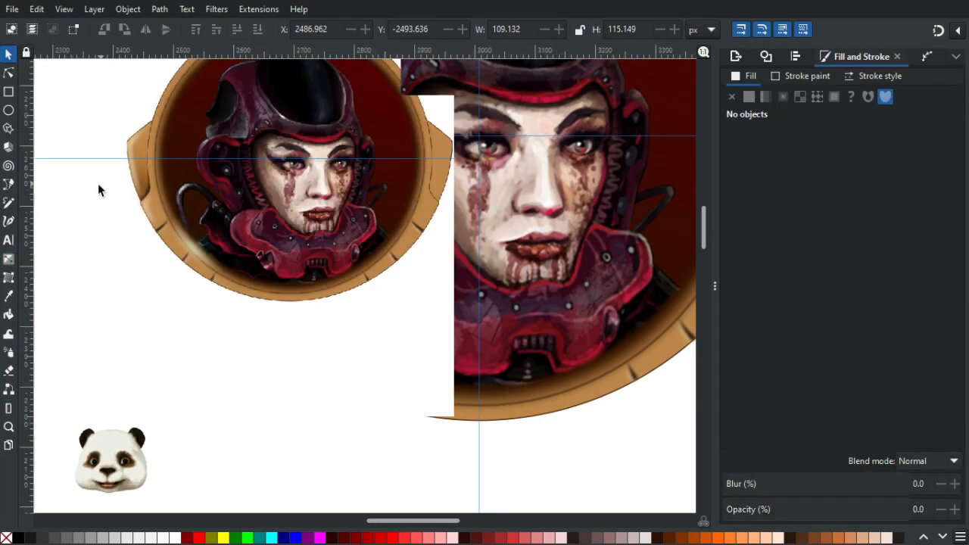
scroll(119, 239, "up", 3, "ctrl")
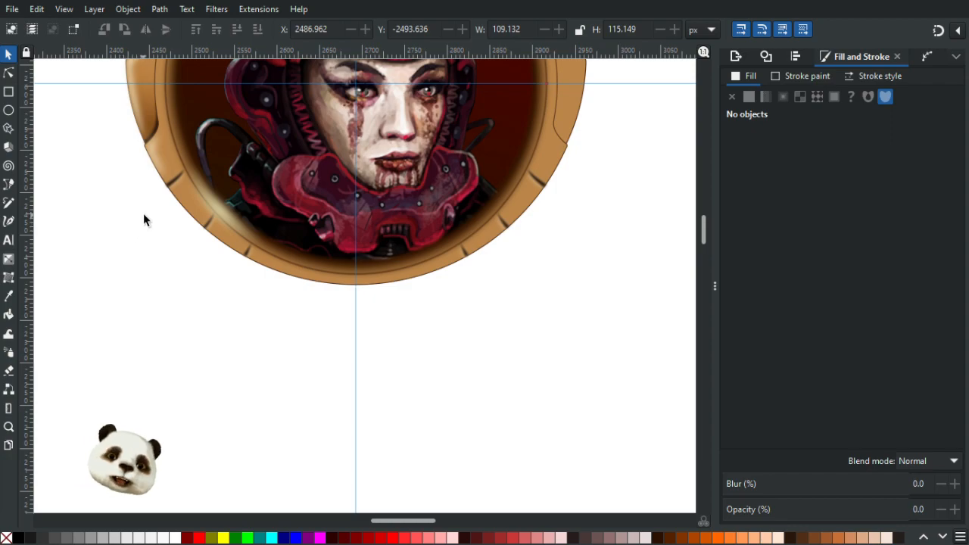
left_click(9, 73)
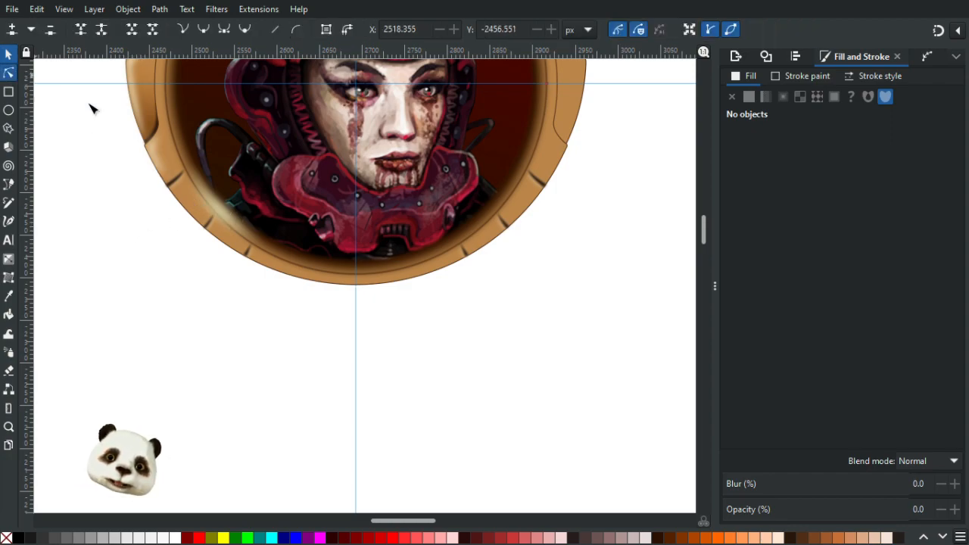
Move the centre of the highlight's radial gradient outward onto the frame, narrow its crosswise radius, and deselect the shape.
scroll(234, 174, "up", 2, "ctrl")
left_click(241, 273)
mouse_move(243, 270)
left_mouse_down()
mouse_move(219, 286)
mouse_move(233, 272)
left_mouse_up()
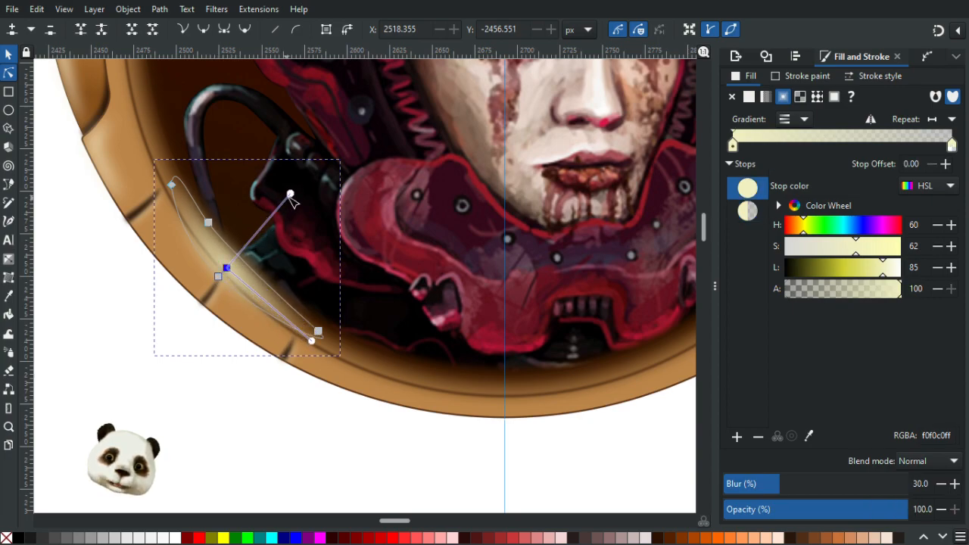
left_click_drag(289, 195, 252, 247)
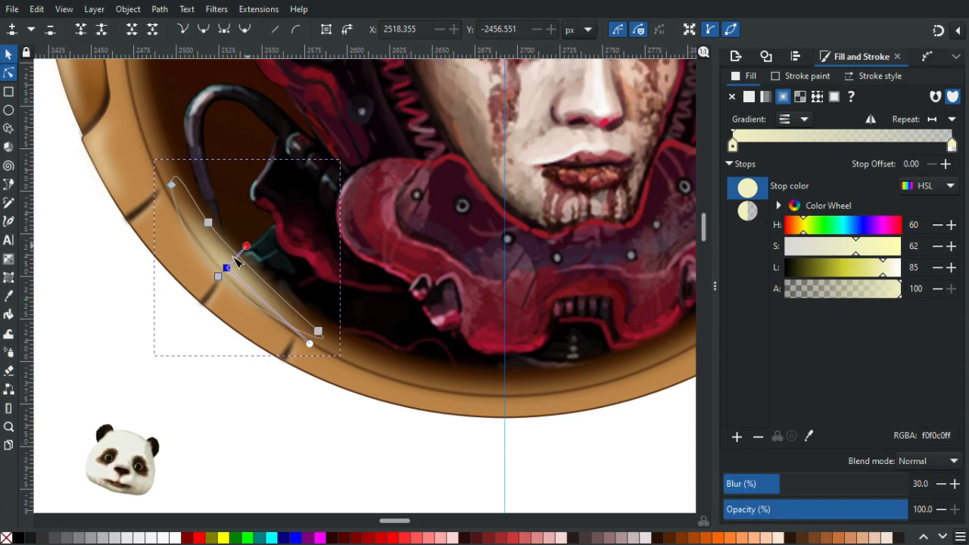
left_click(117, 339)
scroll(117, 338, "down", 5, "ctrl")
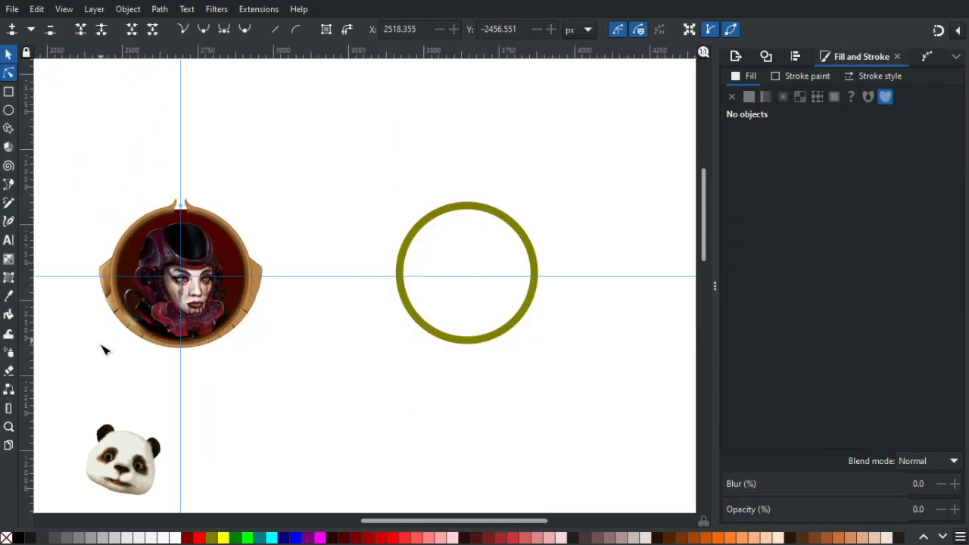
scroll(103, 350, "up", 1, "ctrl")
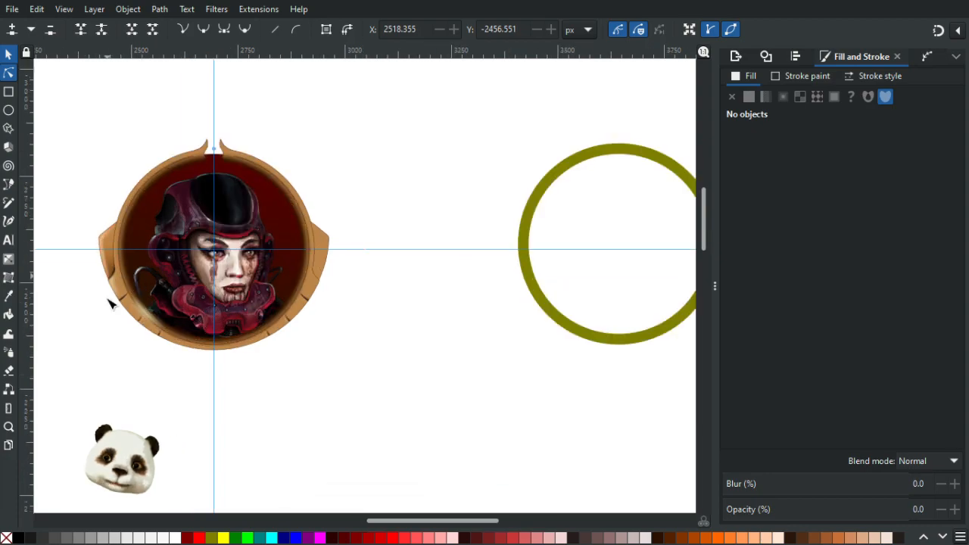
scroll(121, 340, "up", 2, "ctrl")
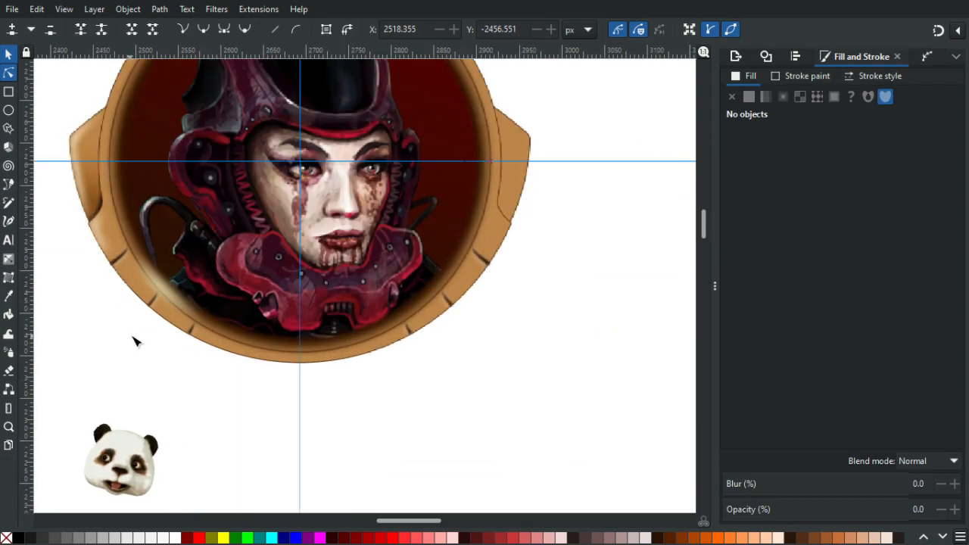
Lengthen the pale highlight by moving its upper tip node farther up along the frame's inner edge.
left_click(161, 284)
scroll(121, 246, "up", 2)
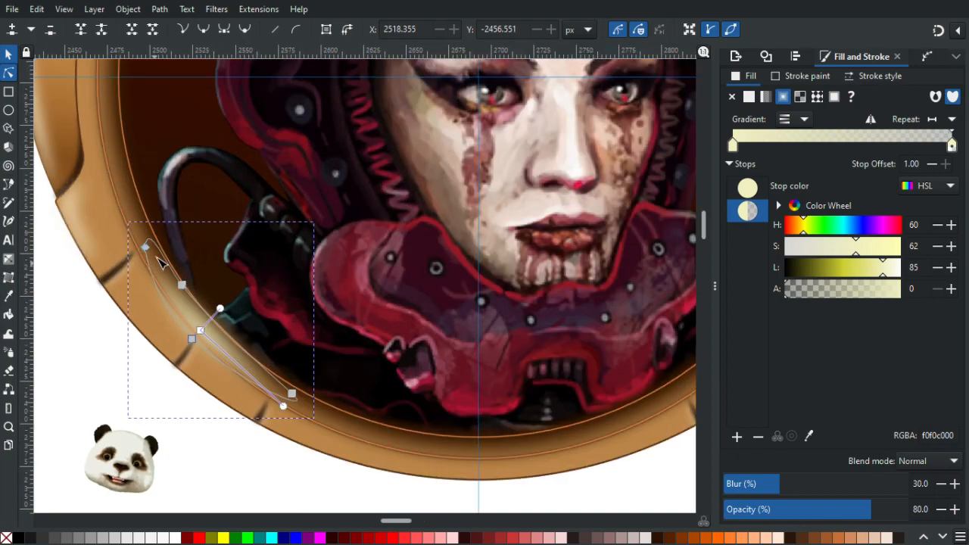
left_click_drag(143, 246, 122, 214)
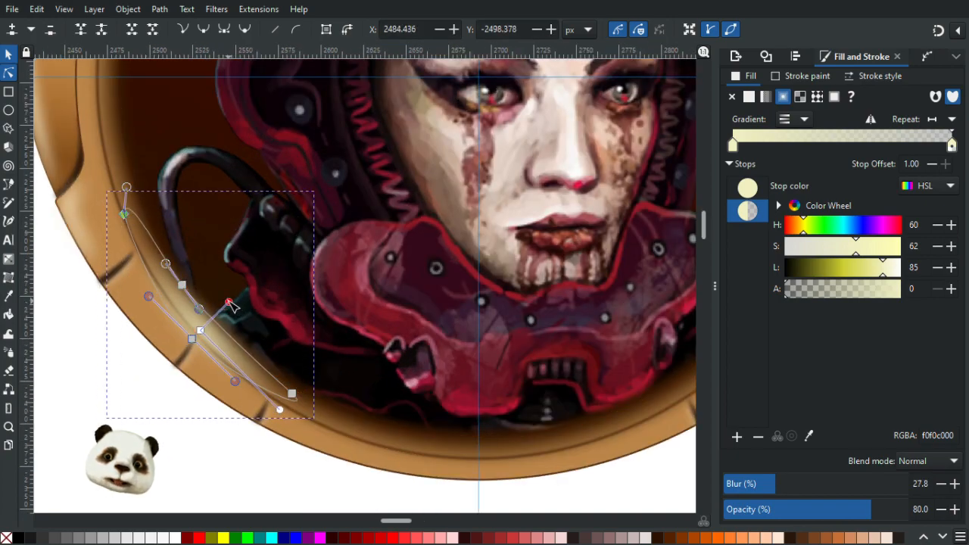
Stretch the highlight's radial gradient along the frame's lower-left curve, shift its centre slightly up and outward, and deselect the shape.
left_click(286, 405)
left_click_drag(285, 405, 337, 449)
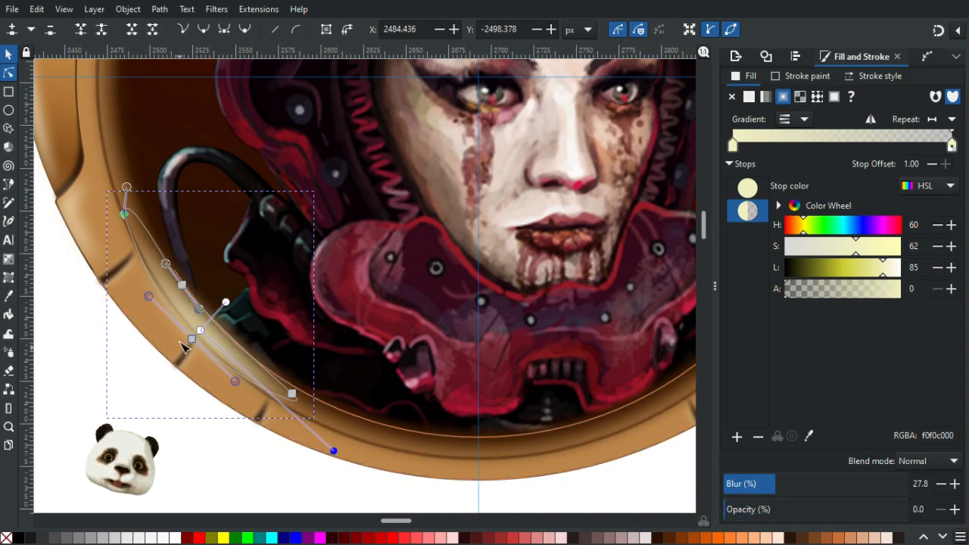
left_click_drag(200, 331, 189, 325)
left_click(112, 395)
left_click(106, 399)
scroll(107, 392, "down", 5)
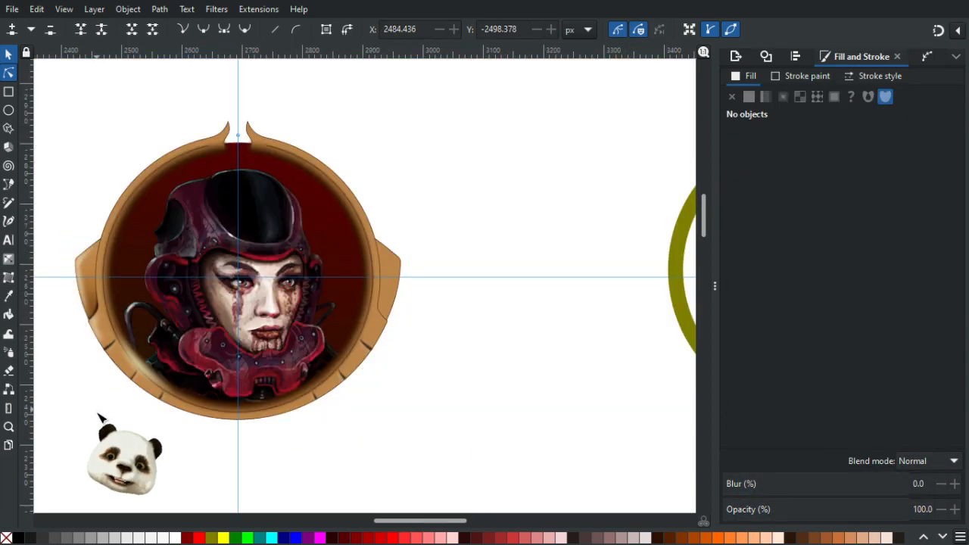
scroll(113, 399, "up", 5)
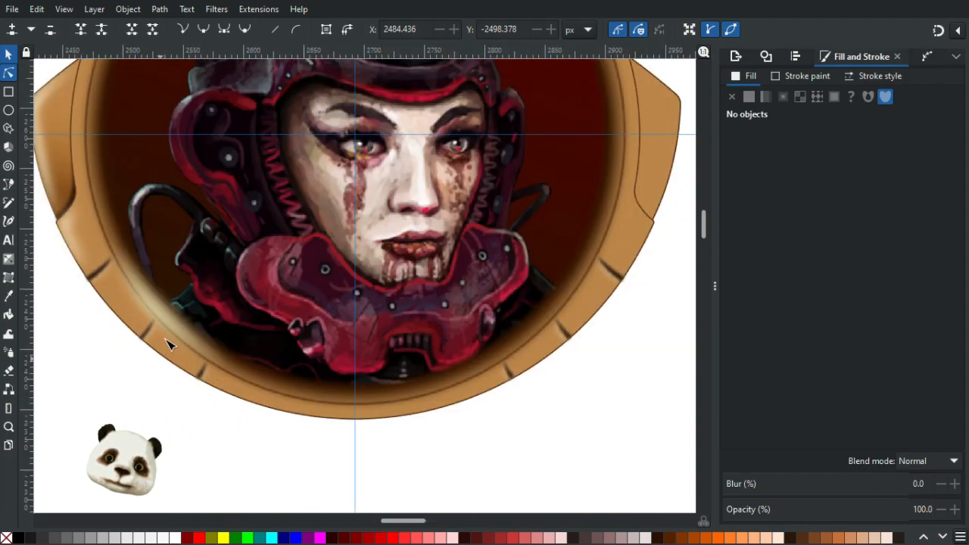
Set the highlight's opacity to 100% and its blur to 20%, and deselect it.
left_click(172, 346)
left_click_drag(876, 515, 966, 509)
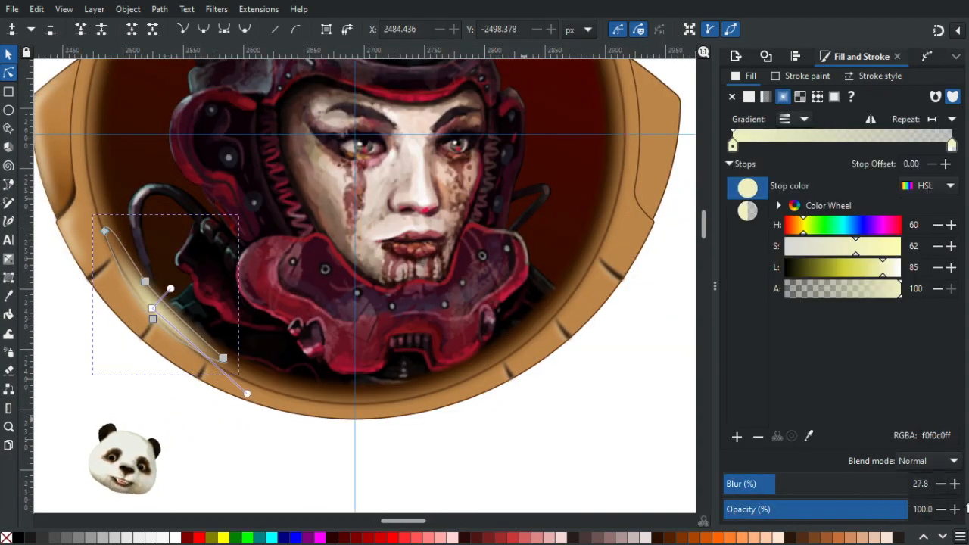
left_click_drag(757, 480, 764, 480)
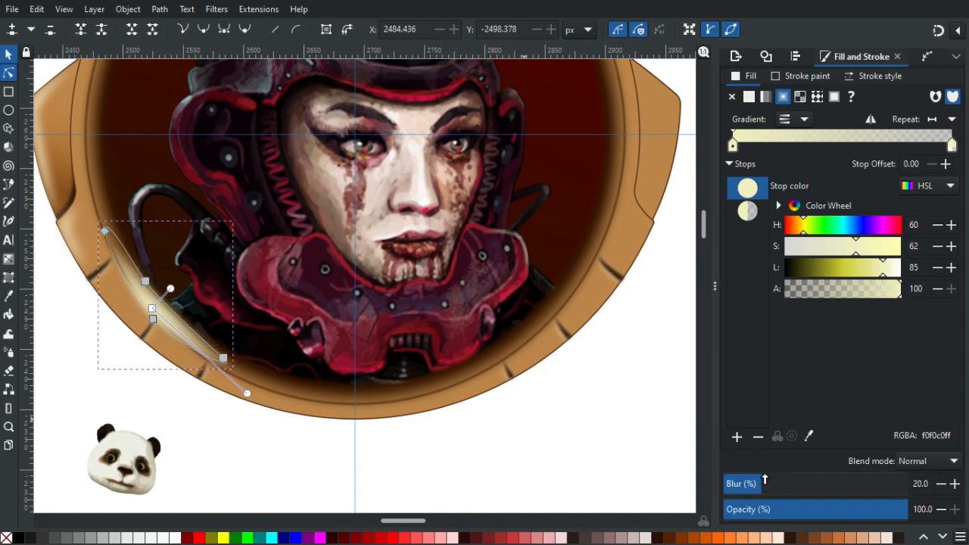
left_click(119, 415)
scroll(127, 399, "down", 2)
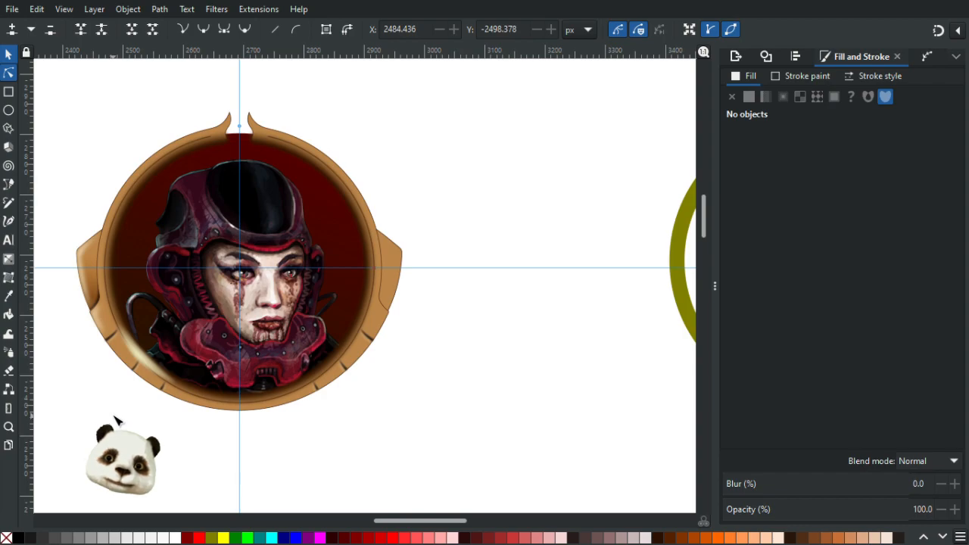
scroll(113, 416, "up", 1)
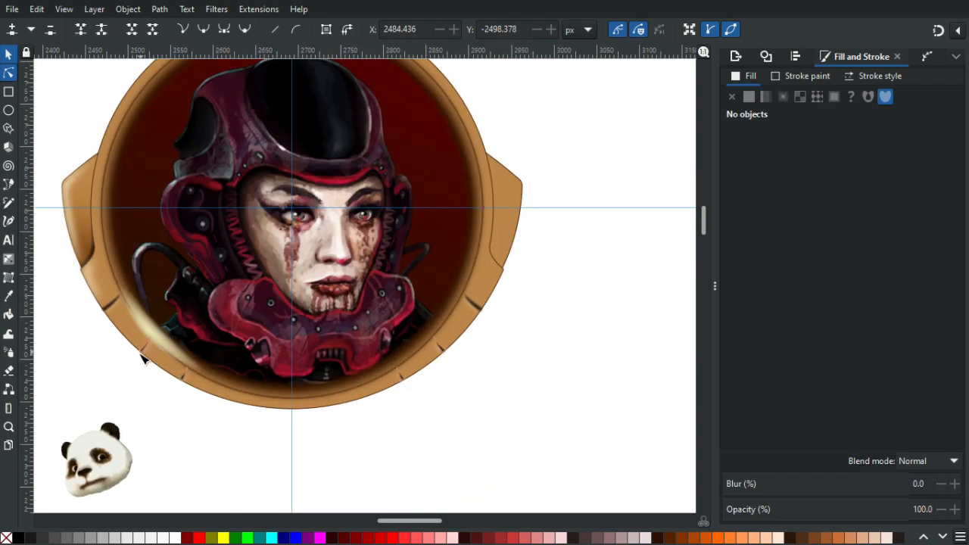
scroll(106, 376, "up", 1)
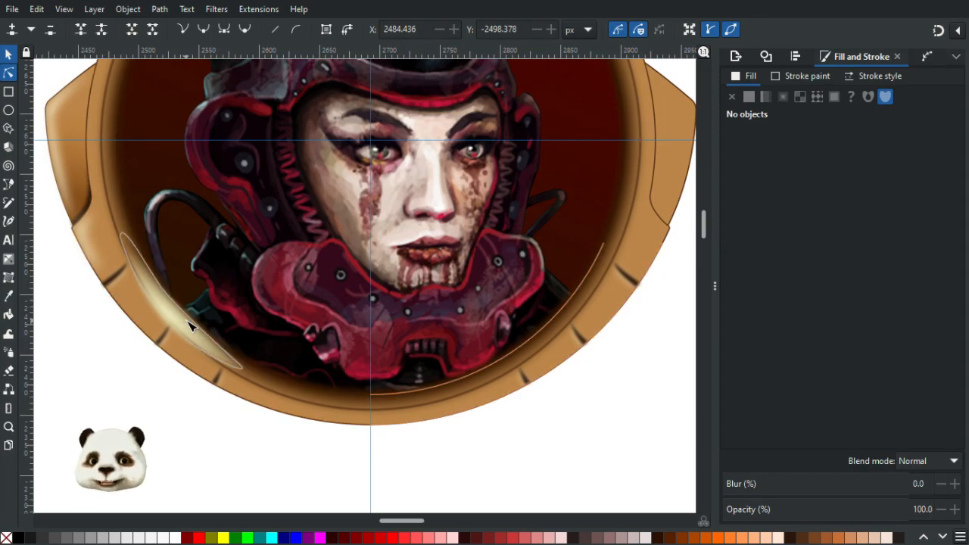
Examine the highlight, the dark shaded ring and the thin brown ring individually, and check the whole portrait with nothing selected.
left_click(128, 304)
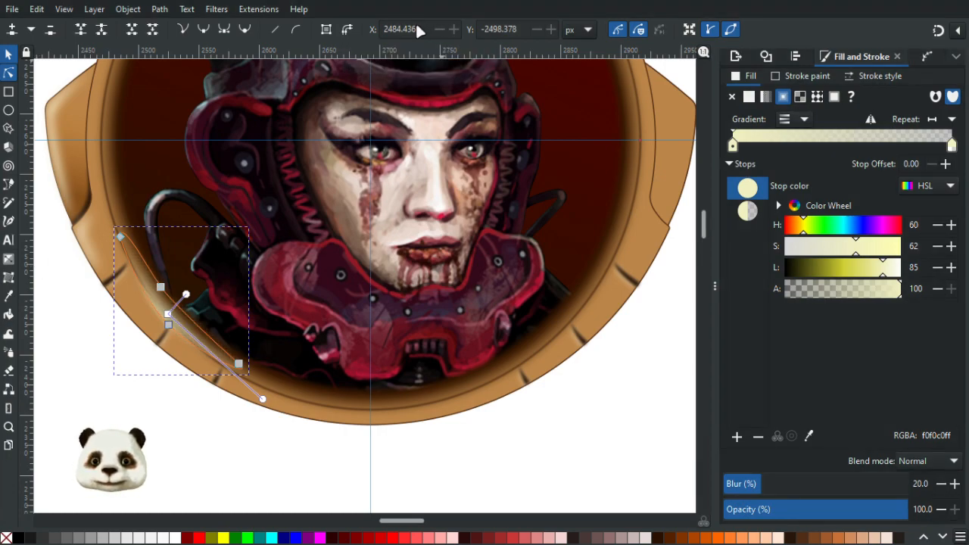
left_click(106, 186)
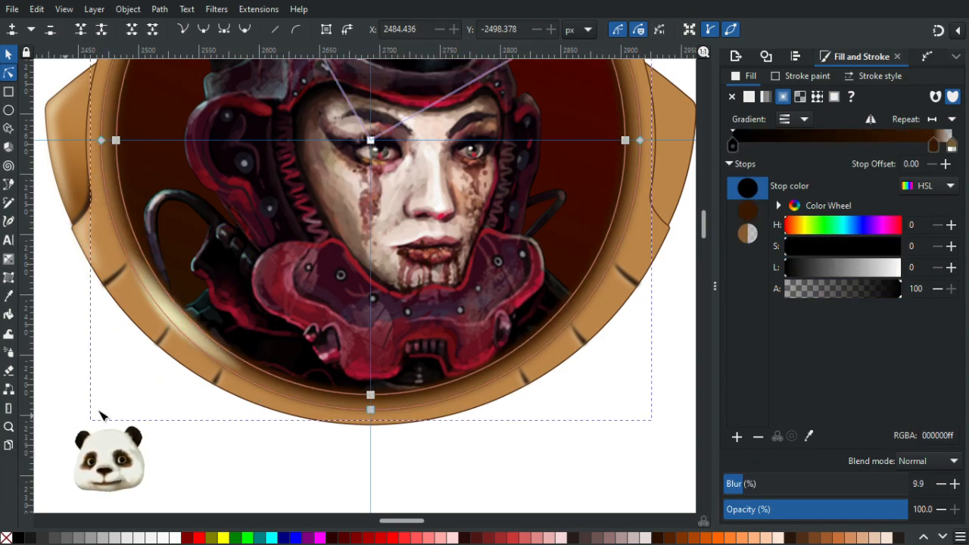
left_click_drag(60, 403, 104, 509)
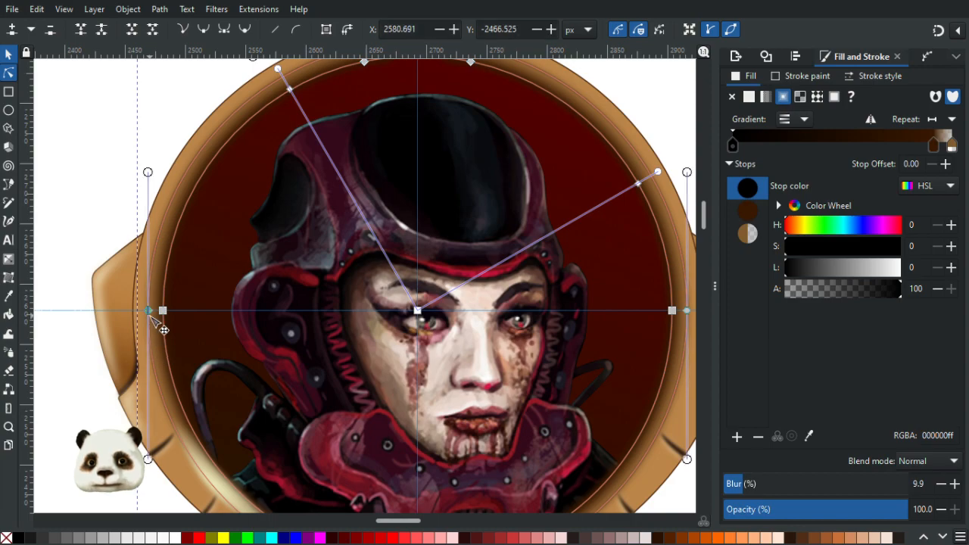
left_click(8, 54)
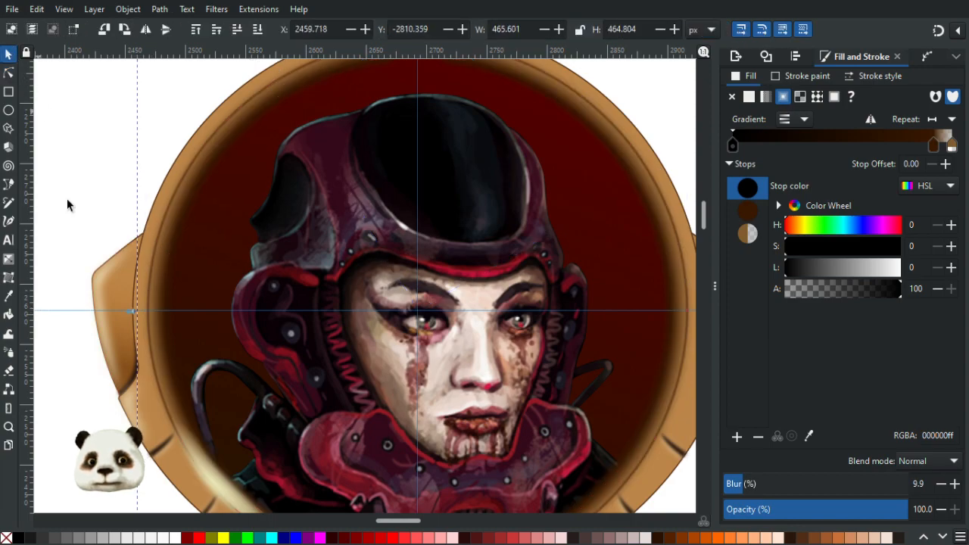
scroll(150, 369, "up", 3)
left_click(158, 350)
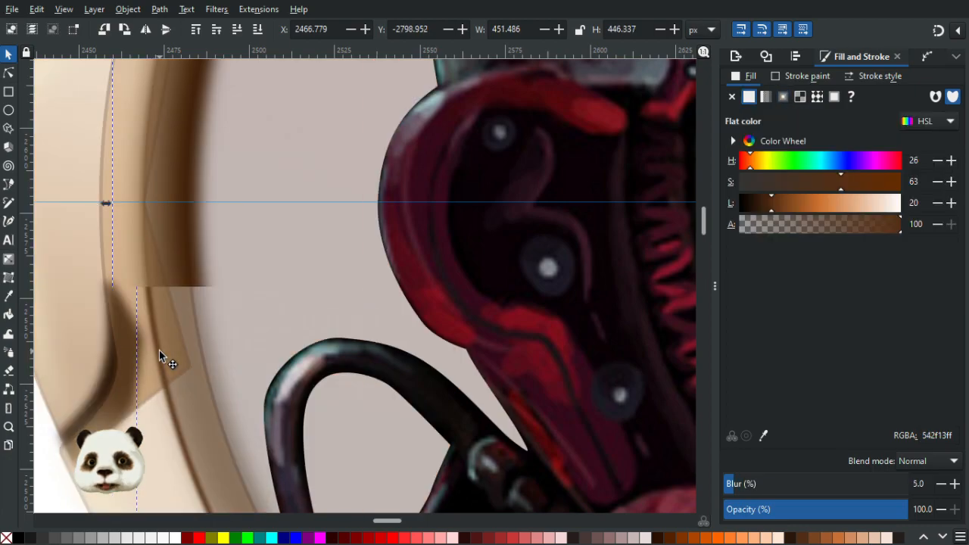
scroll(146, 367, "down", 4)
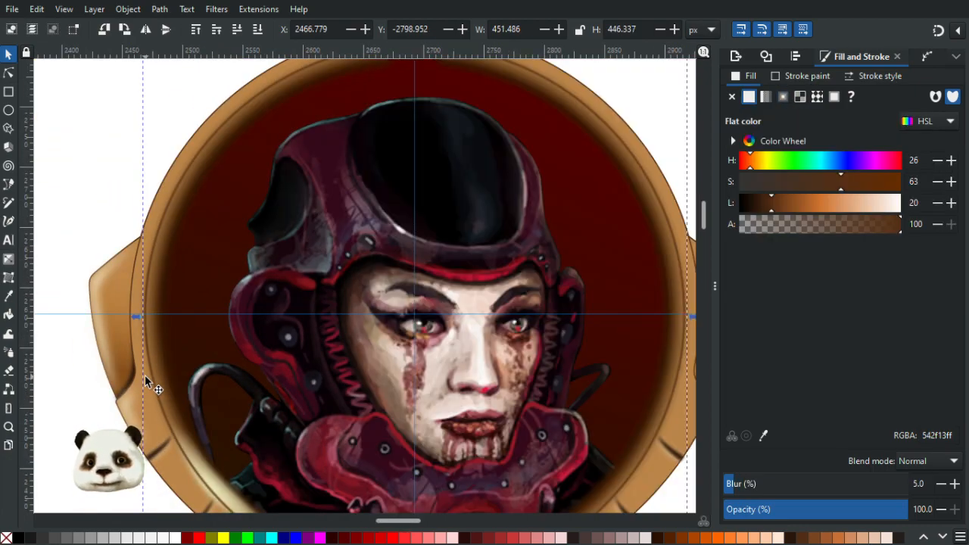
scroll(135, 377, "down", 2)
left_click(152, 474)
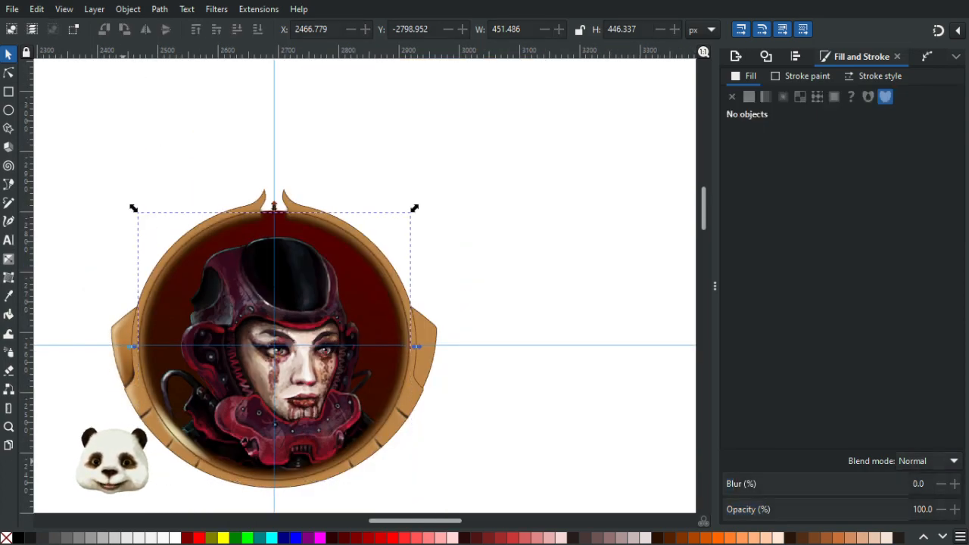
scroll(155, 468, "up", 1)
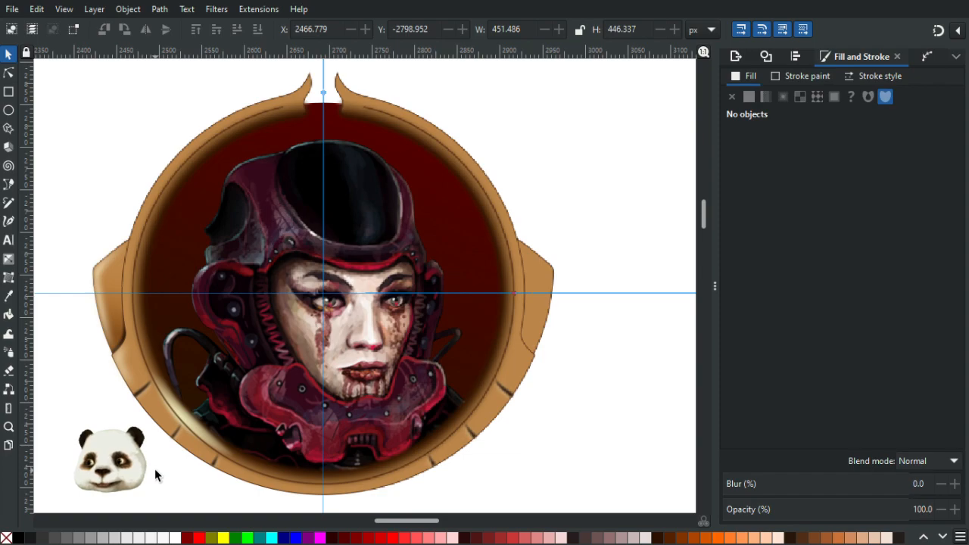
scroll(154, 474, "down", 1)
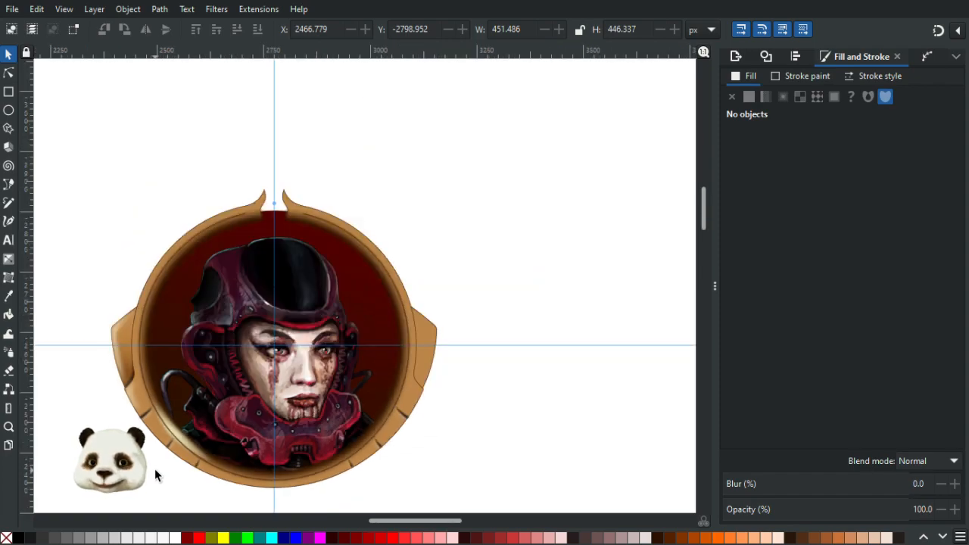
scroll(155, 474, "down", 1)
scroll(154, 474, "up", 2)
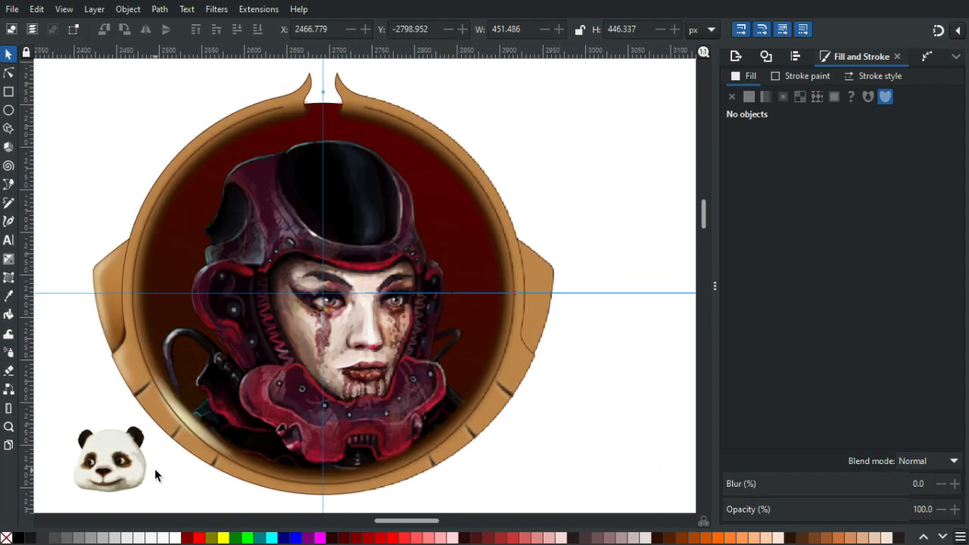
scroll(155, 474, "up", 1)
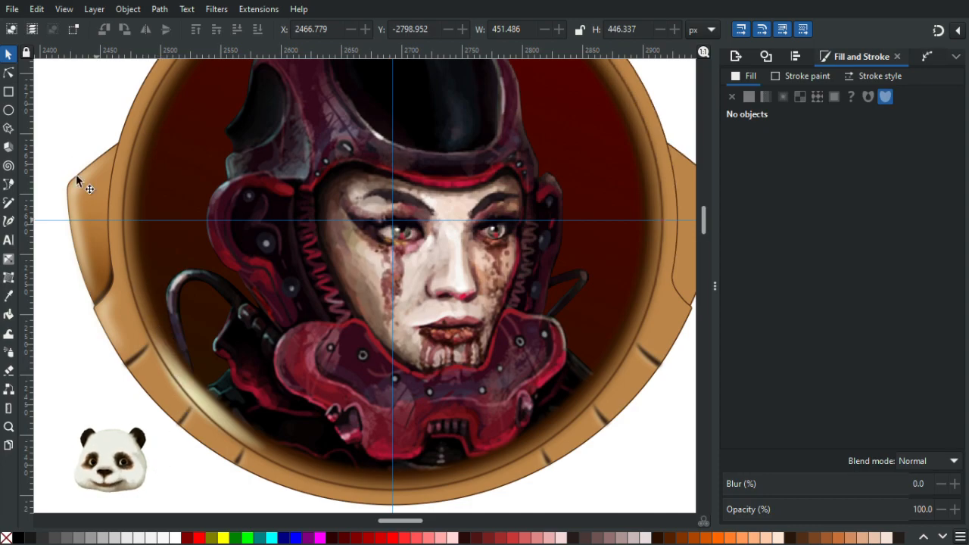
Shorten the pale highlight at its upper tip and nudge its lower end node to follow the frame's inner edge.
left_click(8, 73)
left_click(186, 376)
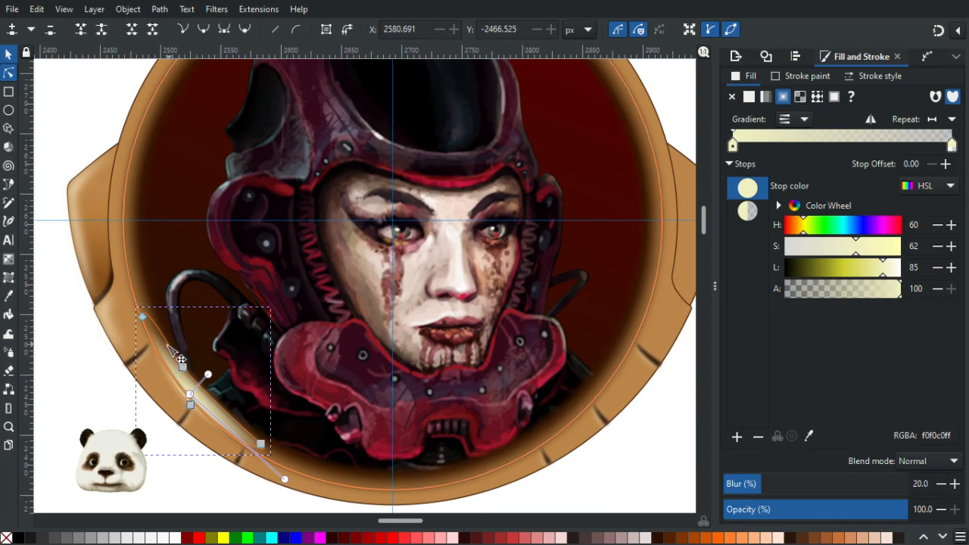
left_click_drag(143, 317, 149, 340)
left_click_drag(261, 444, 263, 445)
Shrink the highlight's radial gradient in both directions and shift its centre slightly inward toward the portrait.
left_click_drag(285, 479, 256, 456)
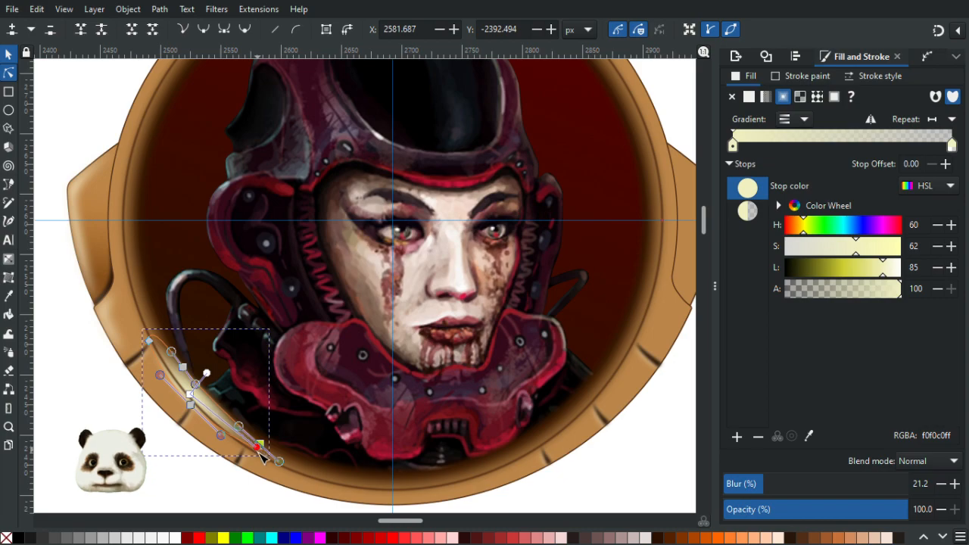
left_click(258, 450)
left_click_drag(212, 372, 201, 383)
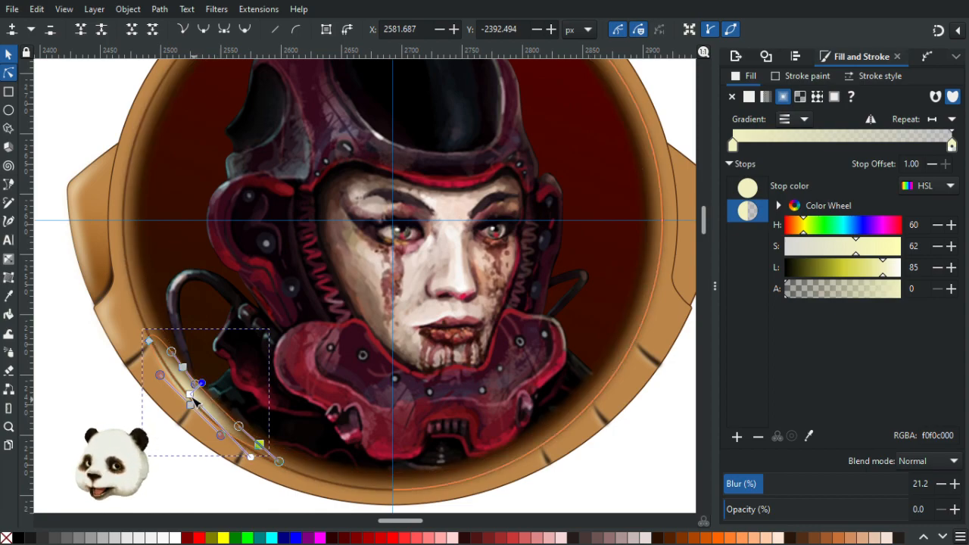
left_click_drag(190, 393, 200, 390)
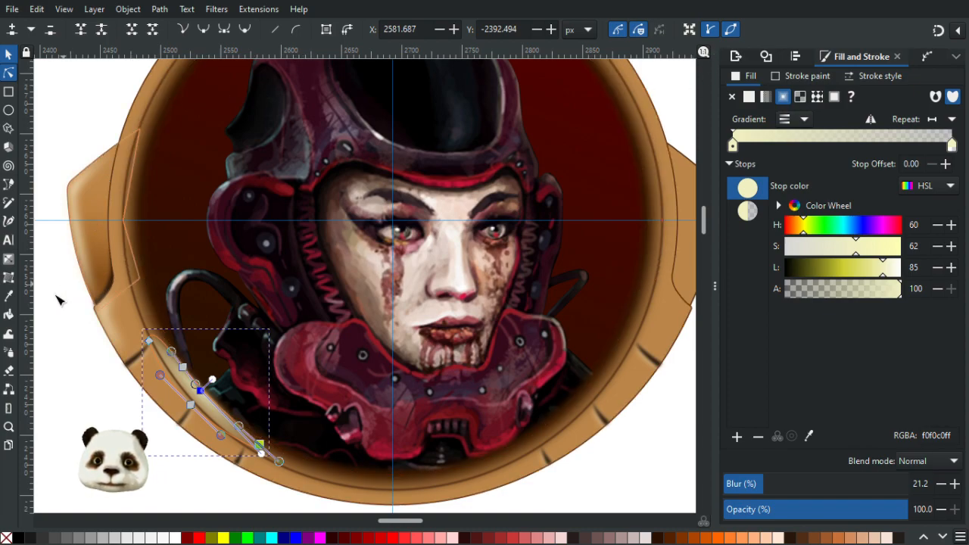
Try the Reflected and Direct repeat modes on the pale highlight's gradient, and set the repeat back to None.
left_click(9, 261)
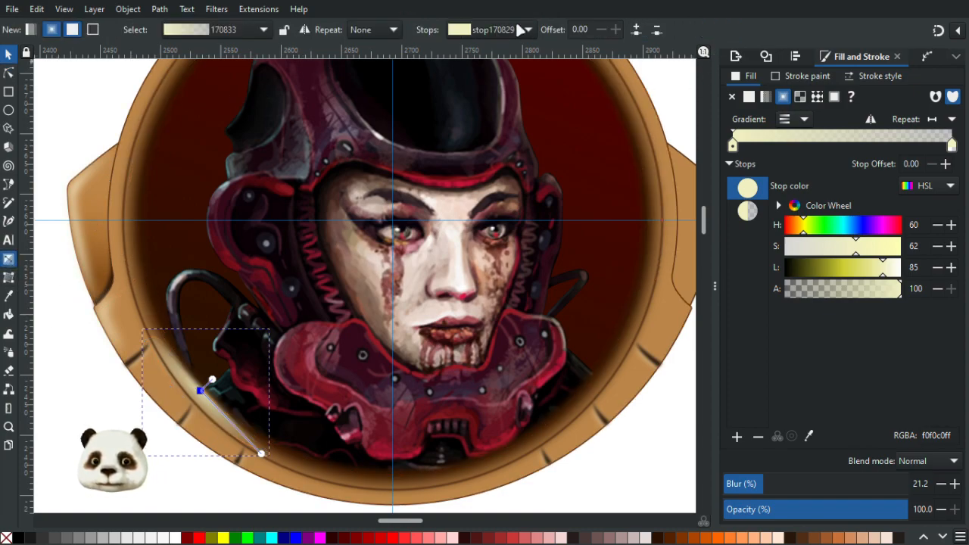
left_click(383, 30)
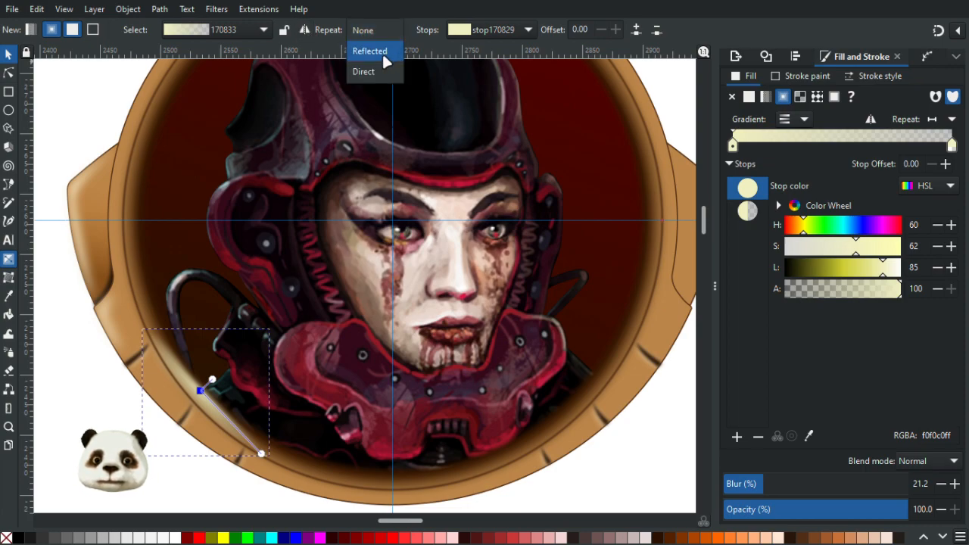
left_click(382, 52)
left_click(388, 28)
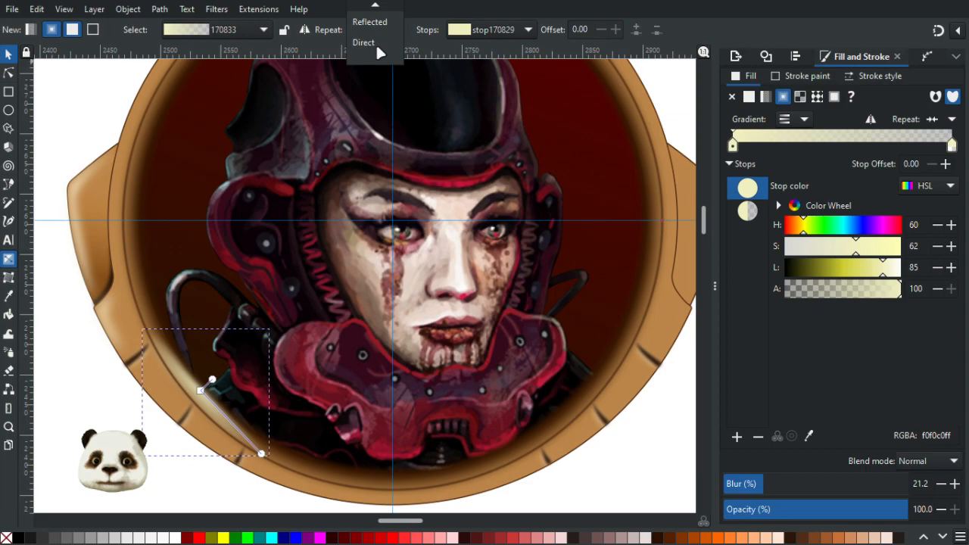
left_click(375, 42)
left_click(380, 28)
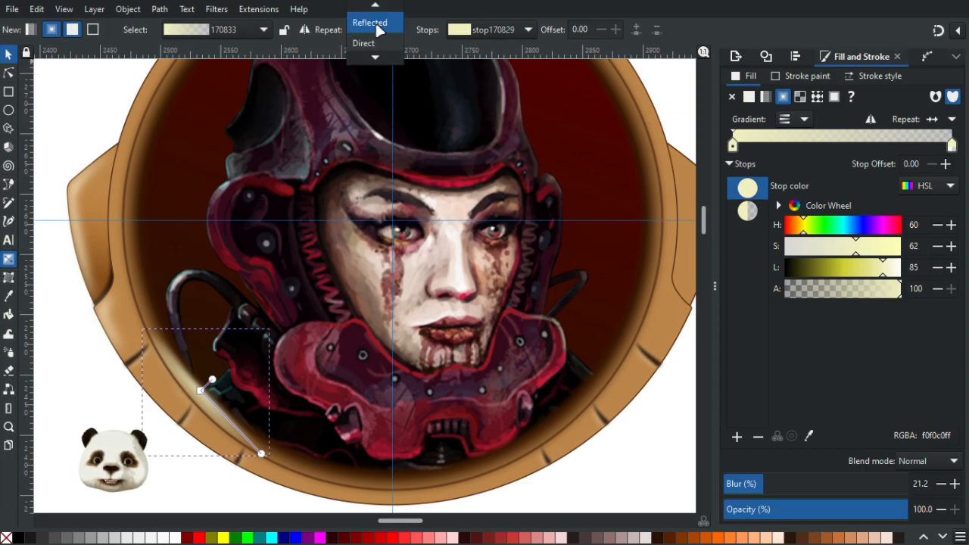
left_click(380, 31)
left_click(381, 30)
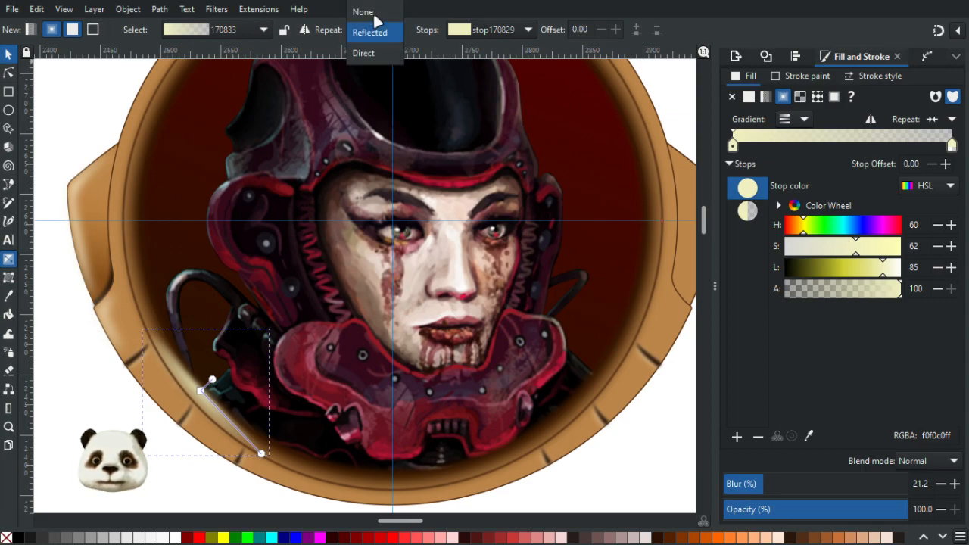
left_click(364, 11)
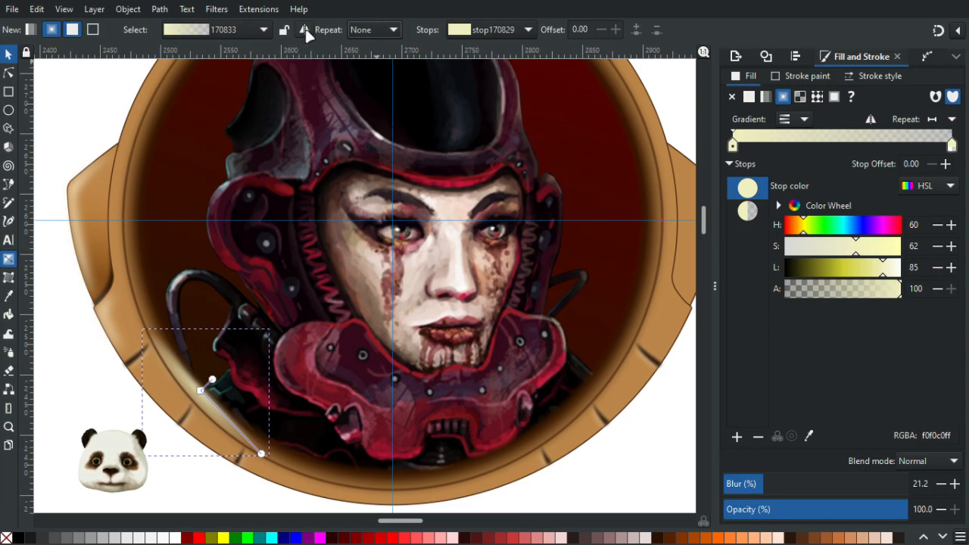
Reverse the direction of the highlight's radial gradient and reposition its centre and handles around the shape on the frame's inner edge.
left_click(303, 30)
left_click(304, 30)
left_click(305, 30)
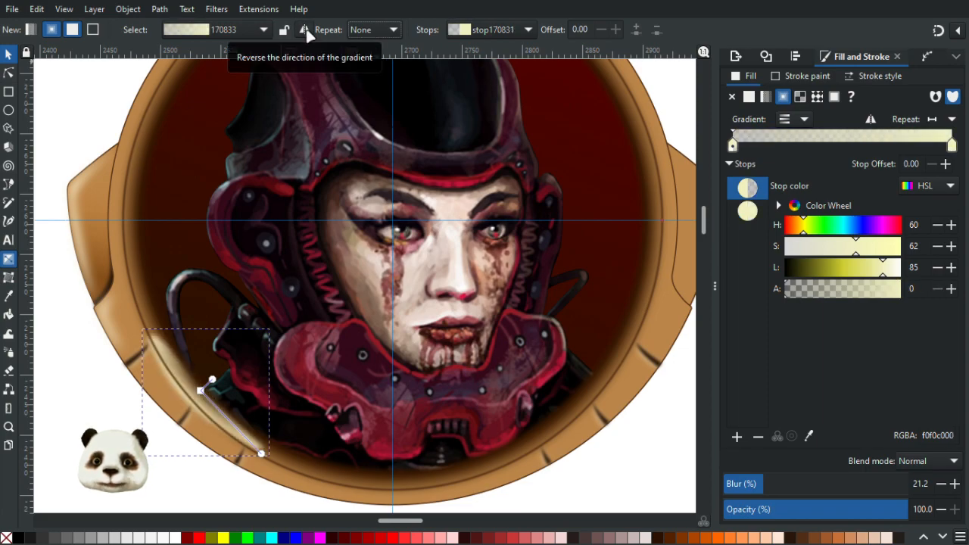
left_click_drag(217, 389, 220, 369)
left_click_drag(267, 449, 273, 398)
mouse_move(202, 342)
left_mouse_down()
mouse_move(227, 309)
mouse_move(235, 318)
mouse_move(194, 340)
mouse_move(173, 384)
mouse_move(212, 340)
mouse_move(213, 351)
left_mouse_up()
left_click(148, 283)
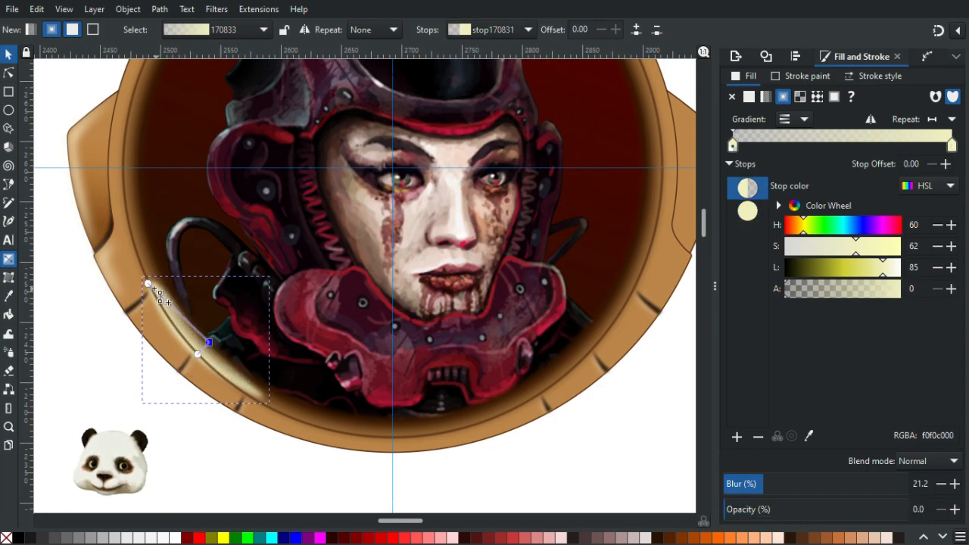
Stretch the highlight's gradient lengthwise past the frame's outer edge, nudge its centre and width handle outward, and check the result with the highlight deselected.
left_click_drag(146, 277, 63, 177)
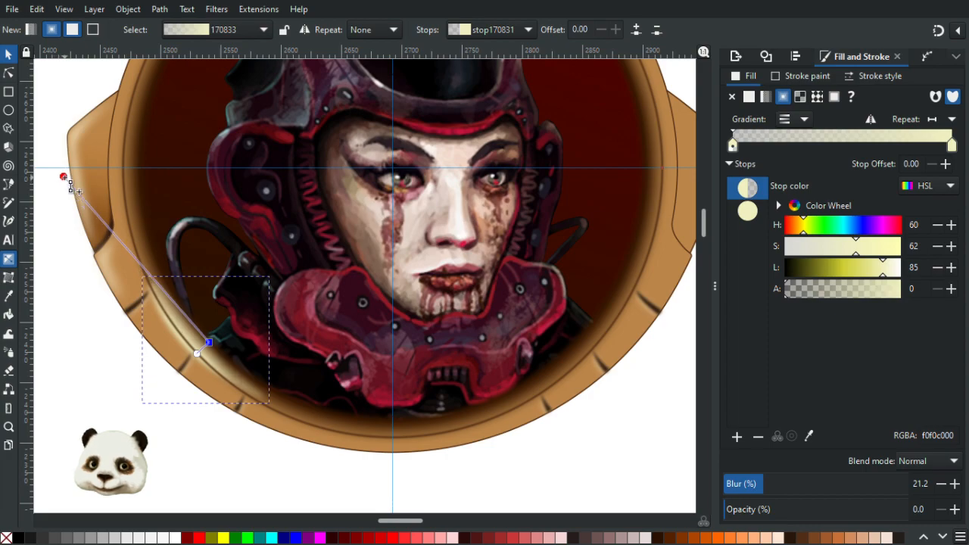
left_click(208, 342)
left_click_drag(208, 343, 190, 352)
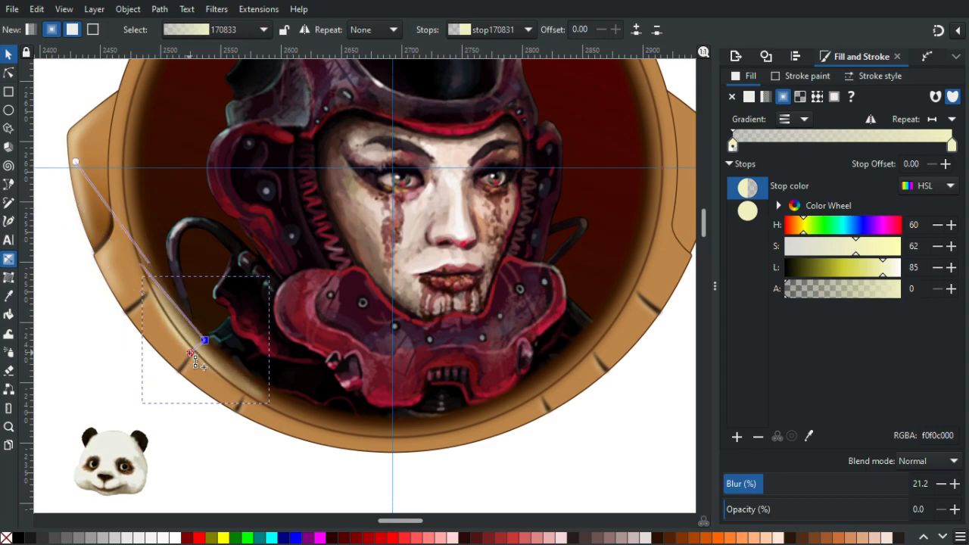
left_click_drag(190, 353, 190, 353)
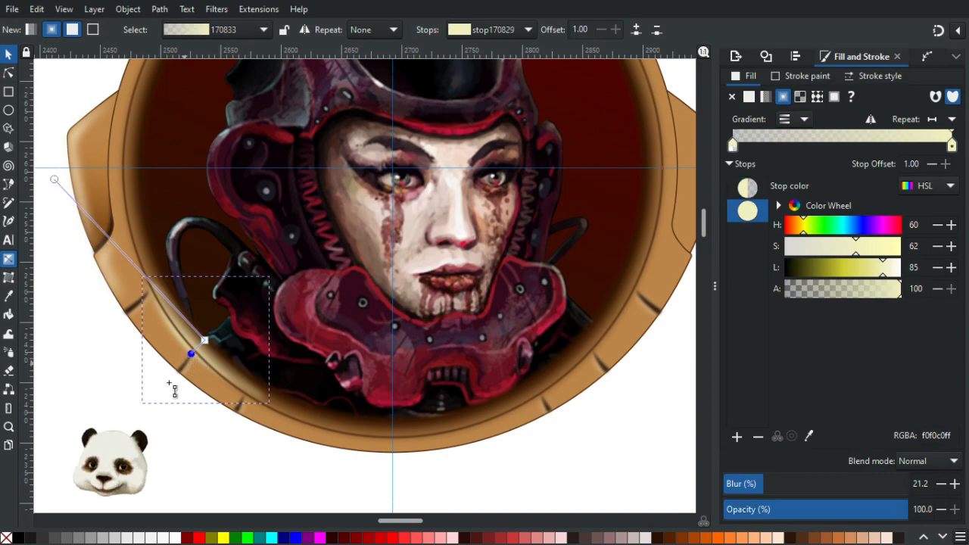
left_click(156, 401)
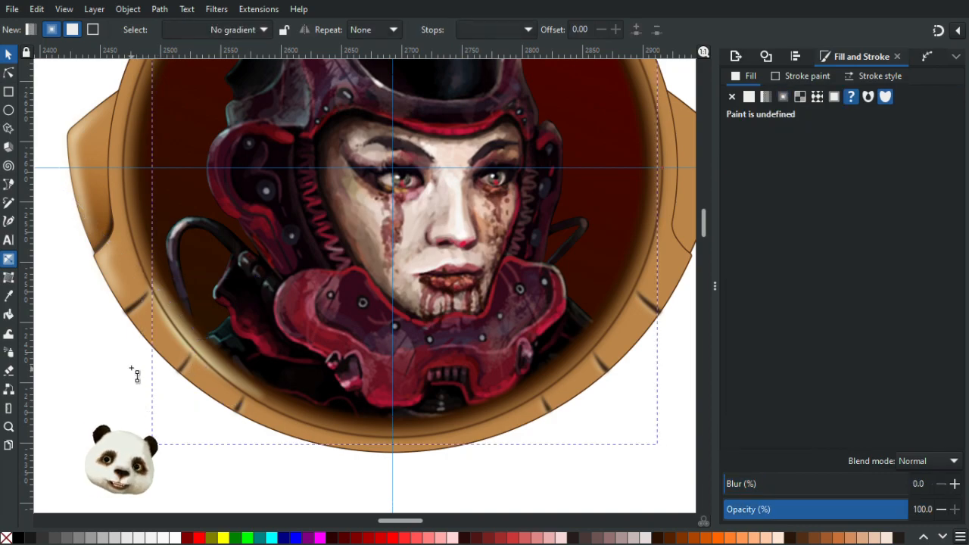
scroll(134, 374, "down", 4)
scroll(127, 382, "up", 5)
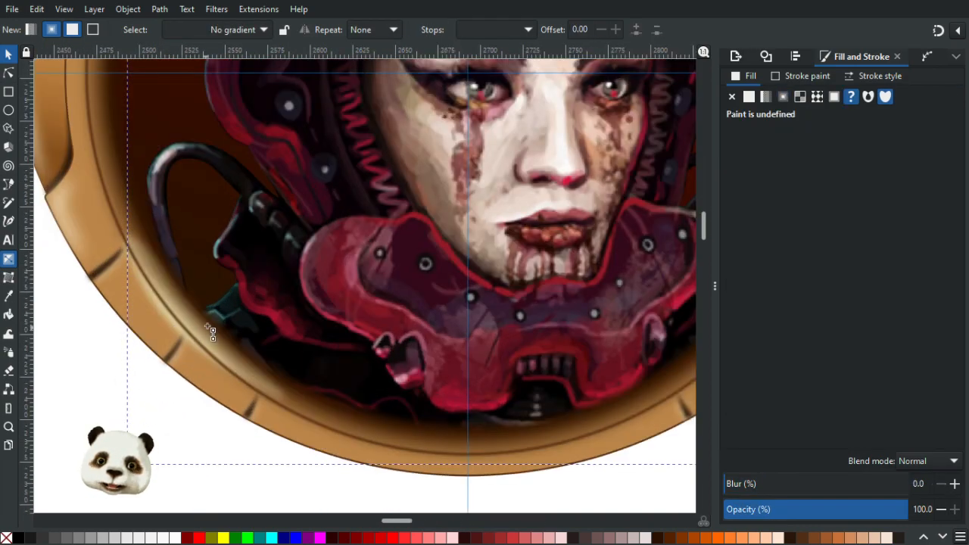
Reverse the highlight's gradient again, move its centre onto the frame with the short axis reaching the outer edge, and check the whole portrait.
left_click(195, 320)
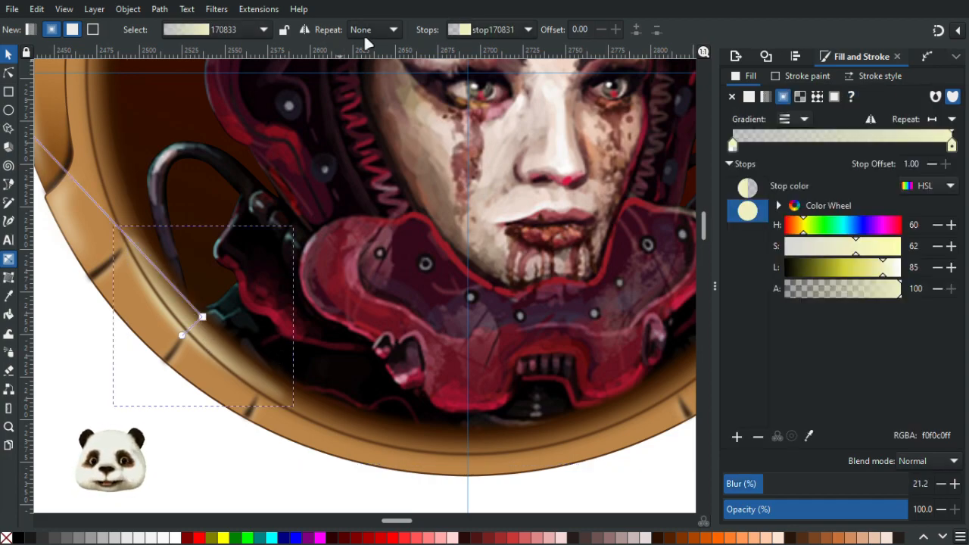
left_click(304, 30)
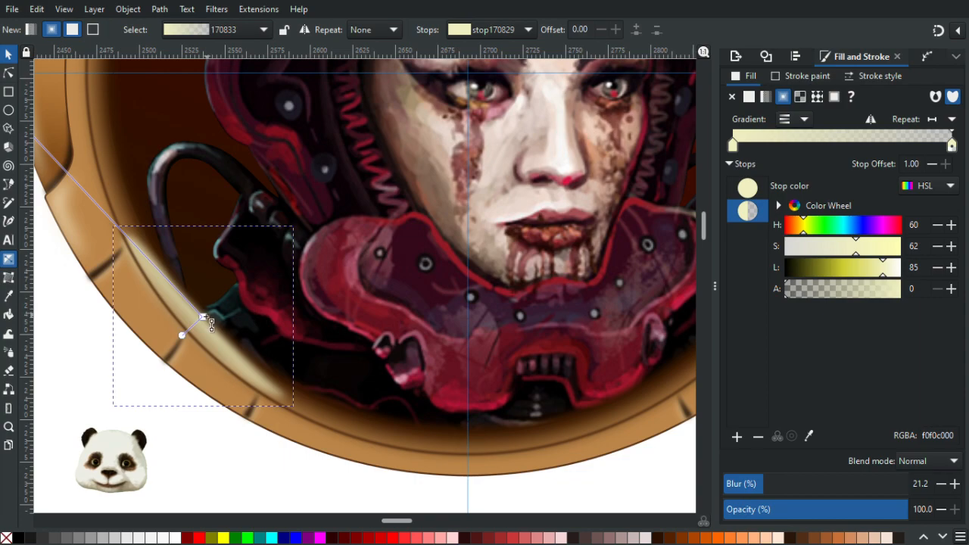
left_click_drag(203, 318, 188, 344)
left_click(170, 361)
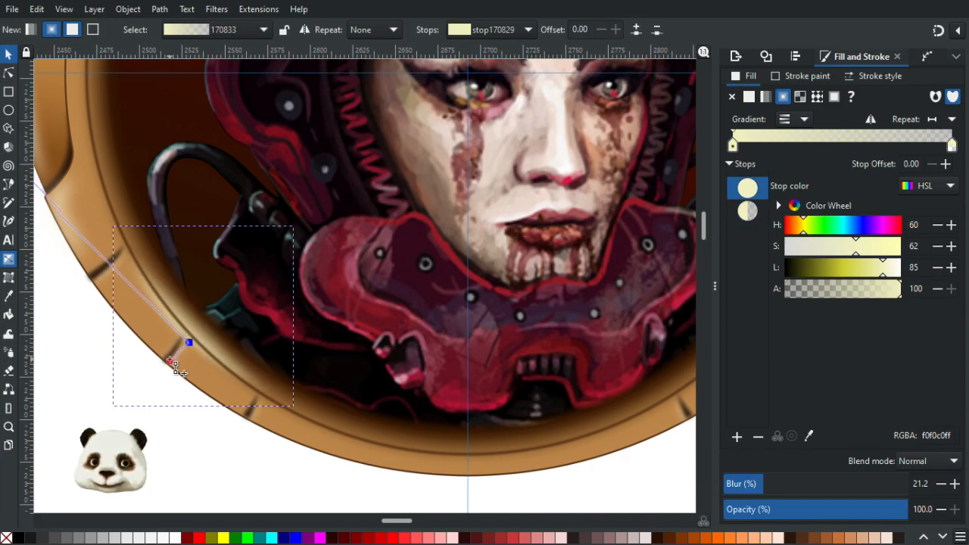
left_click(172, 360)
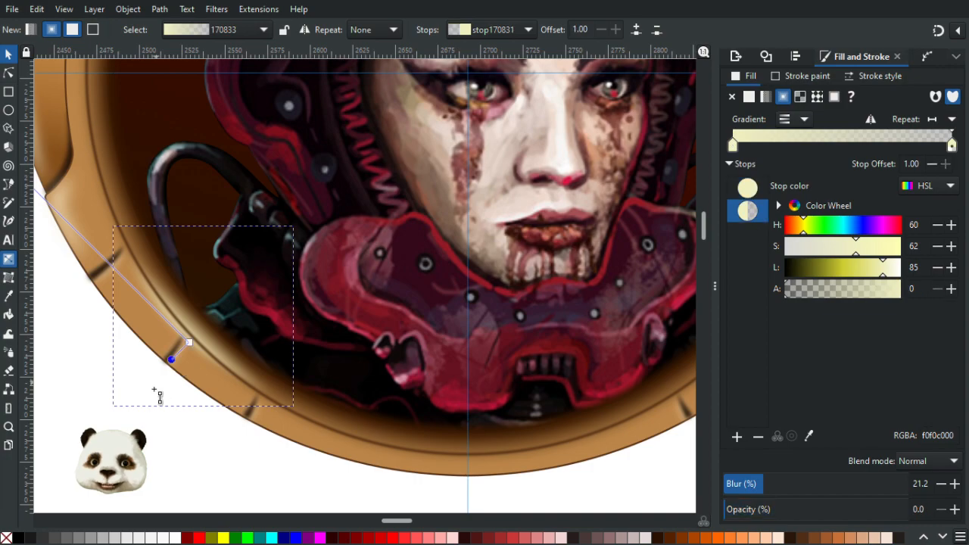
left_click(161, 401)
scroll(161, 405, "down", 4)
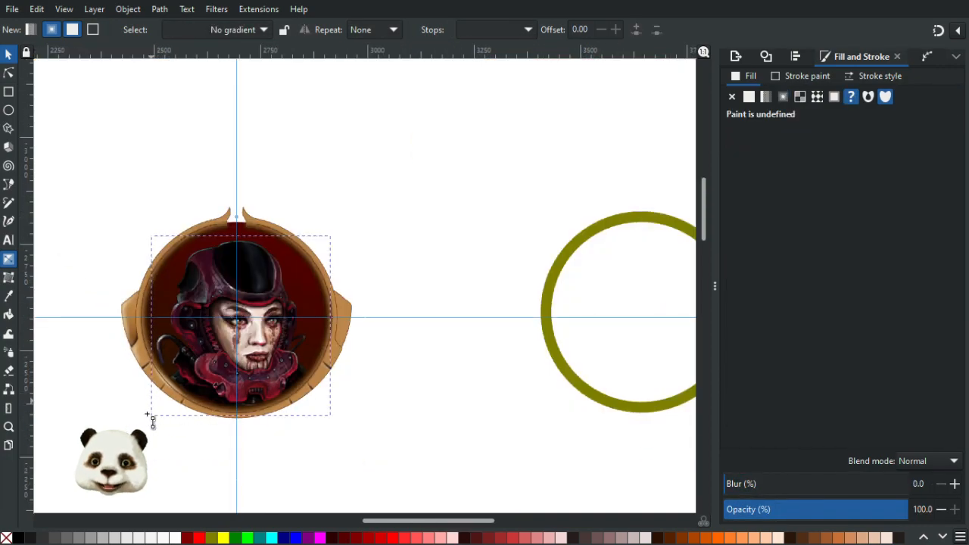
scroll(152, 425, "up", 2)
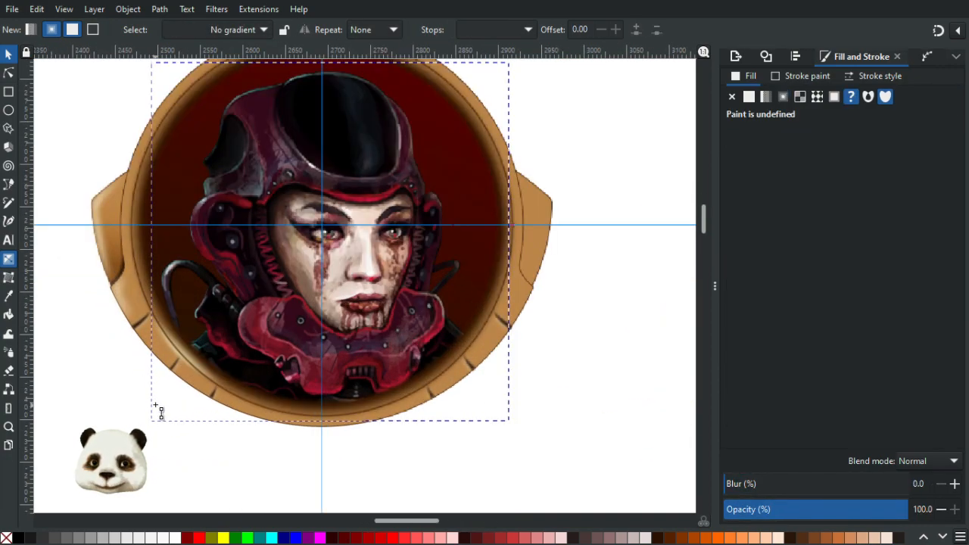
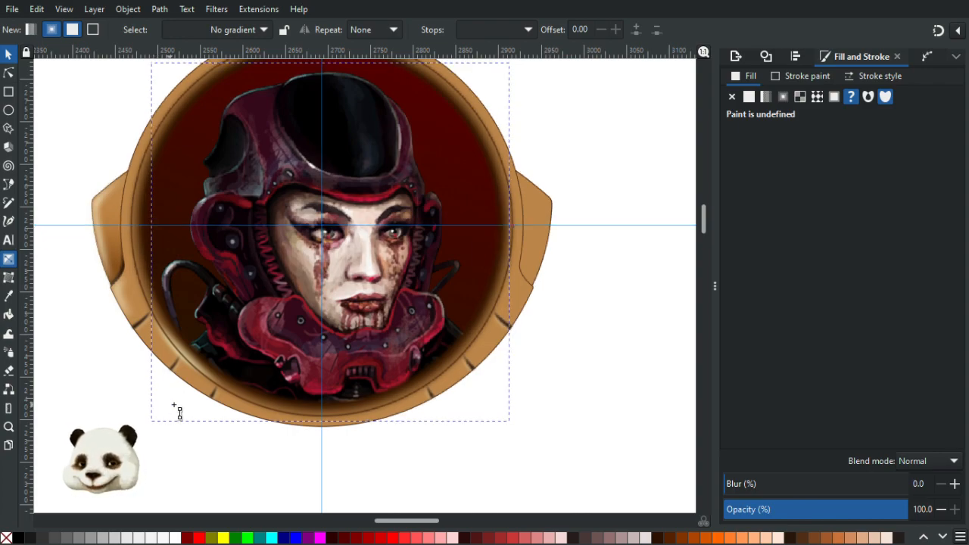
Try deleting the centre stop of the highlight's gradient, and undo the deletion.
scroll(206, 406, "up", 3)
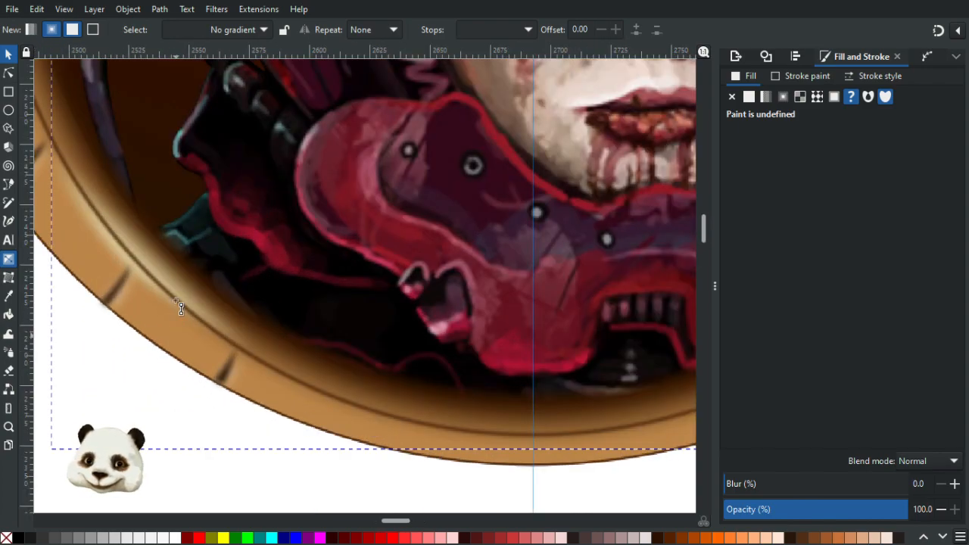
left_click(155, 264)
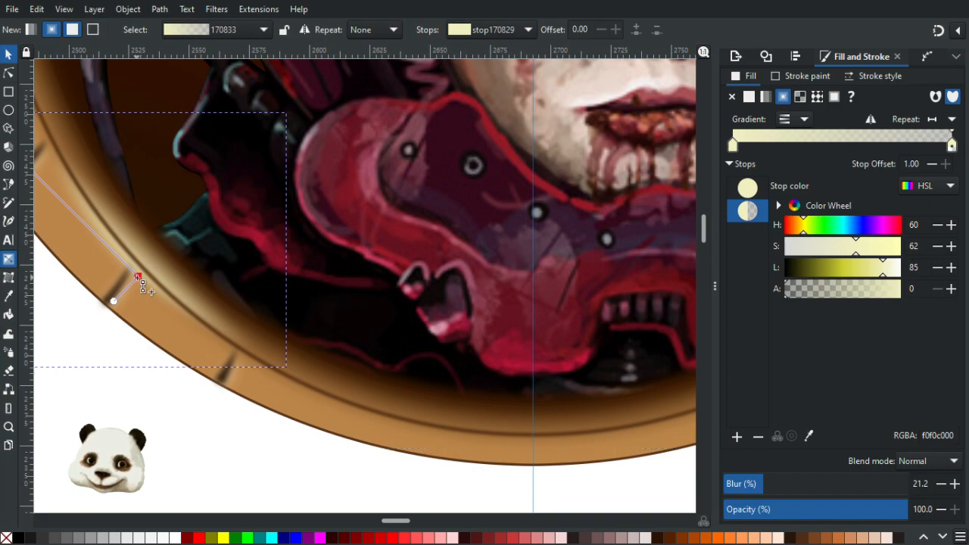
left_click(139, 278)
key("Delete")
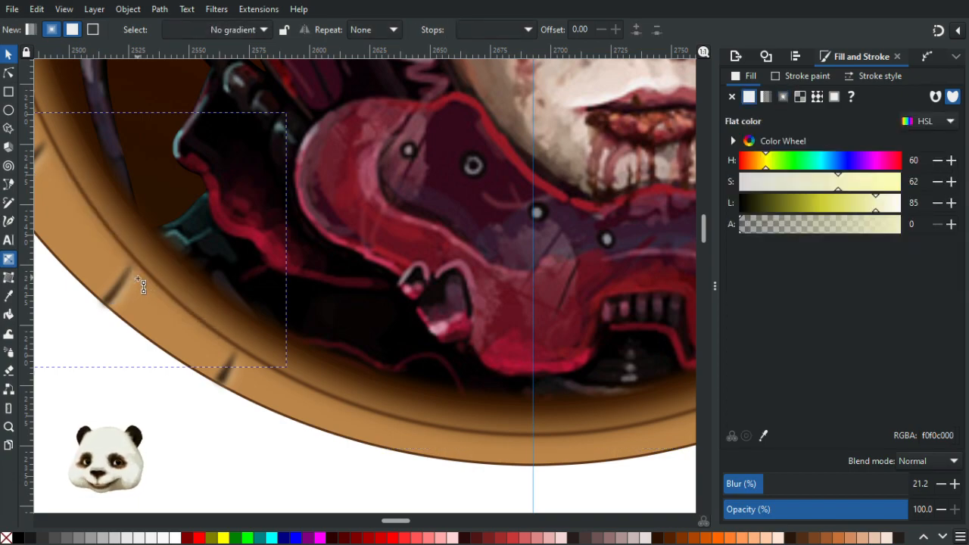
key("ctrl+z")
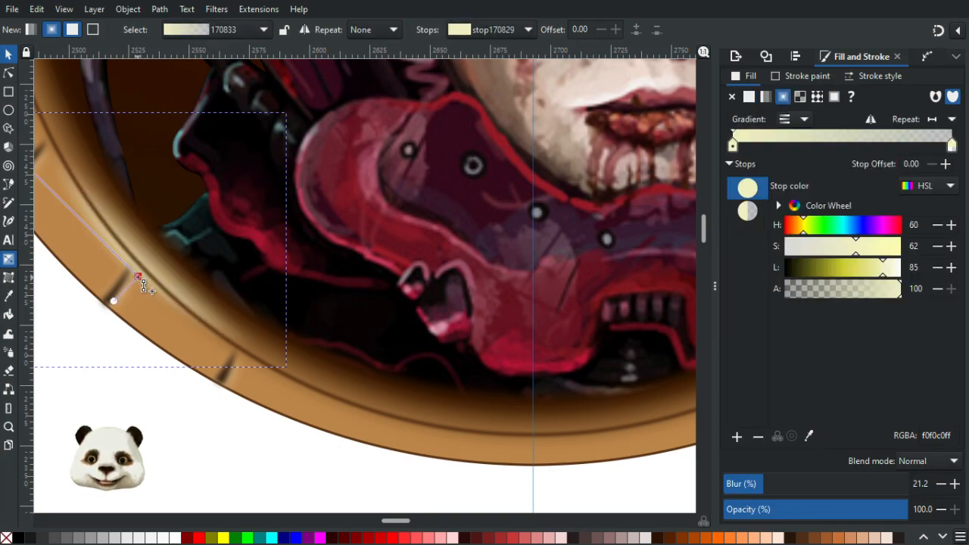
Recolour the centre stop of the highlight's gradient by sampling first the highlight itself and finally the palette's cream swatch.
key("d")
left_click(154, 268)
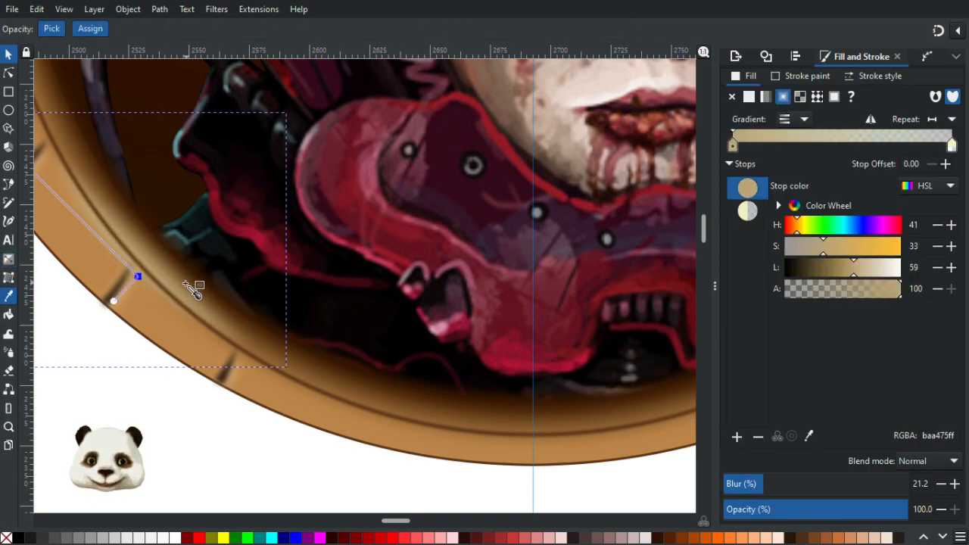
scroll(170, 290, "down", 4)
left_click_drag(129, 296, 505, 433)
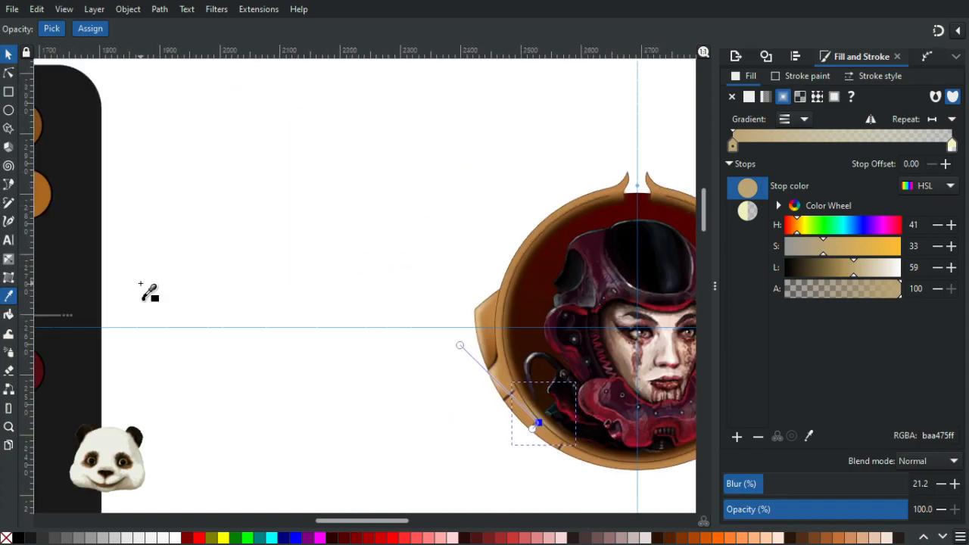
scroll(147, 290, "down", 1)
left_click(8, 54)
key("d")
scroll(83, 212, "left", 3)
left_click(97, 219)
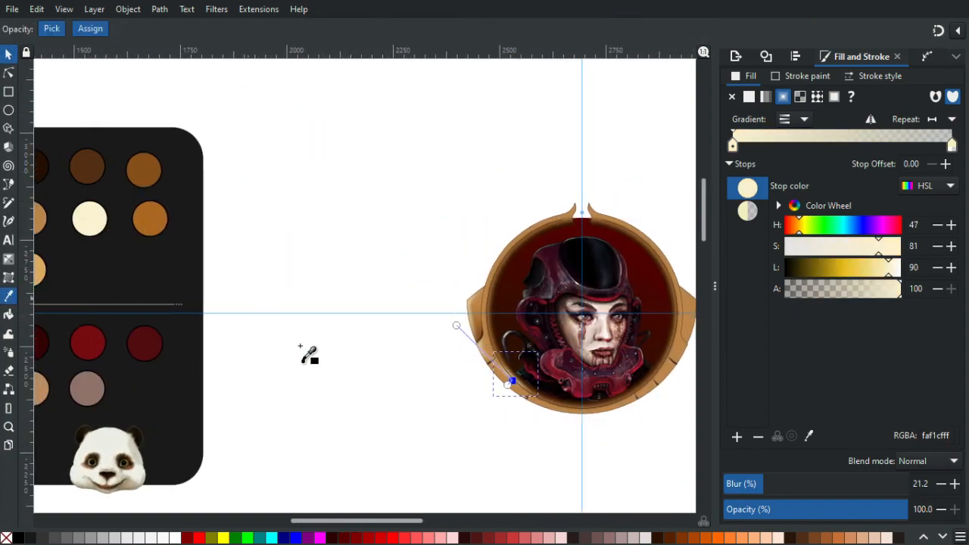
scroll(471, 418, "up", 4)
left_click_drag(471, 354, 237, 398)
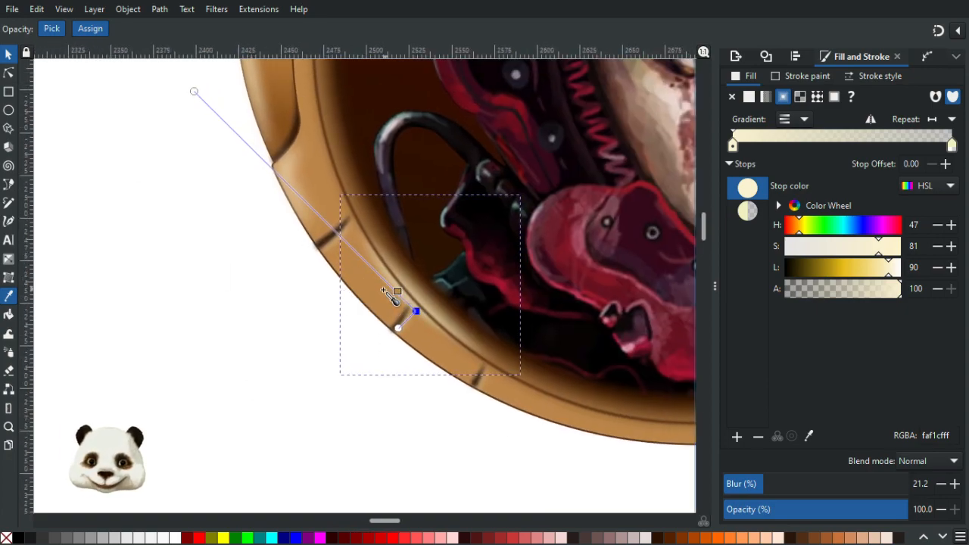
Remove the highlight's gradient by deleting its centre stop, and give the shape a flat fill sampled from the palette's cream swatch.
key("g")
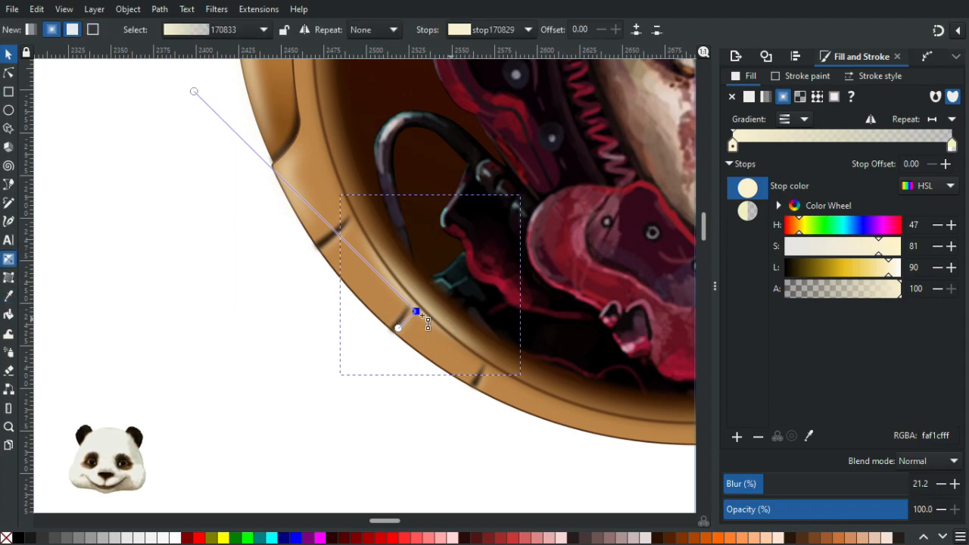
key("Delete")
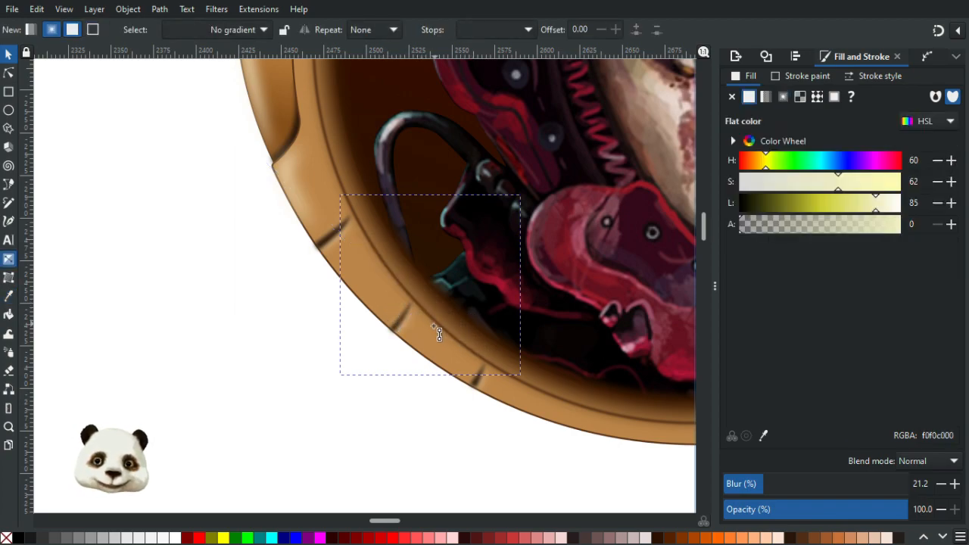
scroll(385, 325, "down", 5)
key("d")
left_click(98, 204)
scroll(385, 330, "up", 2)
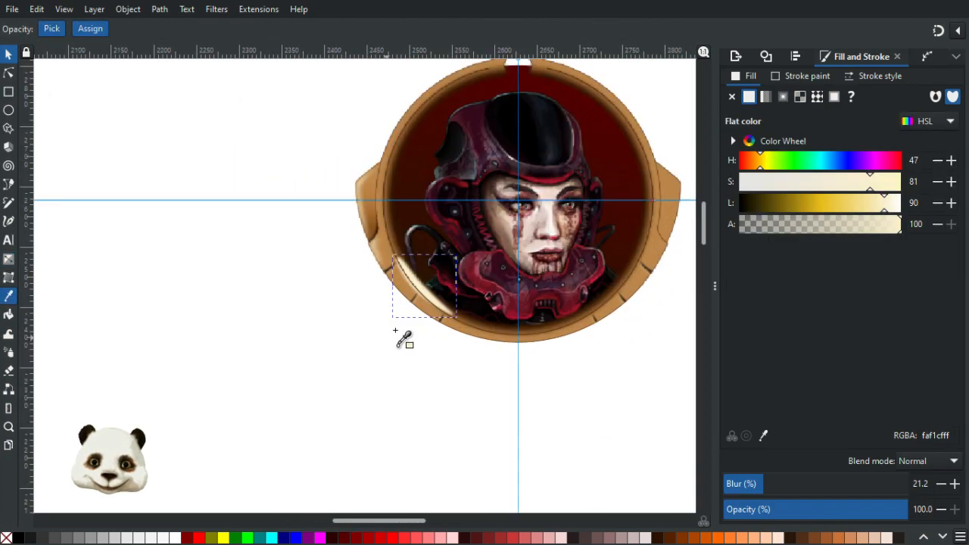
scroll(404, 341, "up", 2)
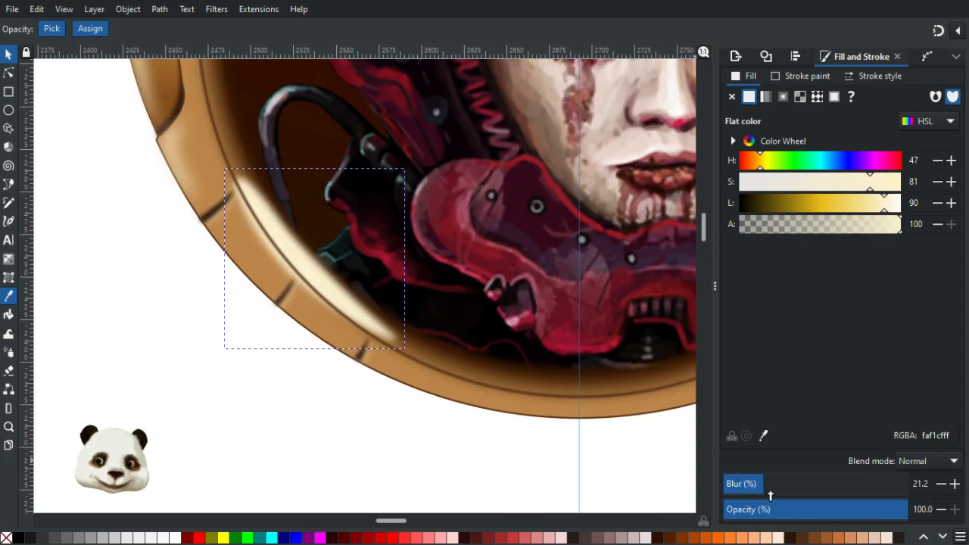
Set the highlight's blur to 30% and show its path nodes for editing.
mouse_move(778, 483)
left_mouse_down()
mouse_move(802, 485)
mouse_move(778, 483)
left_mouse_up()
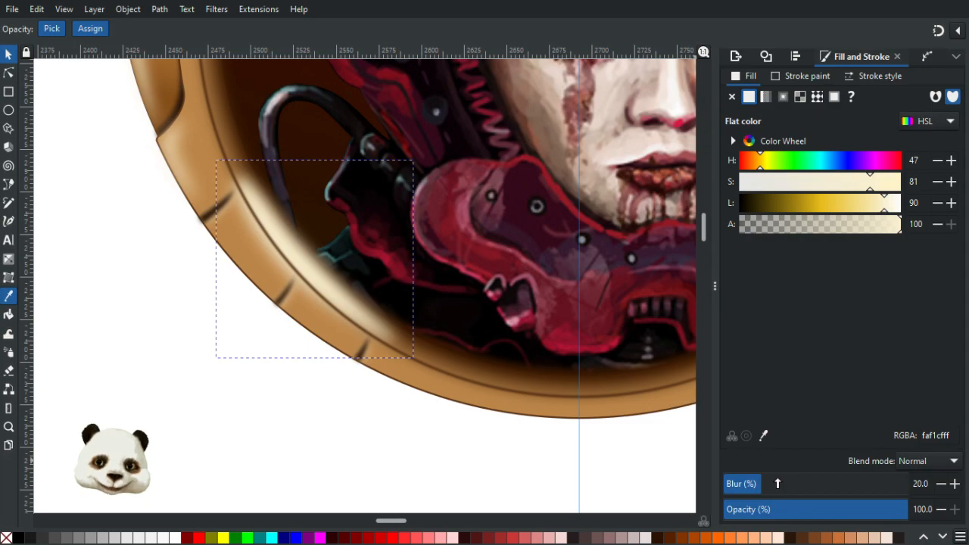
left_click(778, 483)
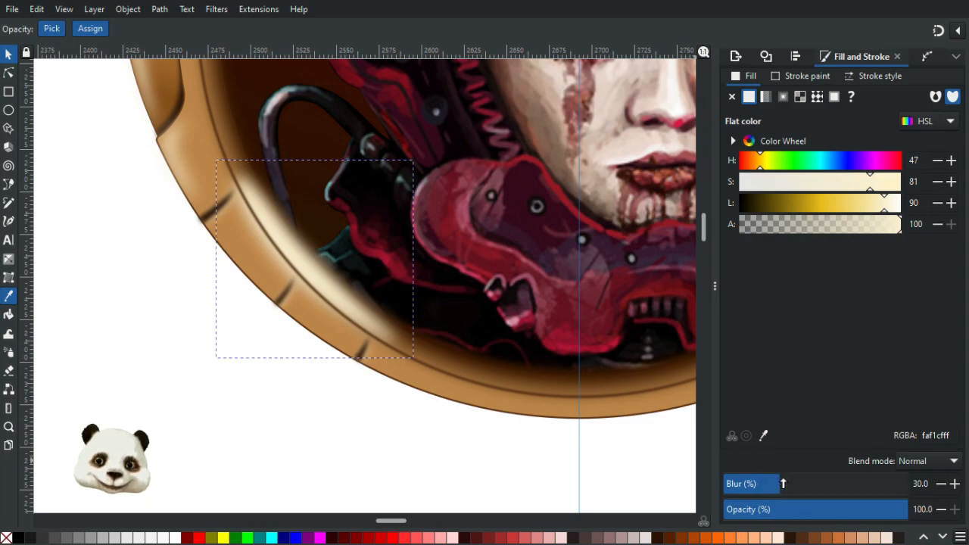
left_click(9, 73)
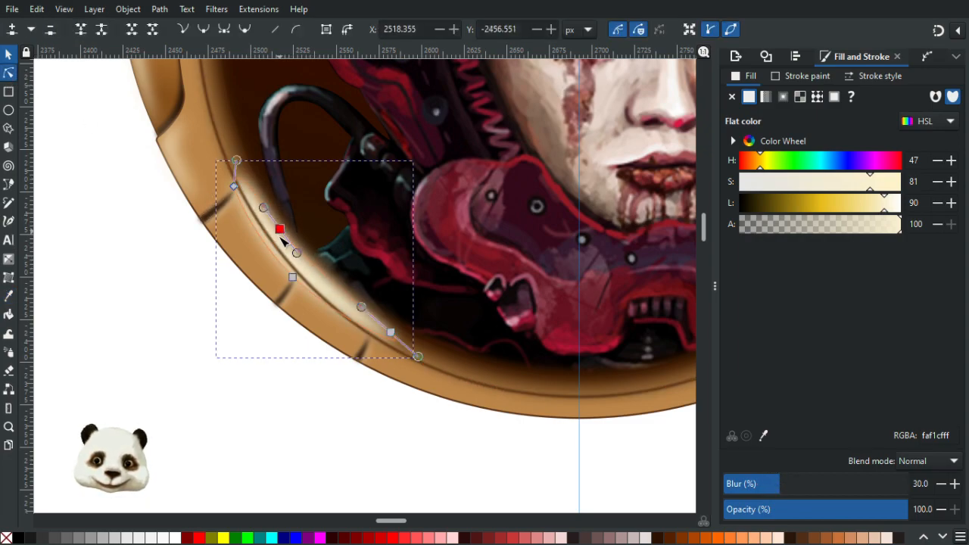
Reshape the cream highlight by moving its inner-edge, lower-end and outer-edge nodes and straightening the curve towards its lower end.
left_click_drag(280, 227, 278, 237)
left_click(390, 334)
left_click_drag(361, 308, 384, 333)
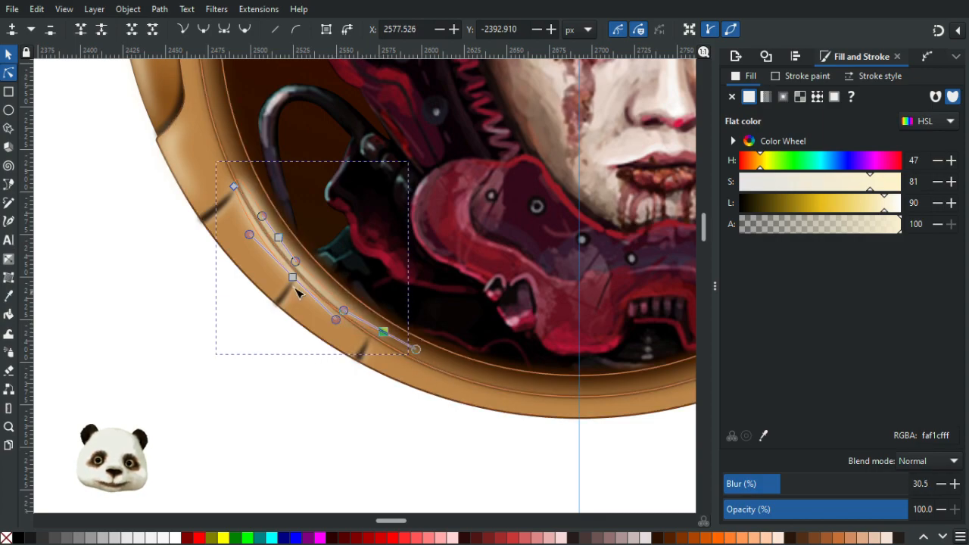
left_click_drag(292, 277, 292, 280)
Set the cream highlight's blur to 32%.
left_click(780, 485)
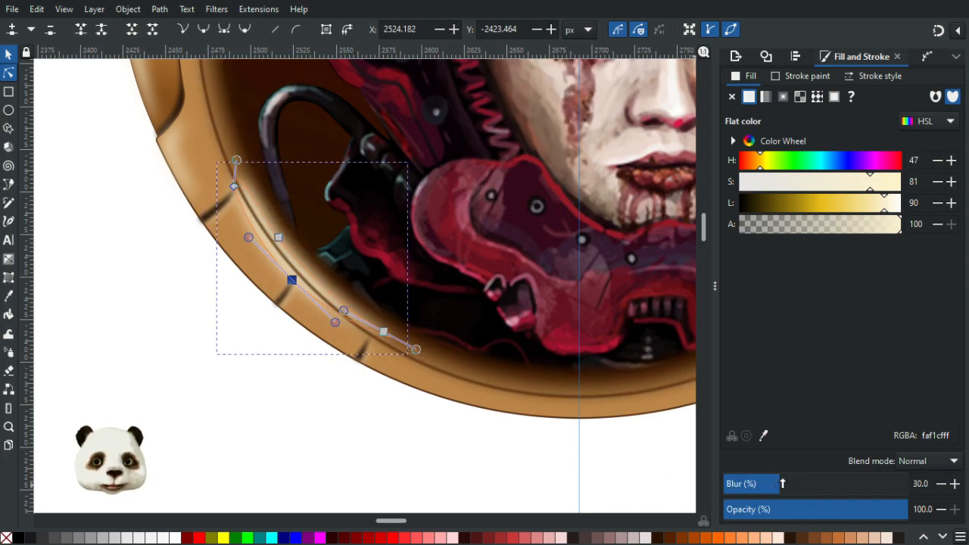
left_click(800, 483)
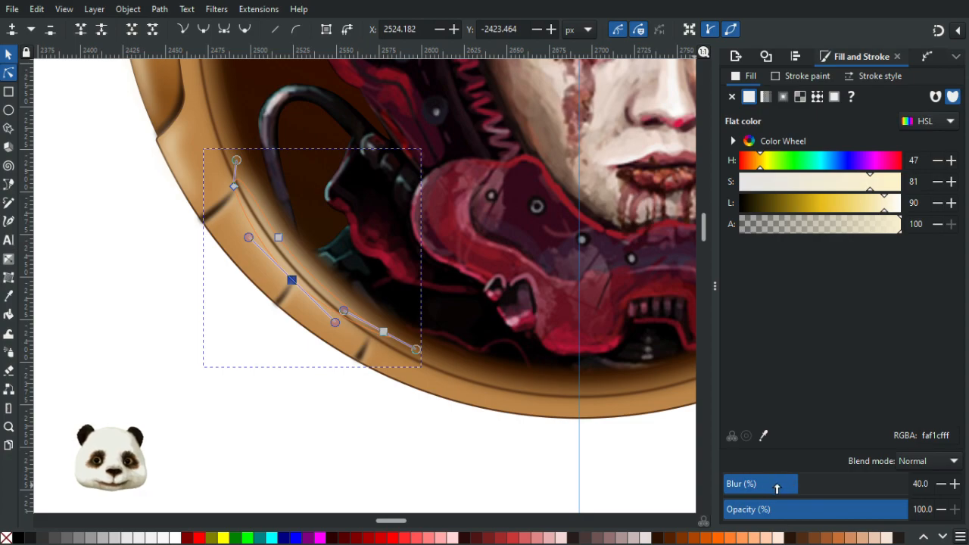
left_click(941, 484)
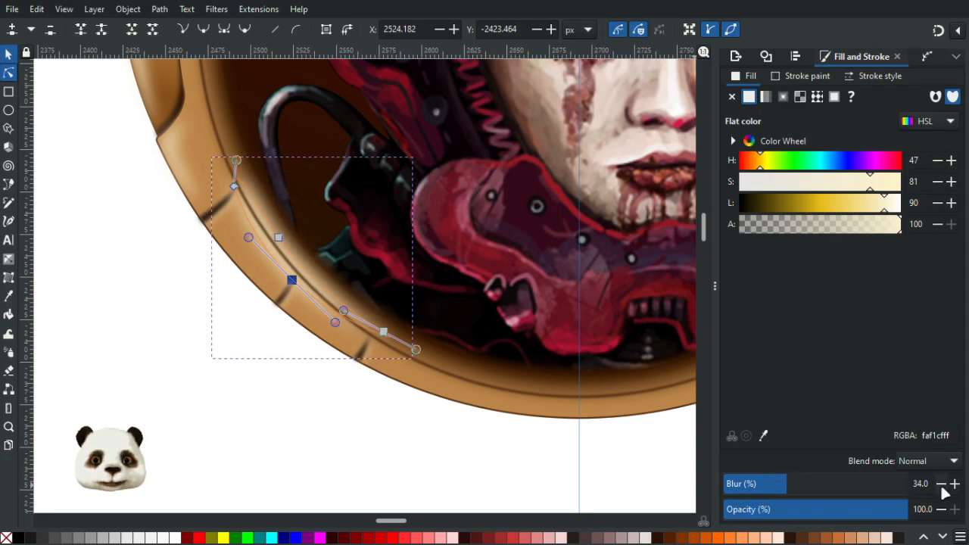
Deselect the highlight to check it on the whole frame, reselect it and set its opacity to 70%.
left_click(249, 385)
scroll(173, 360, "down", 4)
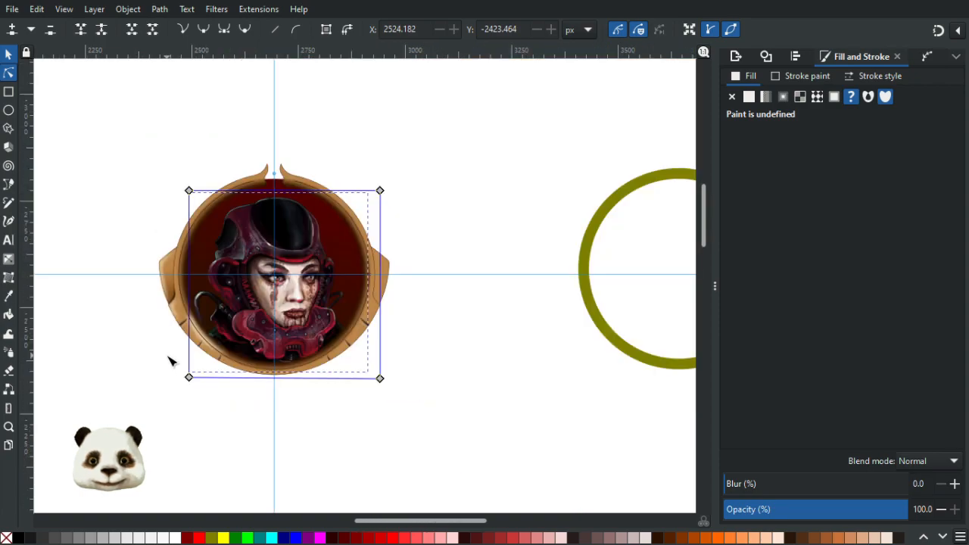
scroll(172, 356, "up", 4)
scroll(277, 283, "up", 2)
left_click(270, 281)
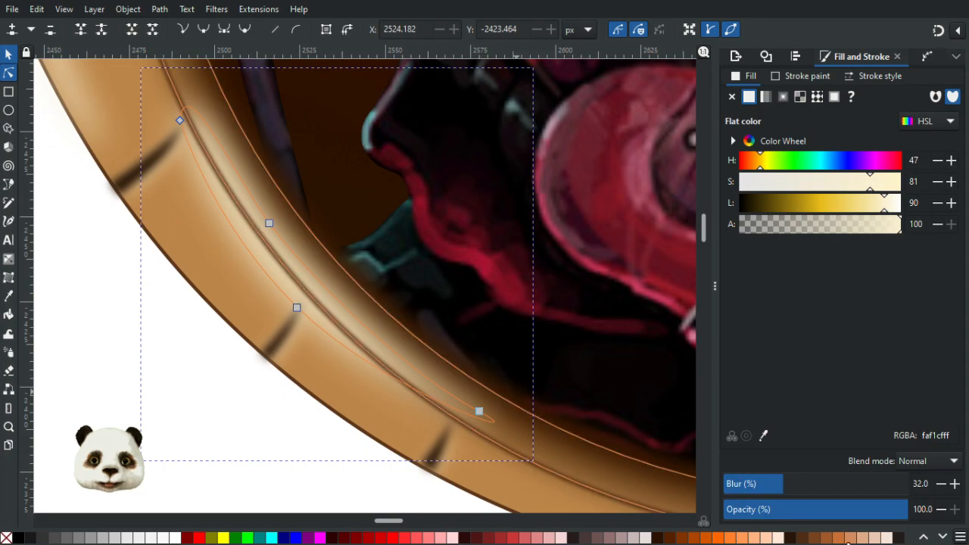
left_click_drag(854, 516, 840, 514)
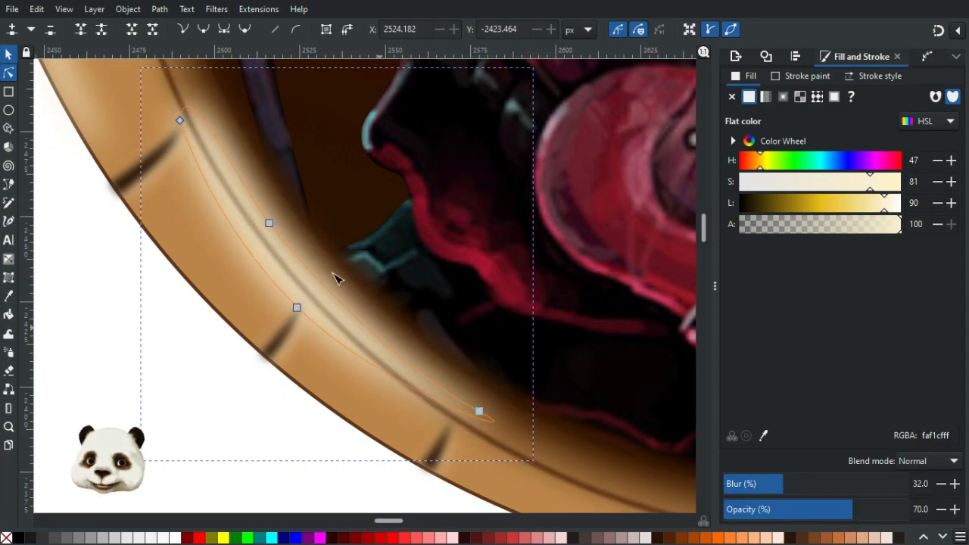
Duplicate the highlight, scale the copy down about its centre to about 83 px wide, and set its opacity to 20%.
left_click(8, 54)
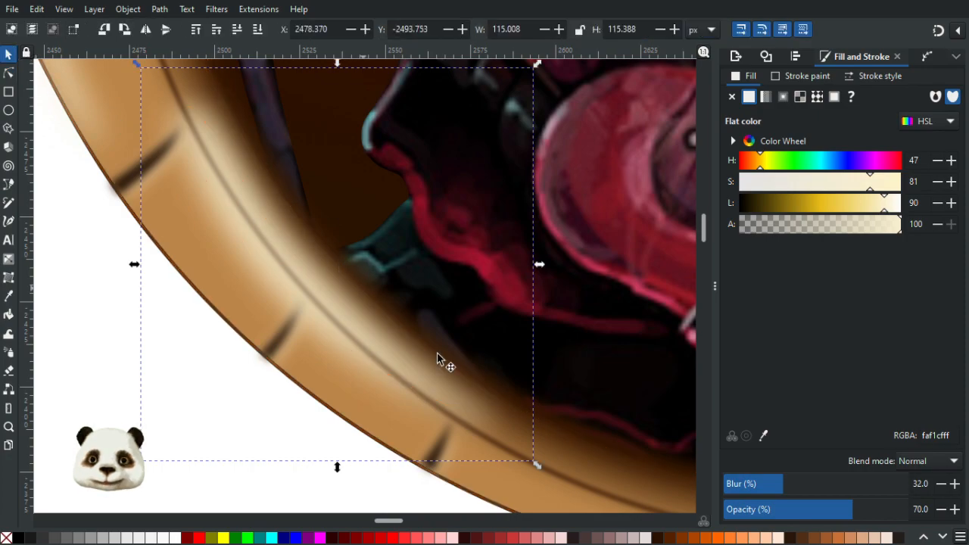
left_click_drag(537, 463, 483, 412)
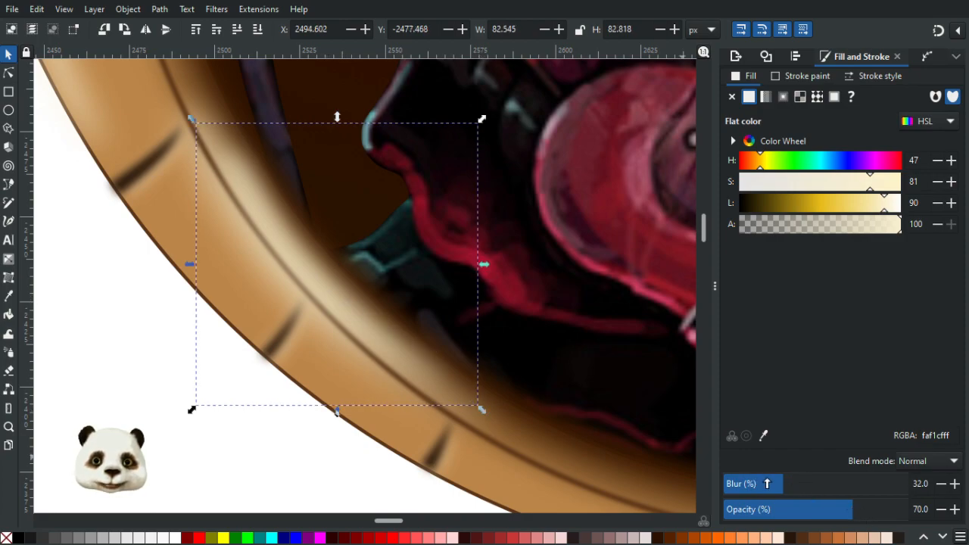
left_click_drag(851, 511, 759, 517)
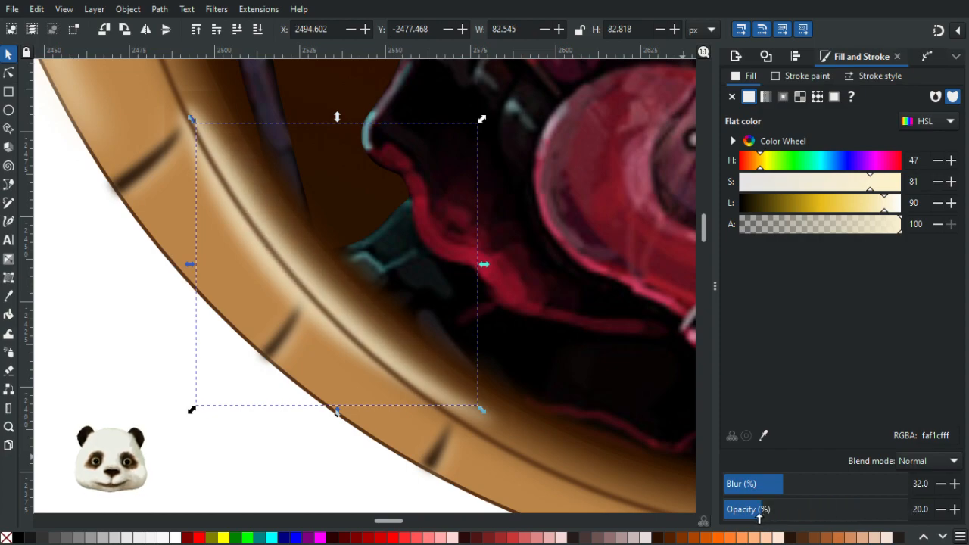
scroll(557, 438, "down", 3)
scroll(554, 435, "up", 1)
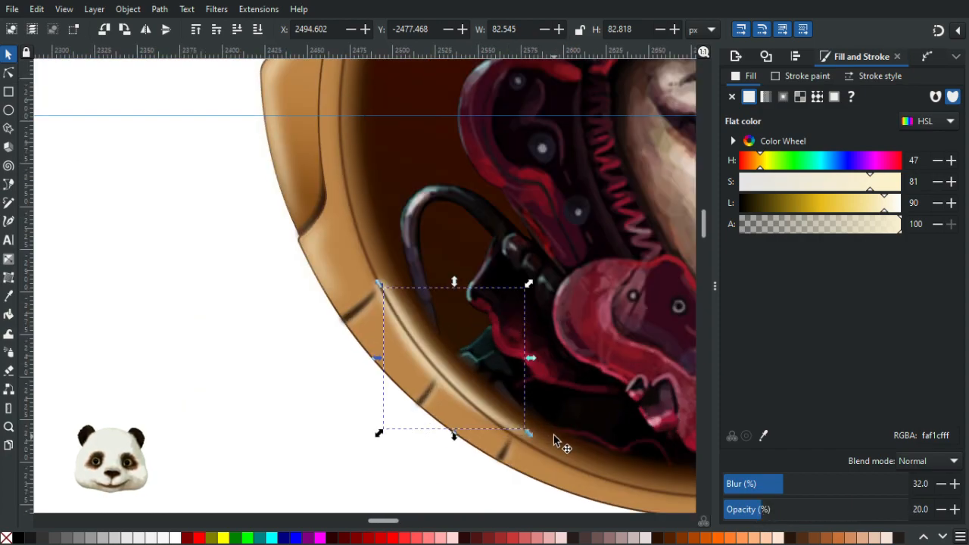
Set the smaller highlight copy's opacity to 30% and its blur to 40%.
scroll(554, 435, "up", 1)
mouse_move(745, 511)
left_mouse_down()
mouse_move(725, 512)
mouse_move(790, 520)
mouse_move(756, 522)
mouse_move(780, 515)
left_mouse_up()
left_click(813, 491)
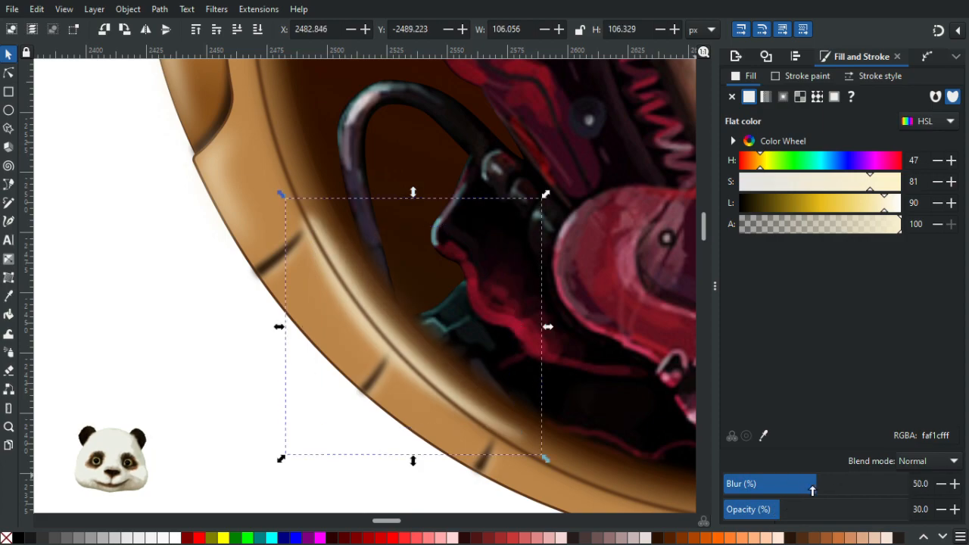
left_click(798, 491)
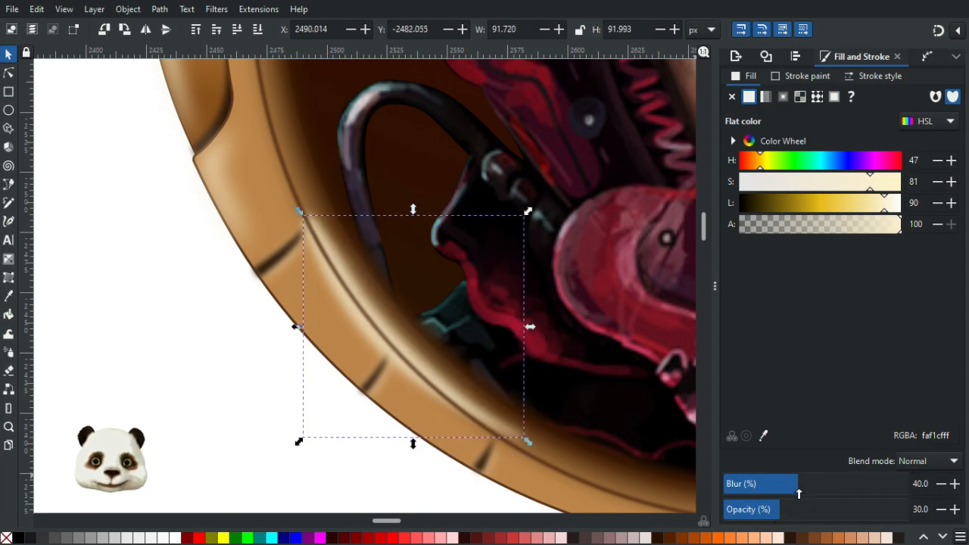
left_click_drag(766, 517, 780, 515)
scroll(530, 443, "up", 2)
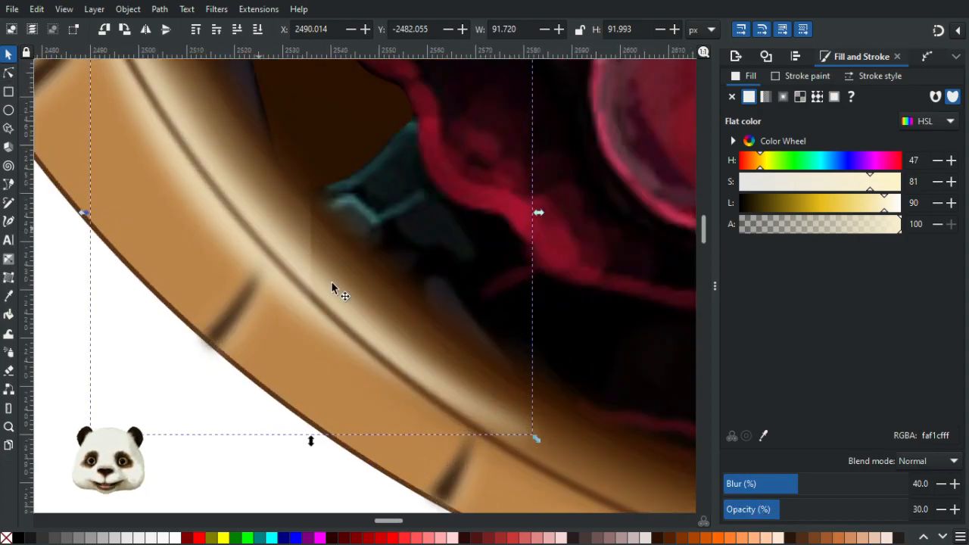
Add a third highlight copy about 38 px wide with 30% blur and 100% opacity, and position it over the frame's dark groove line.
scroll(325, 258, "down", 2)
left_click_drag(432, 349, 374, 308)
mouse_move(324, 264)
left_mouse_down()
mouse_move(316, 274)
mouse_move(311, 265)
mouse_move(324, 266)
left_mouse_up()
left_click_drag(785, 484, 966, 508)
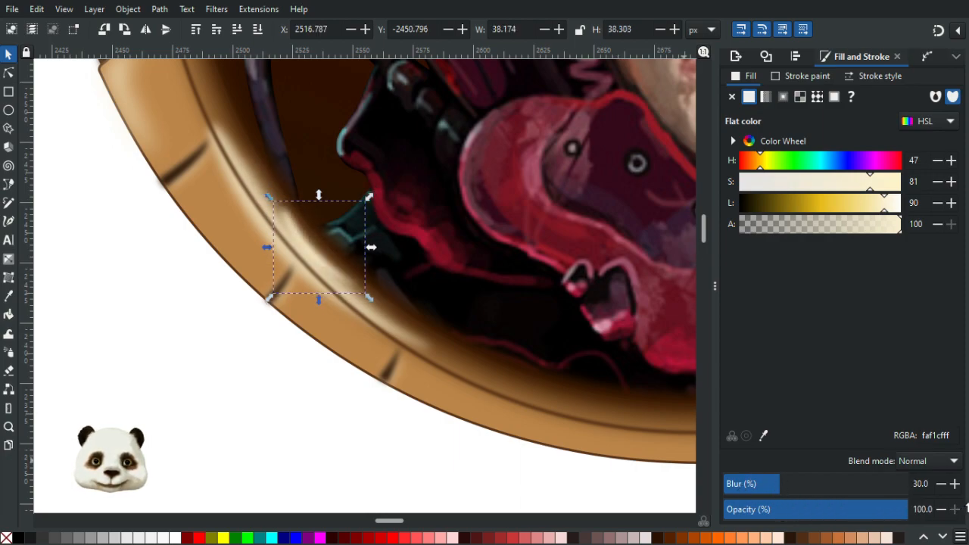
left_click_drag(340, 277, 321, 281)
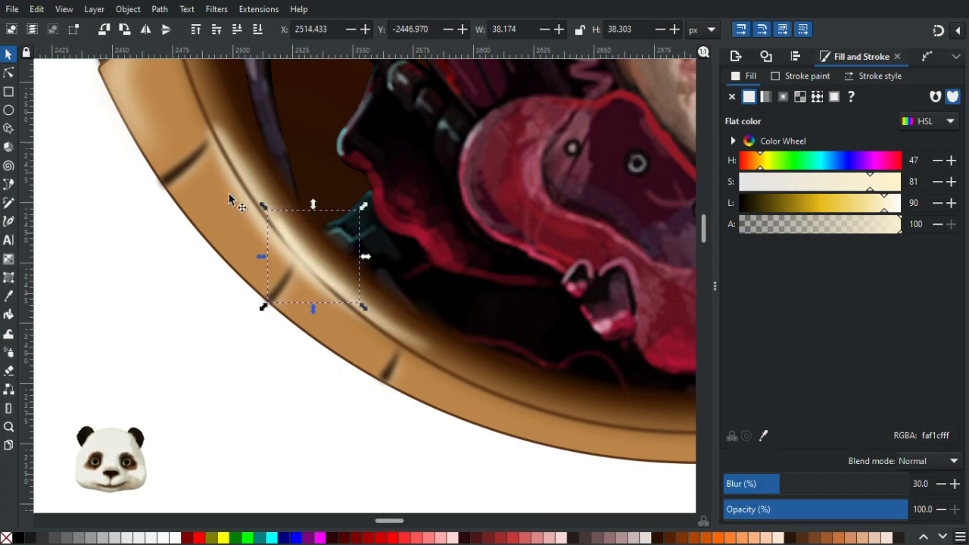
Reselect the smallest highlight and enlarge it slightly about its centre, to about 40 px wide.
left_click(205, 117)
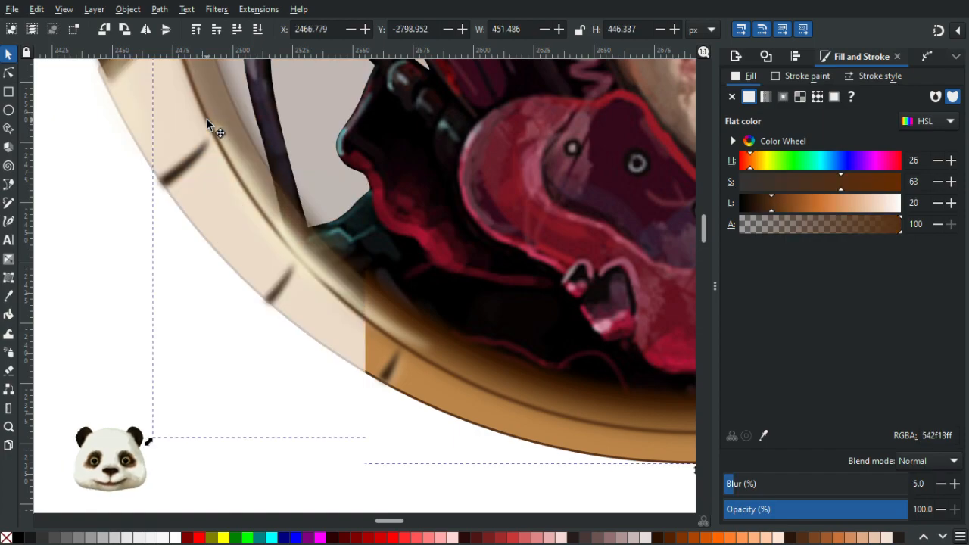
scroll(207, 119, "down", 1)
scroll(206, 119, "up", 1)
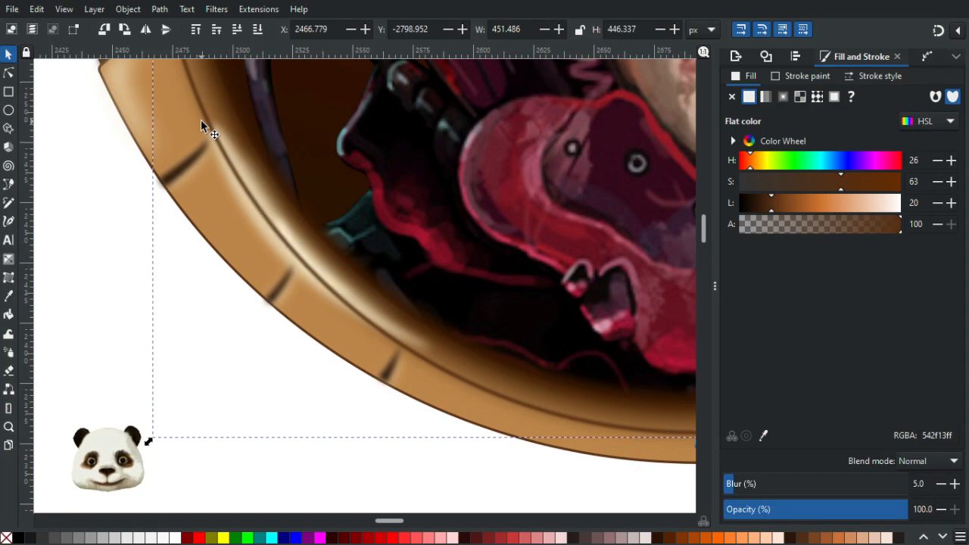
left_click(287, 234)
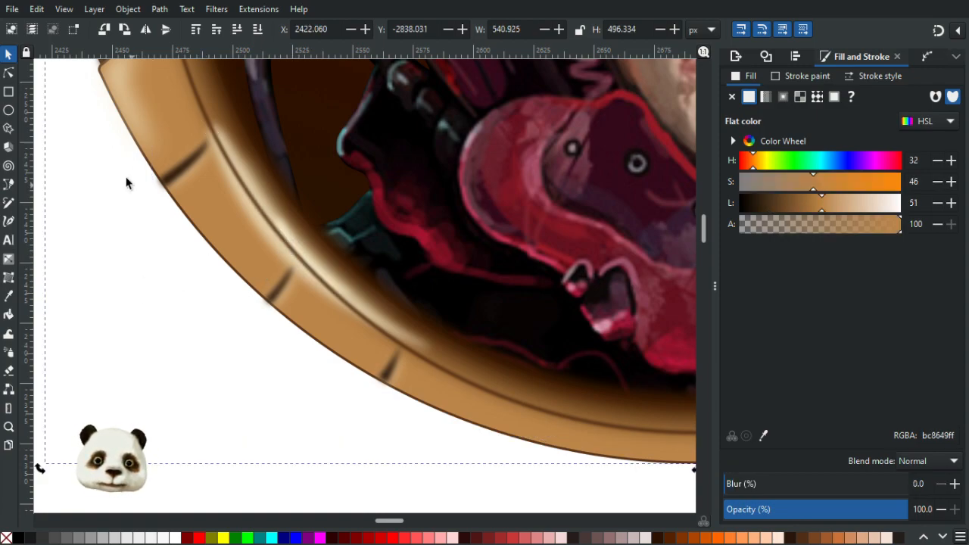
scroll(301, 255, "up", 1)
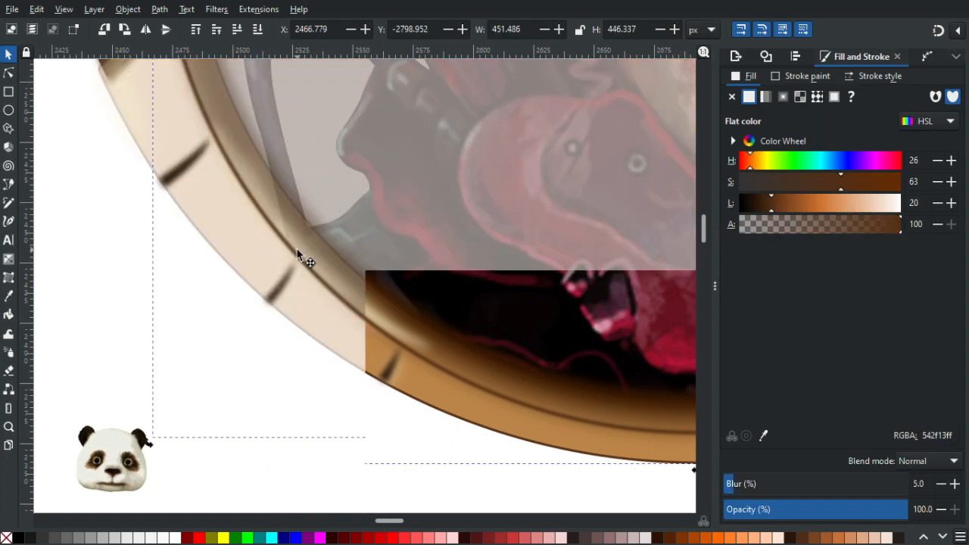
scroll(301, 256, "up", 1)
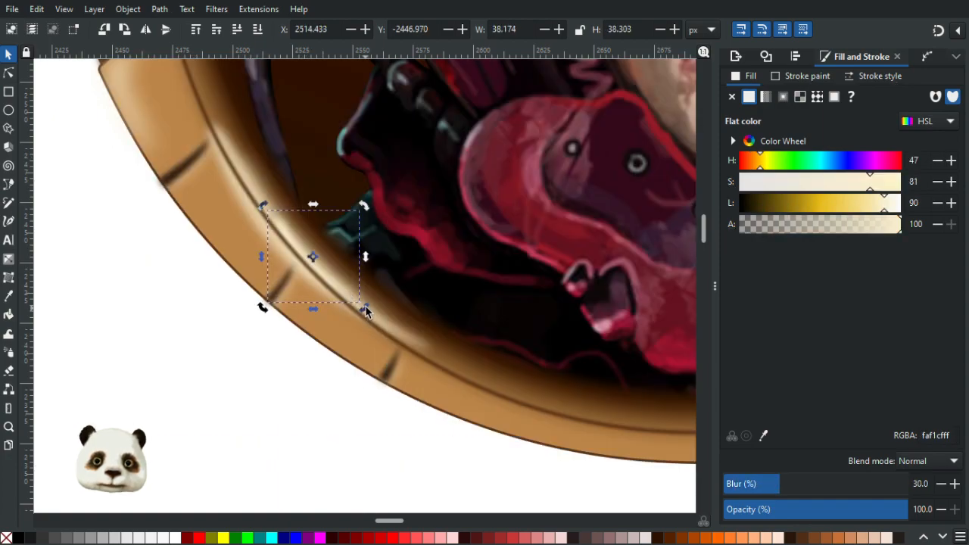
key("period")
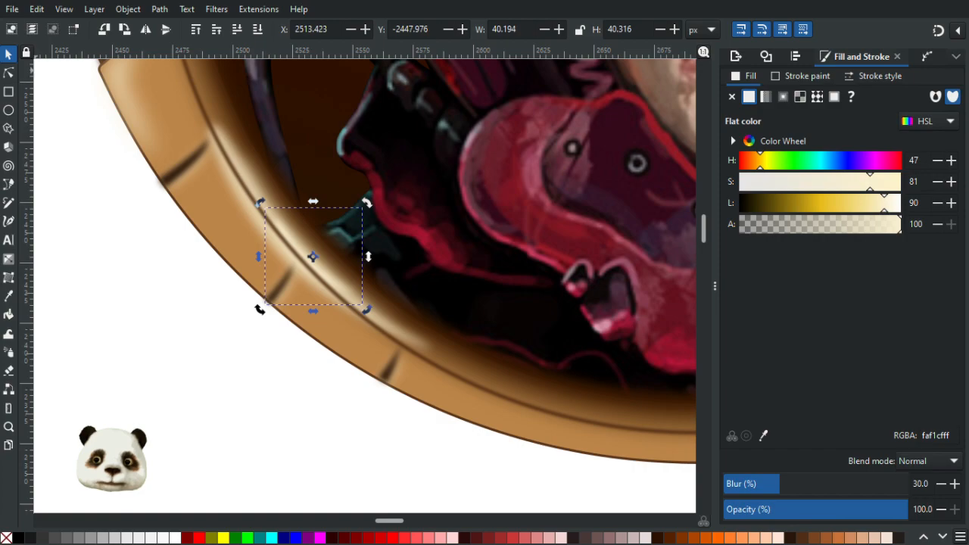
Move the upper and lower end nodes of the smallest highlight closer to the dark groove line.
key("n")
scroll(303, 253, "up", 3)
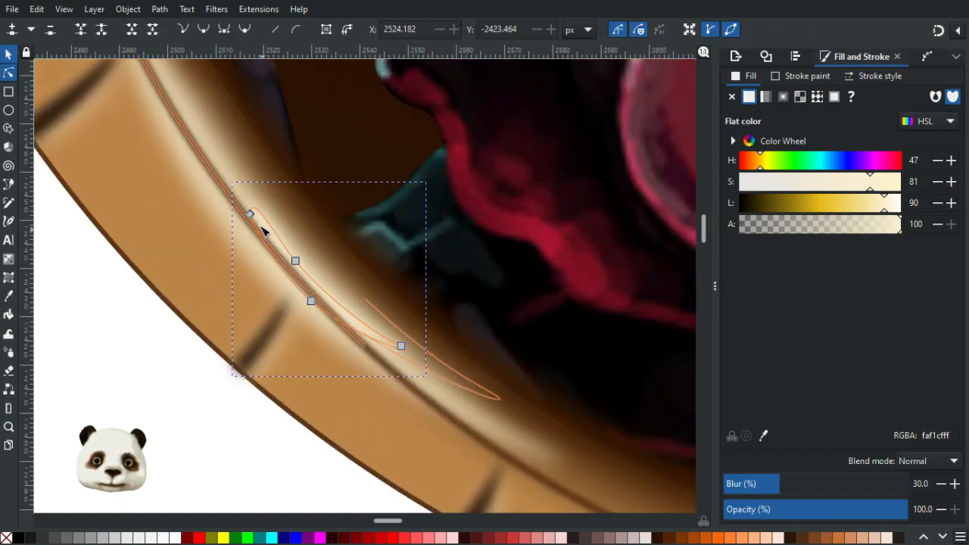
left_click_drag(250, 214, 245, 219)
left_click_drag(401, 346, 381, 359)
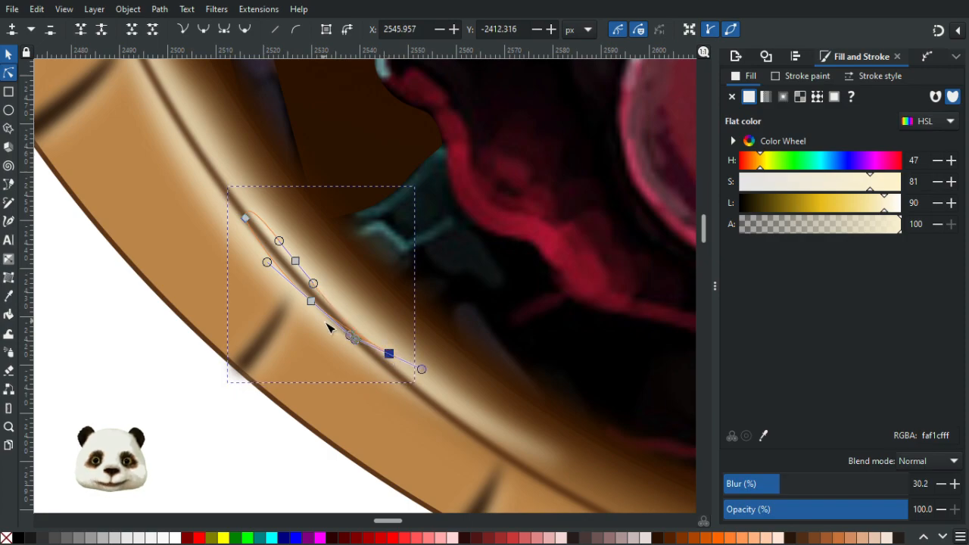
Refine the smallest highlight's outline by adjusting its outer-edge curve handle, inner-edge node and lower end node along the groove.
scroll(358, 353, "up", 2)
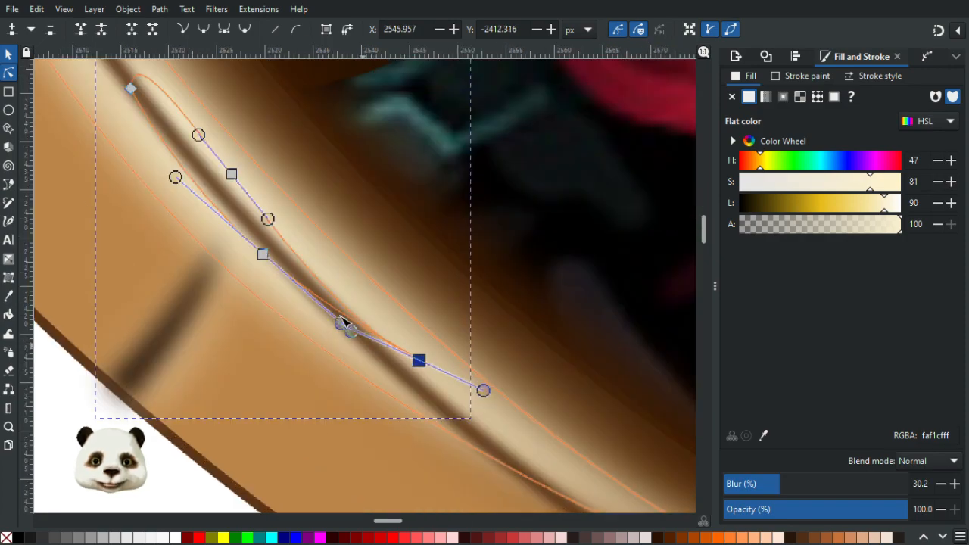
left_click(262, 254)
left_click_drag(331, 329, 316, 302)
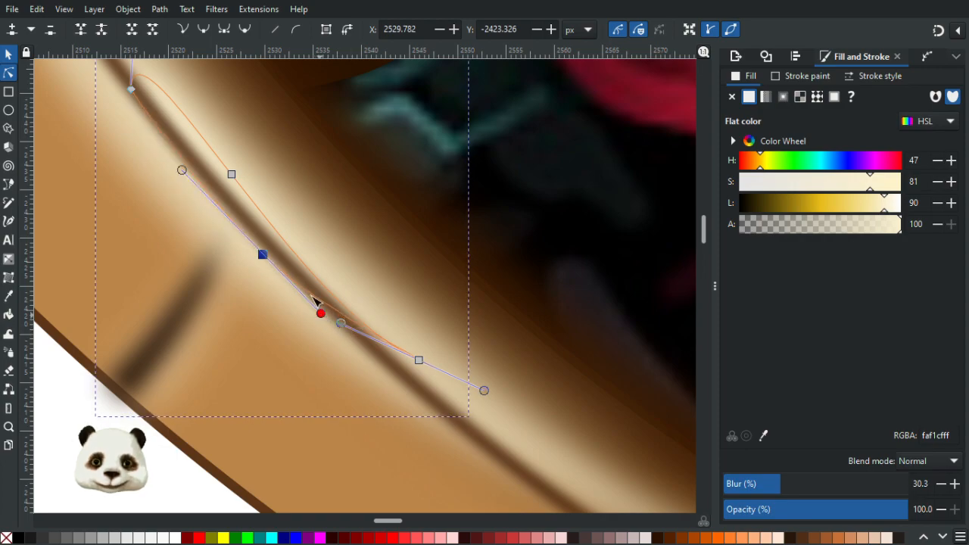
left_click_drag(231, 174, 227, 167)
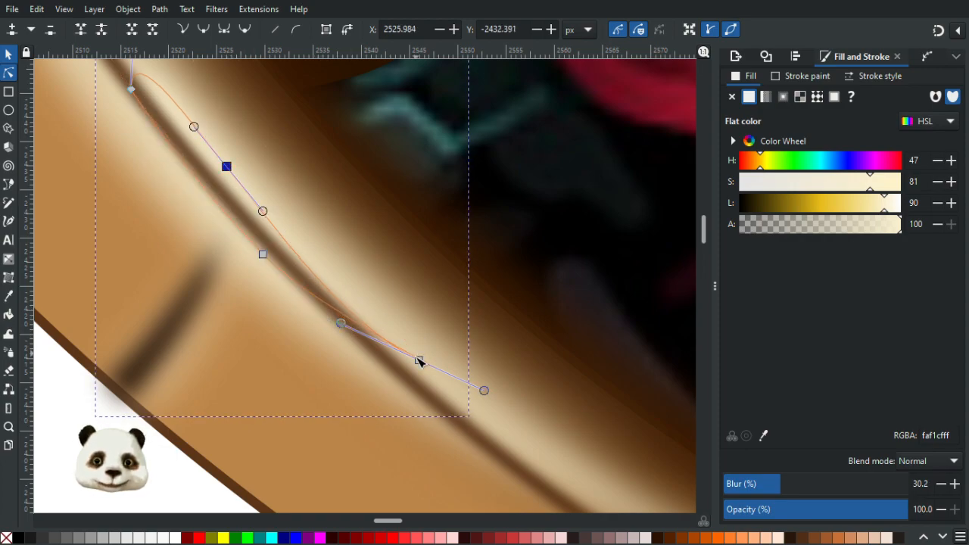
left_click_drag(420, 360, 426, 352)
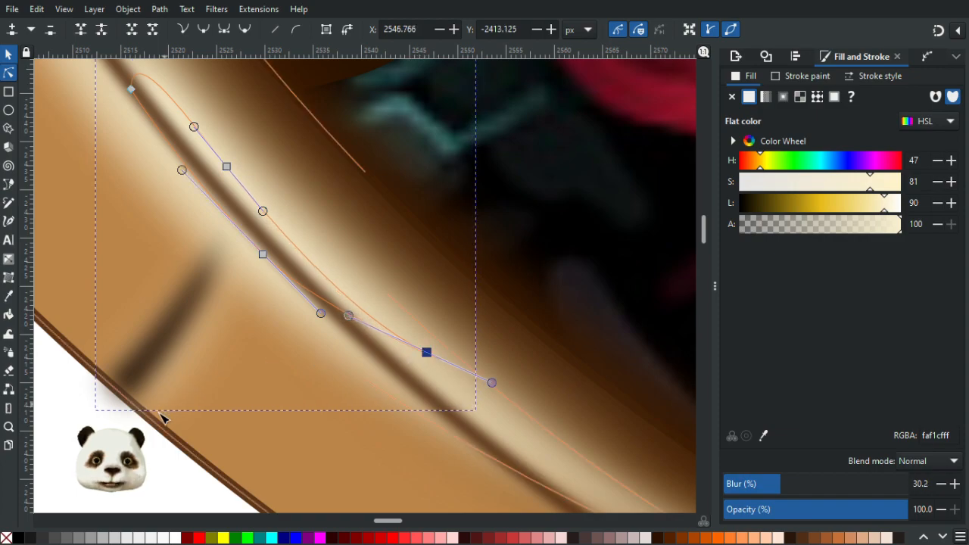
Change the smallest highlight's fill to pure white and widen the shape by moving its inner-edge and lower end nodes outward.
scroll(149, 443, "down", 2)
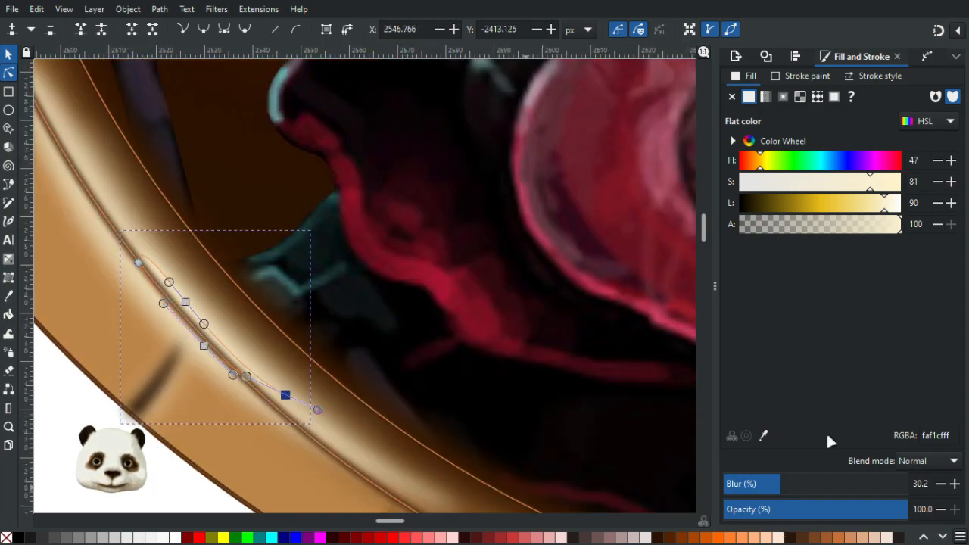
left_click_drag(863, 193, 911, 212)
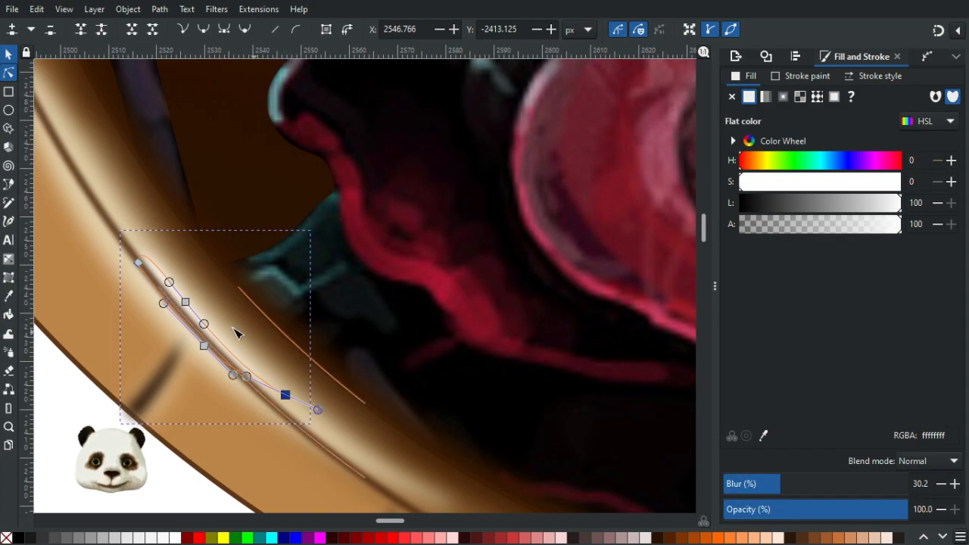
left_click_drag(186, 303, 197, 302)
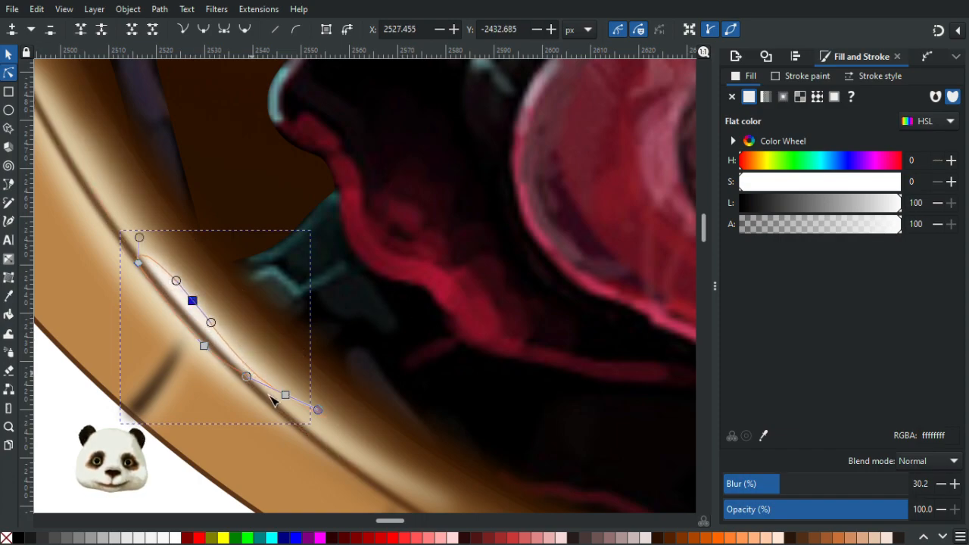
left_click_drag(286, 395, 294, 394)
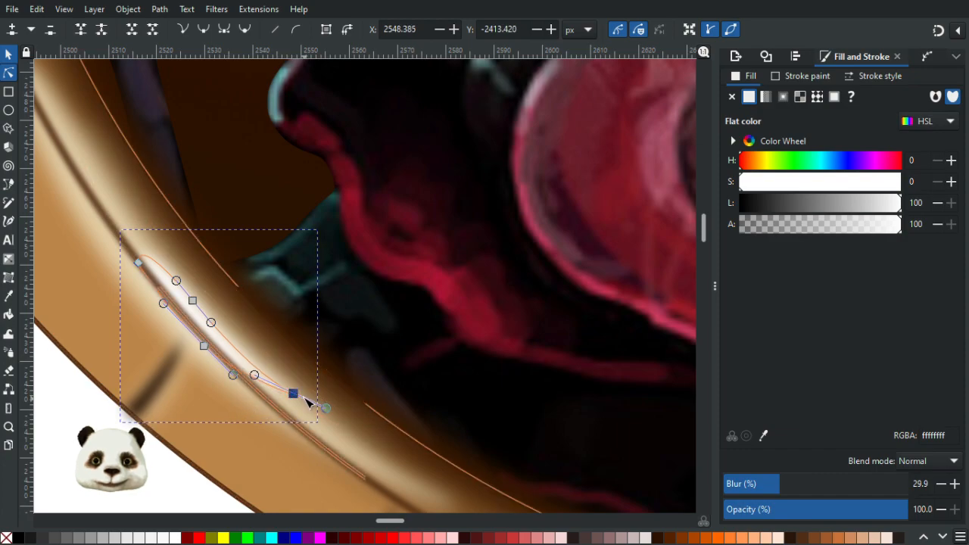
Reduce the opacity of the small white highlight along the groove to 60%.
left_click(100, 464)
scroll(185, 413, "down", 5)
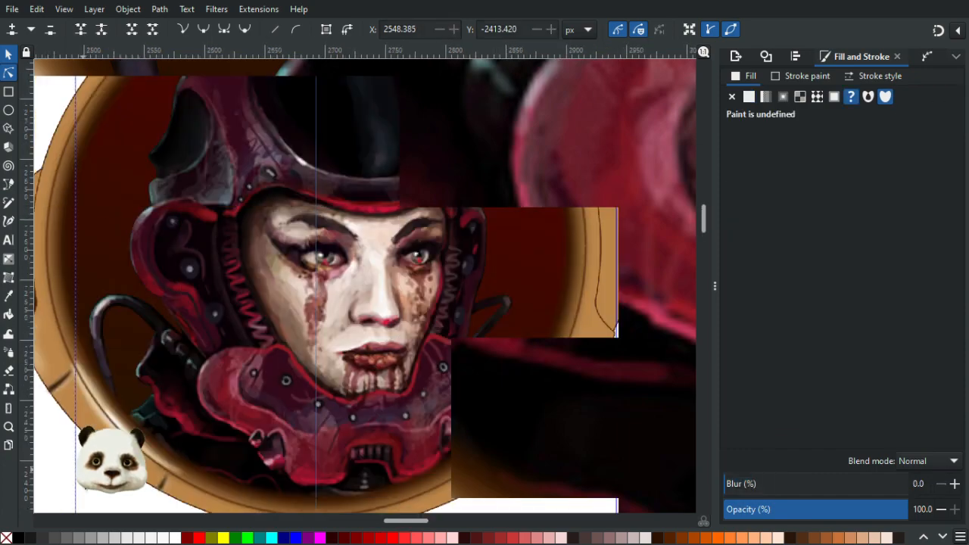
scroll(184, 412, "up", 3)
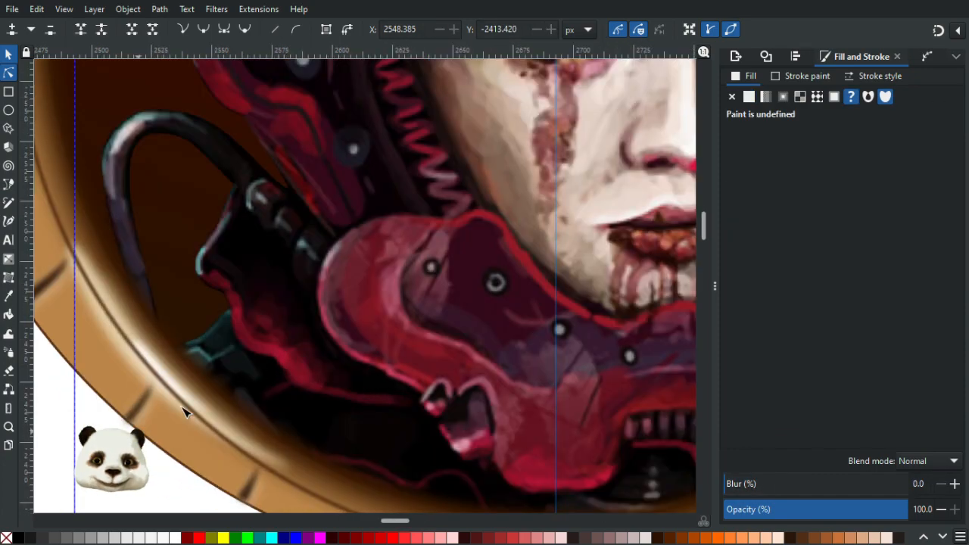
left_click(157, 369)
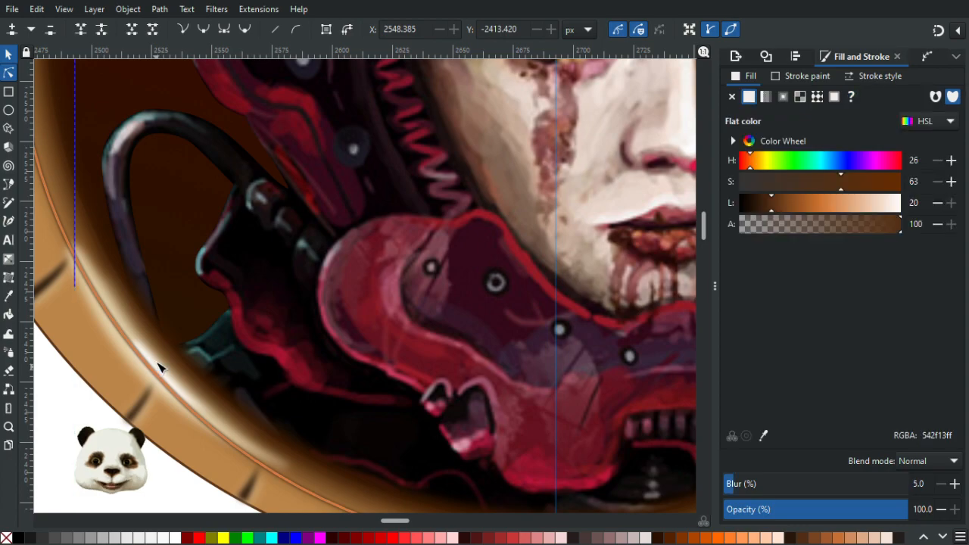
left_click(834, 511)
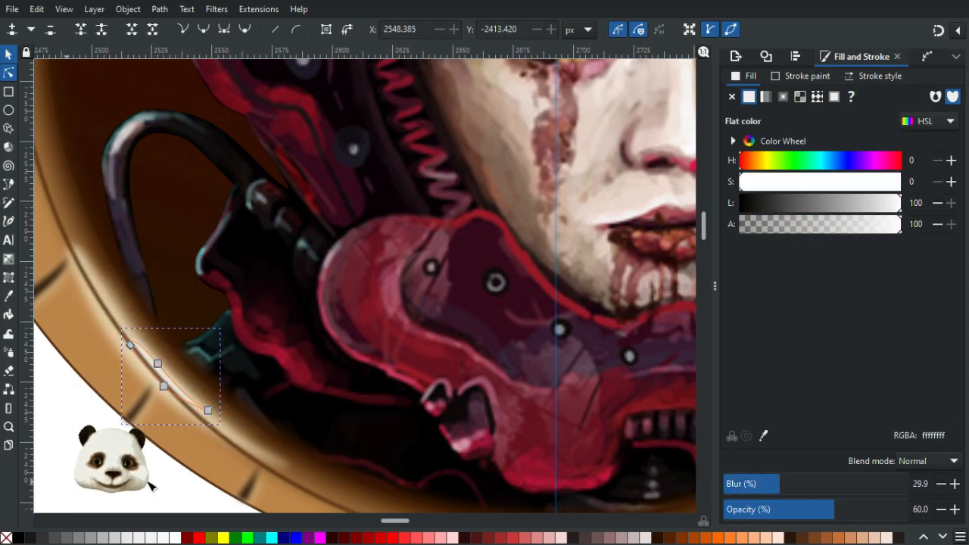
left_click(119, 477)
scroll(120, 477, "down", 5)
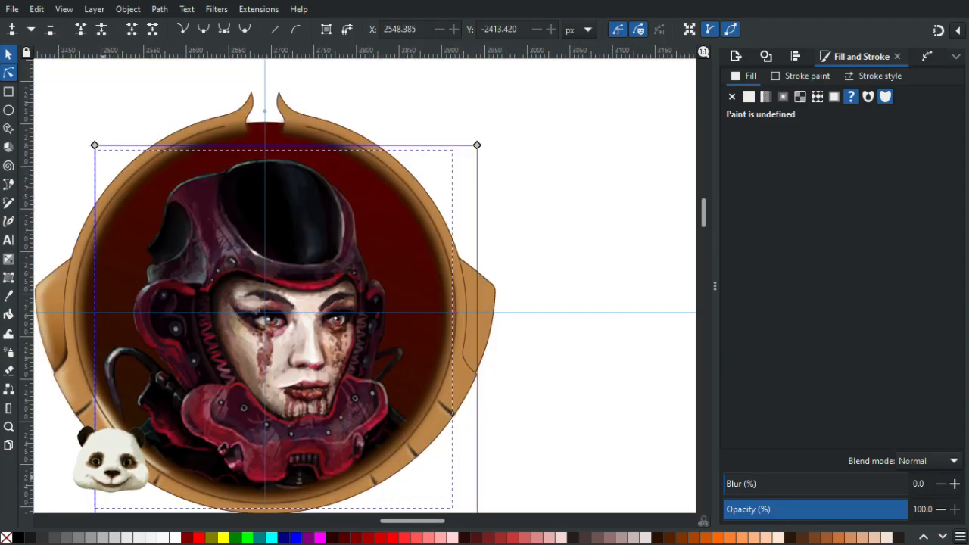
Select the larger cream highlight straddling the groove and set its blur to 30%.
left_click_drag(237, 274, 397, 141)
scroll(294, 303, "up", 3)
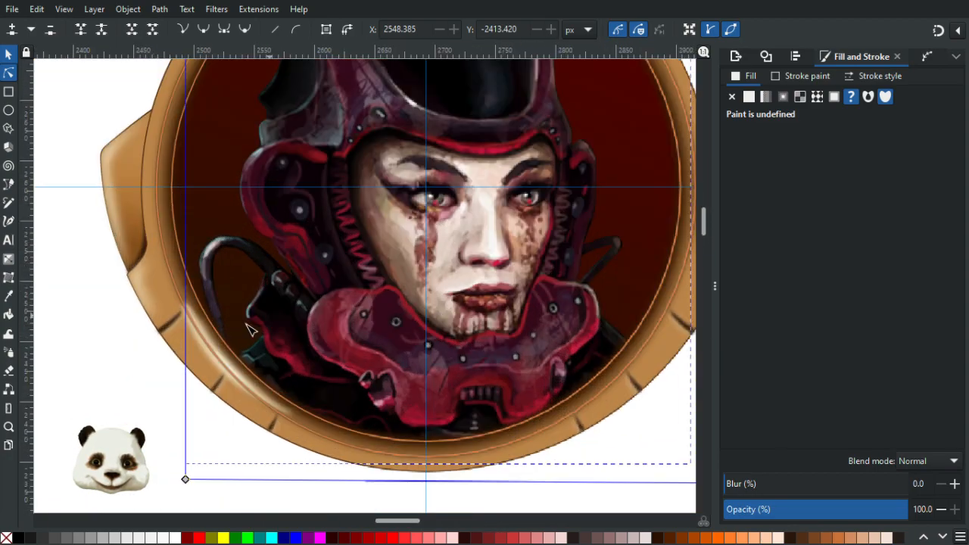
scroll(193, 383, "up", 2)
left_click(245, 351)
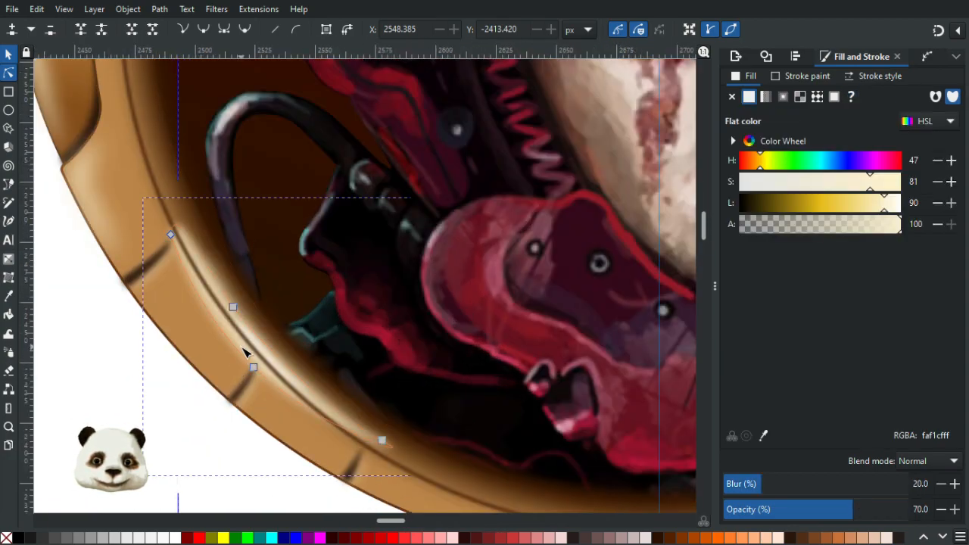
left_click_drag(773, 485, 787, 486)
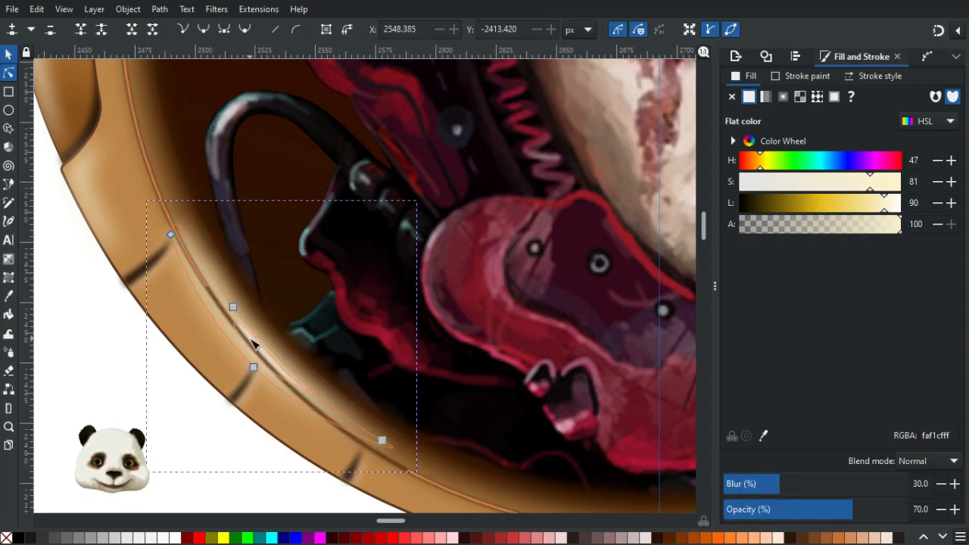
left_click(117, 401)
scroll(115, 401, "down", 4)
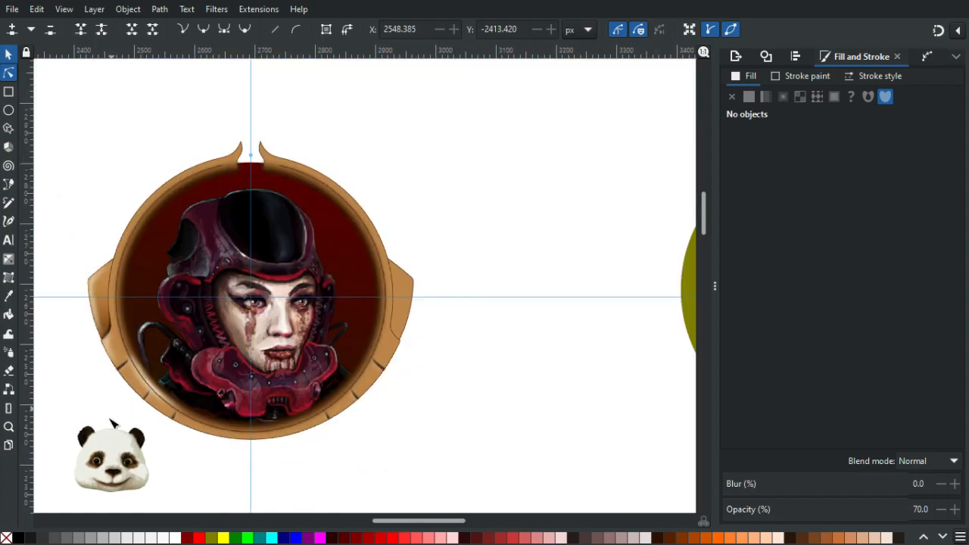
scroll(115, 401, "down", 1)
scroll(173, 346, "up", 5)
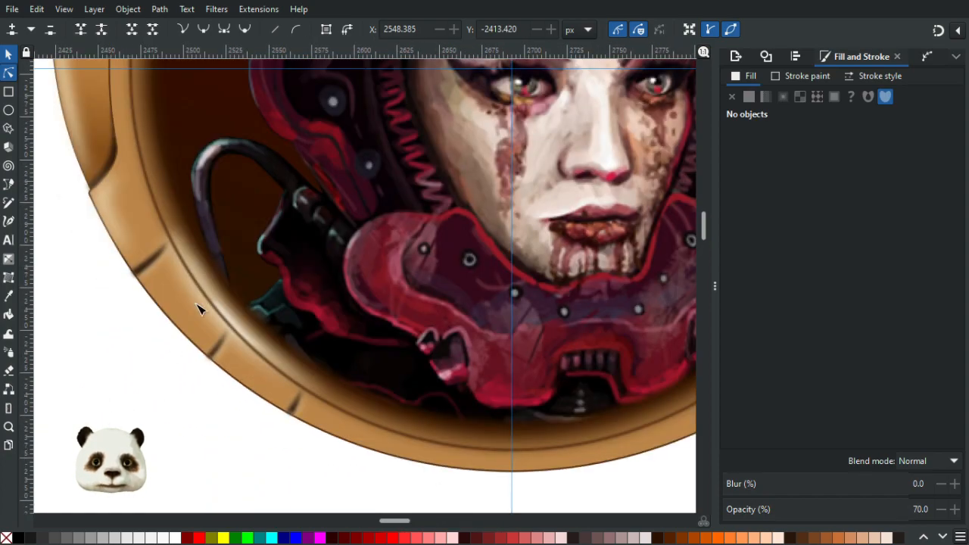
Select the small white highlight and soften it by setting its blur to 50%.
left_click(192, 257)
left_click_drag(834, 514, 815, 517)
scroll(311, 345, "up", 3)
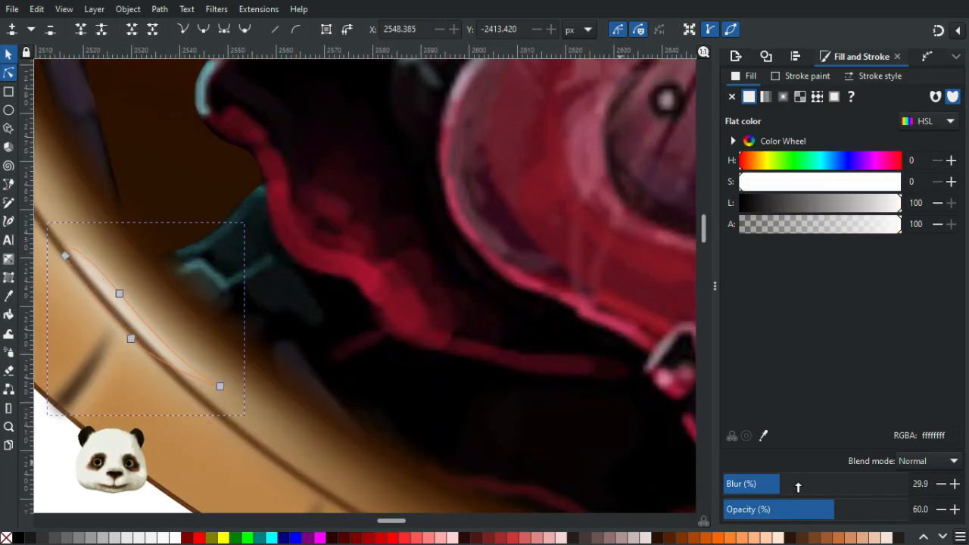
left_click_drag(809, 488, 908, 505)
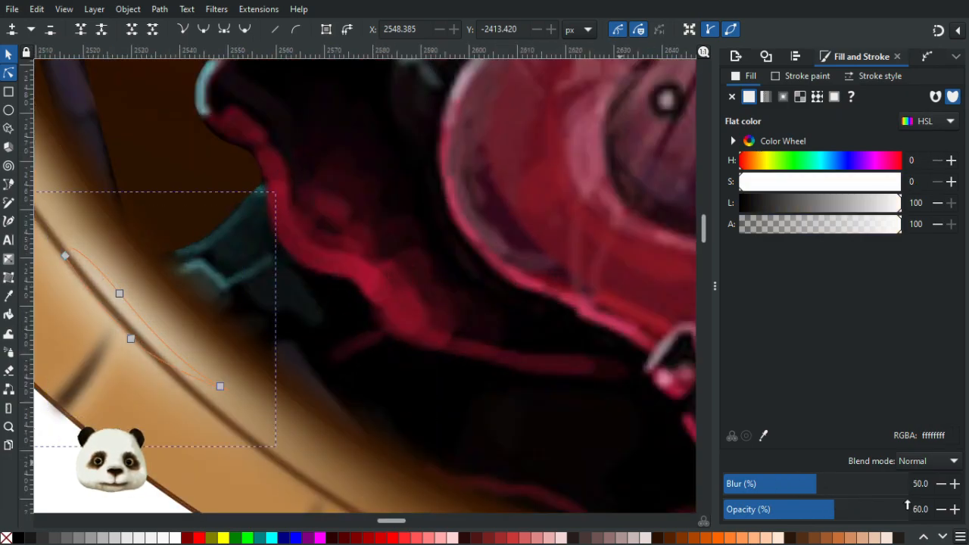
scroll(470, 476, "down", 3)
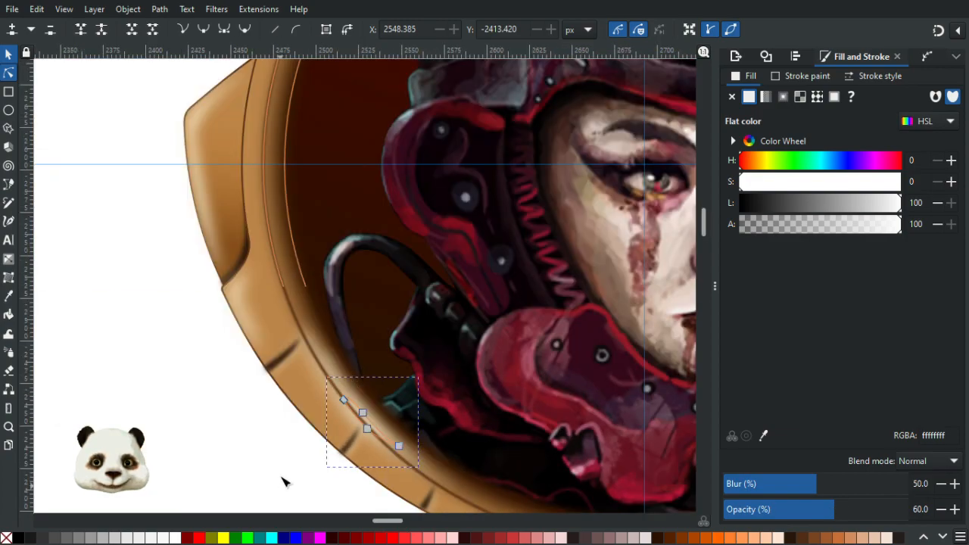
left_click(259, 444)
scroll(232, 439, "down", 3)
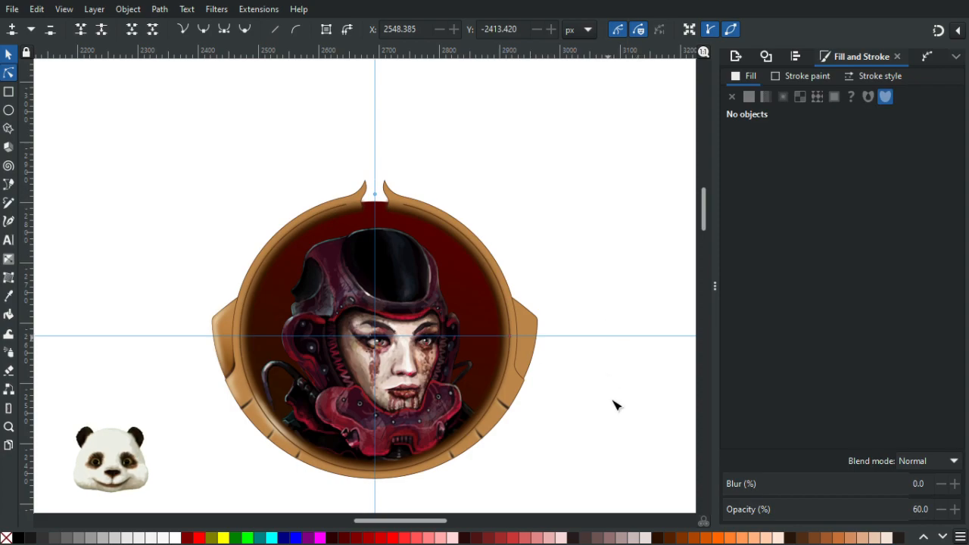
Reselect the small white highlight as a whole object and shift it slightly inward from the groove line.
scroll(615, 407, "up", 1)
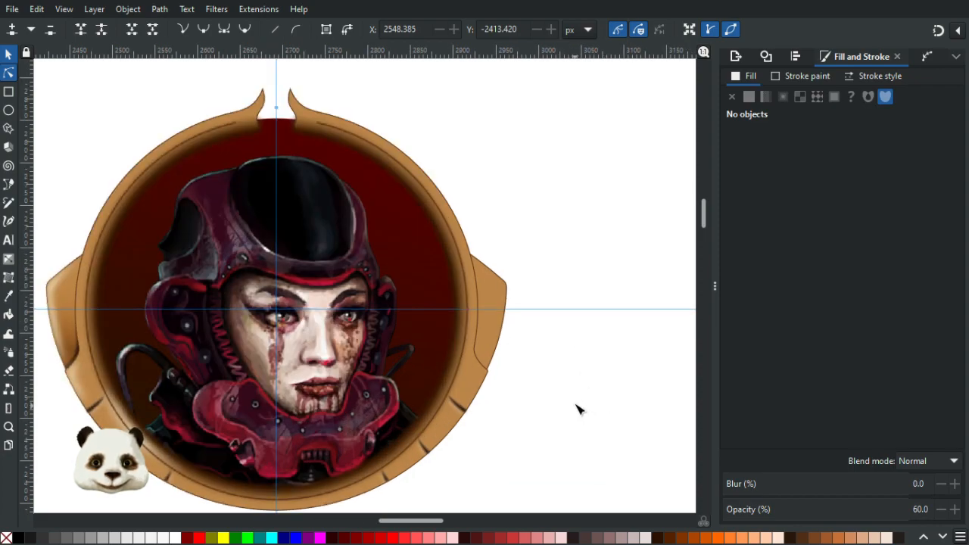
scroll(575, 409, "down", 2)
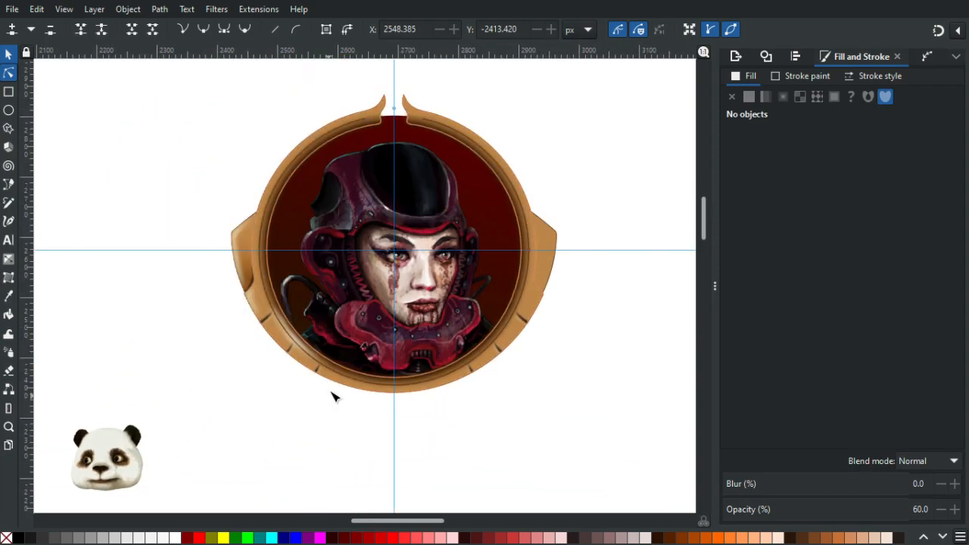
scroll(318, 349, "up", 2)
scroll(318, 349, "up", 1)
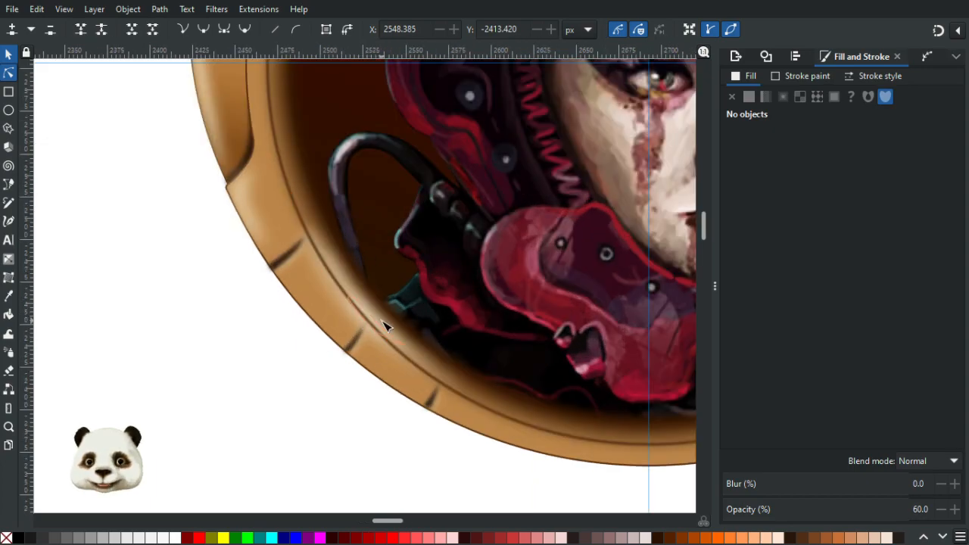
scroll(382, 324, "up", 3)
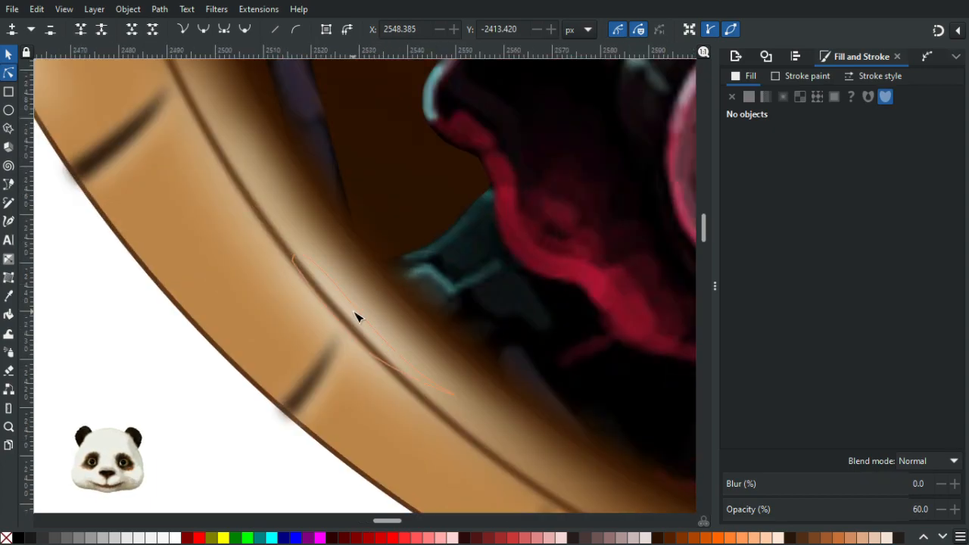
left_click(364, 321)
left_click(9, 55)
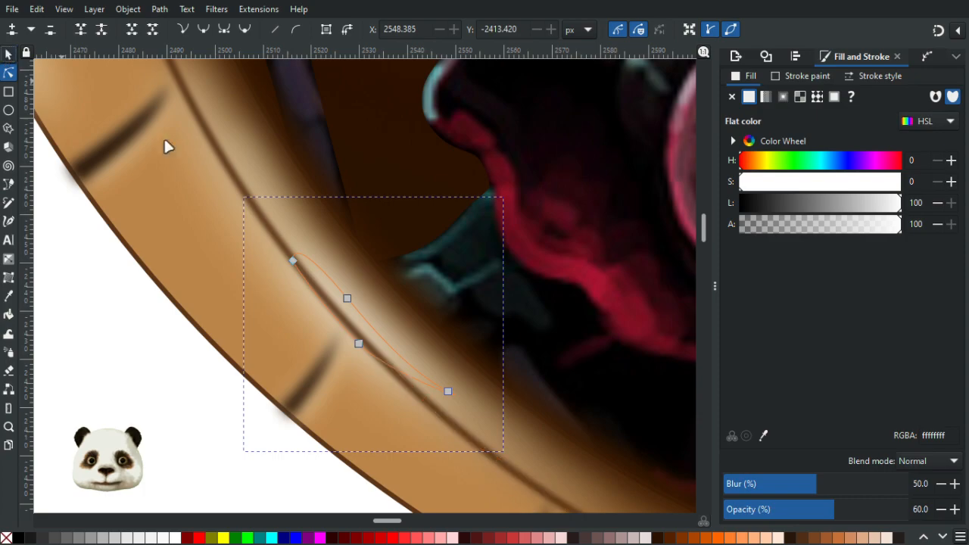
mouse_move(355, 310)
left_mouse_down()
mouse_move(380, 303)
mouse_move(362, 309)
left_mouse_up()
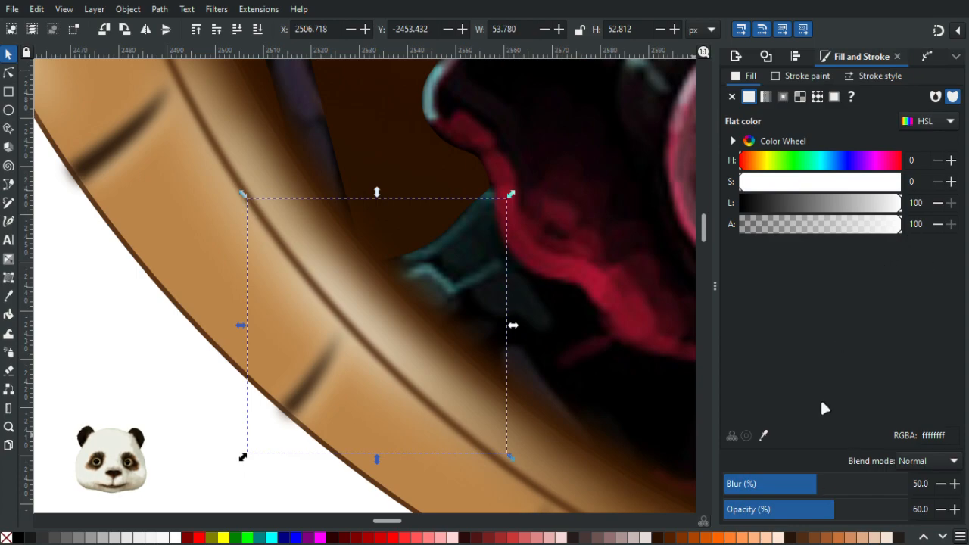
left_click_drag(383, 302, 413, 319)
key("Escape")
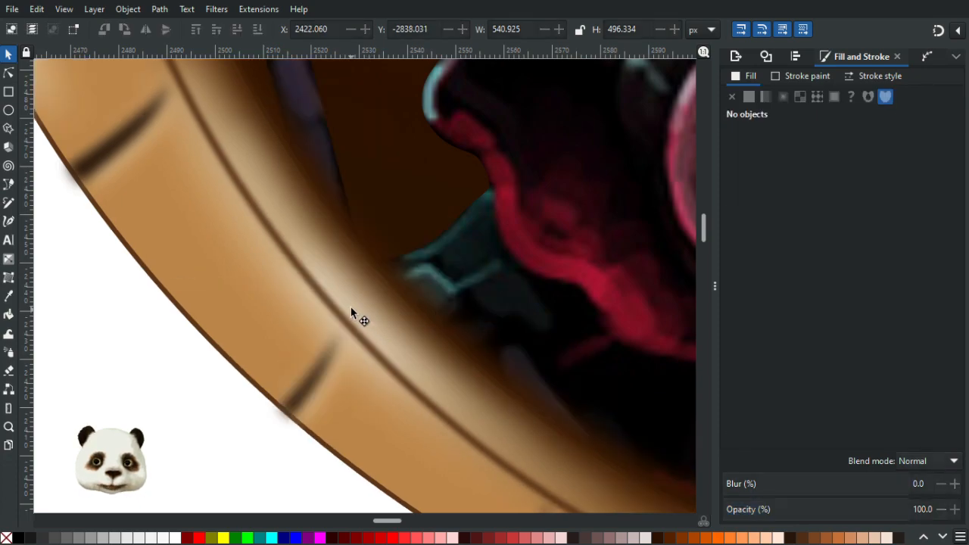
left_click(350, 304)
left_click_drag(400, 258, 454, 282)
key("ctrl+z")
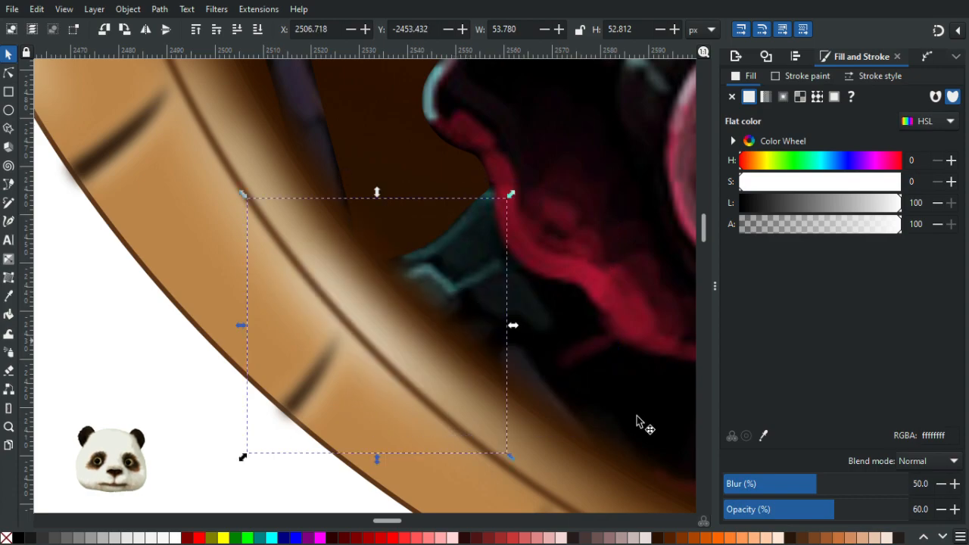
Set the small white highlight's opacity to 100% and its blur to 39.7%.
left_click_drag(859, 511, 962, 506)
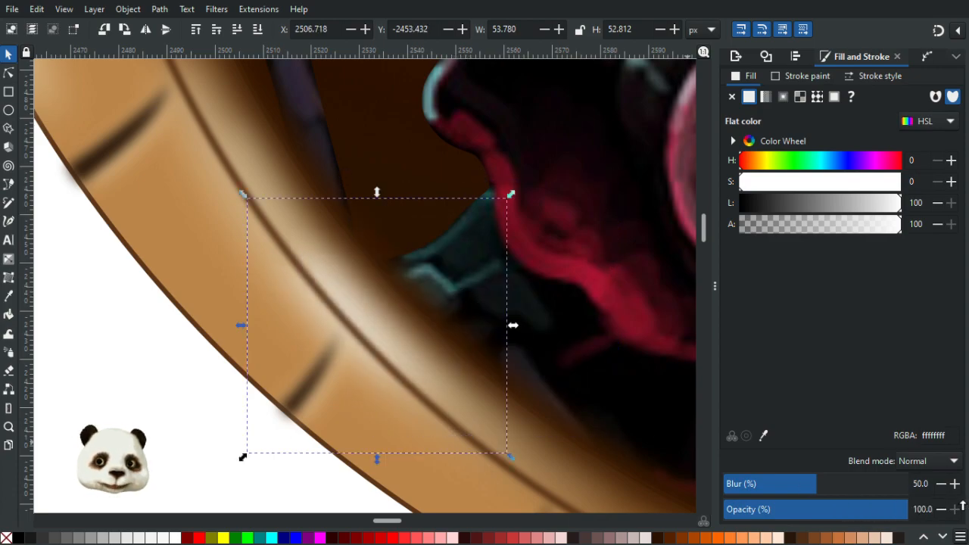
mouse_move(800, 483)
left_mouse_down()
mouse_move(785, 483)
mouse_move(799, 483)
left_mouse_up()
scroll(426, 429, "down", 3, "ctrl")
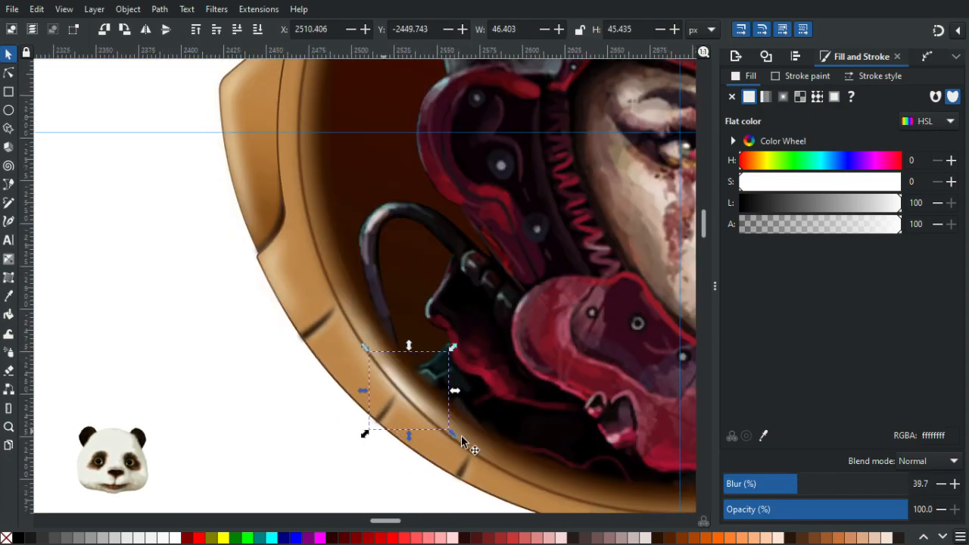
Enlarge the white highlight toward its upper-left end to about 58 px wide and shift it slightly inward from the groove.
left_click_drag(365, 348, 345, 328)
left_click(8, 73)
scroll(349, 378, "up", 2)
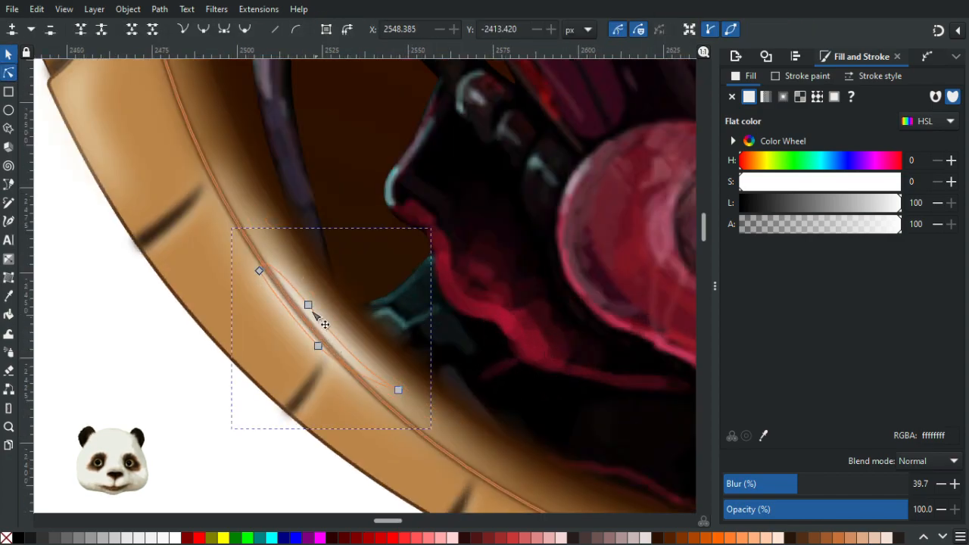
key("s")
left_click_drag(329, 334, 342, 335)
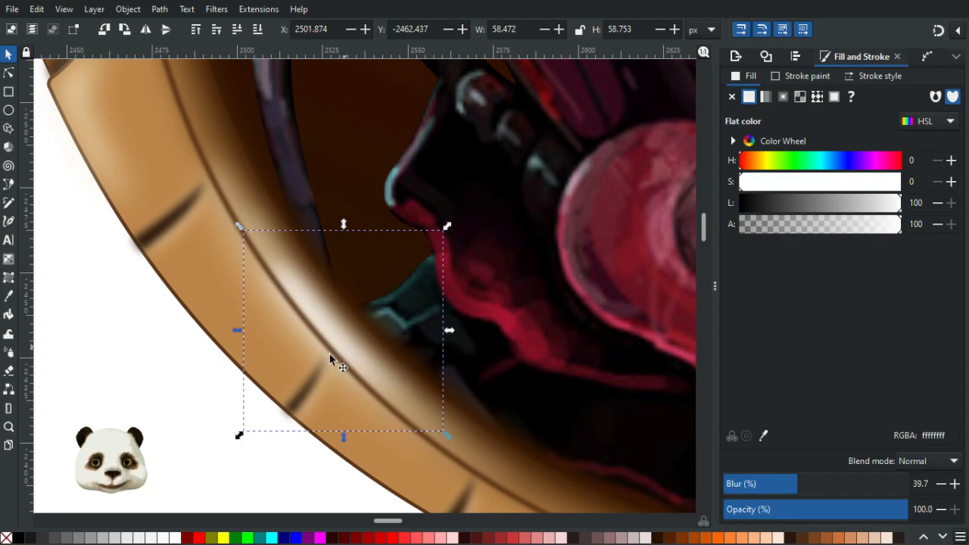
left_click(139, 405)
scroll(132, 412, "down", 4)
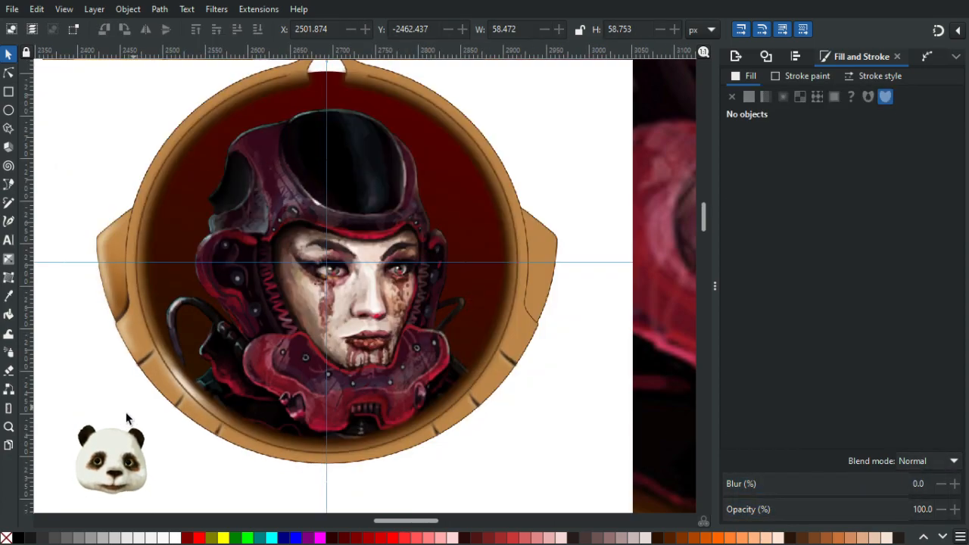
scroll(120, 411, "down", 1)
scroll(120, 418, "up", 1)
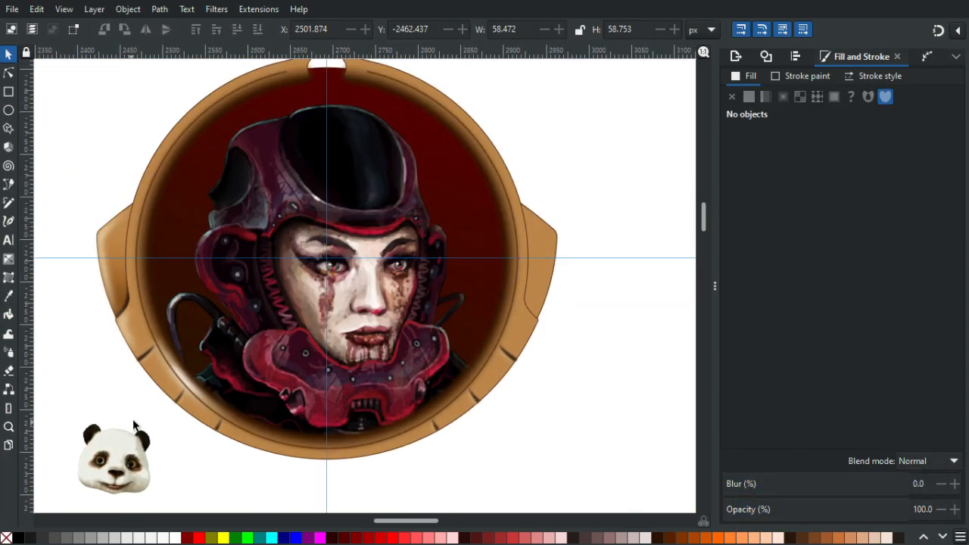
Reselect the white highlight and set its blur to 50% and its opacity to 20%.
scroll(133, 426, "up", 2)
left_click(232, 352)
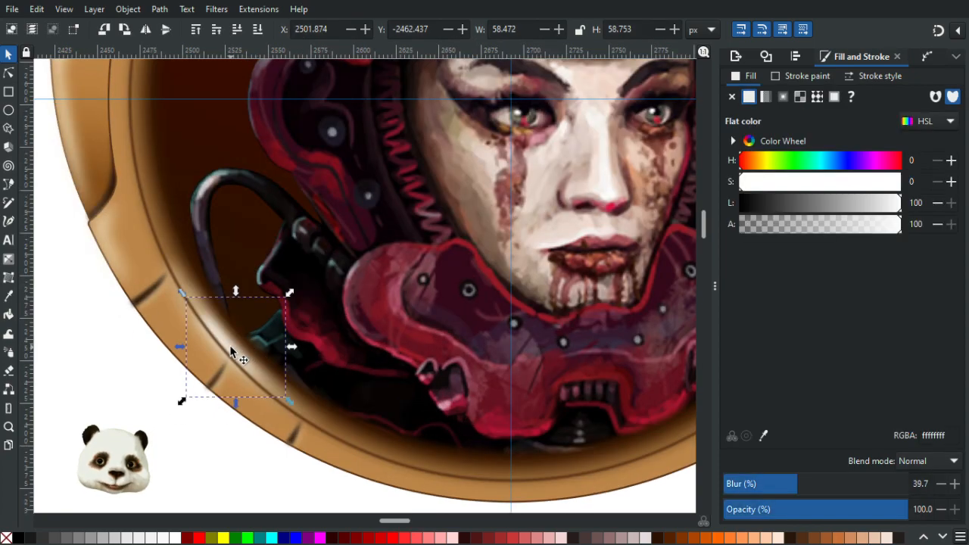
scroll(235, 351, "up", 2)
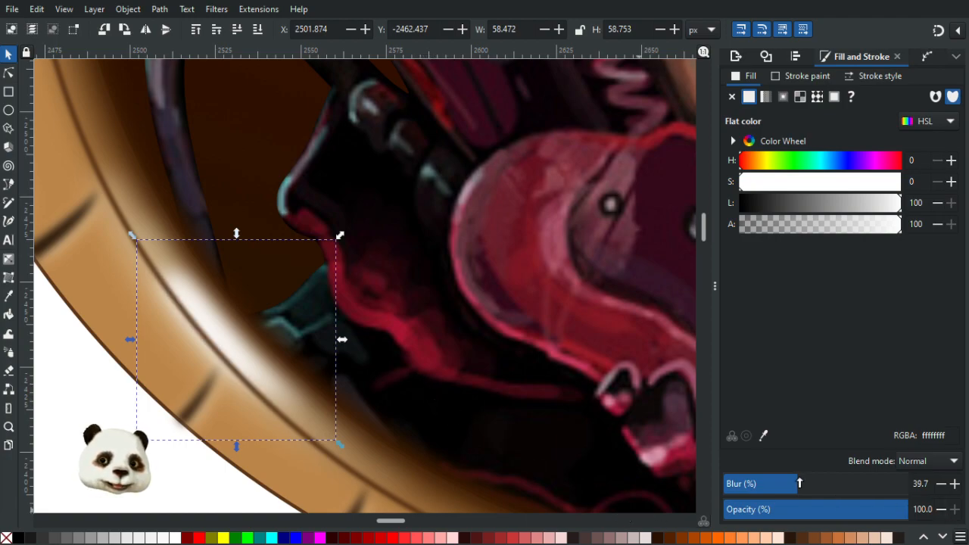
mouse_move(866, 512)
left_mouse_down()
mouse_move(835, 513)
mouse_move(825, 507)
mouse_move(833, 484)
mouse_move(807, 483)
mouse_move(780, 512)
mouse_move(730, 513)
mouse_move(755, 512)
left_mouse_up()
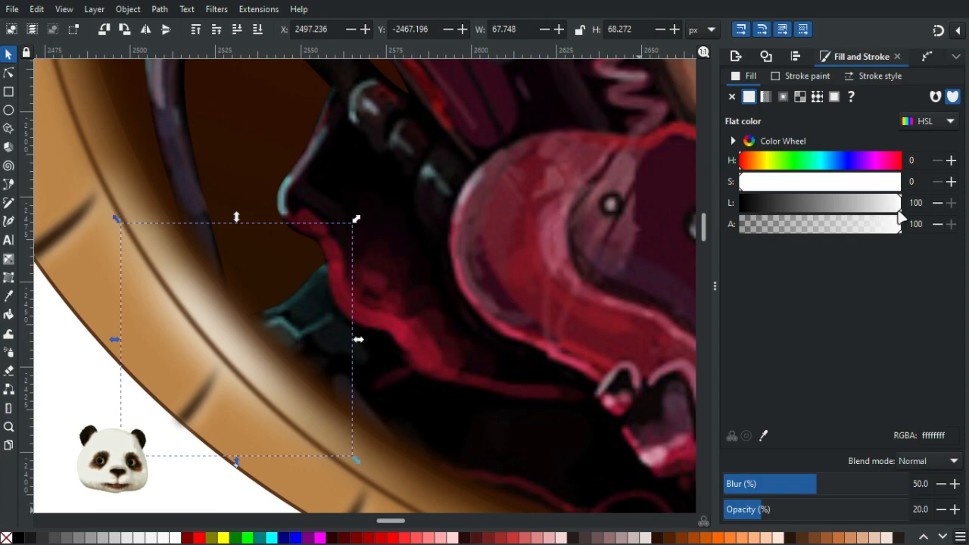
Recolour the faint white highlight with the tan b2966e sampled from the frame's shaded inner edge, and deselect it.
mouse_move(893, 207)
left_mouse_down()
mouse_move(863, 210)
mouse_move(876, 209)
left_mouse_up()
key("d")
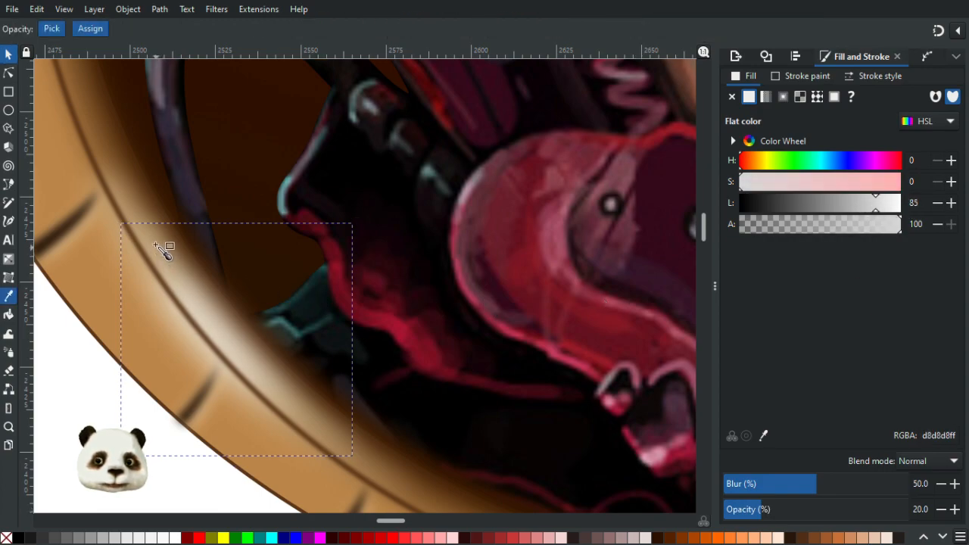
left_click(155, 244)
scroll(313, 372, "down", 1, "ctrl")
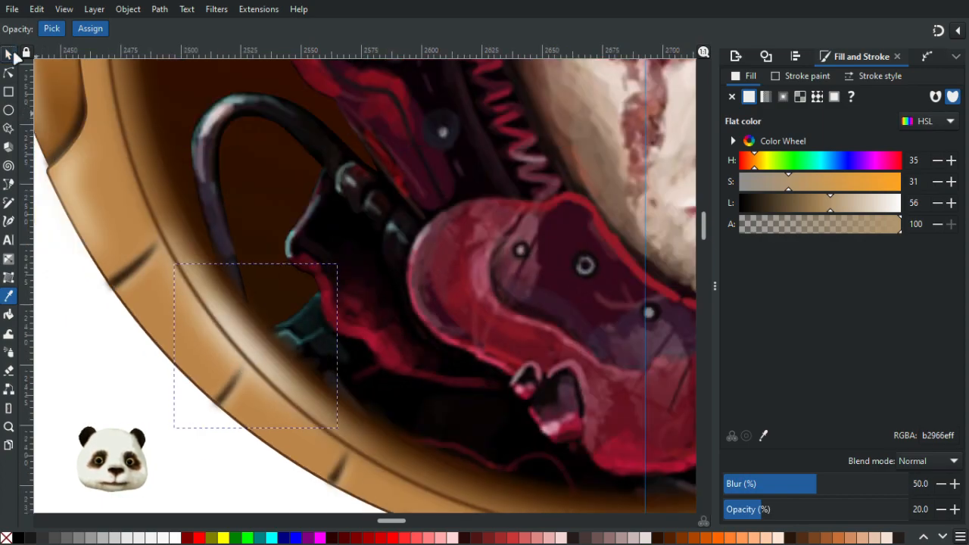
left_click(9, 54)
key("Escape")
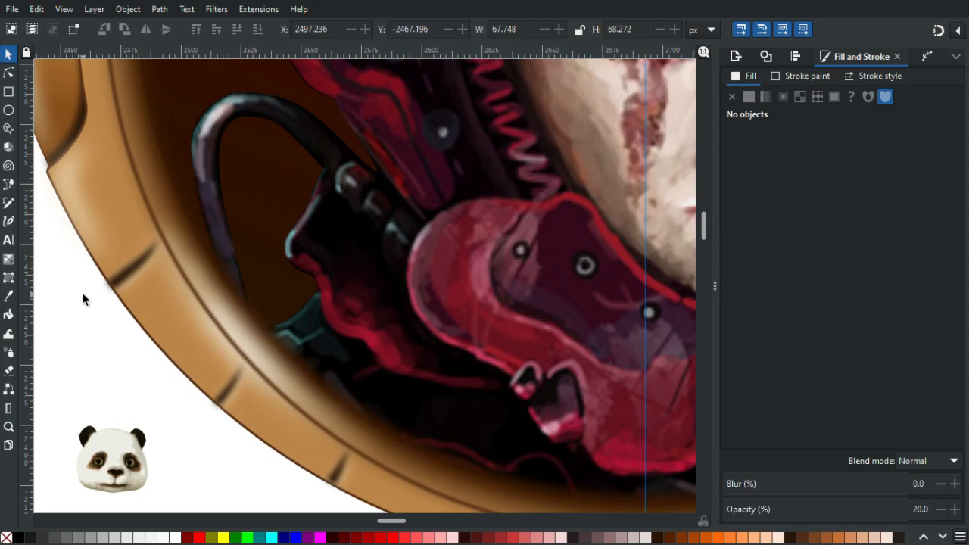
scroll(83, 299, "down", 4)
scroll(68, 320, "up", 2)
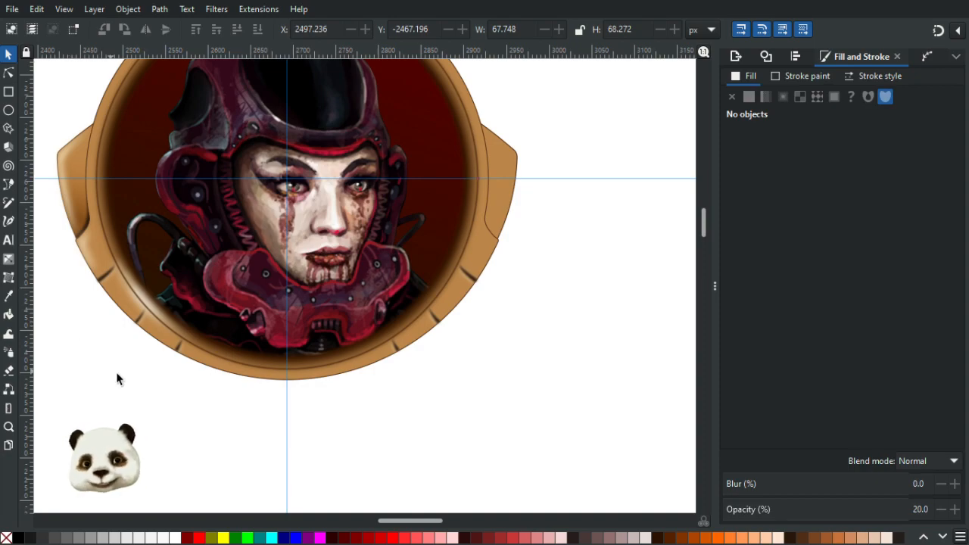
Examine the highlights on the frame's lower-left inner edge both close up and at reduced size.
scroll(117, 382, "down", 3)
scroll(117, 389, "up", 2)
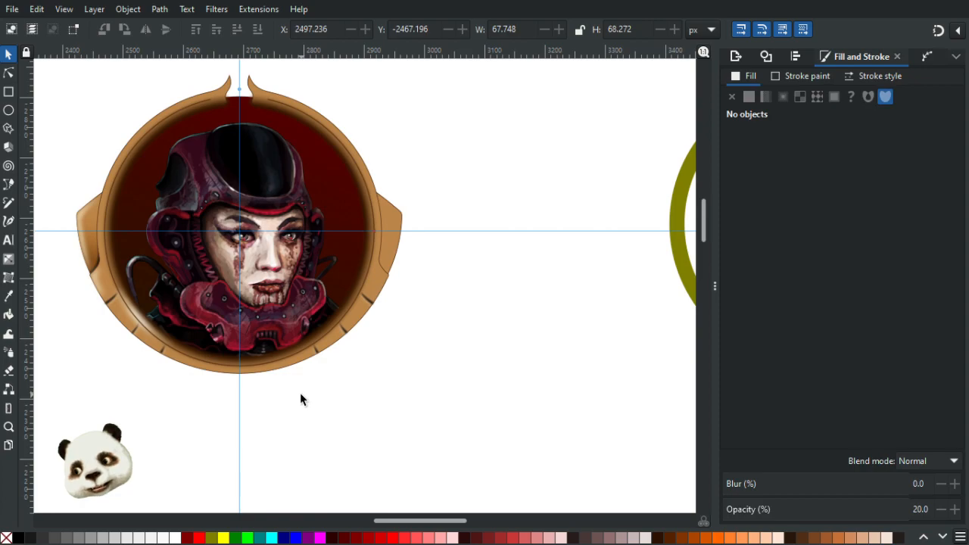
scroll(75, 336, "up", 2)
scroll(106, 325, "up", 2)
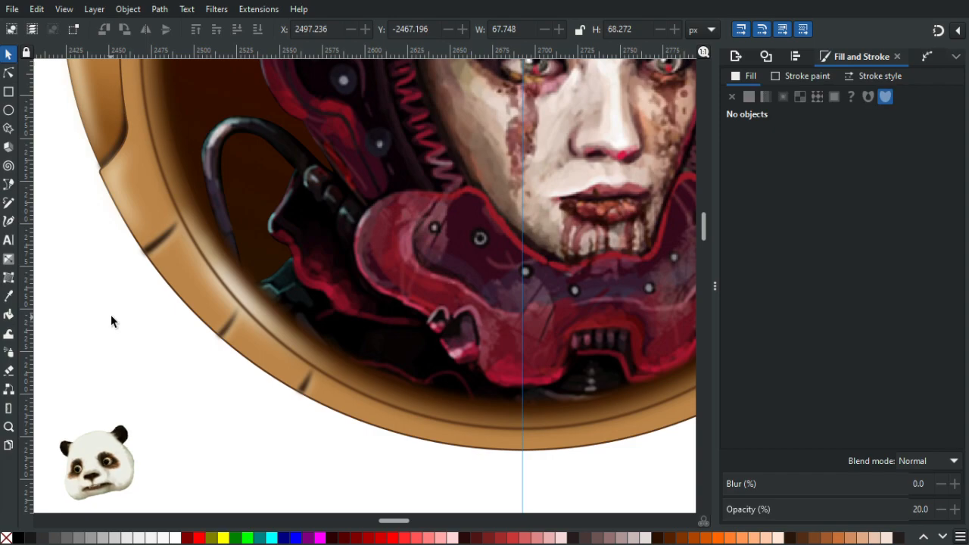
scroll(110, 314, "down", 4)
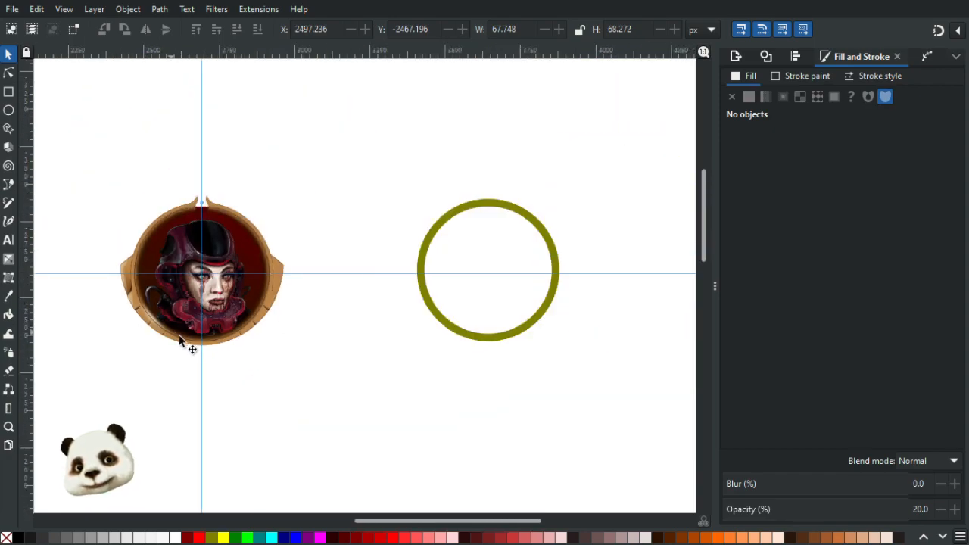
scroll(217, 356, "up", 2)
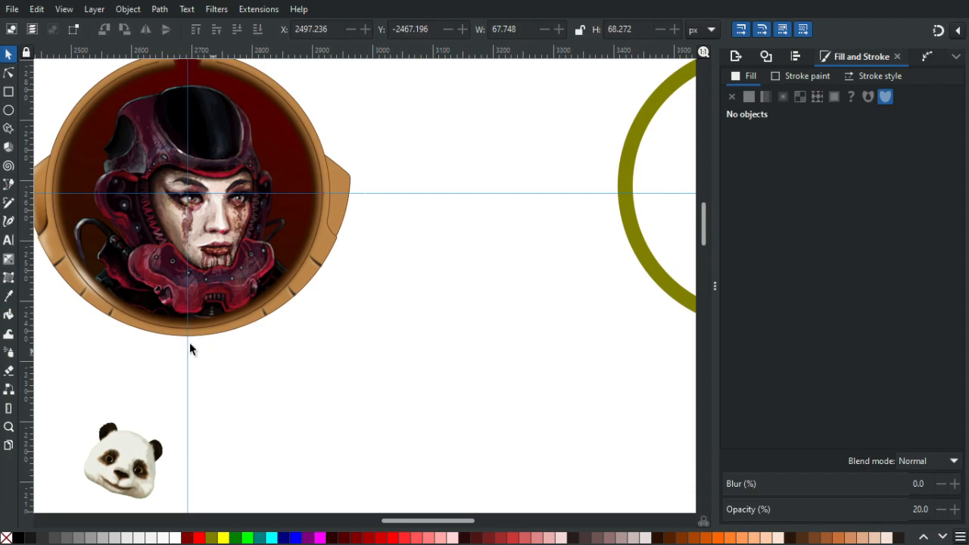
scroll(72, 309, "up", 3)
scroll(84, 310, "down", 2)
scroll(84, 310, "up", 2)
Reshape the lower end of the 30% opacity cream highlight on the frame's lower-left inner edge, and deselect it.
left_click(9, 73)
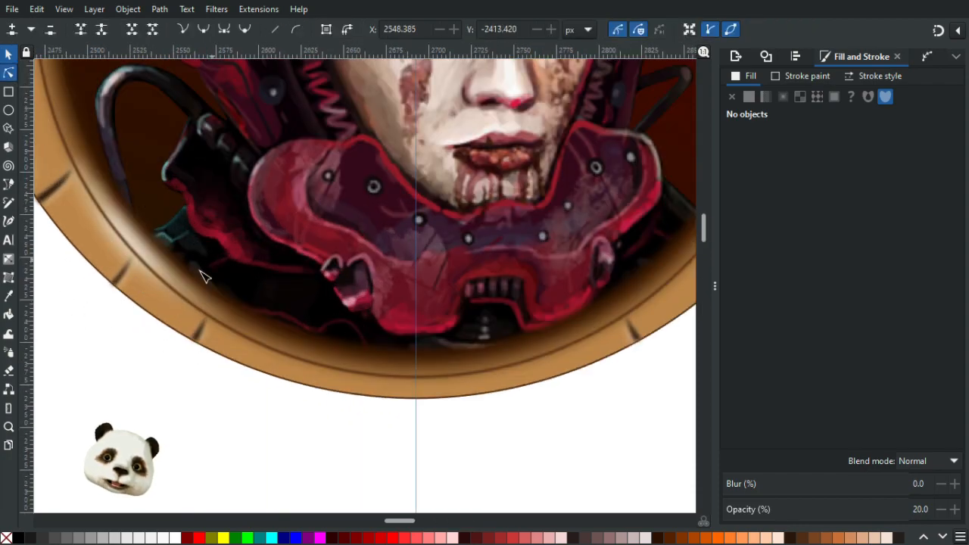
left_click(216, 302)
left_click_drag(201, 290, 185, 277)
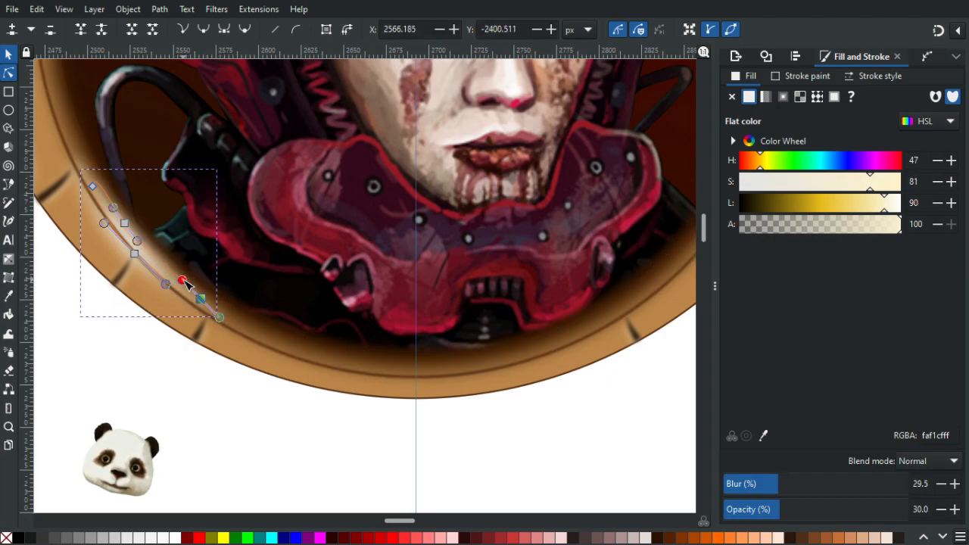
left_click(139, 368)
scroll(277, 448, "down", 2, "ctrl")
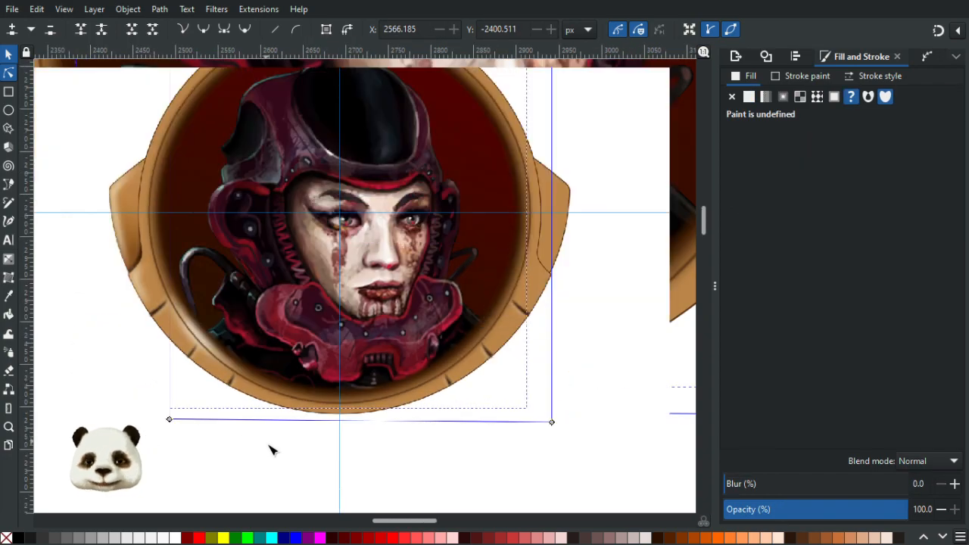
Shift the outer middle node of the 50% opacity cream highlight slightly toward the frame's groove, and deselect it.
scroll(161, 363, "up", 2, "ctrl")
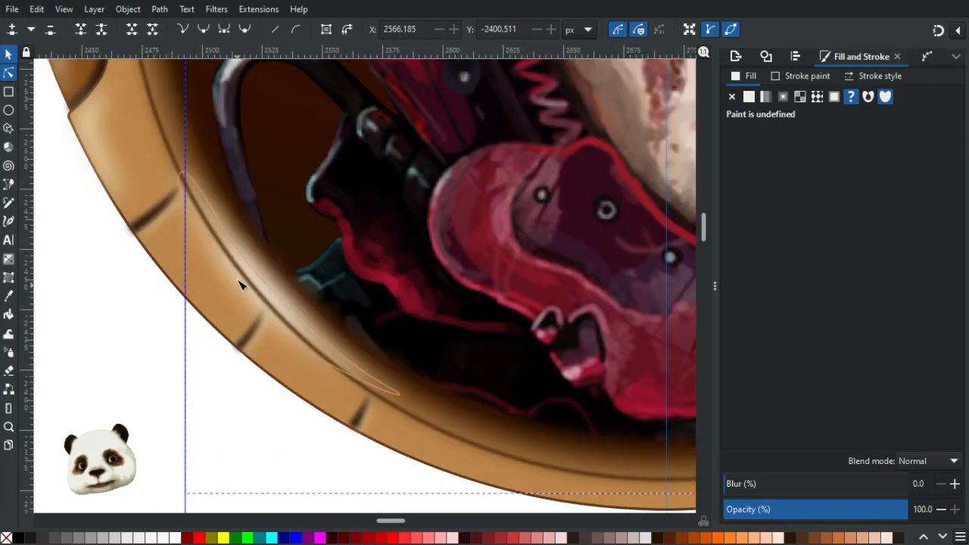
left_click(251, 304)
left_click_drag(261, 314, 256, 307)
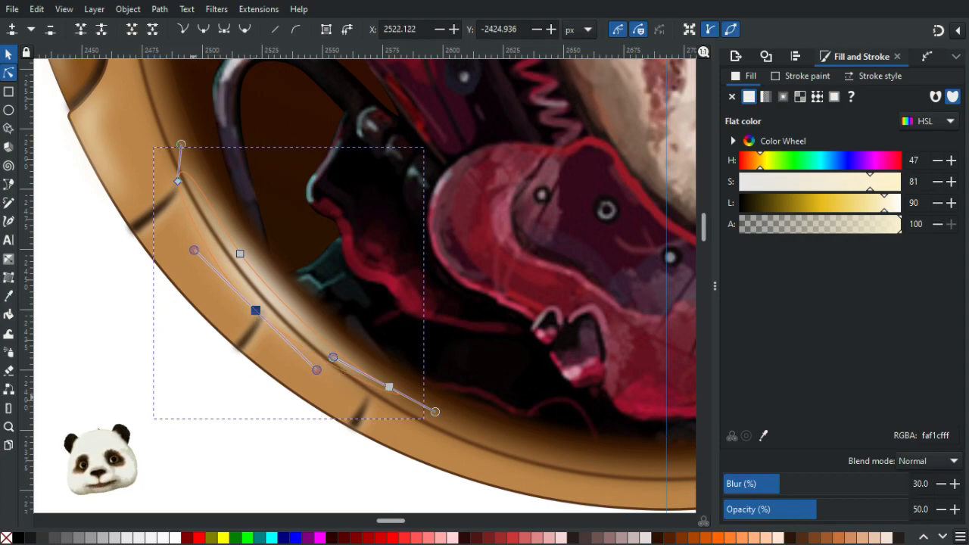
double_click(98, 422)
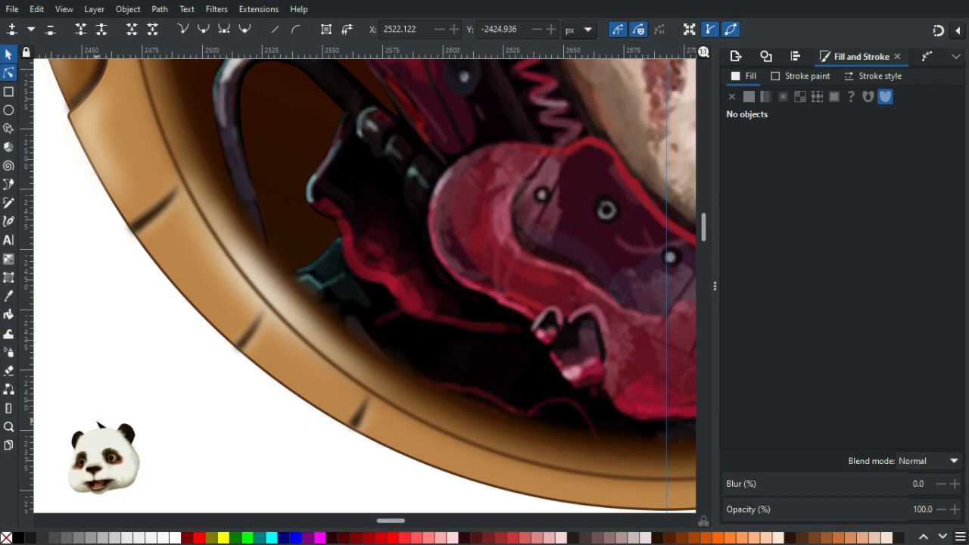
Compare the whole frame before and after the latest highlight edits by repeatedly undoing and redoing them.
scroll(174, 385, "down", 3)
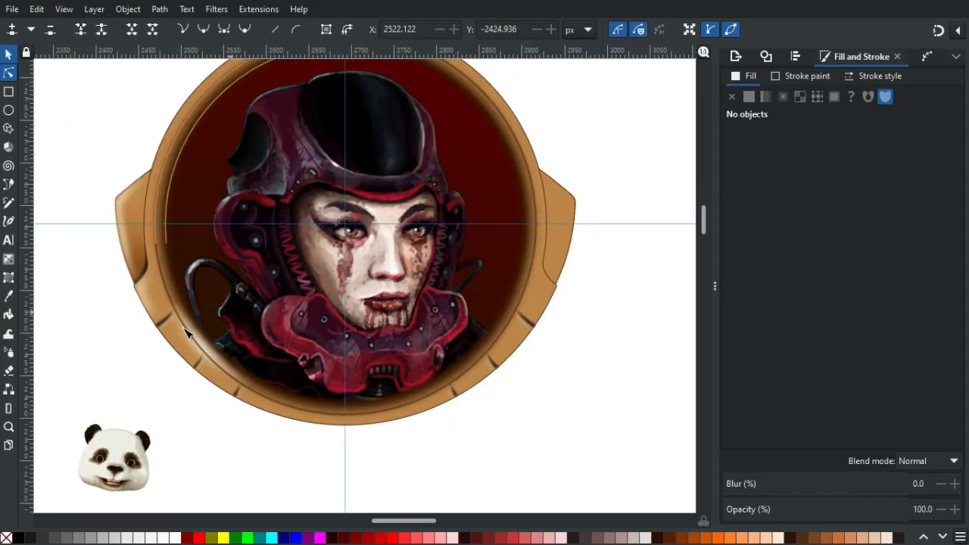
scroll(294, 428, "down", 1)
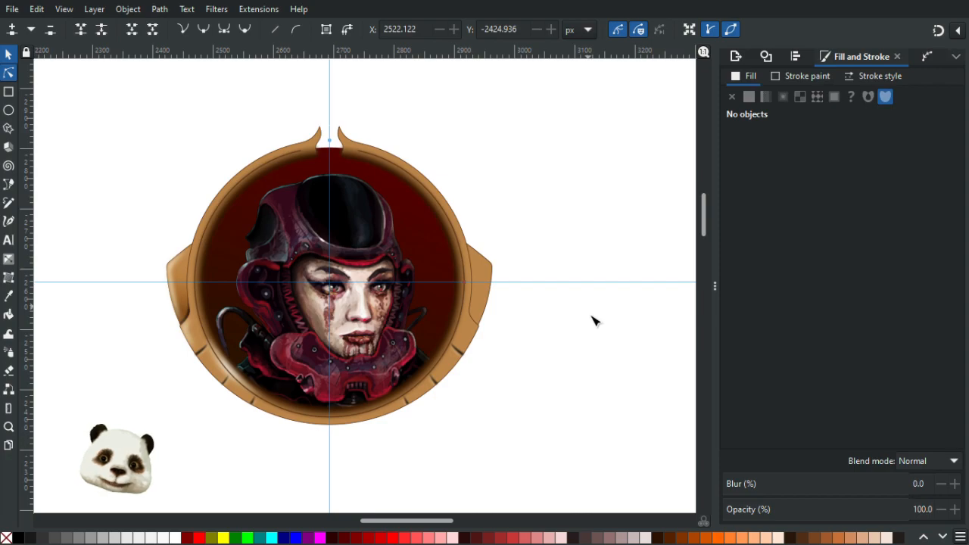
scroll(603, 383, "down", 2)
scroll(623, 390, "up", 1)
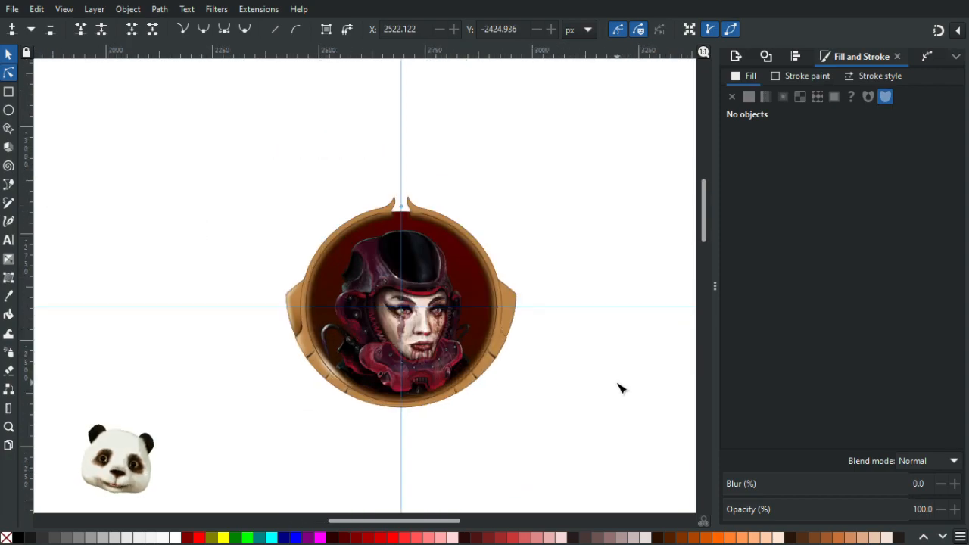
scroll(619, 389, "up", 1)
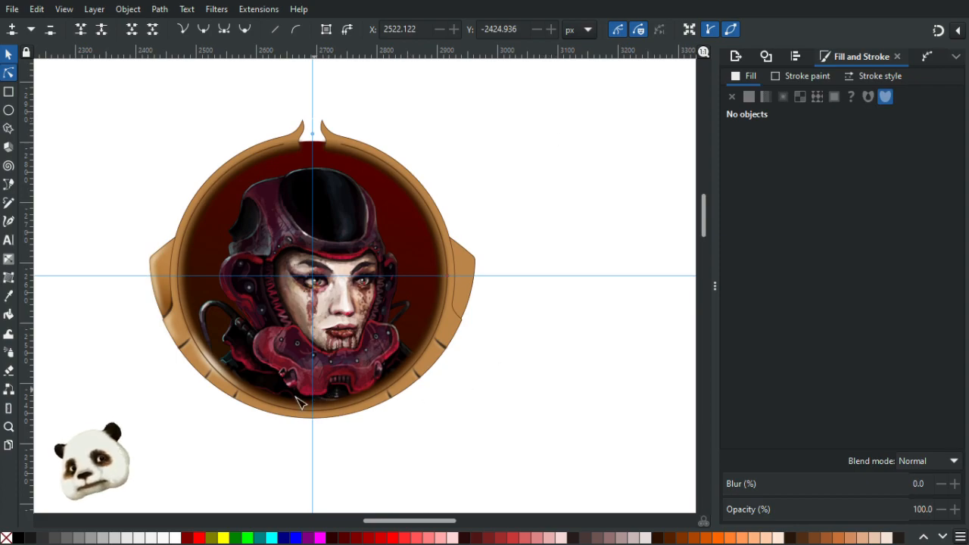
key("ctrl+z")
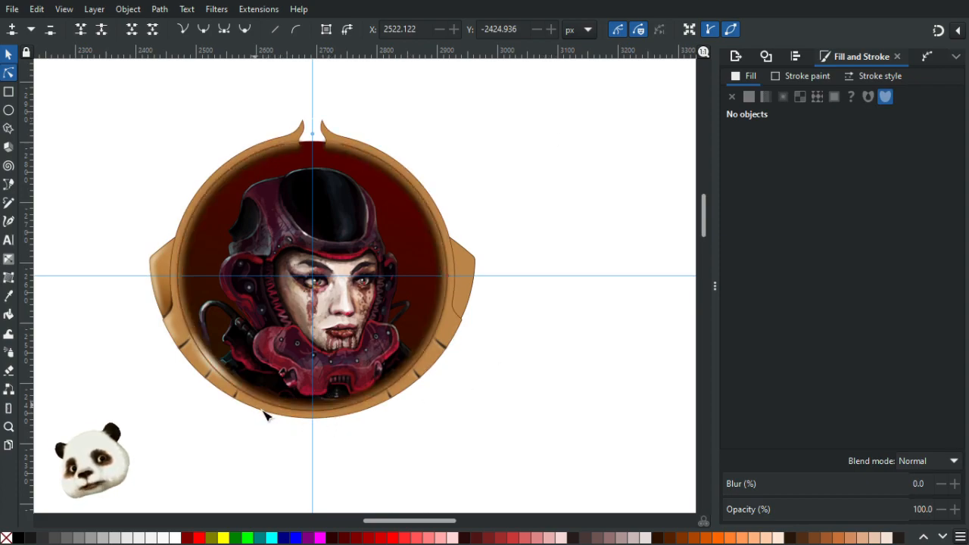
key("ctrl+shift+z")
key("ctrl+shift+z")
key("ctrl+shift+z")
key("ctrl+shift+z")
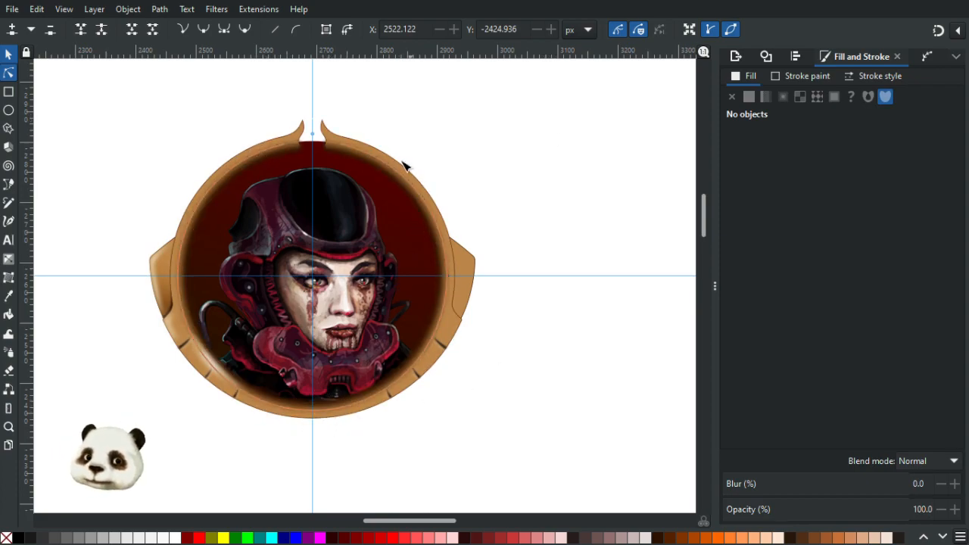
key("ctrl+z")
key("ctrl+z")
key("ctrl+shift+z")
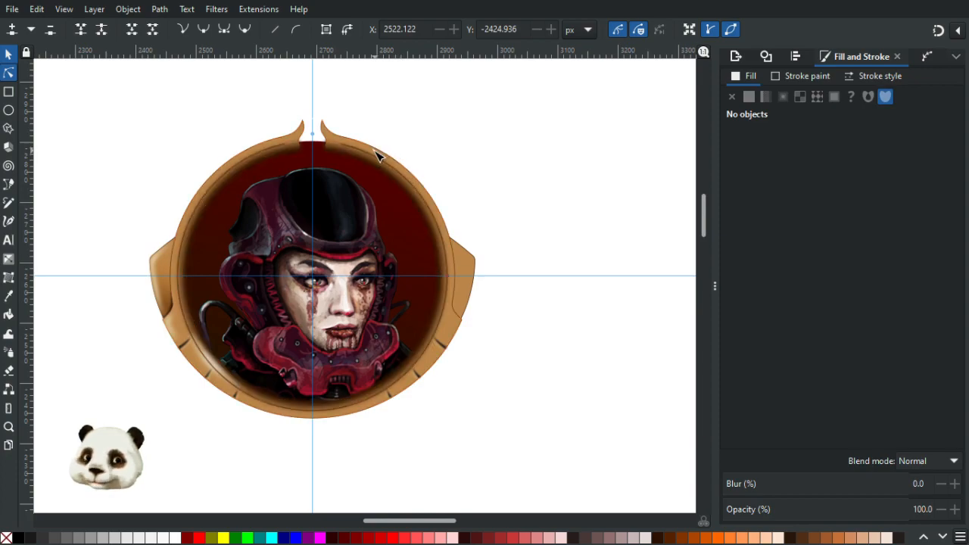
key("ctrl+z")
key("ctrl+z")
key("ctrl+z")
key("ctrl+z")
key("ctrl+z")
key("ctrl+z")
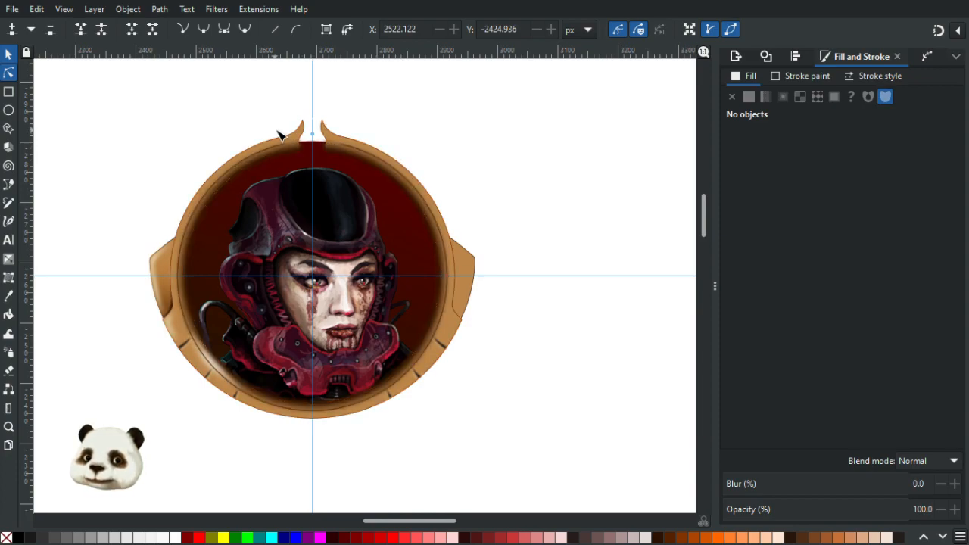
Give the inner frame ring a linear gradient from its lower left to its upper right, with the end stop in opaque bc8649.
left_click(434, 199)
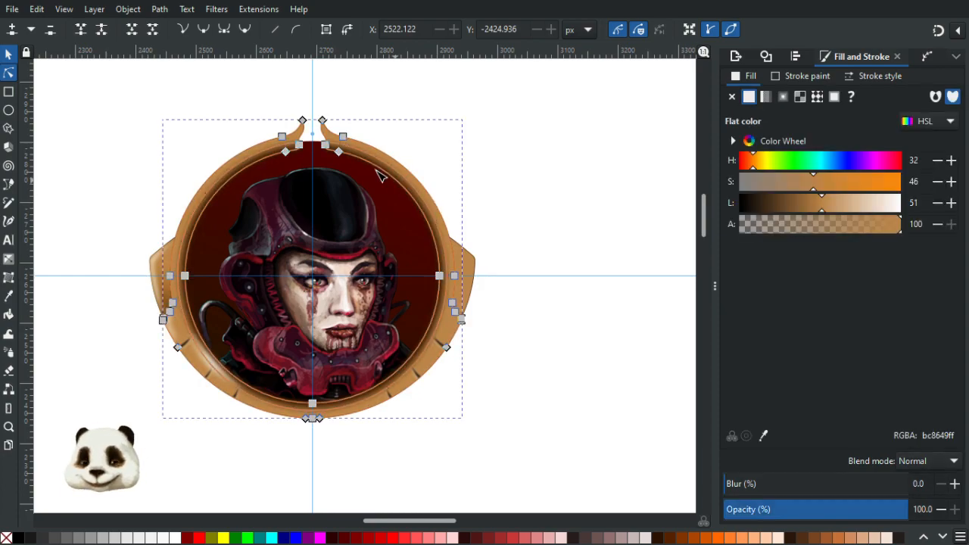
key("g")
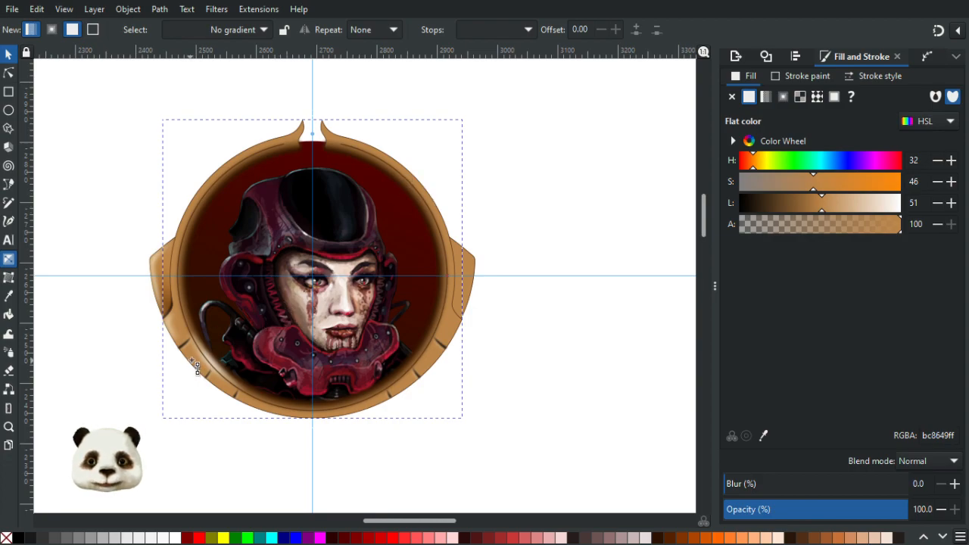
mouse_move(192, 358)
left_mouse_down()
mouse_move(396, 186)
mouse_move(419, 148)
left_mouse_up()
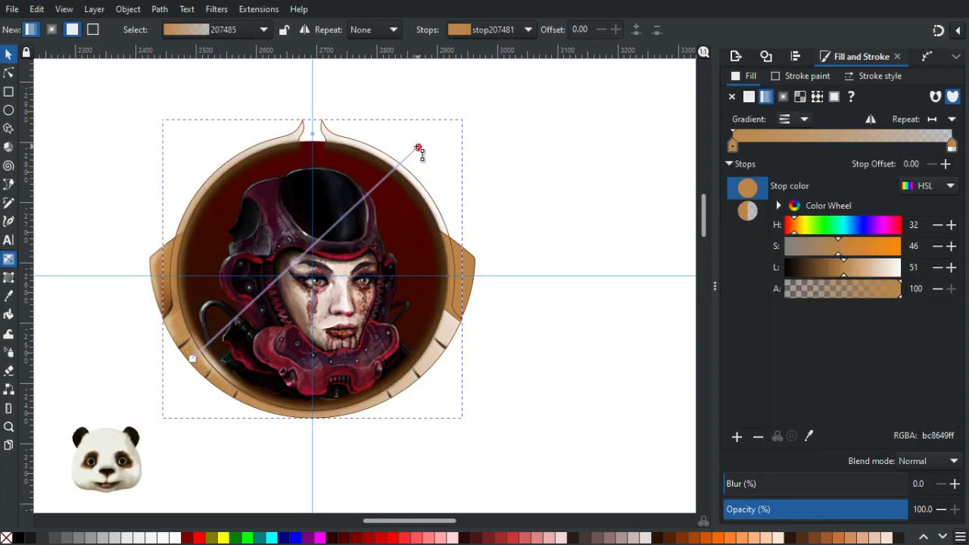
key("d")
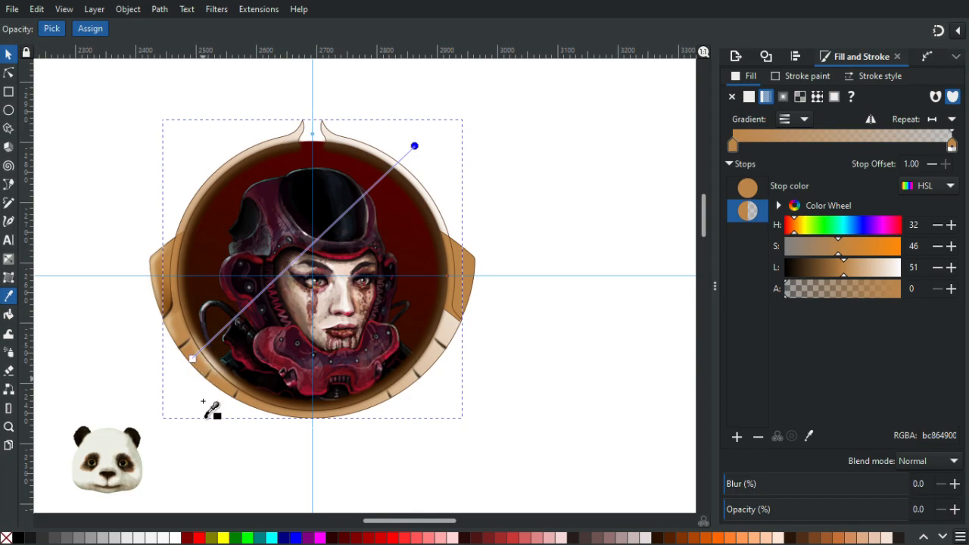
scroll(204, 392, "up", 1)
left_click(581, 206)
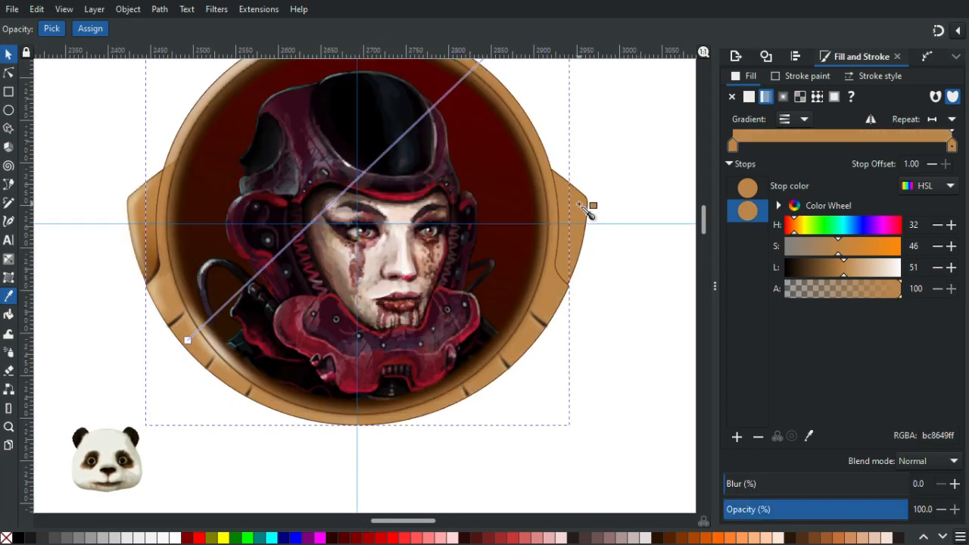
Darken the gradient's lower-left stop to lightness 45 and shift both gradient ends slightly along the frame ring.
left_click(187, 340)
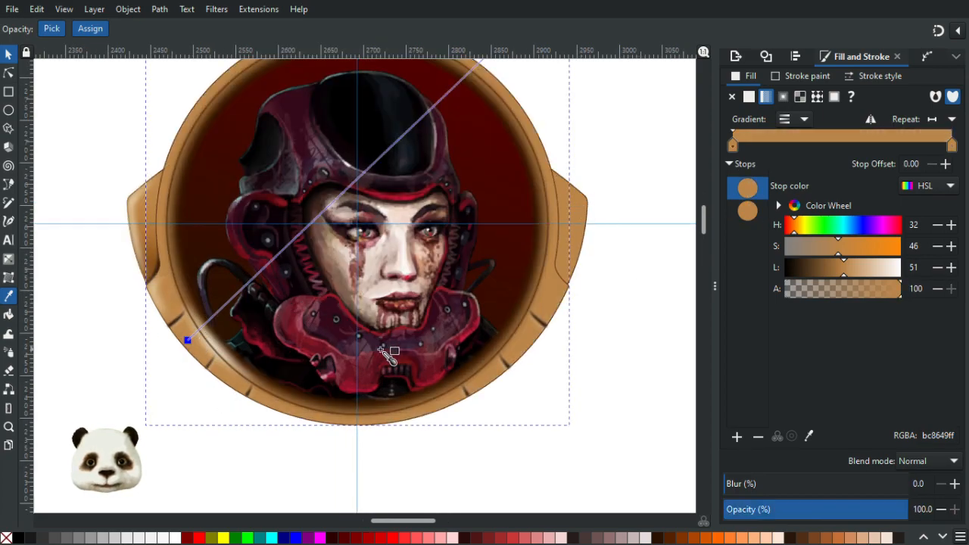
left_click(837, 268)
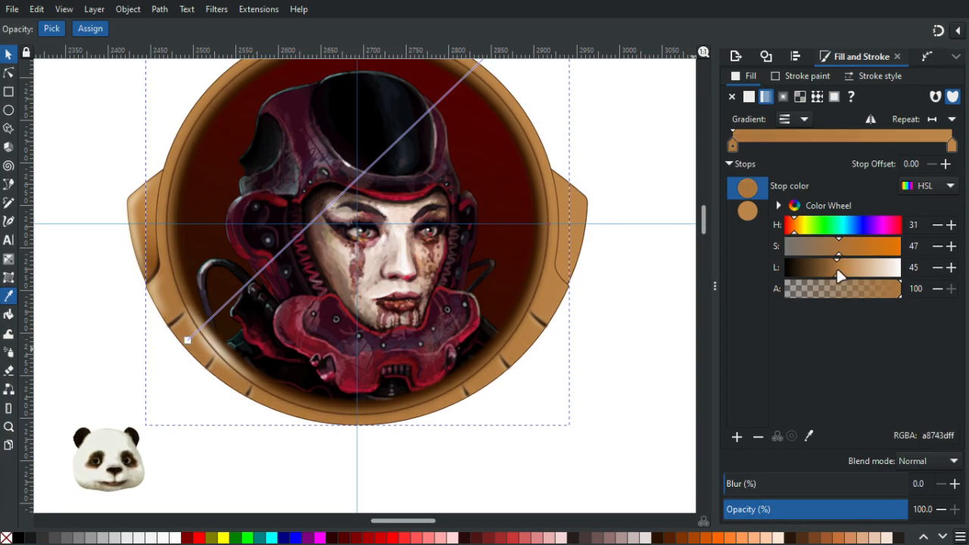
scroll(640, 239, "up", 4)
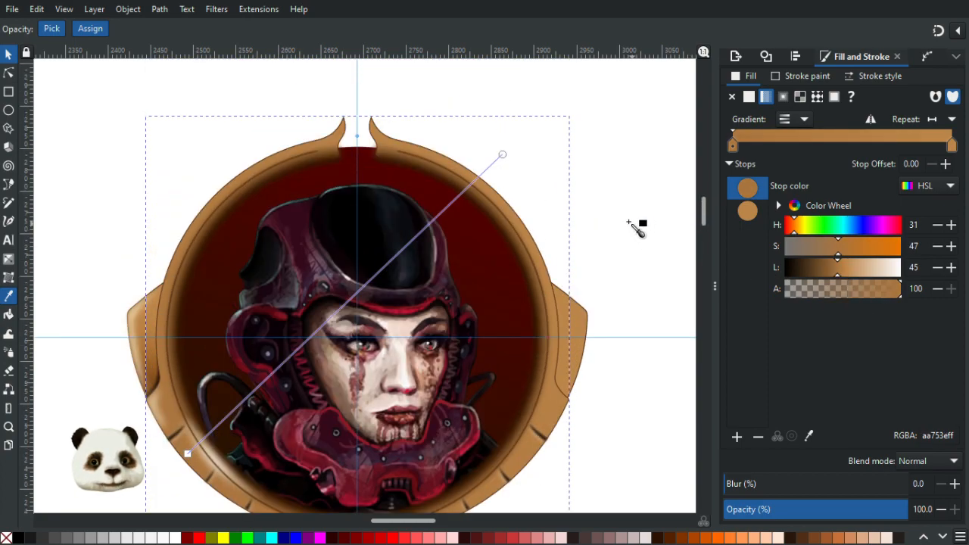
left_click_drag(503, 155, 487, 170)
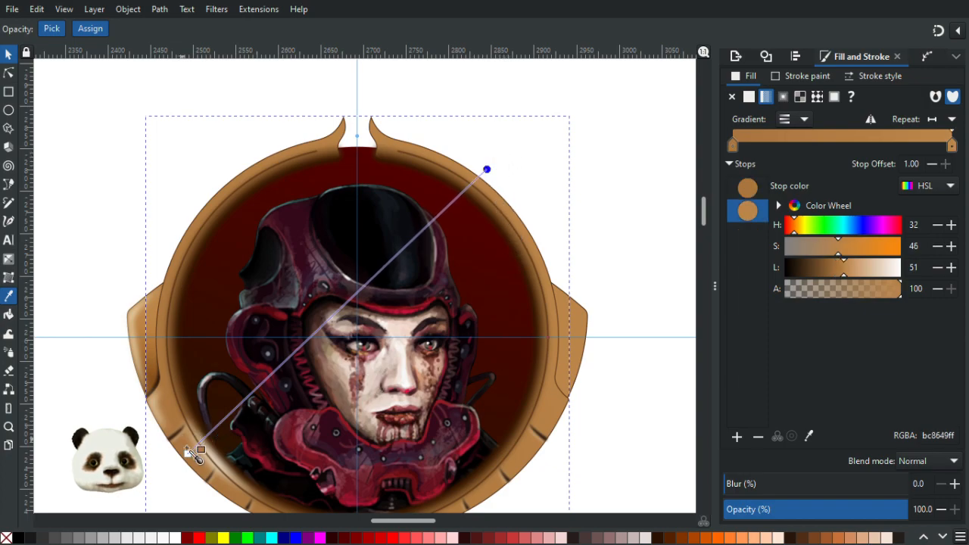
left_click_drag(189, 454, 199, 467)
Set the gradient's lower-left stop to the duller brown 966a3c with saturation 43 and lightness 41, and deselect the ring.
left_click_drag(838, 270, 832, 247)
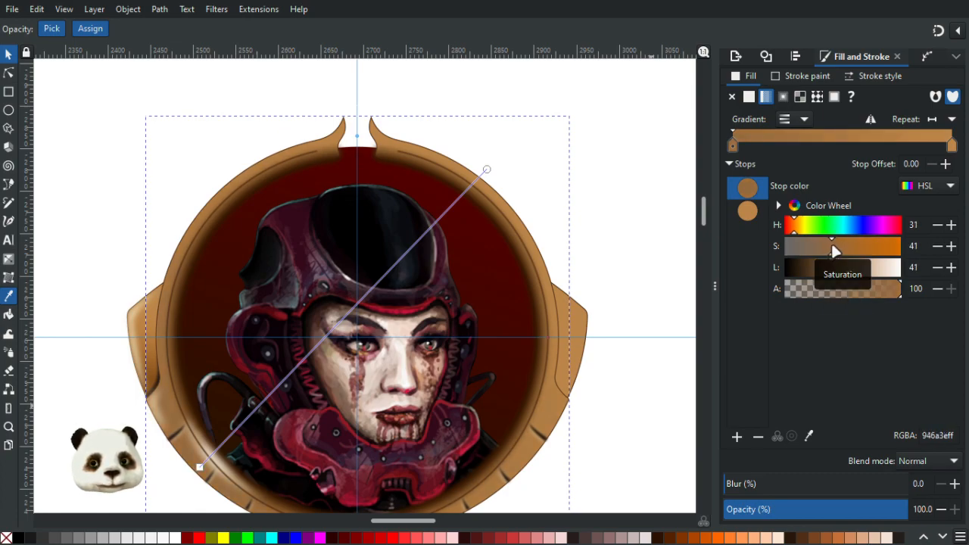
scroll(623, 249, "down", 3)
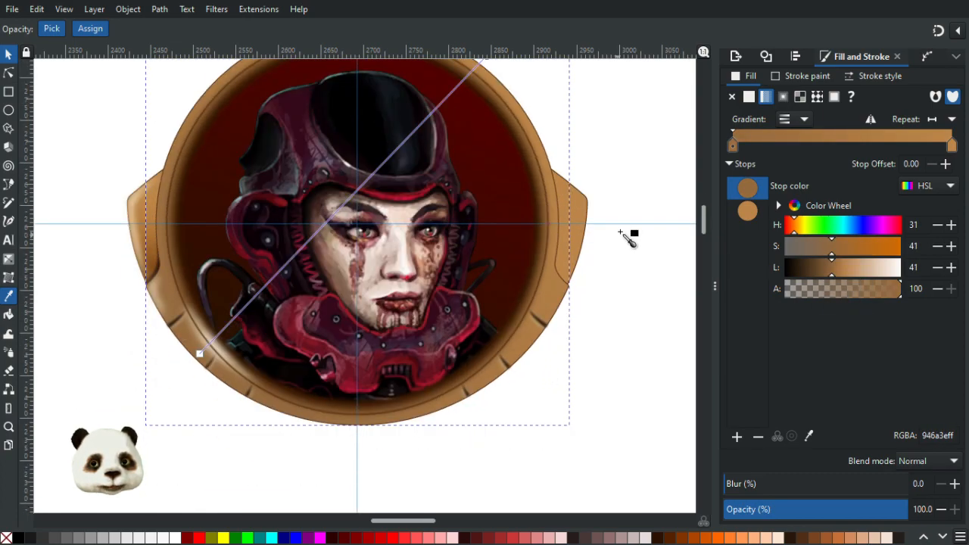
left_click(835, 255)
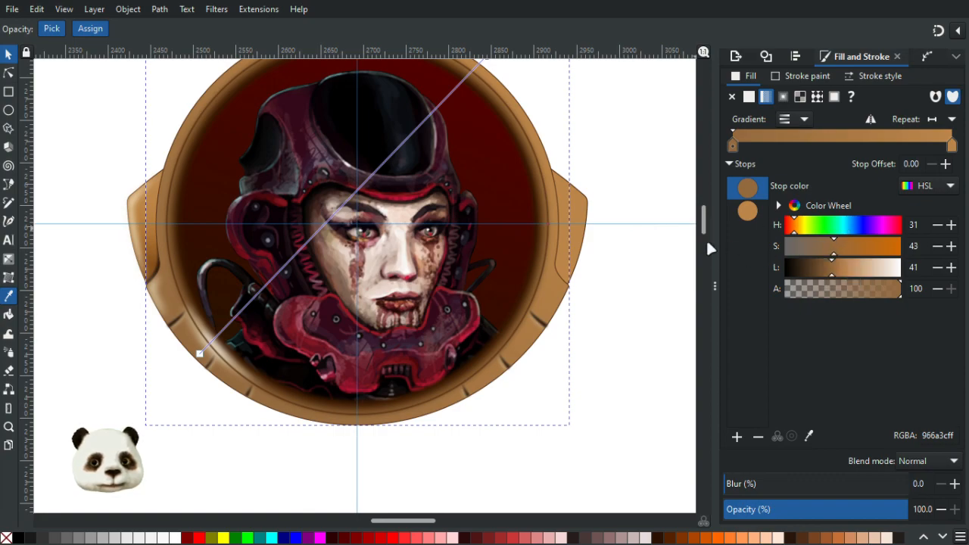
scroll(617, 220, "down", 1)
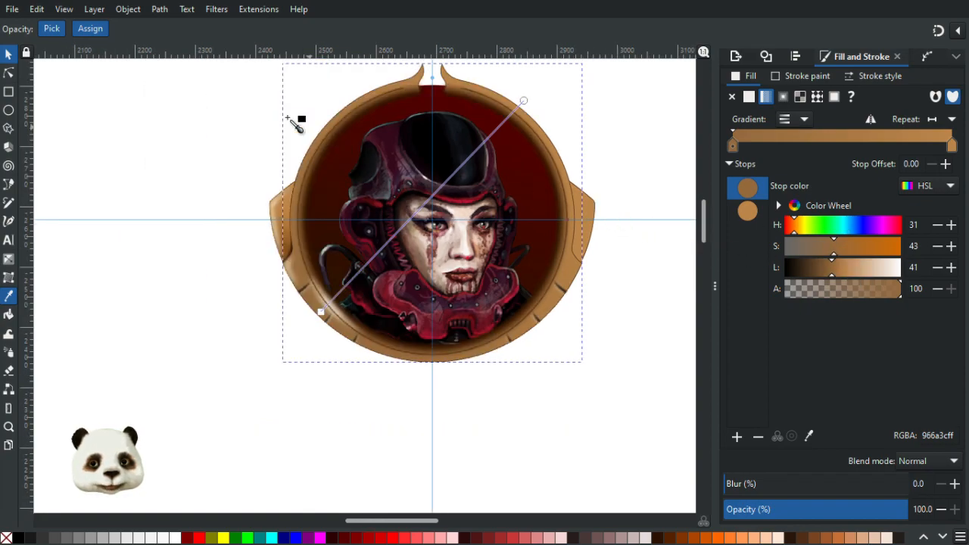
left_click(9, 54)
left_click(121, 124)
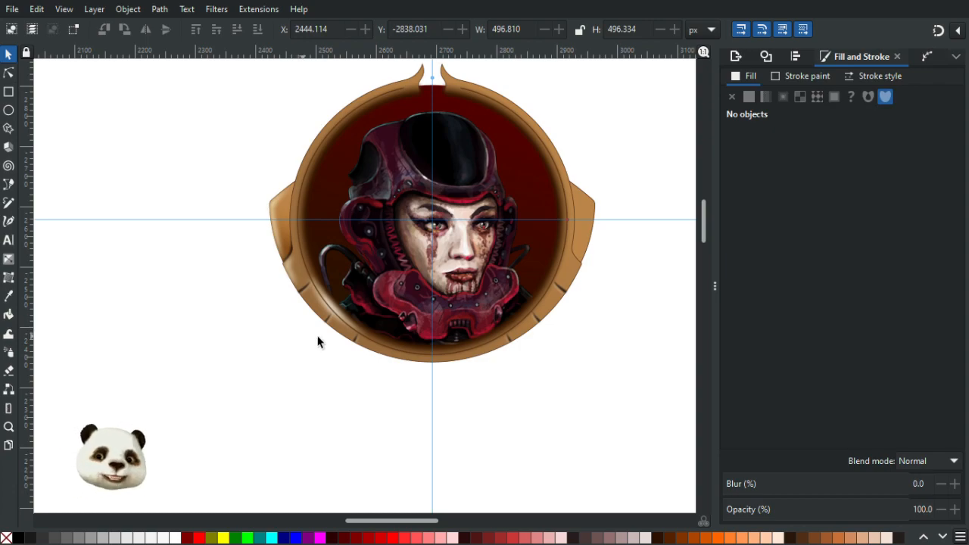
Move the lower-left end of the inner ring's gradient outward past the frame's edge, and deselect the ring.
scroll(477, 349, "down", 3)
scroll(477, 344, "up", 4)
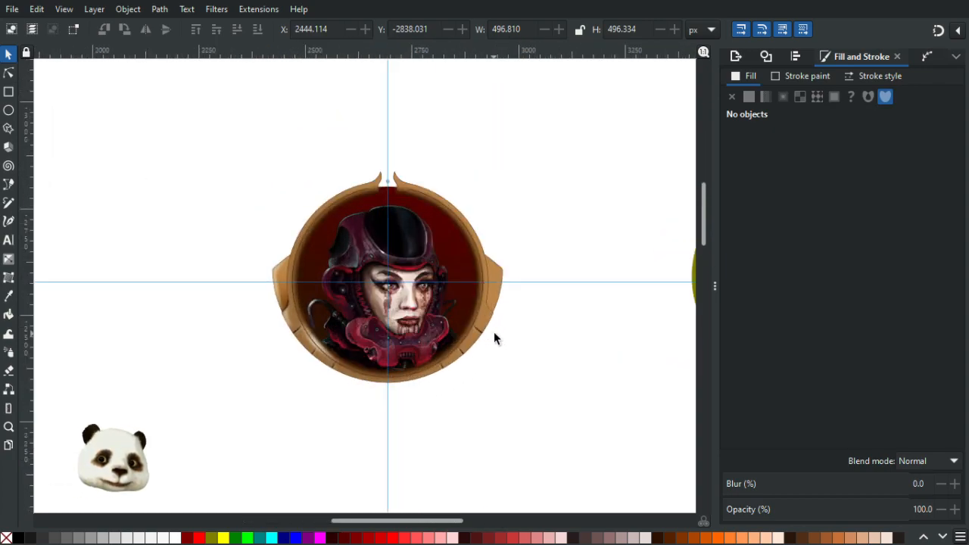
scroll(494, 332, "up", 1)
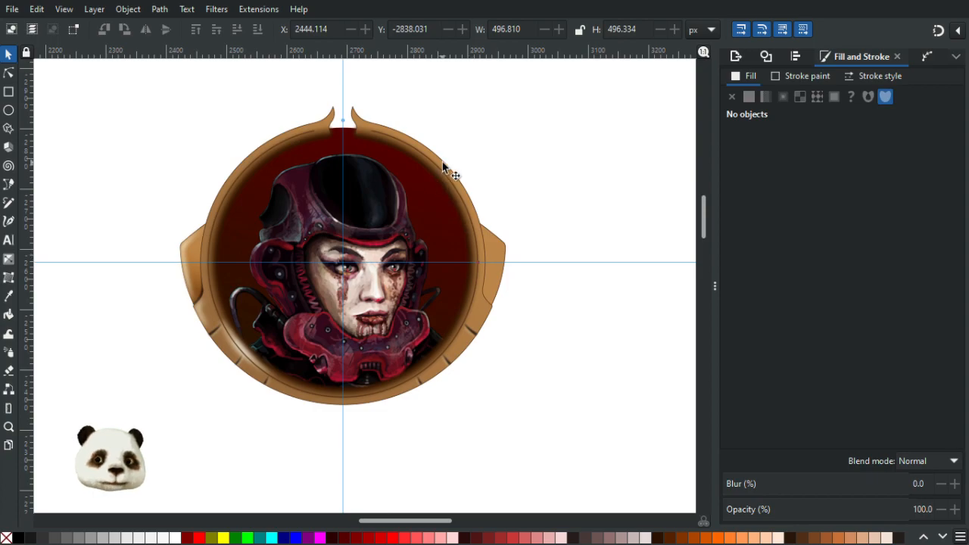
left_click(445, 167)
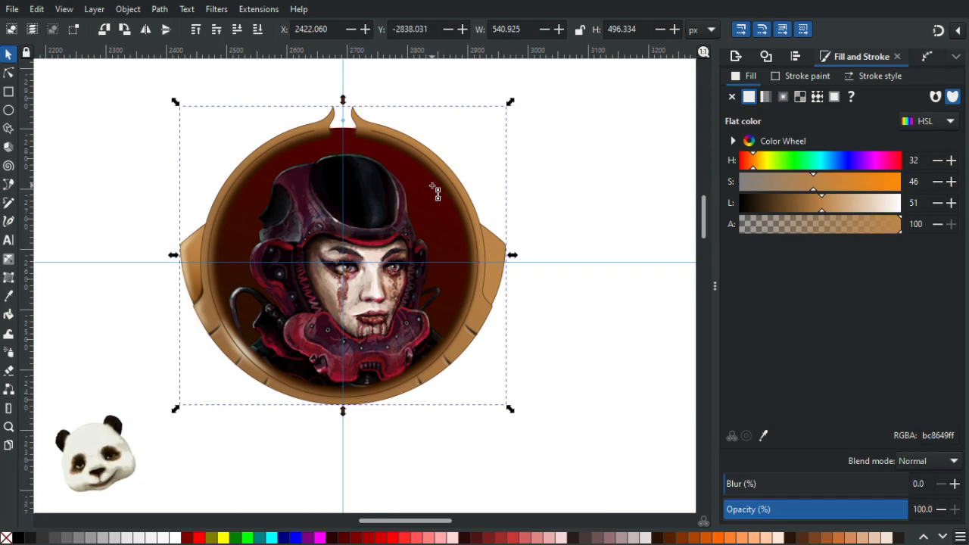
key("g")
left_click_drag(231, 353, 441, 157)
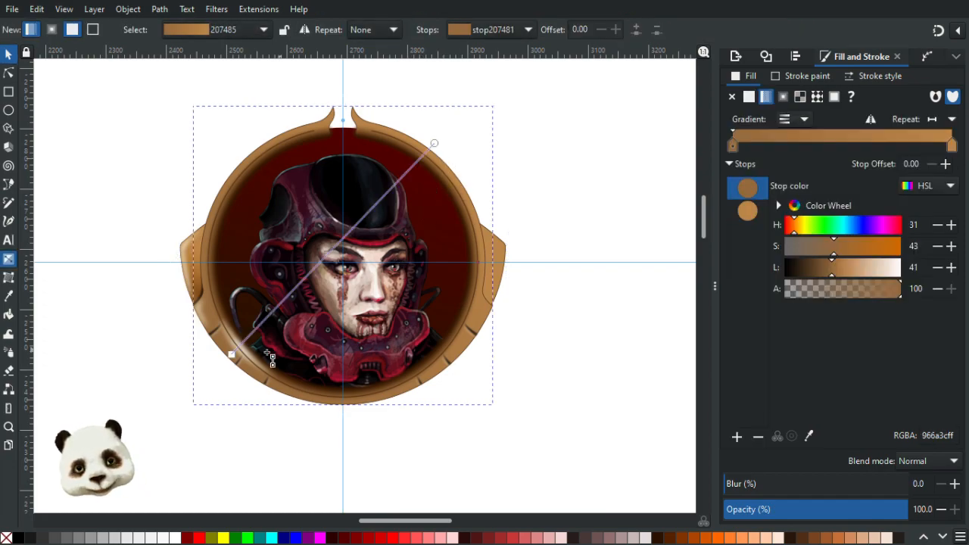
left_click_drag(231, 353, 209, 392)
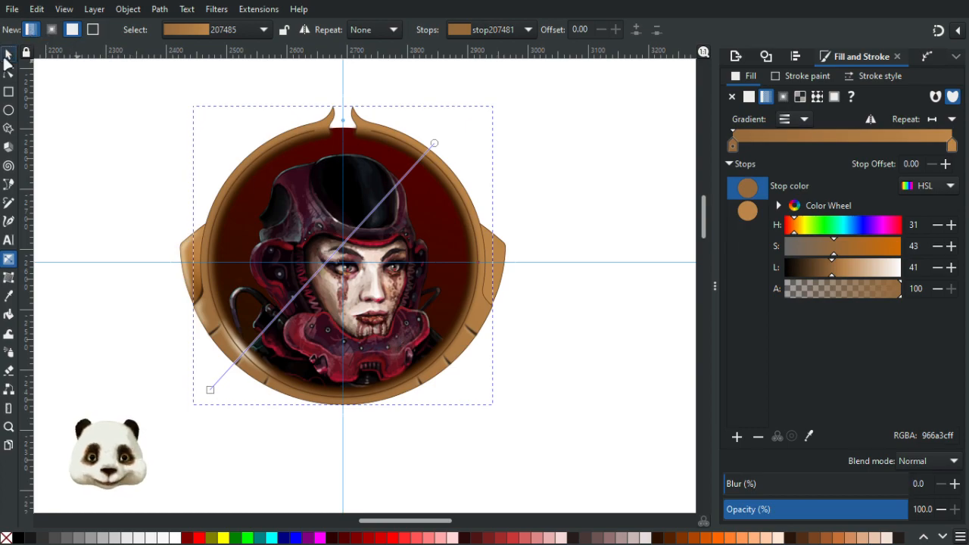
key("s")
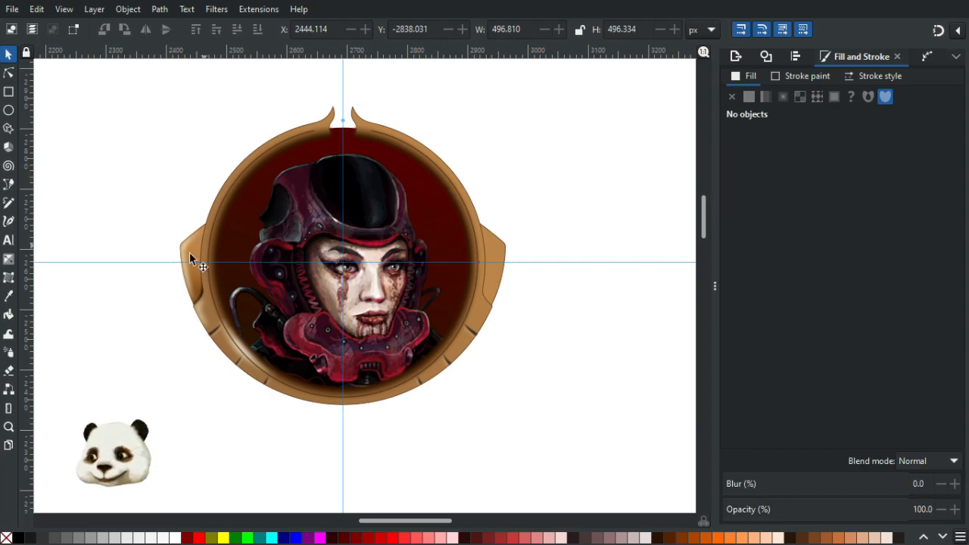
Delete the horizontal and vertical guides that cross the portrait.
scroll(185, 262, "up", 1, "ctrl")
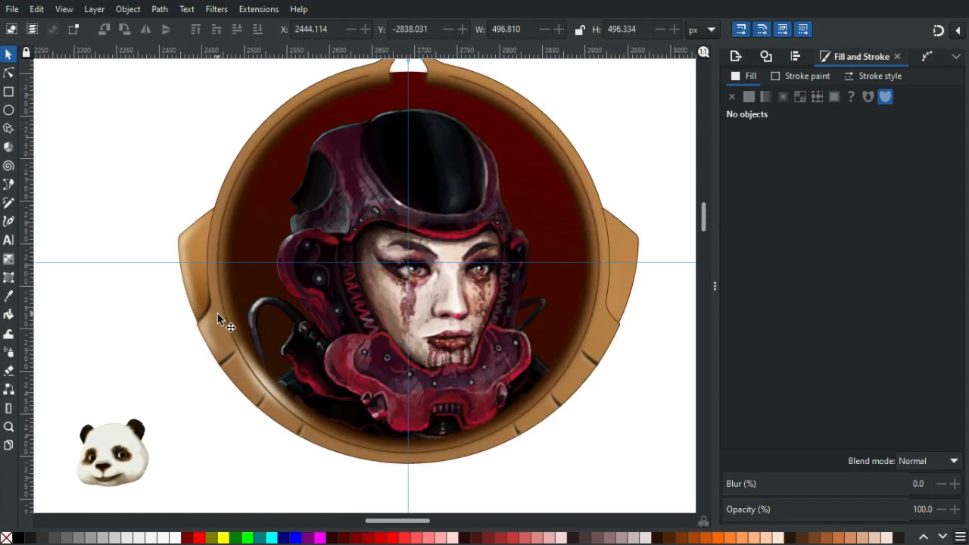
scroll(218, 313, "down", 1)
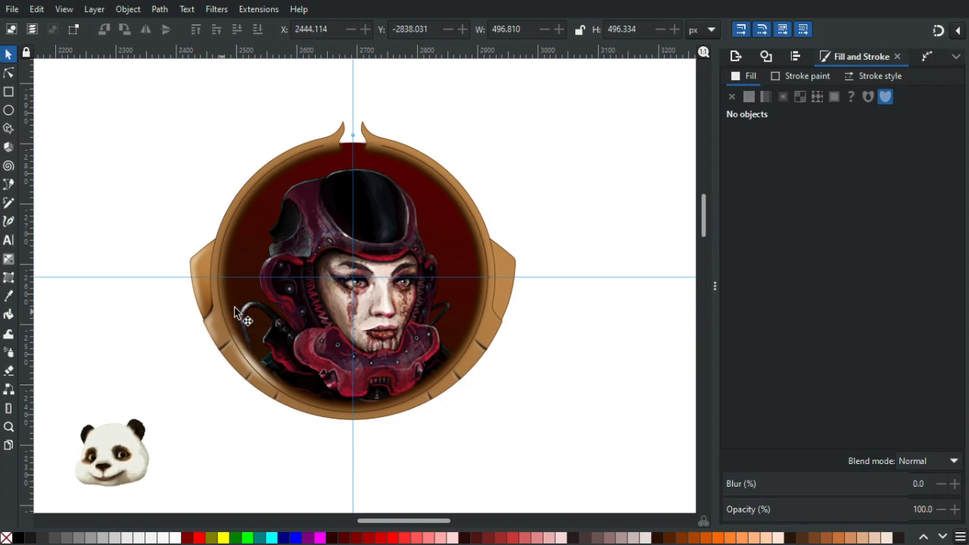
scroll(527, 291, "down", 2)
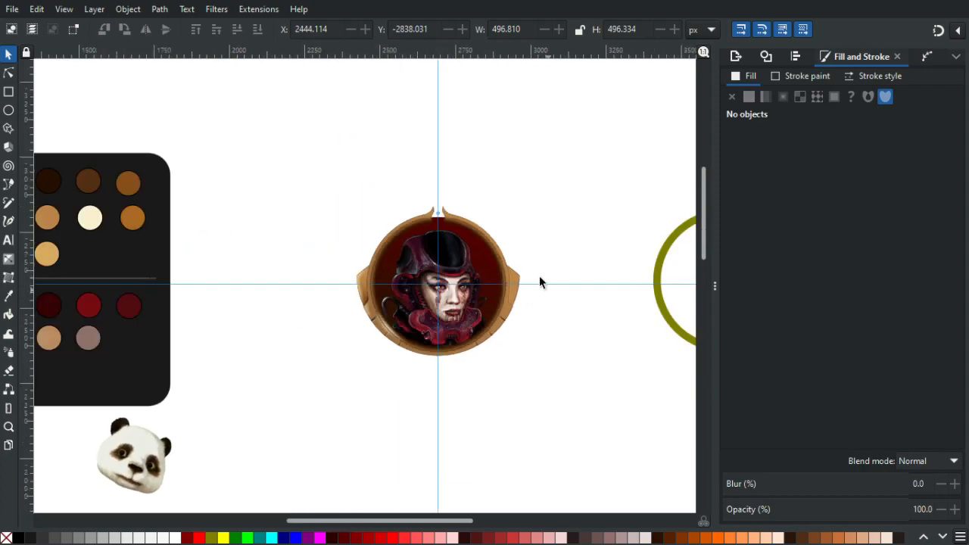
scroll(539, 251, "up", 2, "ctrl")
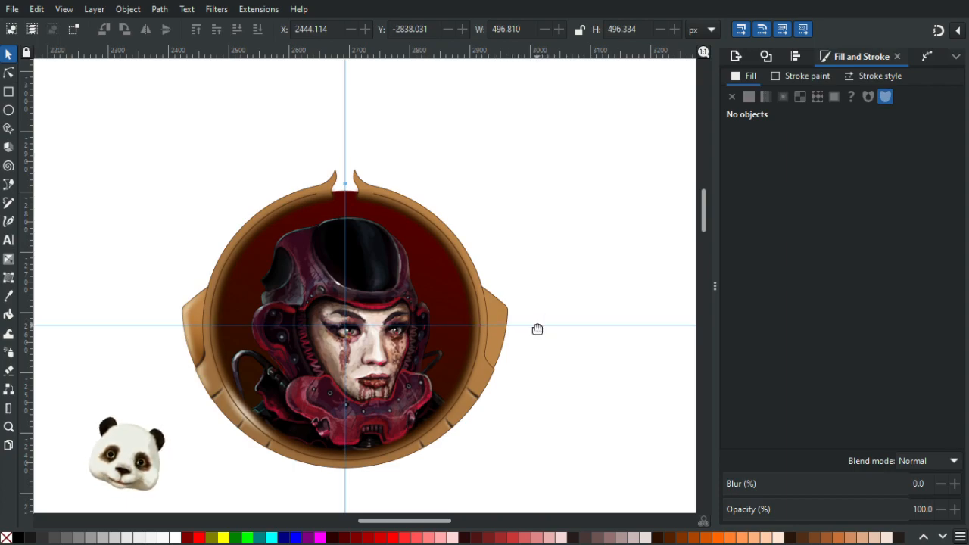
key("Delete")
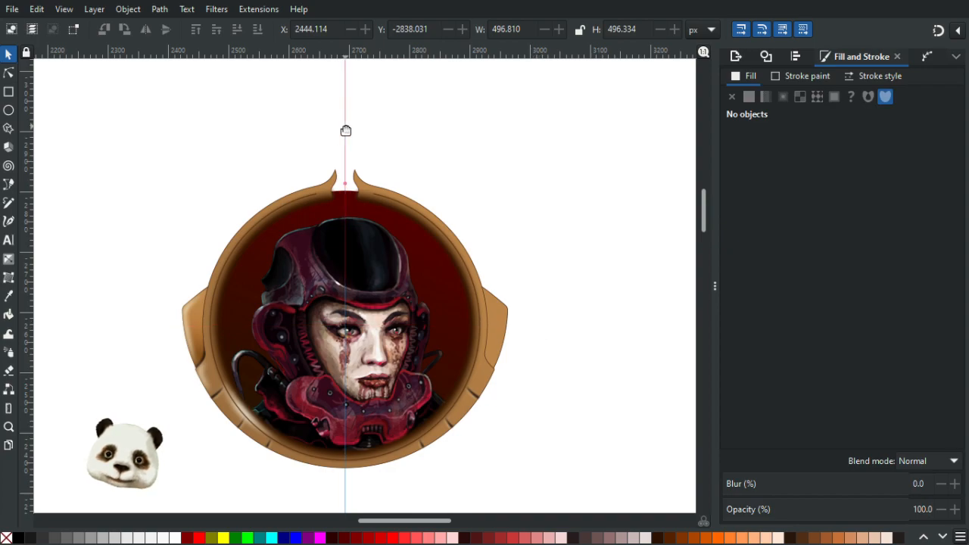
key("Delete")
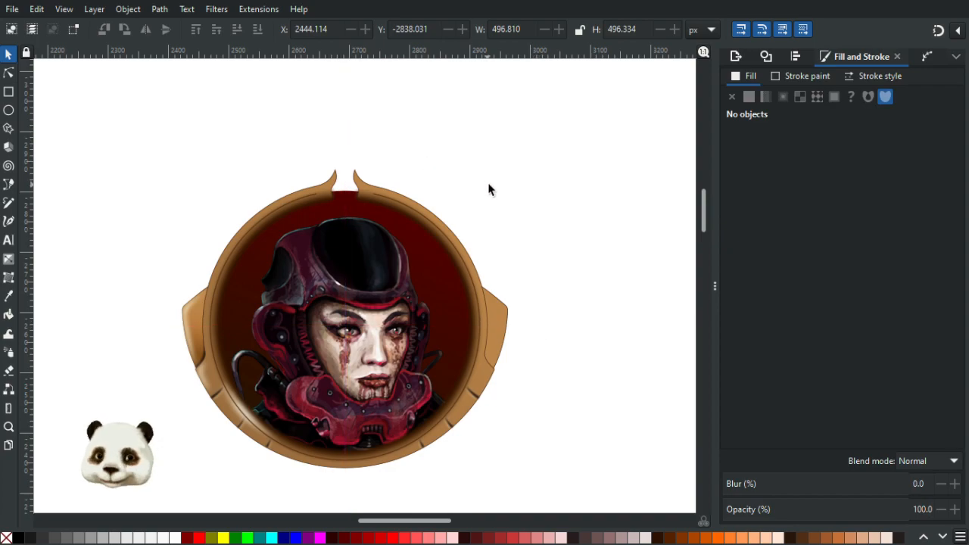
Examine the shaded frame around the portrait as a whole and along its left side.
scroll(492, 217, "down", 3, "ctrl")
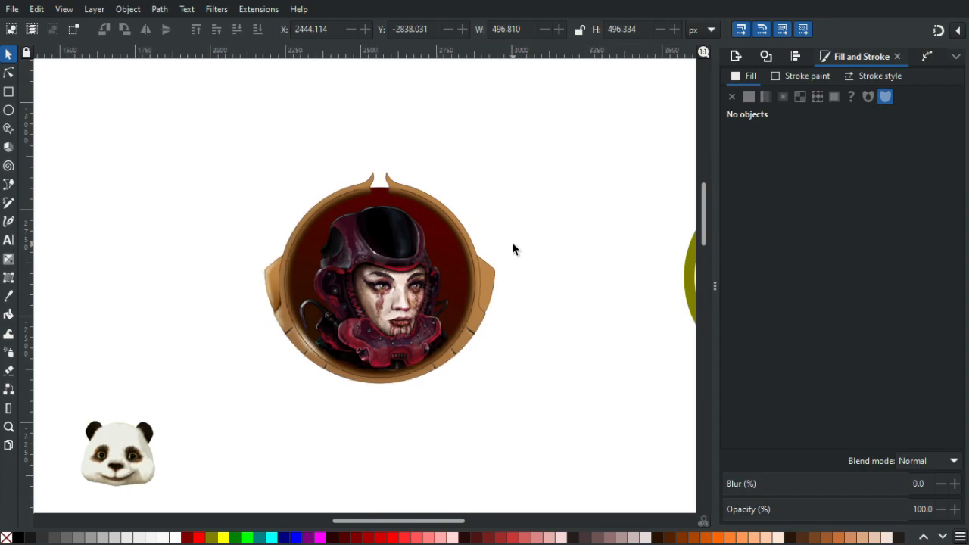
scroll(512, 249, "down", 1, "ctrl")
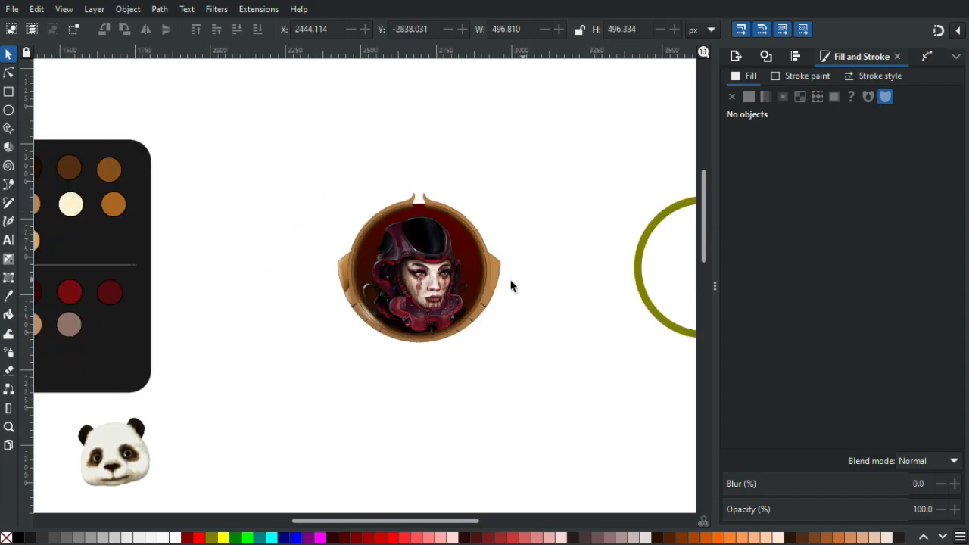
scroll(478, 340, "down", 2, "ctrl")
scroll(478, 340, "up", 2, "ctrl")
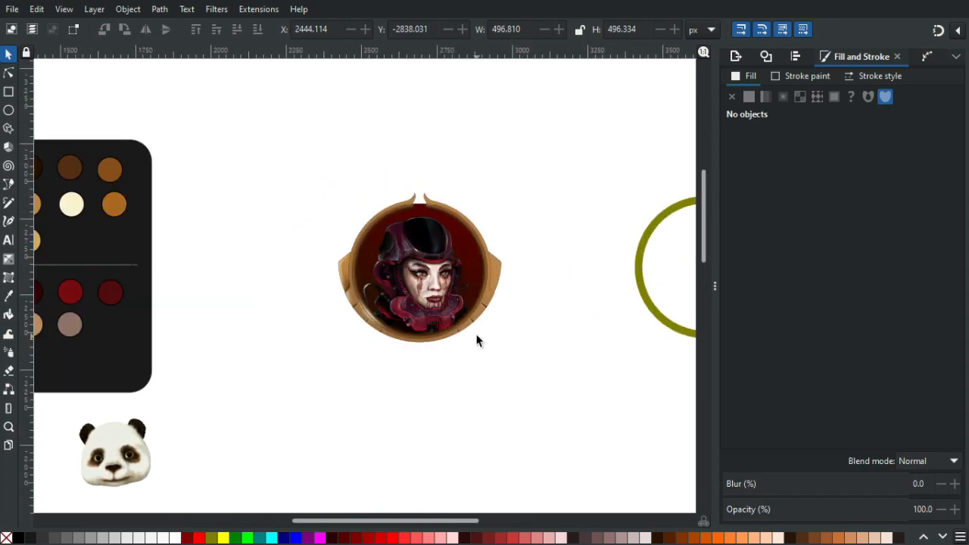
scroll(480, 325, "up", 2, "ctrl")
scroll(289, 258, "up", 3, "ctrl")
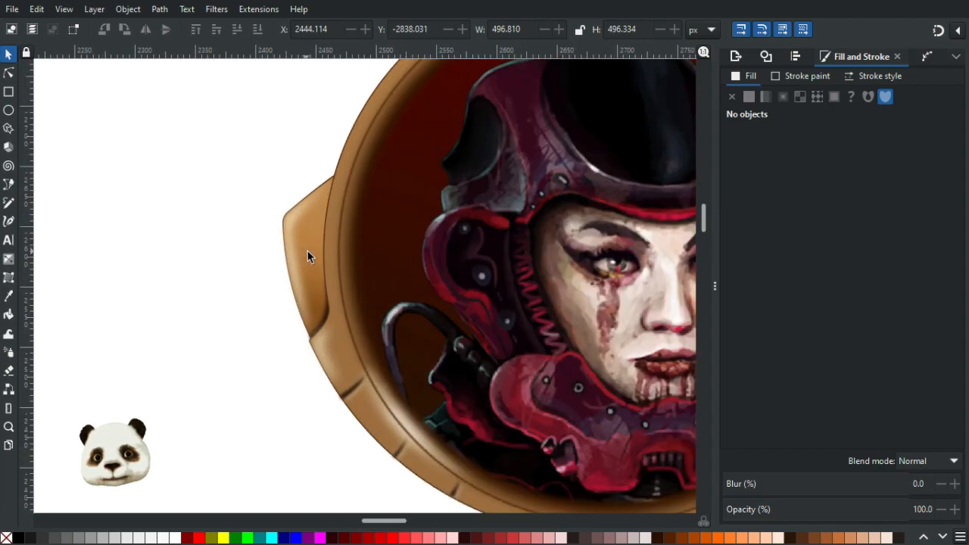
scroll(308, 256, "down", 2, "ctrl")
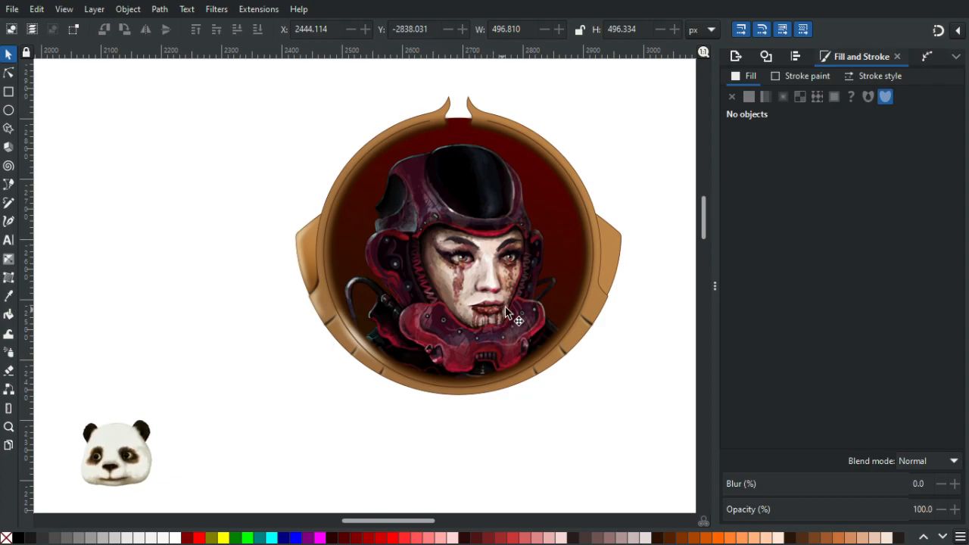
Draw a small ellipse with radii of about 4 px on the ring's lower-left highlight, filled white at 100% opacity.
scroll(460, 344, "up", 5, "ctrl")
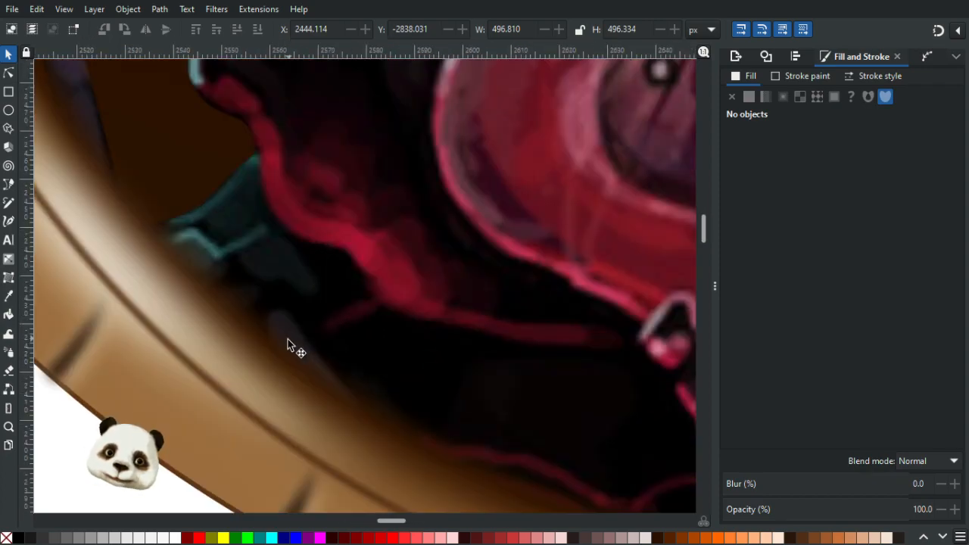
key("b")
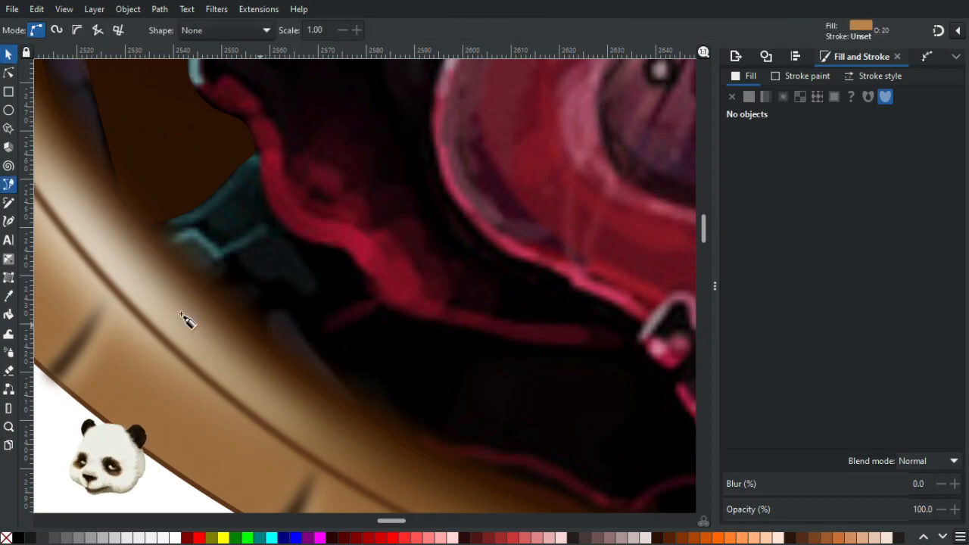
left_click(9, 110)
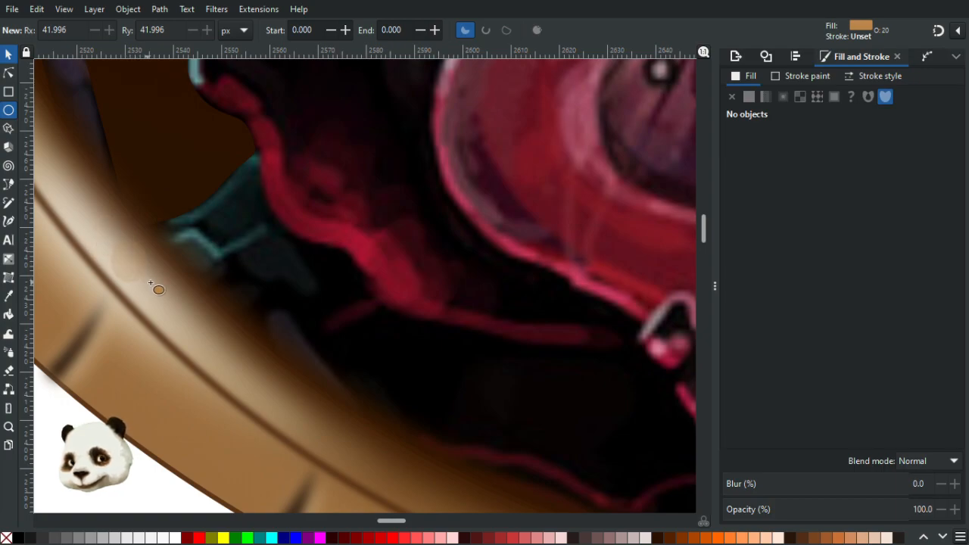
left_click_drag(151, 282, 110, 240)
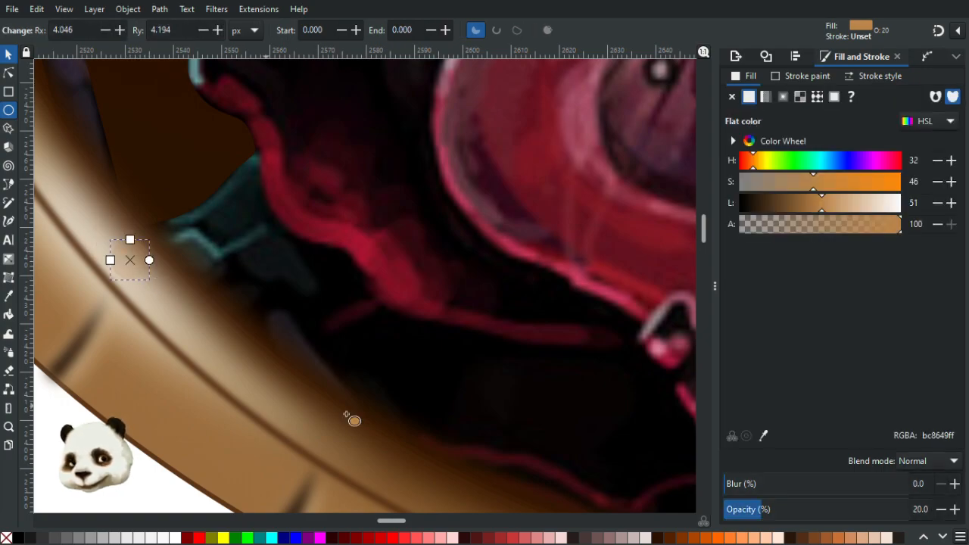
left_click(174, 538)
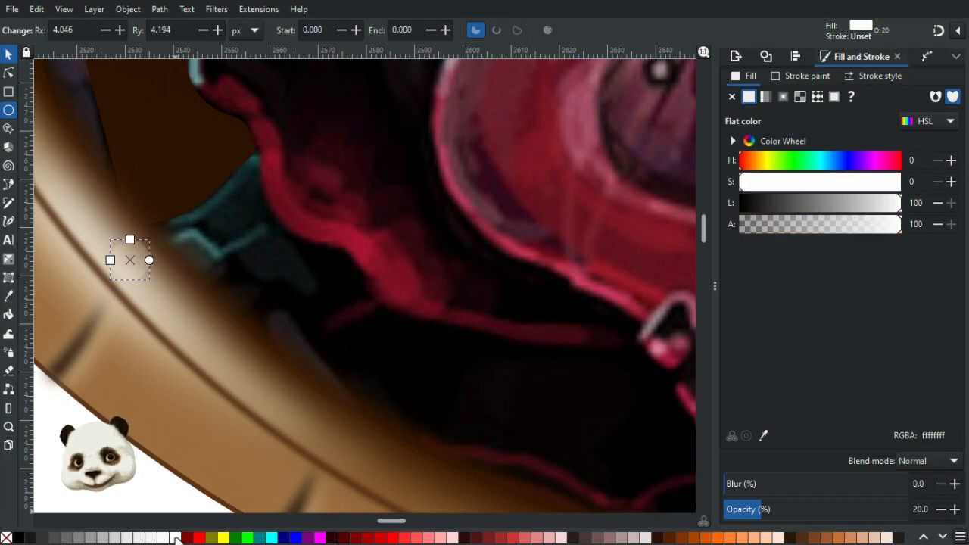
left_click_drag(880, 514, 965, 510)
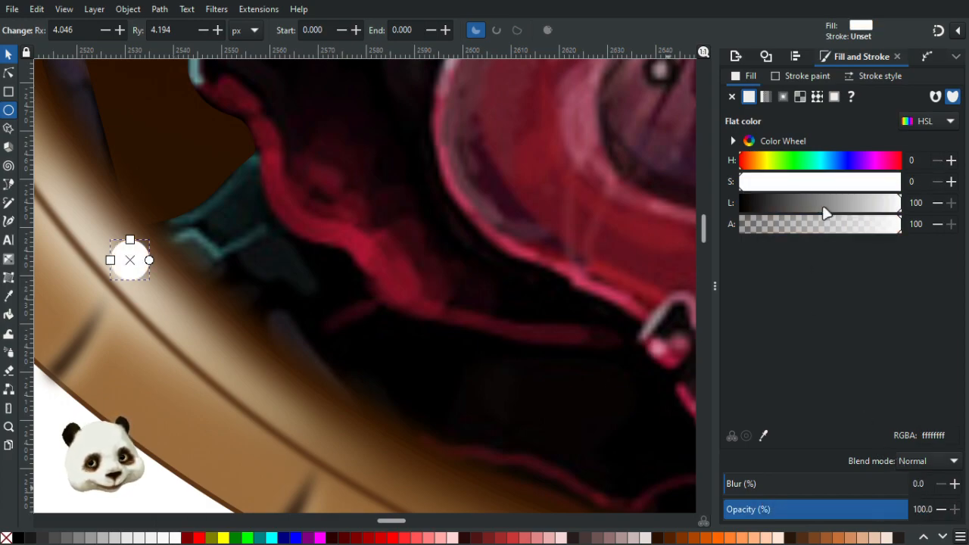
Set the white ellipse's blur to 60% and check it against the whole frame.
left_click_drag(748, 486, 774, 484)
left_click_drag(838, 485, 810, 485)
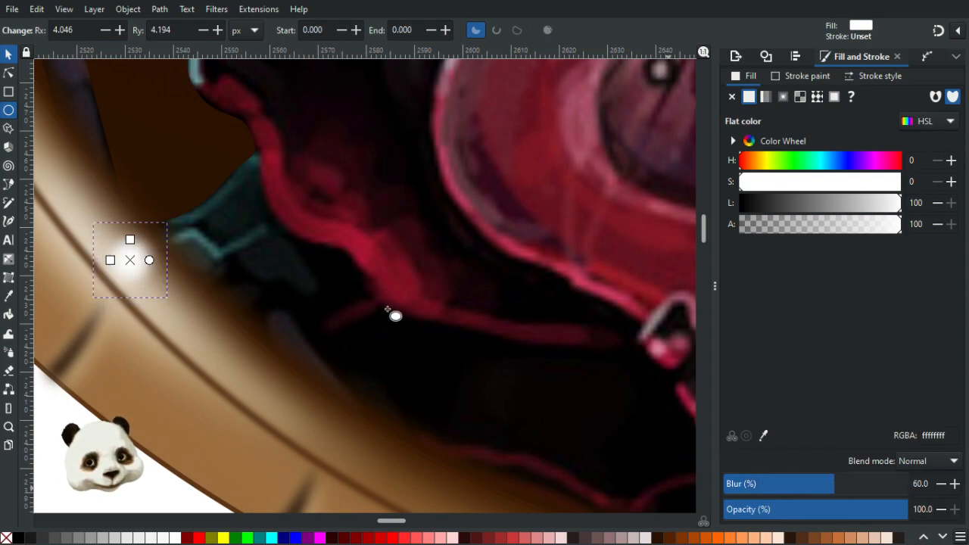
scroll(306, 283, "down", 5)
left_click(9, 55)
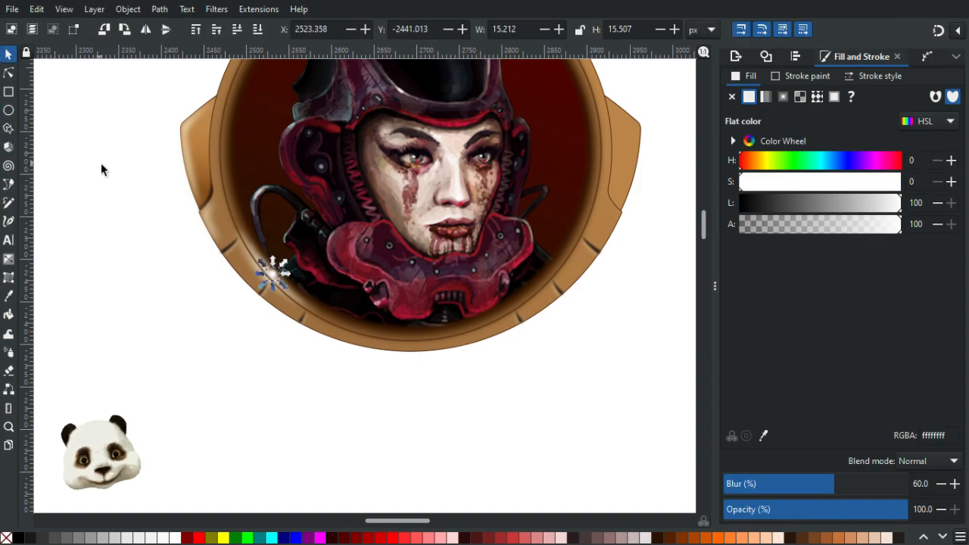
left_click(100, 163)
scroll(164, 224, "up", 2)
Convert the blurred white ellipse to a path and shift its nodes to slant it along the ring's curve.
left_click(381, 323)
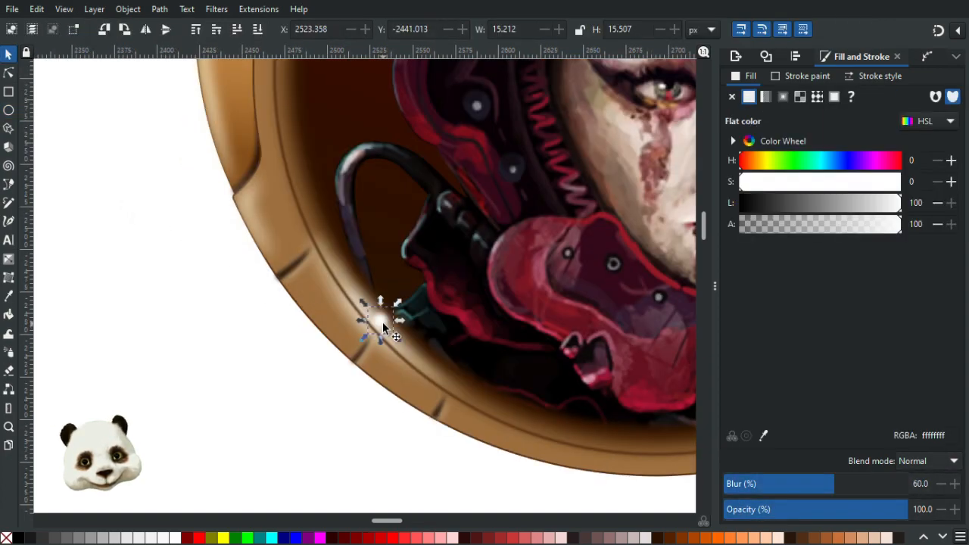
scroll(401, 322, "up", 2)
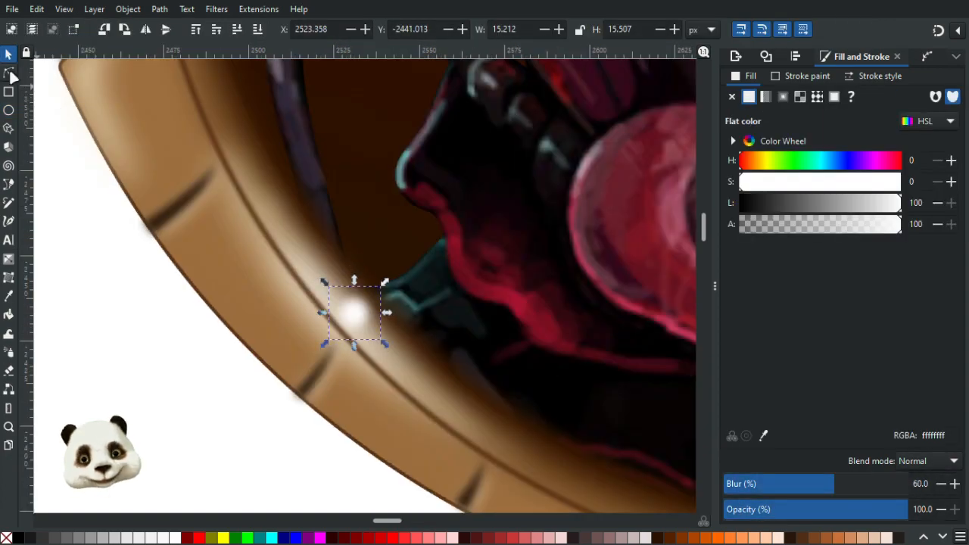
left_click(9, 73)
scroll(376, 300, "up", 1)
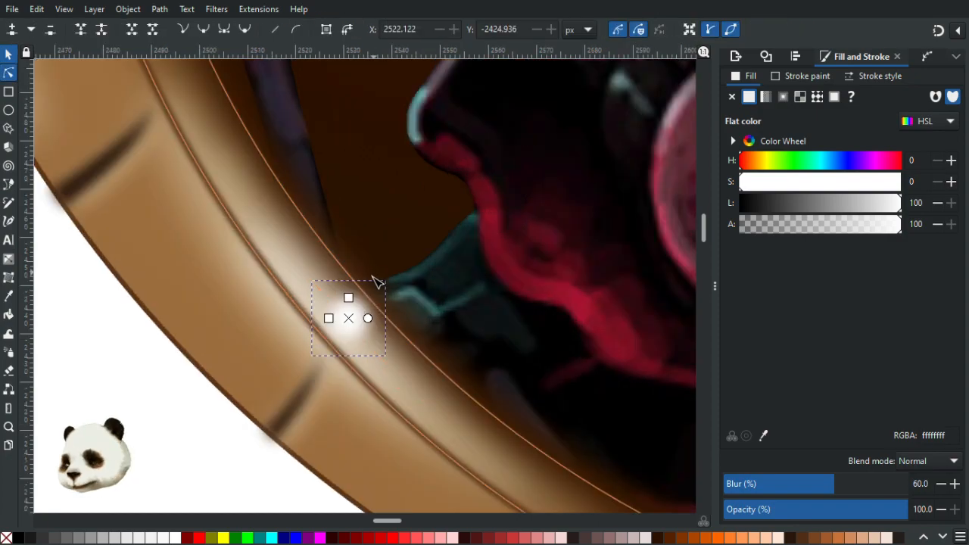
key("ctrl+shift+c")
left_click_drag(349, 299, 367, 329)
left_click(131, 382)
left_click(131, 384)
Increase the white spot's blur to 70% and check the highlight against the whole frame.
scroll(112, 396, "down", 6)
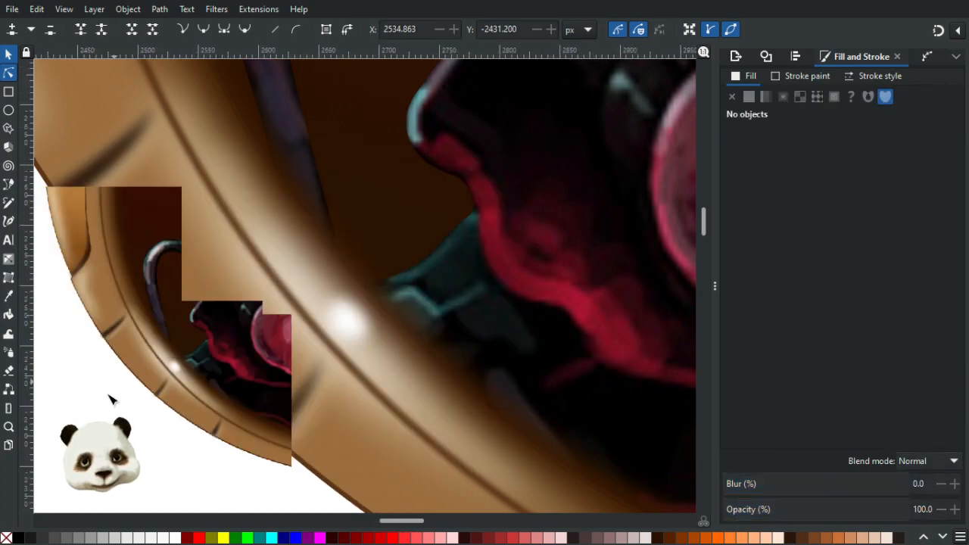
scroll(76, 424, "up", 5)
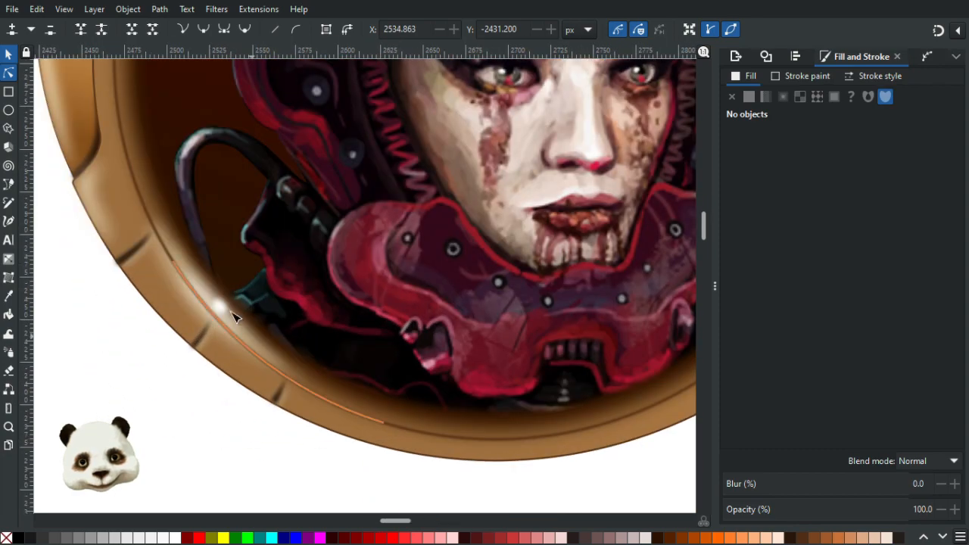
left_click(220, 307)
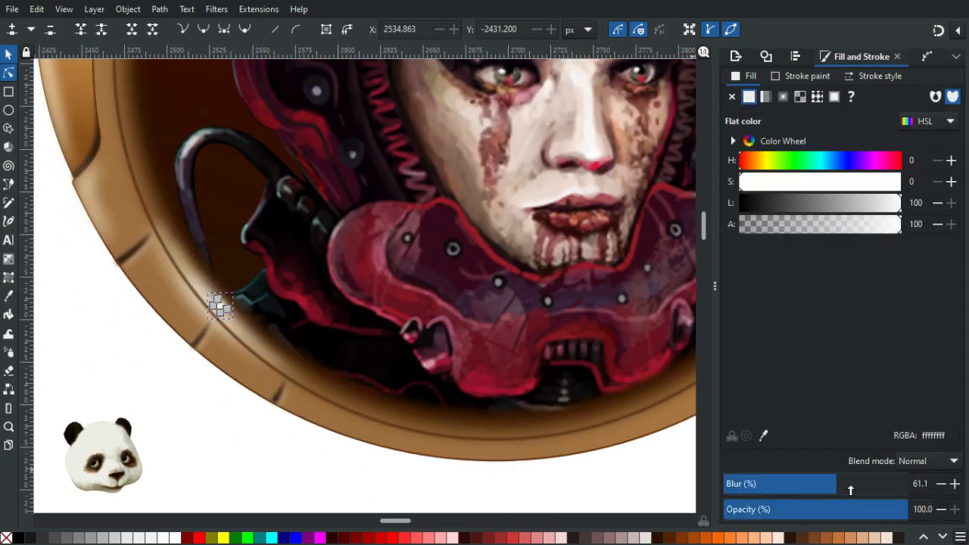
left_click_drag(852, 485, 865, 486)
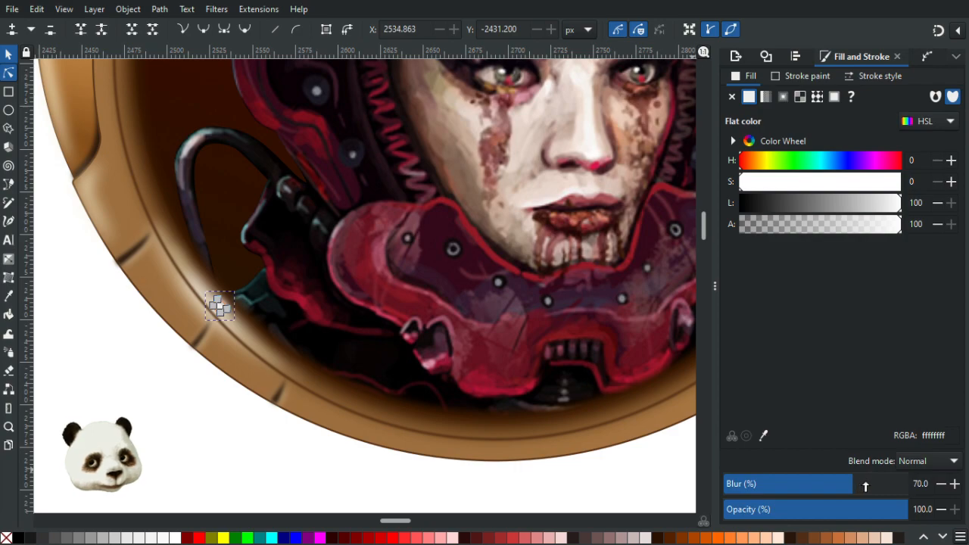
left_click(190, 415)
scroll(162, 417, "down", 3)
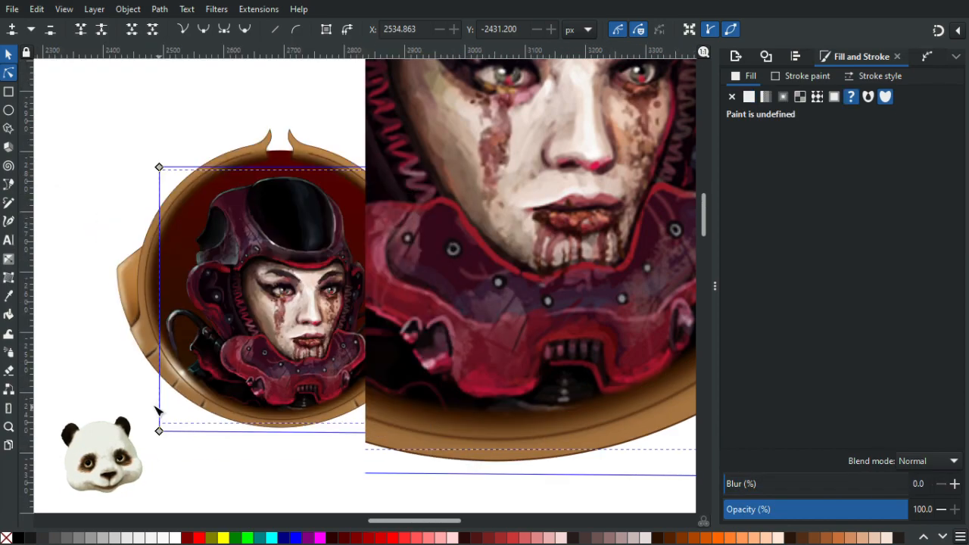
Move the lower-right nodes of the blurred white spot outward to lengthen it along the ring's curve.
scroll(330, 272, "up", 4)
left_click(305, 251)
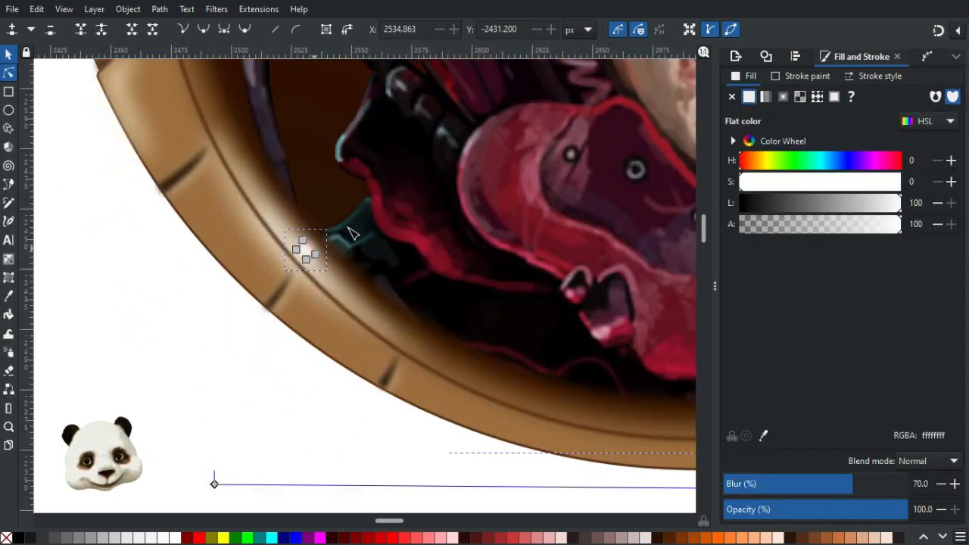
scroll(256, 282, "up", 2)
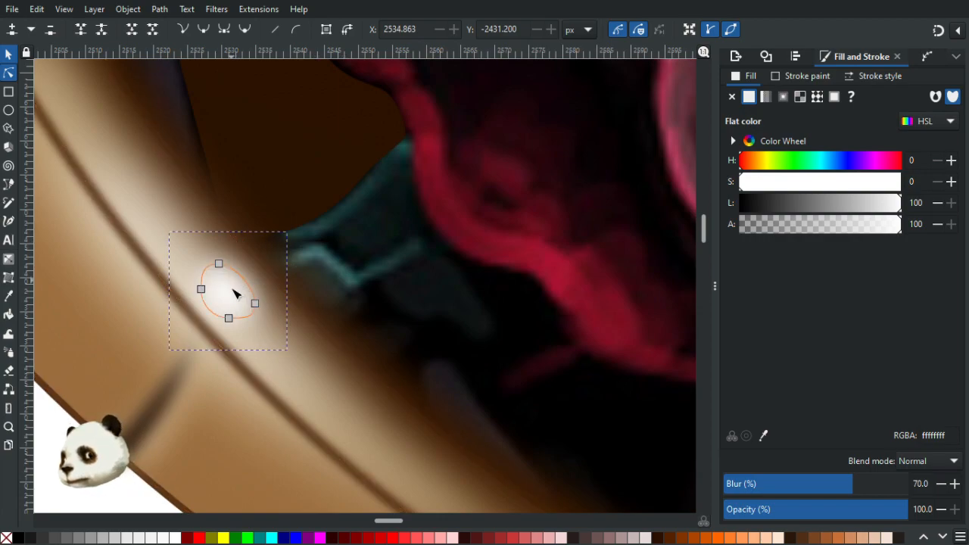
left_click_drag(255, 305, 242, 331)
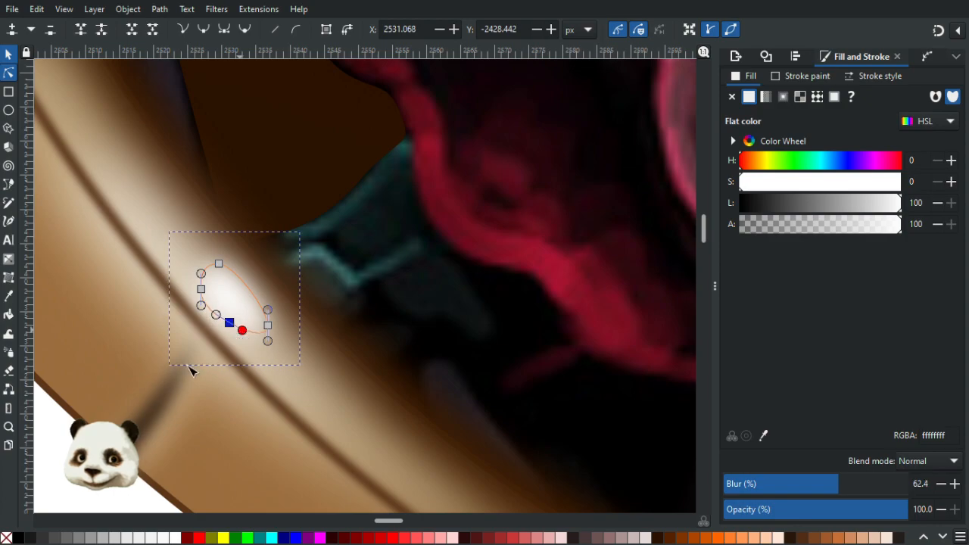
left_click(61, 444)
scroll(61, 448, "down", 7)
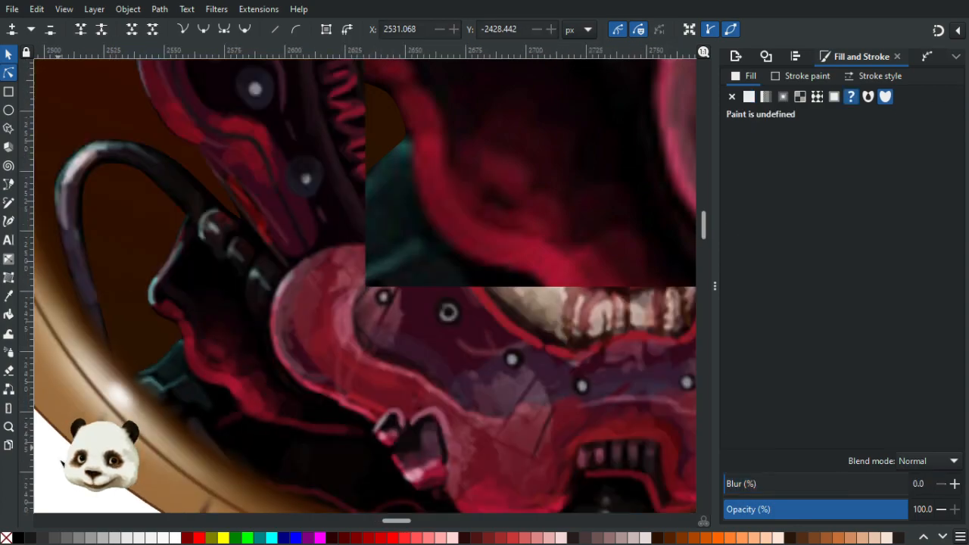
Adjust the white spot's remaining nodes to stretch it into a longer slanted oval following the ring, and check it against the frame.
scroll(61, 447, "up", 4)
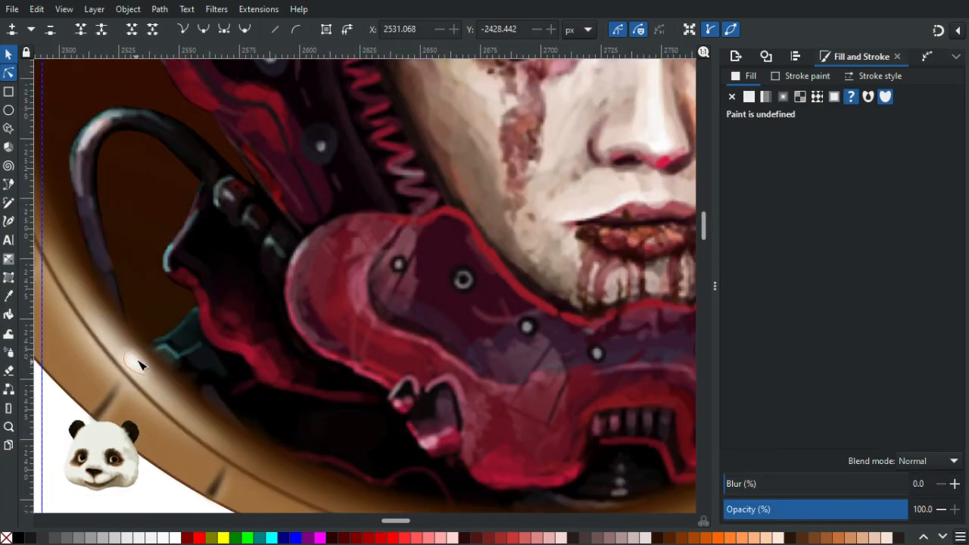
left_click(130, 362)
scroll(129, 360, "up", 3)
mouse_move(136, 340)
left_mouse_down()
mouse_move(113, 318)
mouse_move(117, 364)
mouse_move(108, 368)
mouse_move(226, 286)
left_mouse_up()
scroll(109, 368, "down", 4)
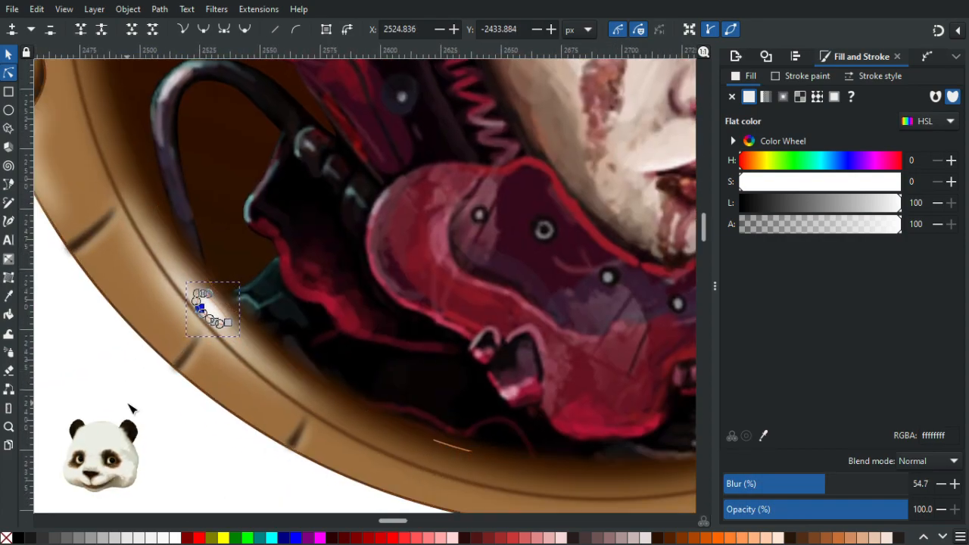
left_click(132, 402)
scroll(237, 331, "down", 2)
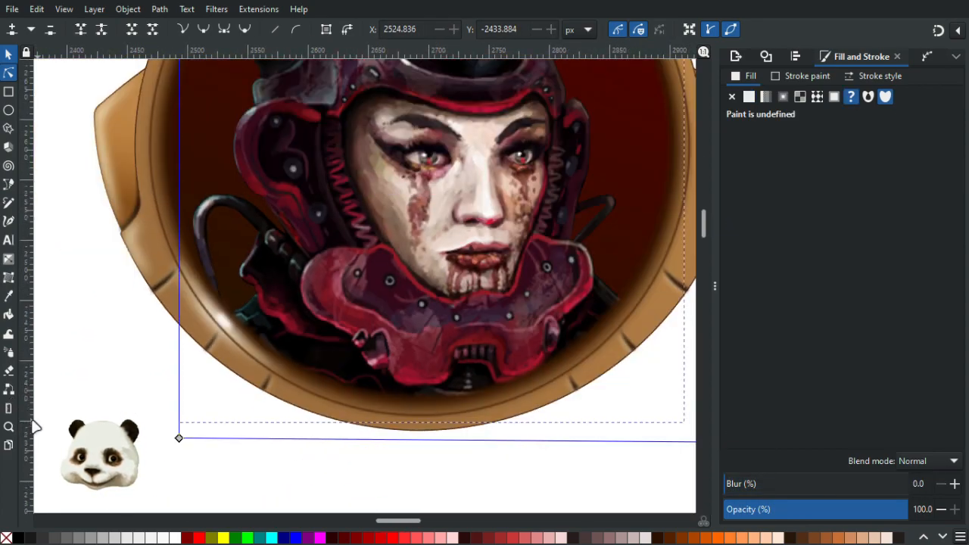
scroll(49, 420, "down", 1)
Apply a short linear gradient from white to transparent across the white spot, running from its center toward the portrait, and check the frame.
scroll(108, 390, "up", 3)
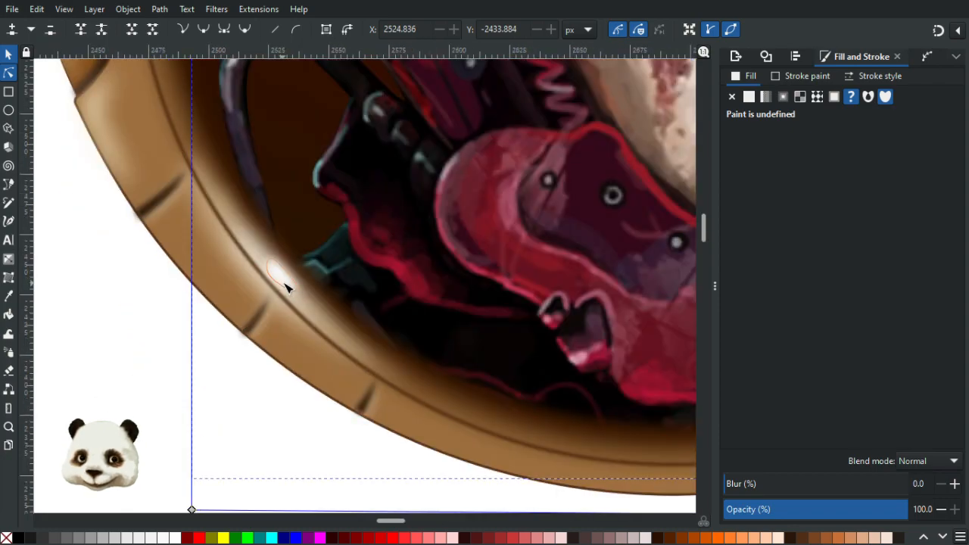
left_click(287, 288)
scroll(313, 278, "up", 3)
scroll(274, 297, "up", 1)
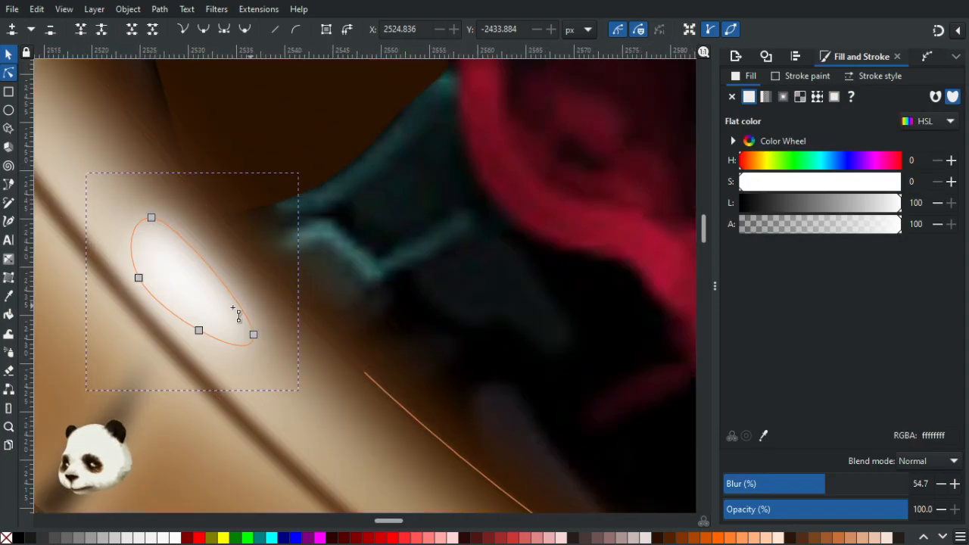
key("g")
left_click_drag(187, 289, 223, 258)
left_click(218, 261)
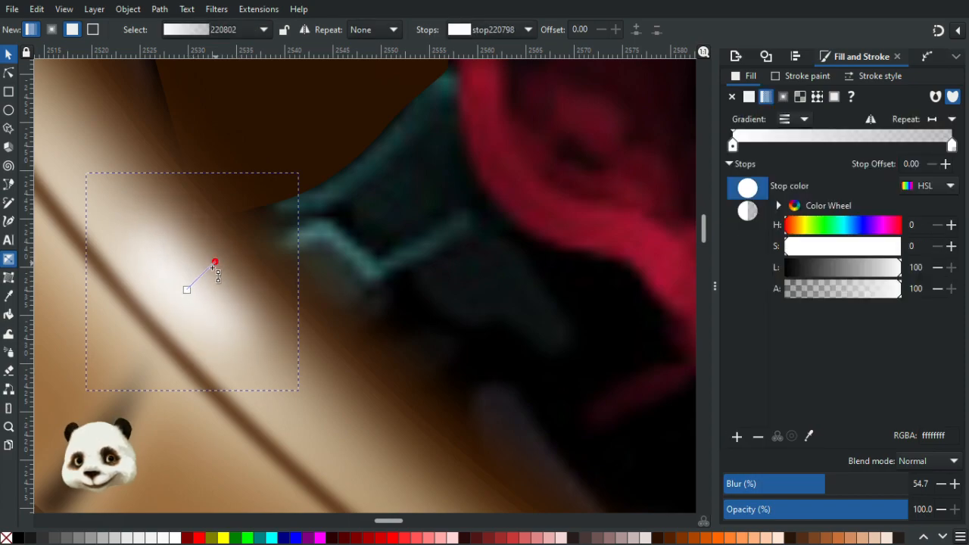
scroll(202, 305, "down", 3)
scroll(213, 354, "down", 3)
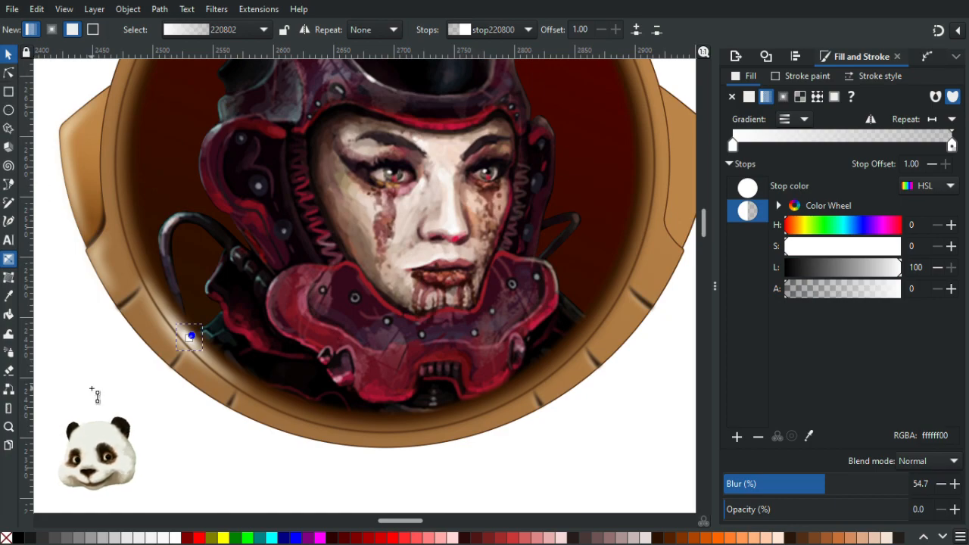
left_click(95, 393)
scroll(95, 406, "down", 3)
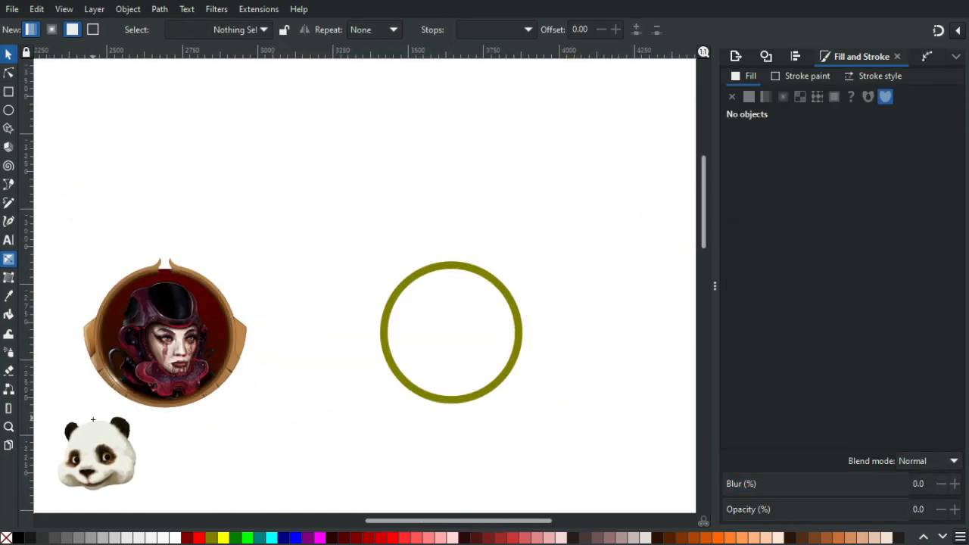
scroll(94, 418, "up", 1)
scroll(93, 416, "up", 1)
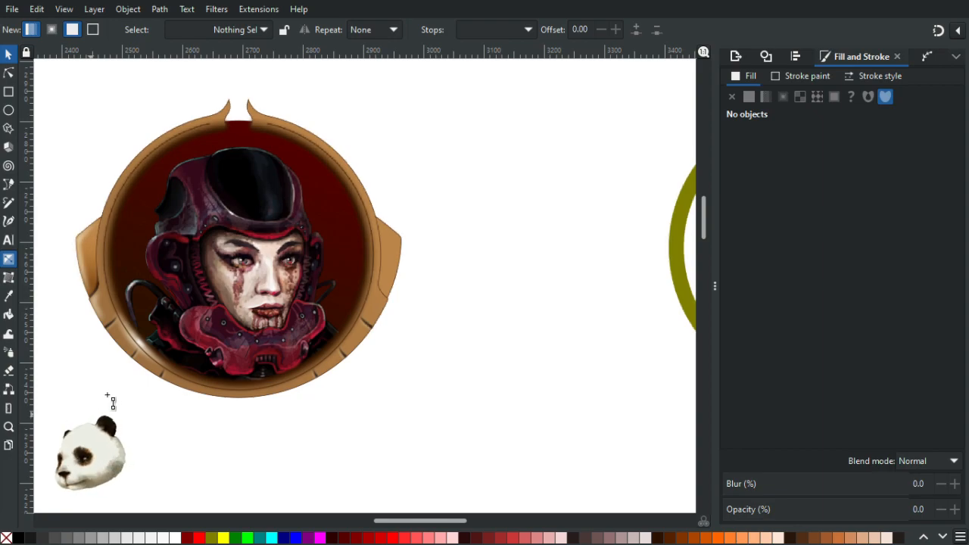
Set the gradient-filled white spot's blur to 50% and check it against the whole frame.
scroll(329, 303, "up", 3)
left_click_drag(190, 336, 643, 262)
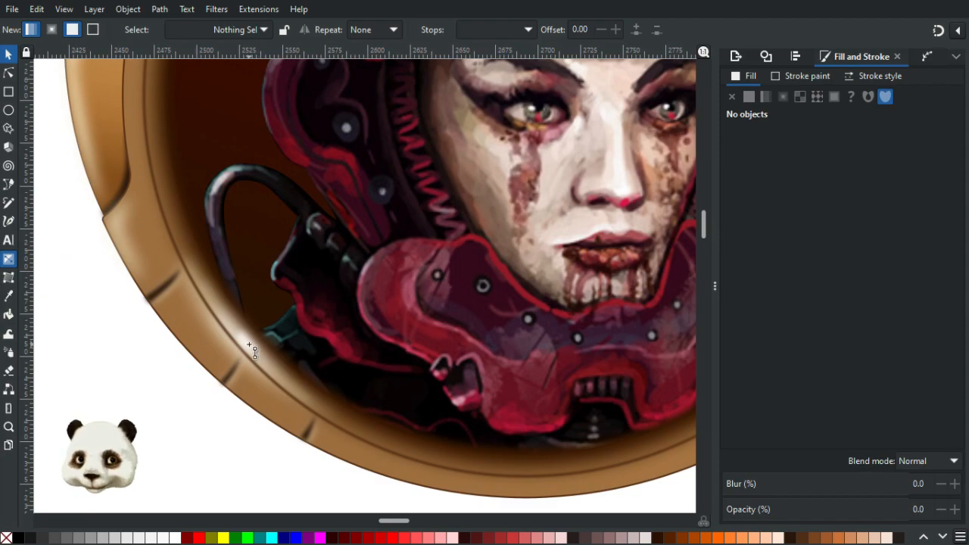
left_click(250, 346)
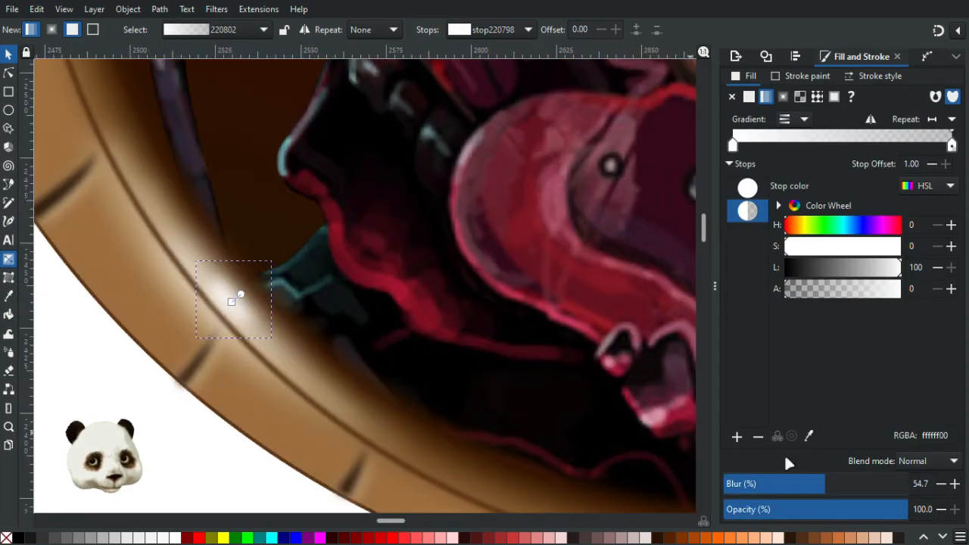
left_click(815, 483)
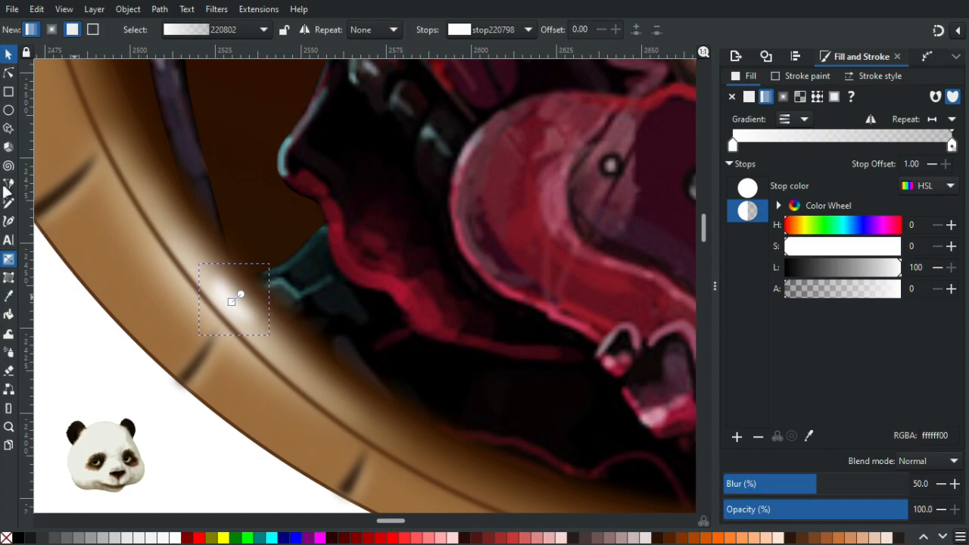
scroll(89, 395, "down", 3)
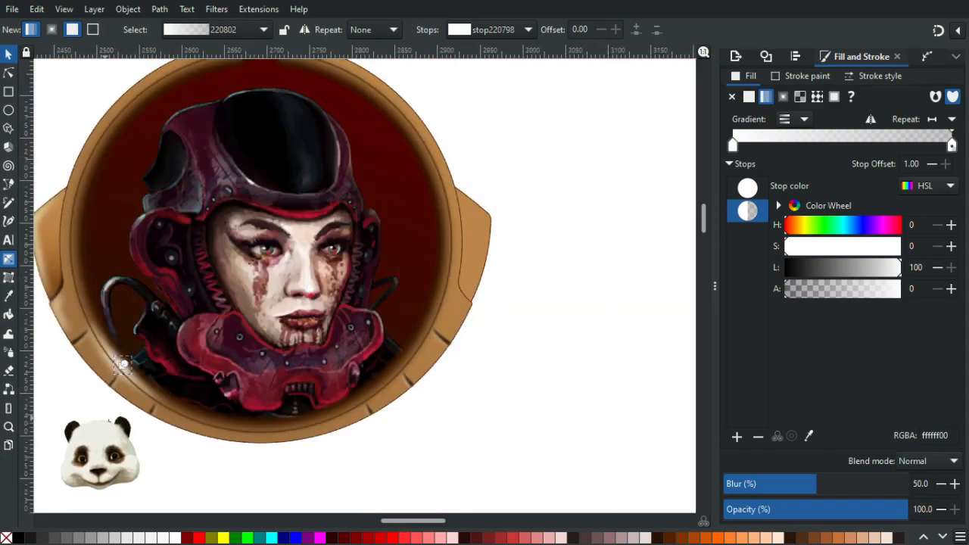
left_click(101, 431)
scroll(104, 437, "down", 4)
scroll(106, 440, "up", 1)
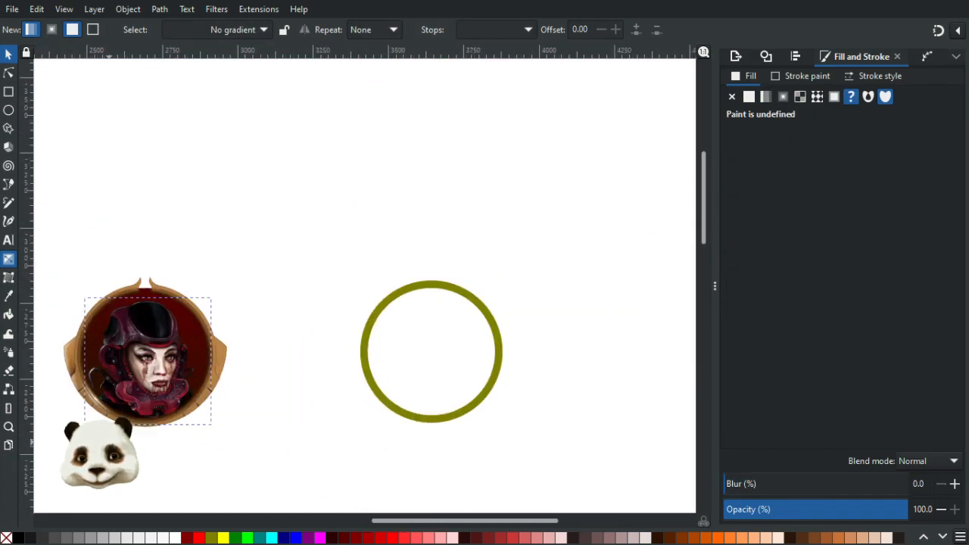
Duplicate the white glint, shrink the copy to about 18 by 18 px, and place it just up the ring's curve from the original.
scroll(72, 413, "up", 3)
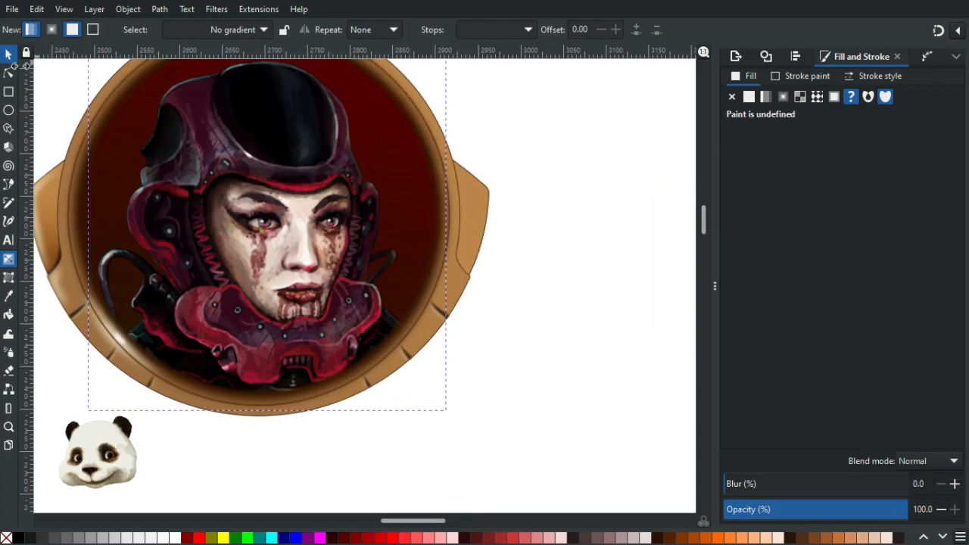
left_click(8, 53)
scroll(60, 359, "up", 4)
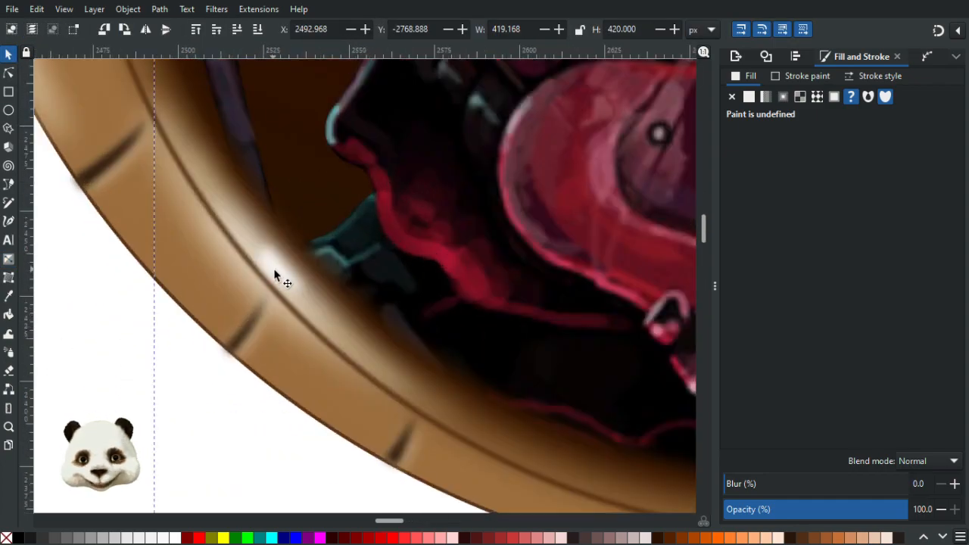
left_click(274, 274)
left_click_drag(287, 276, 238, 218)
left_click_drag(280, 259, 248, 234)
left_click(259, 235)
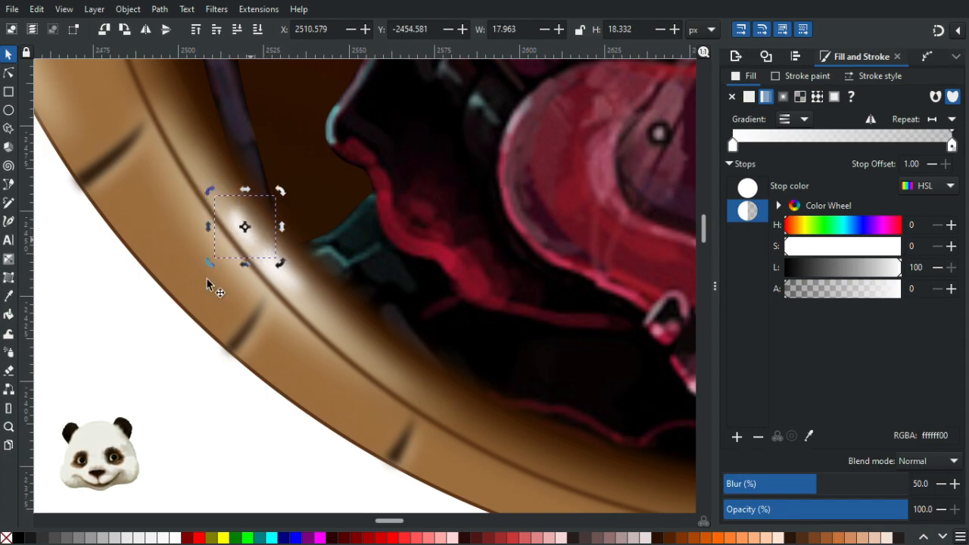
left_click(135, 388)
scroll(135, 388, "down", 6)
scroll(99, 491, "down", 2)
scroll(98, 491, "up", 5)
scroll(240, 279, "up", 1)
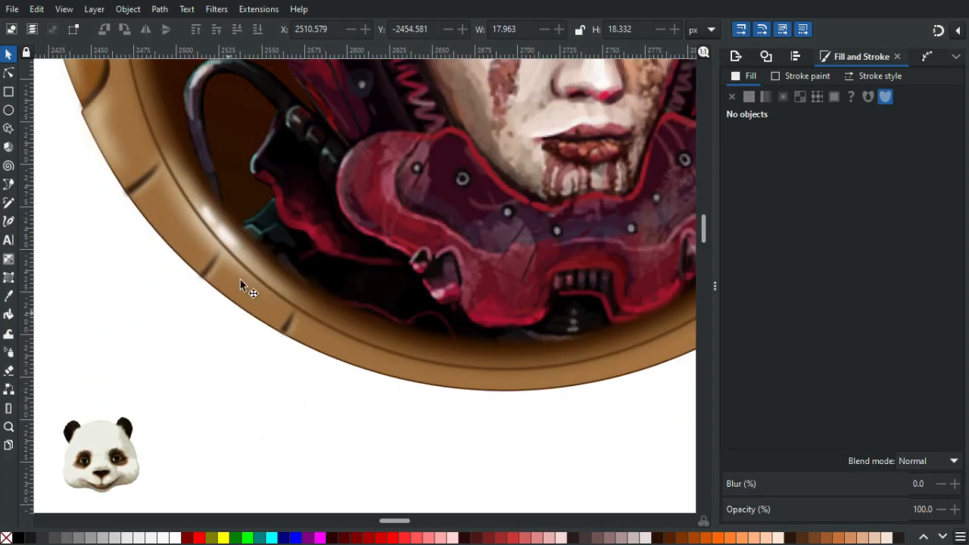
Select both white glints on the ring and set their opacity to 70%.
left_click(214, 227)
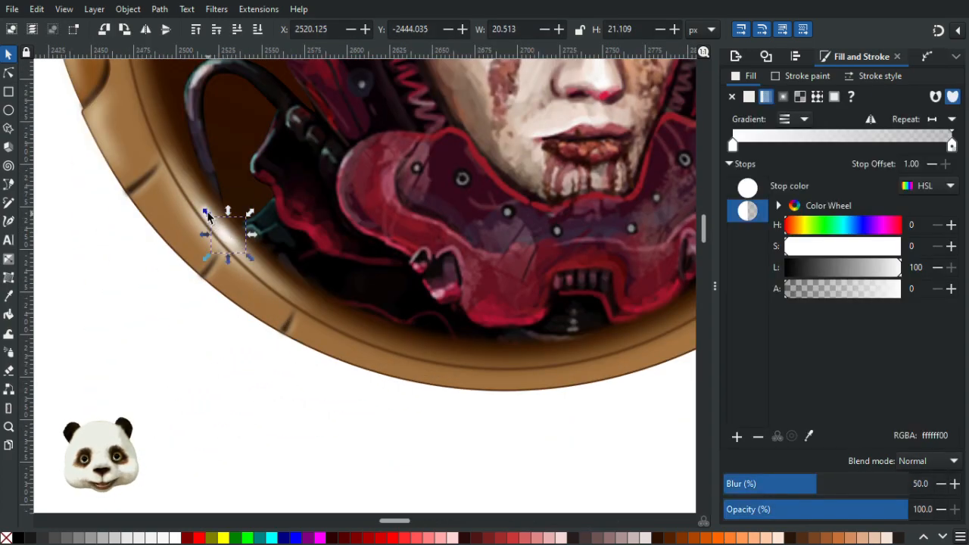
scroll(212, 227, "up", 2)
left_click(199, 239, "shift")
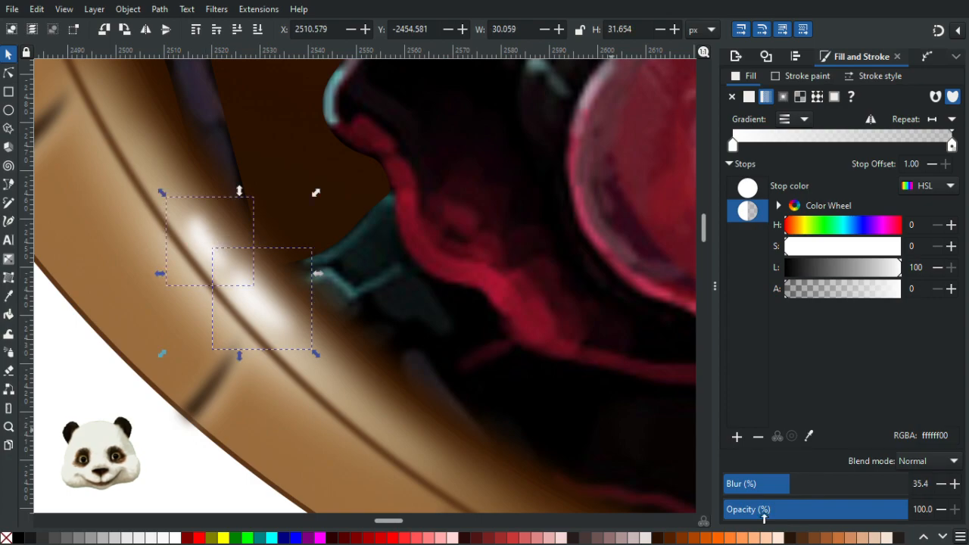
mouse_move(871, 515)
left_mouse_down()
mouse_move(840, 509)
mouse_move(863, 514)
mouse_move(852, 514)
left_mouse_up()
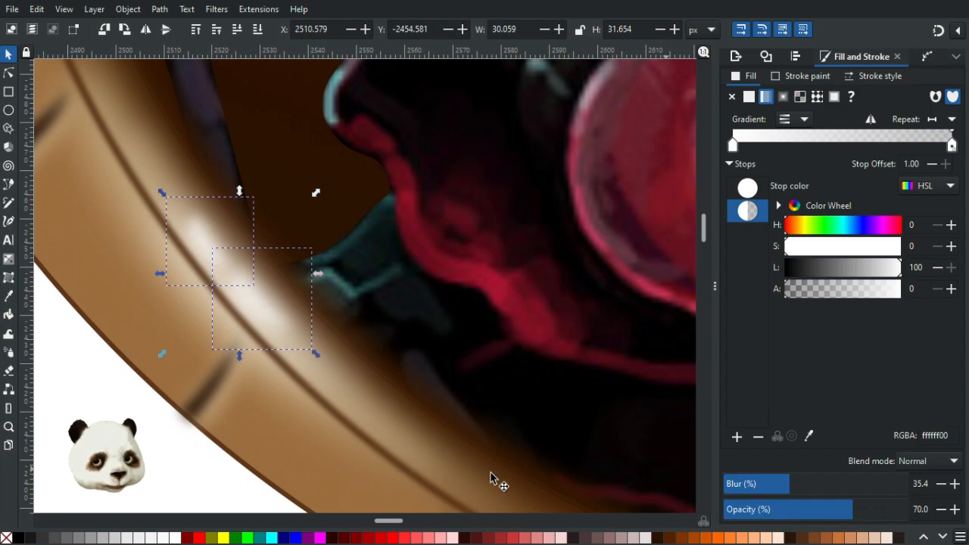
scroll(288, 439, "down", 9, "ctrl")
left_click(204, 390)
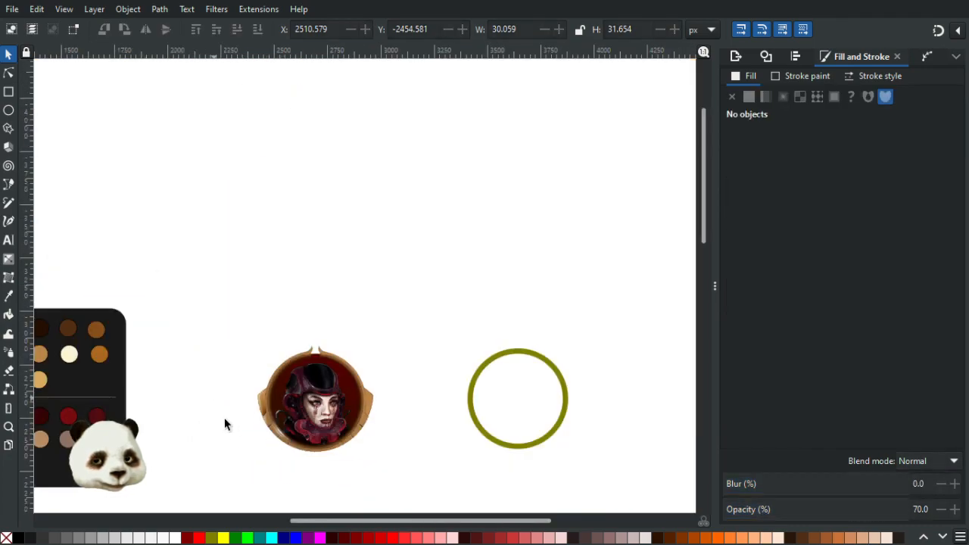
Examine the finished frame and its paired lower-left highlights at several zoom levels.
scroll(256, 459, "up", 3, "ctrl")
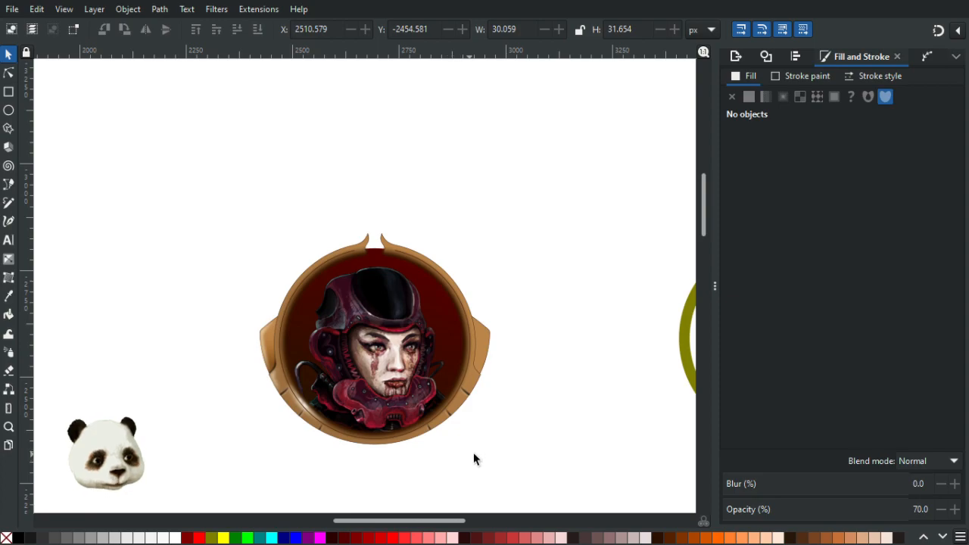
scroll(485, 458, "down", 3, "ctrl")
scroll(532, 447, "up", 3, "ctrl")
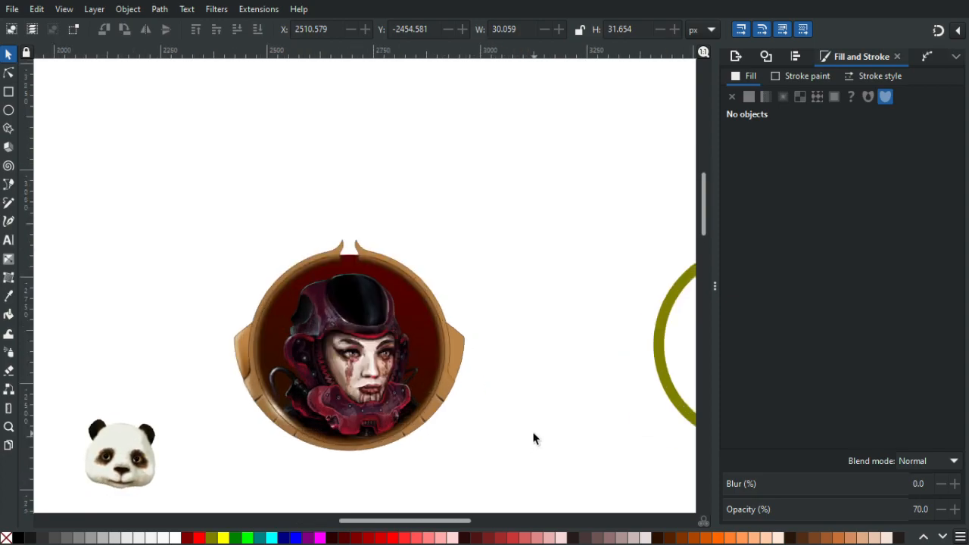
scroll(524, 430, "down", 1, "ctrl")
scroll(524, 432, "up", 1, "ctrl")
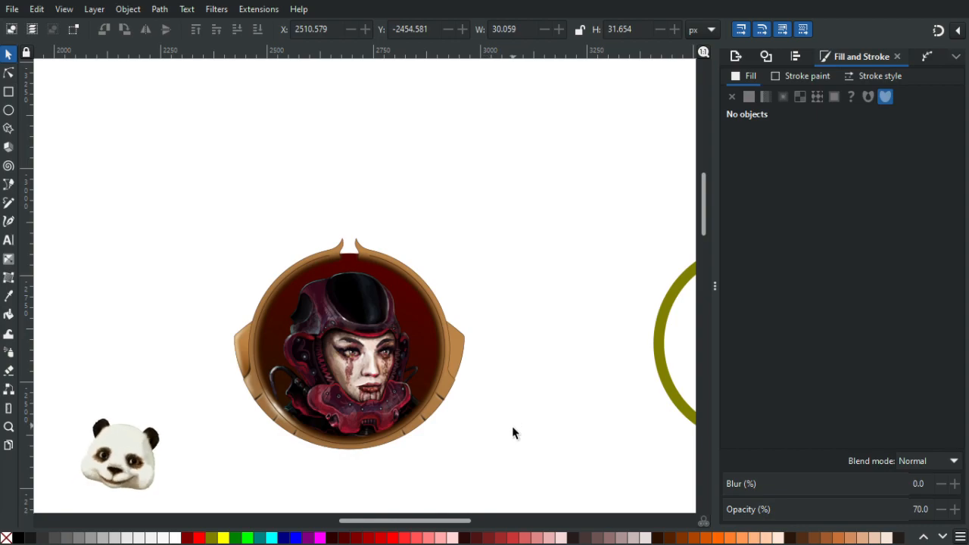
scroll(460, 437, "down", 1)
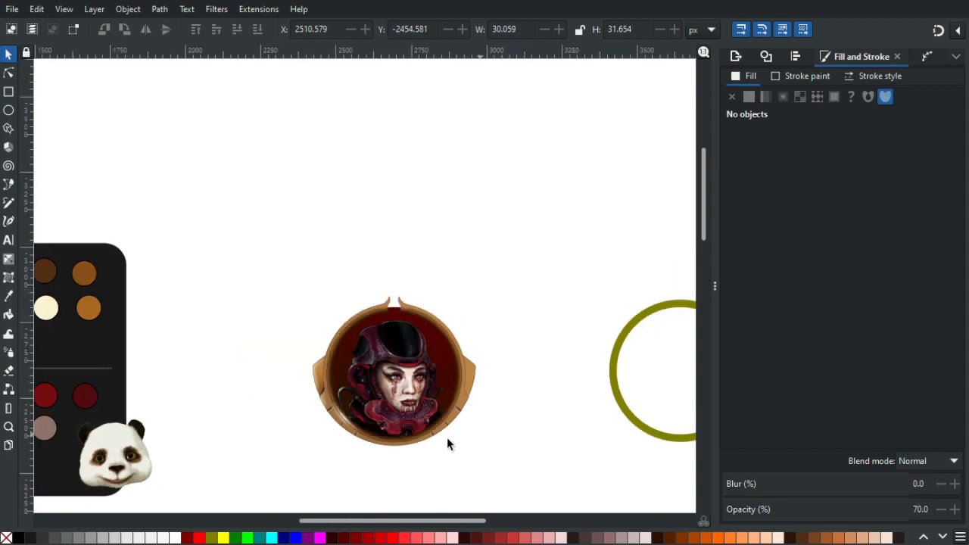
scroll(433, 448, "up", 2)
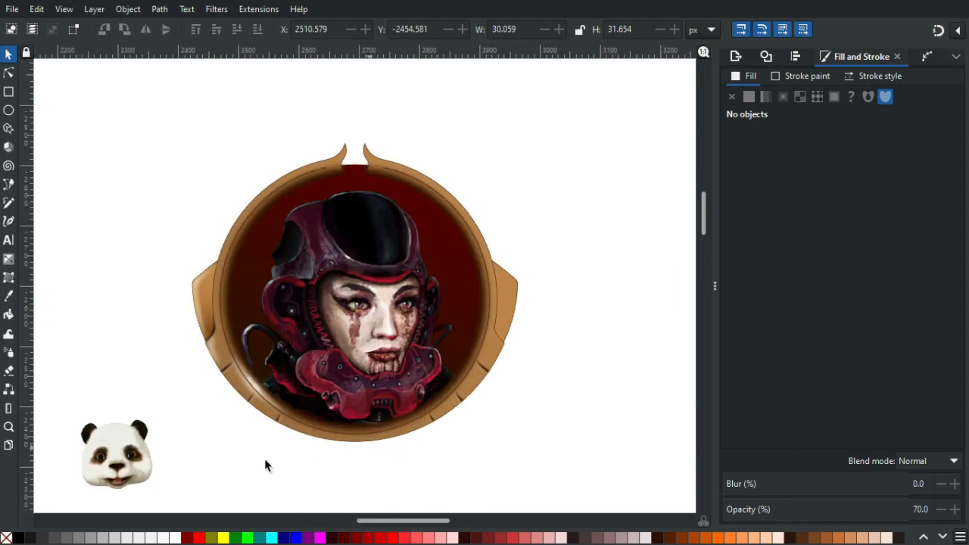
scroll(273, 454, "up", 1)
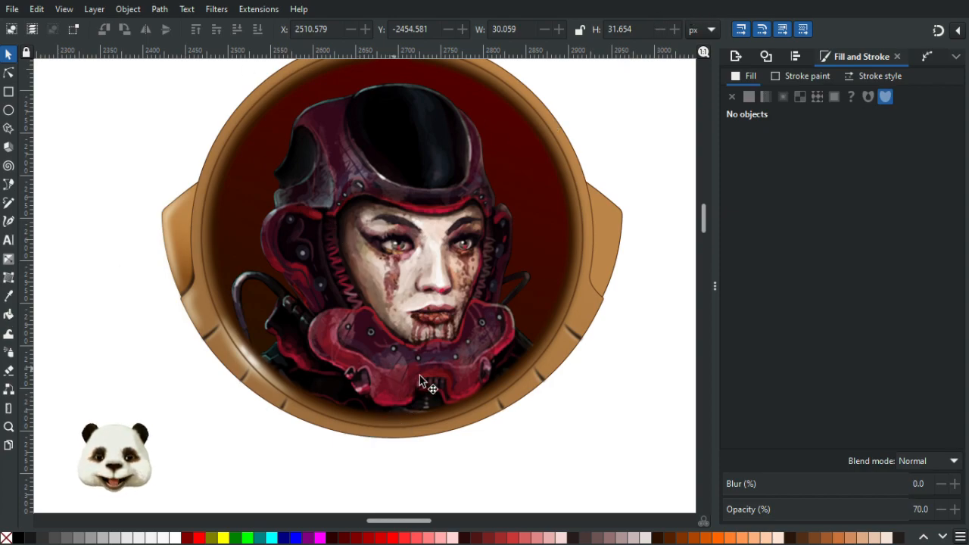
left_click_drag(634, 185, 597, 255)
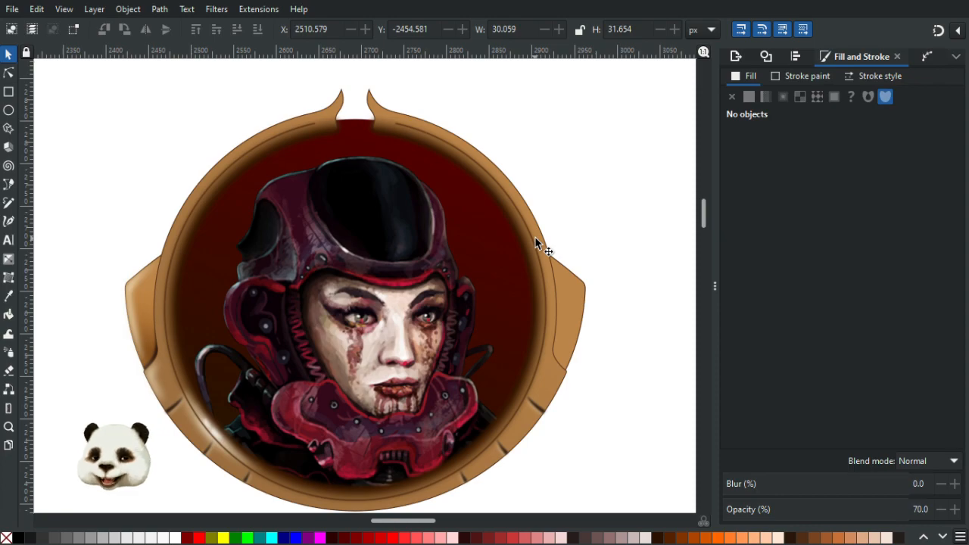
scroll(411, 425, "down", 2)
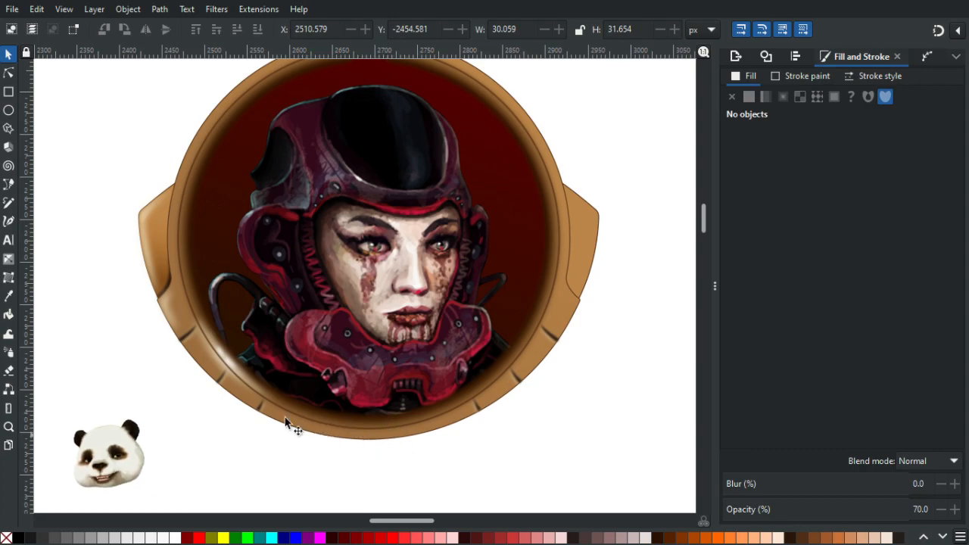
scroll(419, 372, "down", 3)
scroll(420, 372, "left", 1)
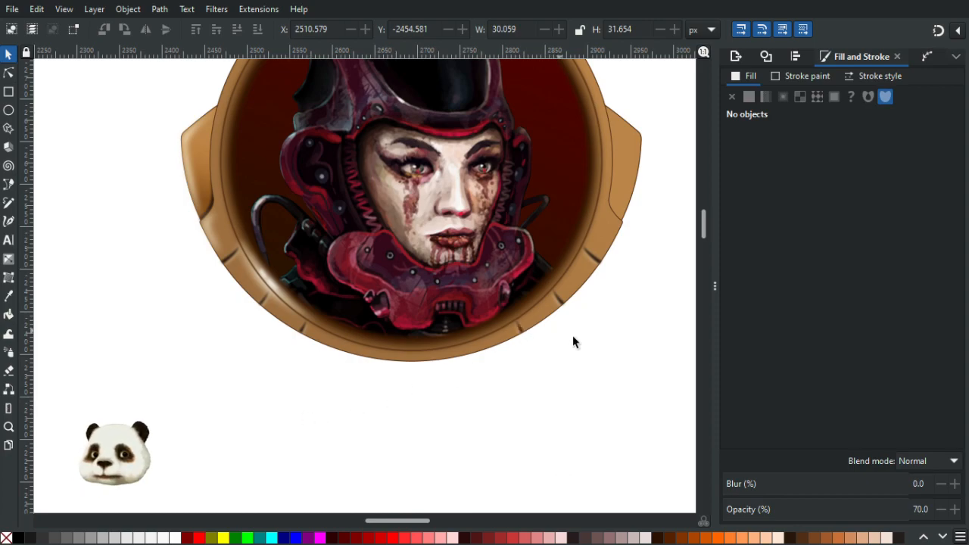
Review the whole bronze frame around the portrait, from the two pointed tips at its top to the notched lower rim.
scroll(616, 370, "up", 3)
scroll(611, 356, "down", 2)
scroll(628, 363, "up", 2)
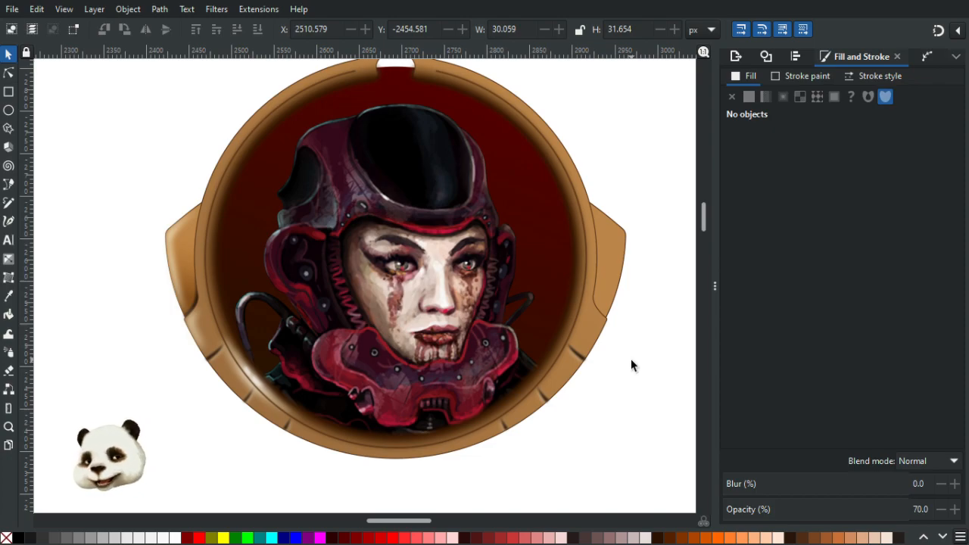
left_click_drag(596, 142, 531, 200)
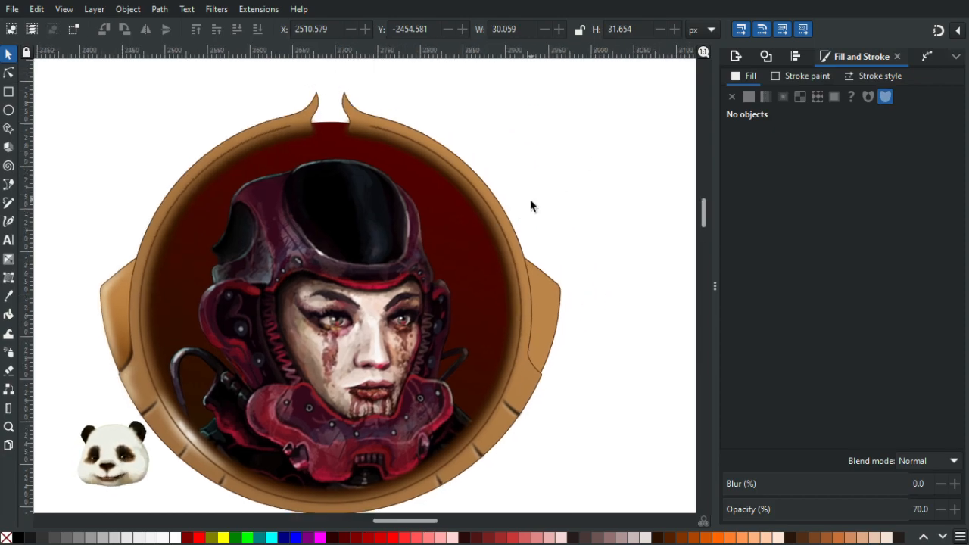
scroll(496, 278, "up", 2)
scroll(496, 271, "down", 2)
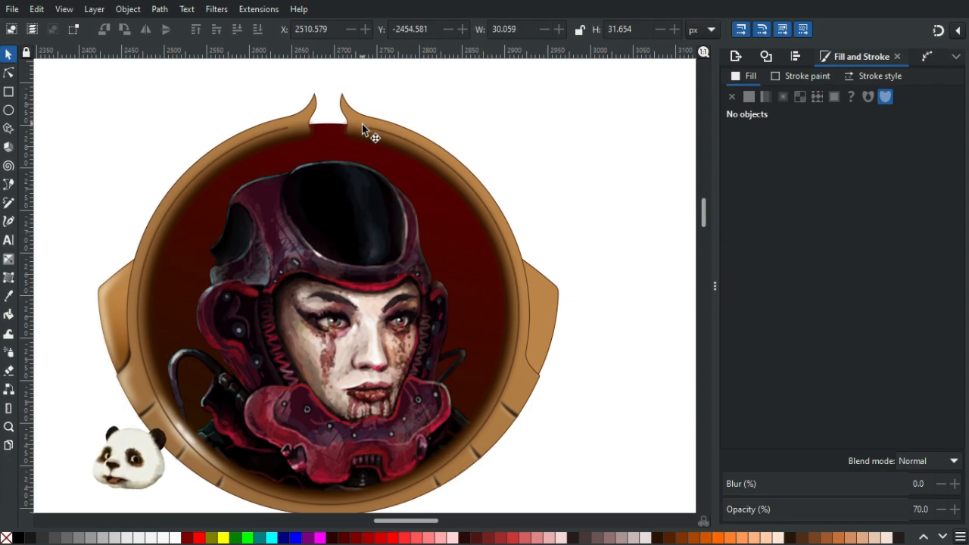
scroll(552, 215, "down", 6)
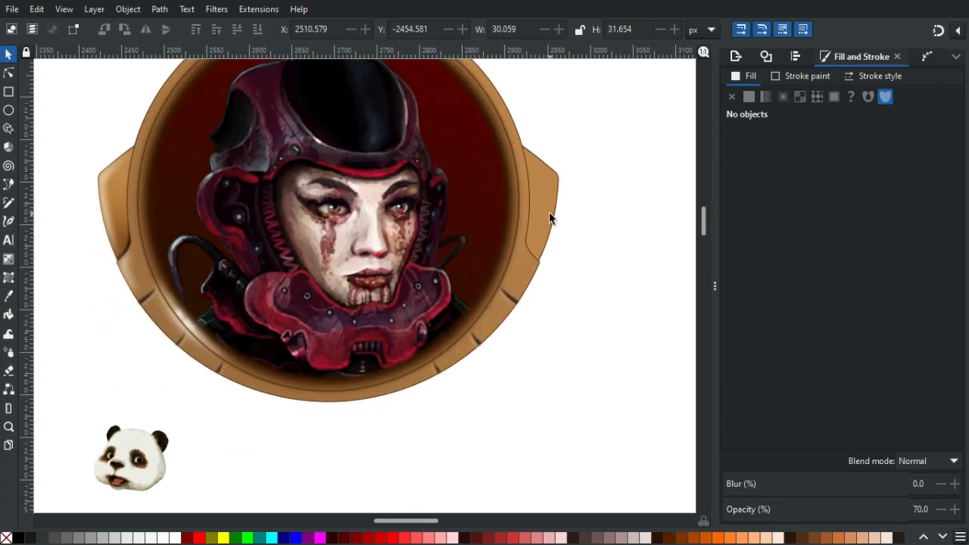
scroll(589, 259, "up", 8)
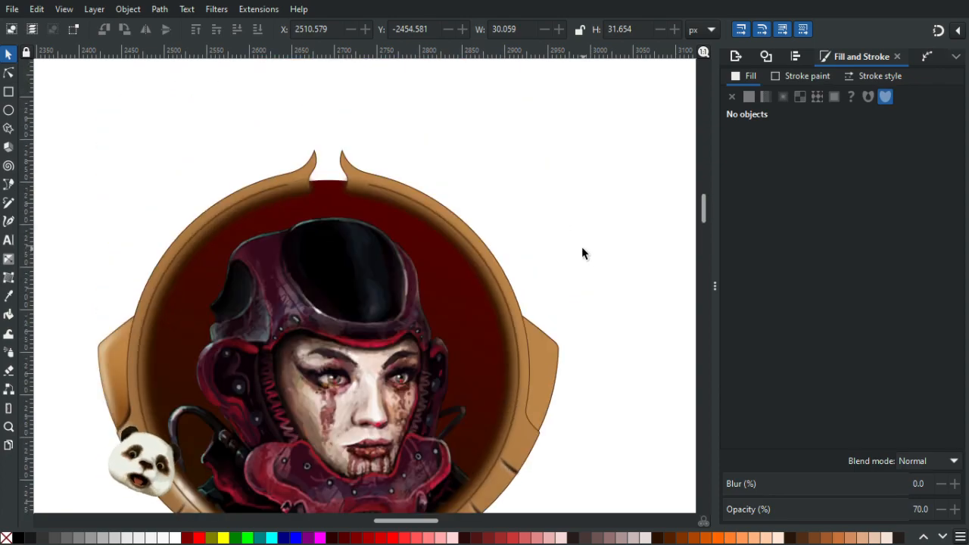
scroll(577, 251, "down", 6)
scroll(604, 284, "up", 2)
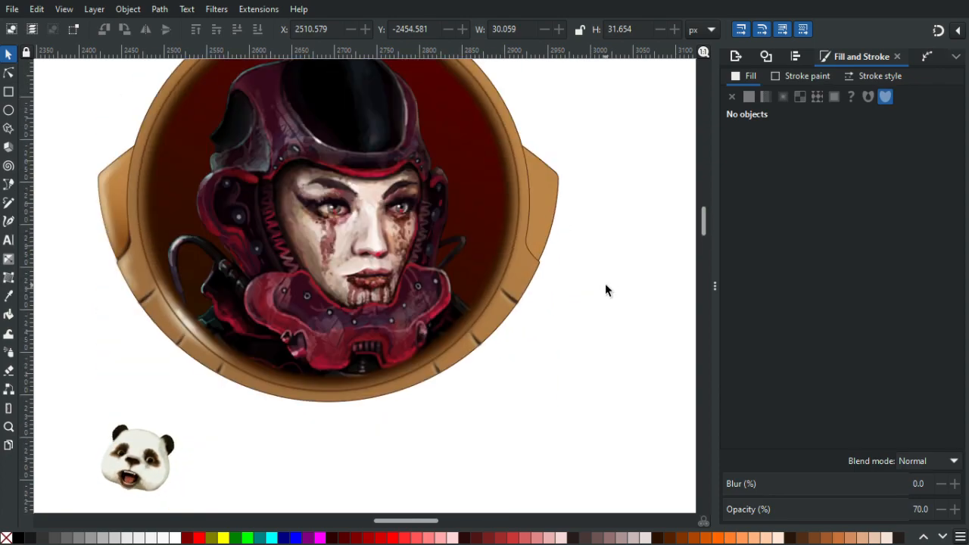
scroll(605, 284, "up", 3)
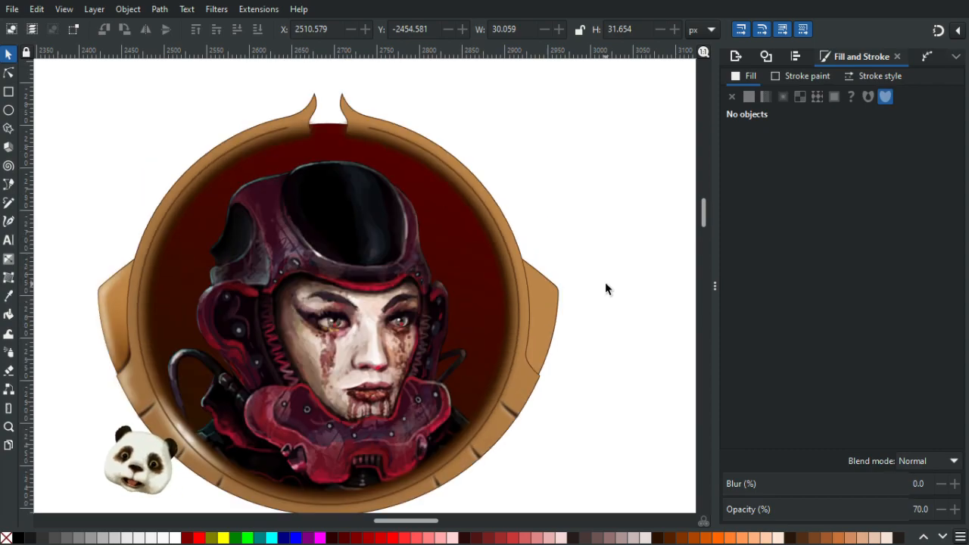
scroll(605, 283, "down", 2)
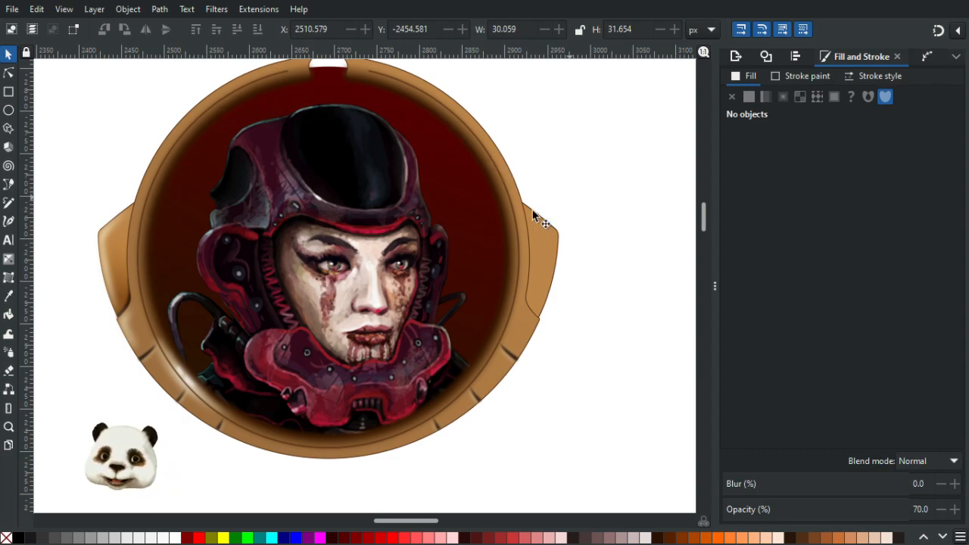
Inspect the soft dark shading along the ring's inner edge on both sides and the lower-left glints up close.
scroll(514, 208, "up", 5)
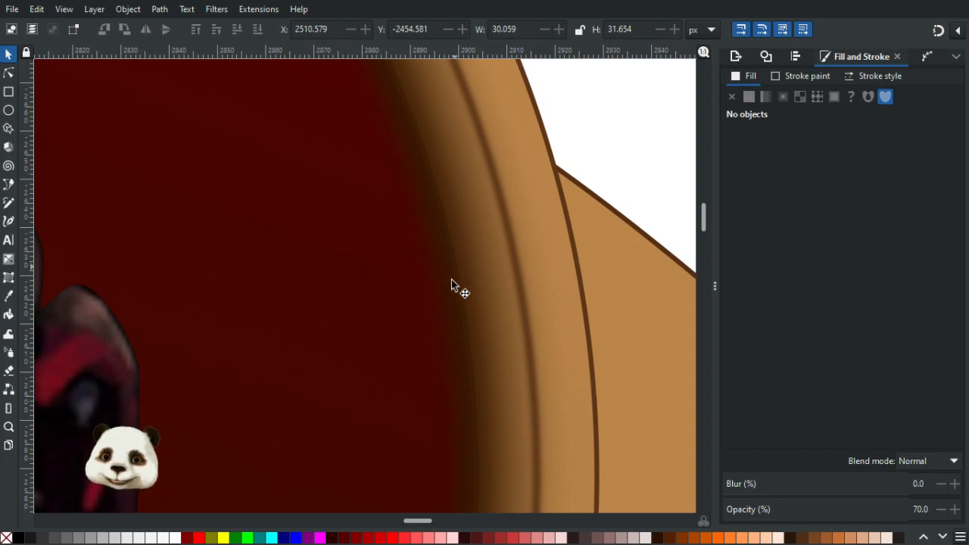
scroll(455, 273, "up", 3)
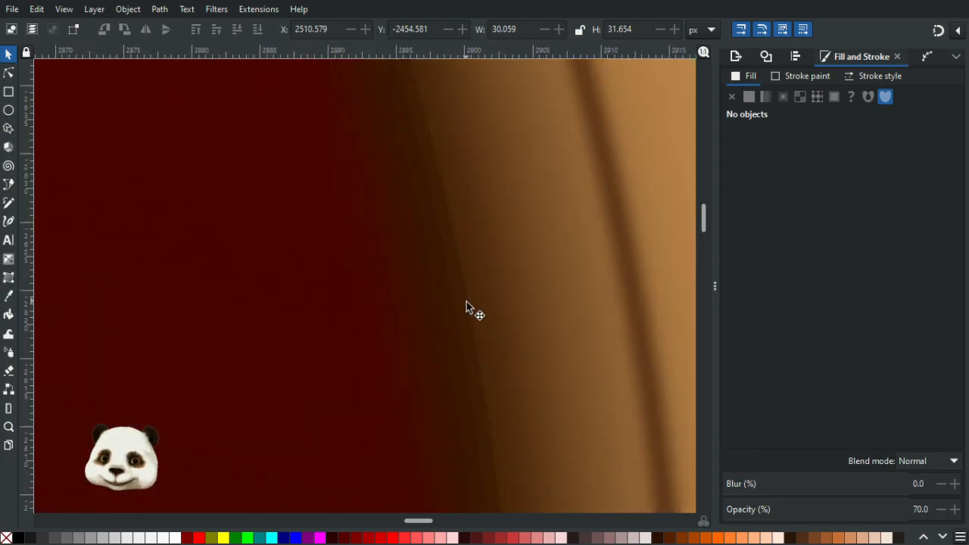
scroll(467, 302, "down", 3)
scroll(470, 300, "up", 3)
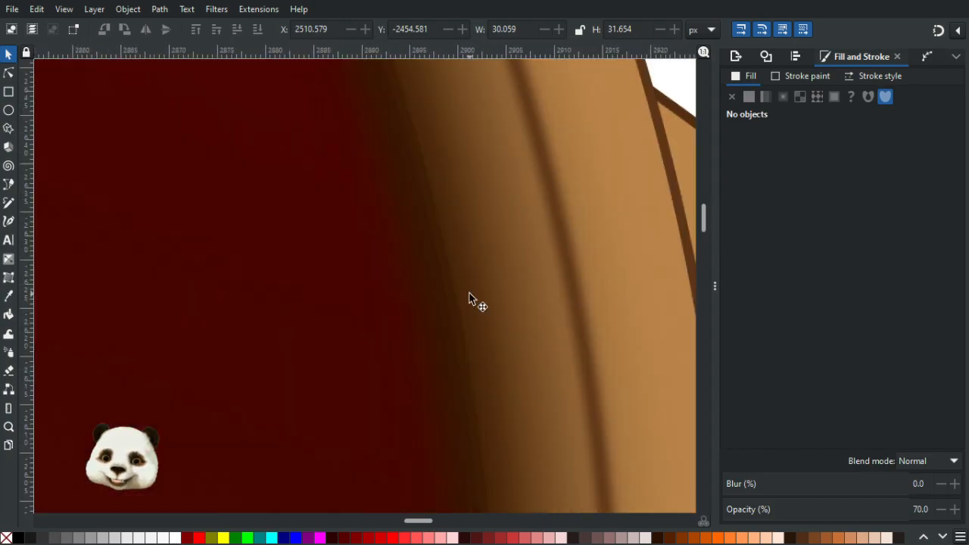
scroll(467, 294, "down", 5)
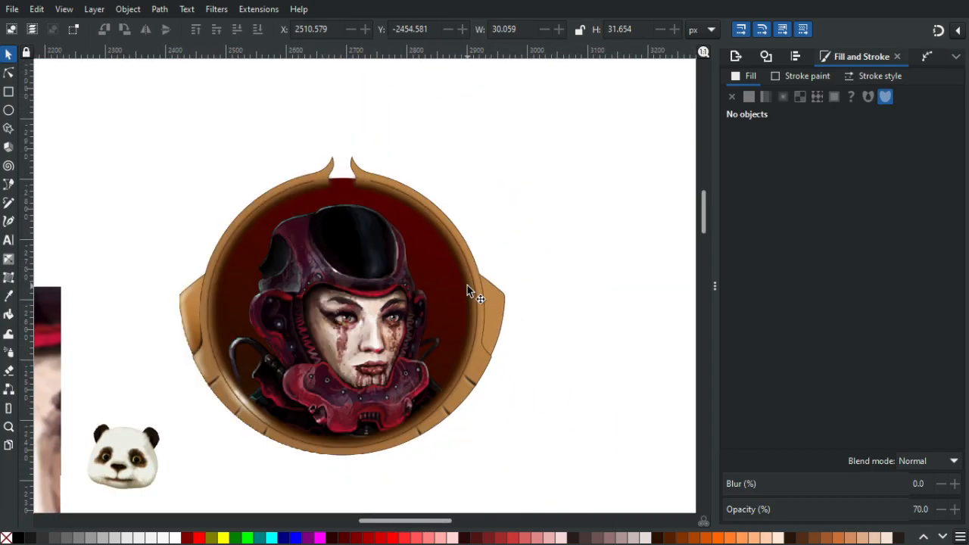
scroll(432, 276, "up", 3)
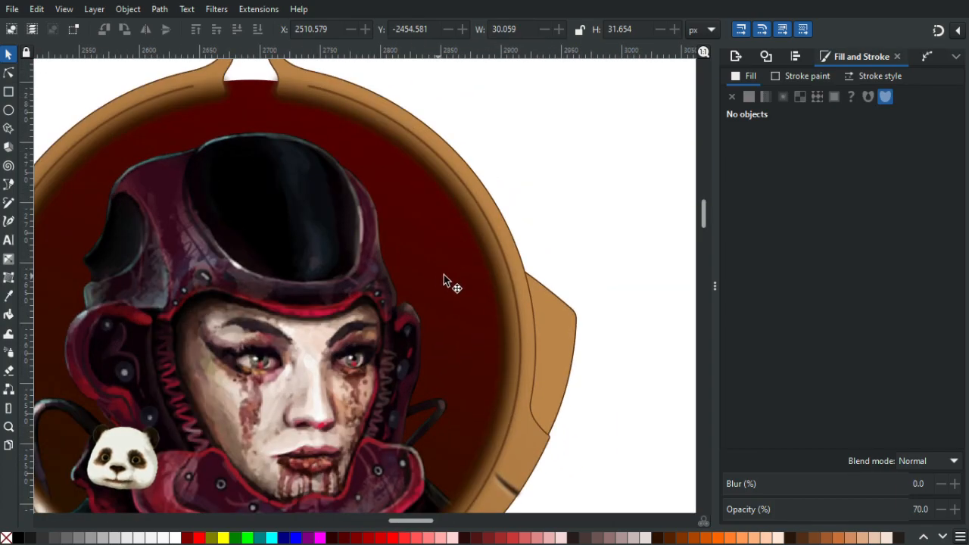
scroll(486, 263, "up", 5)
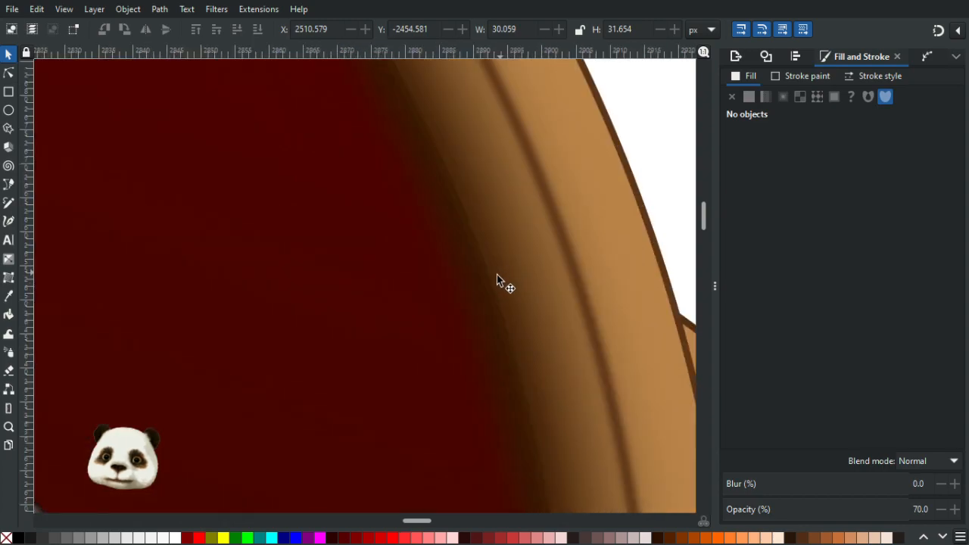
scroll(496, 276, "down", 3)
scroll(489, 297, "down", 2)
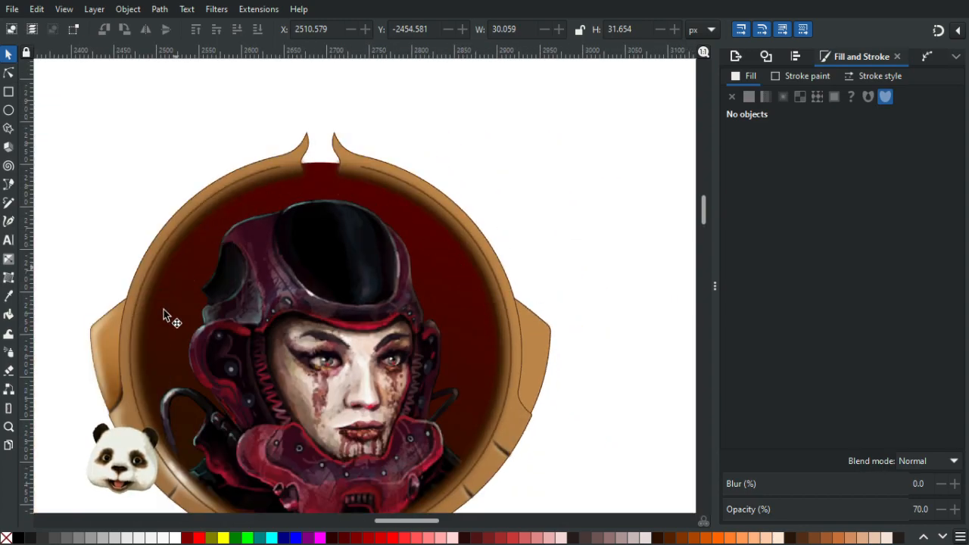
scroll(190, 250, "up", 4)
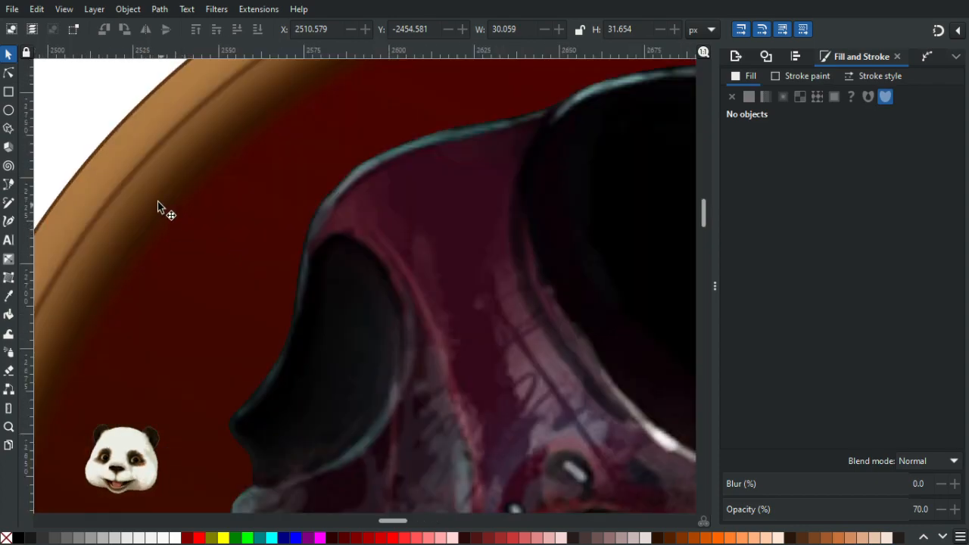
scroll(163, 204, "down", 6)
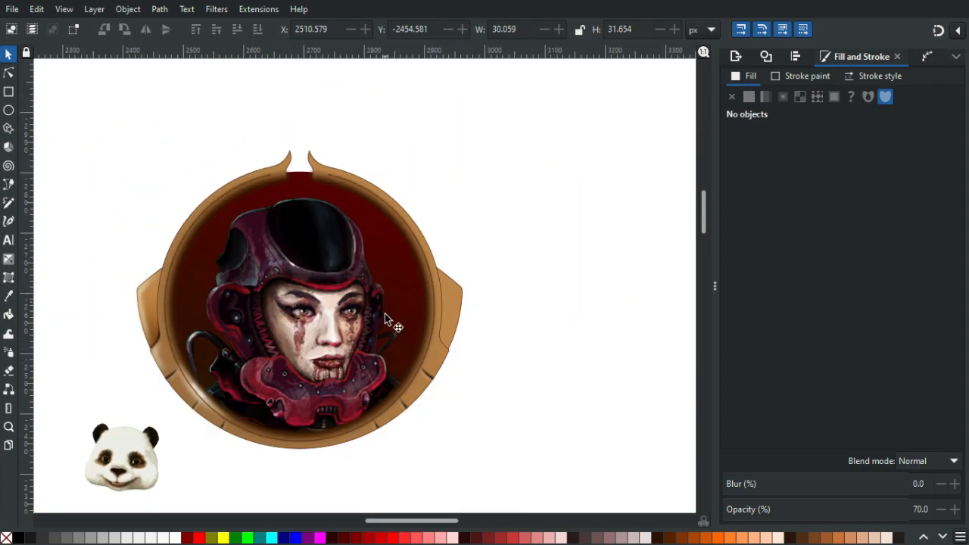
scroll(401, 333, "up", 3)
scroll(412, 349, "down", 3)
scroll(237, 413, "up", 5)
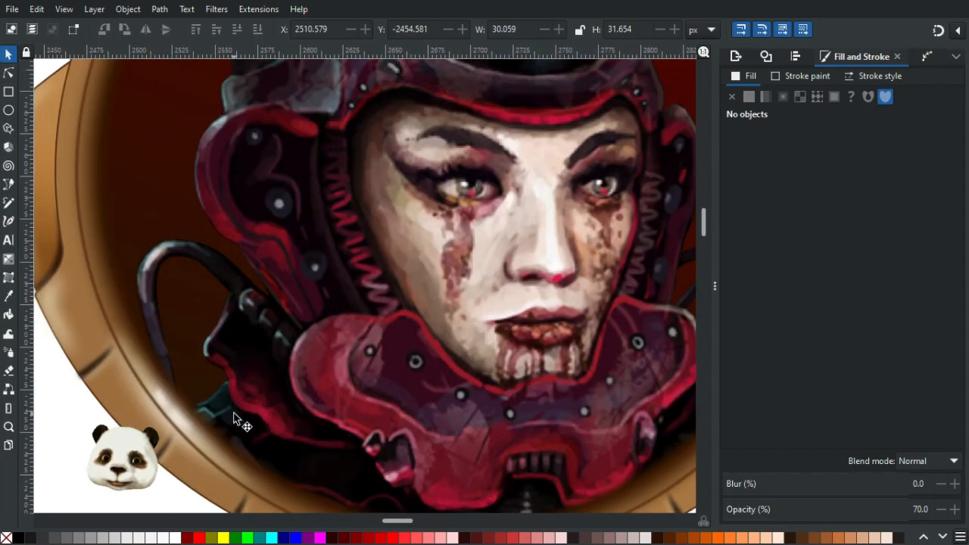
scroll(196, 378, "up", 2)
scroll(196, 378, "down", 3)
scroll(252, 377, "up", 1)
scroll(251, 377, "down", 1)
scroll(219, 334, "down", 2)
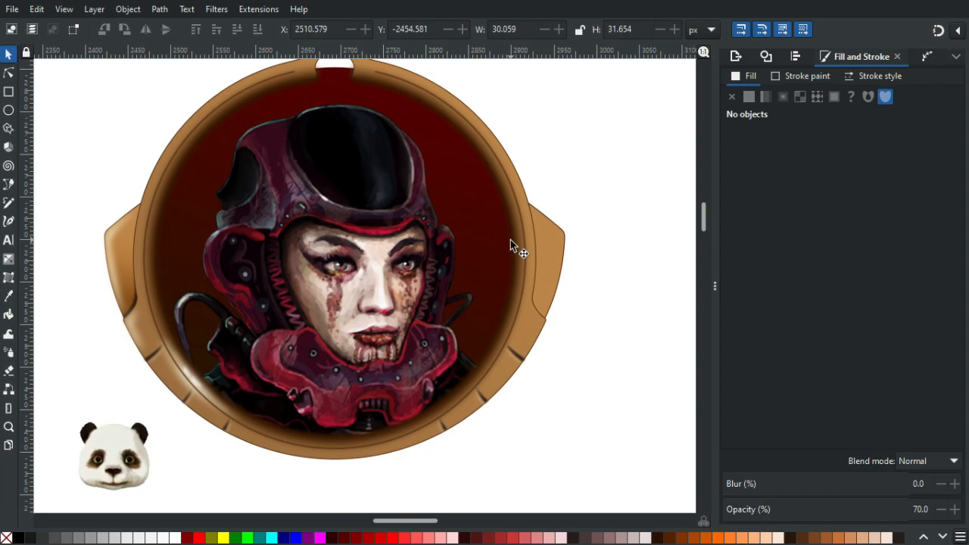
scroll(517, 257, "down", 2, "ctrl")
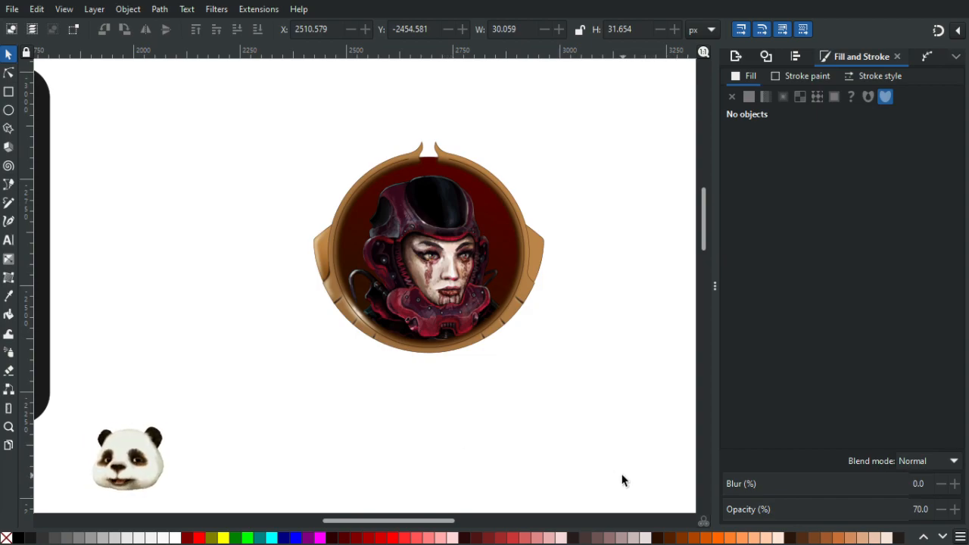
left_click_drag(529, 379, 480, 389)
scroll(485, 381, "up", 2)
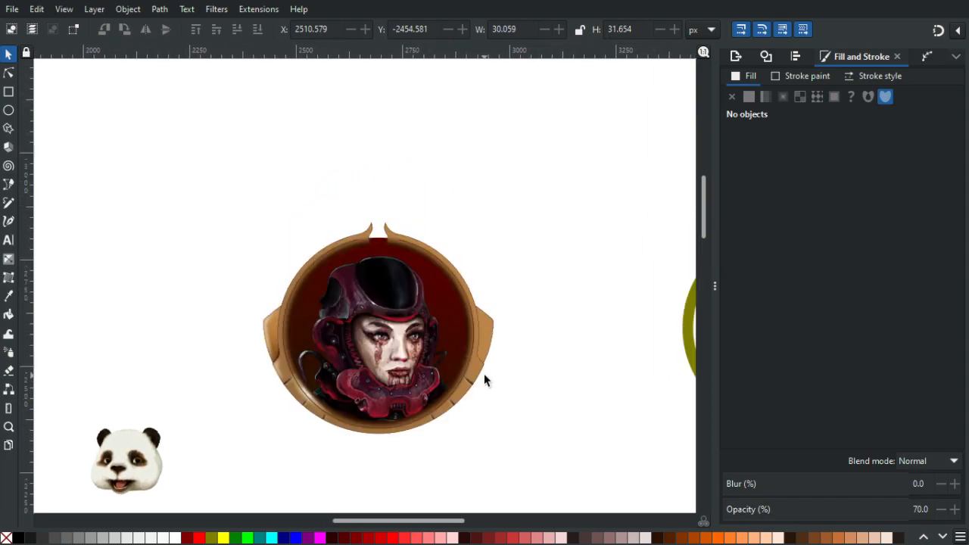
scroll(484, 374, "down", 2)
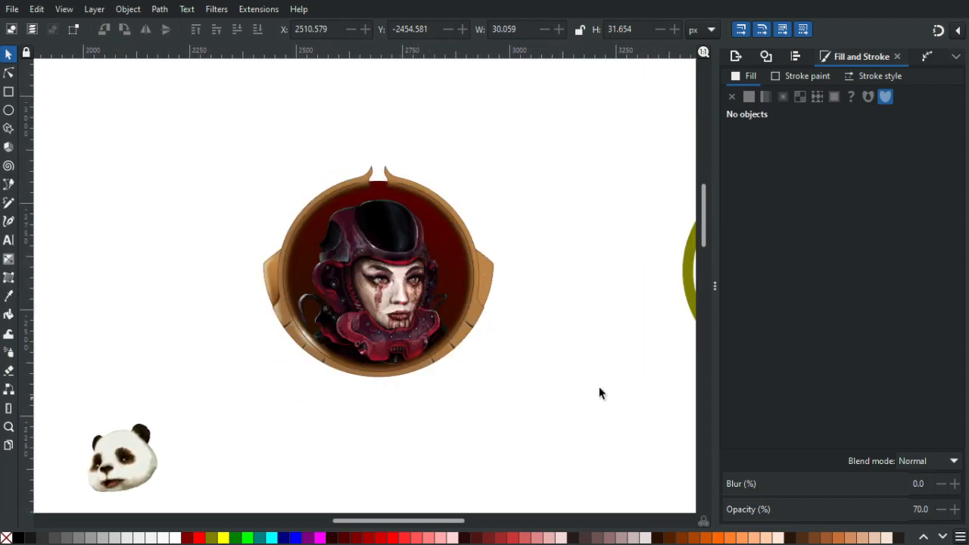